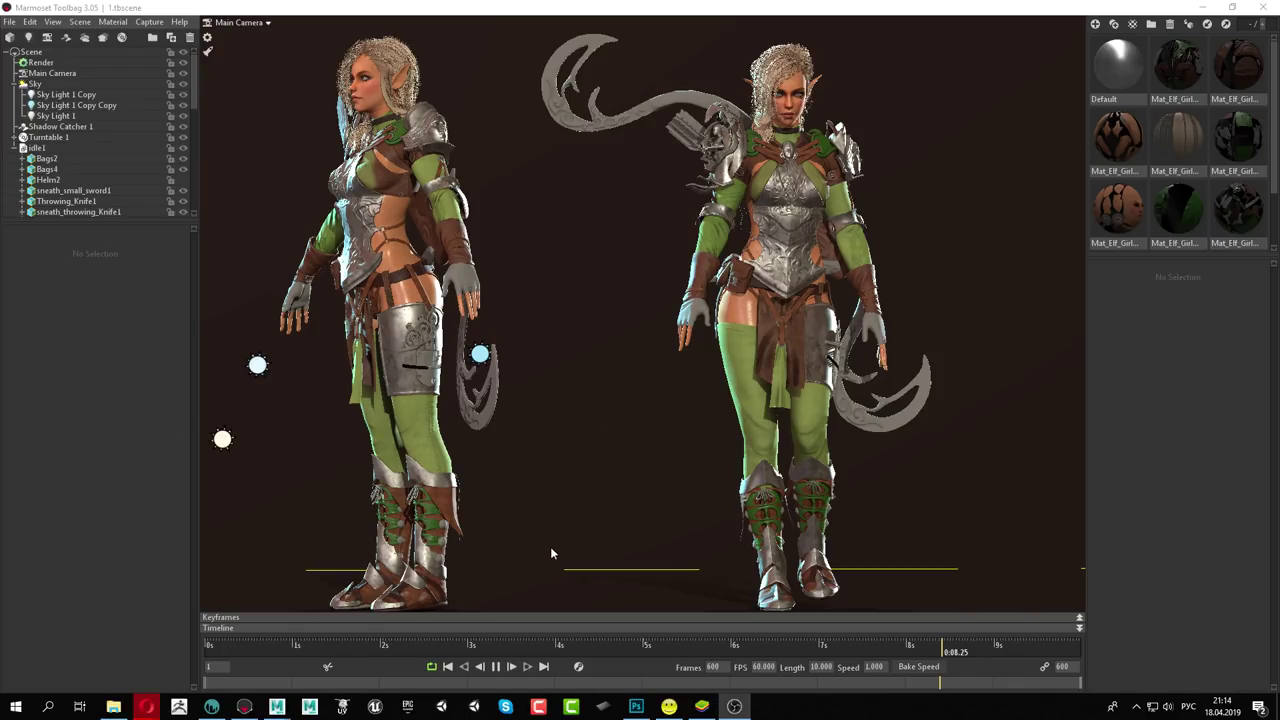
Select a mesh, pause the elf animation, and zoom toward the character's chest
left_click(633, 518)
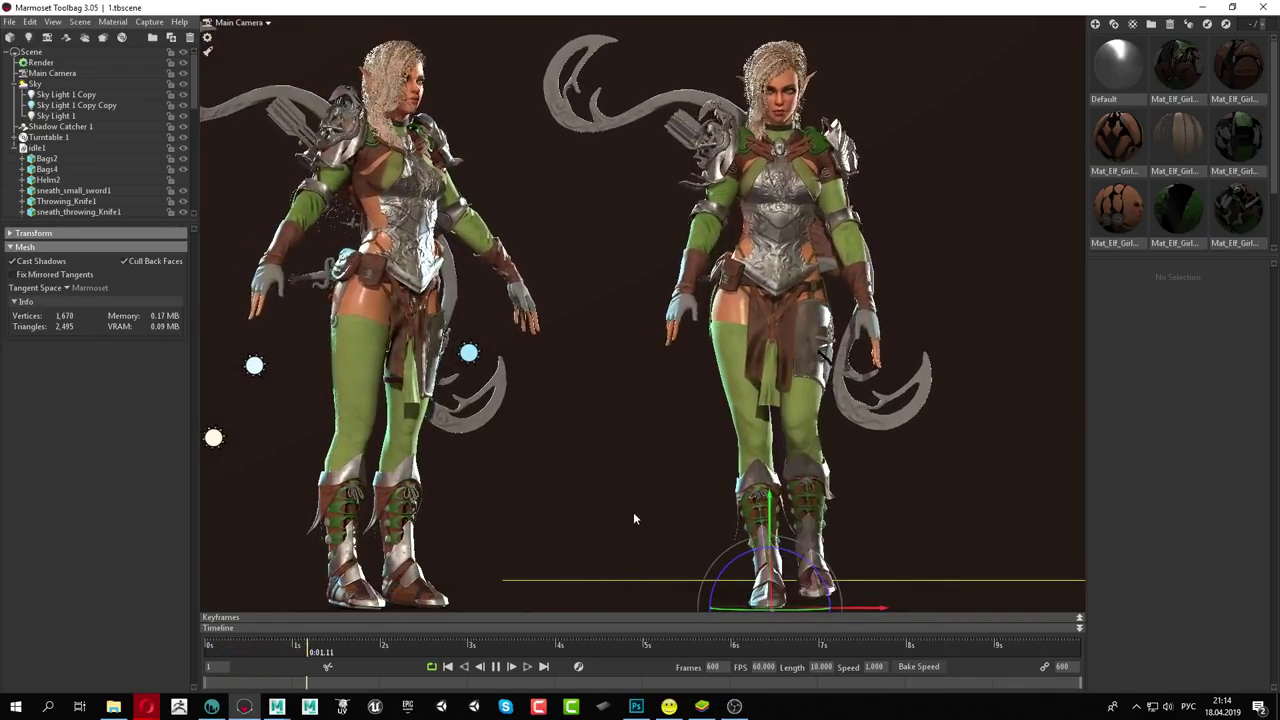
left_click(495, 666)
left_click_drag(612, 345, 542, 327)
scroll(972, 514, "up", 5)
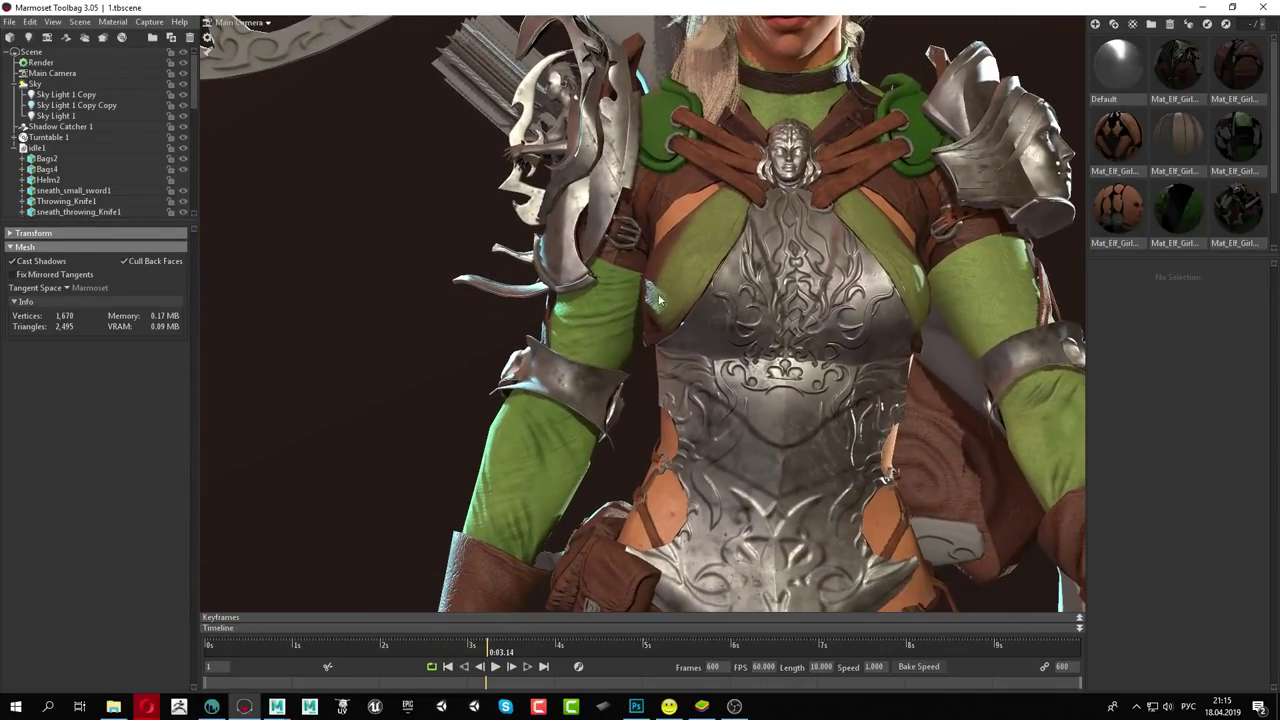
scroll(982, 470, "up", 5)
Inspect the green sleeve, shoulder and strap ring up close
left_click_drag(982, 470, 484, 310)
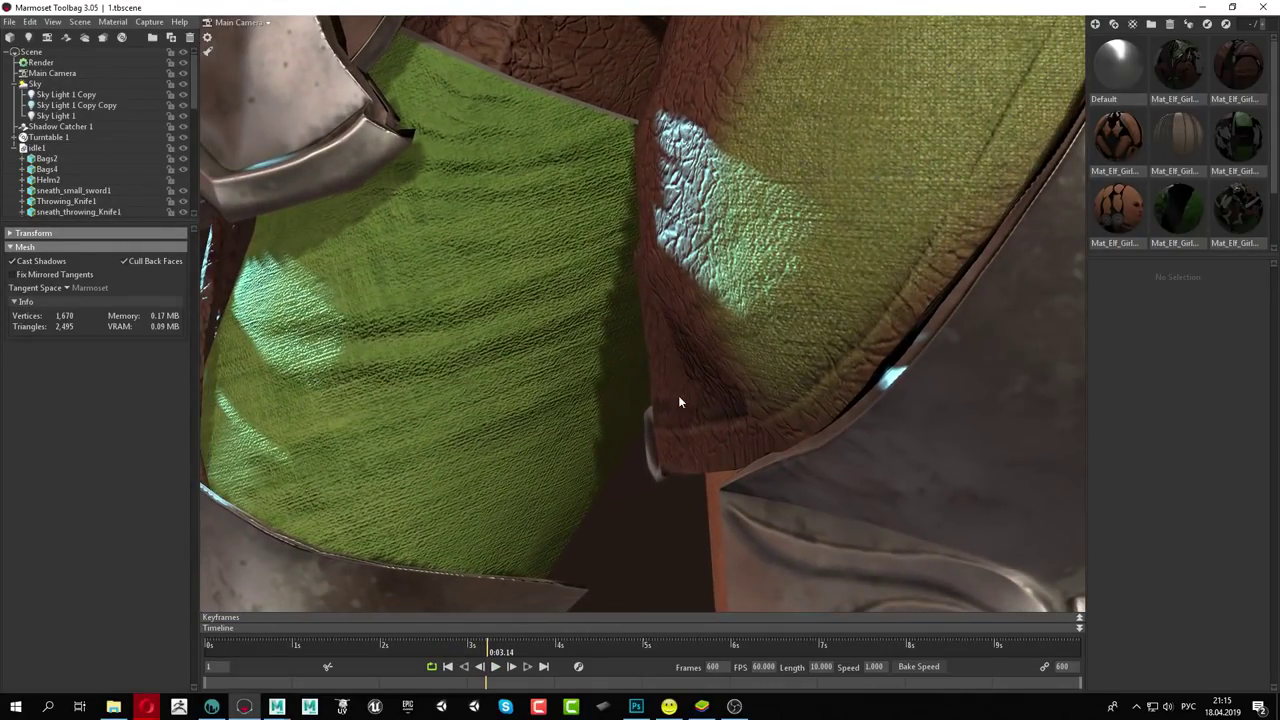
scroll(563, 456, "down", 5)
scroll(874, 370, "up", 5)
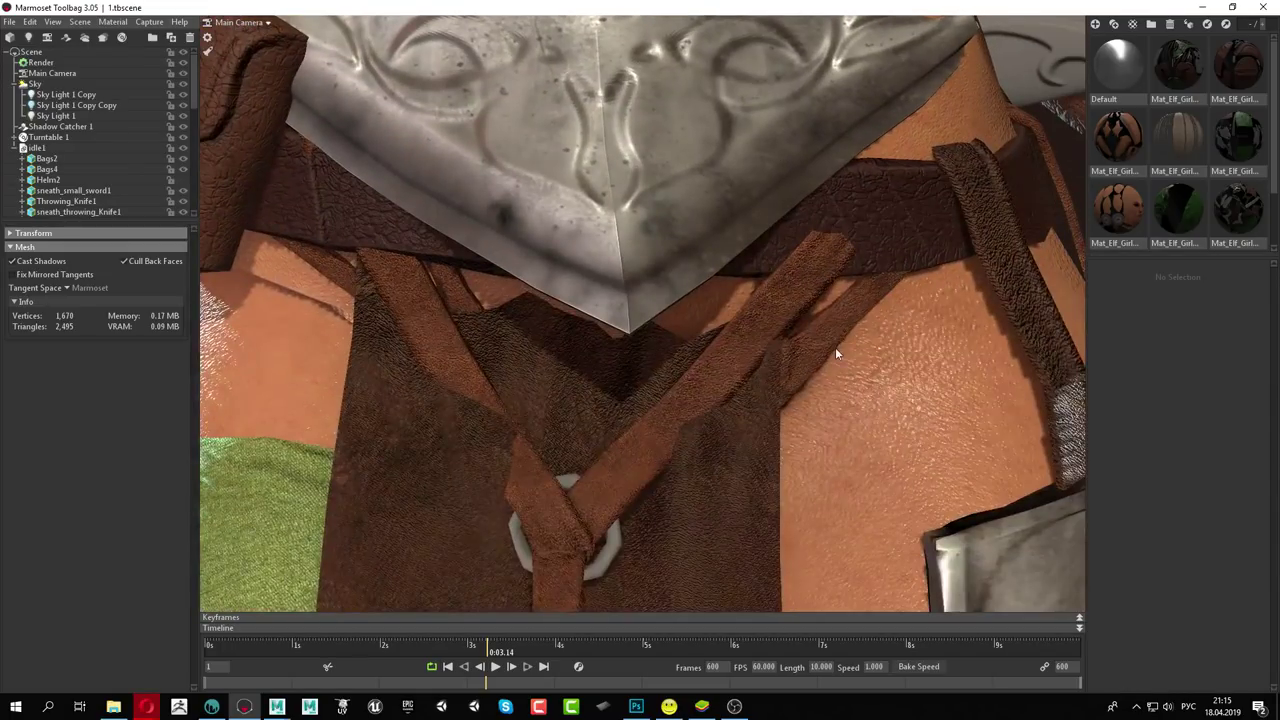
scroll(840, 236, "up", 3)
left_click_drag(840, 236, 815, 325)
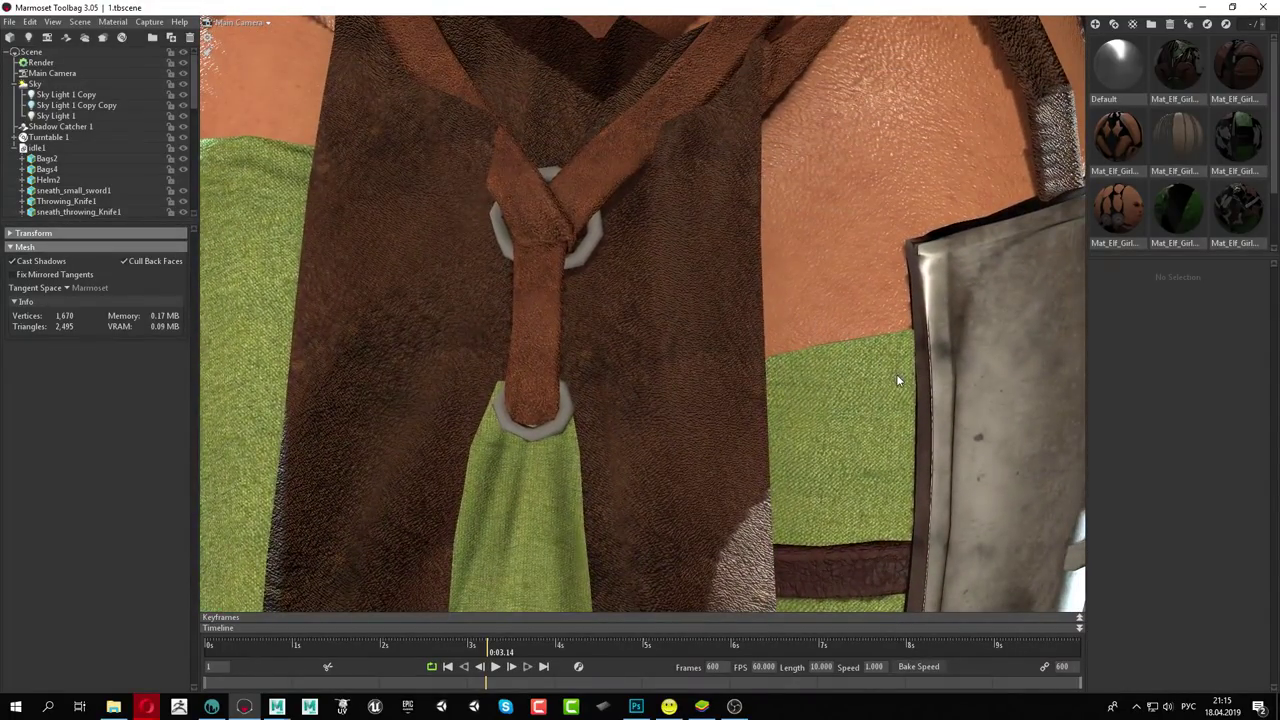
scroll(896, 374, "down", 3)
scroll(782, 355, "down", 3)
scroll(644, 280, "up", 1)
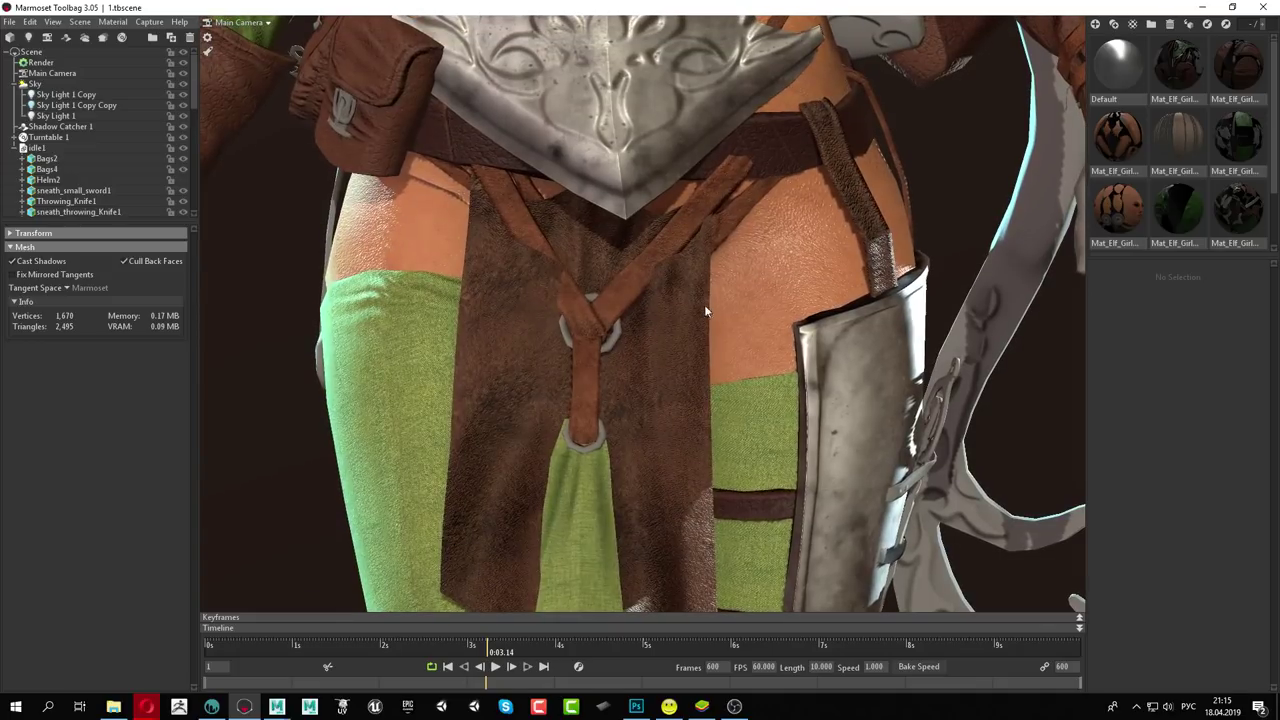
scroll(704, 304, "down", 3)
Orbit around the torso to the left hand and the forearm bracer
left_click_drag(636, 274, 590, 275)
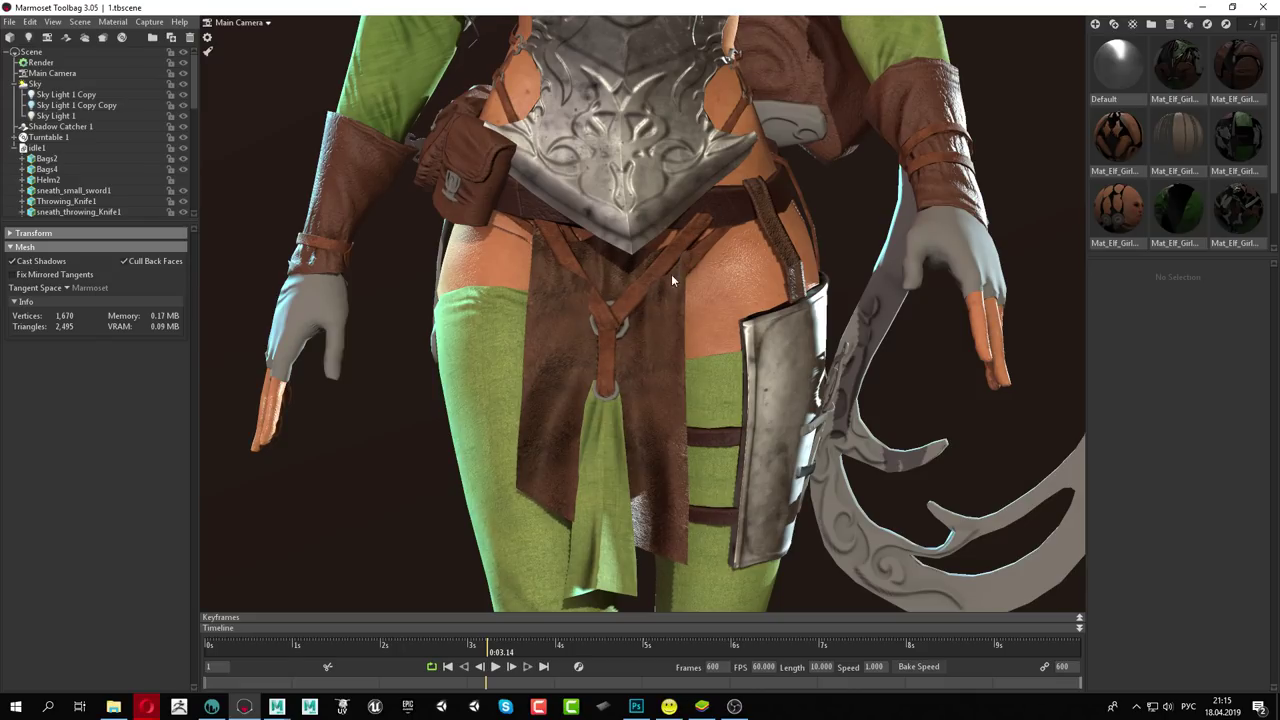
mouse_move(874, 356)
left_mouse_down()
mouse_move(708, 321)
mouse_move(783, 312)
left_mouse_up()
scroll(708, 321, "up", 5)
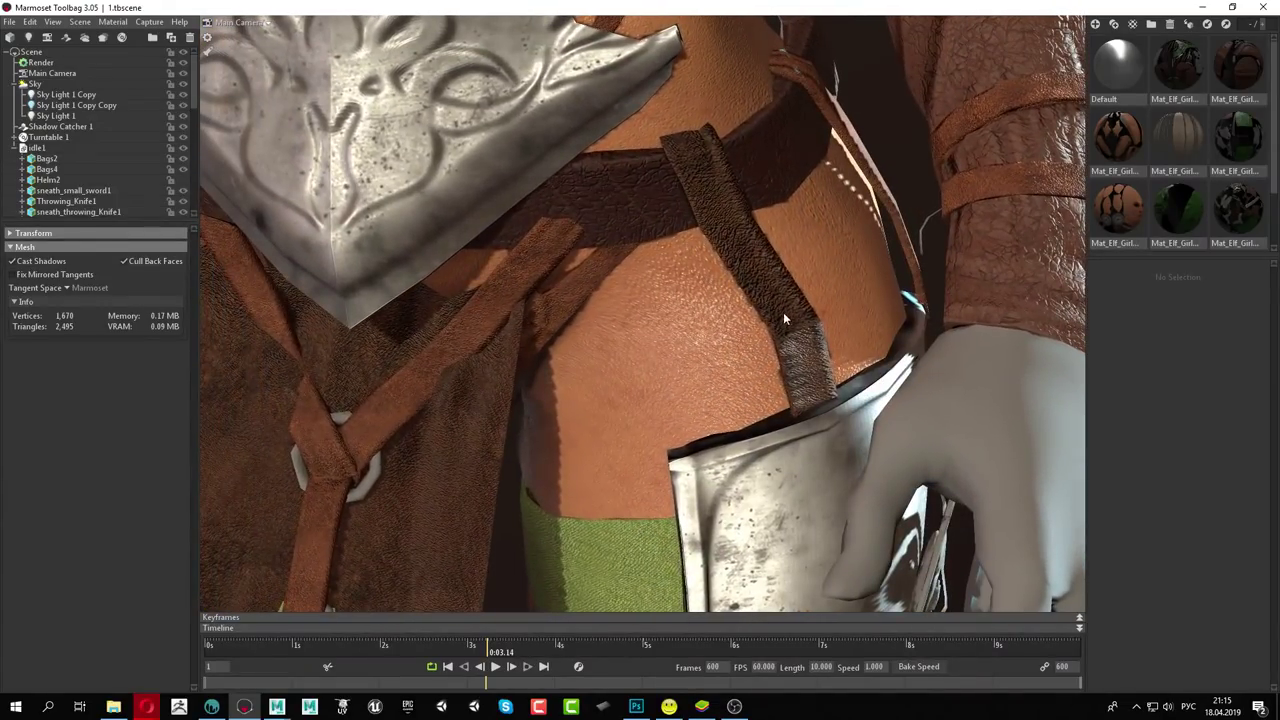
mouse_move(863, 324)
left_mouse_down()
mouse_move(767, 278)
mouse_move(814, 310)
mouse_move(830, 299)
mouse_move(793, 316)
mouse_move(864, 276)
mouse_move(798, 300)
mouse_move(816, 351)
mouse_move(688, 310)
left_mouse_up()
left_click(211, 706)
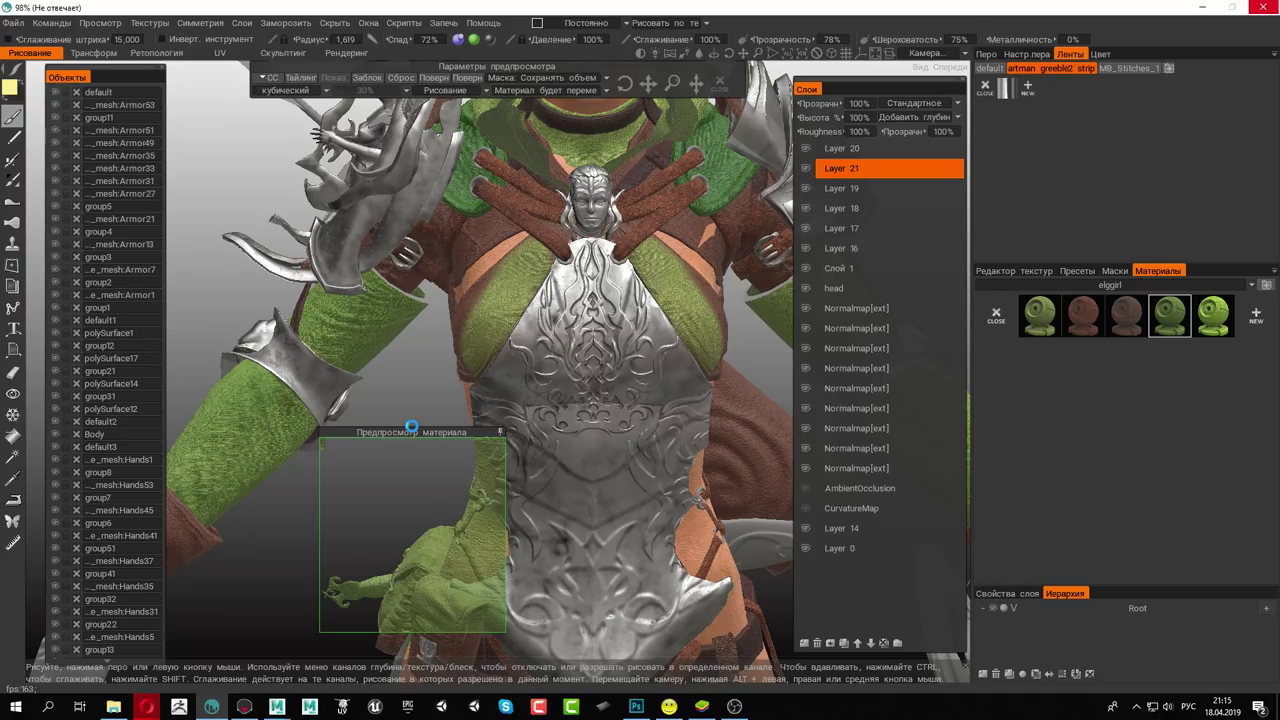
left_click(244, 706)
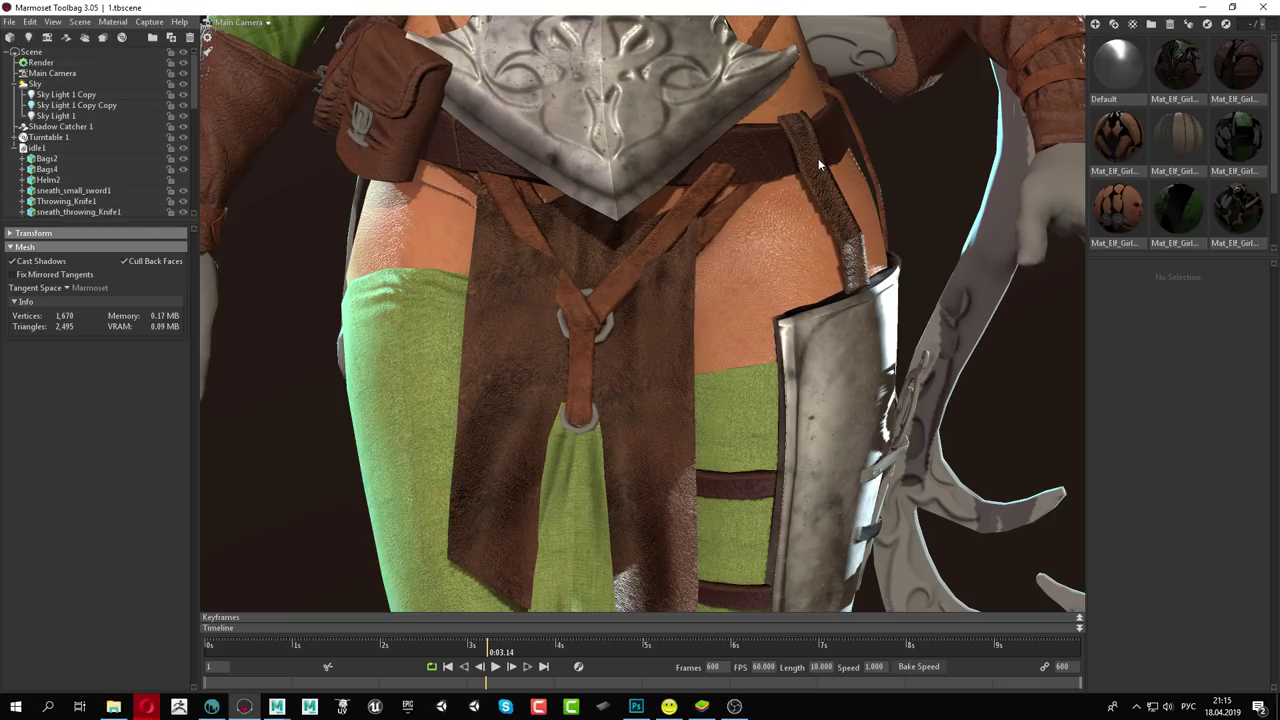
Open Mat_Elf_Girl_Toga's normal map options in list view, then return to 3D-Coat
scroll(1201, 134, "down", 1)
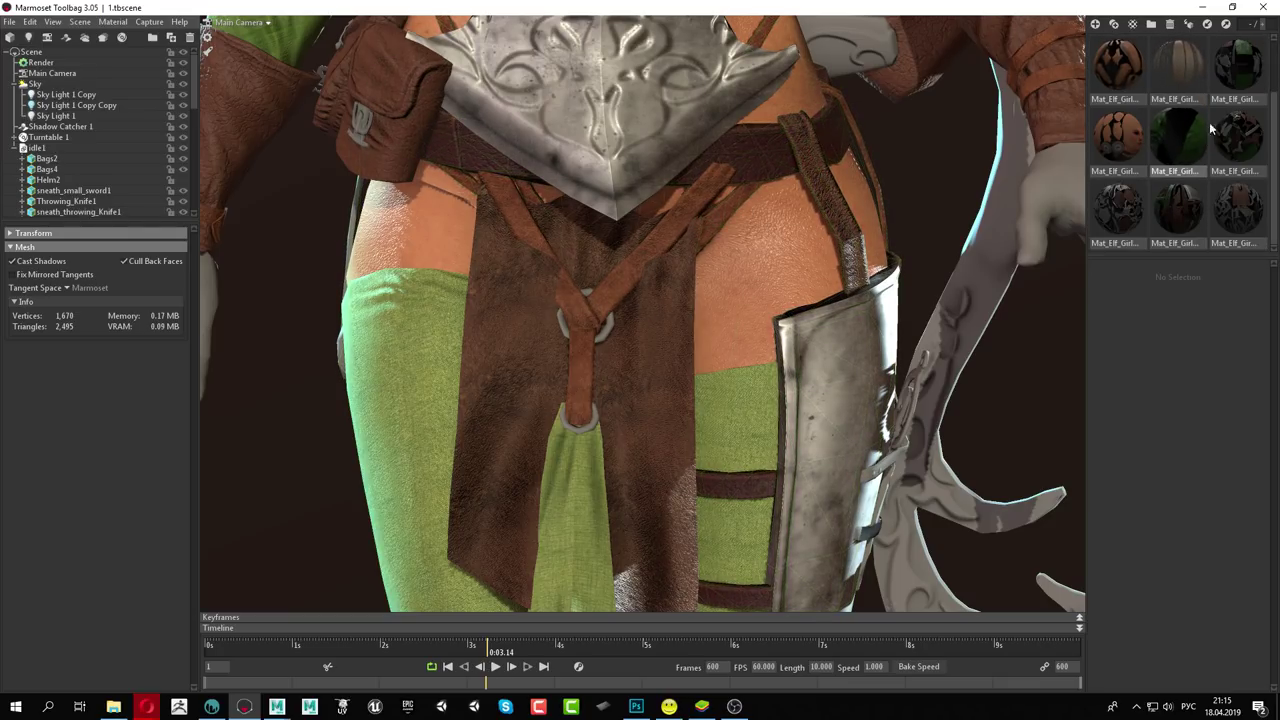
left_click(1244, 25)
left_click(1150, 162)
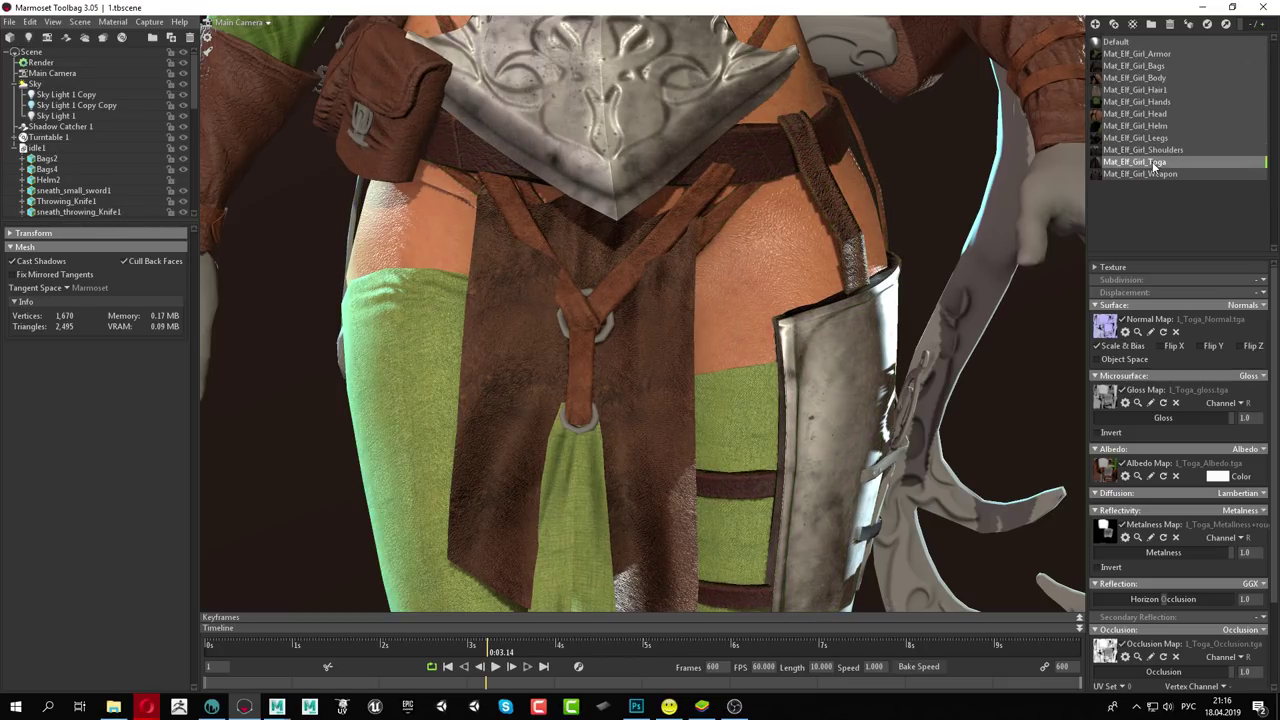
left_click(1125, 331)
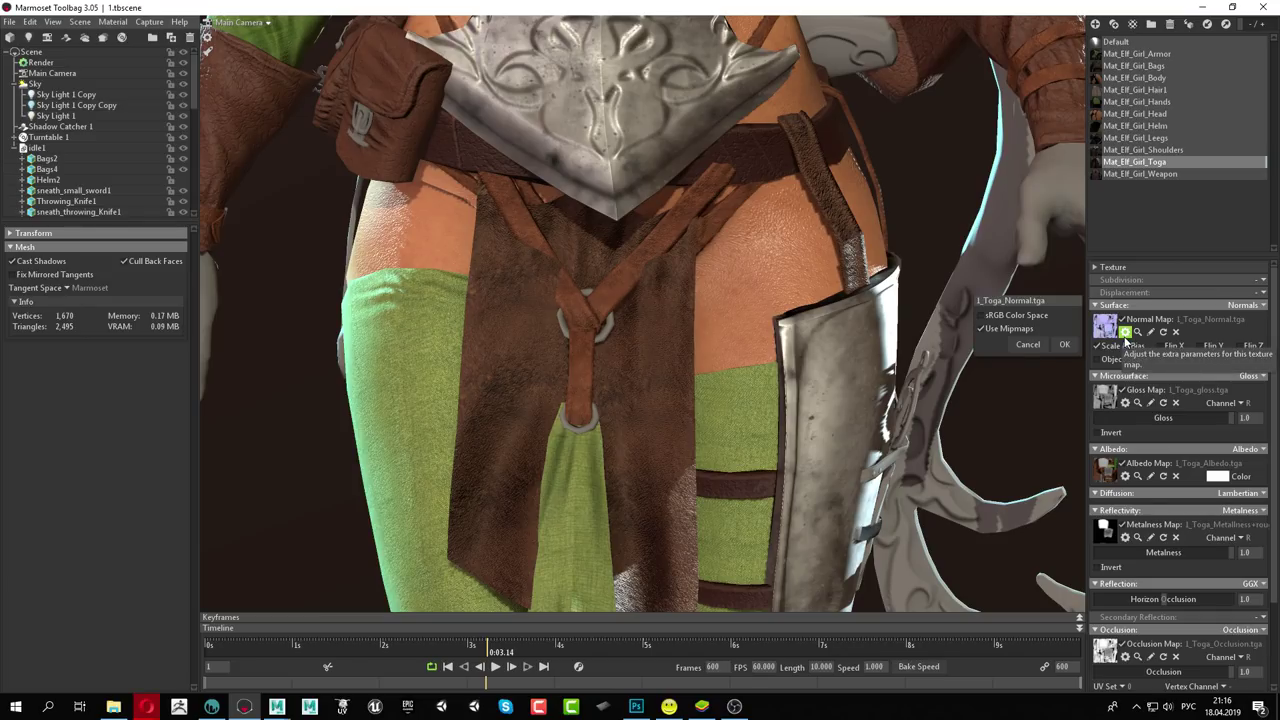
left_click(211, 706)
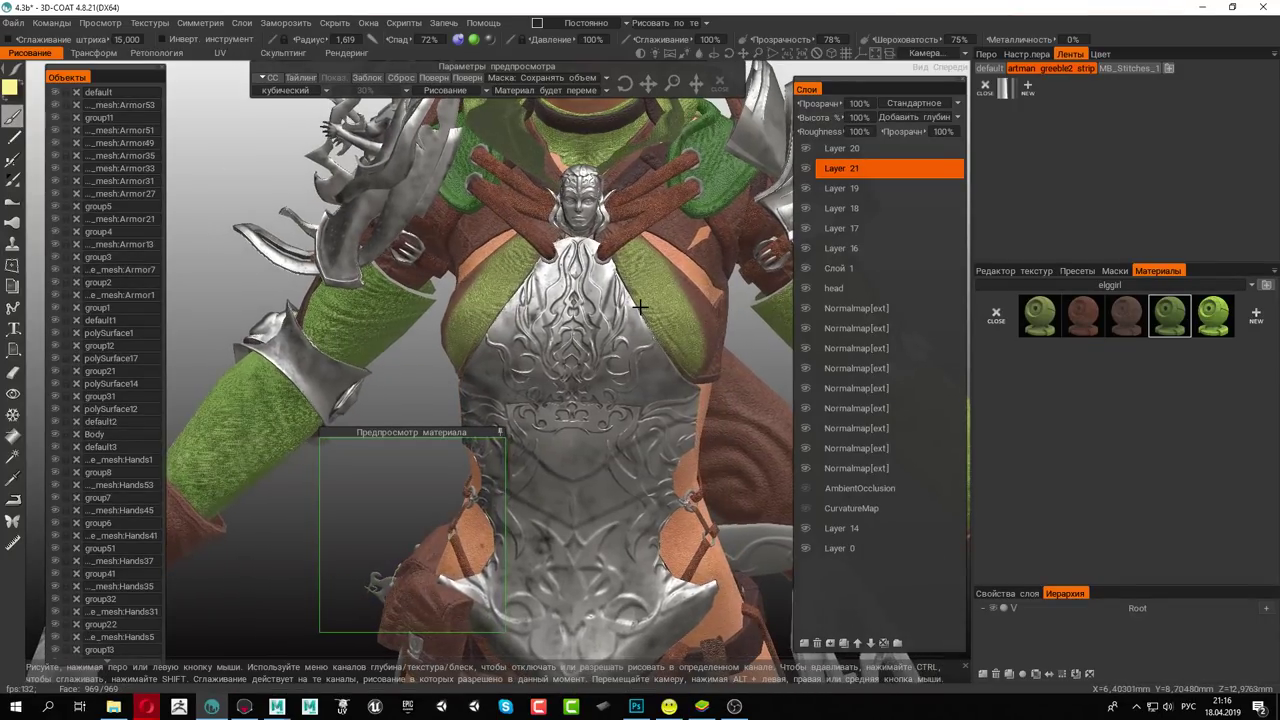
Pick the brown leather material, frame the torso, and switch to the Fill tool
left_click_drag(512, 273, 296, 318, "alt")
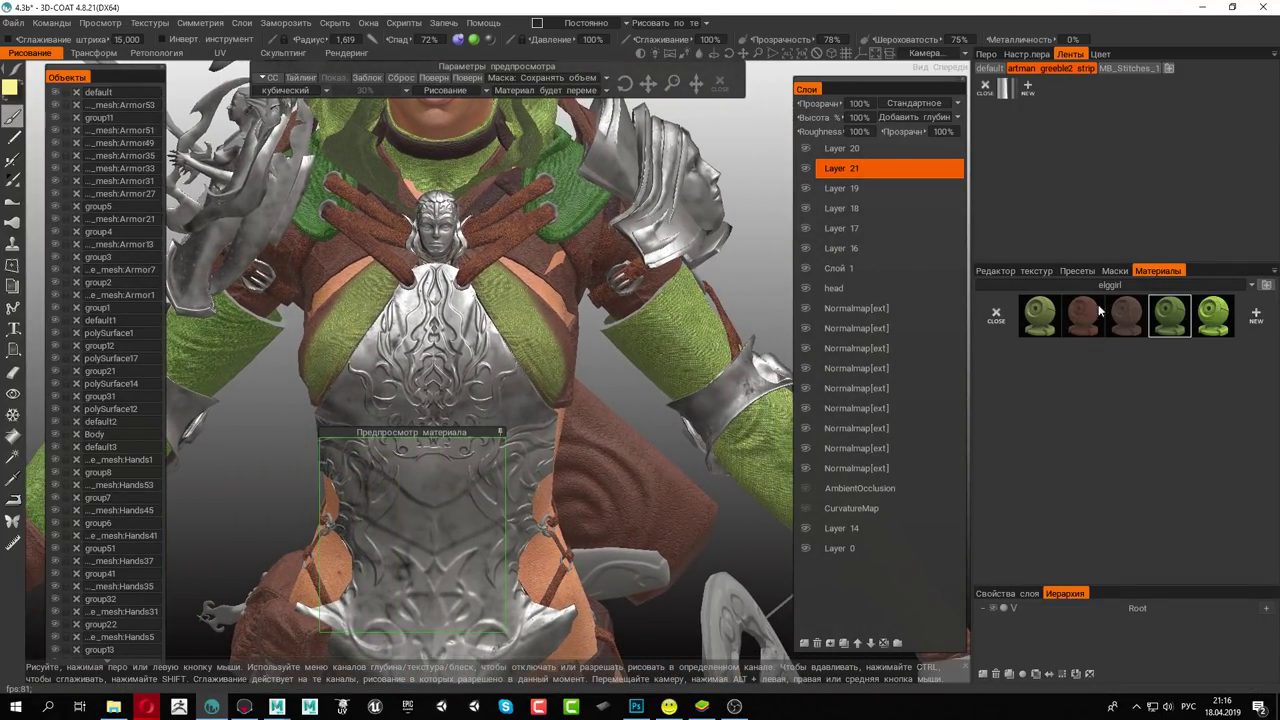
left_click(1126, 315)
middle_click_drag(660, 430, 632, 182)
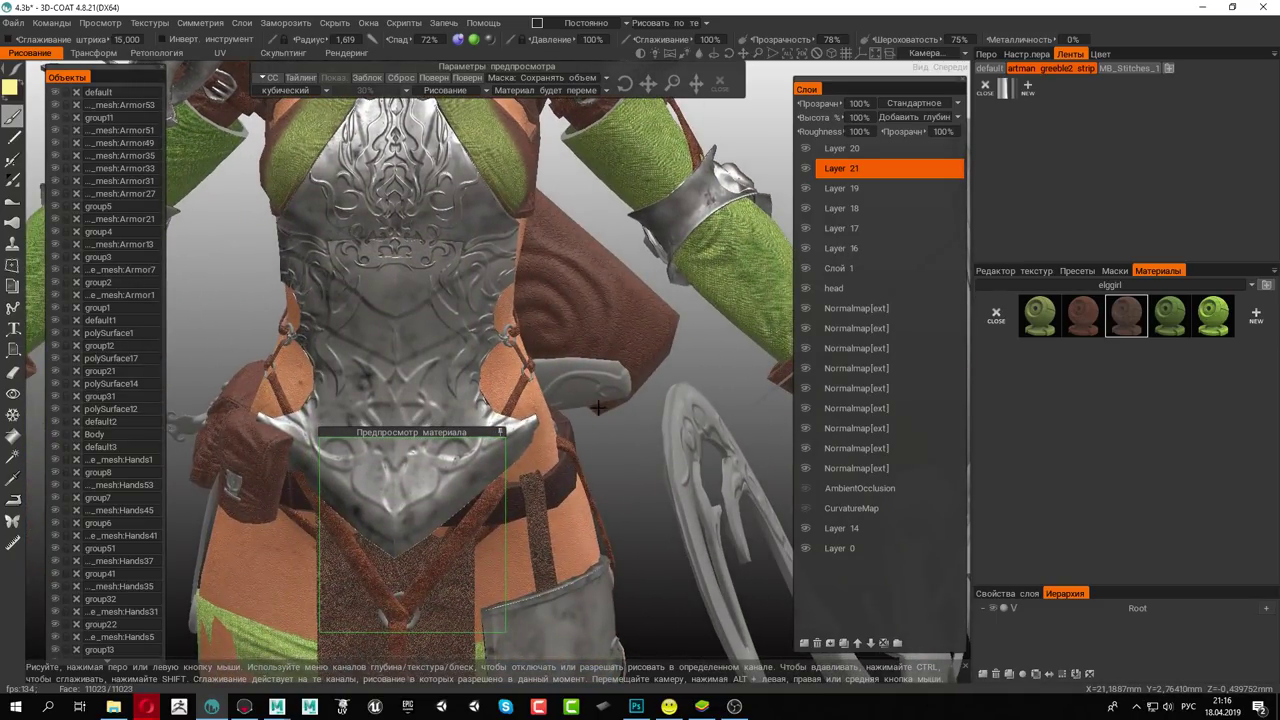
mouse_move(694, 481)
left_mouse_down("alt")
mouse_move(557, 357)
mouse_move(572, 387)
mouse_move(640, 434)
mouse_move(619, 397)
left_mouse_up("alt")
mouse_move(648, 318)
left_mouse_down("alt")
mouse_move(706, 258)
mouse_move(694, 280)
left_mouse_up("alt")
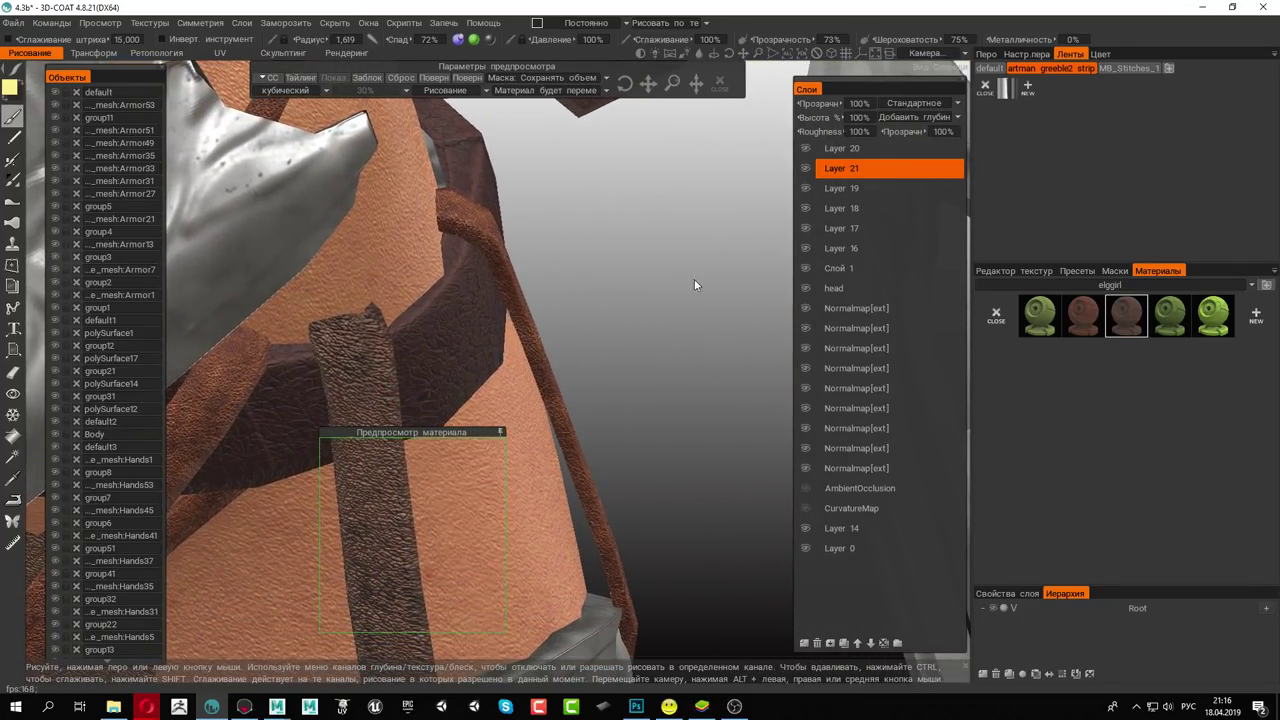
left_click_drag(446, 438, 405, 407)
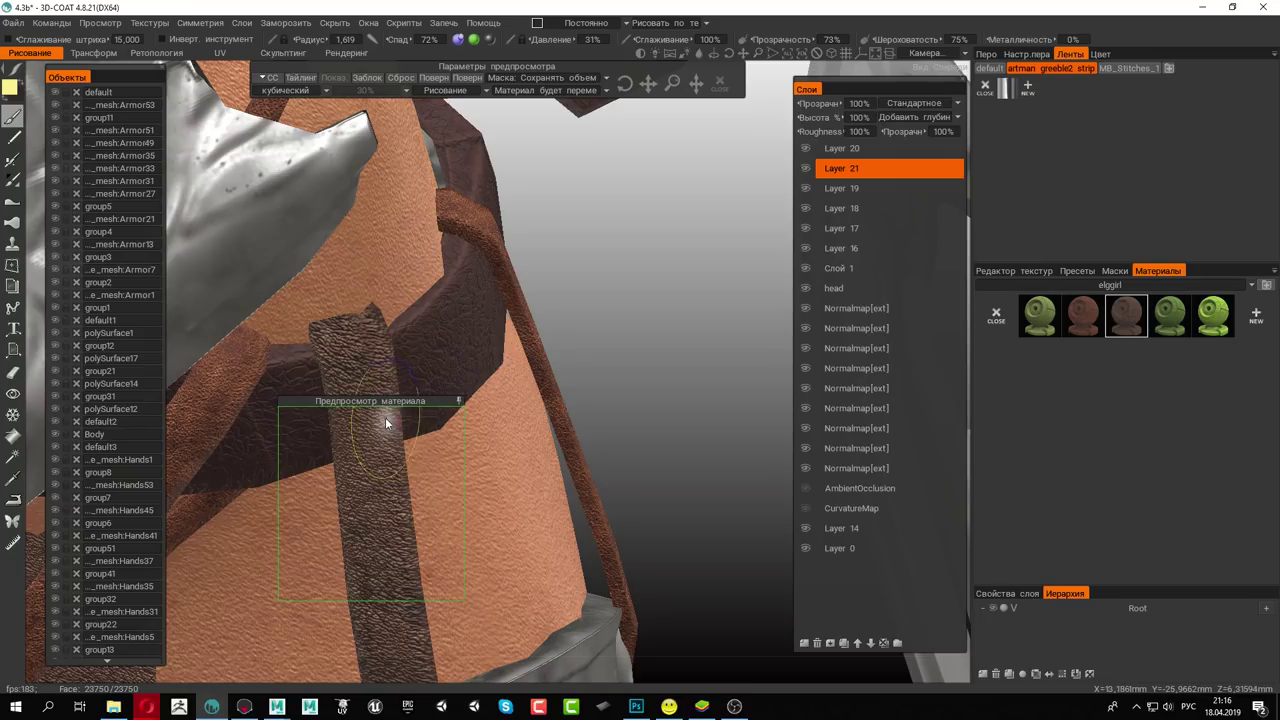
left_click(12, 435)
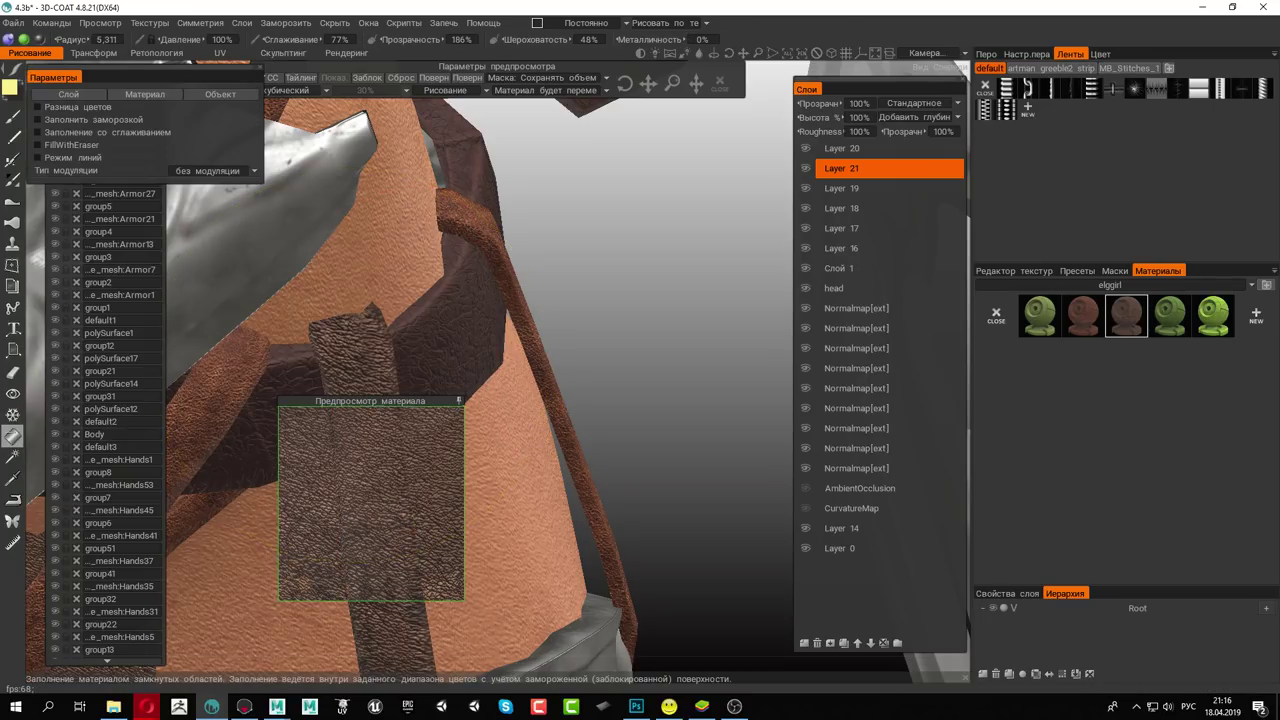
Drop brush pressure to 10%, inspect the leather strap closely, and keep the elggirl folder
mouse_move(352, 364)
left_mouse_down("alt")
mouse_move(430, 400)
mouse_move(577, 411)
left_mouse_up("alt")
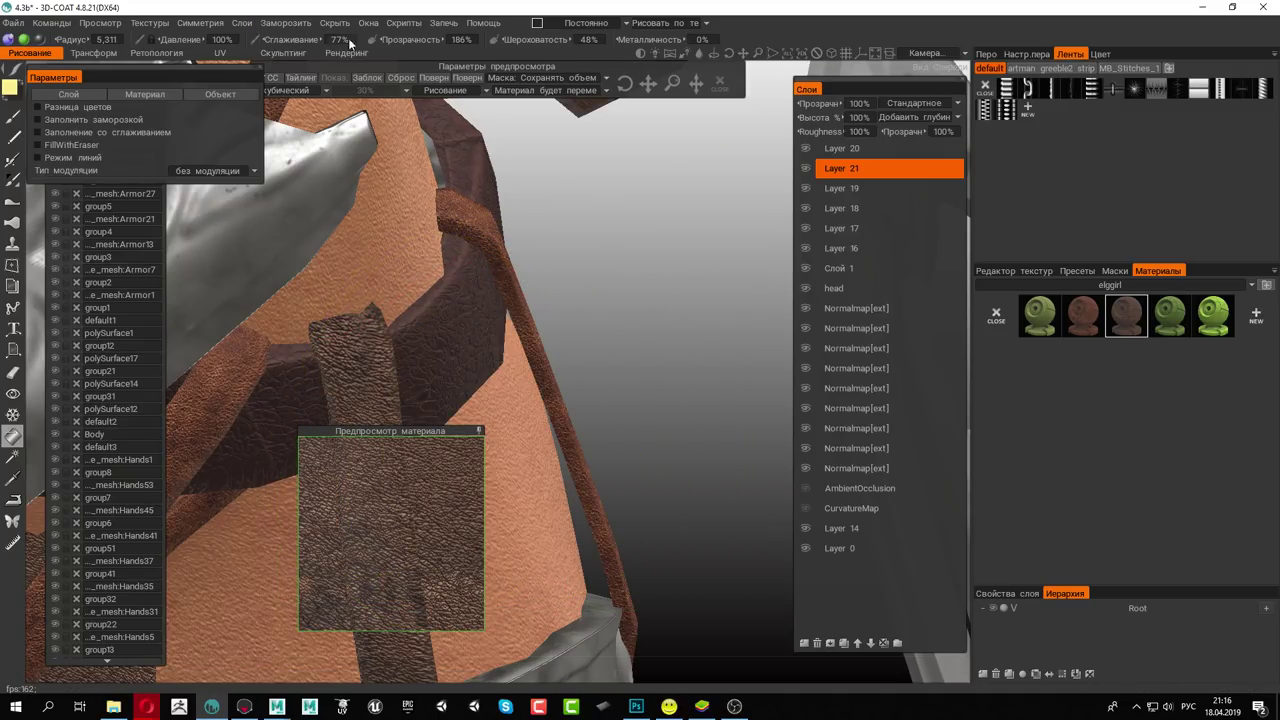
left_click_drag(185, 40, 64, 60)
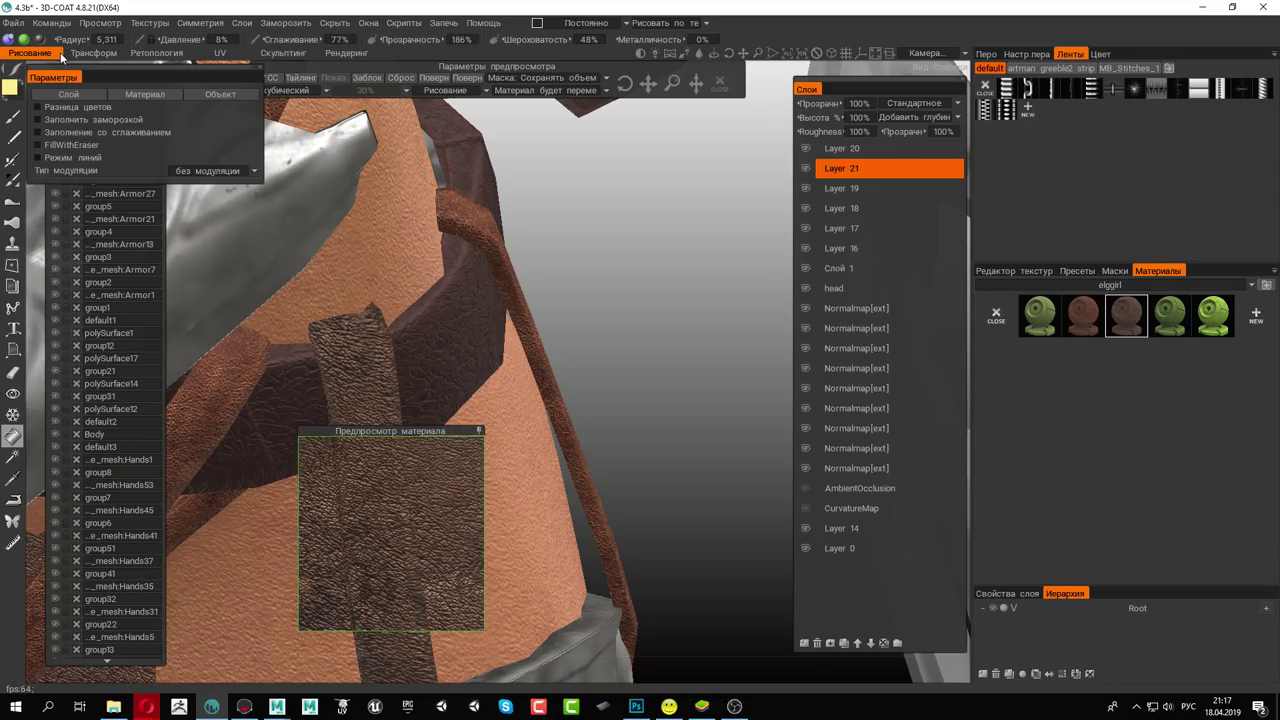
mouse_move(540, 380)
middle_mouse_down()
mouse_move(585, 381)
mouse_move(500, 300)
mouse_move(468, 404)
mouse_move(451, 366)
mouse_move(318, 373)
middle_mouse_up()
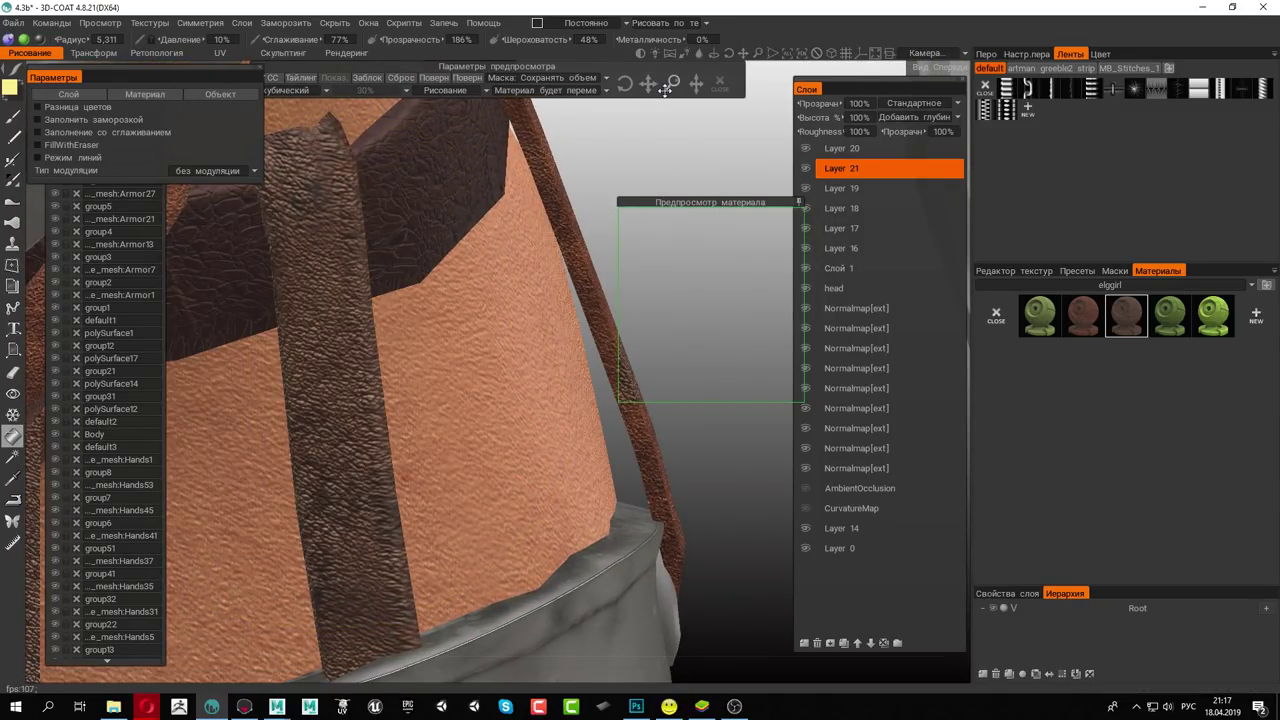
mouse_move(672, 83)
left_mouse_down()
mouse_move(672, 95)
mouse_move(671, 83)
left_mouse_up()
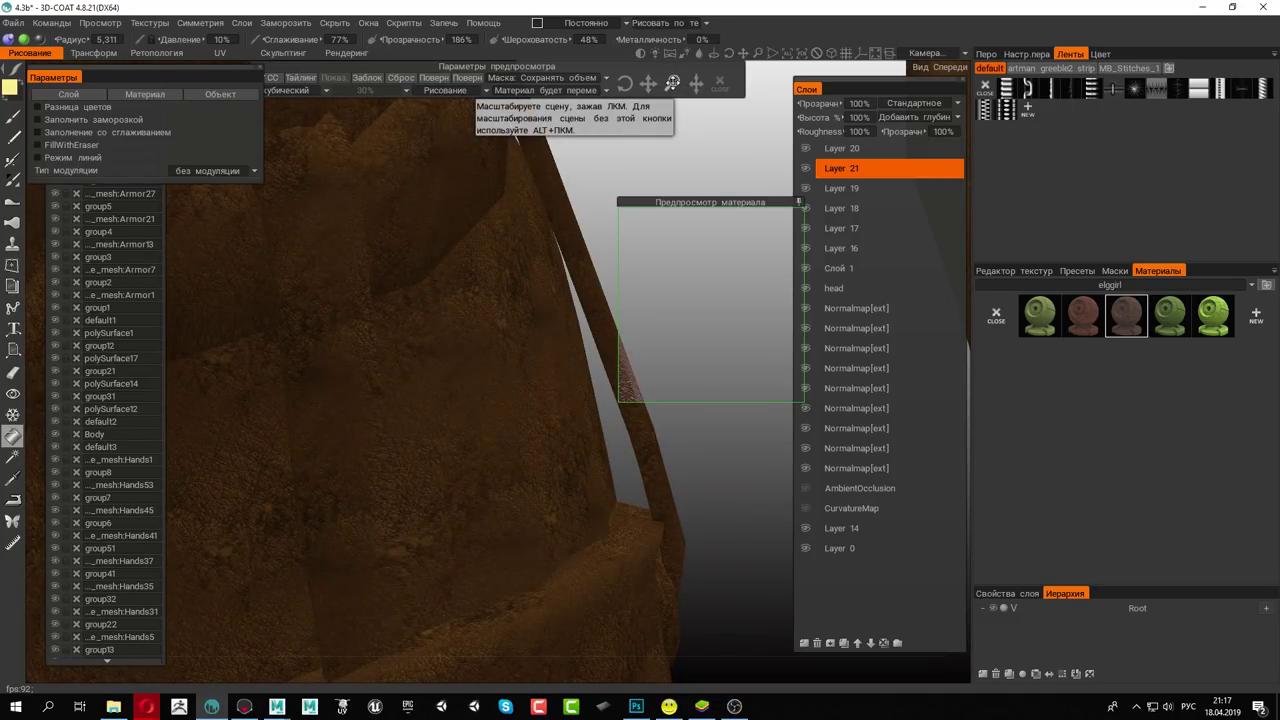
left_click_drag(672, 83, 700, 277)
mouse_move(453, 330)
left_mouse_down("alt")
mouse_move(600, 371)
mouse_move(486, 340)
mouse_move(482, 287)
mouse_move(404, 255)
mouse_move(580, 334)
mouse_move(523, 329)
mouse_move(263, 406)
mouse_move(520, 330)
left_mouse_up("alt")
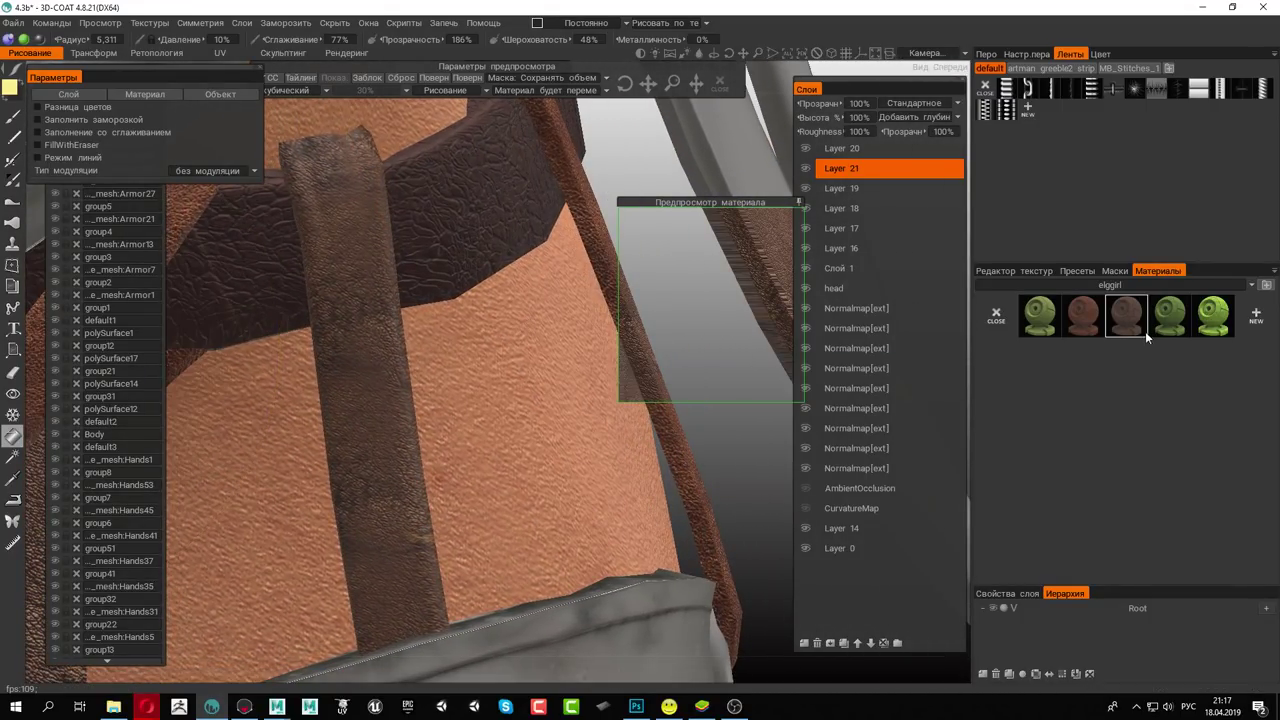
left_click(1117, 287)
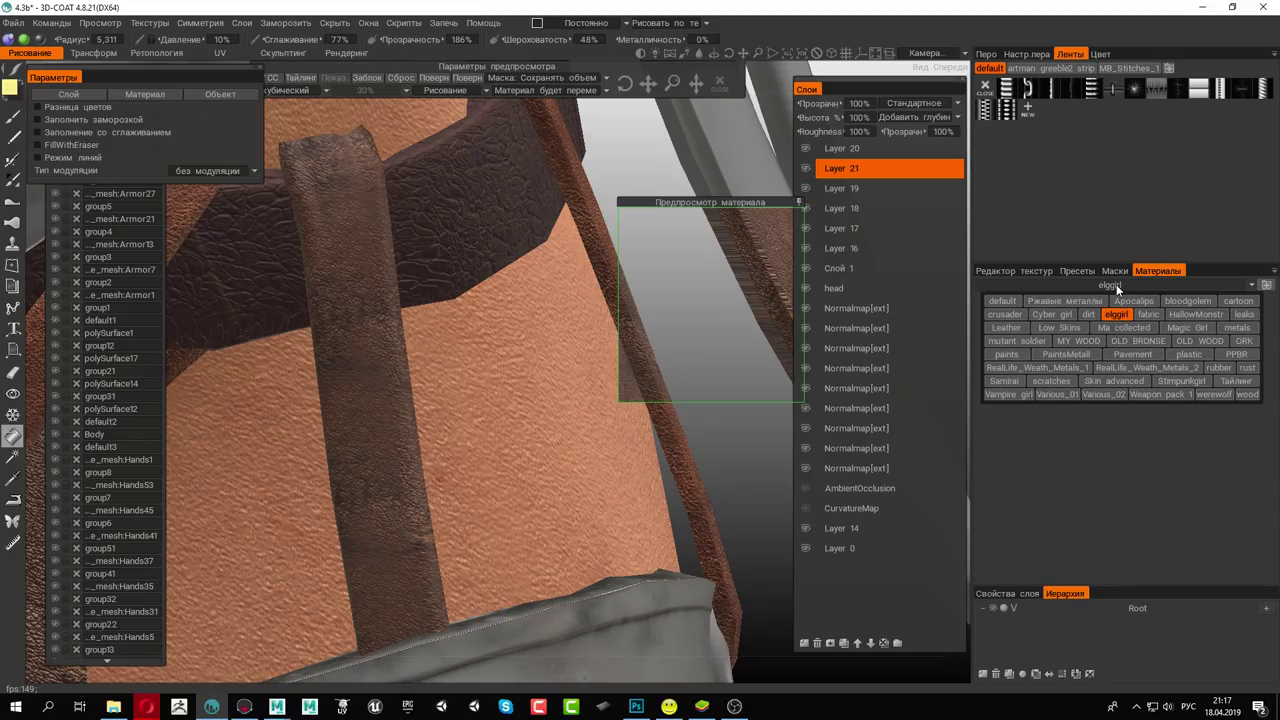
mouse_move(450, 350)
right_mouse_down("shift")
mouse_move(585, 476)
mouse_move(230, 200)
right_mouse_up("shift")
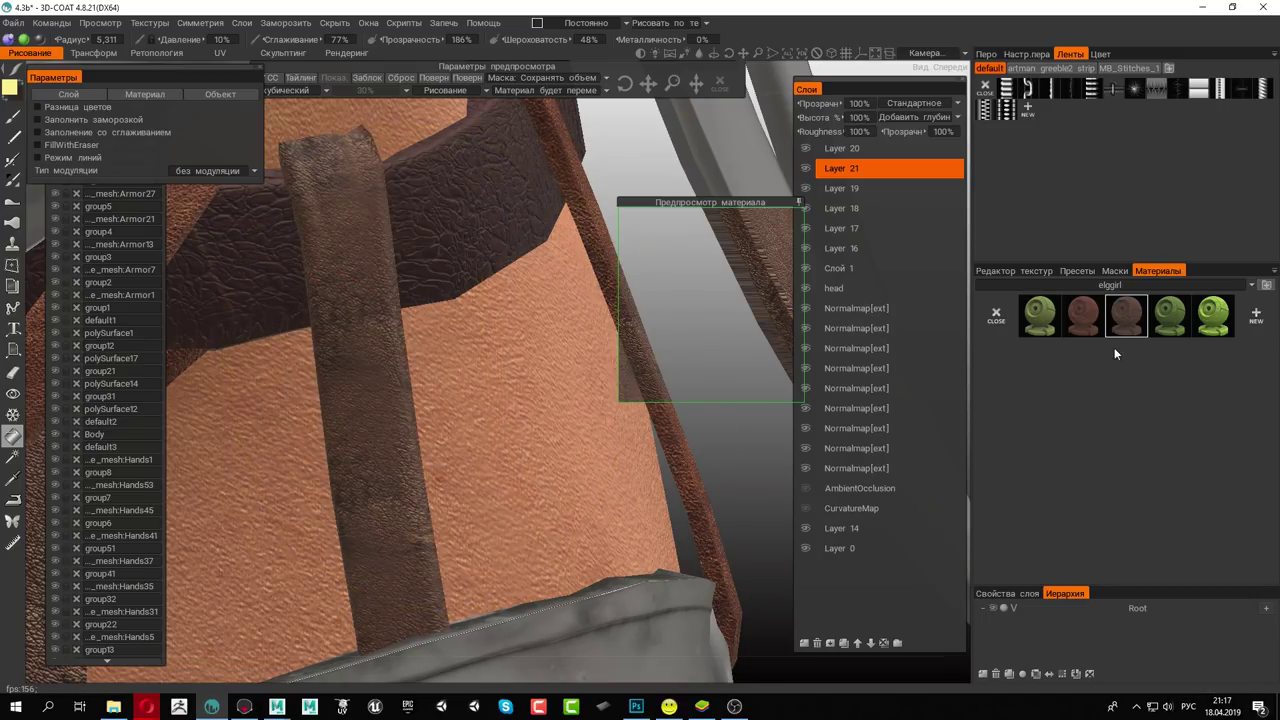
Open the leather2 smart material editor and switch to the Samirai material set
right_click(1133, 318)
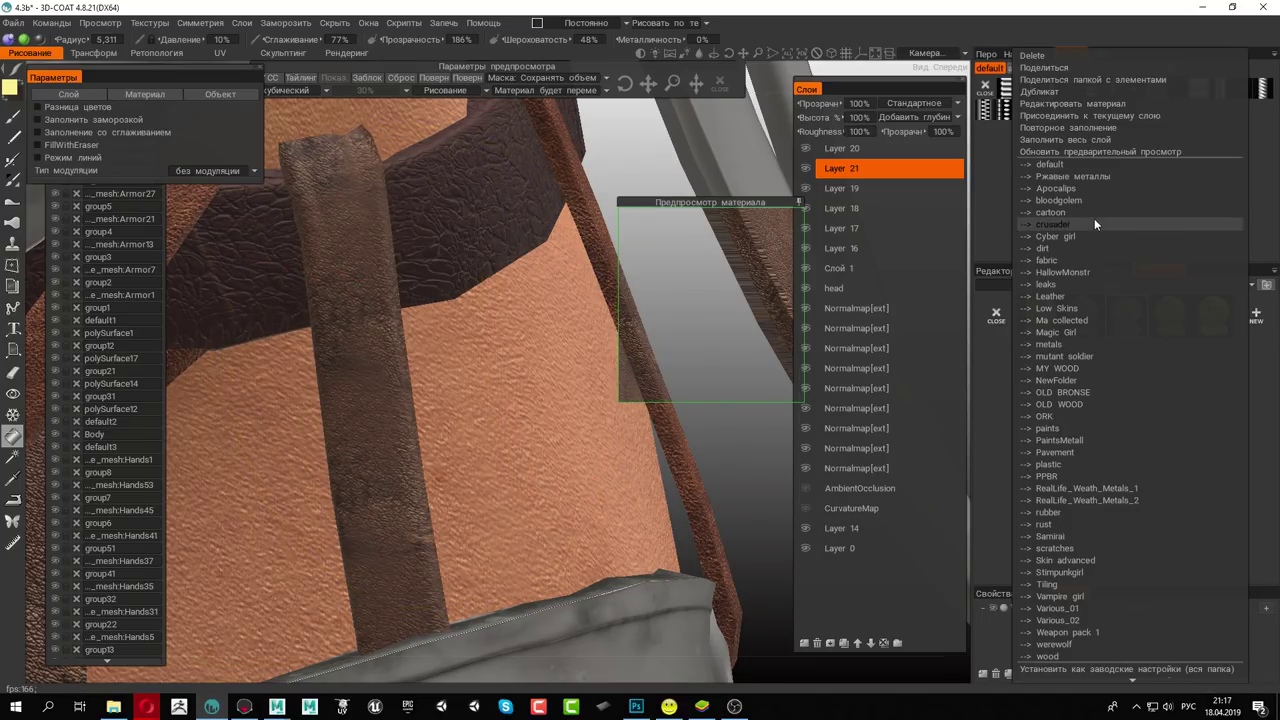
left_click(1054, 101)
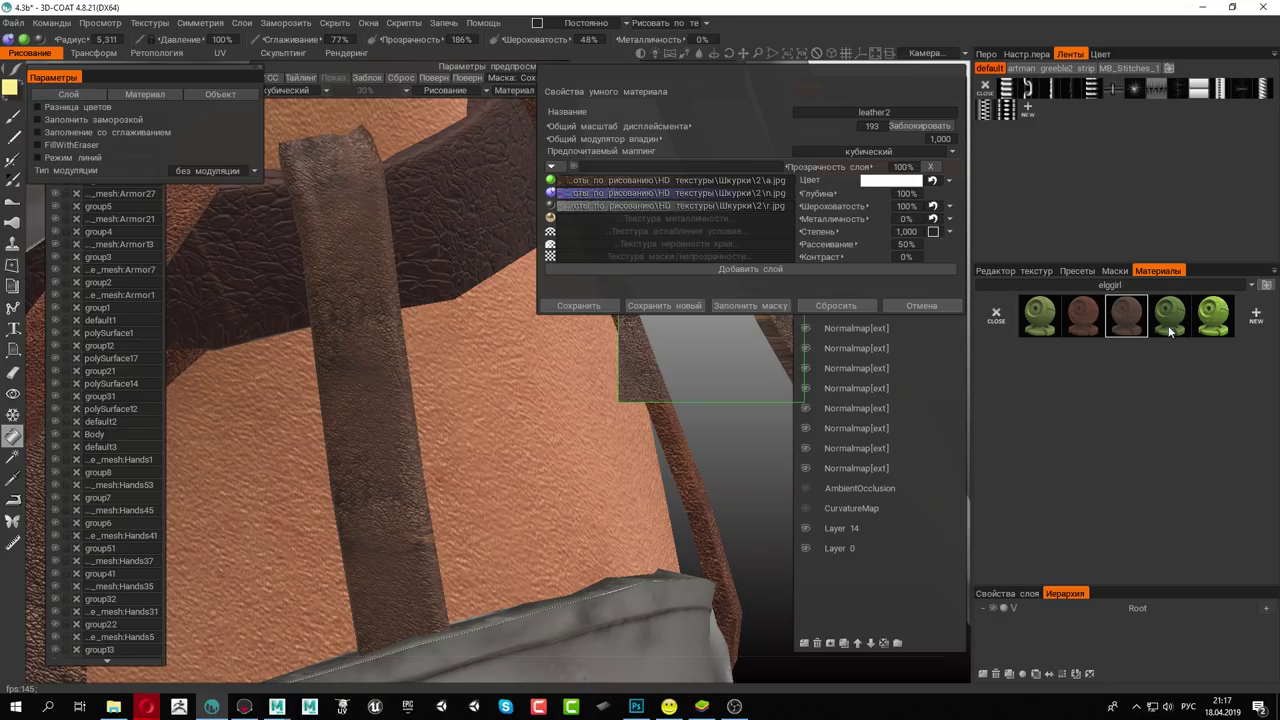
left_click(1129, 285)
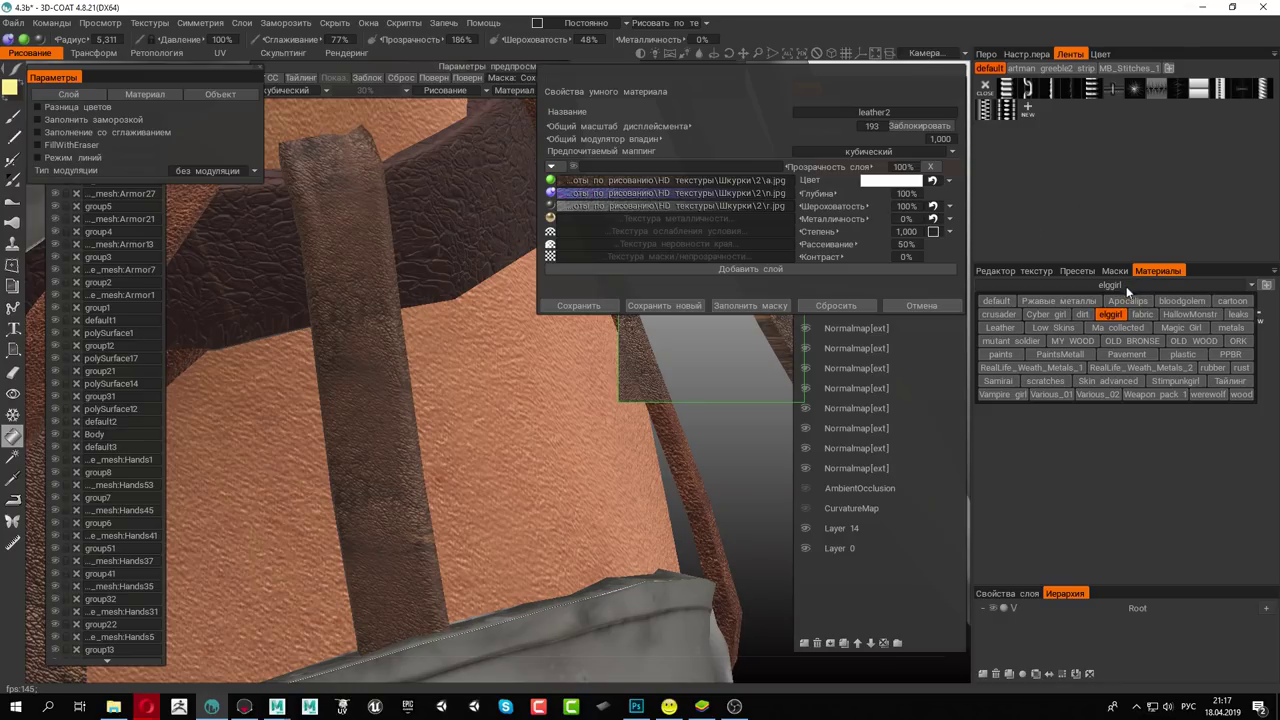
left_click(1001, 381)
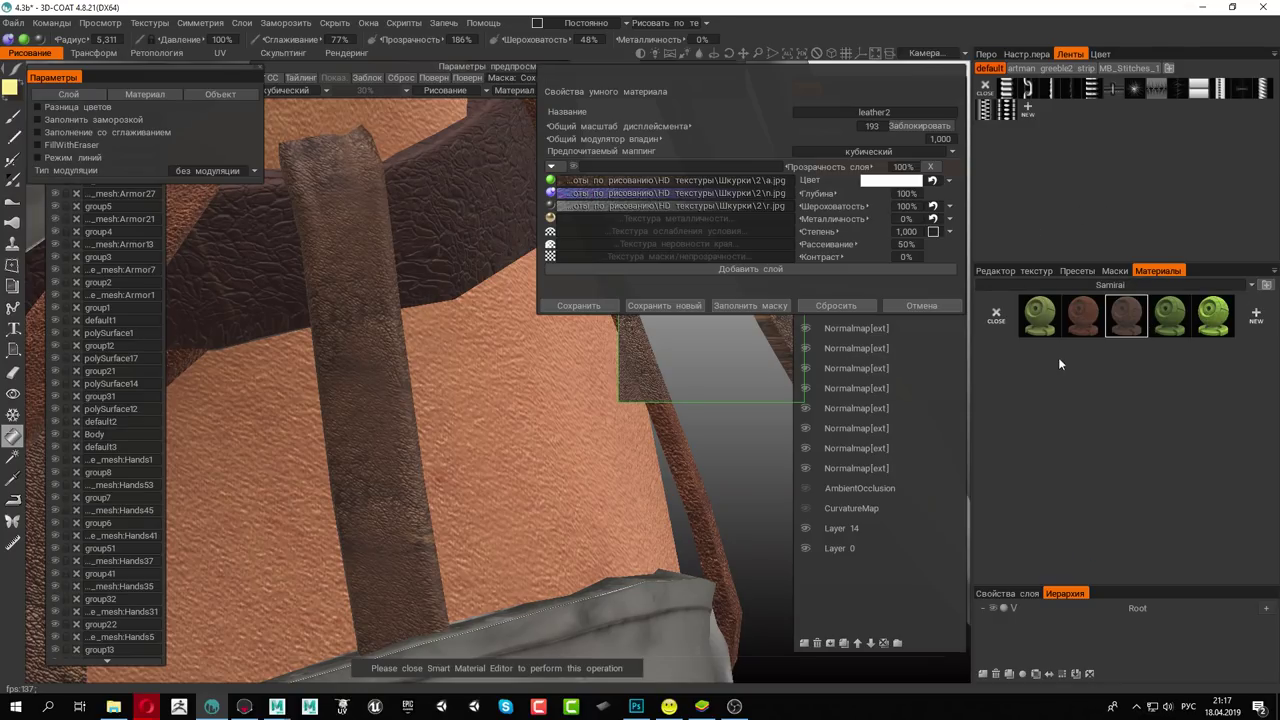
Browse the scratches material set, then cancel the leather2 editor without saving
left_click(1119, 287)
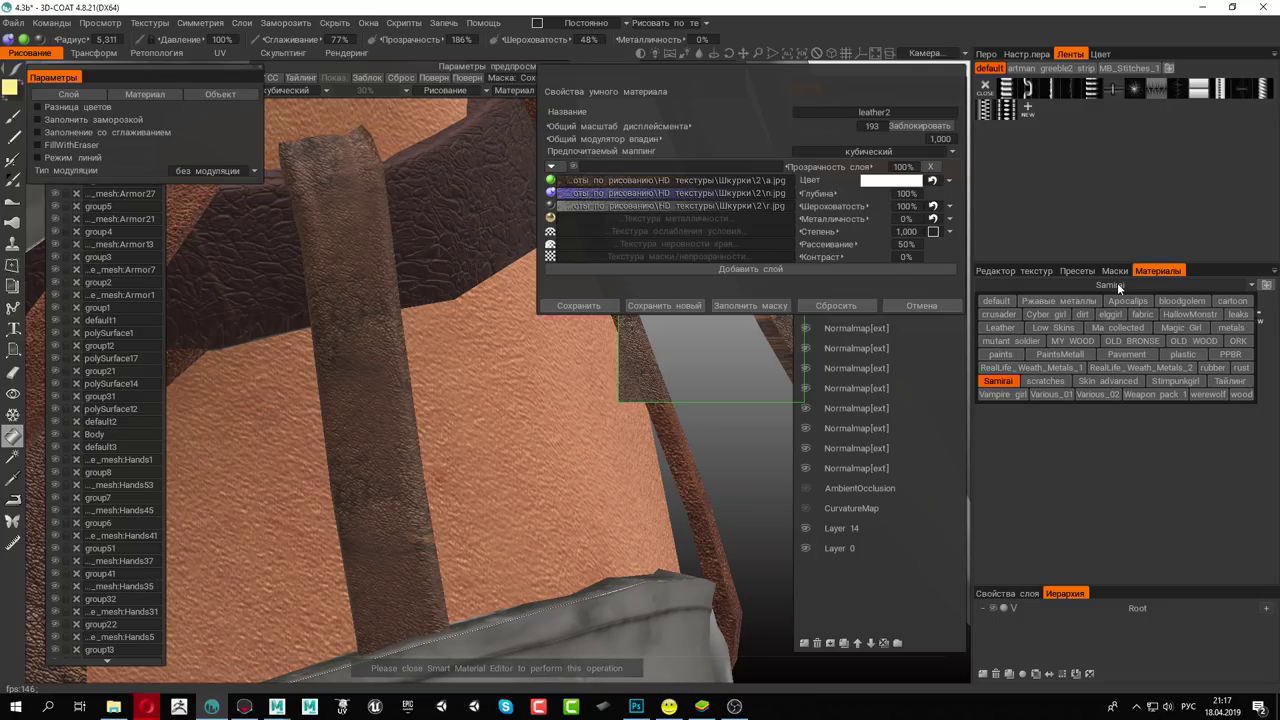
left_click(1064, 382)
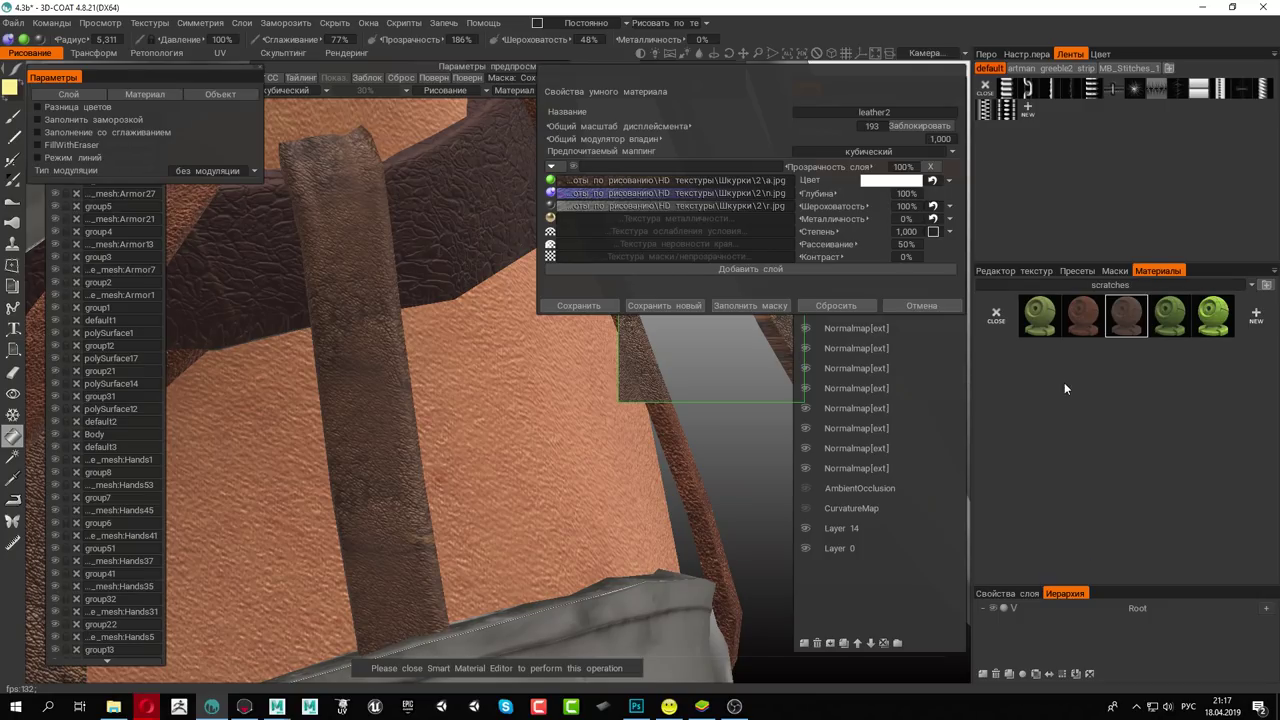
left_click(1108, 283)
left_click(916, 304)
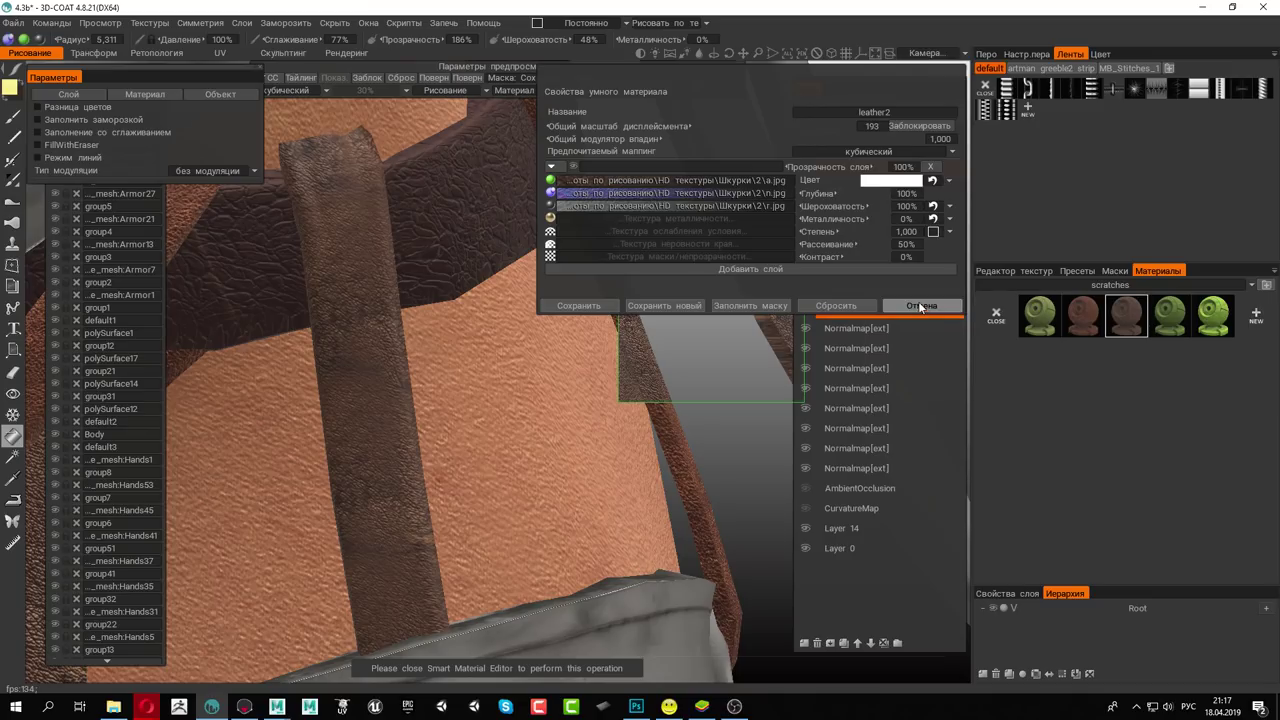
left_click(1110, 285)
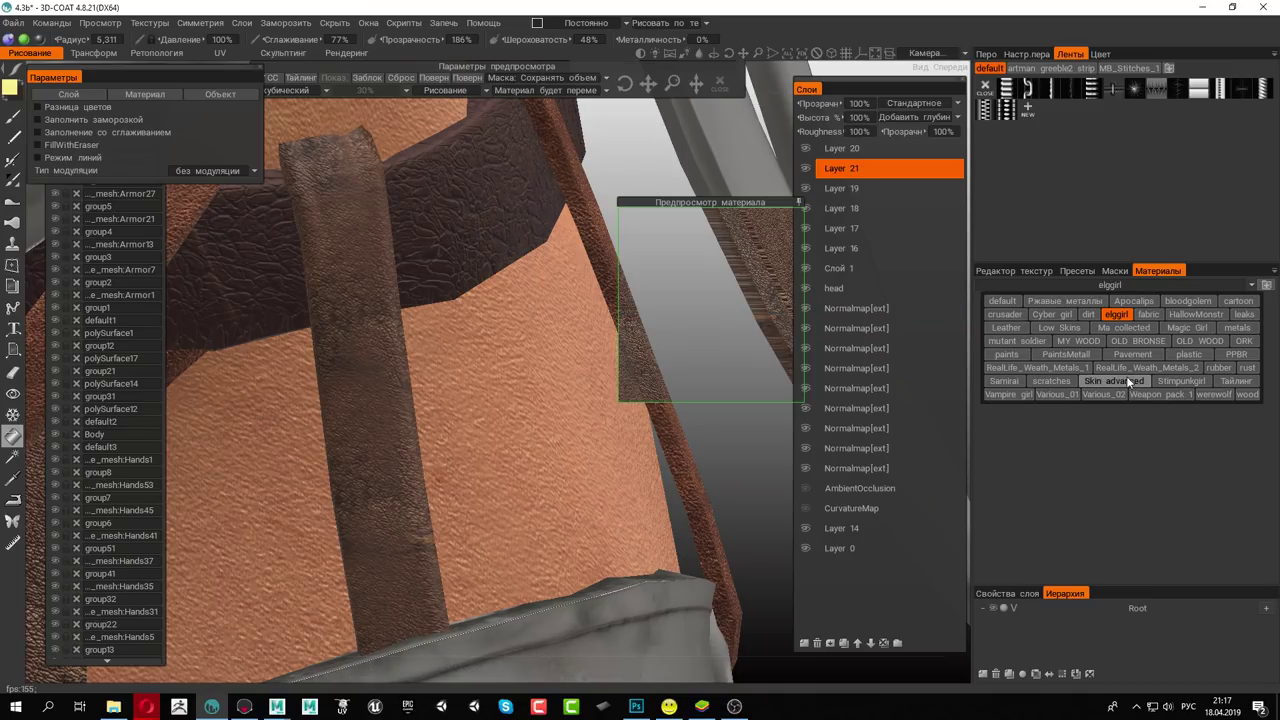
Pick a dark material from the Stimpunkgirl set and test-fill the orange leather area
left_click(1017, 410)
mouse_move(1125, 443)
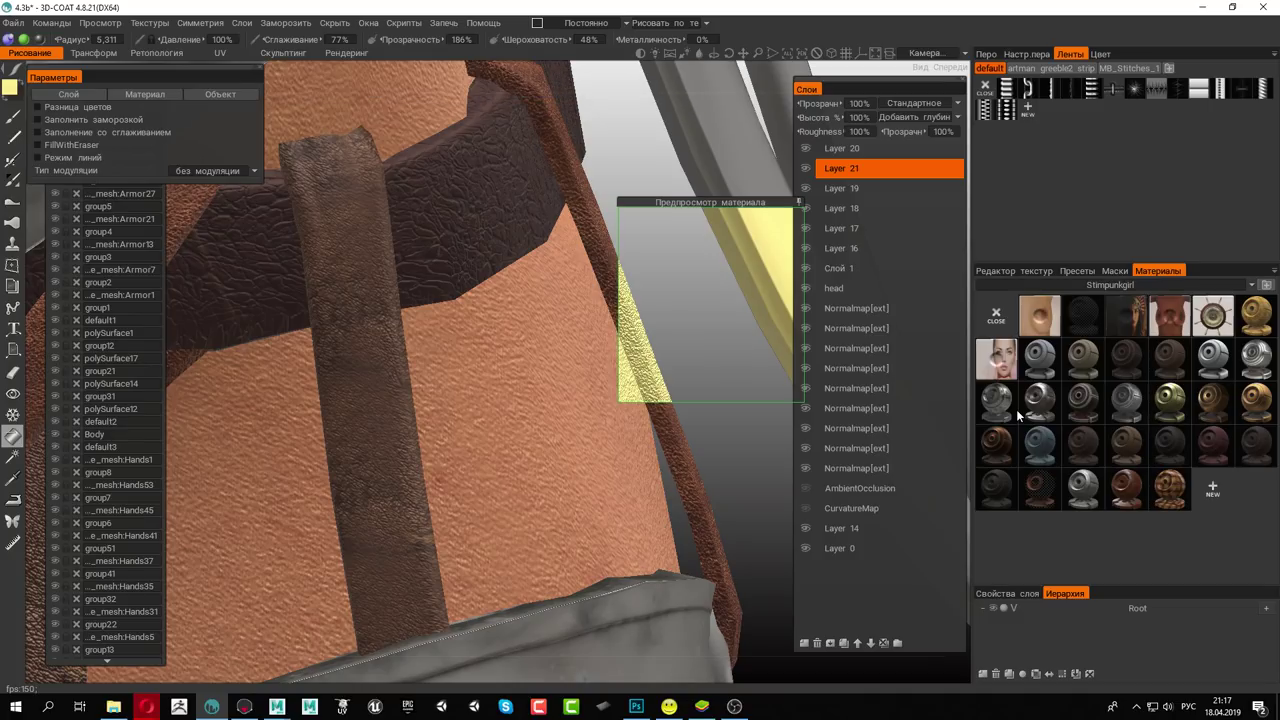
left_click(1126, 452)
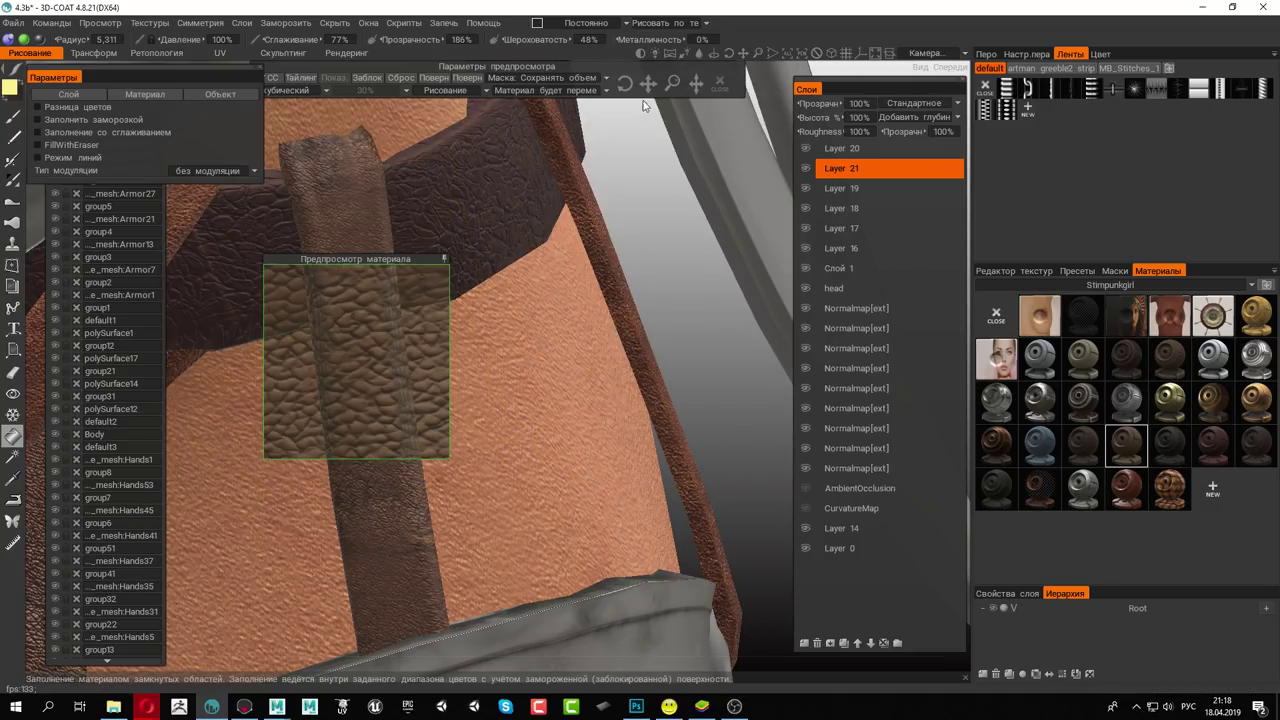
left_click(660, 320)
left_click_drag(693, 83, 672, 82)
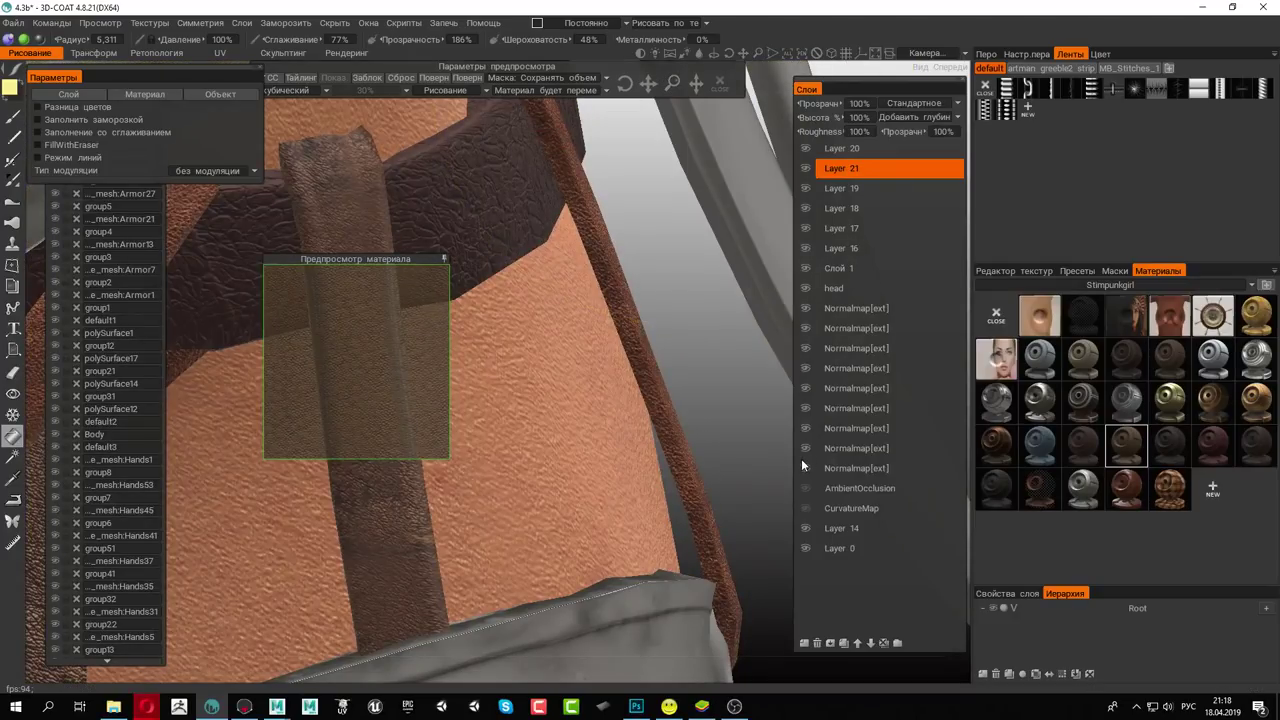
left_click(493, 366)
Send the material to the elggirl set, switch to elggirl, and select the brown leather
right_click(1124, 444)
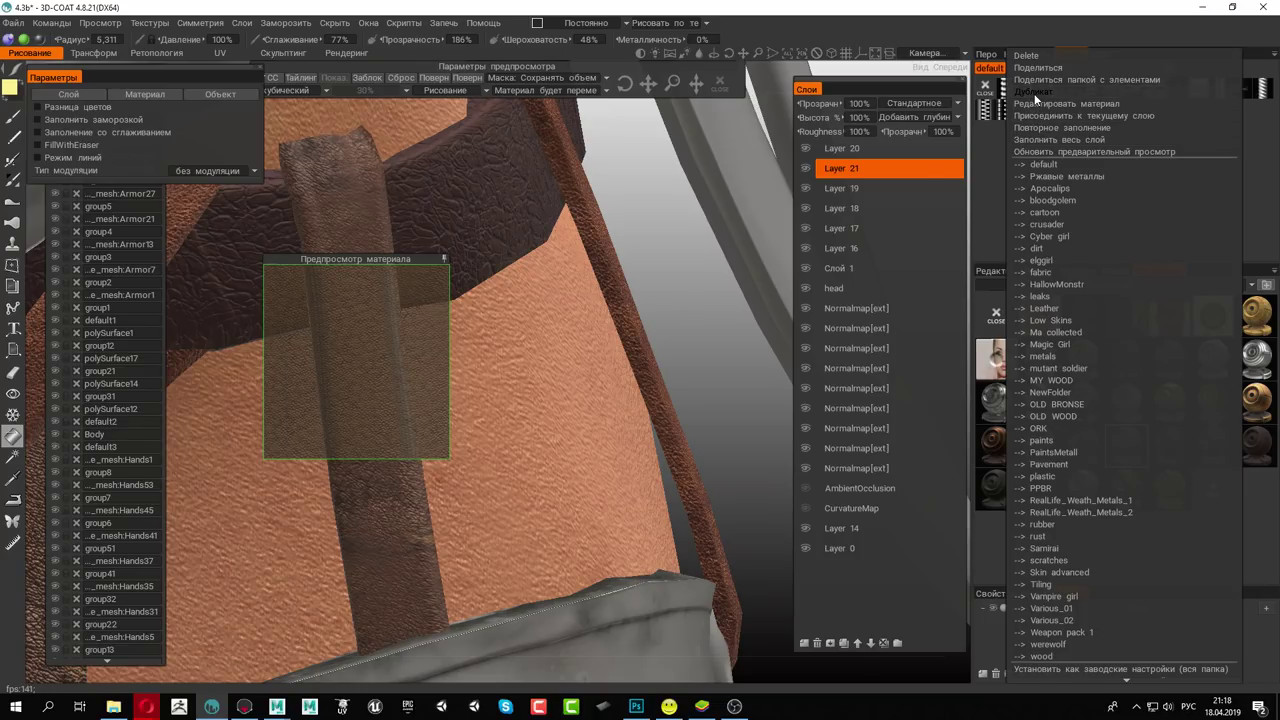
left_click(1197, 350)
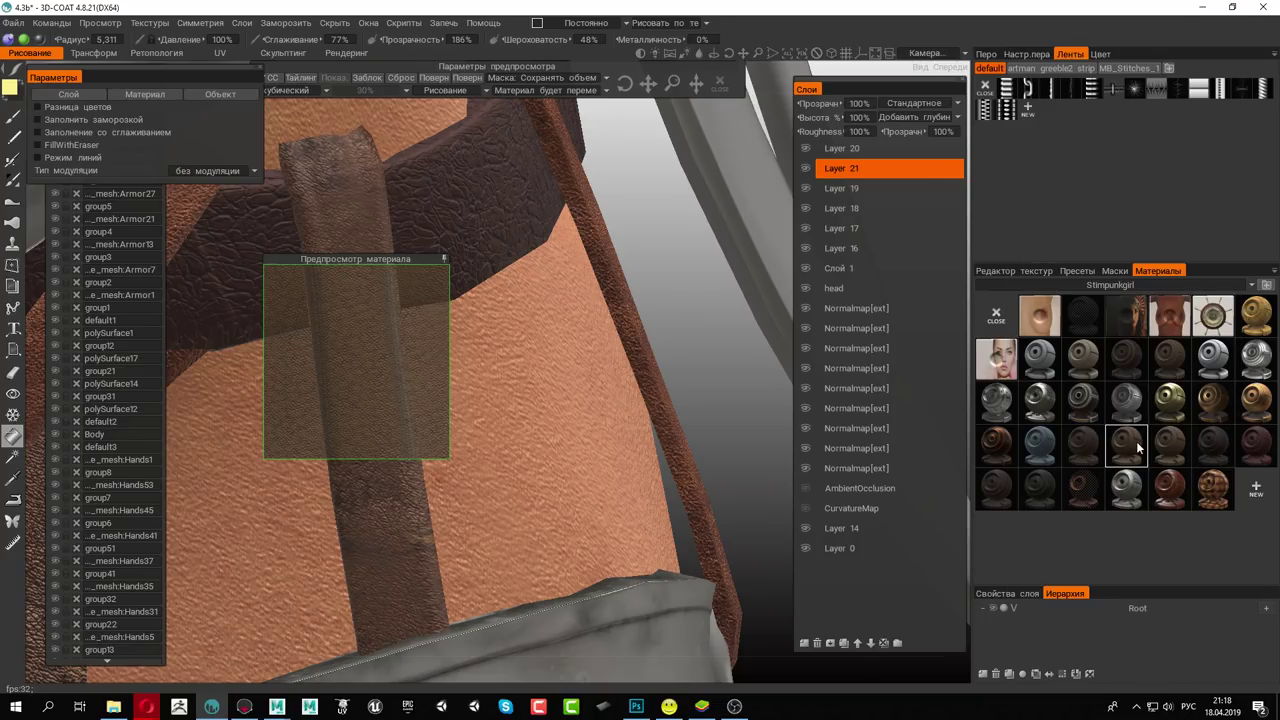
right_click(1134, 441)
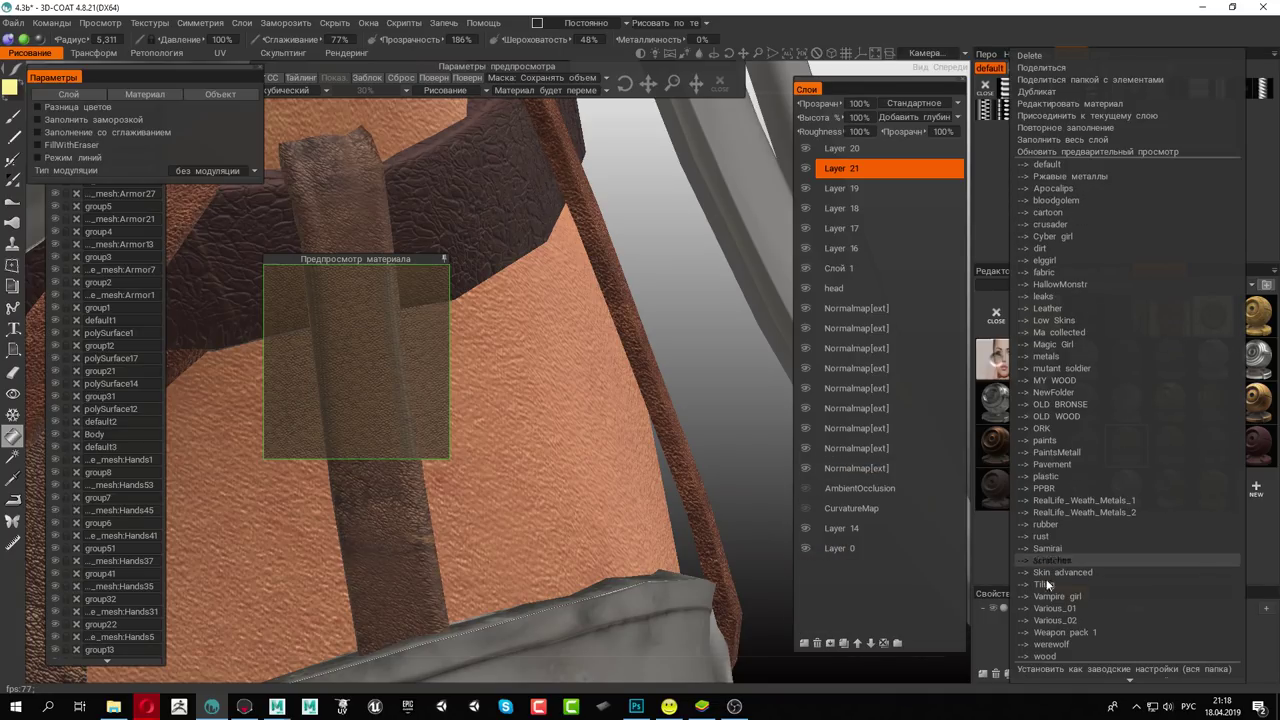
left_click(1054, 259)
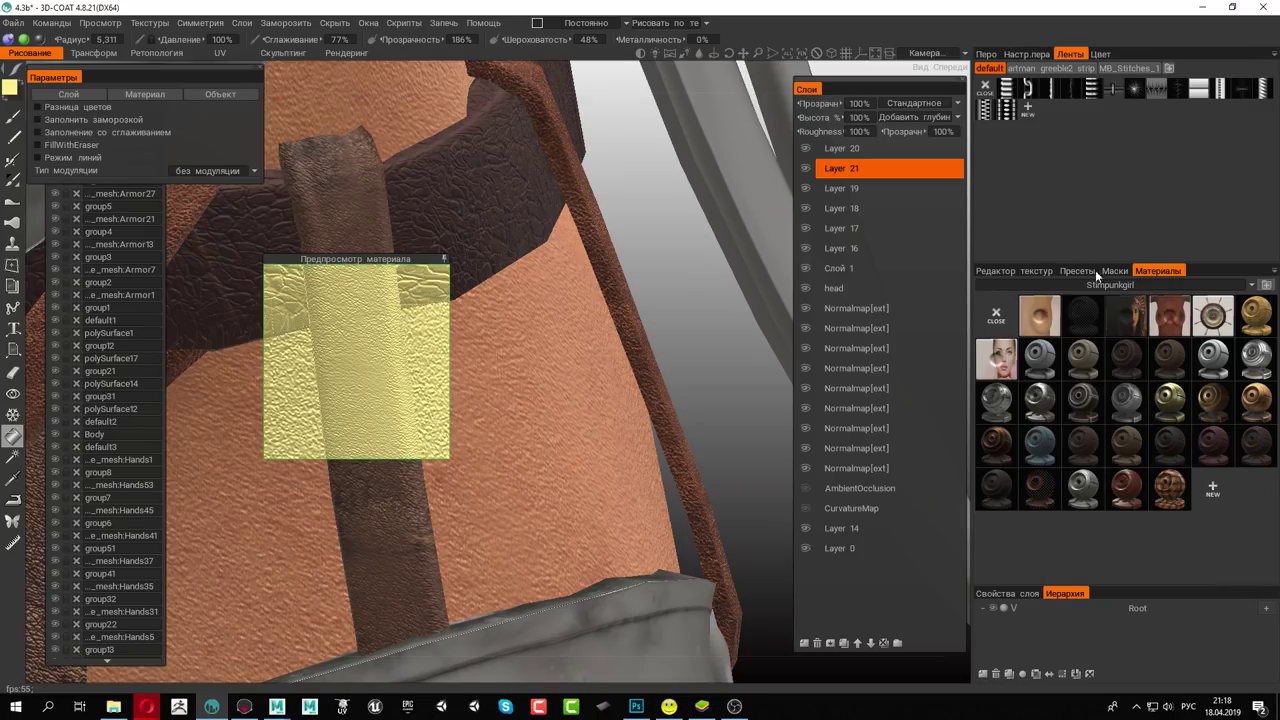
left_click(1126, 287)
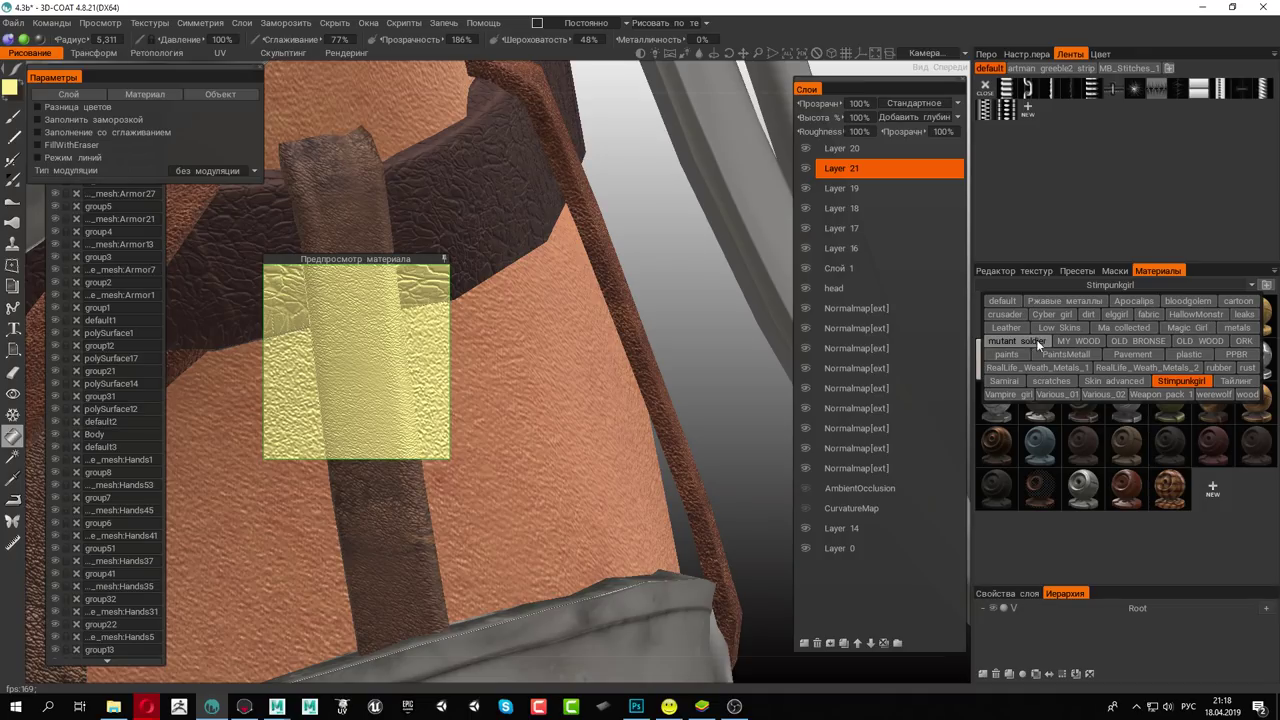
left_click(1125, 311)
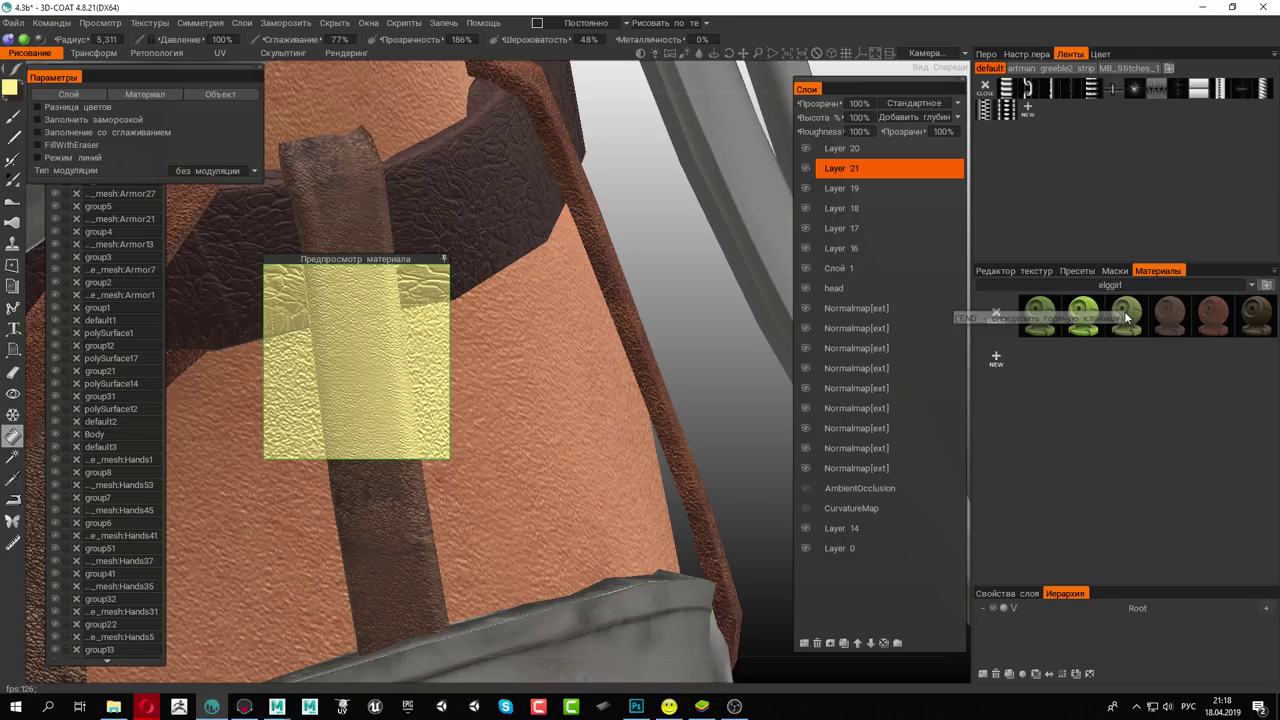
left_click(1255, 316)
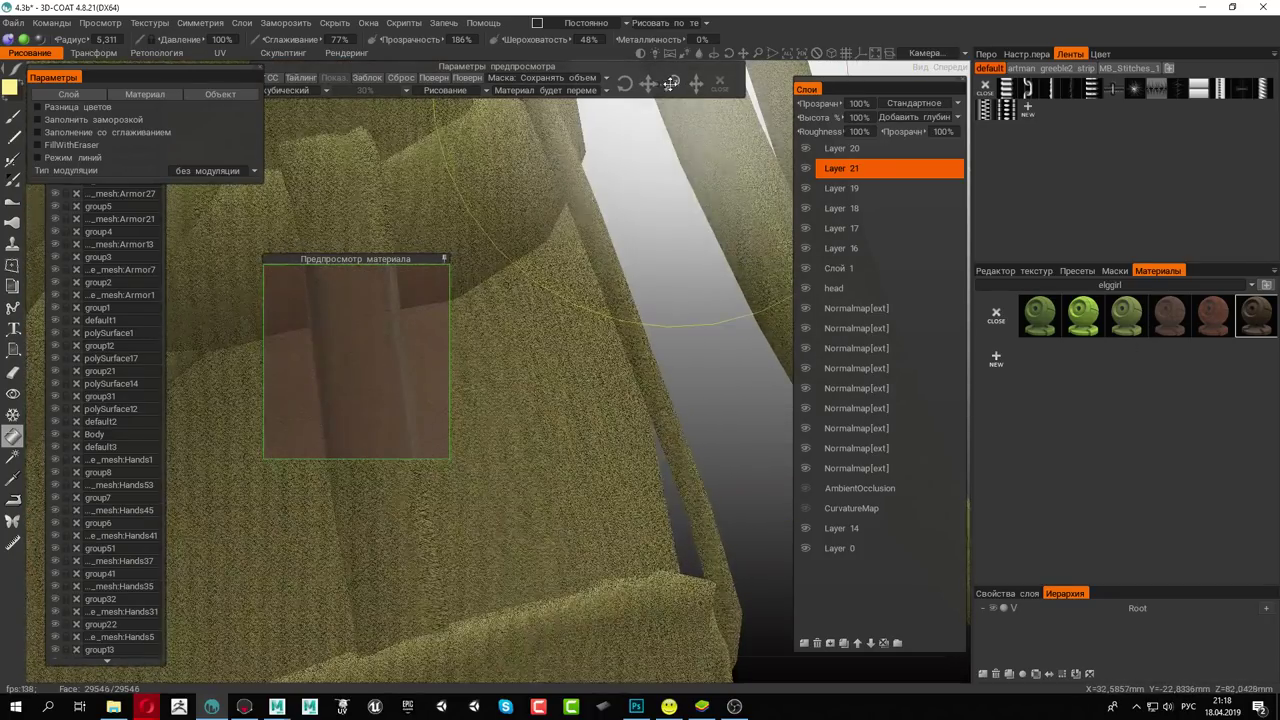
mouse_move(543, 185)
left_mouse_down("alt")
mouse_move(496, 296)
mouse_move(466, 334)
mouse_move(443, 334)
mouse_move(520, 334)
mouse_move(429, 296)
left_mouse_up("alt")
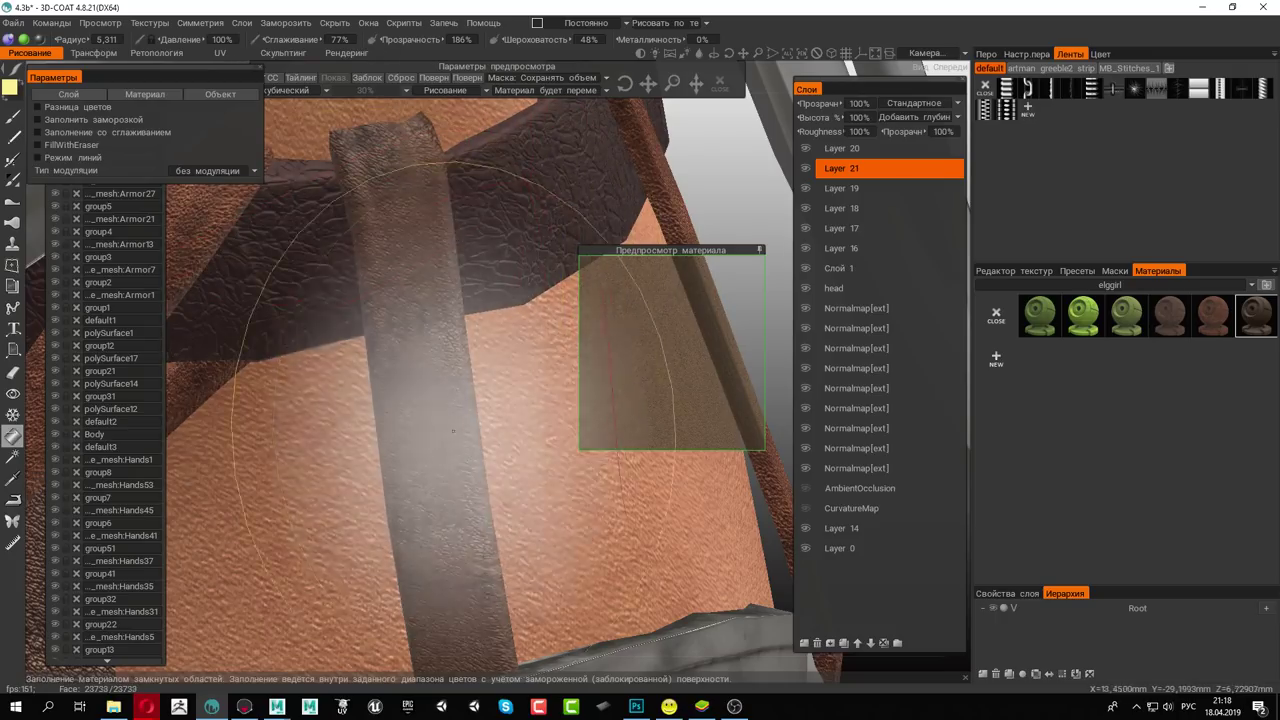
mouse_move(416, 325)
right_mouse_down()
mouse_move(451, 530)
mouse_move(300, 440)
right_mouse_up()
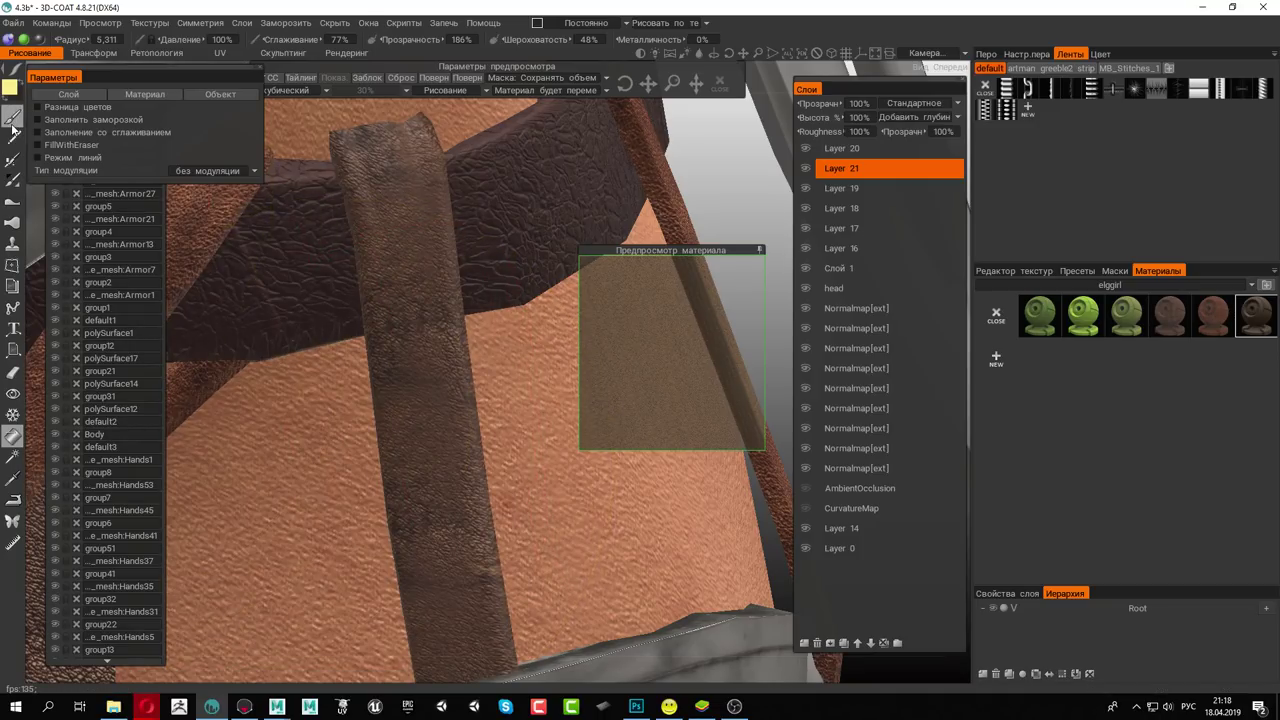
Switch to the paint brush and choose a different alpha from the enlarged Перо grid
left_click(12, 120)
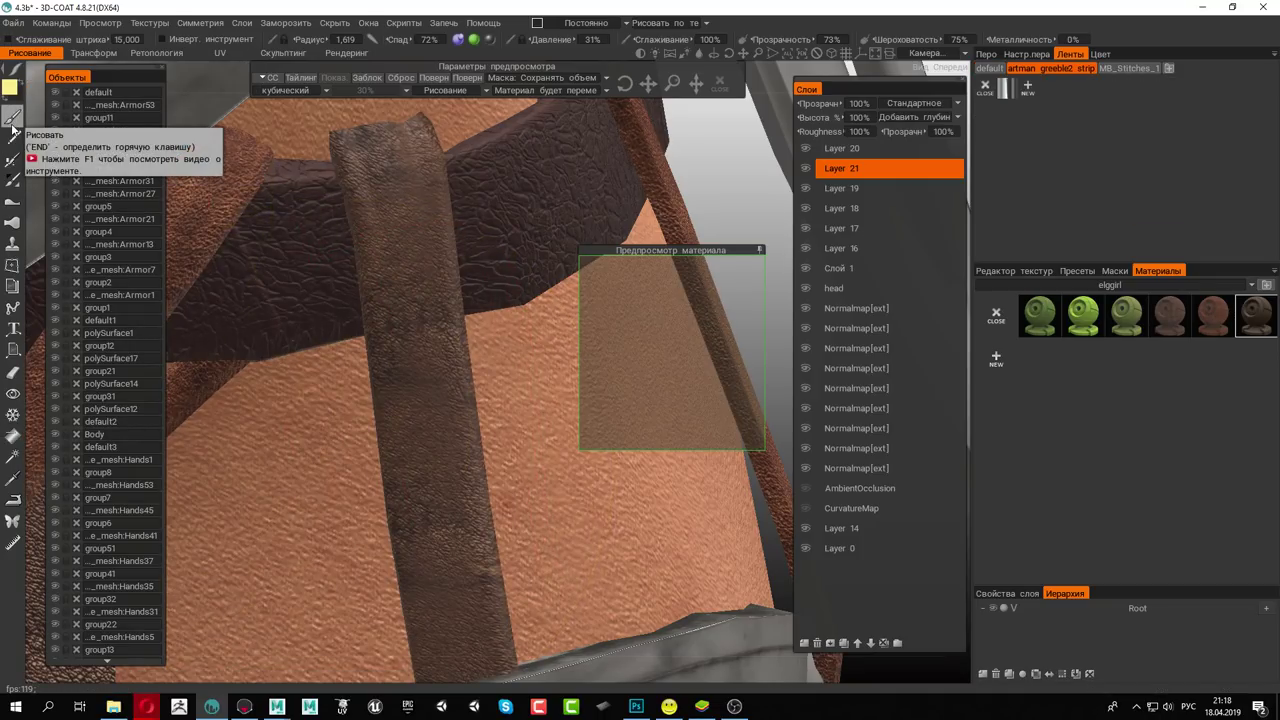
left_click(989, 55)
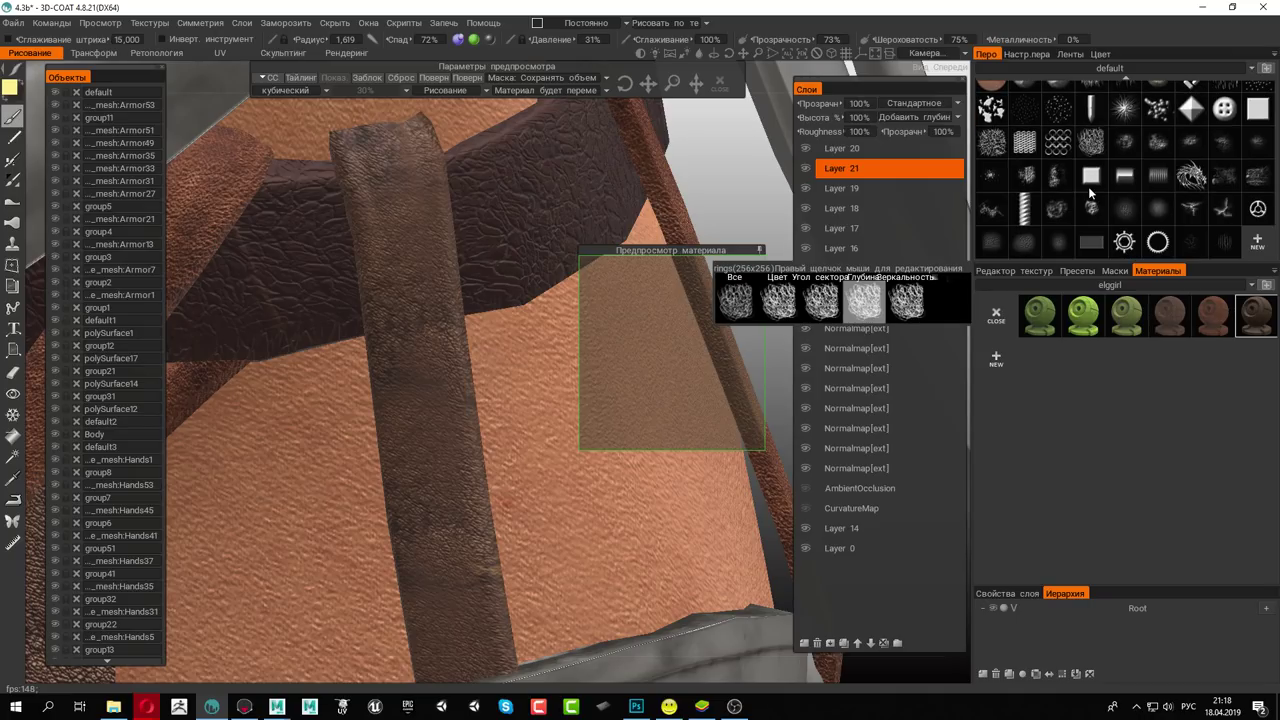
scroll(1140, 194, "up", 1)
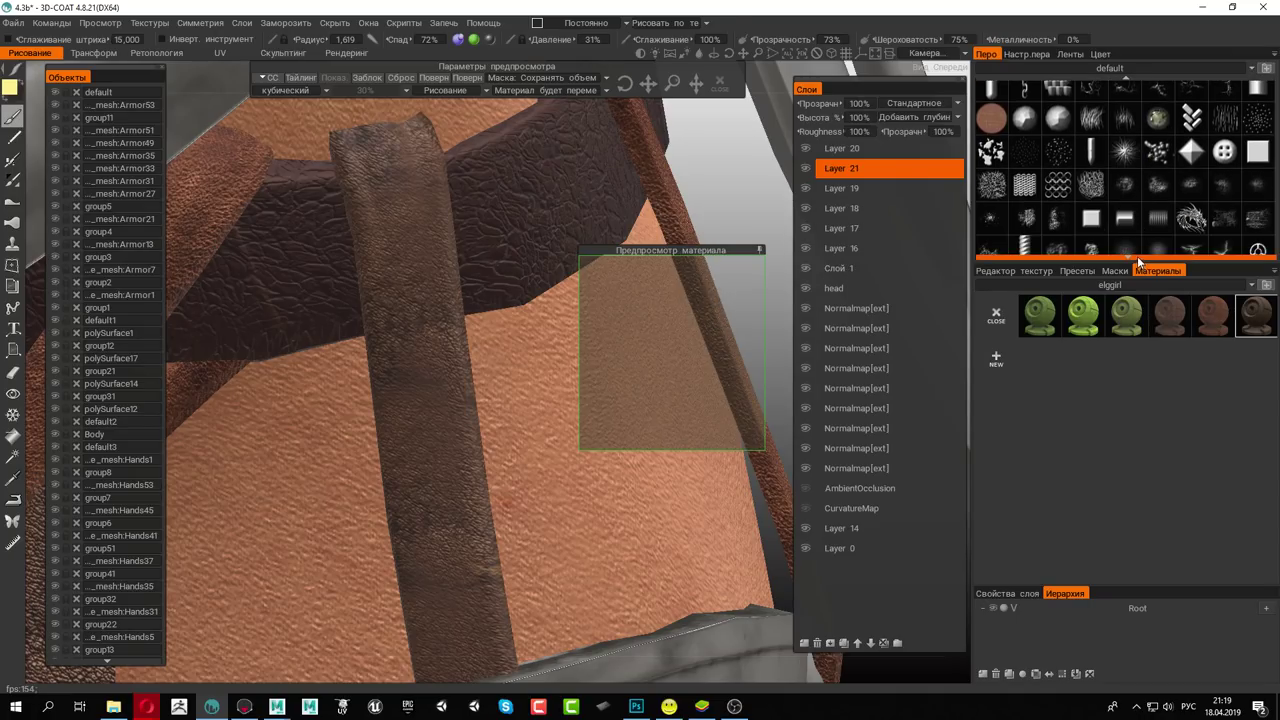
left_click_drag(1153, 262, 1153, 352)
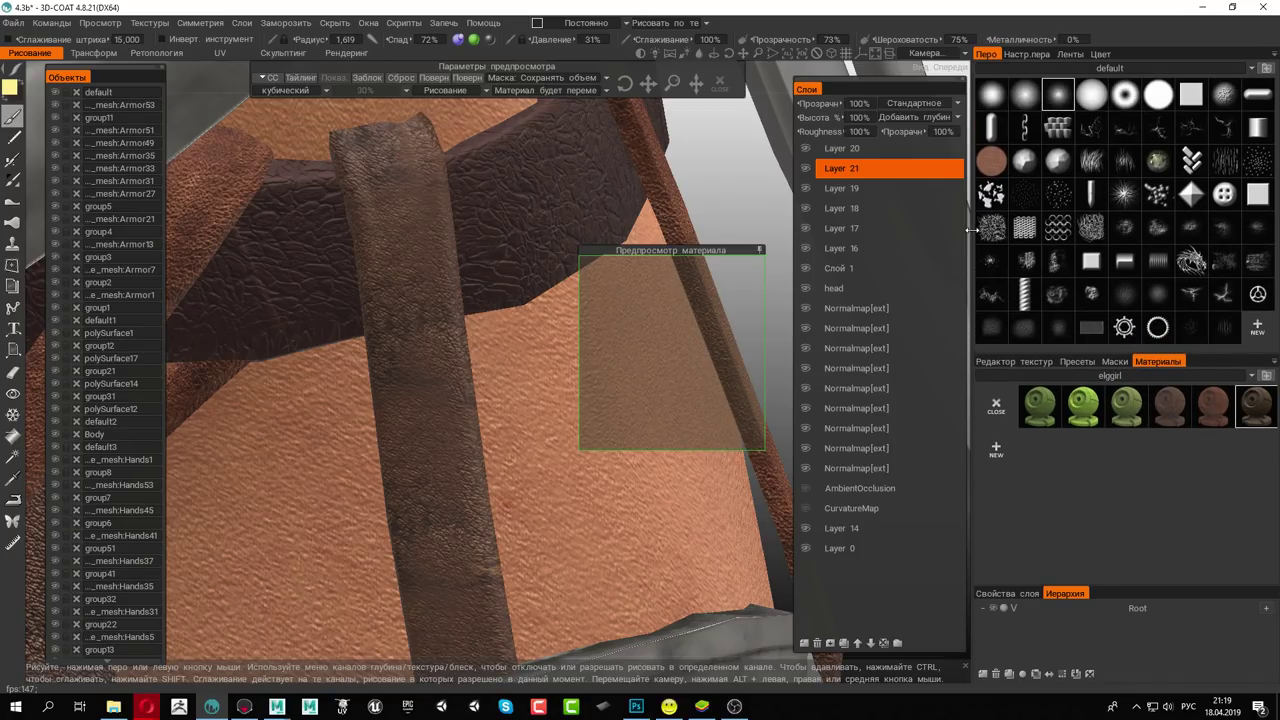
left_click_drag(972, 232, 950, 232)
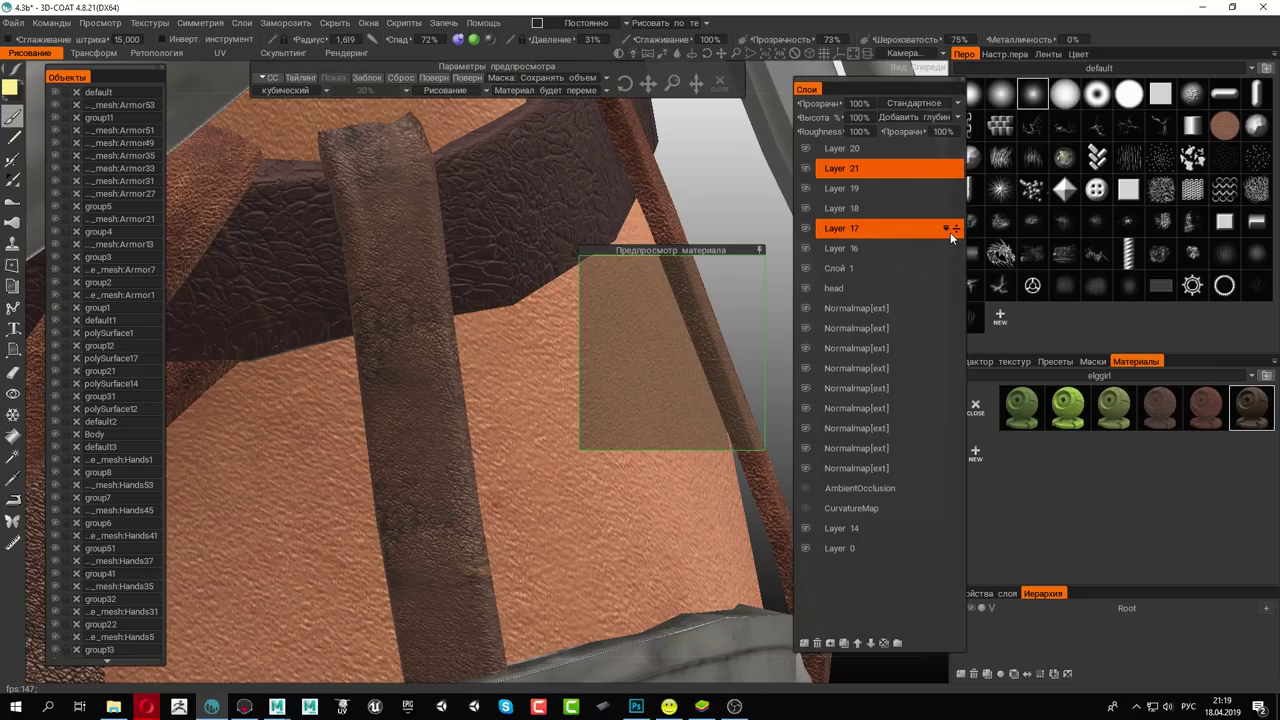
left_click(1063, 258)
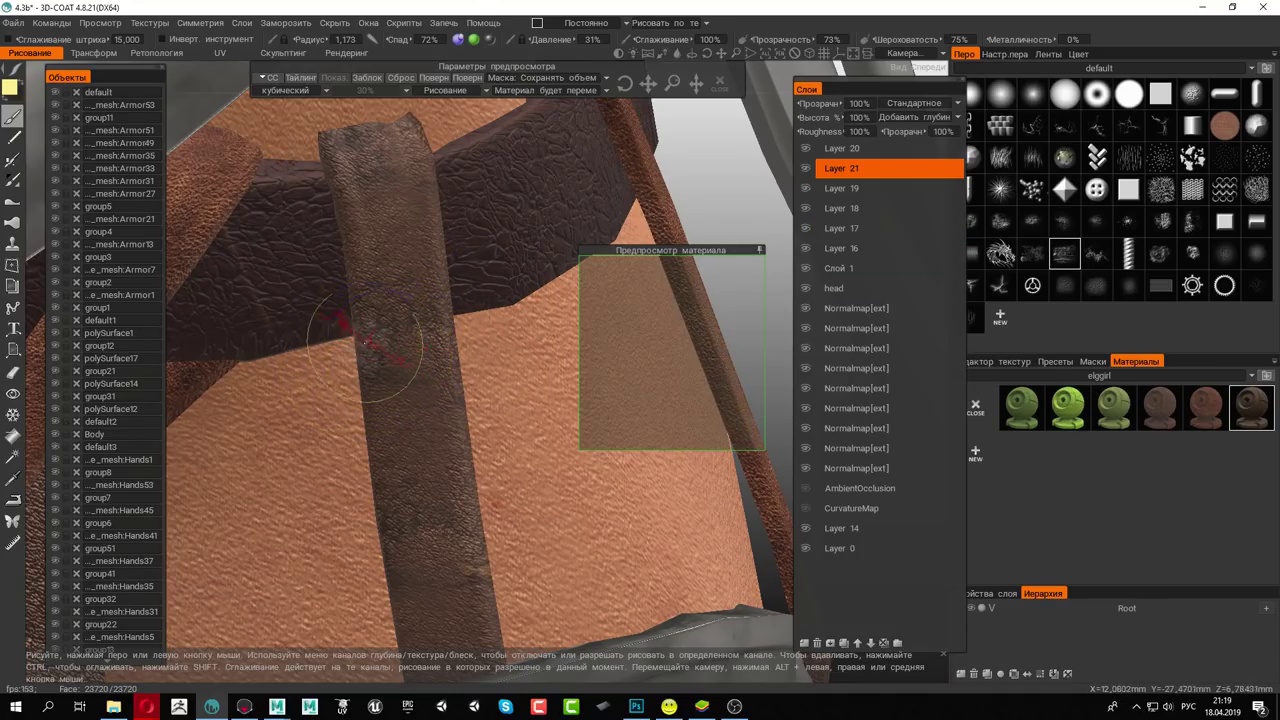
Paint leather along the strap at 100% opacity with the radius reduced to 0.643
mouse_move(418, 410)
left_mouse_down("alt")
mouse_move(423, 383)
mouse_move(506, 437)
mouse_move(514, 360)
mouse_move(569, 309)
mouse_move(545, 330)
left_mouse_up("alt")
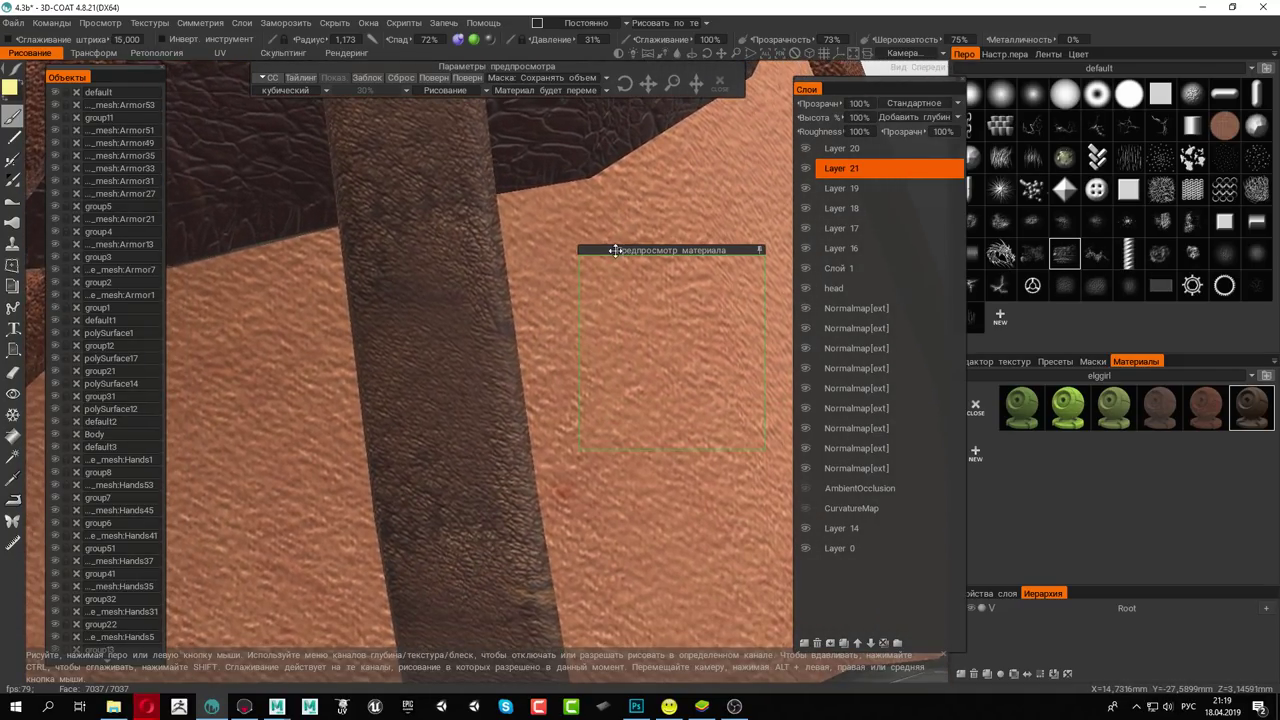
left_click_drag(395, 235, 398, 245)
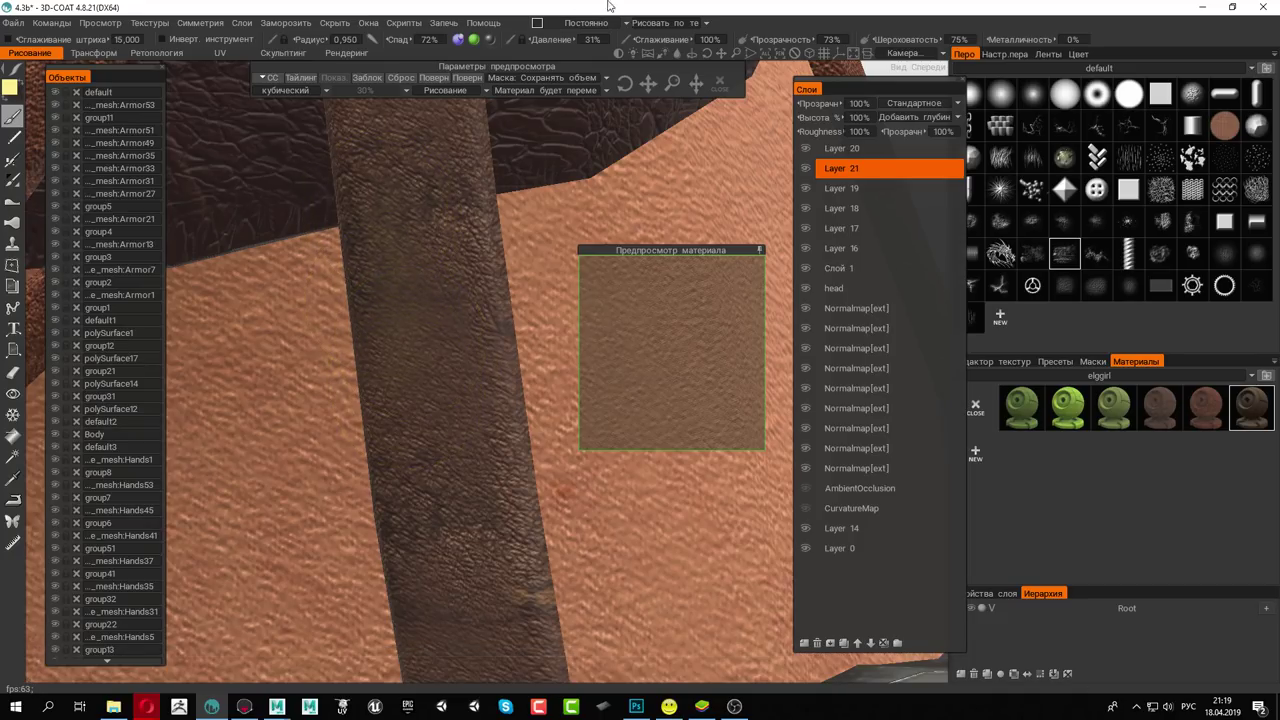
left_click(820, 40)
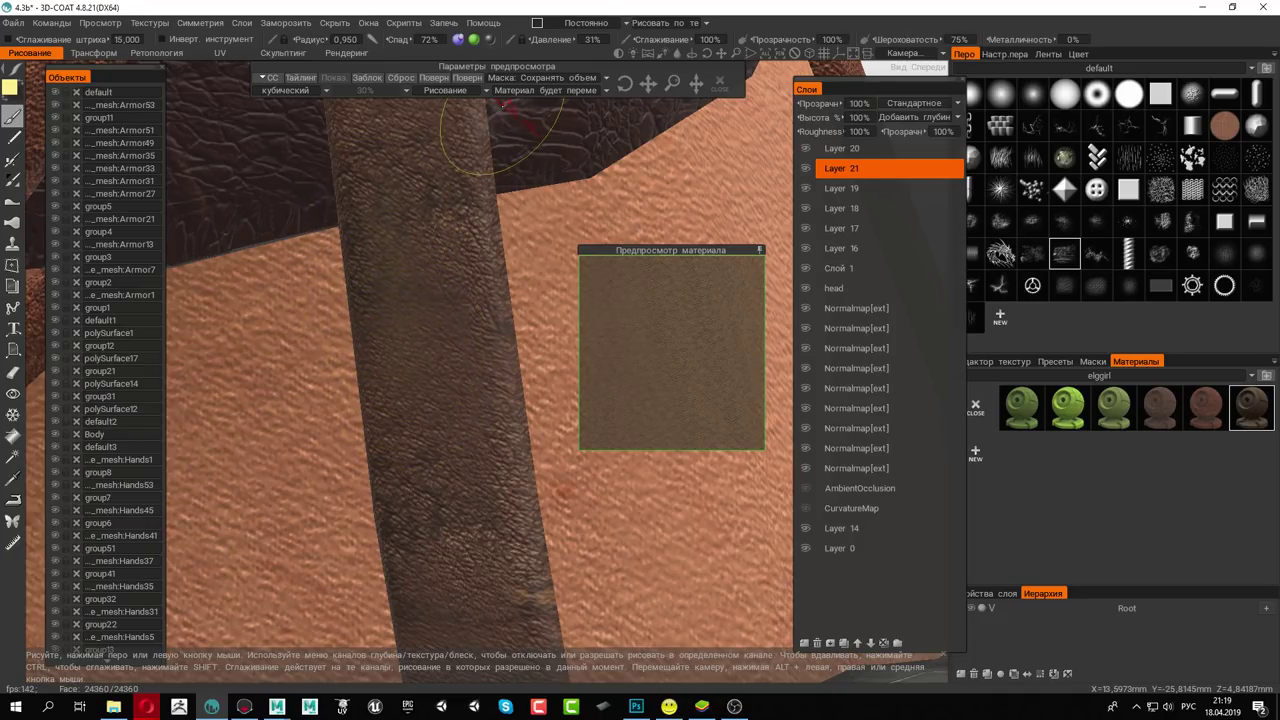
mouse_move(630, 212)
left_mouse_down()
mouse_move(664, 250)
mouse_move(1122, 465)
left_mouse_up()
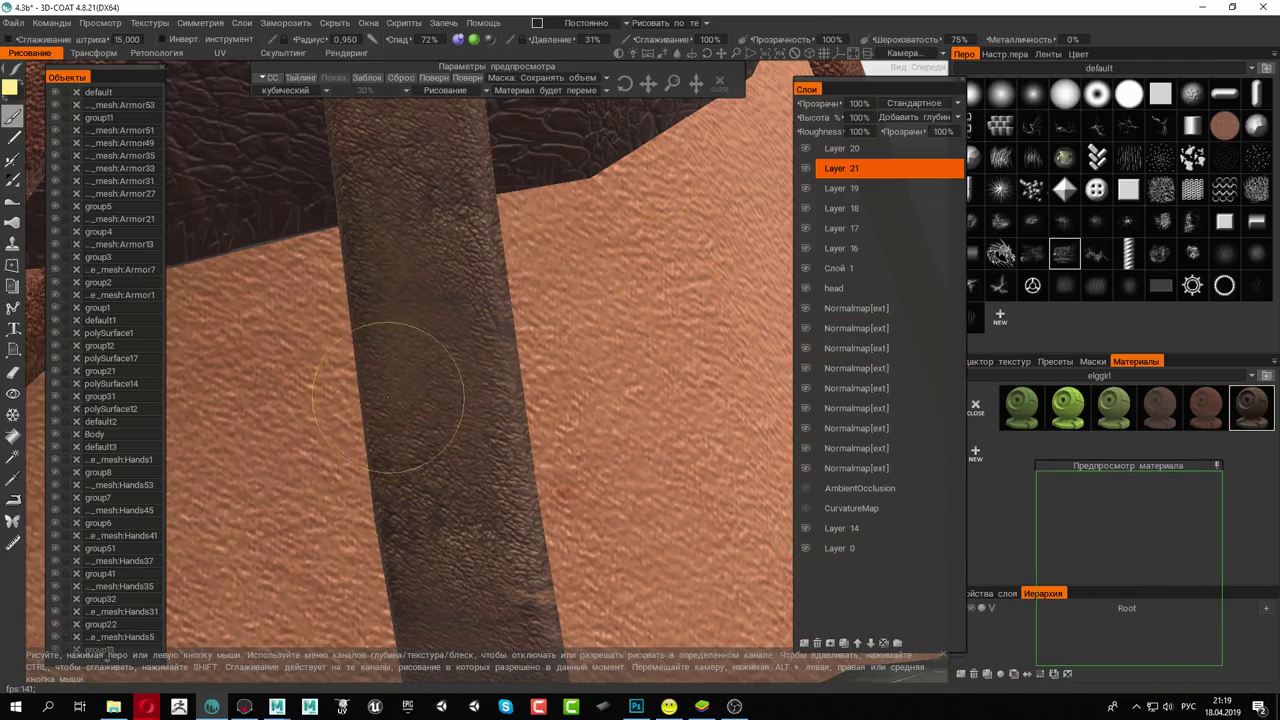
right_click_drag(388, 397, 400, 400)
mouse_move(417, 553)
left_mouse_down("alt")
mouse_move(557, 477)
mouse_move(391, 423)
mouse_move(448, 377)
left_mouse_up("alt")
right_click_drag(448, 377, 546, 423, "alt")
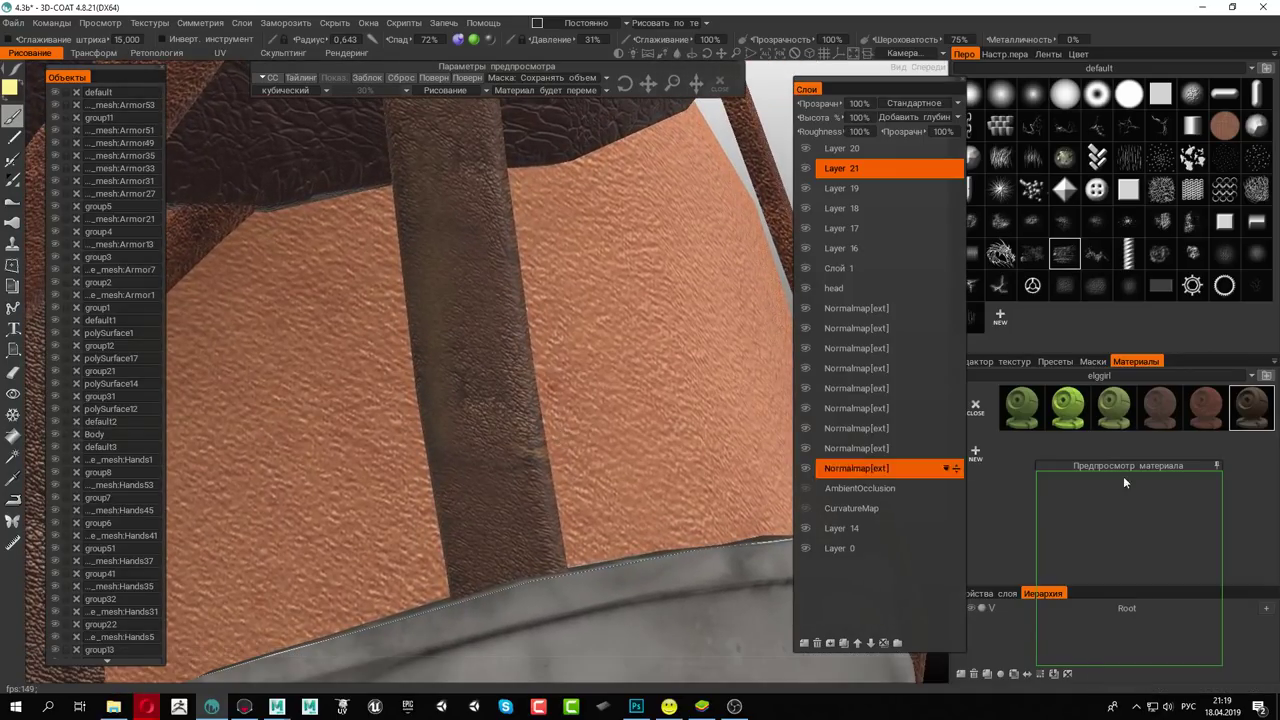
Duplicate the leather material, lighten its plastic layer colour to 61%, and save it
right_click(1255, 404)
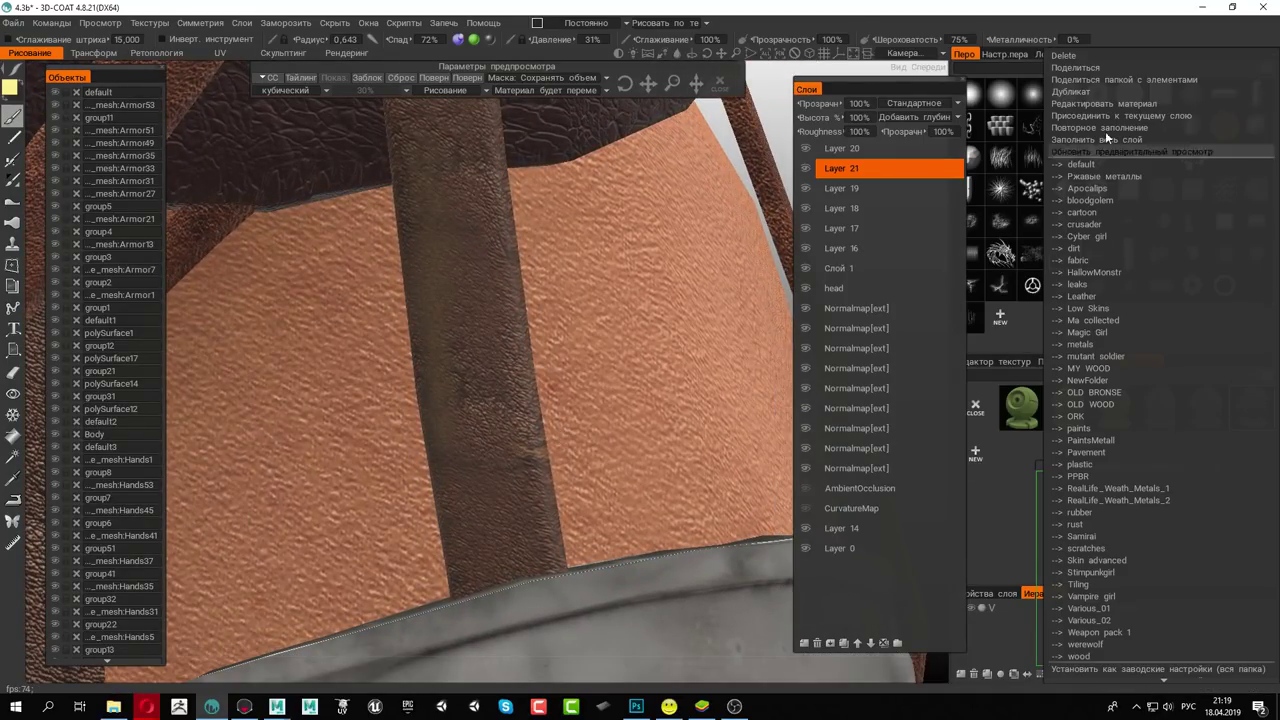
left_click(1080, 91)
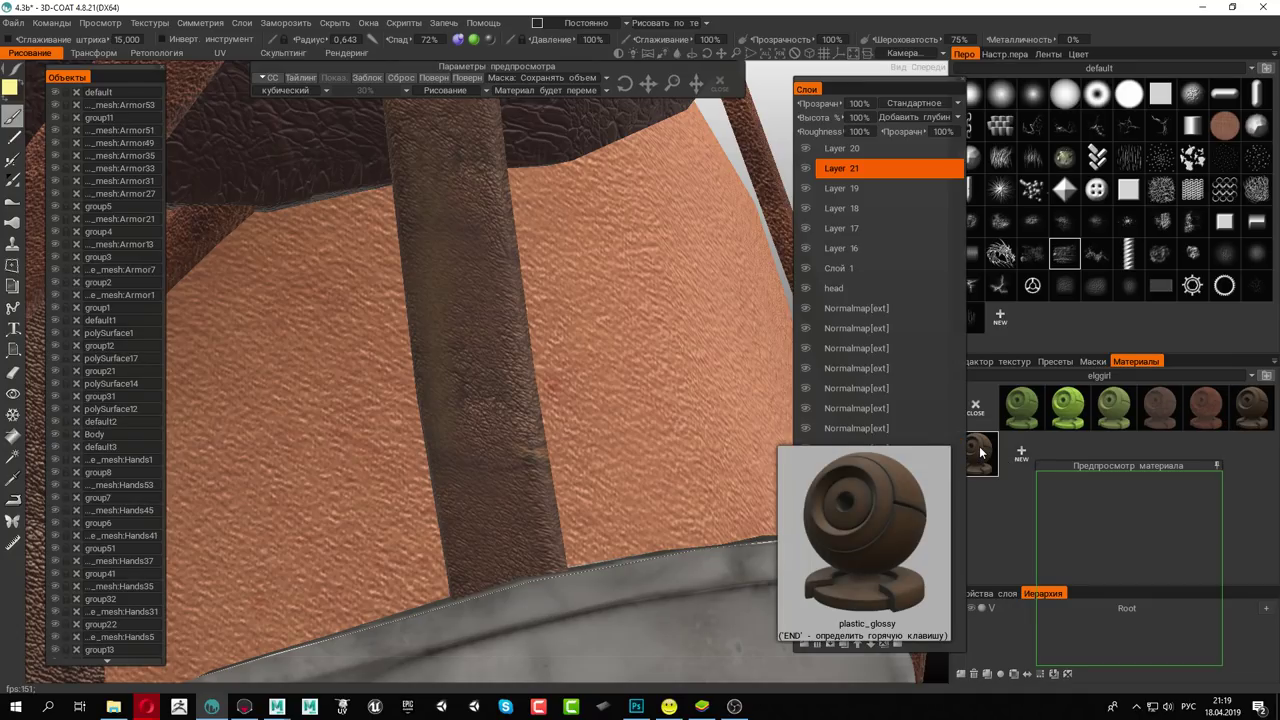
right_click(980, 453)
left_click(956, 101)
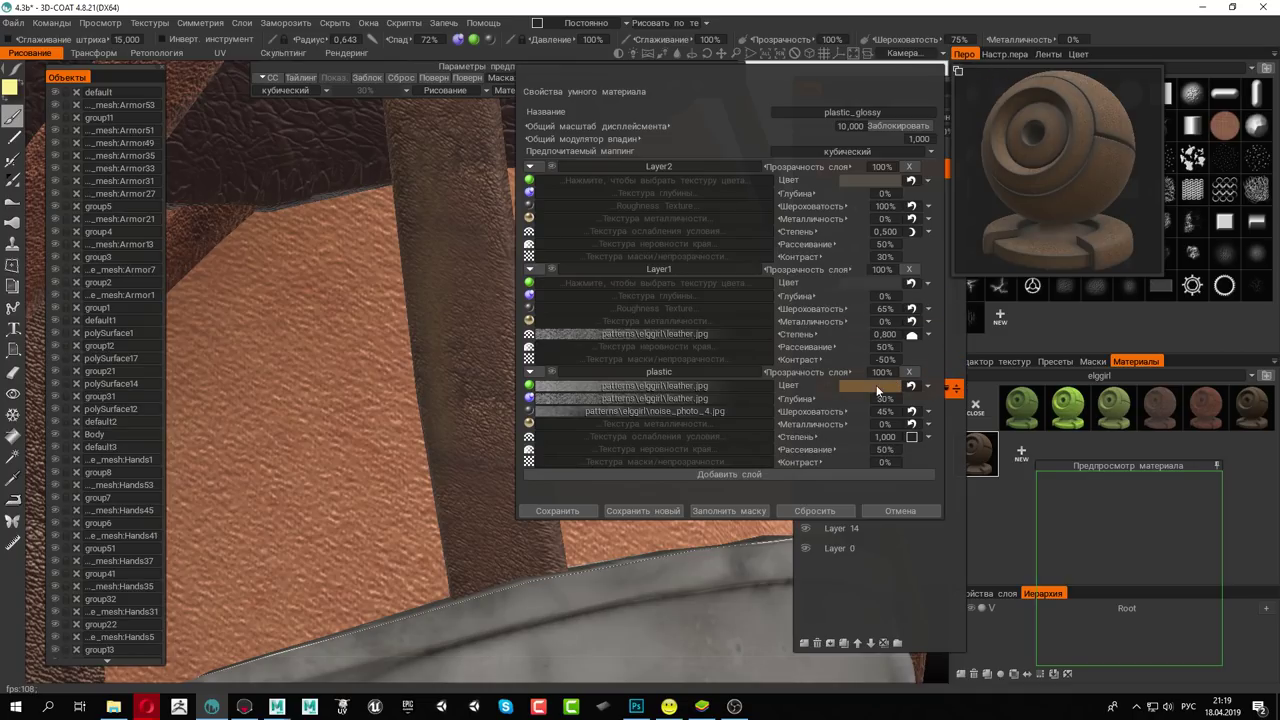
left_click(875, 386)
left_click(515, 456)
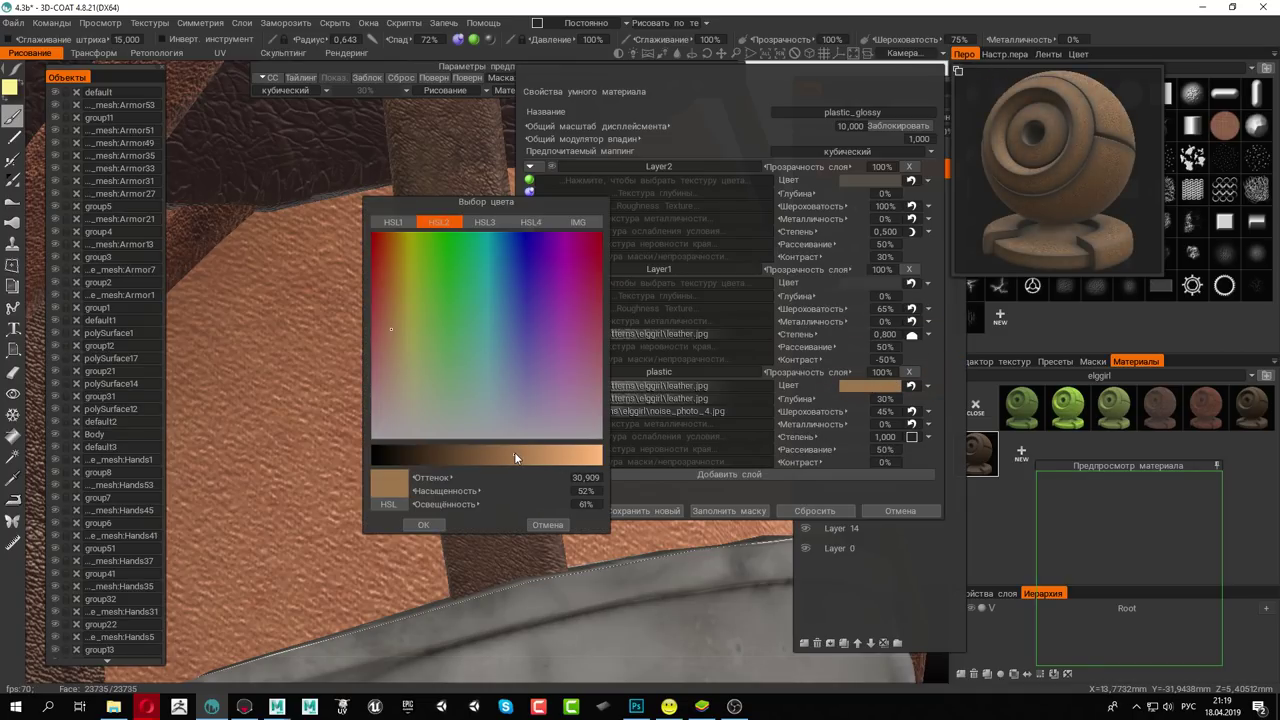
left_click(420, 525)
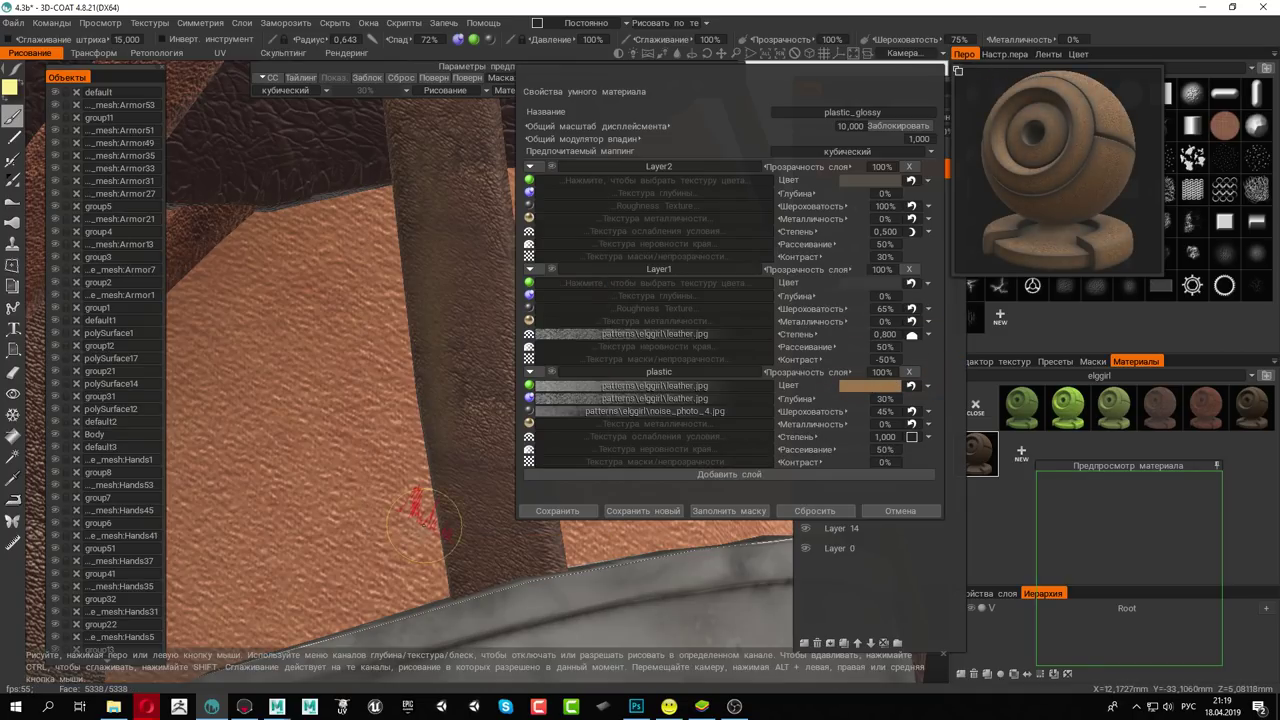
left_click(560, 511)
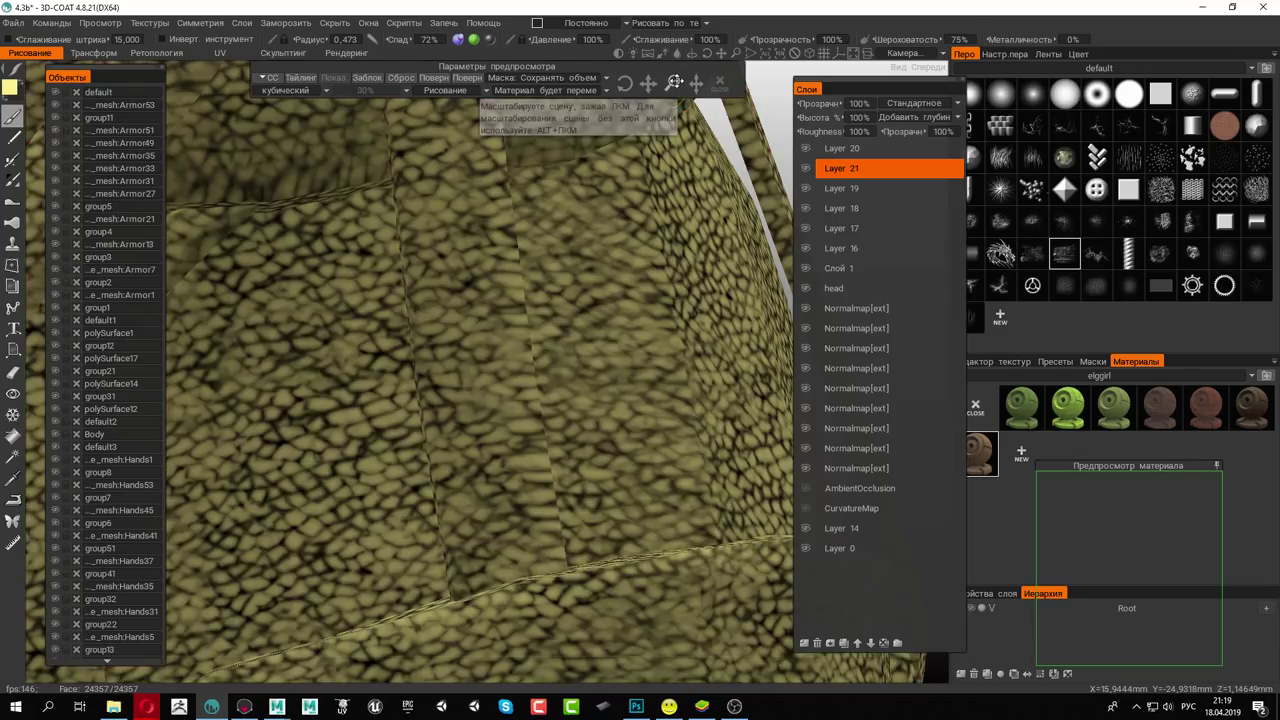
left_click_drag(676, 82, 677, 92)
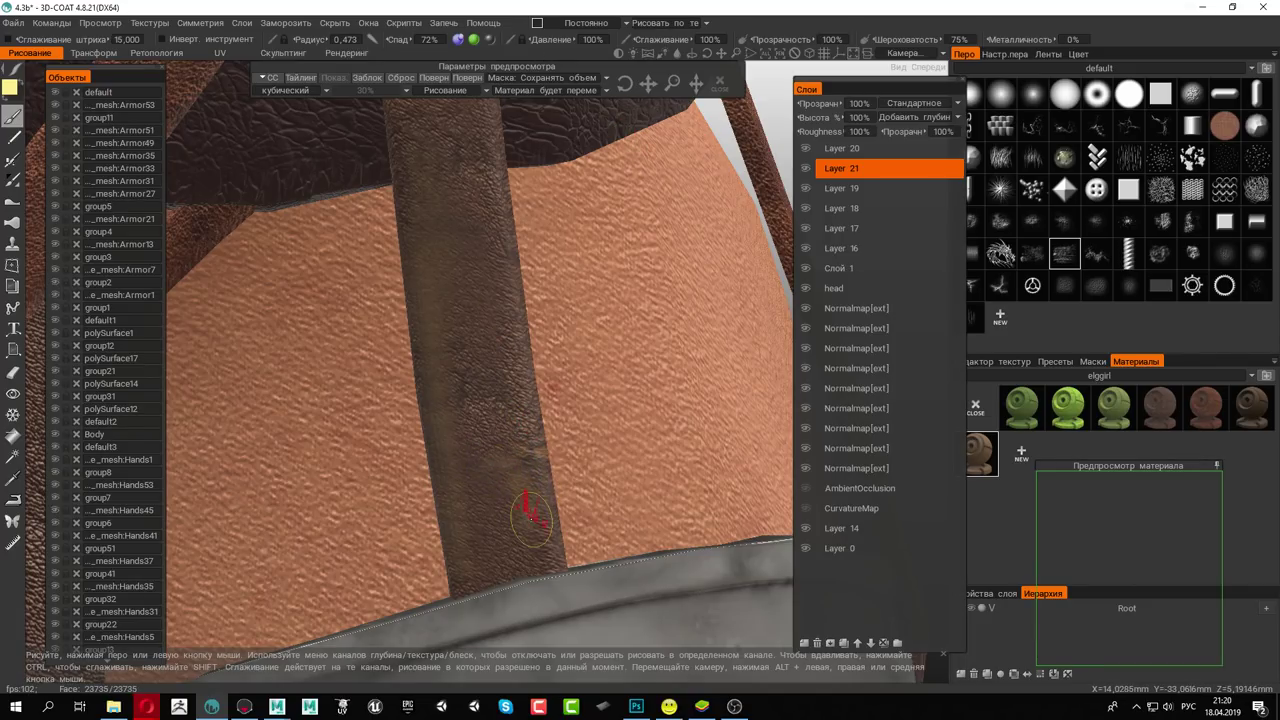
left_click_drag(486, 160, 480, 300, "alt")
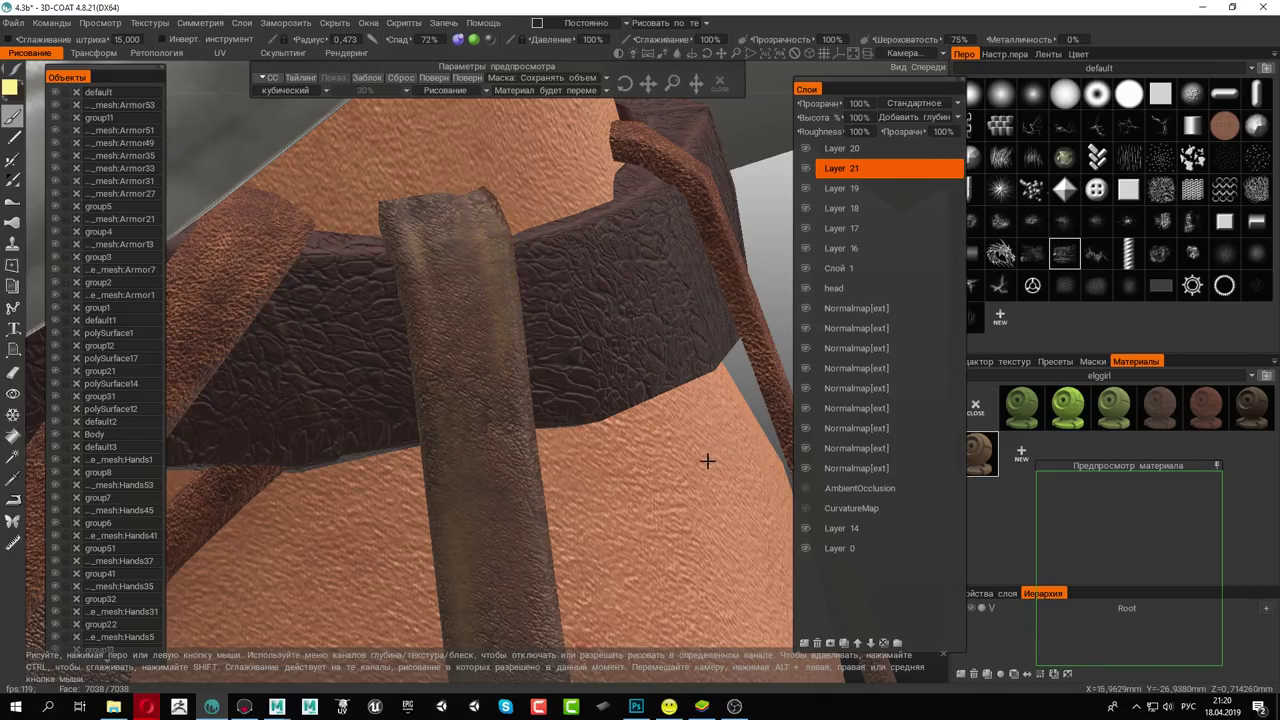
left_click_drag(707, 460, 386, 397, "alt")
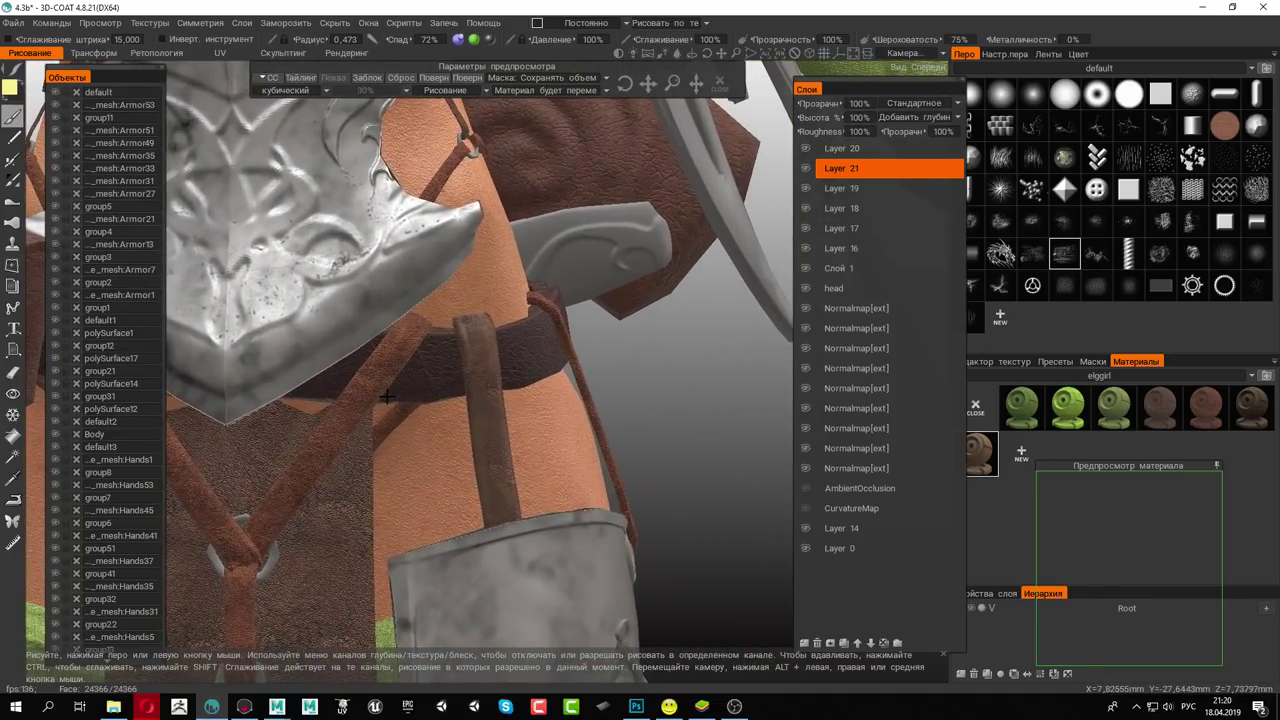
right_click_drag(386, 397, 714, 534, "alt")
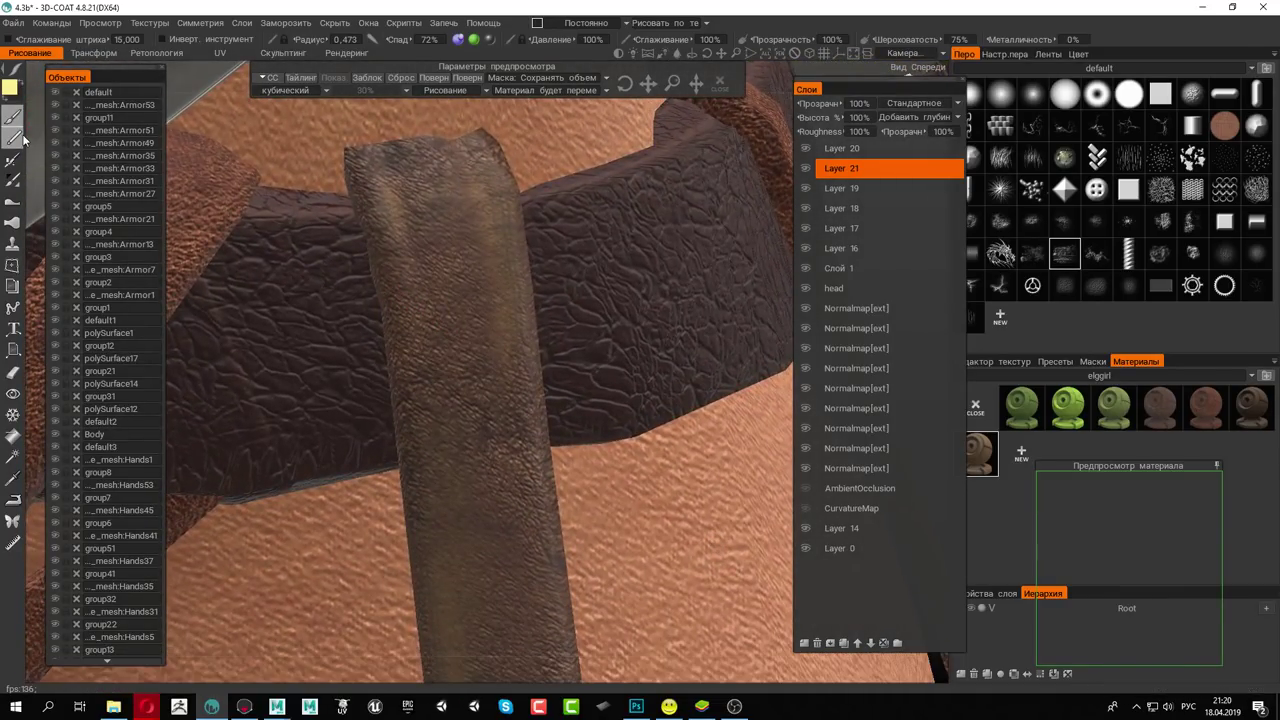
left_click(16, 74)
Enable Инверт, lower pressure to 40%, and paint test strokes on the strap
left_click(162, 40)
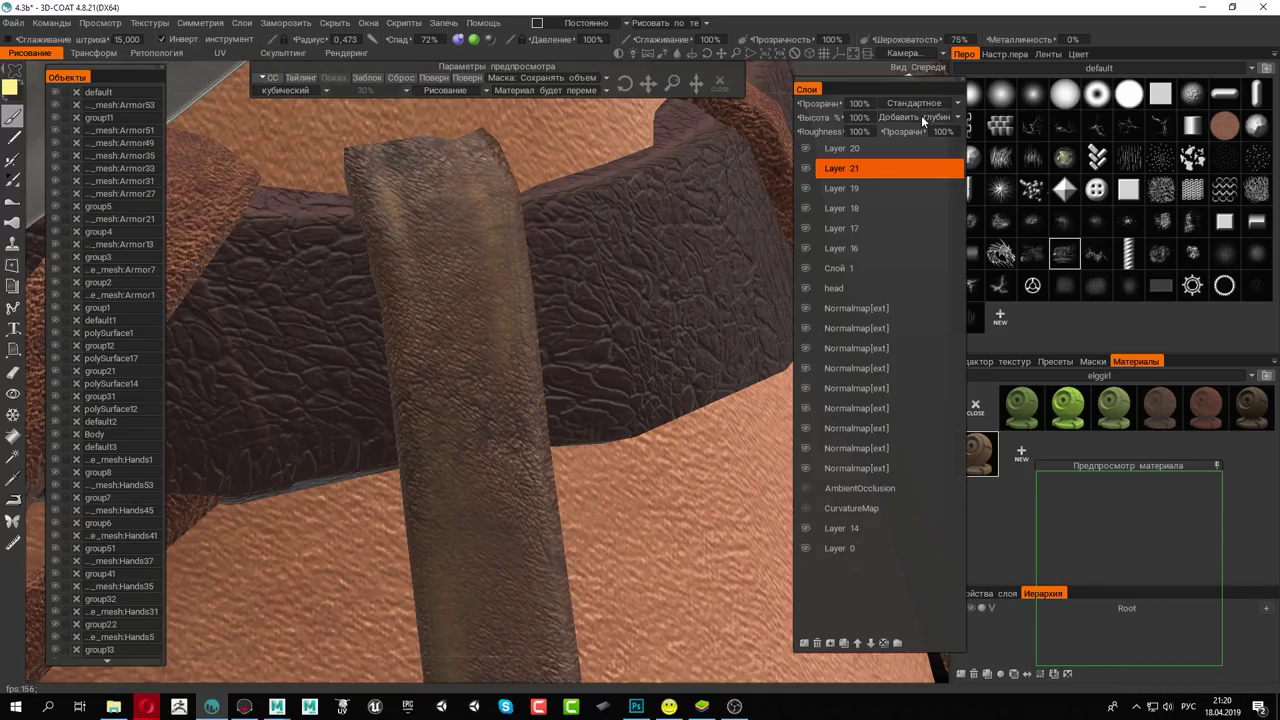
left_click(475, 40)
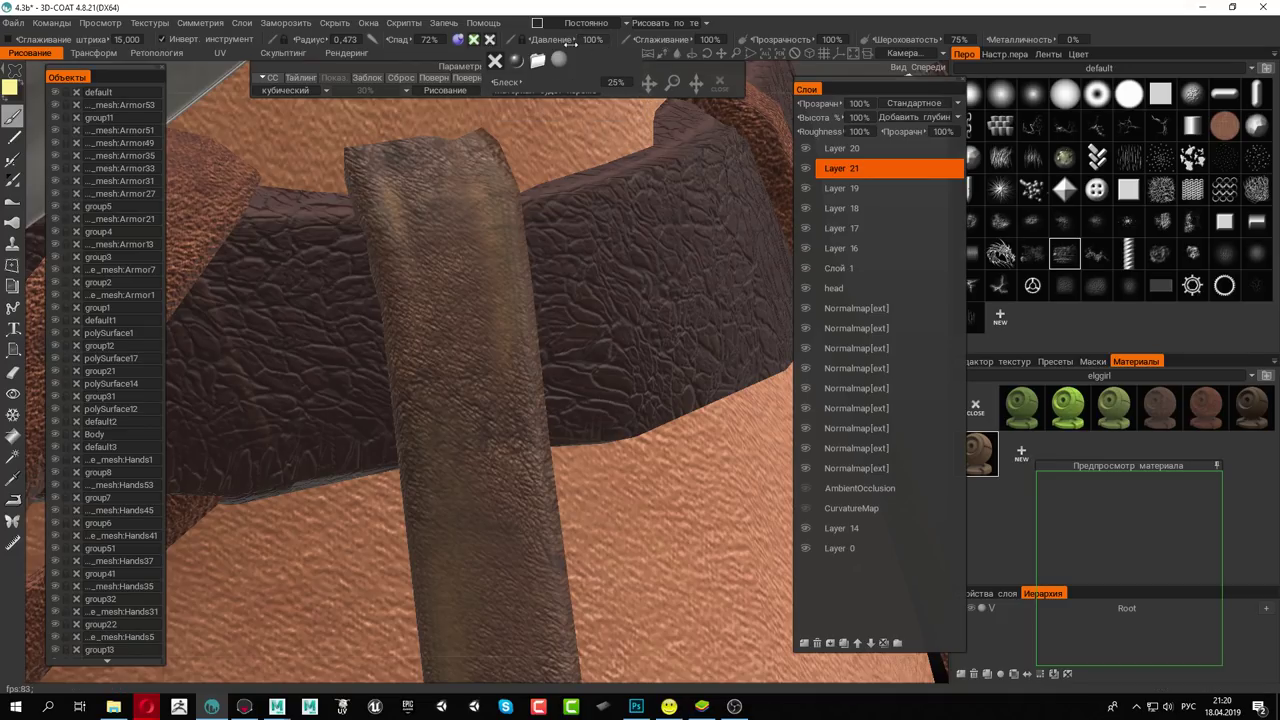
left_click_drag(553, 38, 510, 44)
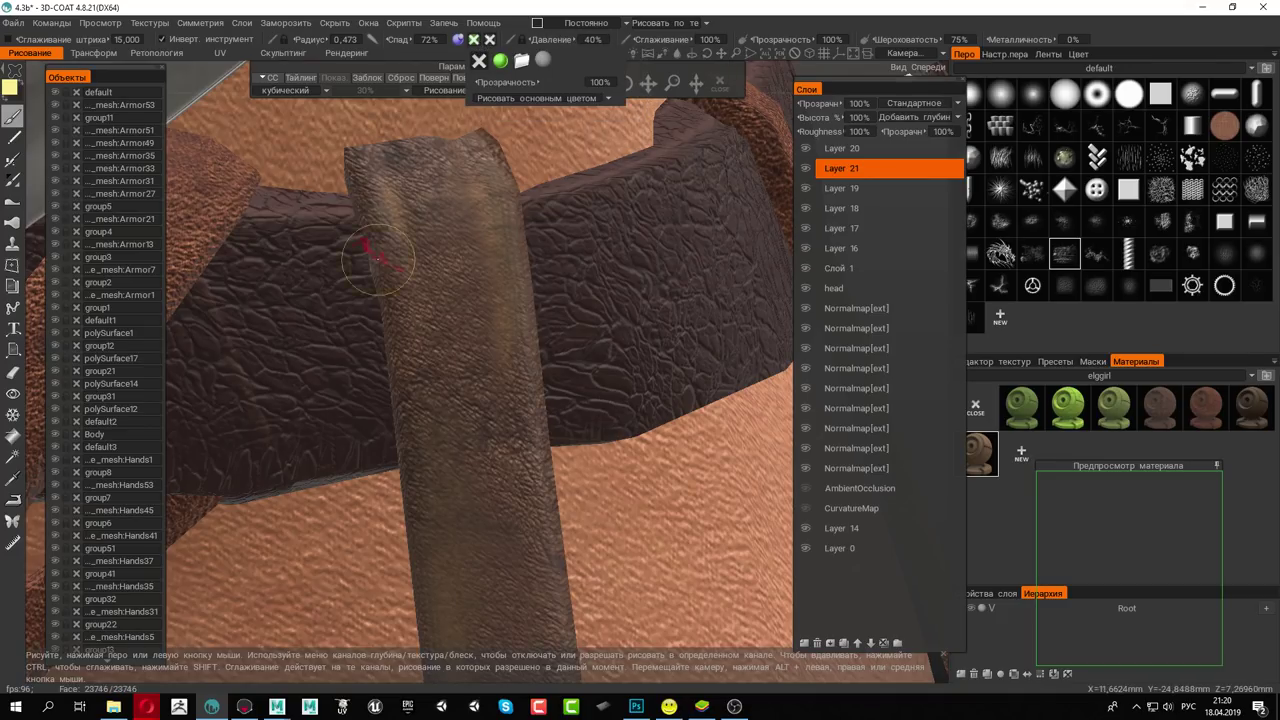
left_click_drag(445, 246, 462, 262)
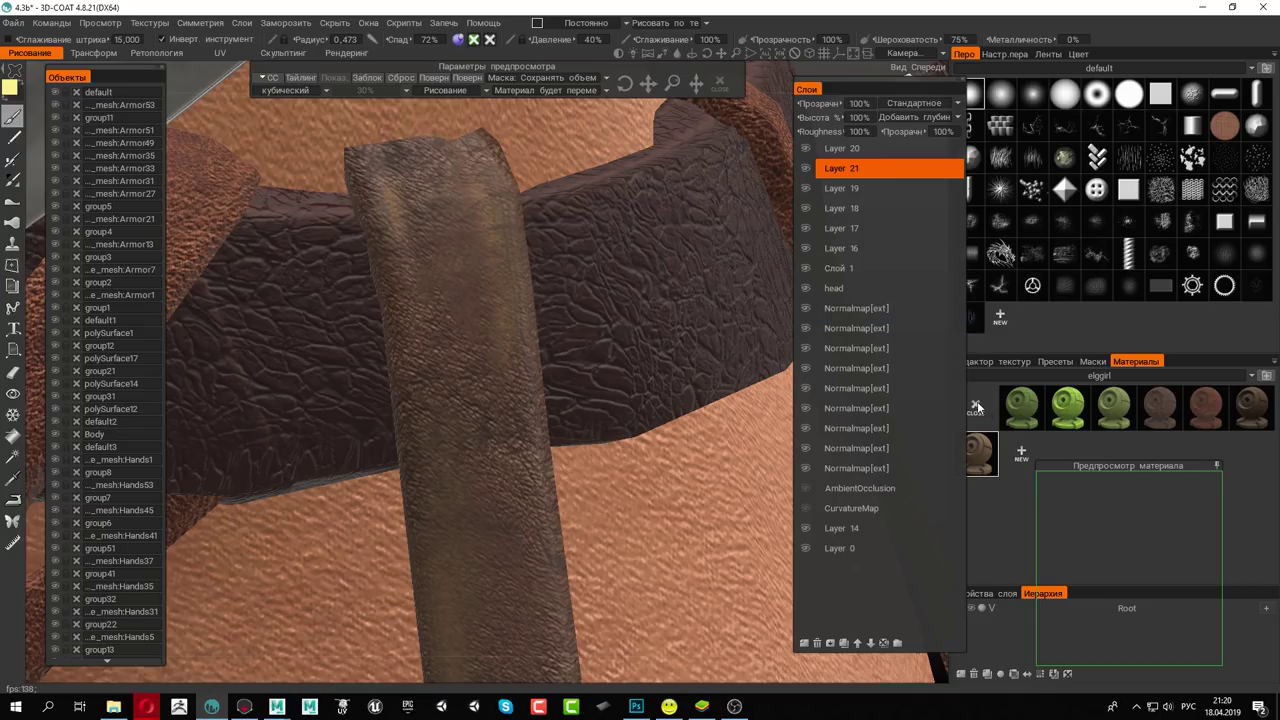
left_click_drag(899, 88, 870, 77)
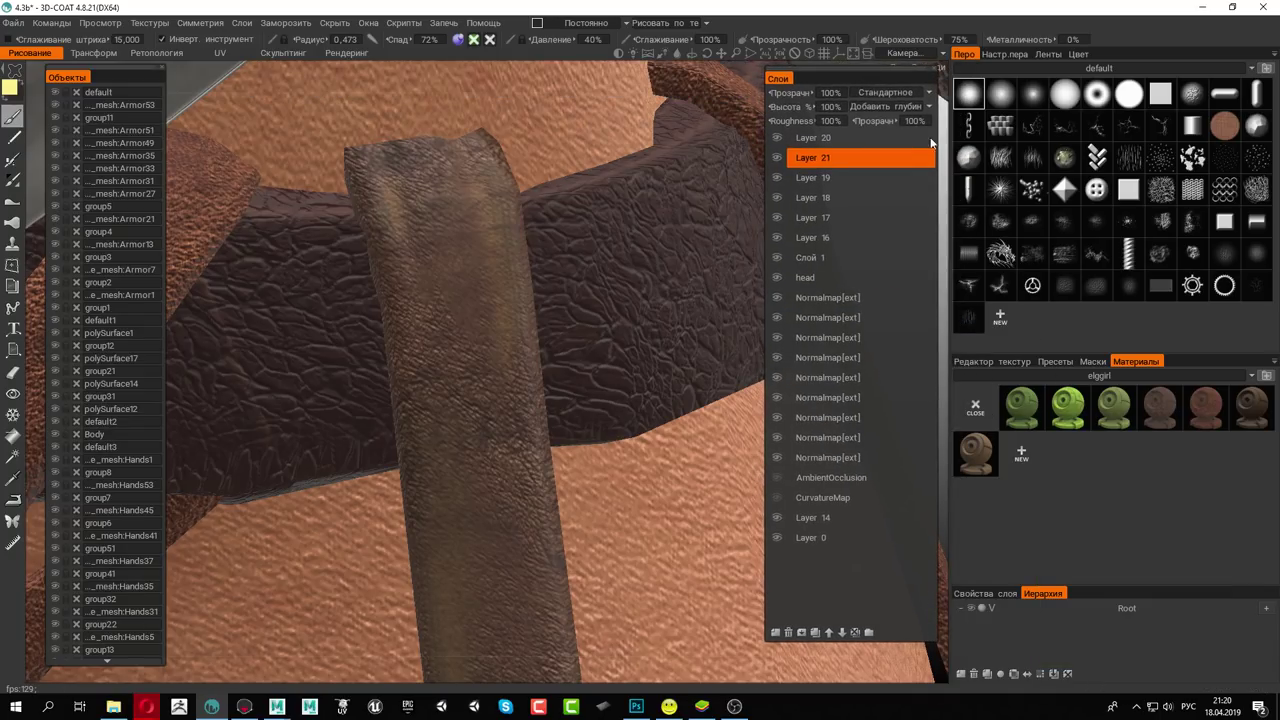
mouse_move(482, 263)
left_mouse_down()
mouse_move(438, 289)
mouse_move(491, 264)
left_mouse_up()
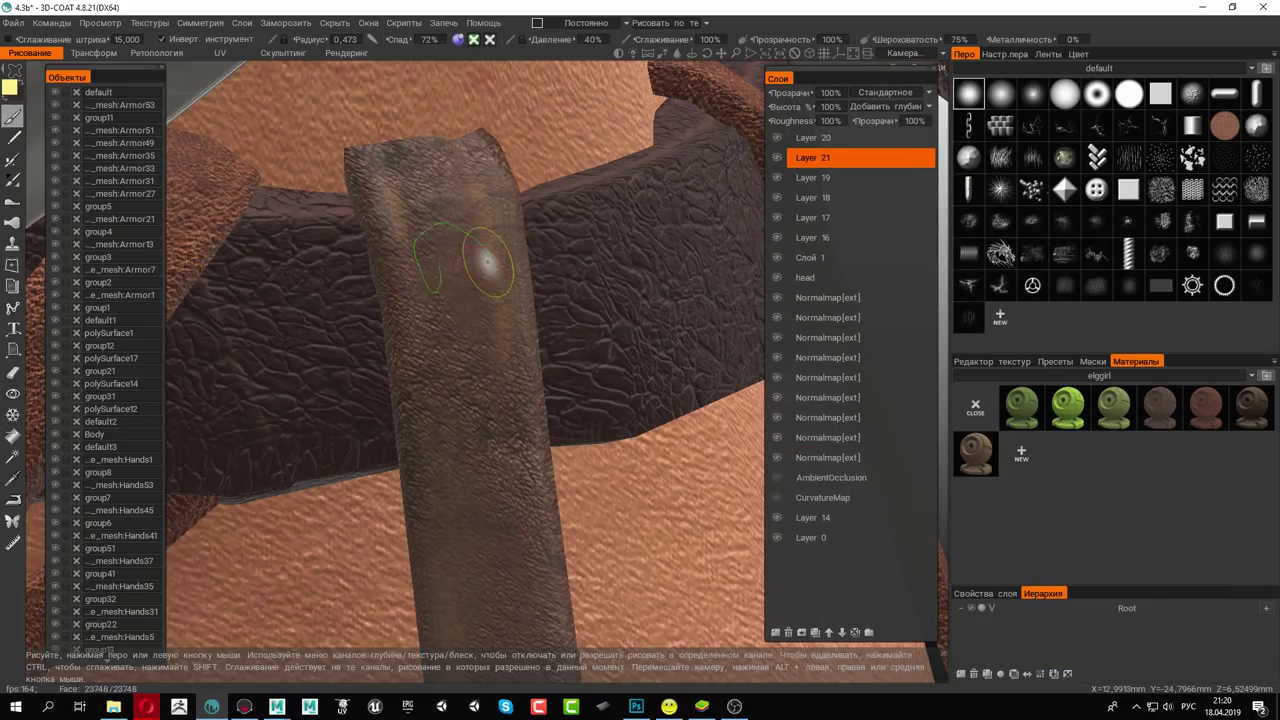
Undo the test strokes, drop pressure to 8%, and paint a faint stroke up the strap
mouse_move(483, 414)
left_mouse_down("alt")
mouse_move(431, 350)
mouse_move(386, 414)
left_mouse_up("alt")
key("ctrl+z")
key("ctrl+z")
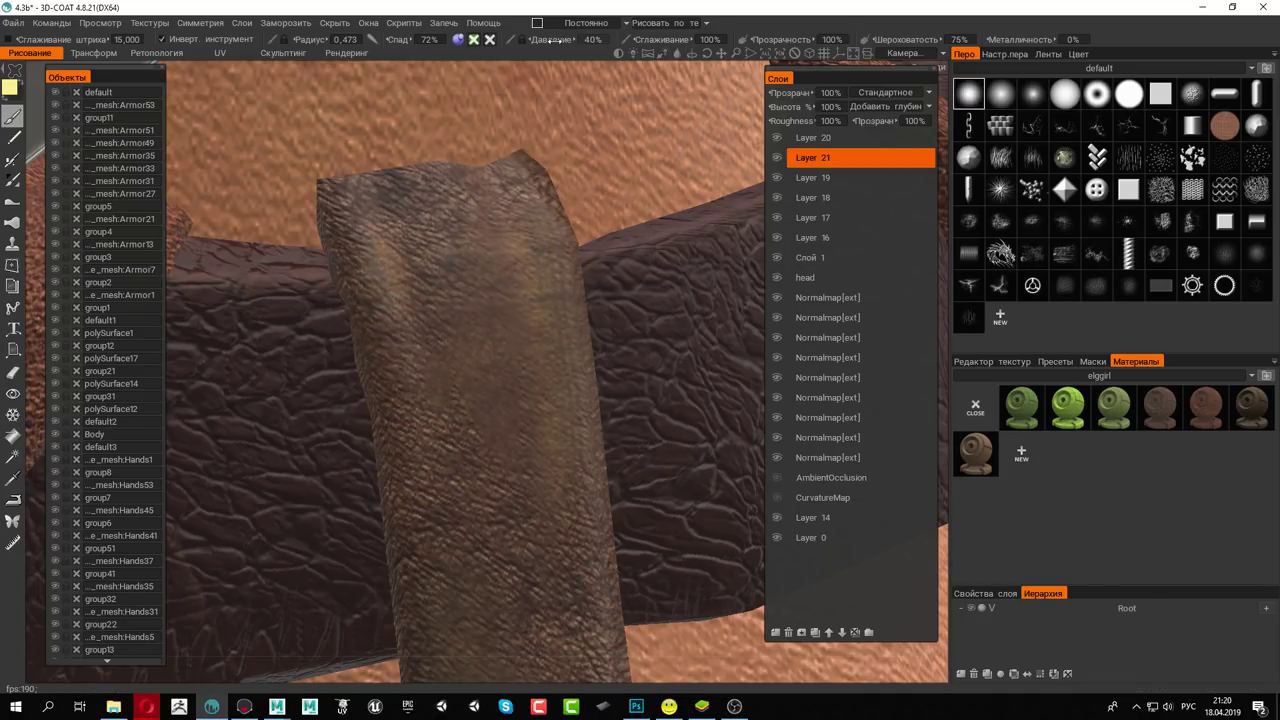
left_click_drag(551, 40, 496, 50)
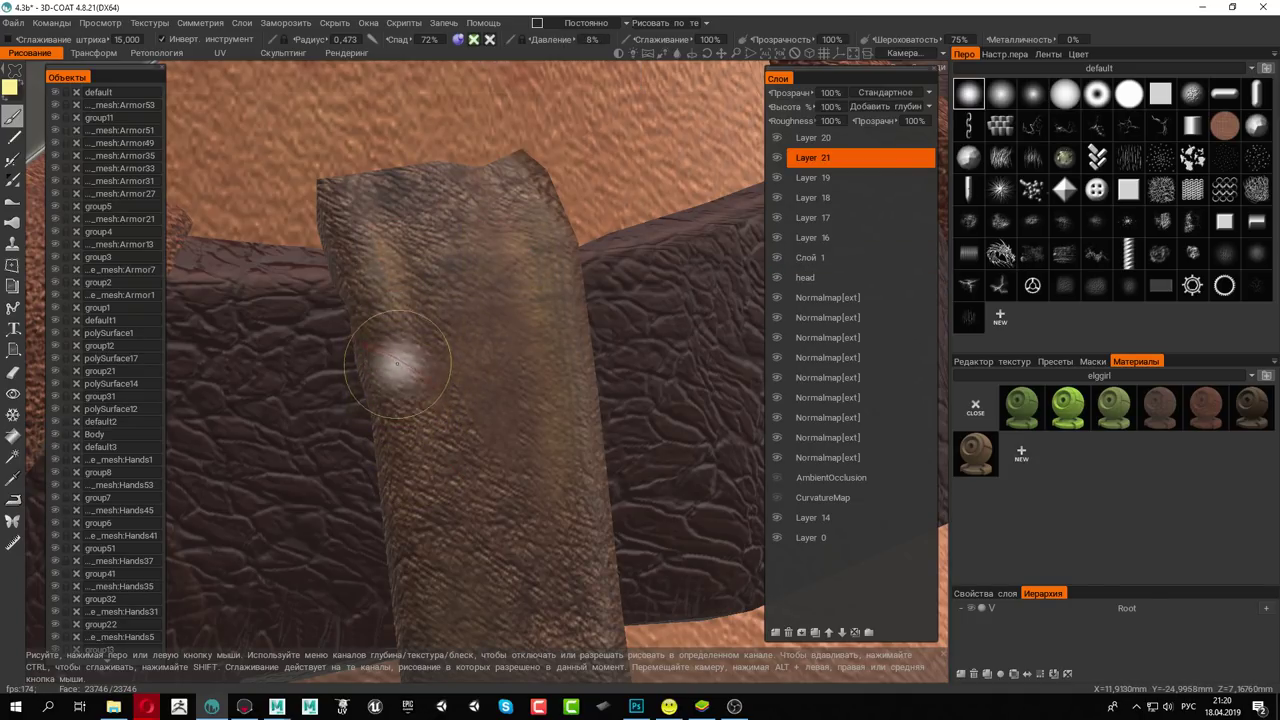
mouse_move(402, 358)
left_mouse_down()
mouse_move(372, 212)
mouse_move(500, 248)
mouse_move(580, 488)
mouse_move(540, 294)
mouse_move(546, 406)
mouse_move(508, 263)
mouse_move(506, 294)
mouse_move(457, 286)
mouse_move(475, 265)
mouse_move(500, 271)
mouse_move(406, 286)
mouse_move(413, 427)
mouse_move(391, 349)
mouse_move(400, 365)
left_mouse_up()
mouse_move(618, 384)
left_mouse_down("alt")
mouse_move(509, 366)
mouse_move(554, 414)
mouse_move(572, 415)
mouse_move(466, 352)
left_mouse_up("alt")
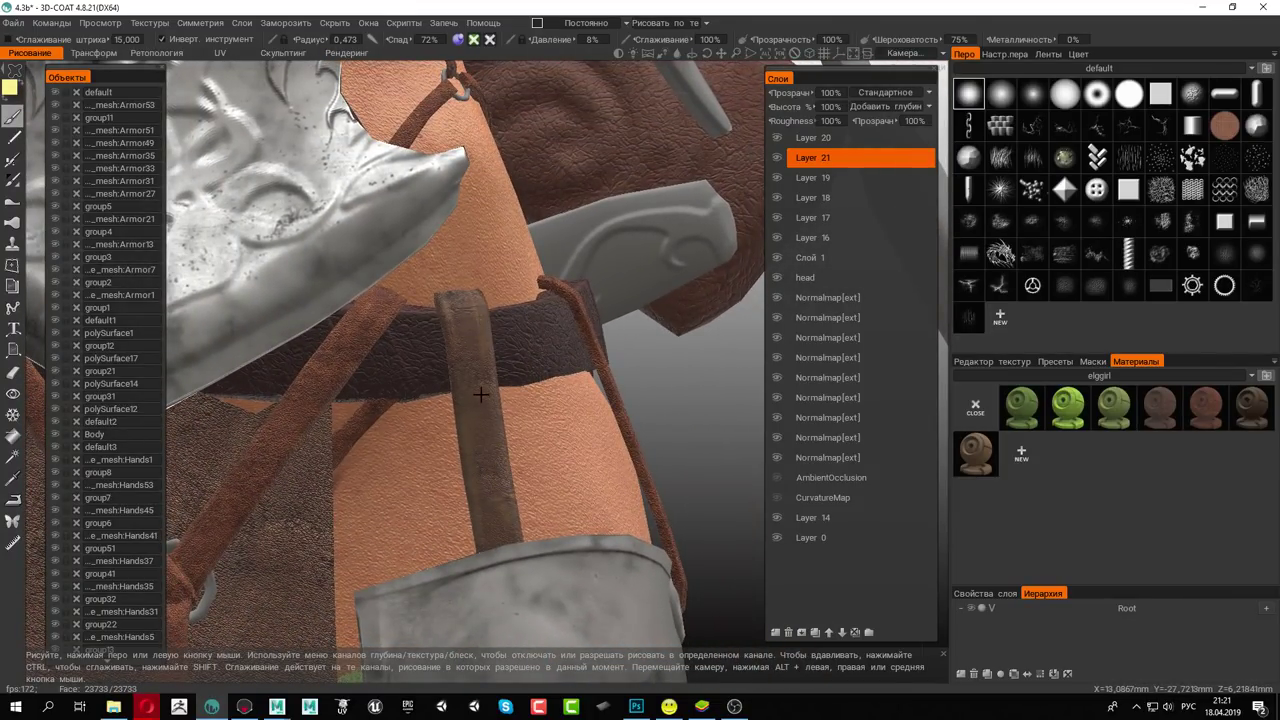
Open the default strip patterns in Ленты and draw trial strips down the belt strap
mouse_move(480, 395)
left_mouse_down("alt")
mouse_move(603, 463)
mouse_move(560, 430)
left_mouse_up("alt")
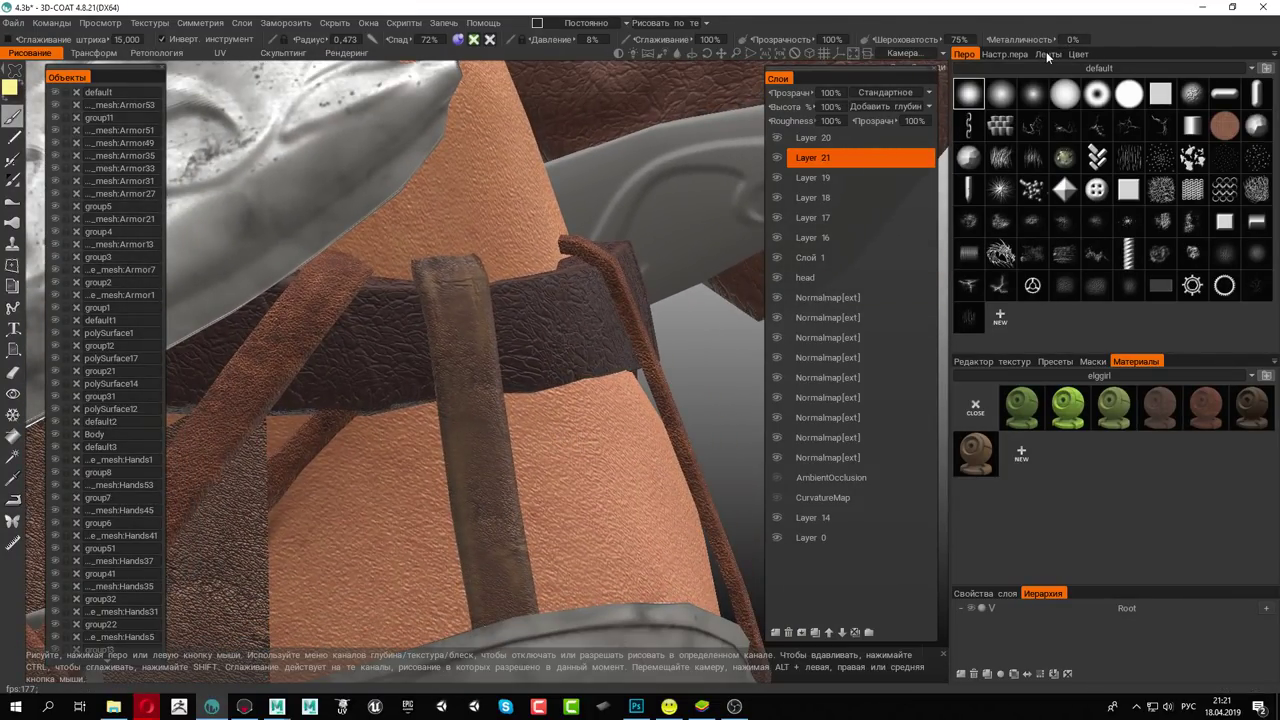
left_click(1048, 55)
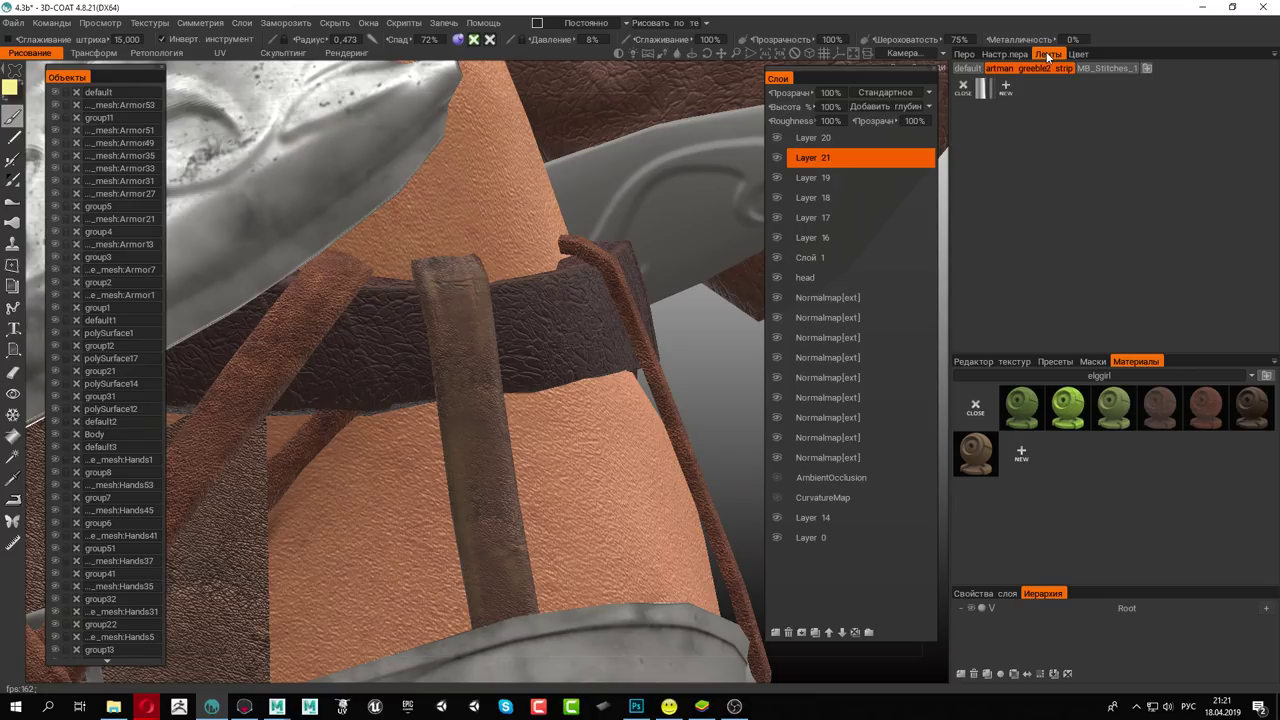
left_click(976, 69)
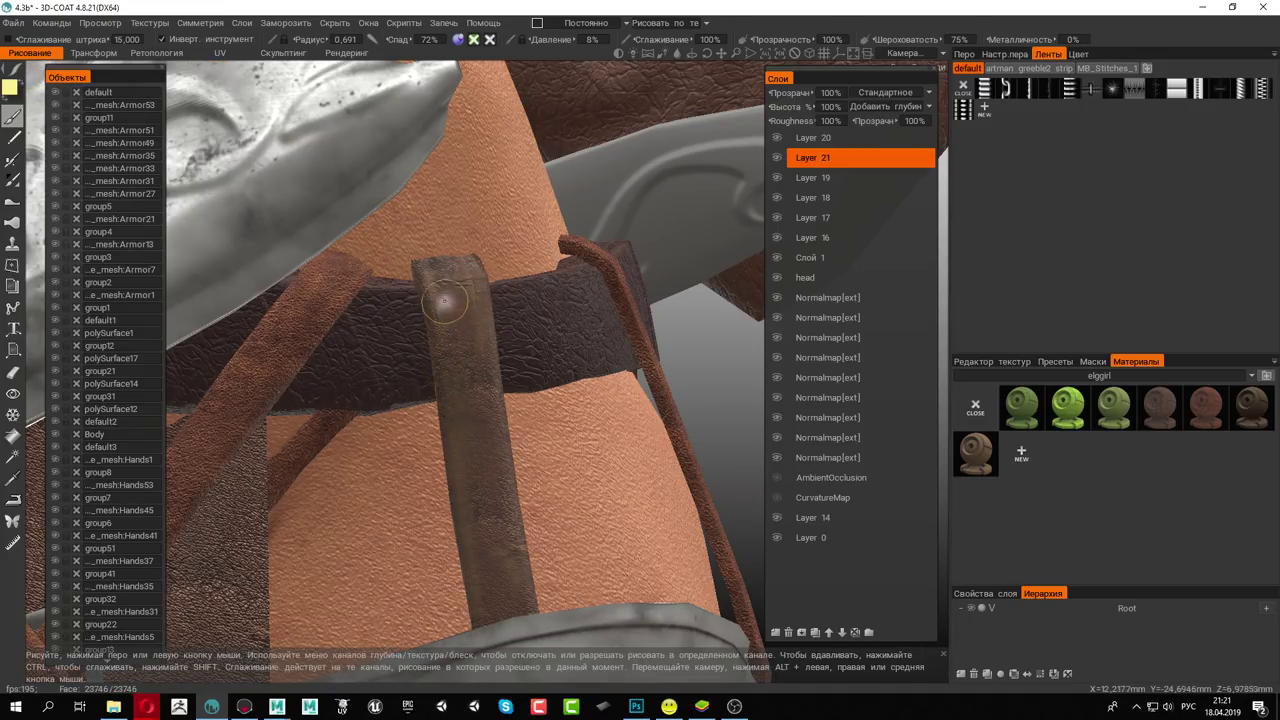
left_click_drag(444, 300, 440, 325)
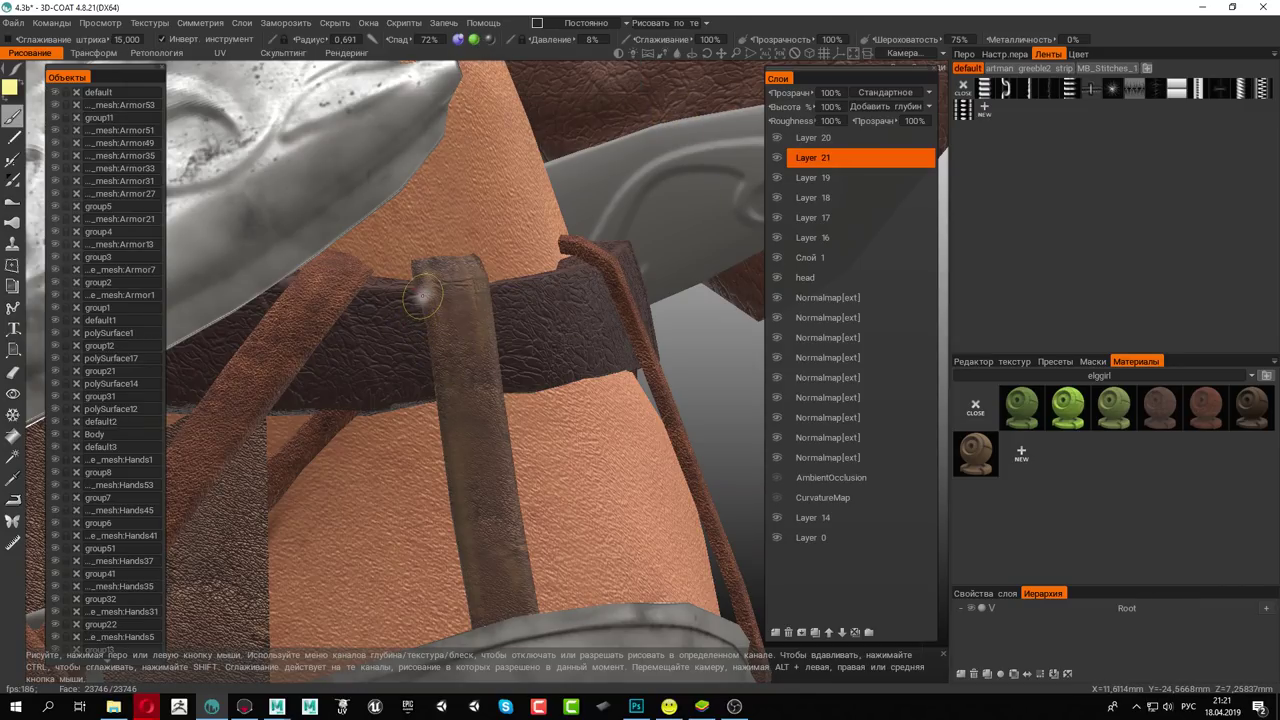
left_click_drag(432, 296, 446, 366)
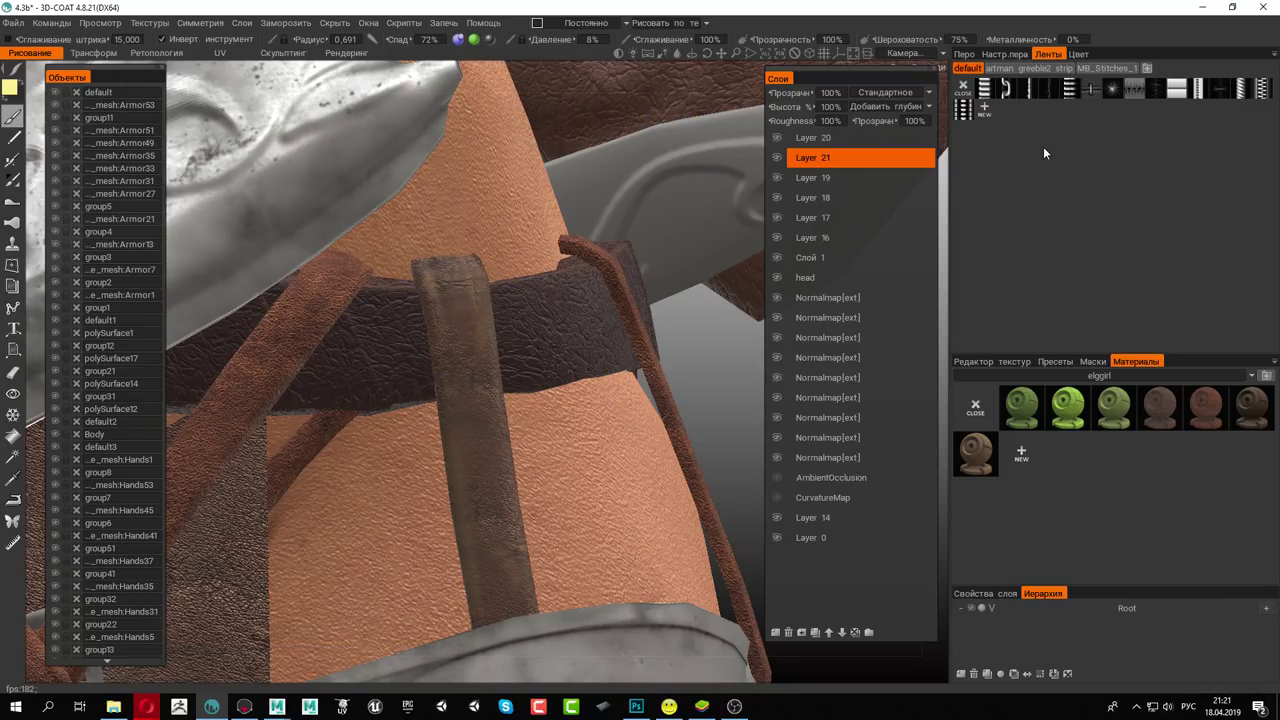
Try another strip pattern with the radius enlarged to 1.643, then undo it
left_click(1133, 90)
mouse_move(430, 298)
left_mouse_down()
mouse_move(446, 368)
mouse_move(493, 432)
left_mouse_up()
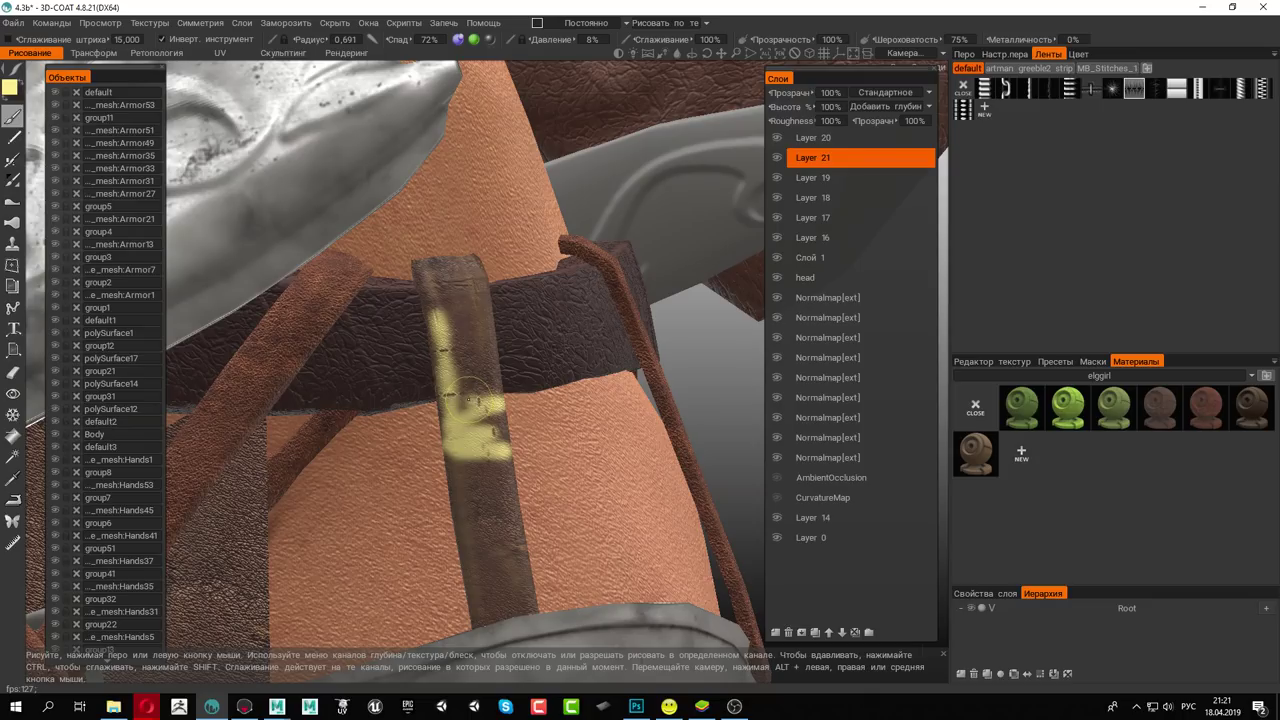
right_click_drag(458, 355, 463, 343)
left_click_drag(463, 343, 479, 483)
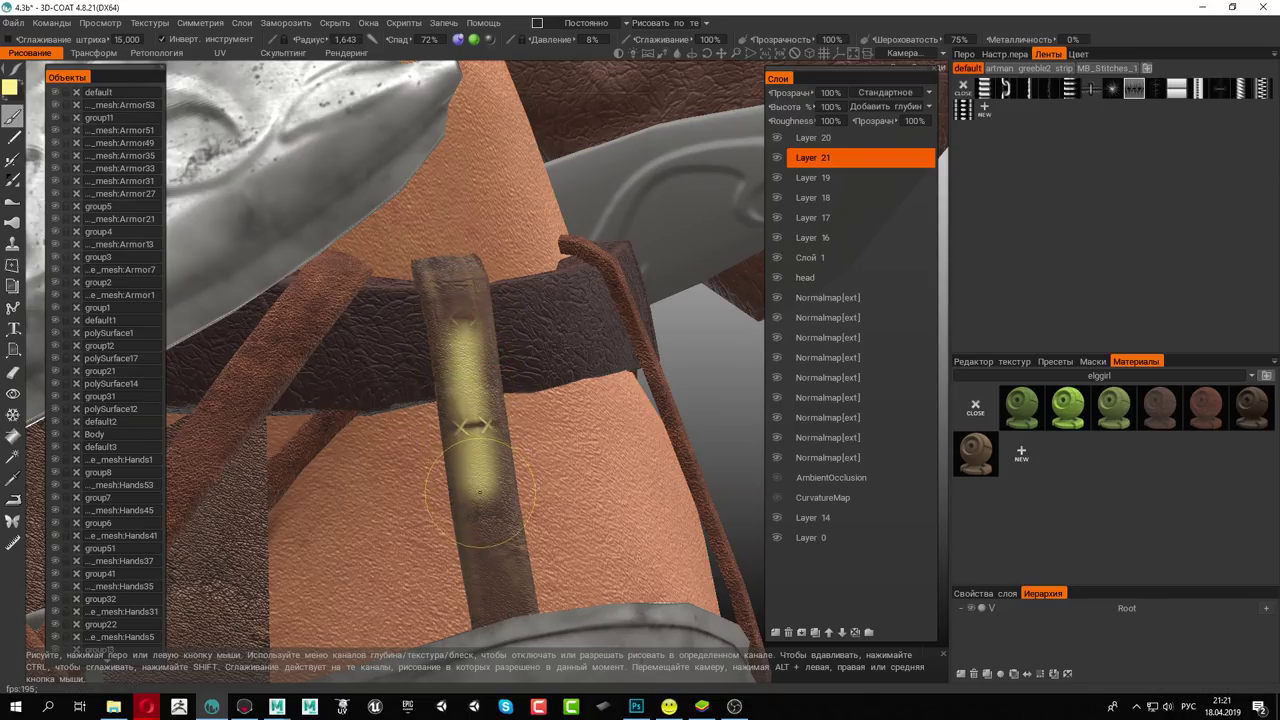
key("ctrl+z")
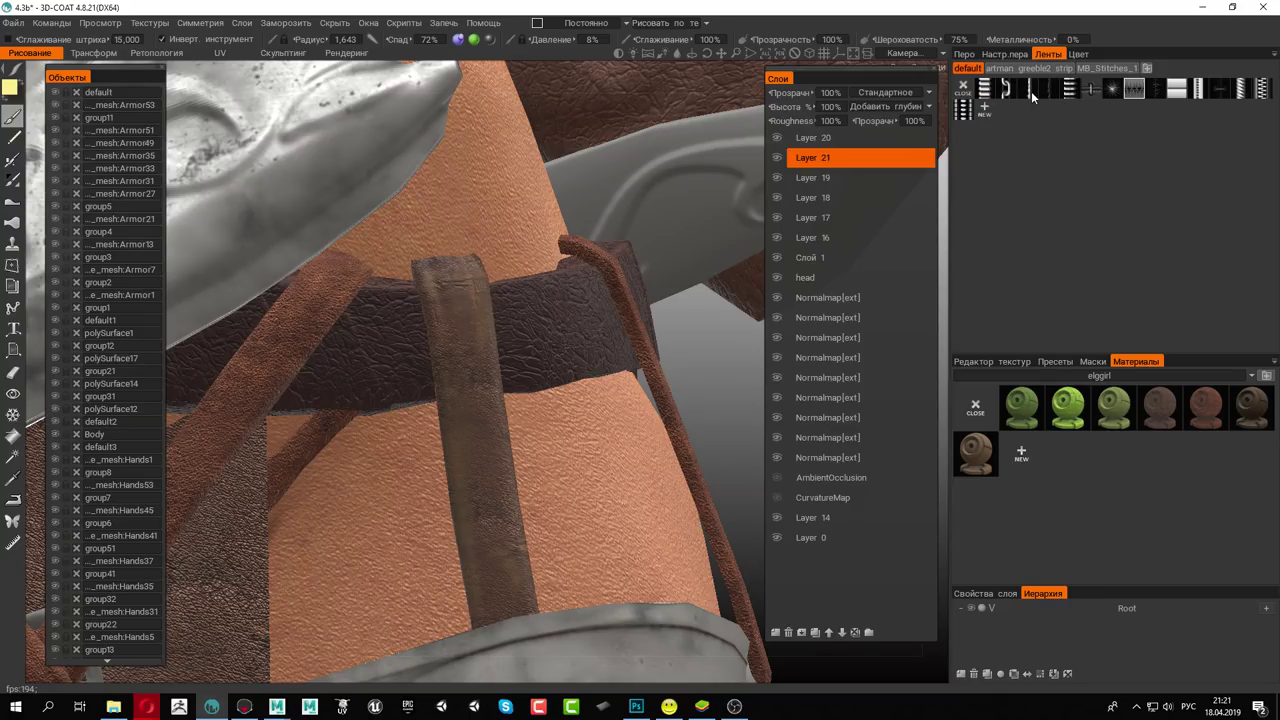
Test two more strip patterns on the strap, undo the dashed one, and open MB_Stitches_1
mouse_move(1221, 88)
left_click(1221, 91)
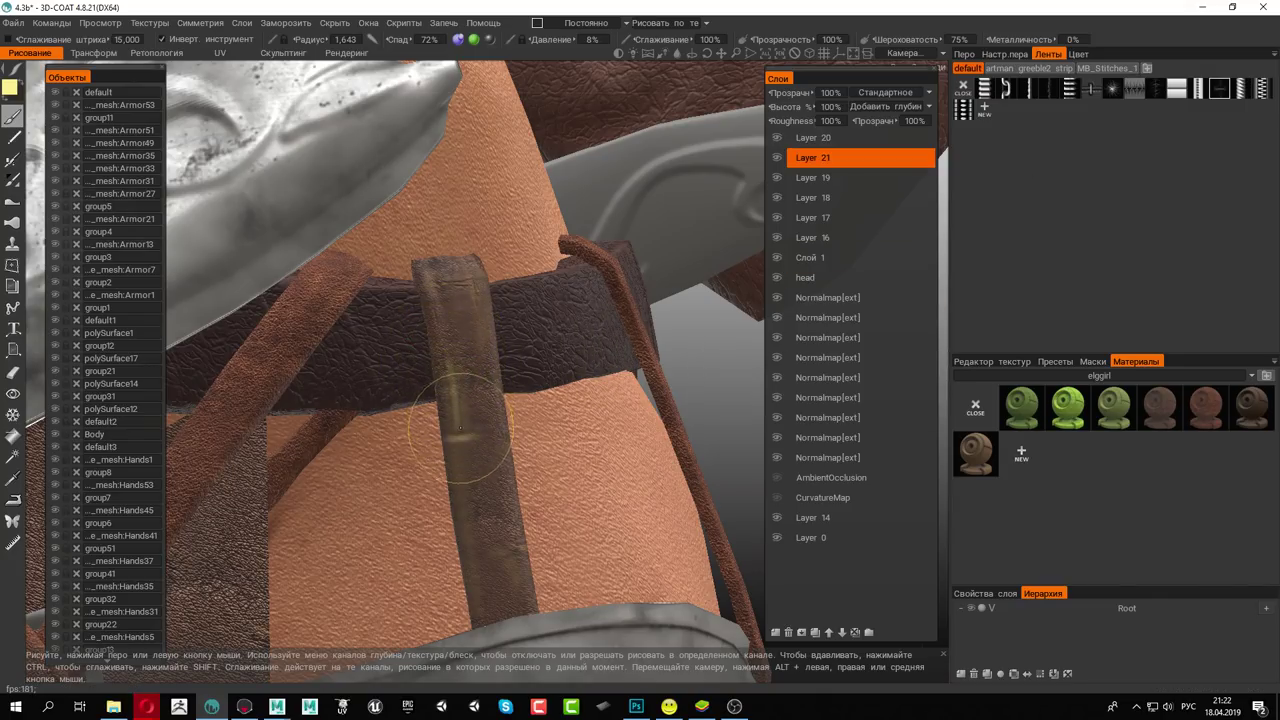
left_click_drag(460, 428, 472, 560)
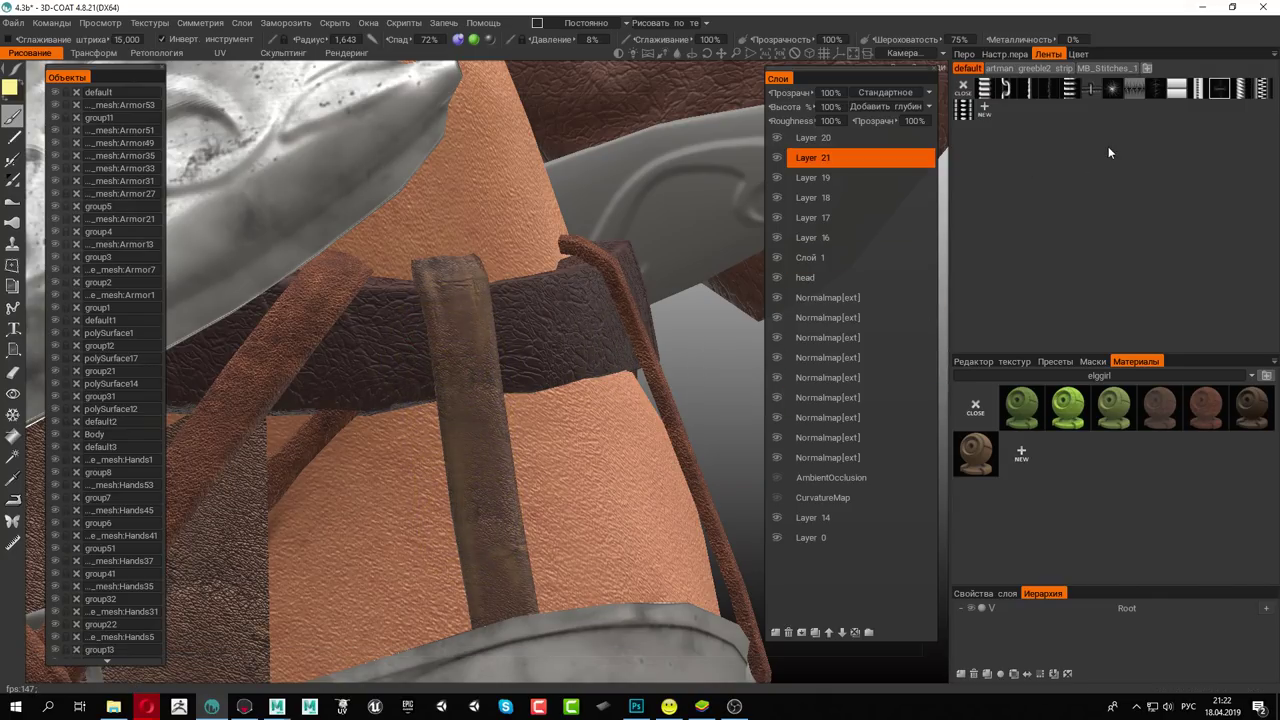
left_click(1090, 89)
left_click_drag(457, 350, 476, 562)
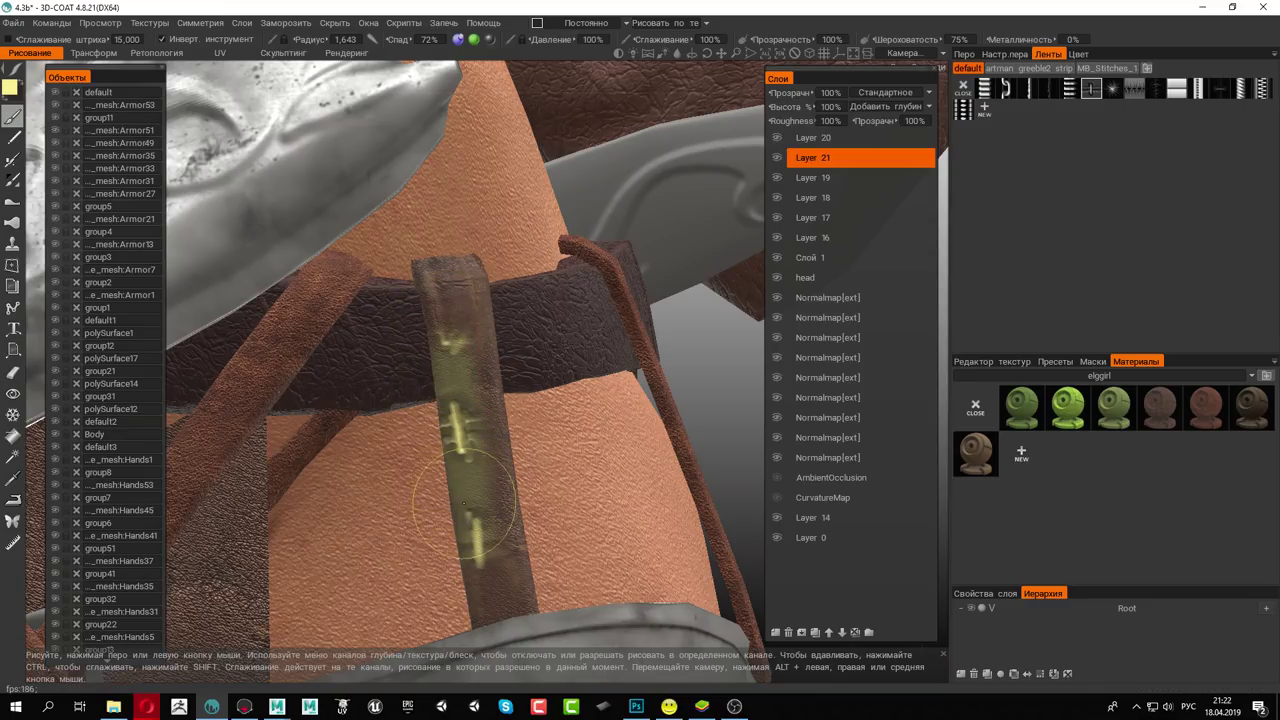
key("ctrl+z")
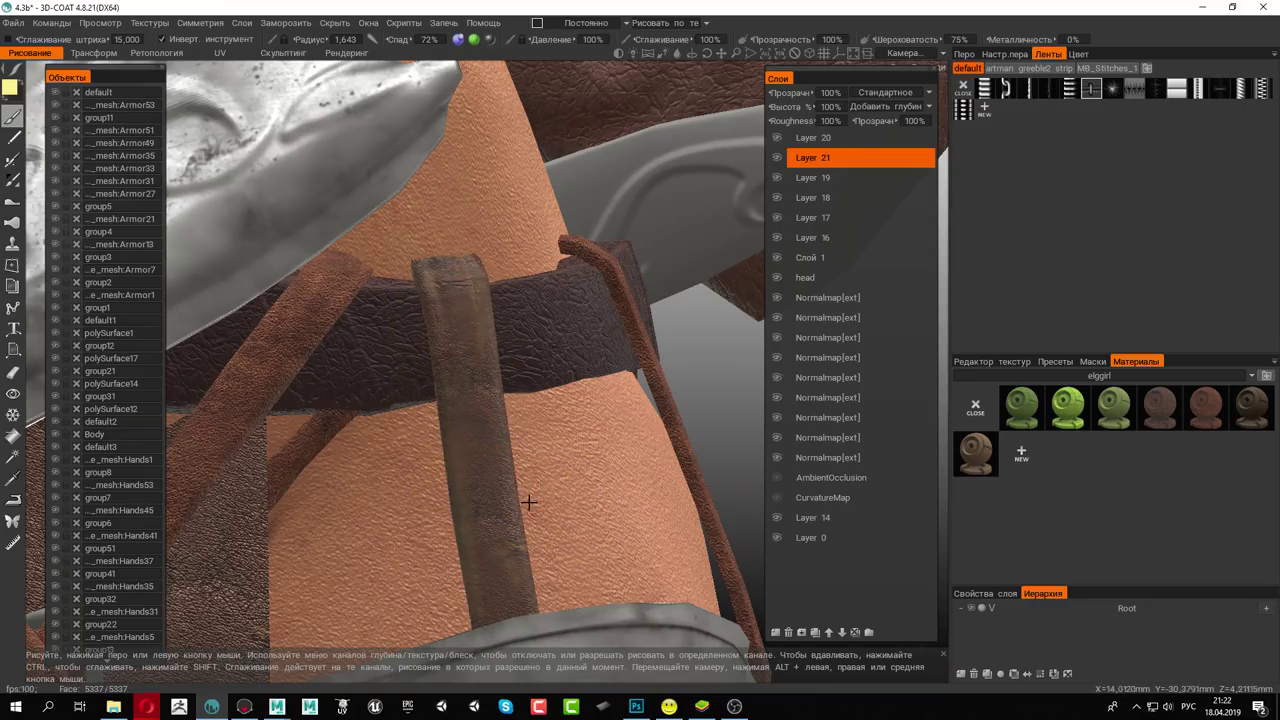
left_click(1094, 69)
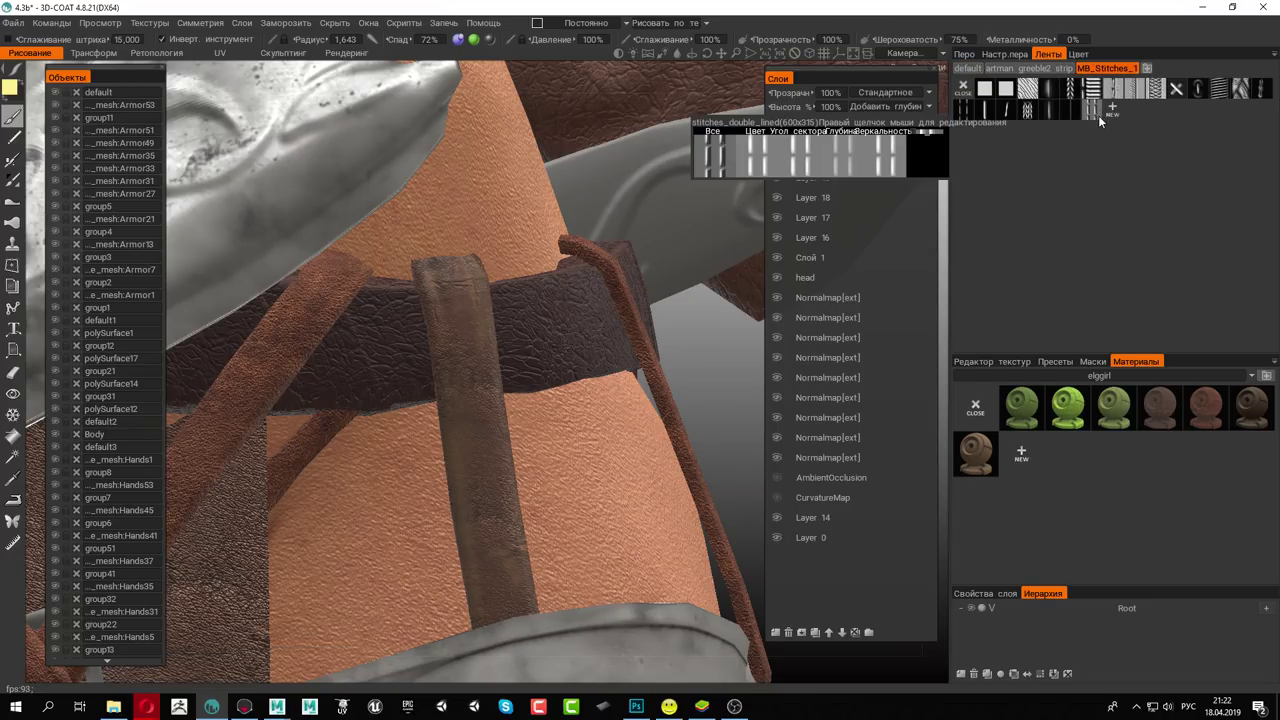
left_click(965, 112)
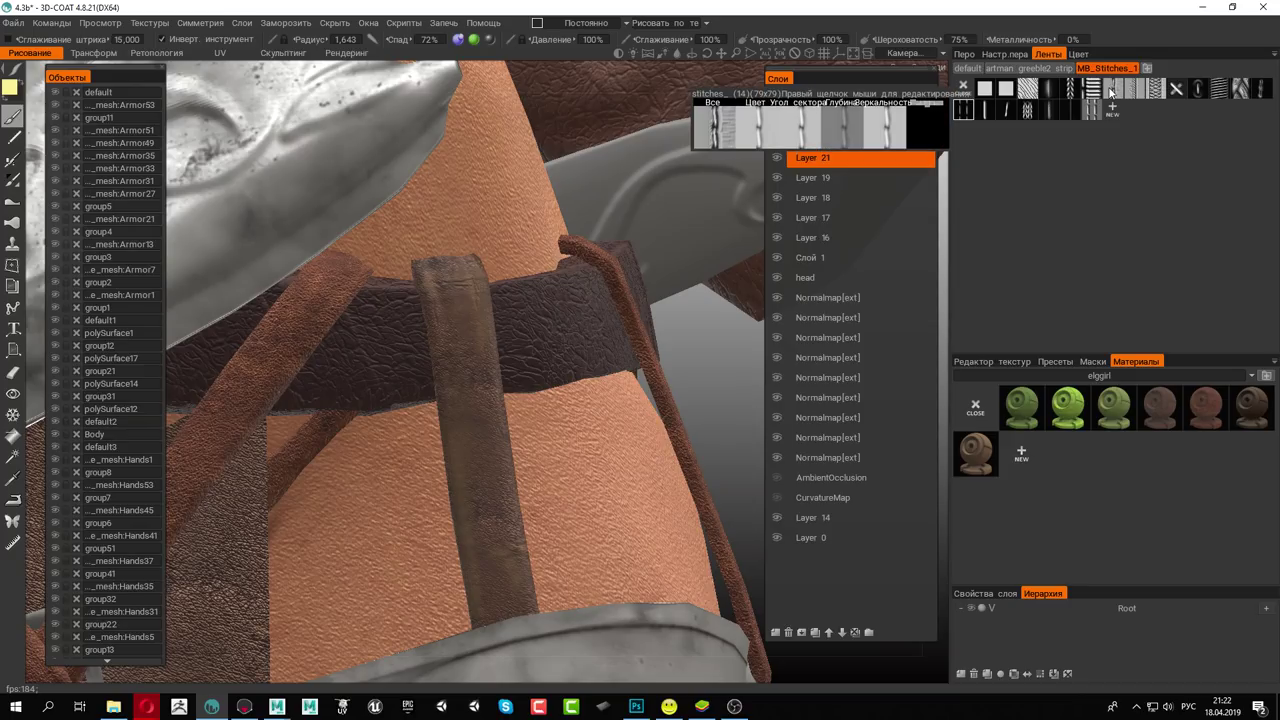
mouse_move(514, 300)
left_mouse_down("alt")
mouse_move(456, 333)
mouse_move(606, 414)
mouse_move(318, 271)
left_mouse_up("alt")
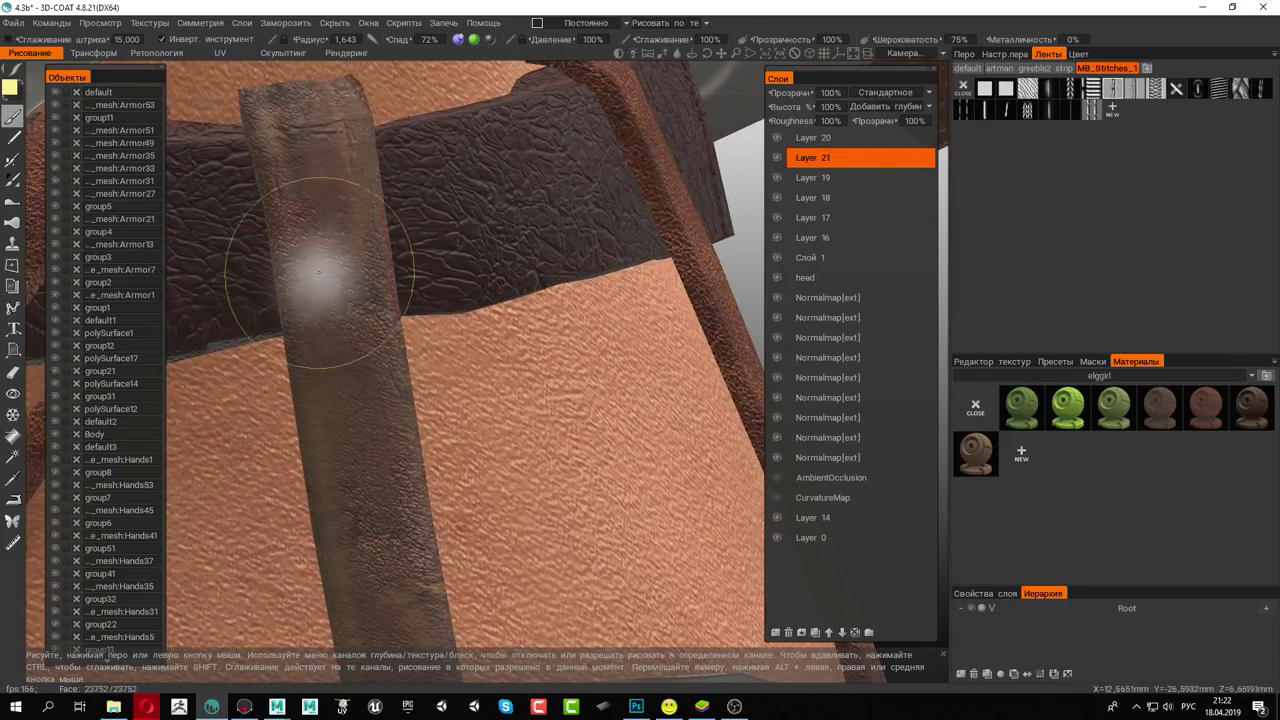
right_click_drag(318, 271, 300, 268)
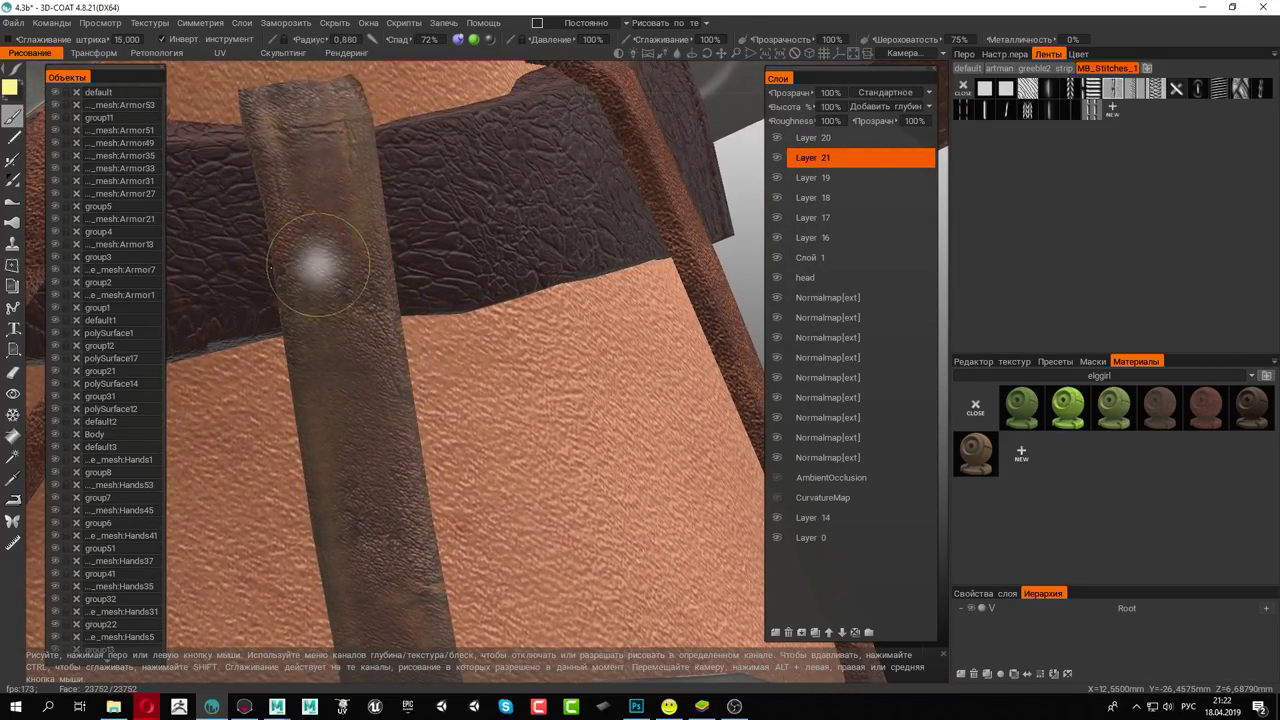
left_click_drag(274, 165, 324, 418)
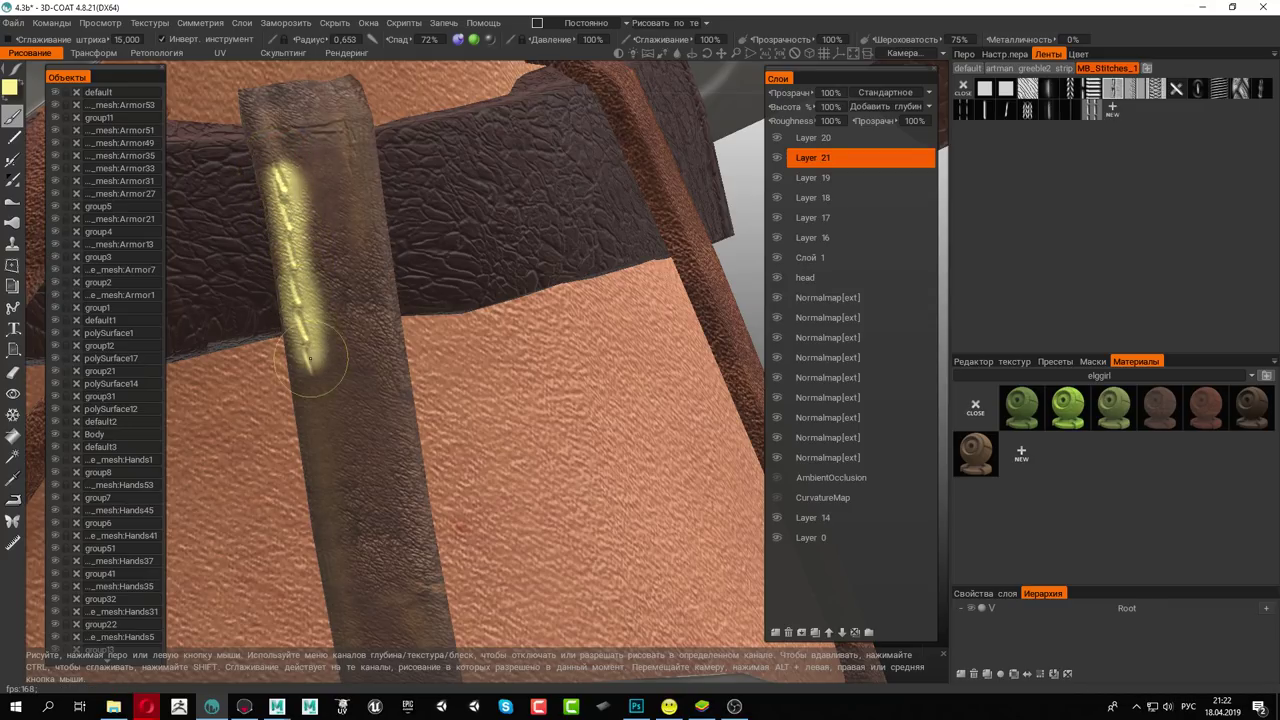
key("ctrl+z")
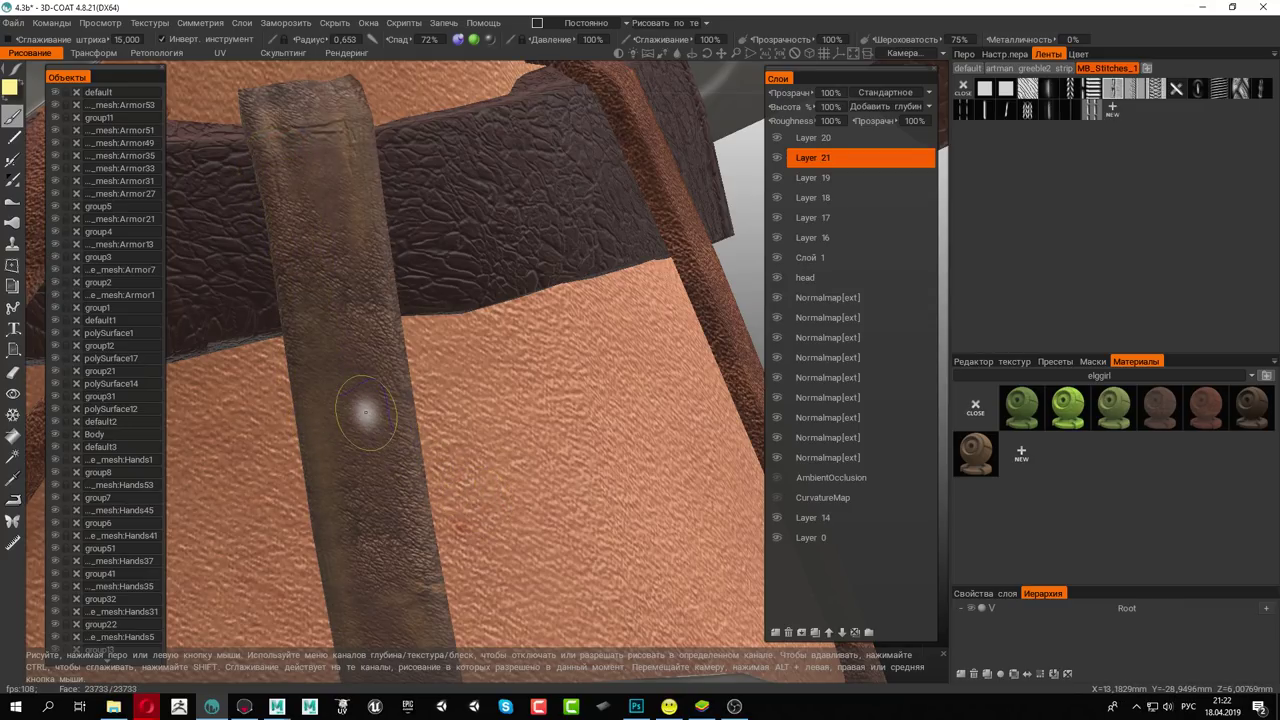
Darken the paint colour to a muted beige at about 71% brightness
left_click(10, 88)
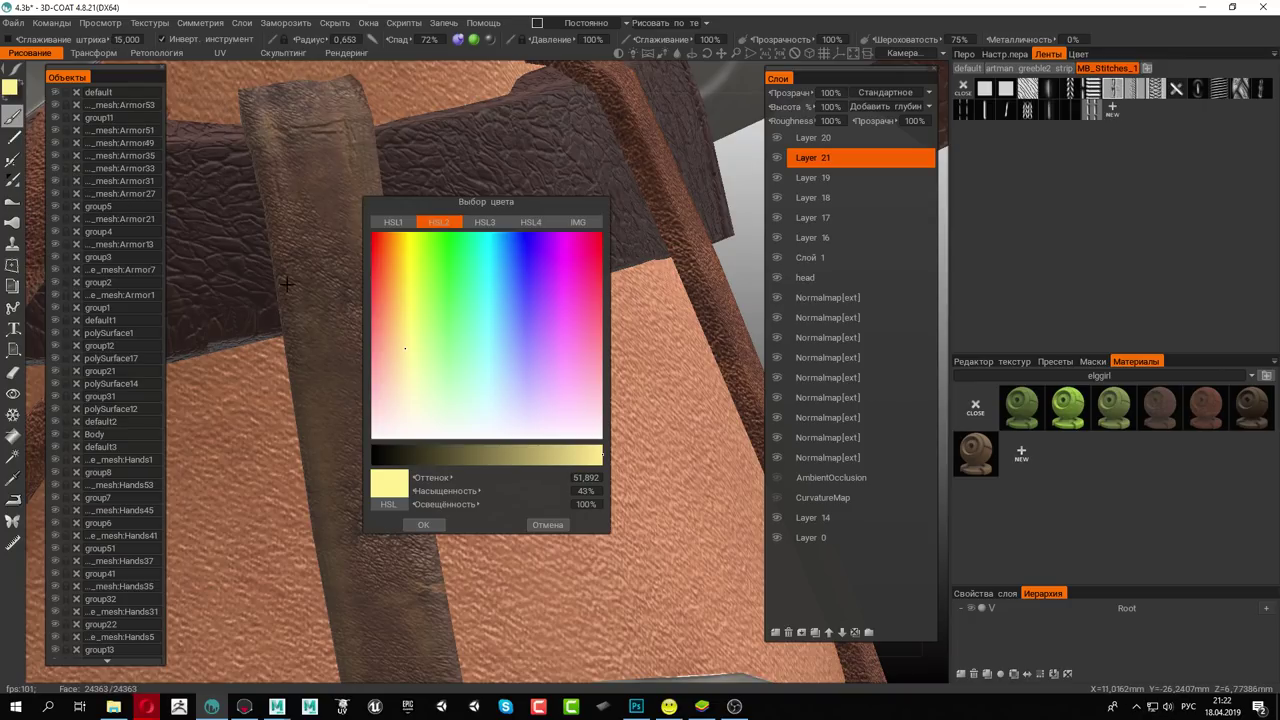
left_click_drag(531, 462, 537, 460)
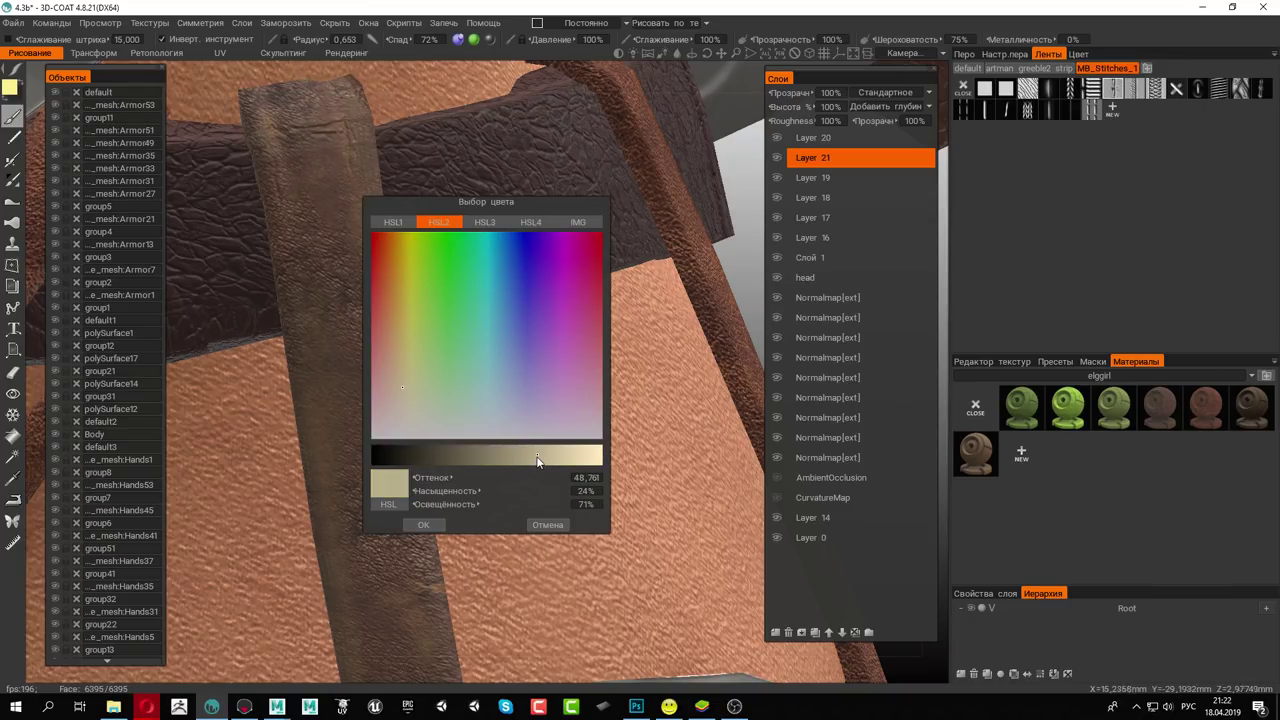
left_click(430, 525)
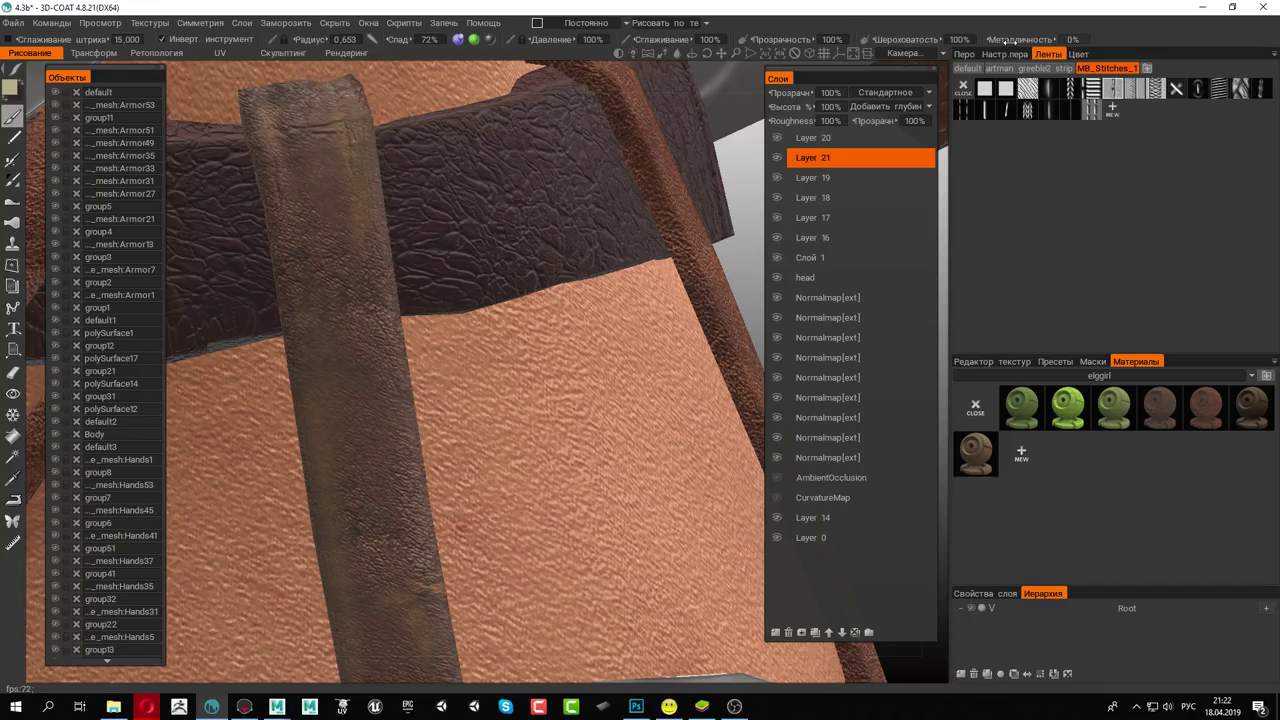
Try stitch strokes down the strap with different stitch strips, undoing each one
mouse_move(489, 173)
right_mouse_down()
mouse_move(384, 231)
mouse_move(414, 220)
mouse_move(371, 189)
right_mouse_up()
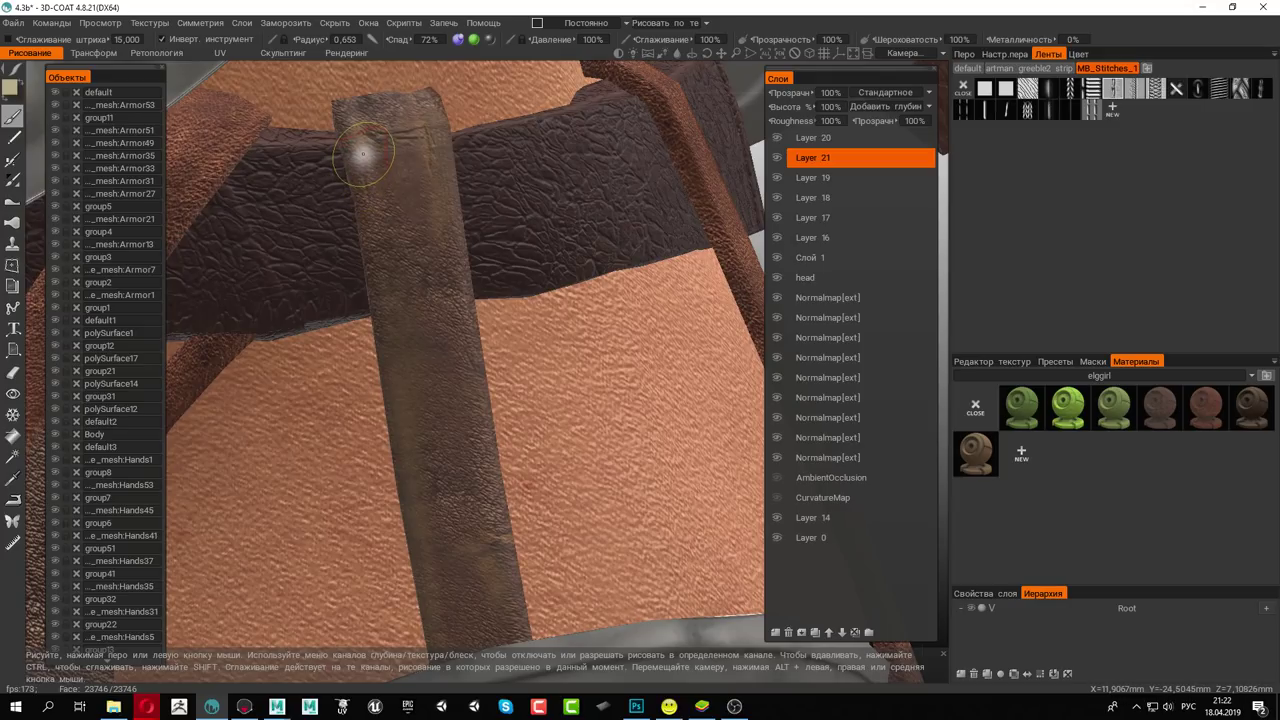
left_click_drag(362, 152, 357, 210)
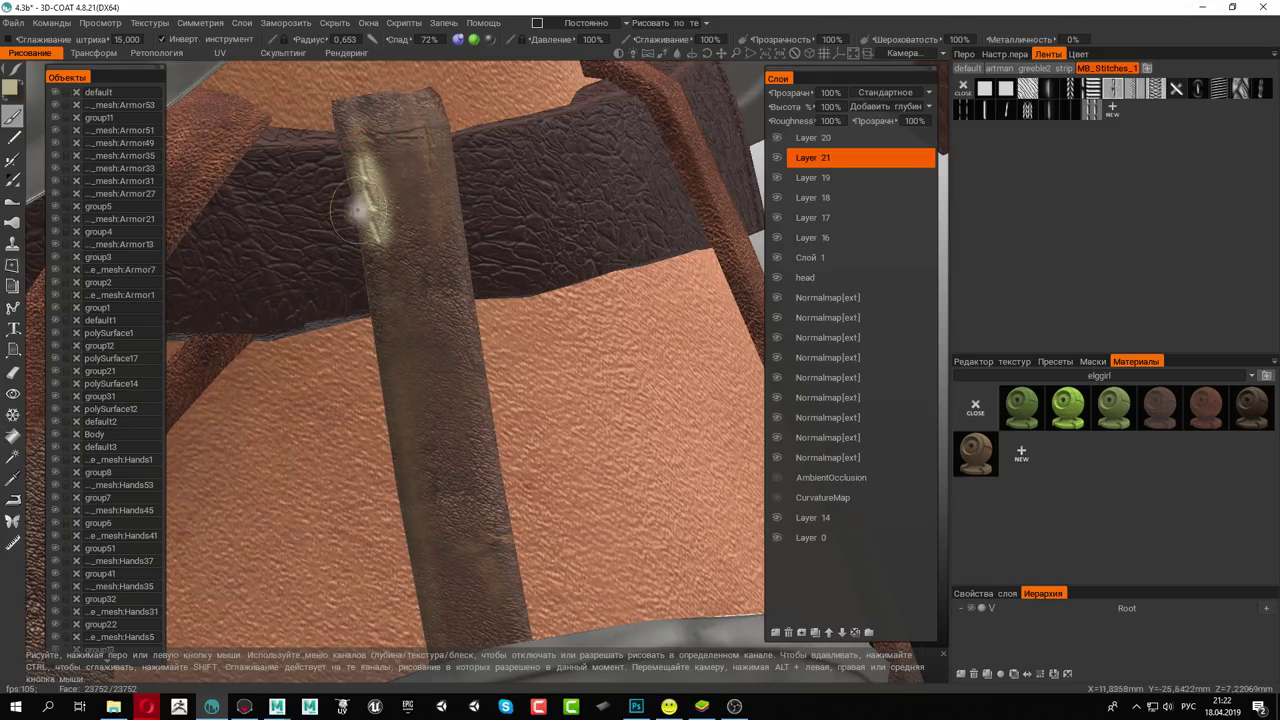
key("ctrl+z")
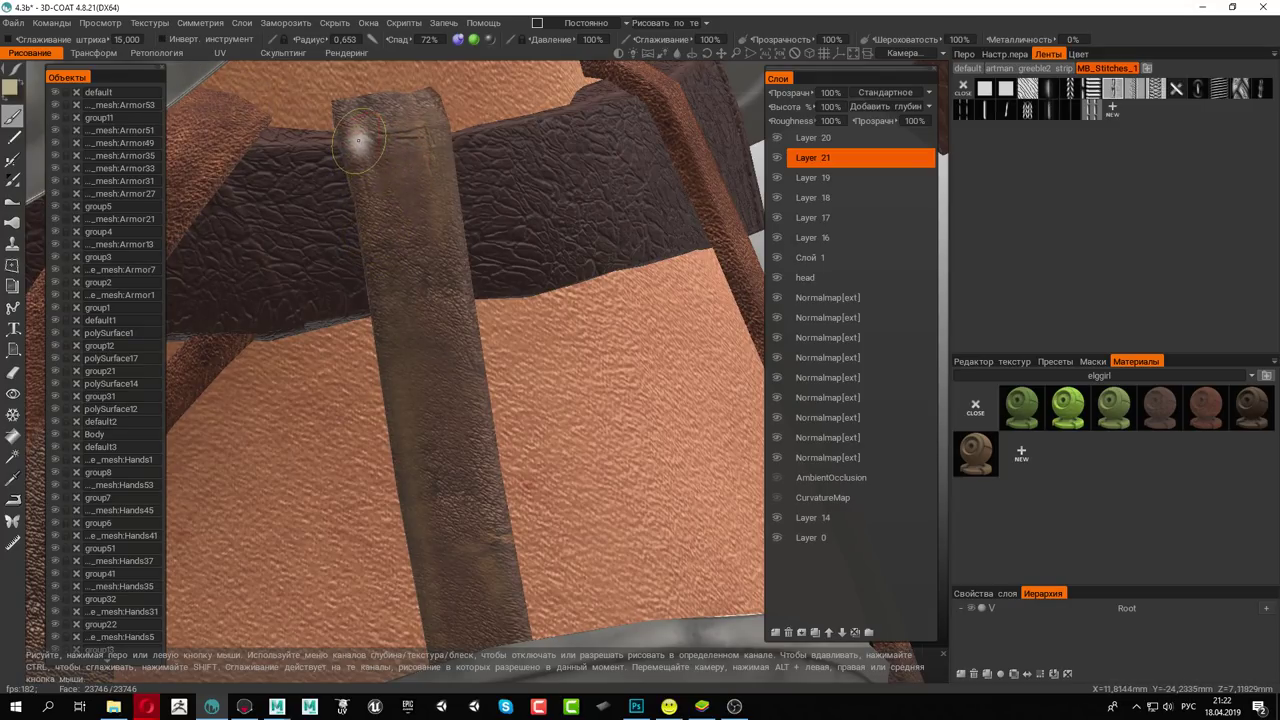
left_click_drag(357, 140, 393, 350)
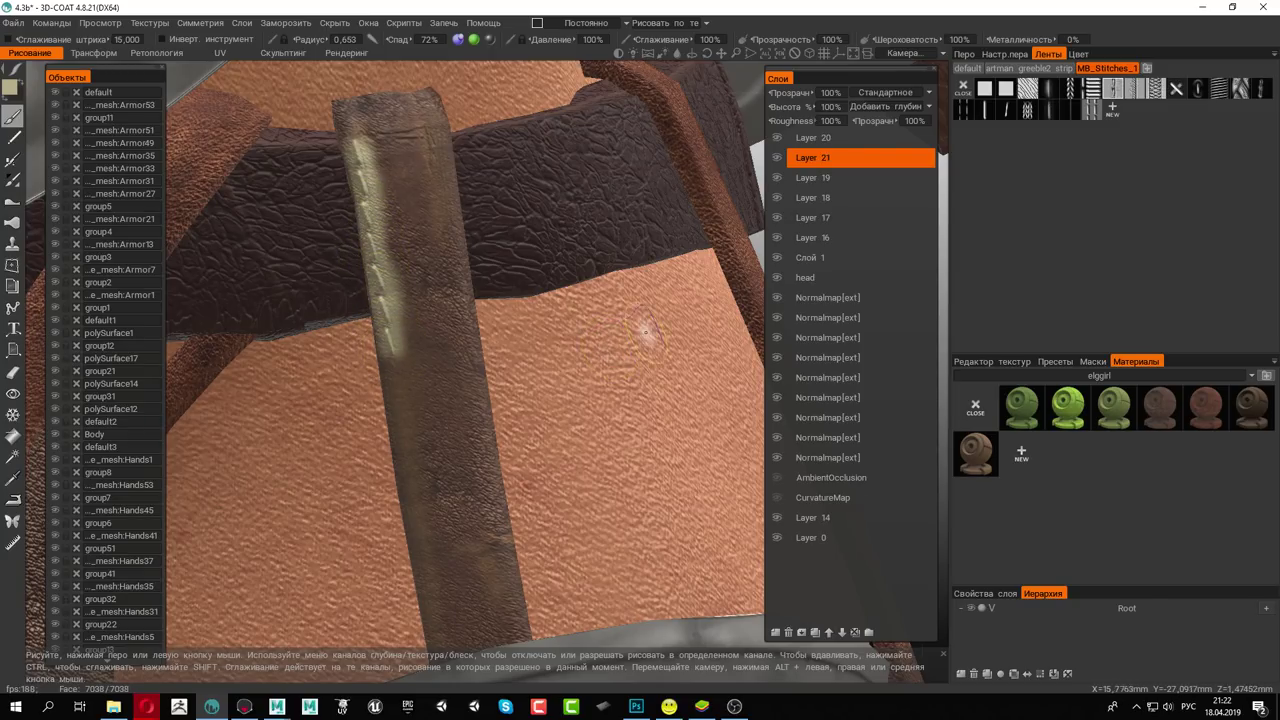
key("ctrl+z")
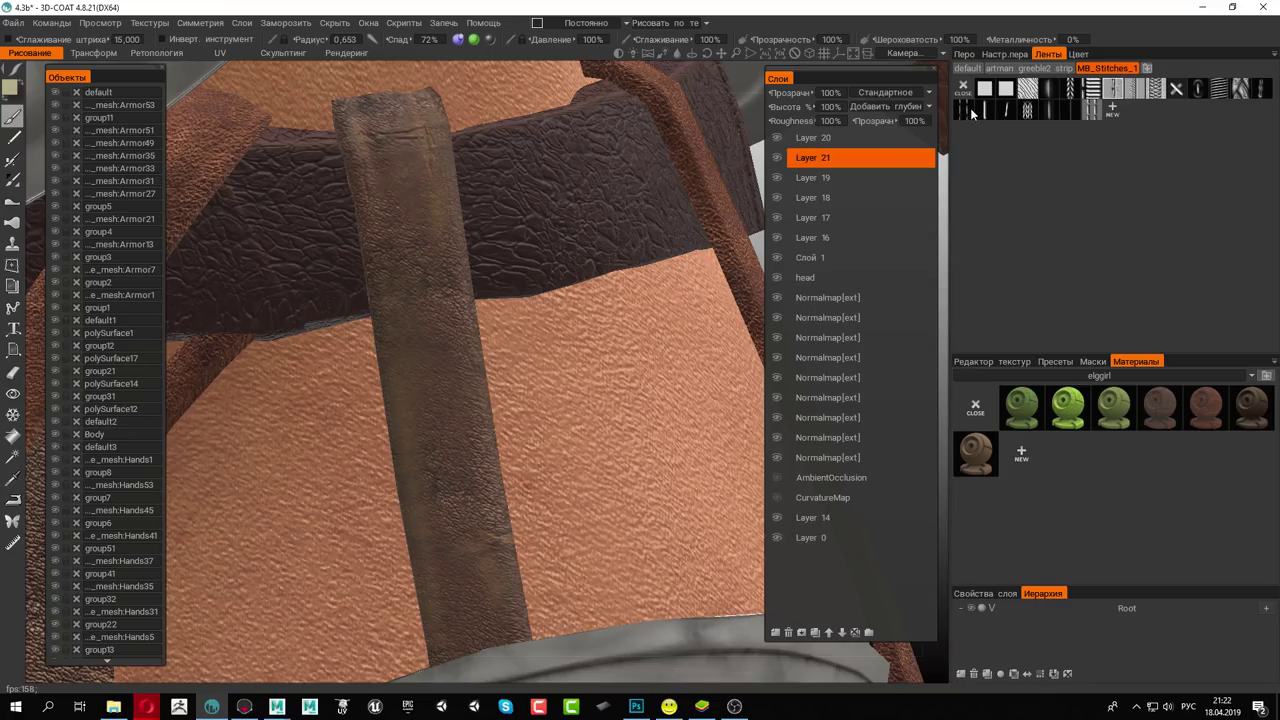
left_click(983, 110)
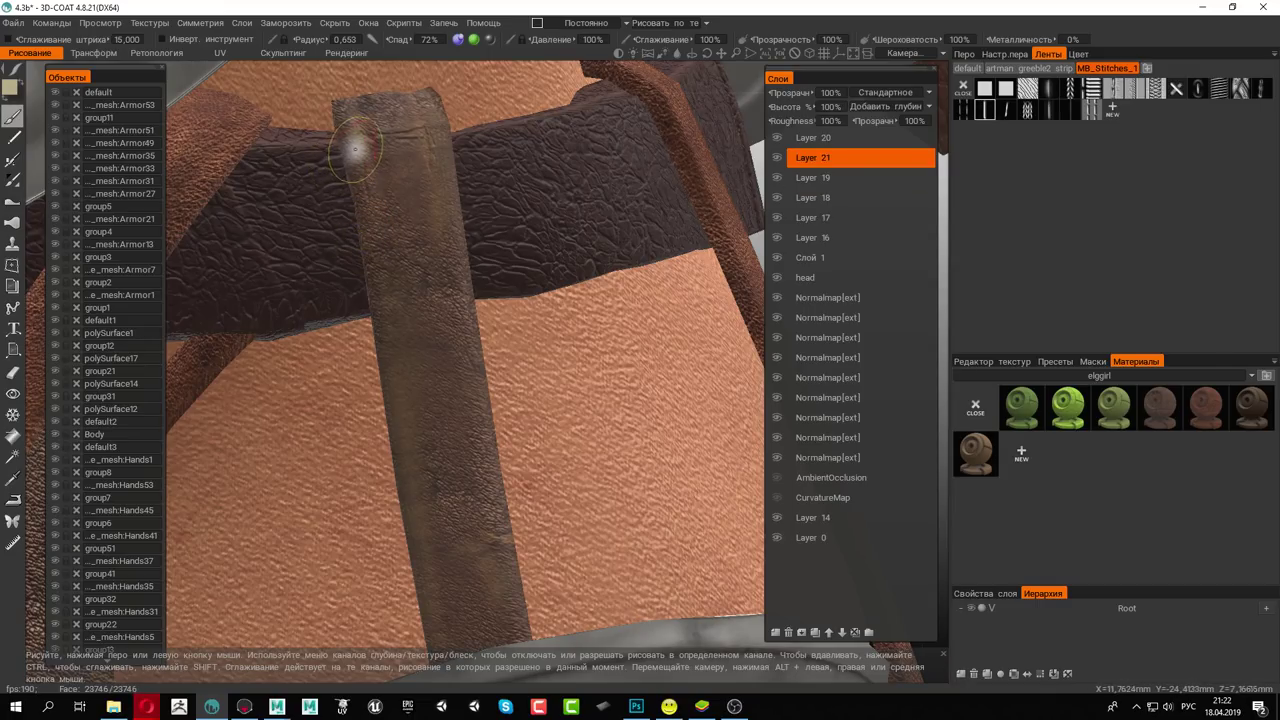
left_click_drag(357, 140, 400, 416)
key("ctrl+z")
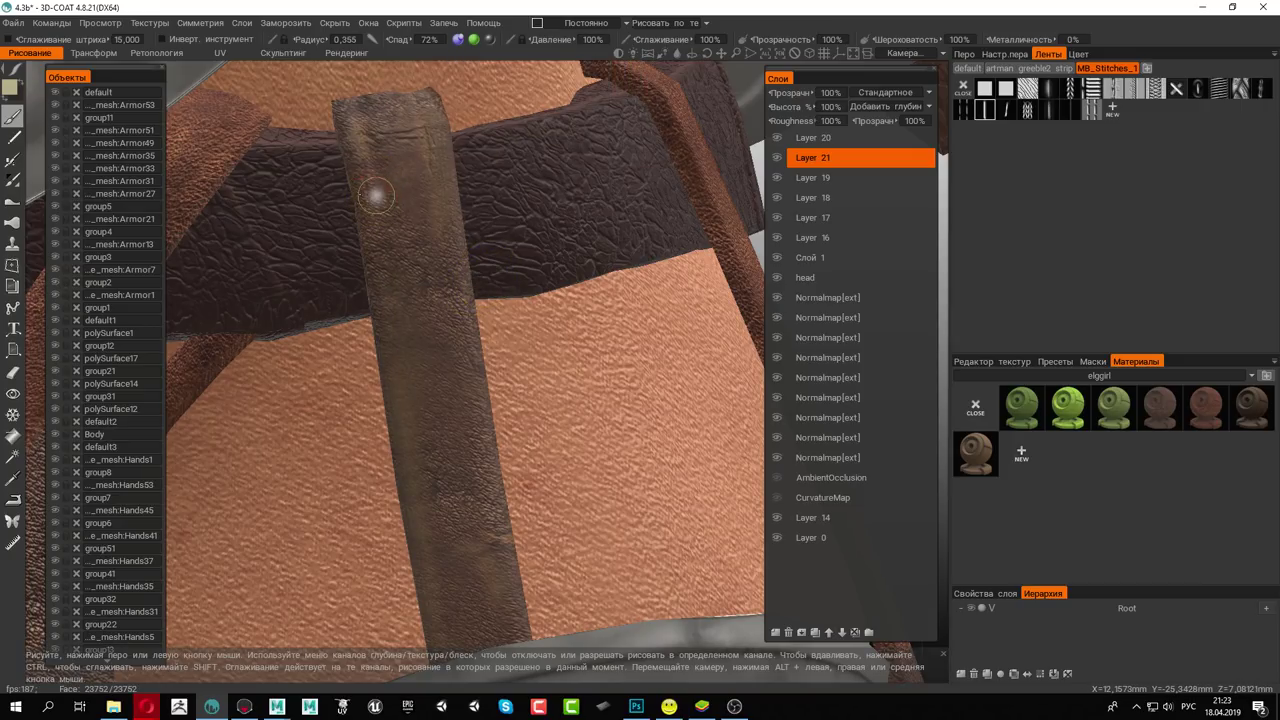
Shrink the brush radius and stitch down the strap's right edge to its bottom
right_click_drag(390, 196, 335, 169)
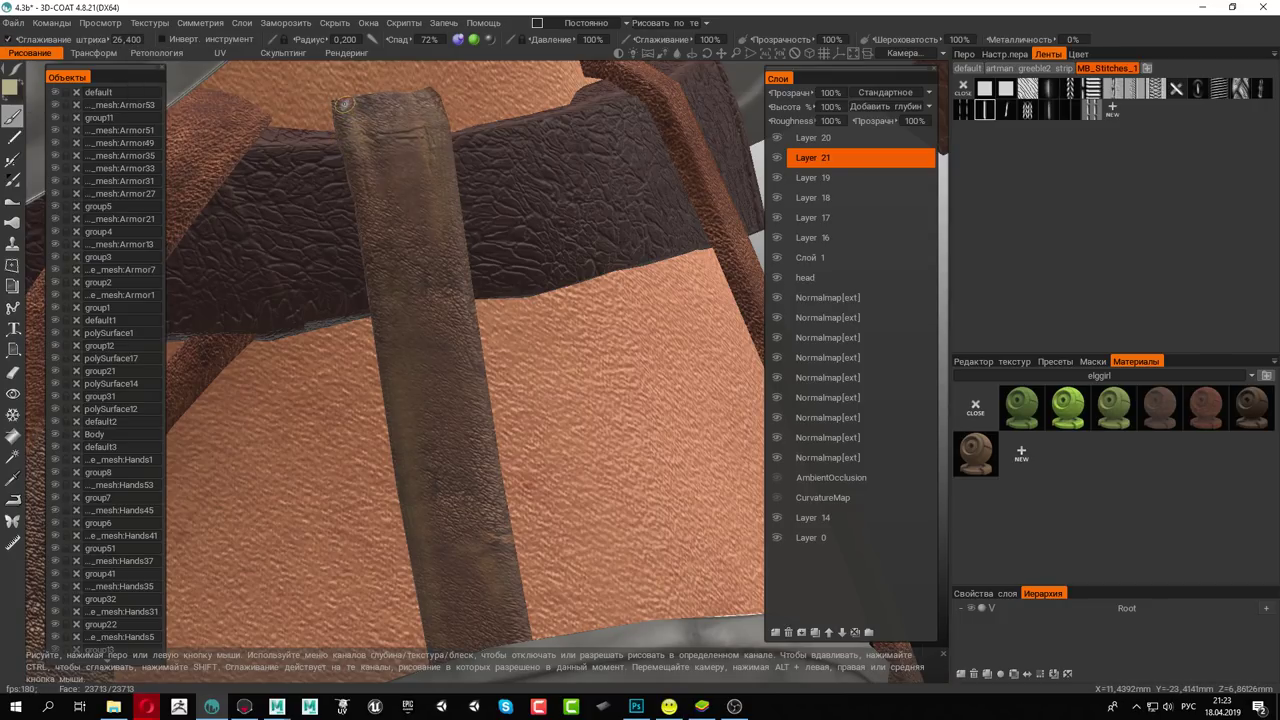
left_click_drag(352, 146, 430, 645)
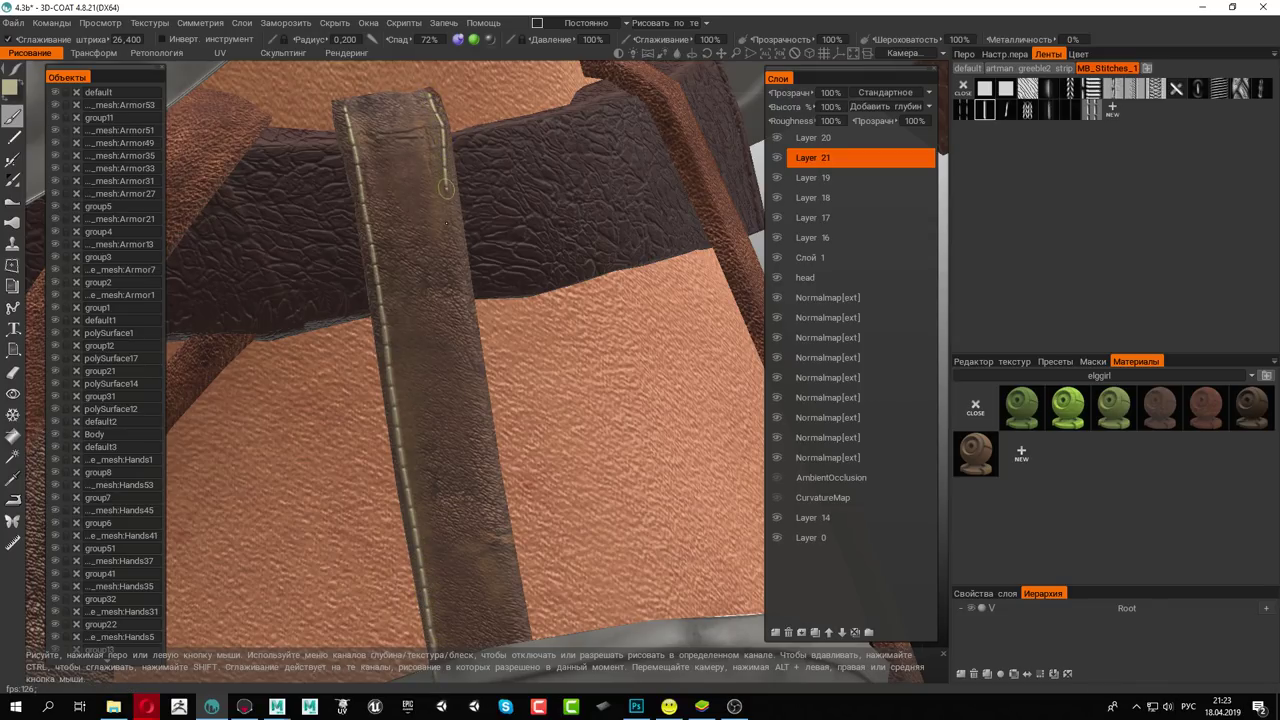
left_click_drag(459, 310, 468, 359)
left_click_drag(476, 408, 512, 645)
Enlarge the brush to about 0.36 radius and stitch seams along the diagonal and upper straps
mouse_move(594, 289)
left_mouse_down("alt")
mouse_move(510, 294)
mouse_move(517, 204)
left_mouse_up("alt")
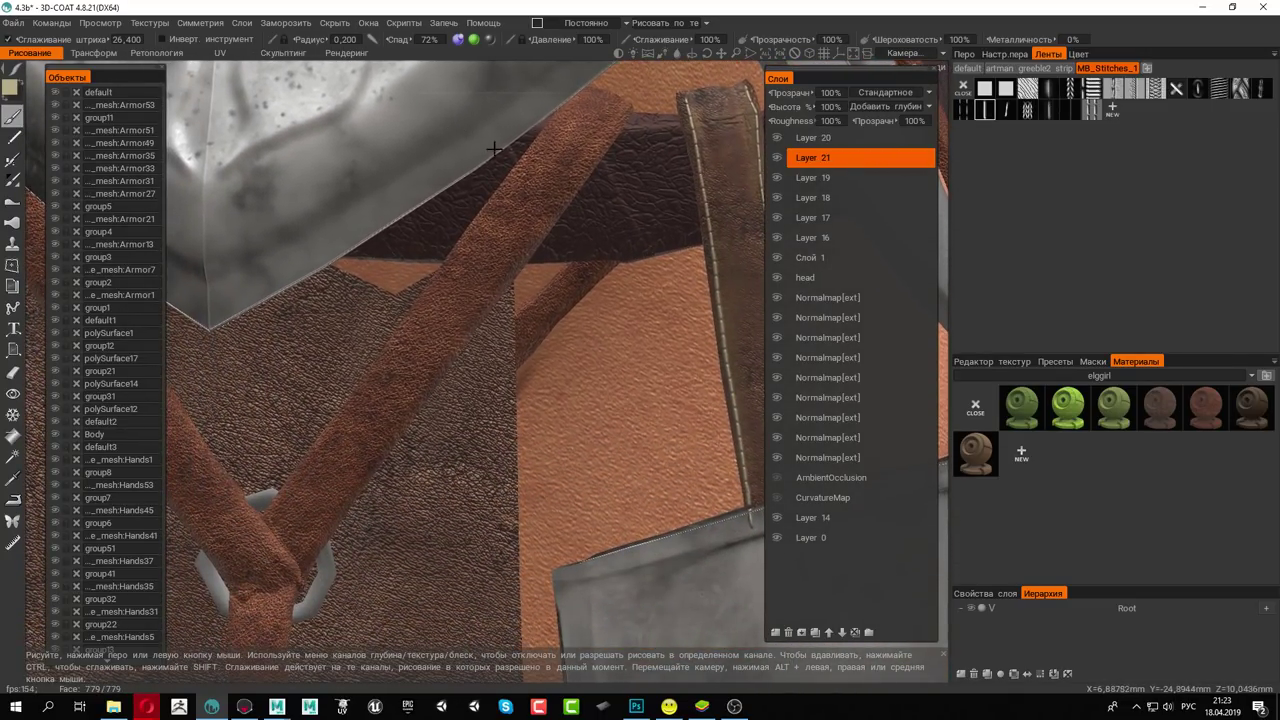
right_click_drag(517, 204, 619, 110)
left_click_drag(619, 110, 308, 552)
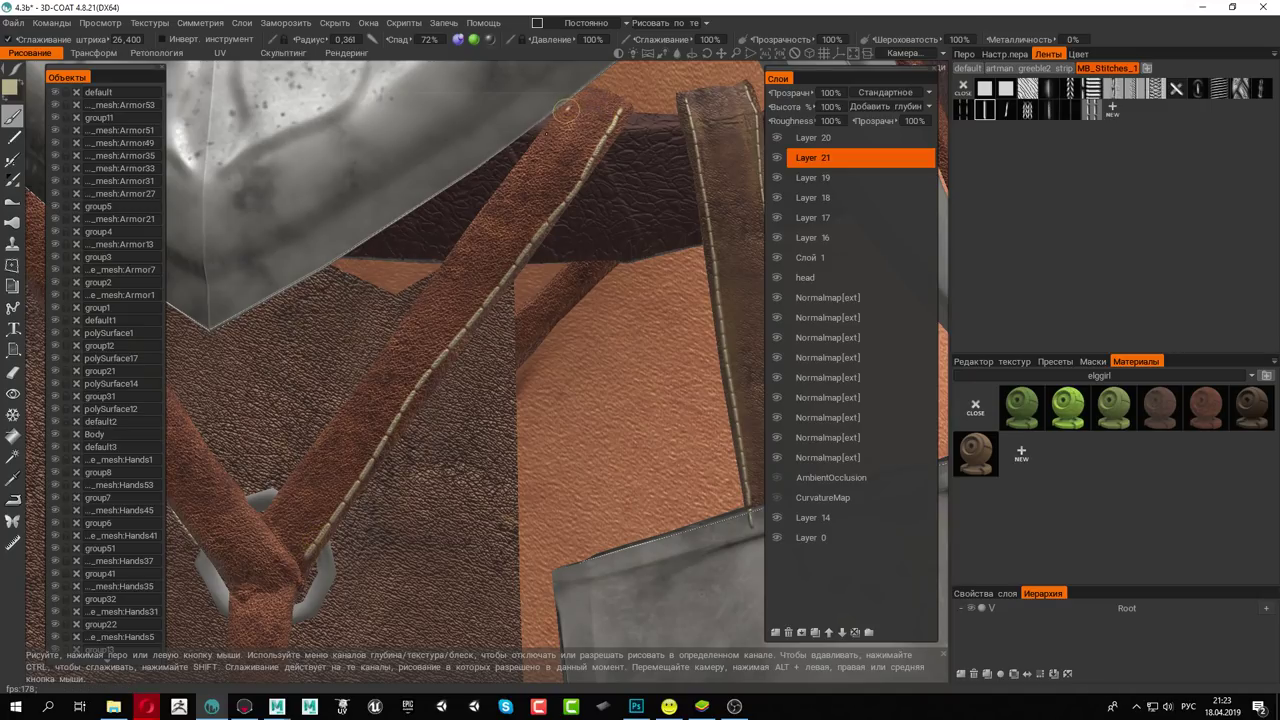
left_click_drag(537, 143, 245, 560)
scroll(613, 280, "down", 3)
Export the model as 1.obj with its Unity-preset TGA texture maps
scroll(613, 280, "down", 5)
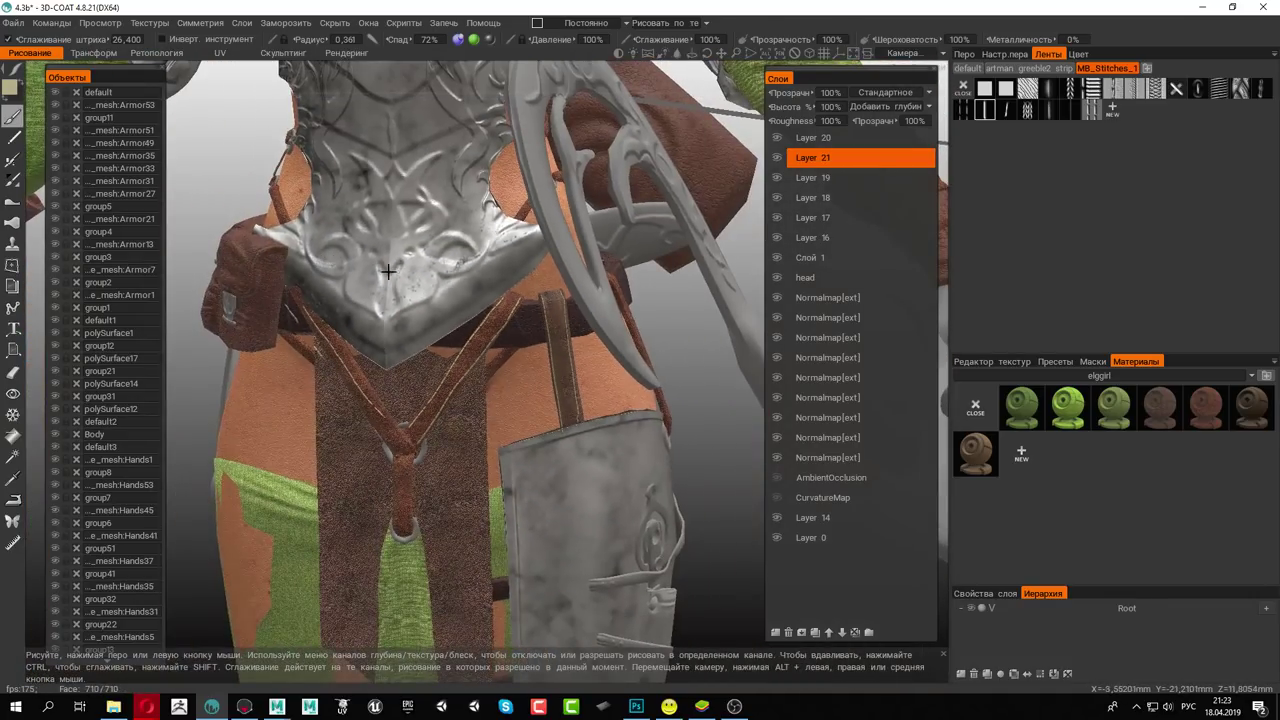
scroll(613, 280, "down", 2)
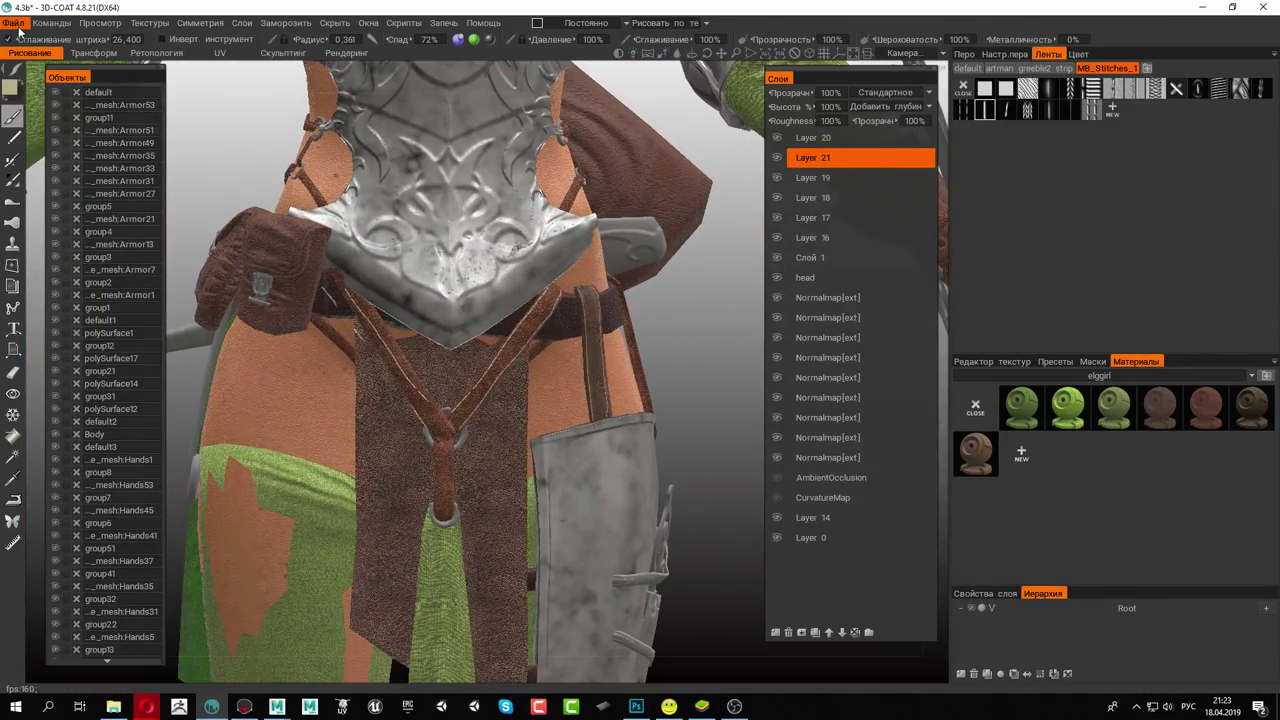
left_click(13, 22)
left_click(60, 204)
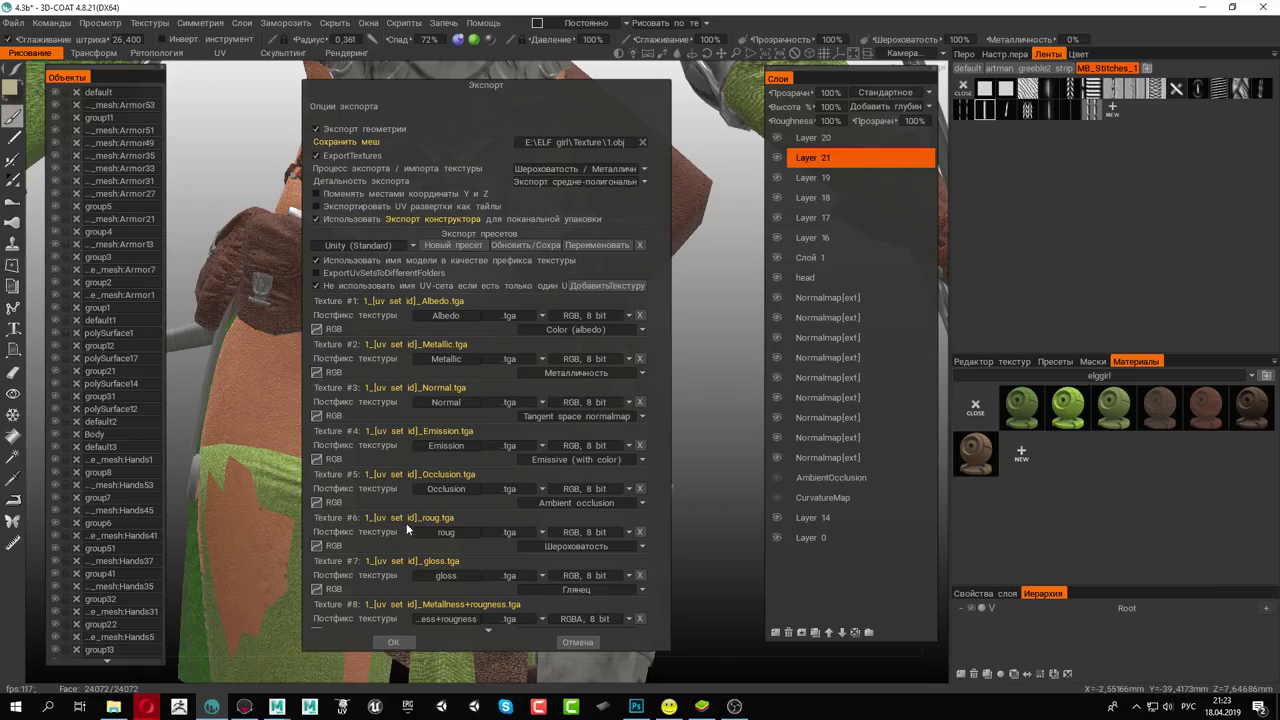
left_click(396, 640)
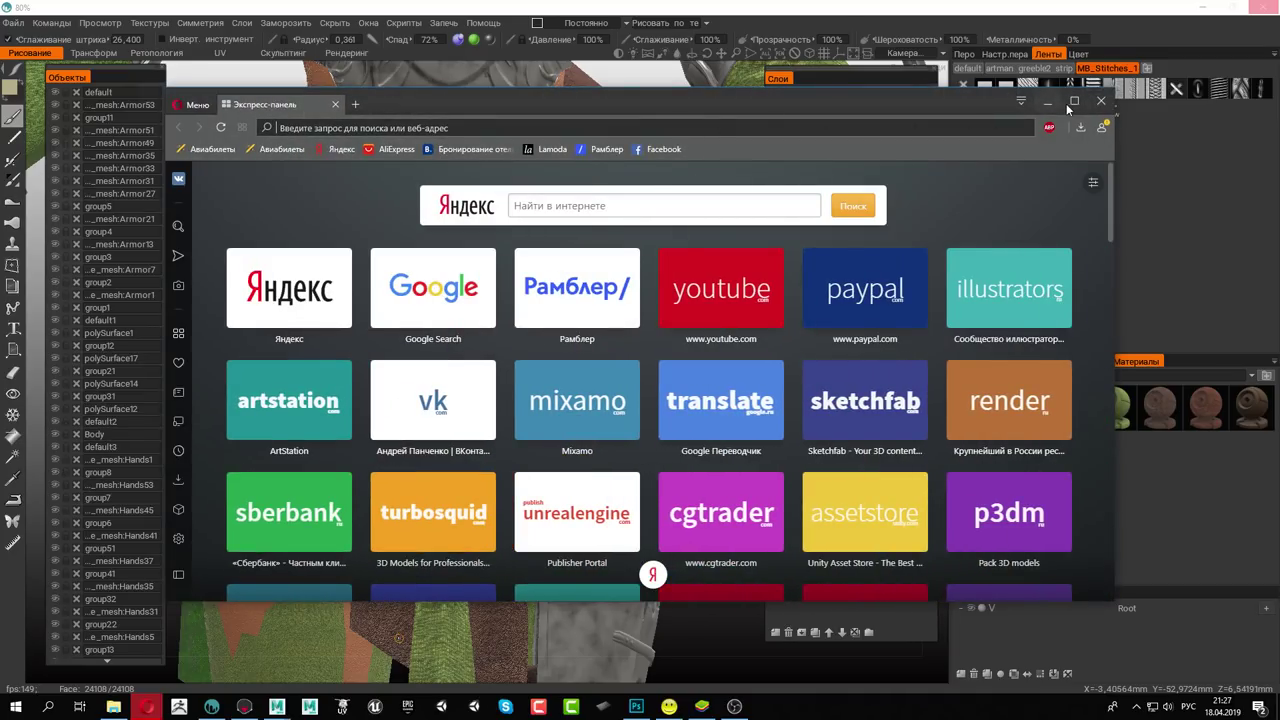
Maximize Opera and search Yandex for 'текстура кожи на сумку'
left_click(1070, 104)
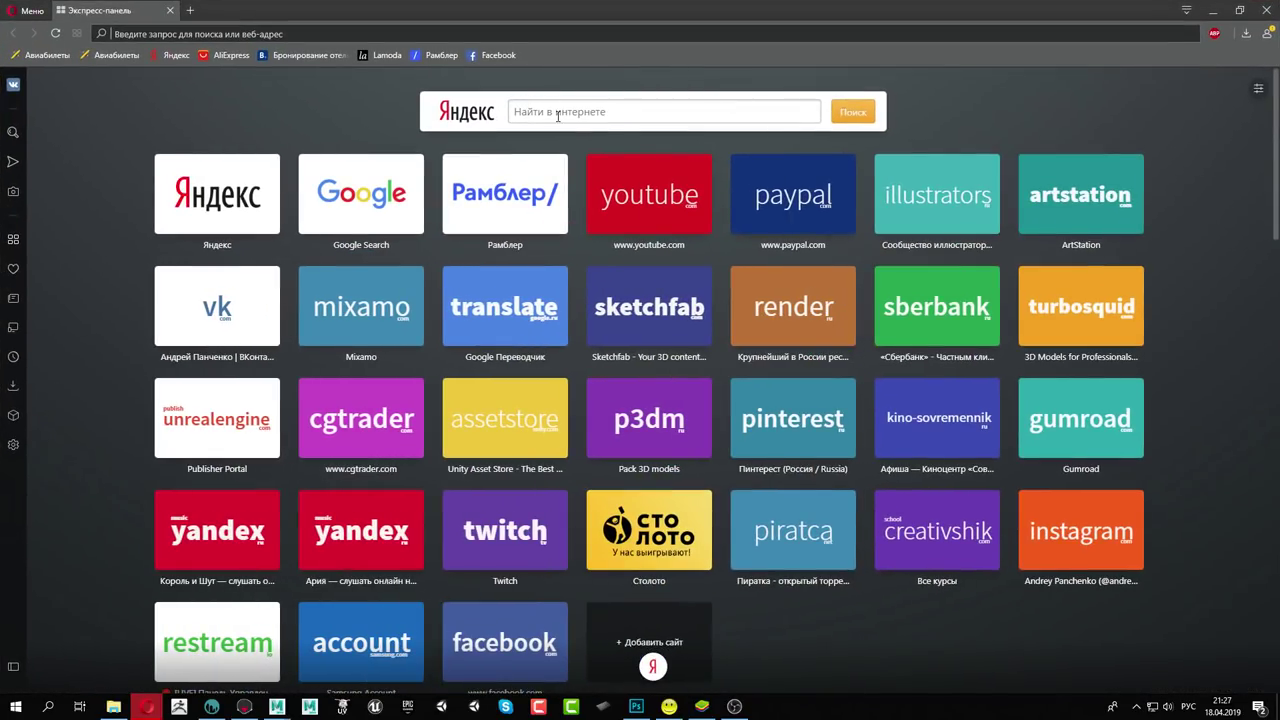
left_click(560, 112)
type("текс")
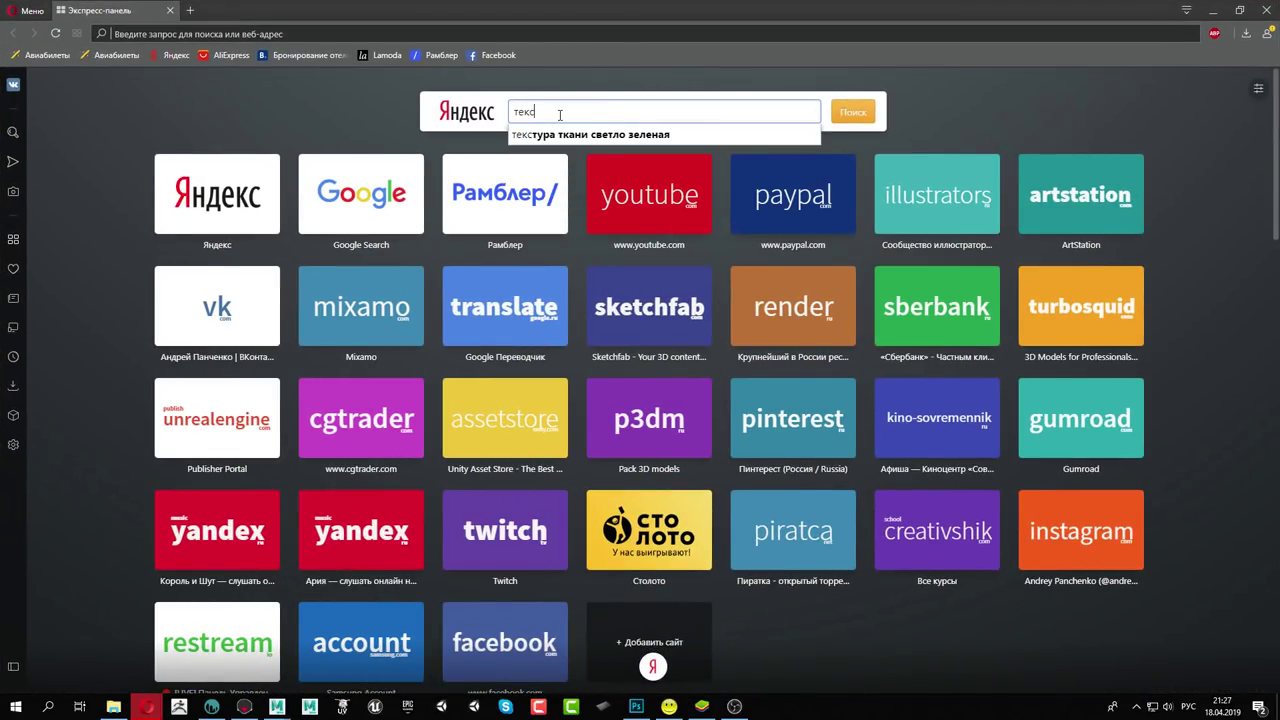
type("тура")
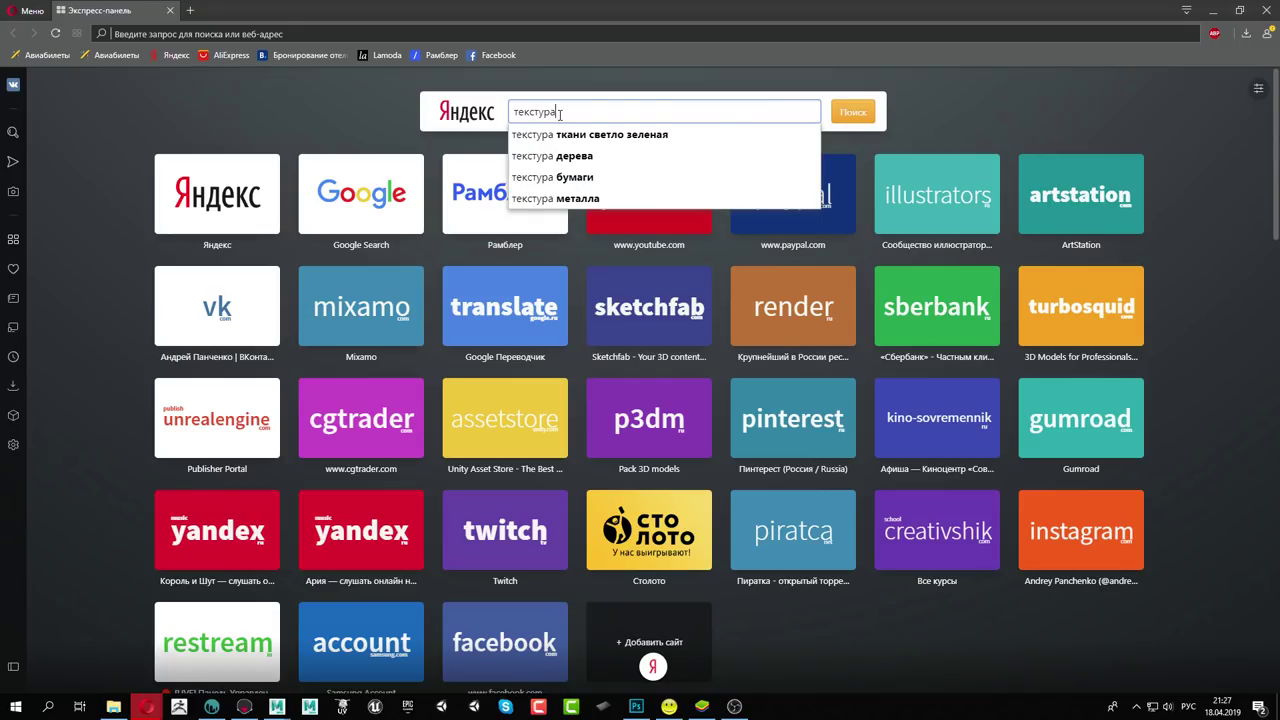
type(" ко")
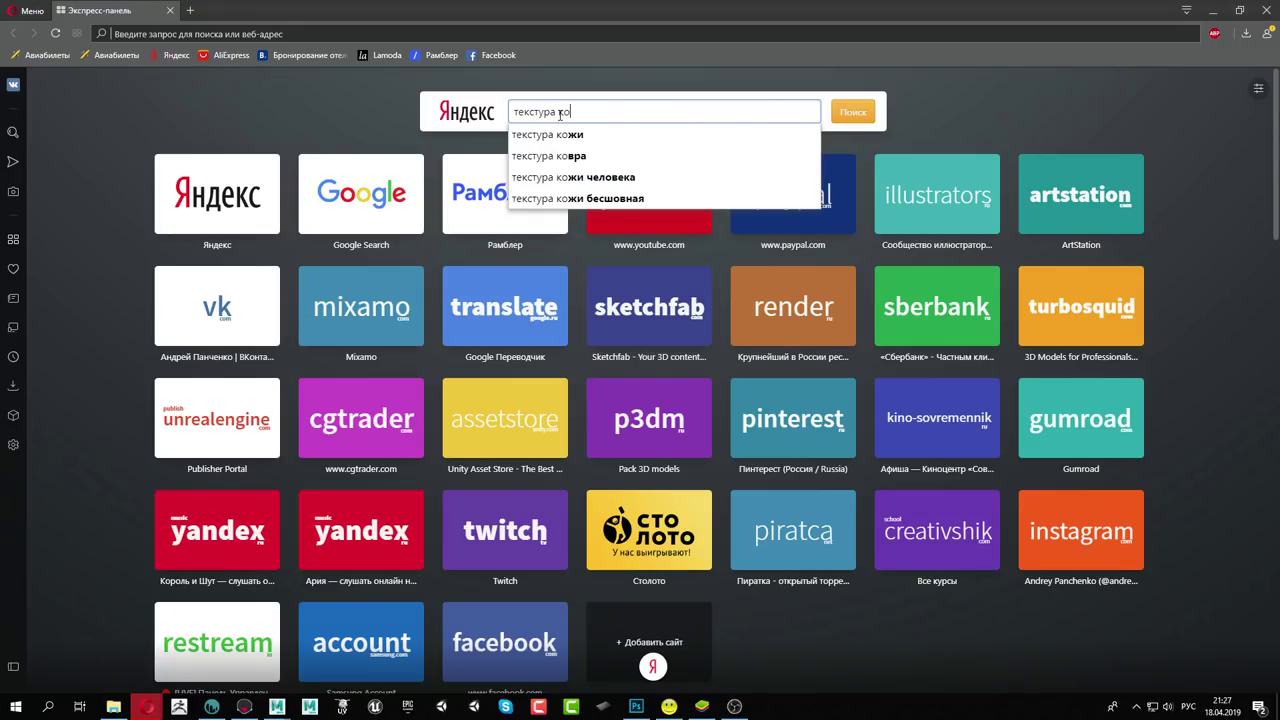
type("жи на с")
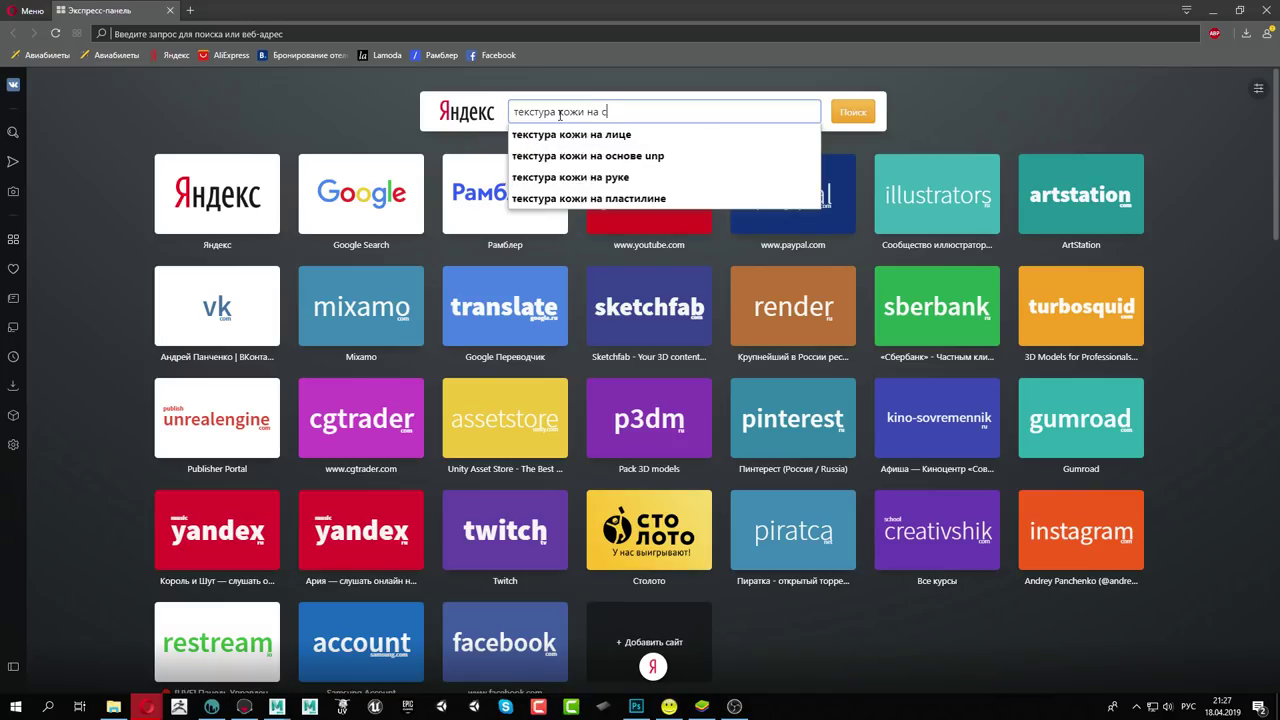
type("умку")
key("Return")
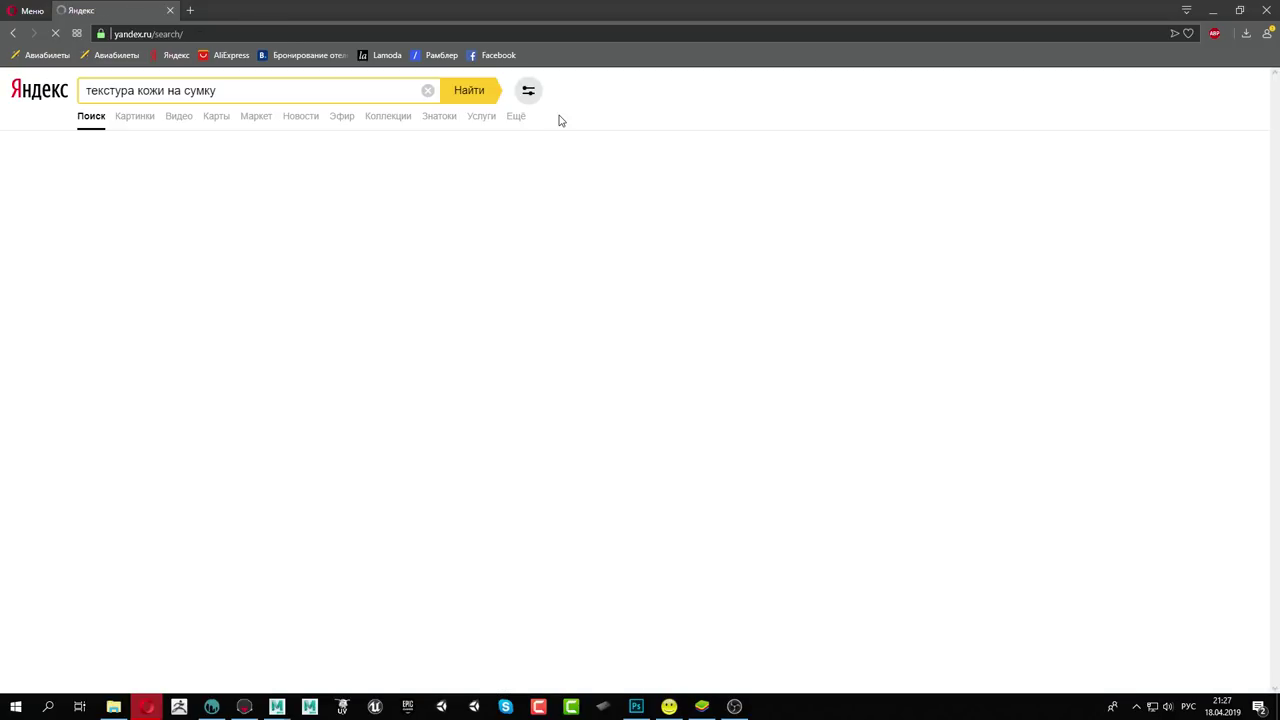
Switch to image results and preview the first few leather thumbnails
left_click(138, 117)
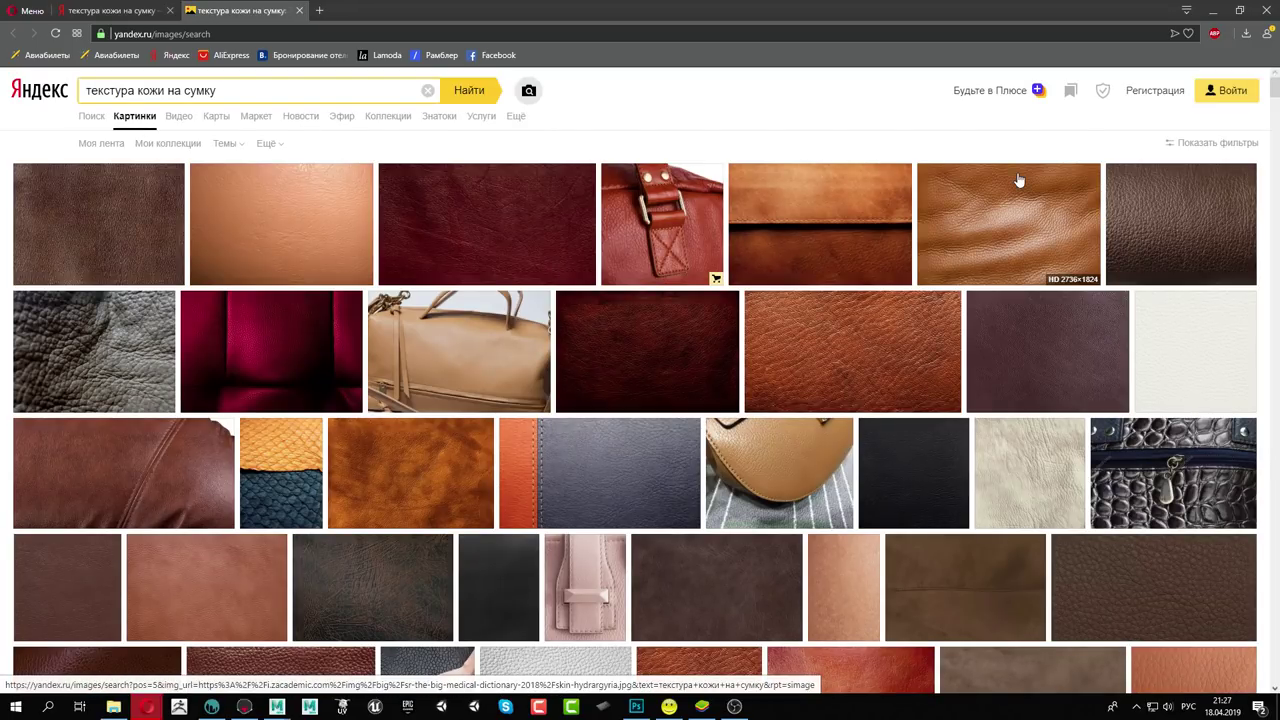
mouse_move(780, 352)
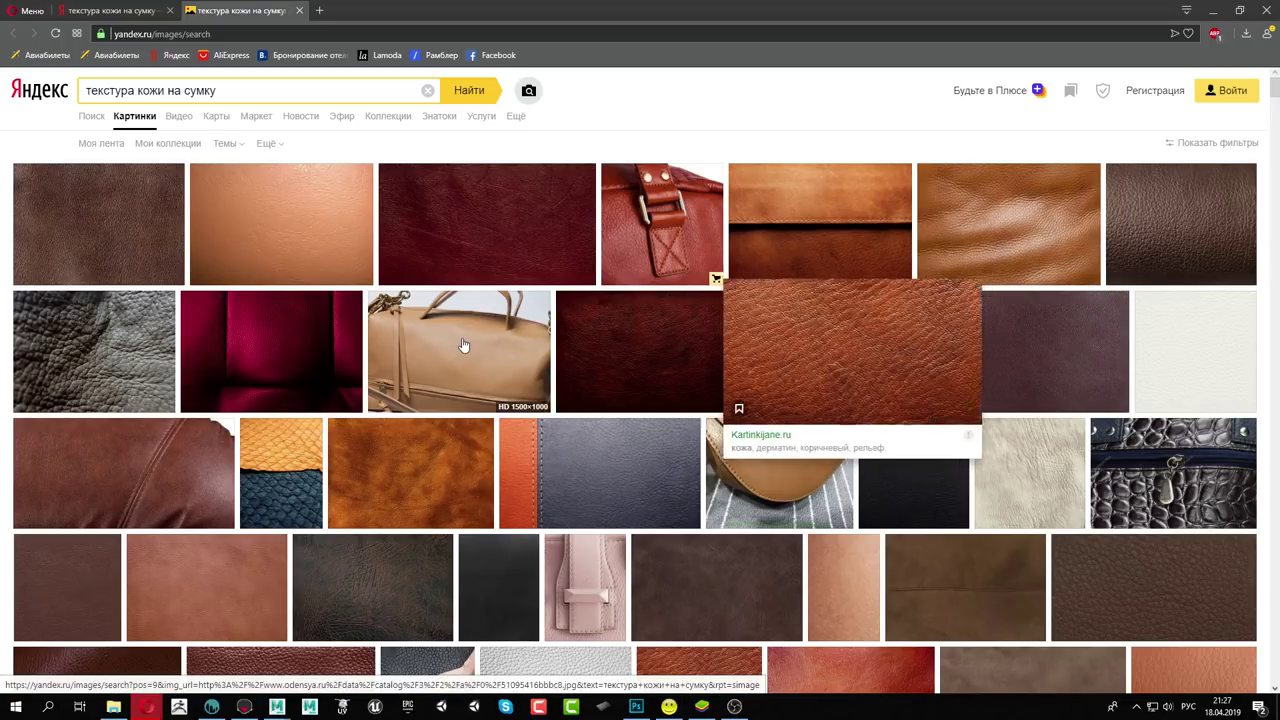
scroll(463, 346, "down", 2)
left_click(426, 283)
mouse_move(410, 272)
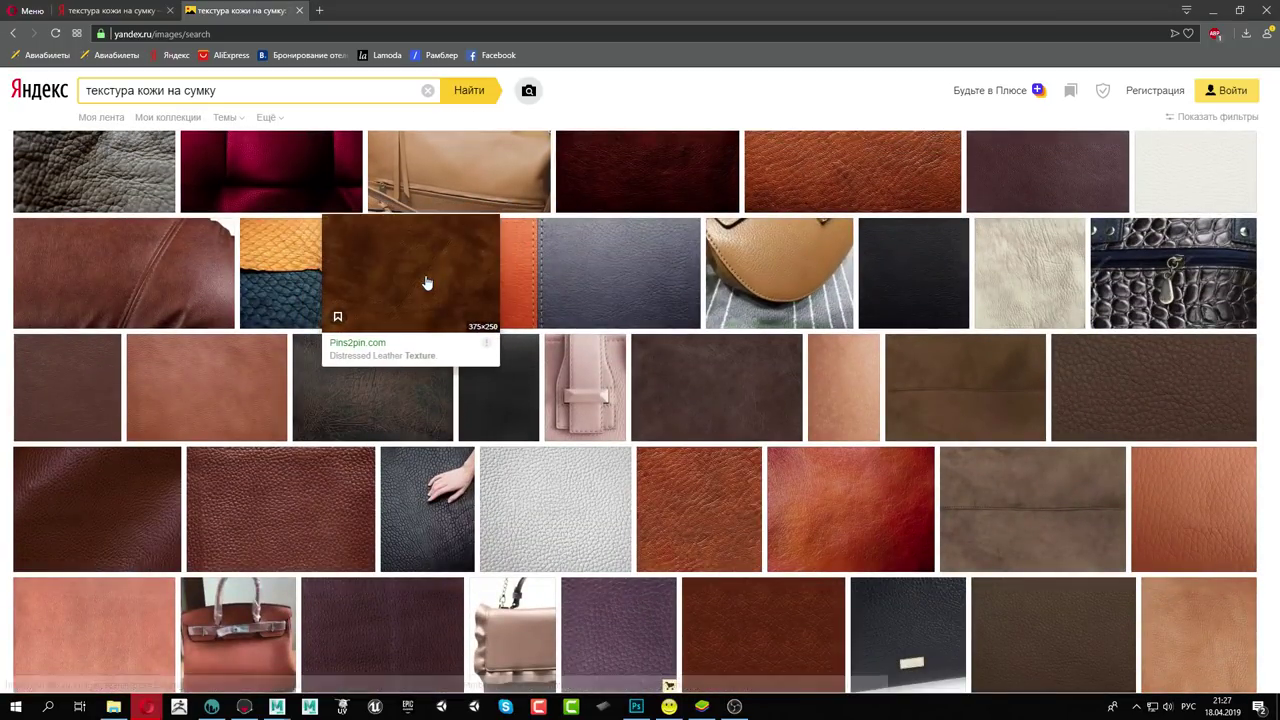
left_click(1267, 80)
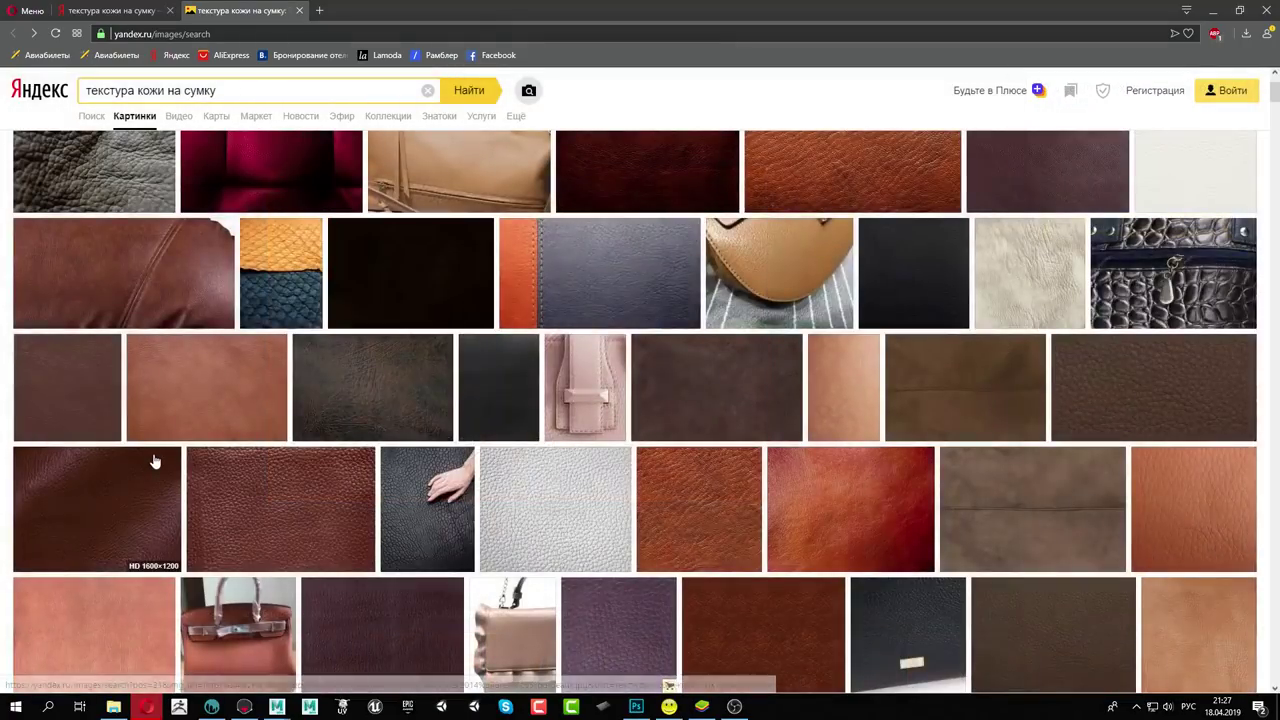
left_click(183, 390)
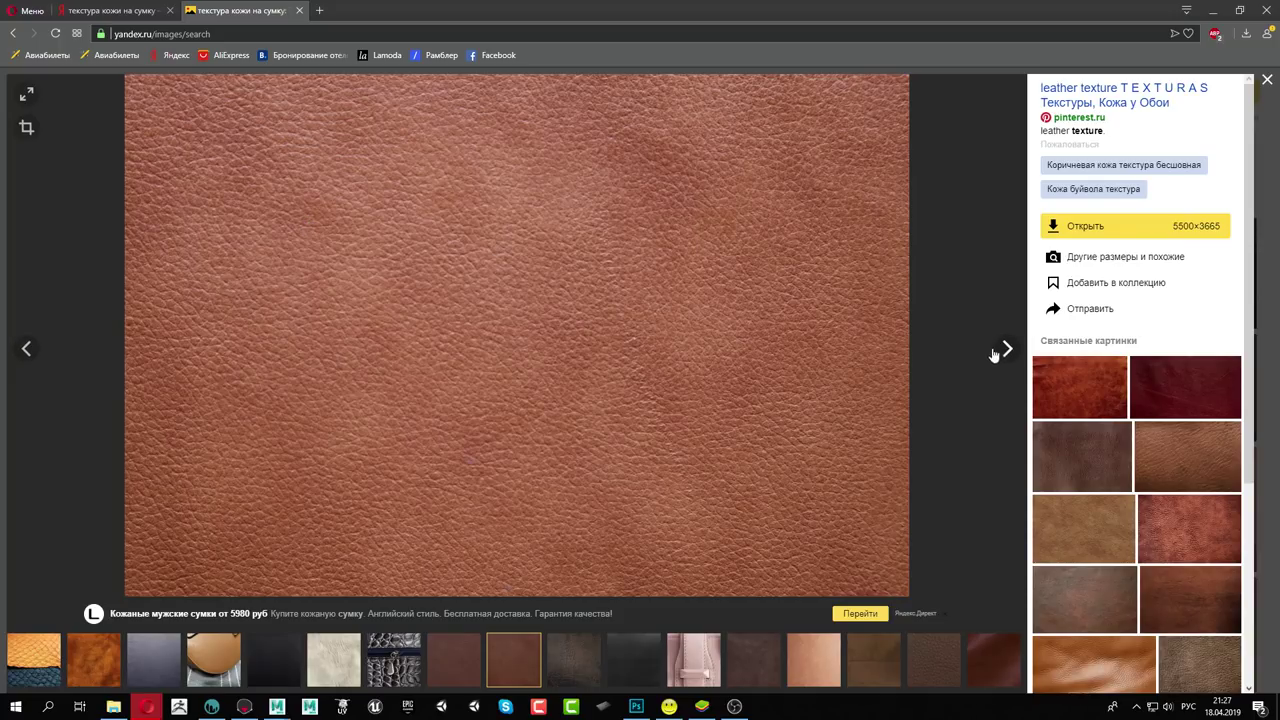
left_click(1080, 520)
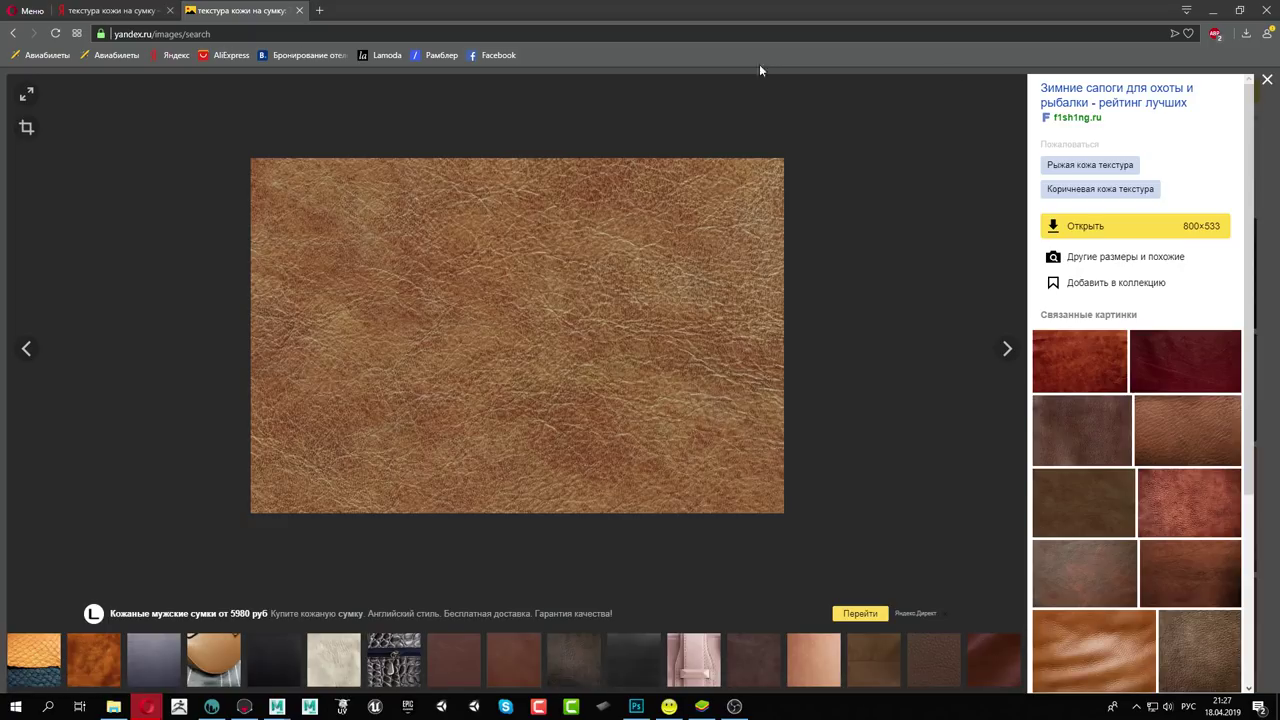
key("Escape")
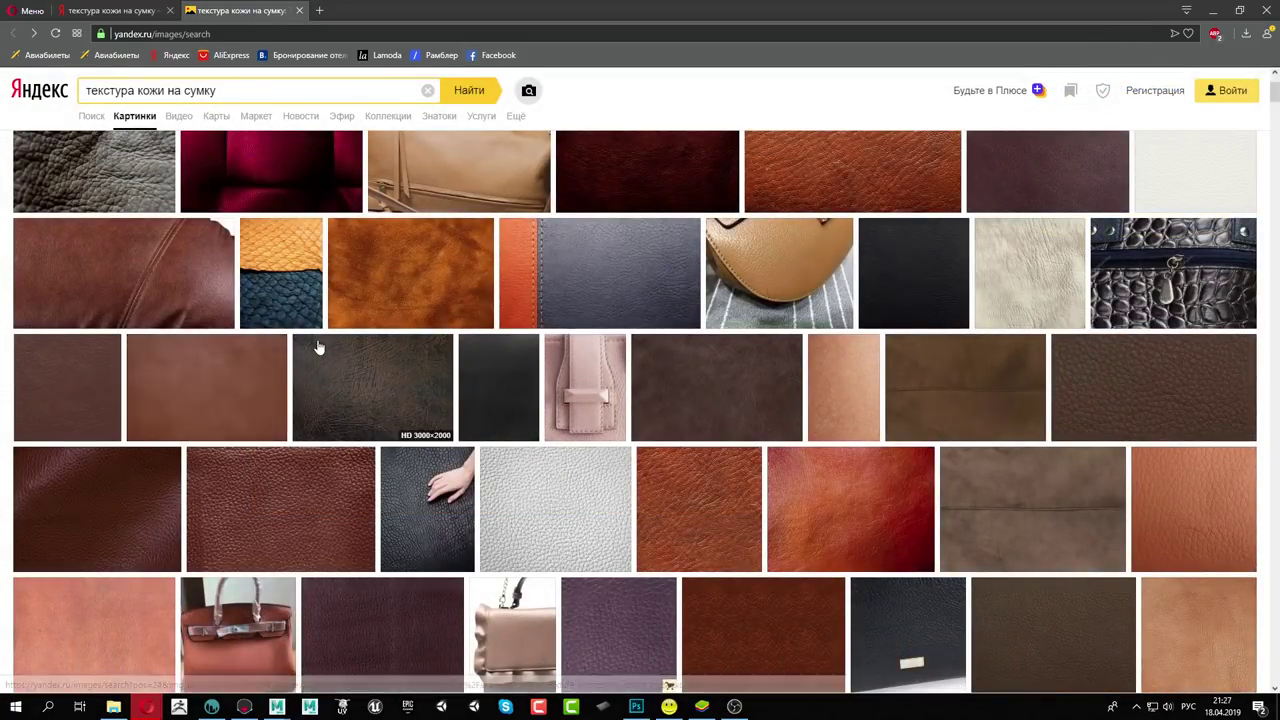
Scroll further and preview the pink, dark brown and pale pink leather textures
scroll(318, 347, "down", 3)
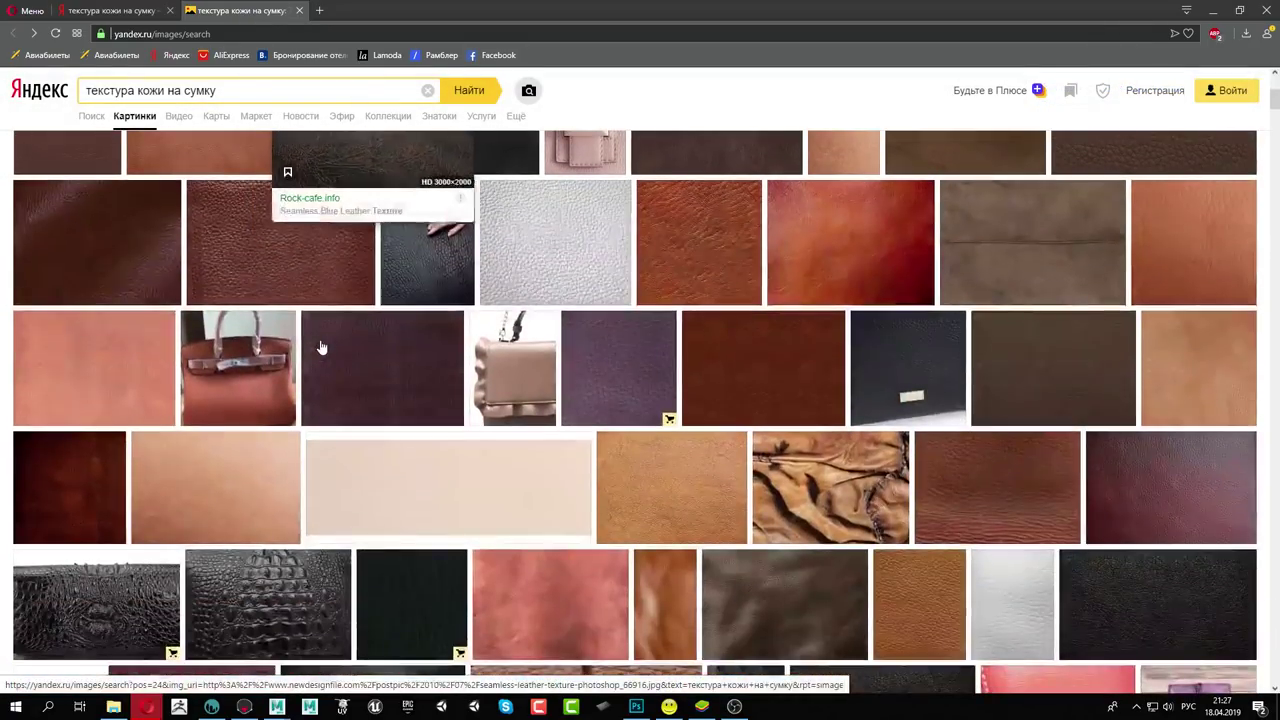
left_click(101, 393)
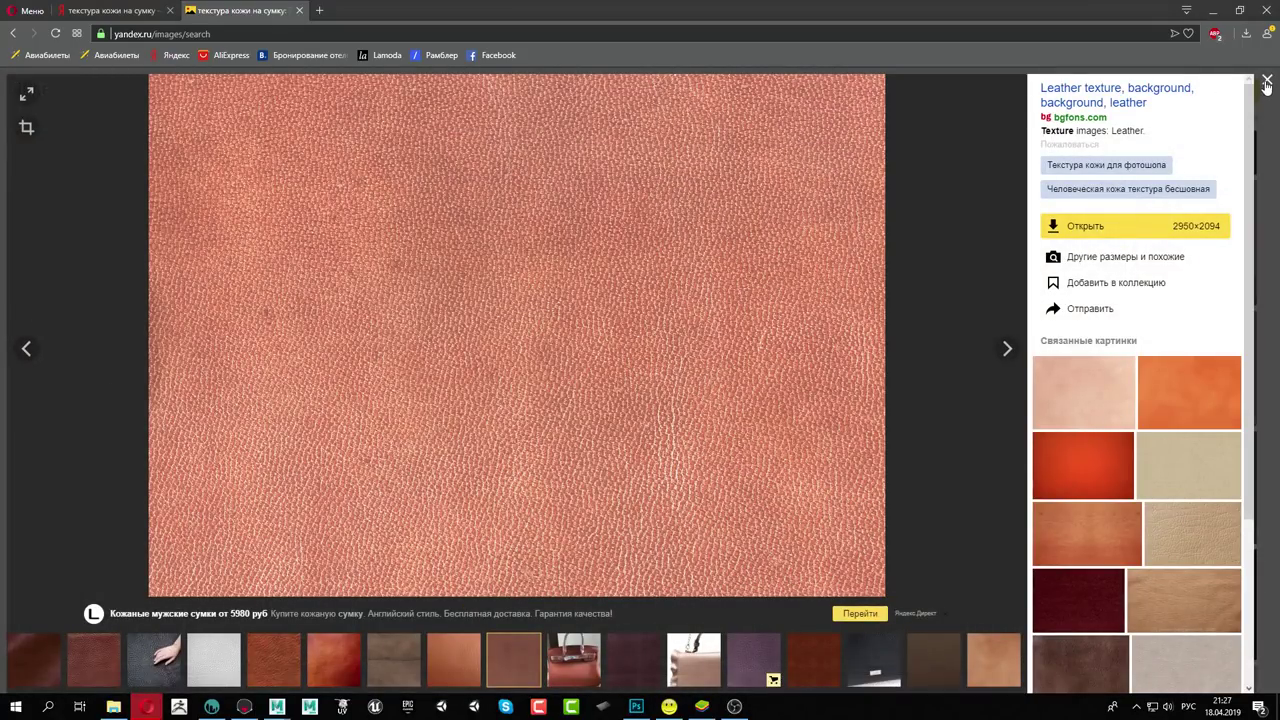
left_click(1267, 82)
scroll(620, 400, "down", 3)
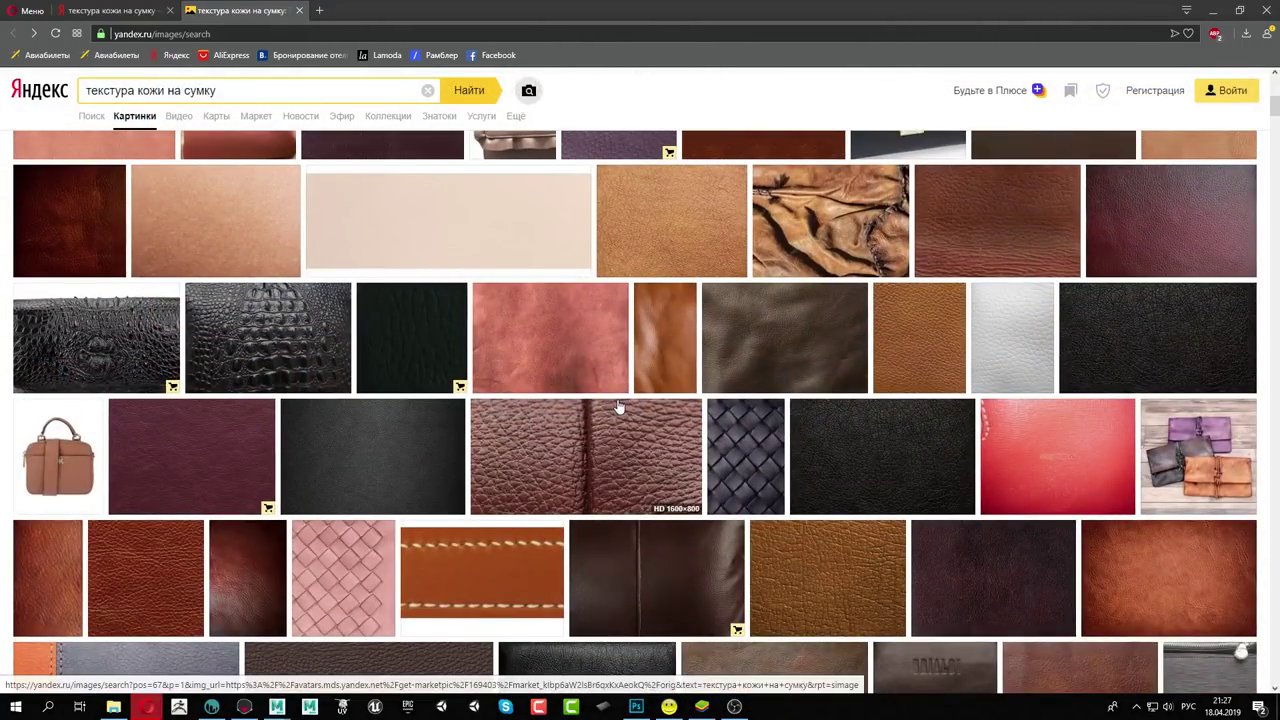
scroll(619, 407, "down", 2)
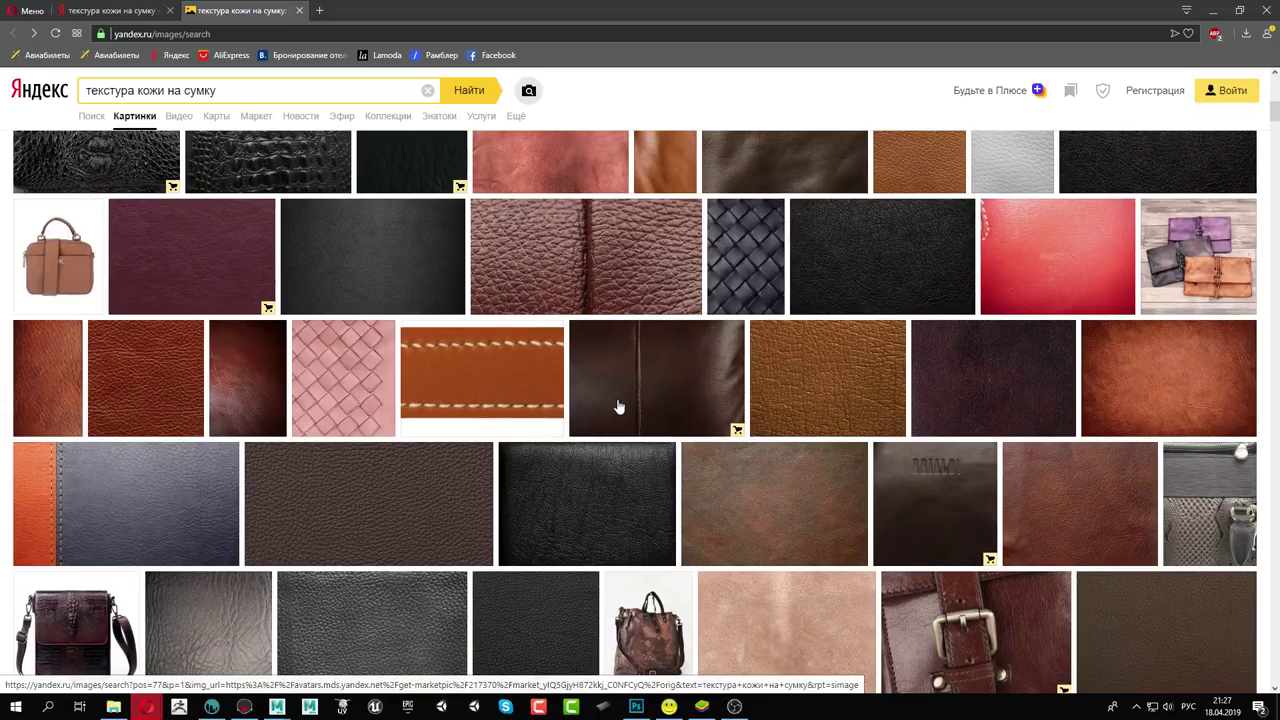
scroll(619, 407, "down", 1)
left_click(766, 362)
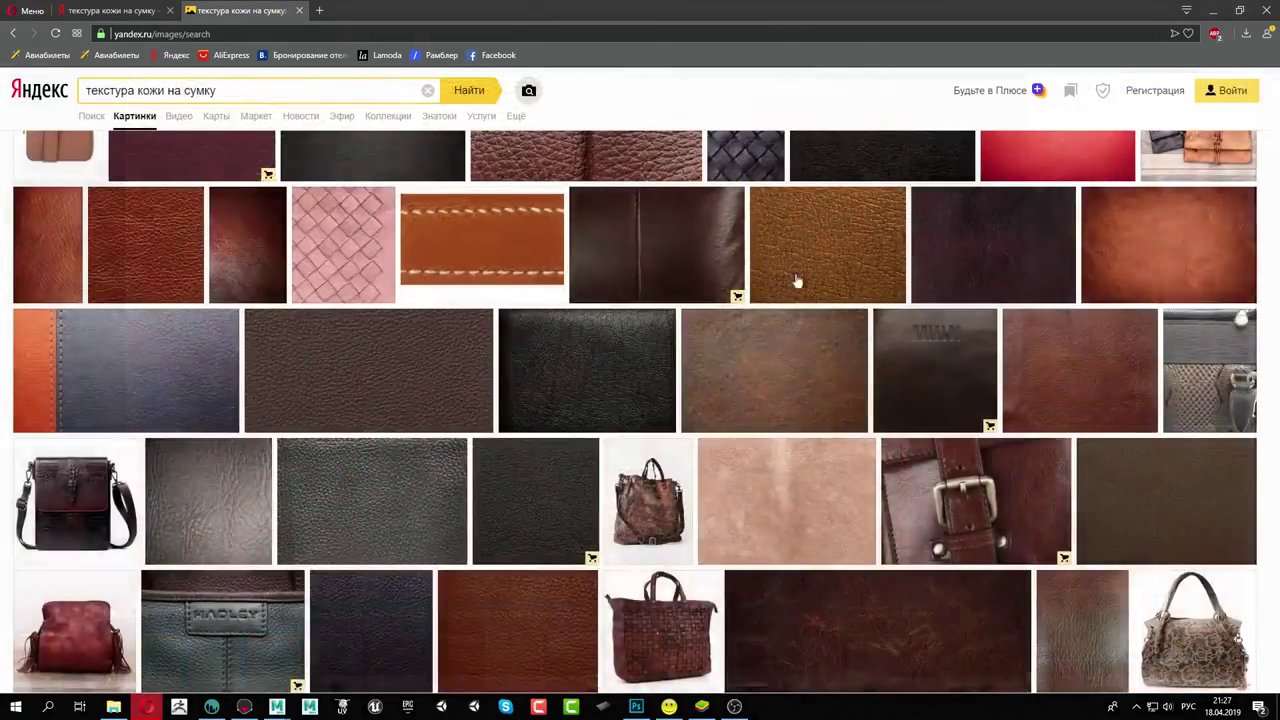
left_click(1267, 80)
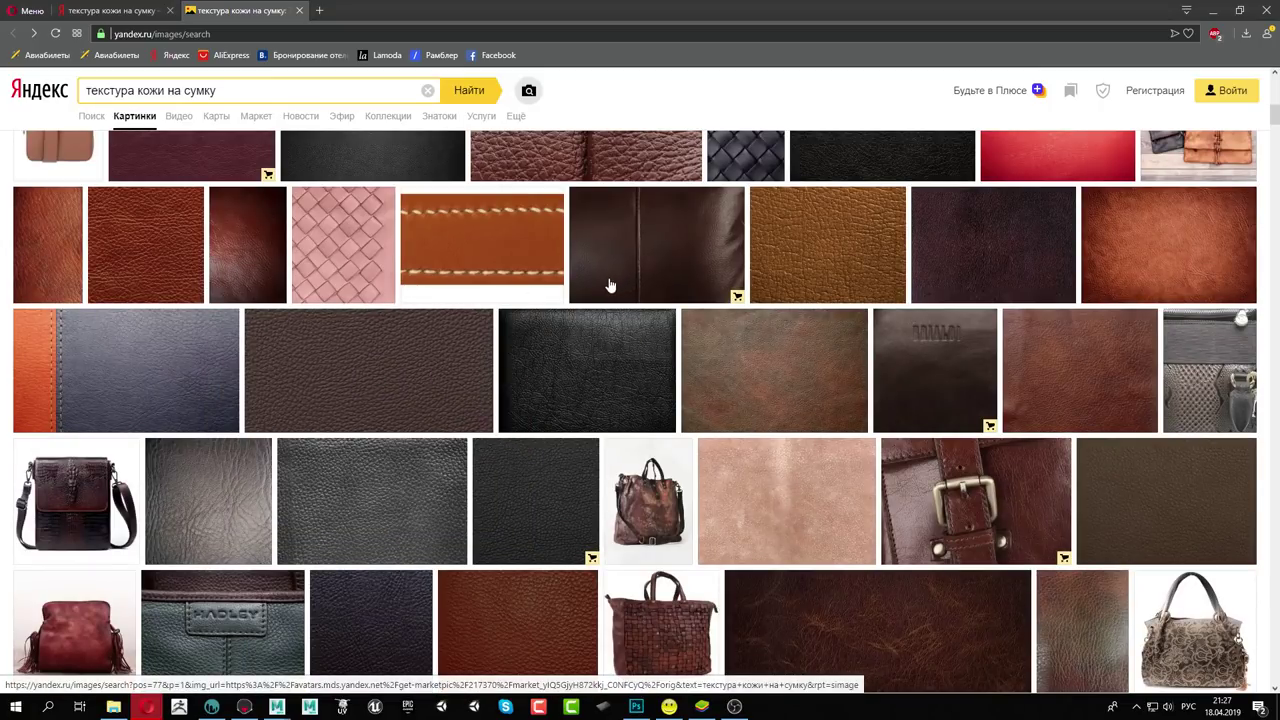
mouse_move(481, 238)
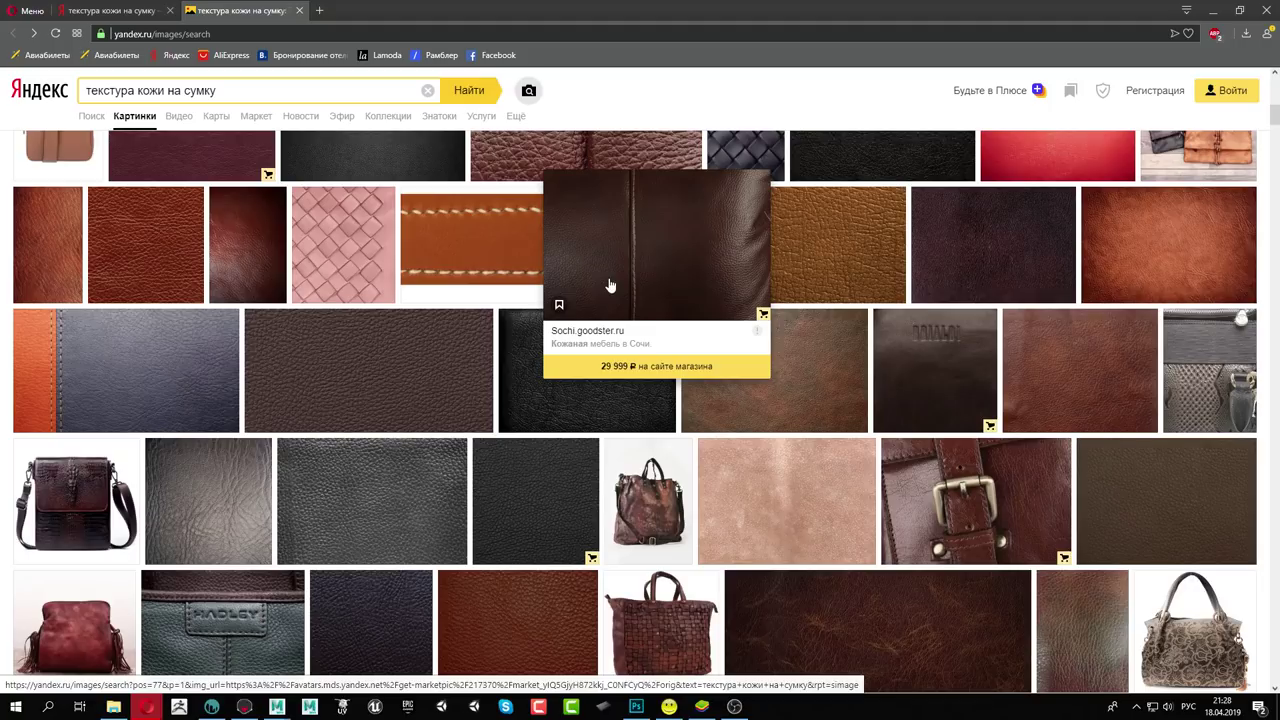
mouse_move(429, 240)
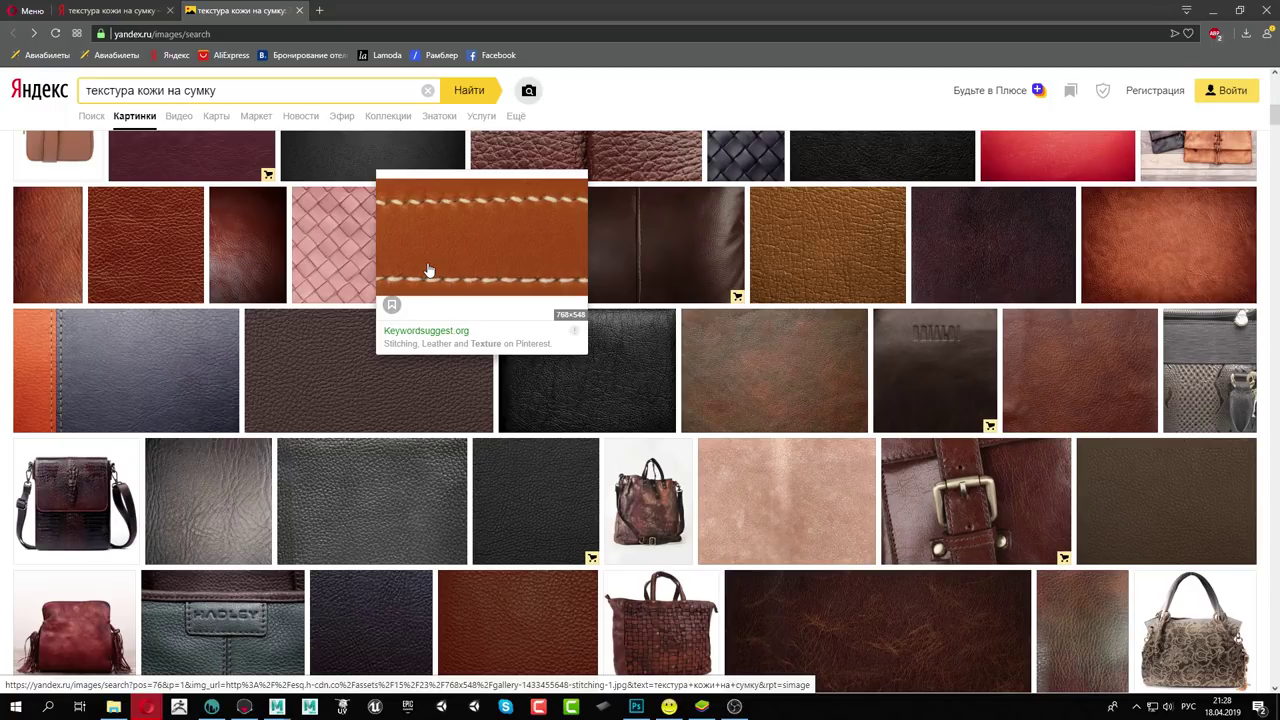
scroll(949, 358, "down", 1)
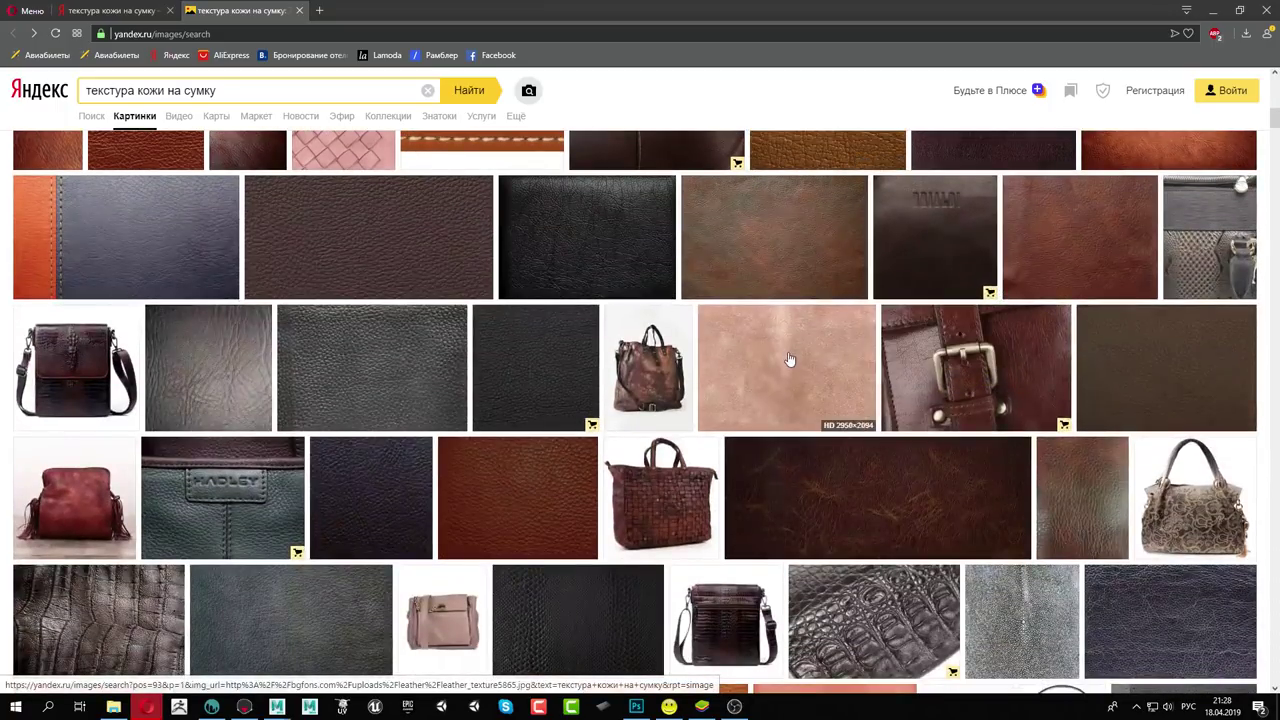
left_click(788, 362)
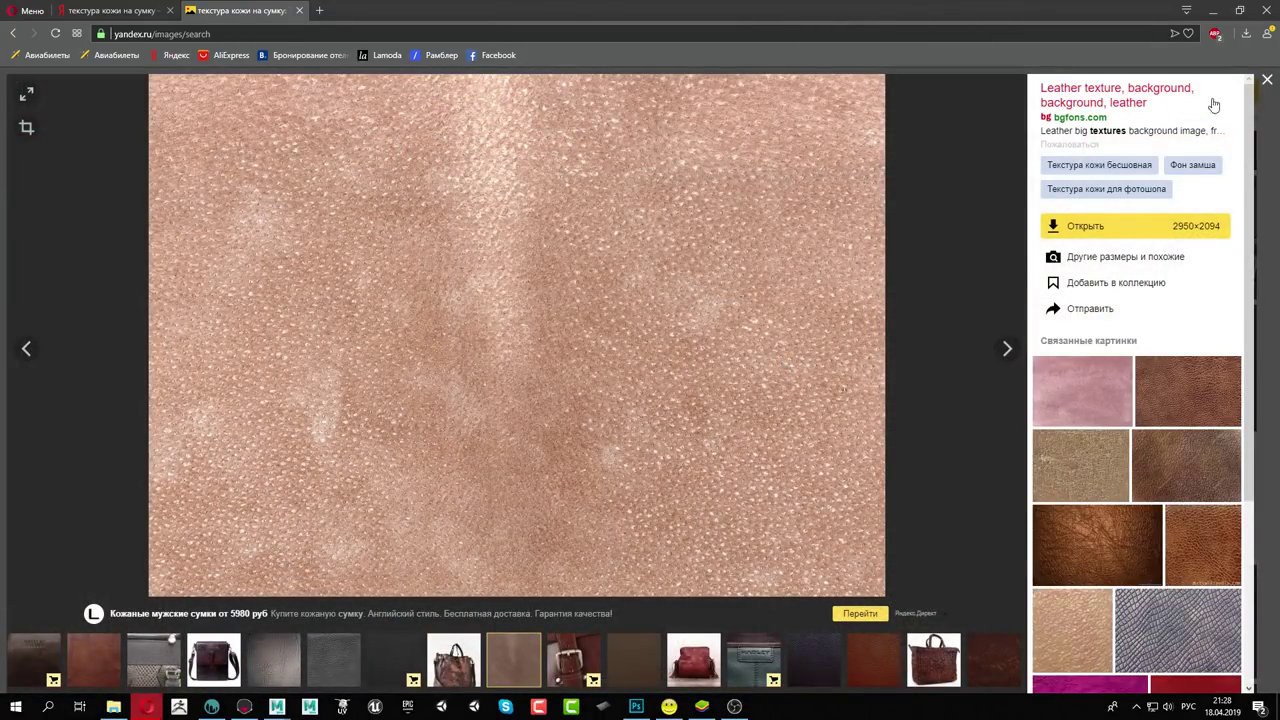
left_click(1267, 79)
Preview the orange leather, rosy suede-like leather and hand skin textures
scroll(700, 370, "down", 2)
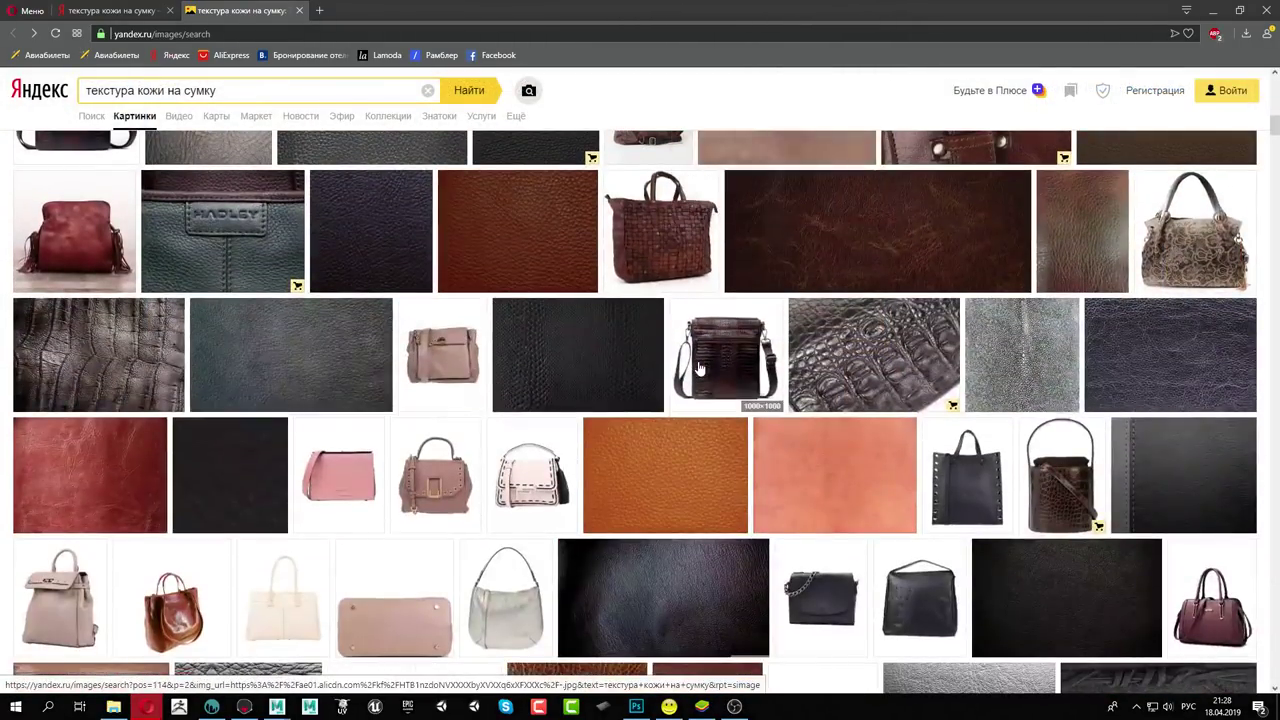
scroll(700, 370, "down", 1)
scroll(827, 197, "down", 2)
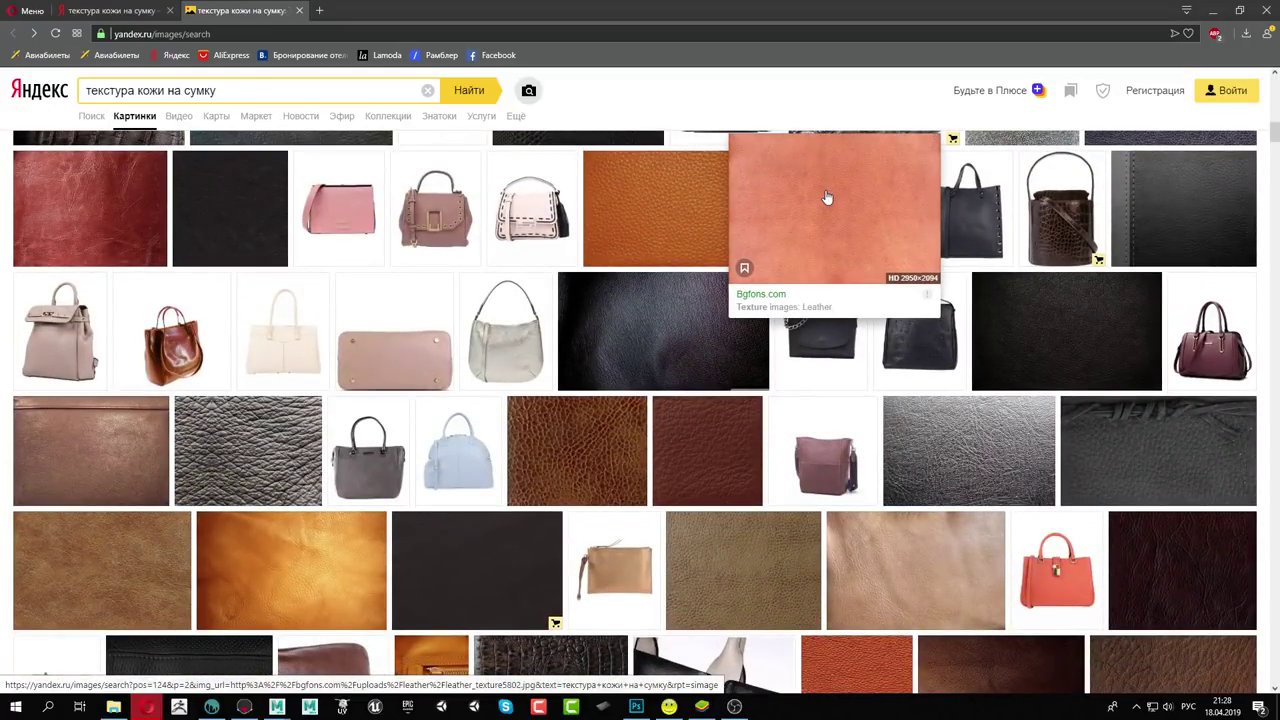
left_click(827, 197)
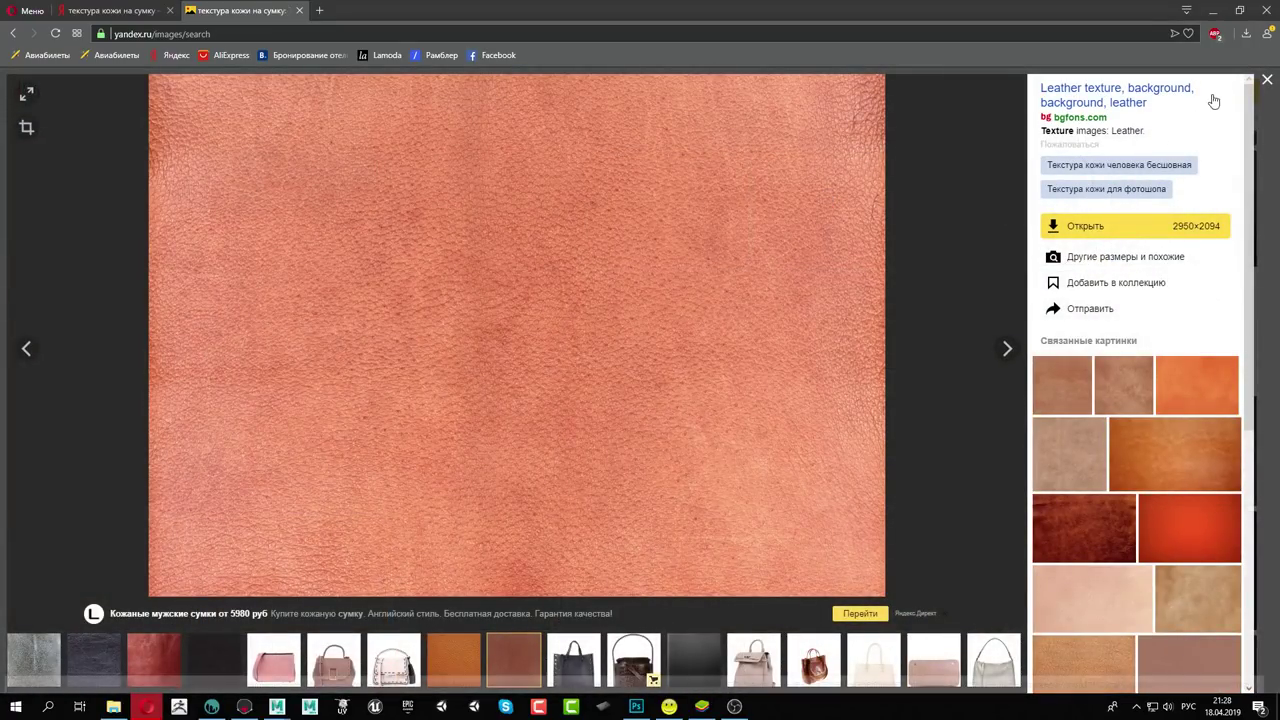
left_click(1267, 79)
scroll(661, 405, "down", 2)
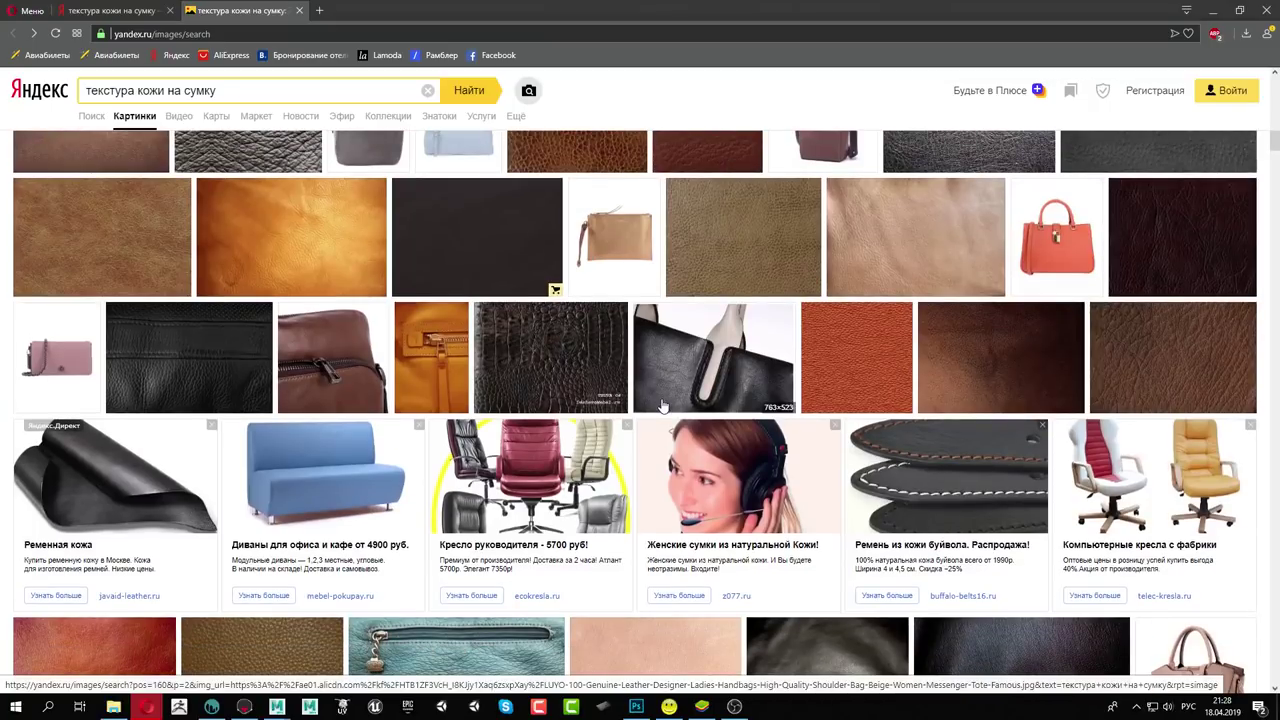
scroll(661, 405, "up", 1)
scroll(661, 405, "down", 3)
scroll(661, 405, "down", 3)
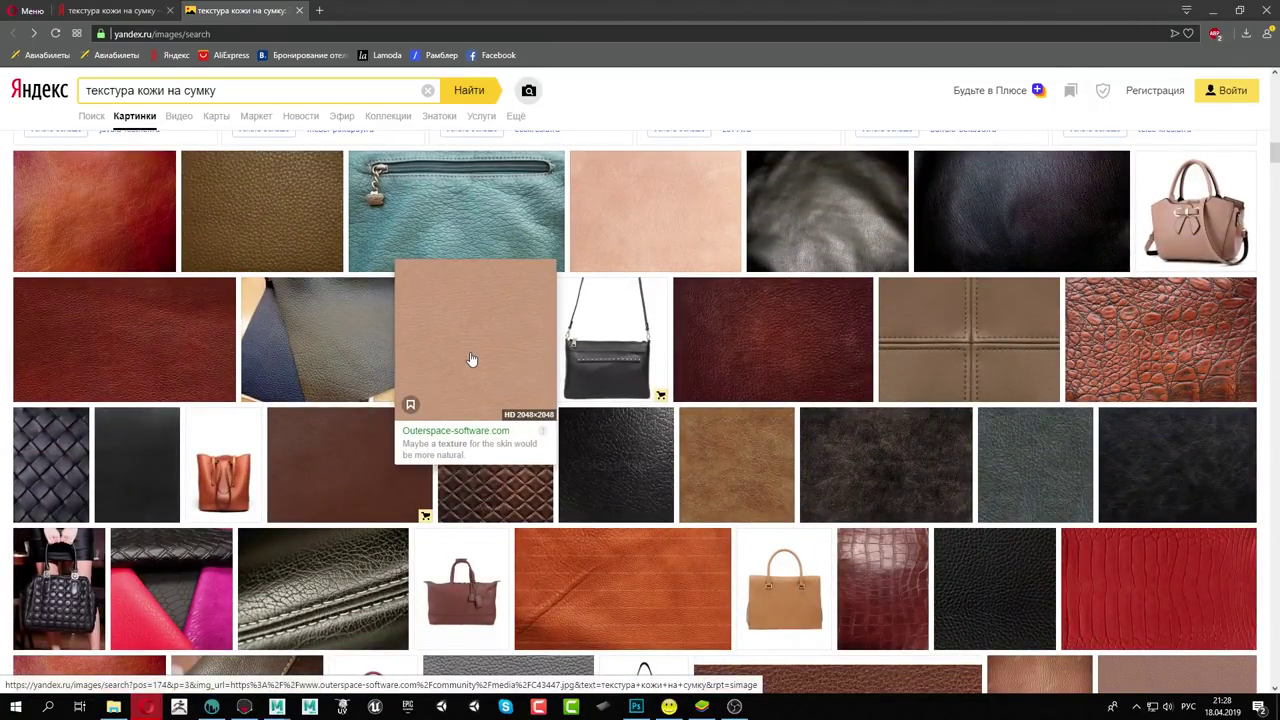
scroll(472, 359, "up", 2)
scroll(472, 359, "up", 4)
scroll(472, 359, "up", 4)
scroll(472, 359, "up", 4)
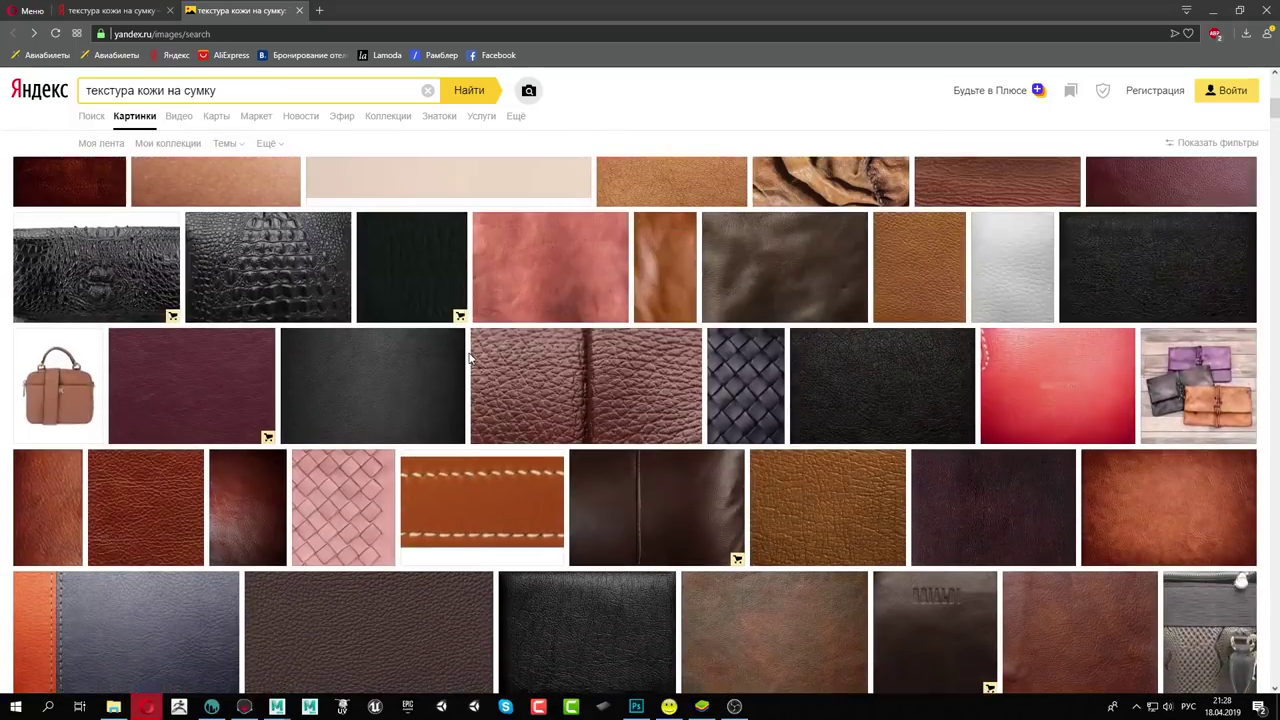
scroll(510, 390, "up", 1)
scroll(546, 417, "up", 1)
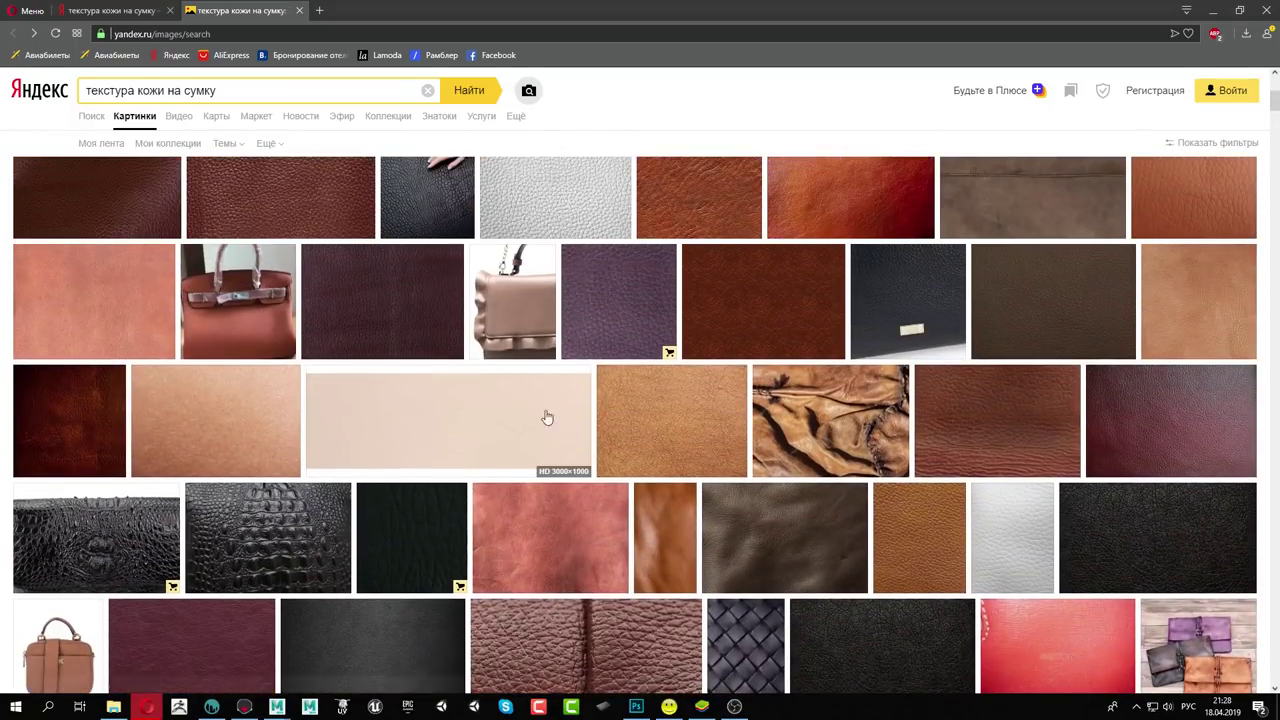
left_click(595, 537)
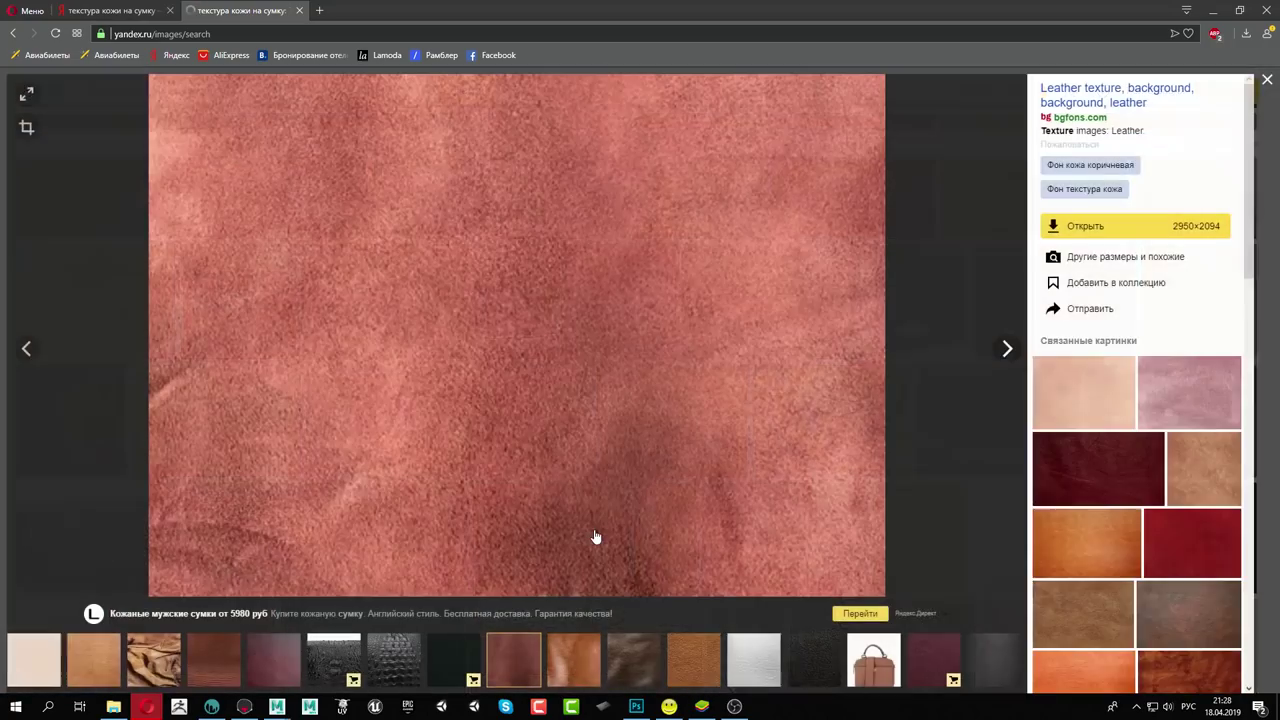
left_click(1267, 79)
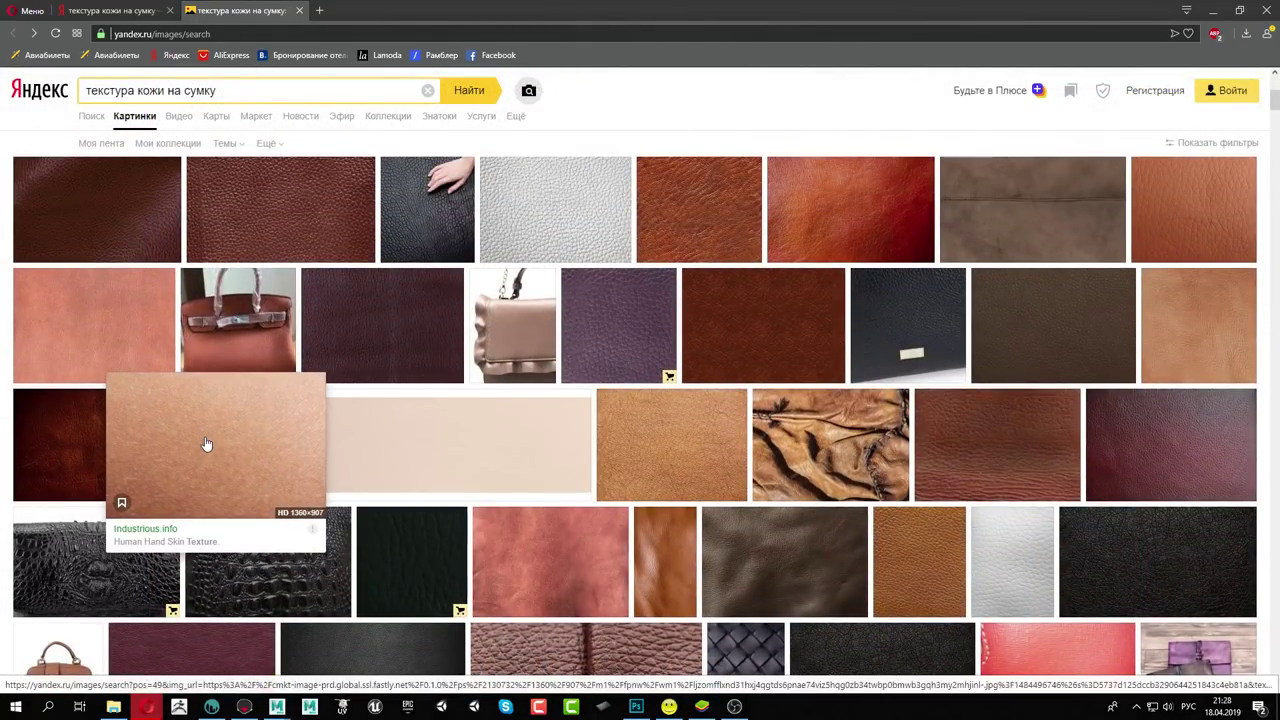
left_click(206, 444)
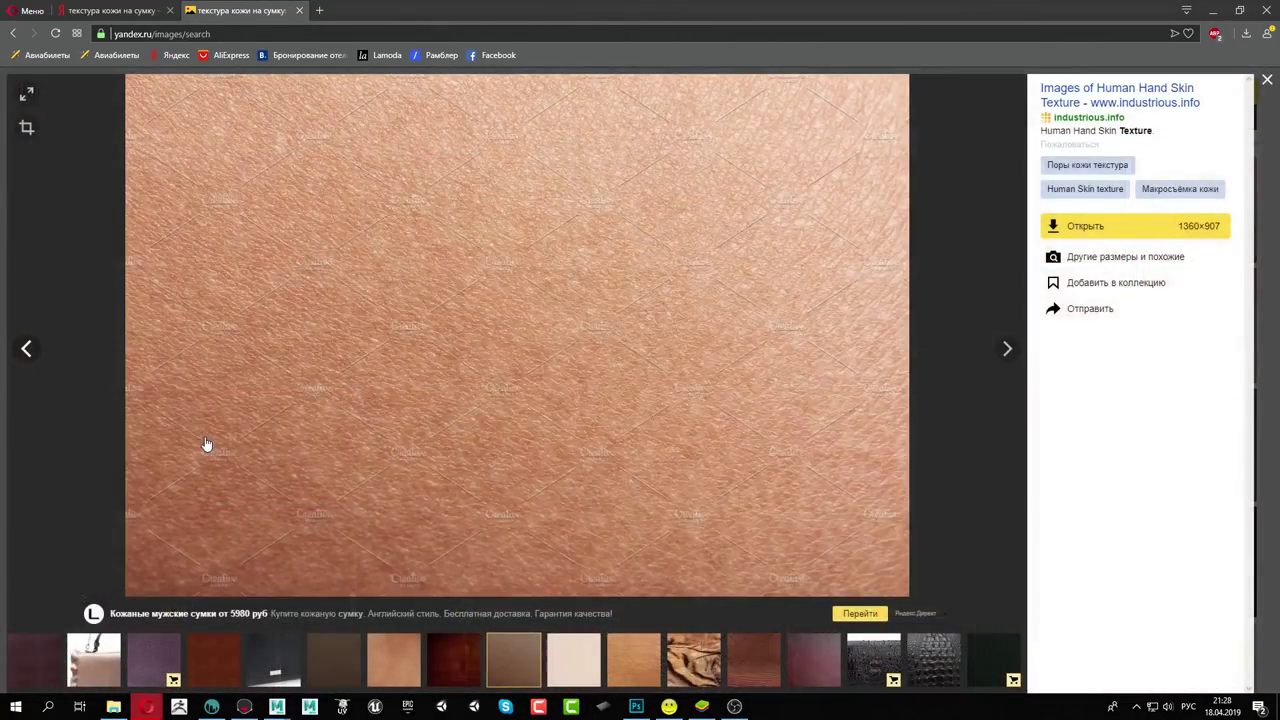
left_click(1267, 79)
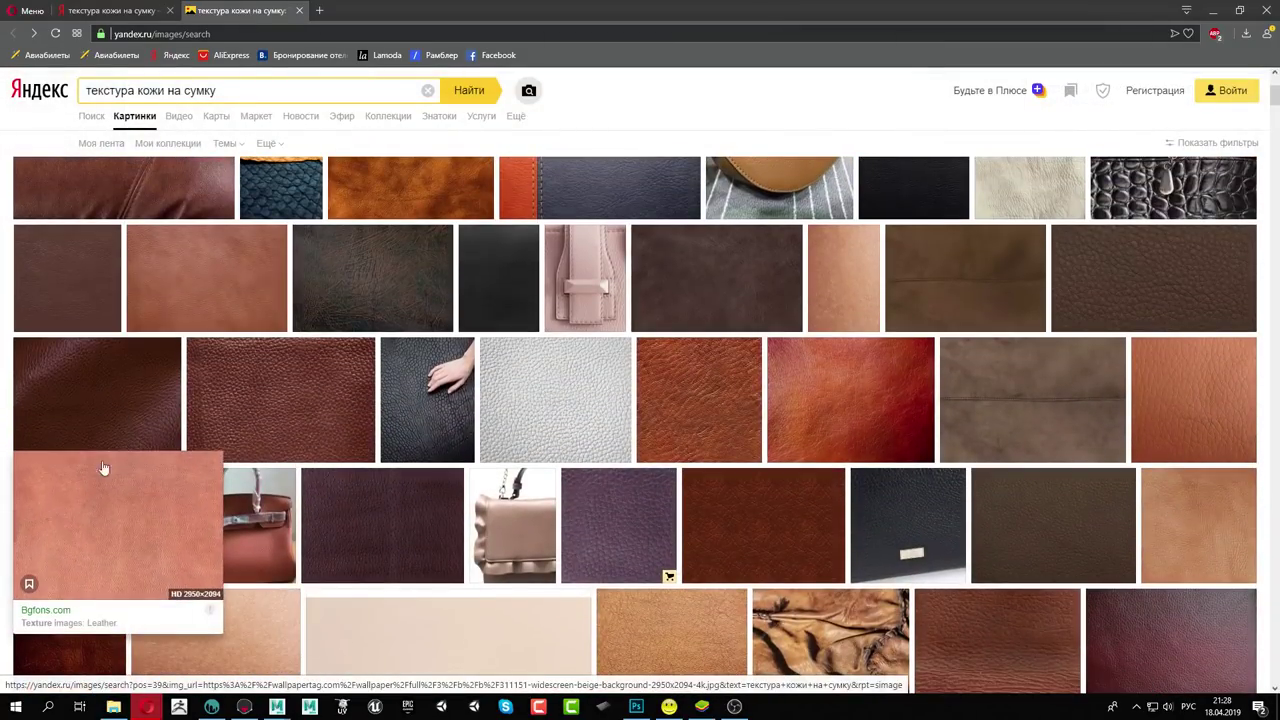
Preview the brown skin texture, then open the brown pebbled leather at 5500×3665
scroll(250, 380, "up", 1)
scroll(290, 385, "up", 2)
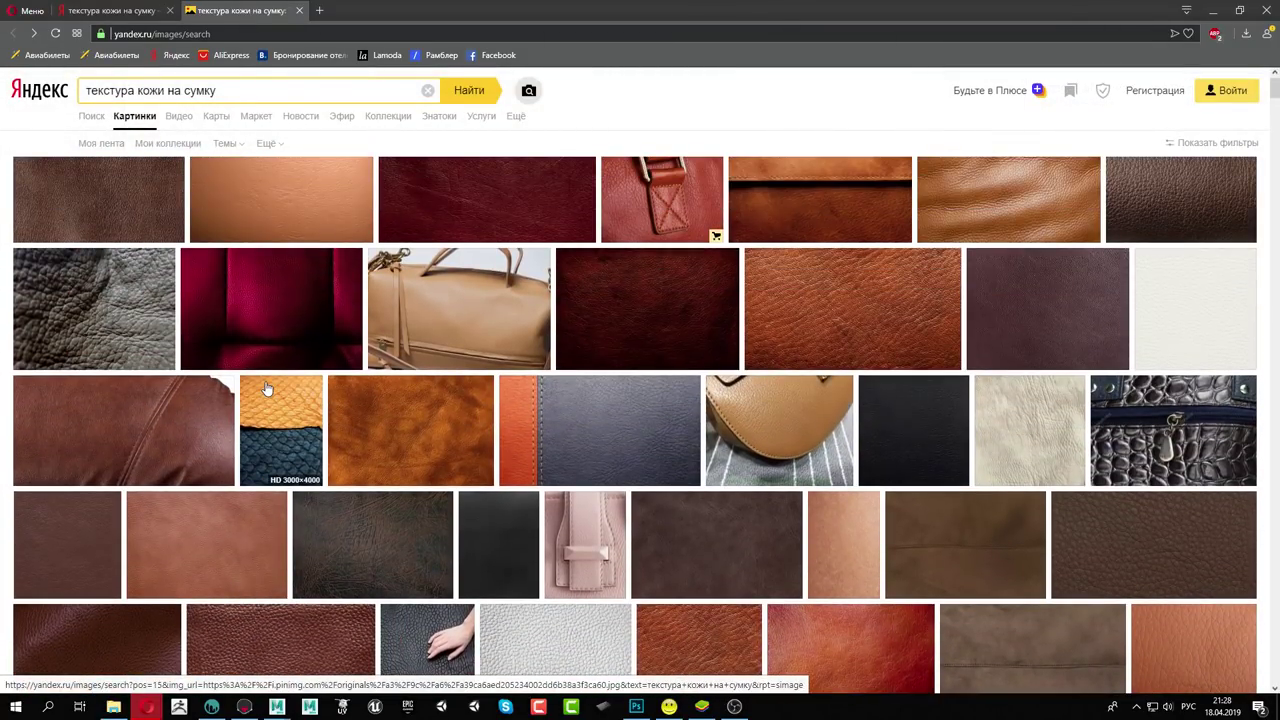
scroll(267, 388, "up", 1)
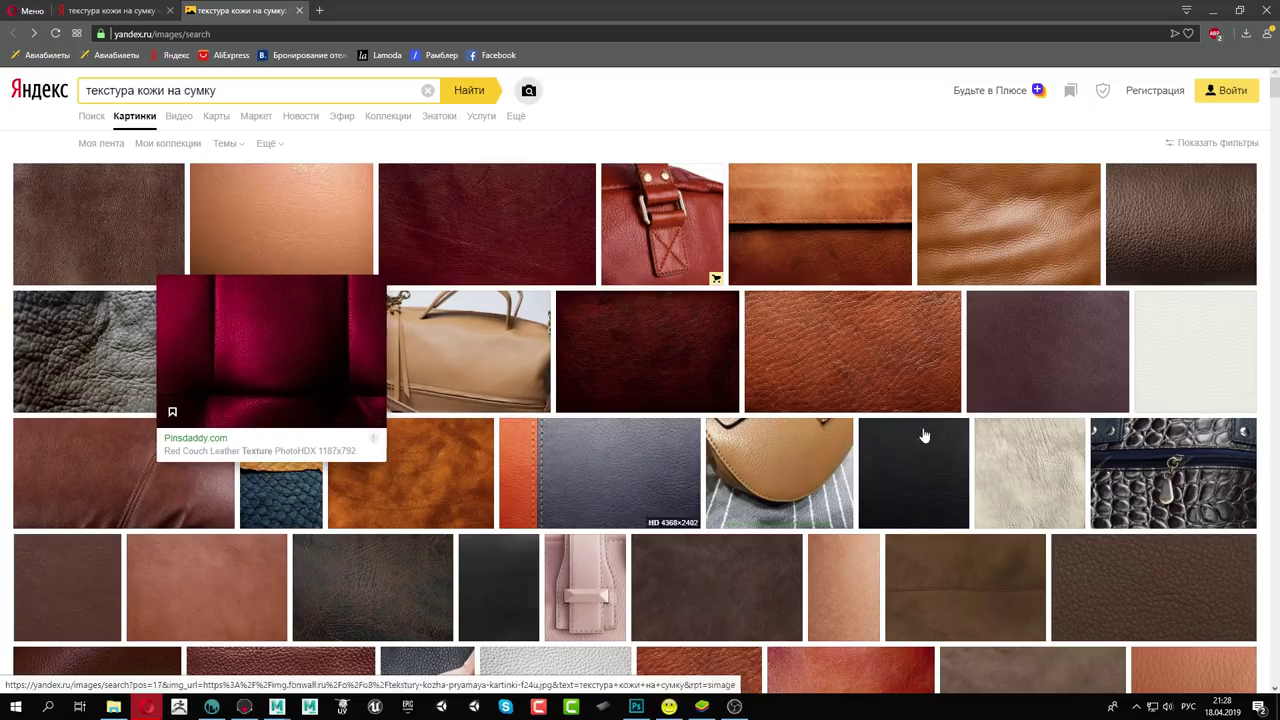
scroll(822, 390, "down", 2)
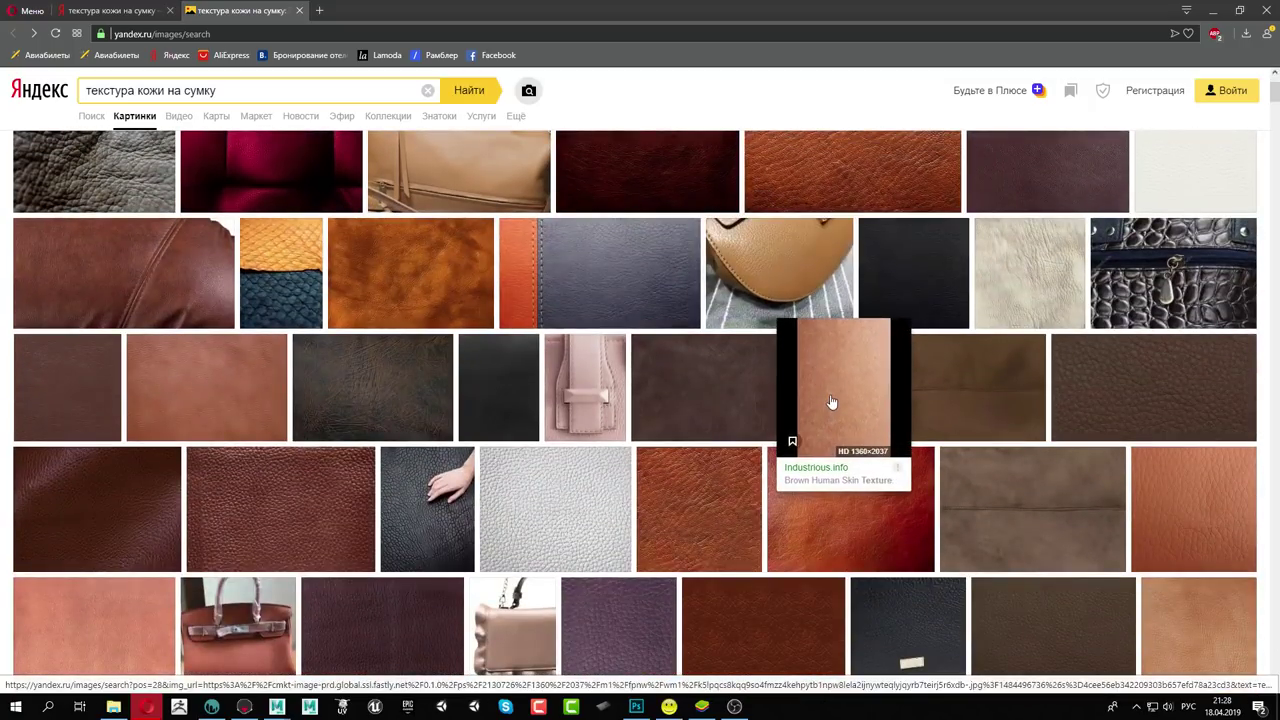
left_click(830, 402)
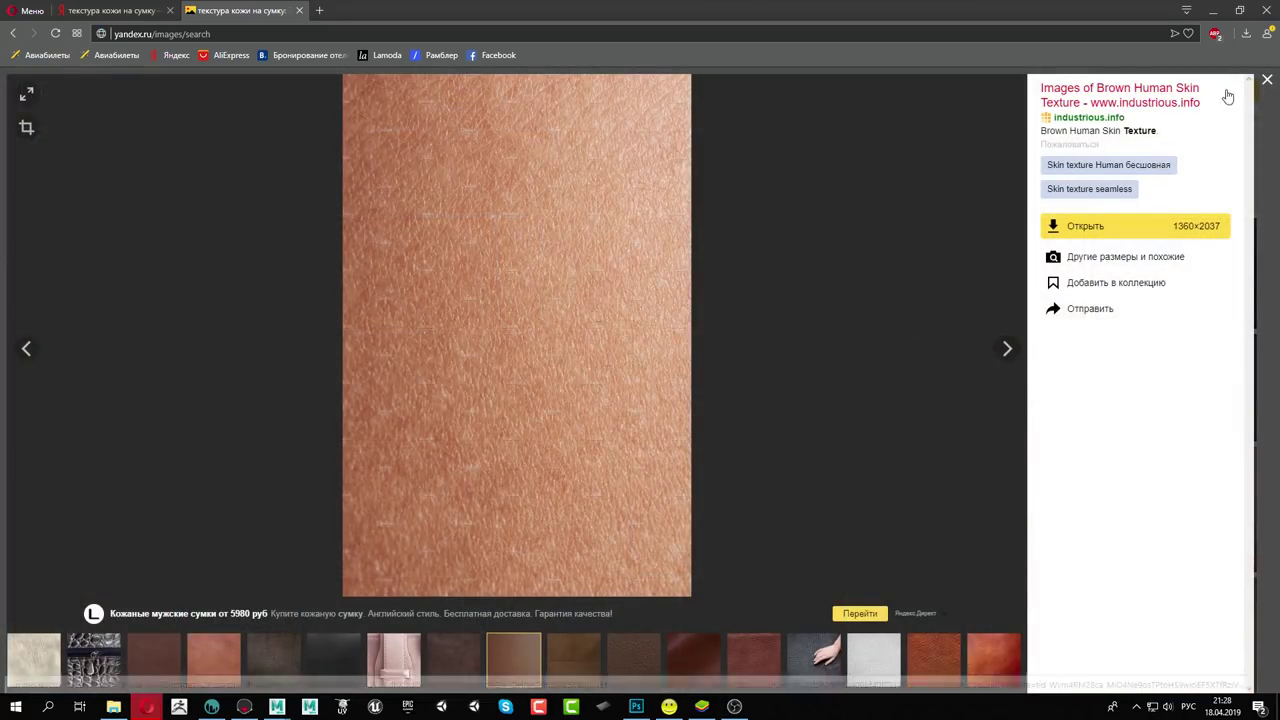
left_click(1267, 80)
scroll(157, 187, "down", 2)
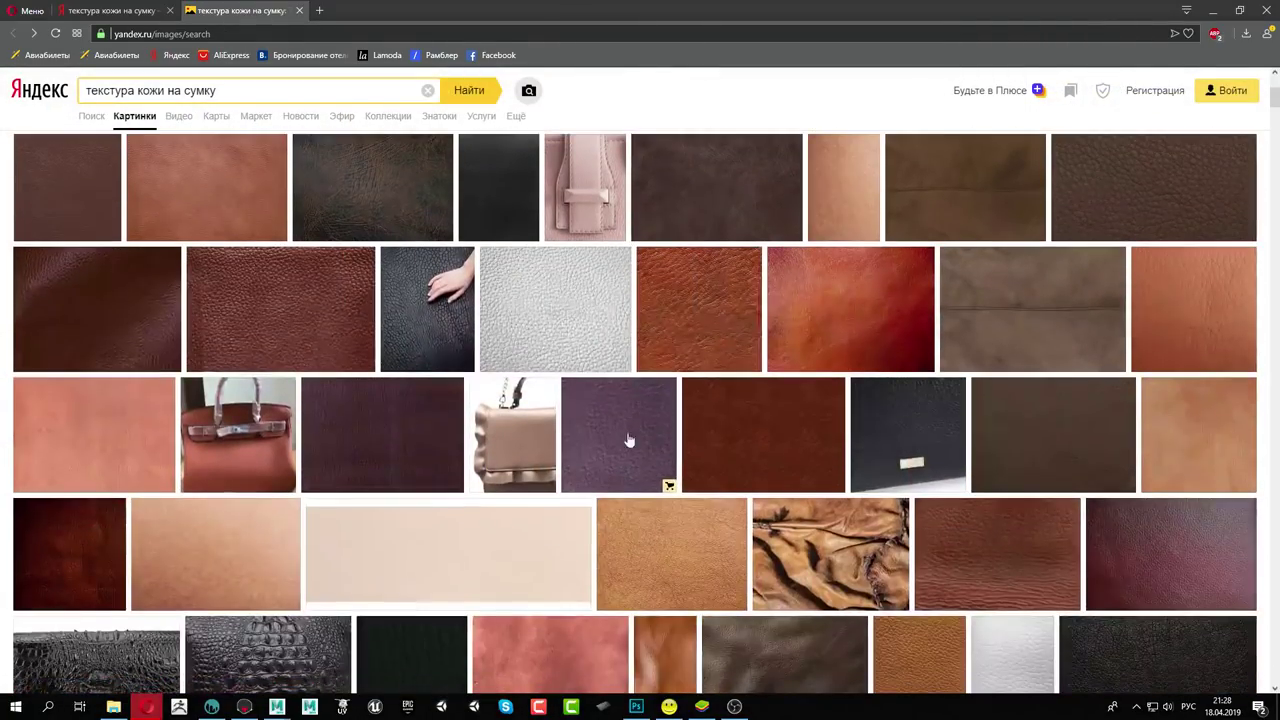
left_click(157, 187)
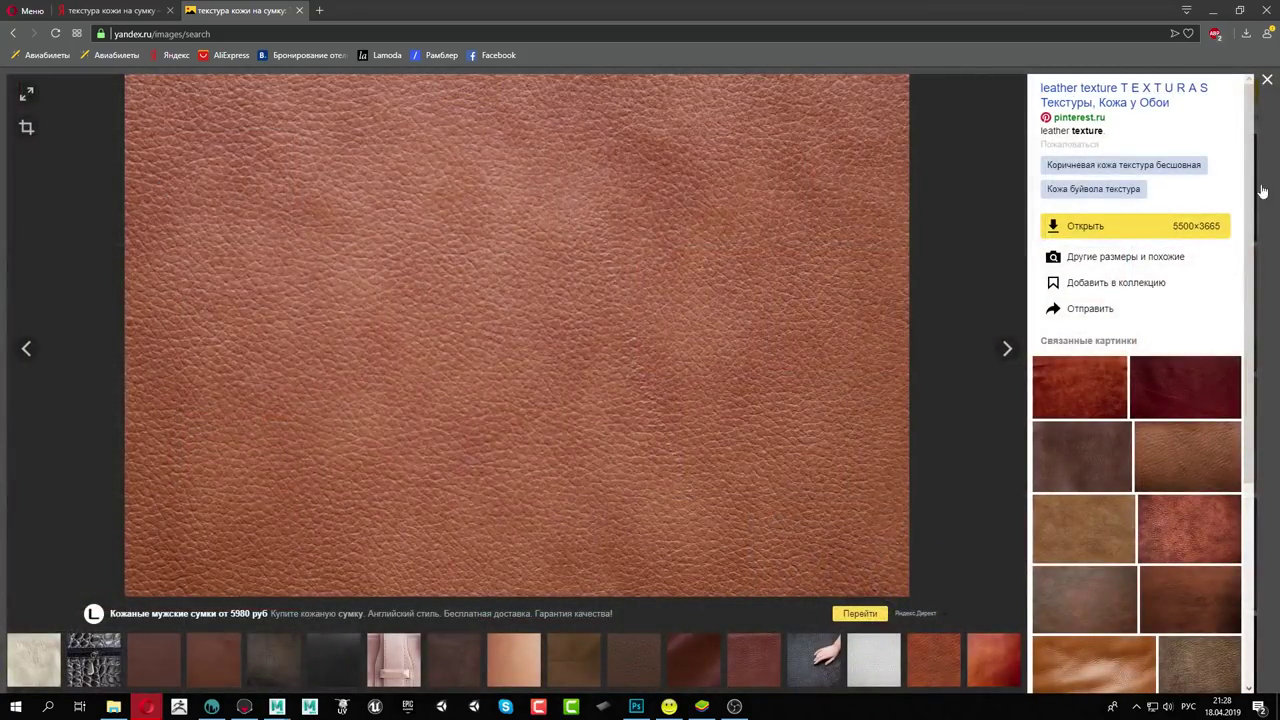
Save the image, navigating to HD текстуры > Шкурки shown as huge thumbnails
right_click(526, 308)
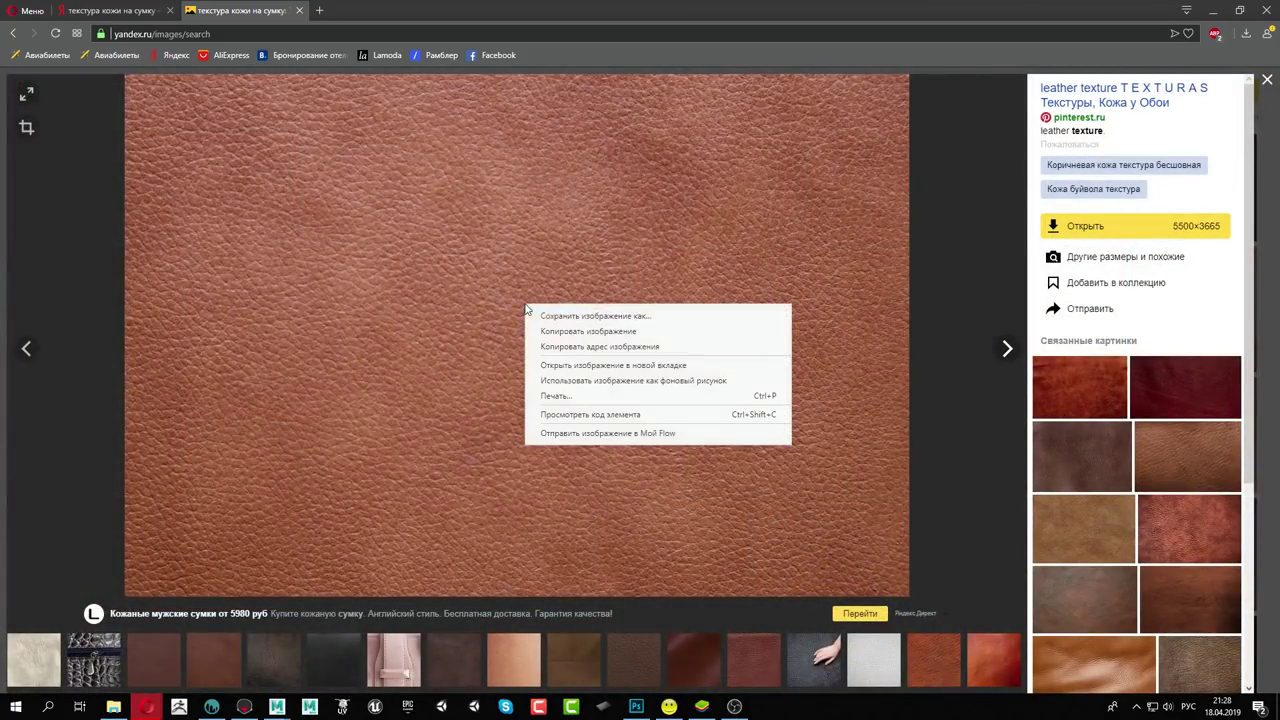
left_click(613, 316)
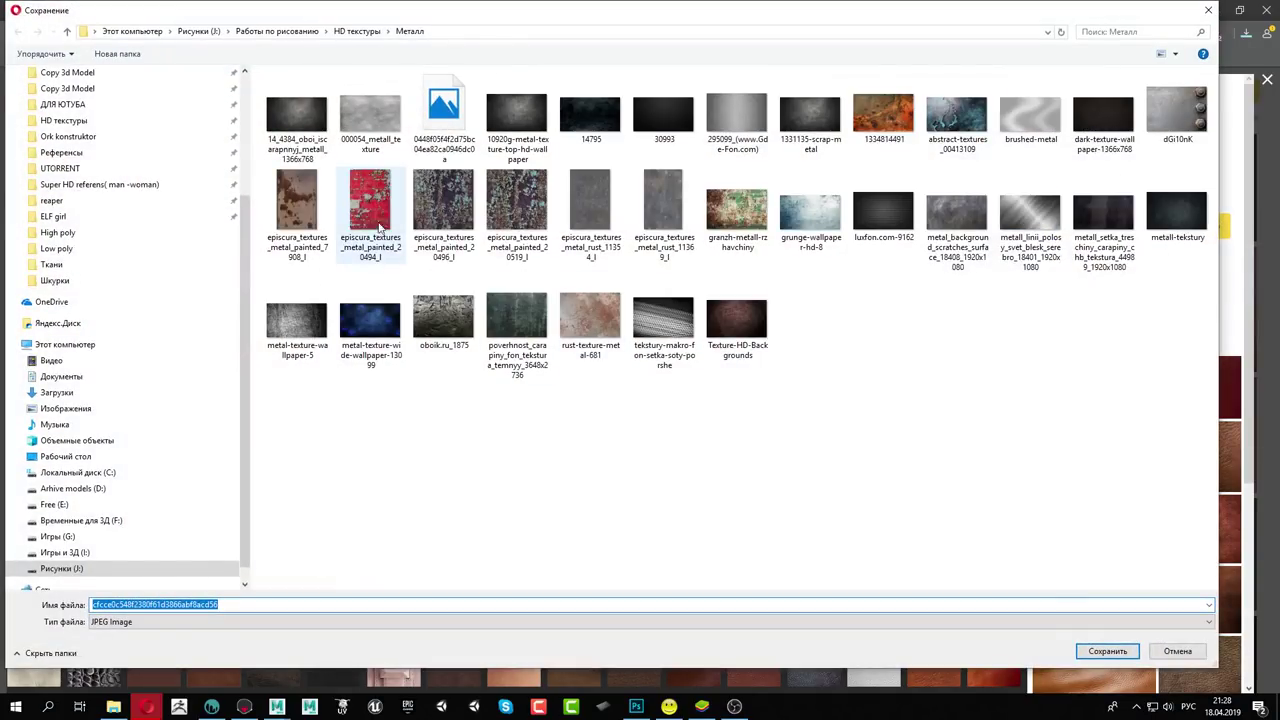
left_click(357, 31)
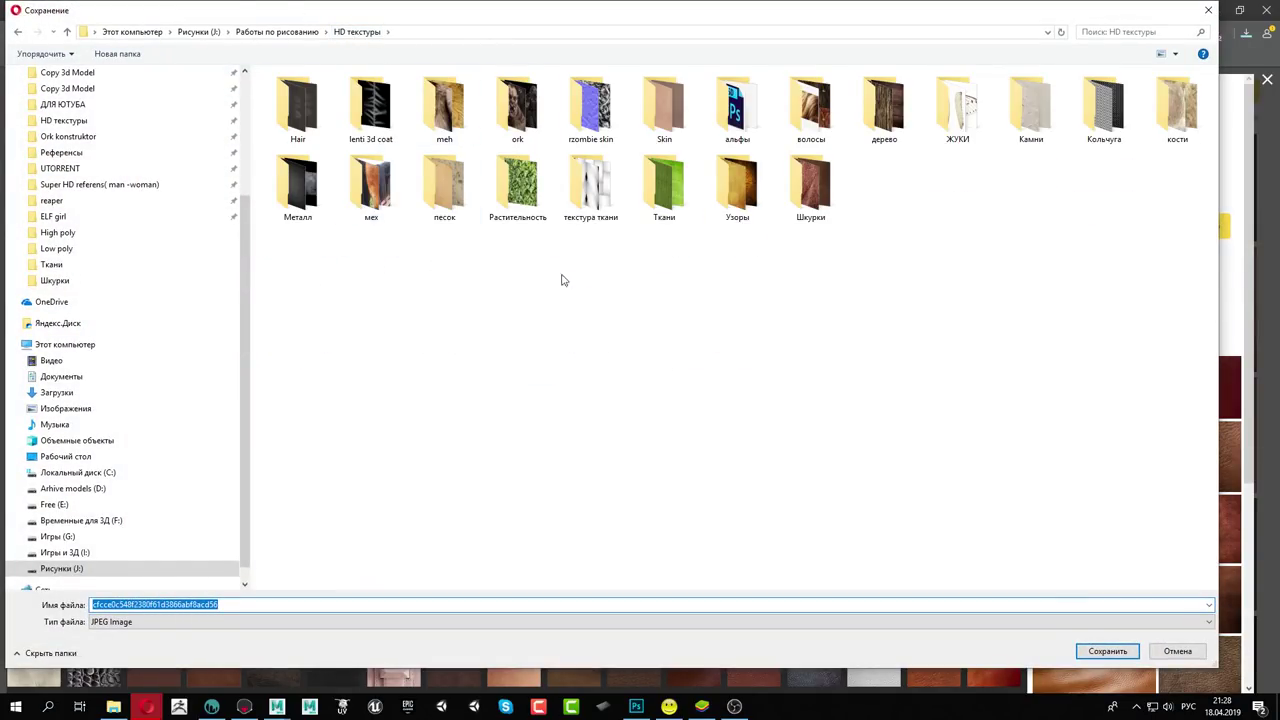
double_click(806, 178)
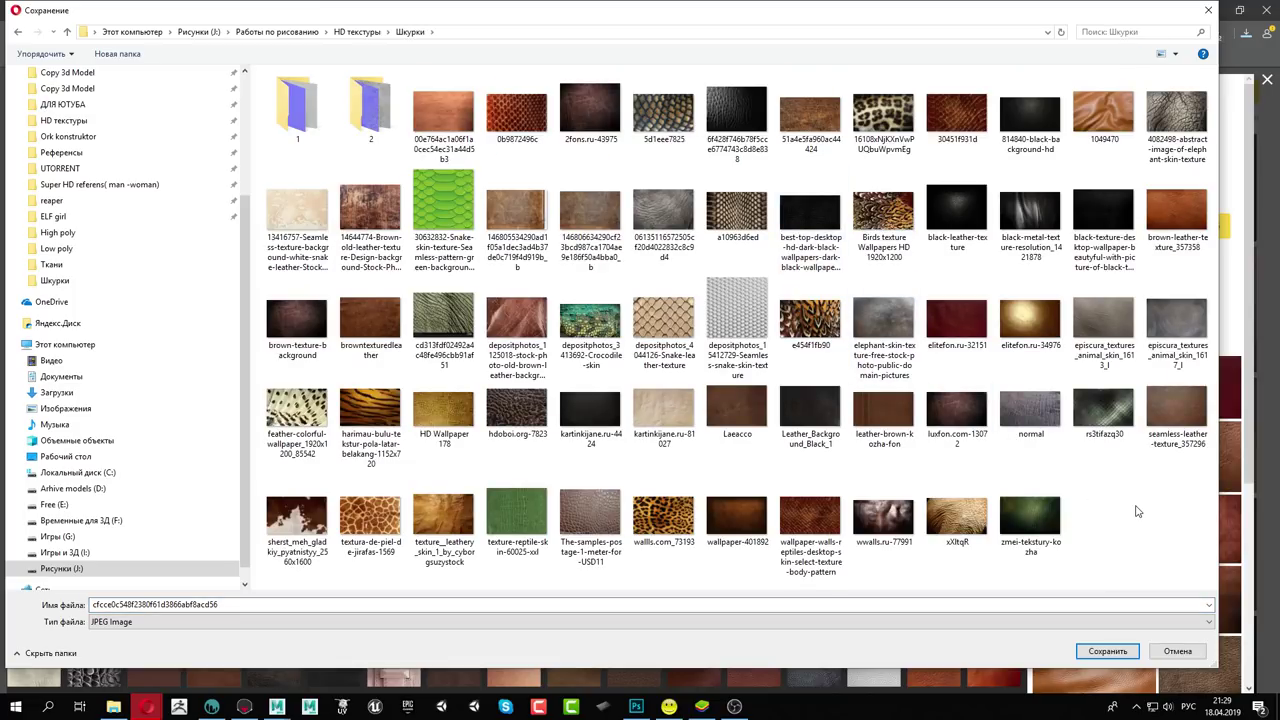
right_click(1136, 511)
mouse_move(1105, 516)
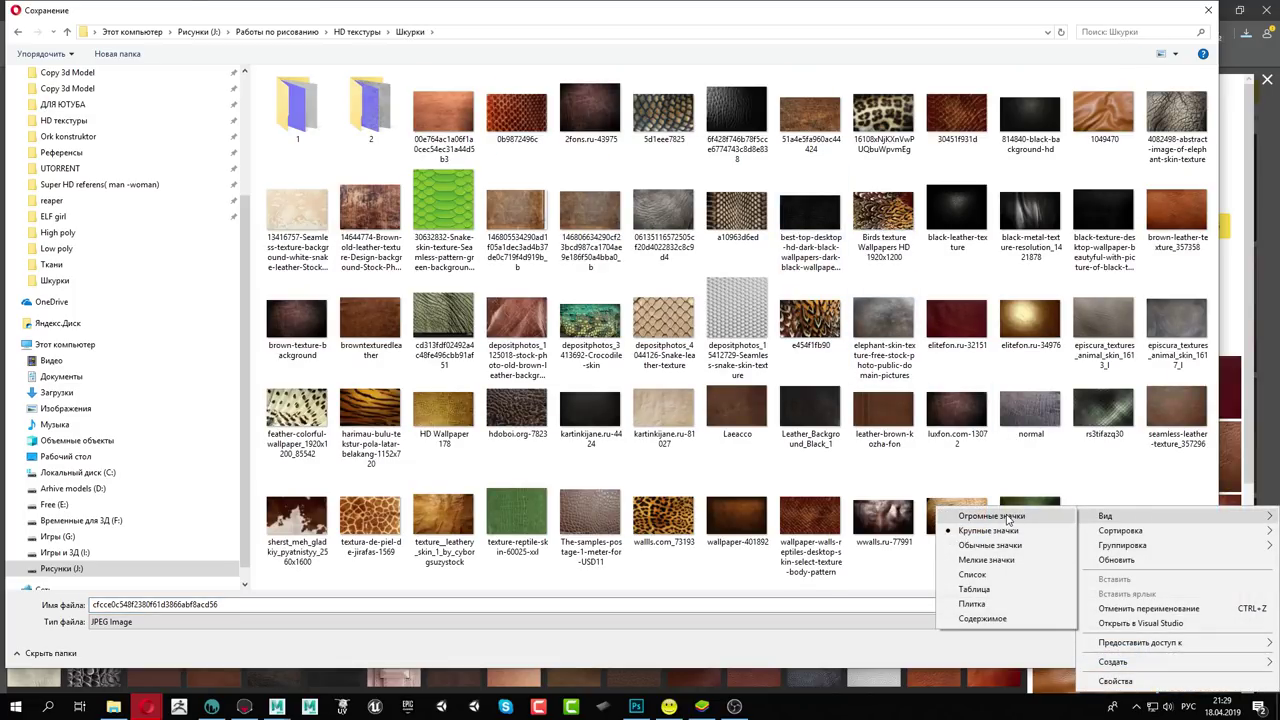
left_click(1007, 518)
Save the leather JPEG into Шкурки and confirm the file in Explorer
scroll(960, 435, "down", 5)
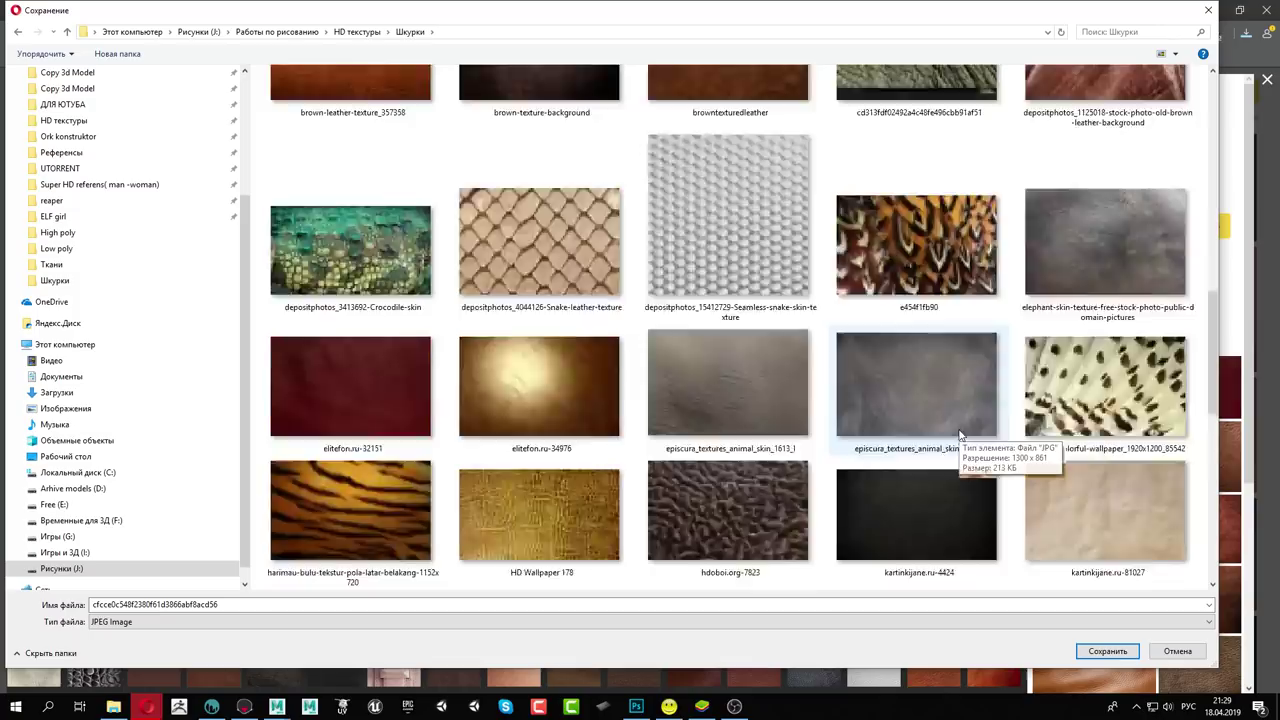
scroll(960, 435, "down", 3)
scroll(960, 435, "down", 3)
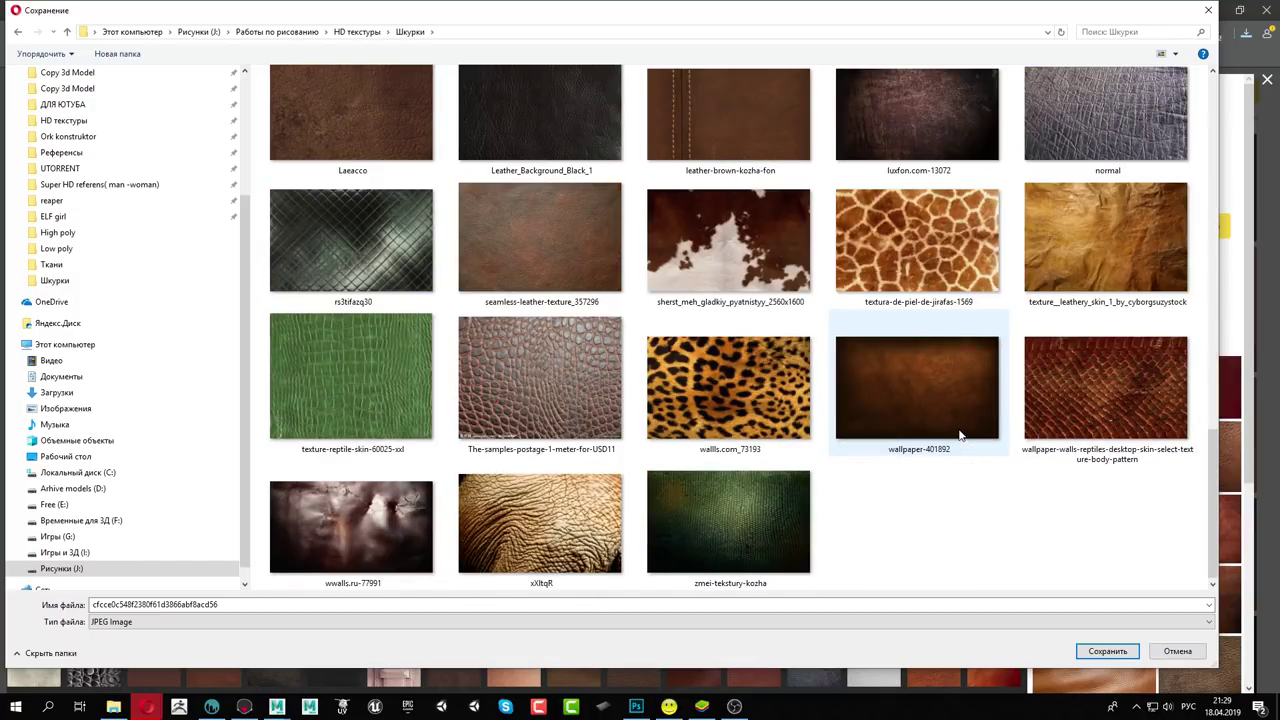
right_click(898, 540)
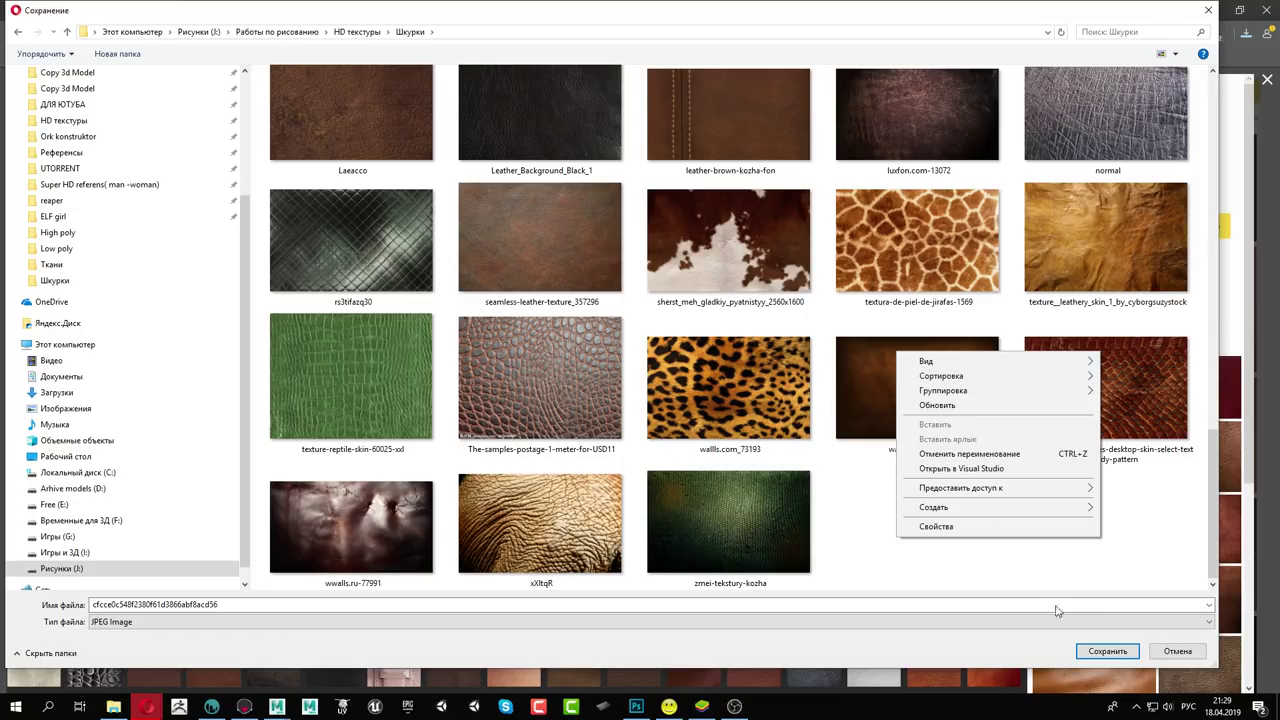
left_click(1107, 651)
left_click(1107, 651)
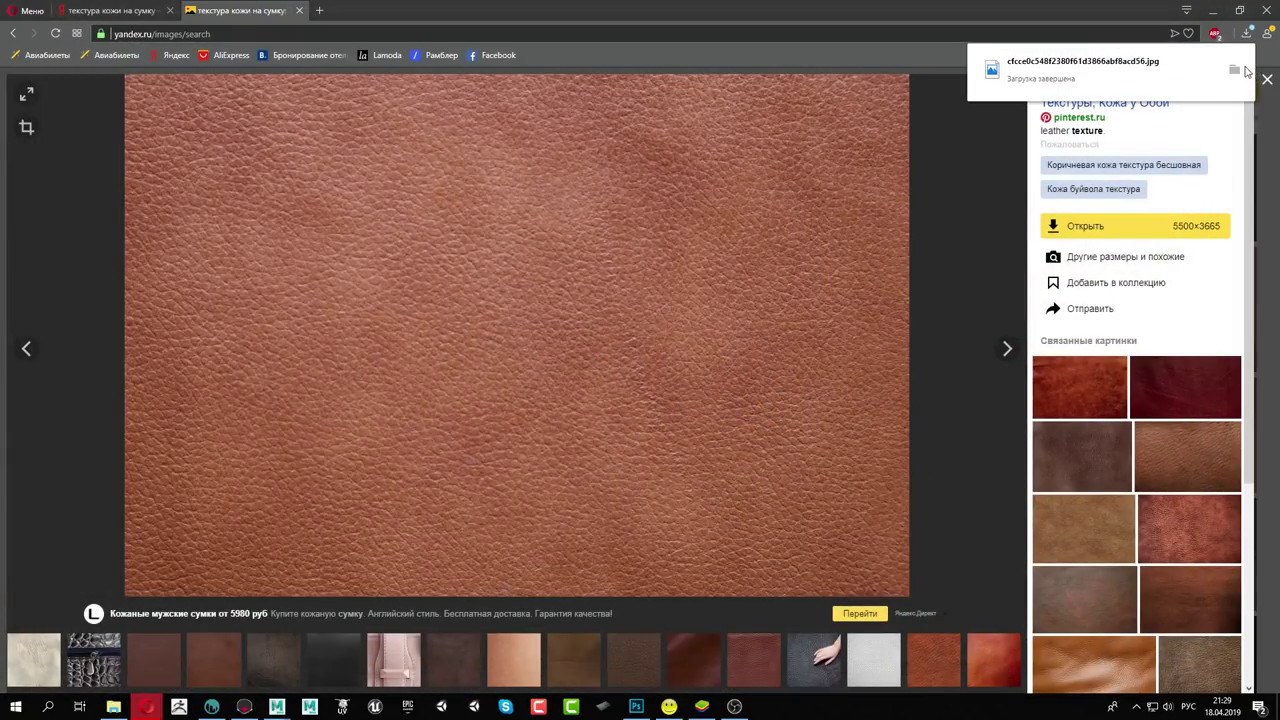
left_click(1236, 70)
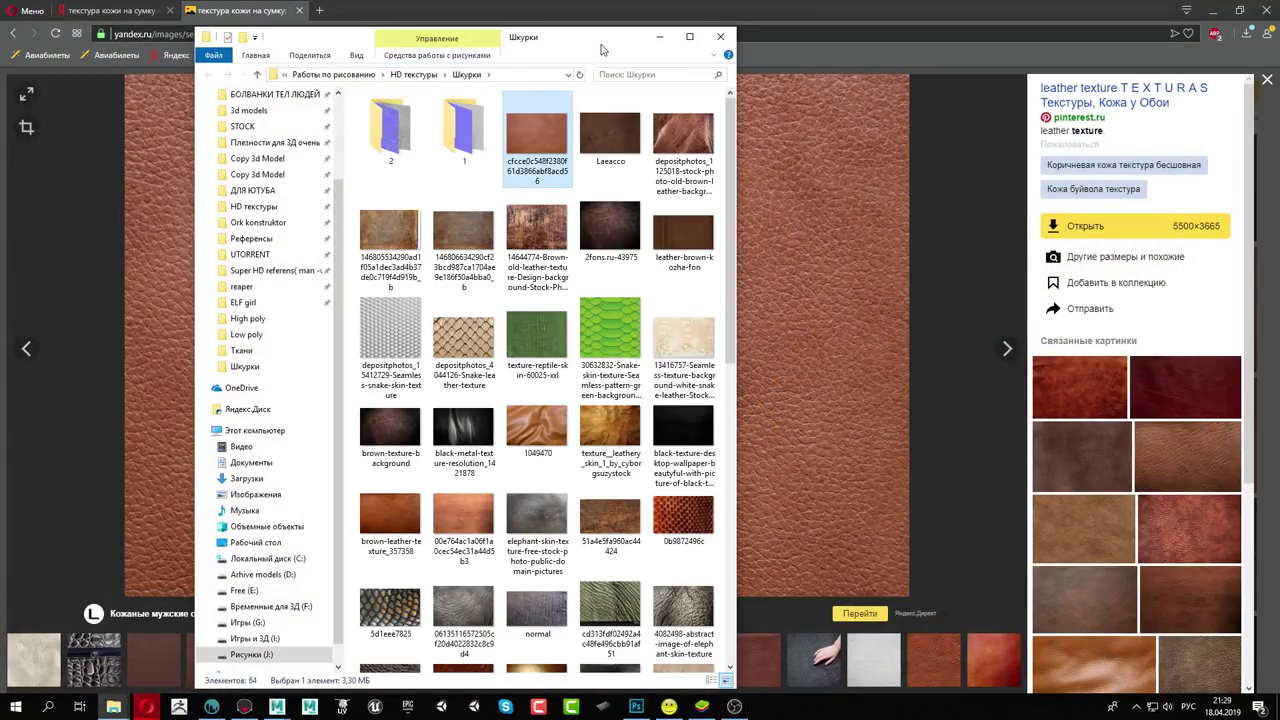
left_click(659, 37)
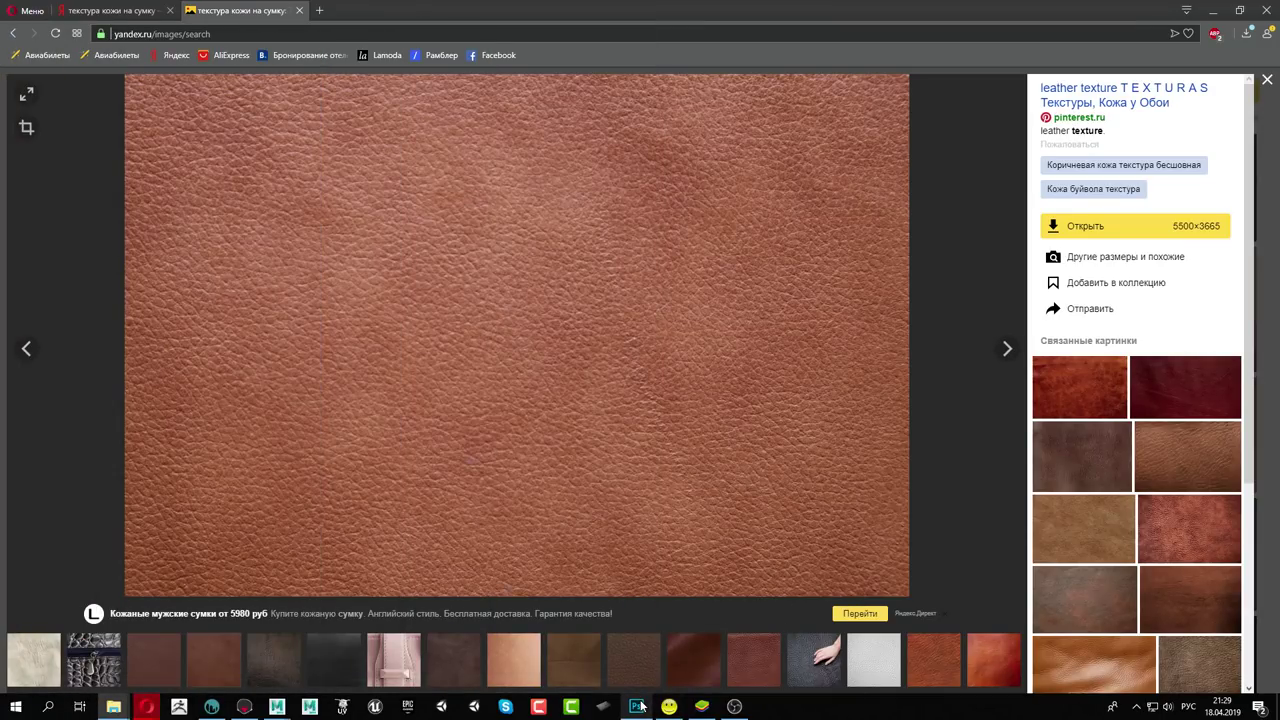
Open the downloaded leather JPEG in Photoshop
left_click(641, 706)
left_click(118, 48)
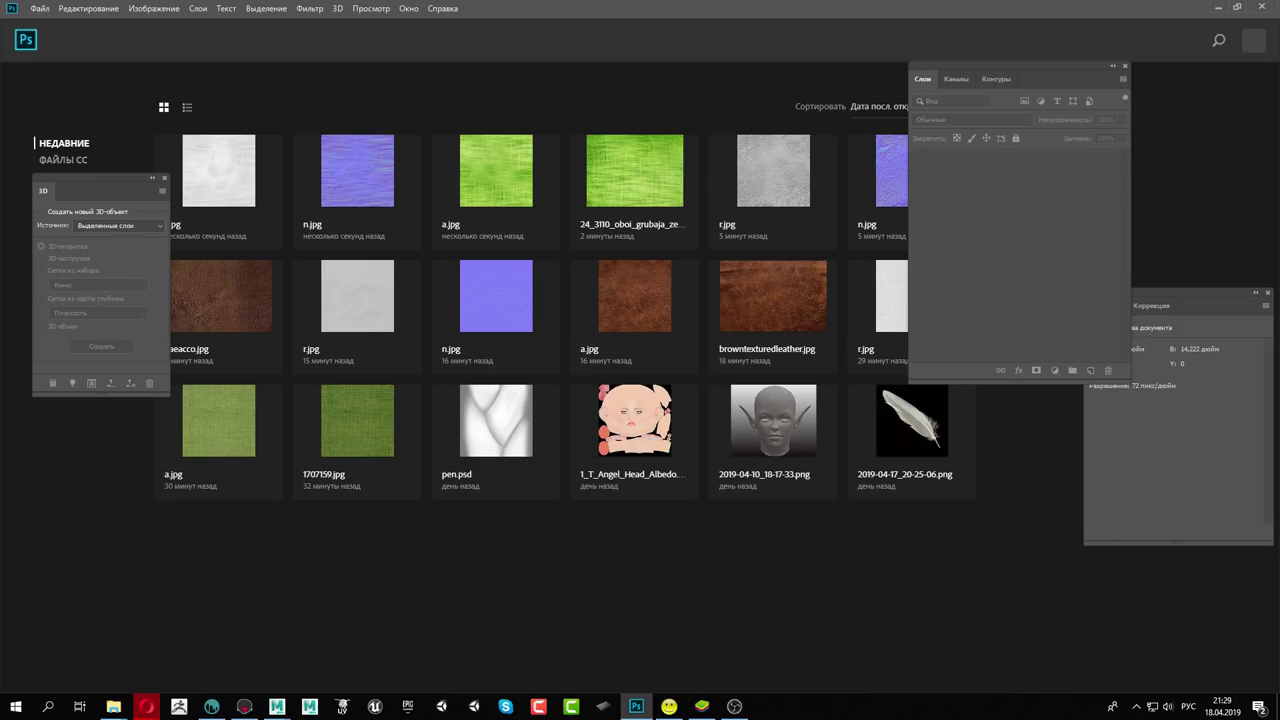
left_click_drag(771, 611, 725, 564)
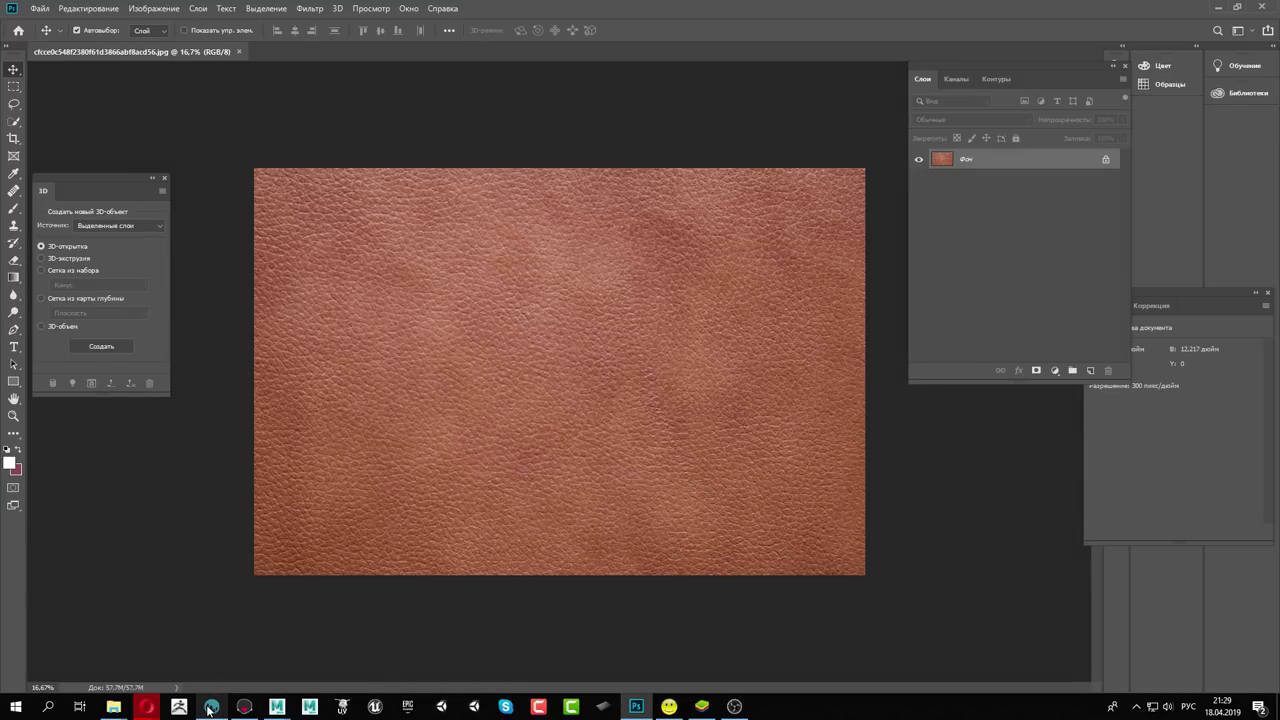
left_click(211, 706)
left_click(211, 706)
left_click(236, 708)
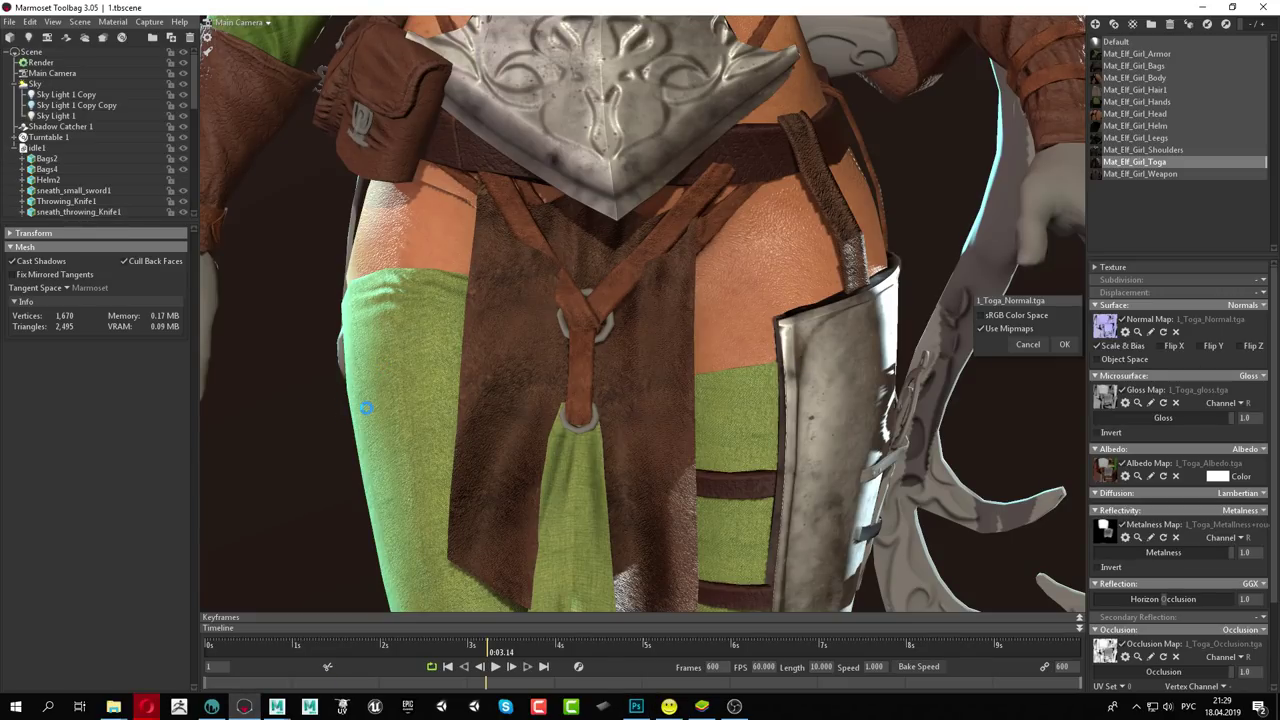
left_click(640, 707)
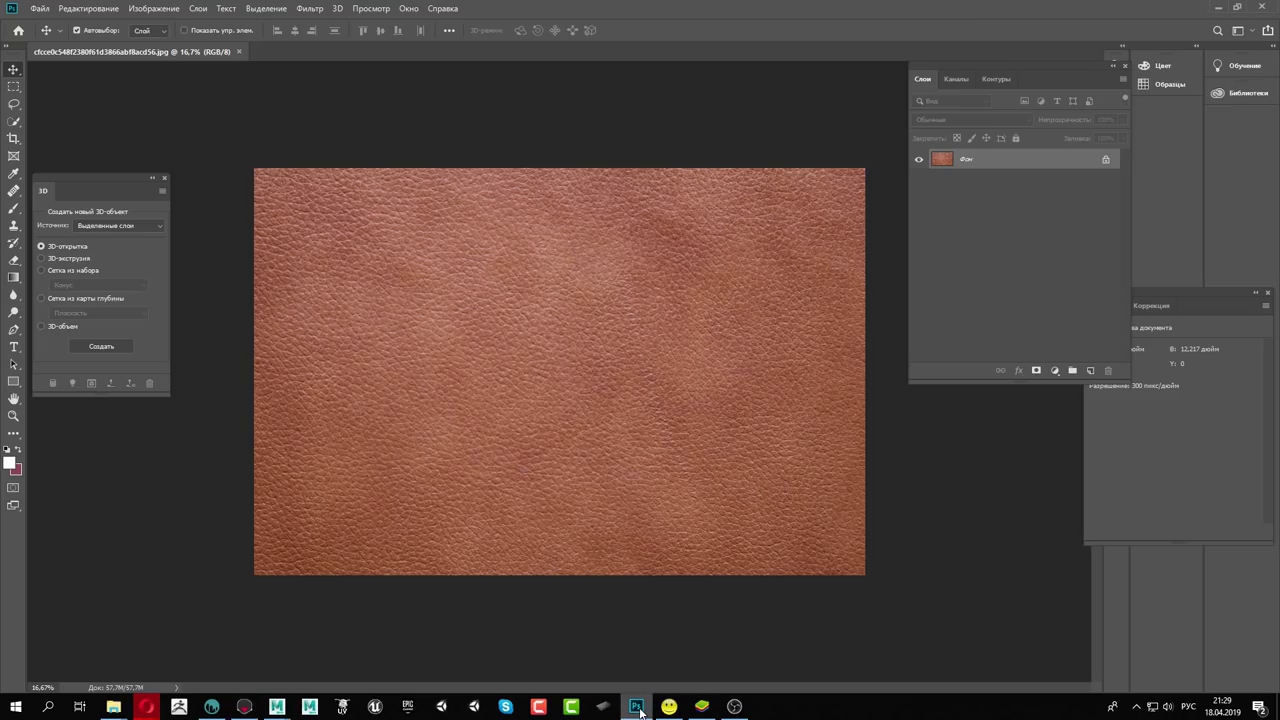
In Canvas Size, set width and height units to Pixels and height to 3000
left_click(162, 11)
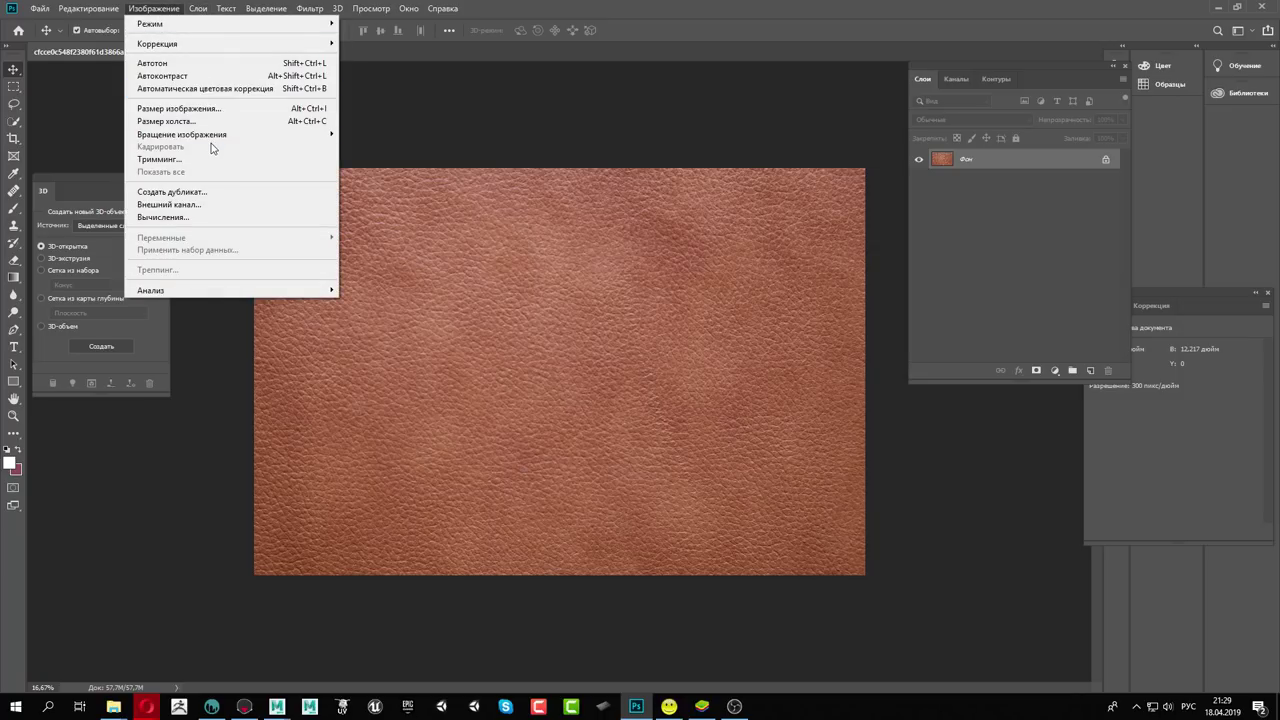
left_click(203, 123)
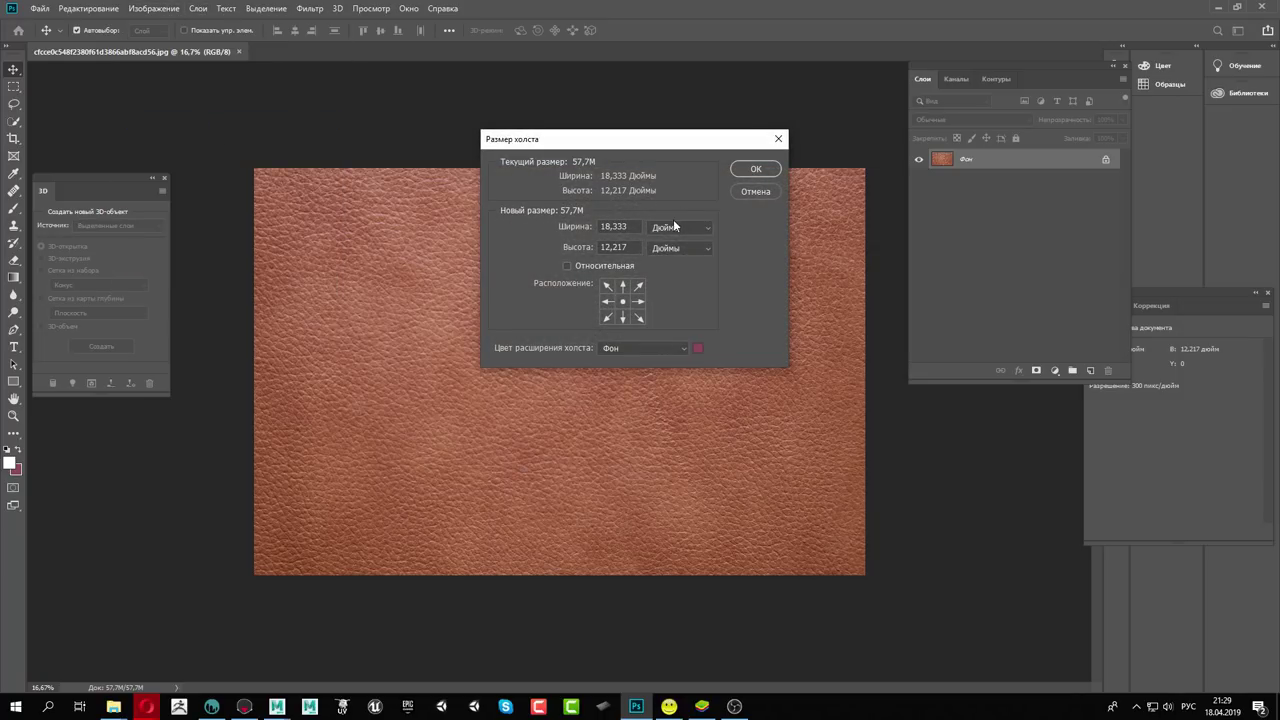
left_click(675, 226)
left_click(677, 252)
left_click(677, 248)
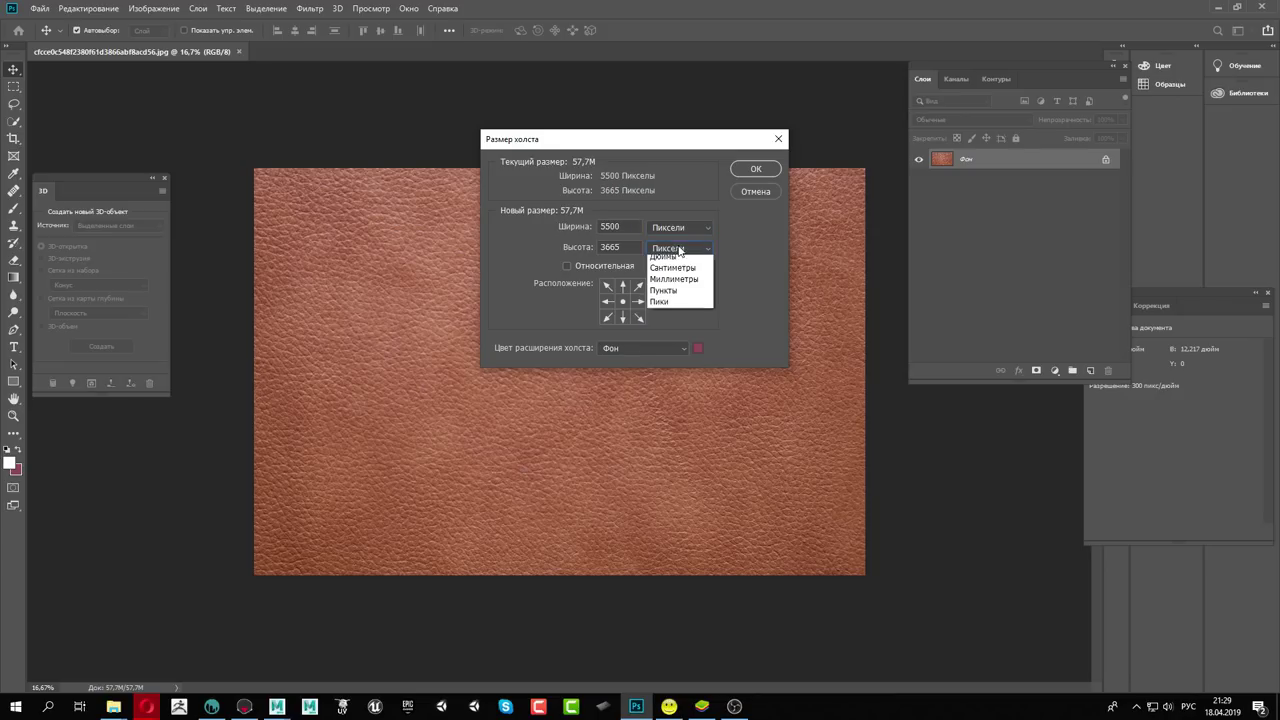
left_click(668, 268)
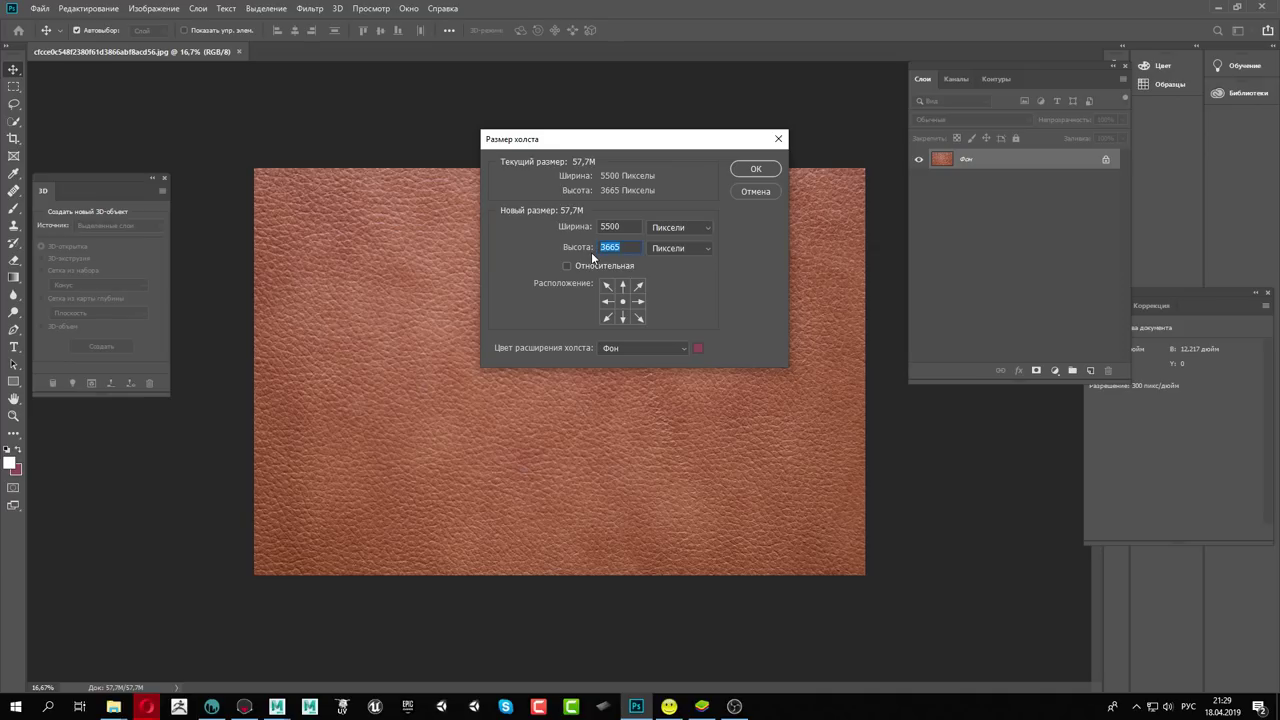
type("3000")
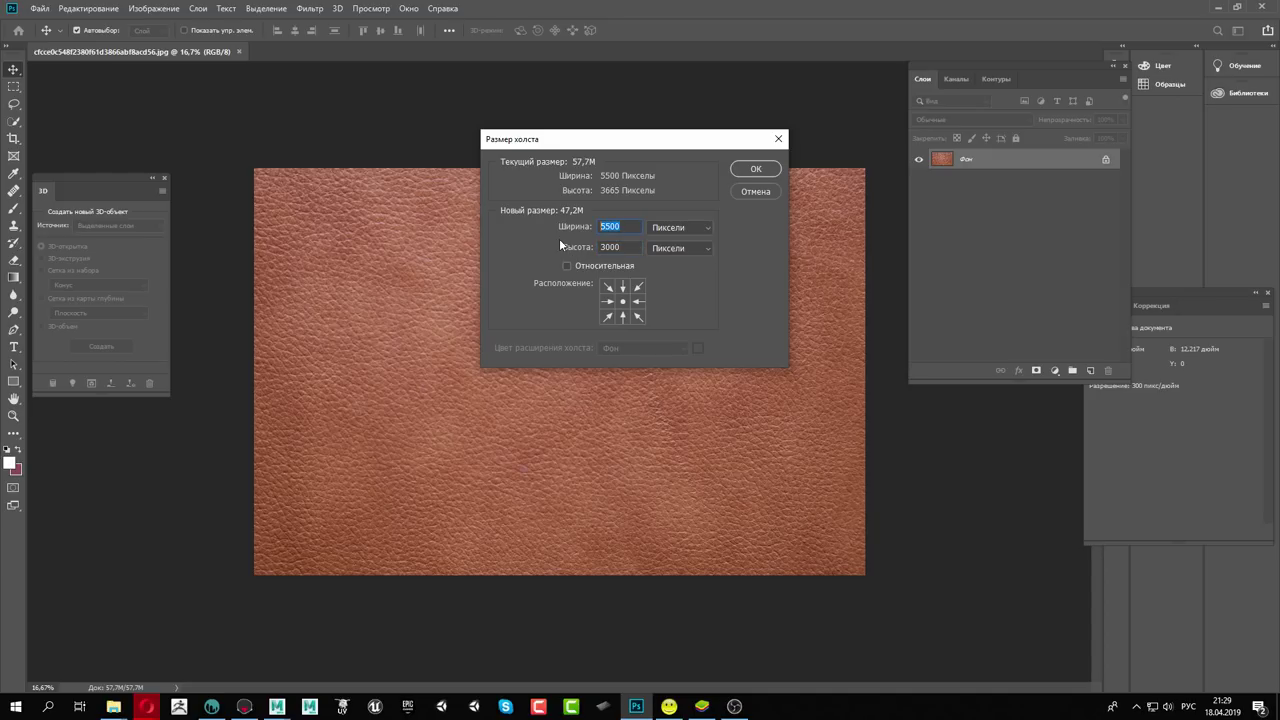
type("3000")
Apply the 3000-pixel square canvas, then offset the image 1024 px both ways with wrap-around
key("Return")
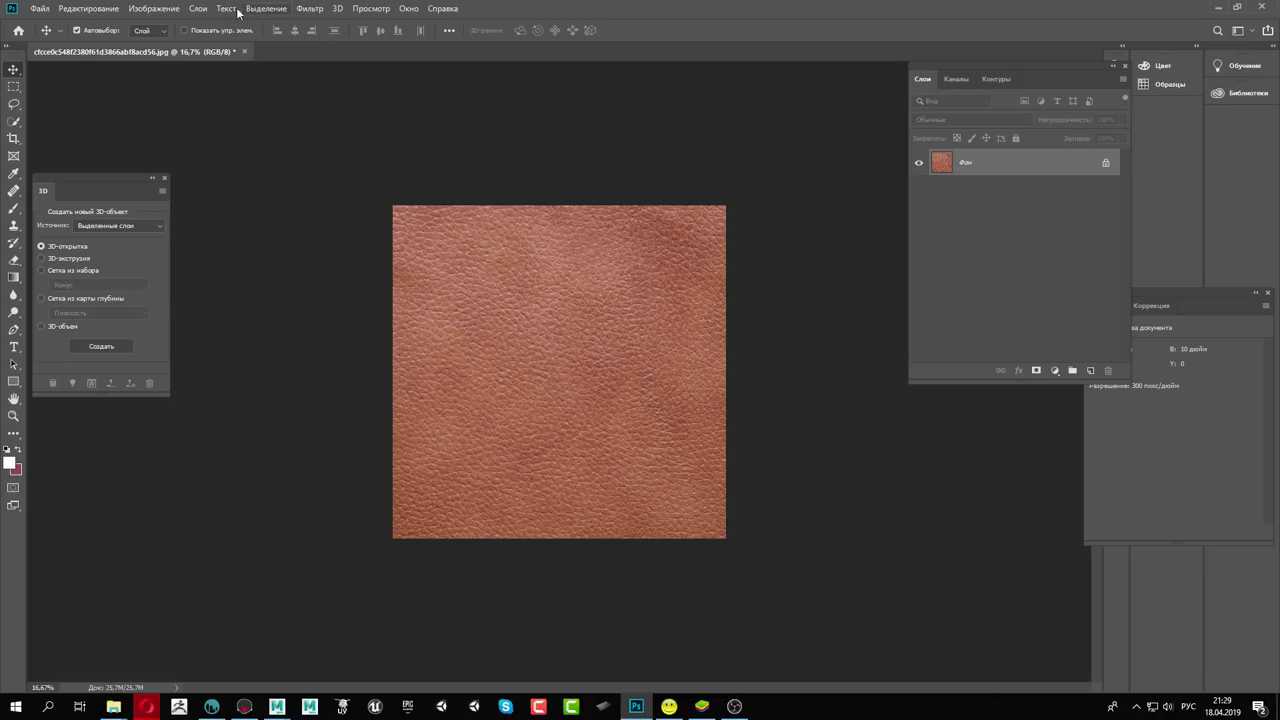
left_click(312, 9)
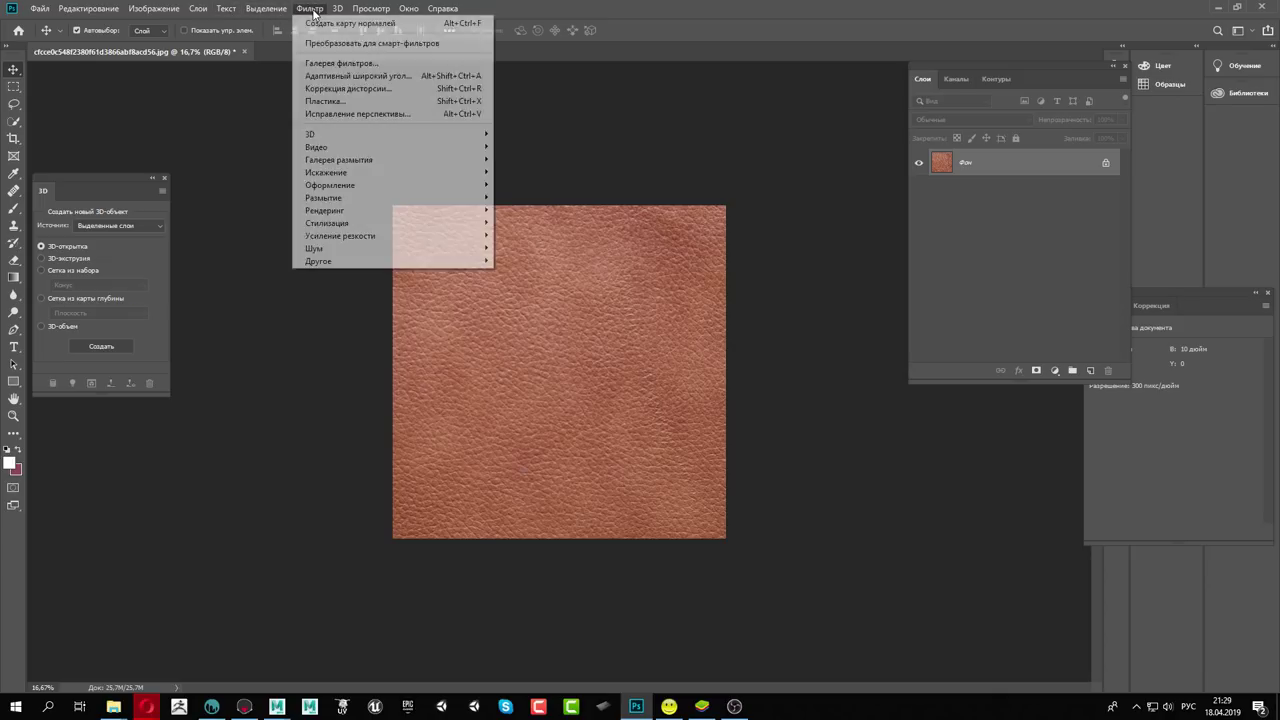
mouse_move(390, 261)
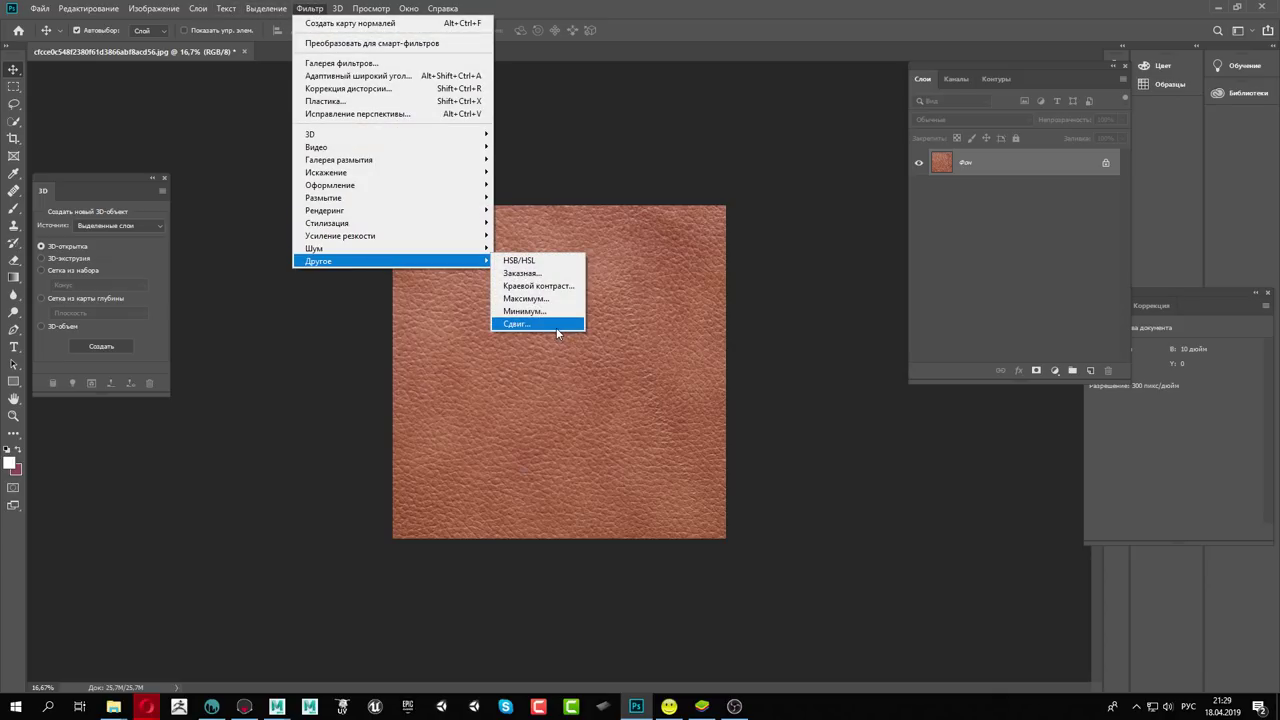
left_click(582, 323)
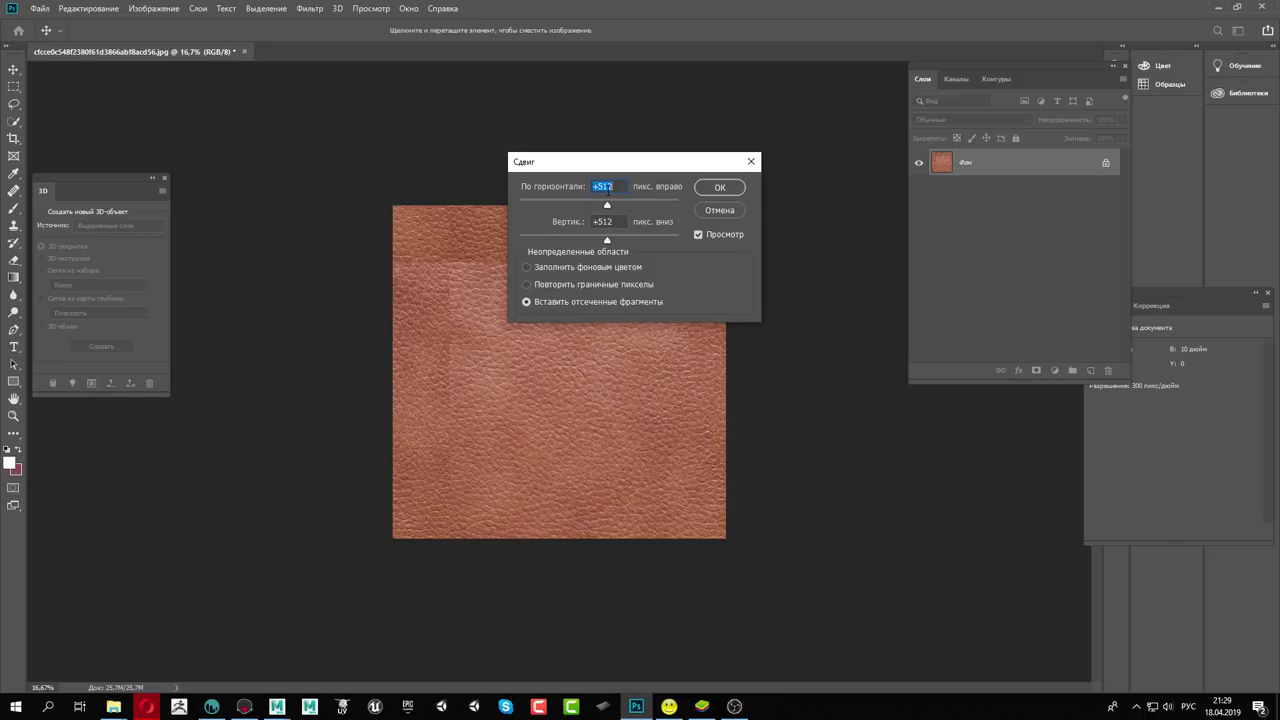
type("10")
type("24")
key("Tab")
type("19")
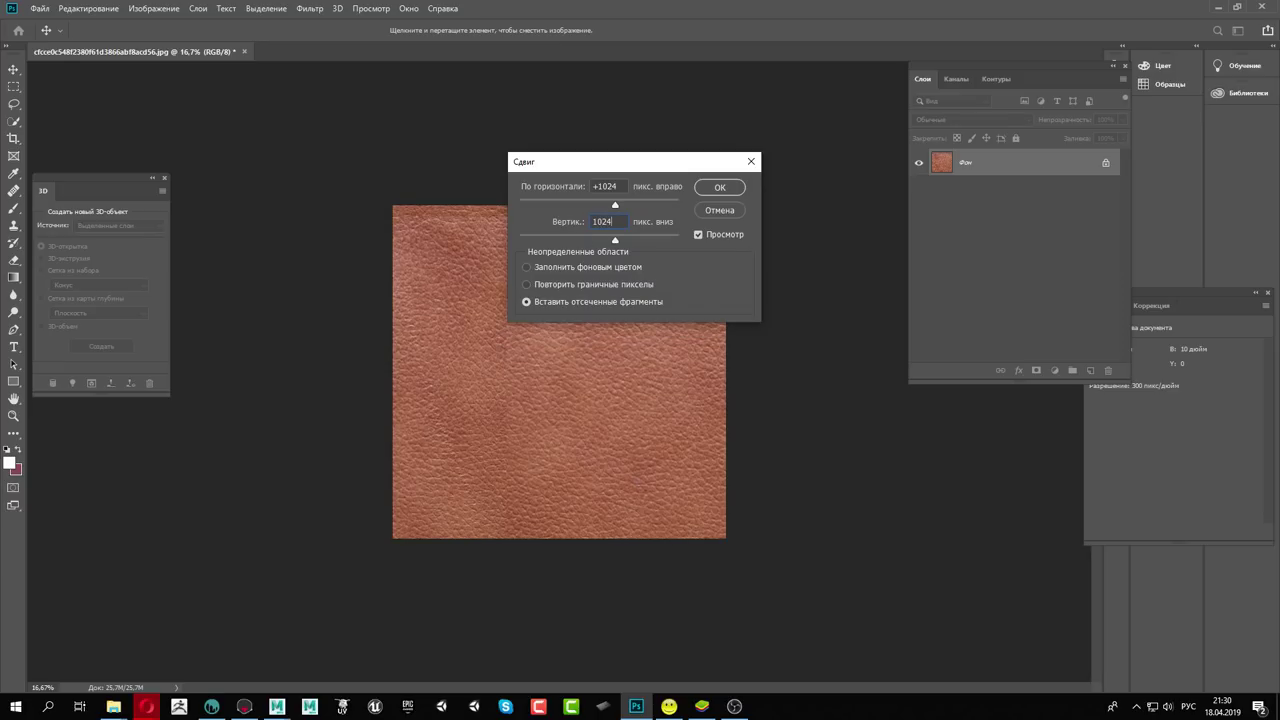
key("Return")
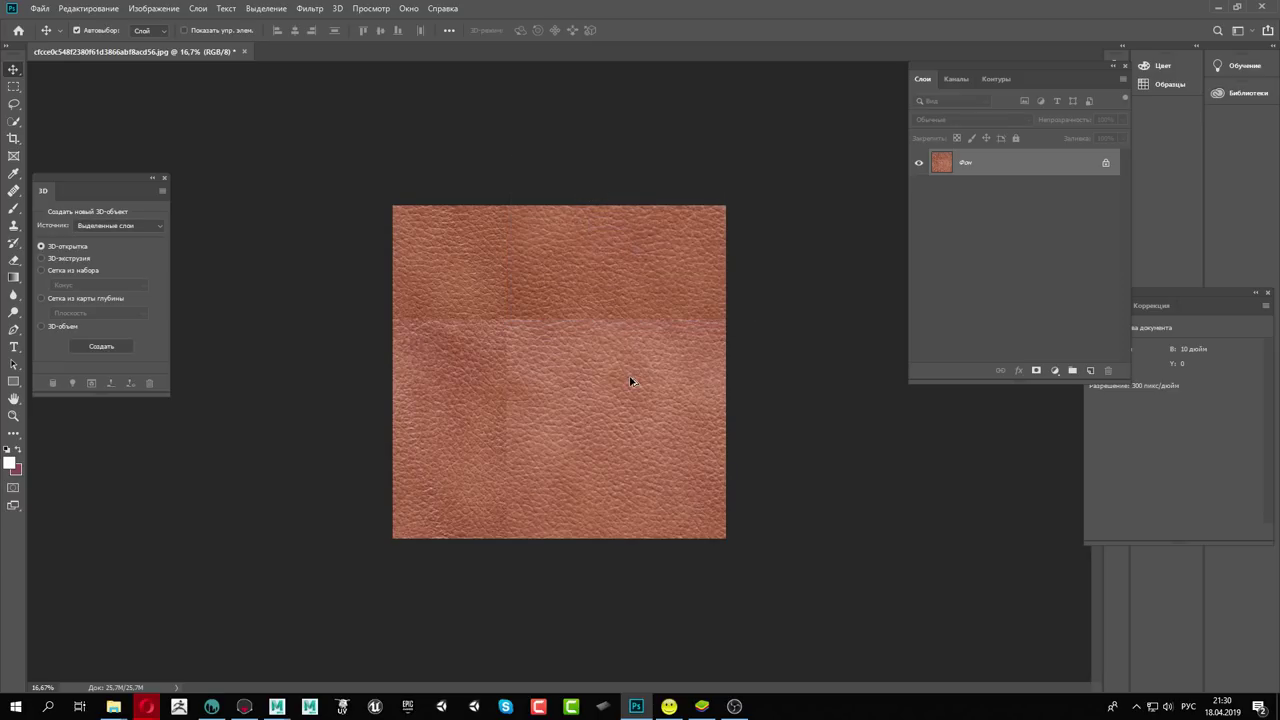
scroll(720, 368, "up", 2, "alt")
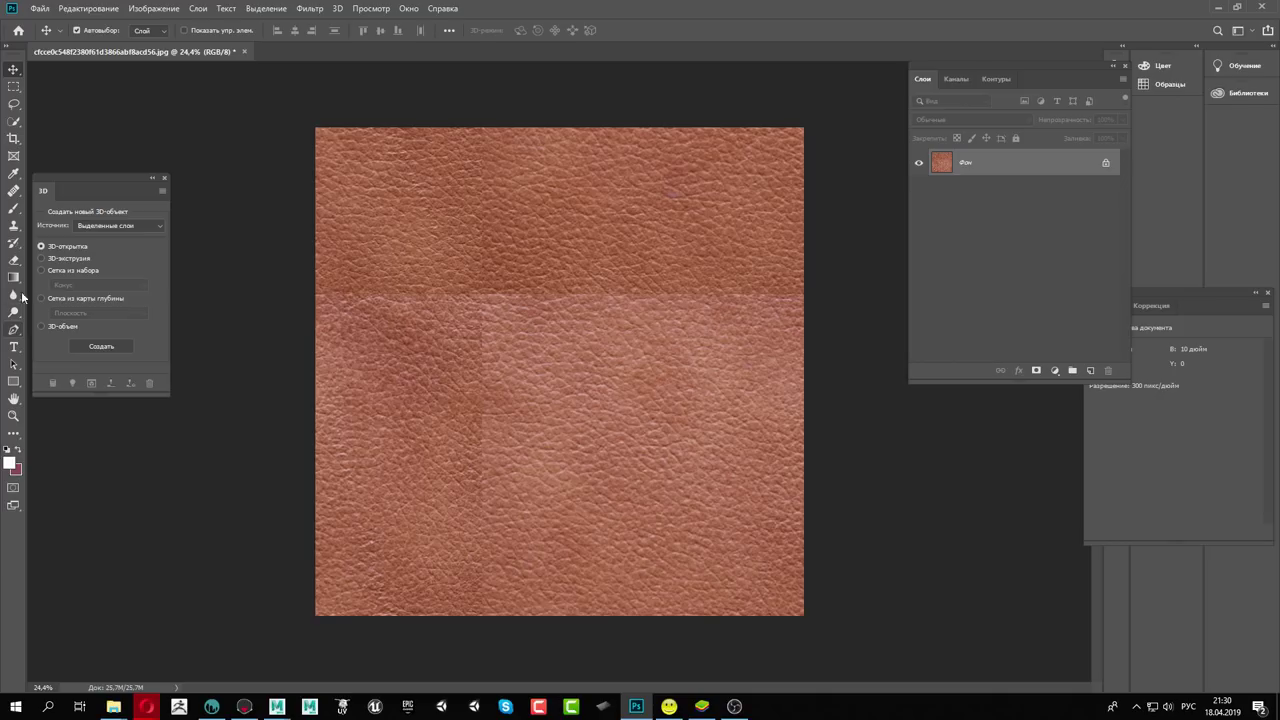
Select the Clone Stamp tool and set its brush size to 800 px
left_click(14, 225)
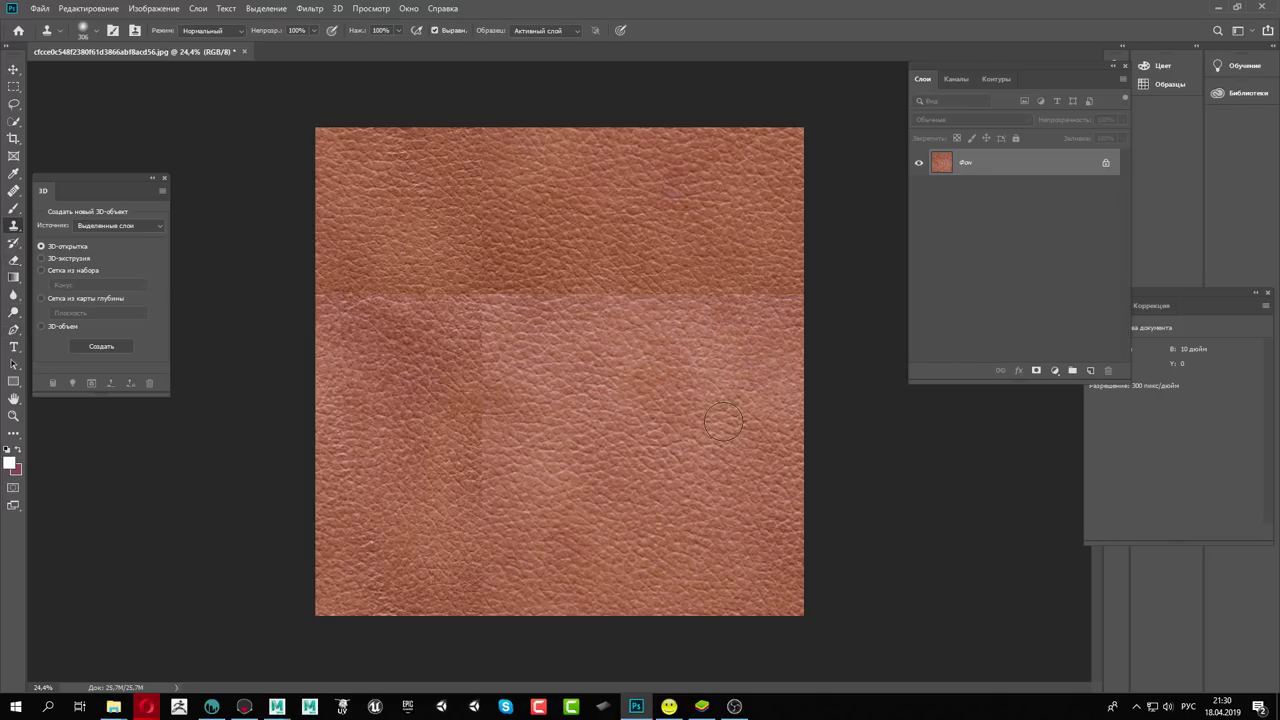
right_click(634, 376)
left_click_drag(777, 408, 782, 408)
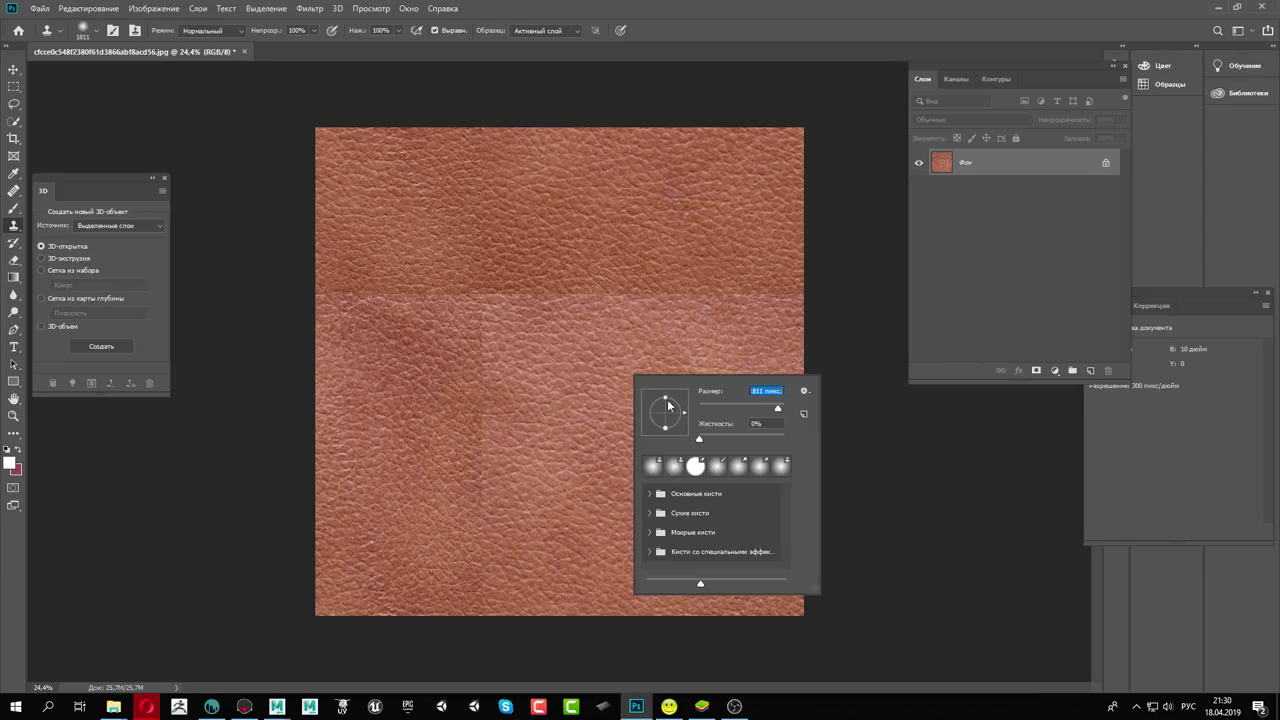
key("Return")
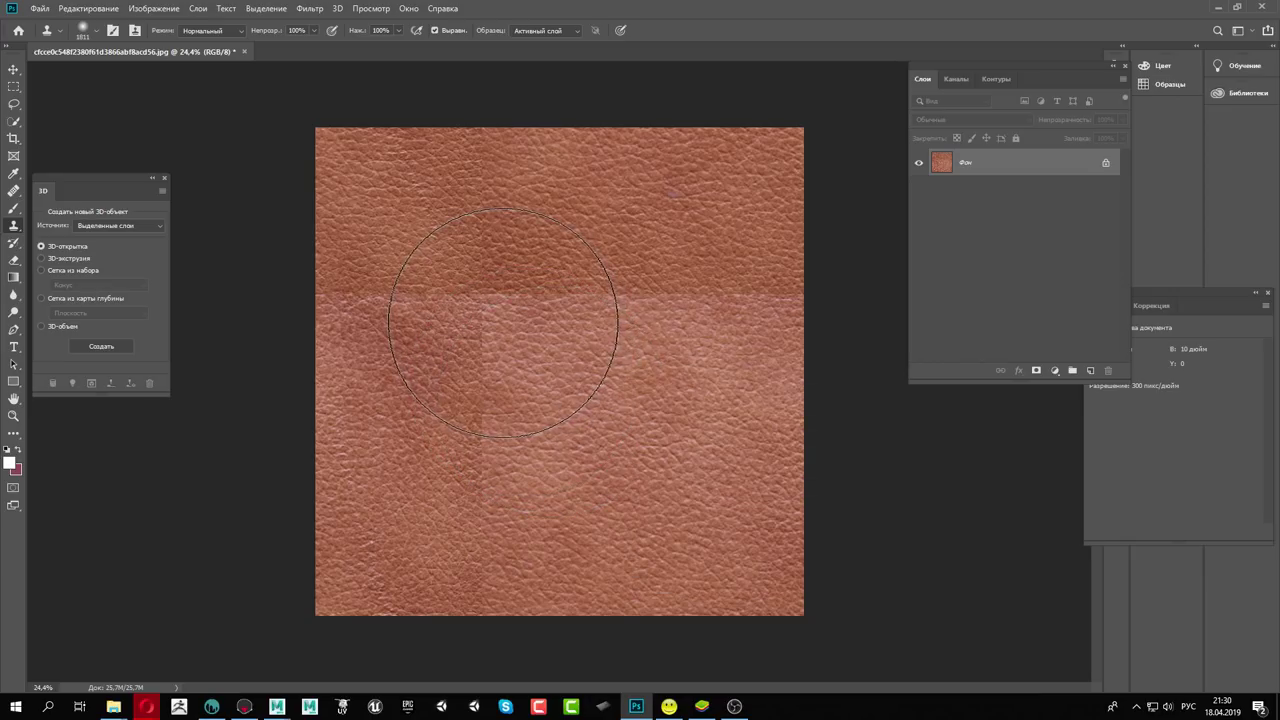
left_click_drag(503, 322, 662, 411)
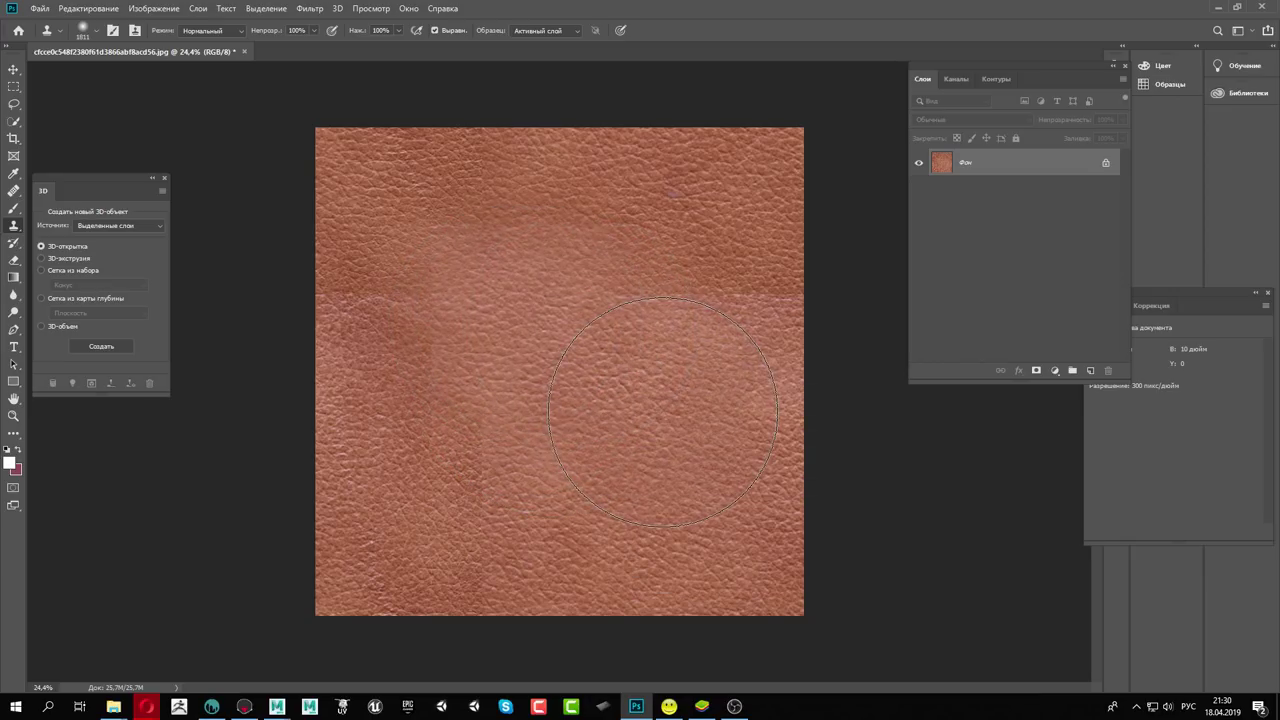
key("ctrl+z")
key("ctrl+z")
key("ctrl+z")
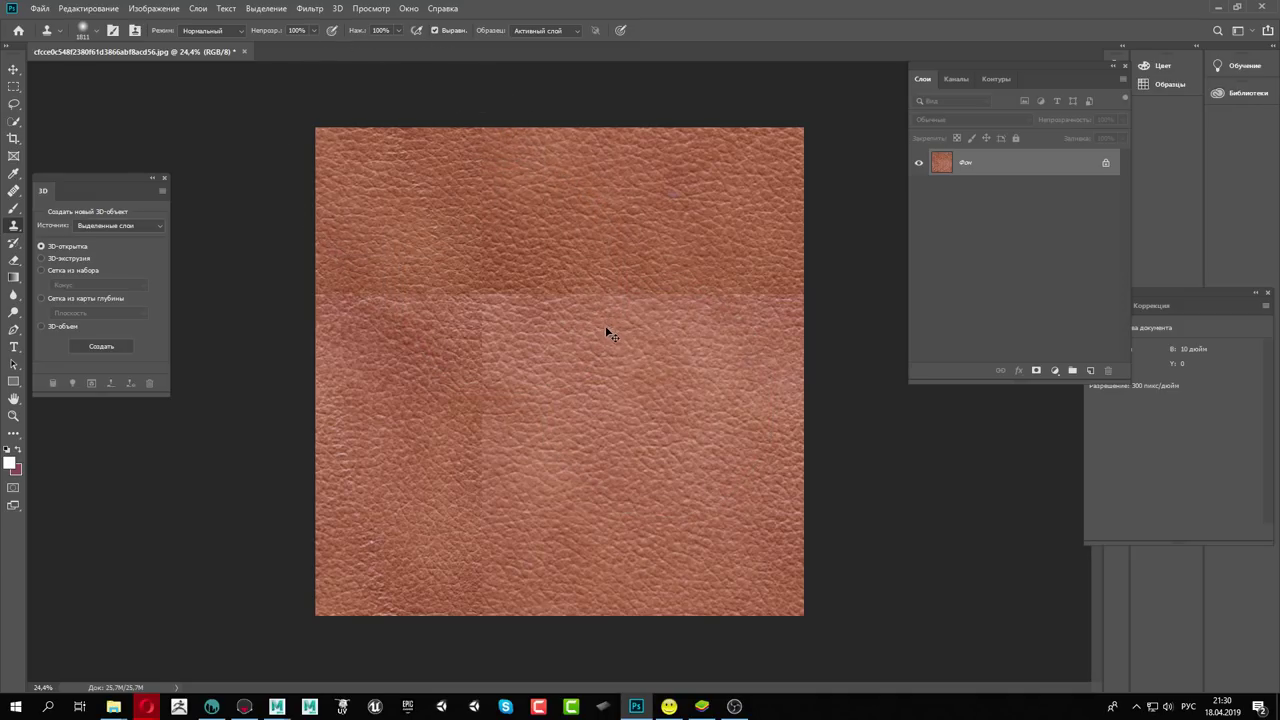
right_click(737, 420)
left_click_drag(777, 441, 772, 441)
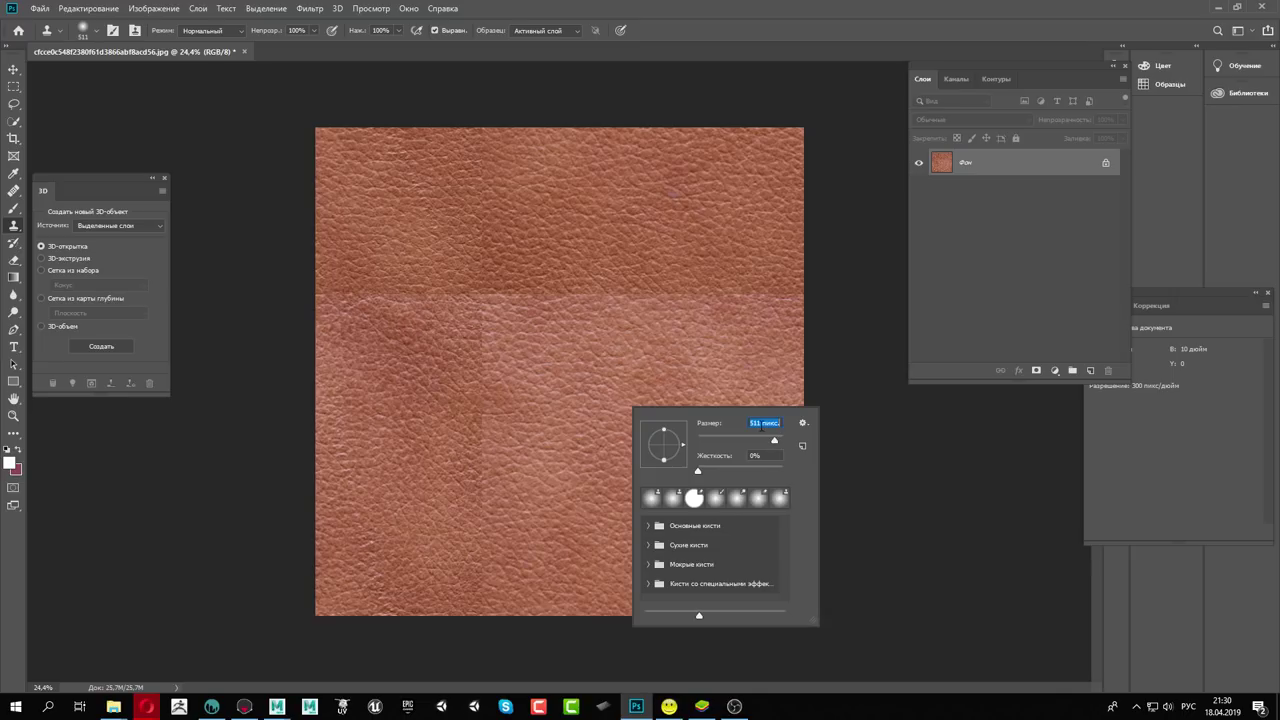
type("800")
key("Return")
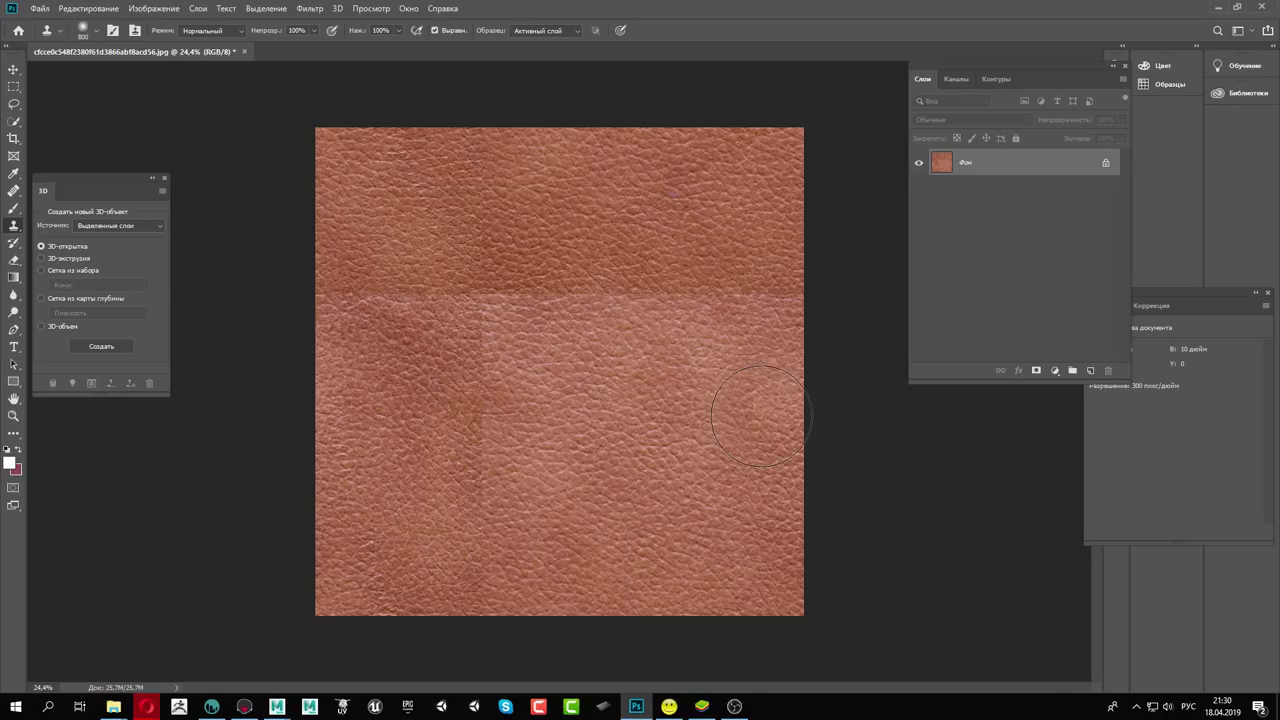
Clone clean leather grain over the right and middle seams and the dark blotch left of centre
left_click_drag(712, 392, 689, 393)
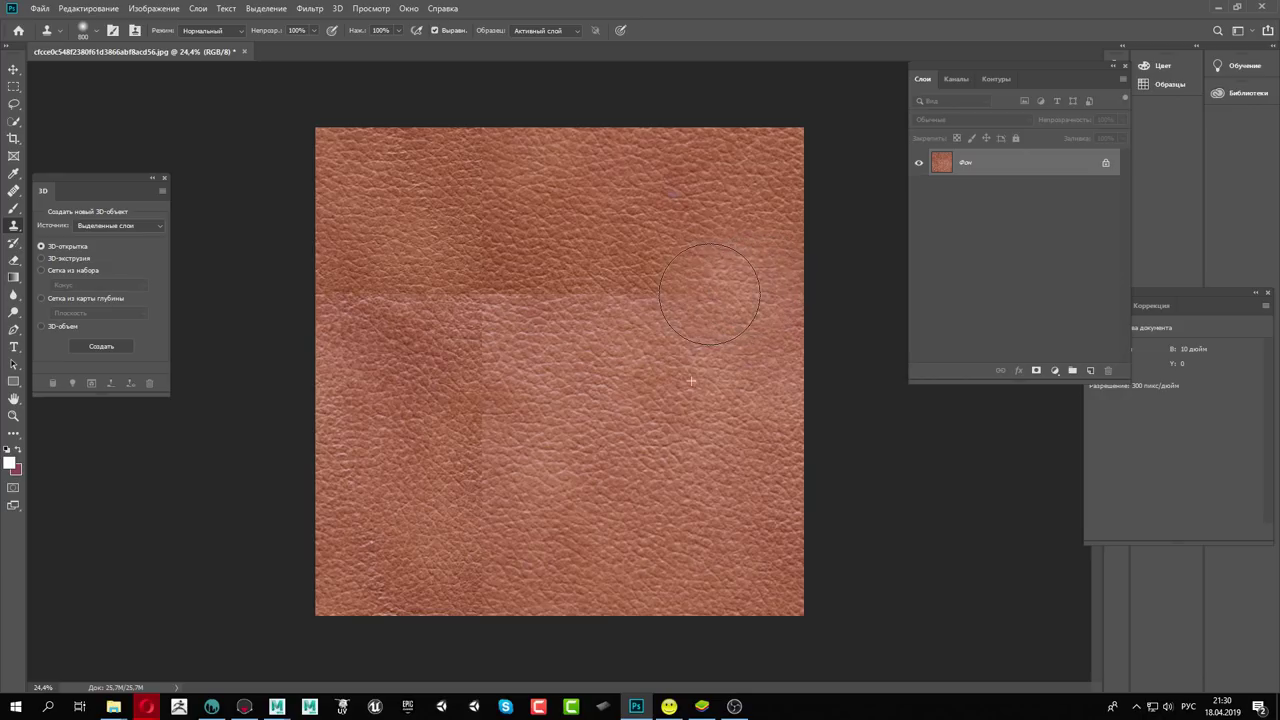
left_click(624, 234, "alt")
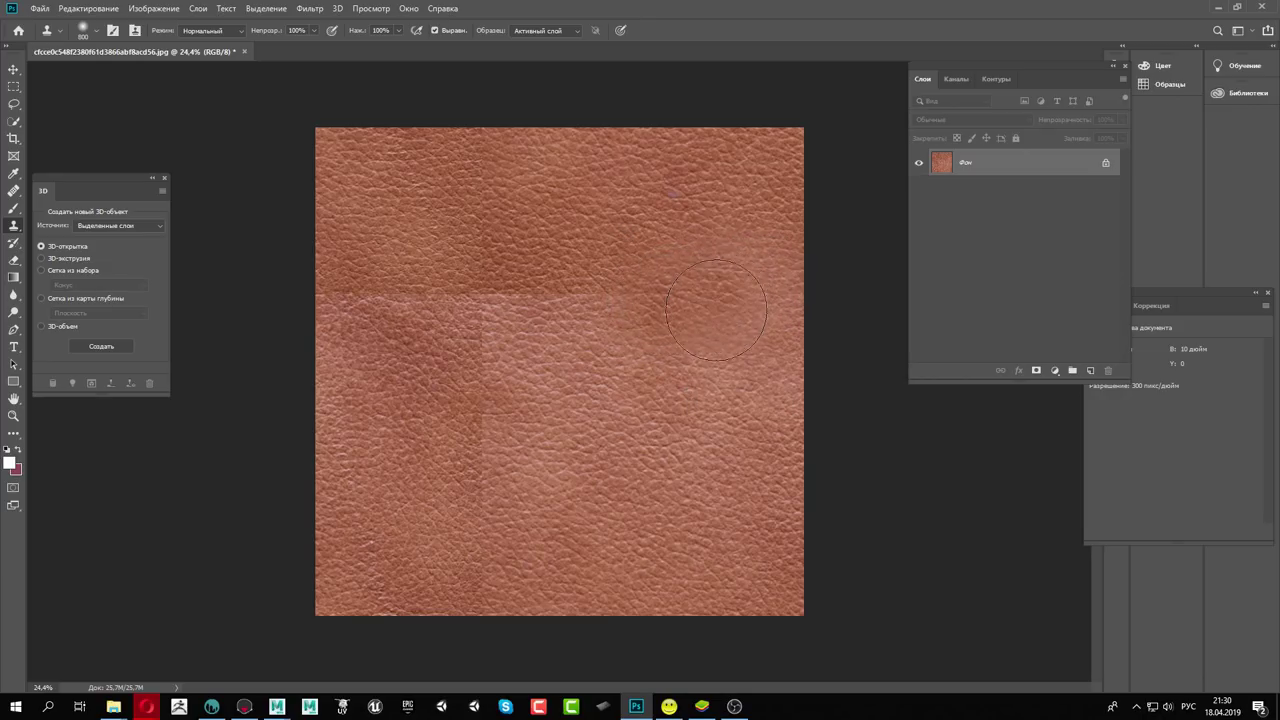
left_click_drag(720, 298, 659, 421)
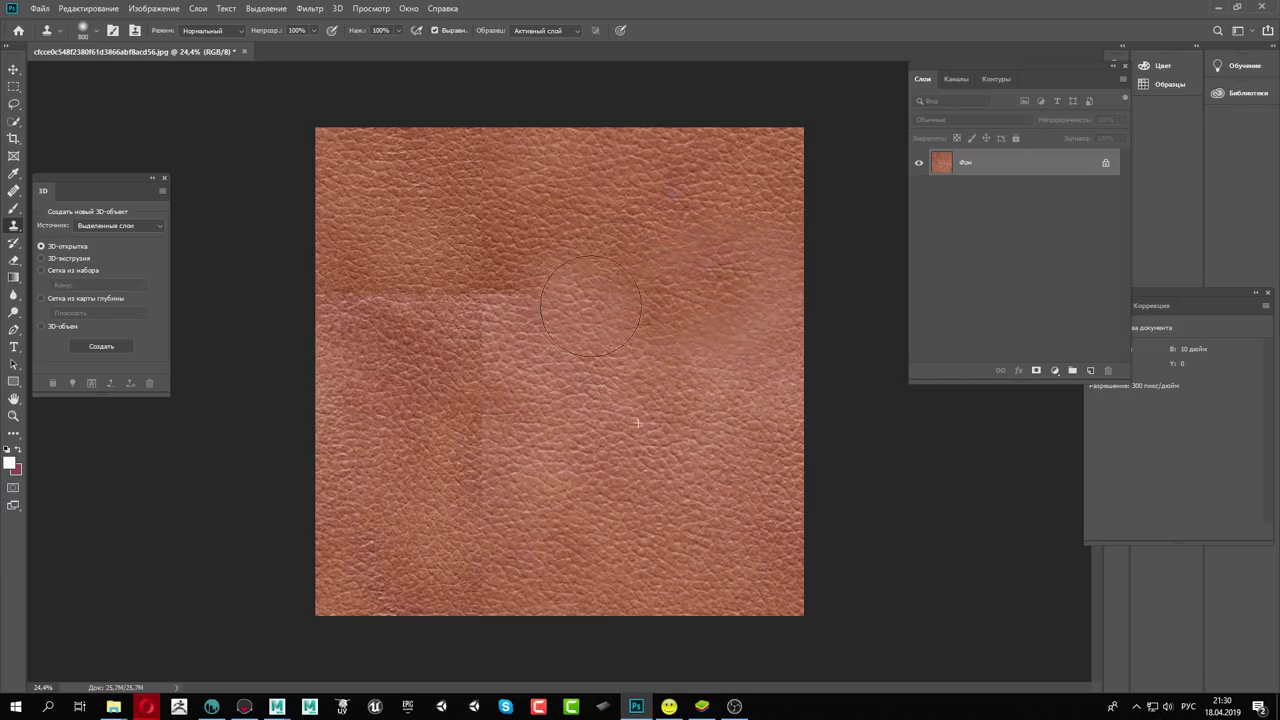
left_click_drag(600, 300, 520, 300)
left_click(488, 220, "alt")
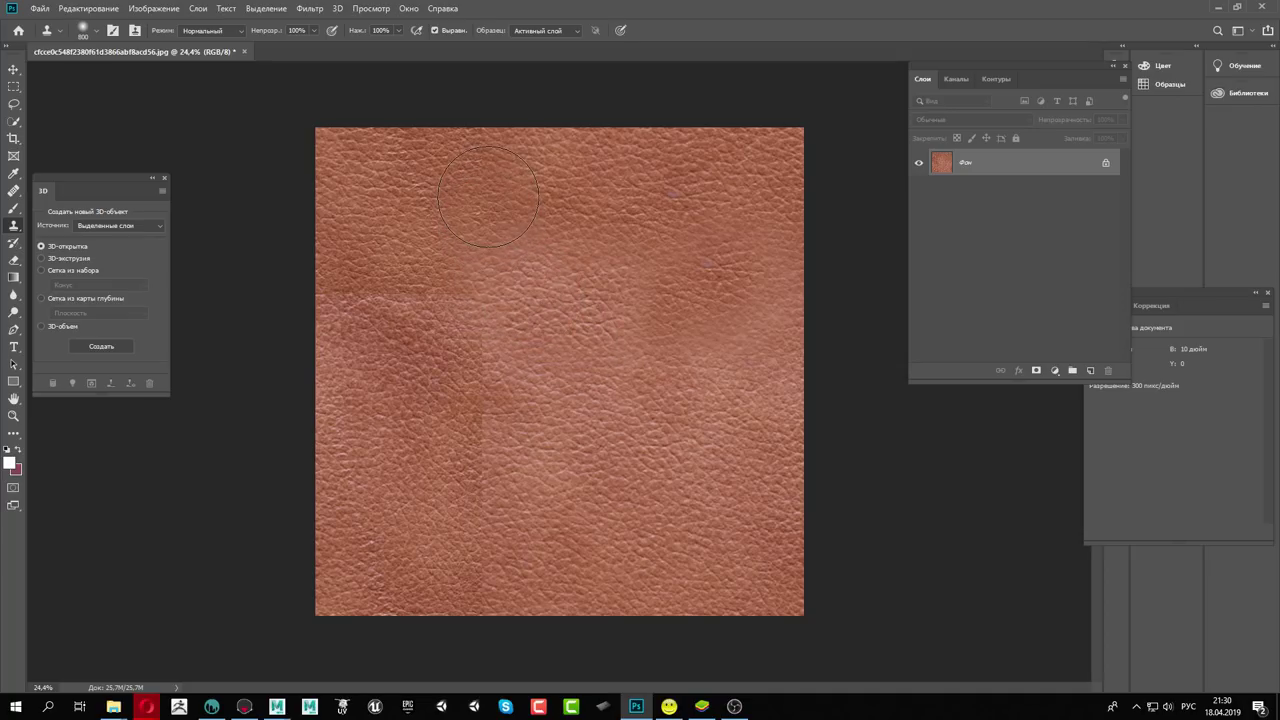
left_click_drag(494, 372, 490, 420)
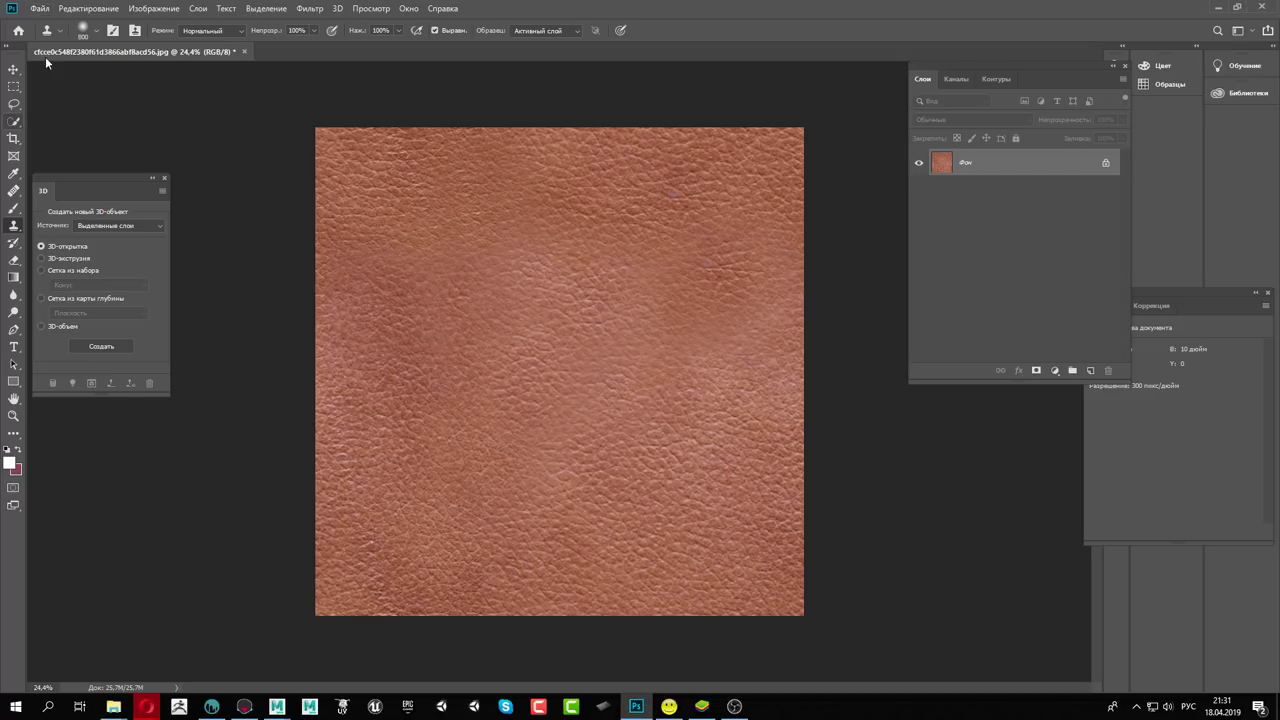
From Save As, create a new folder named 3 inside the Шкурки textures folder
left_click(39, 8)
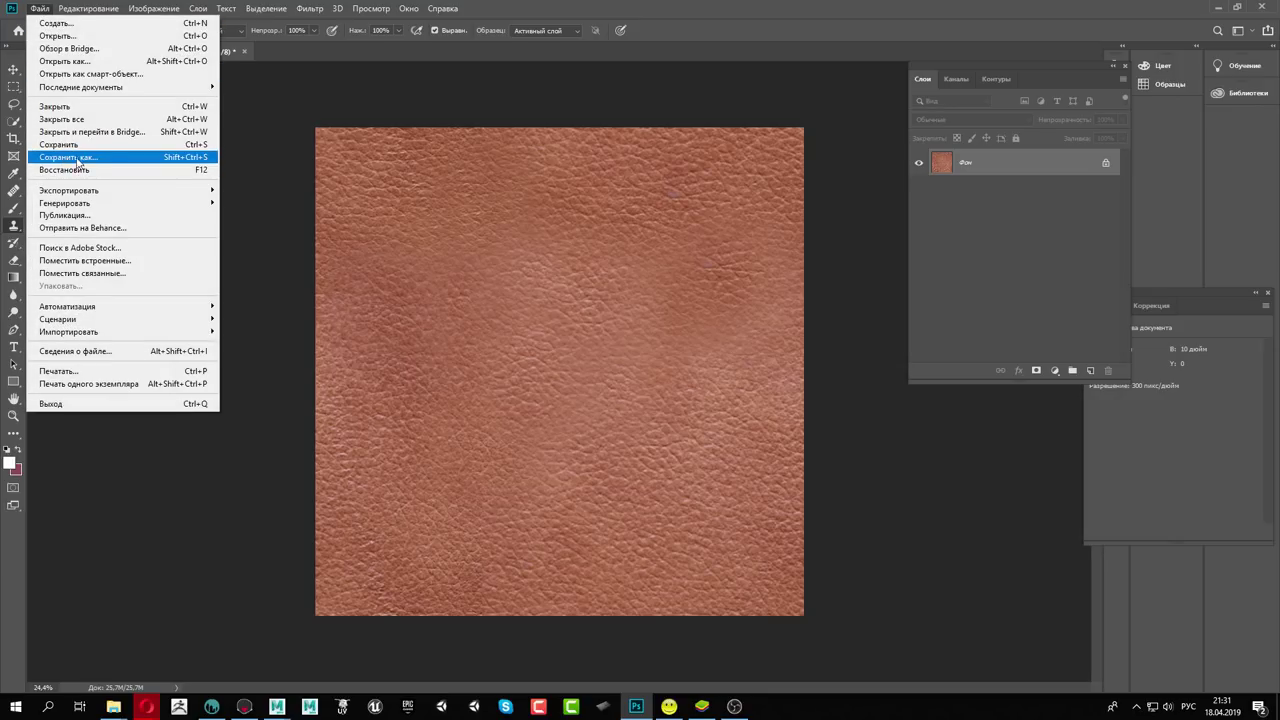
left_click(95, 160)
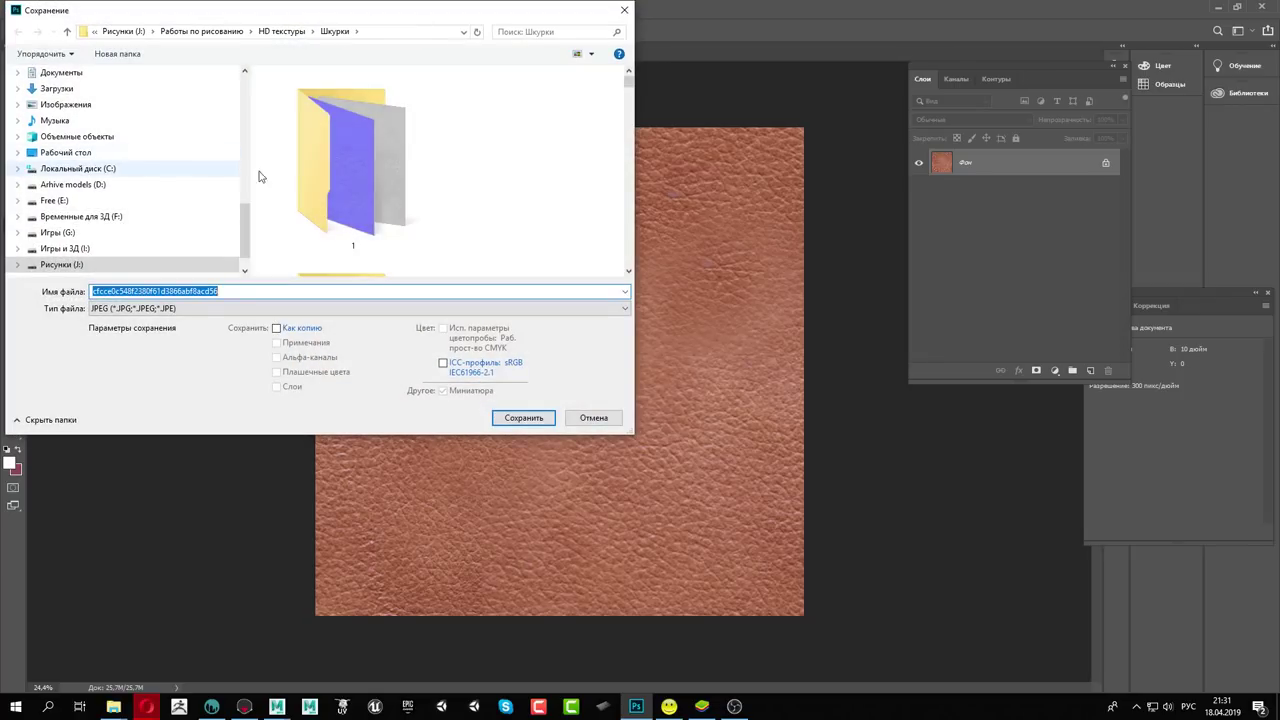
right_click(527, 168)
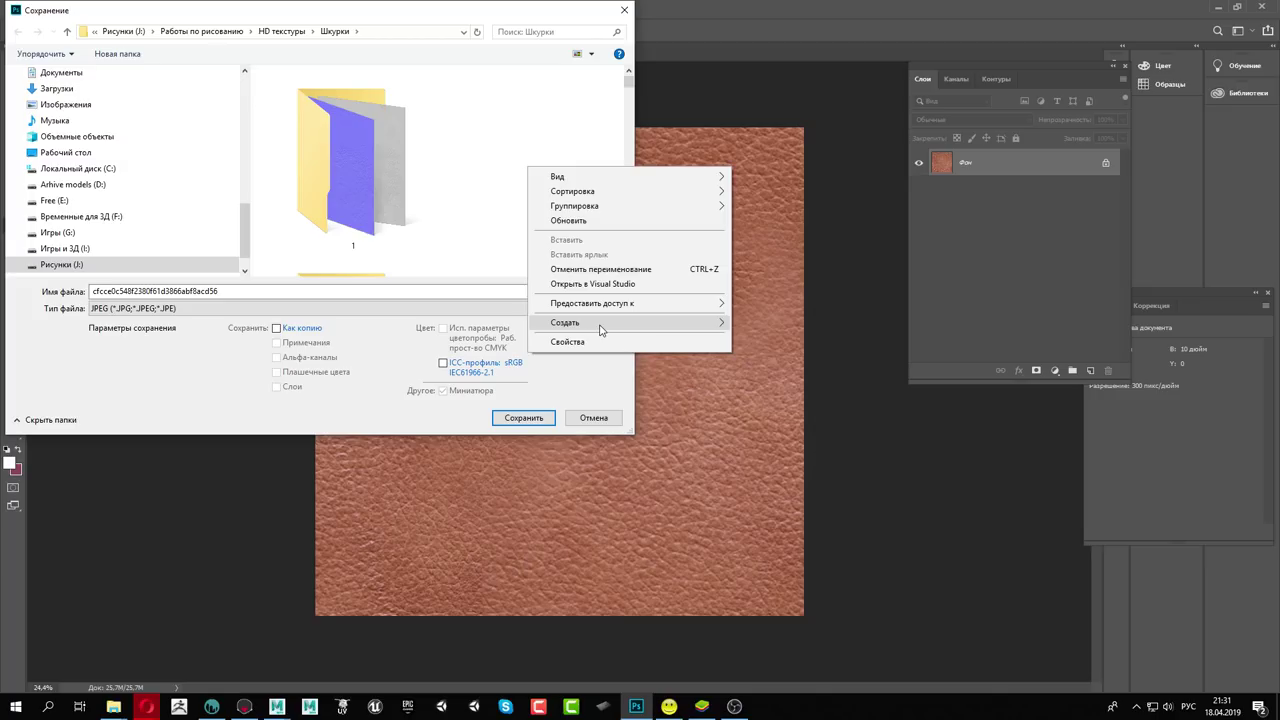
mouse_move(565, 322)
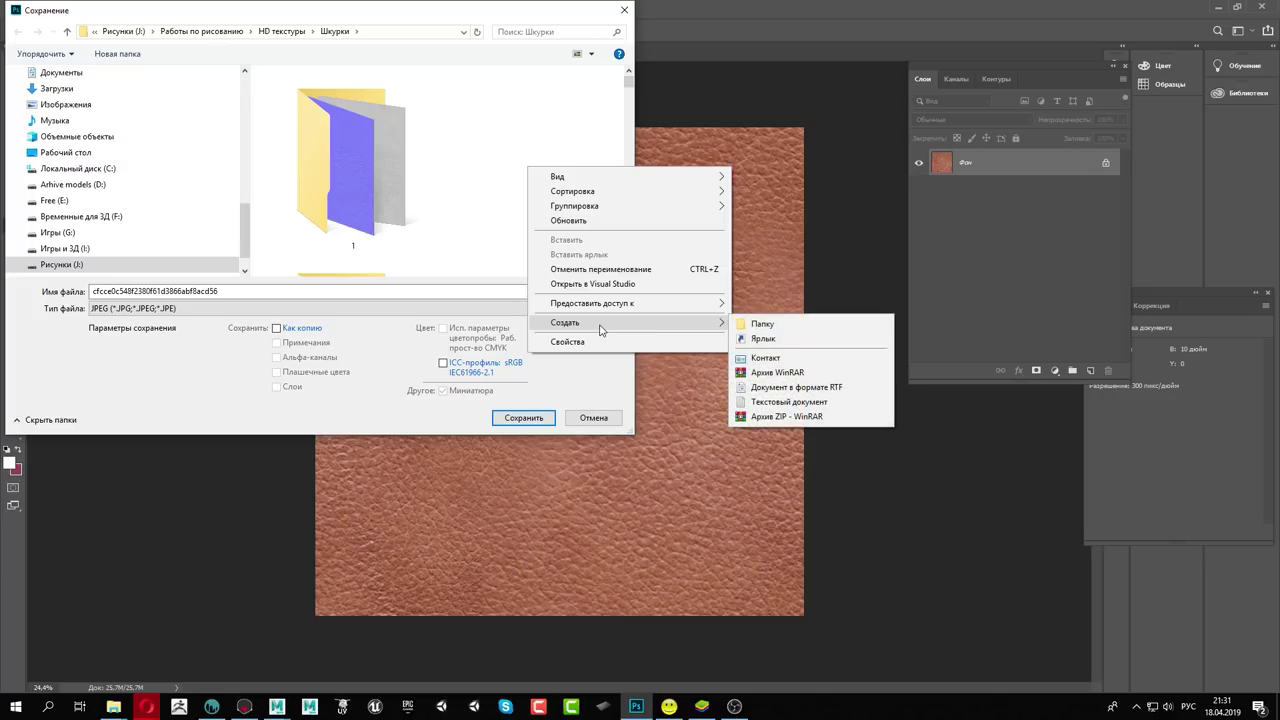
left_click(776, 324)
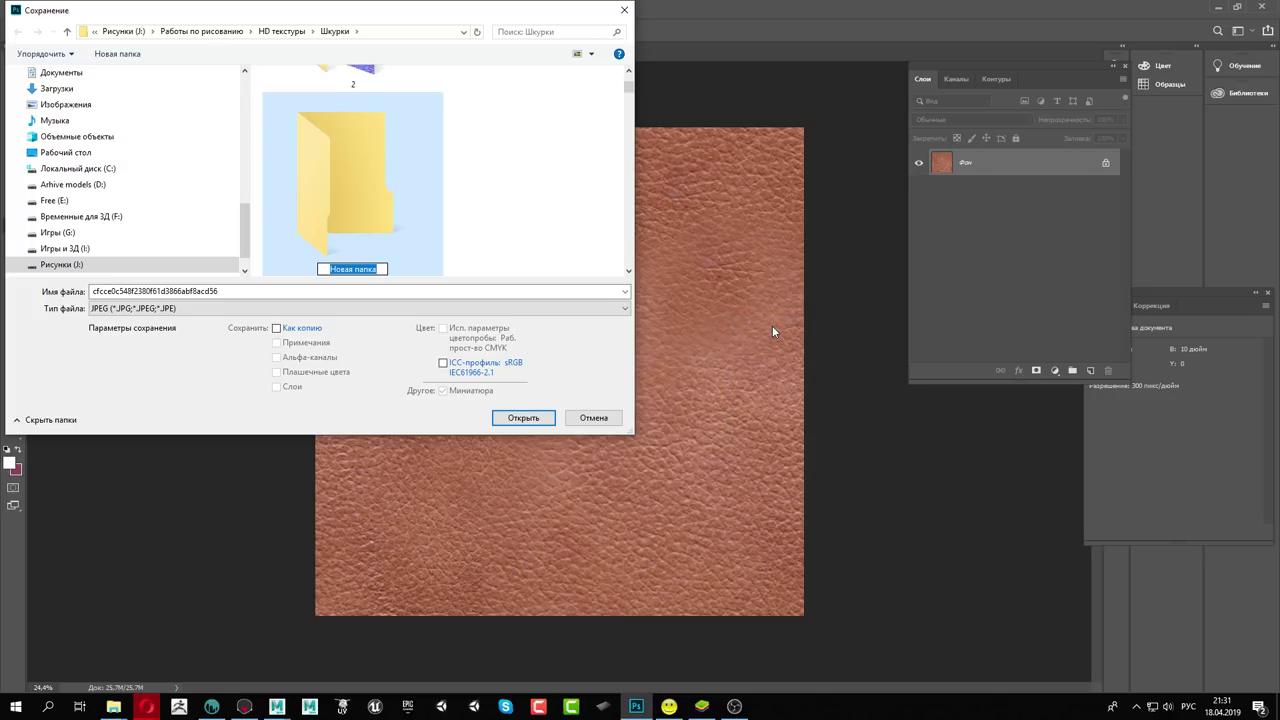
type("3")
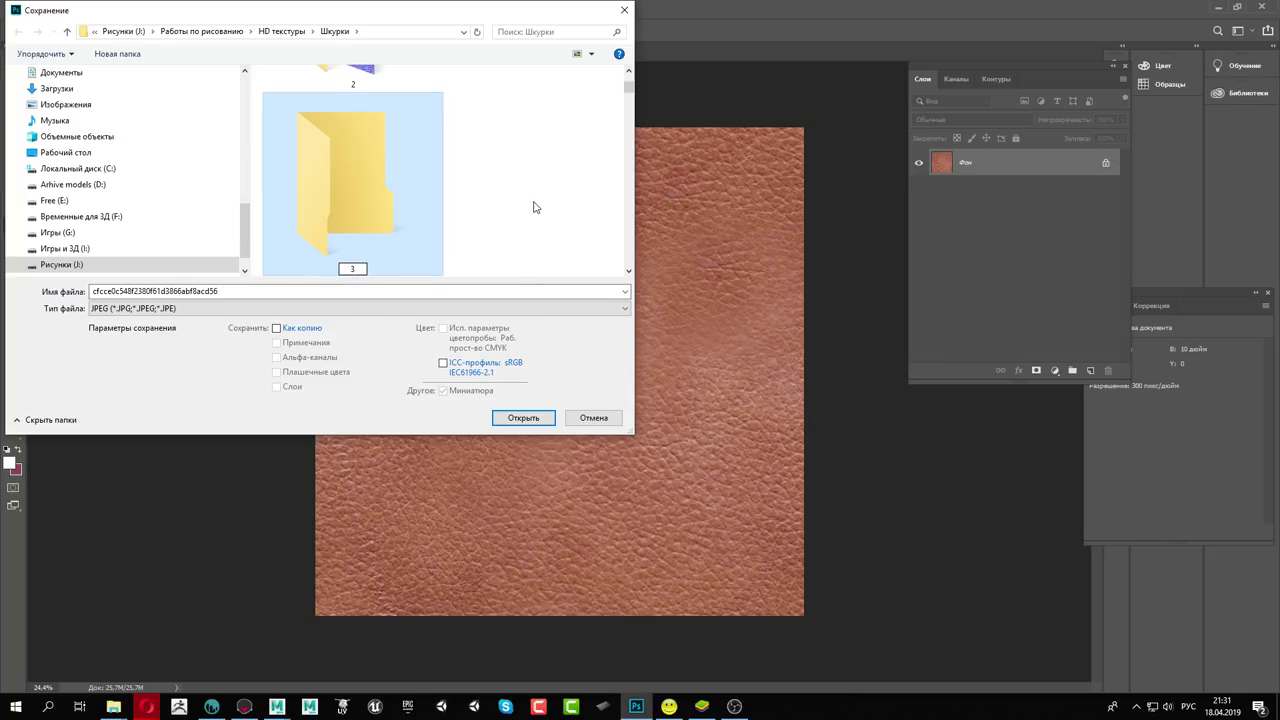
key("Return")
Save the leather tile as a.jpg in folder 3 at JPEG quality 12
double_click(244, 291)
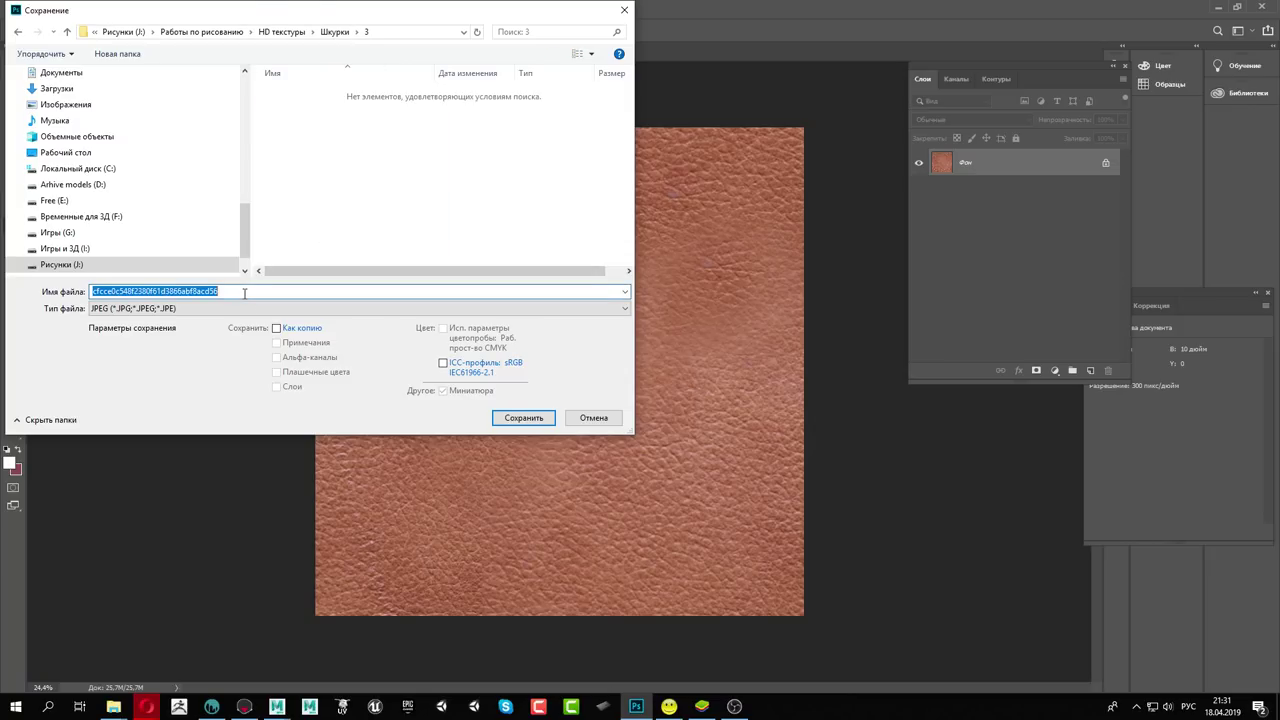
type("ф")
key("BackSpace")
key("alt+shift")
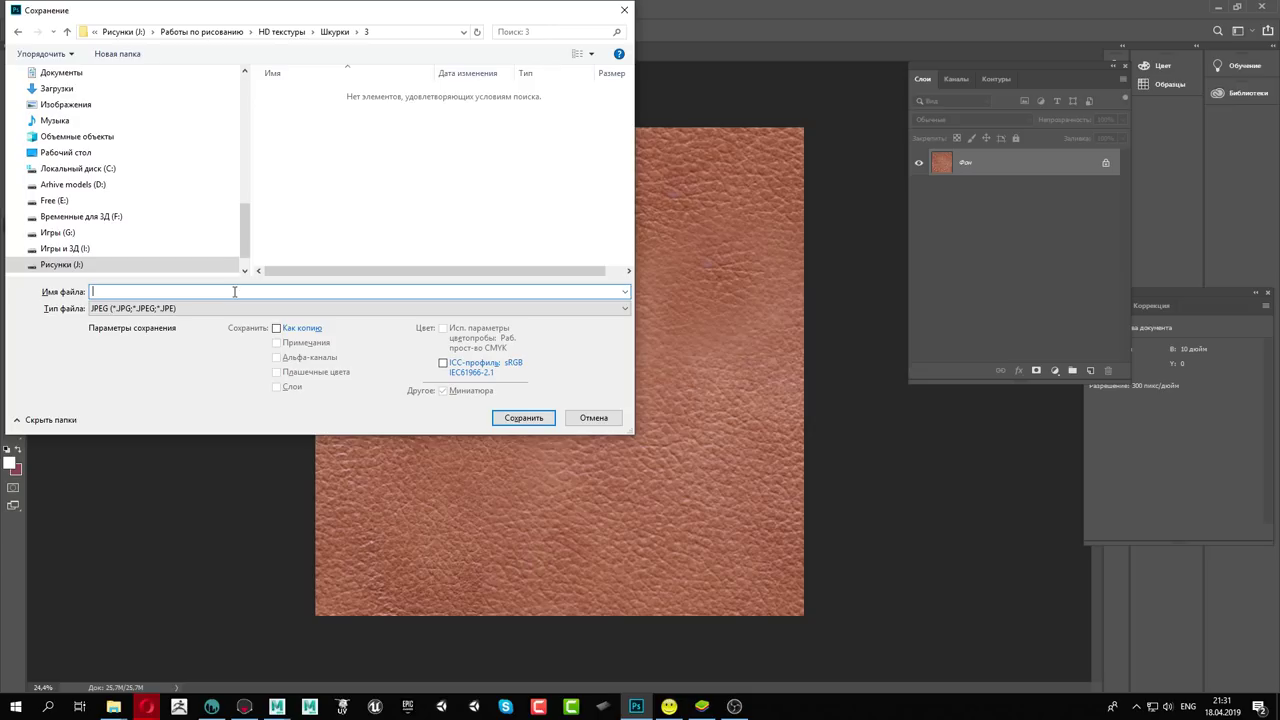
type("a")
left_click(517, 415)
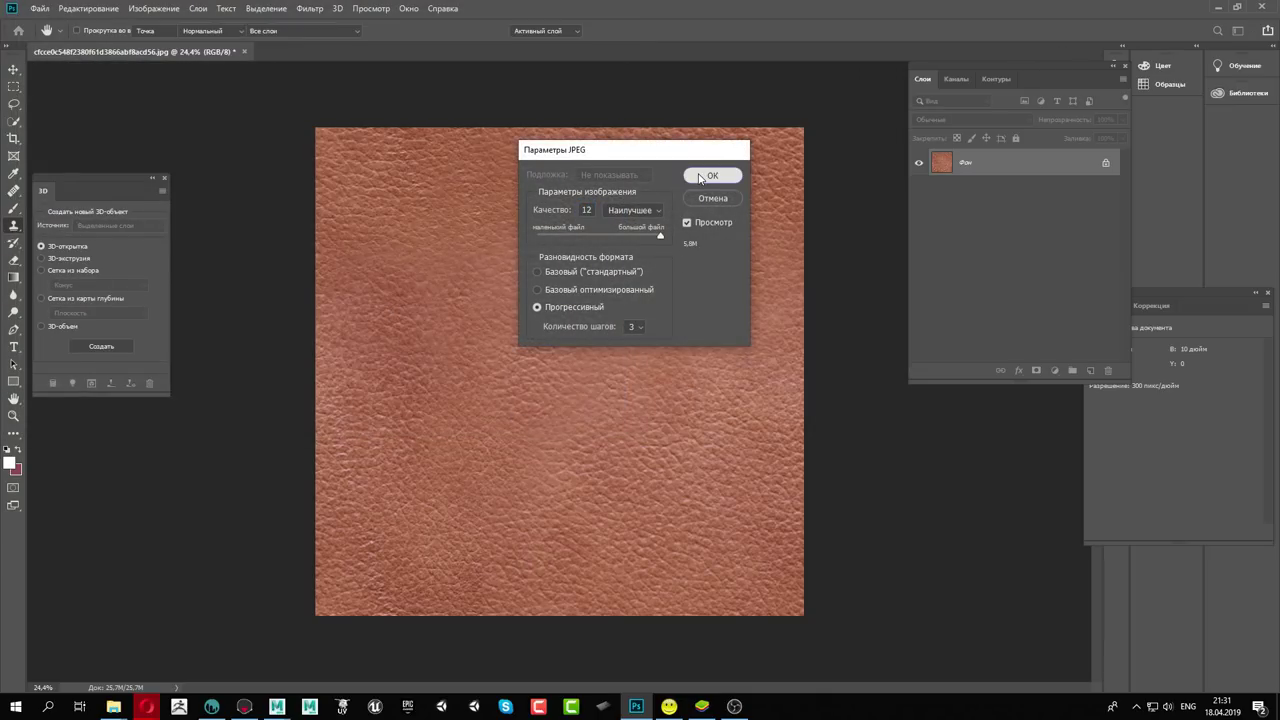
left_click(712, 175)
key("s")
left_click(310, 8)
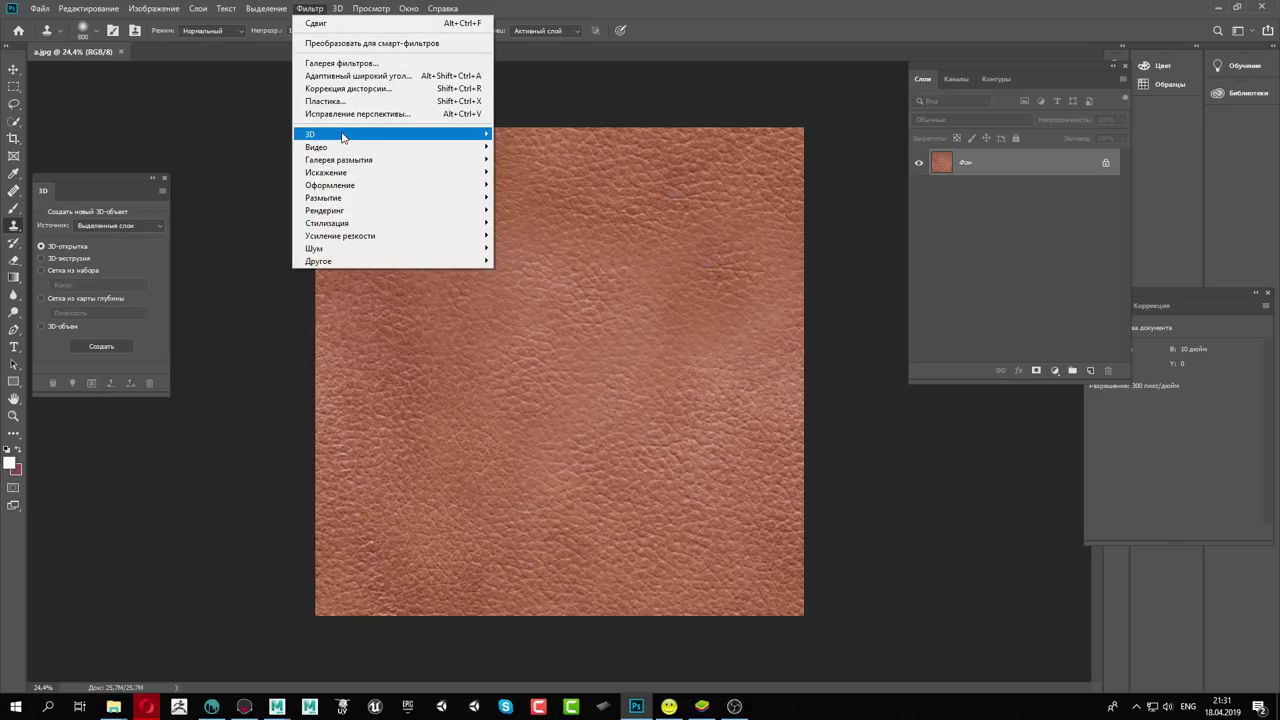
Generate a bluish normal map from the leather tile with Filter > 3D > Generate Normal Map
left_click(590, 132)
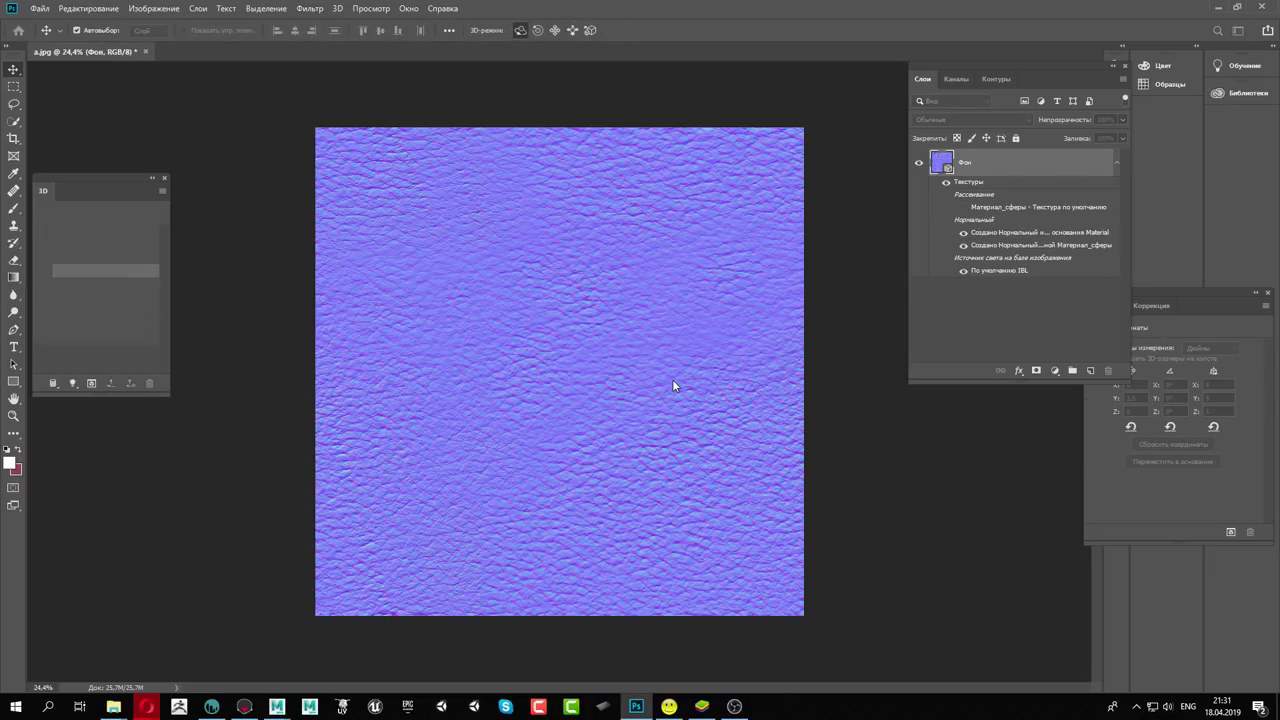
left_click(38, 9)
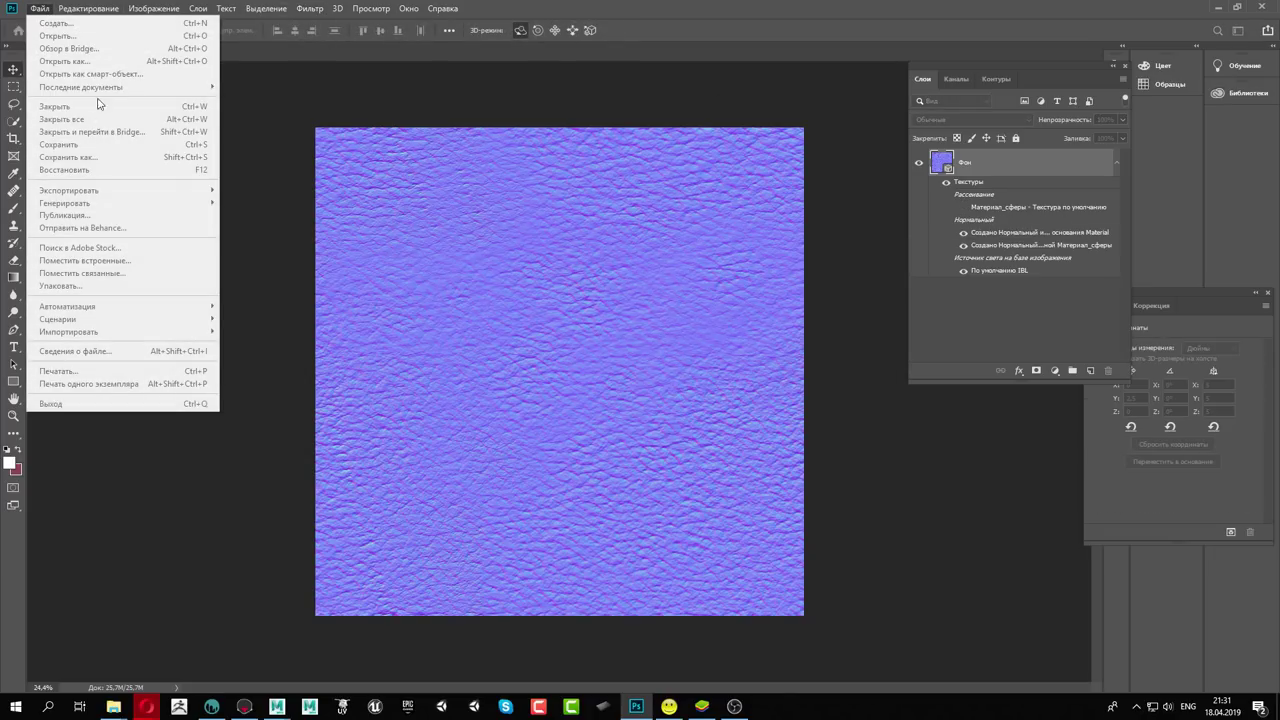
key("Escape")
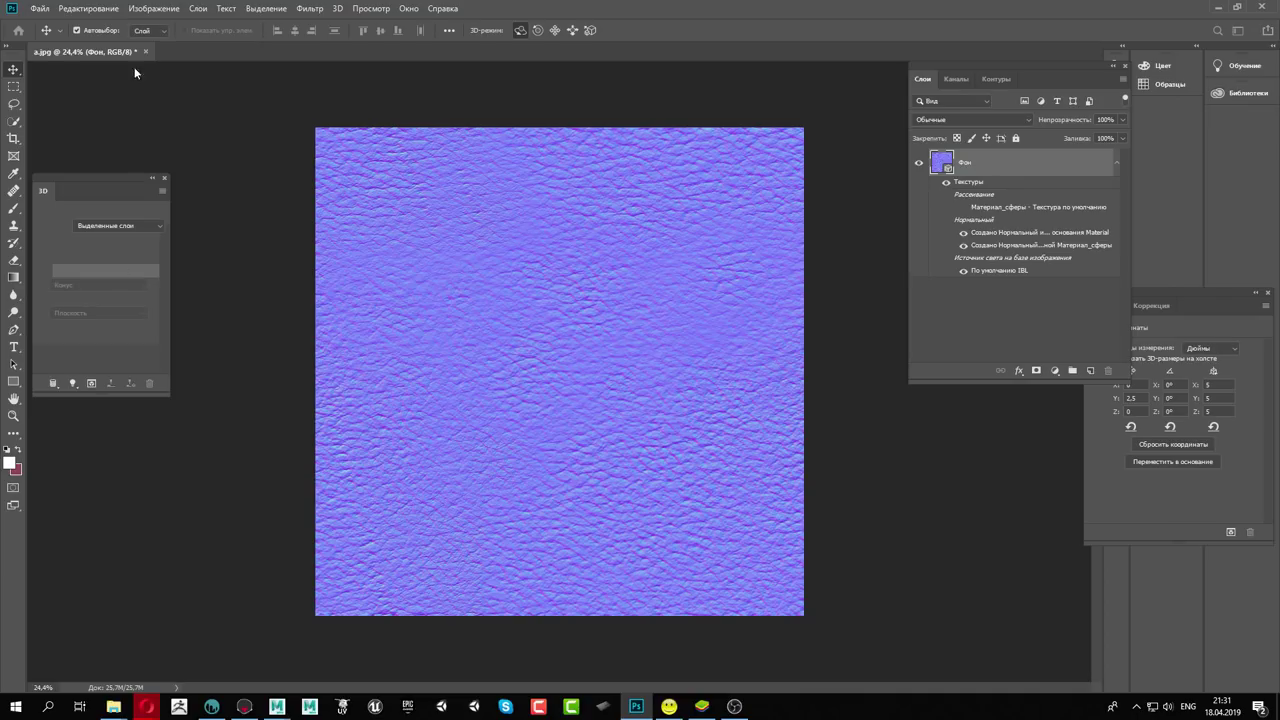
left_click(100, 271)
Save the normal map as n.jpg in folder 3
left_click(38, 9)
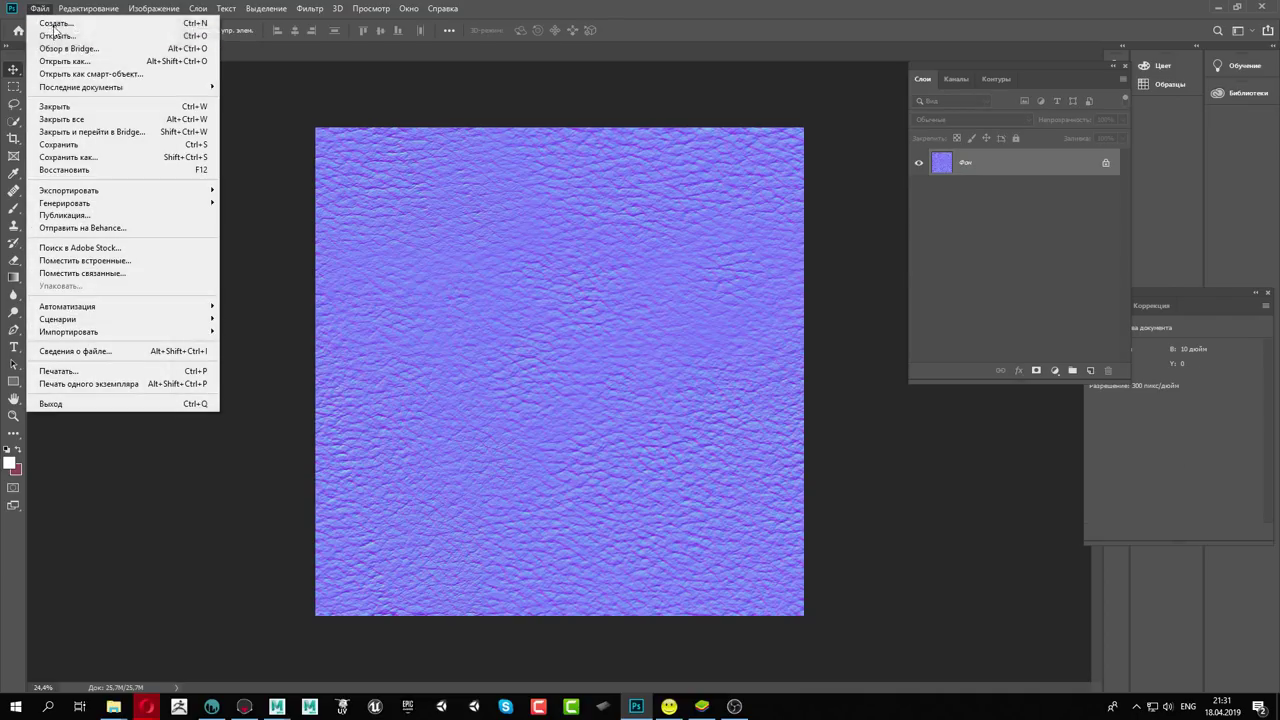
left_click(88, 157)
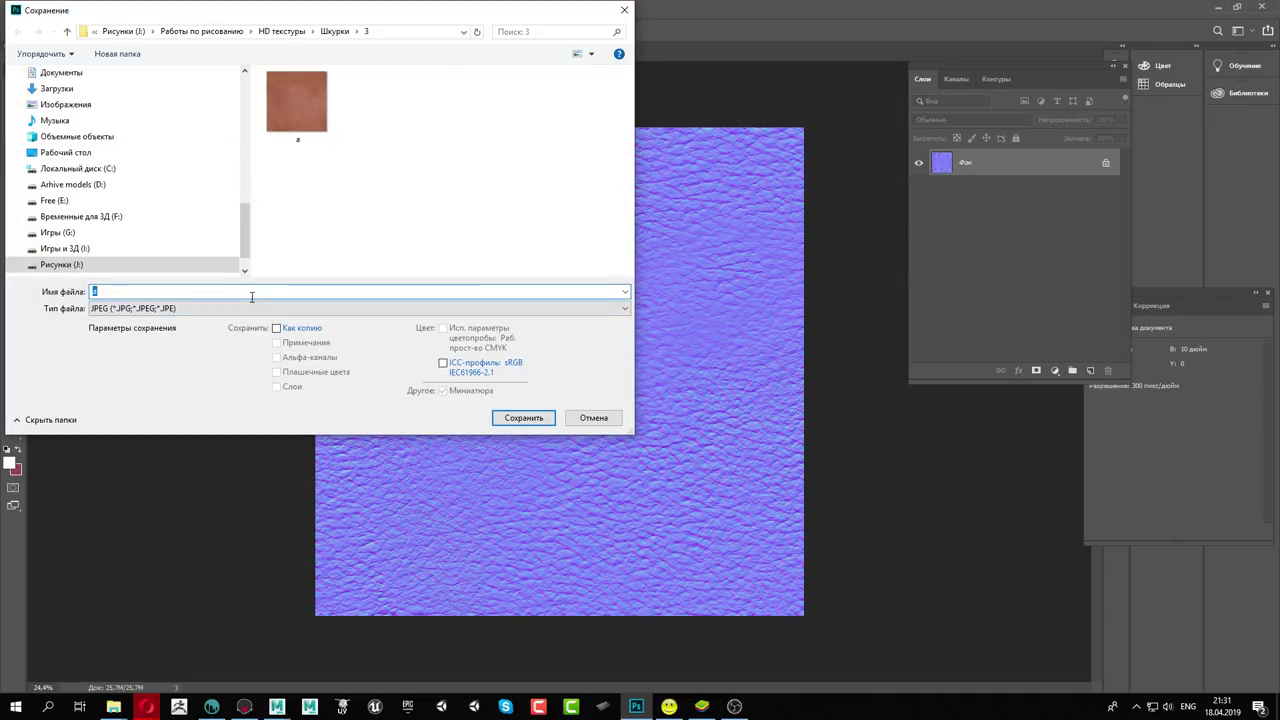
type("n")
left_click(530, 420)
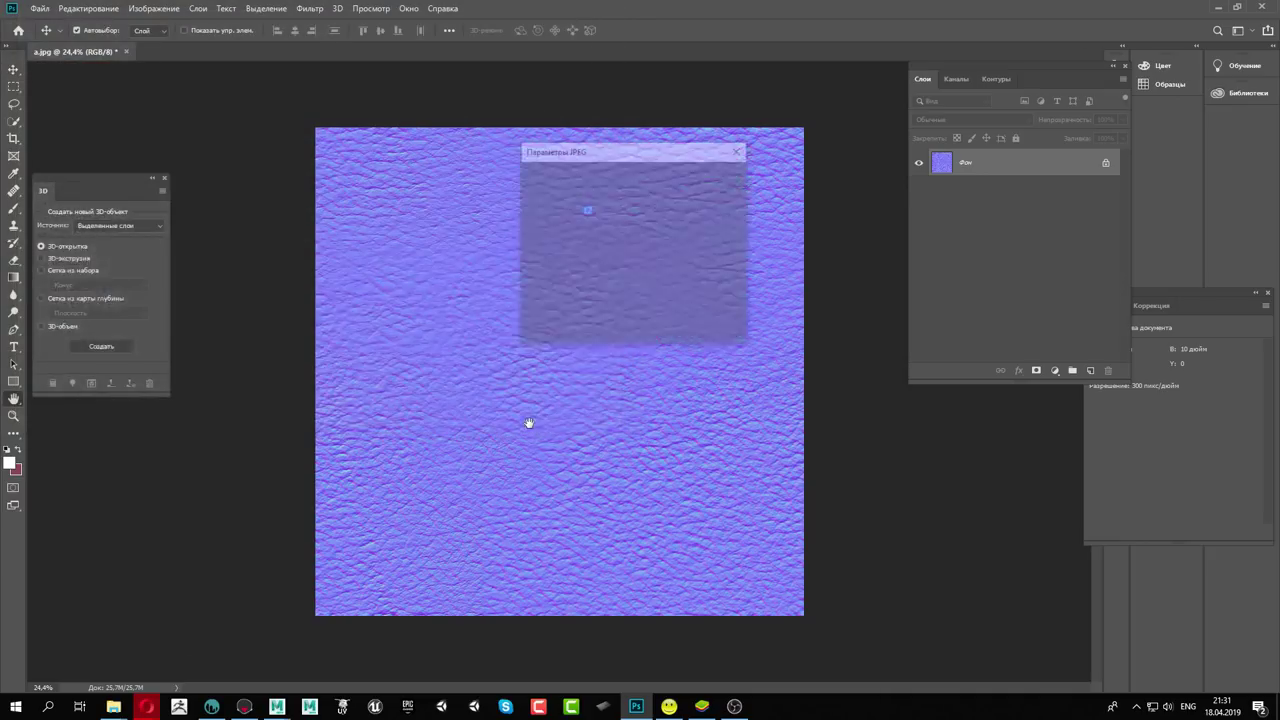
left_click(701, 179)
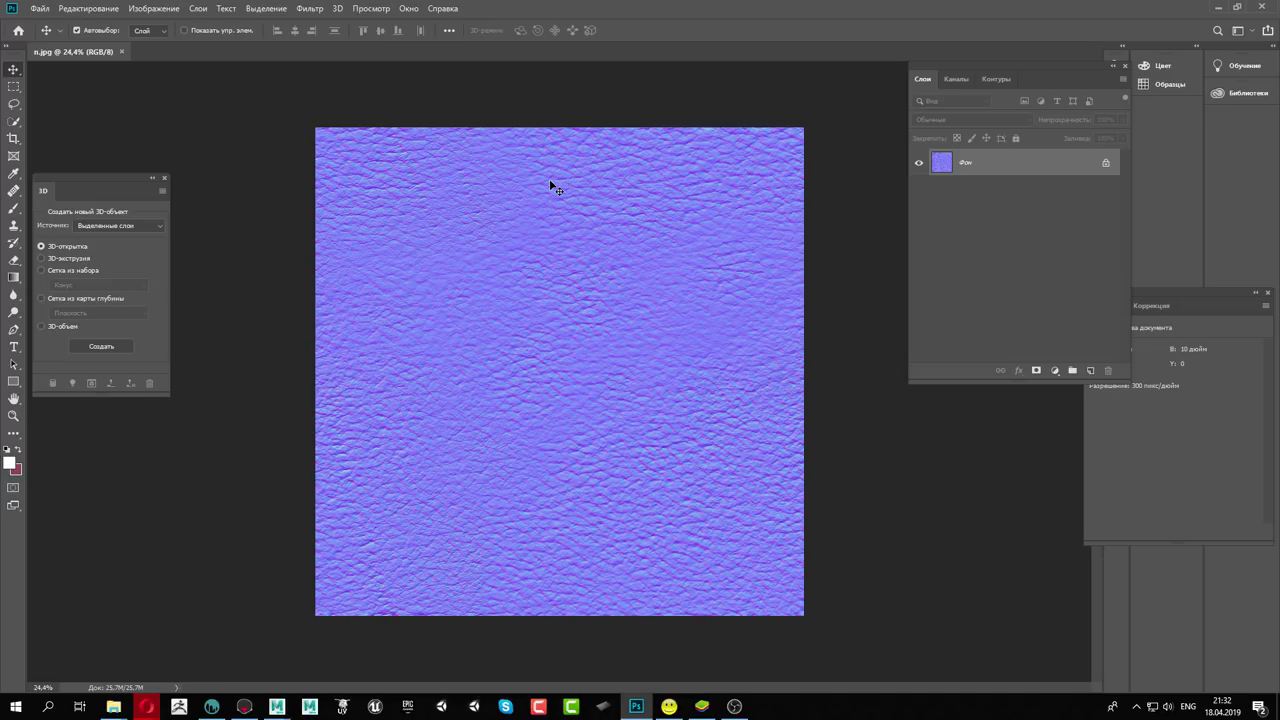
Desaturate the normal map to greyscale
left_click(40, 9)
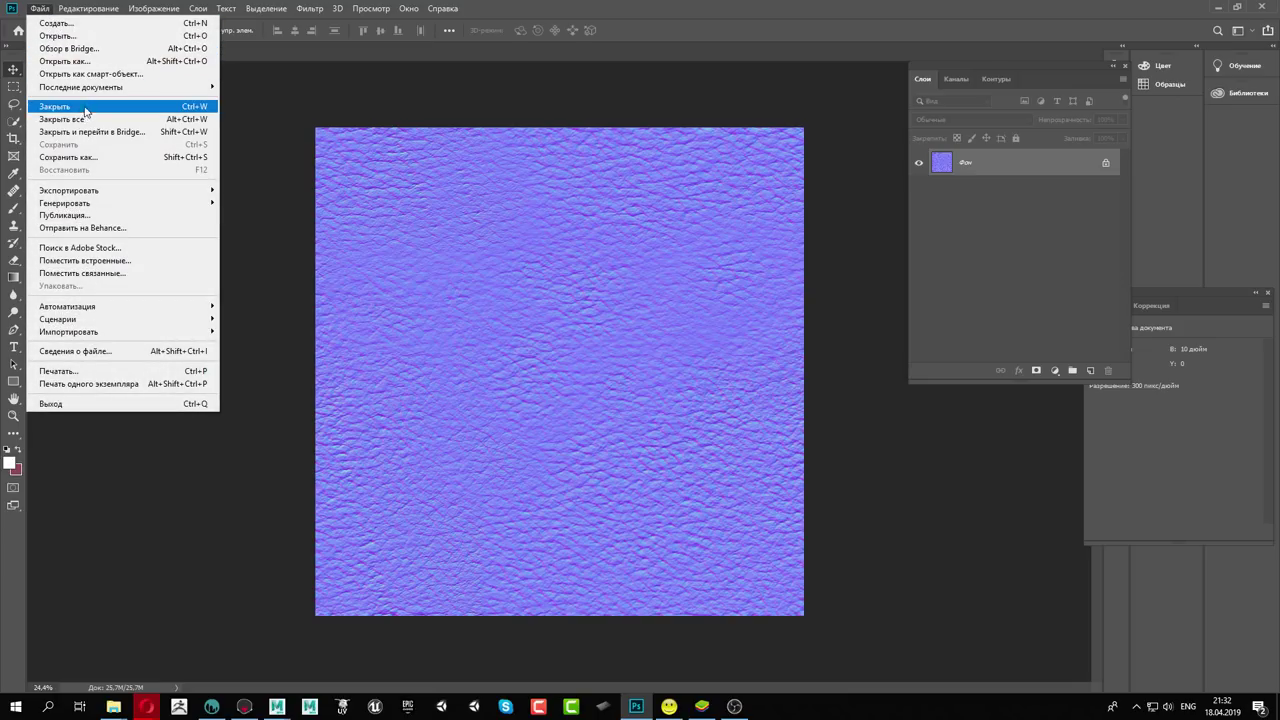
left_click(154, 8)
mouse_move(158, 43)
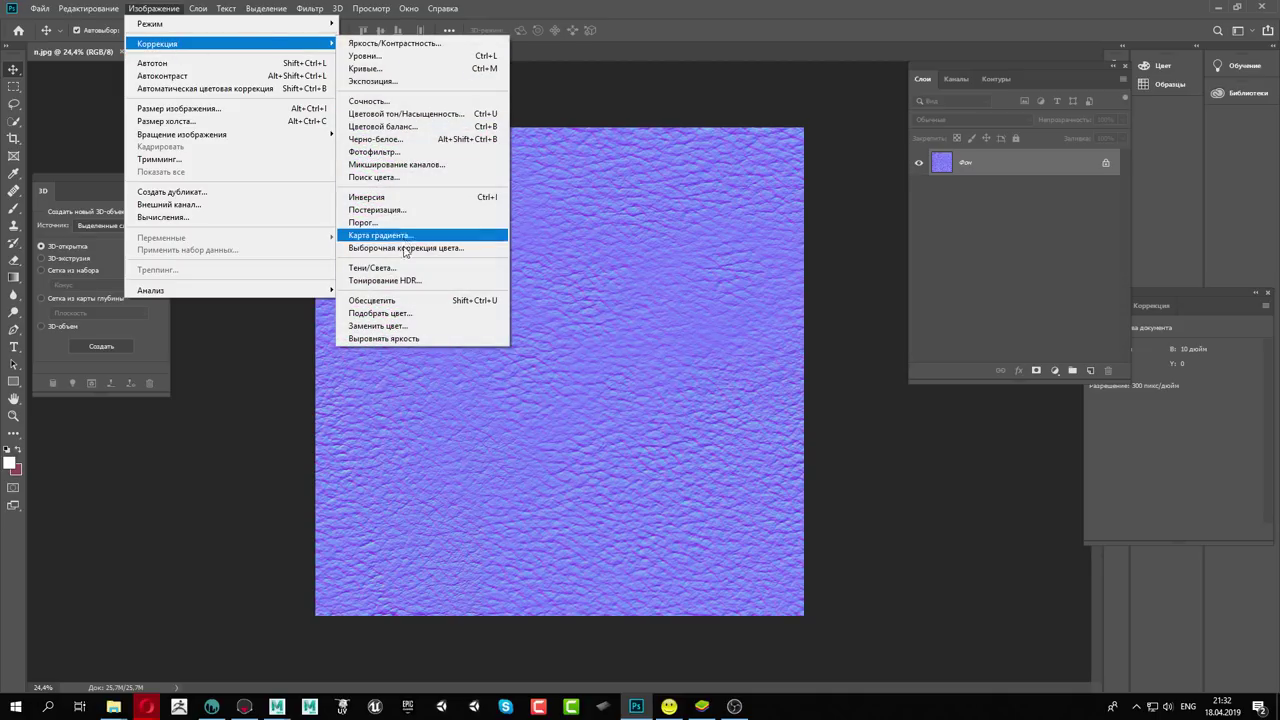
left_click(378, 300)
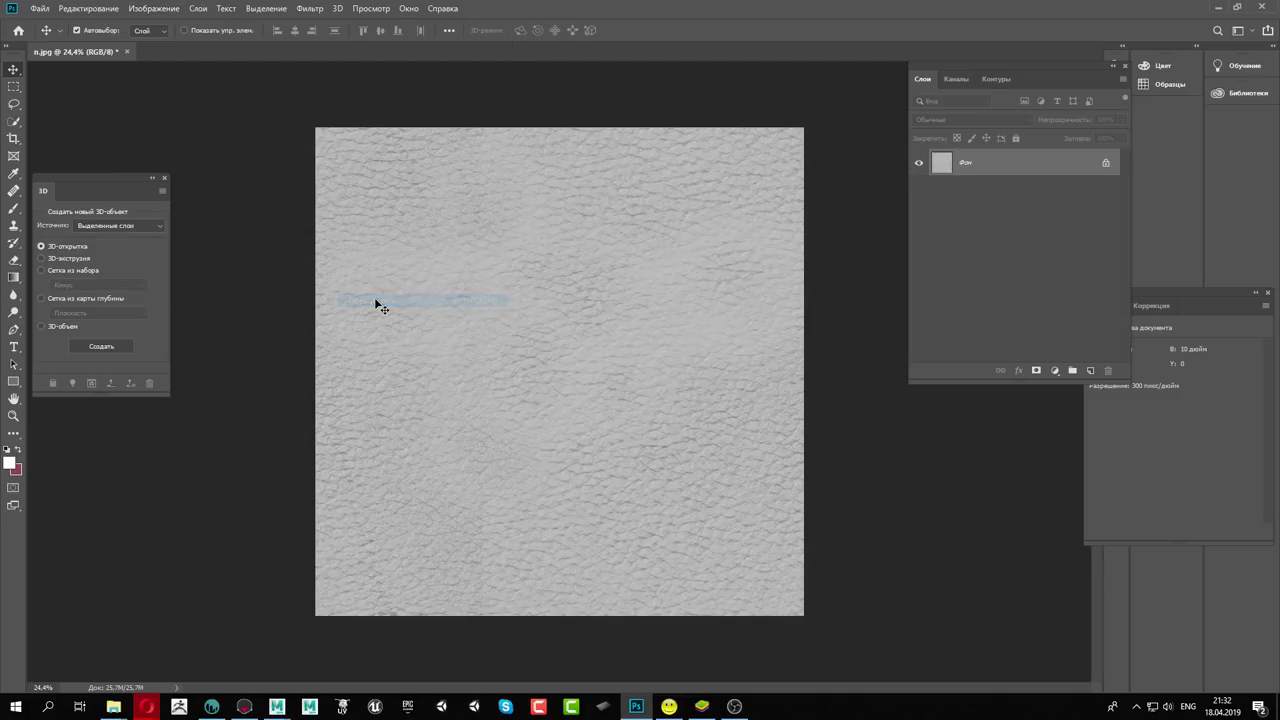
Apply Brightness/Contrast with brightness 24 and contrast 100
left_click(154, 8)
left_click(440, 10)
left_click(154, 8)
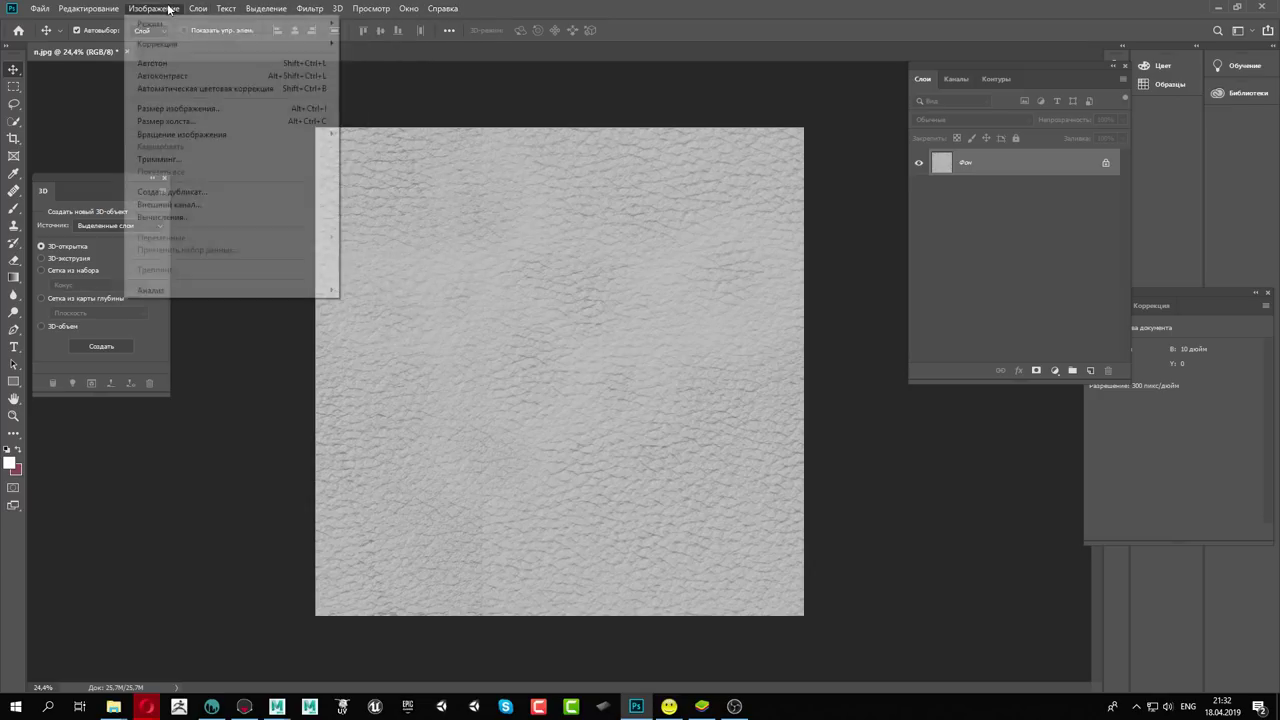
mouse_move(158, 44)
left_click(376, 44)
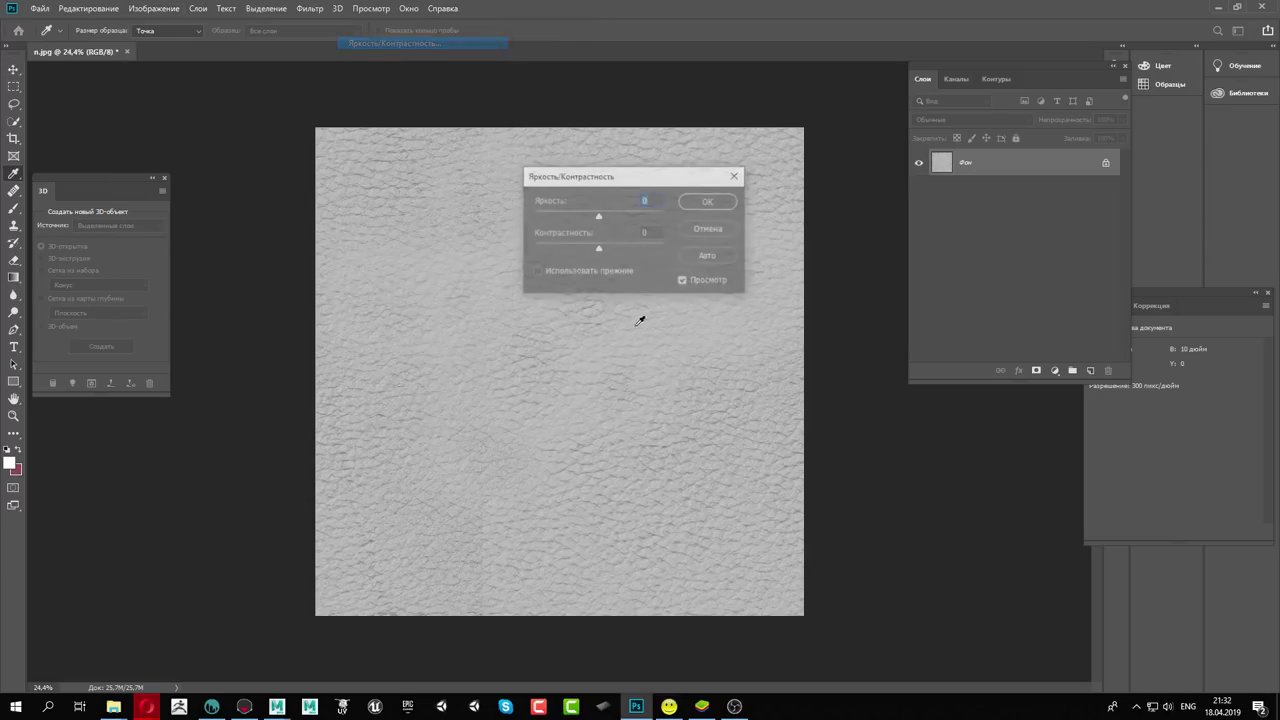
left_click_drag(643, 249, 703, 257)
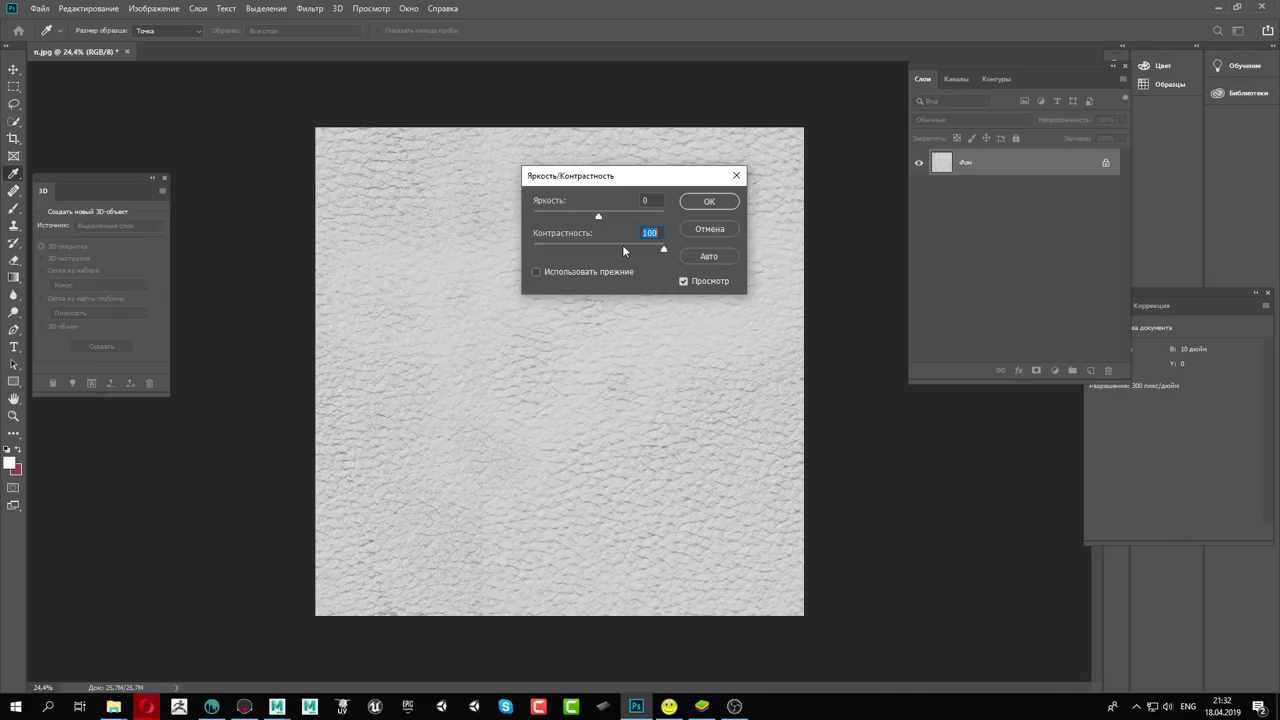
left_click(609, 213)
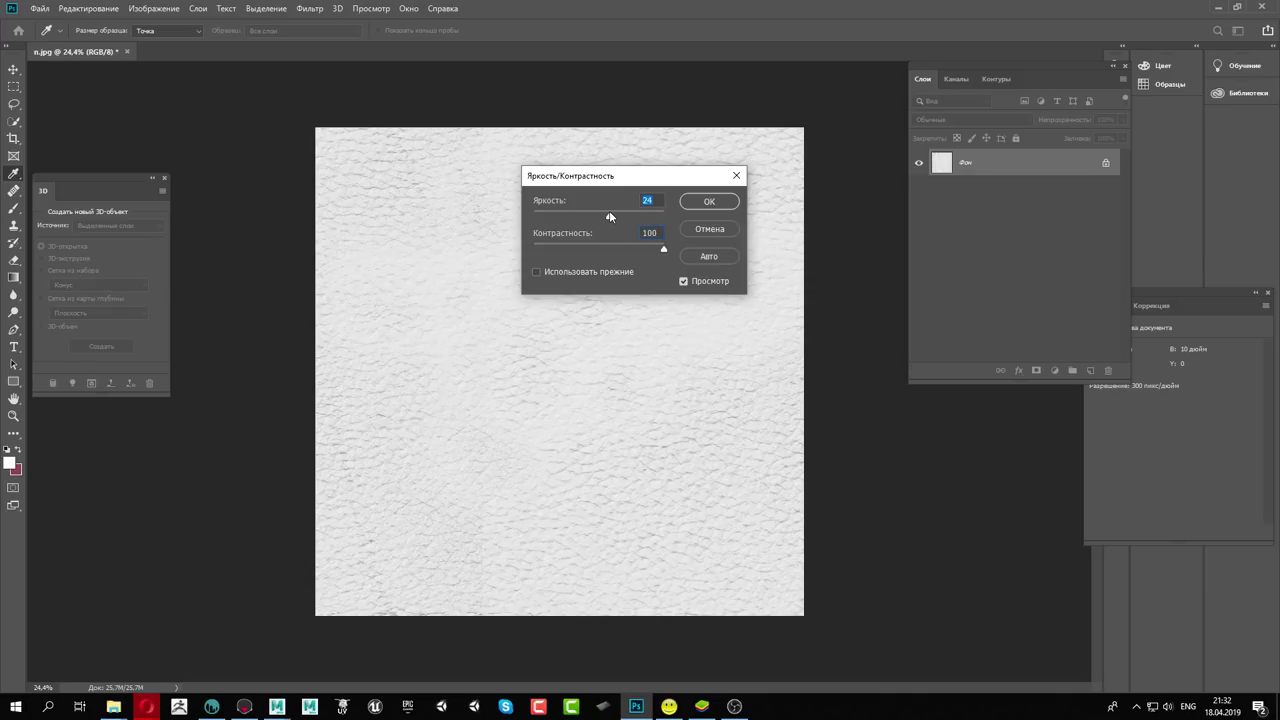
left_click(706, 203)
key("v")
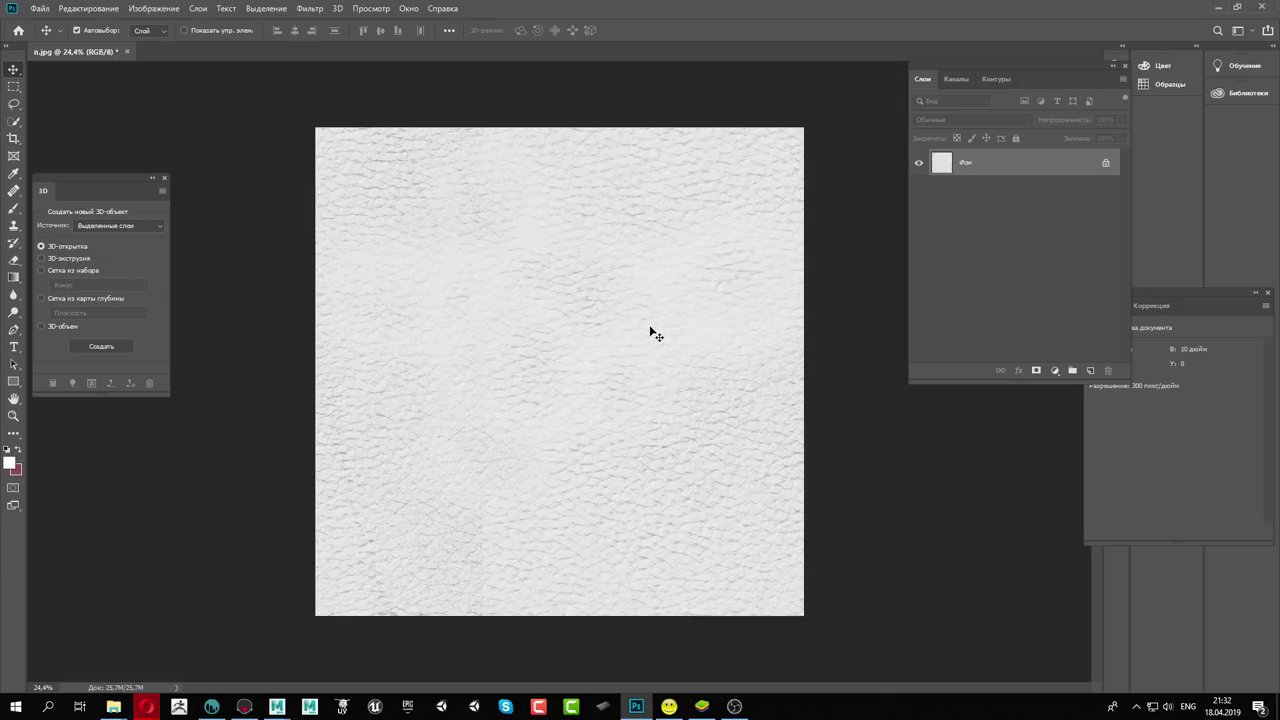
left_click(40, 9)
Save the grey height map as r.jpg at JPEG quality 12 beside a.jpg and n.jpg
left_click(89, 157)
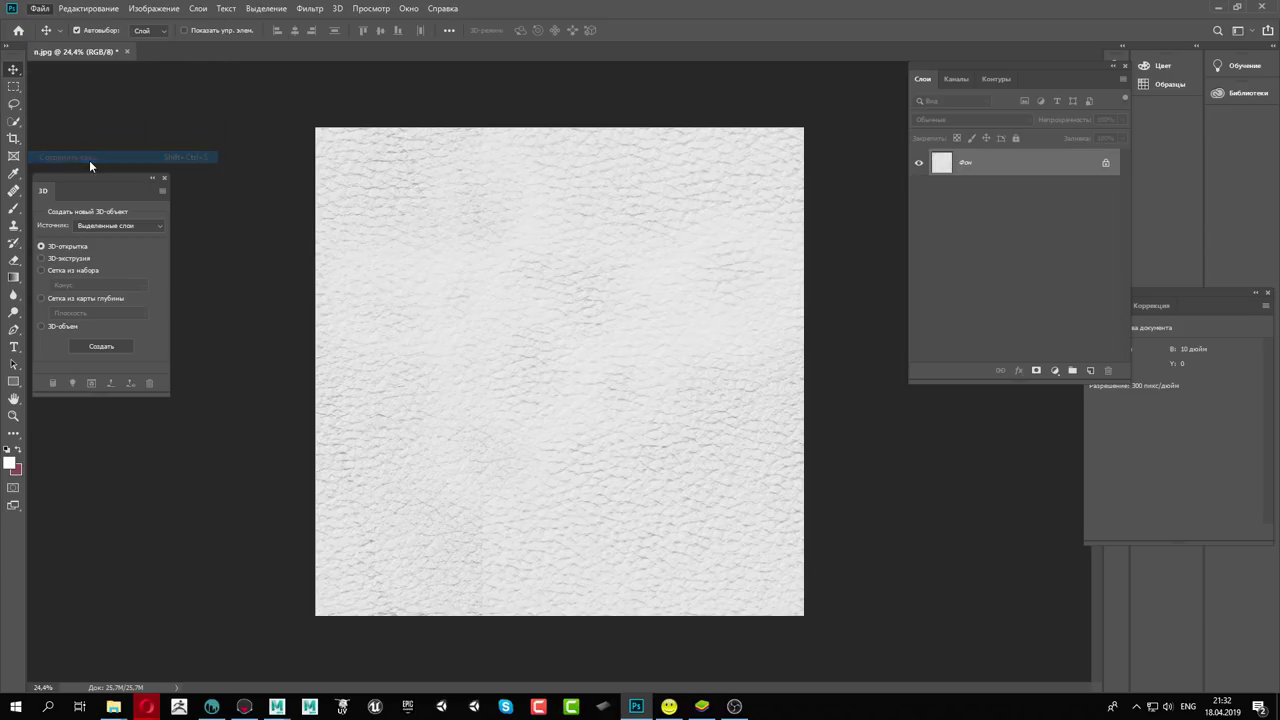
type("r")
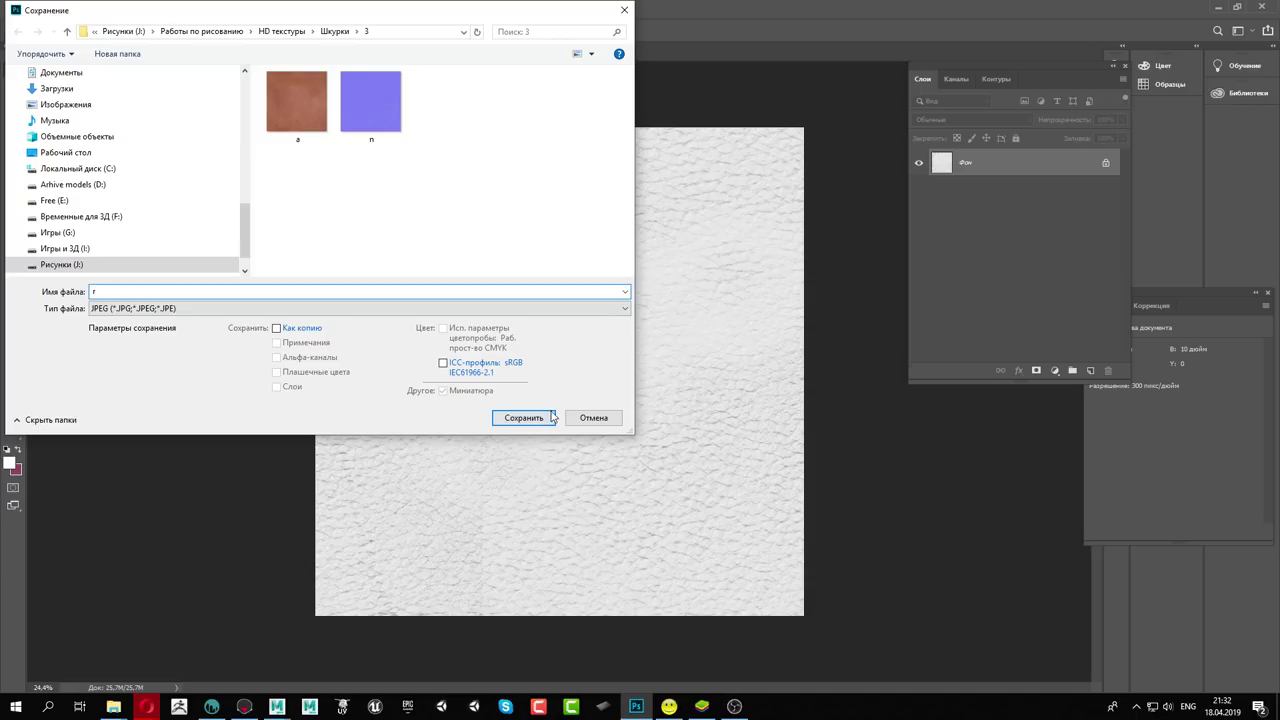
left_click(552, 416)
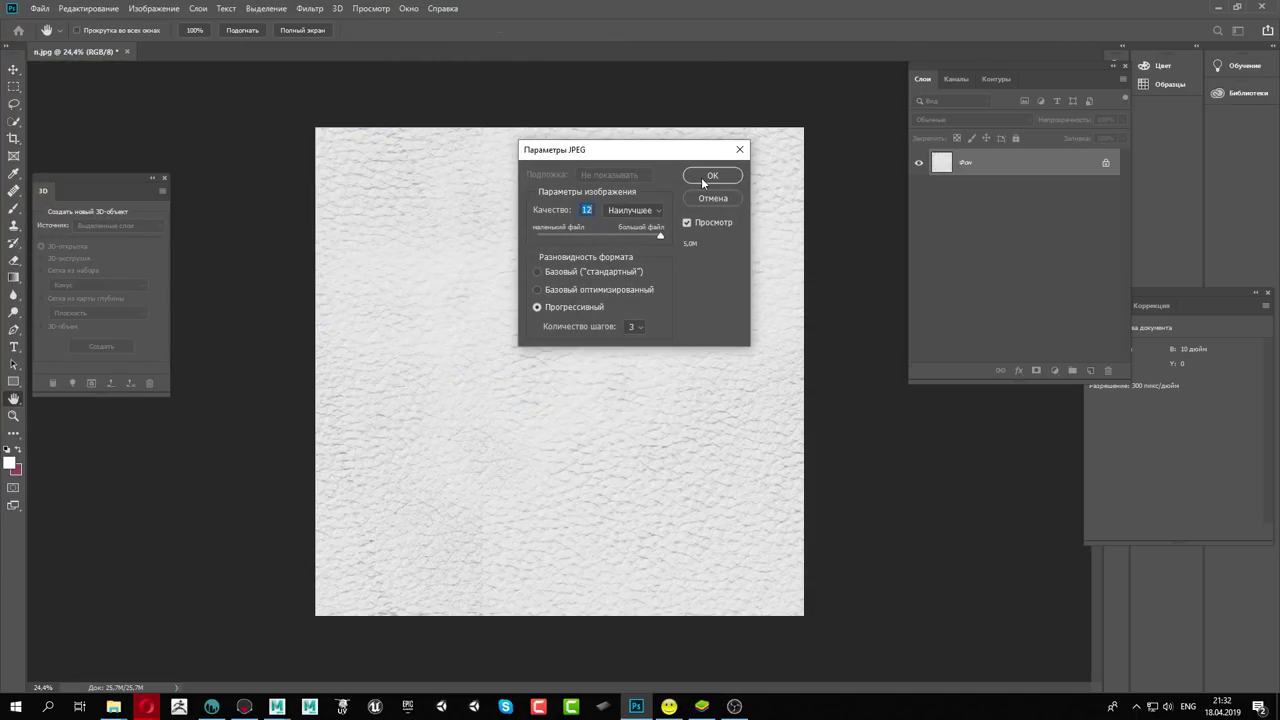
left_click(707, 176)
In Marmoset Toolbag, orbit and zoom in close around the model's torso, straps and belt
left_click(1218, 7)
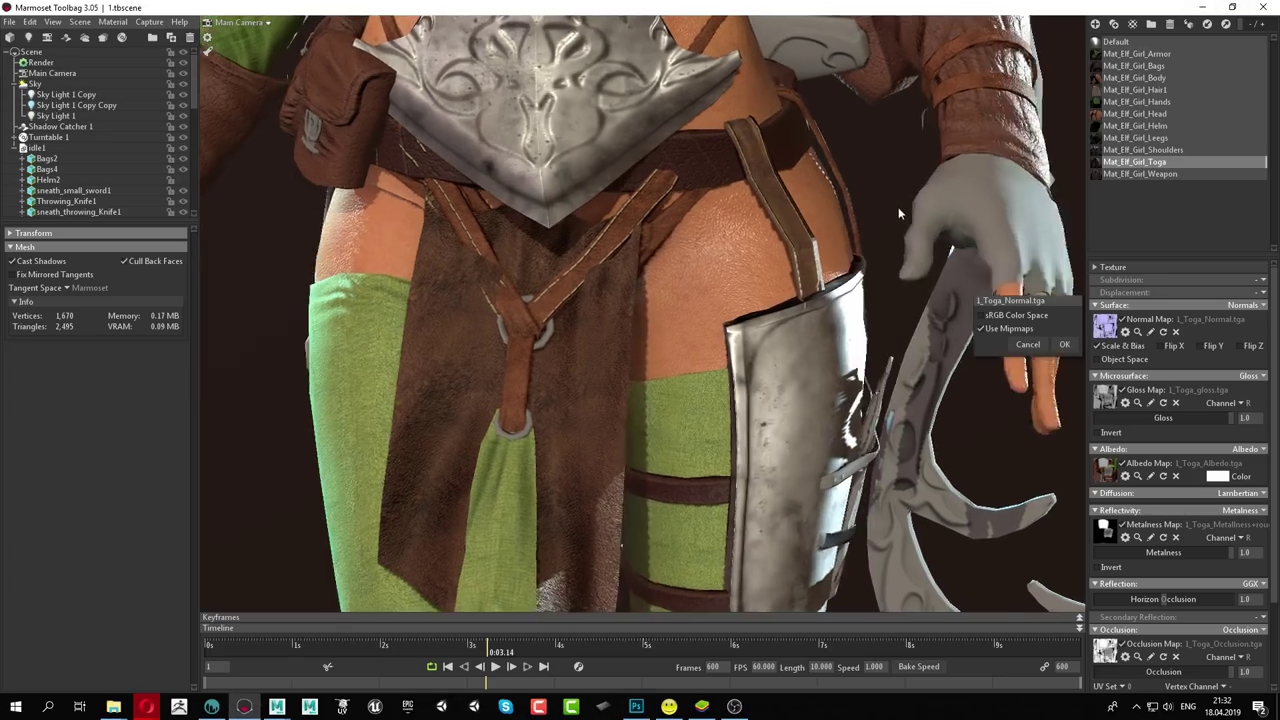
left_click_drag(922, 241, 800, 230)
scroll(760, 240, "up", 5)
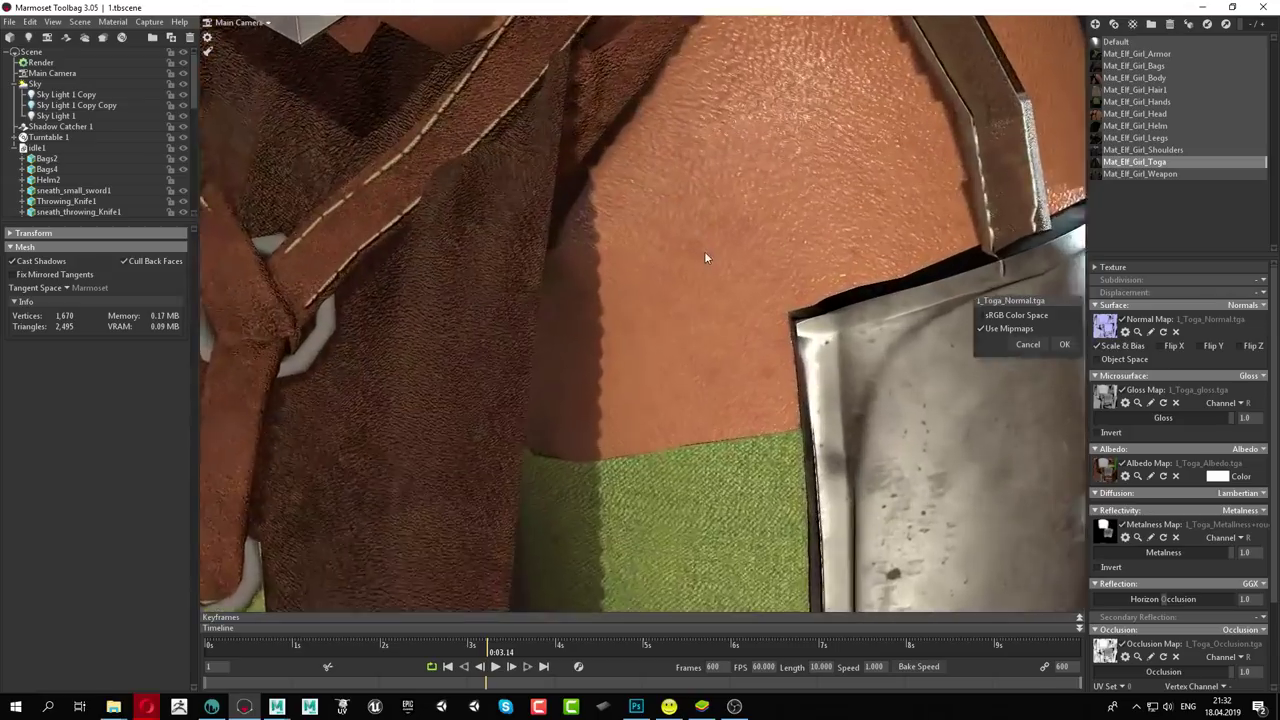
scroll(650, 210, "up", 3)
mouse_move(589, 171)
left_mouse_down()
mouse_move(623, 214)
mouse_move(701, 251)
mouse_move(809, 276)
left_mouse_up()
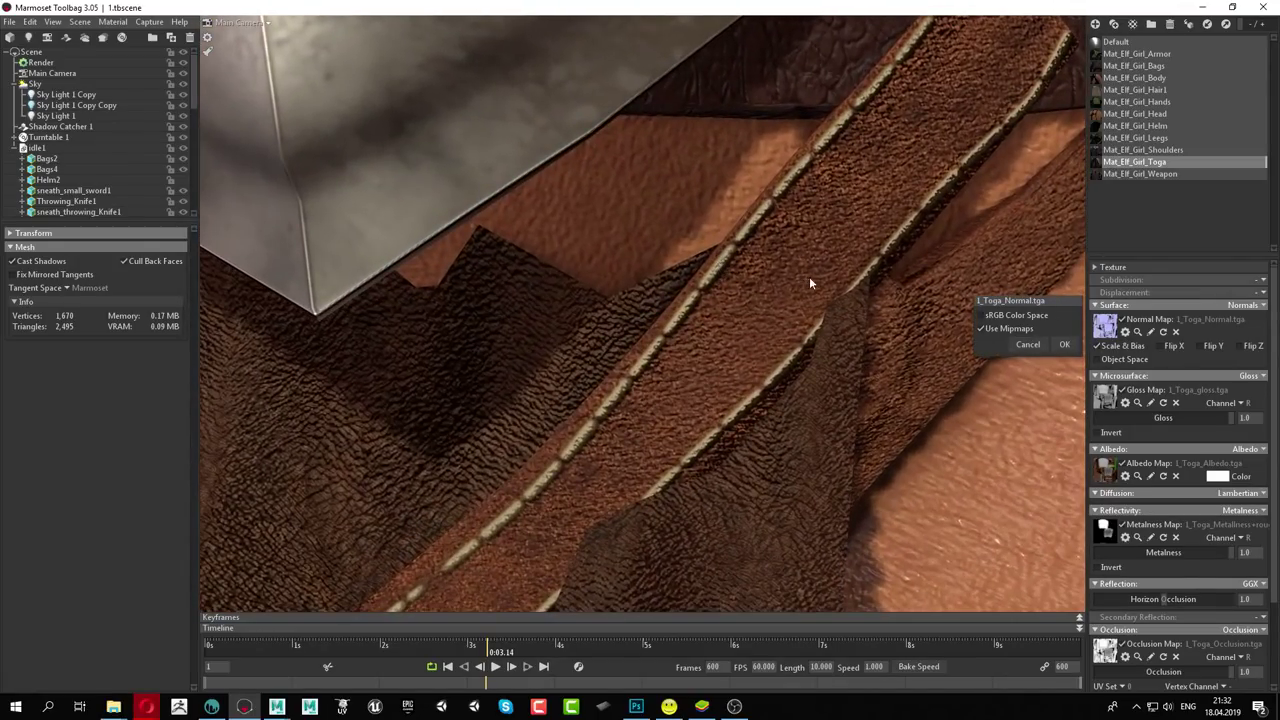
scroll(525, 151, "down", 5)
mouse_move(525, 151)
left_mouse_down()
mouse_move(776, 259)
mouse_move(744, 255)
mouse_move(740, 345)
mouse_move(554, 262)
mouse_move(546, 230)
mouse_move(611, 240)
left_mouse_up()
scroll(744, 255, "up", 3)
scroll(740, 345, "up", 4)
scroll(590, 271, "down", 3)
scroll(588, 234, "down", 3)
left_click_drag(704, 233, 611, 236)
scroll(702, 284, "up", 3)
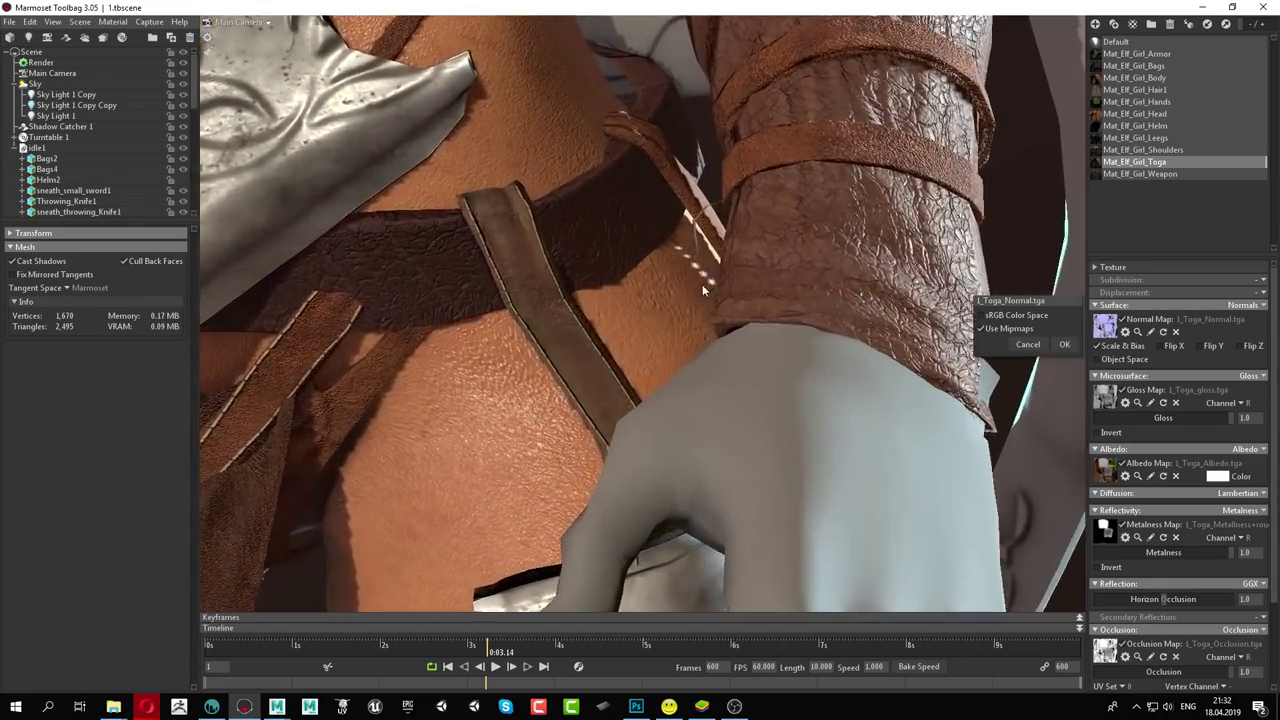
Set the playhead back to 0:02.13 and inspect the belt and arm up close
left_click_drag(487, 668, 397, 640)
mouse_move(470, 360)
left_mouse_down()
mouse_move(486, 297)
mouse_move(429, 268)
mouse_move(478, 270)
left_mouse_up()
scroll(703, 318, "up", 3)
scroll(766, 352, "up", 3)
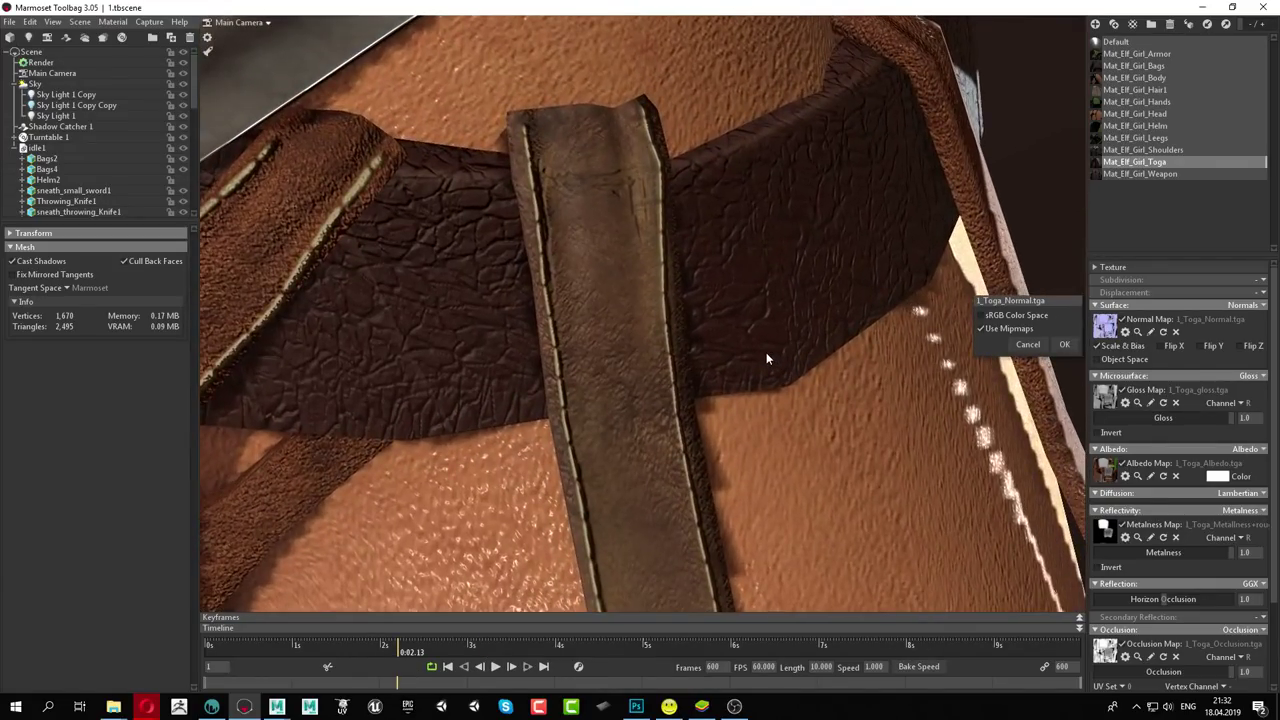
scroll(766, 352, "down", 3)
scroll(695, 320, "down", 5)
mouse_move(680, 286)
left_mouse_down()
mouse_move(660, 283)
mouse_move(780, 380)
left_mouse_up()
scroll(801, 396, "up", 5)
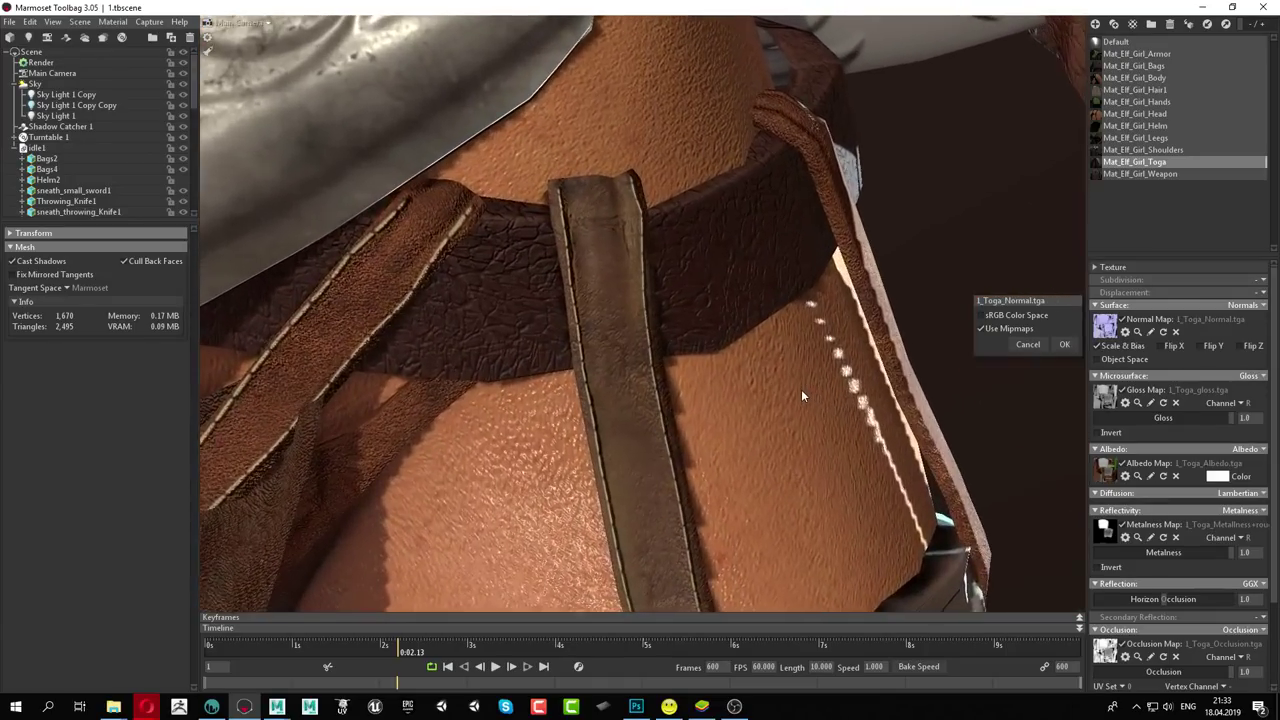
scroll(802, 390, "down", 2)
scroll(777, 380, "down", 3)
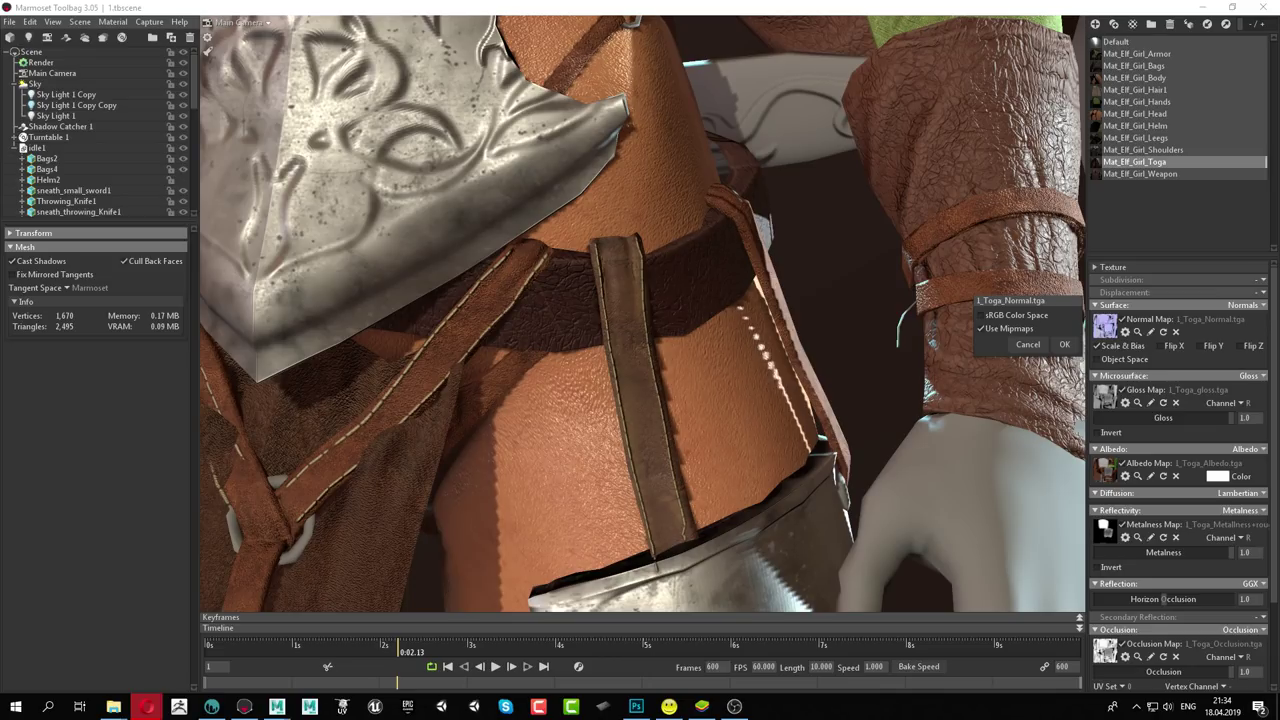
key("alt+Tab")
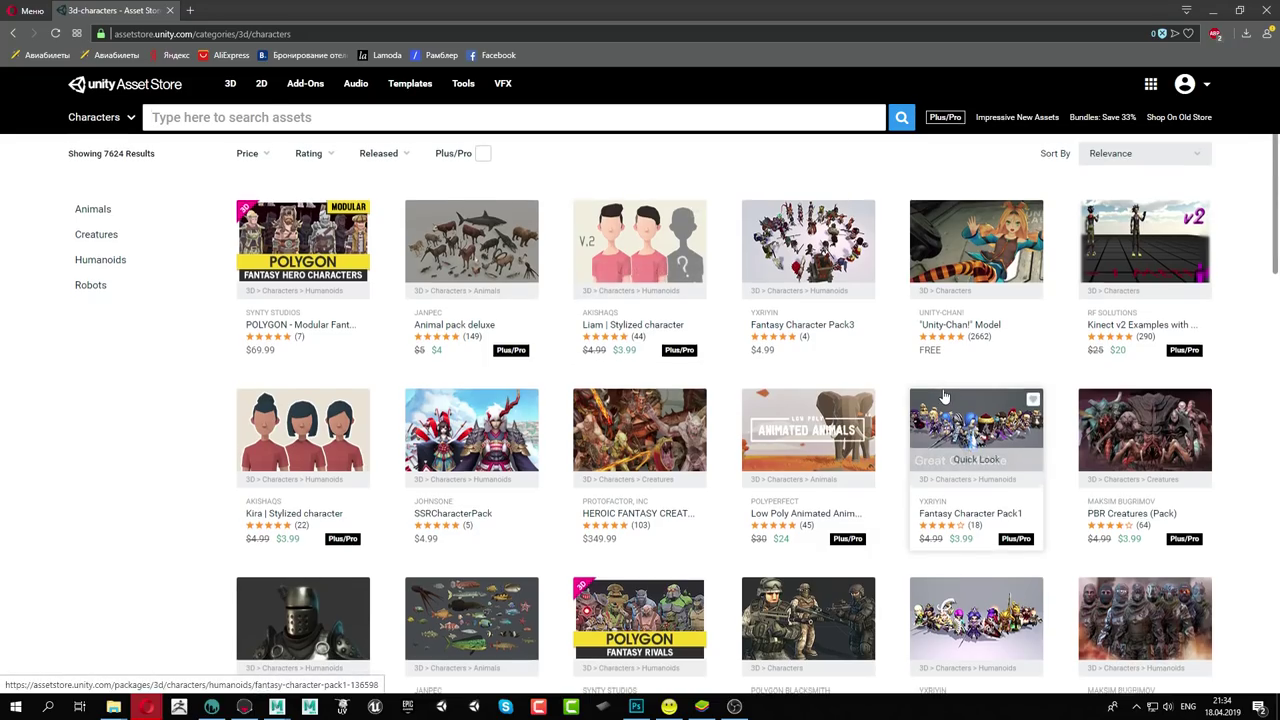
Open the PBR Customized Soldier page, then browse its publisher's list of assets
scroll(944, 398, "down", 1)
left_click(1140, 487)
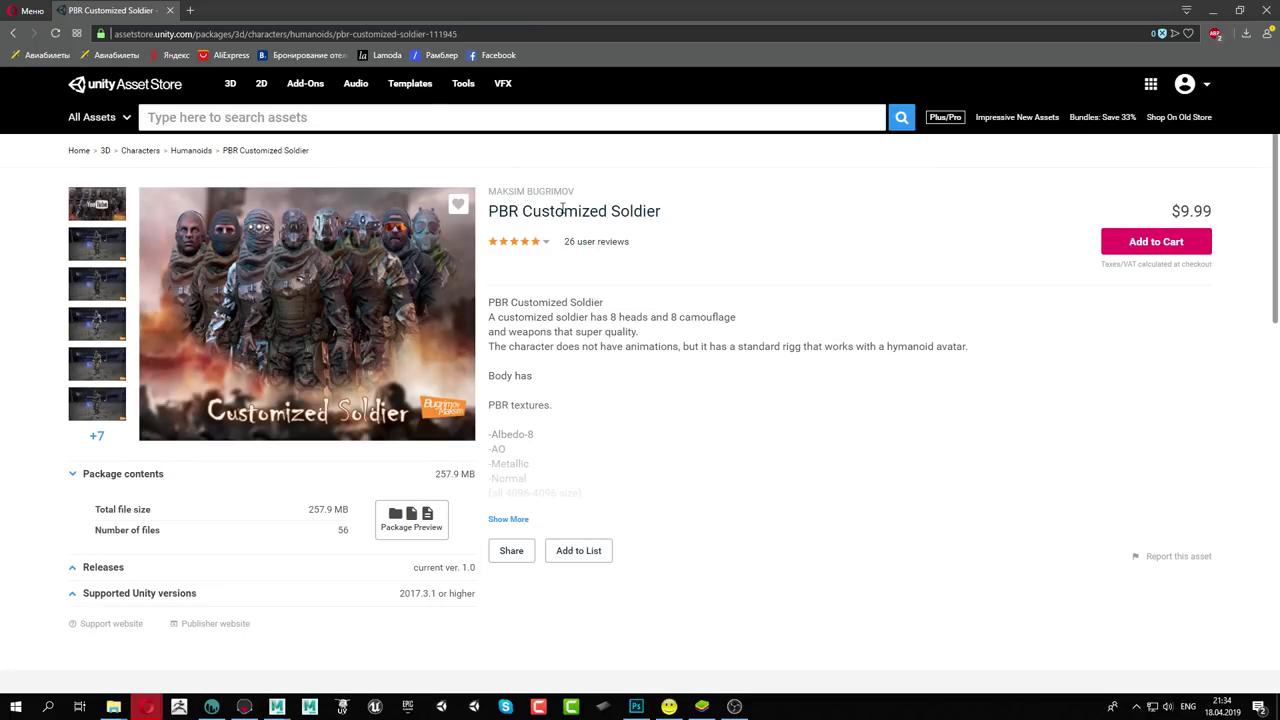
left_click(528, 191)
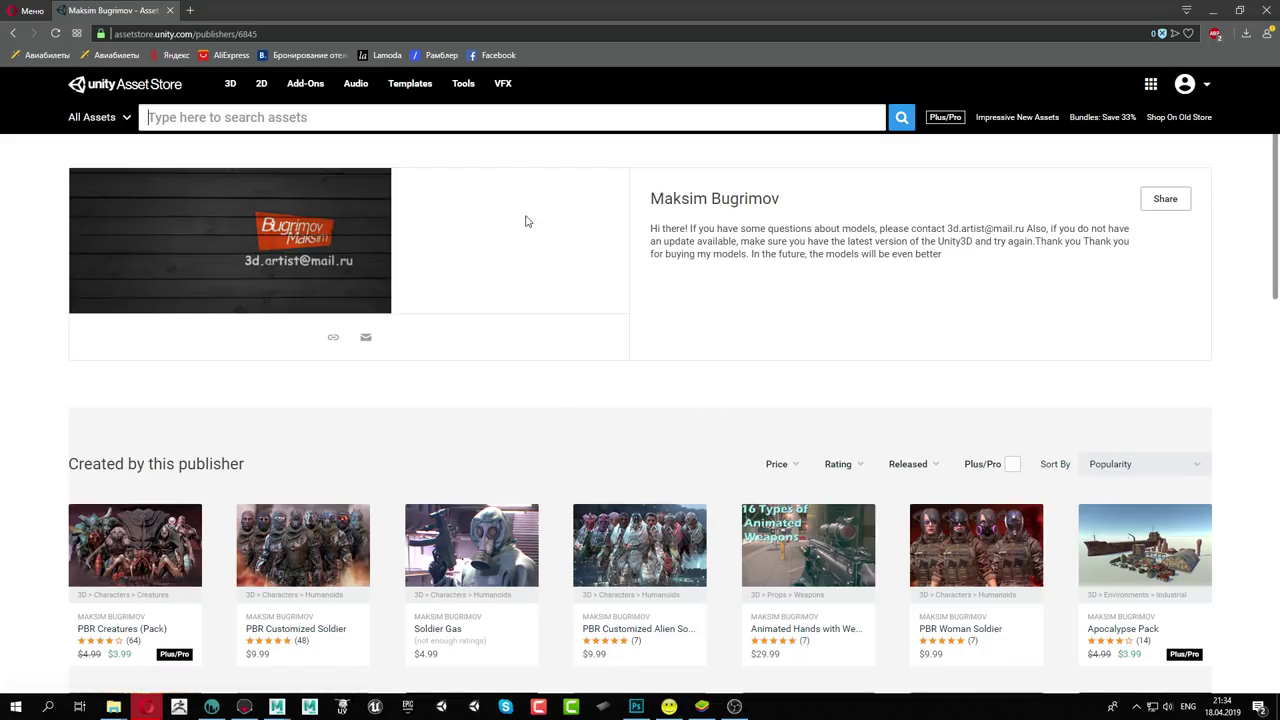
scroll(569, 379, "down", 2)
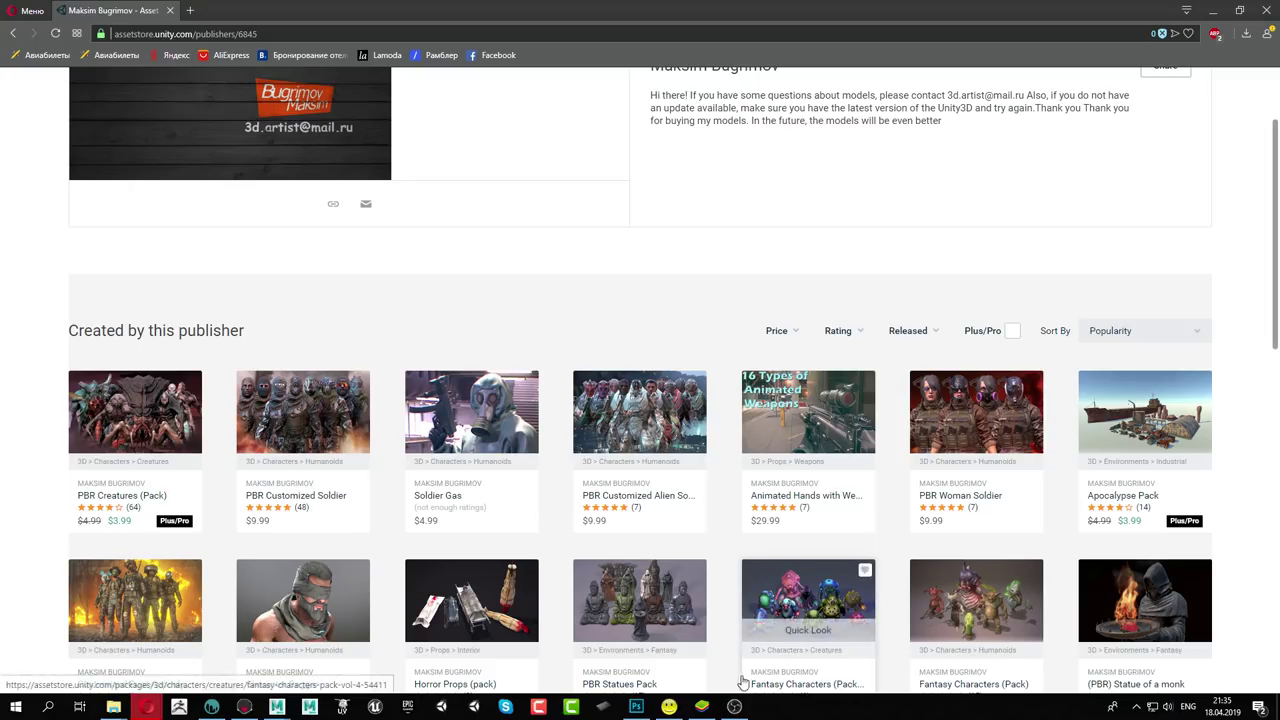
mouse_move(303, 600)
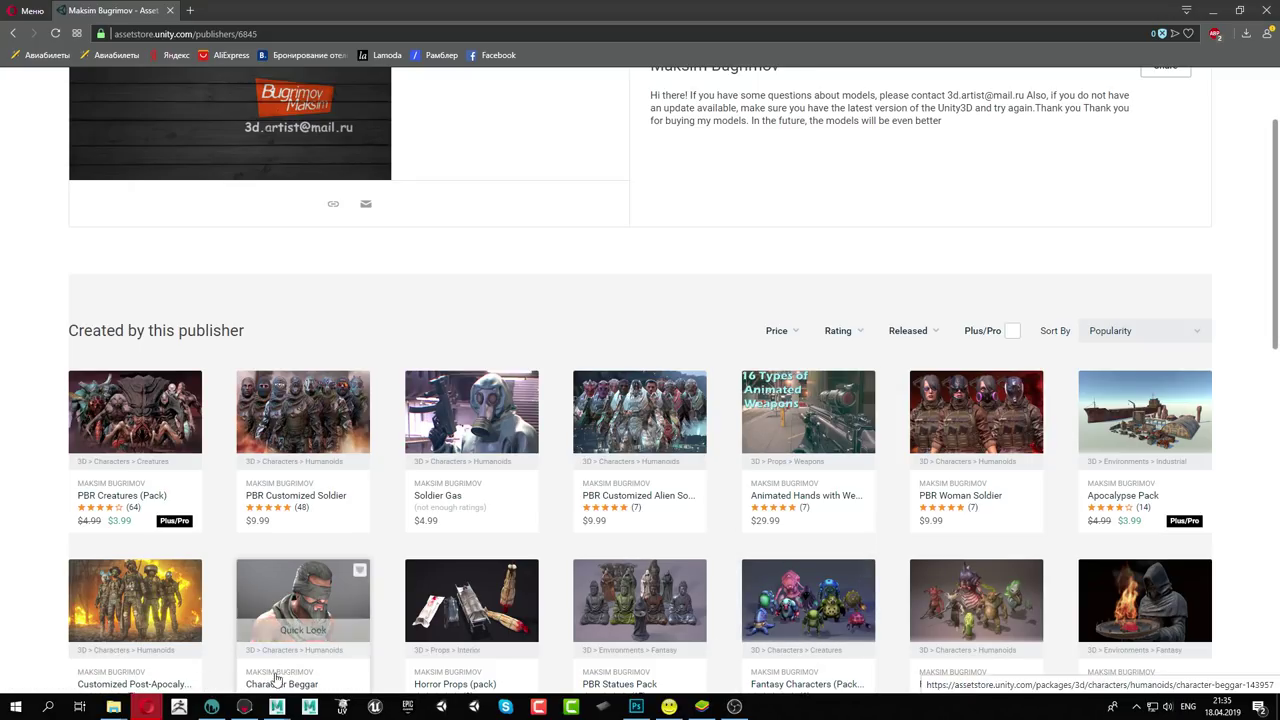
Back in Marmoset Toolbag, zoom out and orbit the elf character to a near-frontal view
left_click(252, 708)
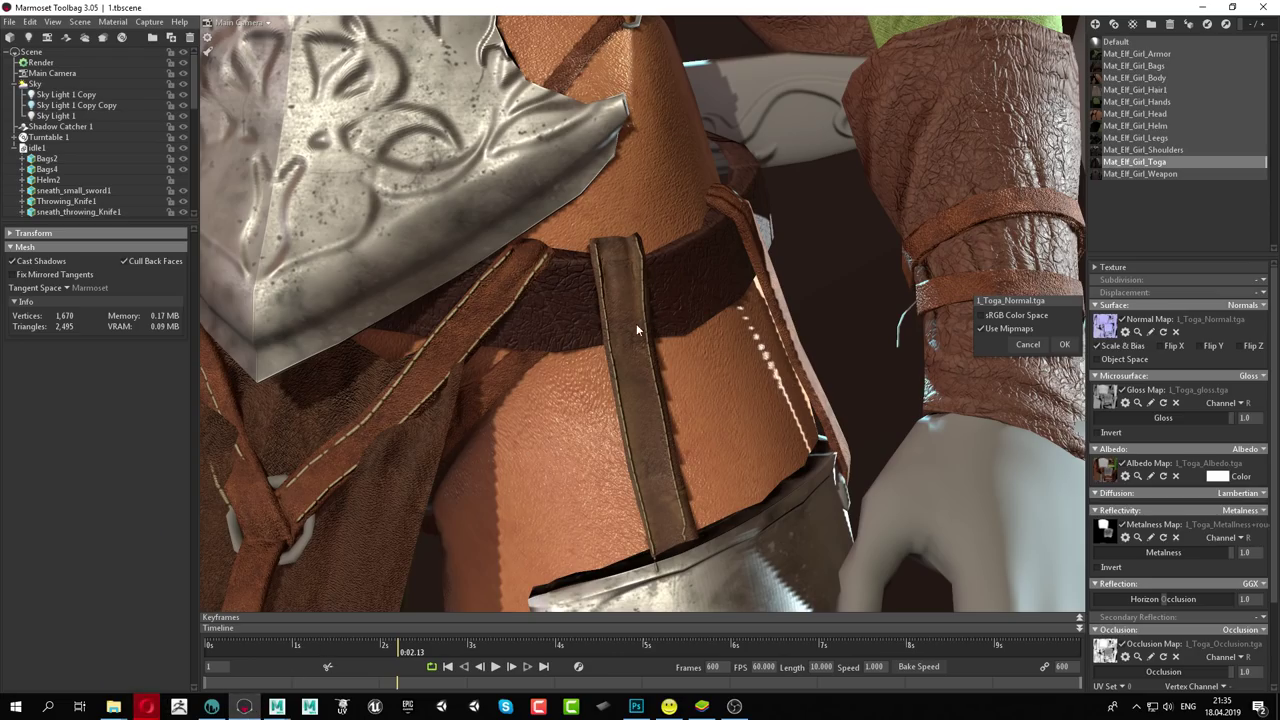
scroll(492, 382, "down", 2)
scroll(409, 383, "down", 2)
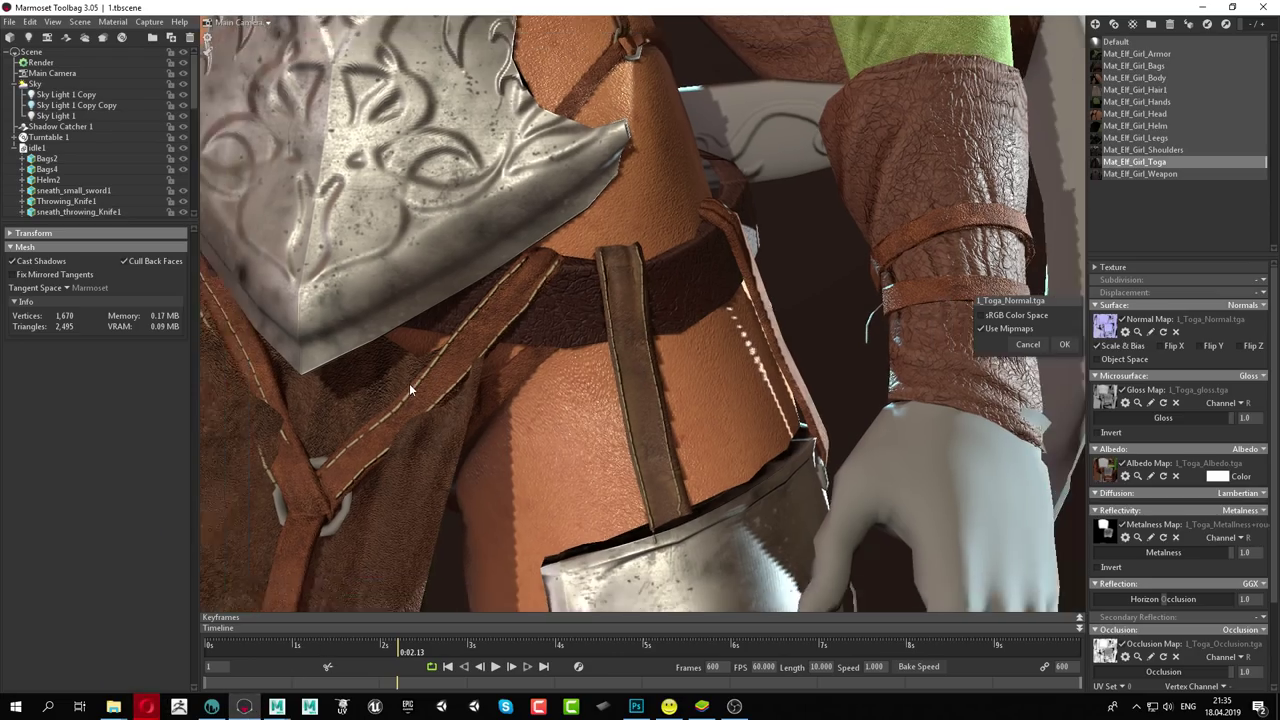
scroll(409, 383, "down", 3)
scroll(424, 386, "down", 2)
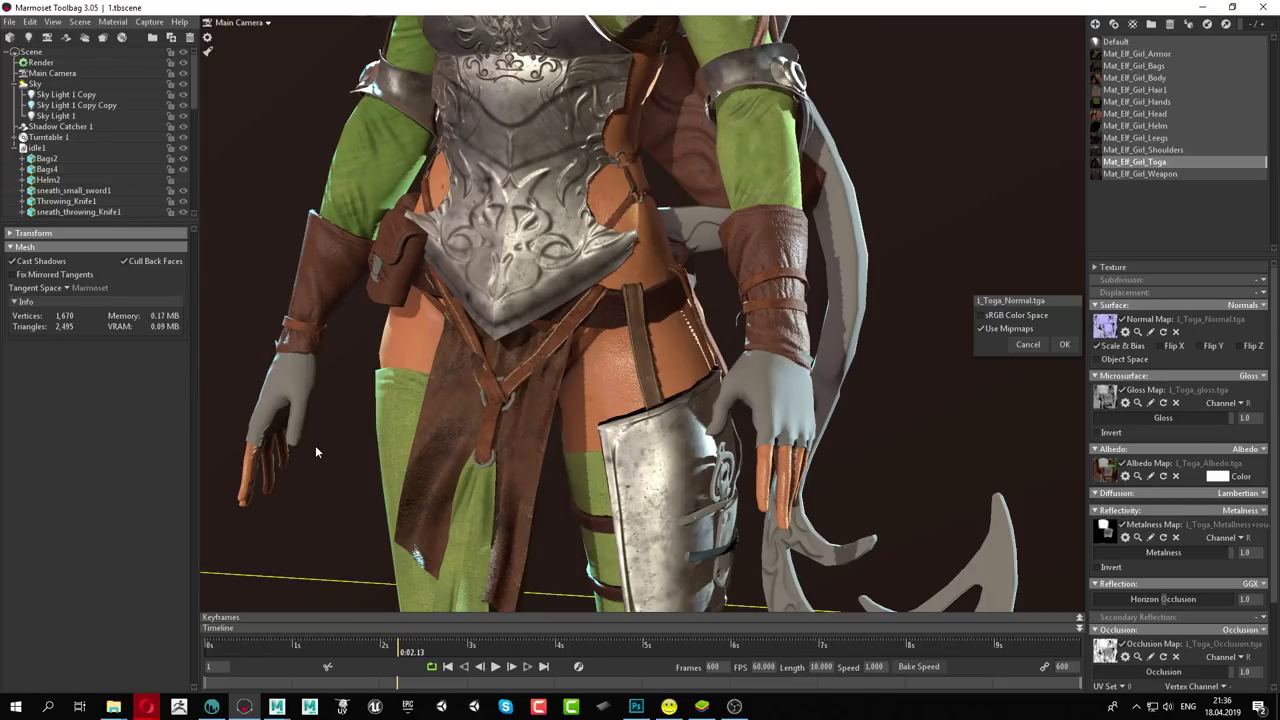
scroll(315, 452, "down", 2)
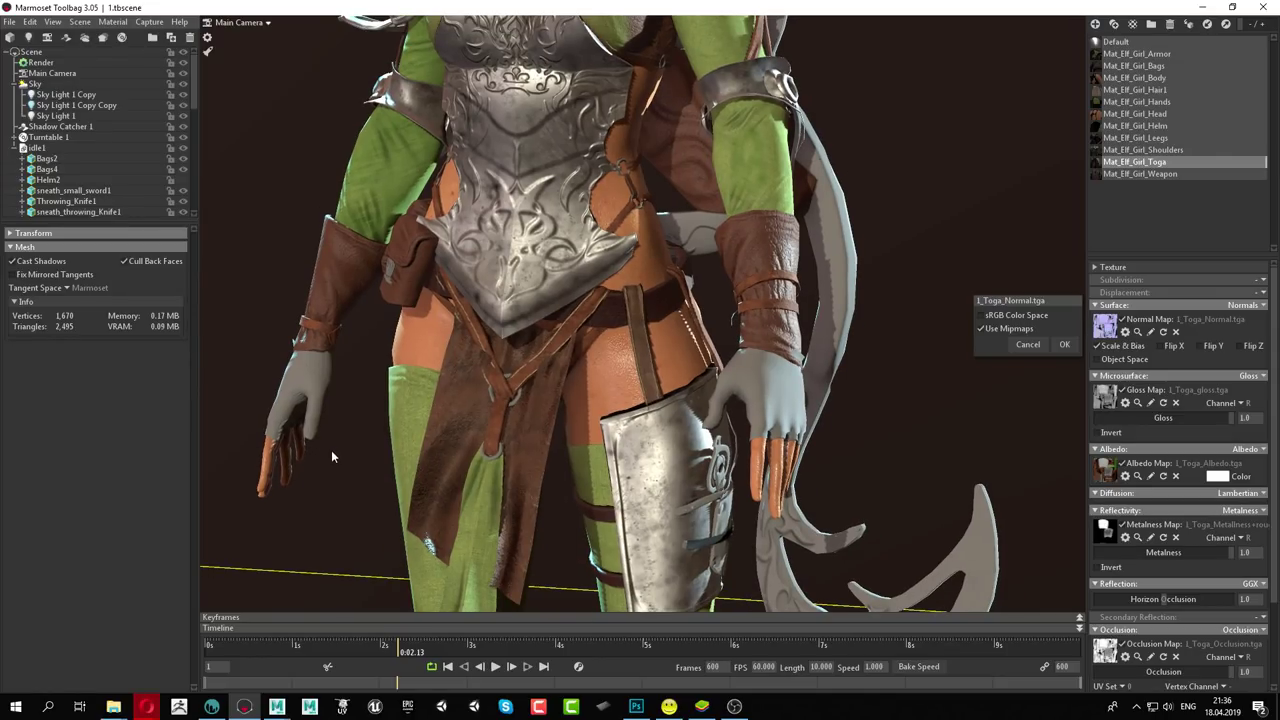
left_click_drag(316, 463, 367, 452)
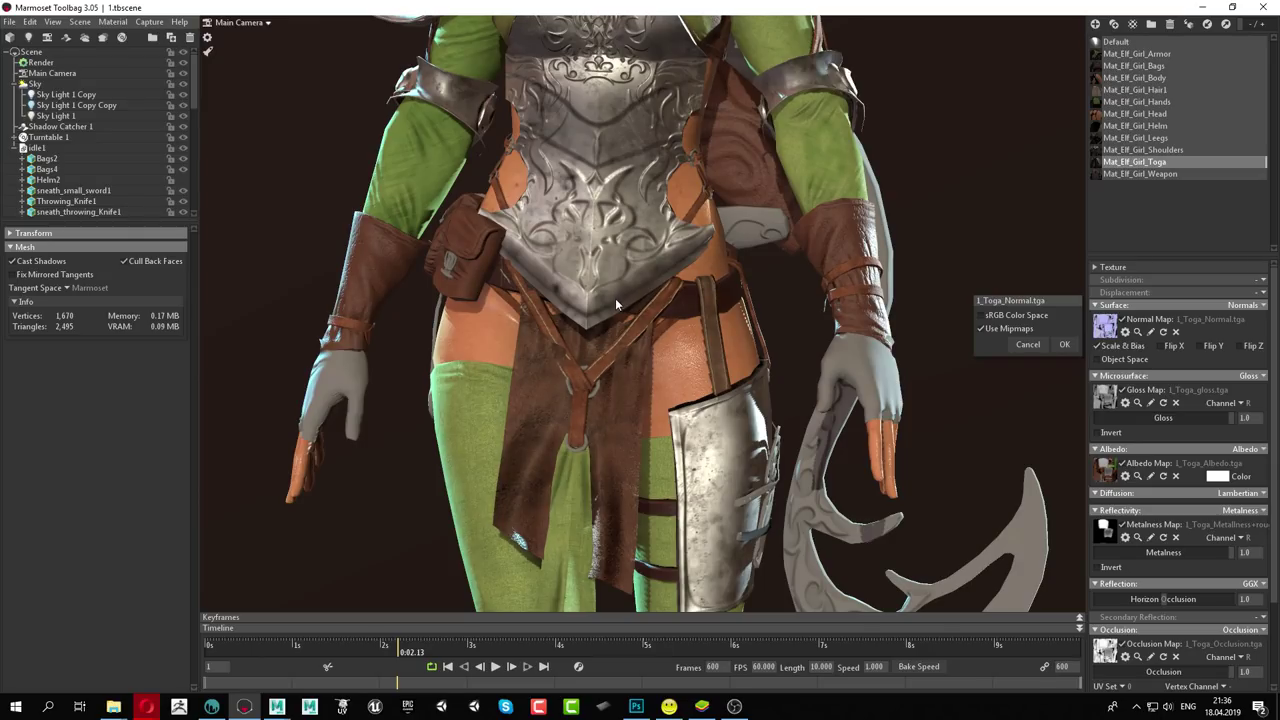
scroll(554, 291, "down", 5)
scroll(316, 236, "up", 4)
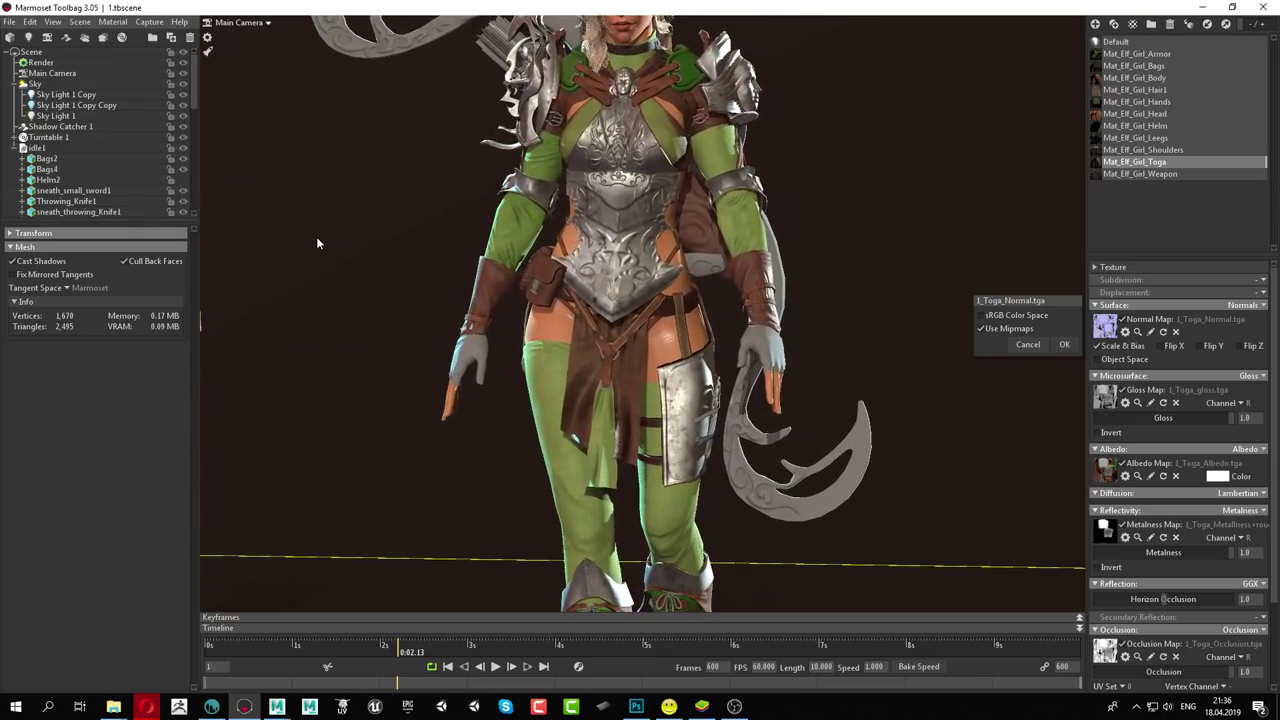
scroll(448, 229, "up", 1)
scroll(532, 297, "up", 2)
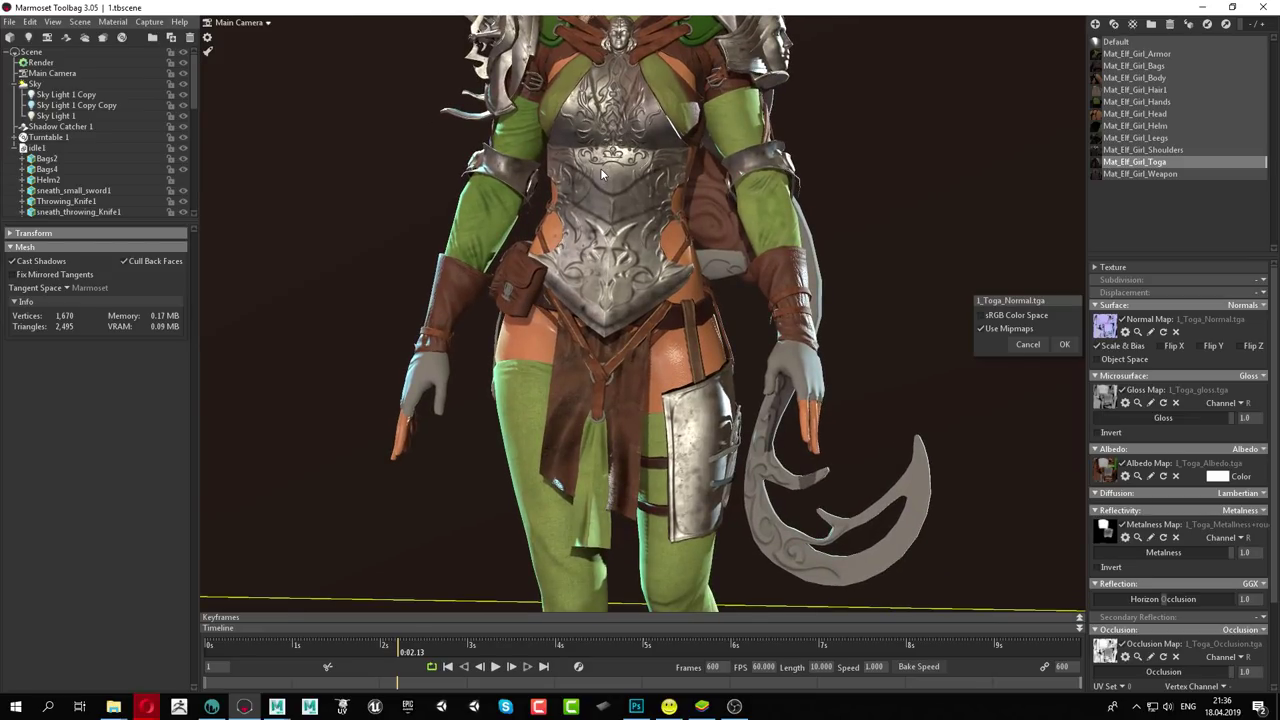
Frame the head and chest, then bring Photoshop to the front
middle_click_drag(781, 92, 760, 260)
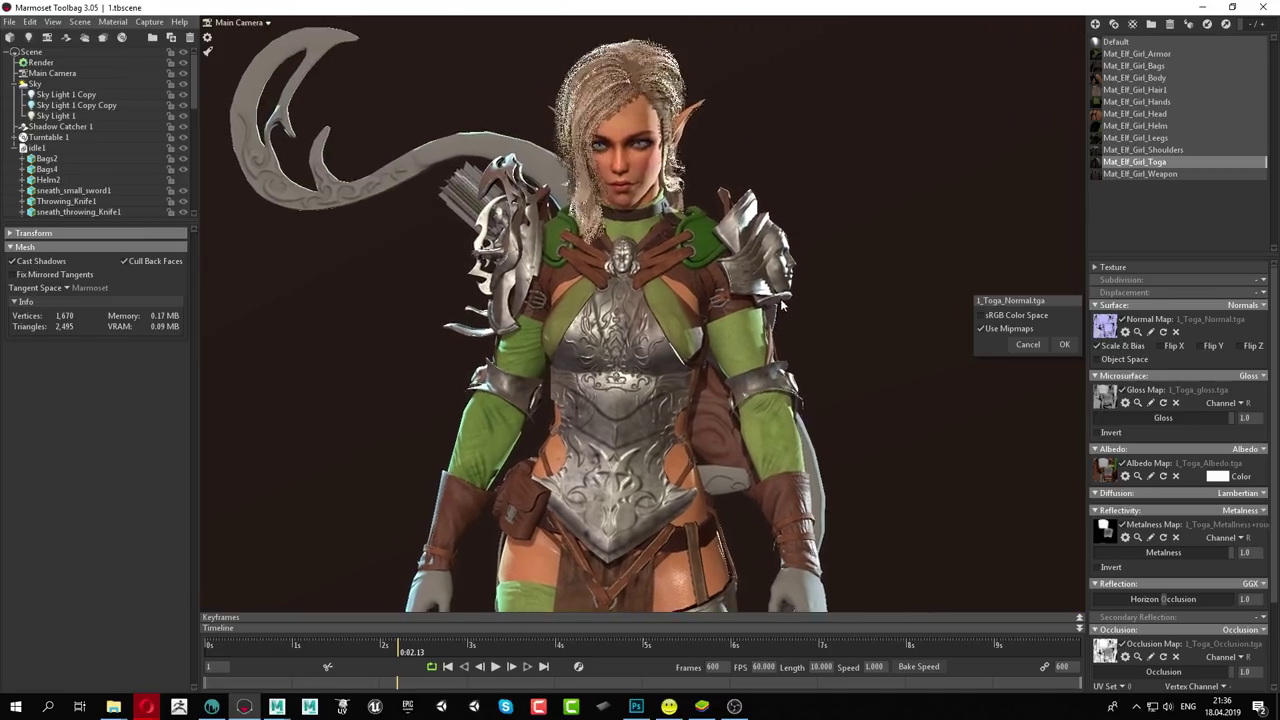
left_click_drag(760, 258, 780, 228)
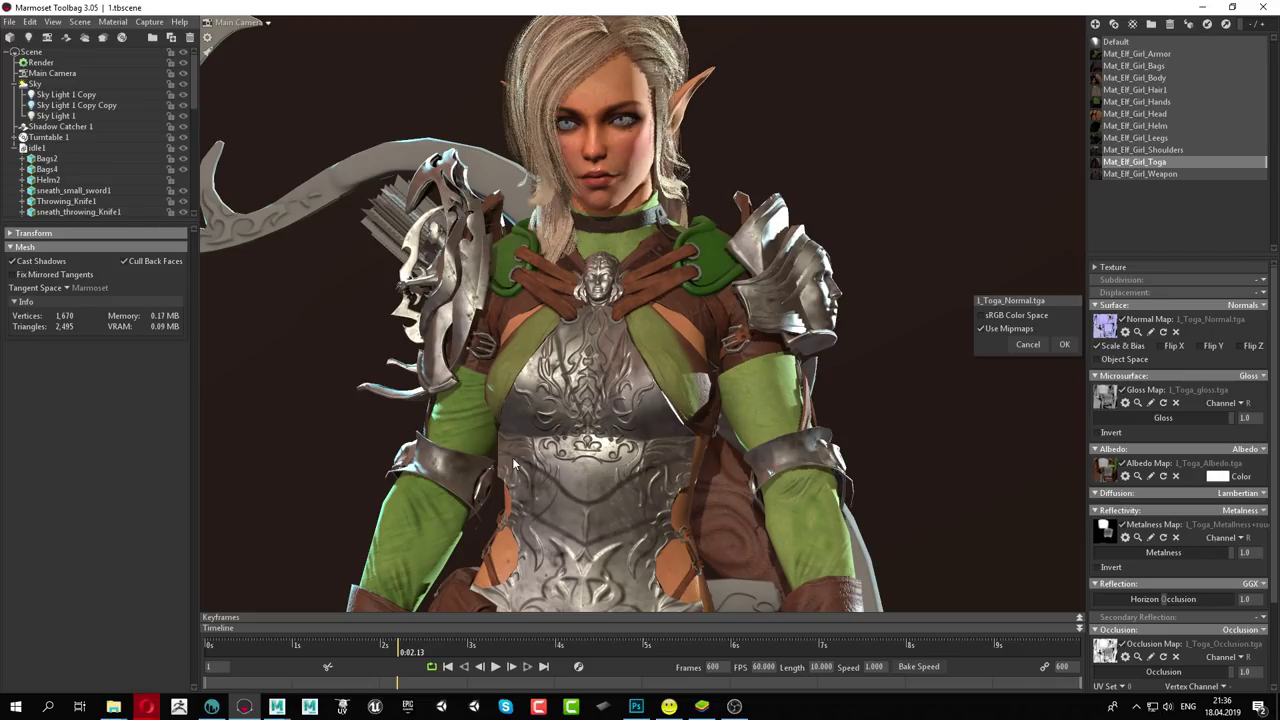
left_click(636, 706)
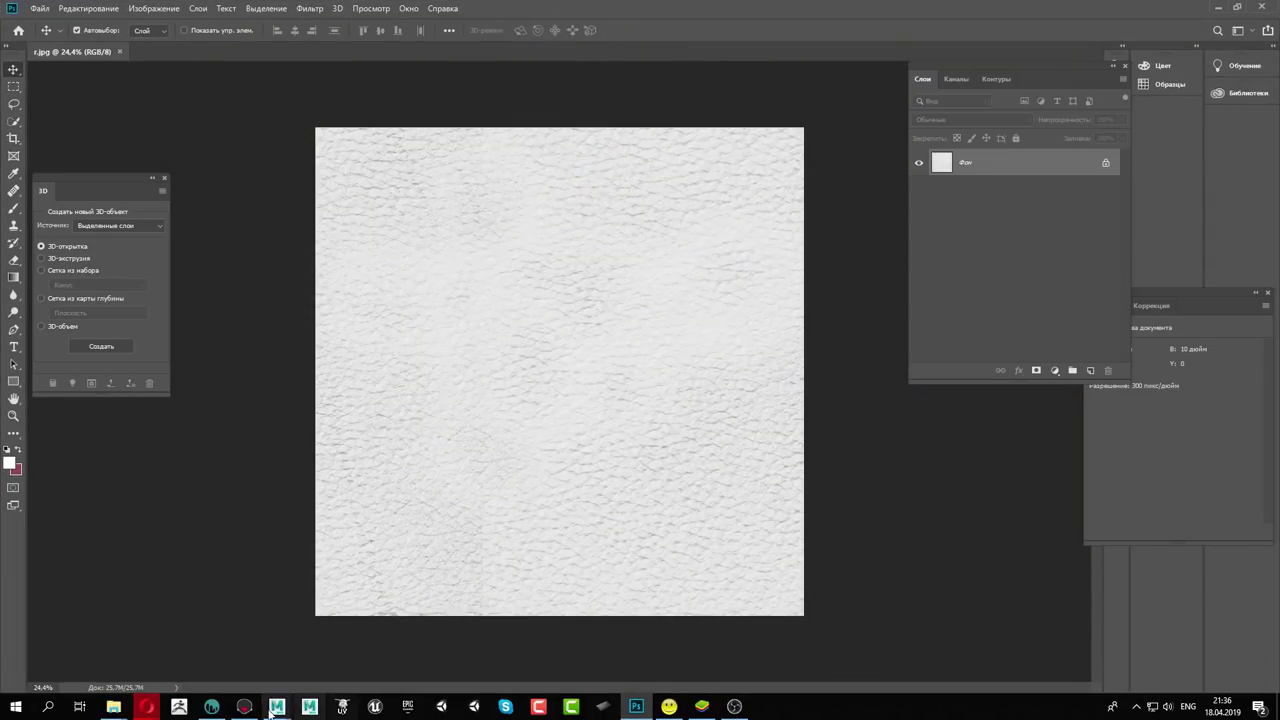
Create a new smart material and place its editor and preview window over the model's pouch
left_click(211, 706)
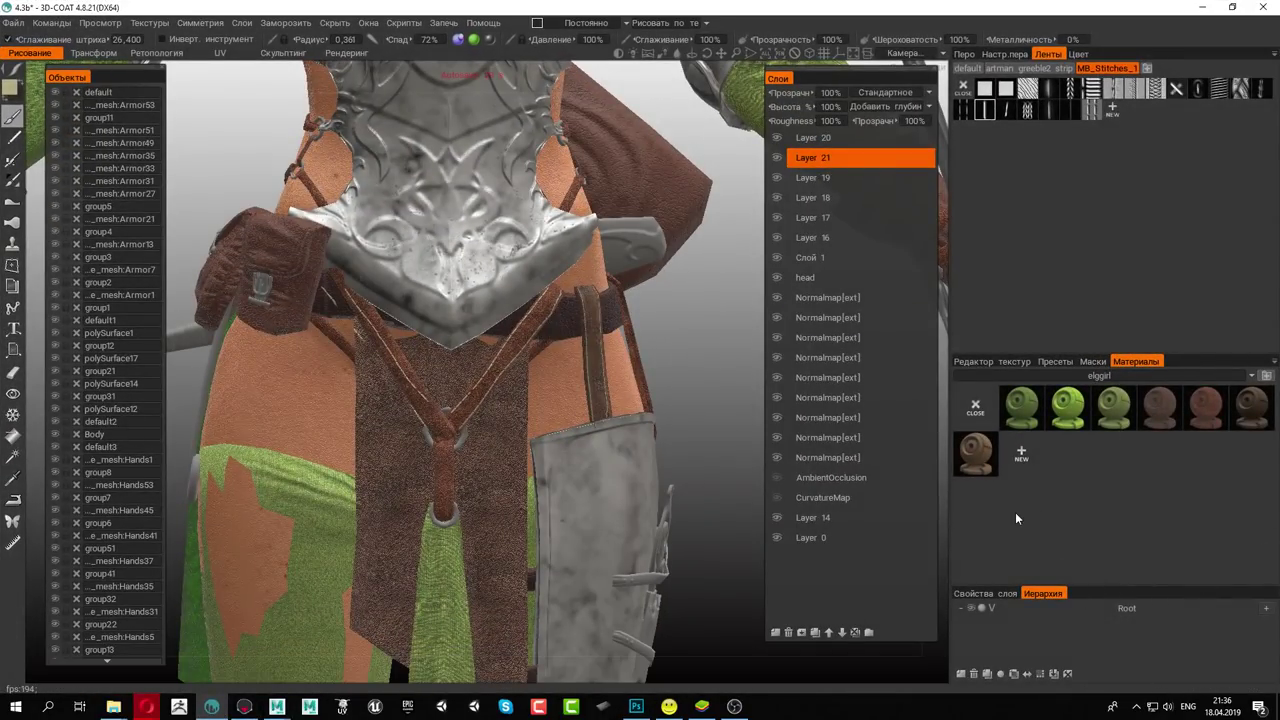
left_click(1022, 452)
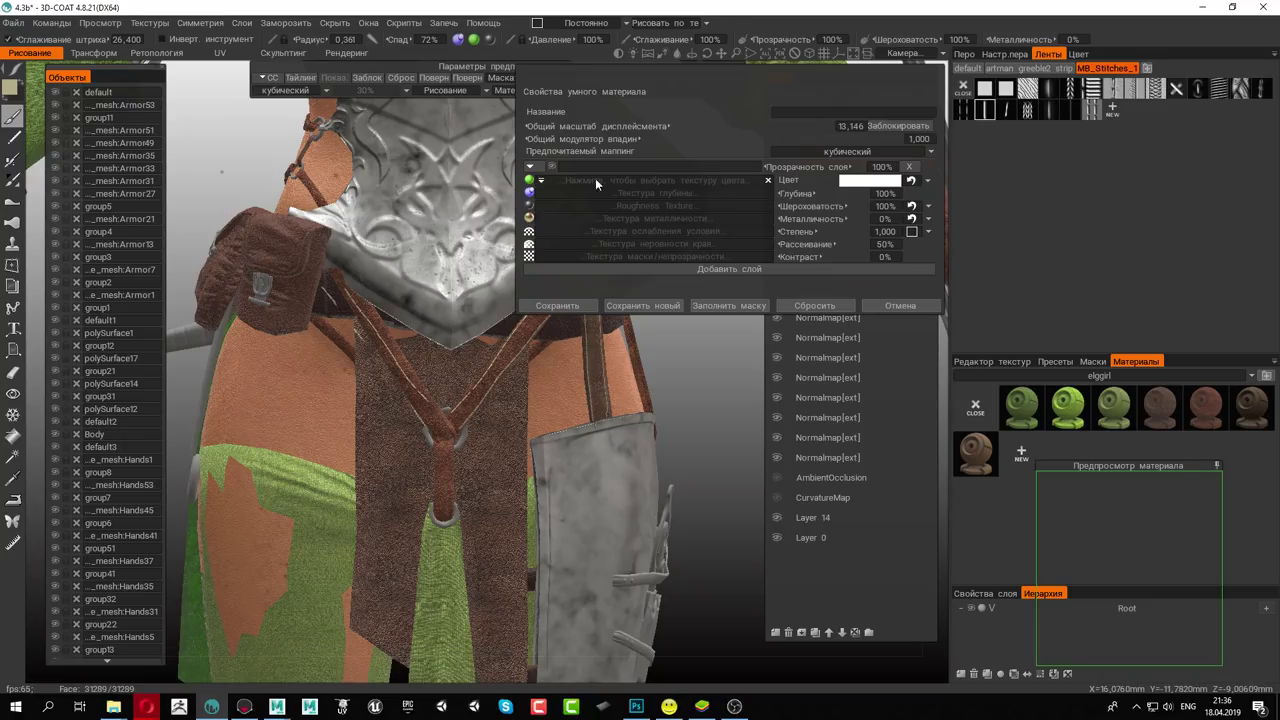
left_click_drag(600, 91, 773, 116)
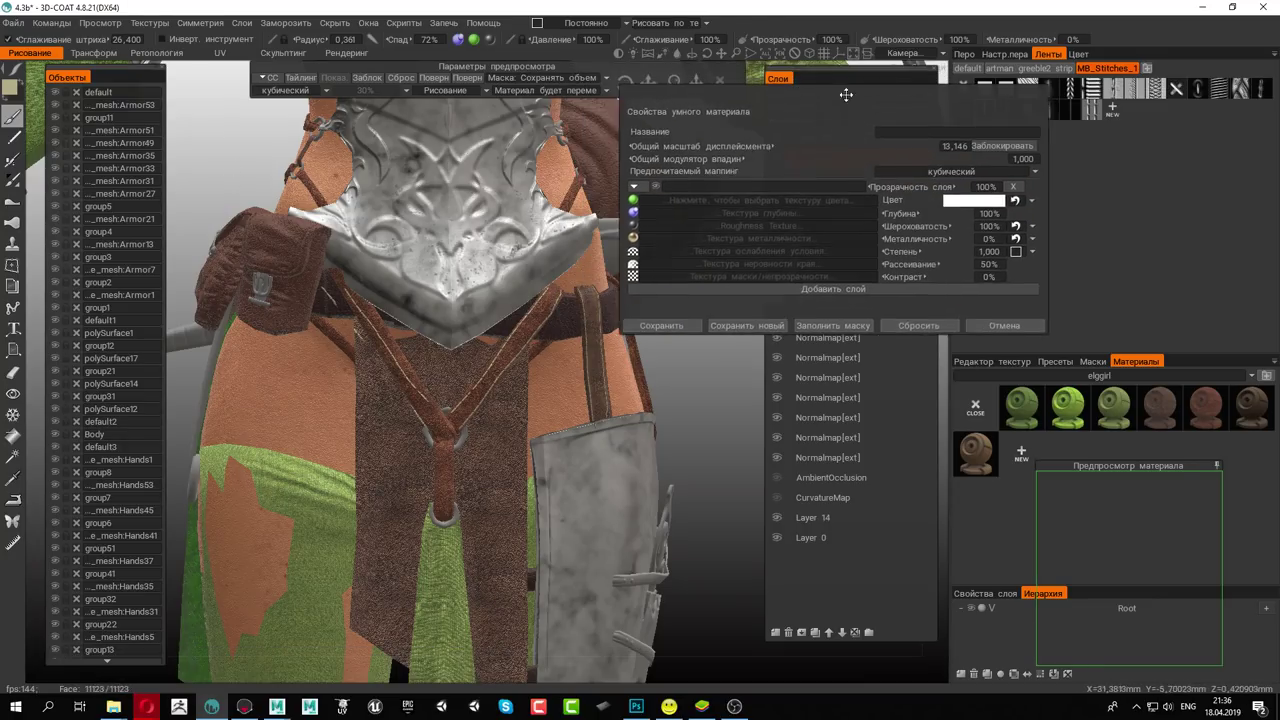
left_click_drag(1155, 467, 302, 171)
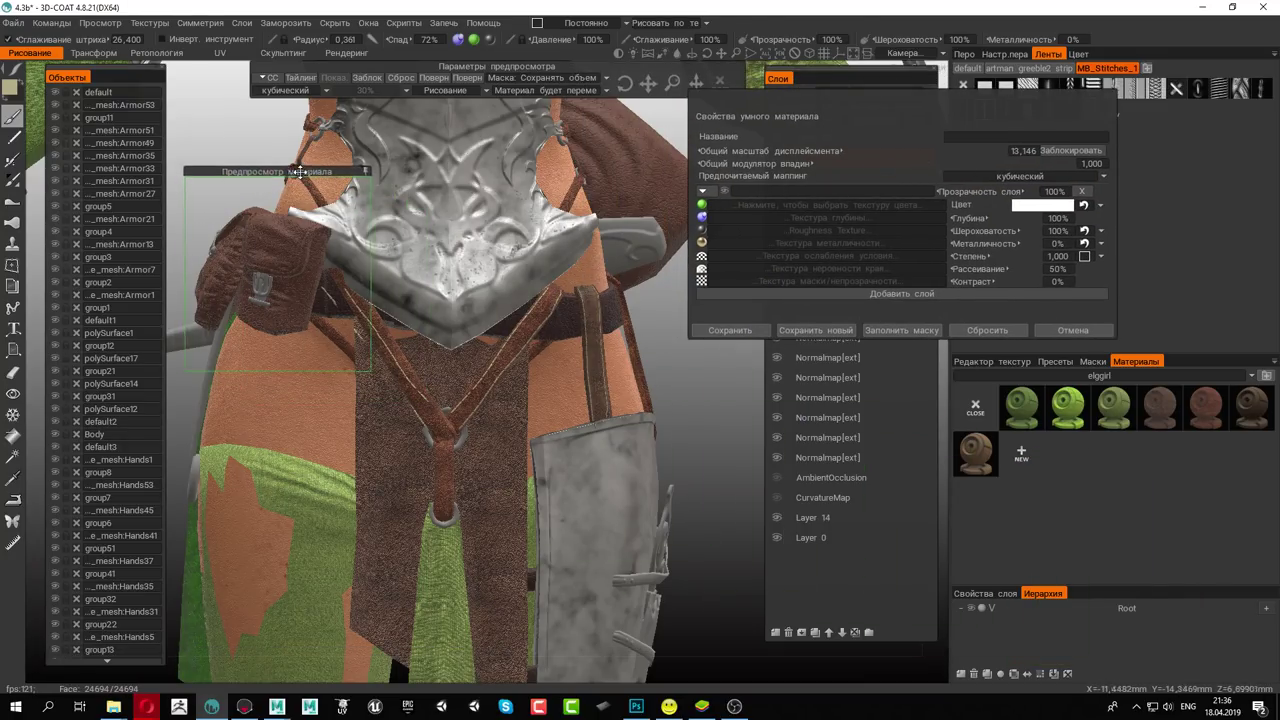
right_click_drag(488, 298, 318, 230)
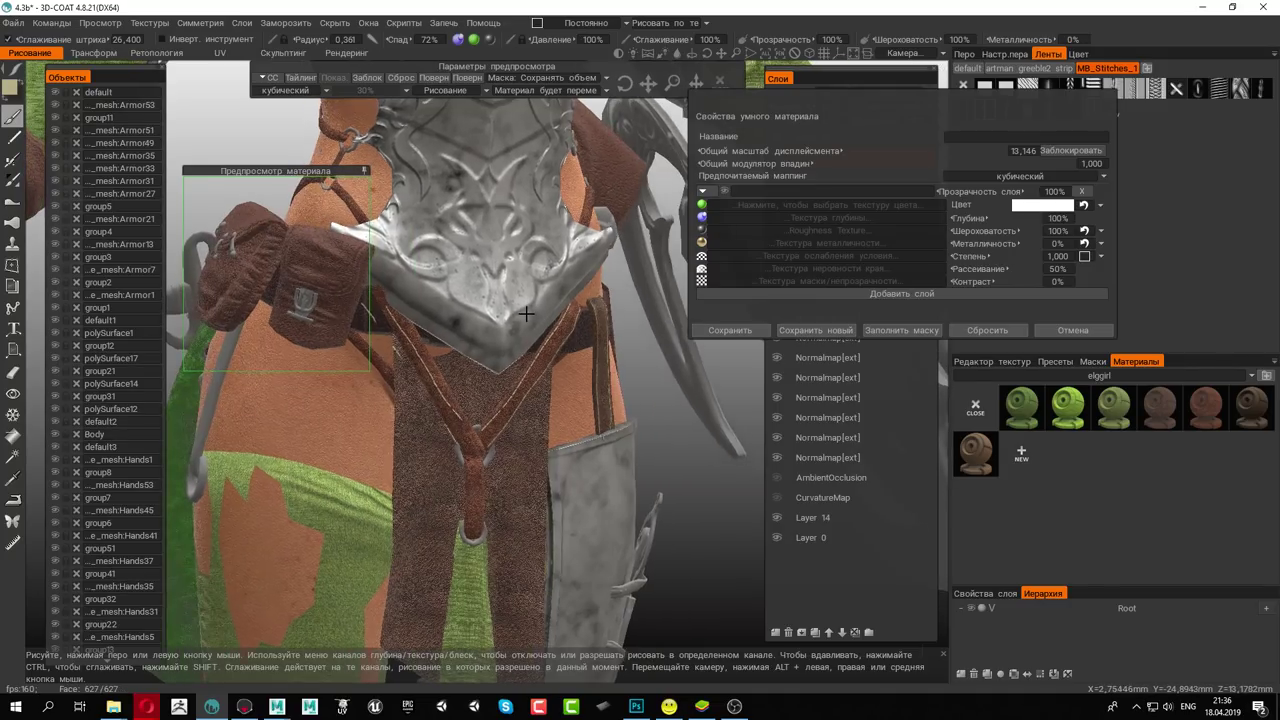
scroll(318, 230, "up", 3)
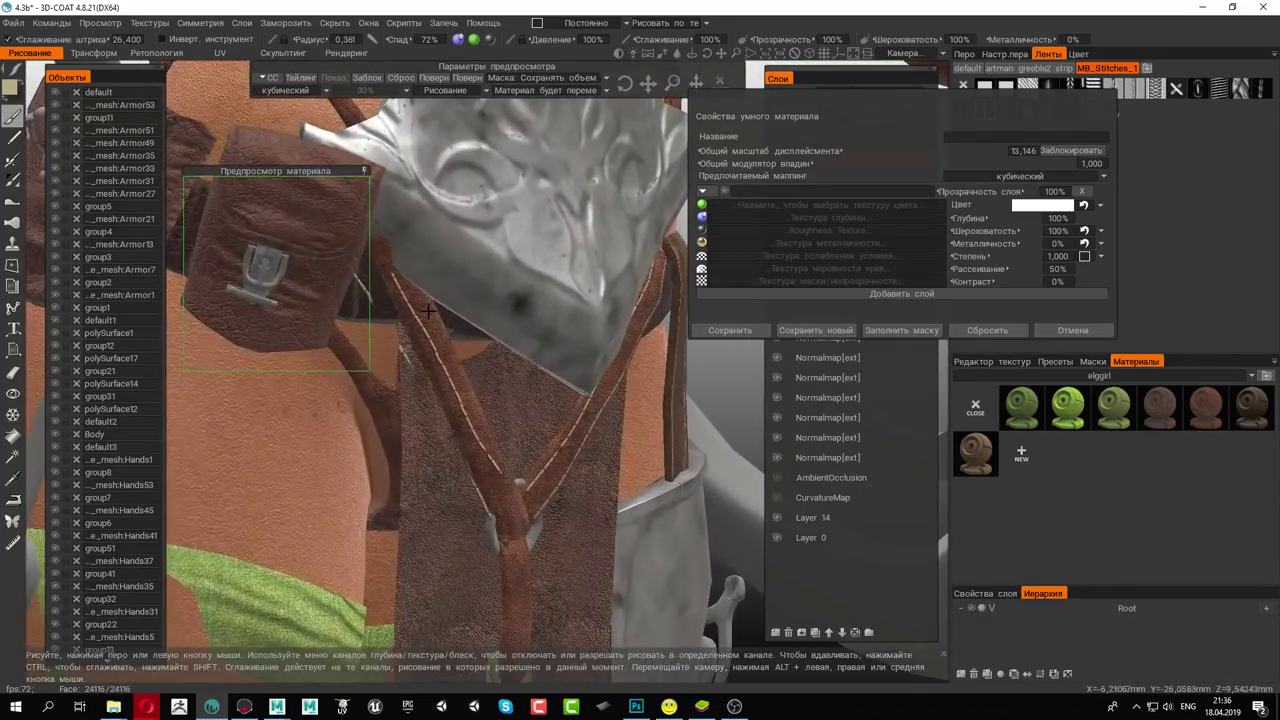
scroll(505, 321, "up", 2)
right_click_drag(513, 342, 470, 320)
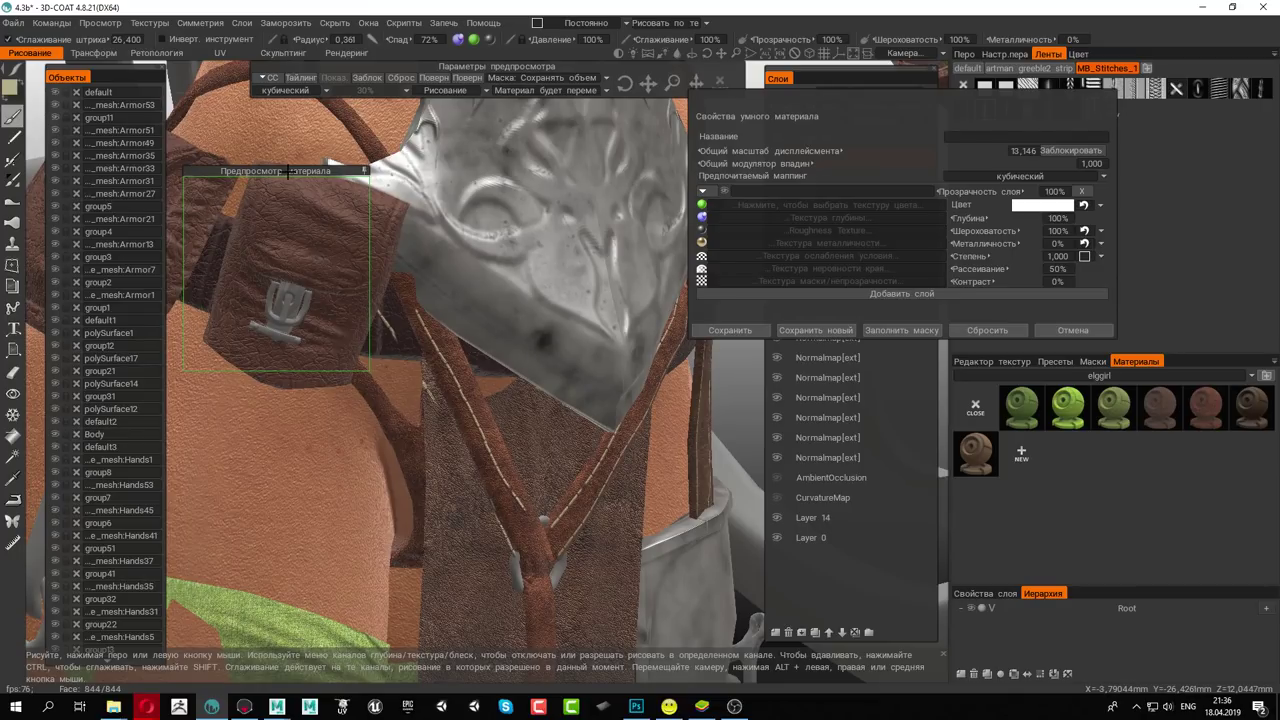
left_click_drag(319, 229, 361, 217)
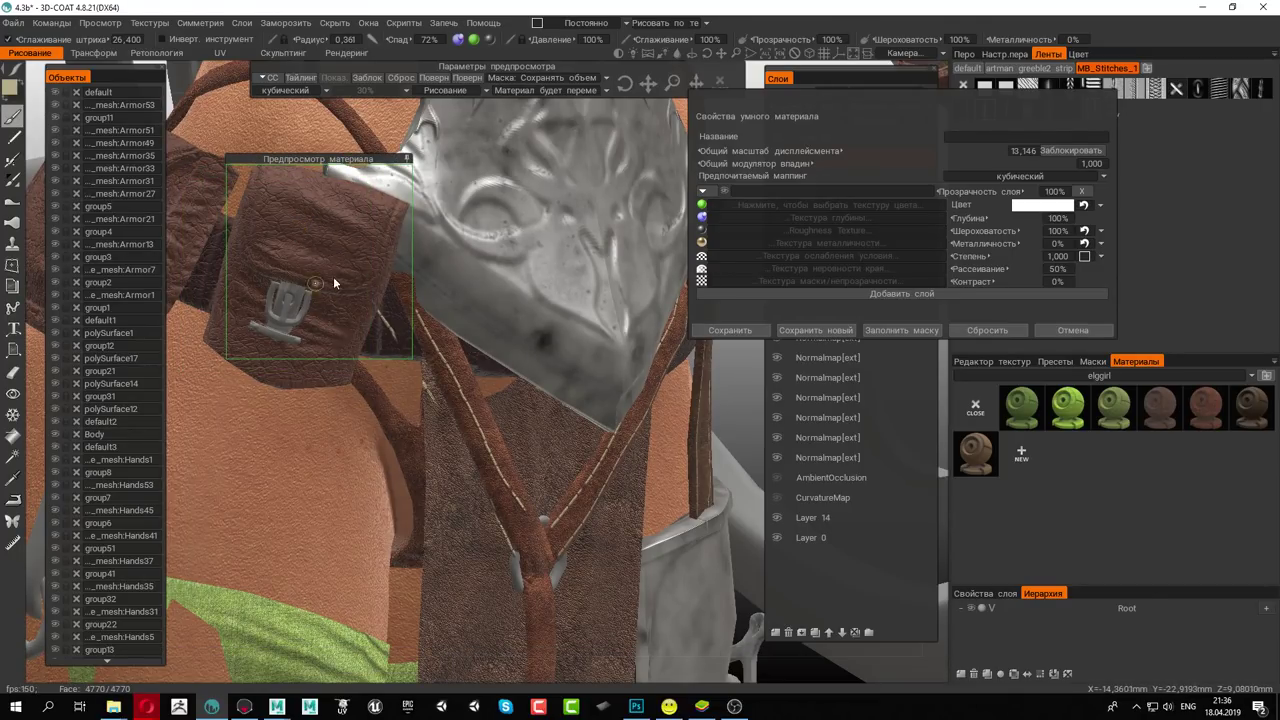
mouse_move(828, 204)
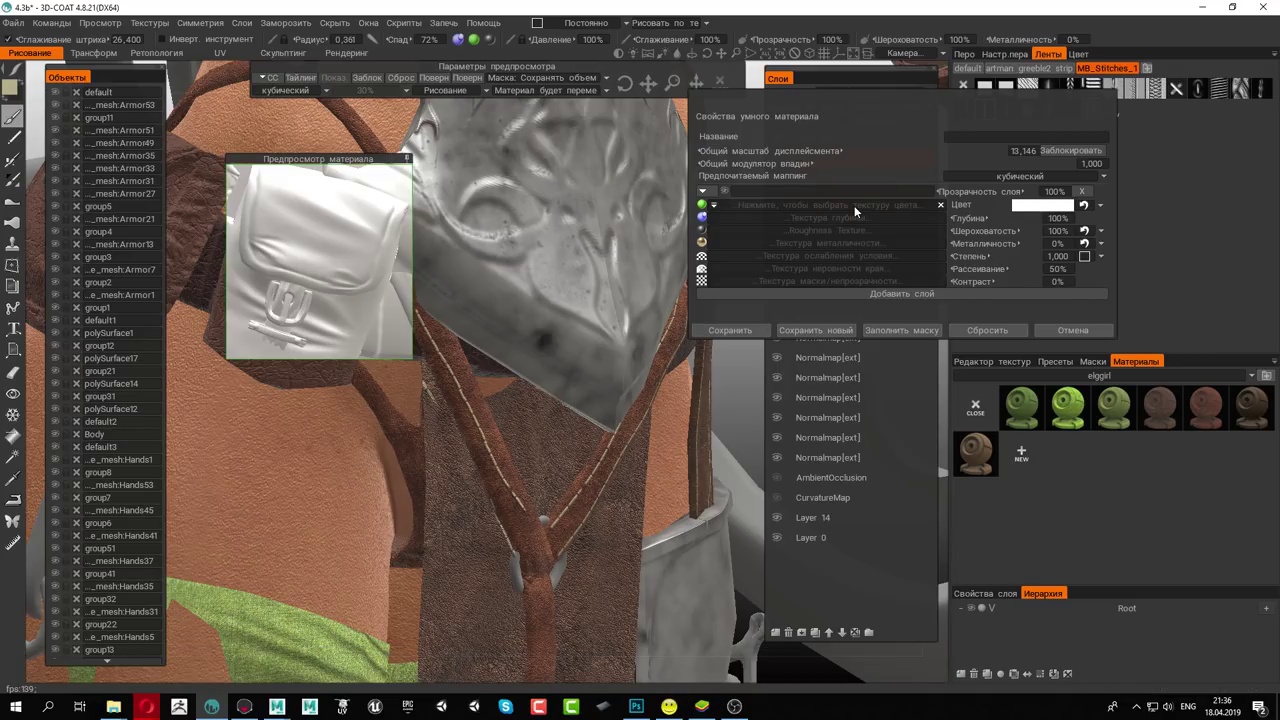
Load a.jpg from HD текстуры\Шкурки\3 into the smart material's colour texture slot
left_click(816, 203)
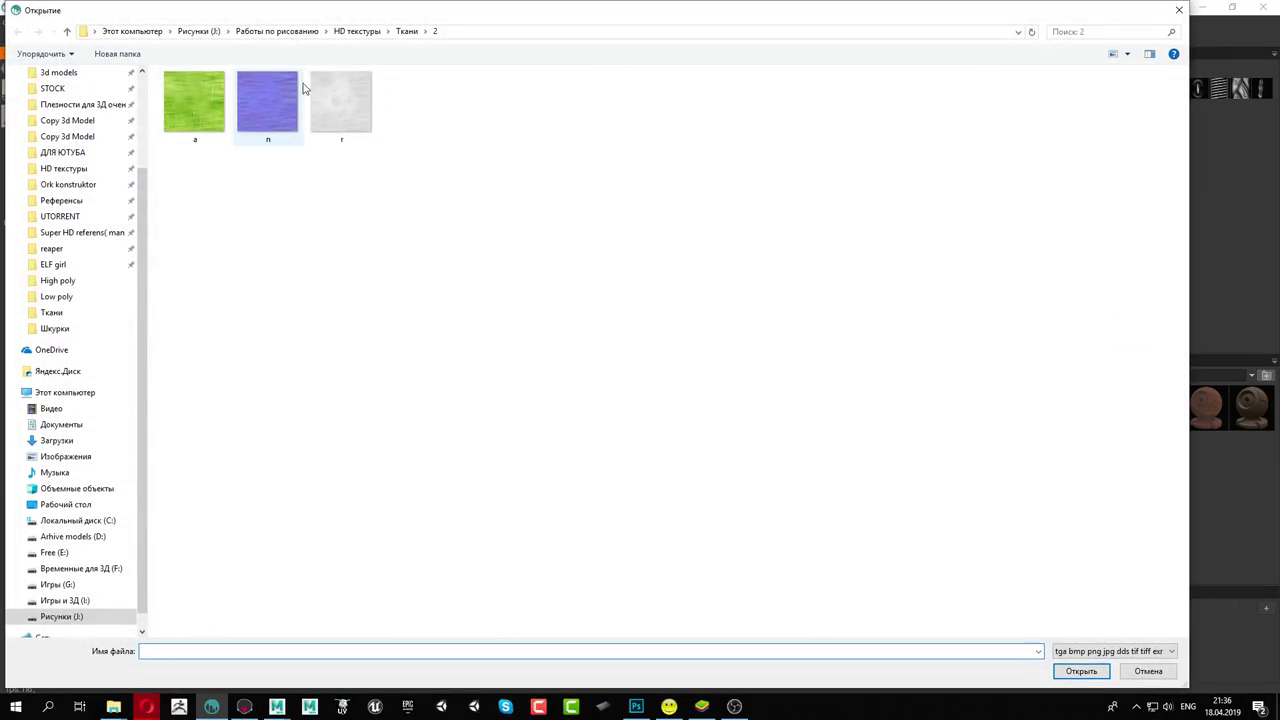
left_click(357, 31)
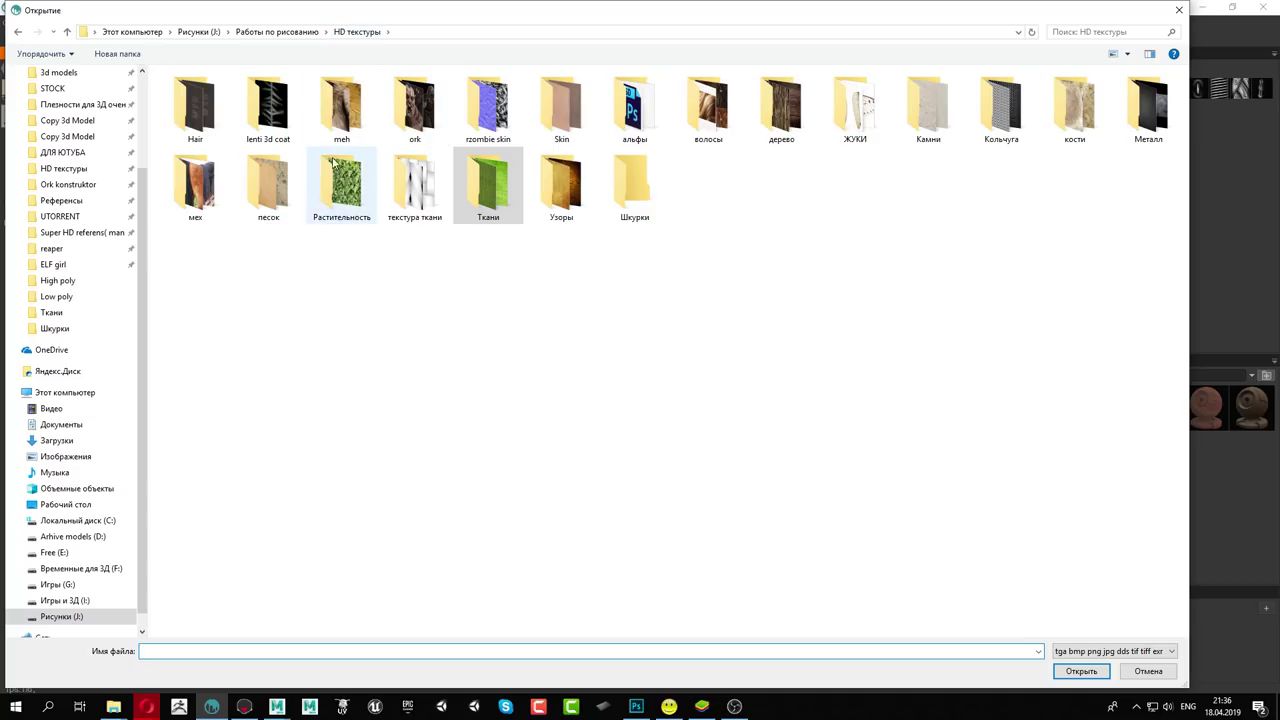
double_click(632, 180)
double_click(645, 166)
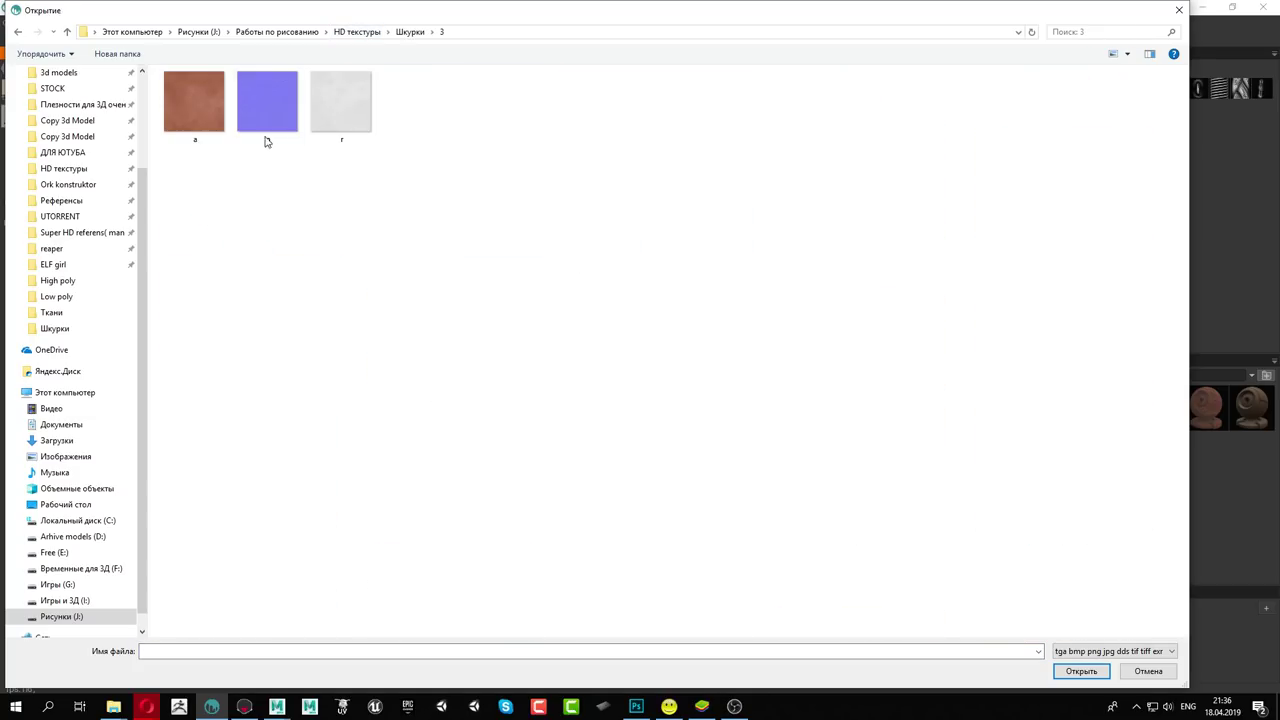
double_click(192, 112)
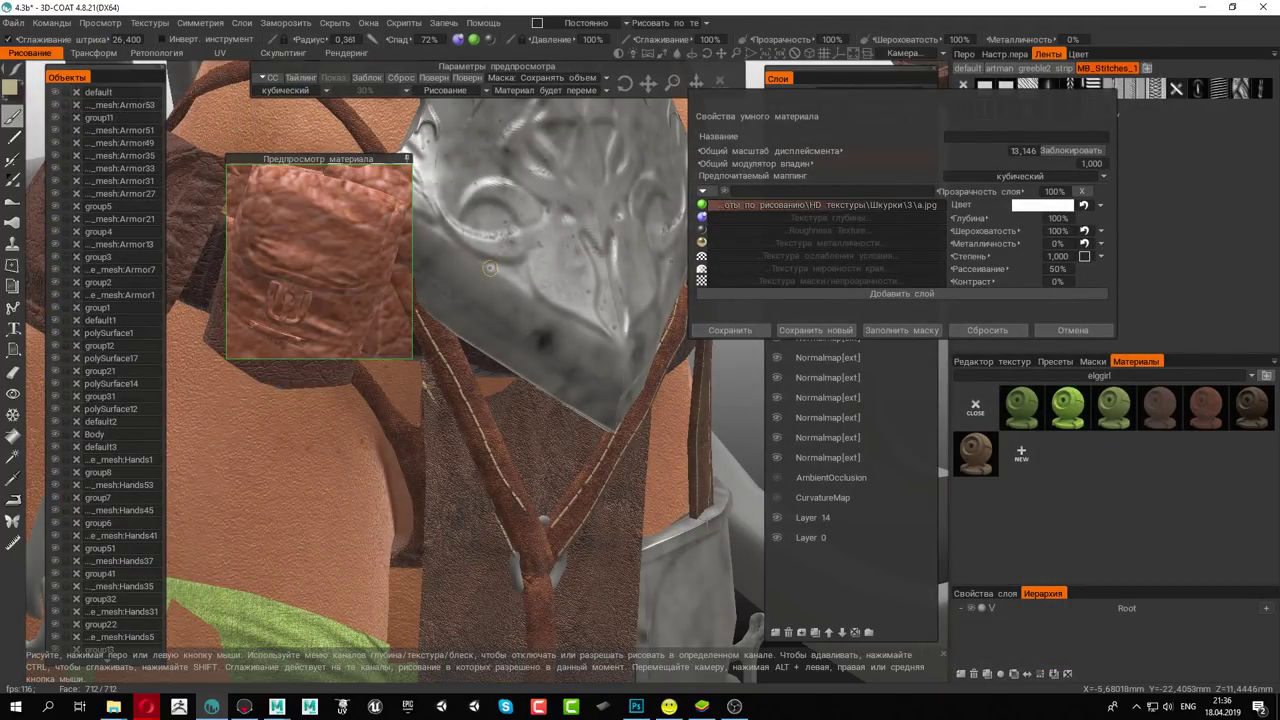
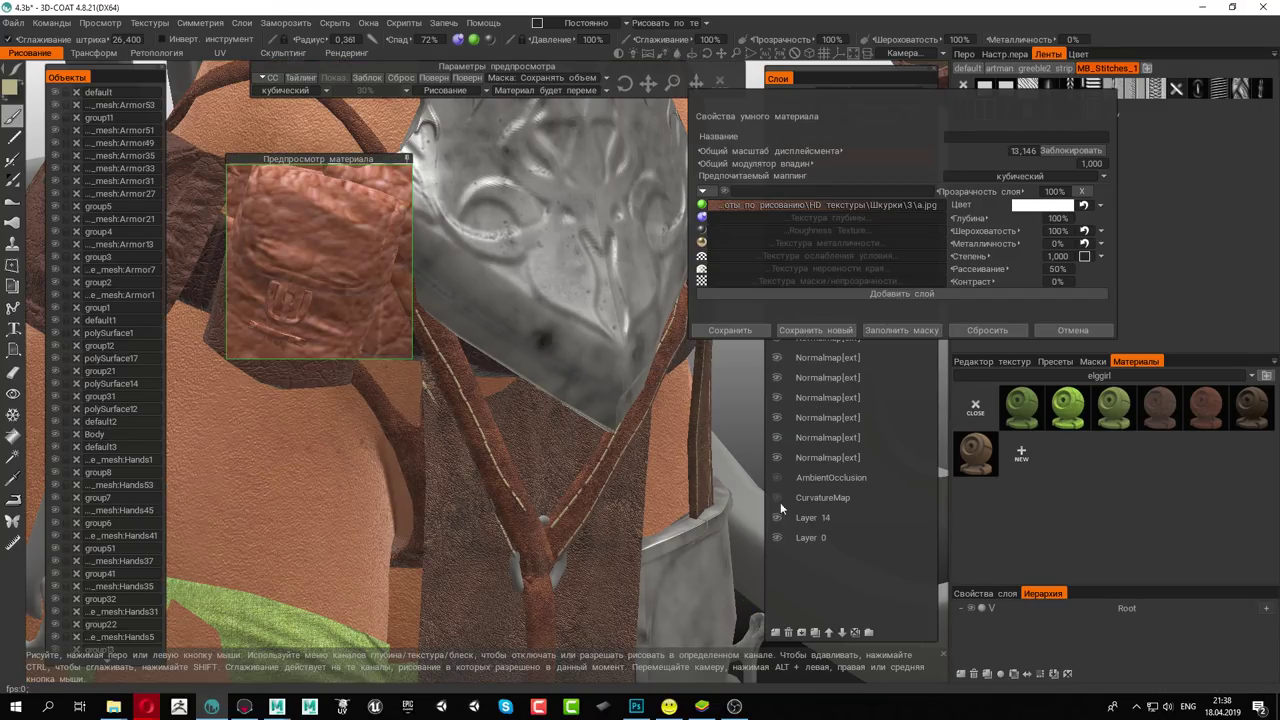
Load n.jpg from Шкурки\3 as the leather material's depth/normal texture
right_click_drag(375, 245, 581, 286, "alt")
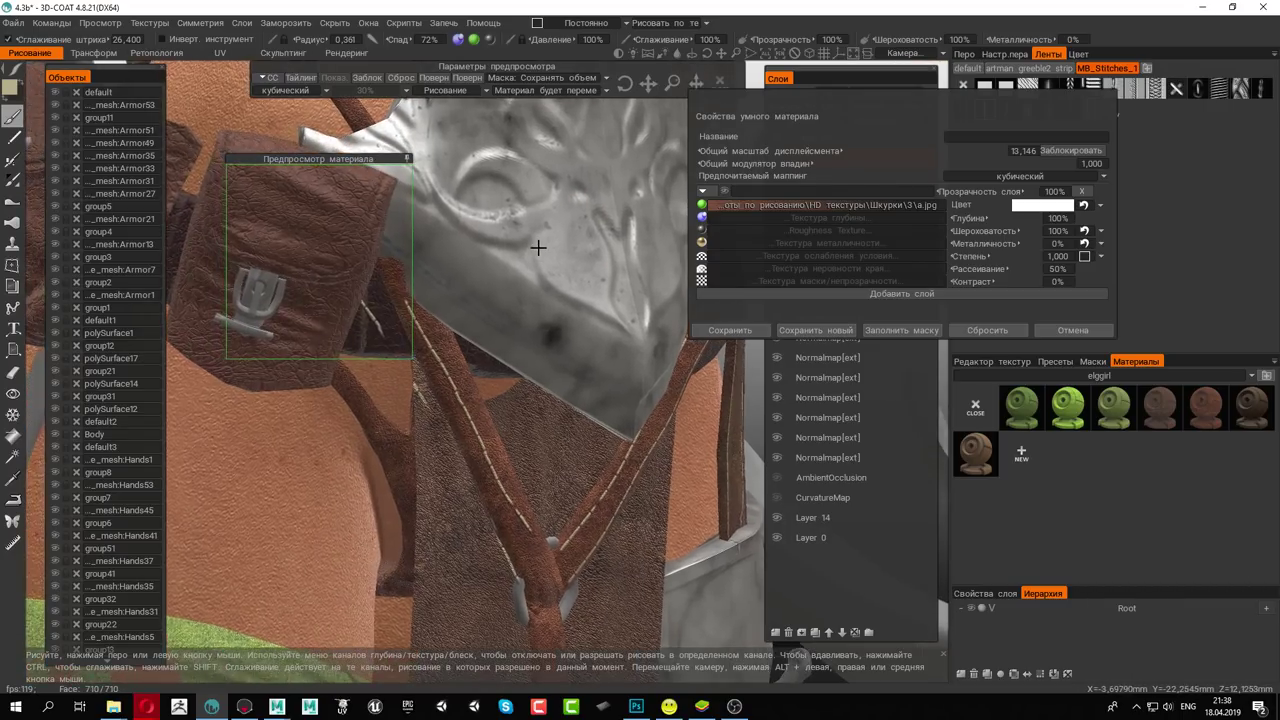
left_click_drag(581, 286, 700, 260, "alt")
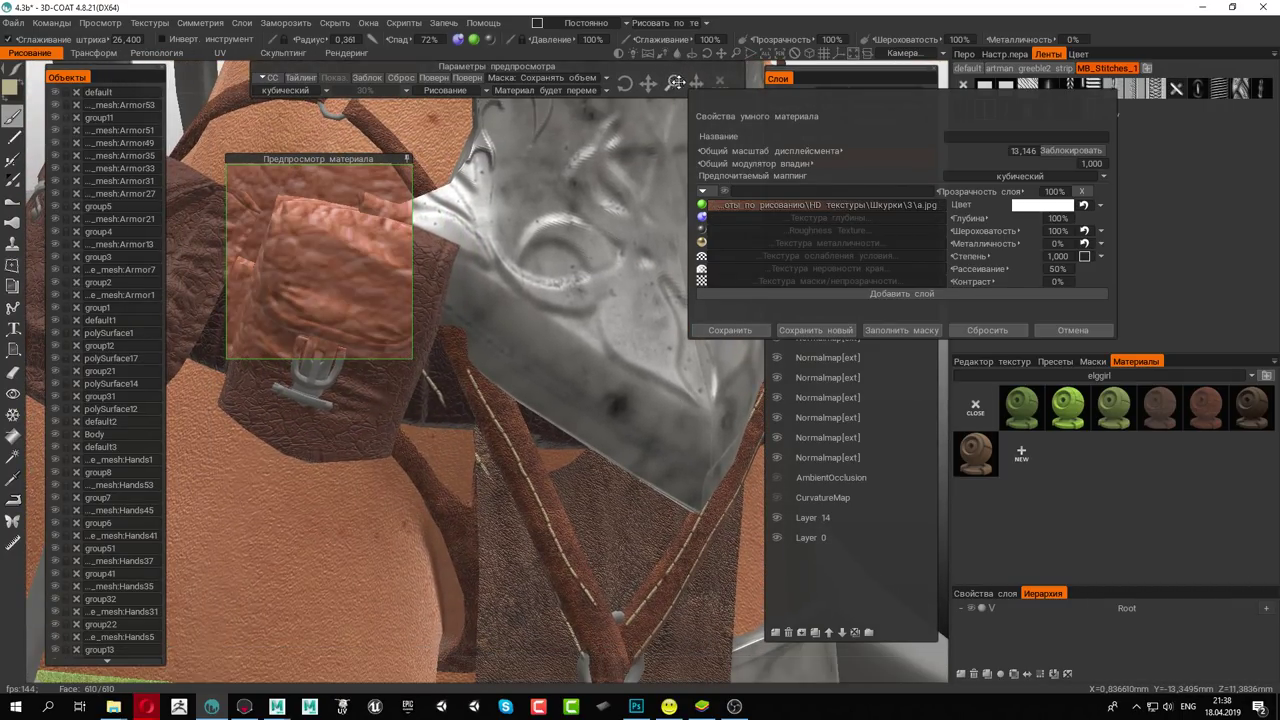
left_click_drag(668, 80, 677, 86)
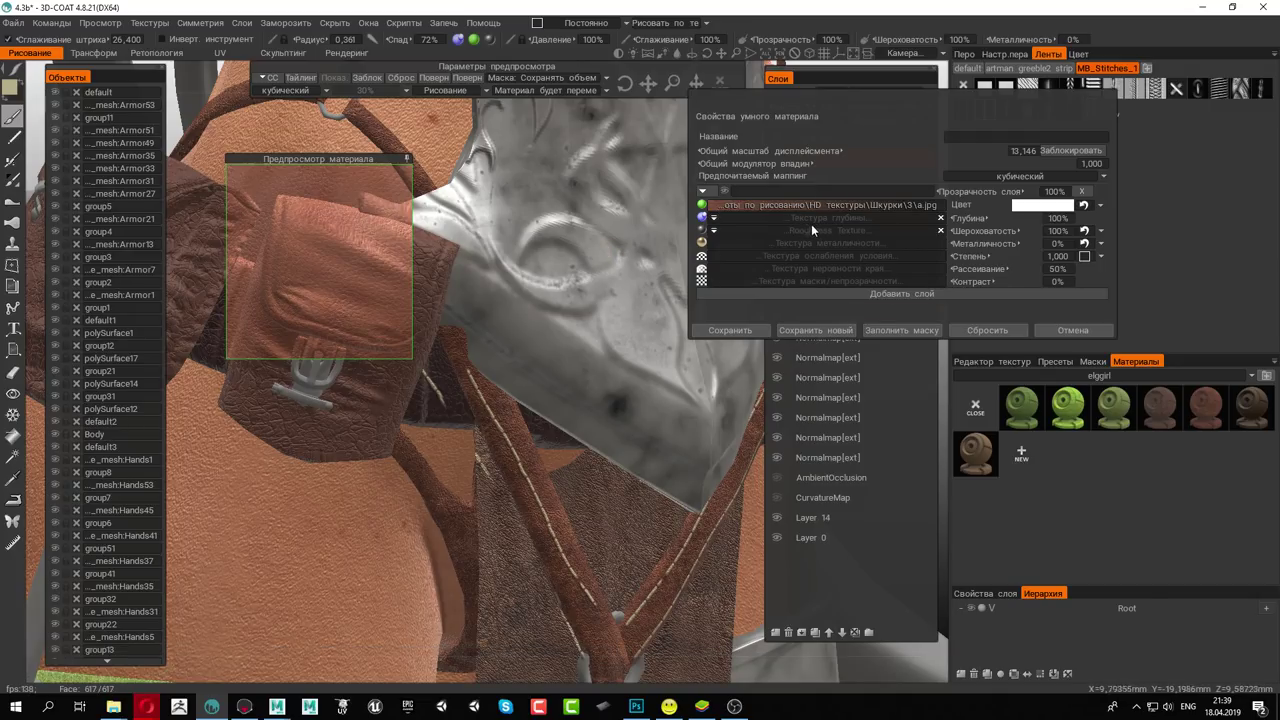
left_click(814, 216)
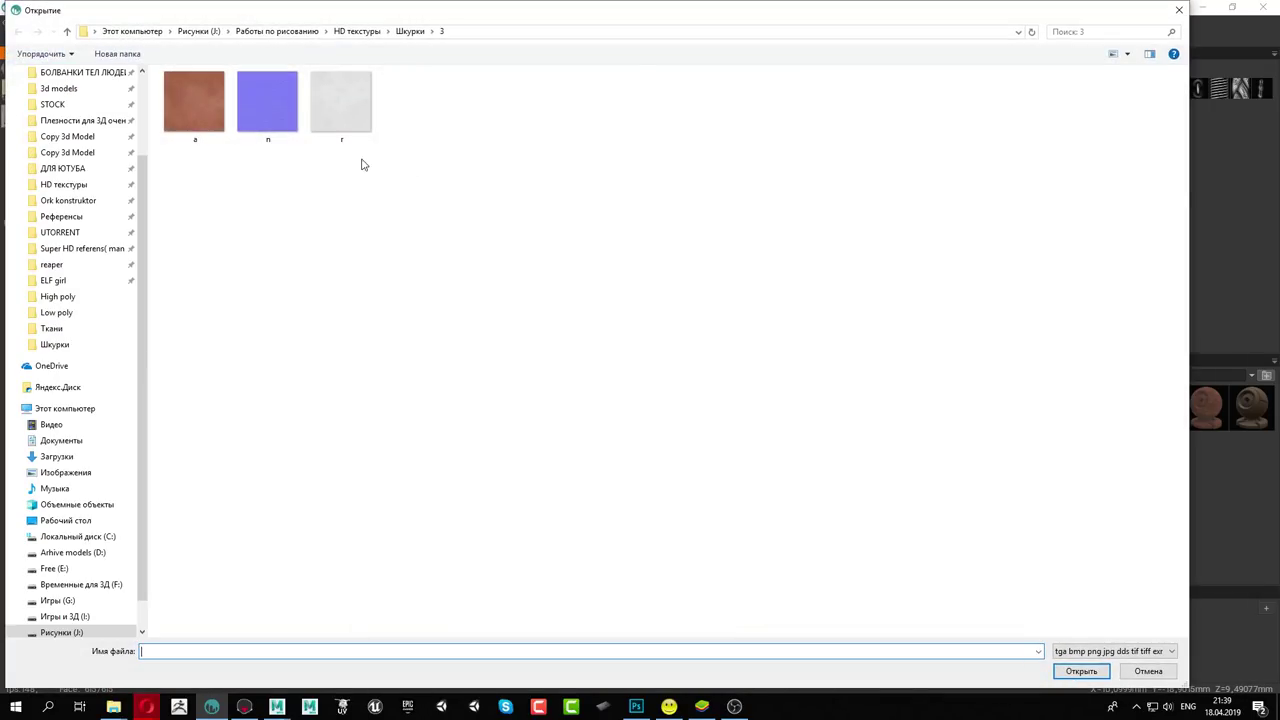
left_click(278, 107)
double_click(278, 107)
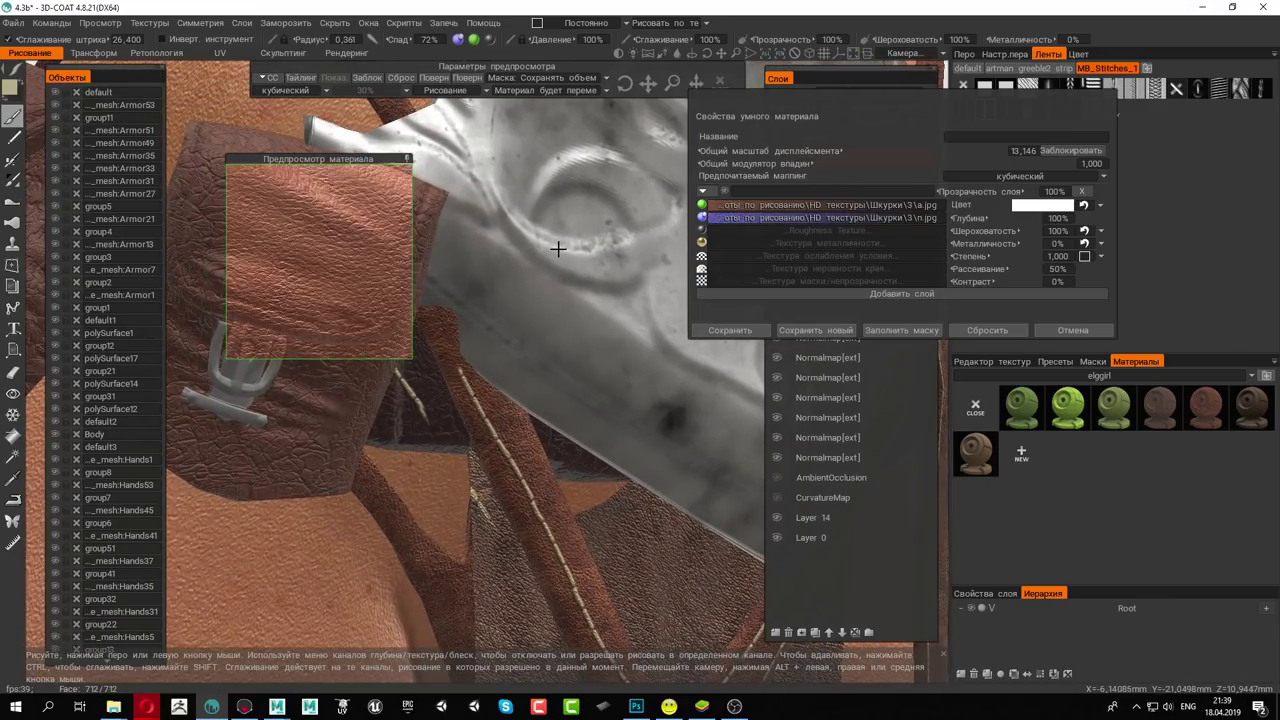
Load r.jpg as the roughness texture and lower the material depth to 83%
left_click_drag(557, 251, 574, 263, "alt")
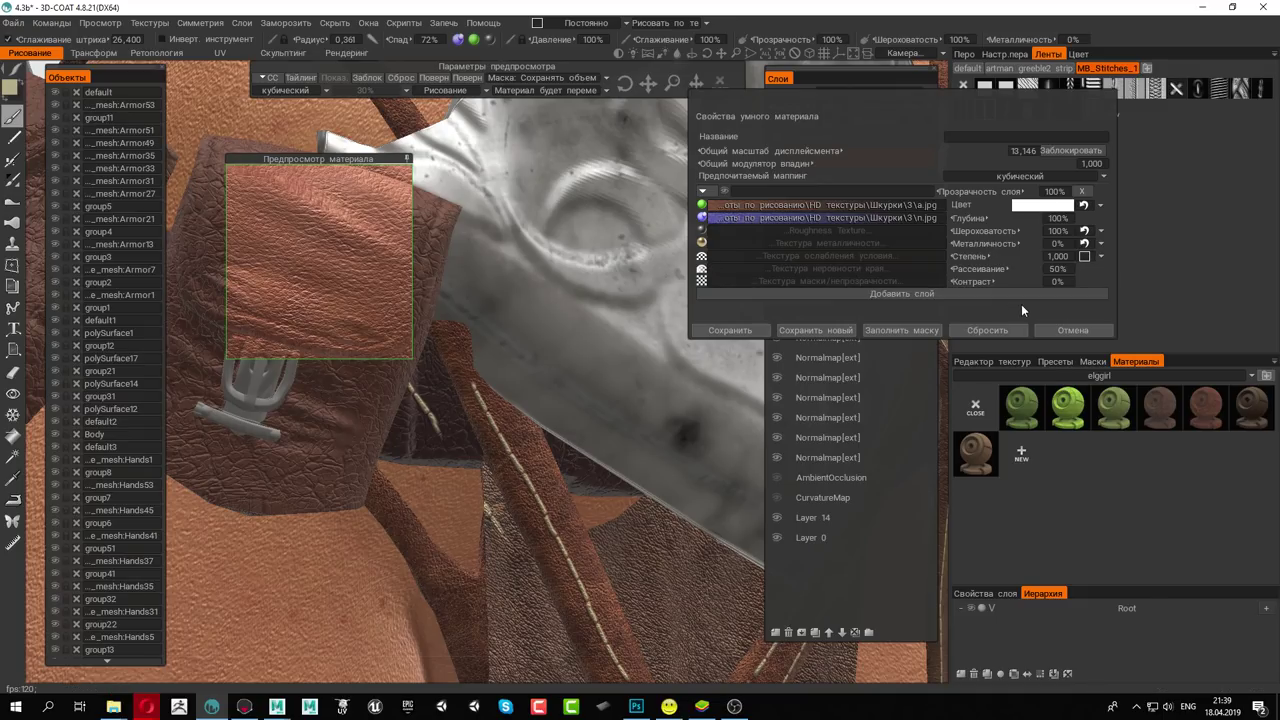
left_click(856, 230)
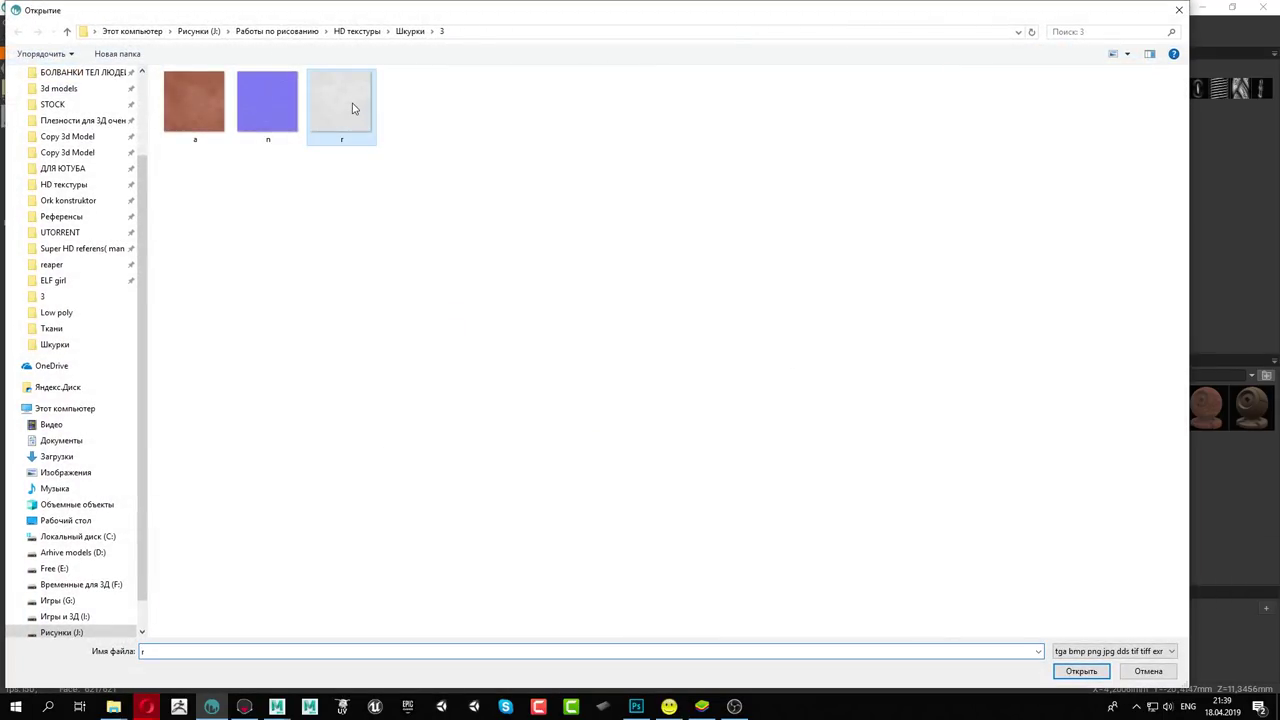
double_click(351, 106)
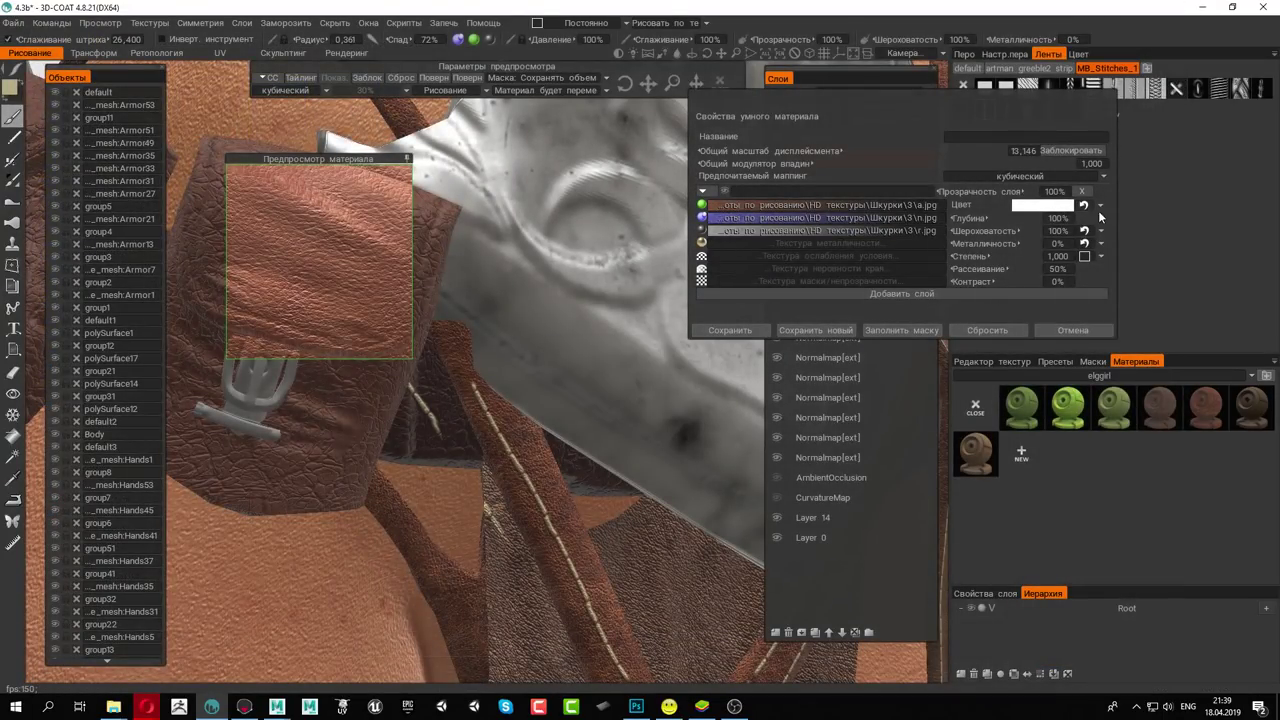
left_click_drag(983, 218, 1008, 226)
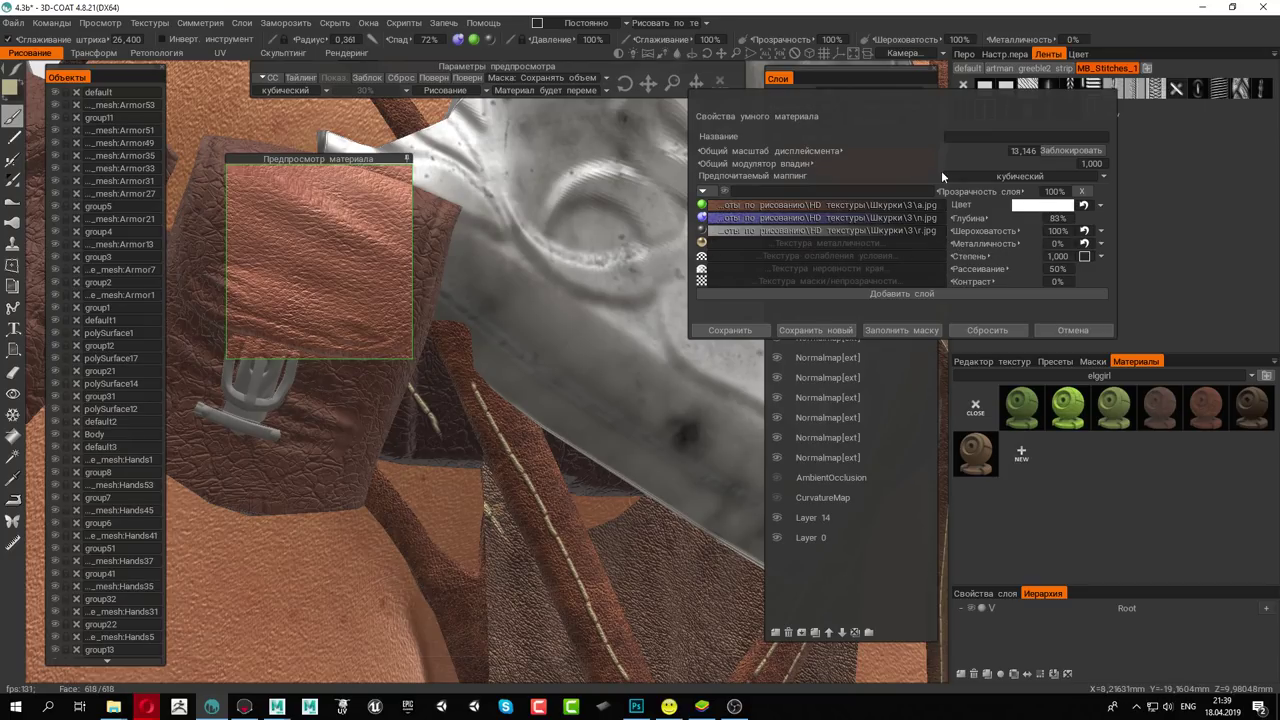
left_click(985, 135)
Name the smart material leather3 and bring up the rigged character scene in Maya
type("le")
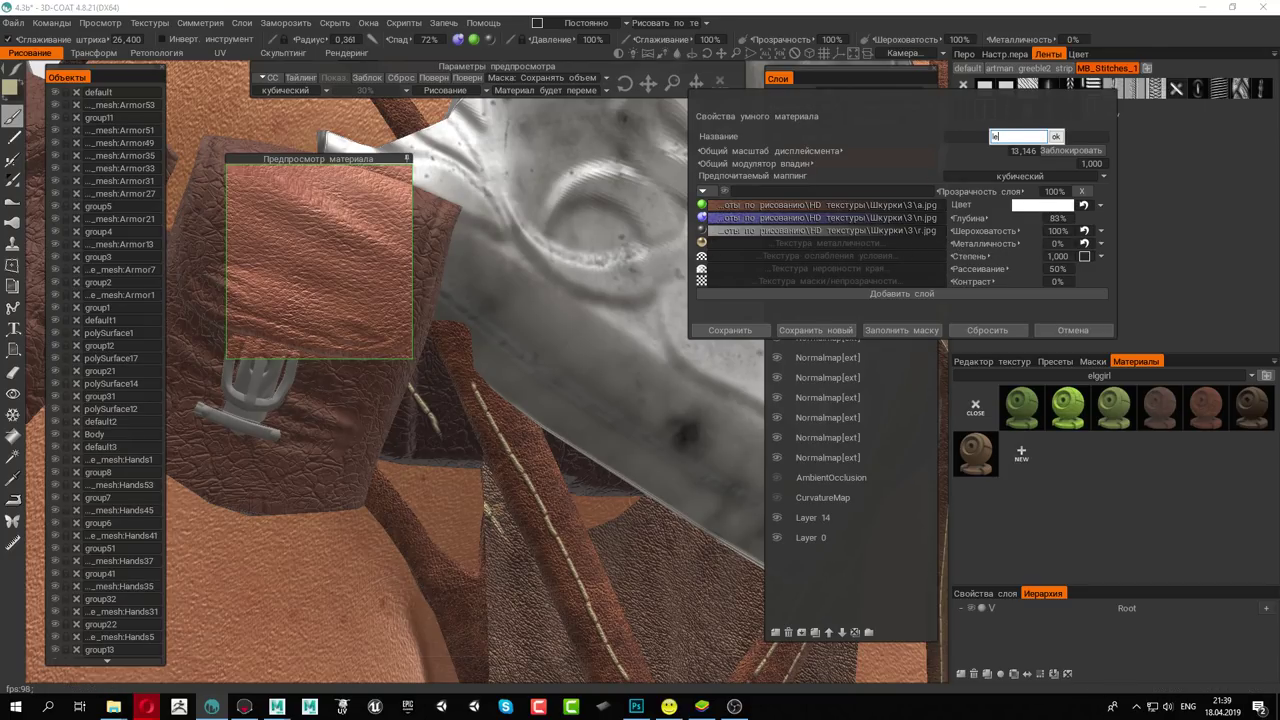
type("ather3")
left_click(1054, 133)
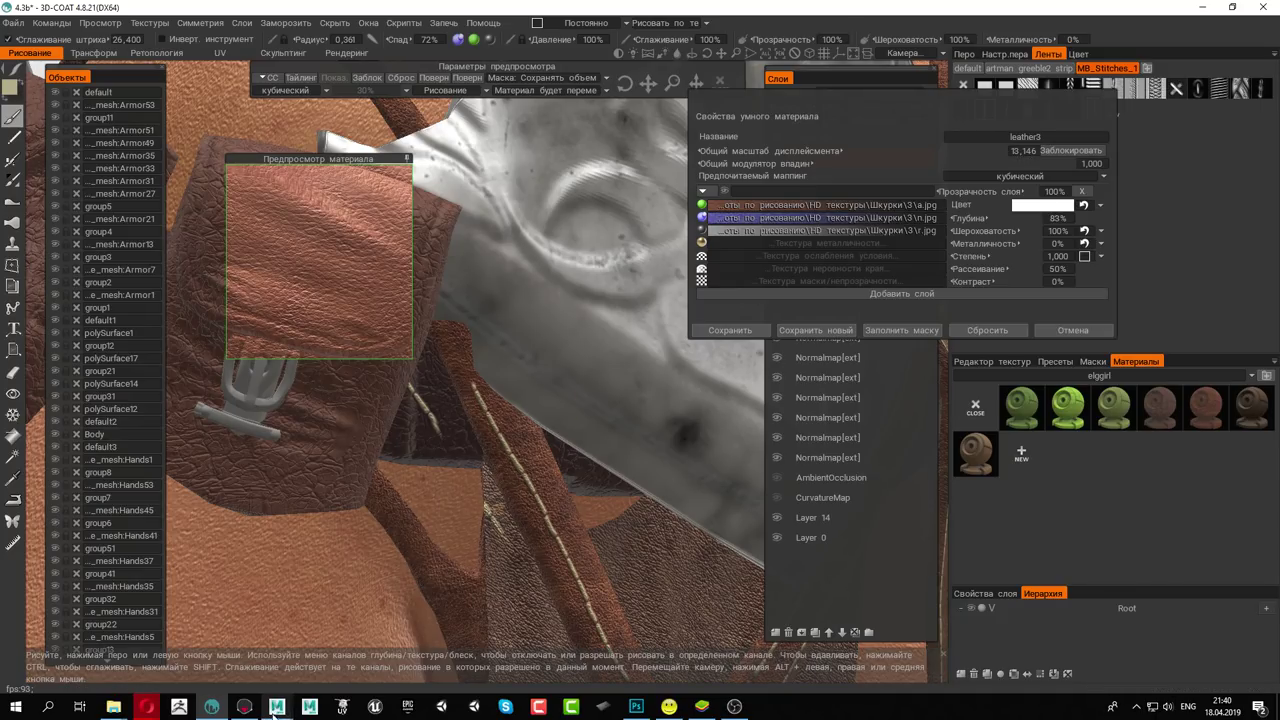
mouse_move(277, 706)
left_click(320, 668)
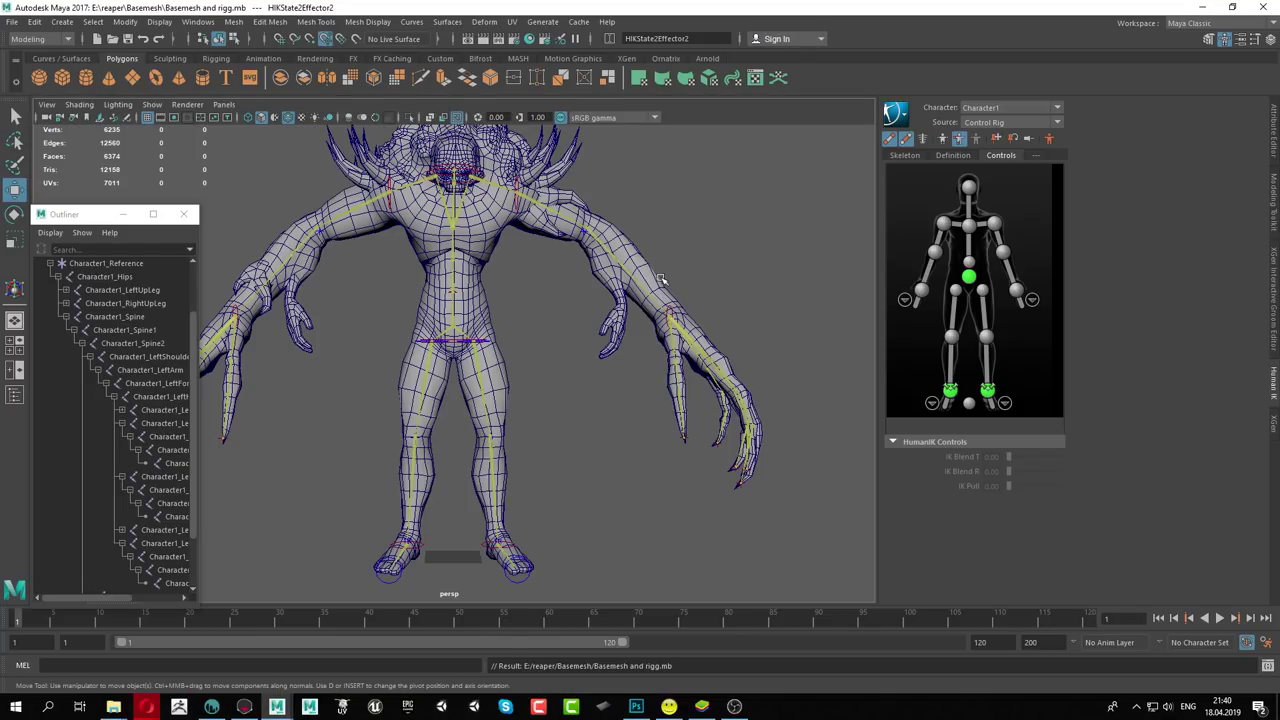
Light the Maya view with all scene lights (7) and orbit around the rigged character
left_click_drag(529, 323, 553, 330, "alt")
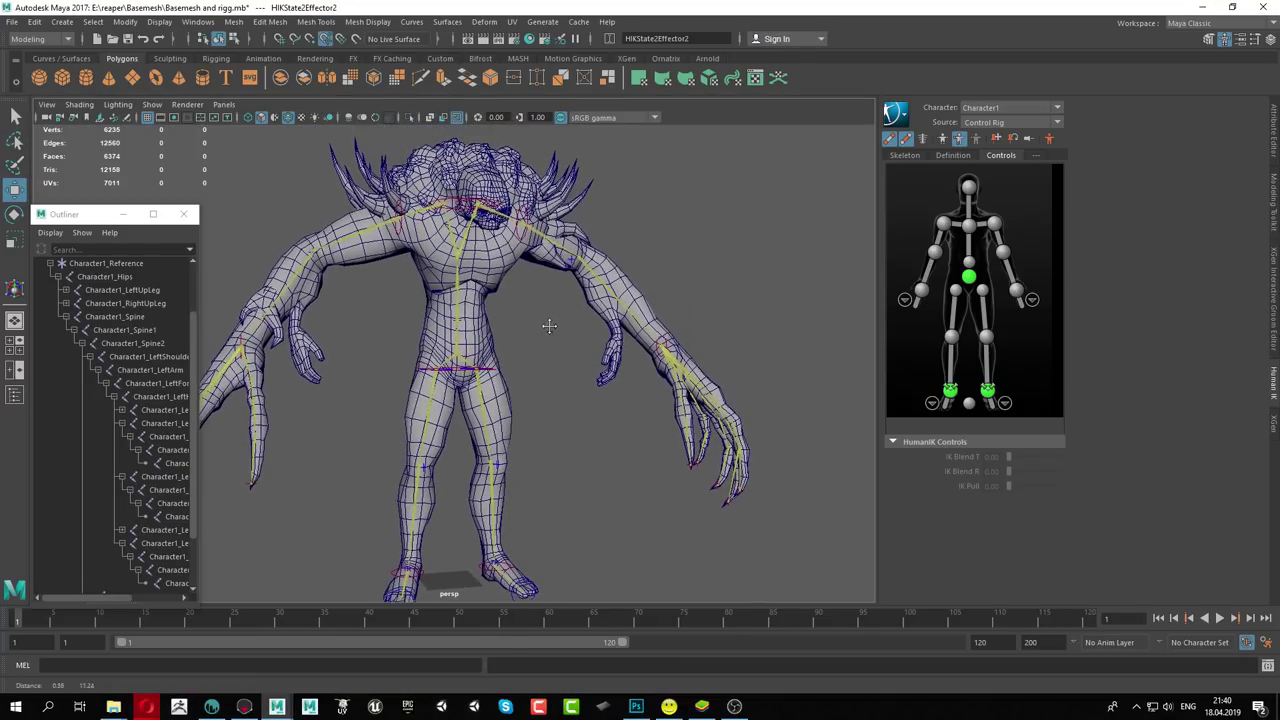
key("7")
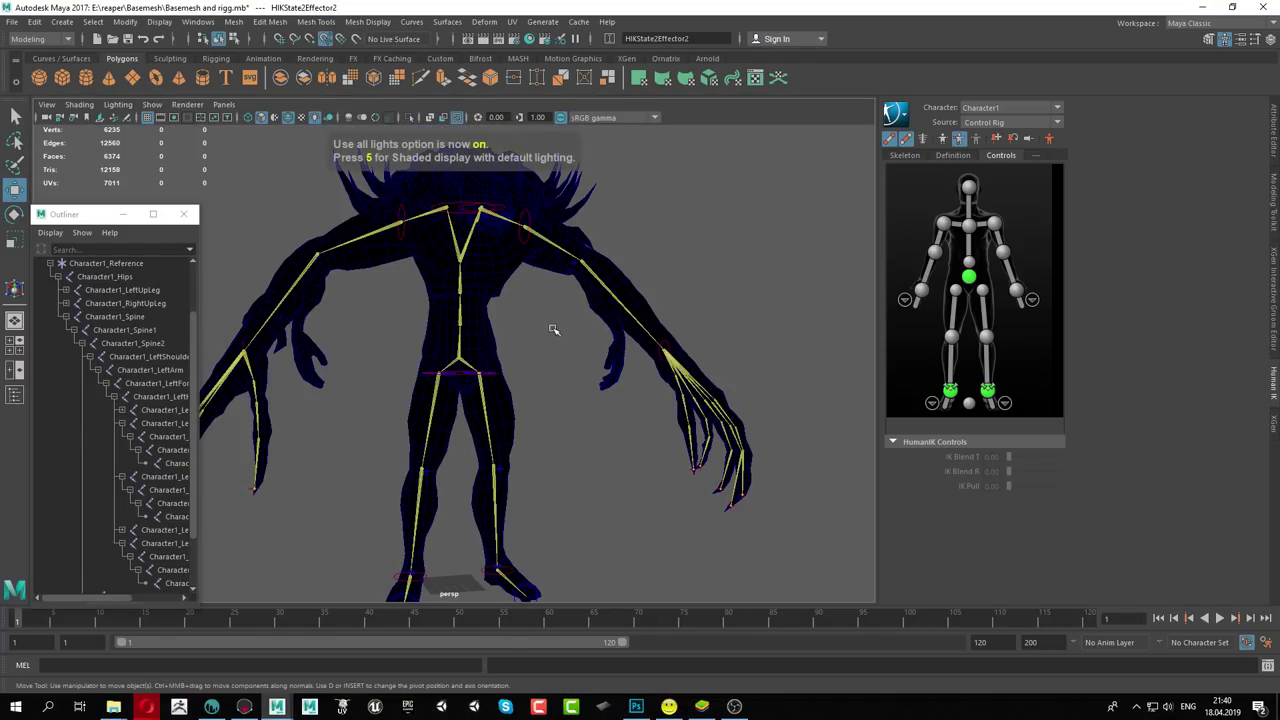
mouse_move(586, 351)
left_mouse_down("alt")
mouse_move(537, 366)
mouse_move(410, 258)
left_mouse_up("alt")
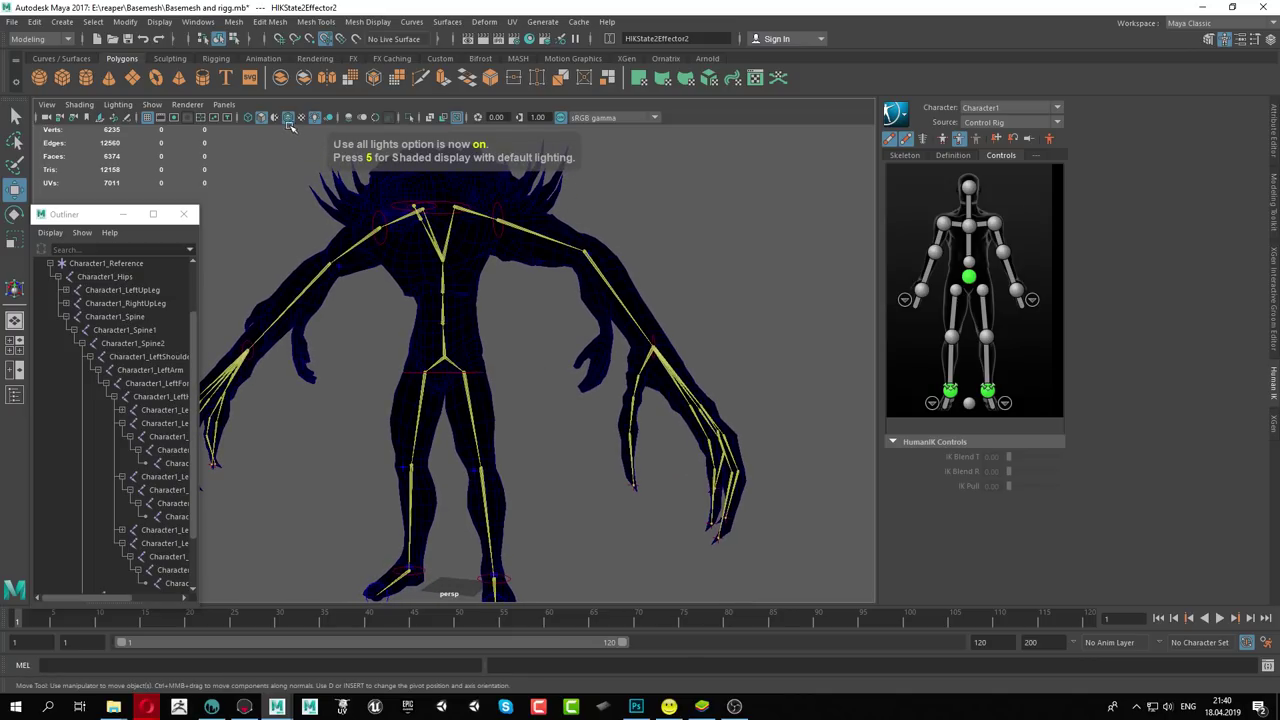
mouse_move(290, 120)
left_mouse_down("alt")
mouse_move(674, 251)
mouse_move(761, 255)
mouse_move(466, 266)
mouse_move(737, 257)
left_mouse_up("alt")
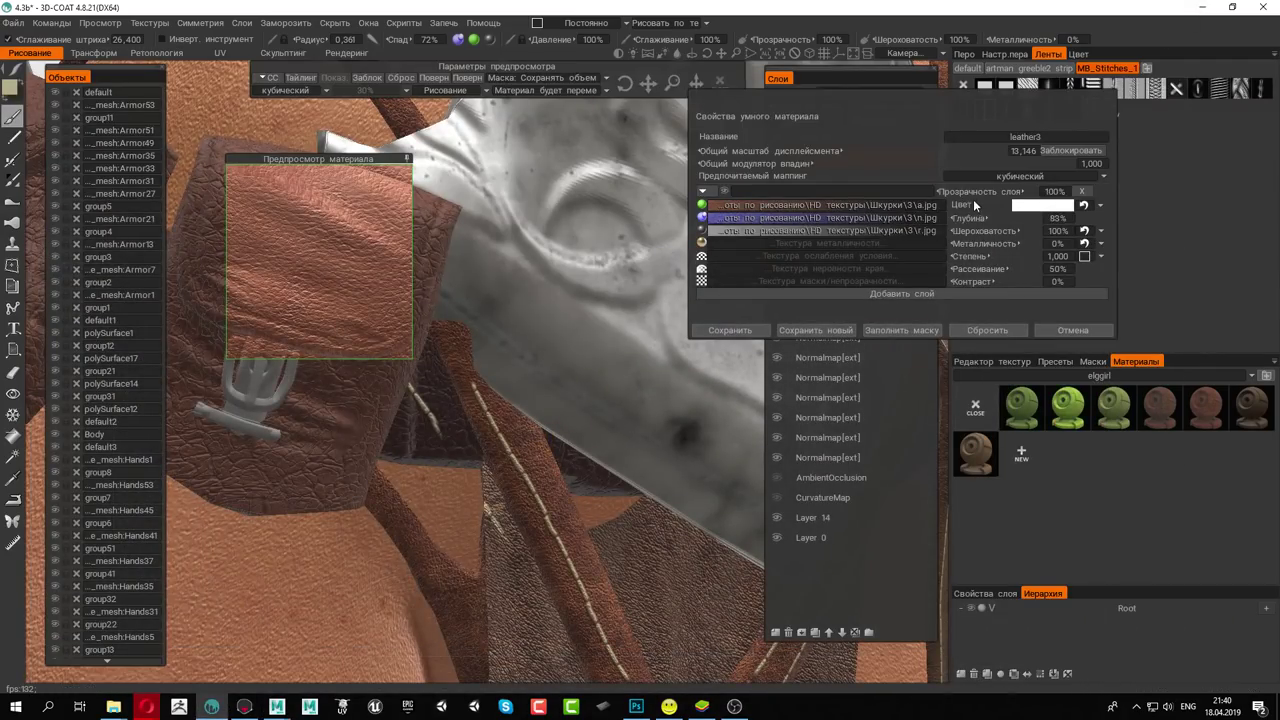
Save the leather3 material and fill the belt pouch with it
left_click(724, 329)
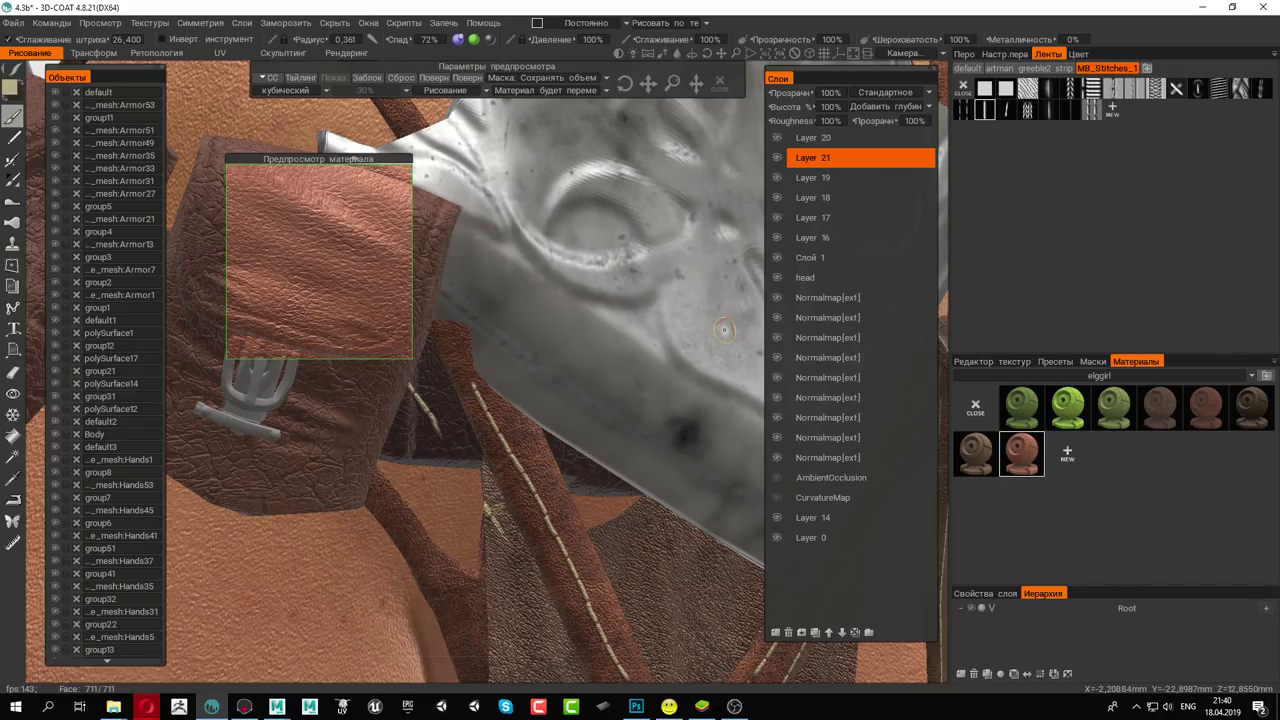
left_click_drag(484, 259, 580, 290, "alt")
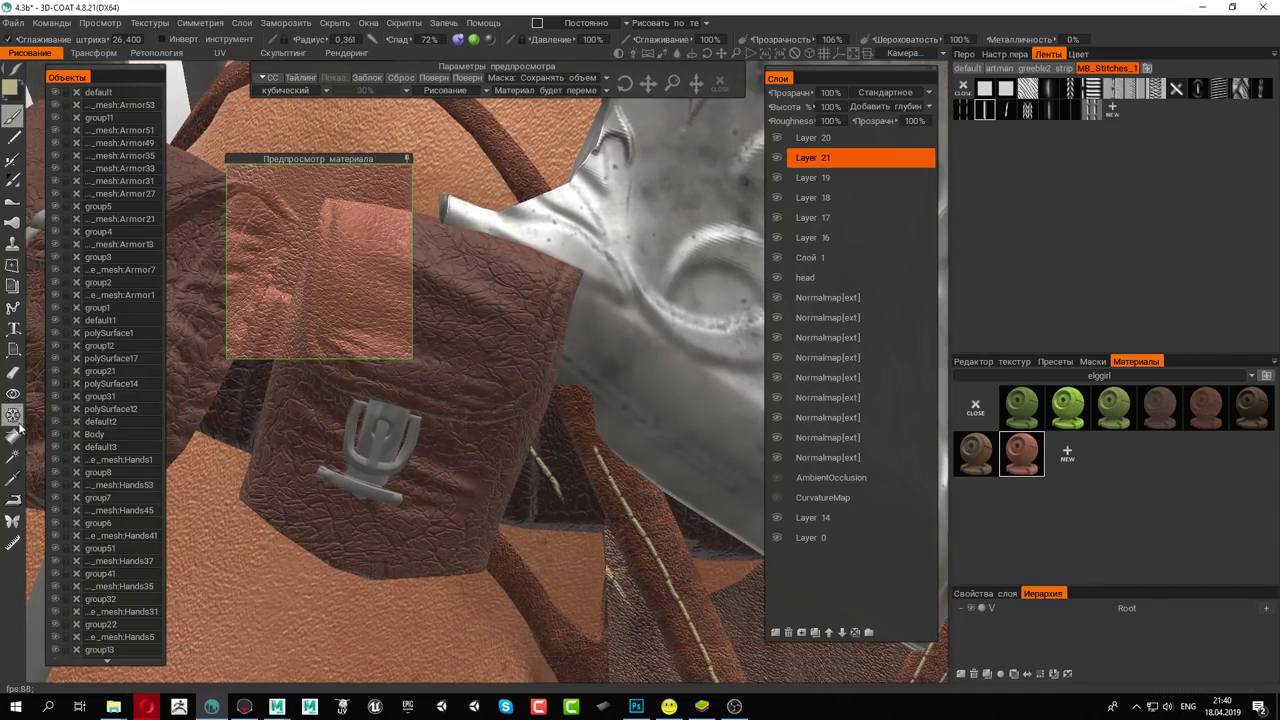
left_click(13, 436)
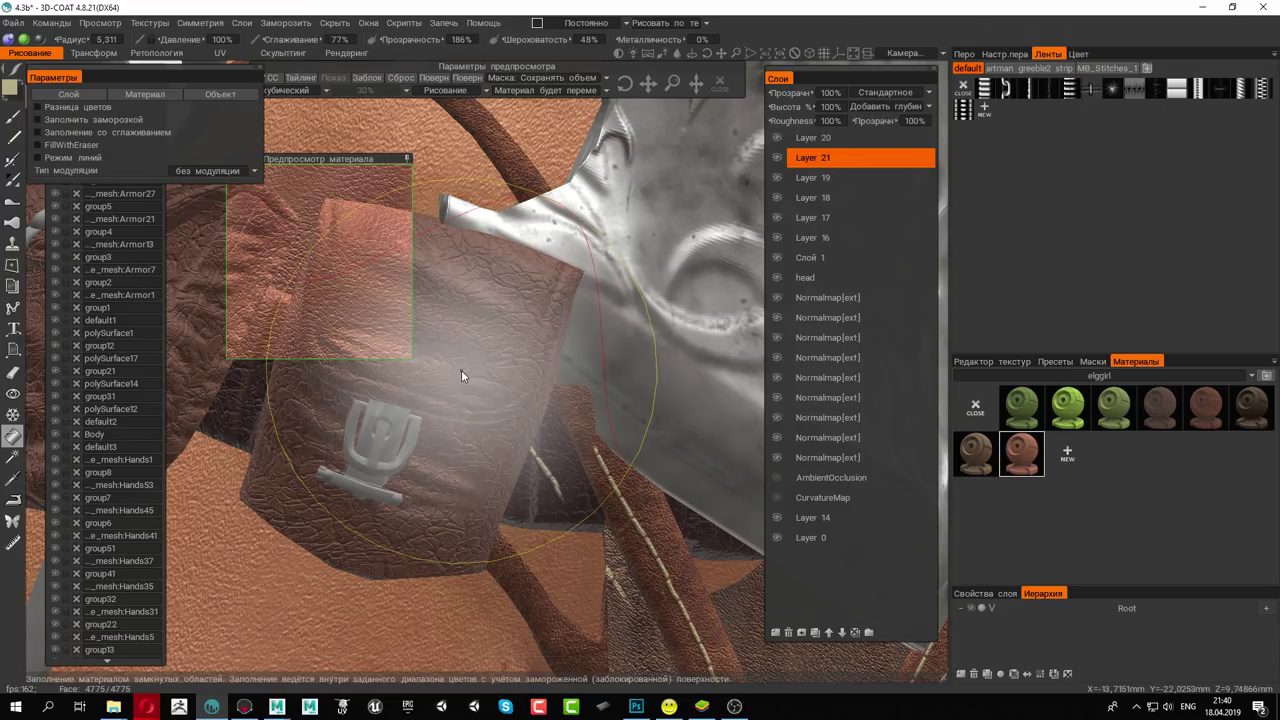
left_click(461, 376)
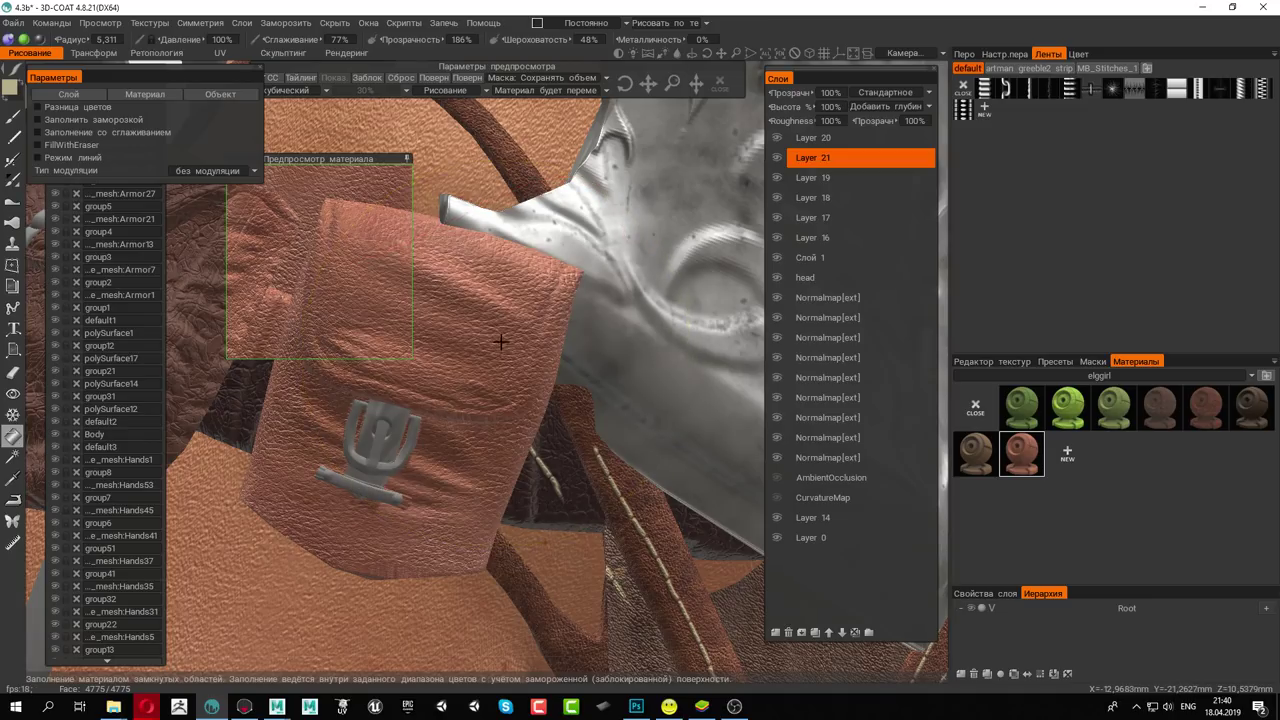
Fill the neighbouring brown bag with the leather3 material
left_click_drag(500, 337, 688, 404, "alt")
mouse_move(651, 366)
left_mouse_down("alt")
mouse_move(612, 318)
mouse_move(565, 390)
left_mouse_up("alt")
left_click(360, 427)
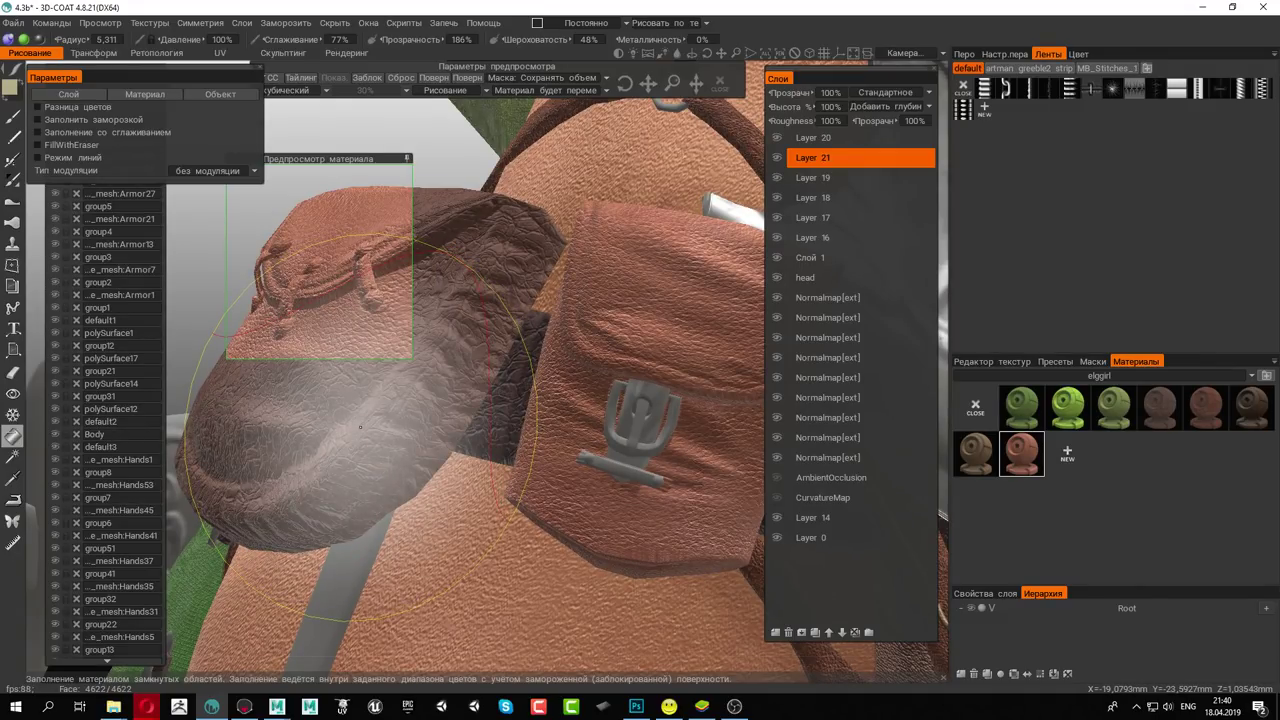
Bring the belt pouch back into close view and show the MB_Stitches_1 strip set
mouse_move(360, 427)
left_mouse_down("alt")
mouse_move(450, 440)
mouse_move(517, 497)
mouse_move(537, 457)
left_mouse_up("alt")
scroll(450, 440, "down", 3)
scroll(537, 457, "up", 3)
left_click(830, 538)
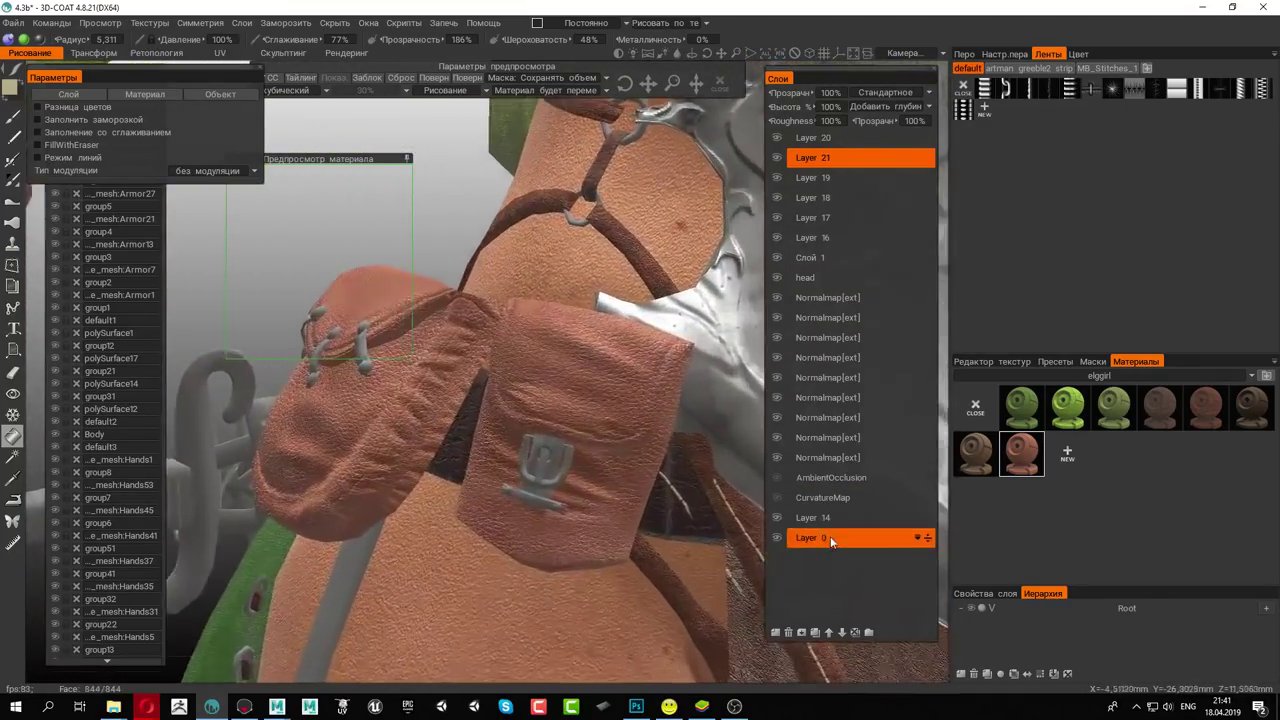
left_click_drag(560, 350, 653, 407, "alt")
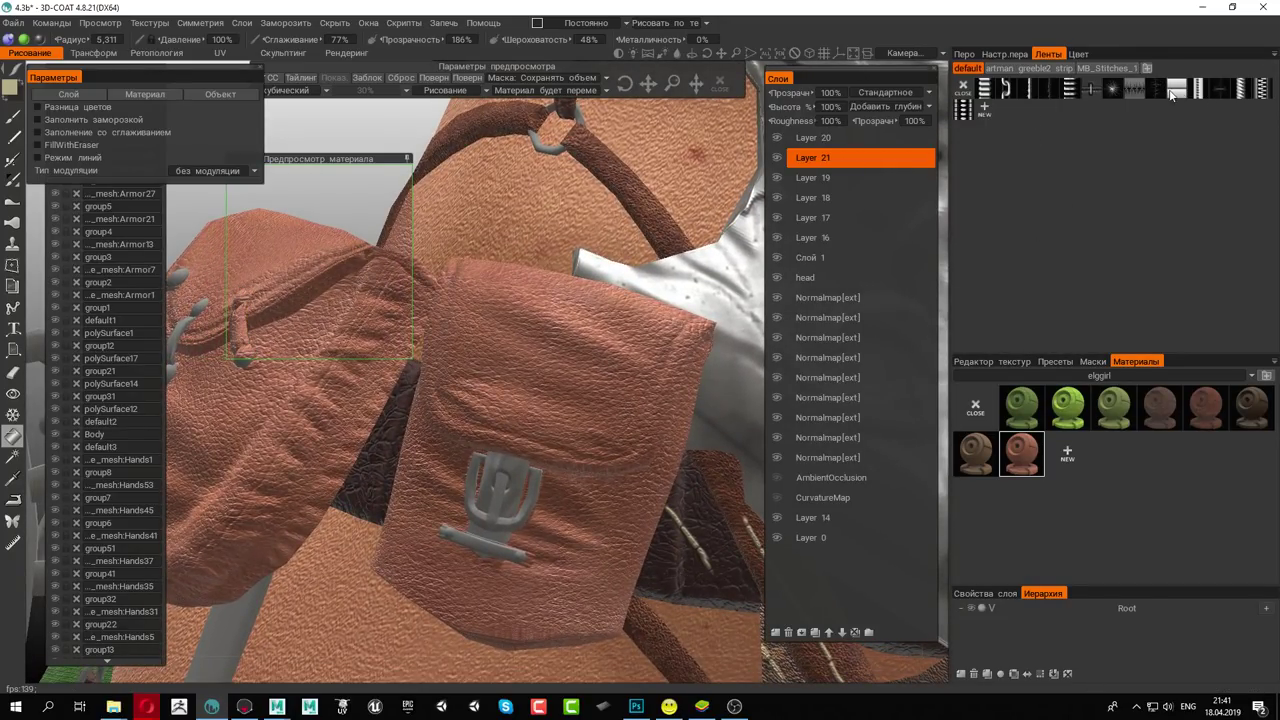
left_click(1096, 69)
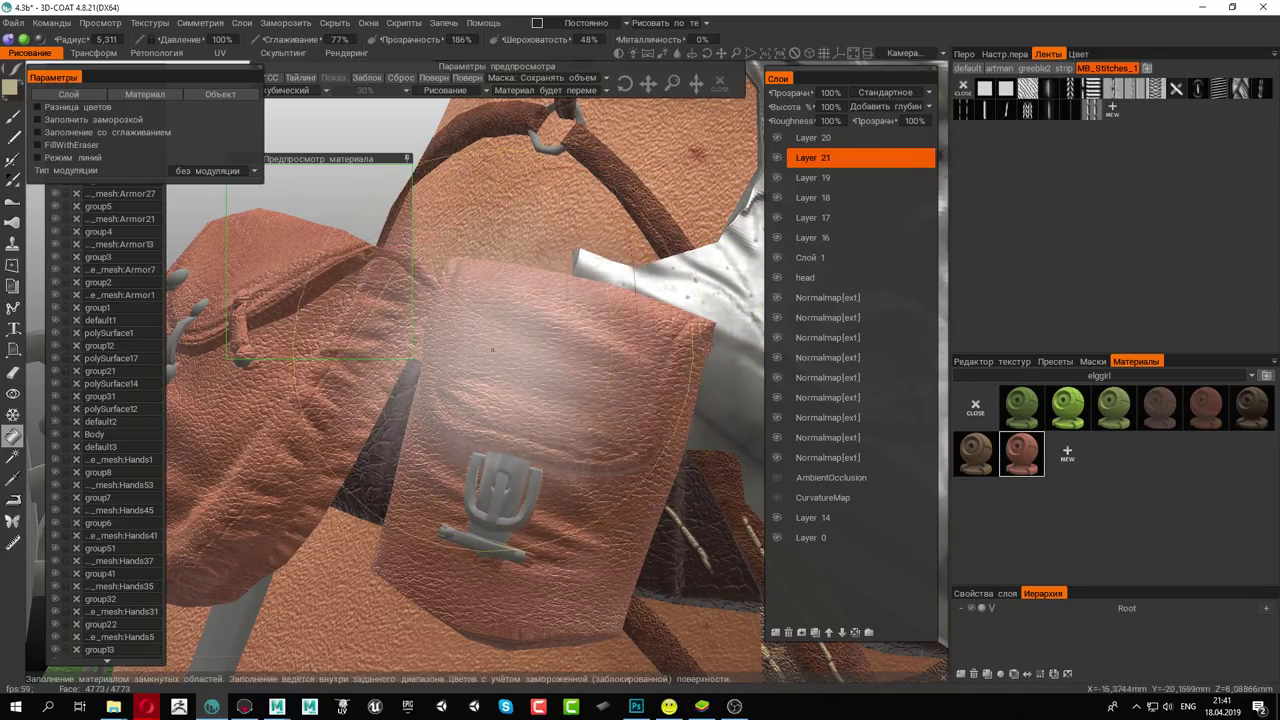
Enlarge the brush and paint an MB_Stitches_1 seam along the pouch pocket's edges
left_click(13, 115)
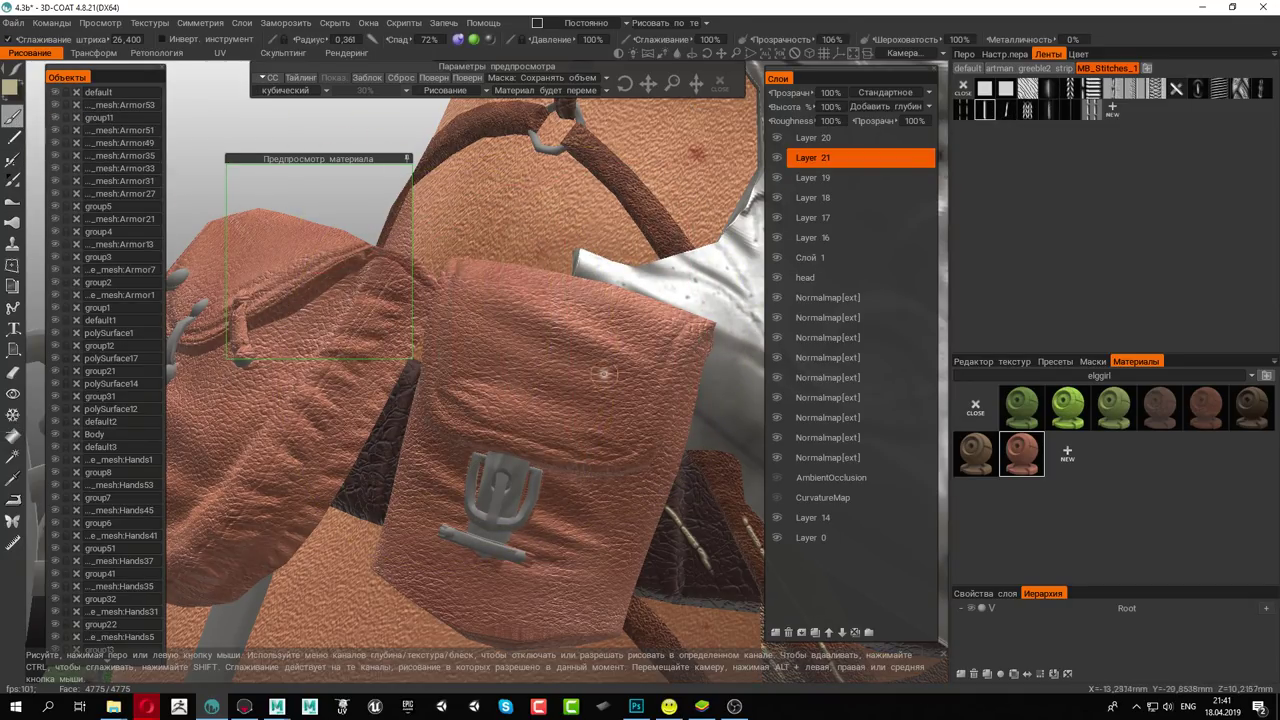
right_click_drag(648, 325, 680, 330)
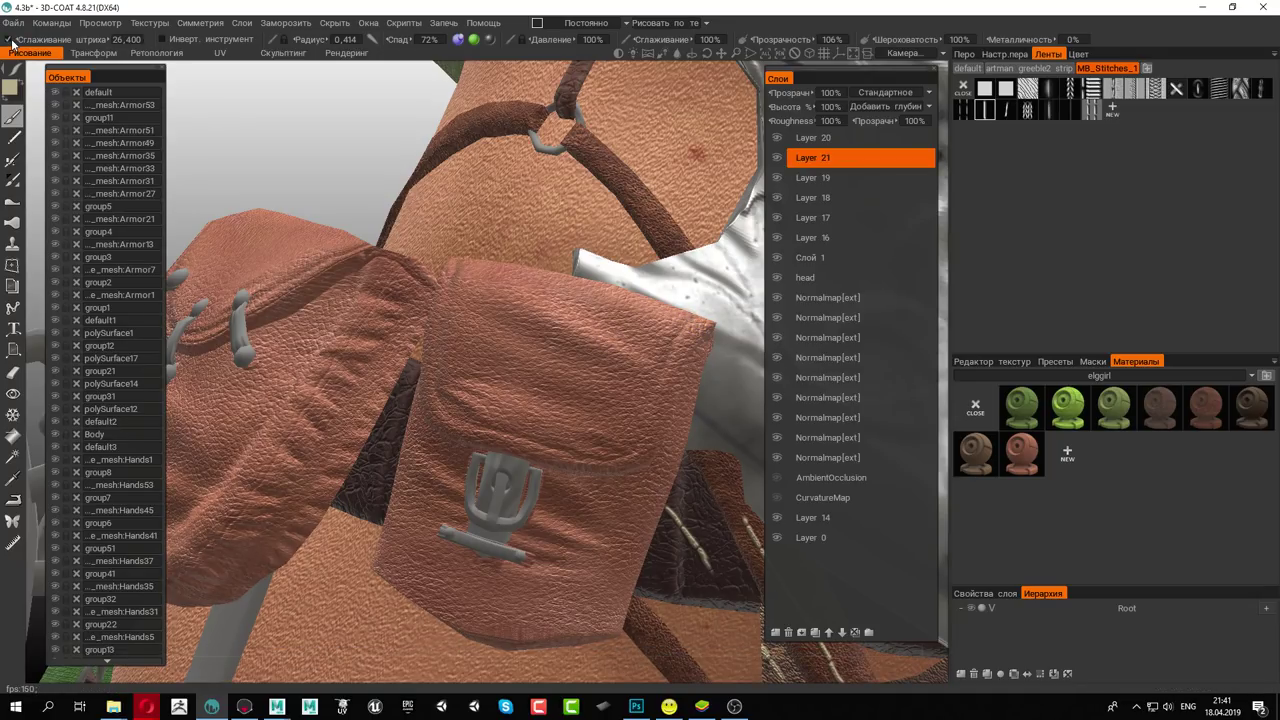
scroll(18, 40, "down", 5)
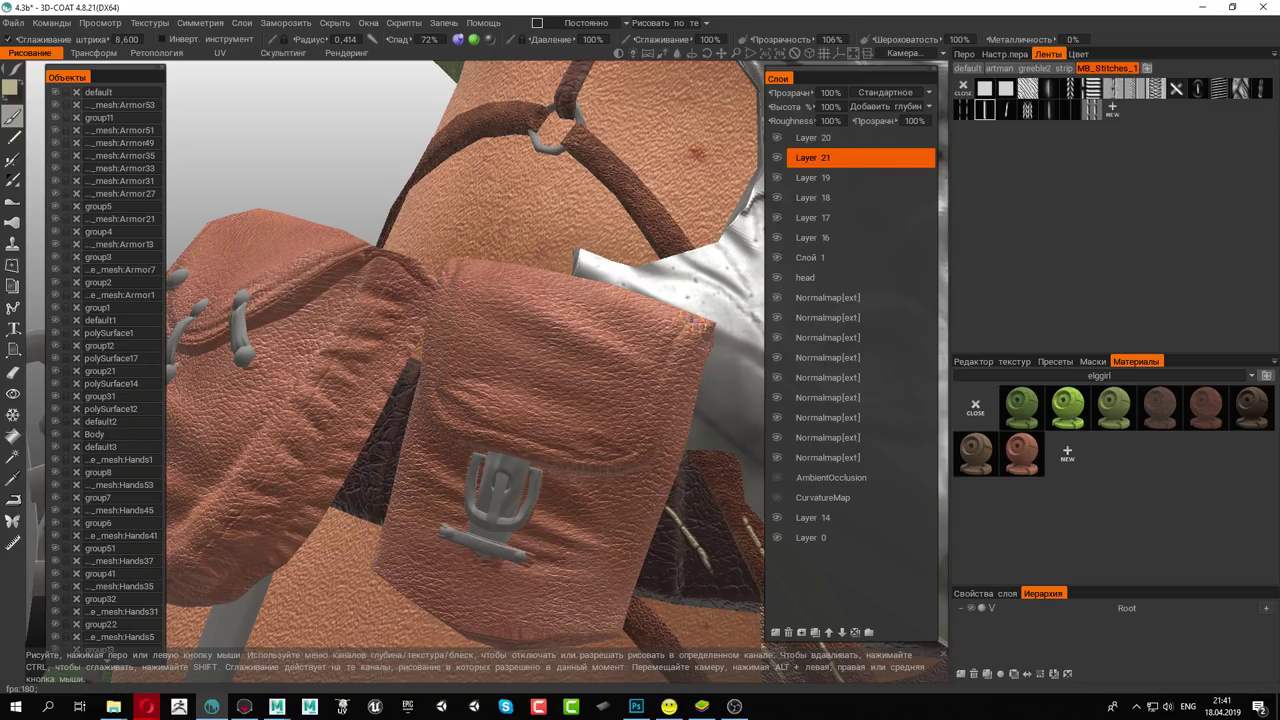
mouse_move(685, 331)
left_mouse_down()
mouse_move(649, 409)
mouse_move(586, 458)
mouse_move(468, 422)
mouse_move(445, 322)
mouse_move(462, 272)
left_mouse_up()
scroll(535, 425, "down", 5)
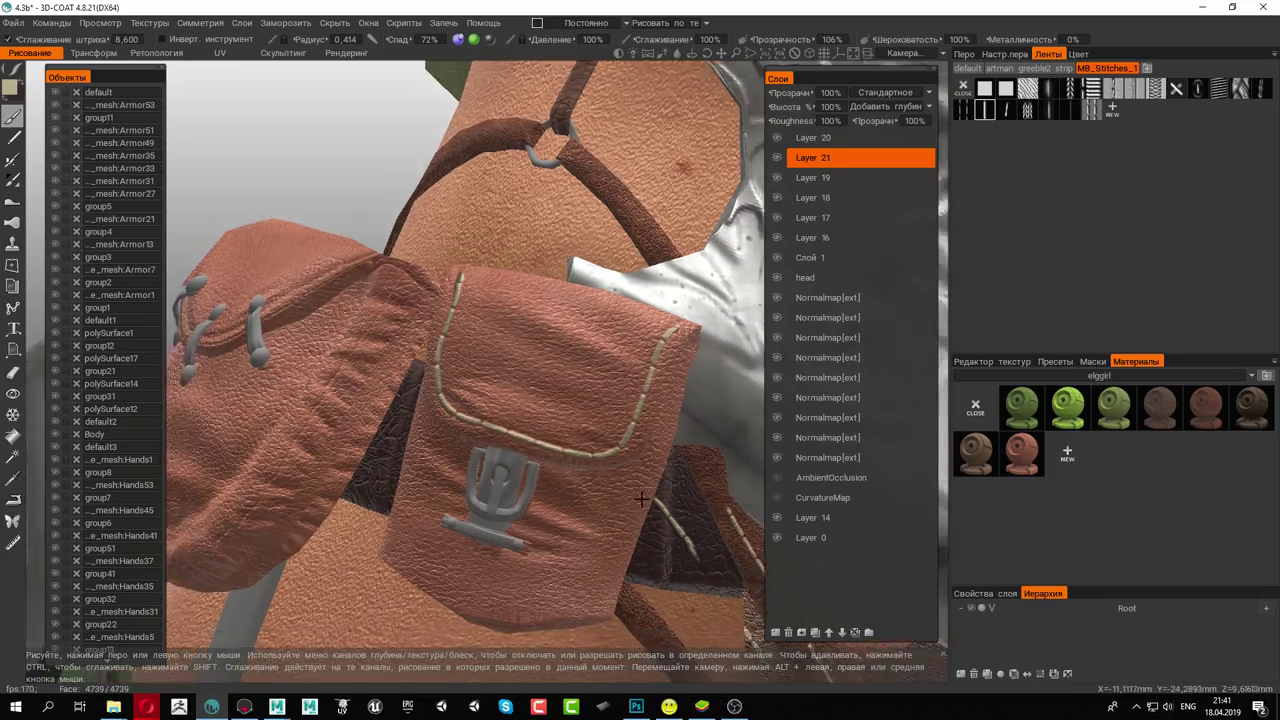
left_click_drag(535, 425, 470, 415, "alt")
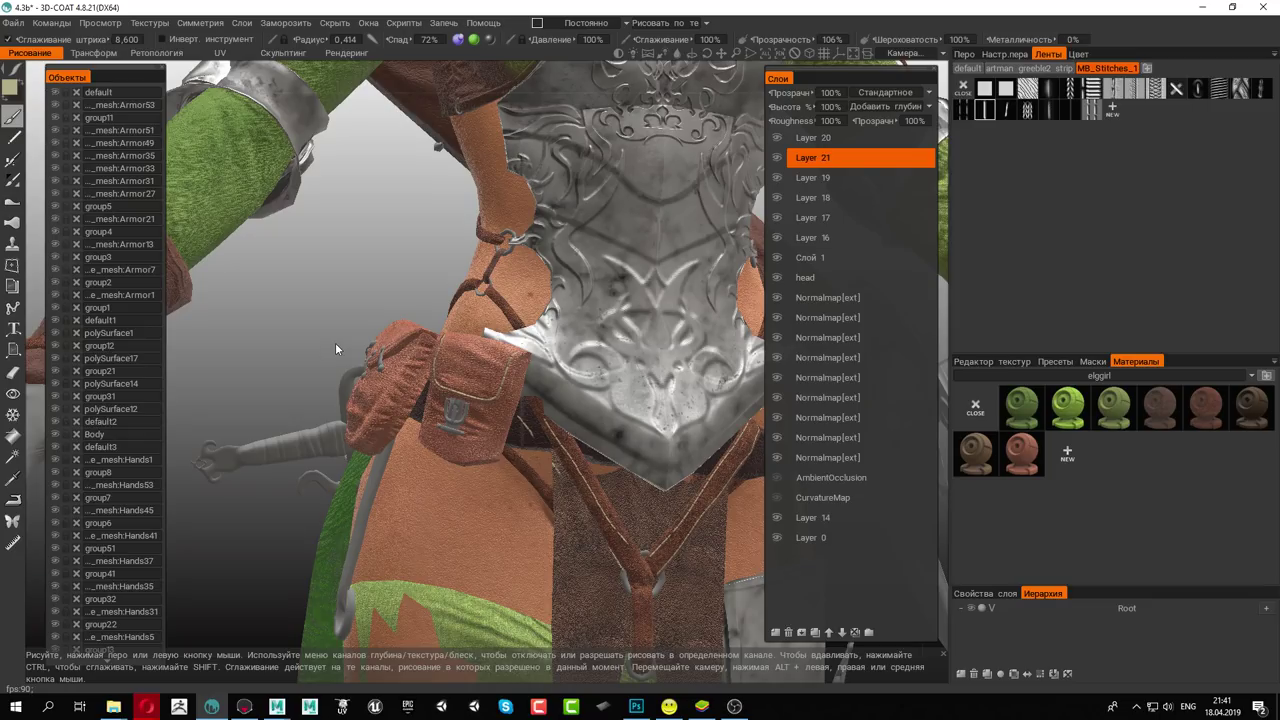
Zoom in on the armored torso and load the Samirai materials folder
mouse_move(335, 342)
left_mouse_down("alt")
mouse_move(364, 347)
mouse_move(400, 312)
mouse_move(304, 370)
mouse_move(470, 375)
left_mouse_up("alt")
right_click_drag(470, 375, 549, 393, "alt")
left_click_drag(549, 393, 530, 381, "alt")
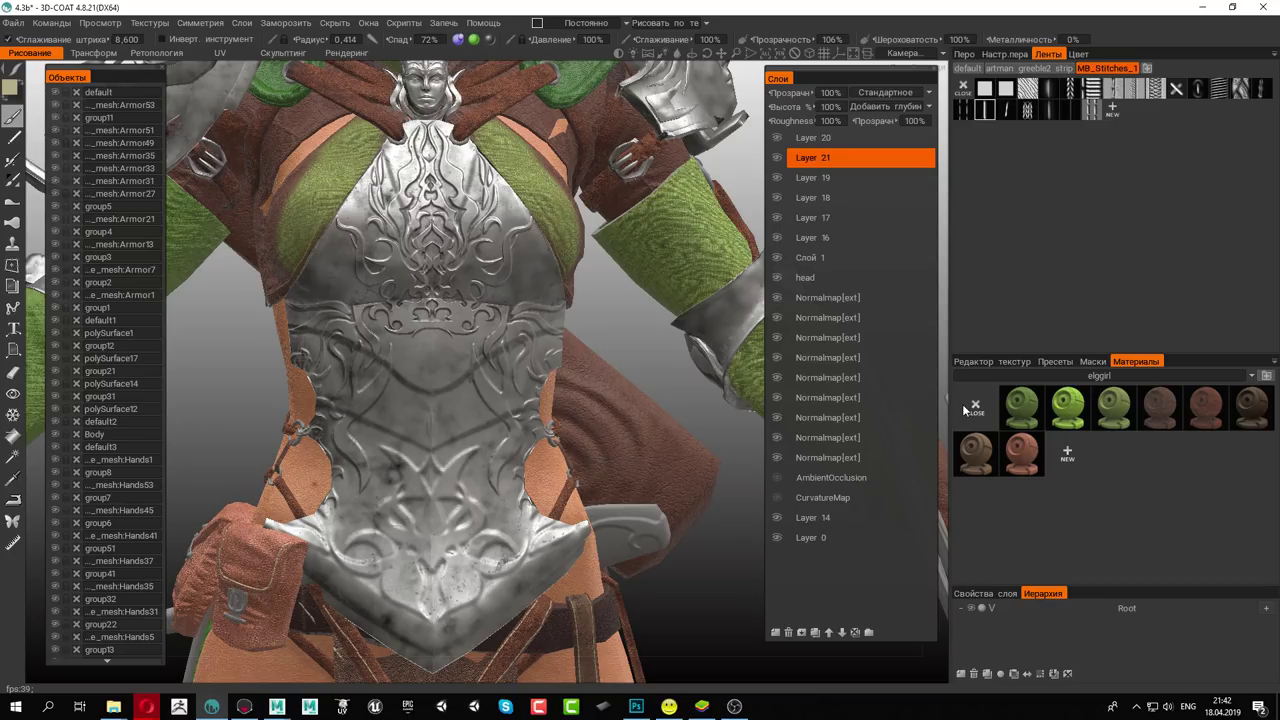
left_click(1092, 376)
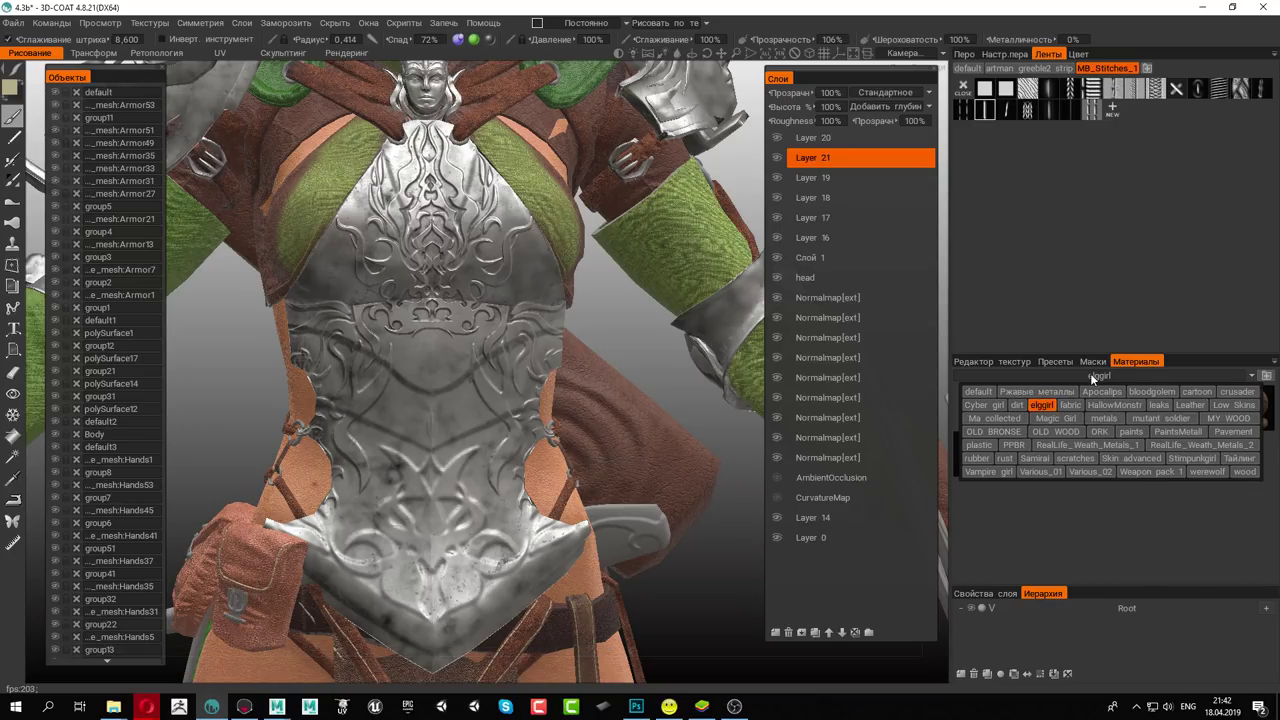
left_click(1038, 459)
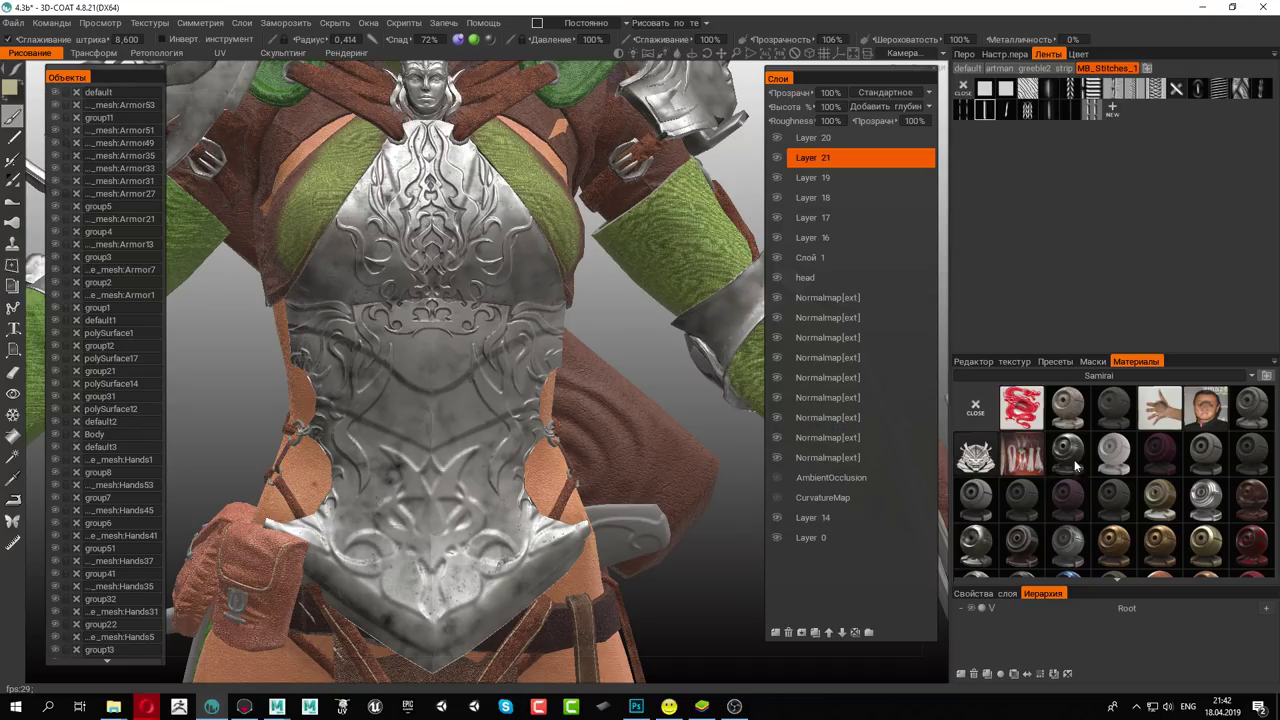
Preview Samirai metal materials over the breastplate, comparing a brighter and a darker one
left_click(1067, 547)
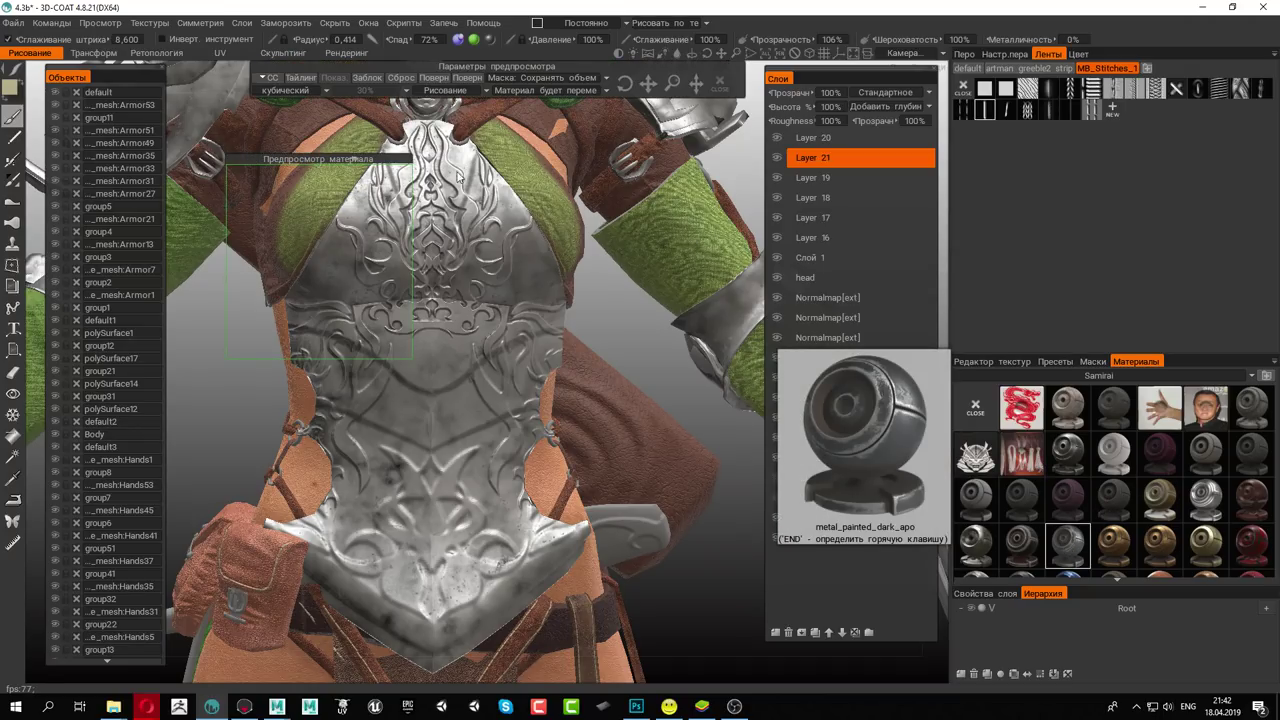
left_click_drag(318, 159, 445, 198)
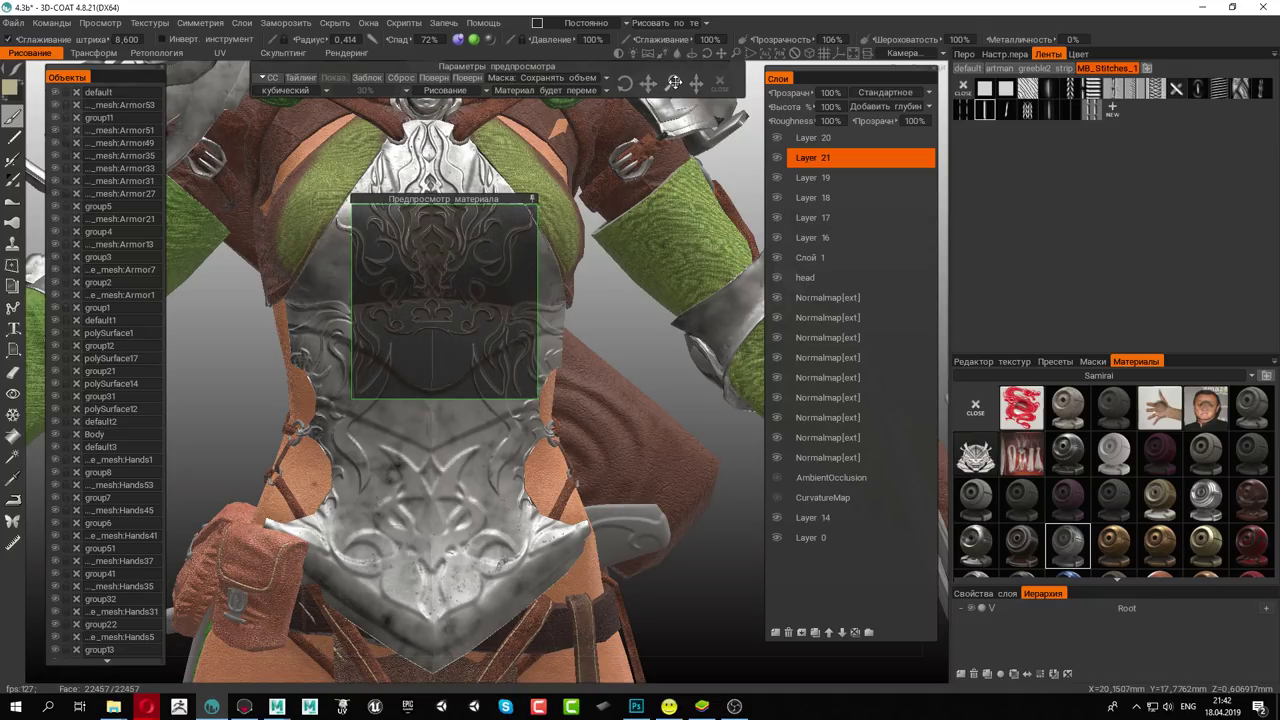
left_click(983, 545)
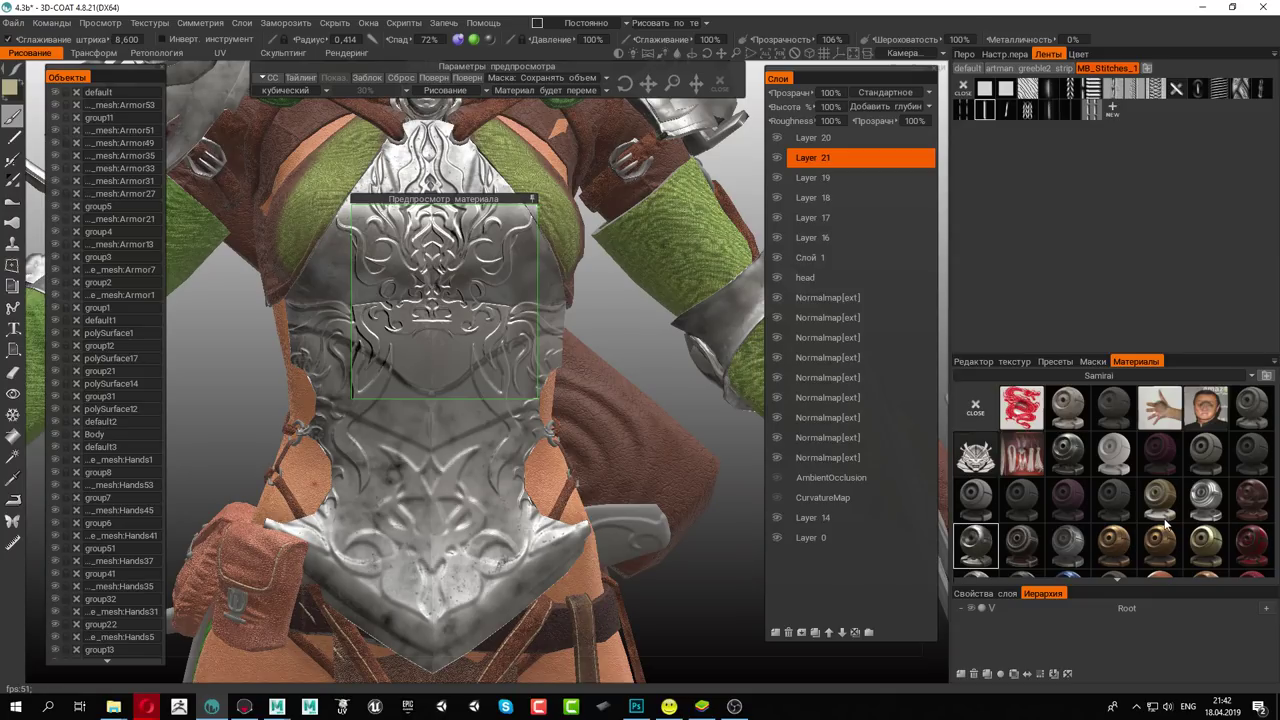
left_click(1196, 497)
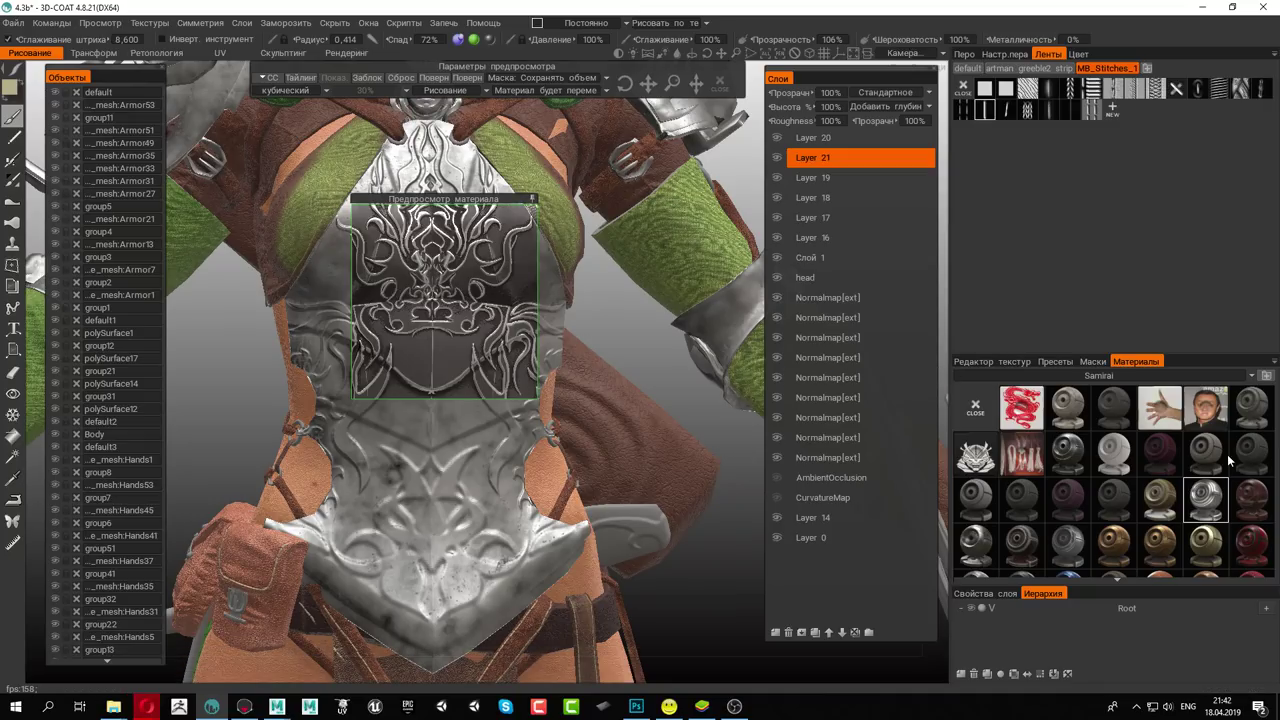
Switch the material library to the elggirl folder and preview its chrome metal on the chest
right_click(1209, 494)
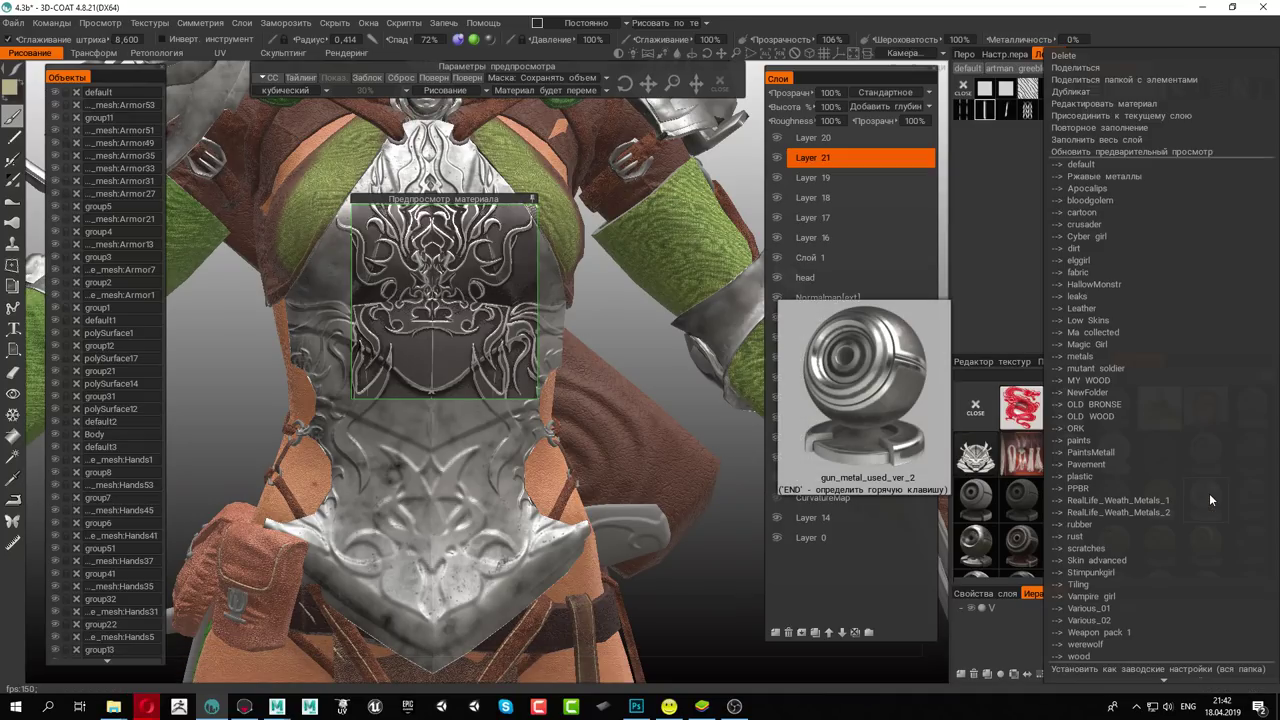
left_click(1086, 96)
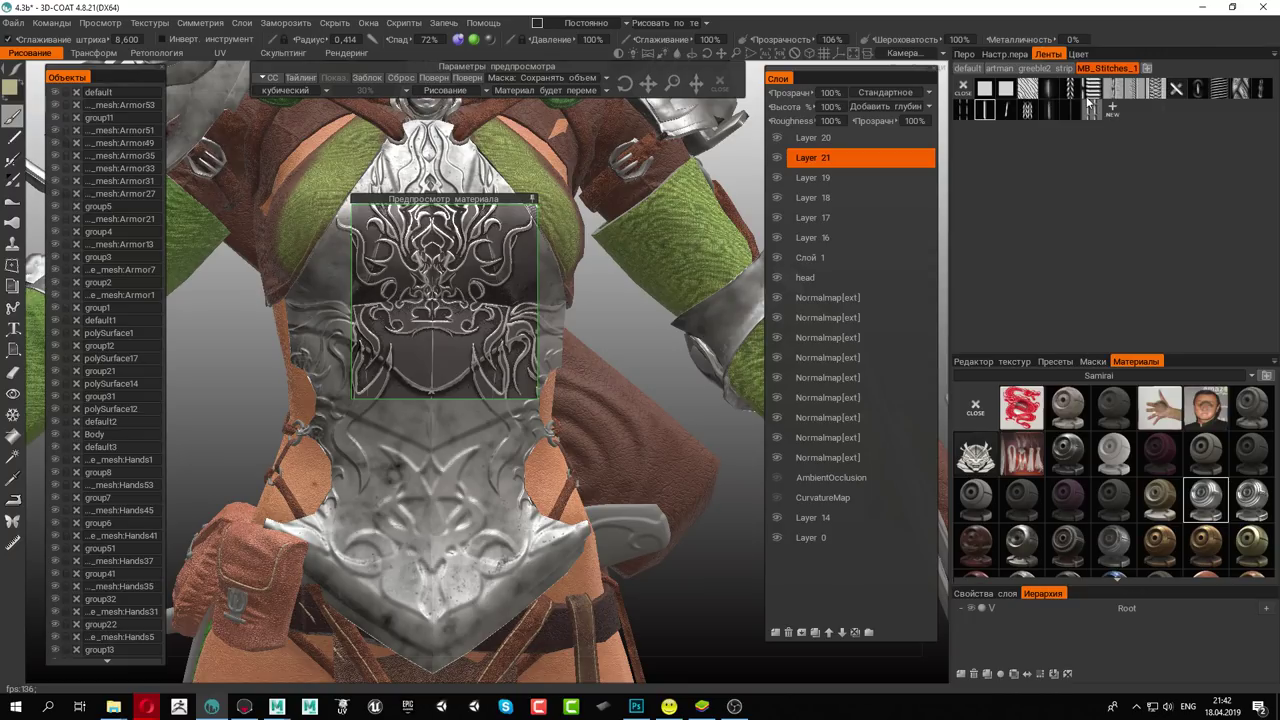
right_click(1209, 496)
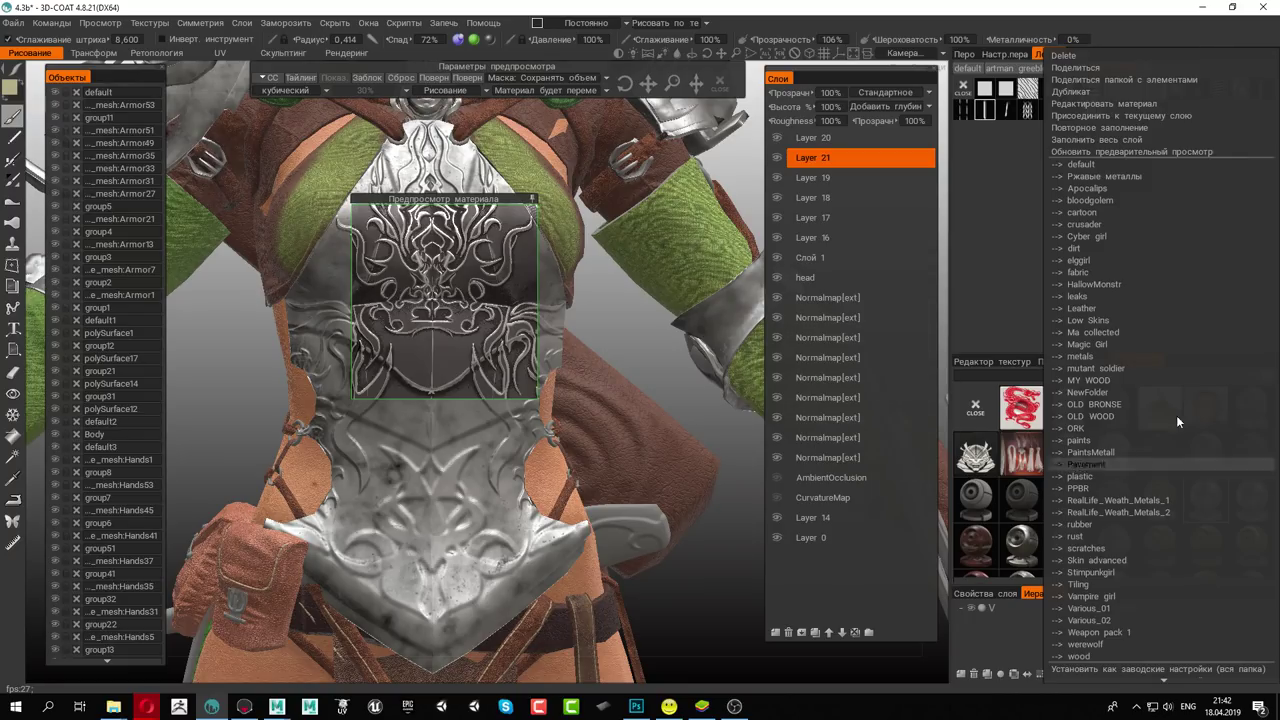
left_click(1092, 263)
left_click(1095, 375)
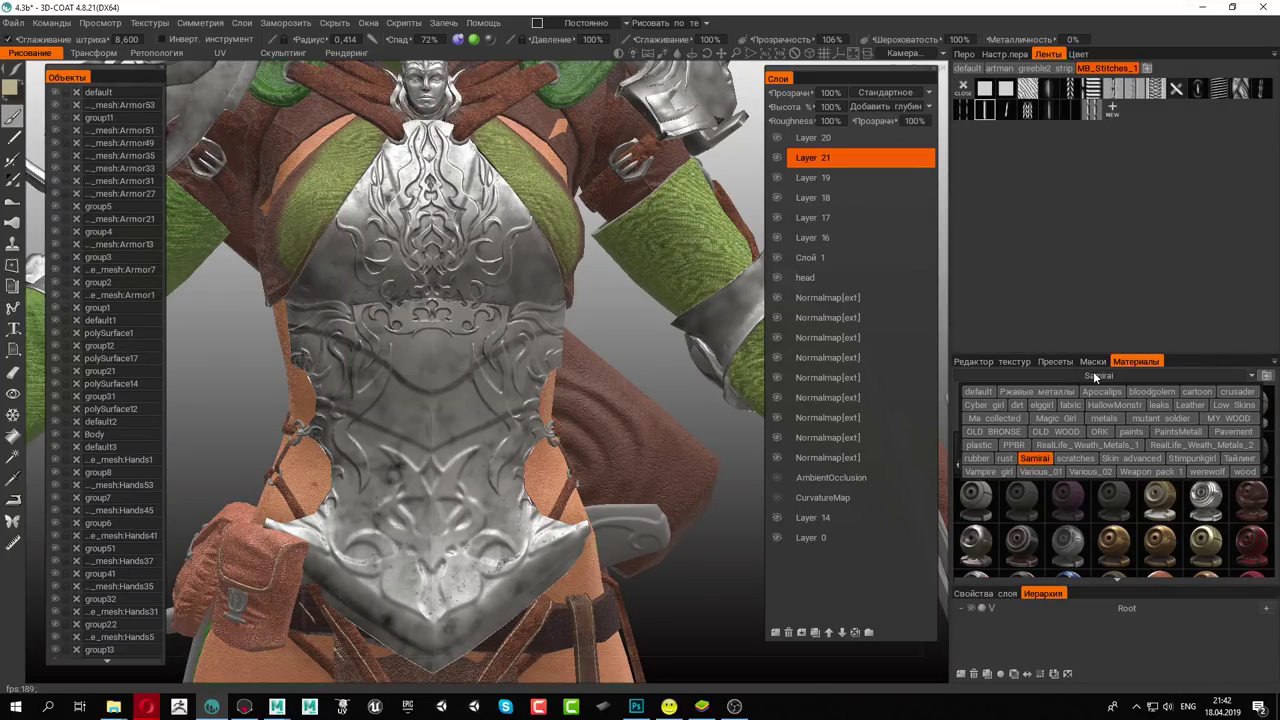
left_click(1041, 404)
mouse_move(1021, 406)
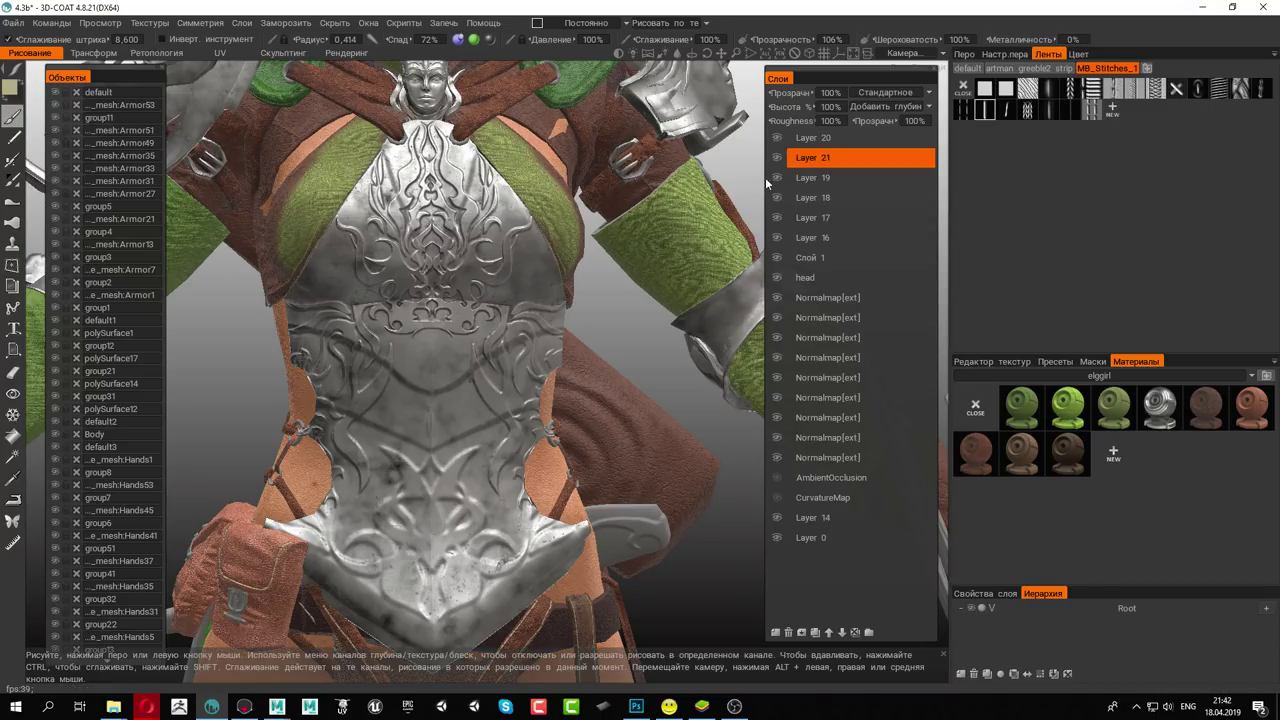
left_click(1160, 402)
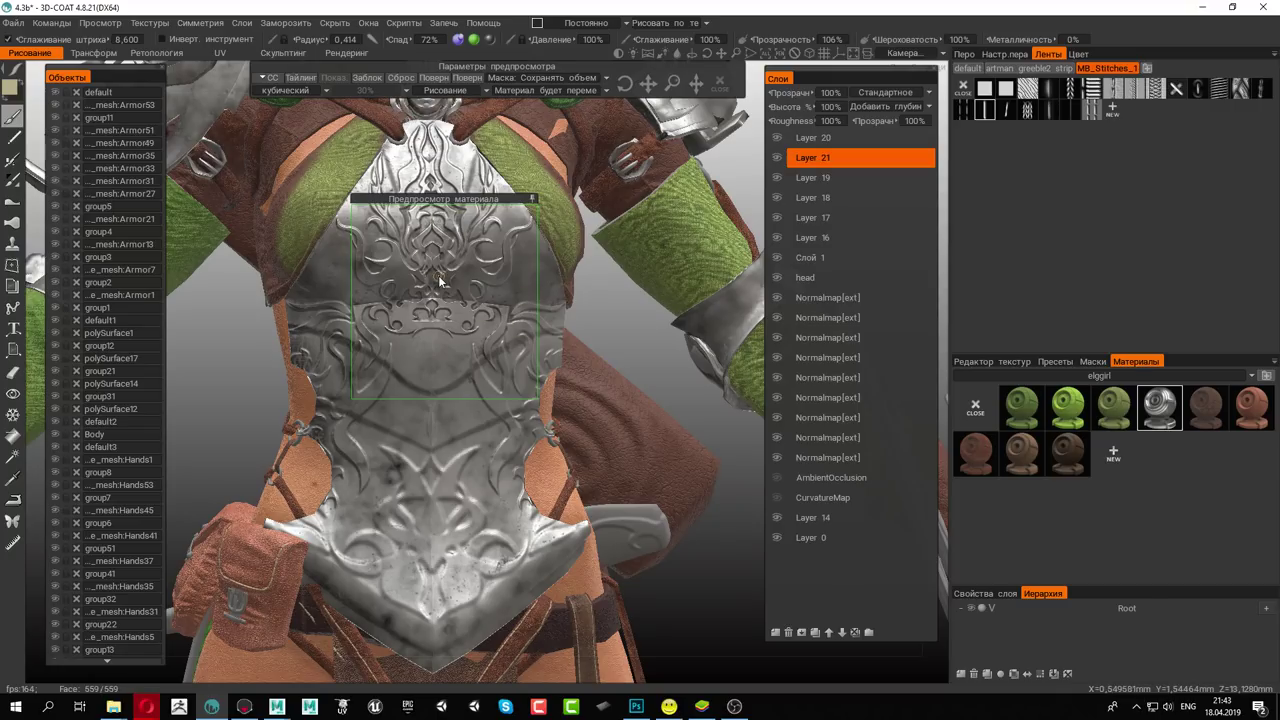
Open the gun_metal_used_ver_2 smart material's properties for editing, moved aside from the model
right_click(1161, 407)
left_click(1116, 102)
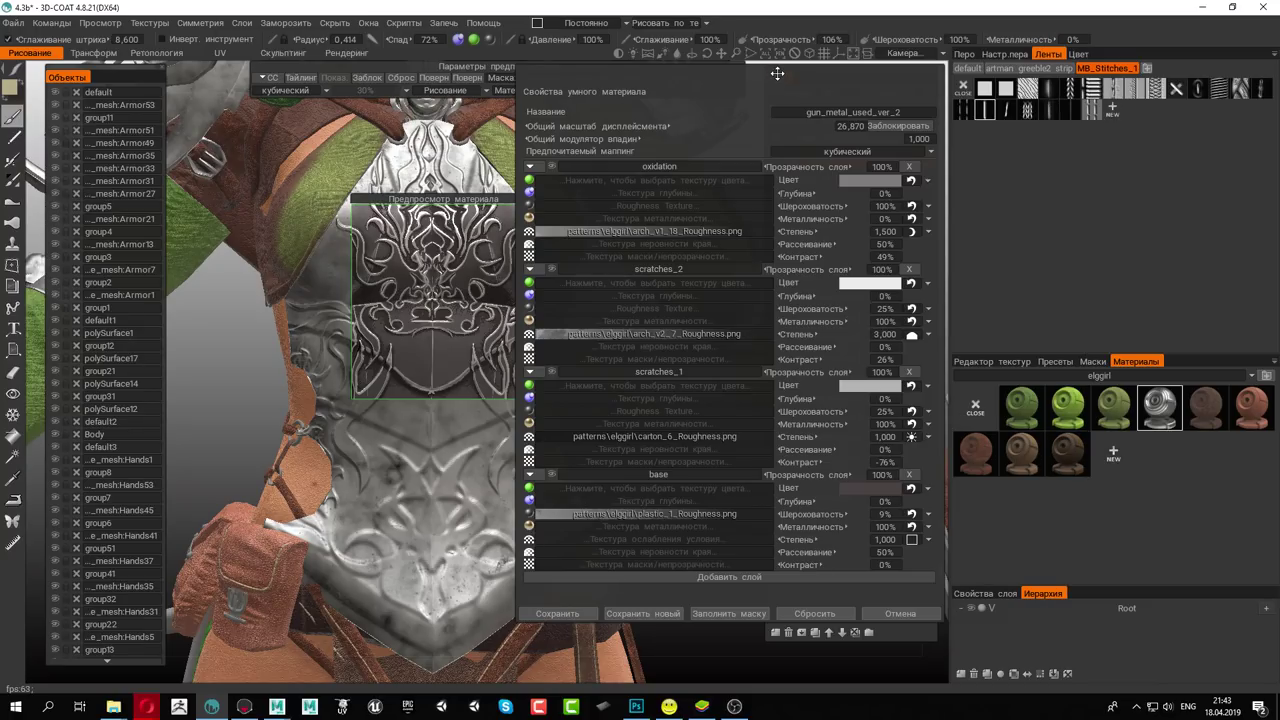
left_click_drag(776, 72, 908, 73)
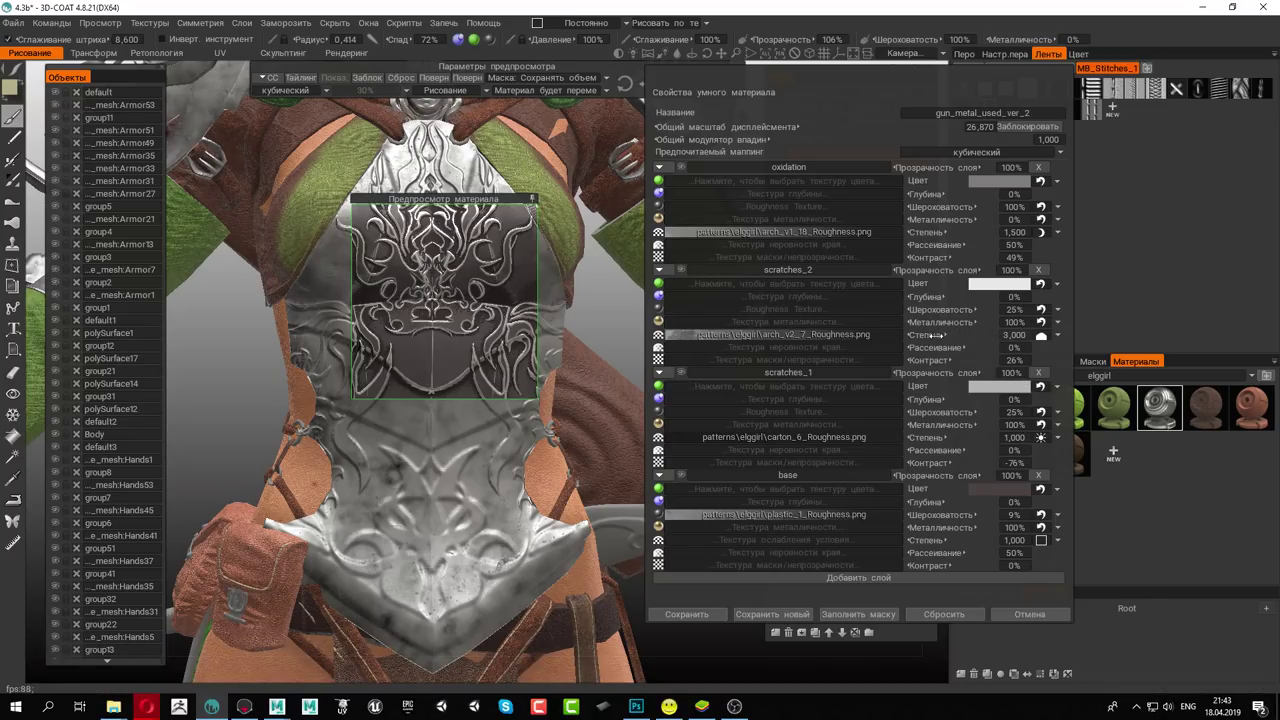
Tune the oxidation, scratches_1 and scratches_2 strengths, leaving scratches_2 at 0,950
mouse_move(933, 336)
left_mouse_down()
mouse_move(990, 342)
mouse_move(1019, 367)
mouse_move(969, 357)
mouse_move(979, 362)
left_mouse_up()
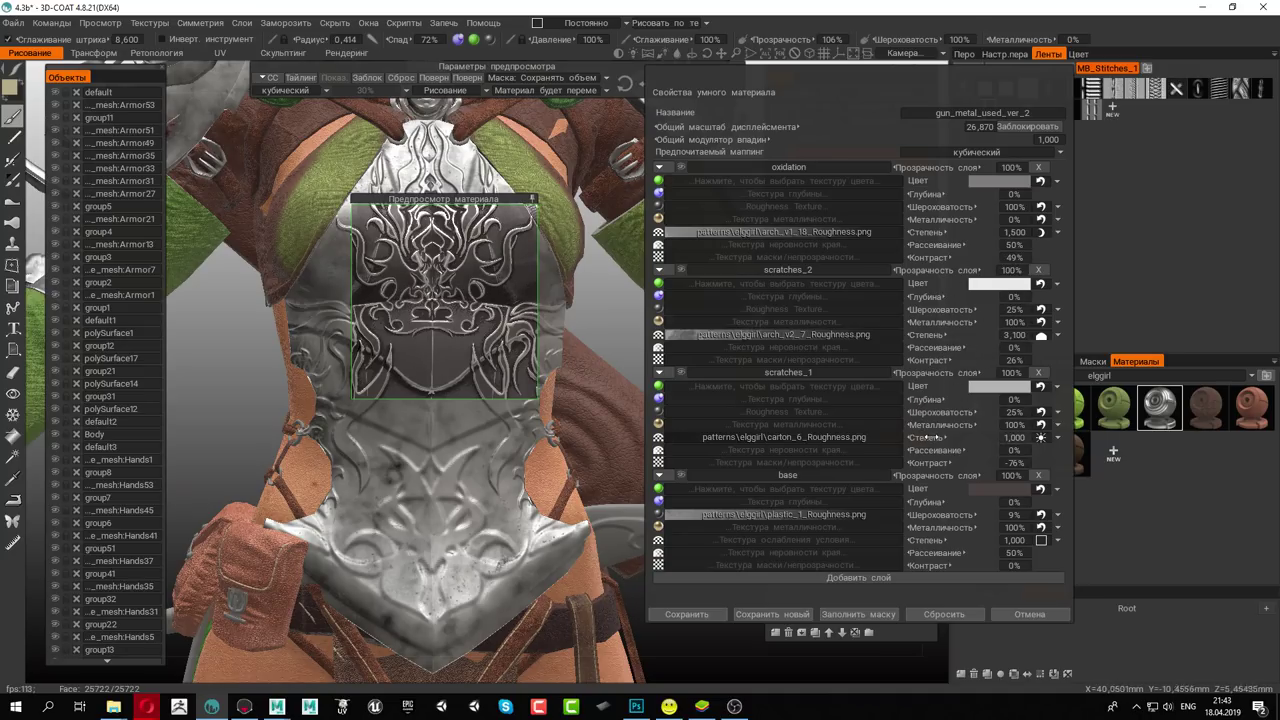
mouse_move(928, 437)
left_mouse_down()
mouse_move(1122, 457)
mouse_move(1016, 452)
mouse_move(1051, 459)
left_mouse_up()
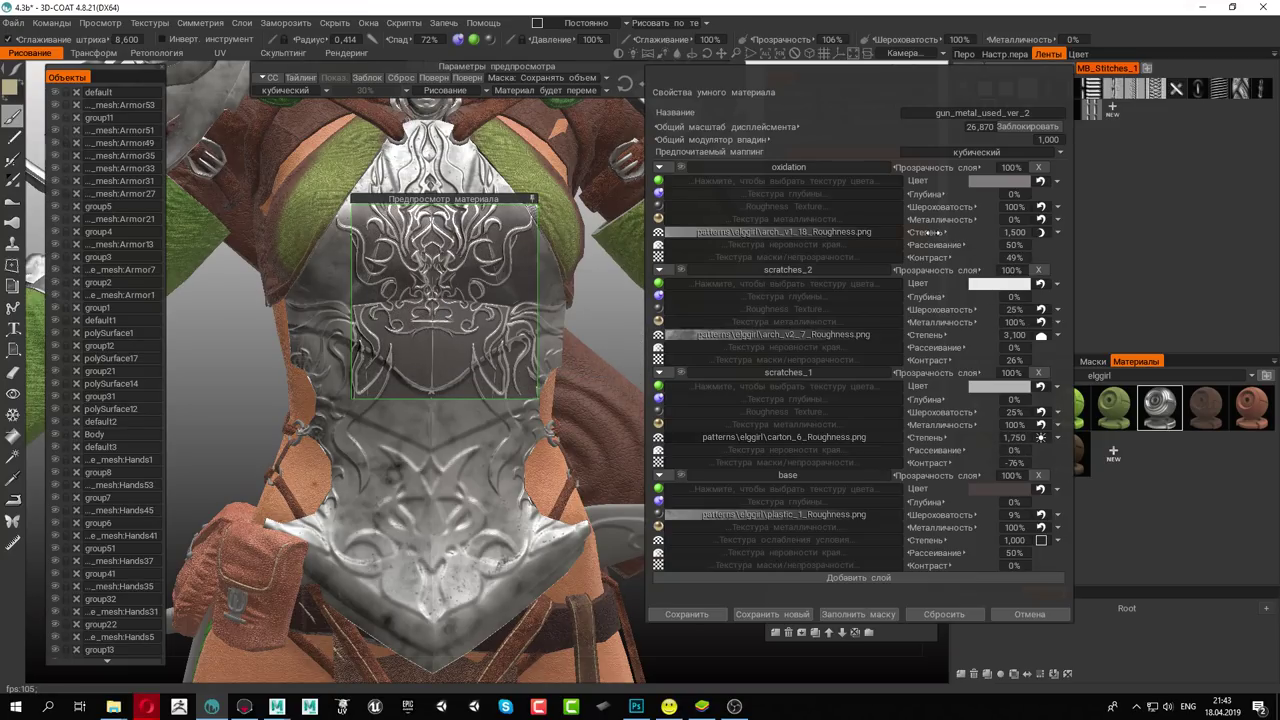
mouse_move(928, 232)
left_mouse_down()
mouse_move(918, 238)
mouse_move(929, 242)
left_mouse_up()
mouse_move(933, 335)
left_mouse_down()
mouse_move(987, 338)
mouse_move(894, 348)
mouse_move(1028, 357)
left_mouse_up()
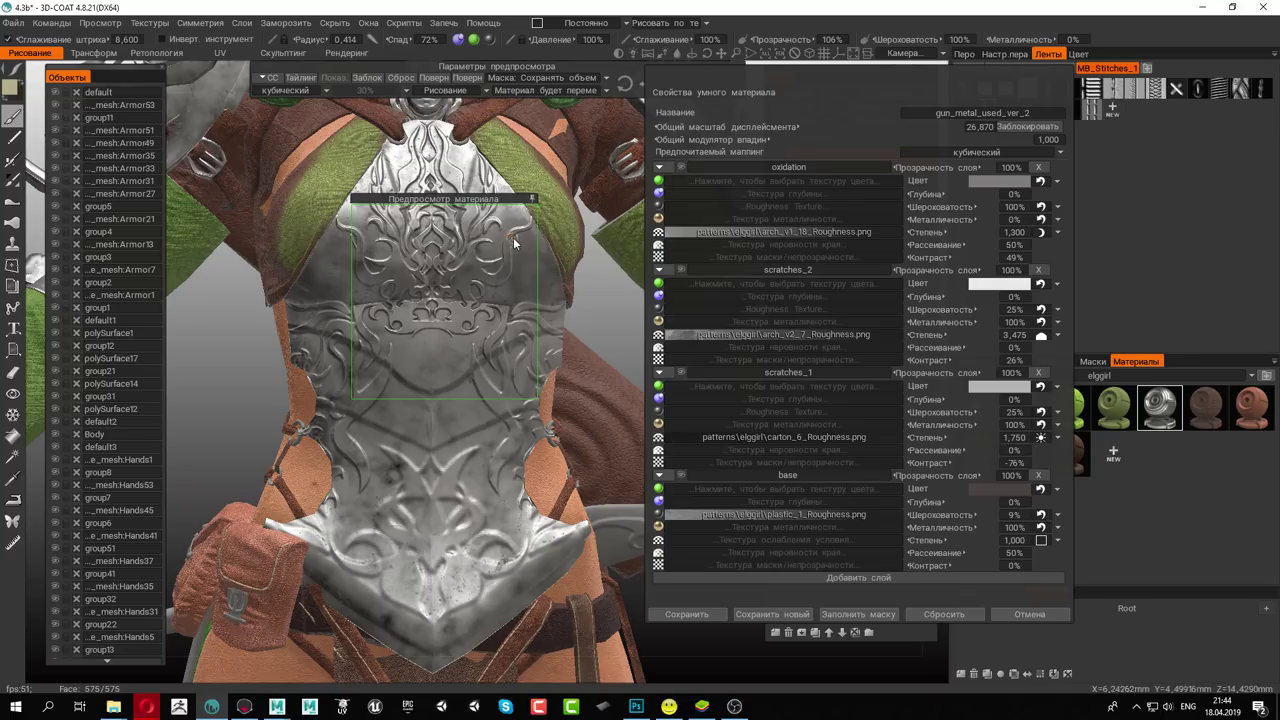
mouse_move(533, 208)
left_mouse_down()
mouse_move(545, 222)
mouse_move(531, 225)
left_mouse_up()
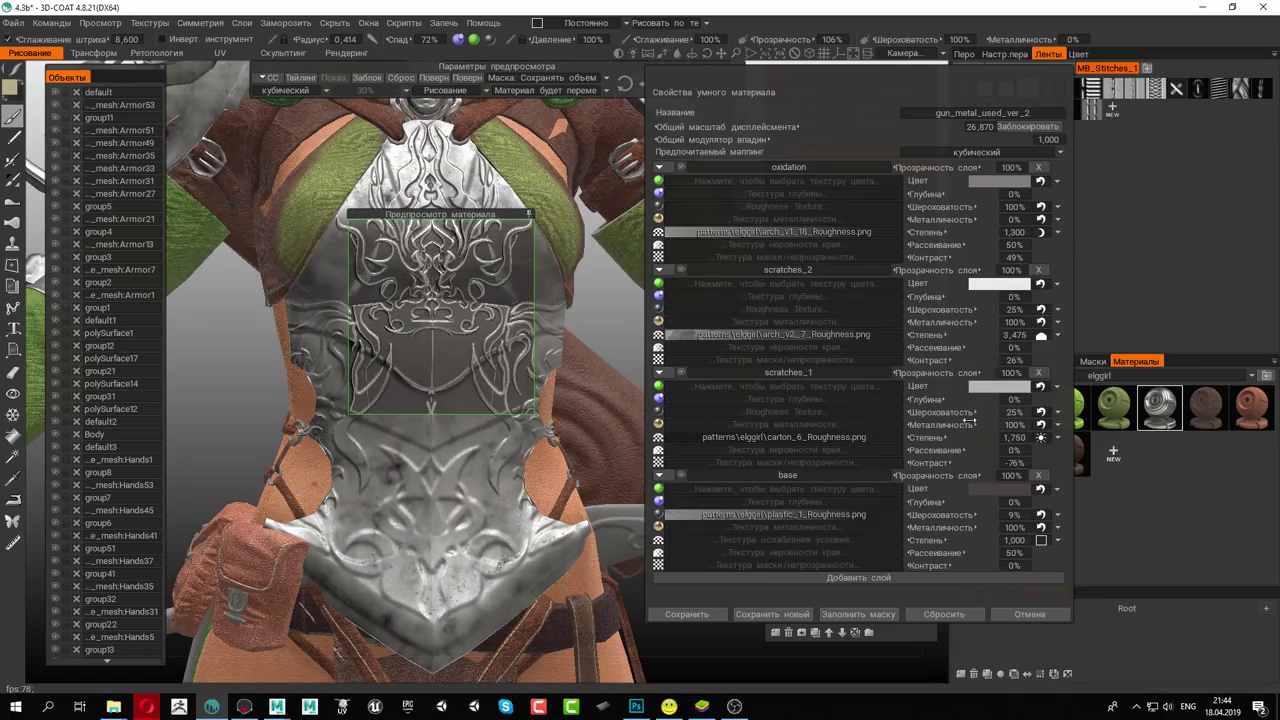
left_click_drag(930, 335, 877, 340)
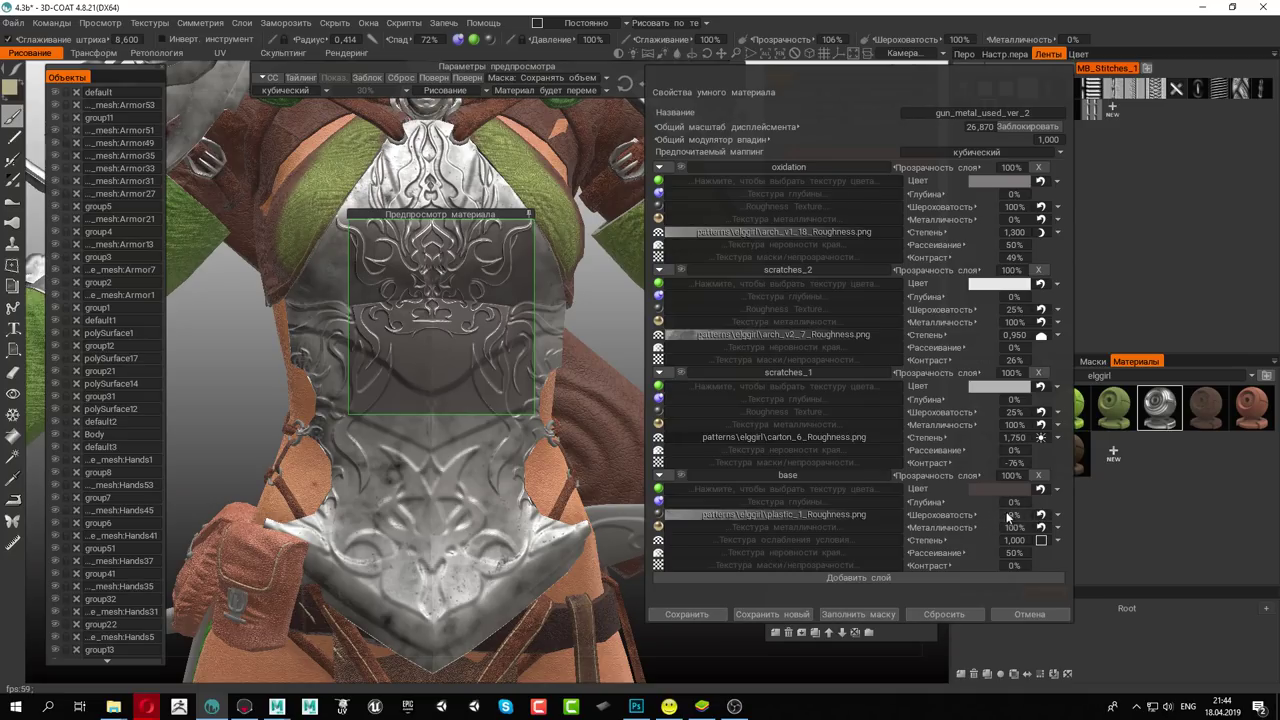
Save the edited metal material and fill the breastplate with it
left_click(705, 612)
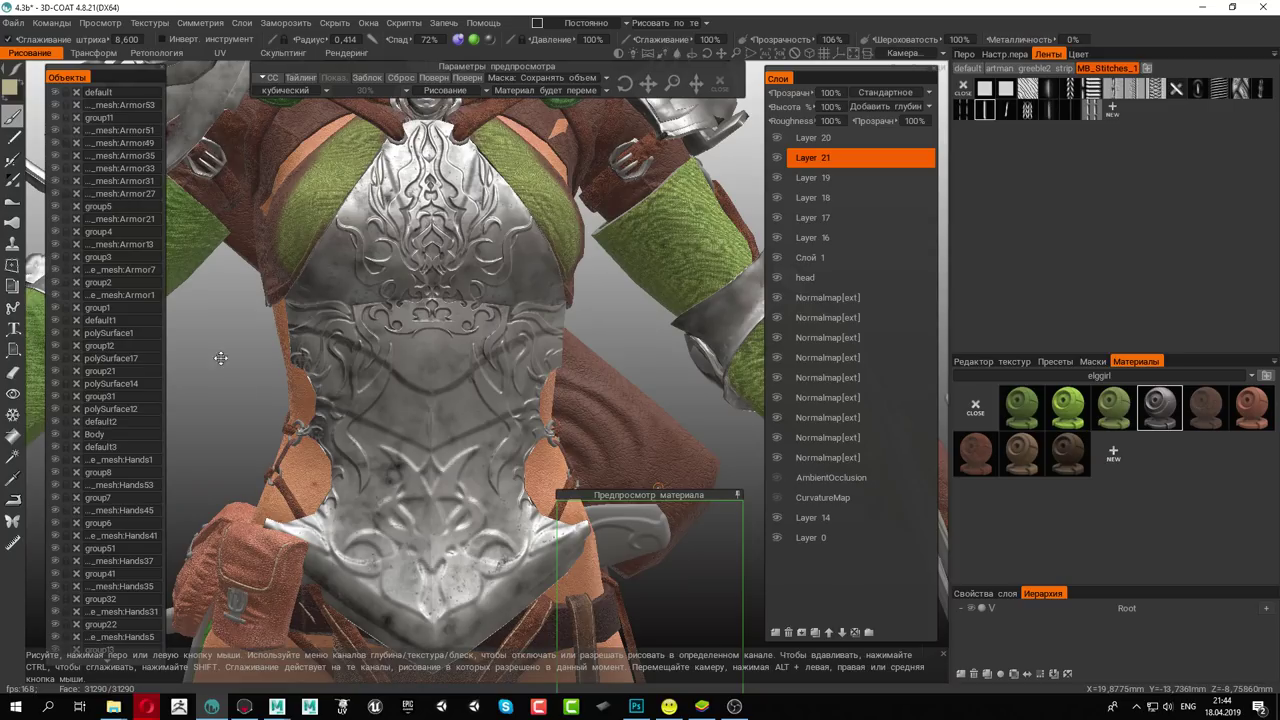
left_click(12, 436)
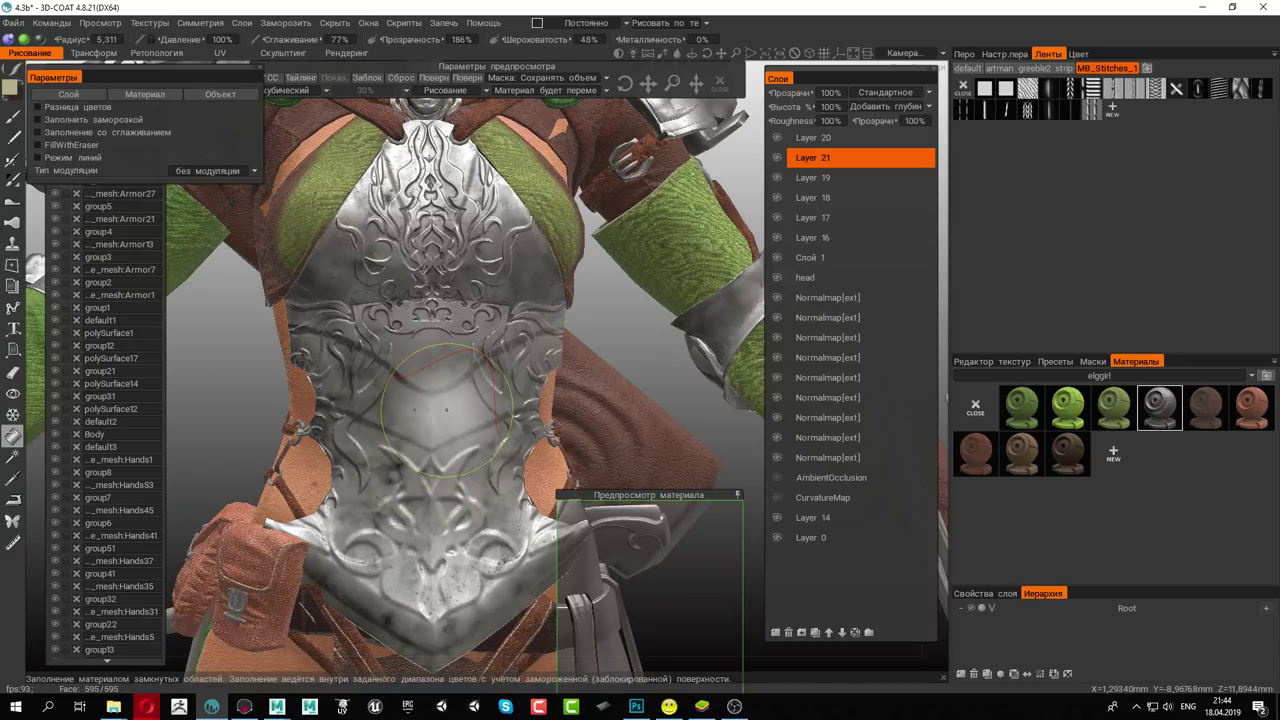
left_click(446, 408)
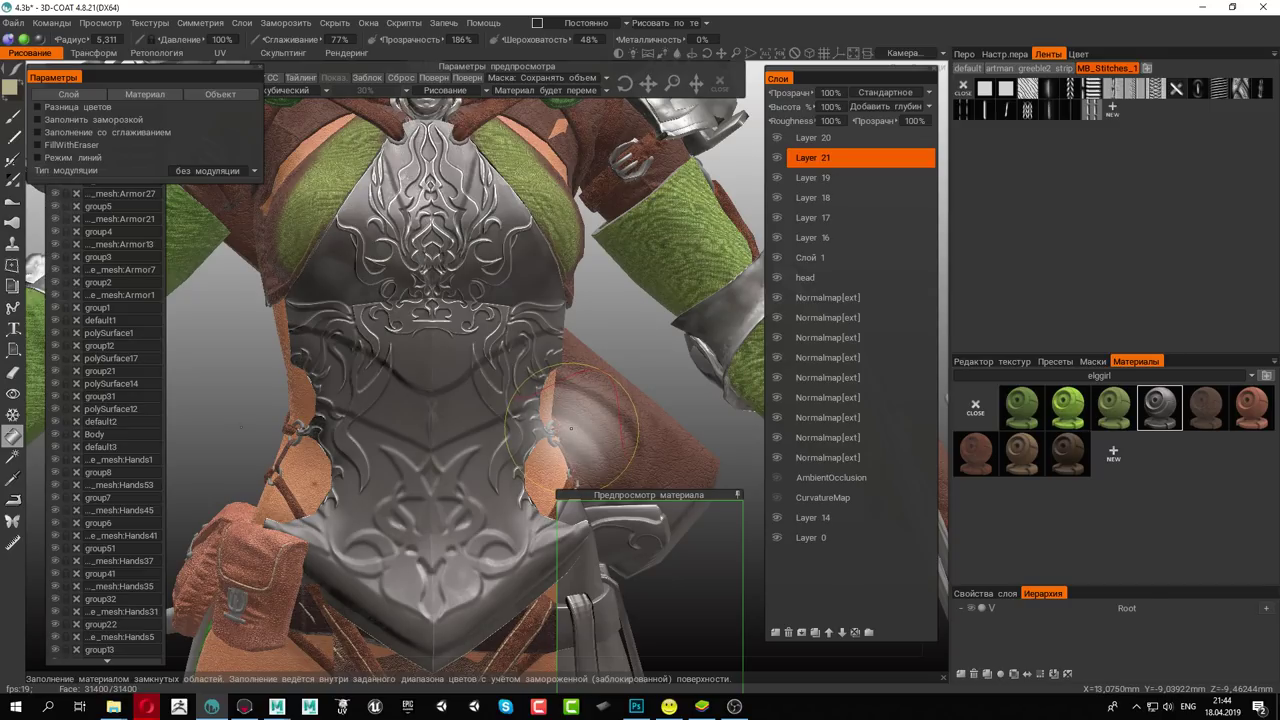
mouse_move(640, 336)
right_mouse_down()
mouse_move(552, 291)
mouse_move(631, 357)
mouse_move(608, 343)
right_mouse_up()
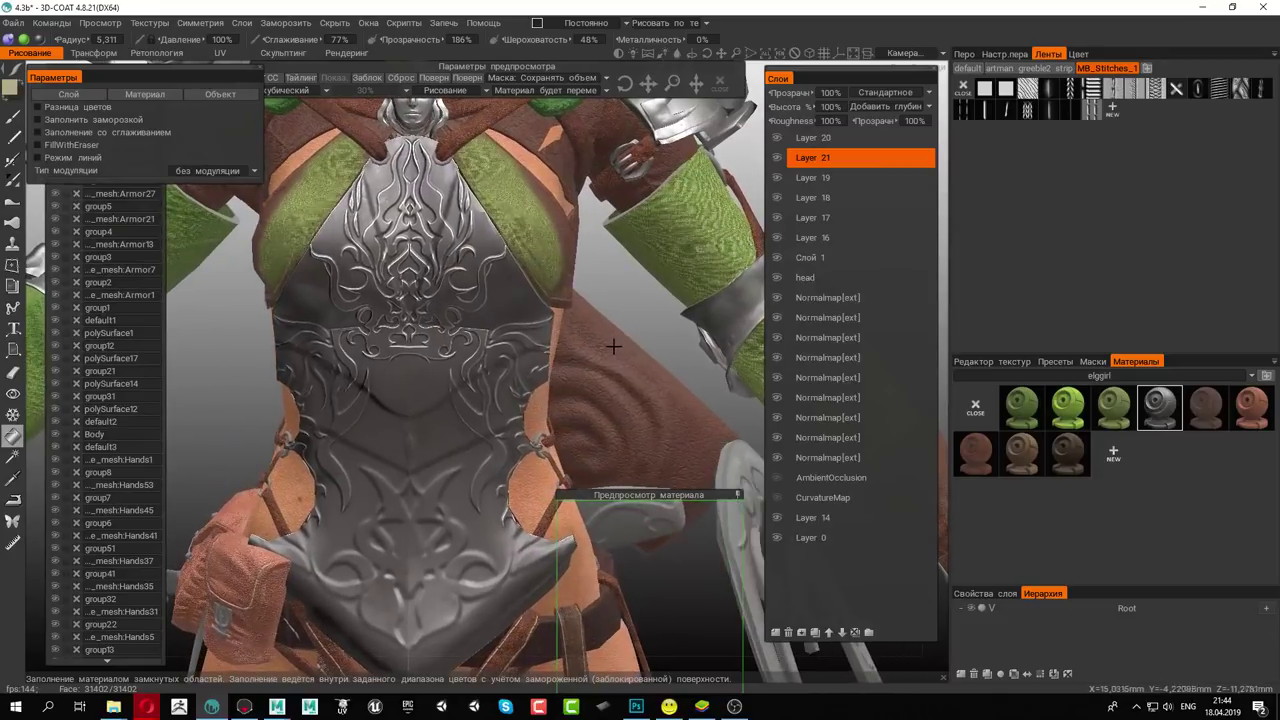
Inspect the dark worn-metal breastplate from several angles in the realtime Render room
left_click(346, 53)
mouse_move(796, 310)
right_mouse_down()
mouse_move(767, 300)
mouse_move(763, 325)
right_mouse_up()
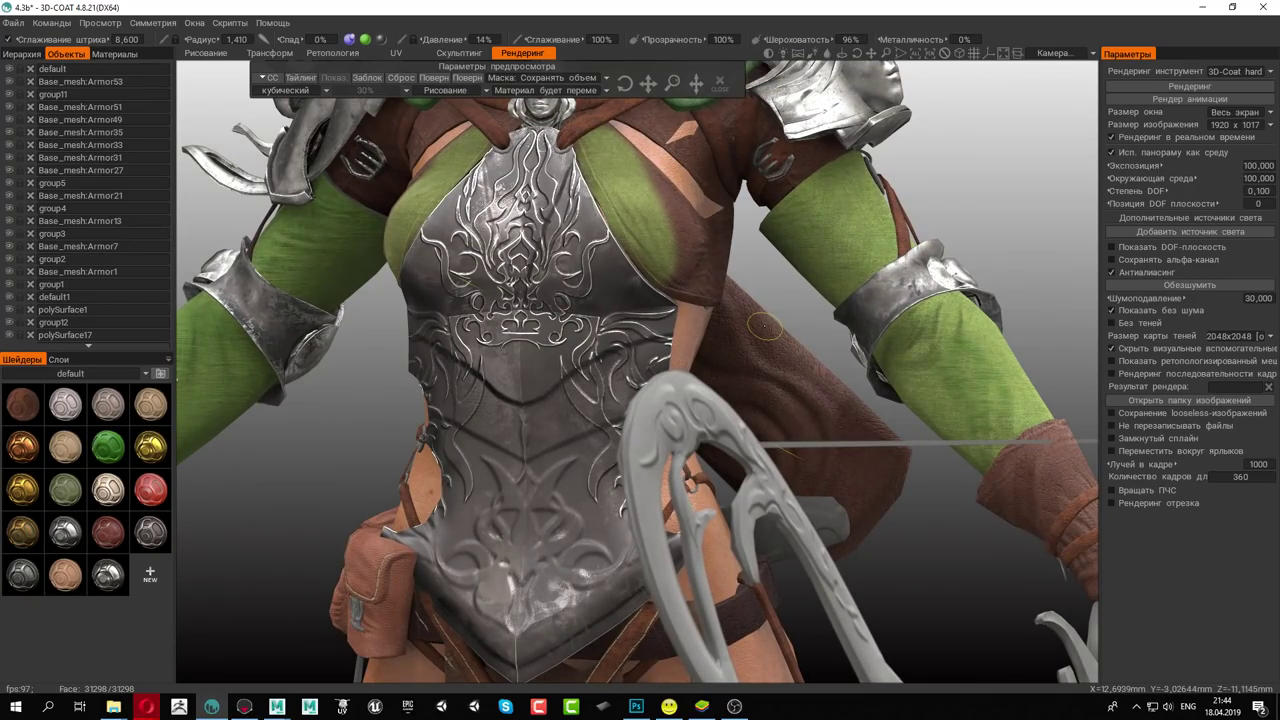
right_click_drag(760, 262, 838, 265)
mouse_move(871, 258)
middle_mouse_down()
mouse_move(835, 261)
mouse_move(888, 224)
mouse_move(845, 254)
mouse_move(640, 200)
middle_mouse_up()
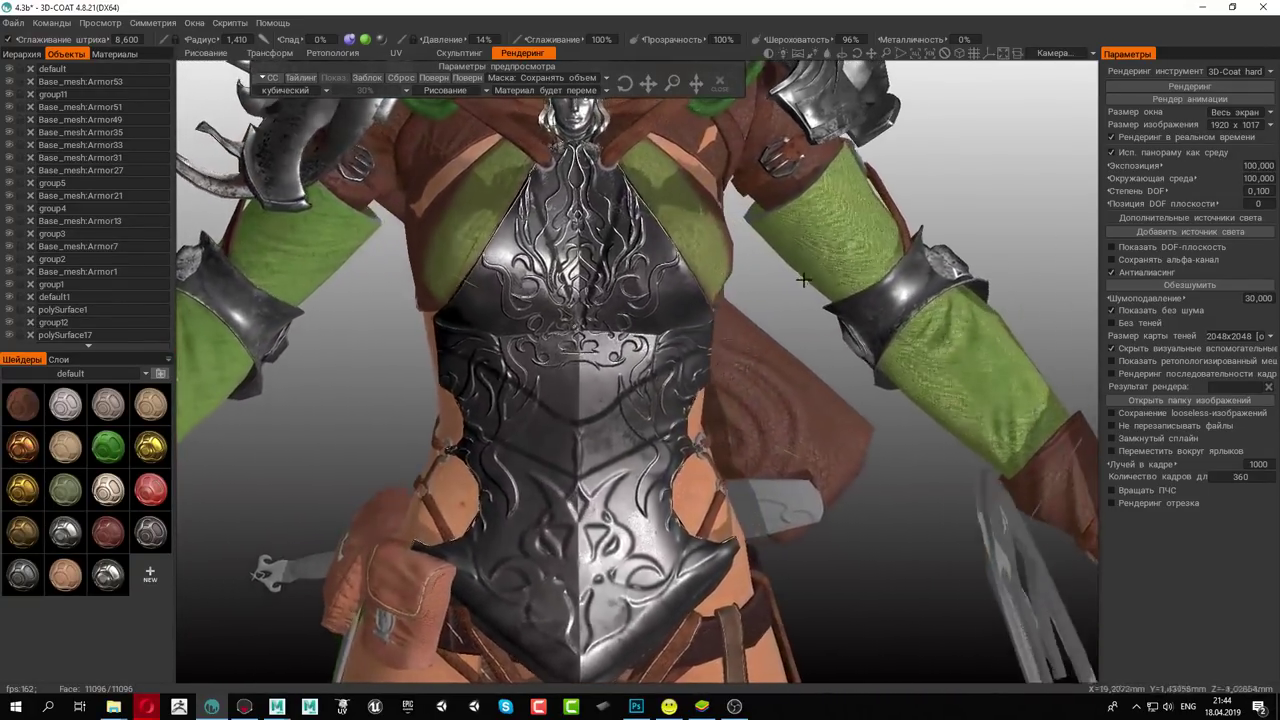
Back in the painting room, fill the arm cuff and helmet top with the dark metal
left_click(205, 53)
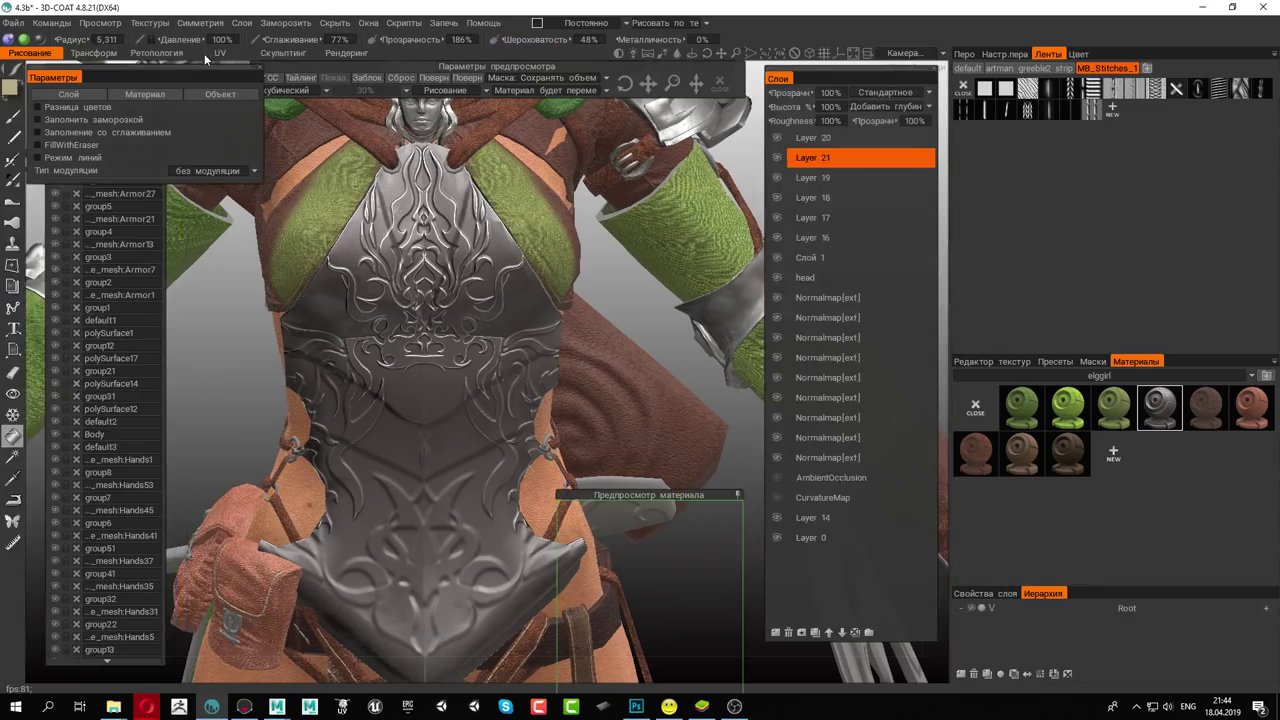
mouse_move(605, 365)
middle_mouse_down()
mouse_move(627, 354)
mouse_move(679, 374)
middle_mouse_up()
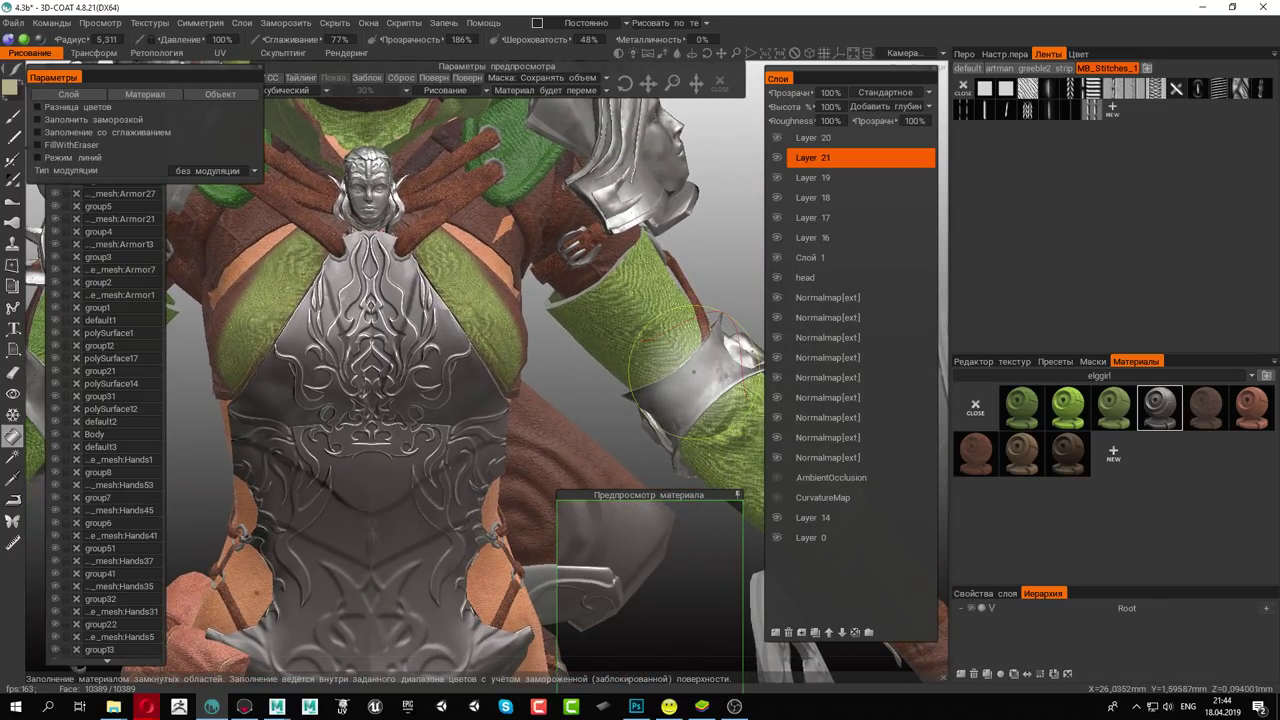
left_click(701, 375)
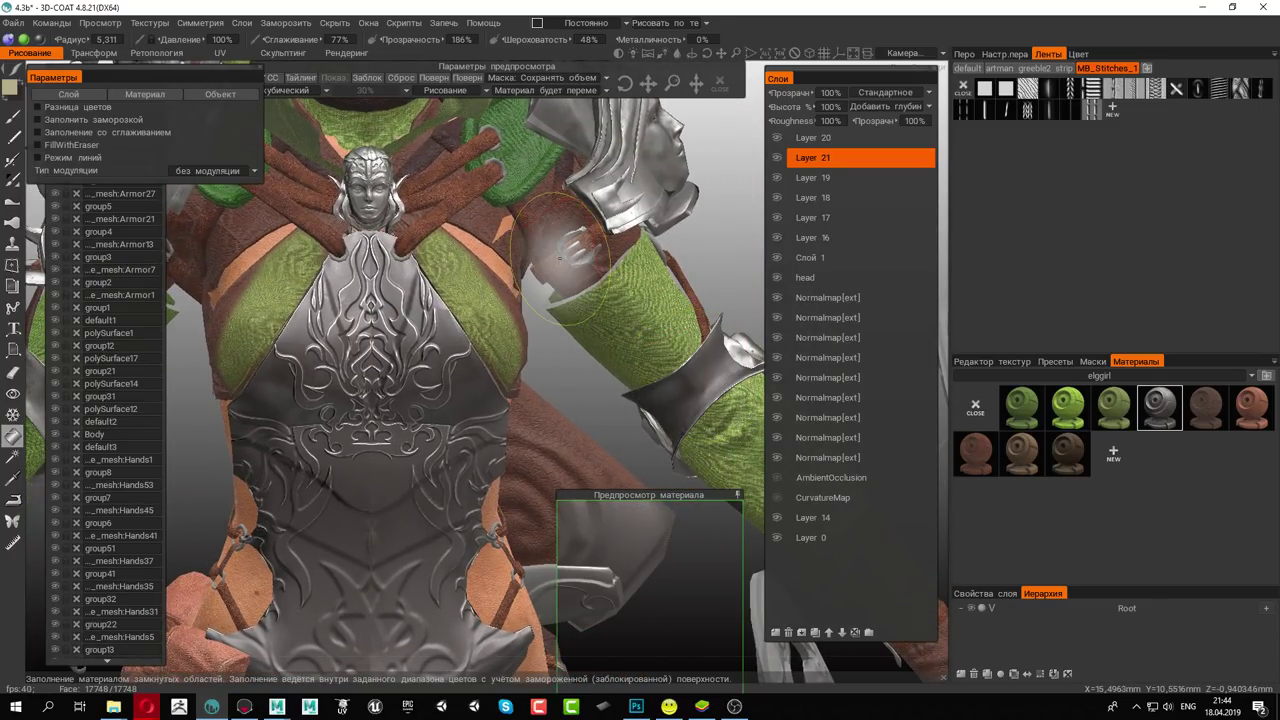
mouse_move(714, 260)
middle_mouse_down()
mouse_move(670, 360)
mouse_move(642, 332)
mouse_move(550, 331)
mouse_move(483, 215)
middle_mouse_up()
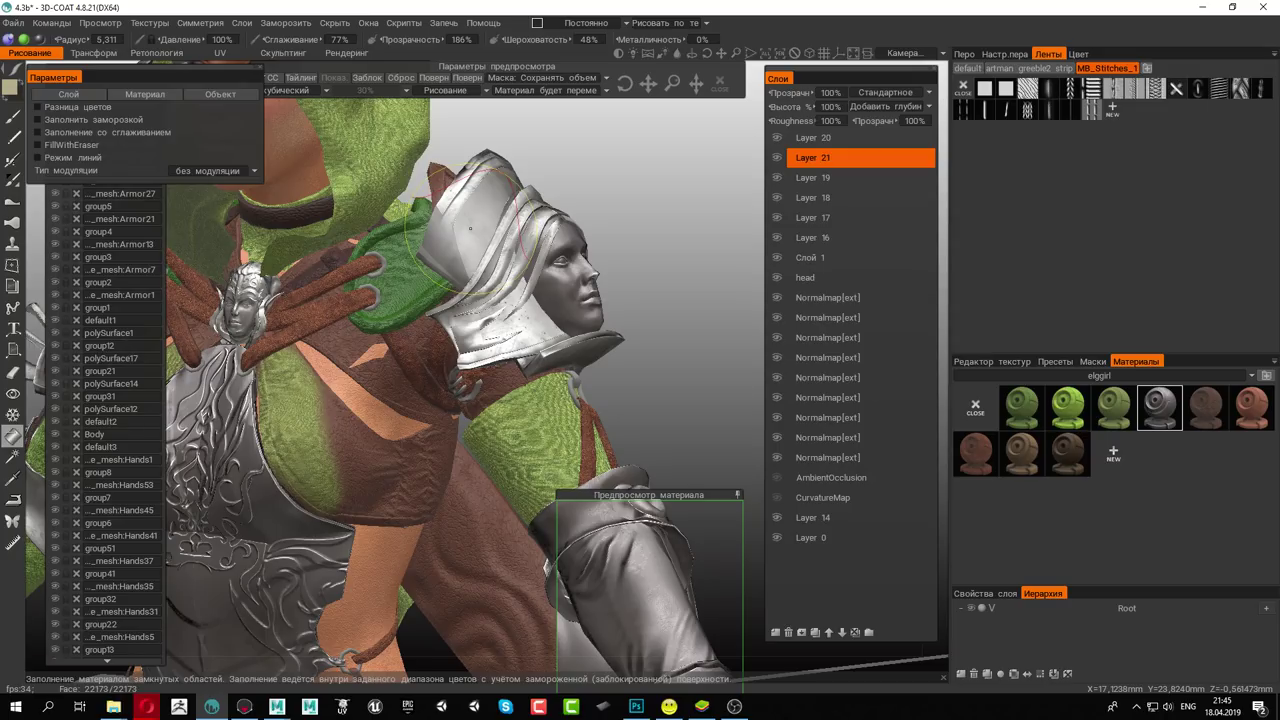
left_click(470, 228)
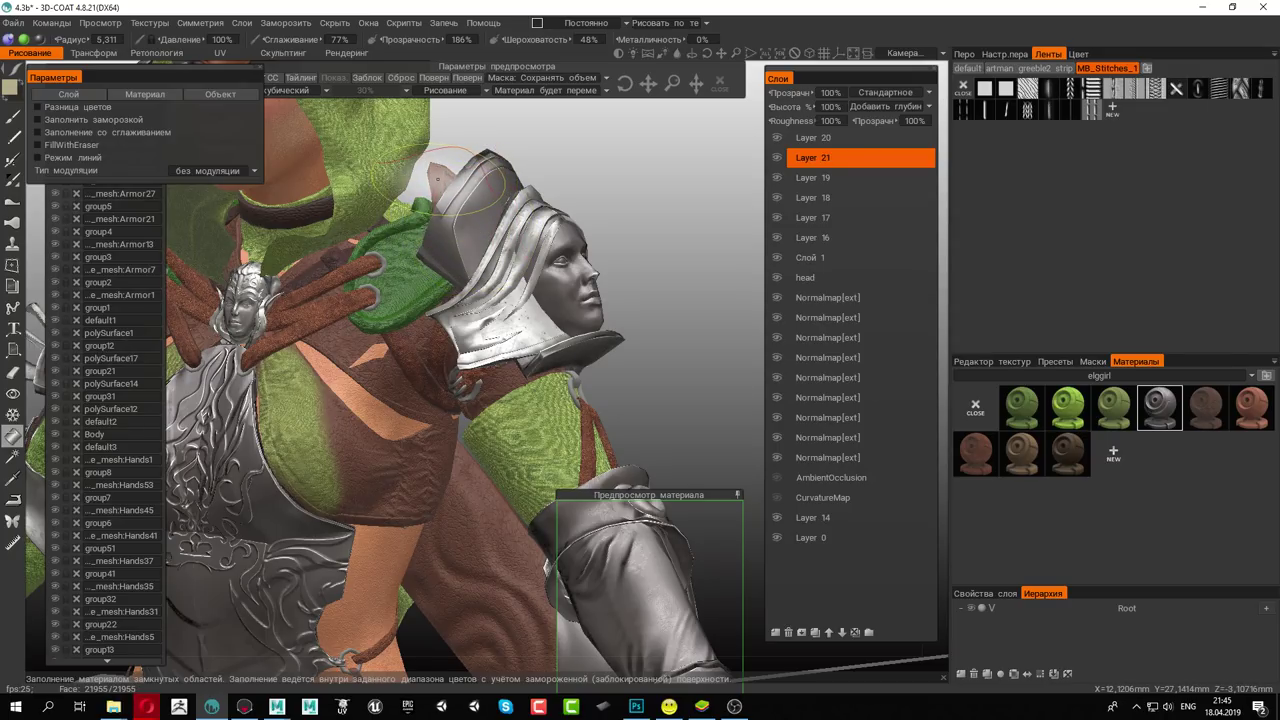
Paint the metal over the shoulder ornament and review it from profile and front
middle_click_drag(437, 178, 679, 288)
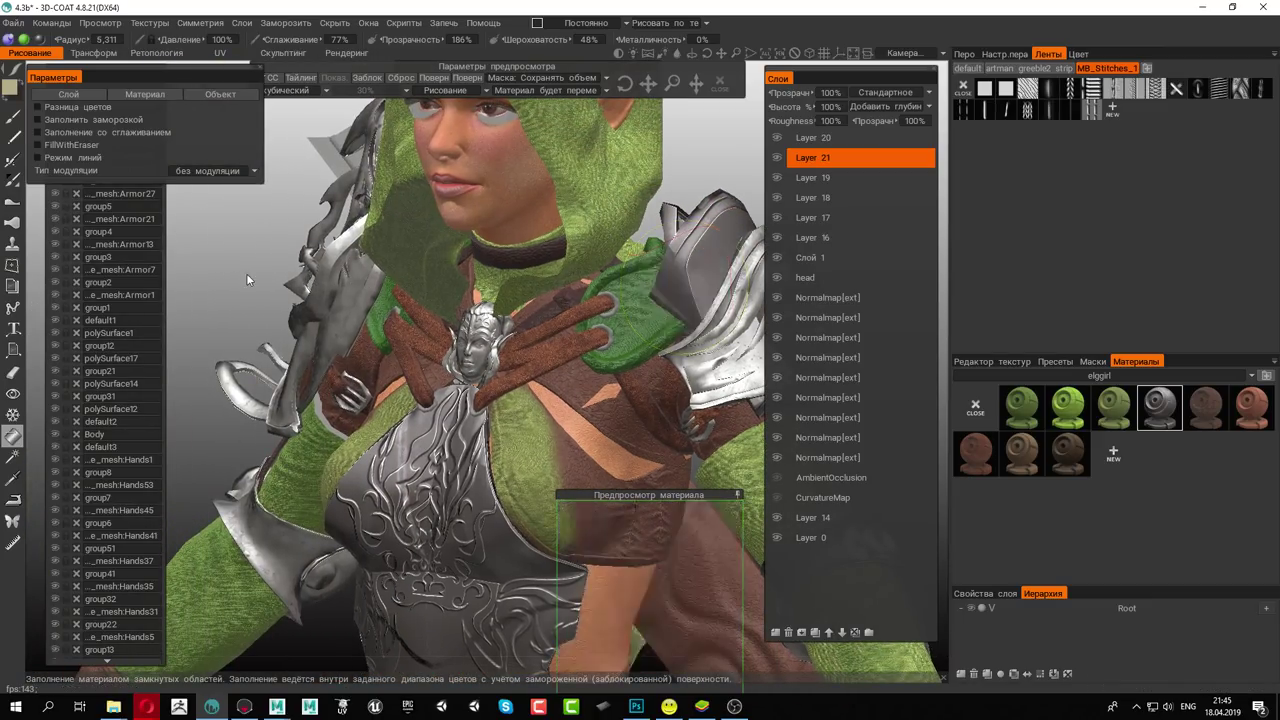
middle_click_drag(230, 273, 347, 256)
left_click_drag(347, 256, 323, 354)
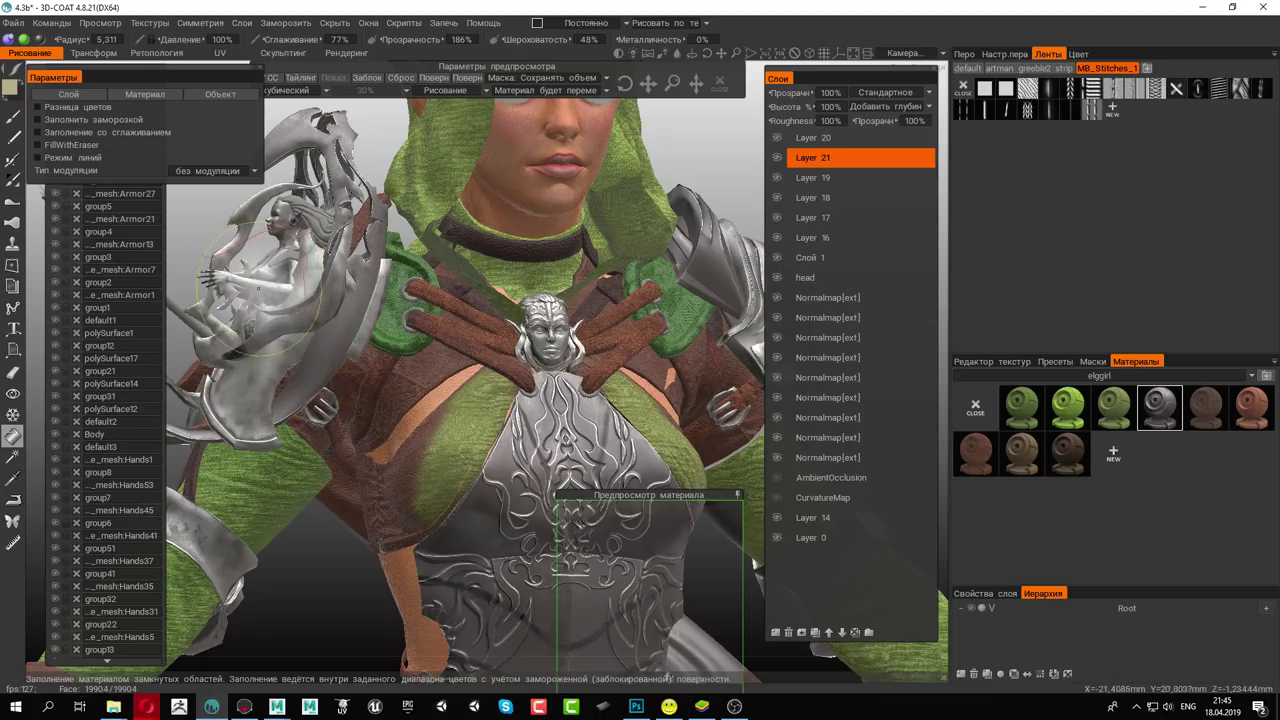
left_click_drag(198, 246, 440, 310)
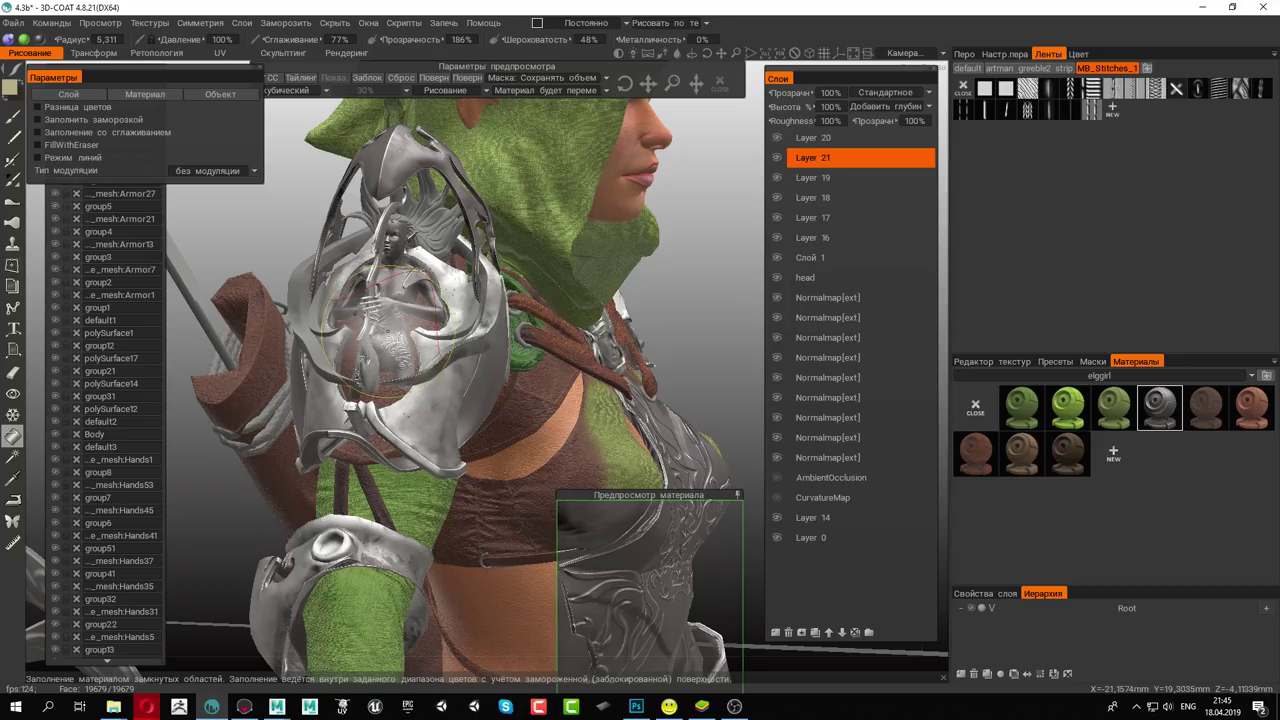
middle_click_drag(385, 330, 661, 295)
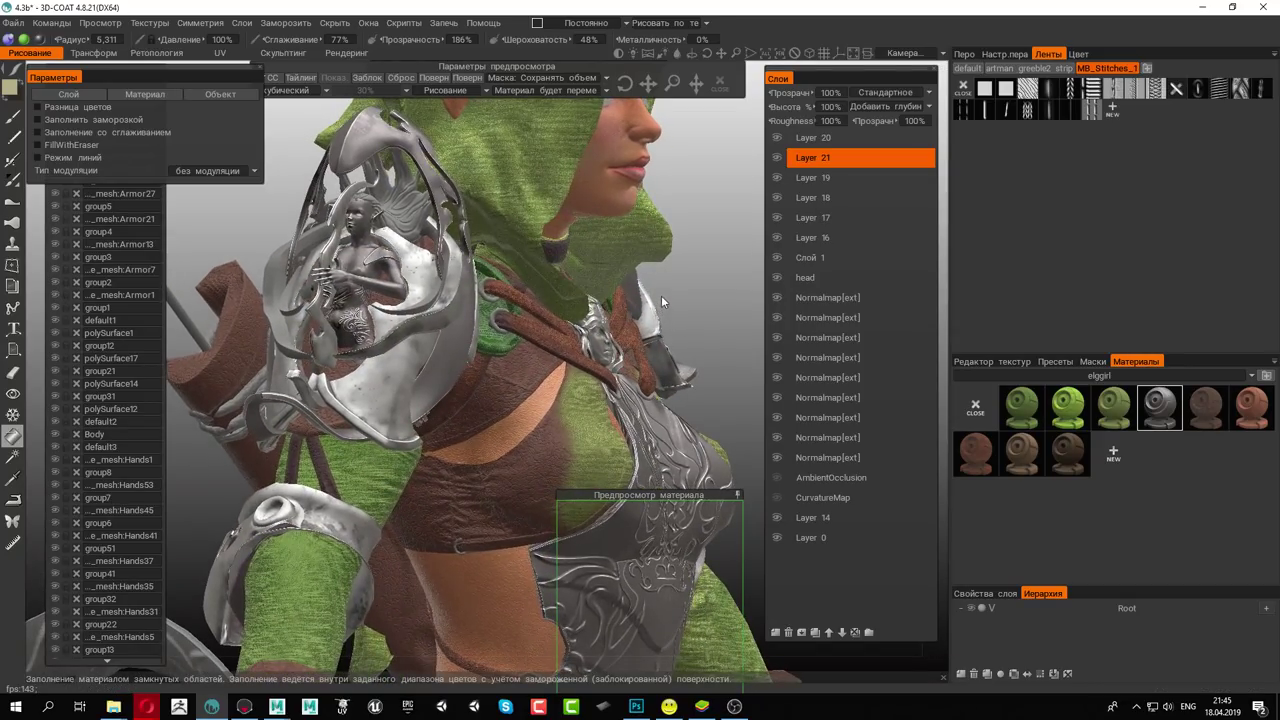
middle_click_drag(642, 248, 420, 210)
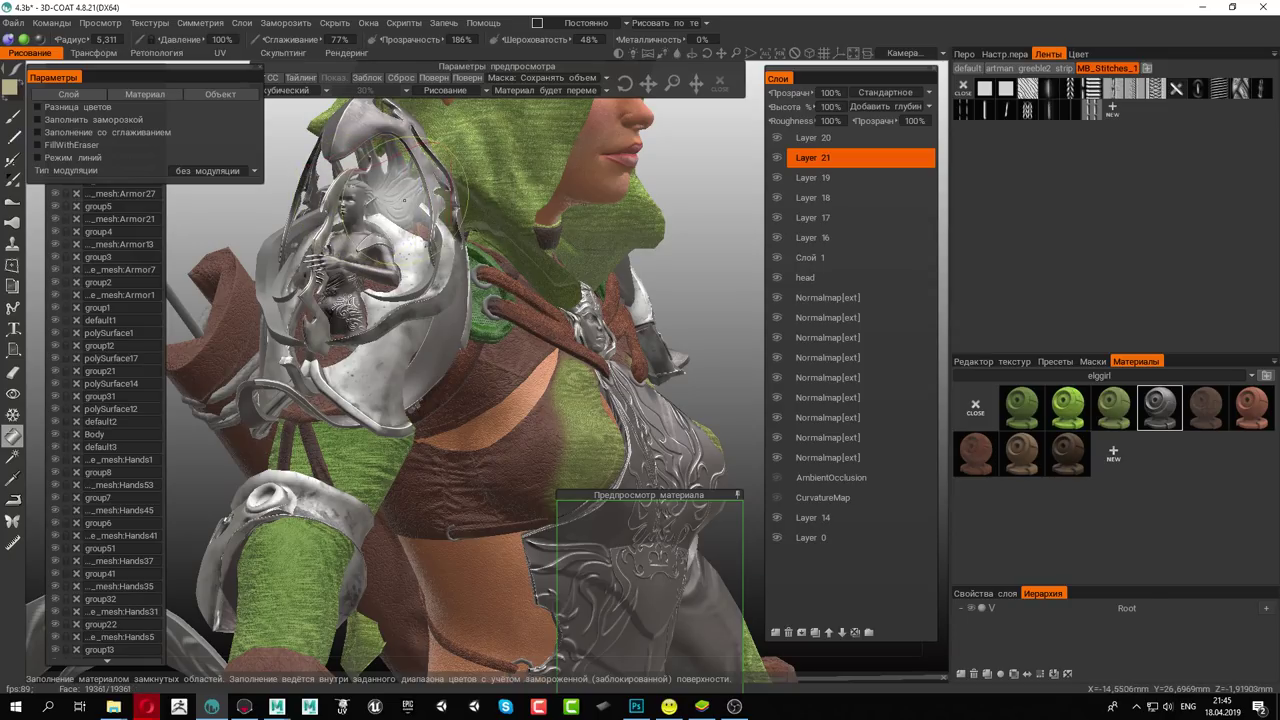
mouse_move(704, 344)
middle_mouse_down()
mouse_move(732, 275)
mouse_move(365, 478)
middle_mouse_up()
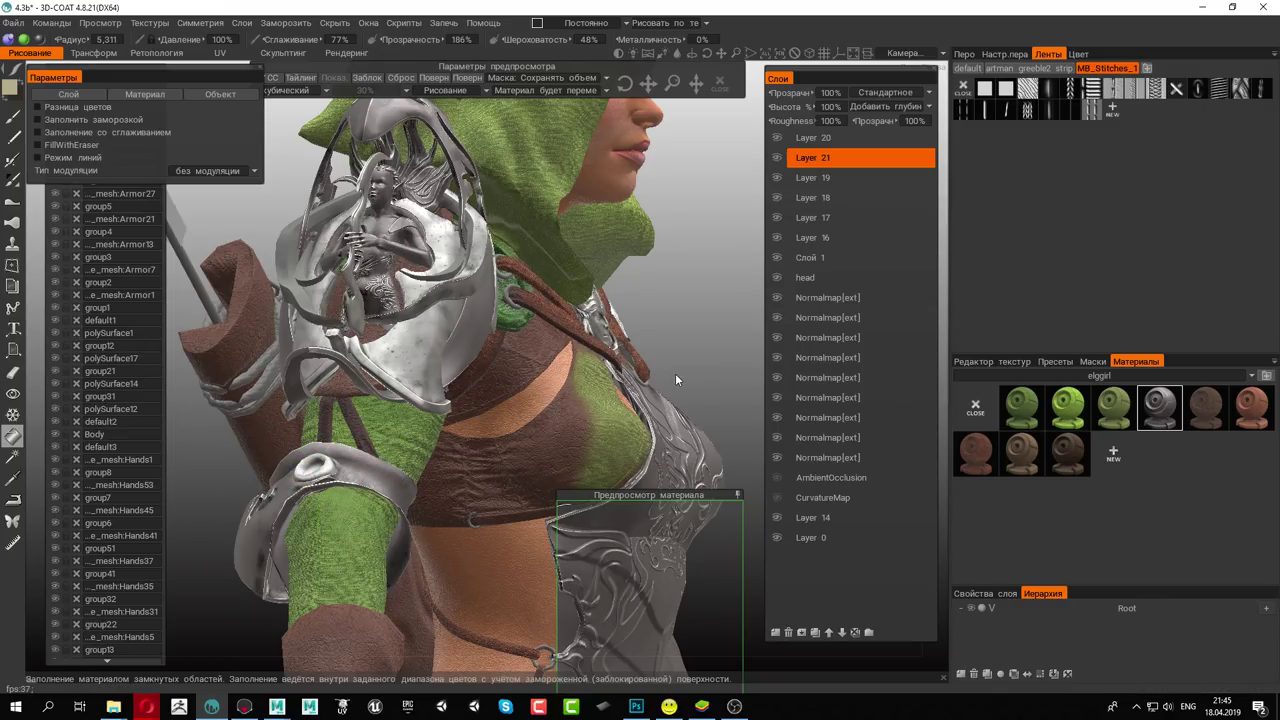
middle_click_drag(675, 373, 558, 364)
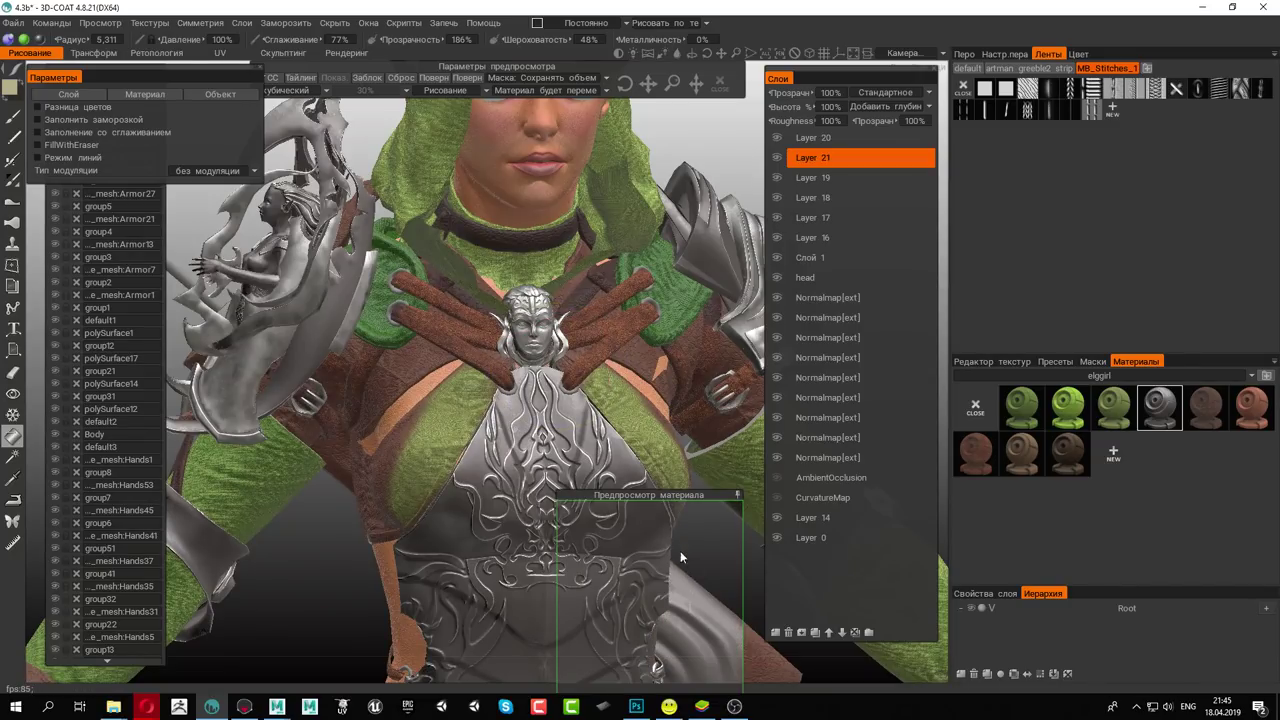
left_click_drag(640, 495, 539, 424)
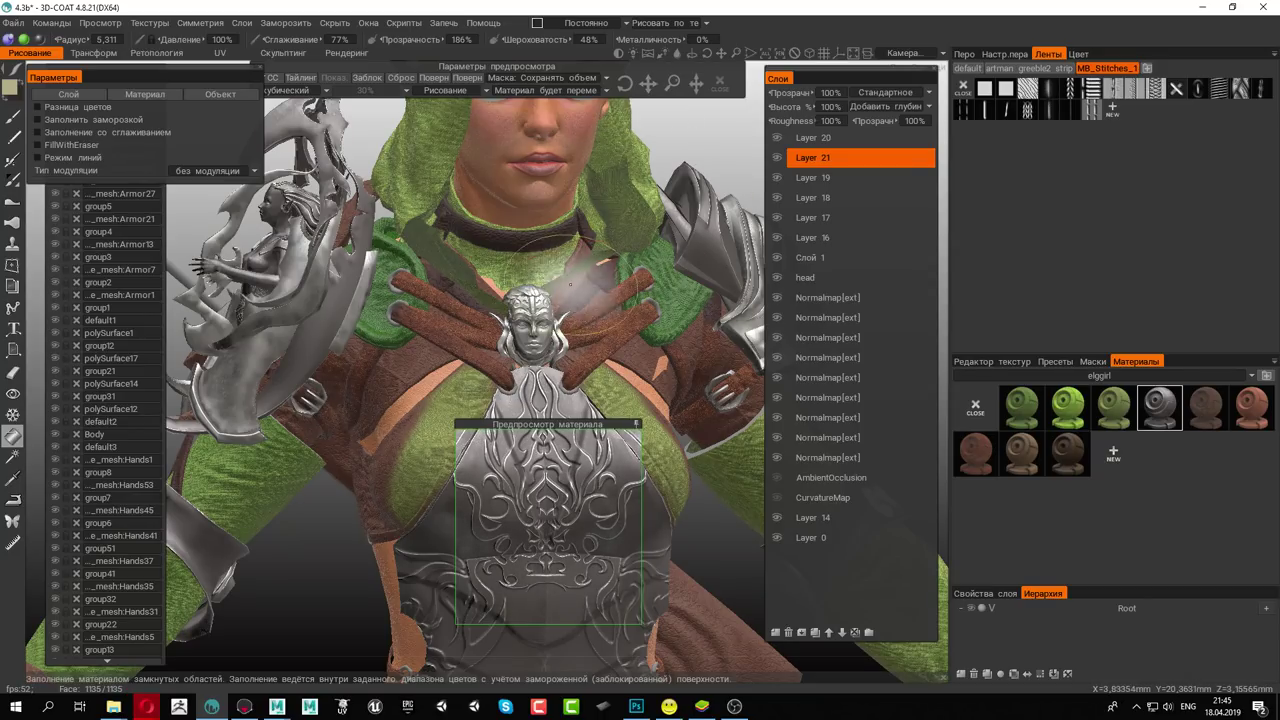
Shift the Material Preview panel to the upper right, then inspect the torso, bracer and leg
scroll(530, 318, "up", 3)
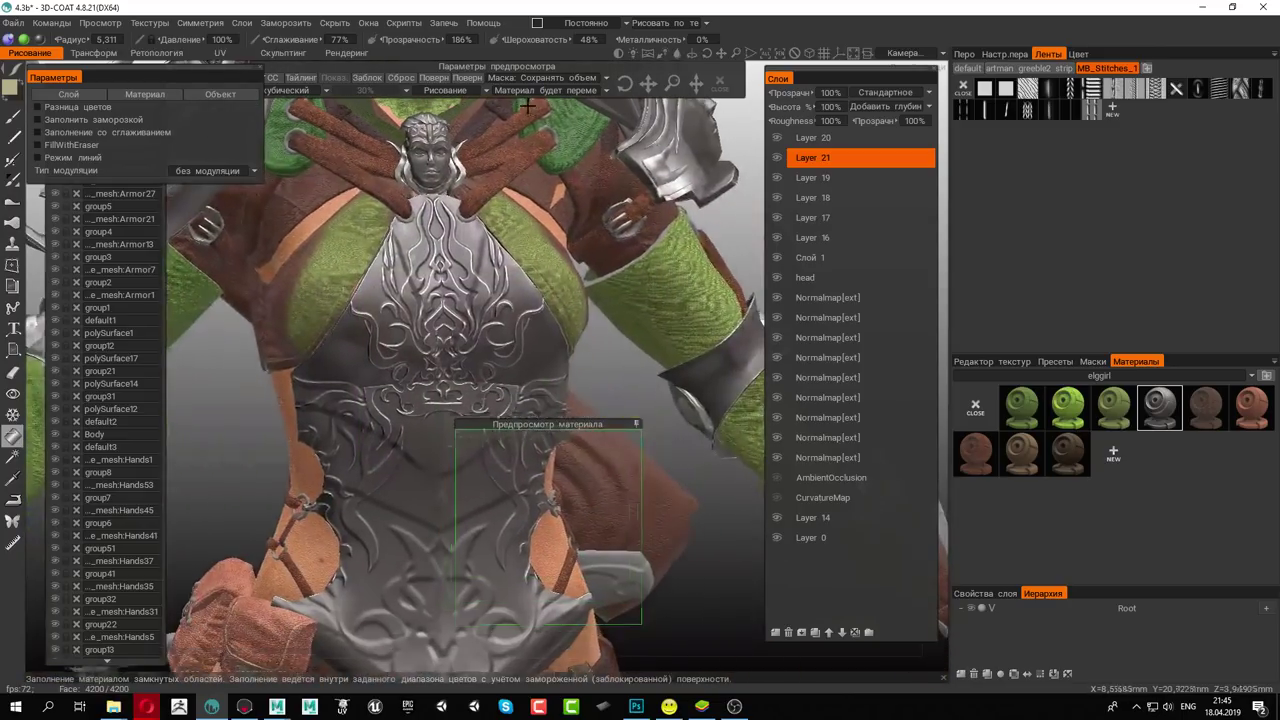
mouse_move(530, 318)
middle_mouse_down()
mouse_move(421, 194)
mouse_move(295, 177)
middle_mouse_up()
scroll(421, 194, "up", 1)
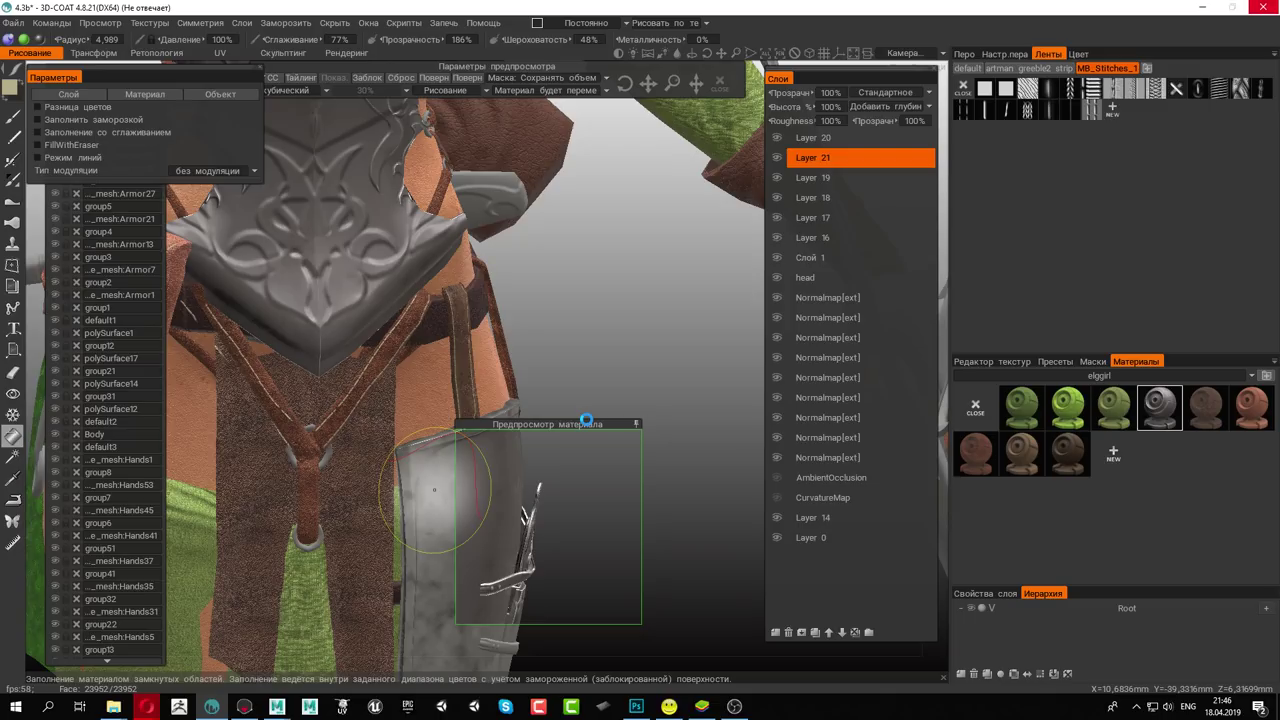
left_click_drag(587, 422, 702, 203)
mouse_move(653, 459)
left_mouse_down()
mouse_move(614, 441)
mouse_move(491, 220)
mouse_move(491, 329)
mouse_move(474, 297)
mouse_move(230, 305)
left_mouse_up()
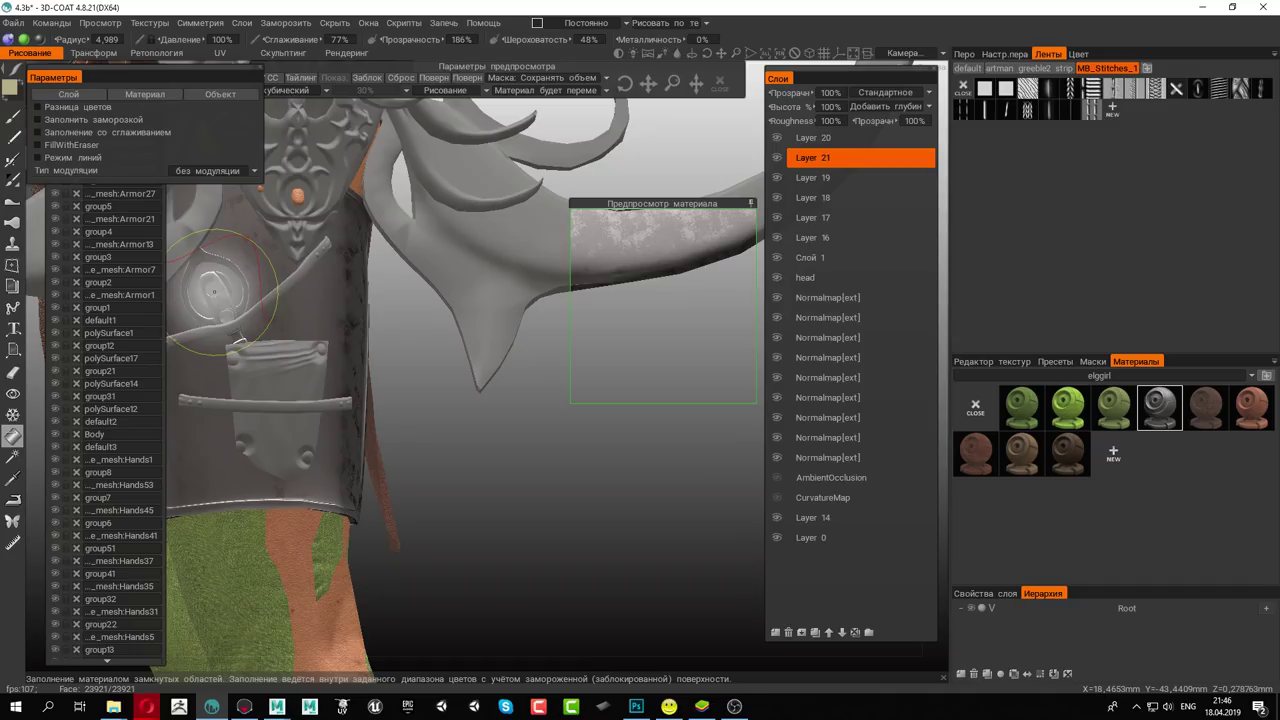
mouse_move(357, 457)
left_mouse_down()
mouse_move(410, 375)
mouse_move(544, 419)
mouse_move(557, 395)
mouse_move(535, 432)
mouse_move(448, 445)
left_mouse_up()
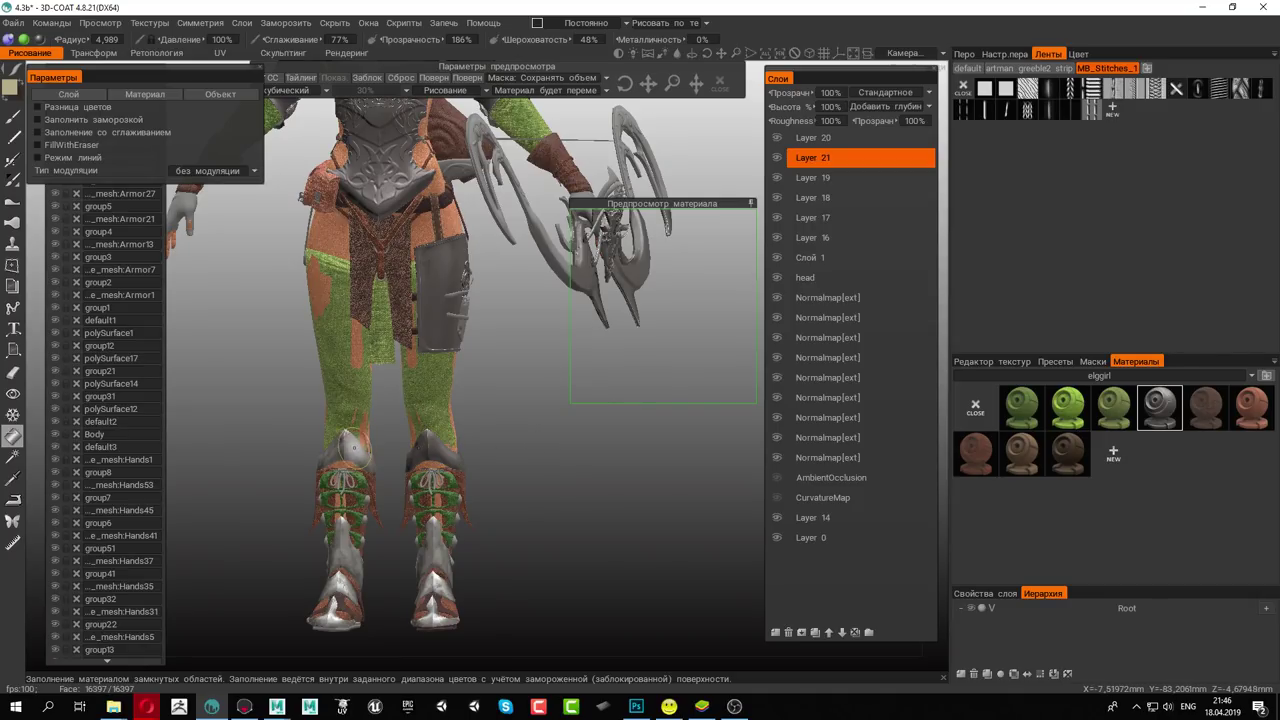
Move the material preview aside and zoom in on the torso and axe
mouse_move(348, 450)
left_mouse_down()
mouse_move(493, 271)
mouse_move(465, 420)
mouse_move(534, 515)
mouse_move(472, 466)
mouse_move(349, 471)
mouse_move(380, 477)
left_mouse_up()
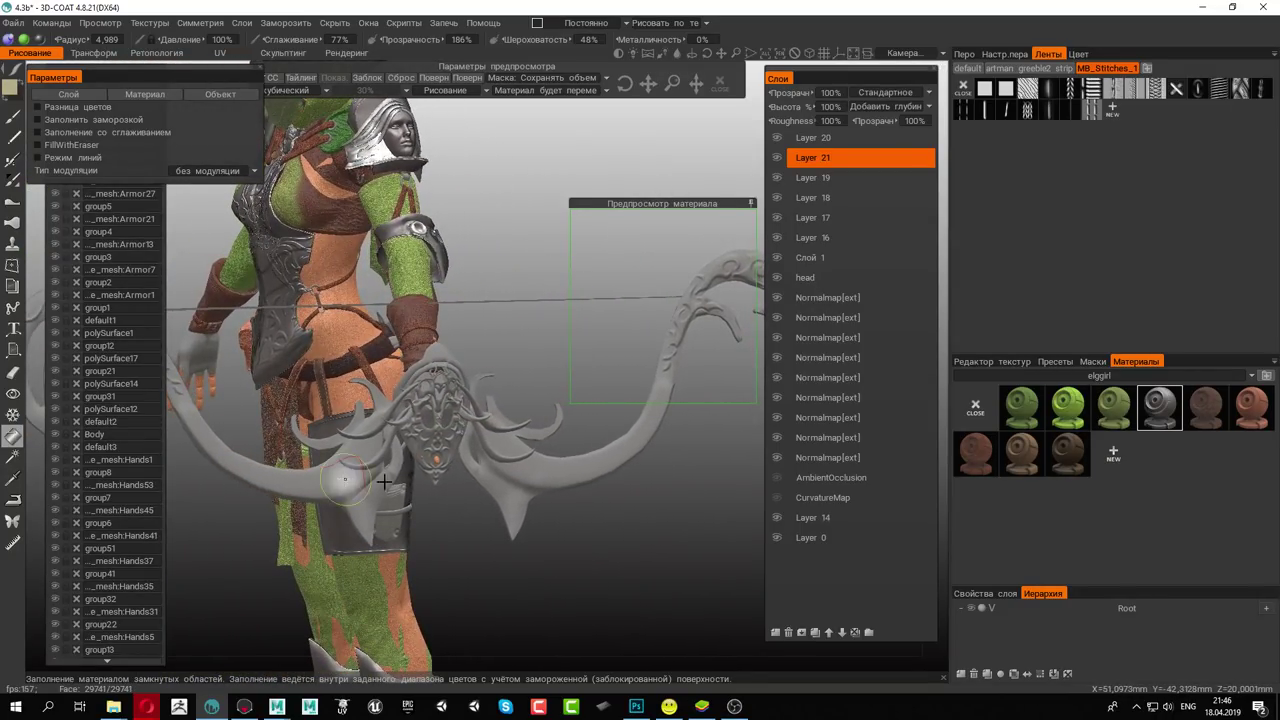
mouse_move(646, 466)
left_mouse_down()
mouse_move(518, 517)
mouse_move(611, 643)
mouse_move(658, 623)
mouse_move(658, 600)
left_mouse_up()
left_click_drag(648, 203, 602, 116)
left_click_drag(602, 250, 543, 263)
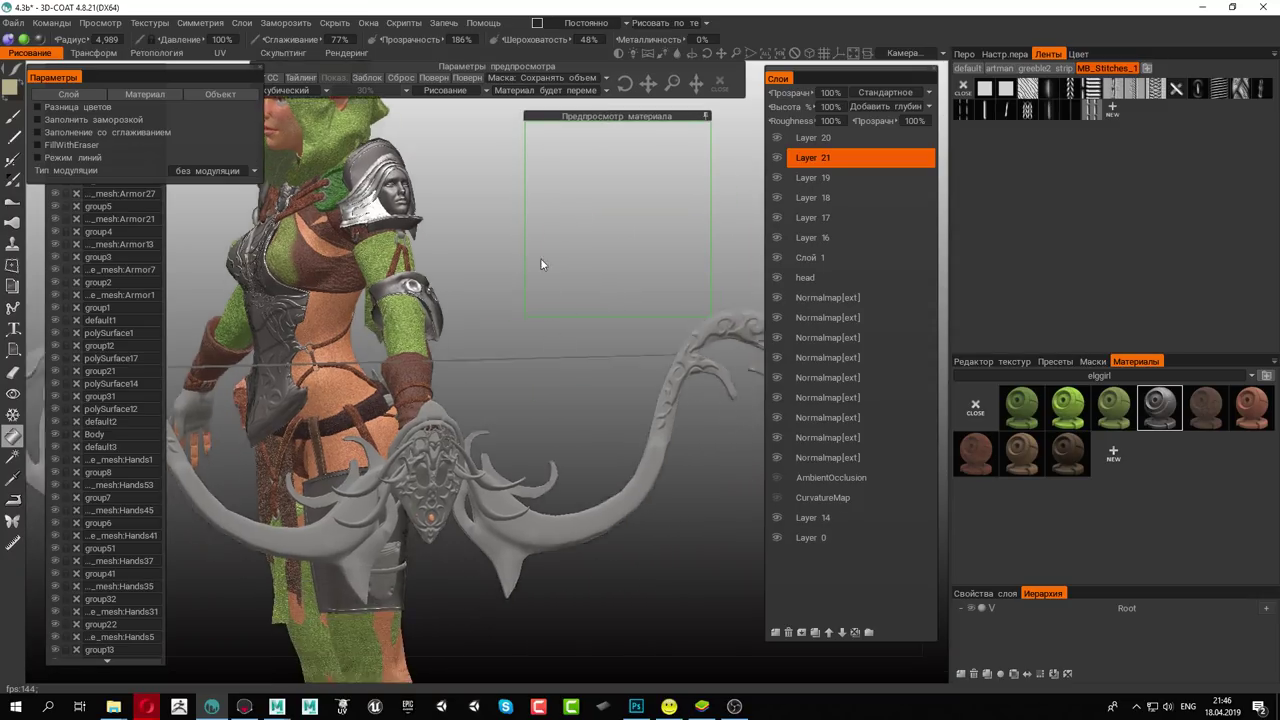
scroll(428, 443, "up", 2)
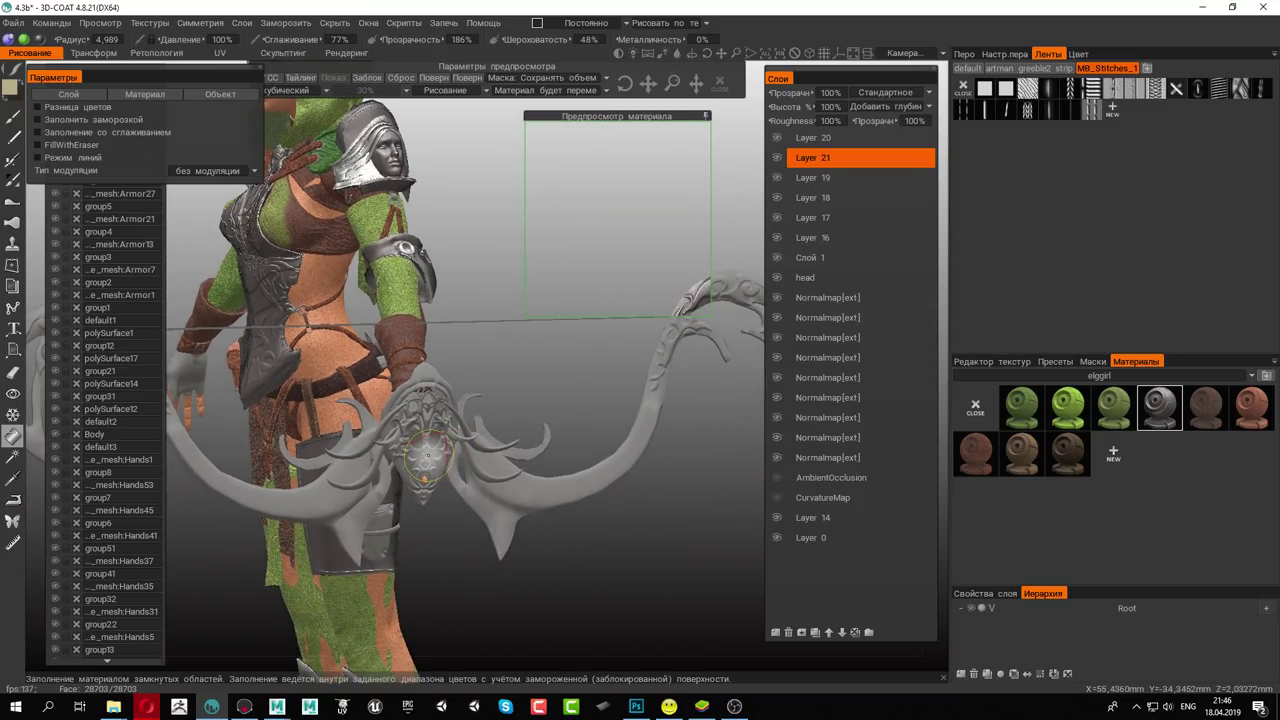
Fill the axe's central ornament with the dark metal material, check it, and save with Ctrl+S
left_click(427, 455)
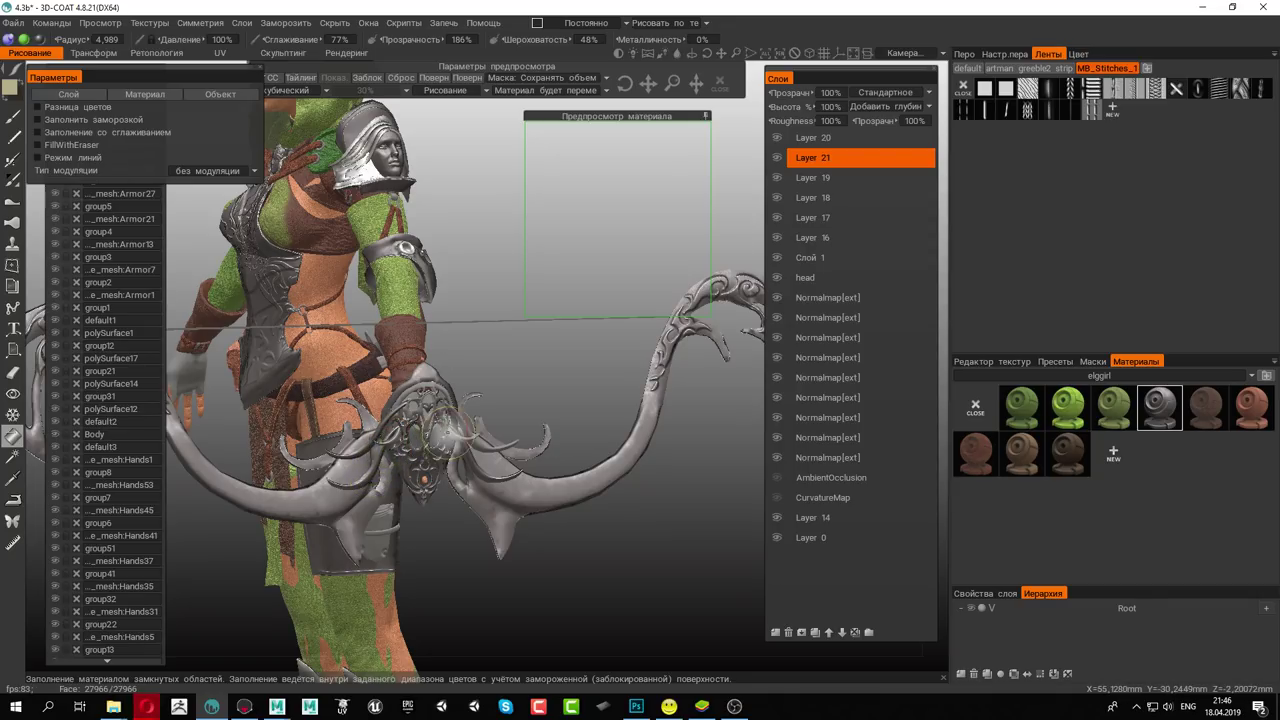
right_click_drag(472, 359, 732, 342)
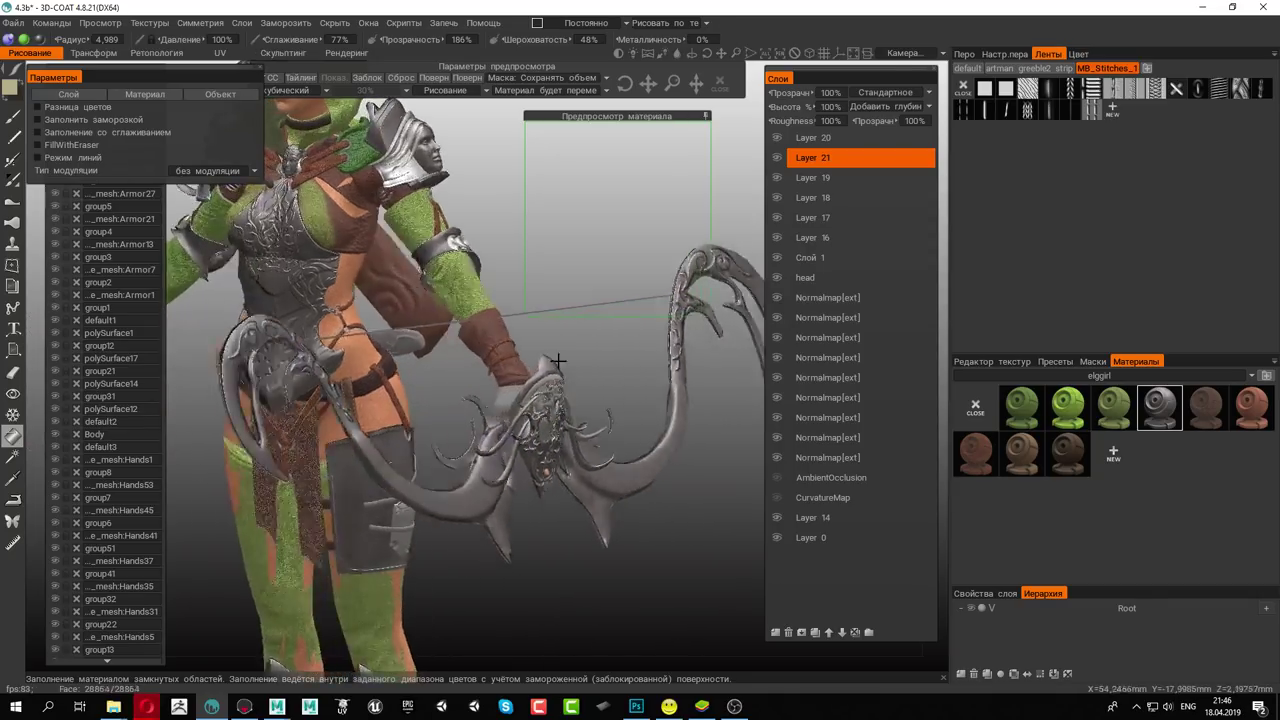
key("ctrl+s")
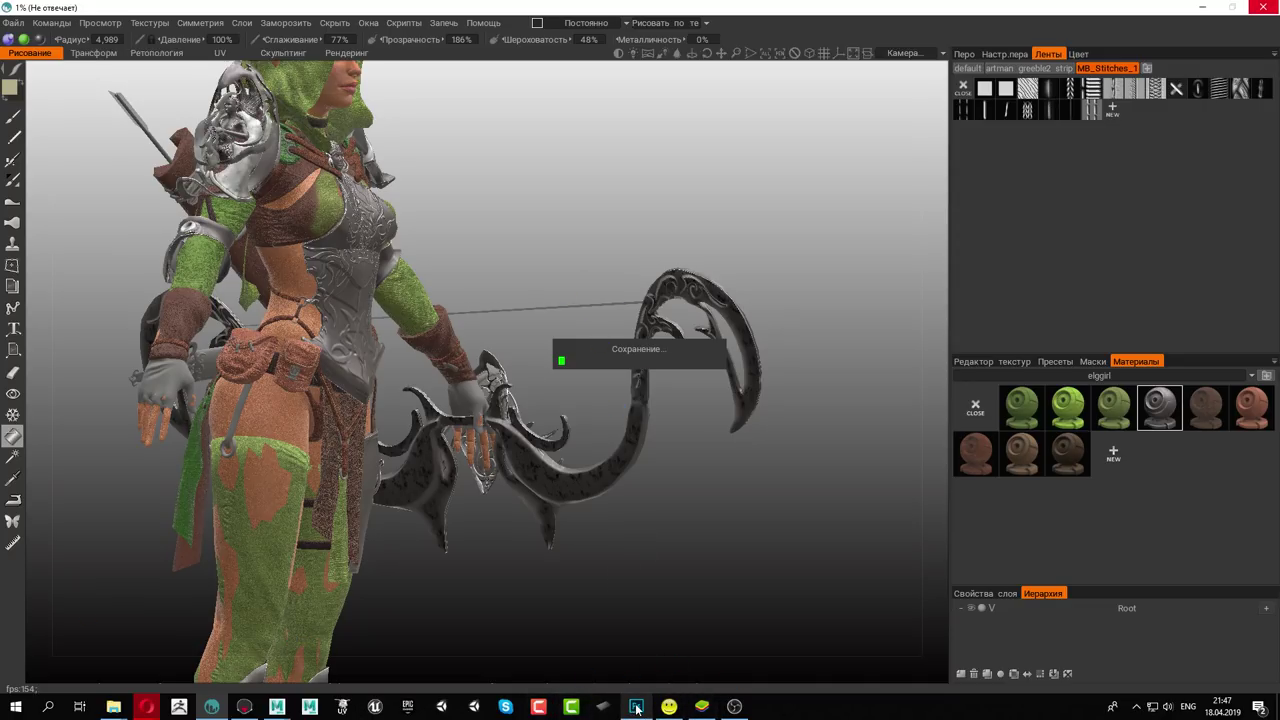
Return to the leather search results and browse several leather textures in the viewer
left_click(636, 706)
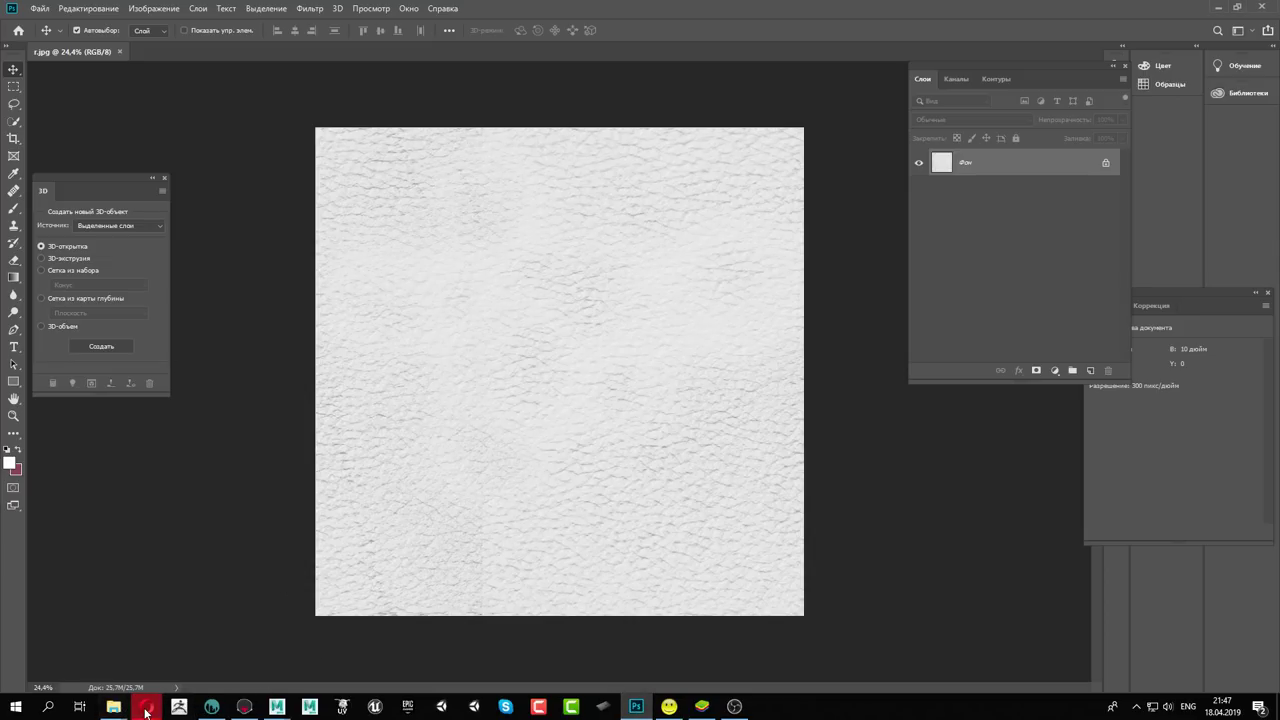
left_click(280, 635)
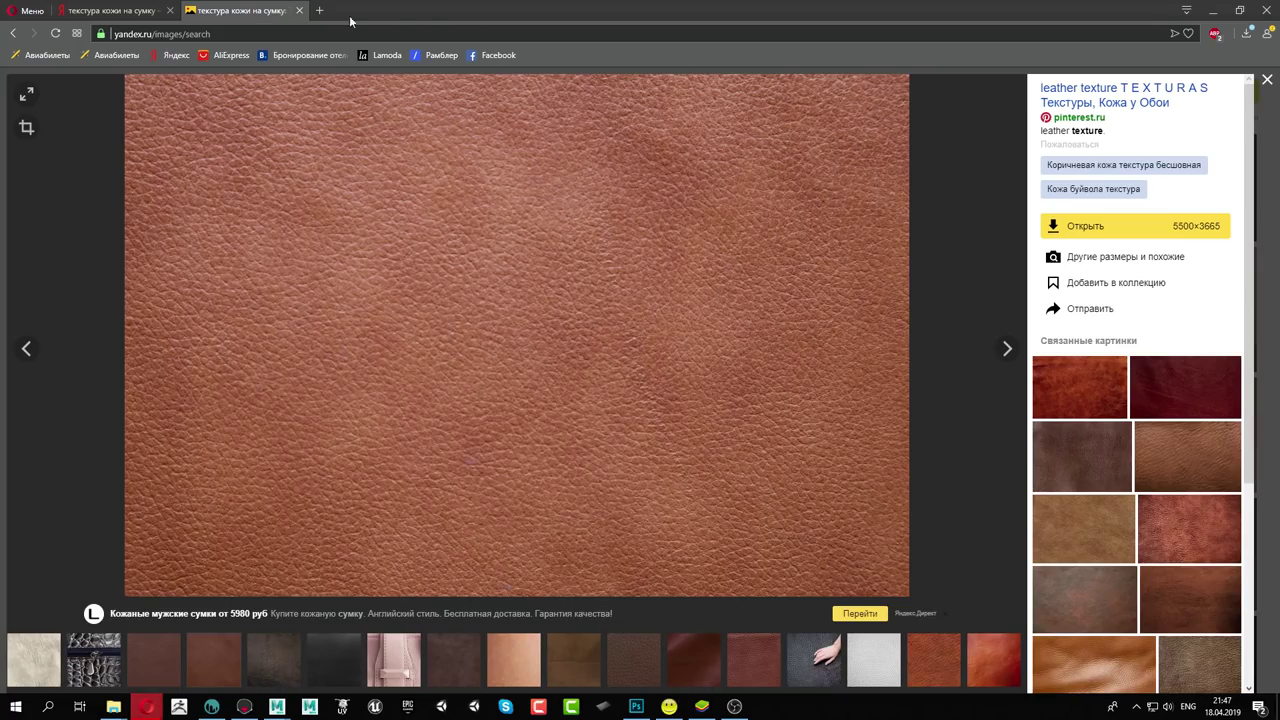
left_click(13, 34)
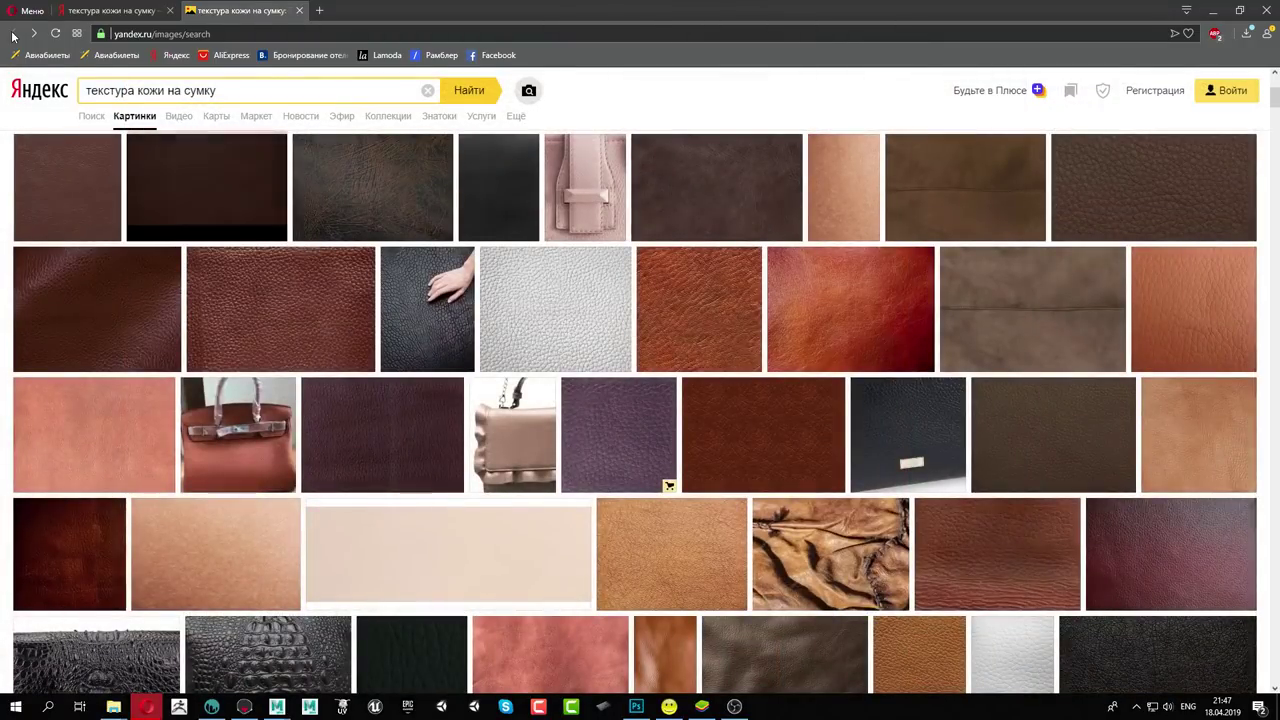
left_click(421, 195)
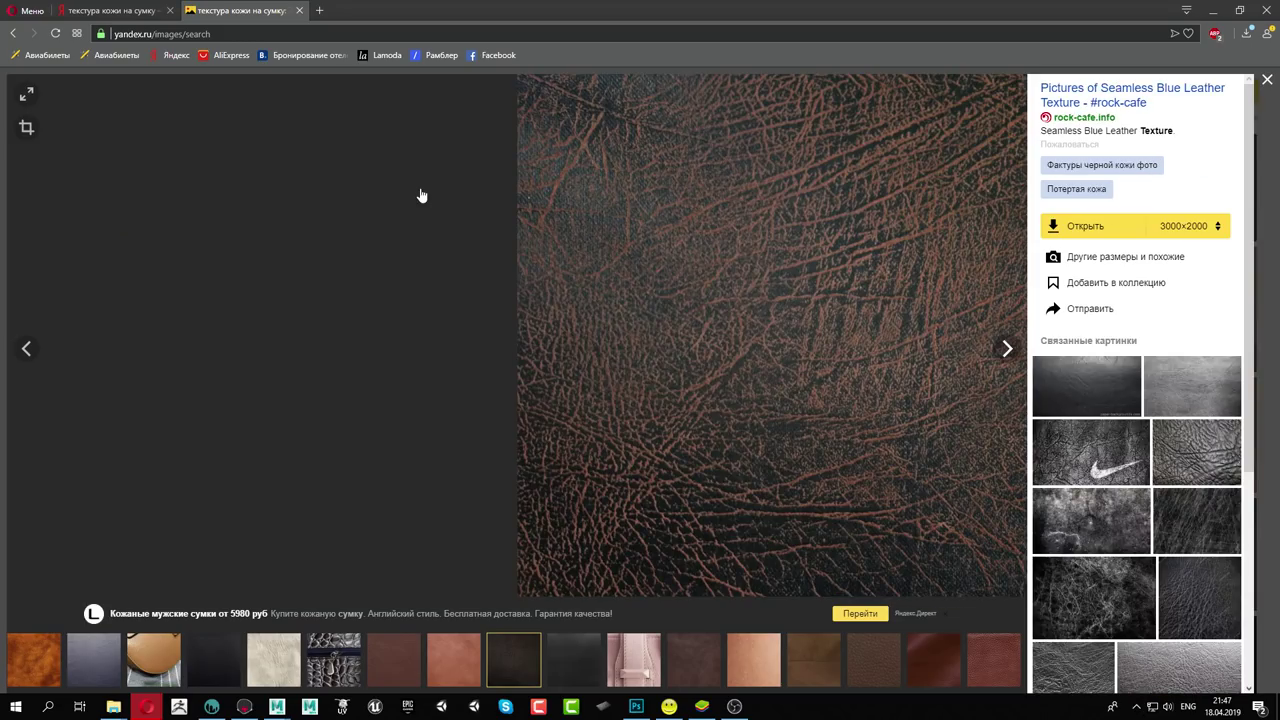
scroll(817, 264, "down", 3)
scroll(557, 337, "down", 4)
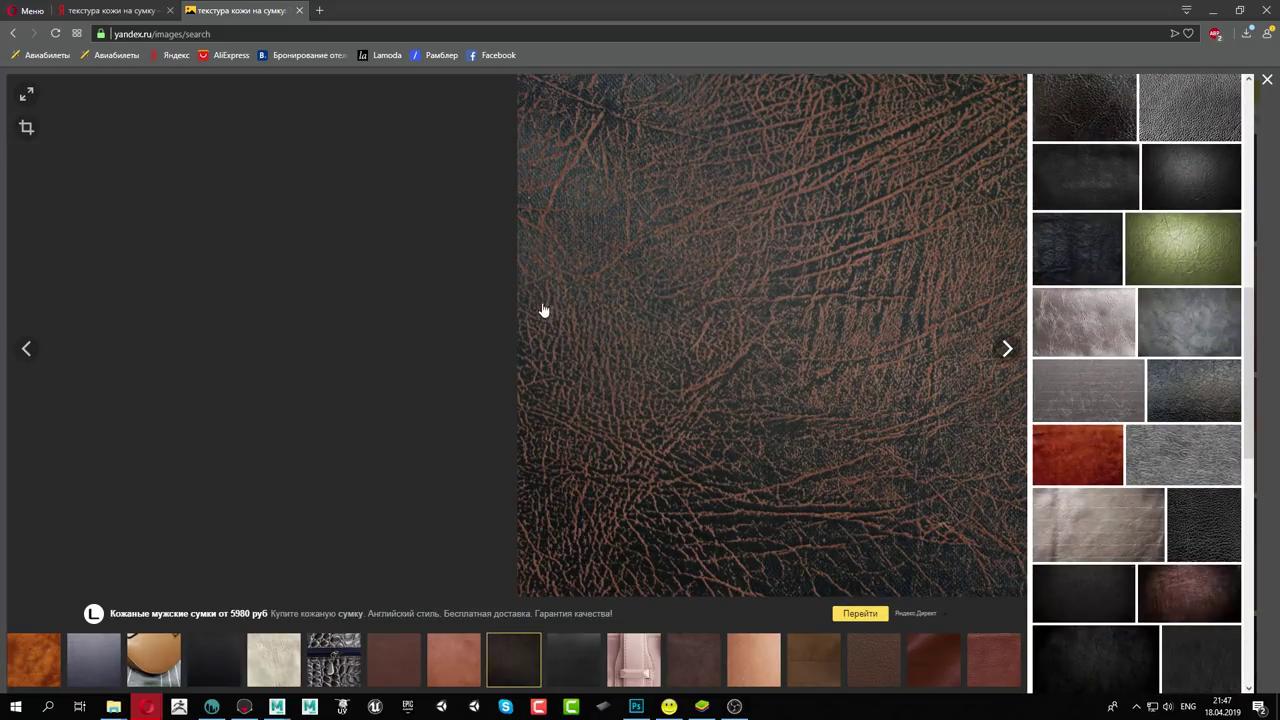
scroll(469, 318, "down", 3)
key("alt")
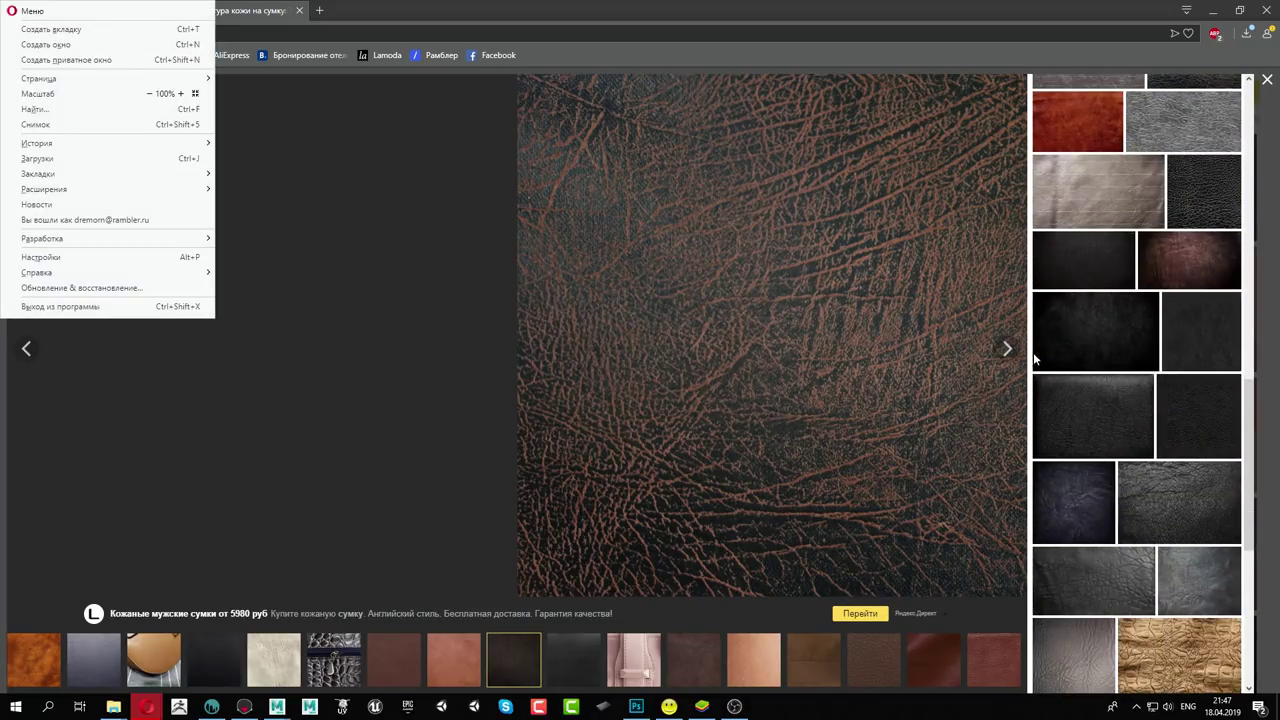
left_click(1007, 348)
left_click(1007, 349)
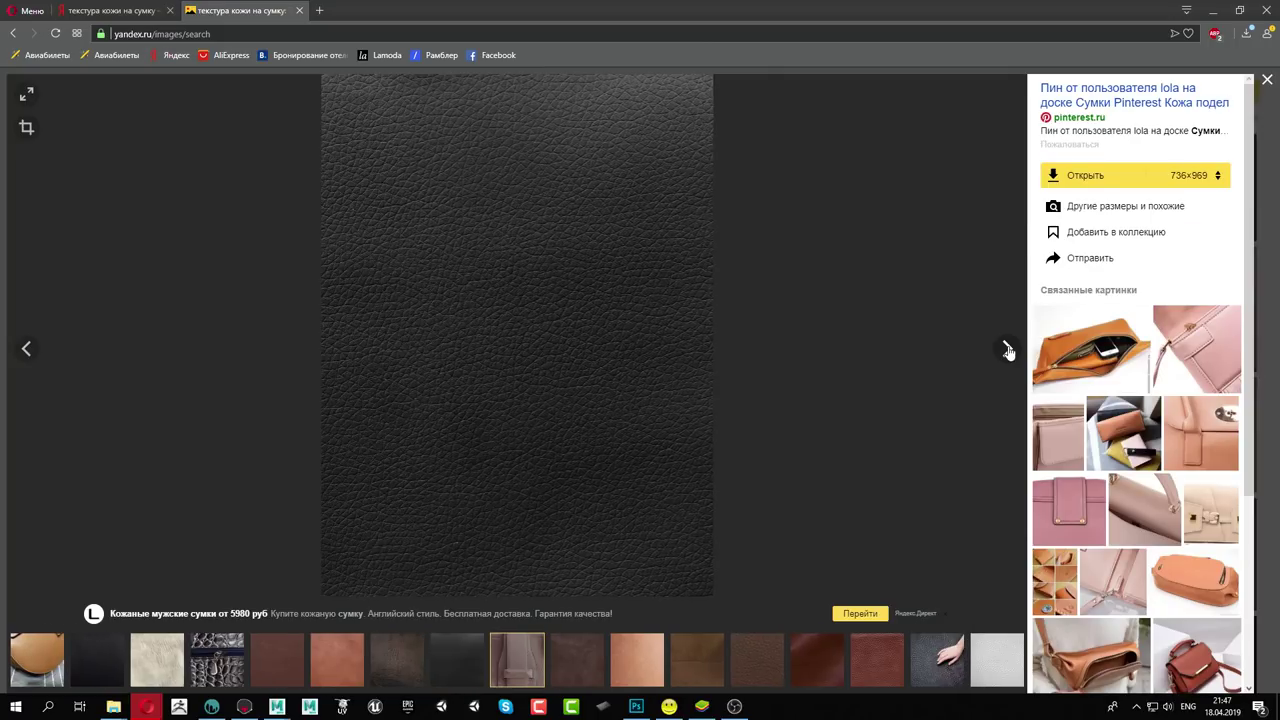
left_click(1007, 349)
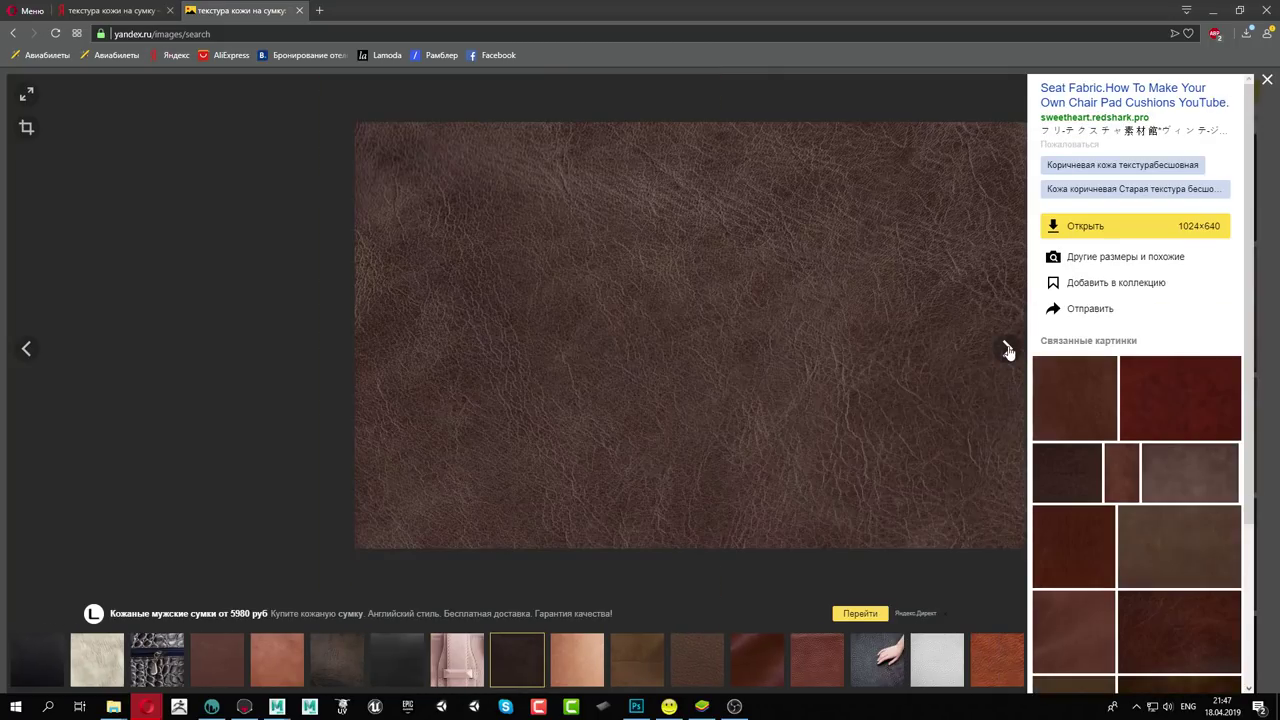
Open the tan cracked leather texture (1920×1280) full size from further down the results
left_click(1267, 80)
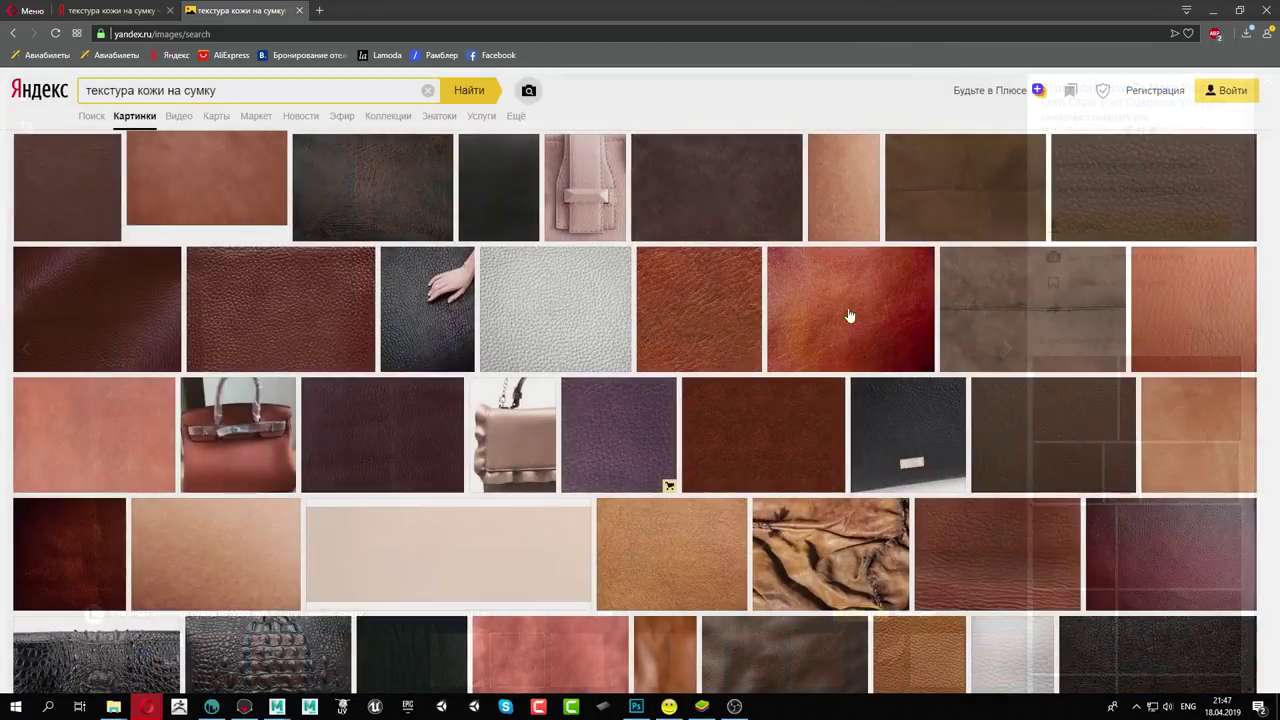
scroll(686, 457, "down", 1)
scroll(663, 337, "down", 2)
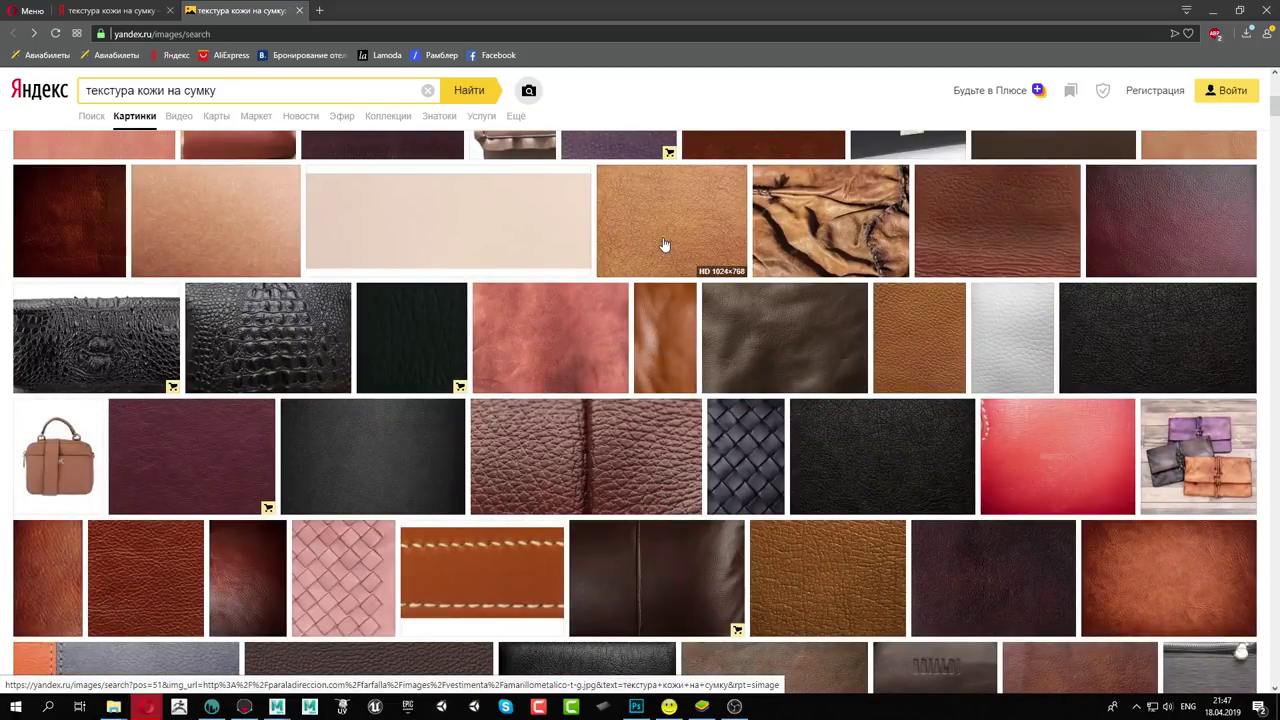
scroll(551, 416, "down", 2)
scroll(551, 416, "down", 1)
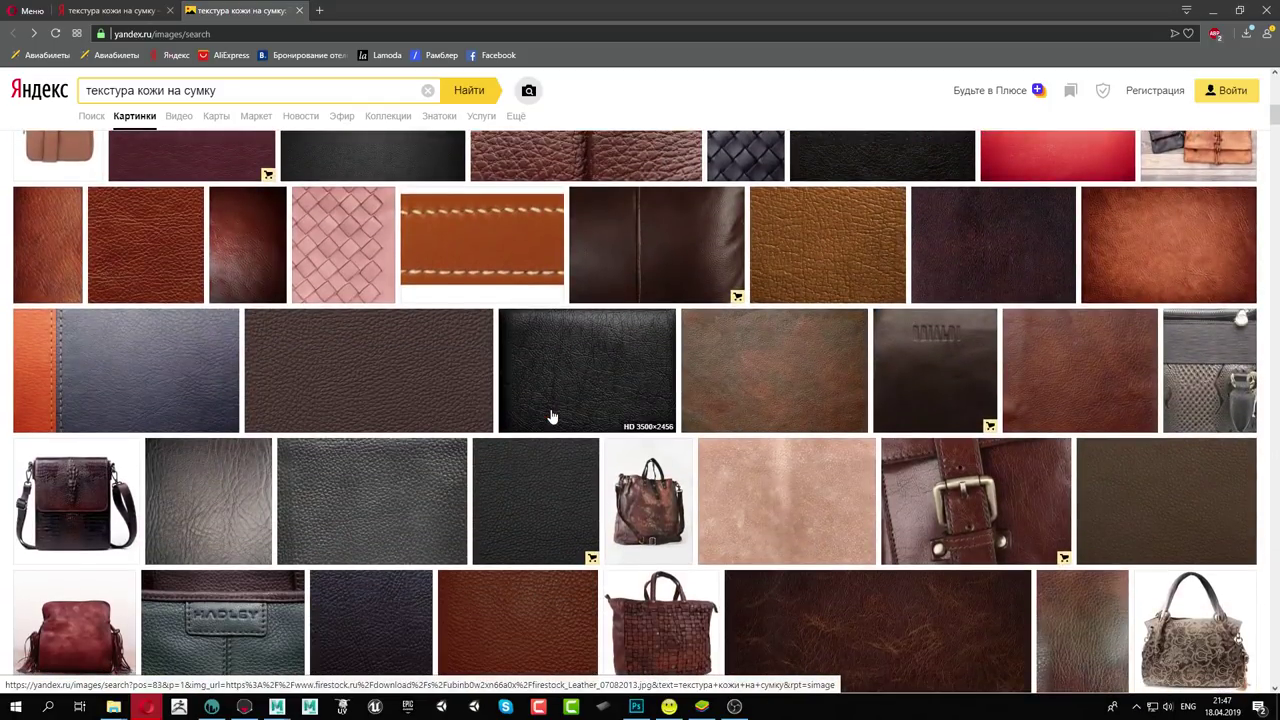
scroll(551, 416, "down", 1)
scroll(551, 416, "down", 2)
scroll(551, 416, "down", 2)
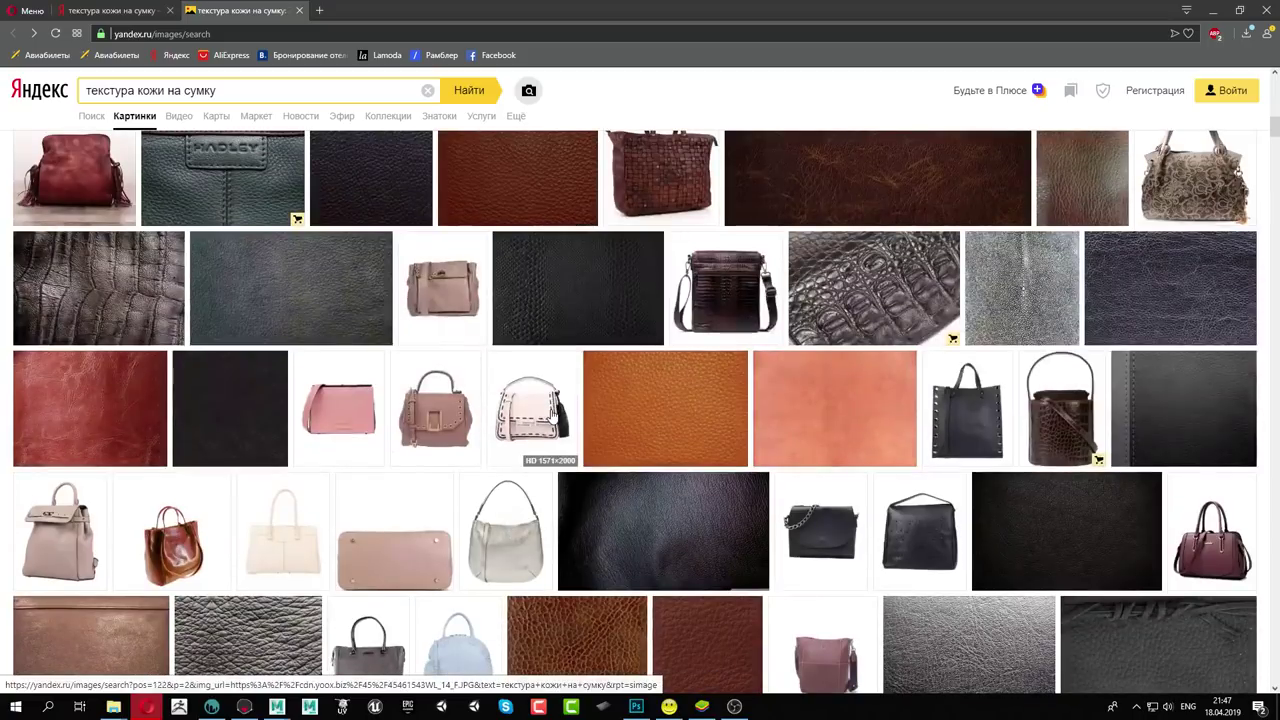
scroll(551, 416, "down", 1)
scroll(551, 416, "down", 2)
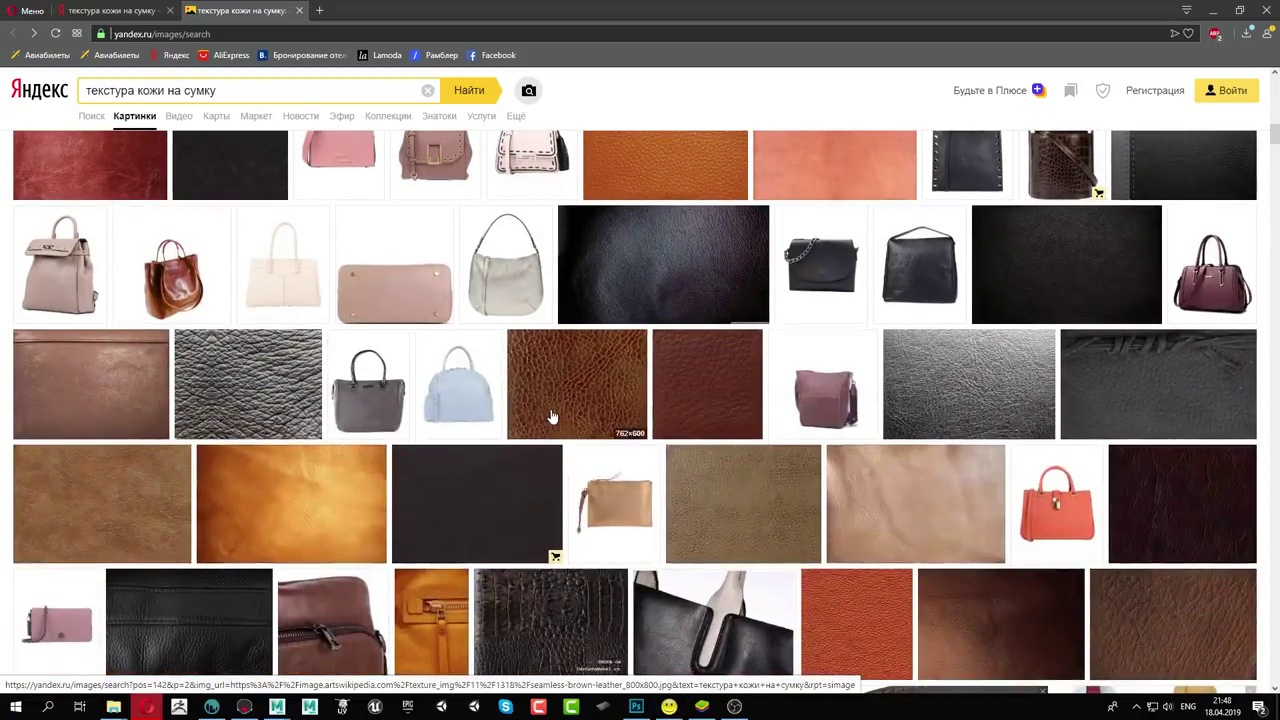
scroll(551, 416, "down", 2)
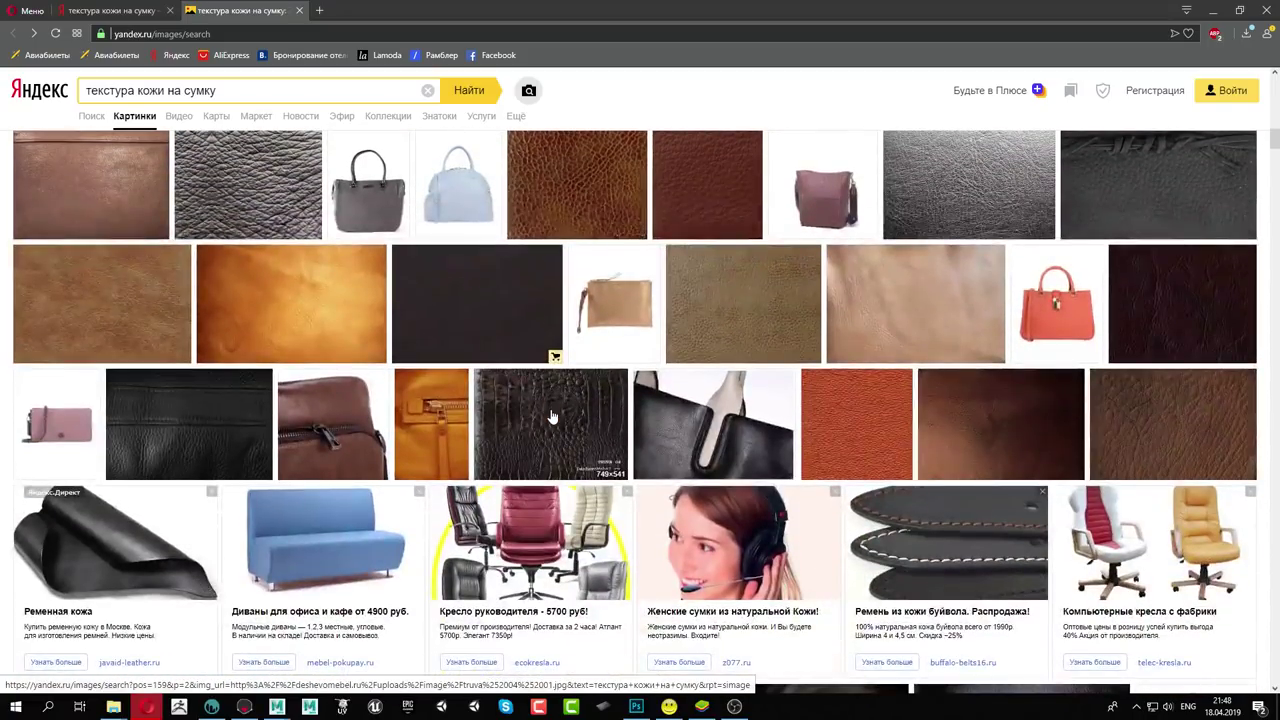
left_click(79, 285)
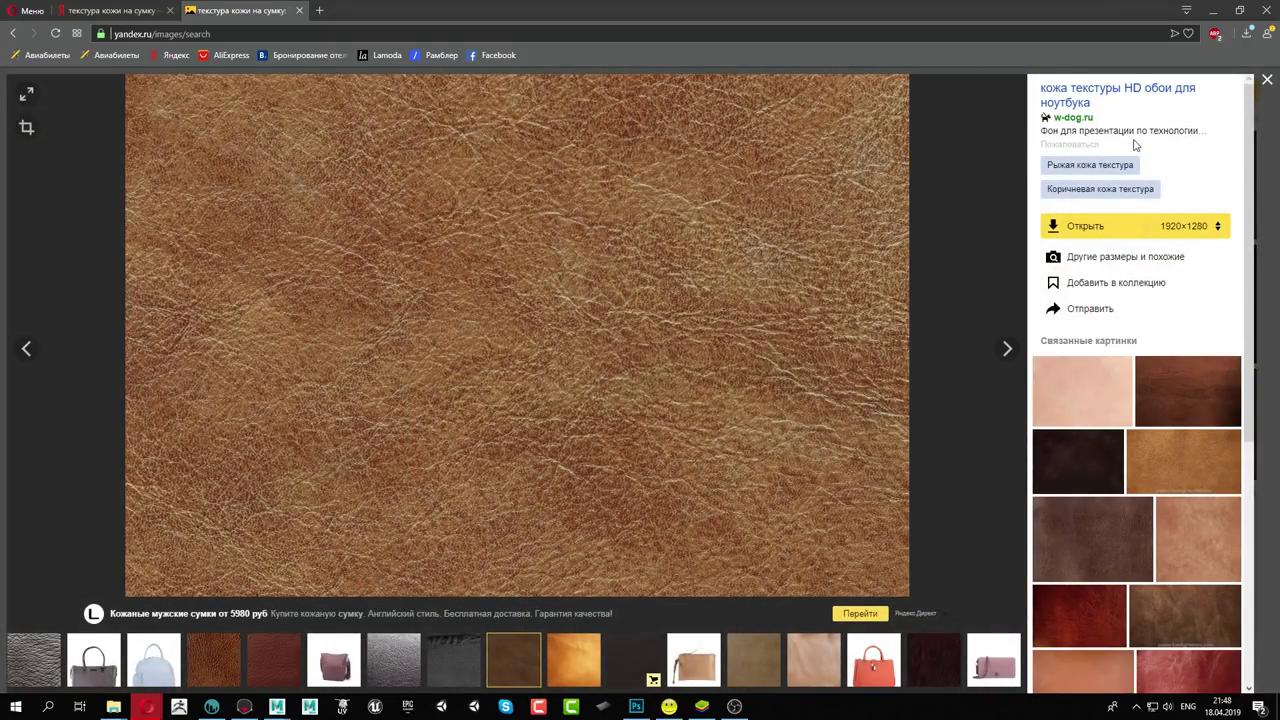
right_click(567, 302)
Save the tan leather into Шкурки as the 00e764ac… name with '1' appended, then minimize Opera
left_click(611, 307)
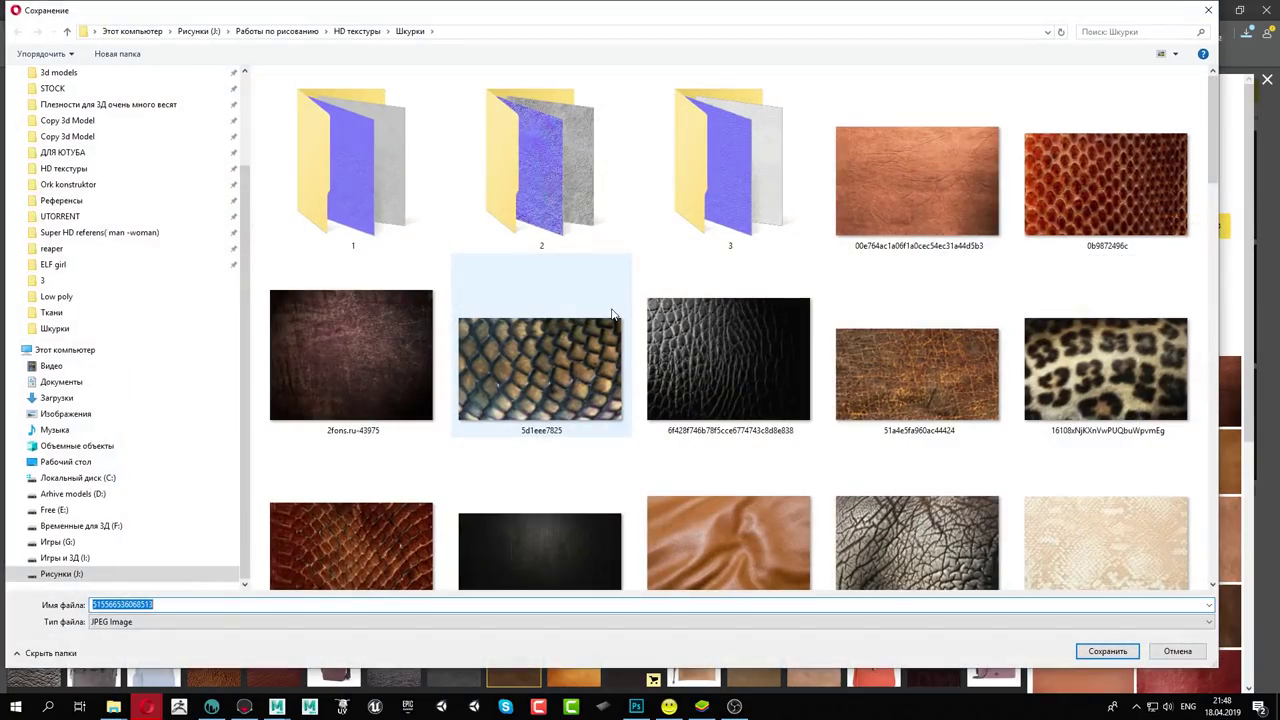
scroll(932, 397, "down", 5)
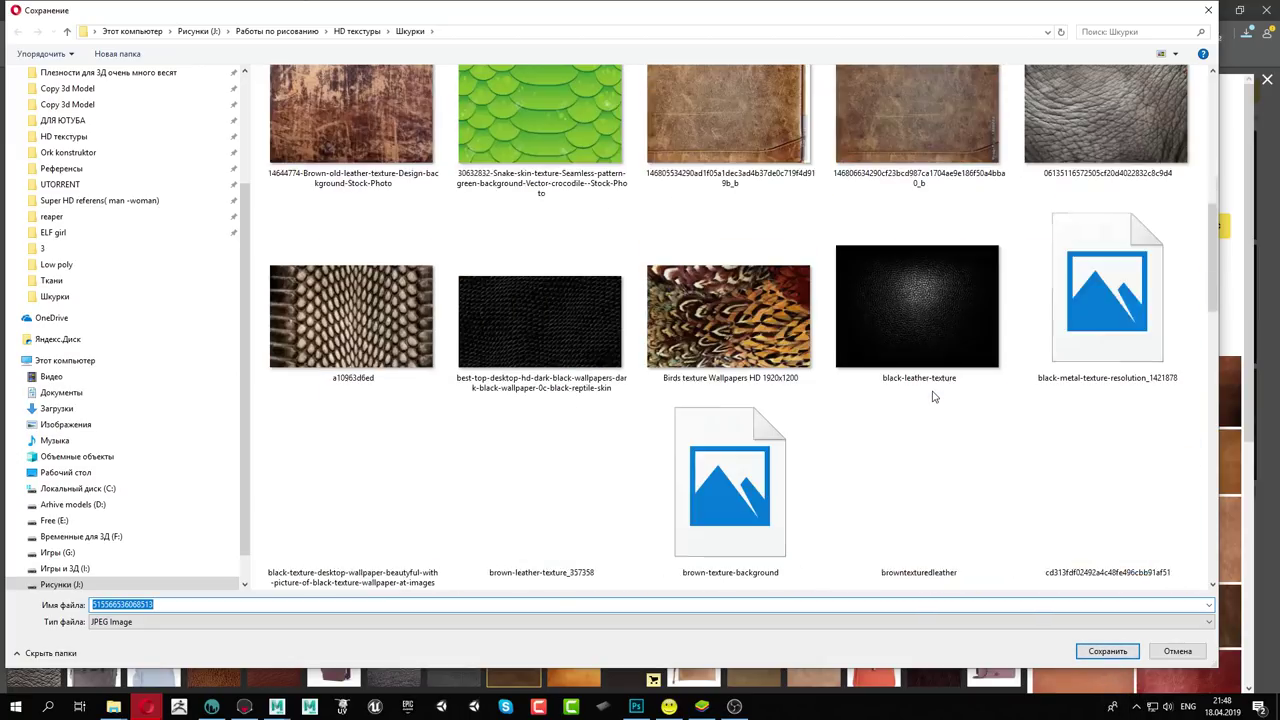
scroll(932, 397, "up", 4)
scroll(932, 398, "up", 2)
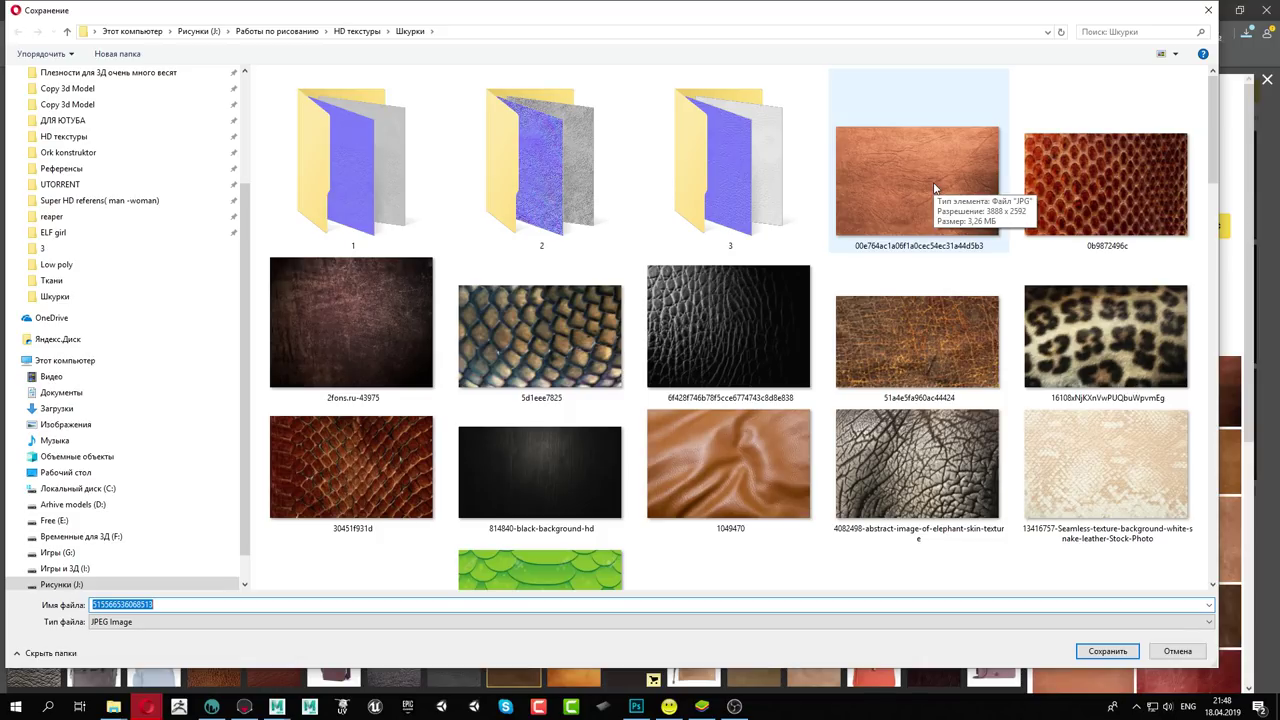
left_click(935, 188)
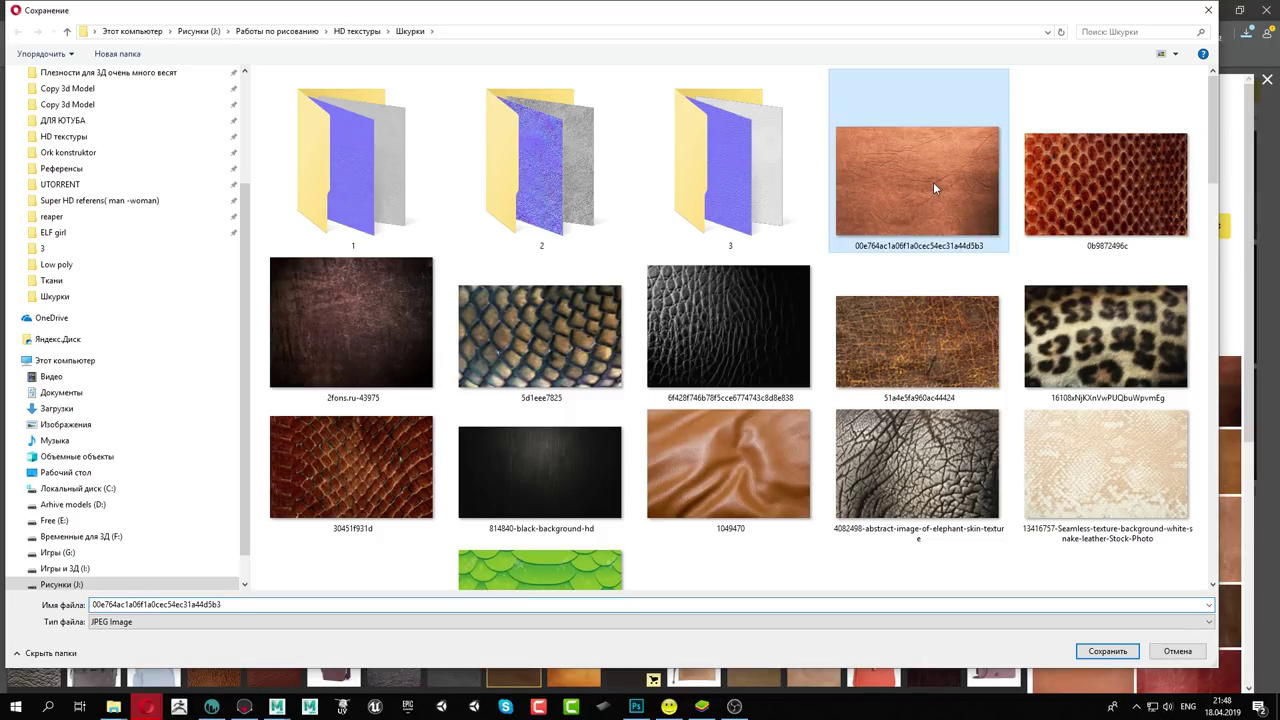
left_click(579, 604)
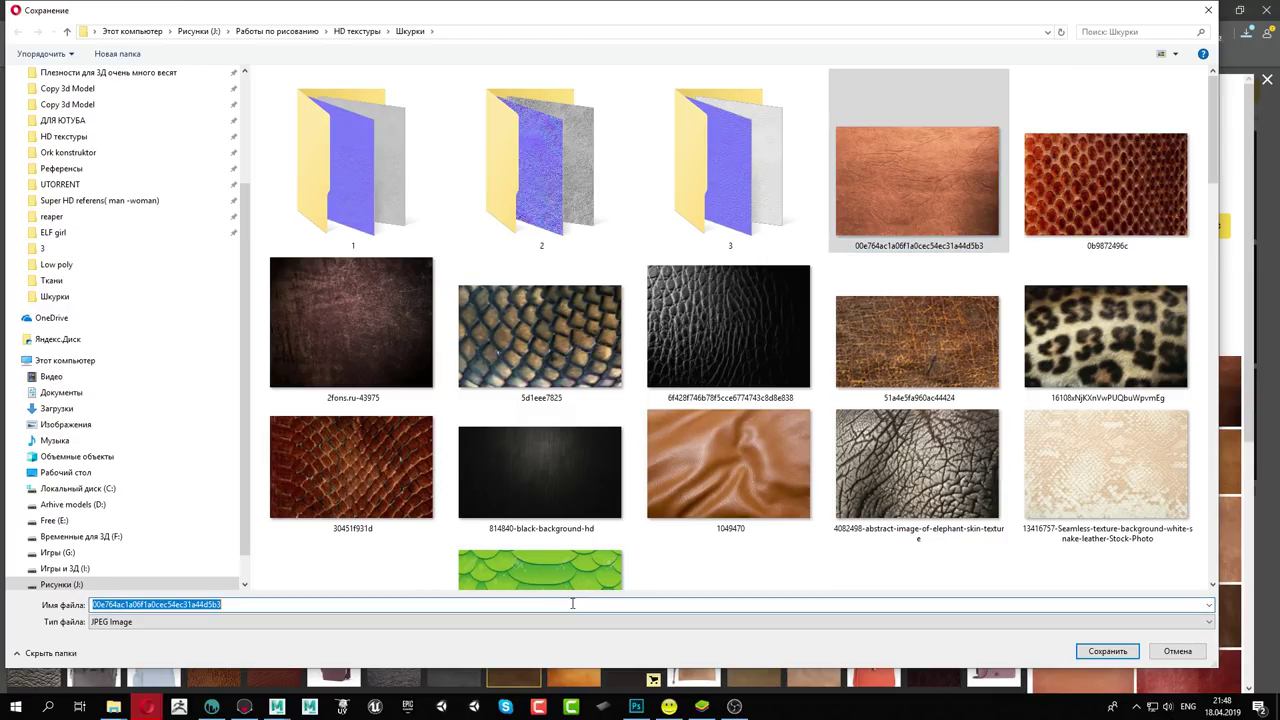
key("End")
type("1")
left_click(1087, 653)
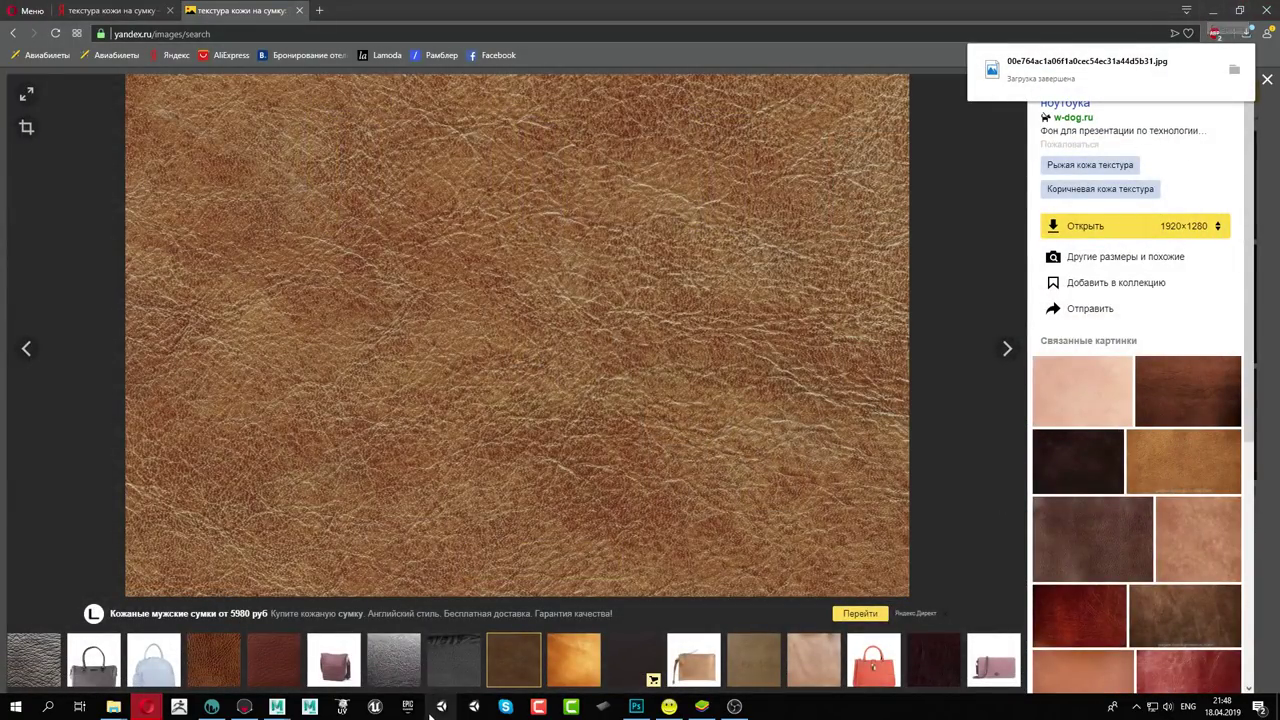
left_click(1212, 10)
Export the elf model and its textures as 1.obj in the ELF girl Texture folder
left_click_drag(508, 481, 203, 577)
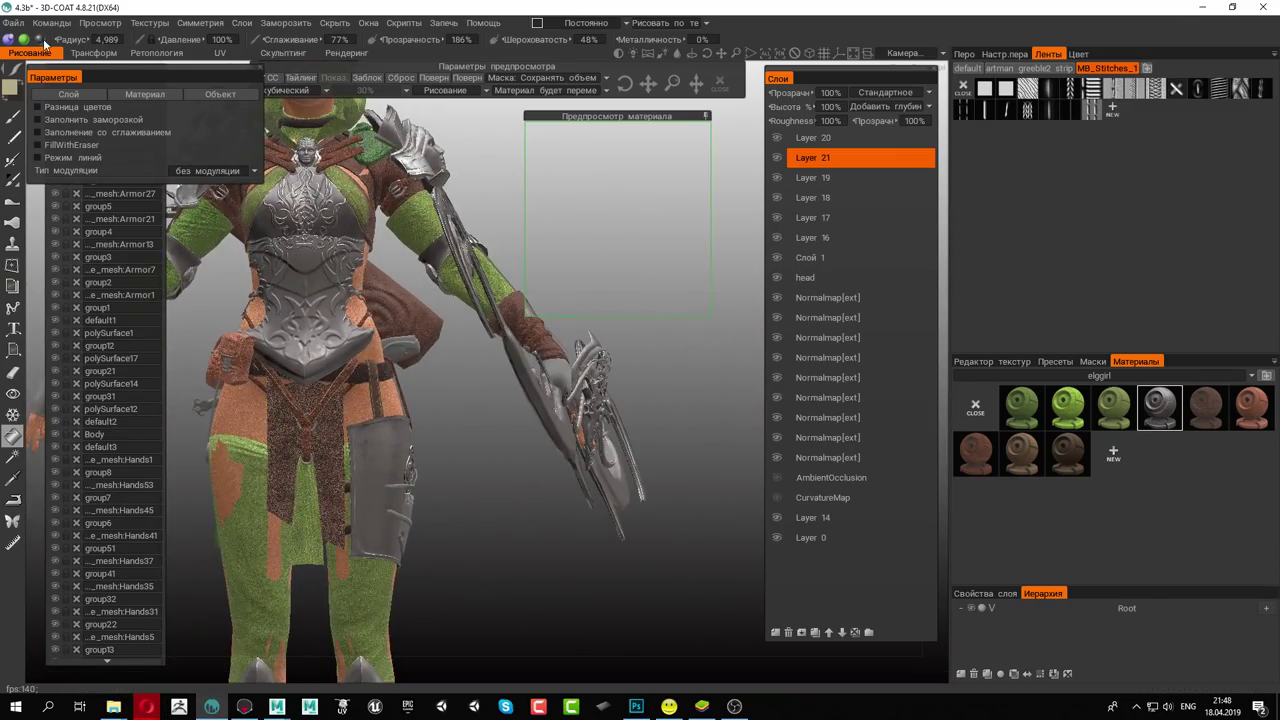
left_click(13, 22)
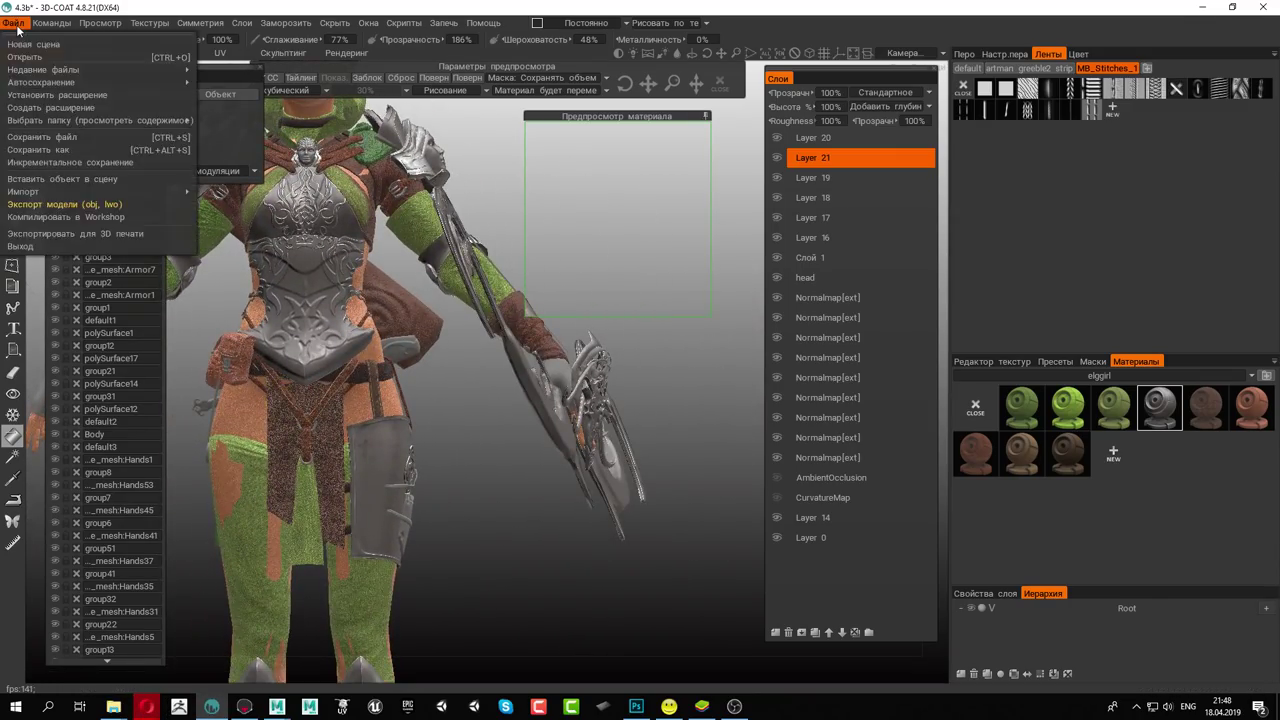
left_click(63, 206)
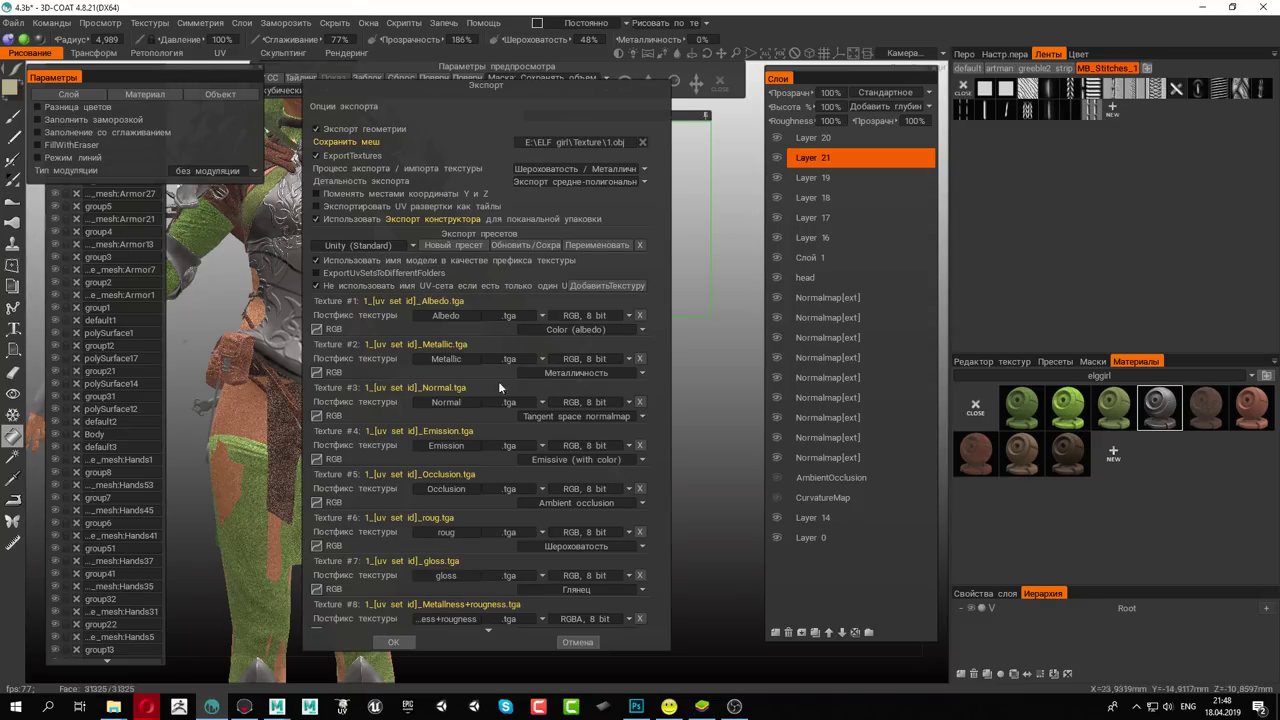
left_click(394, 643)
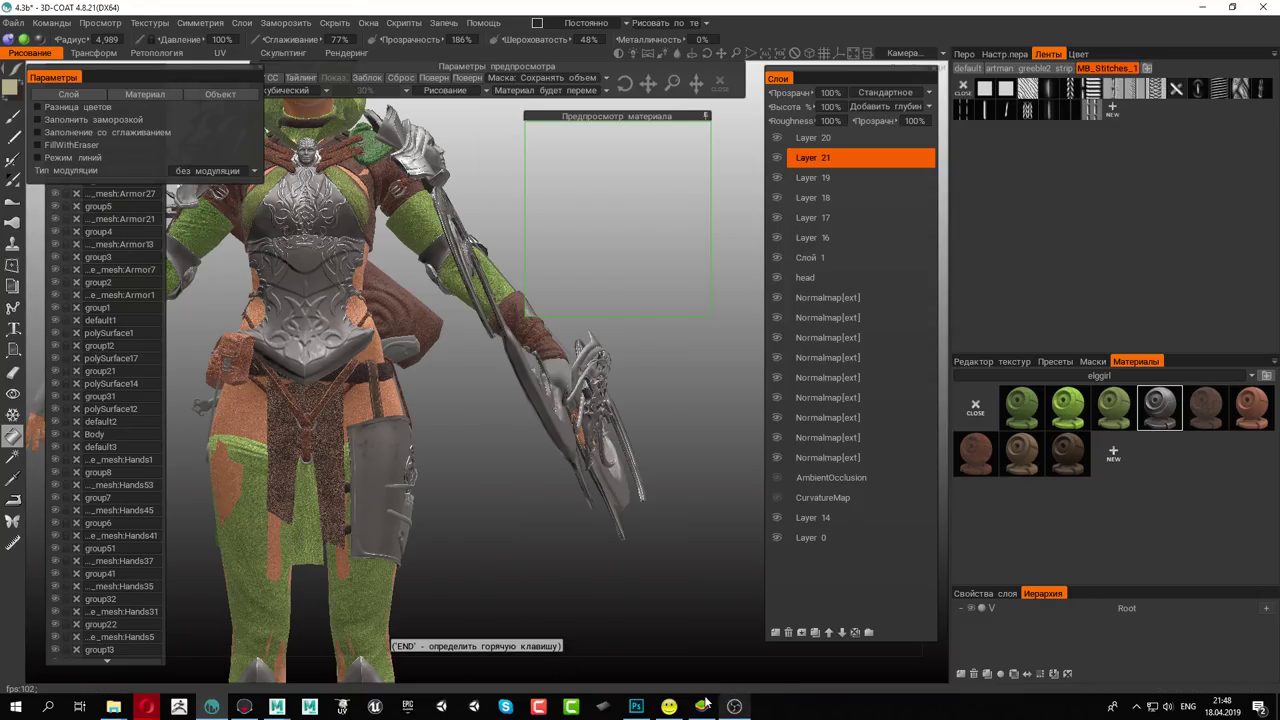
left_click(636, 706)
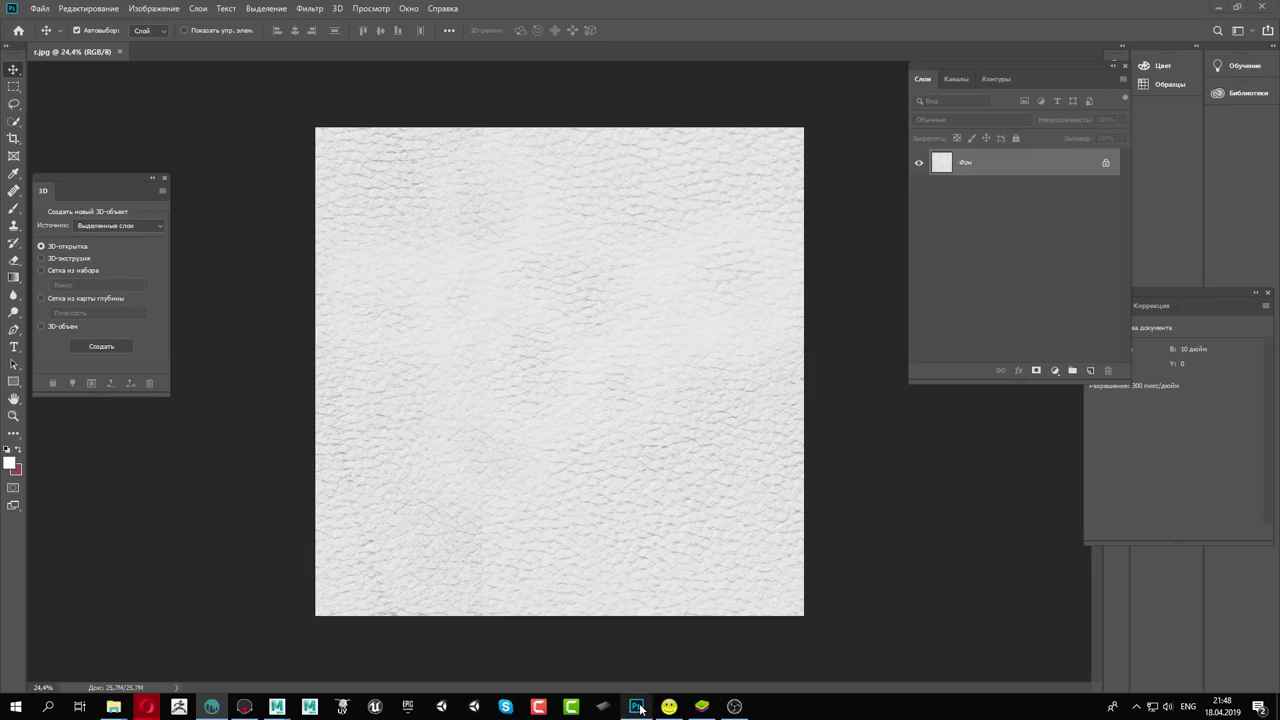
Close r.jpg and open the stitched brown leather file as a new document, fitted to screen
left_click(120, 51)
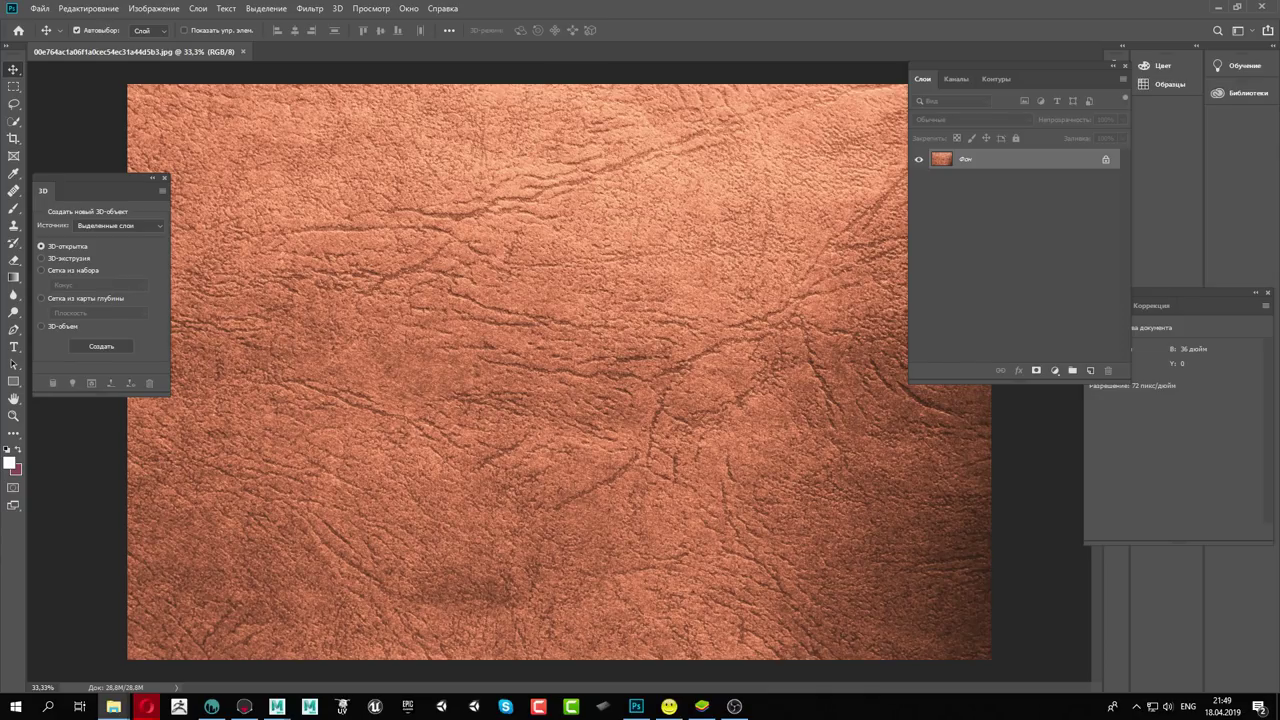
left_click_drag(441, 93, 390, 56)
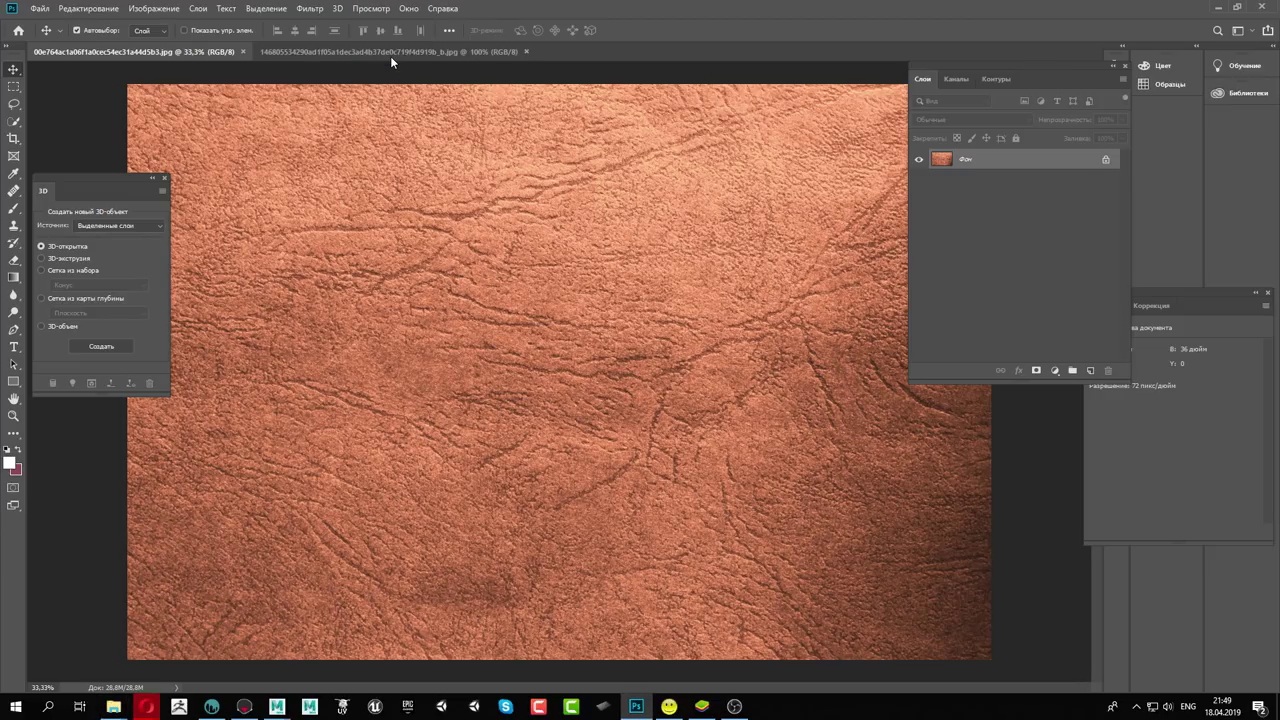
key("ctrl+0")
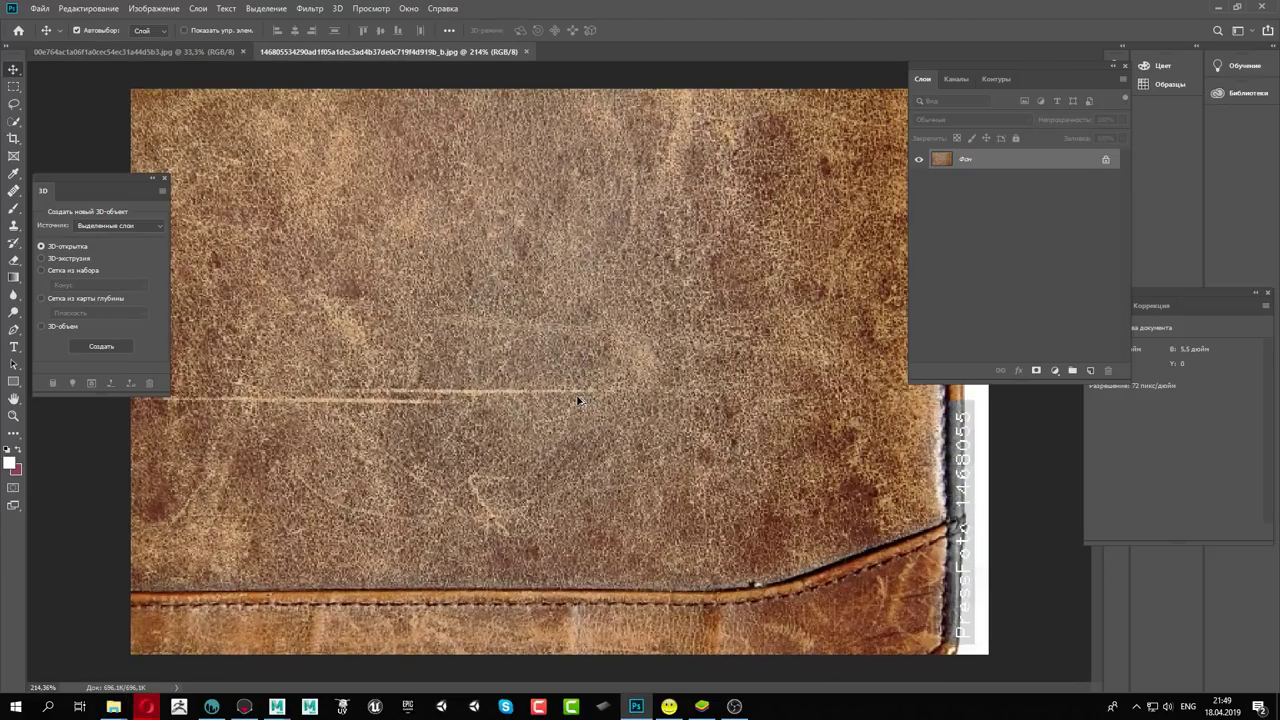
scroll(578, 401, "down", 5, "alt")
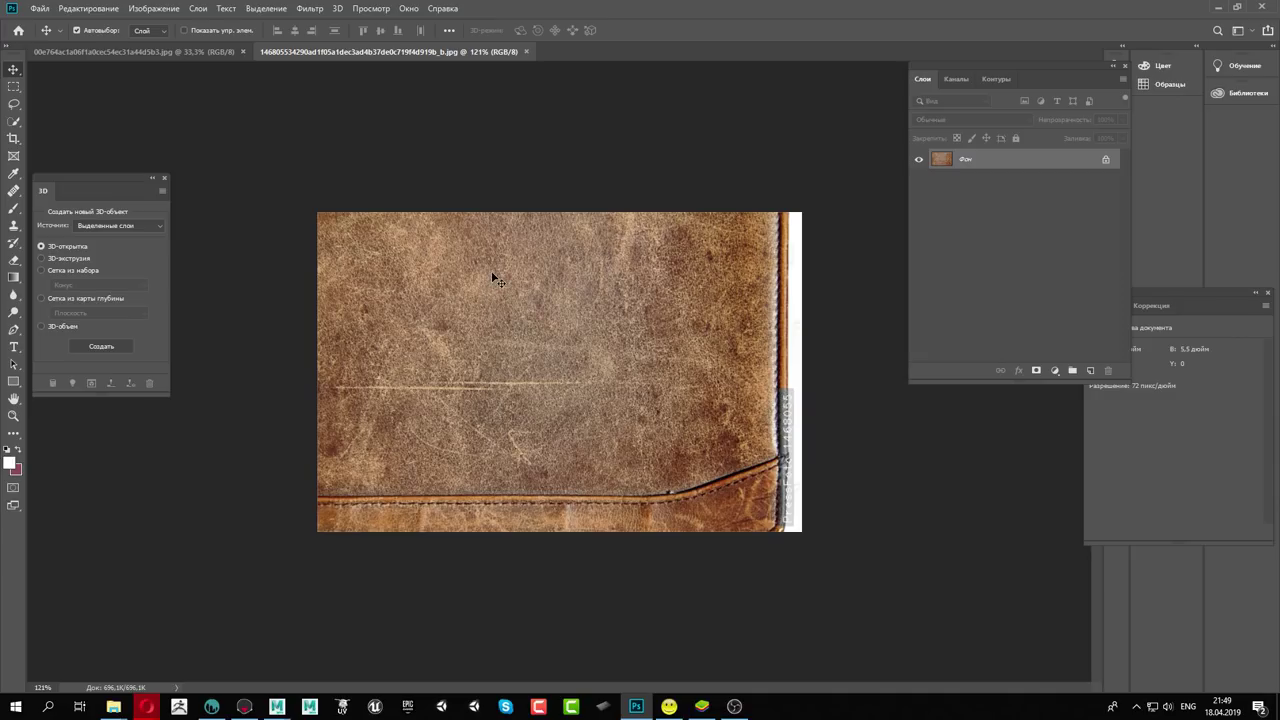
Check the stitched leather's Image Size in pixels (600 × 396) and cancel without resizing
left_click(150, 9)
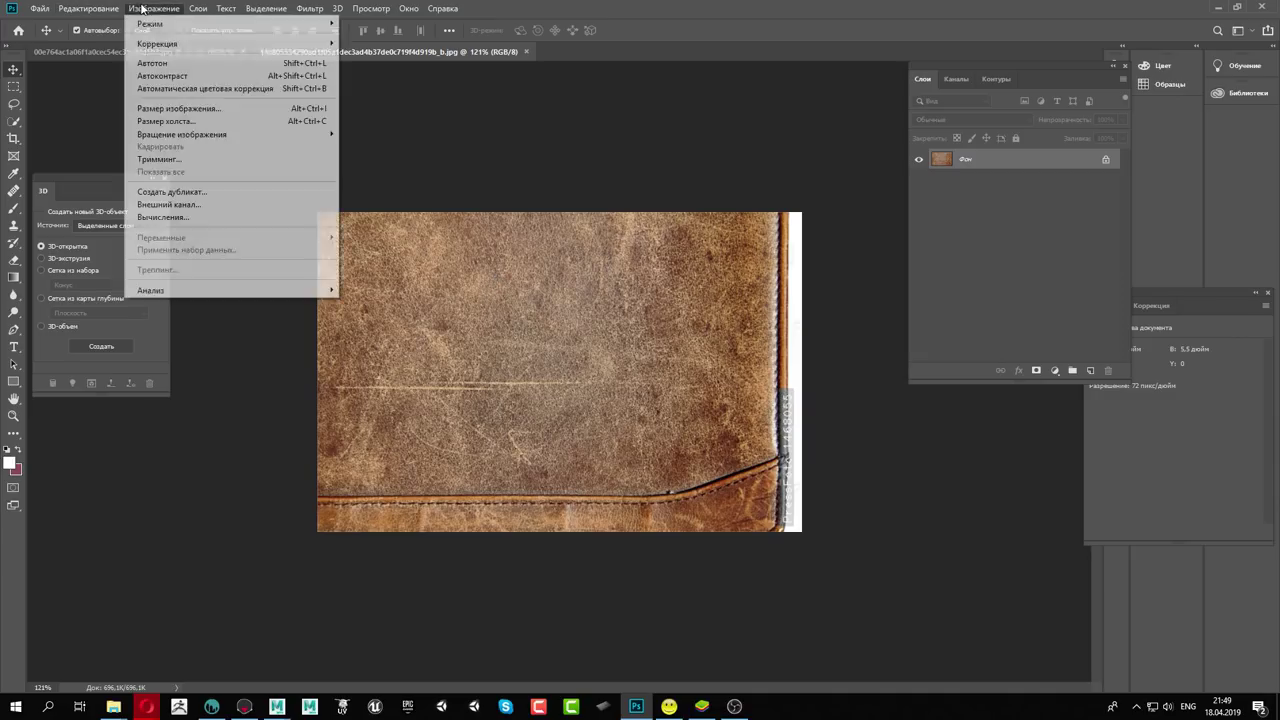
left_click(187, 112)
left_click(790, 219)
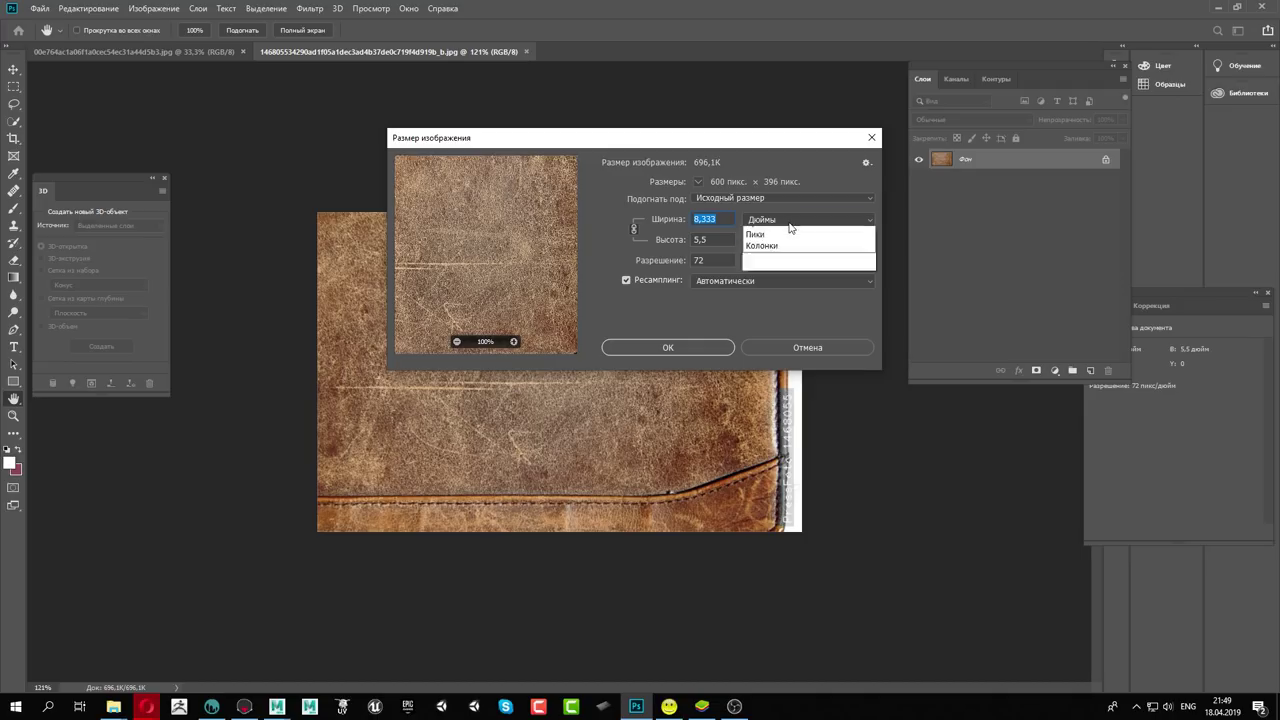
left_click(783, 243)
left_click(773, 240)
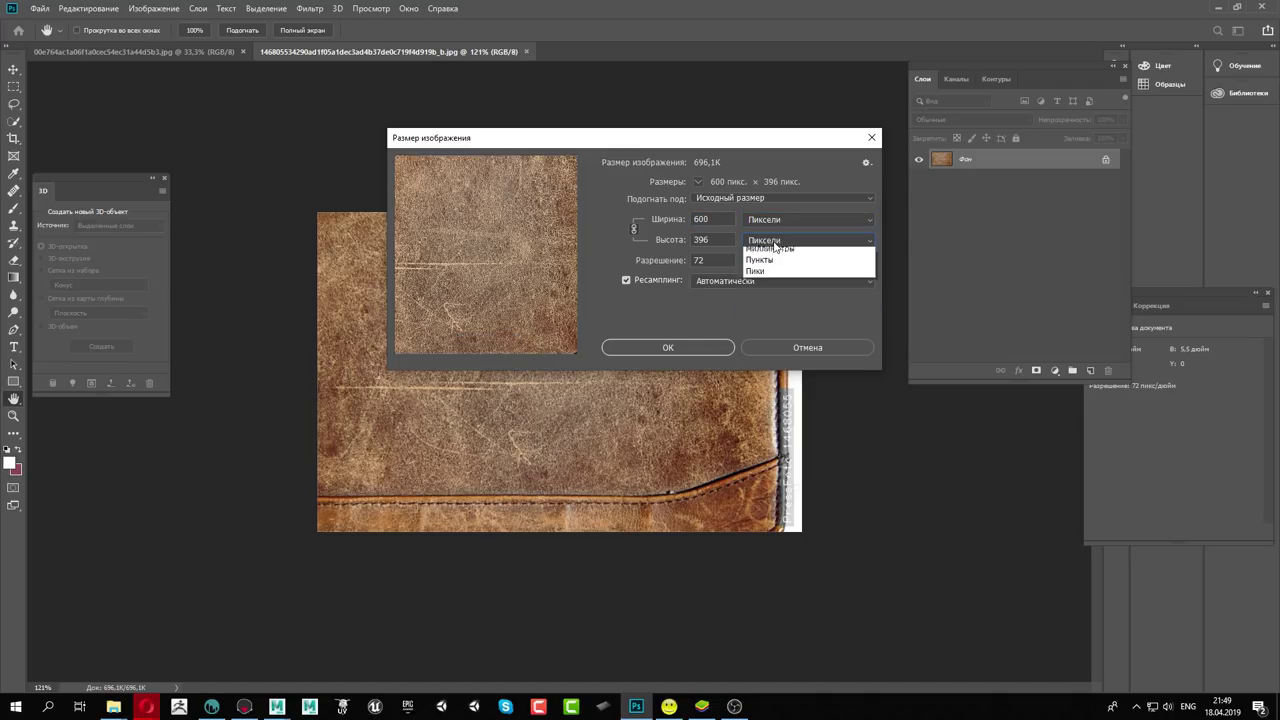
left_click(771, 261)
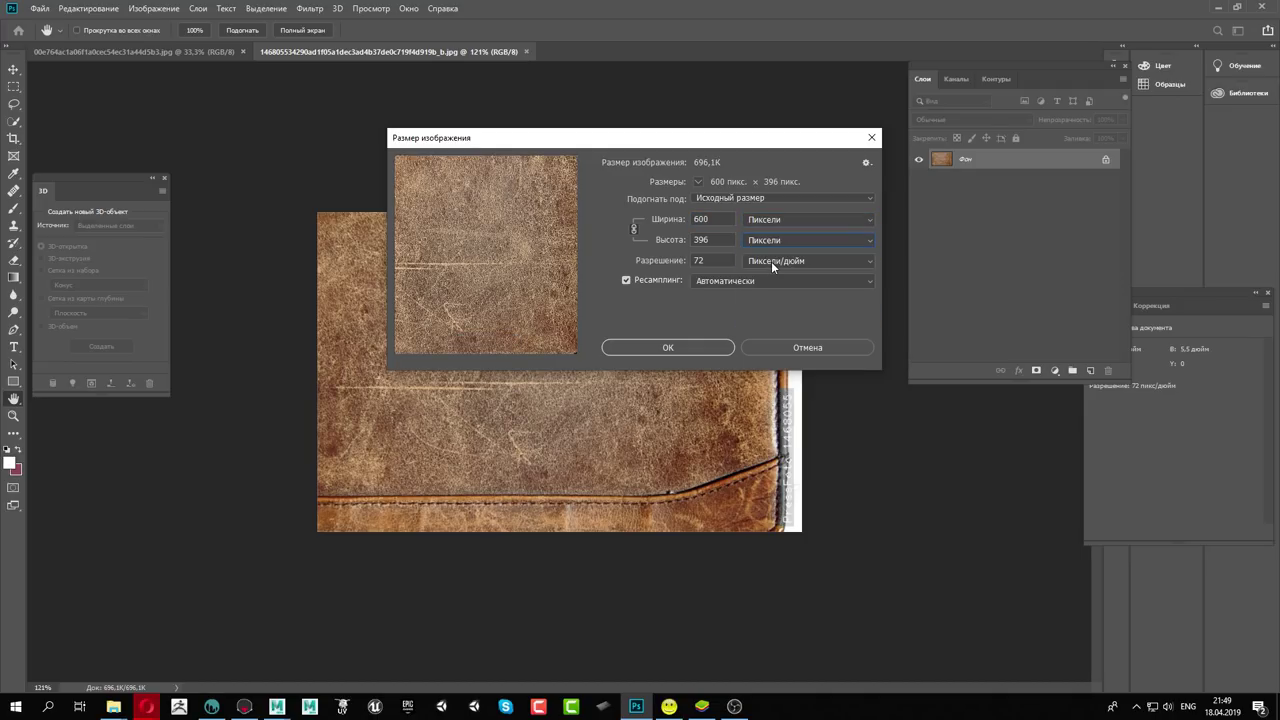
left_click(817, 345)
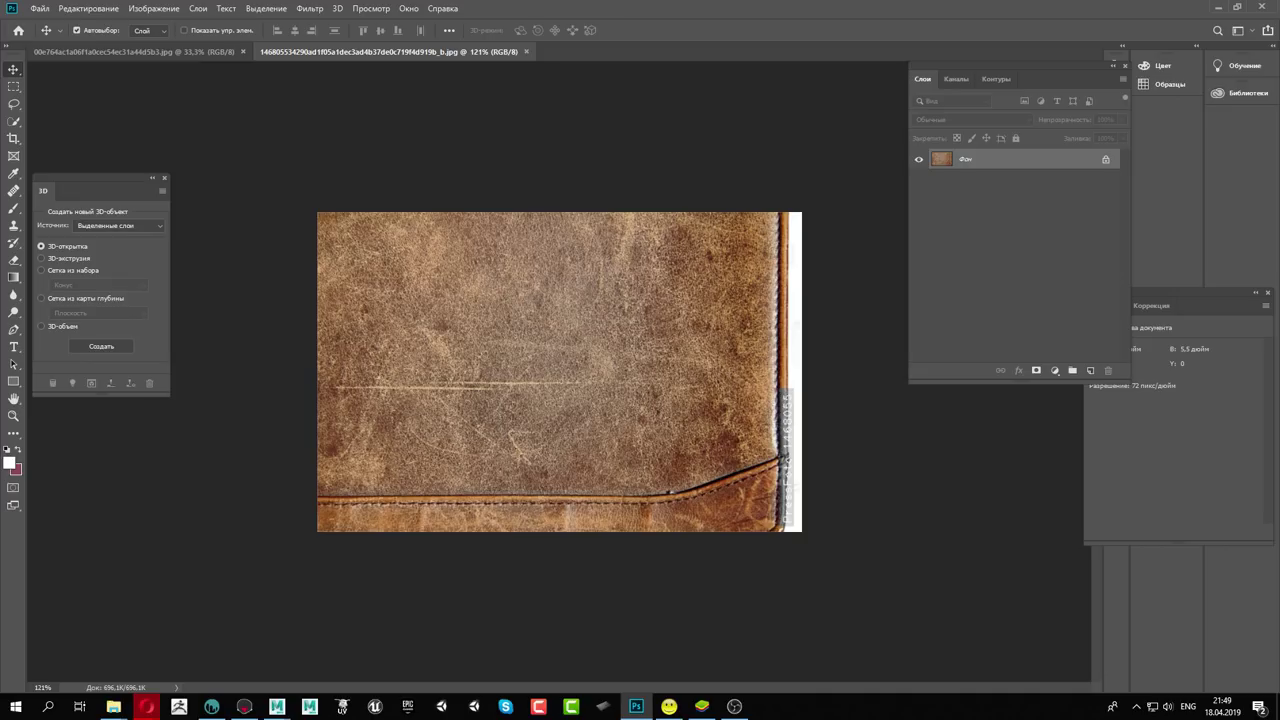
left_click_drag(443, 157, 601, 54)
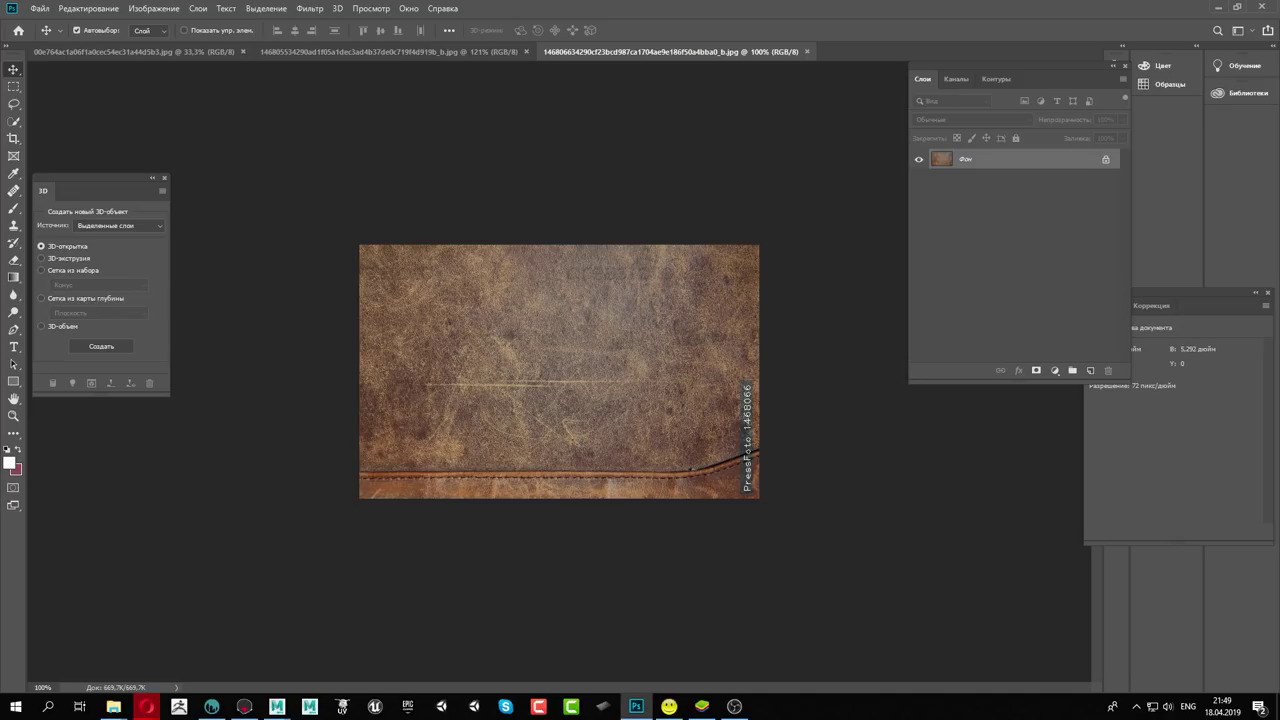
left_click(219, 52)
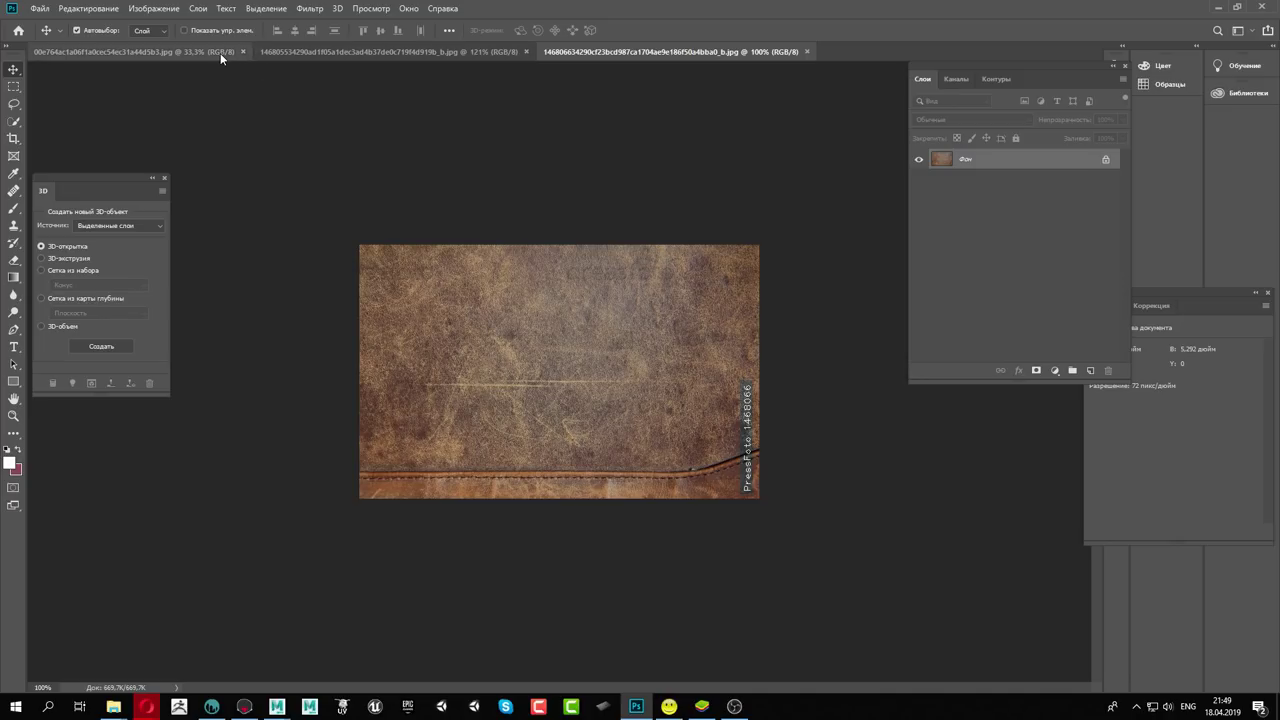
scroll(700, 335, "down", 2, "alt")
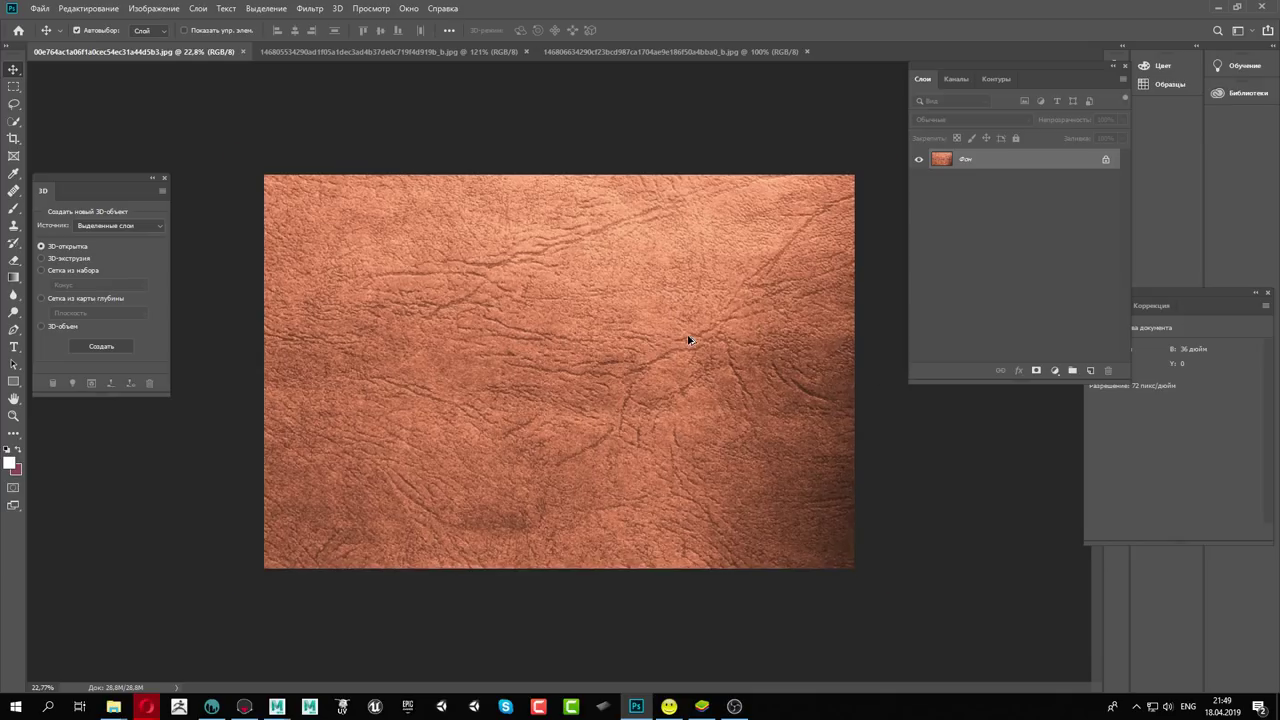
Set the canvas size to 2500 × 2500 pixels
left_click(155, 8)
left_click(159, 121)
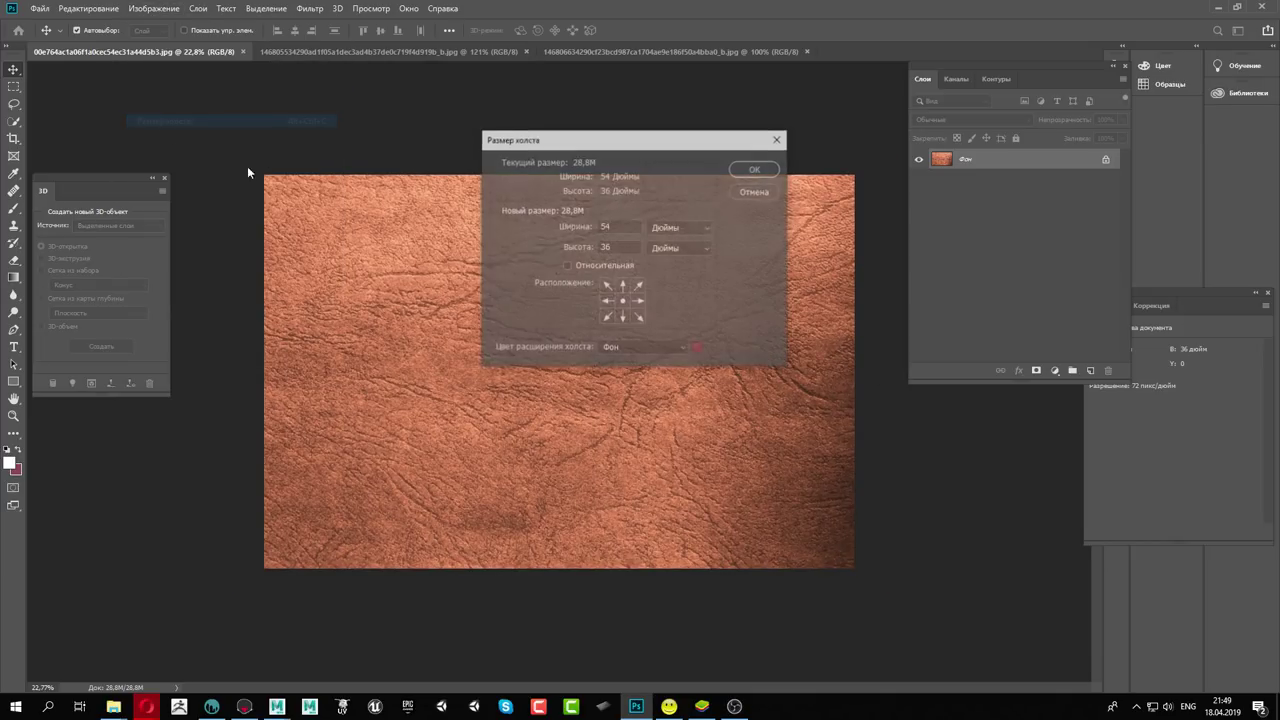
left_click(678, 228)
left_click(673, 253)
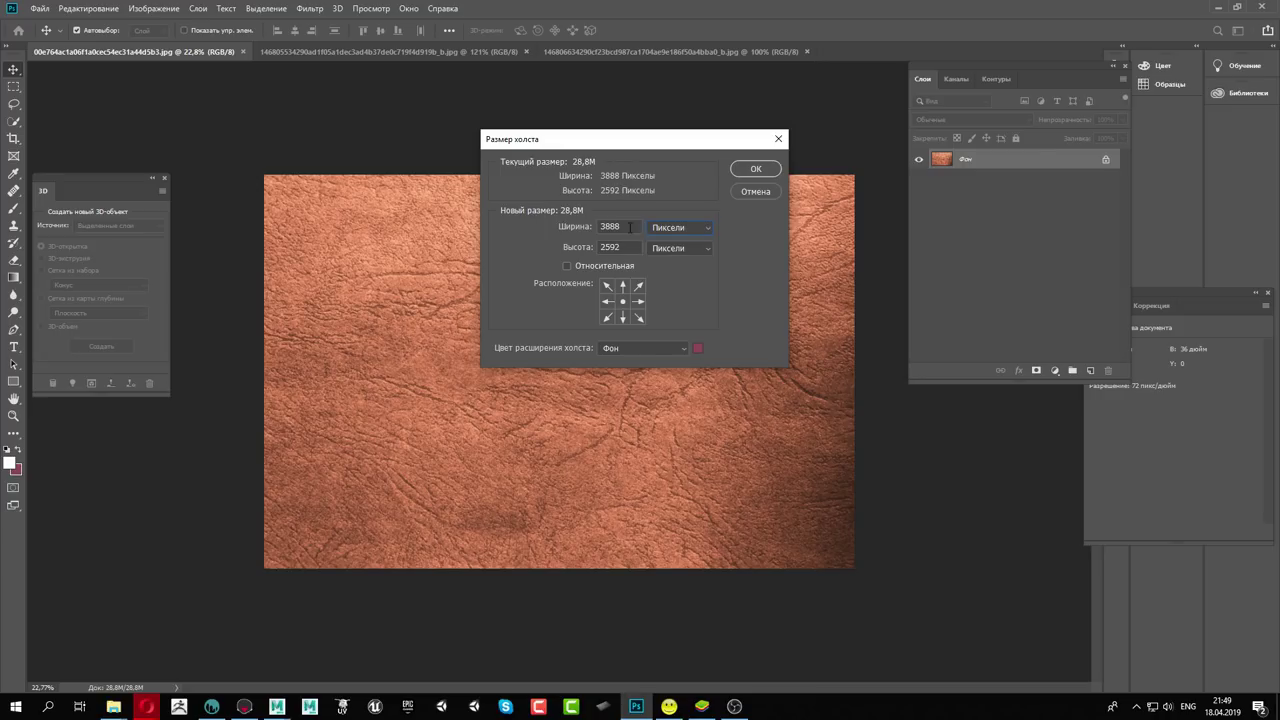
left_click_drag(621, 227, 577, 228)
type("2500")
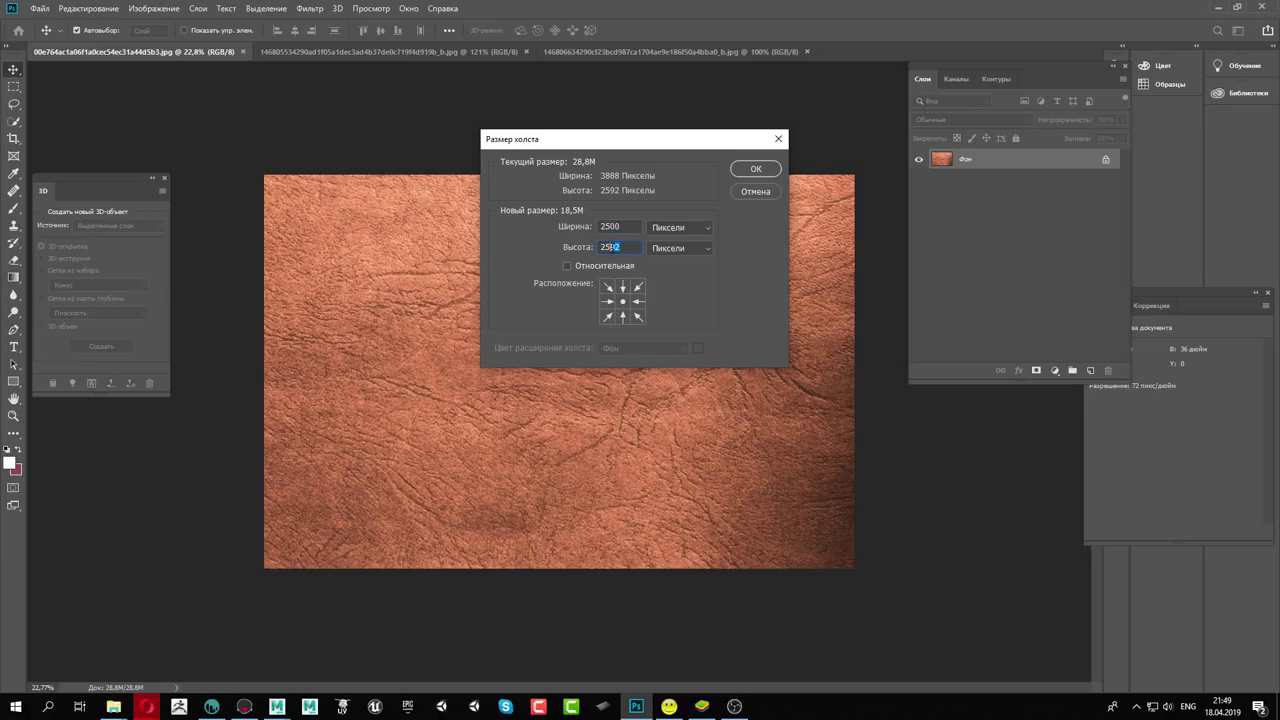
type("00")
key("Return")
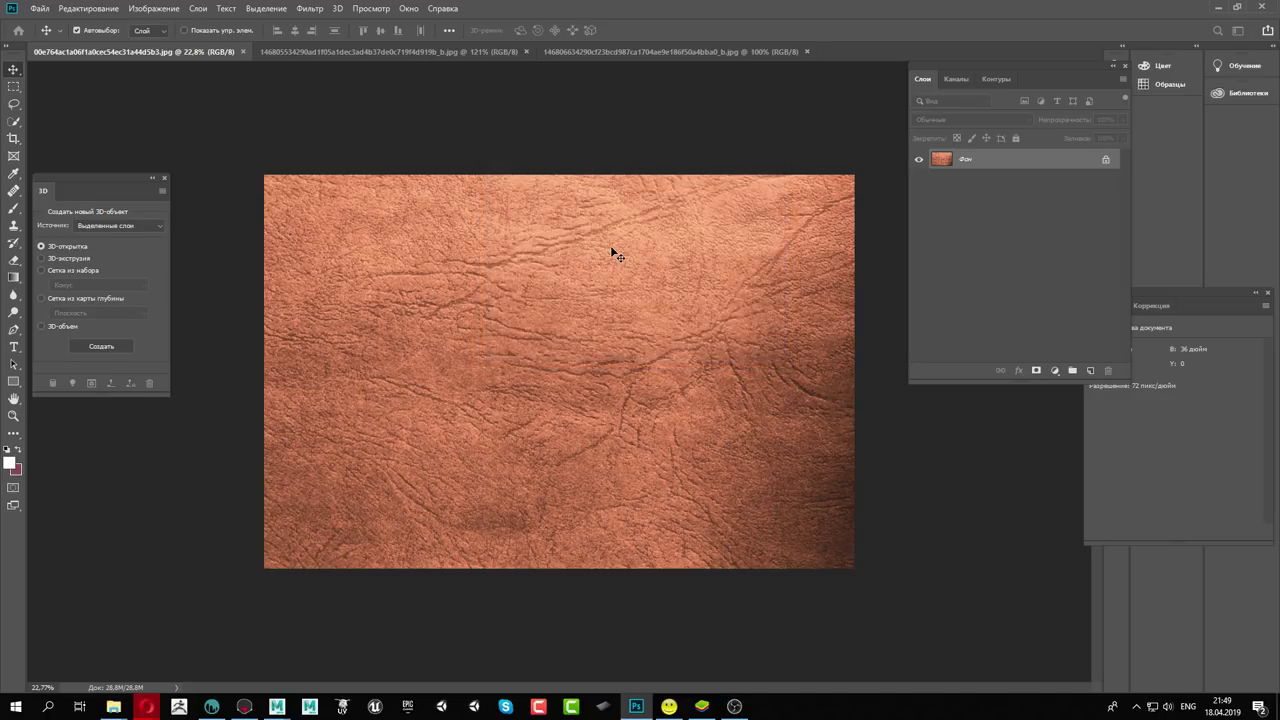
Apply the Offset filter at +1024 px right and down with Wrap Around
left_click(309, 8)
mouse_move(320, 261)
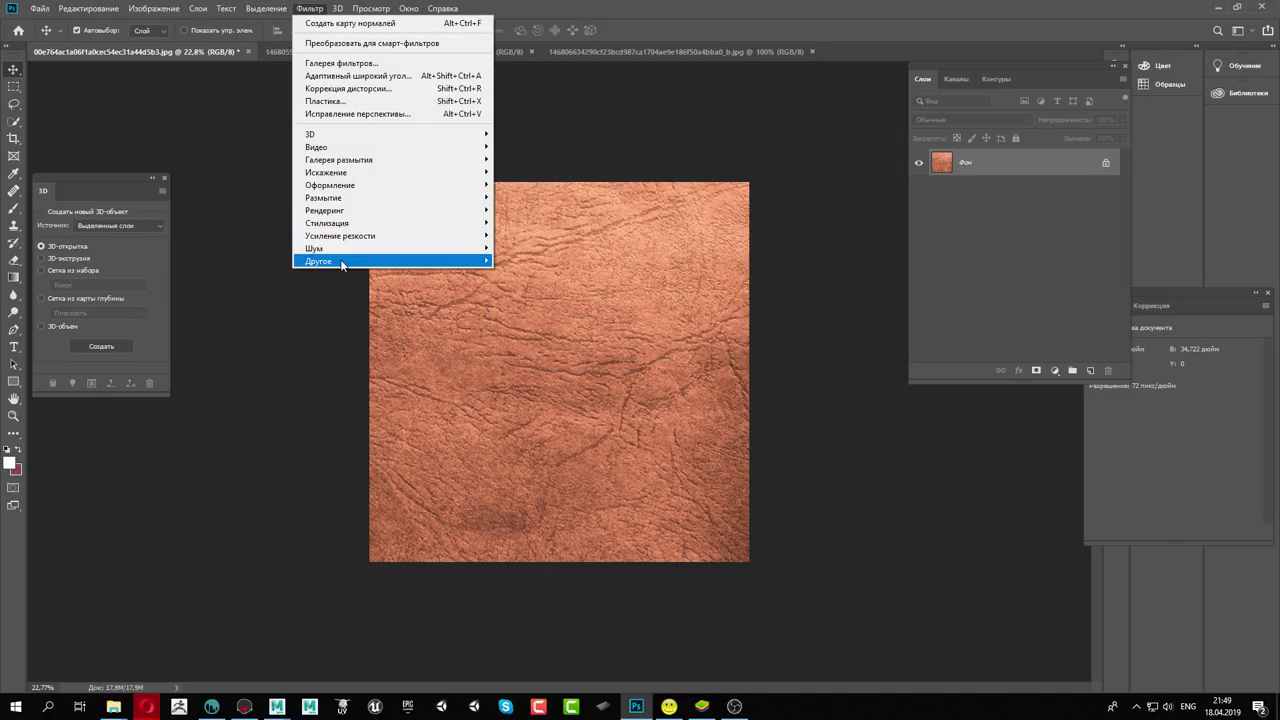
left_click(516, 322)
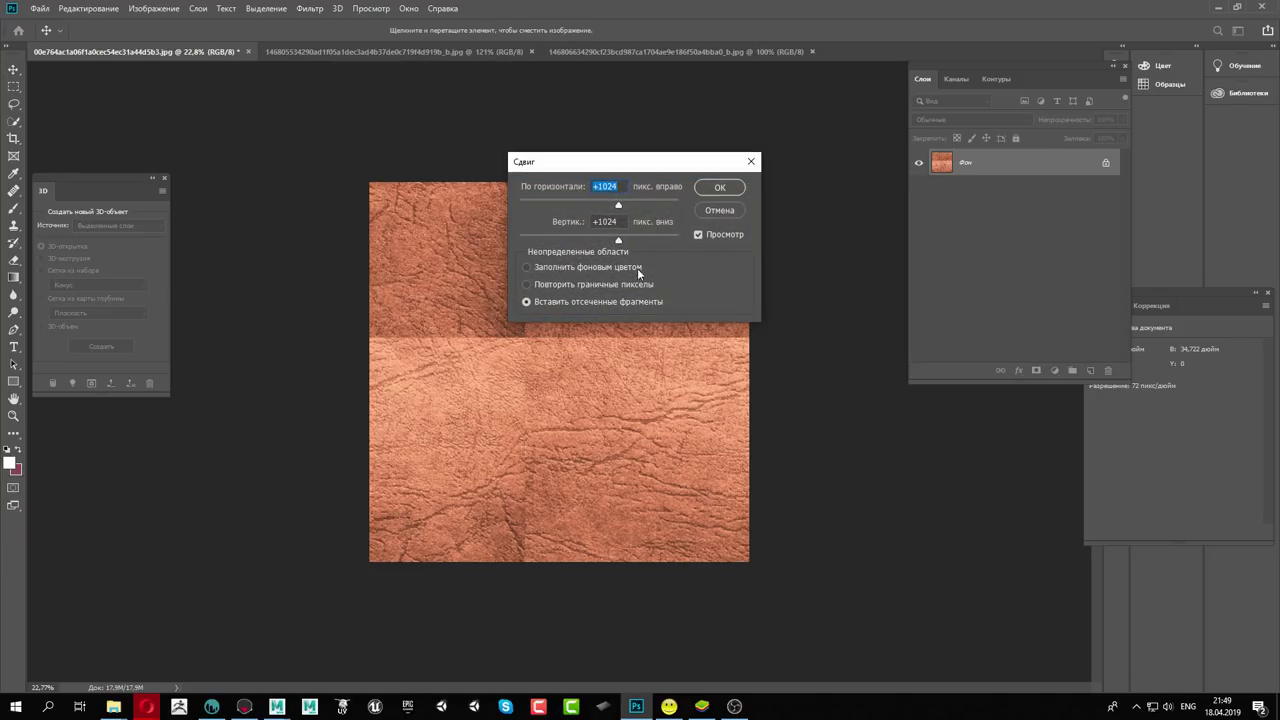
left_click(720, 188)
scroll(722, 401, "up", 1, "alt")
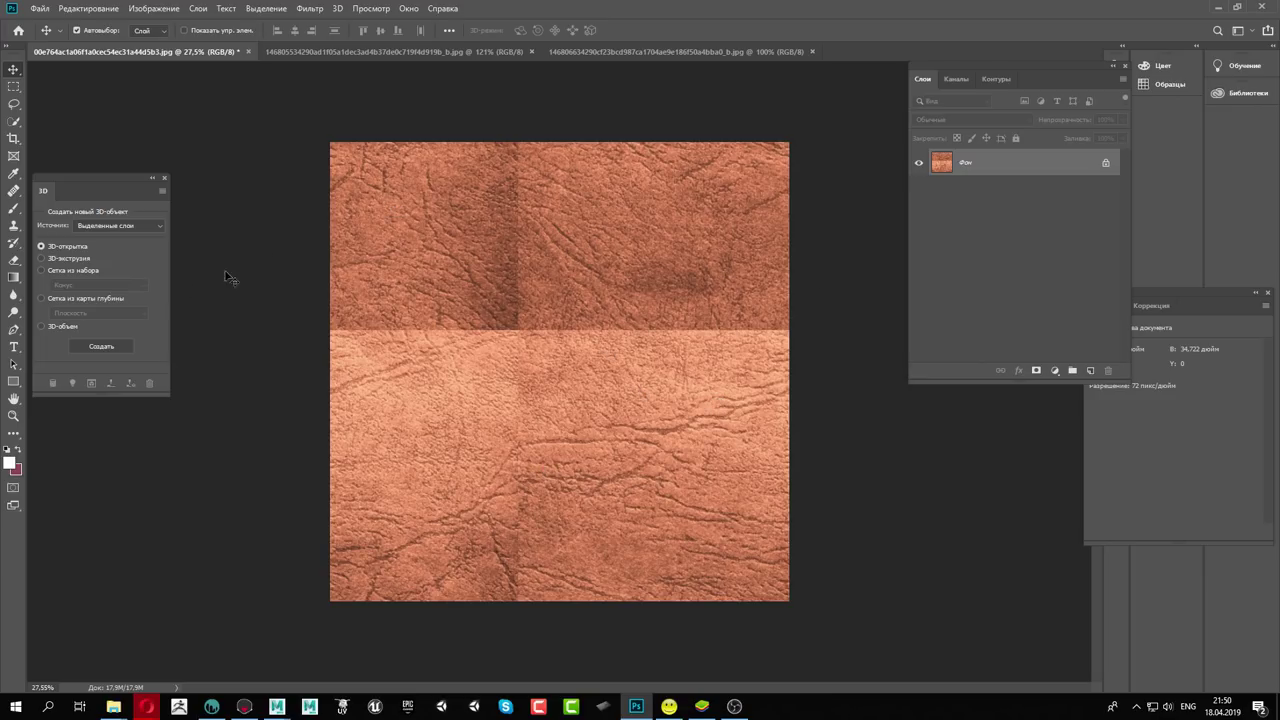
Clone-stamp clean leather over the upper and central stretches of the seams
left_click(14, 225)
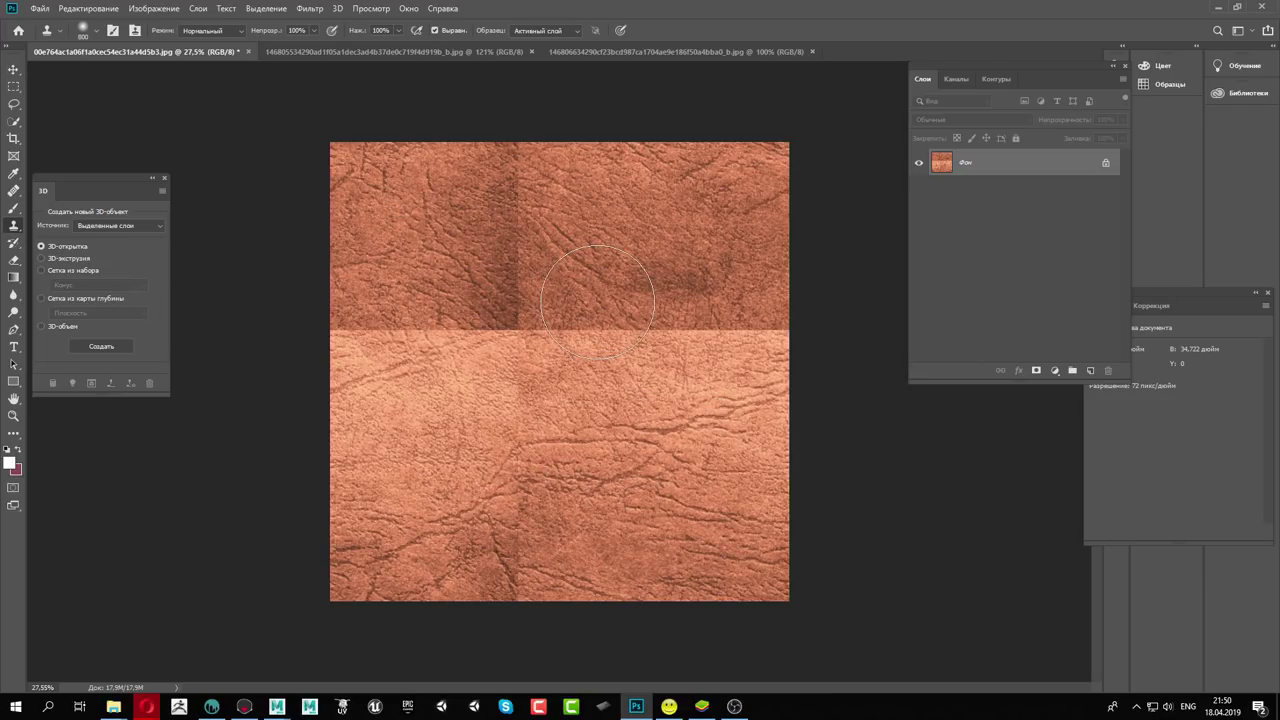
left_click(623, 417, "alt")
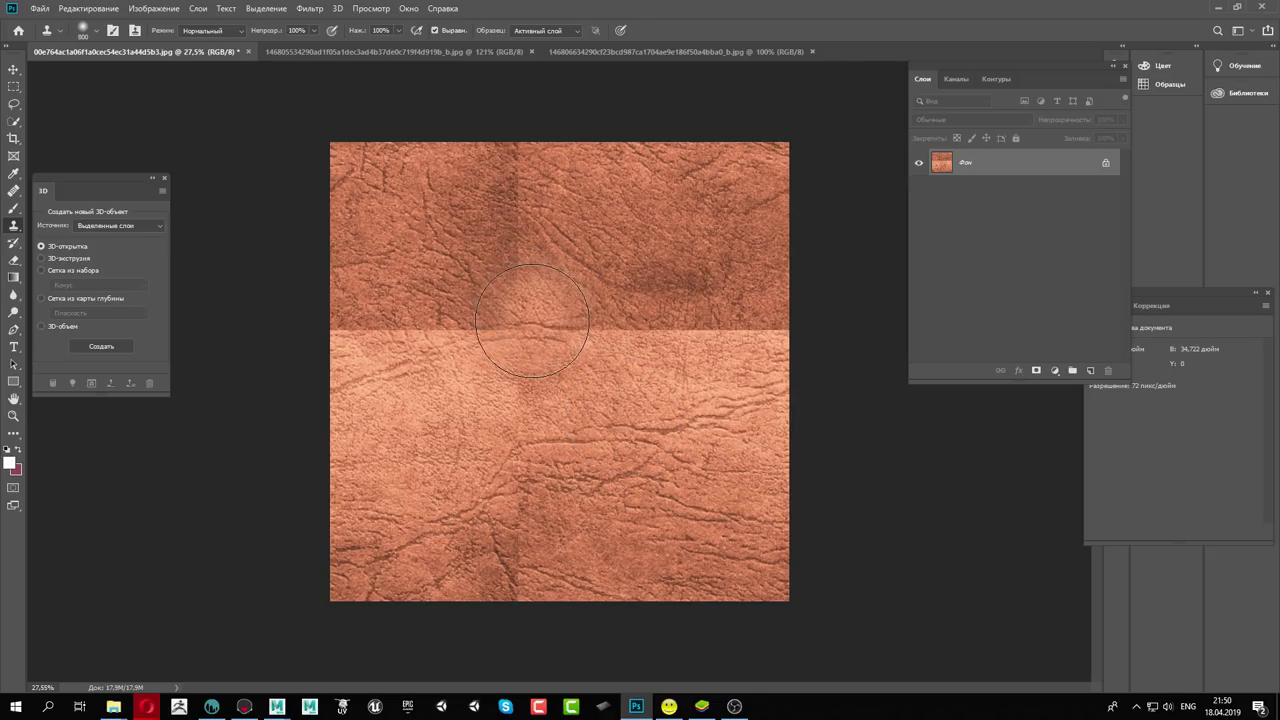
mouse_move(532, 320)
left_mouse_down()
mouse_move(486, 300)
mouse_move(528, 286)
mouse_move(609, 322)
mouse_move(677, 320)
left_mouse_up()
left_click(666, 282, "alt")
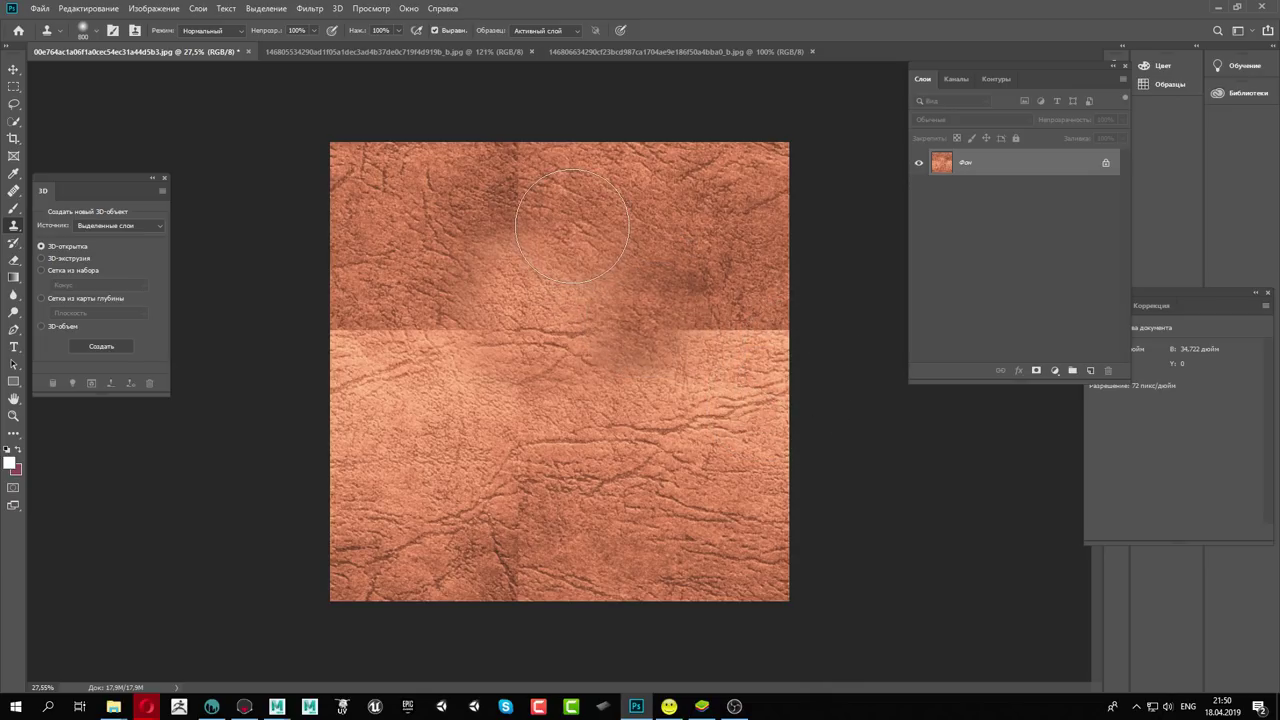
left_click(650, 231, "alt")
left_click_drag(510, 195, 519, 207)
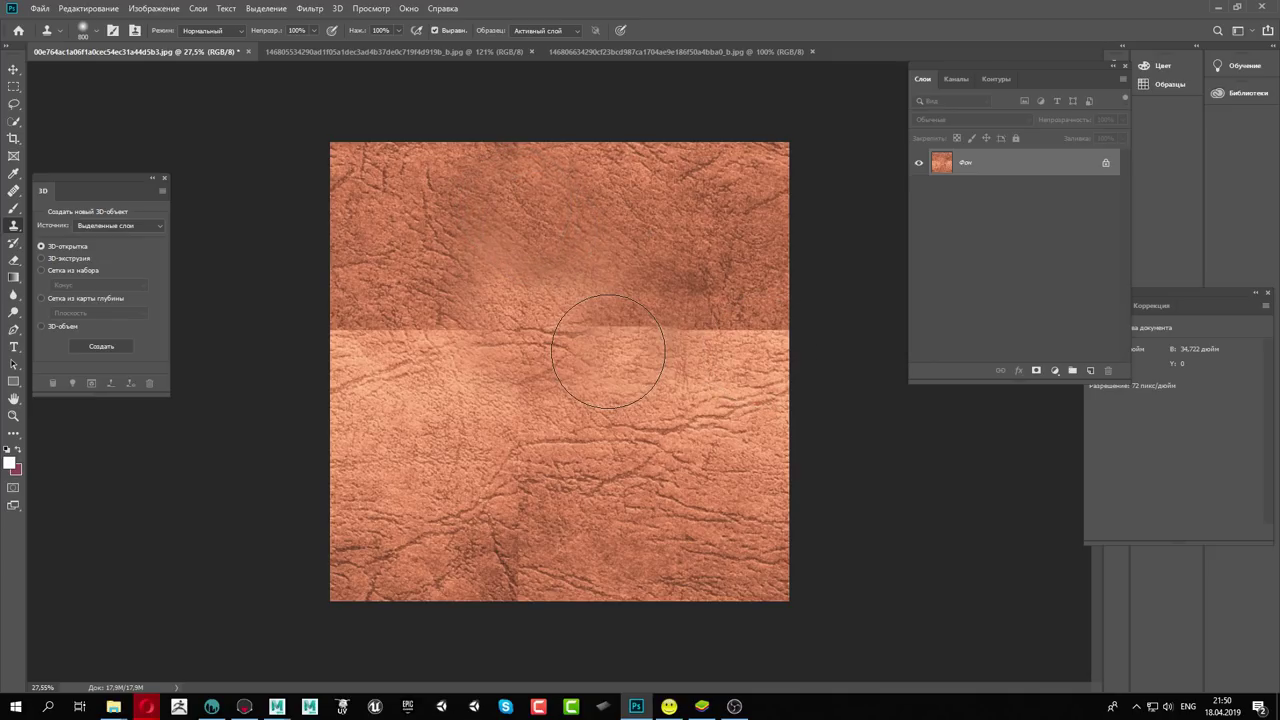
left_click_drag(610, 358, 625, 350)
left_click(674, 222, "alt")
left_click(568, 308)
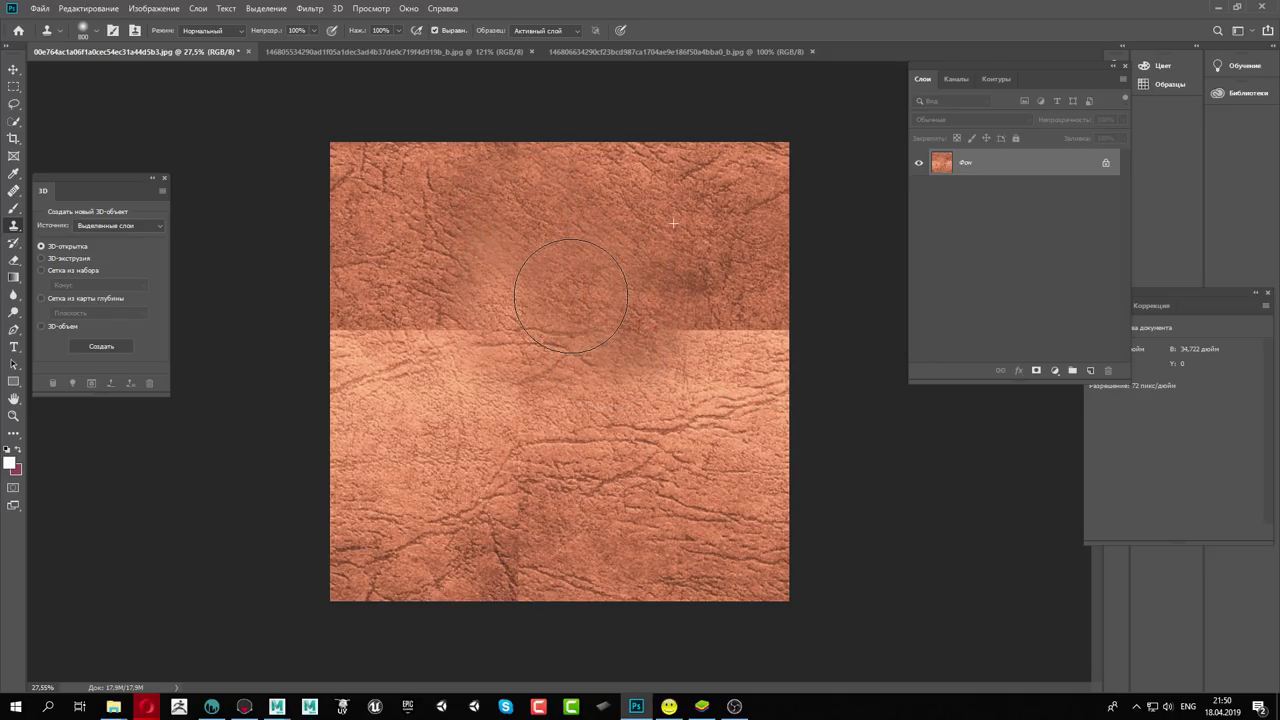
left_click(588, 452)
left_click_drag(497, 513, 471, 528)
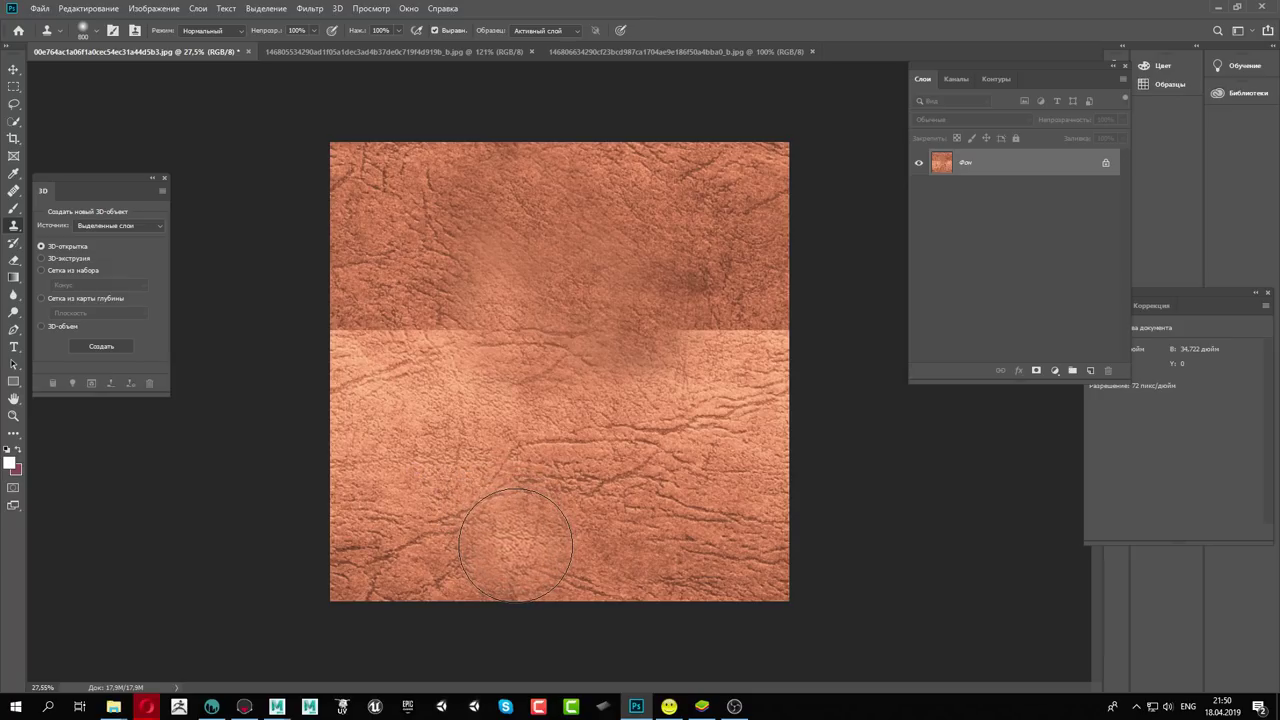
Clone over the remaining seam sections on the right side and left edge
left_click(668, 384, "alt")
left_click(706, 330)
left_click_drag(706, 330, 729, 320)
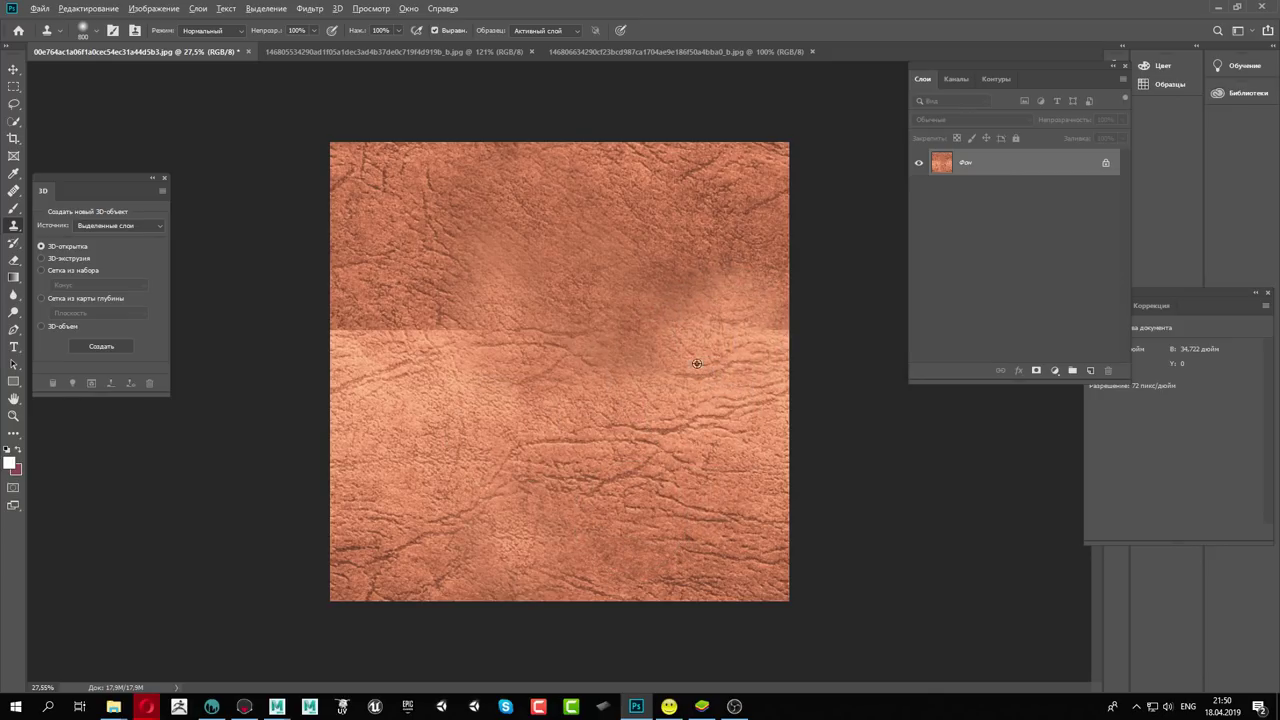
left_click(610, 340)
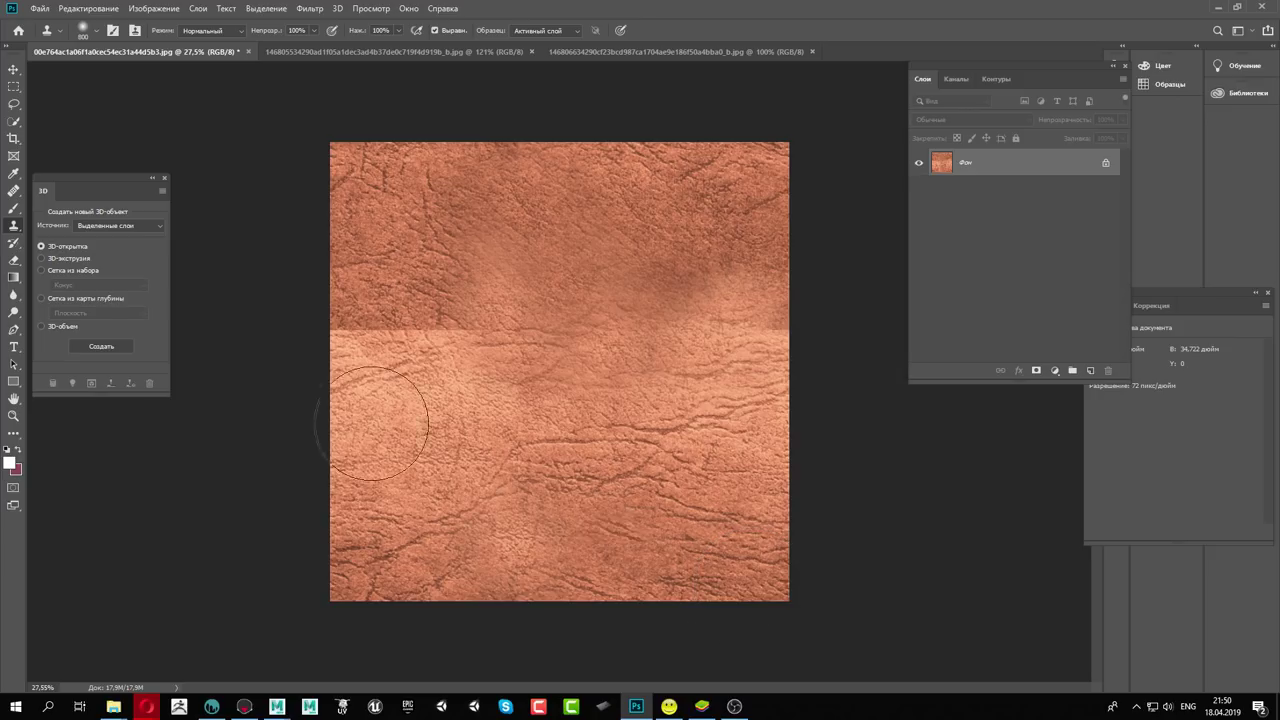
left_click(415, 387, "alt")
left_click(423, 313)
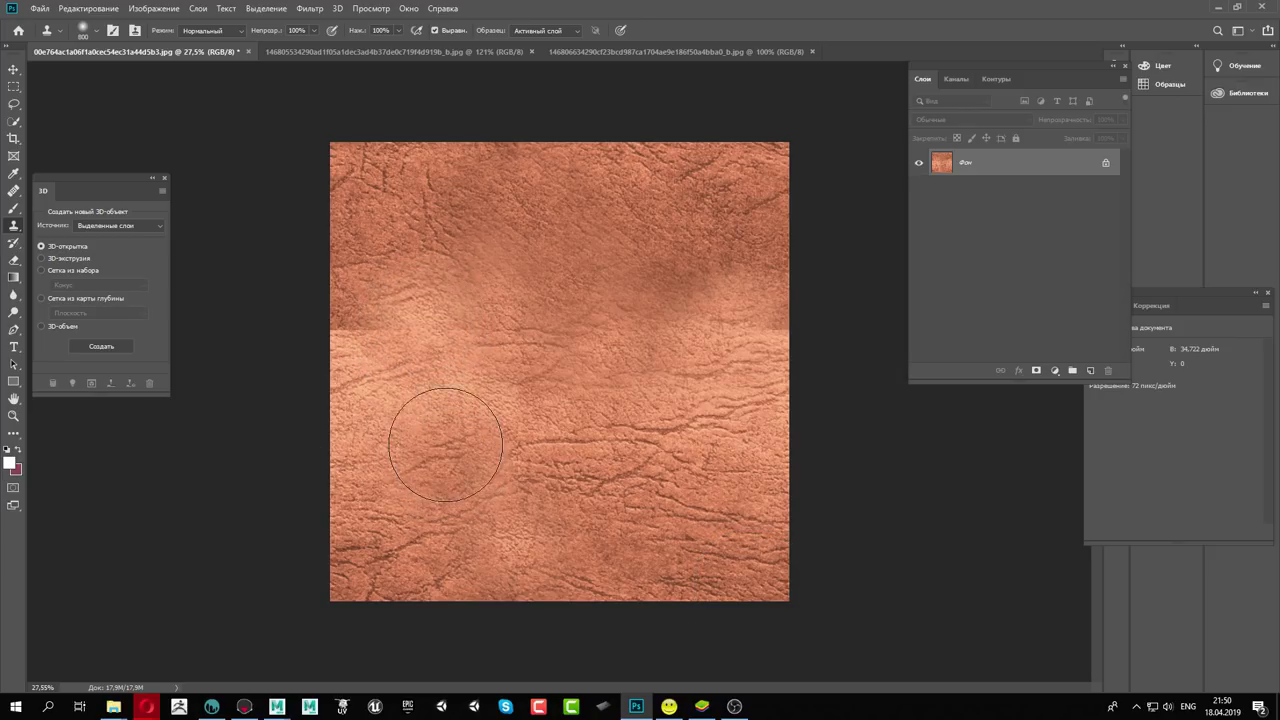
left_click(420, 225, "alt")
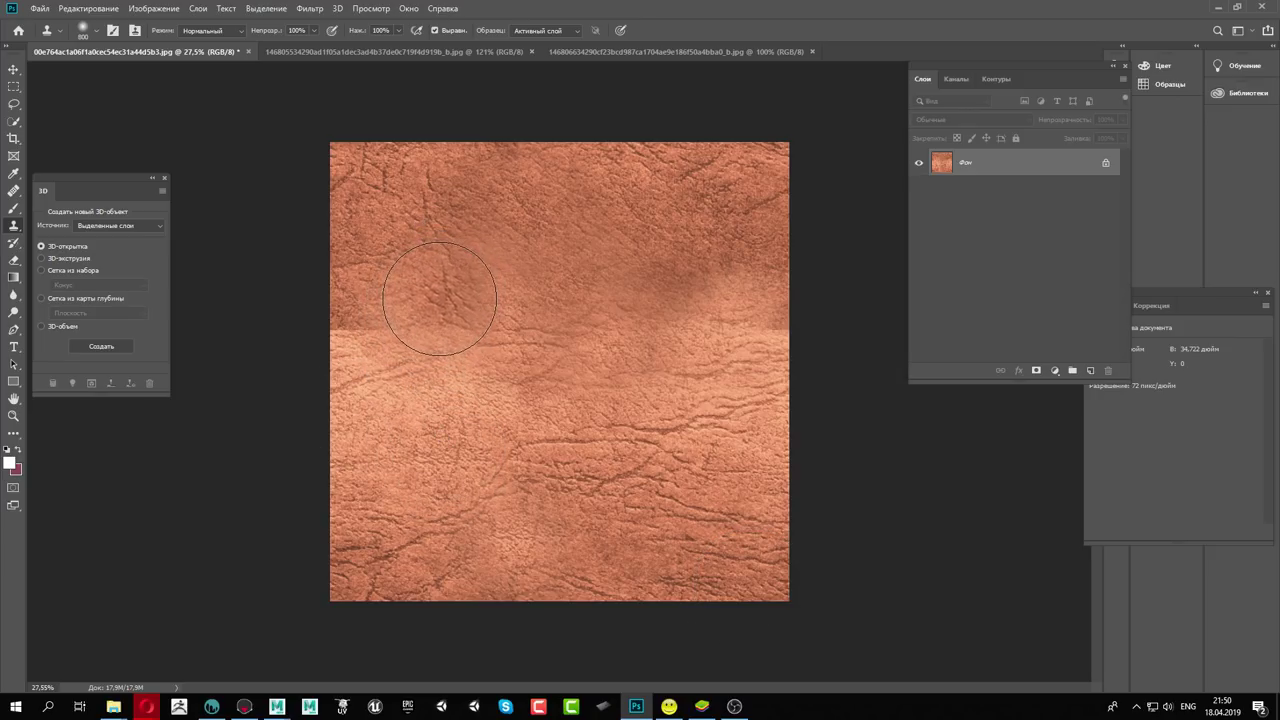
left_click(385, 336)
left_click(378, 333)
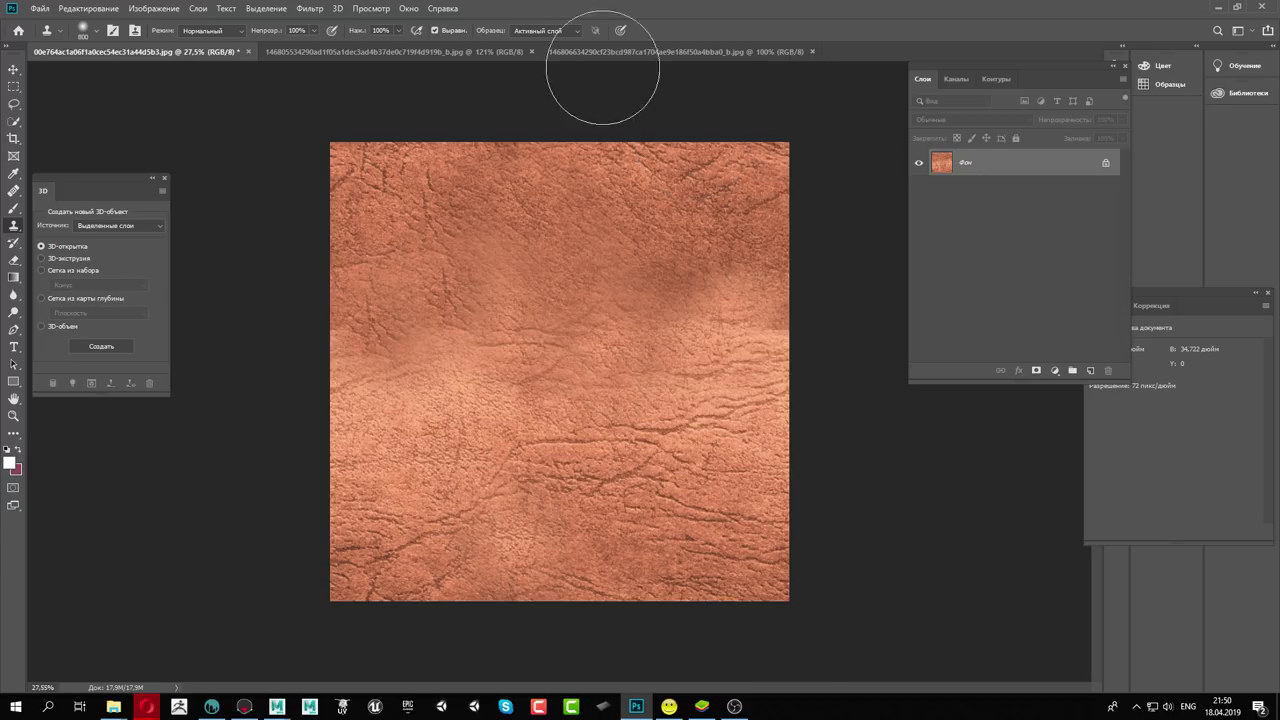
In Save As, create a new folder named 4 inside Шкурки and open it
left_click(39, 8)
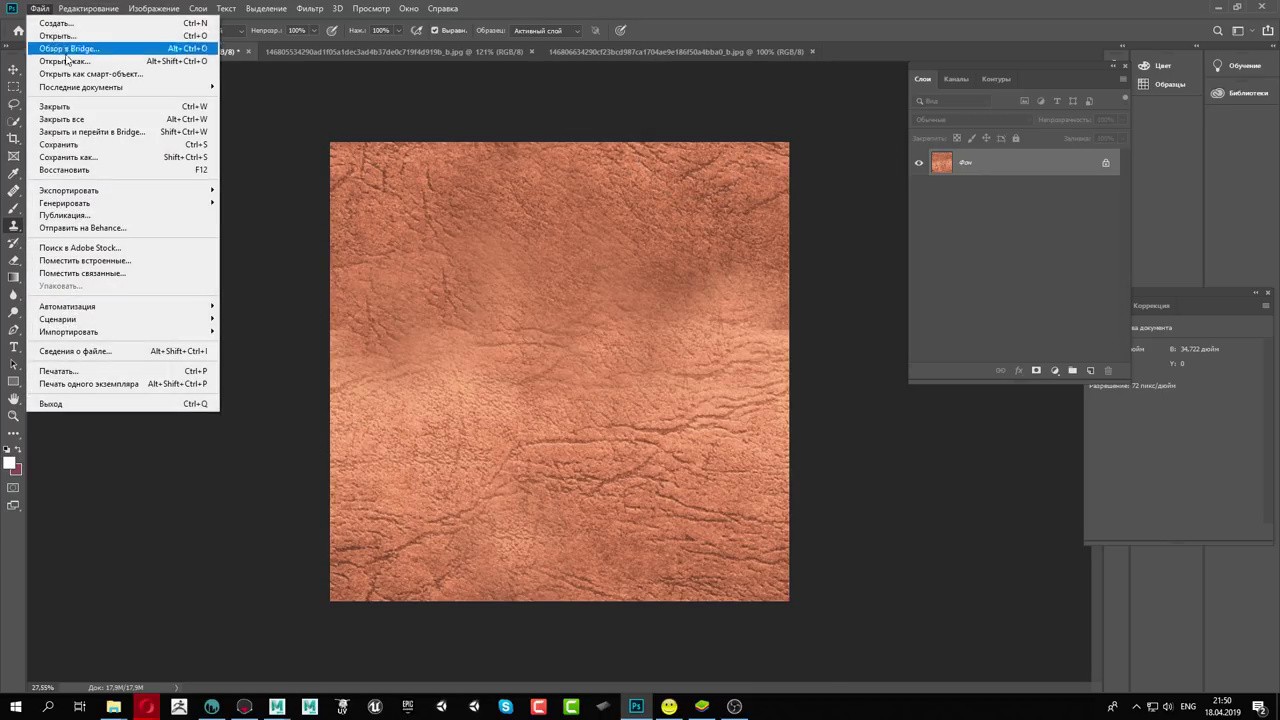
left_click(89, 161)
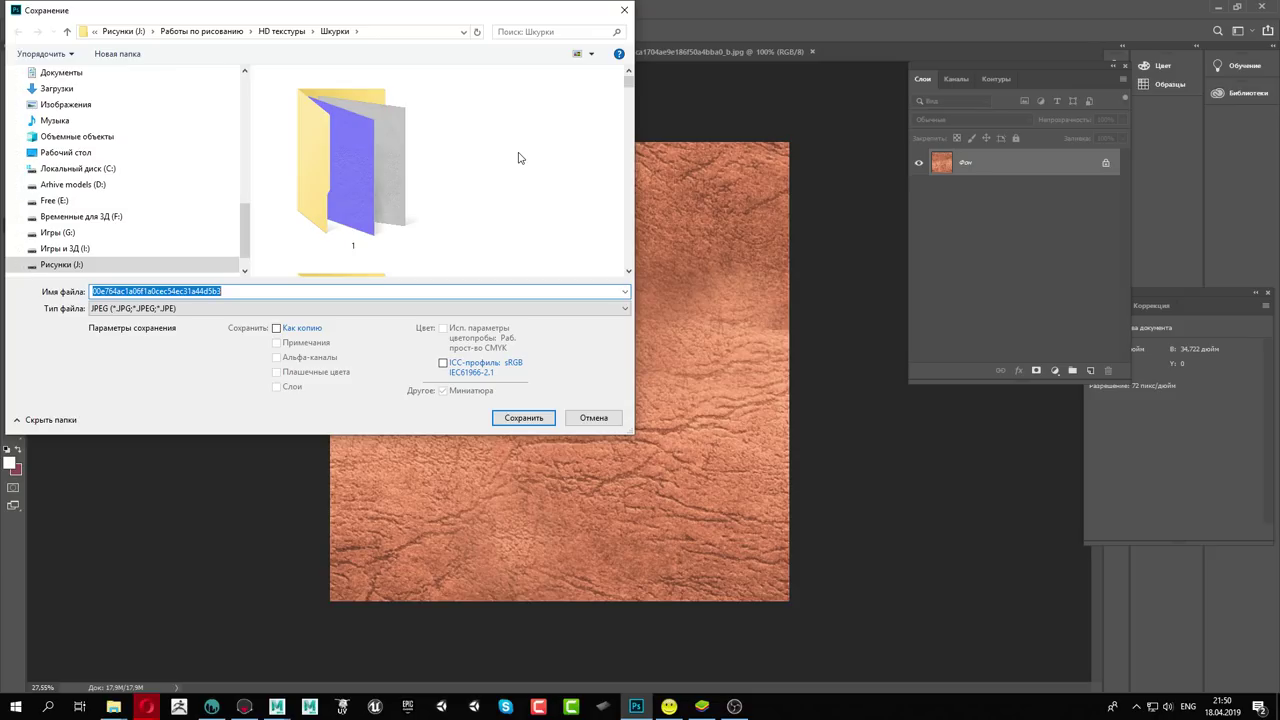
right_click(520, 195)
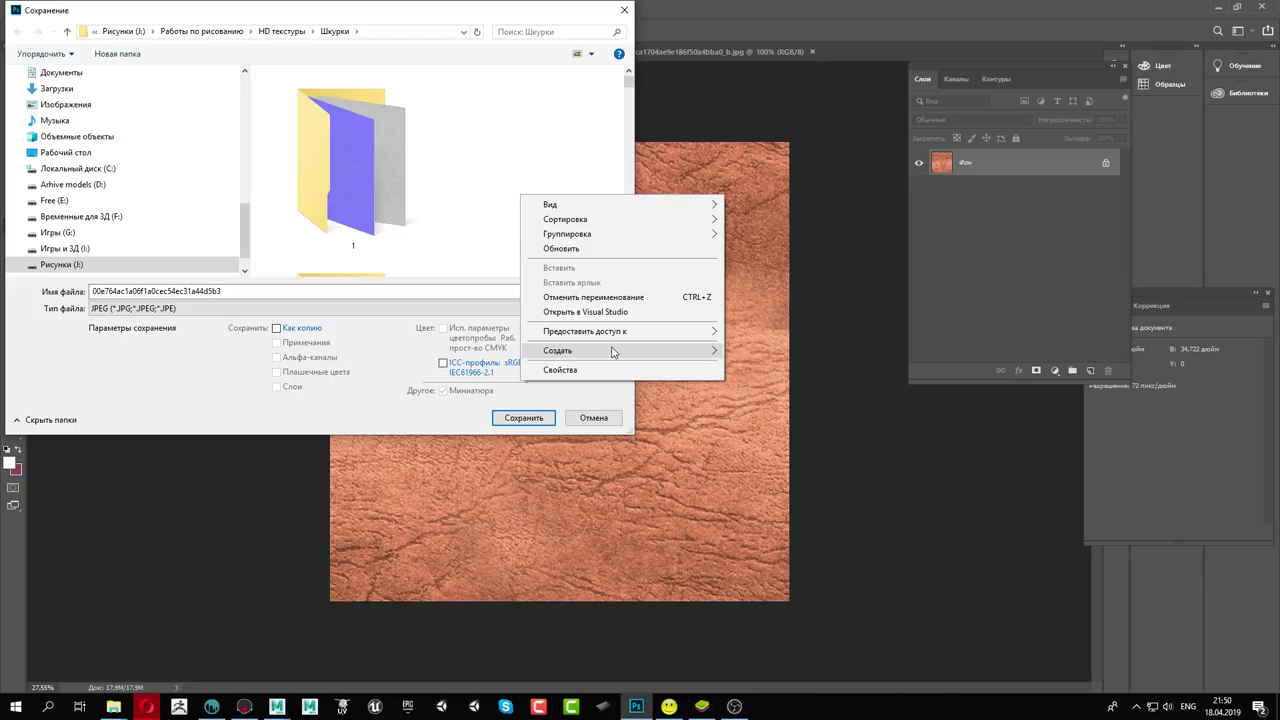
mouse_move(600, 350)
left_click(748, 351)
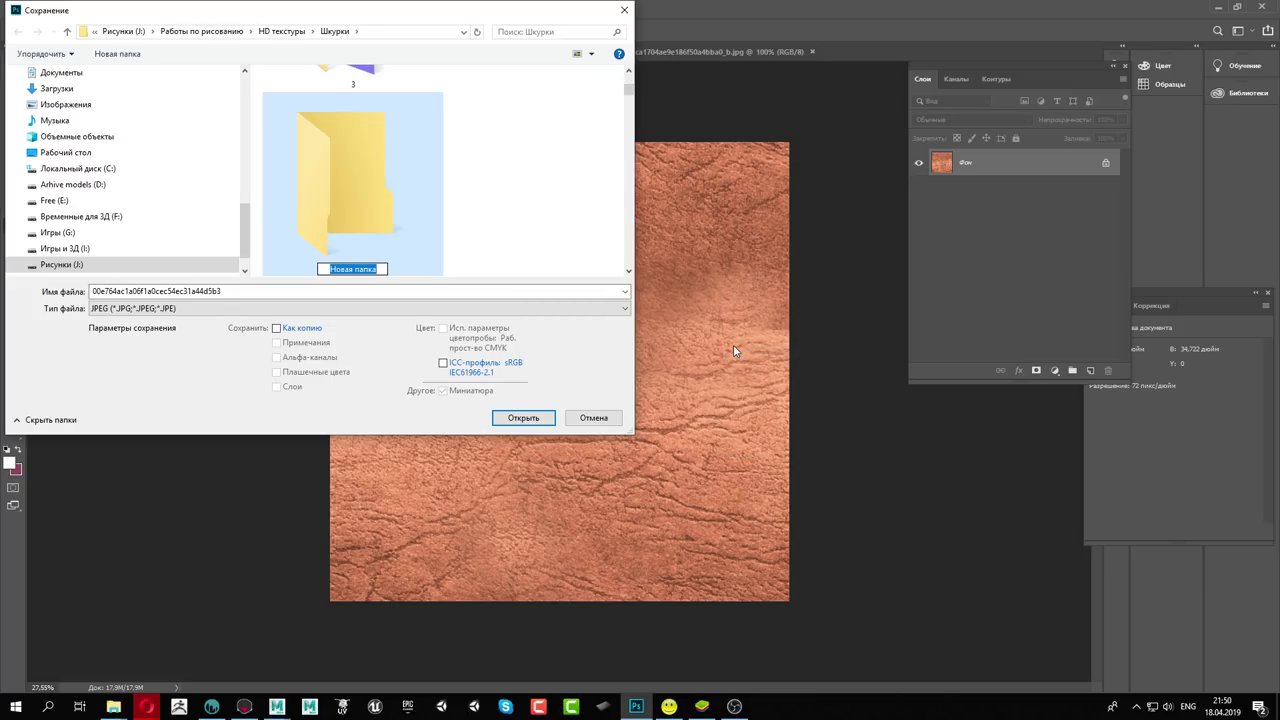
type("4")
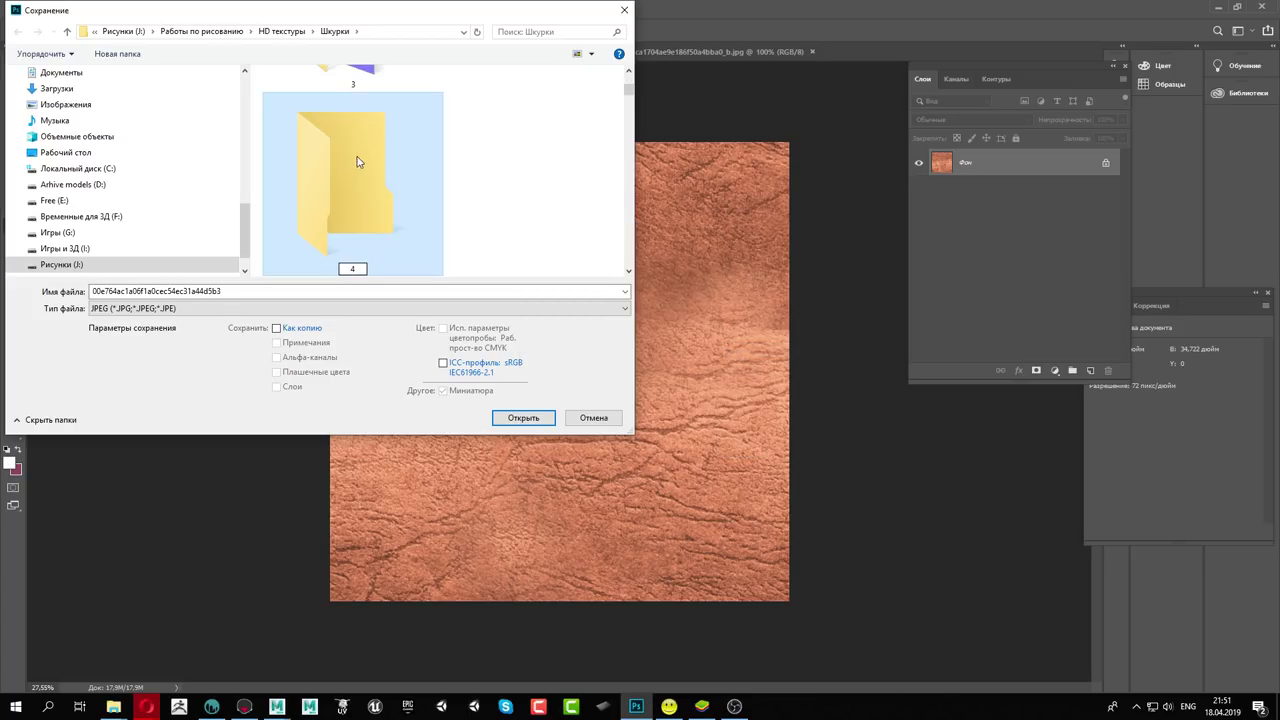
key("Return")
double_click(340, 174)
double_click(237, 294)
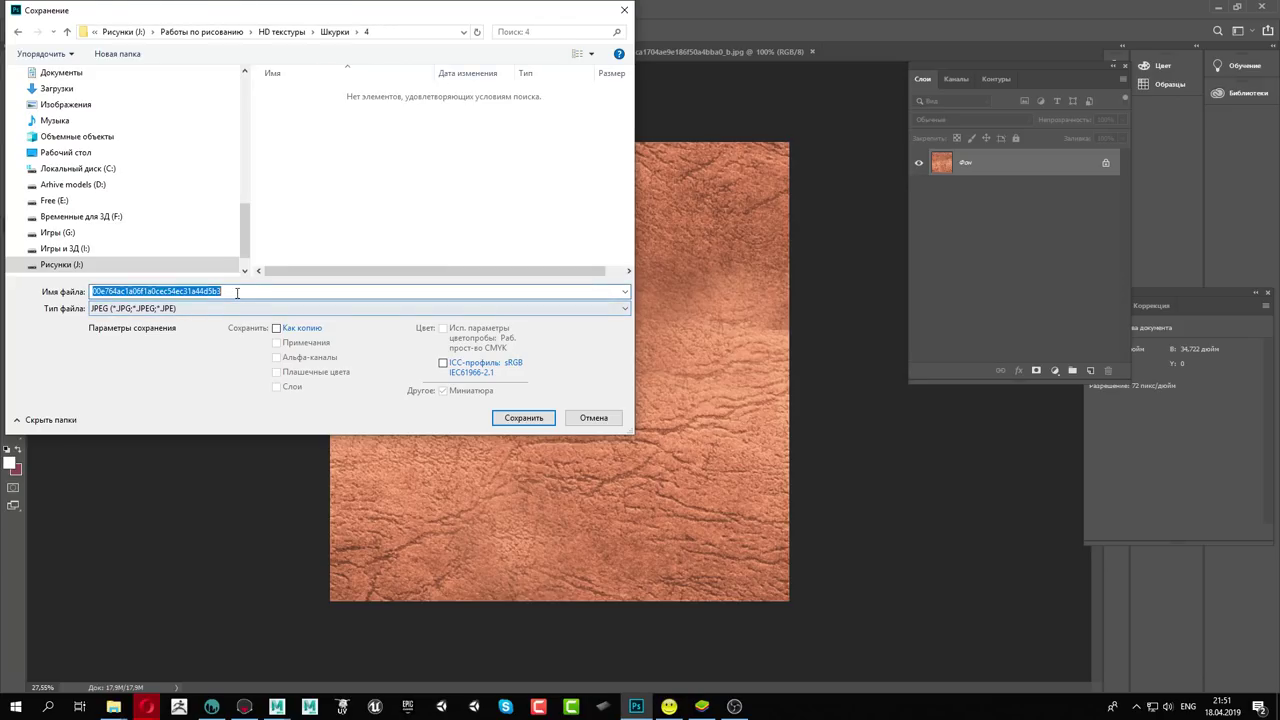
Save the texture there as a.jpg with JPEG quality 12
type("a")
left_click(535, 419)
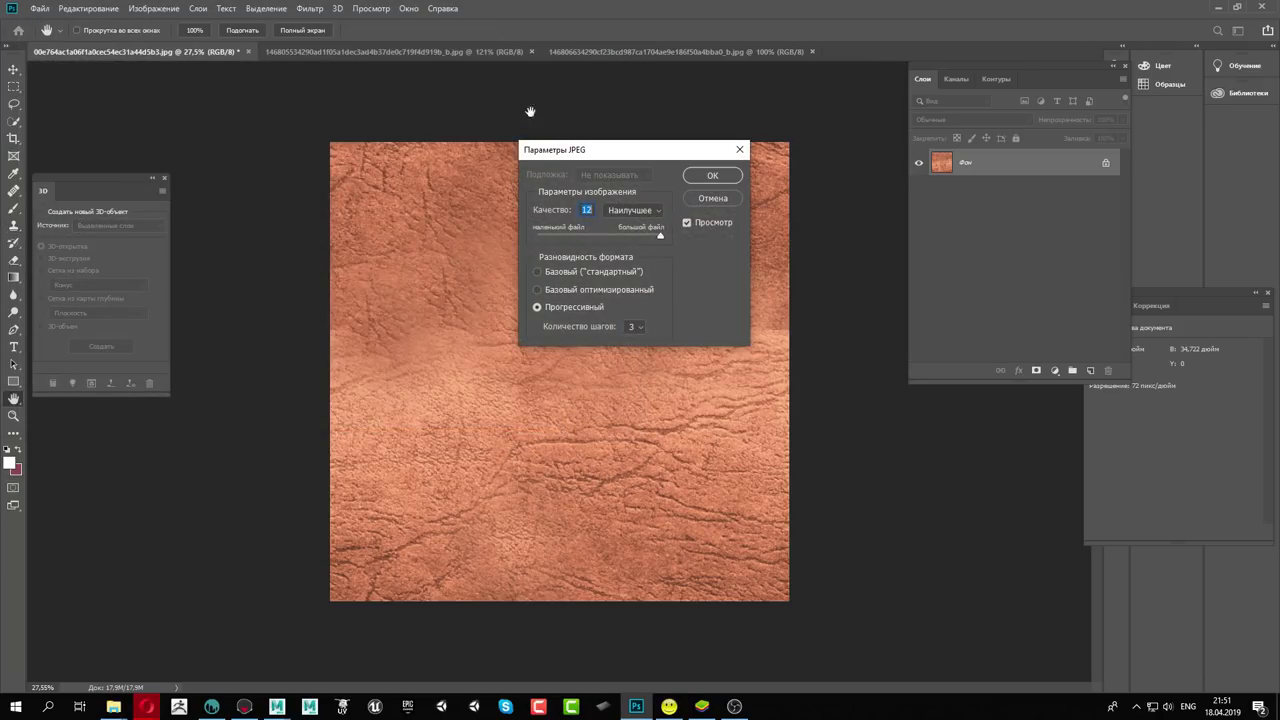
left_click(710, 178)
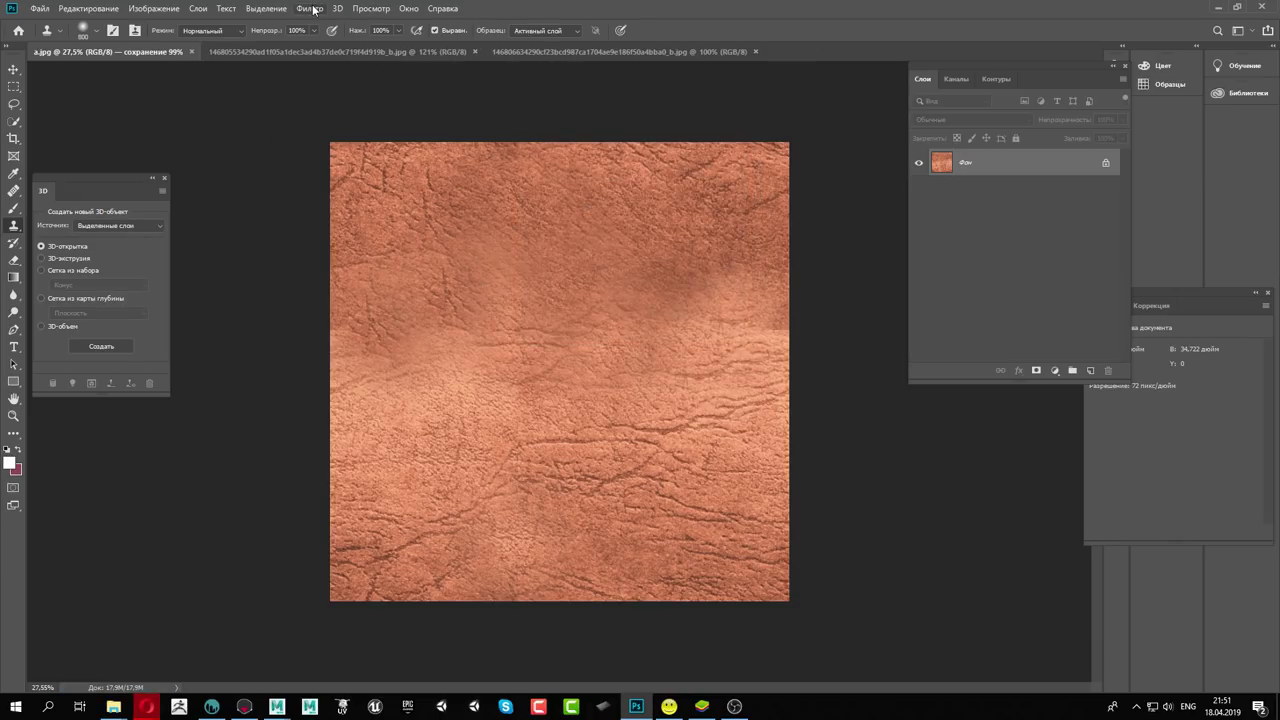
Generate a blue normal map from the copper leather texture and save it as n.jpg
left_click(313, 9)
mouse_move(390, 133)
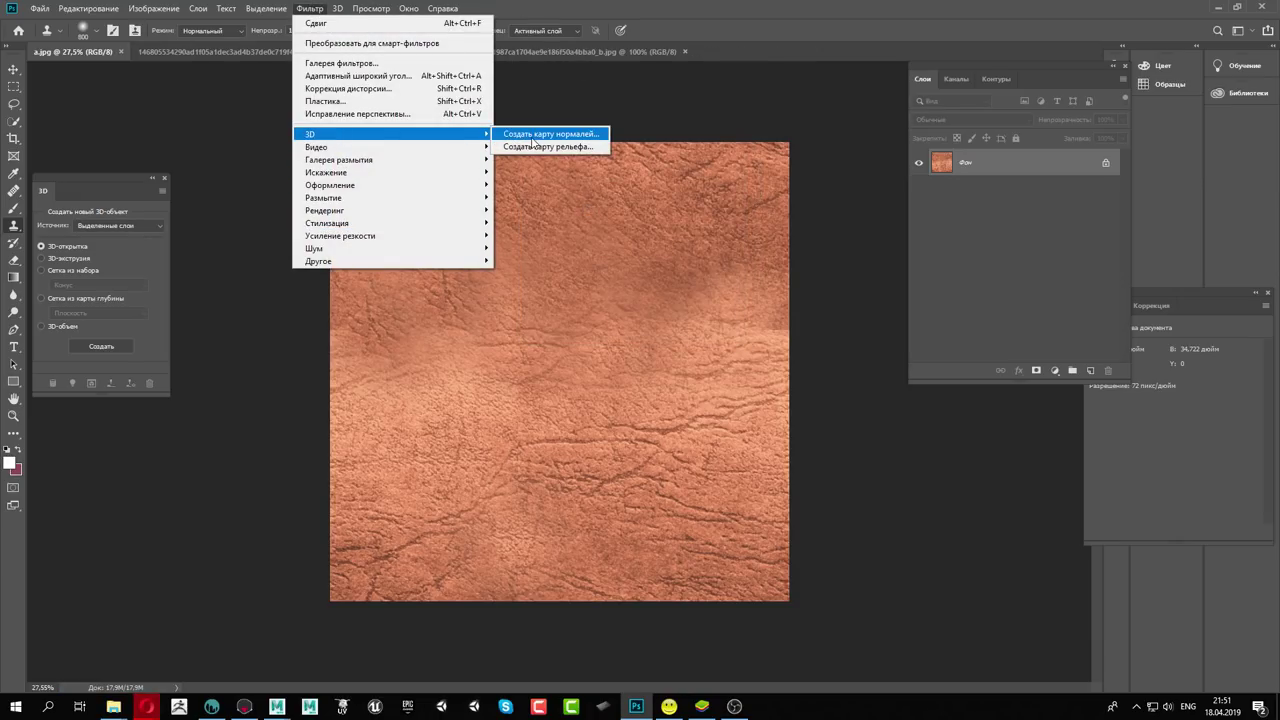
left_click(590, 132)
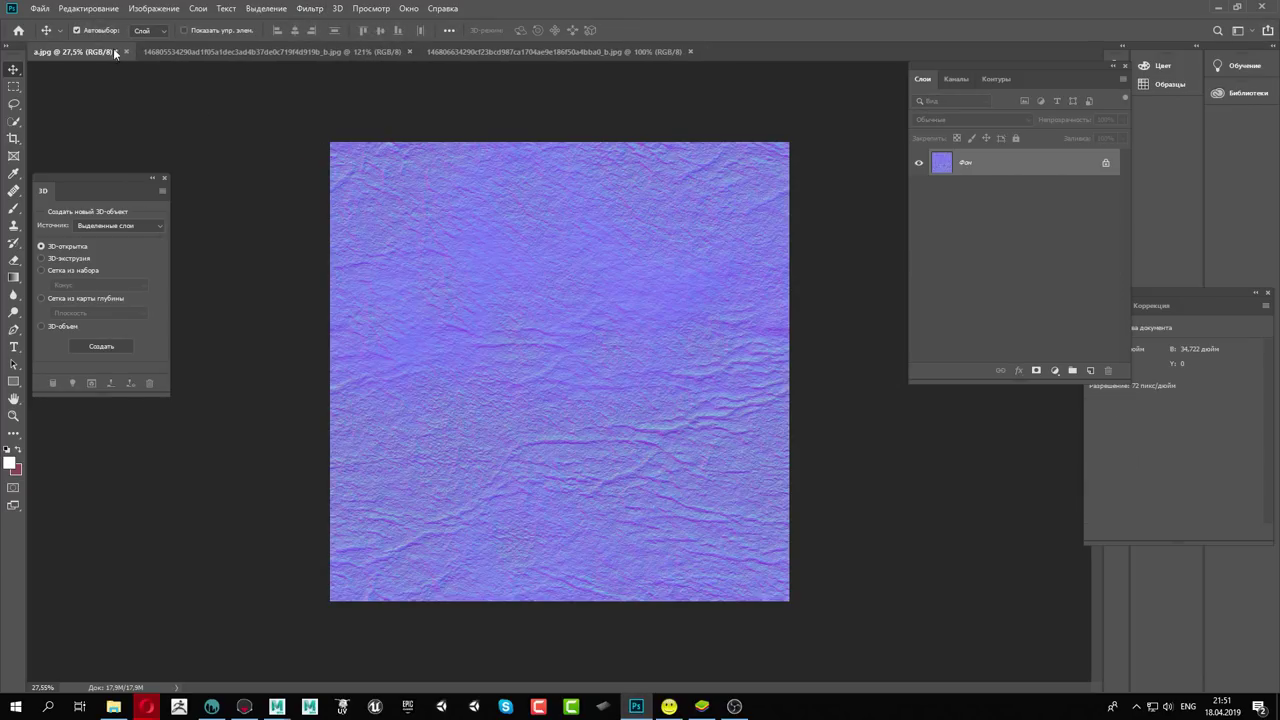
left_click(40, 8)
left_click(88, 157)
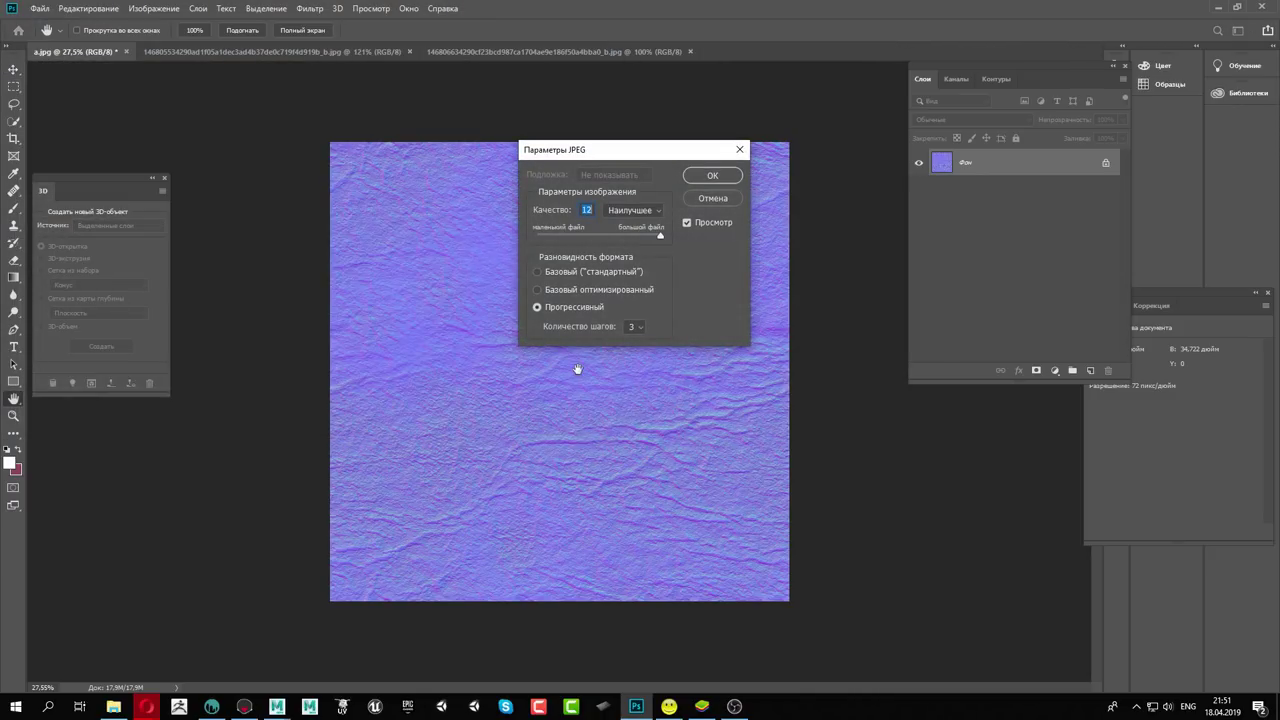
left_click(712, 176)
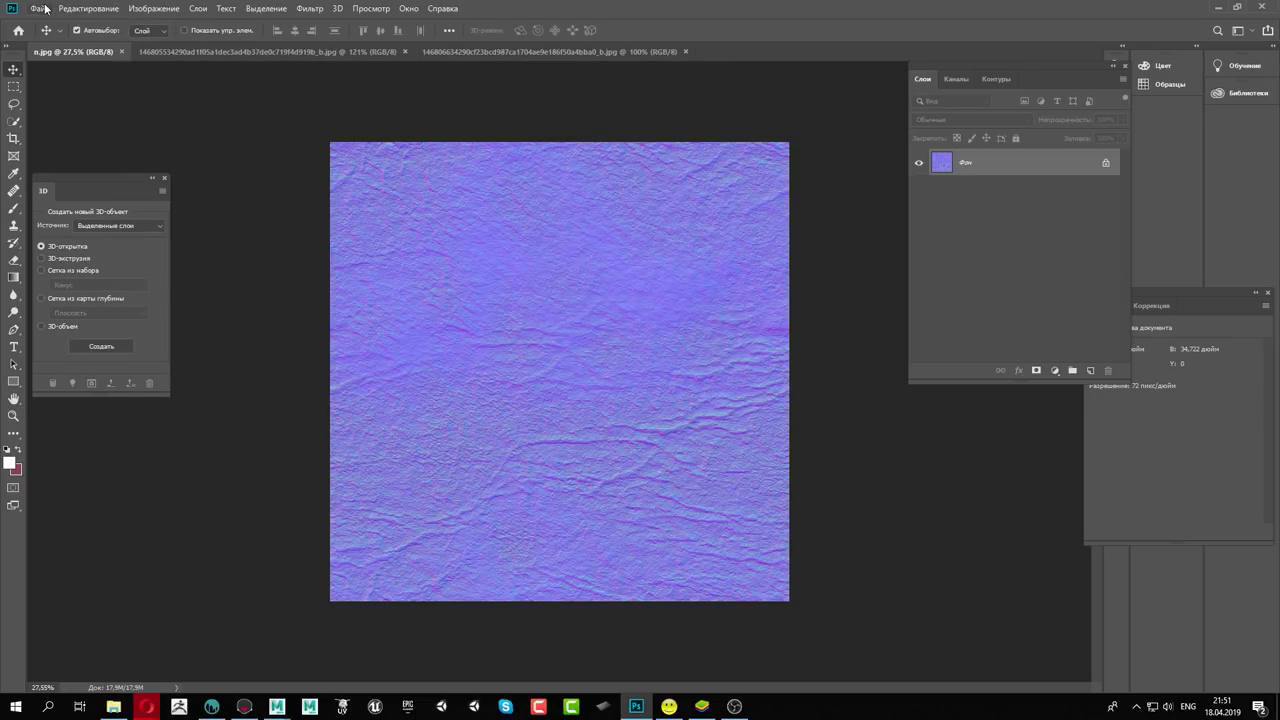
Desaturate the normal map and apply brightness 35 and contrast 100
left_click(154, 8)
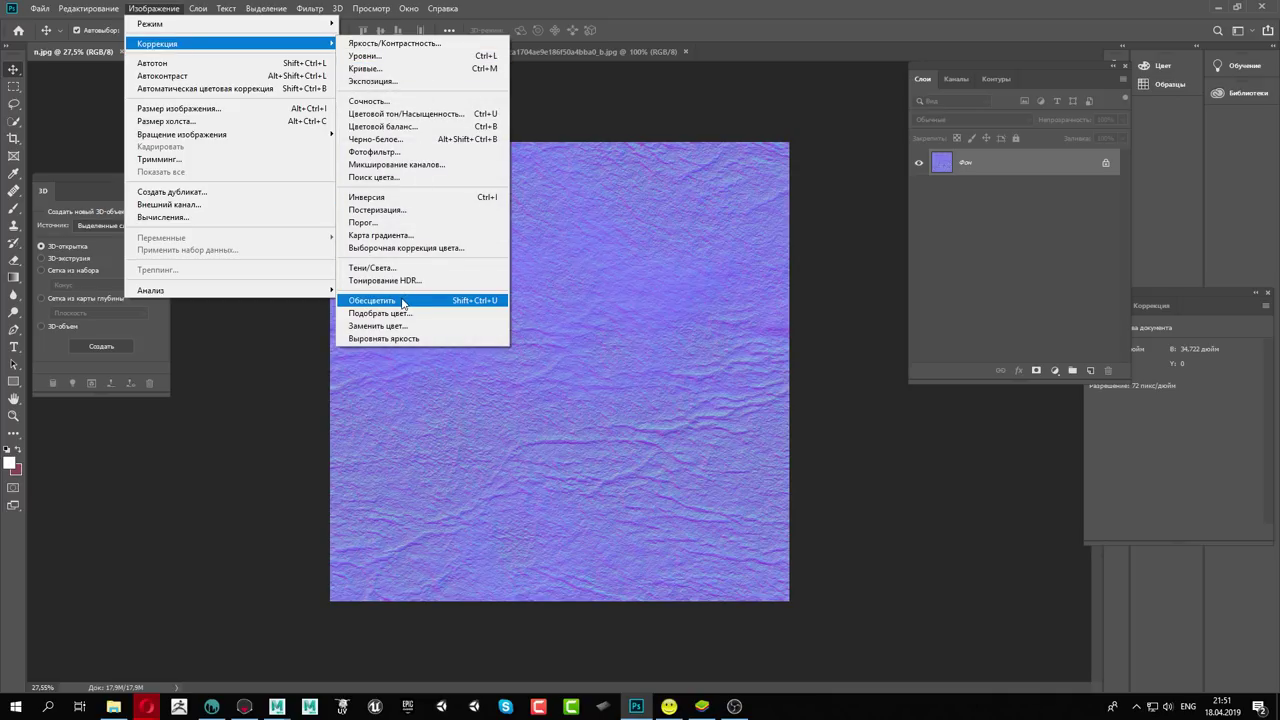
left_click(402, 300)
left_click(154, 8)
mouse_move(157, 43)
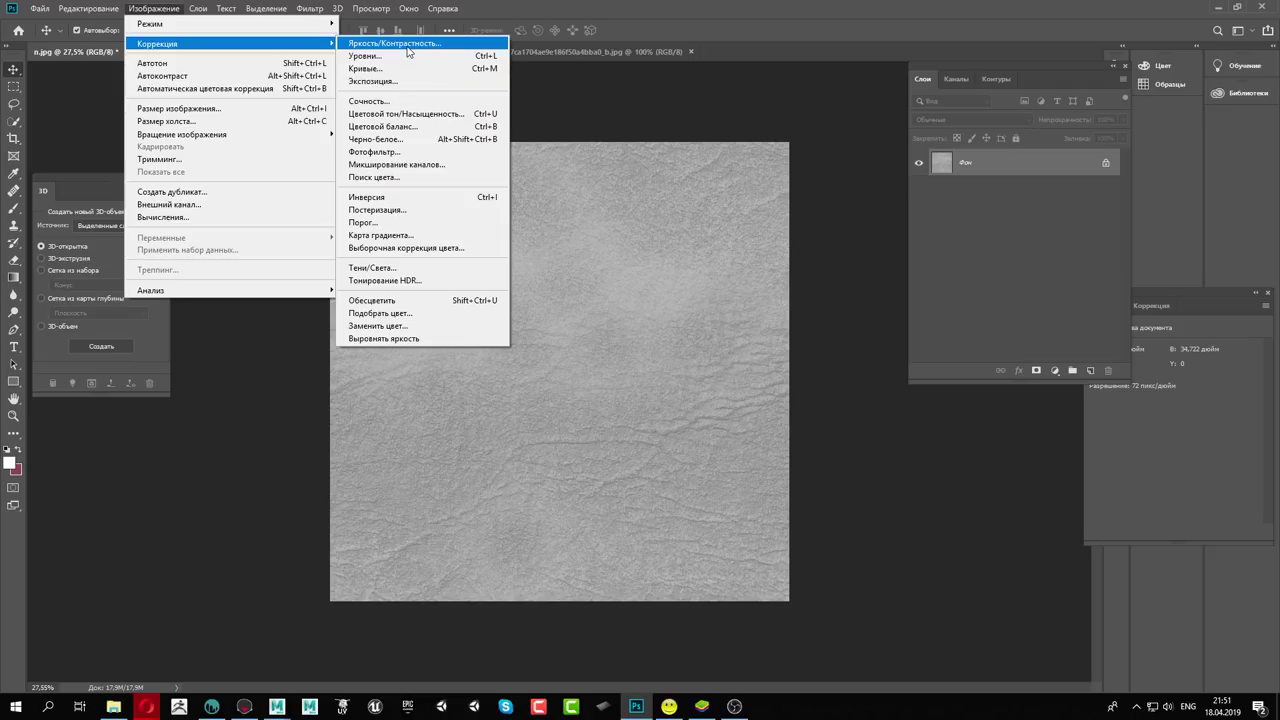
left_click(410, 43)
left_click_drag(576, 244, 680, 249)
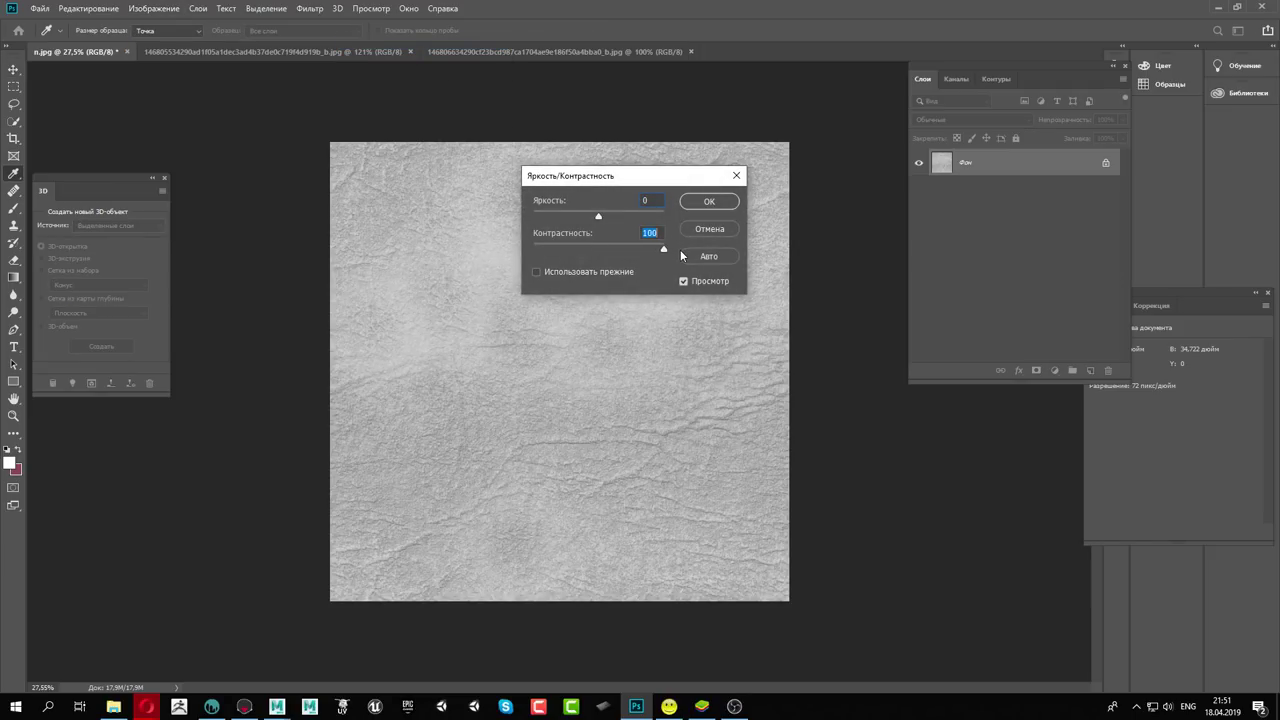
left_click_drag(599, 219, 610, 220)
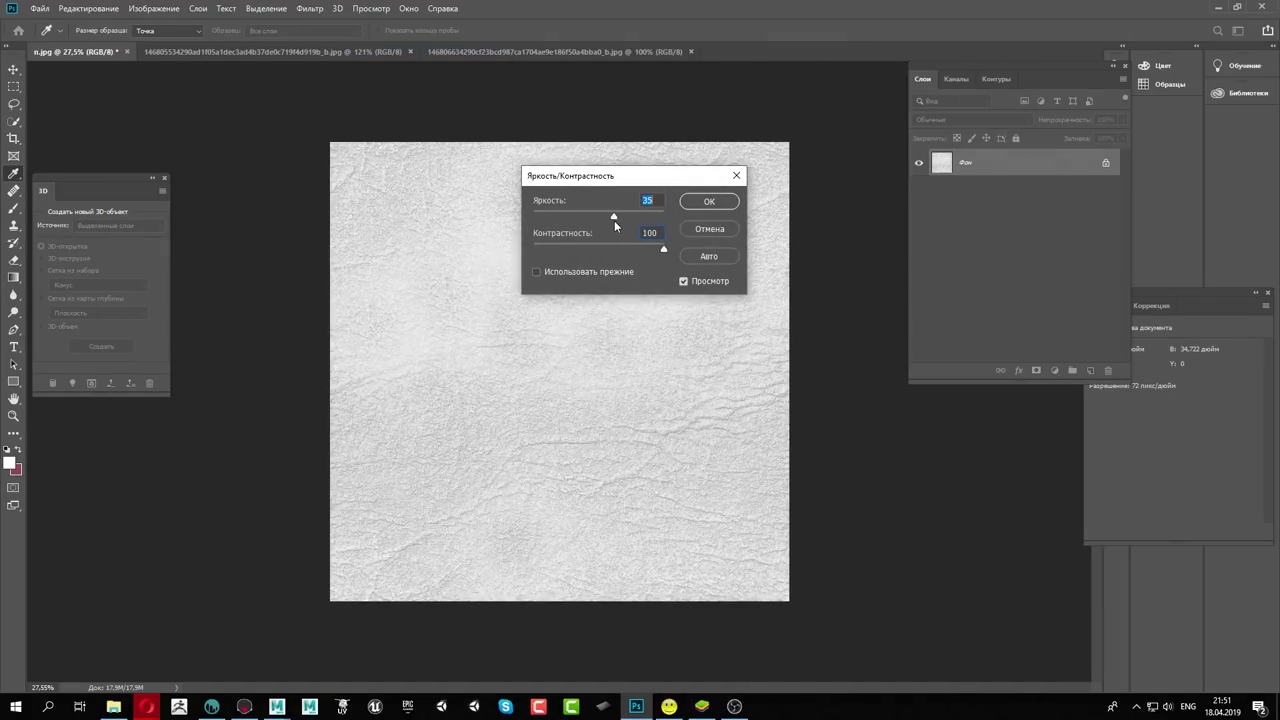
left_click(709, 201)
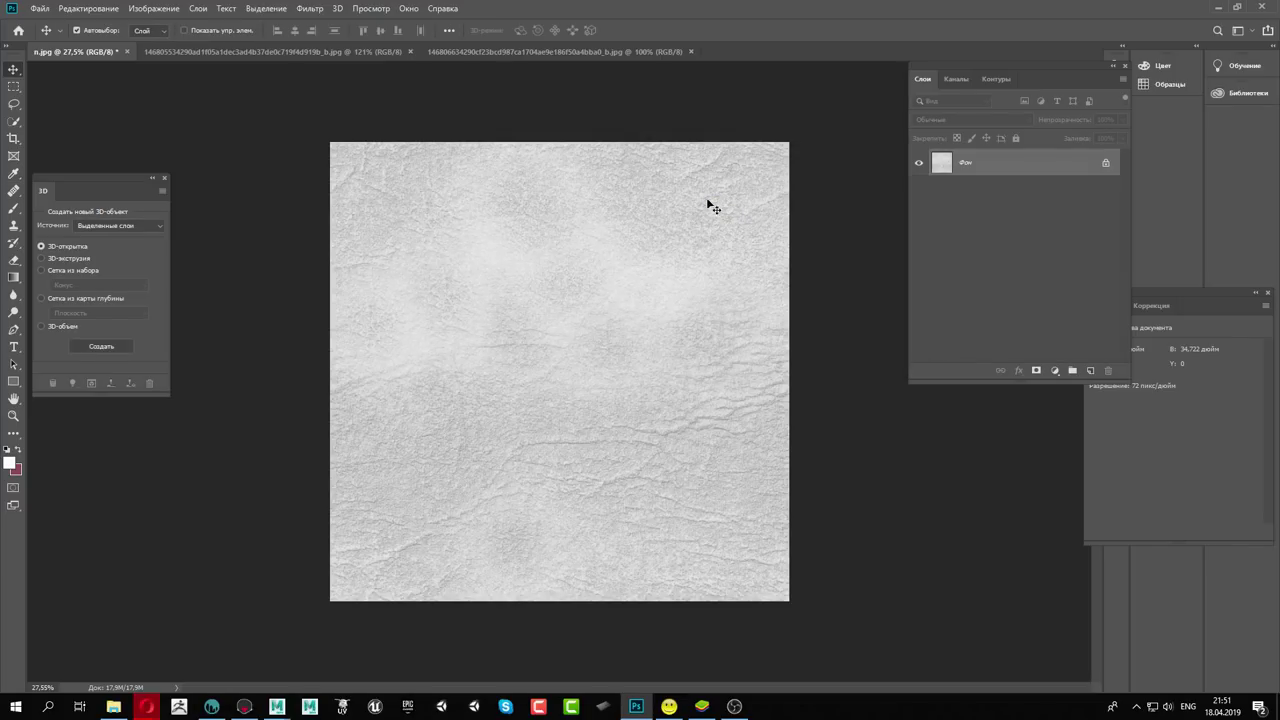
Save the bright grey texture as r.jpg with the default JPEG quality
left_click(40, 9)
left_click(90, 157)
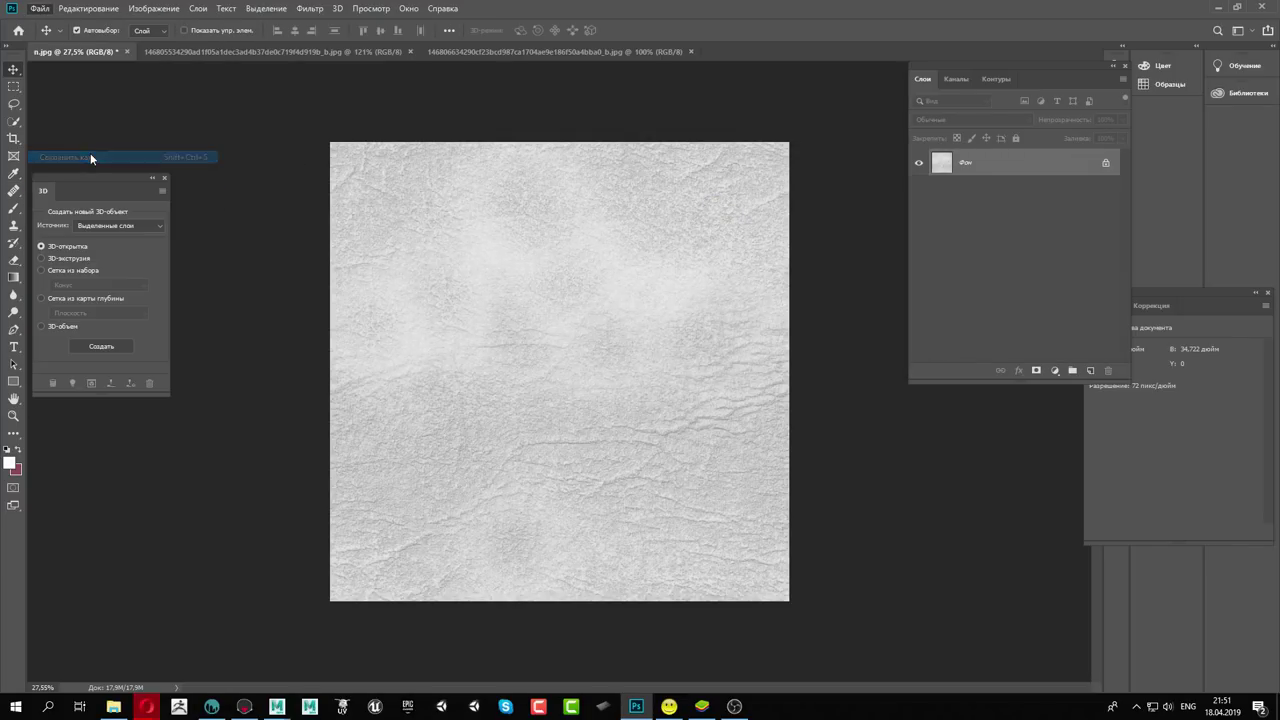
type("н")
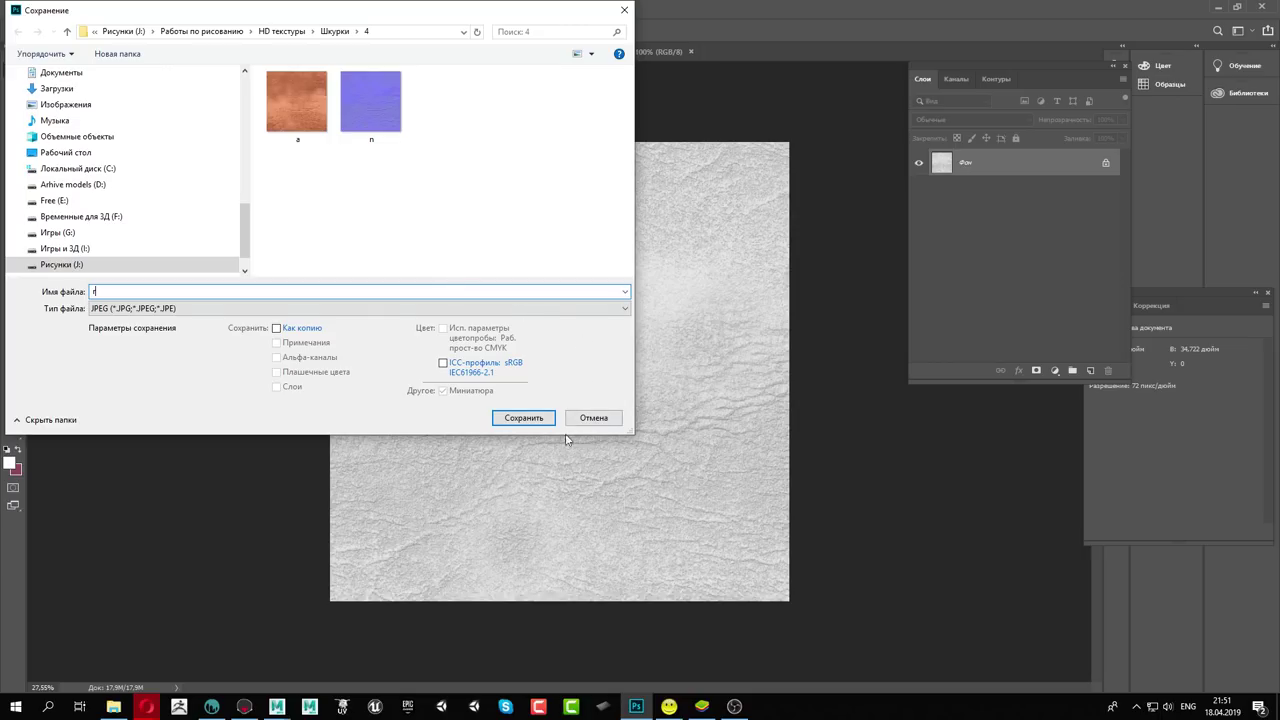
left_click(528, 420)
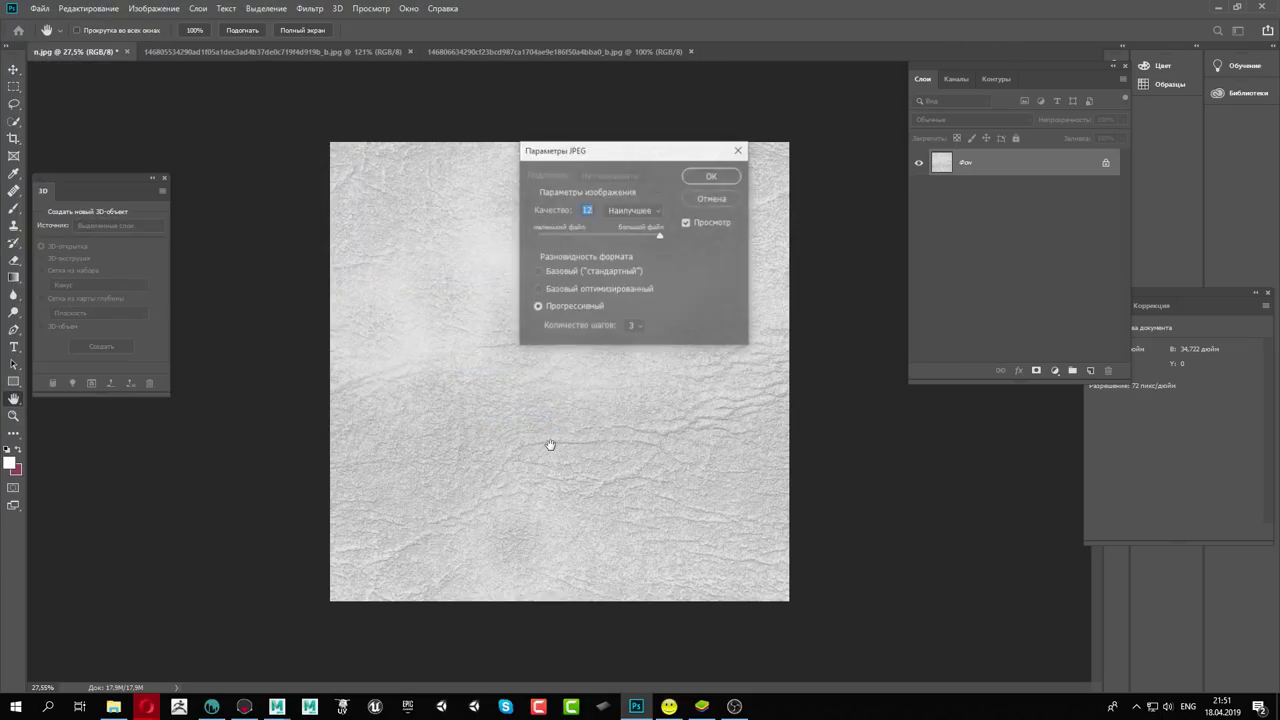
left_click(711, 177)
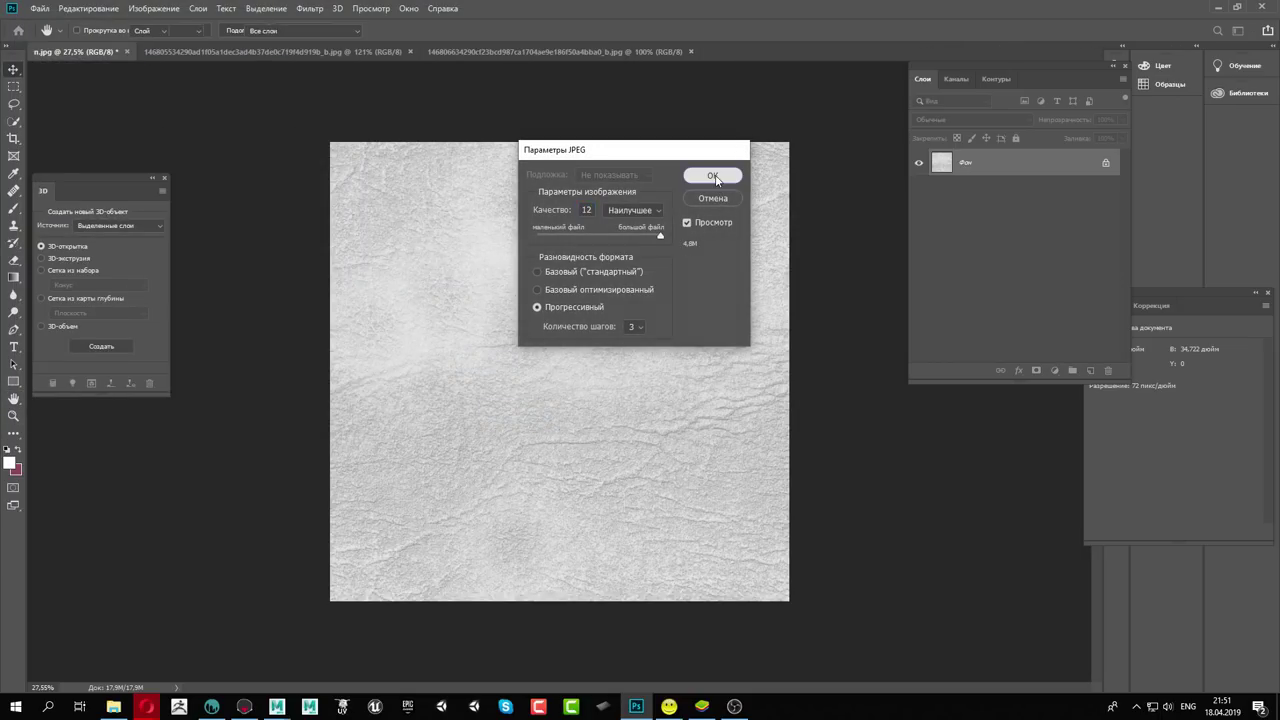
left_click(211, 706)
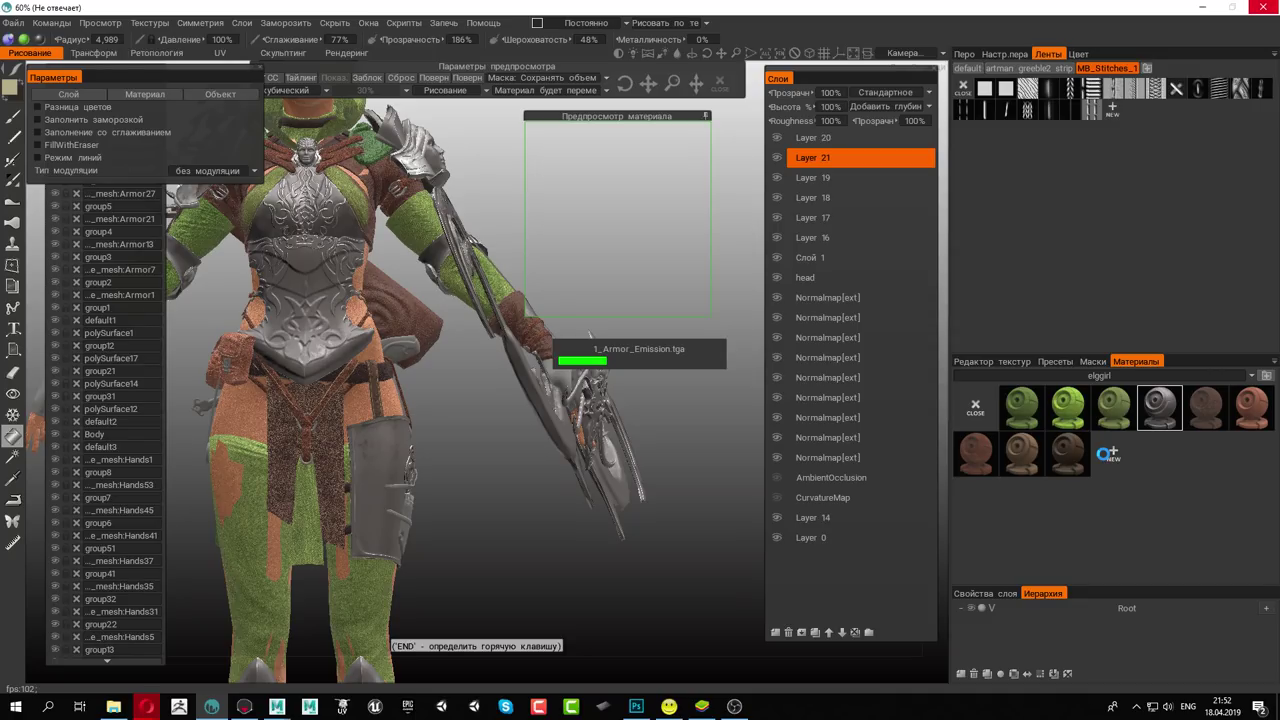
Create a blank smart material and move its properties and preview windows off the model
key("alt+Tab")
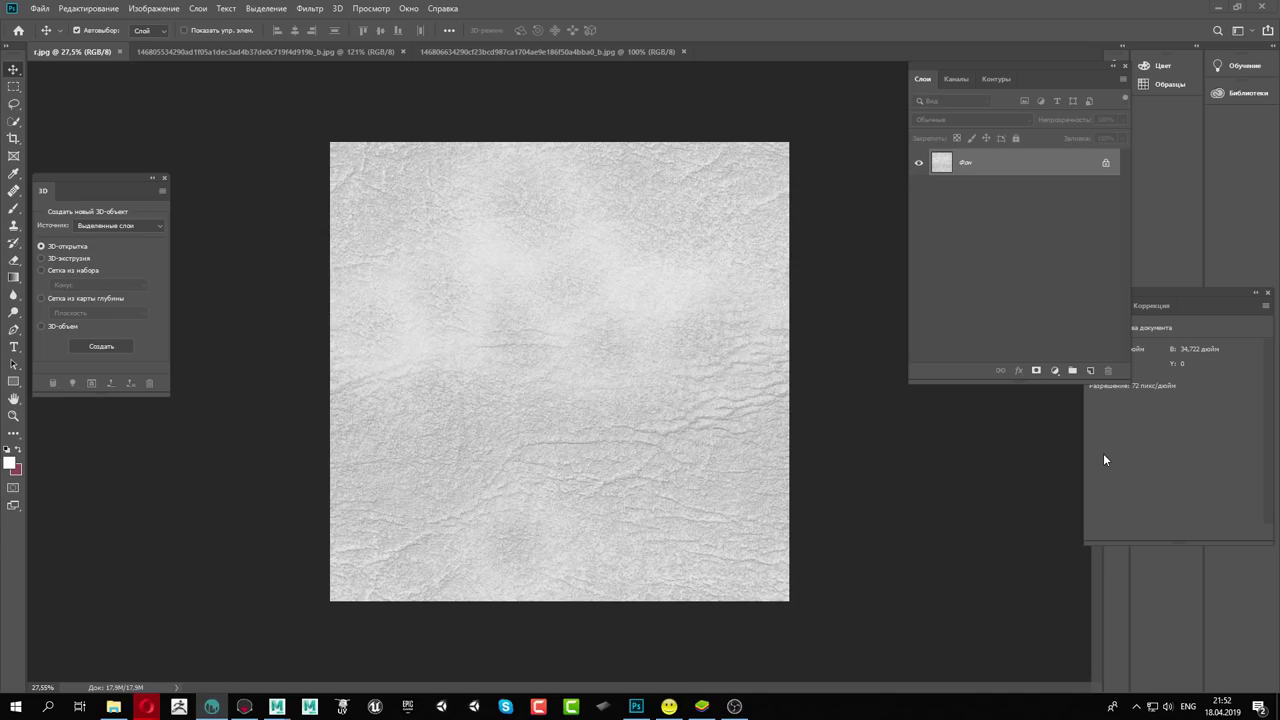
left_click(212, 706)
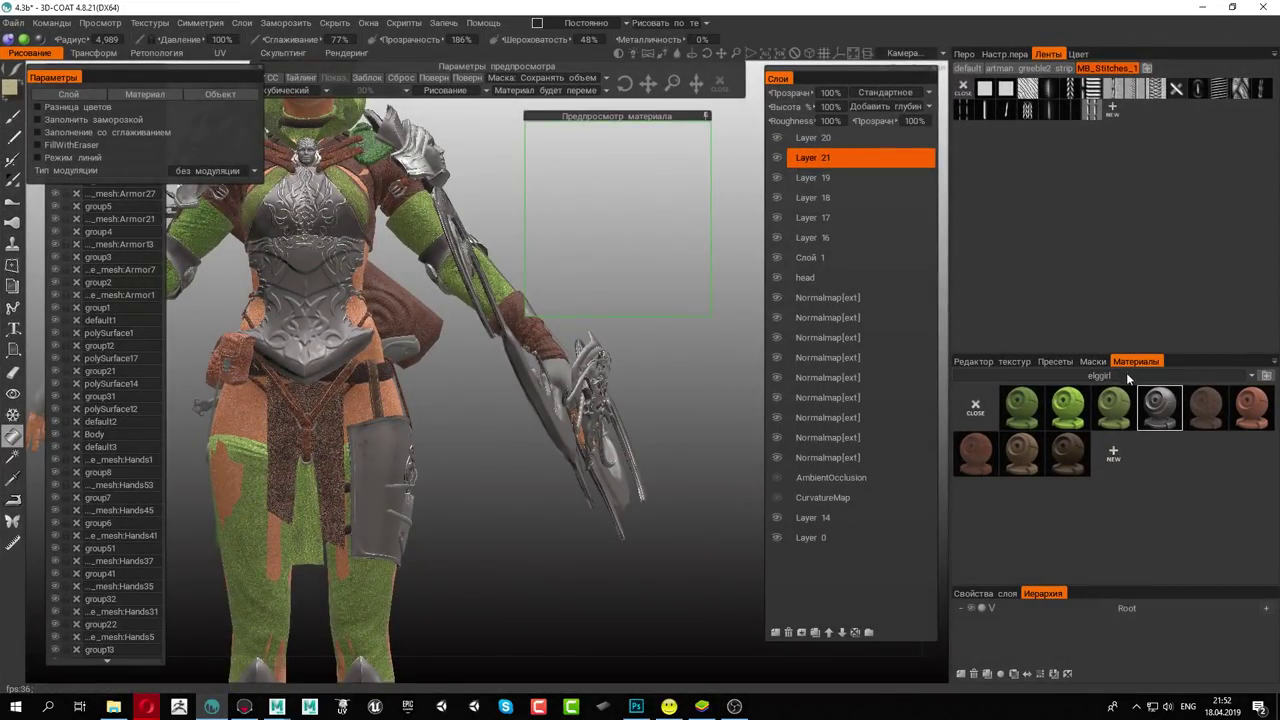
left_click(1113, 454)
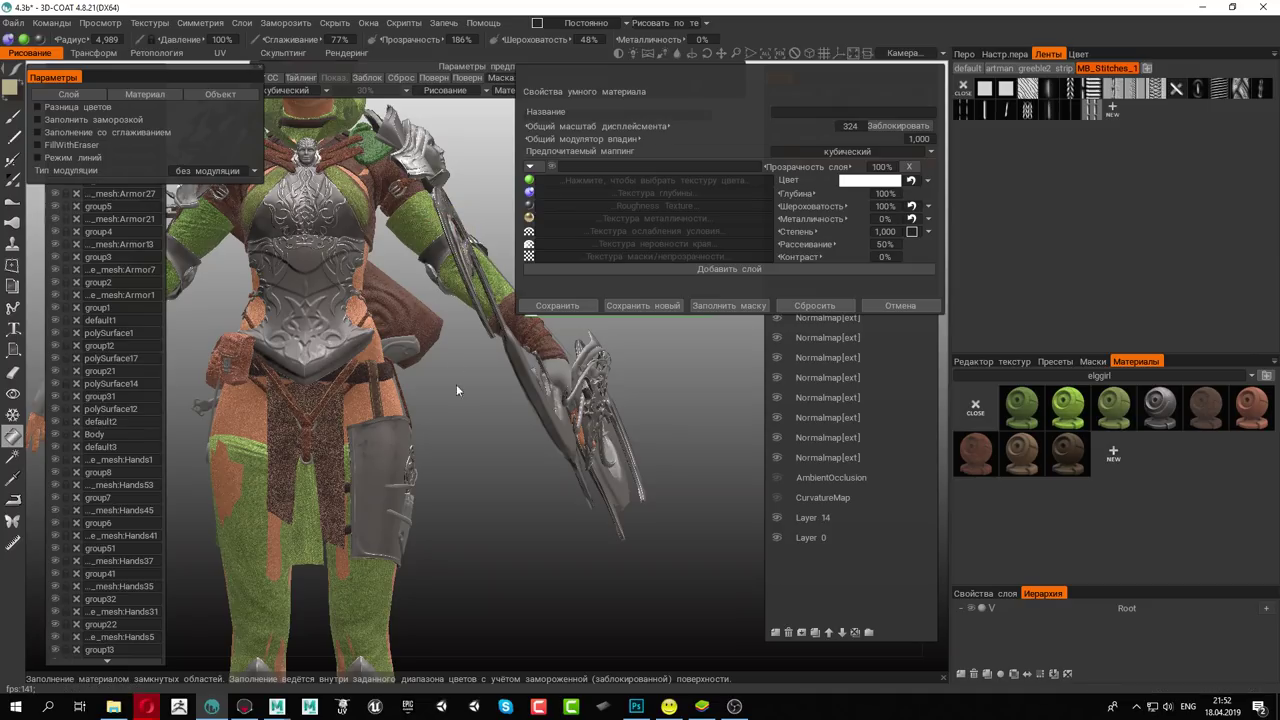
scroll(447, 446, "up", 5)
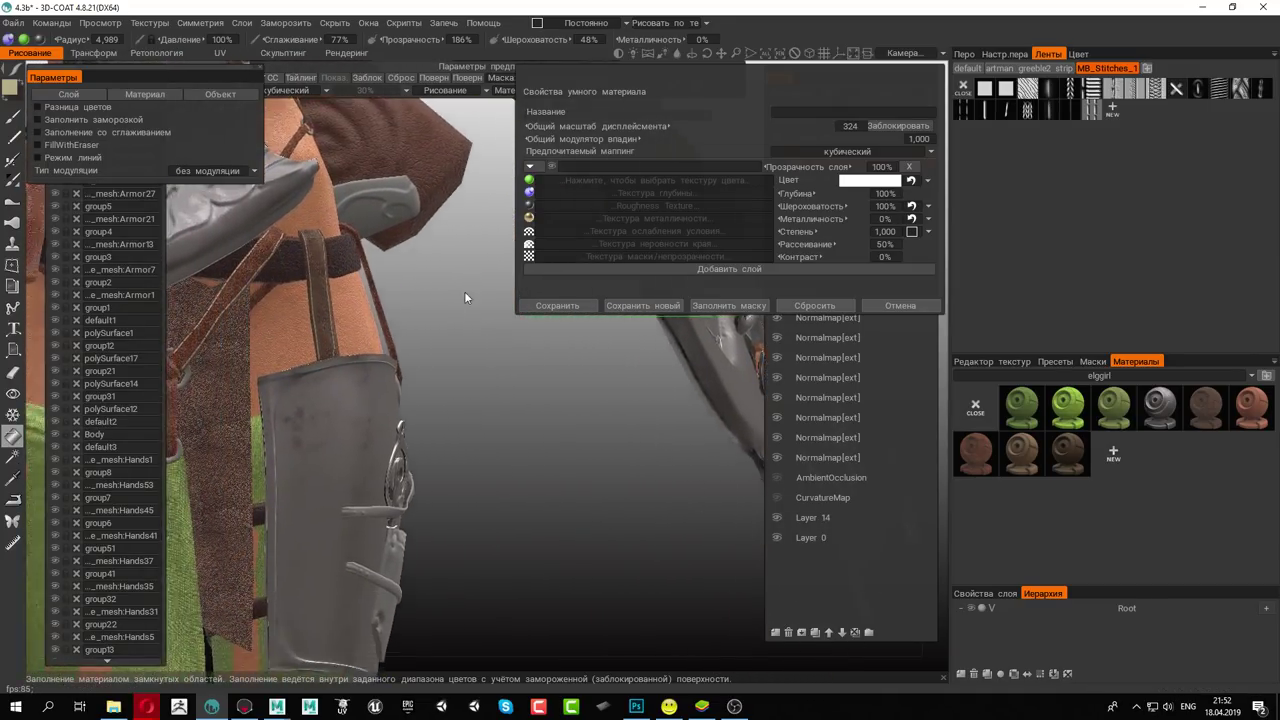
scroll(428, 260, "up", 2)
scroll(394, 217, "up", 2)
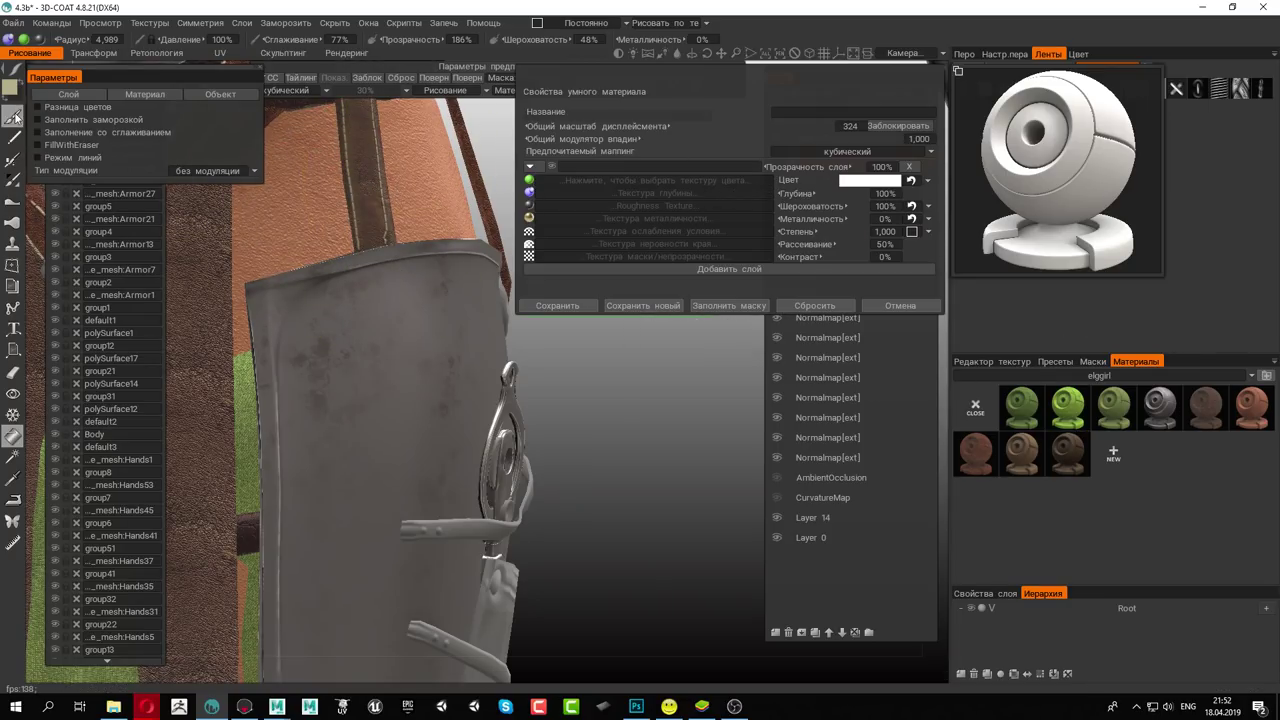
key("Escape")
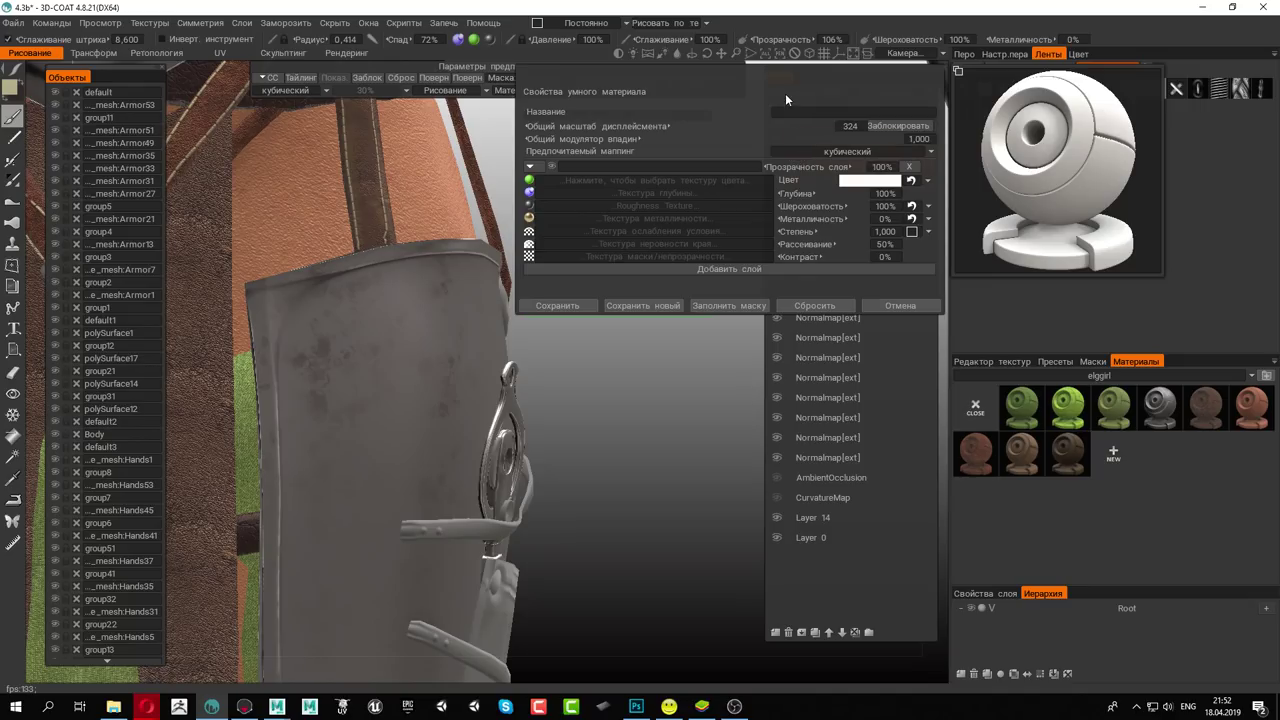
left_click_drag(792, 71, 939, 213)
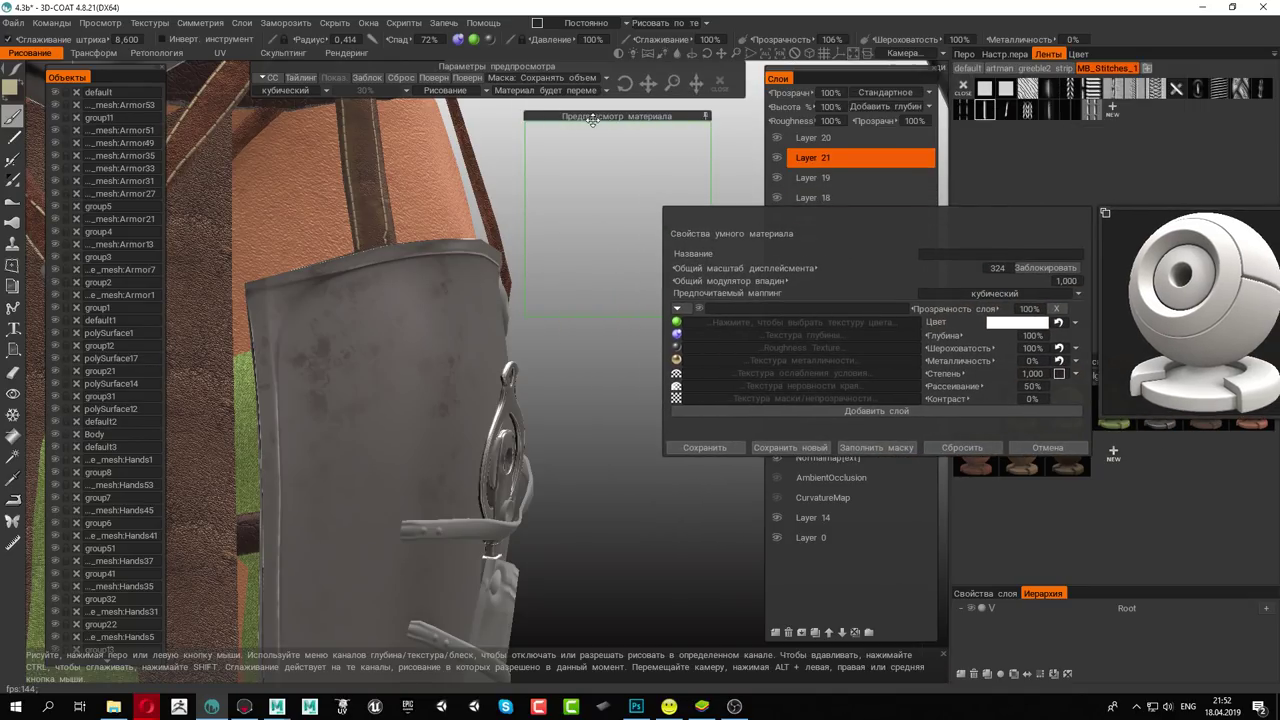
left_click_drag(350, 246, 364, 274)
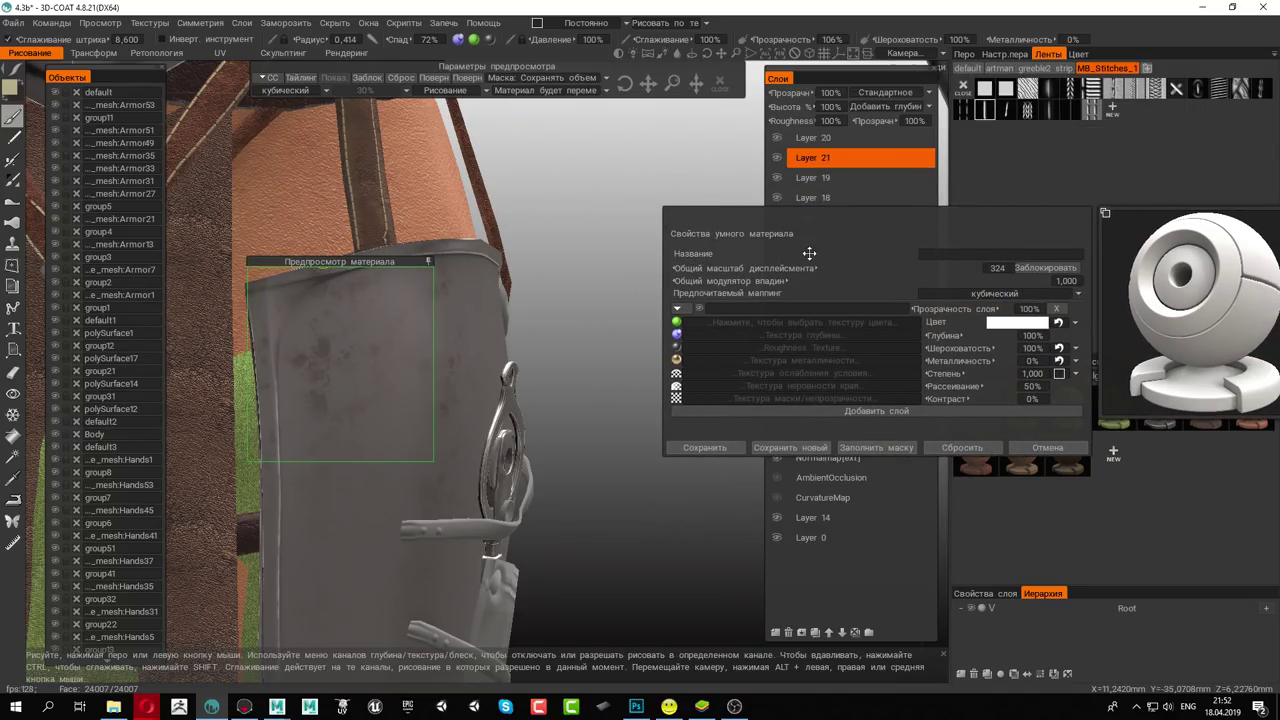
Load a.jpg, n.jpg and r.jpg from Шкурки\4 as colour, depth and roughness textures
left_click(799, 321)
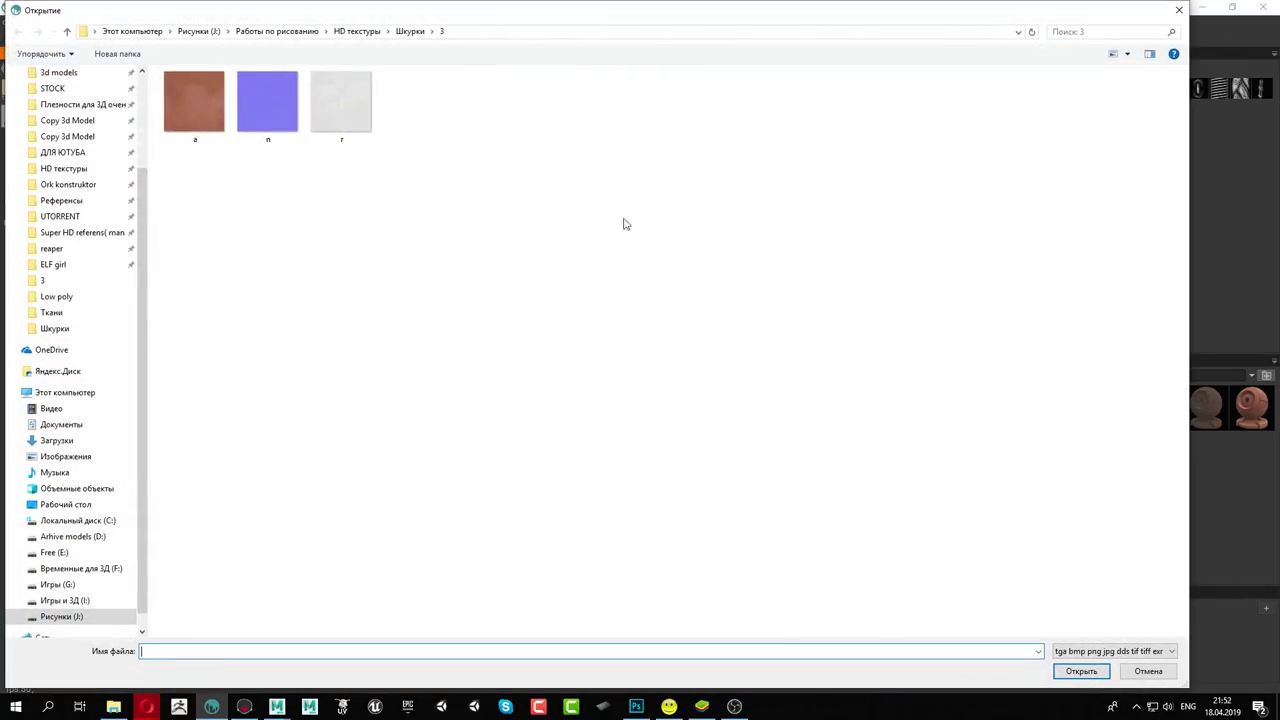
left_click(355, 31)
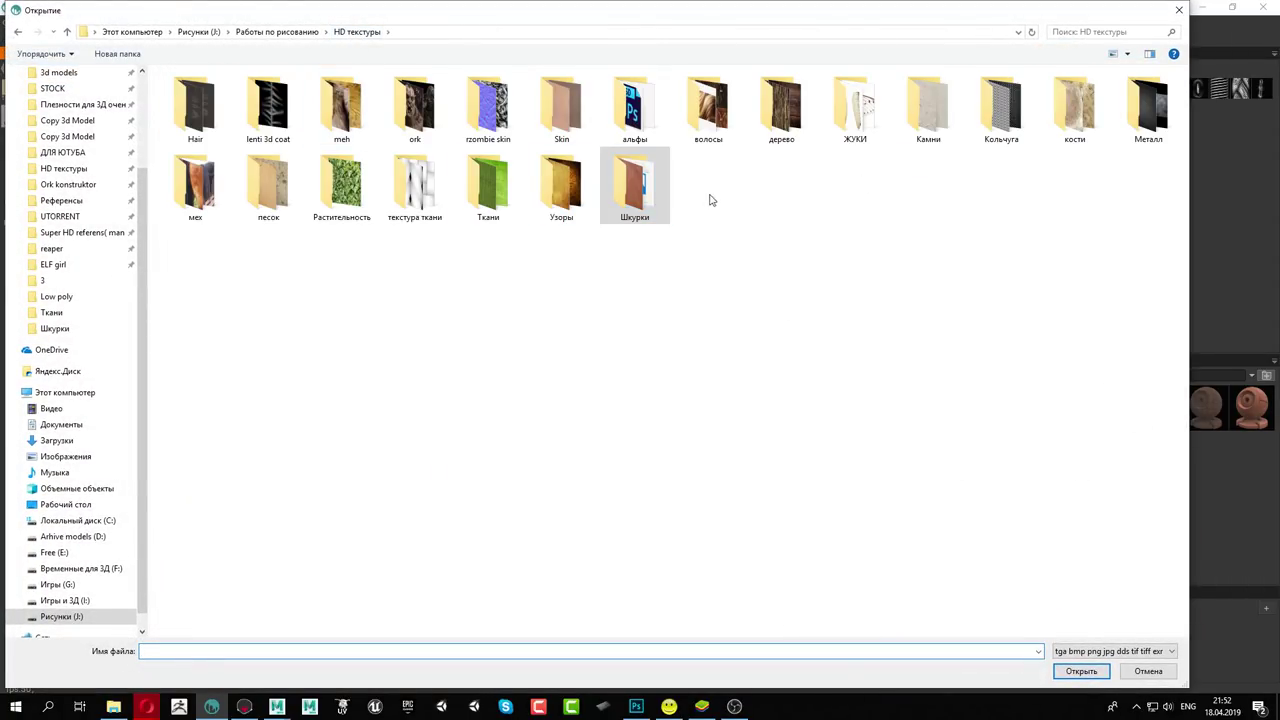
double_click(645, 172)
double_click(822, 150)
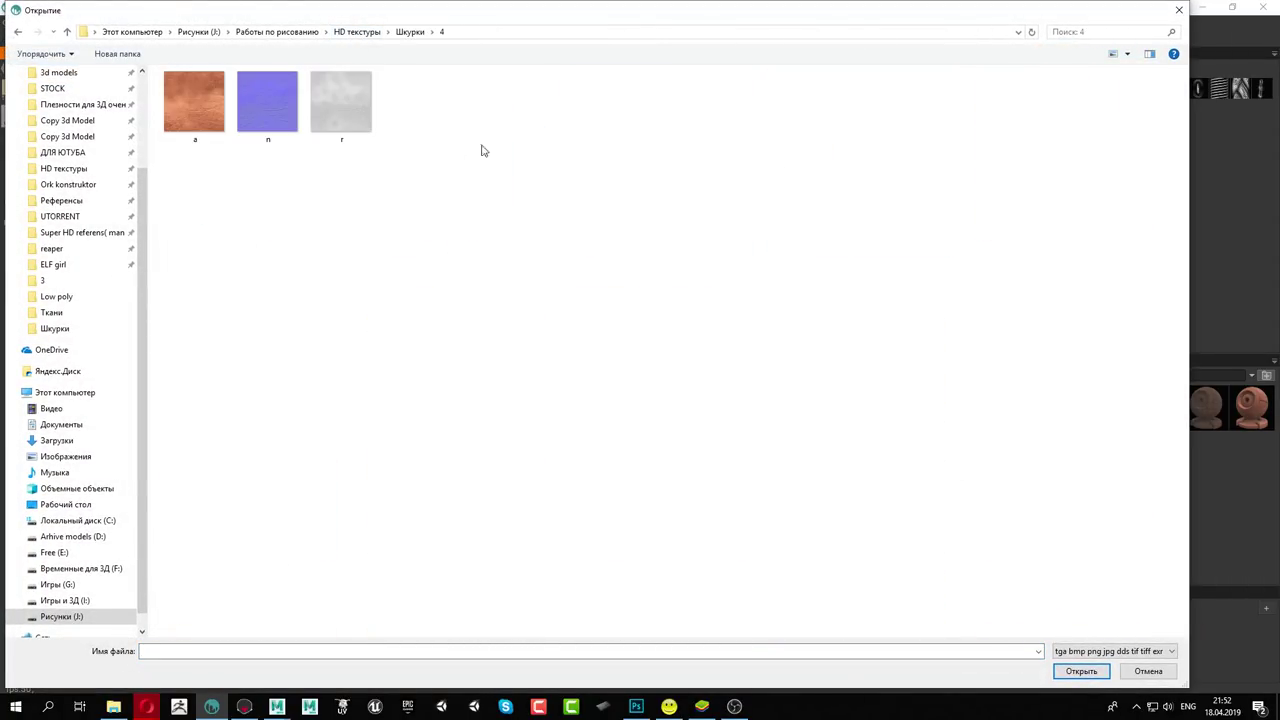
double_click(207, 101)
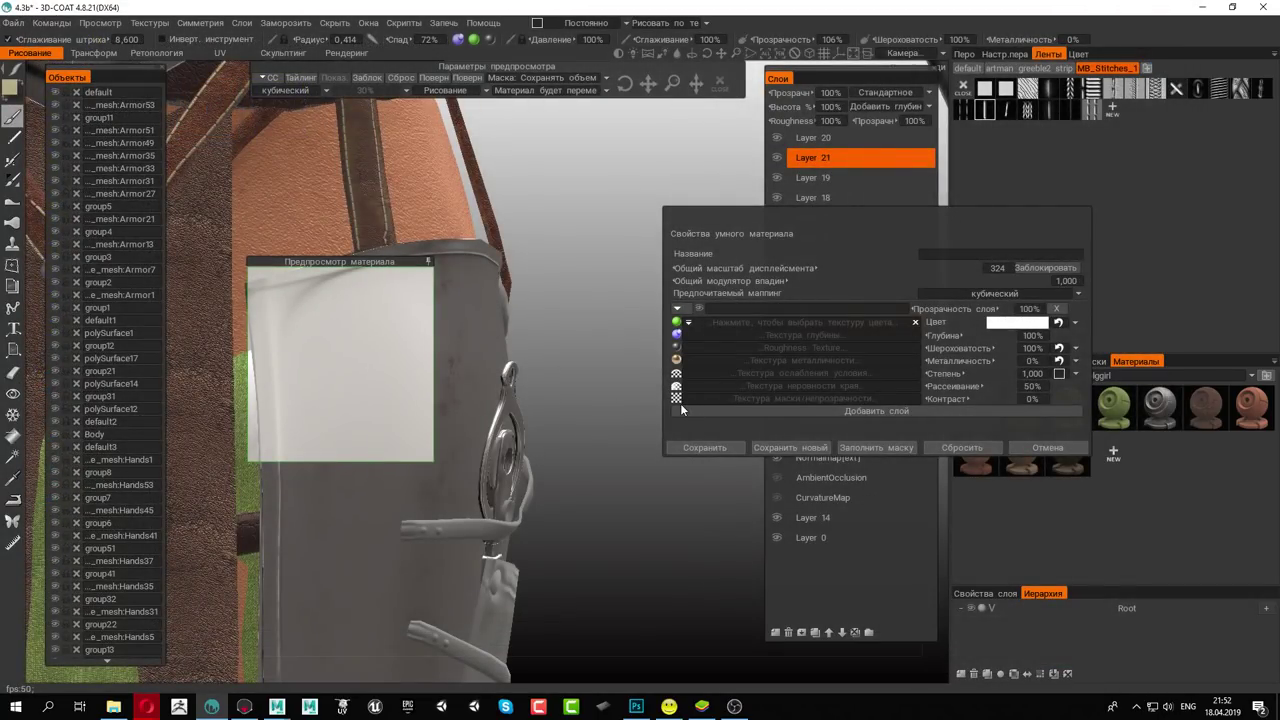
left_click(773, 335)
double_click(269, 102)
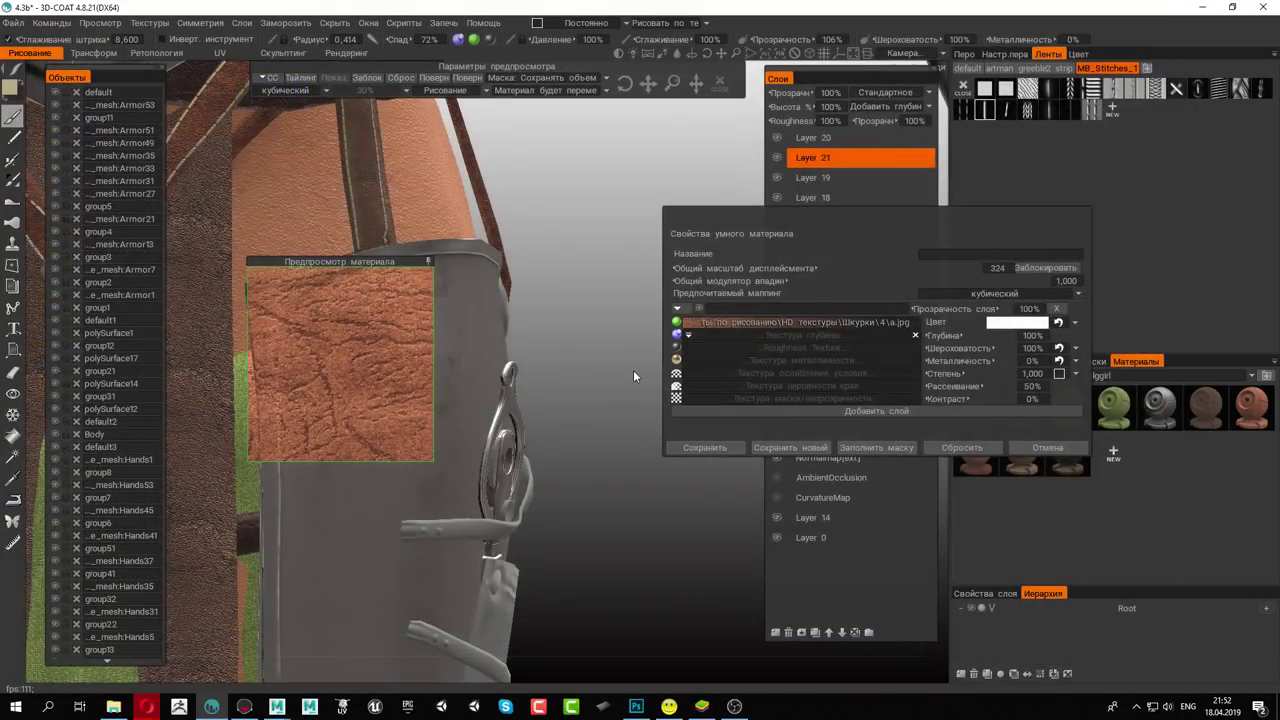
left_click(782, 347)
left_click(323, 117)
double_click(323, 117)
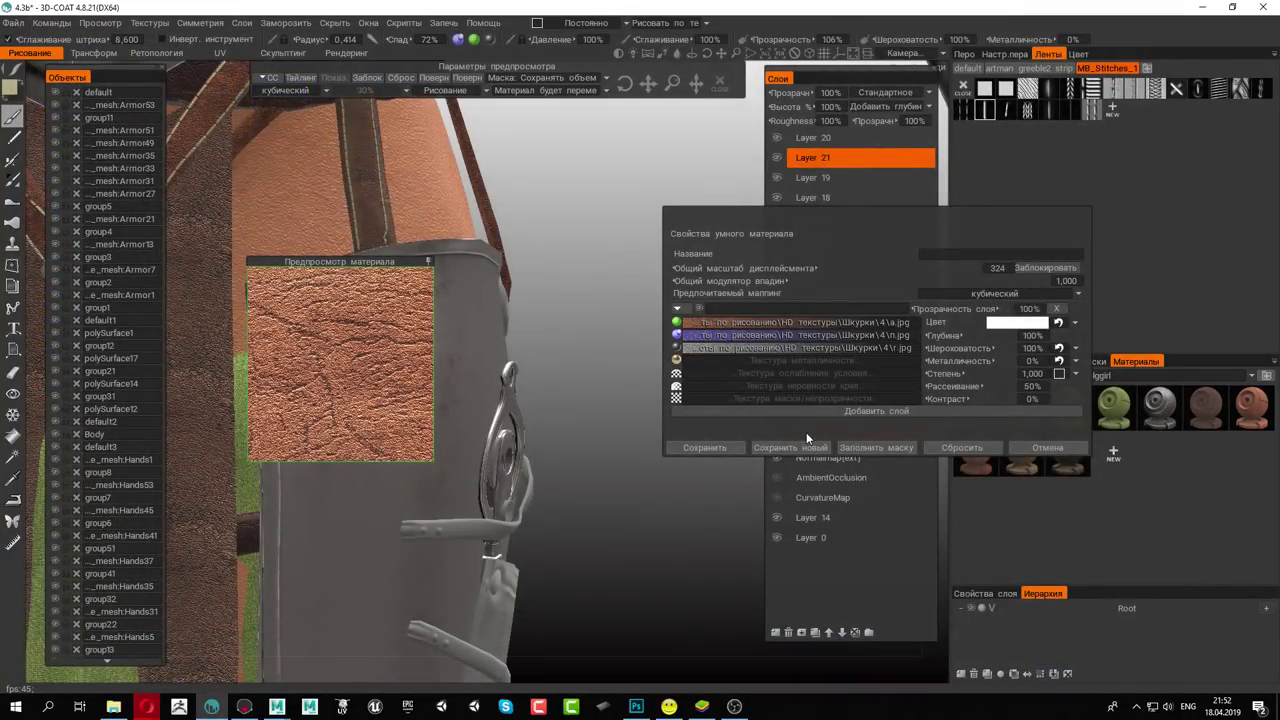
Frame the leather pouches and save the 2%-depth leather as a new smart material
mouse_move(347, 156)
left_mouse_down("alt")
mouse_move(428, 247)
mouse_move(399, 201)
left_mouse_up("alt")
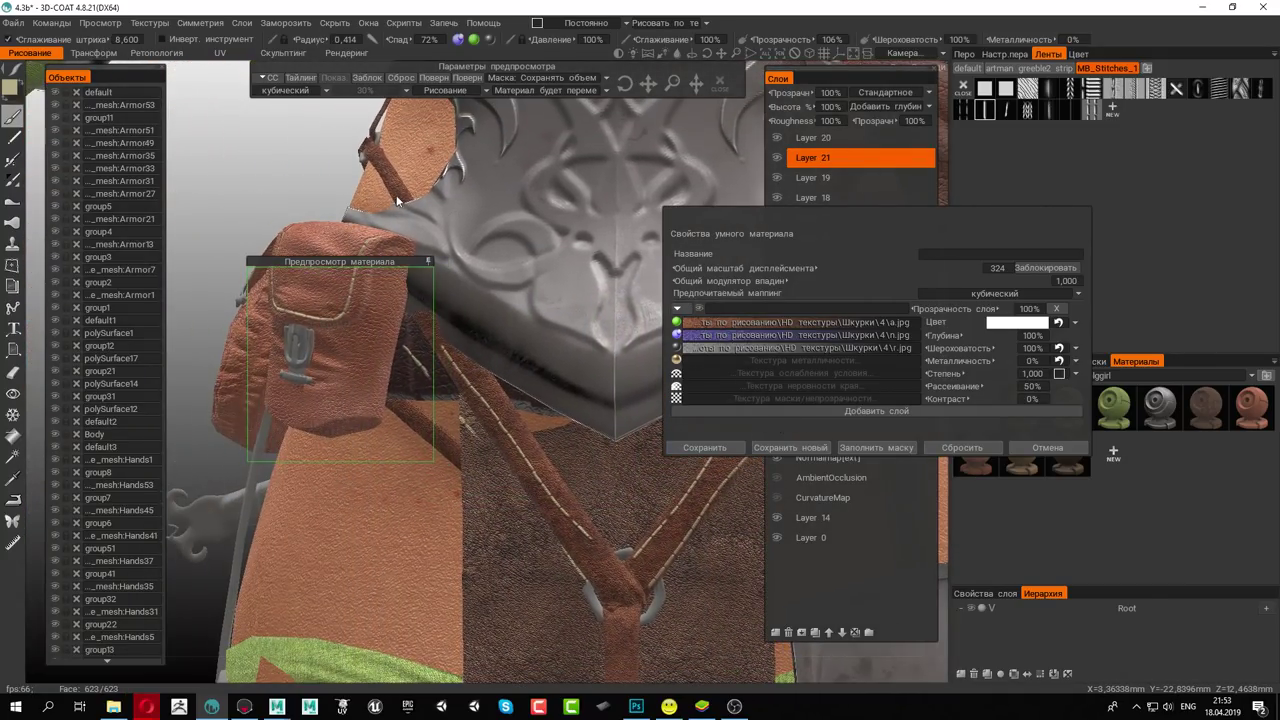
left_click_drag(500, 208, 511, 228, "alt")
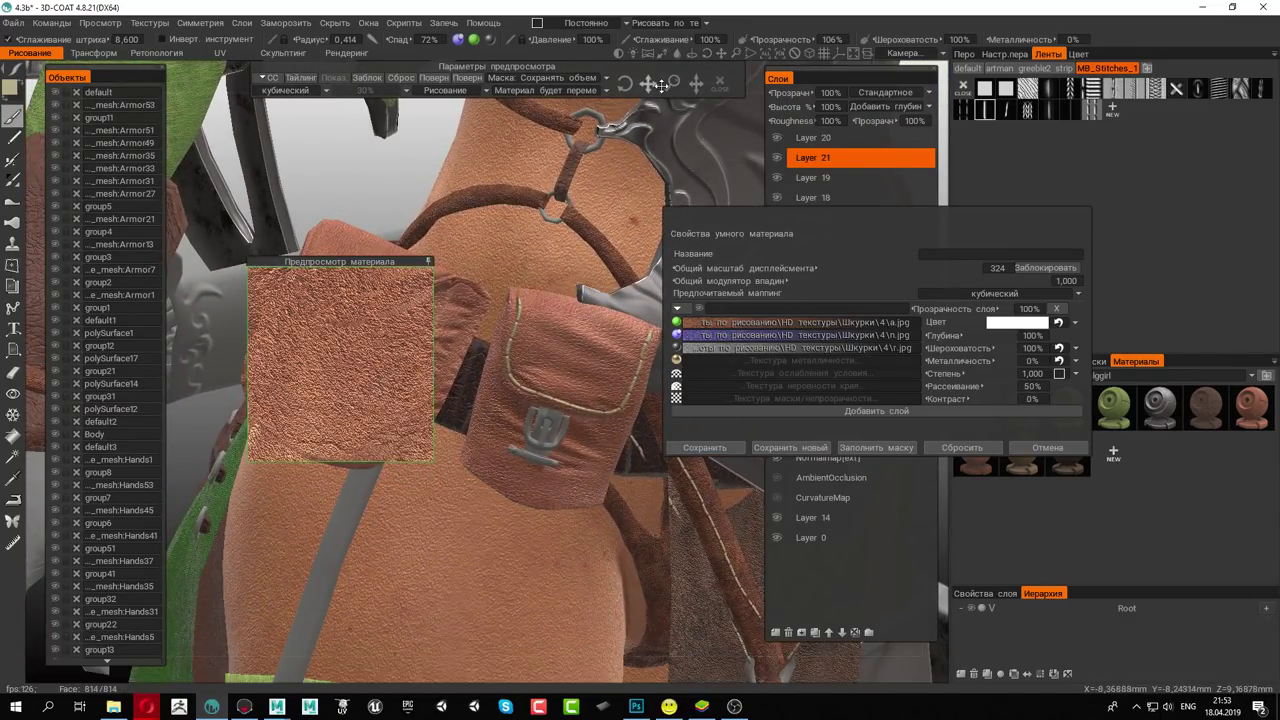
left_click_drag(672, 84, 697, 86)
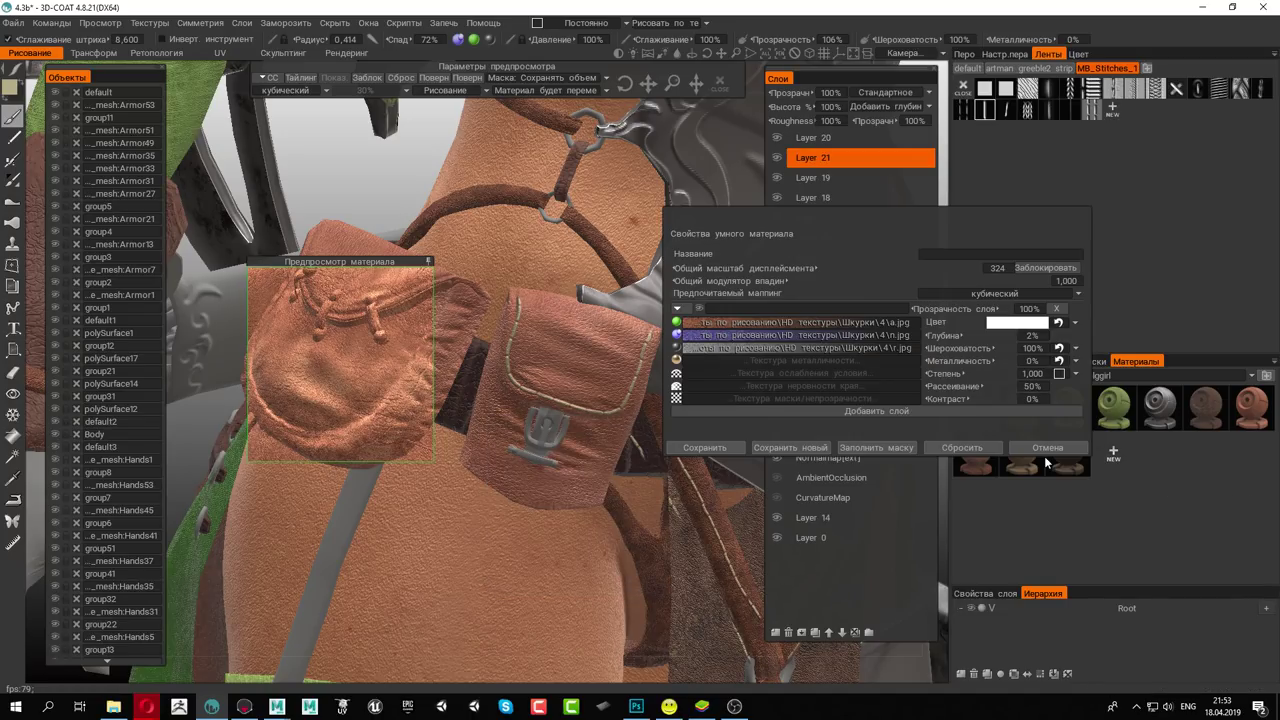
left_click(758, 447)
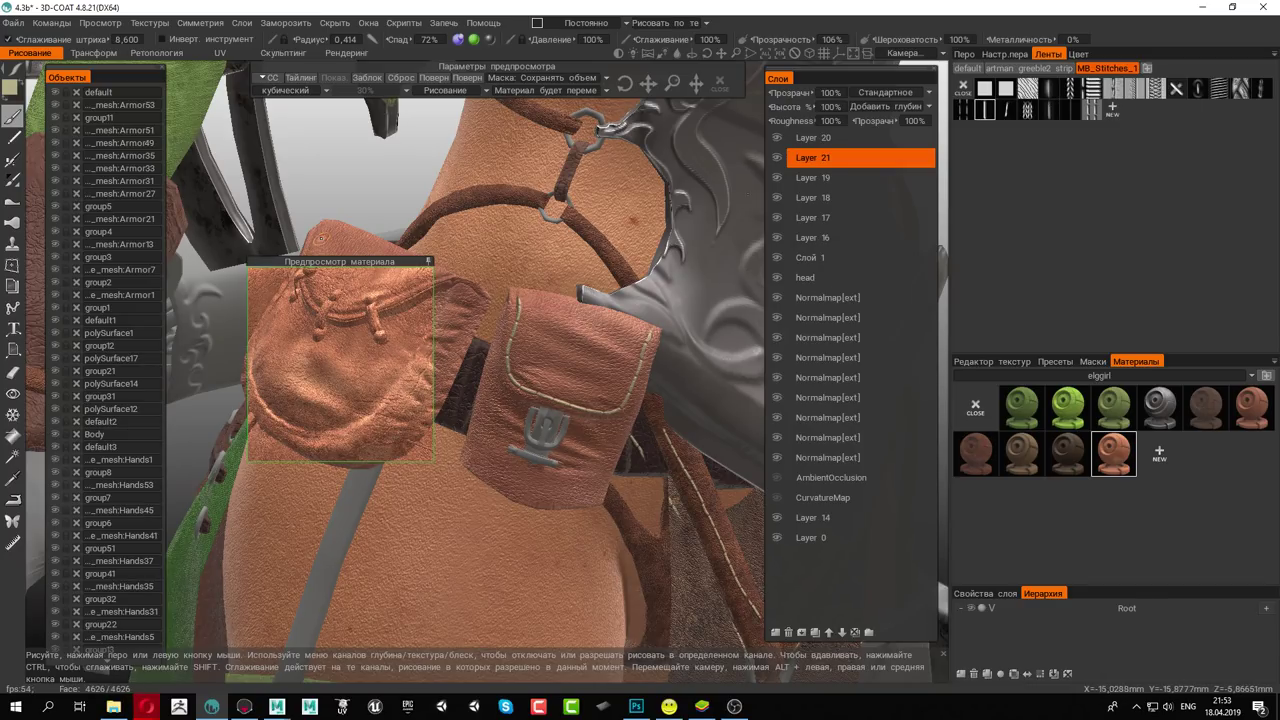
Move the material preview aside, choose the Fill tool, and bring Marmoset Toolbag forward
mouse_move(363, 261)
left_mouse_down()
mouse_move(399, 285)
mouse_move(482, 474)
left_mouse_up()
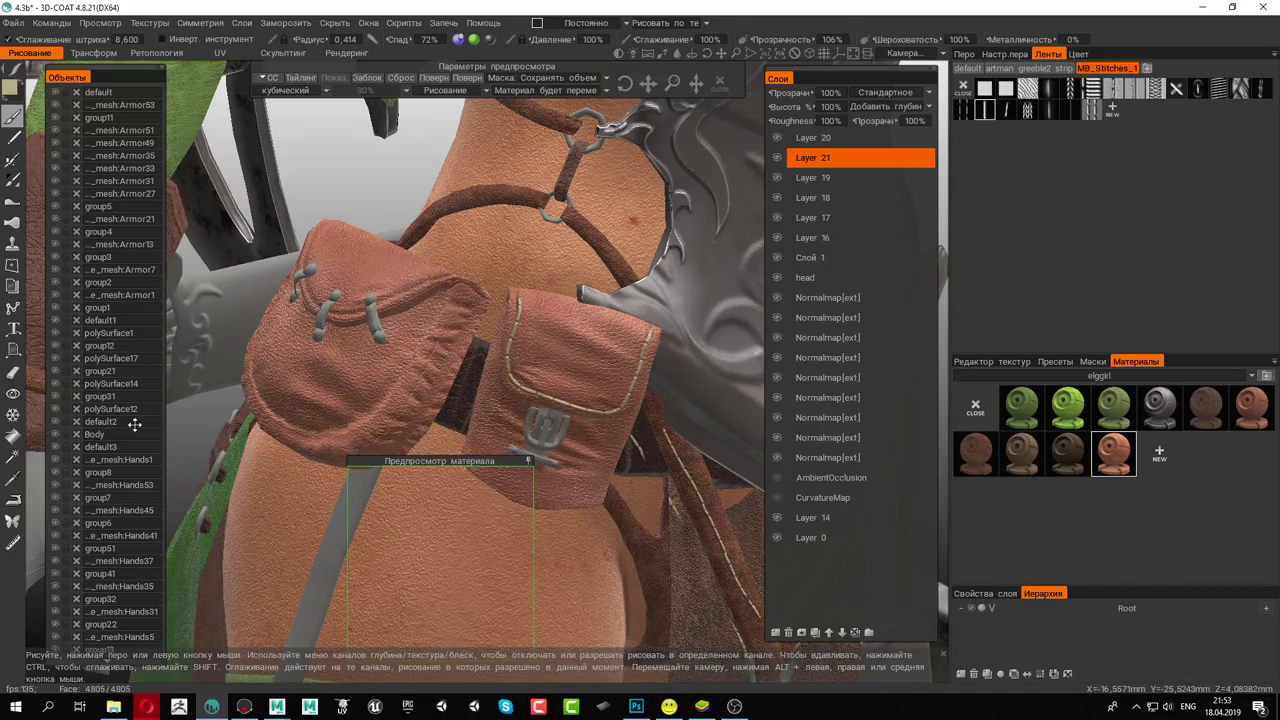
left_click(14, 437)
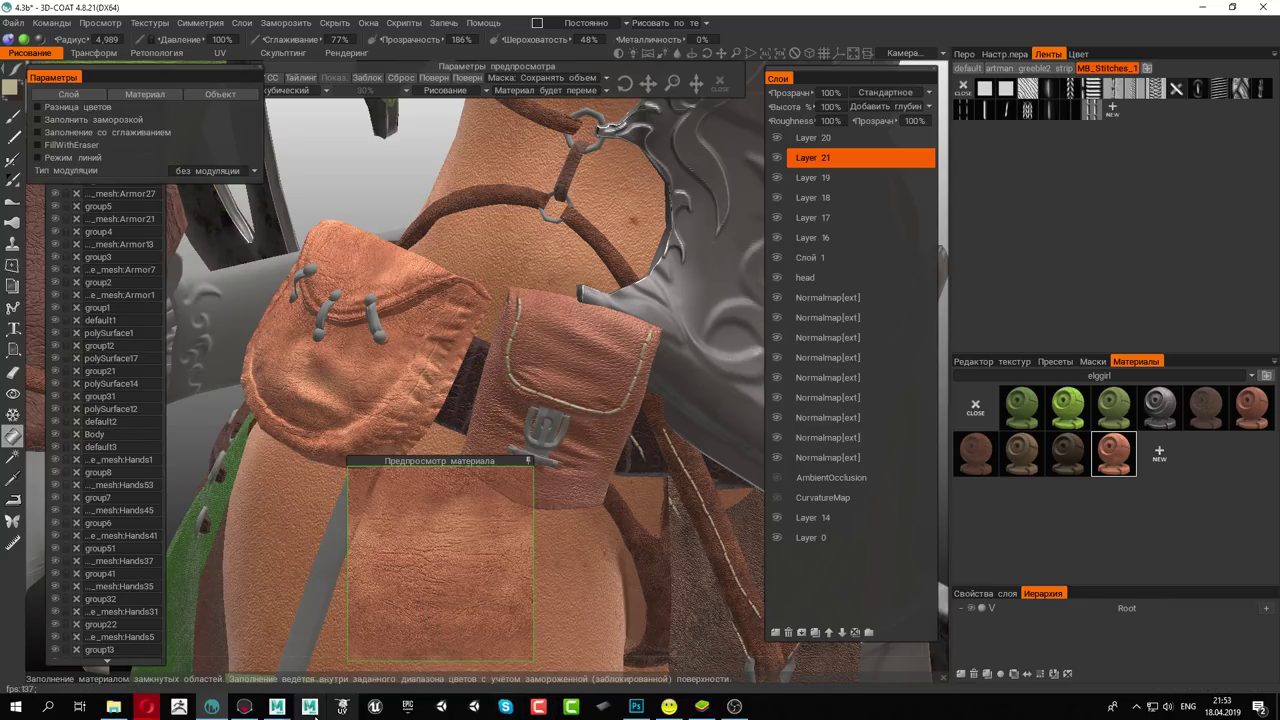
left_click(243, 708)
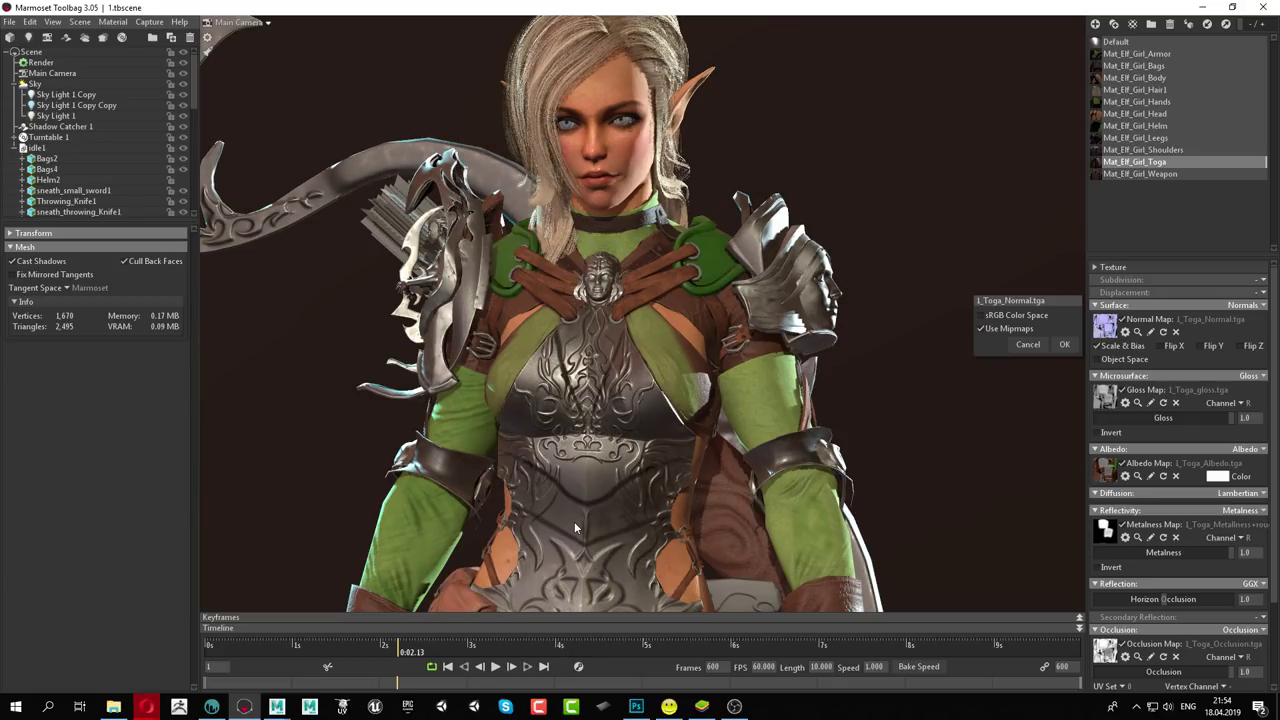
middle_click_drag(886, 430, 720, 298)
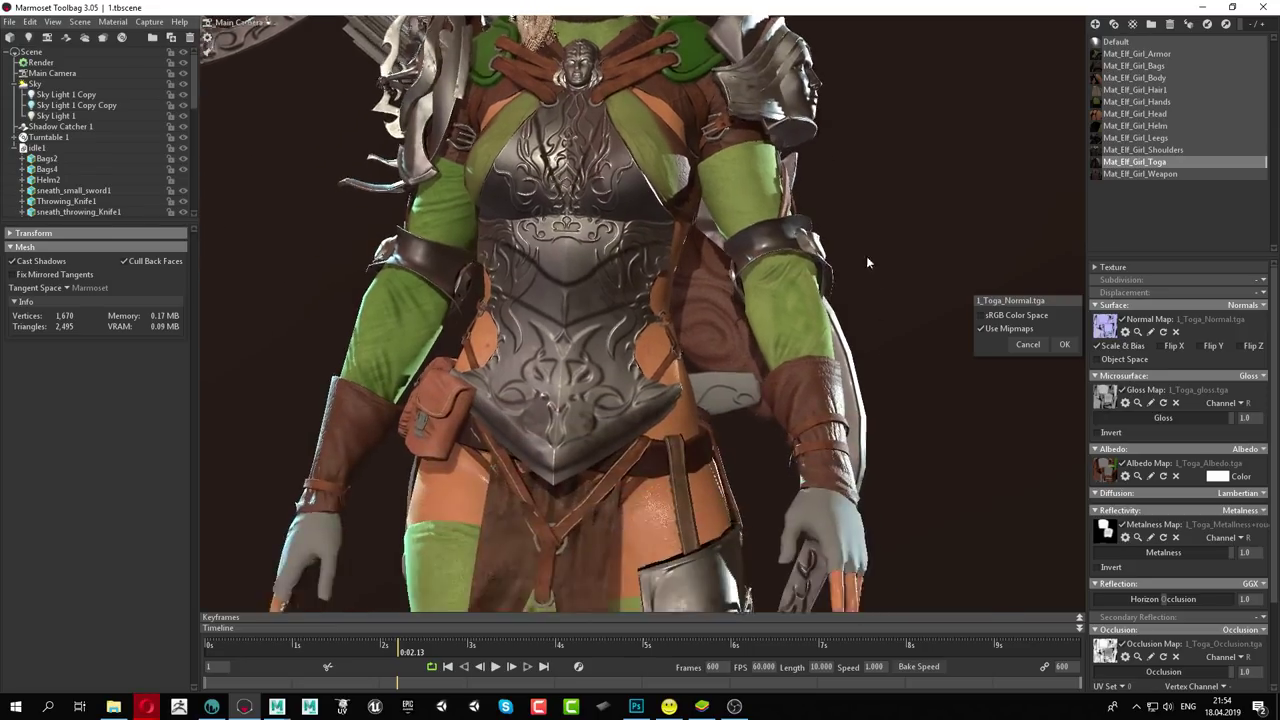
mouse_move(720, 298)
left_mouse_down()
mouse_move(562, 260)
mouse_move(680, 300)
left_mouse_up()
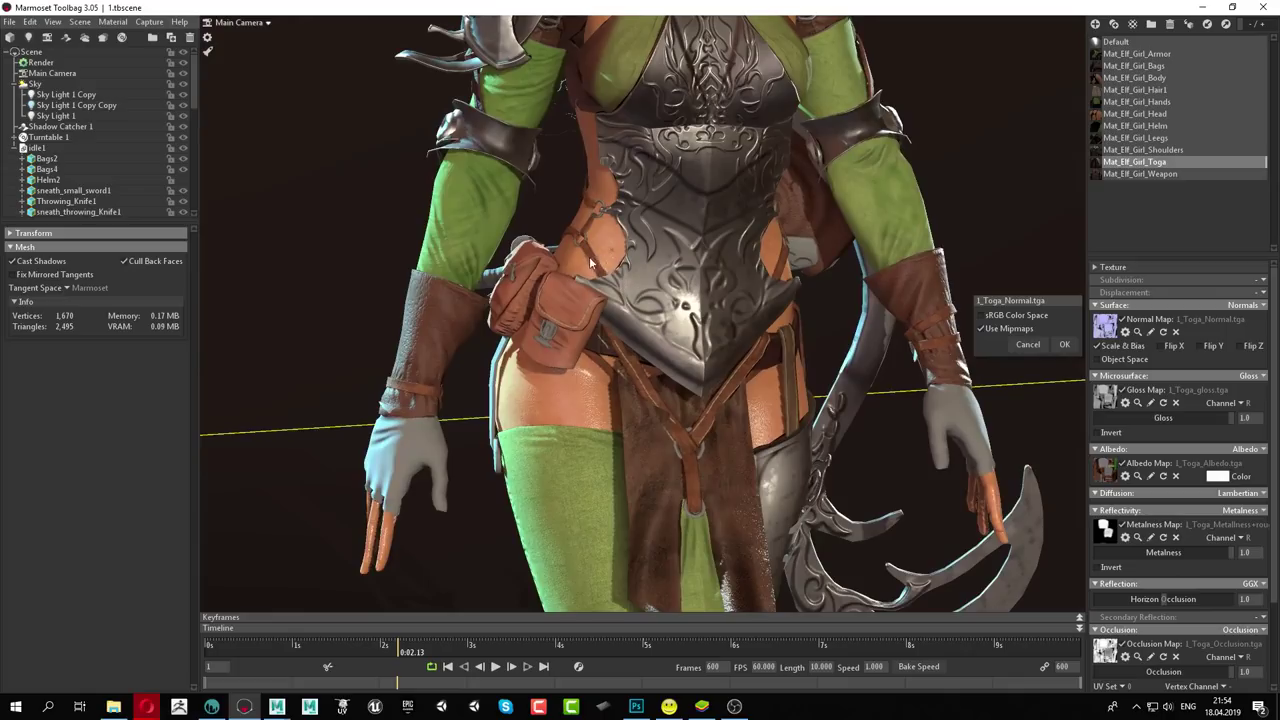
scroll(760, 345, "up", 5)
scroll(760, 345, "down", 5)
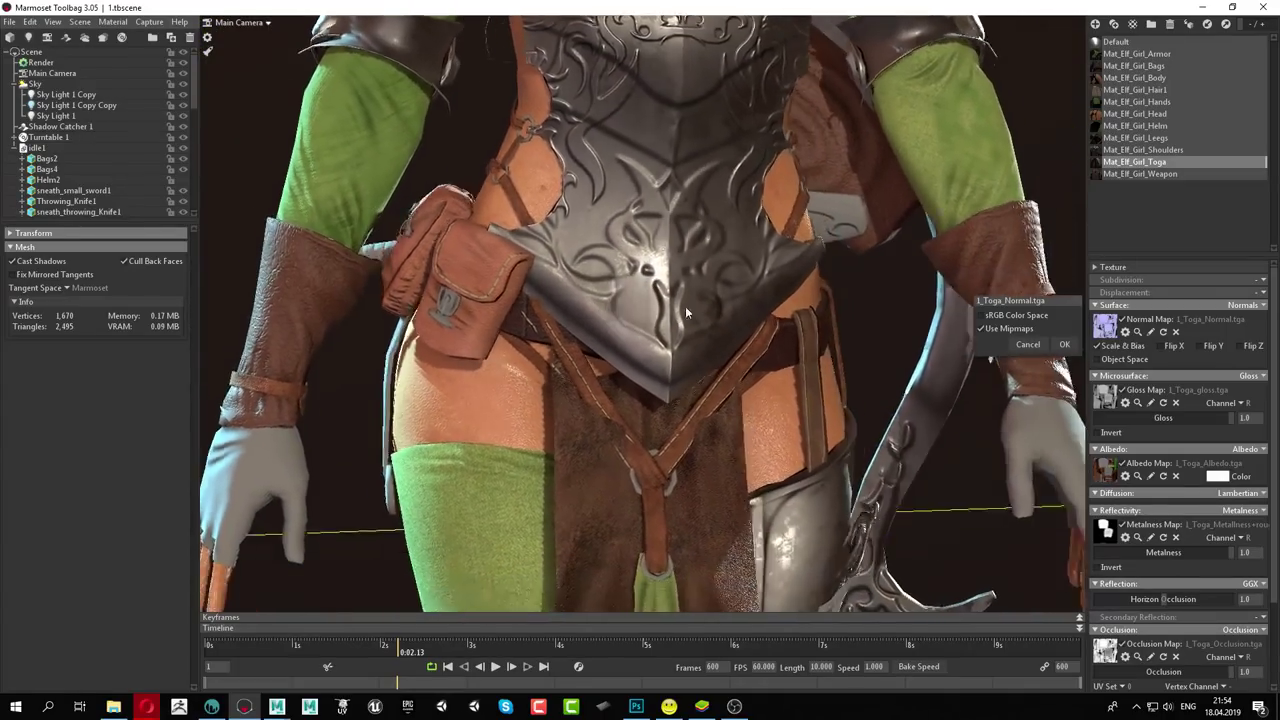
left_click_drag(685, 306, 595, 295)
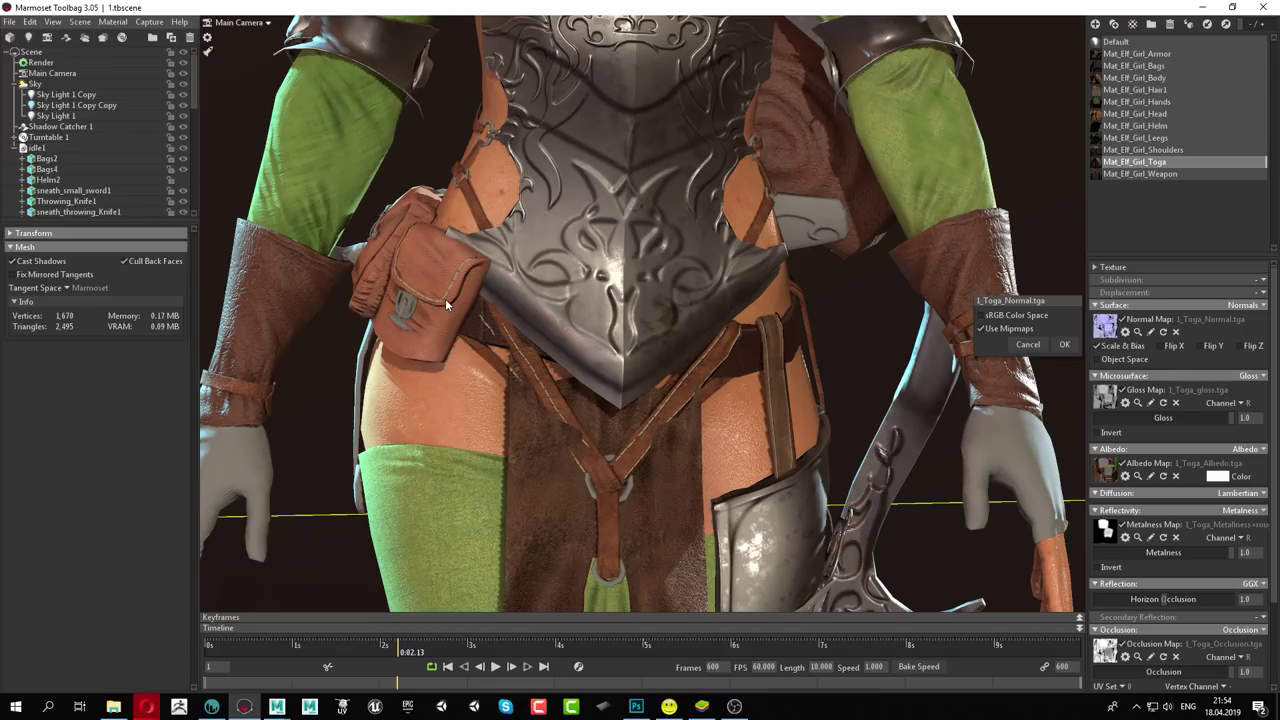
left_click_drag(447, 292, 458, 267)
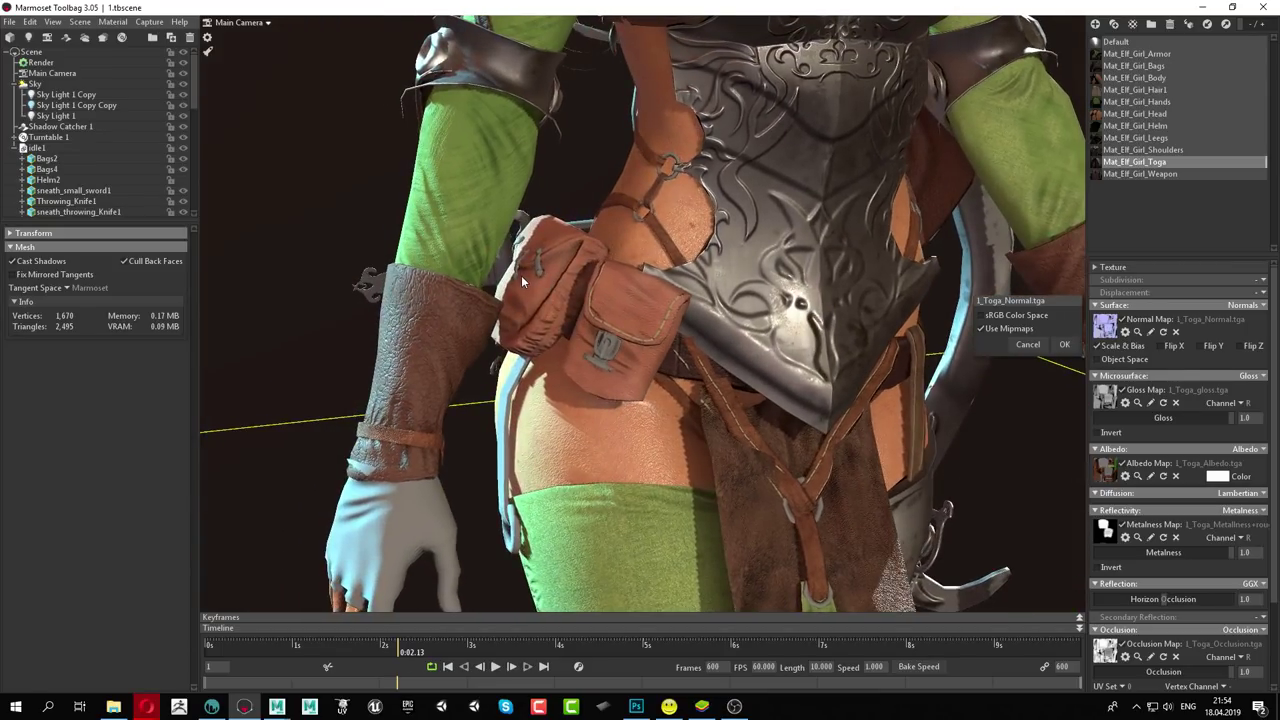
scroll(458, 267, "down", 2)
scroll(540, 168, "down", 2)
scroll(519, 258, "down", 2)
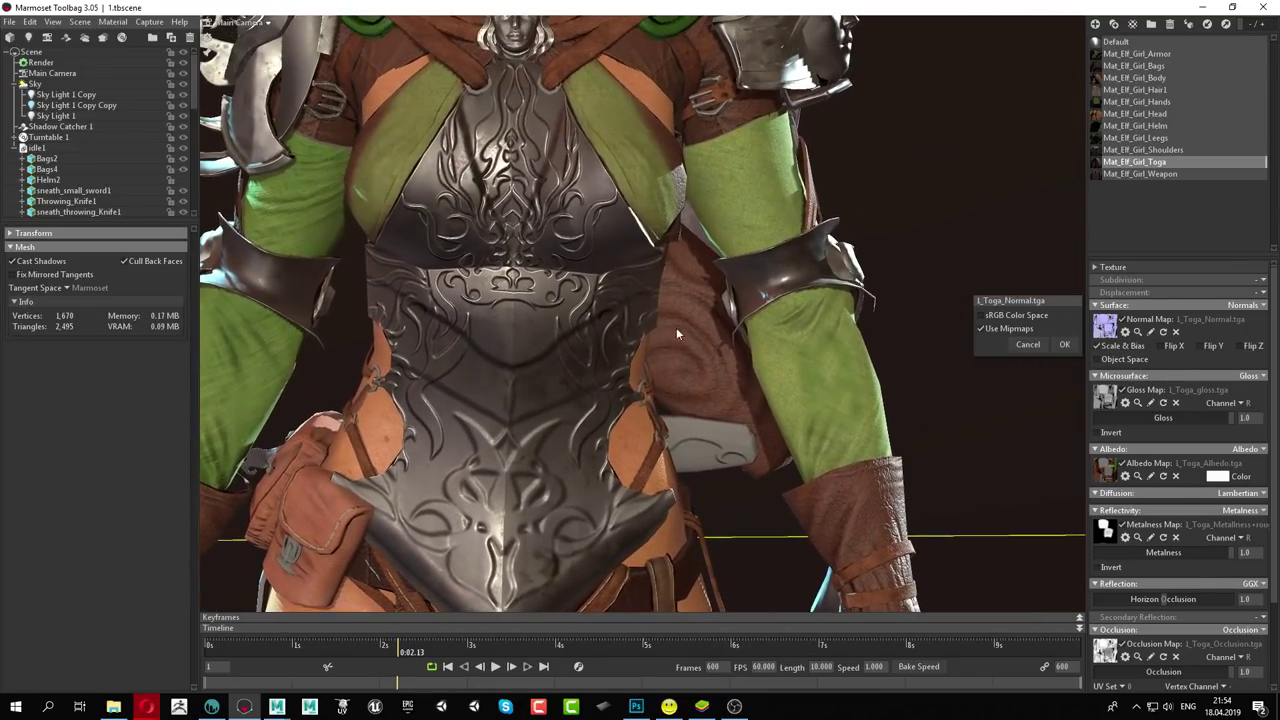
scroll(676, 327, "down", 3)
scroll(462, 172, "up", 2)
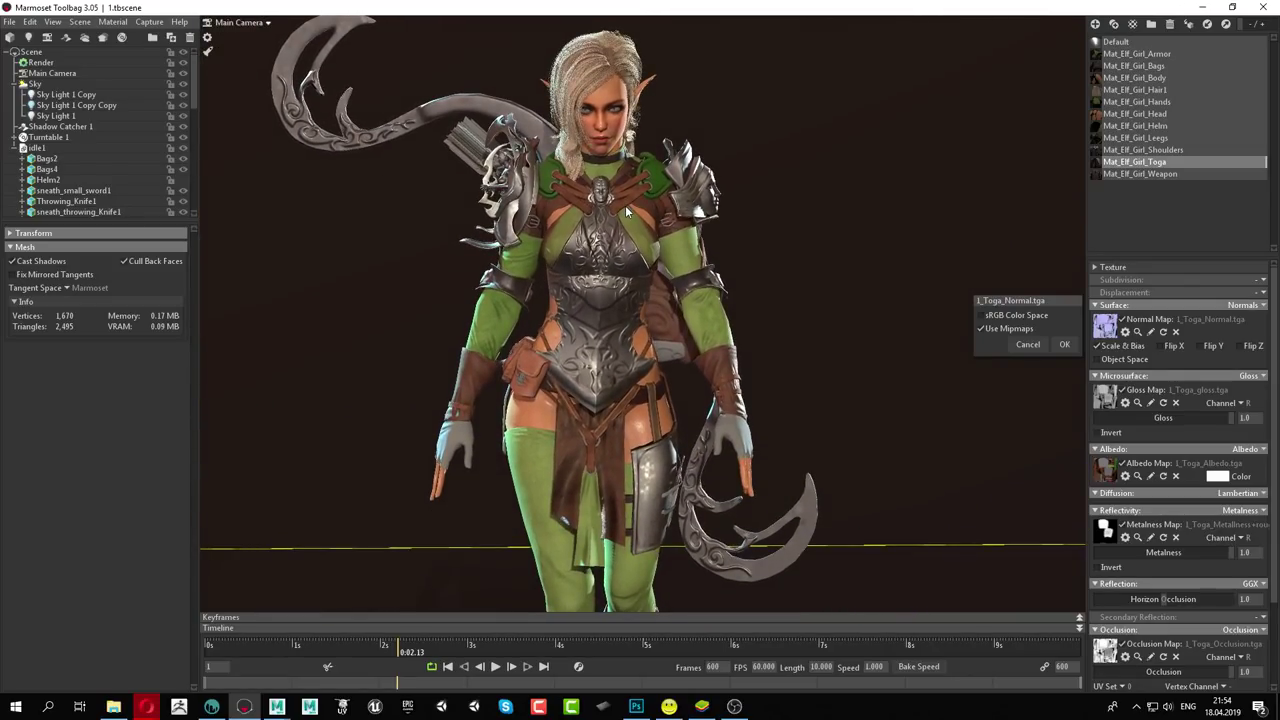
scroll(625, 205, "up", 3)
scroll(671, 236, "up", 2)
scroll(688, 238, "up", 2)
scroll(695, 224, "up", 1)
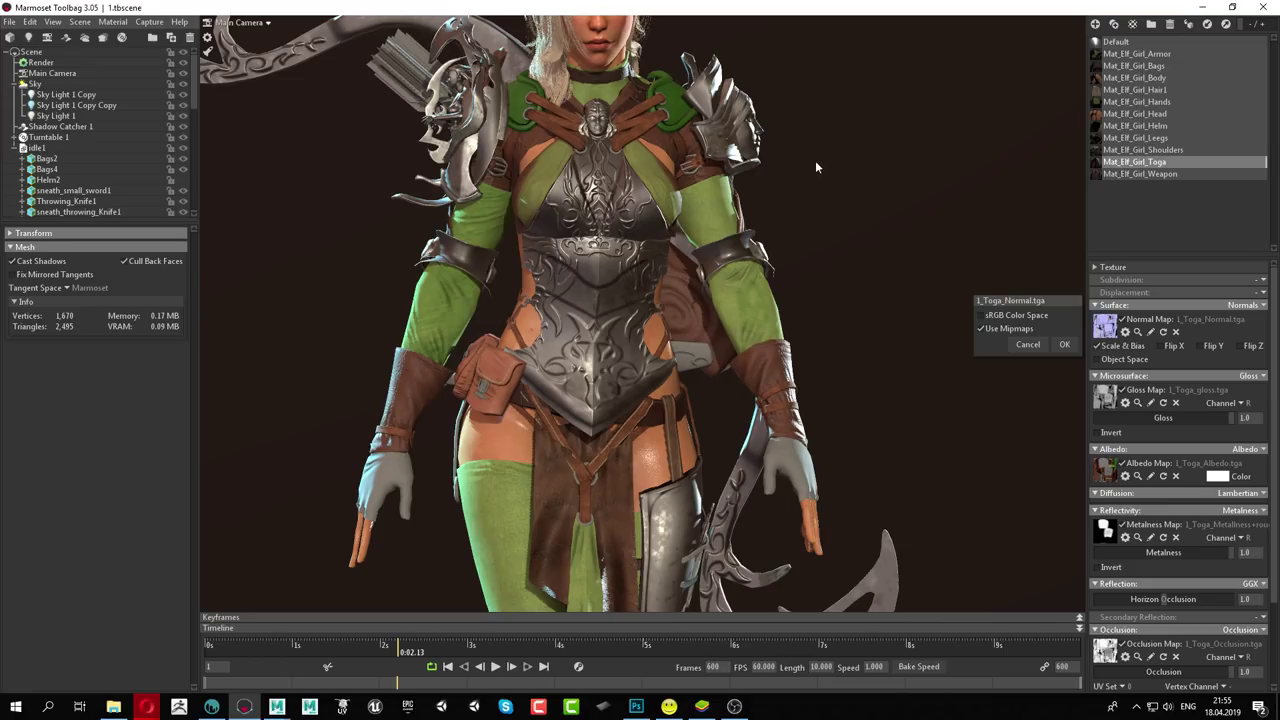
mouse_move(815, 160)
left_mouse_down()
mouse_move(832, 194)
mouse_move(886, 205)
mouse_move(753, 156)
left_mouse_up()
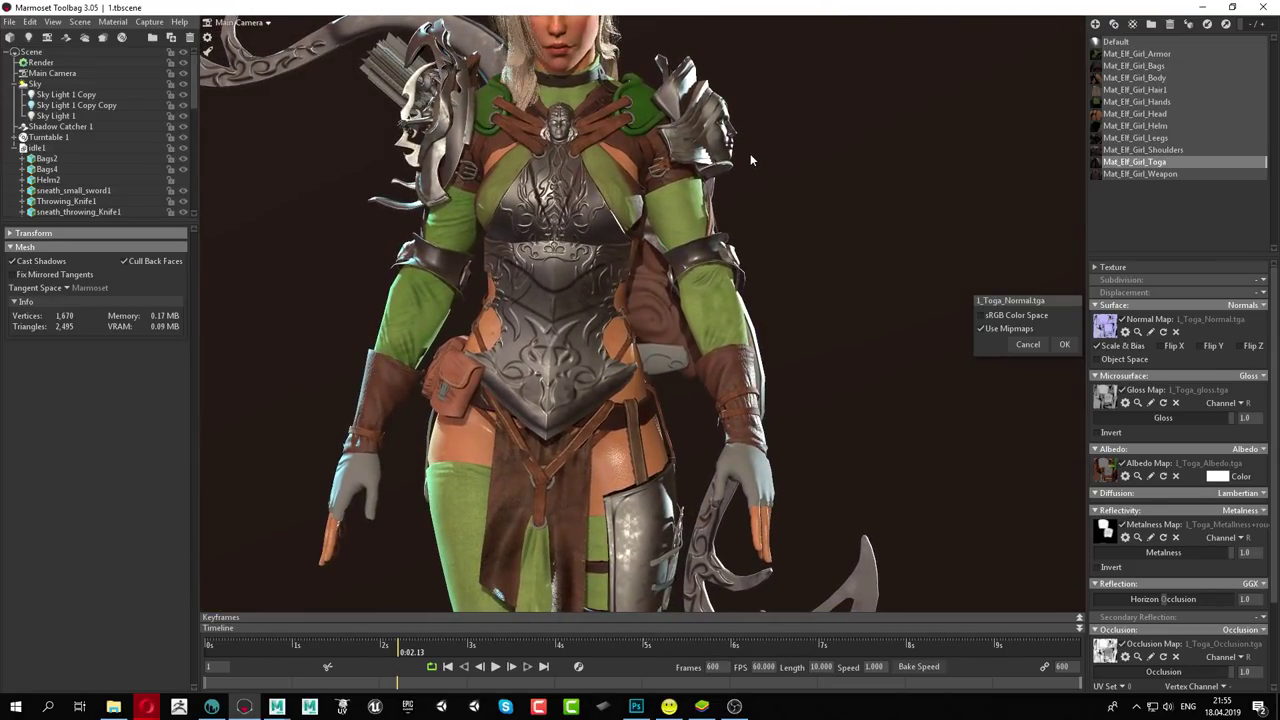
scroll(750, 153, "down", 5)
scroll(808, 196, "up", 5)
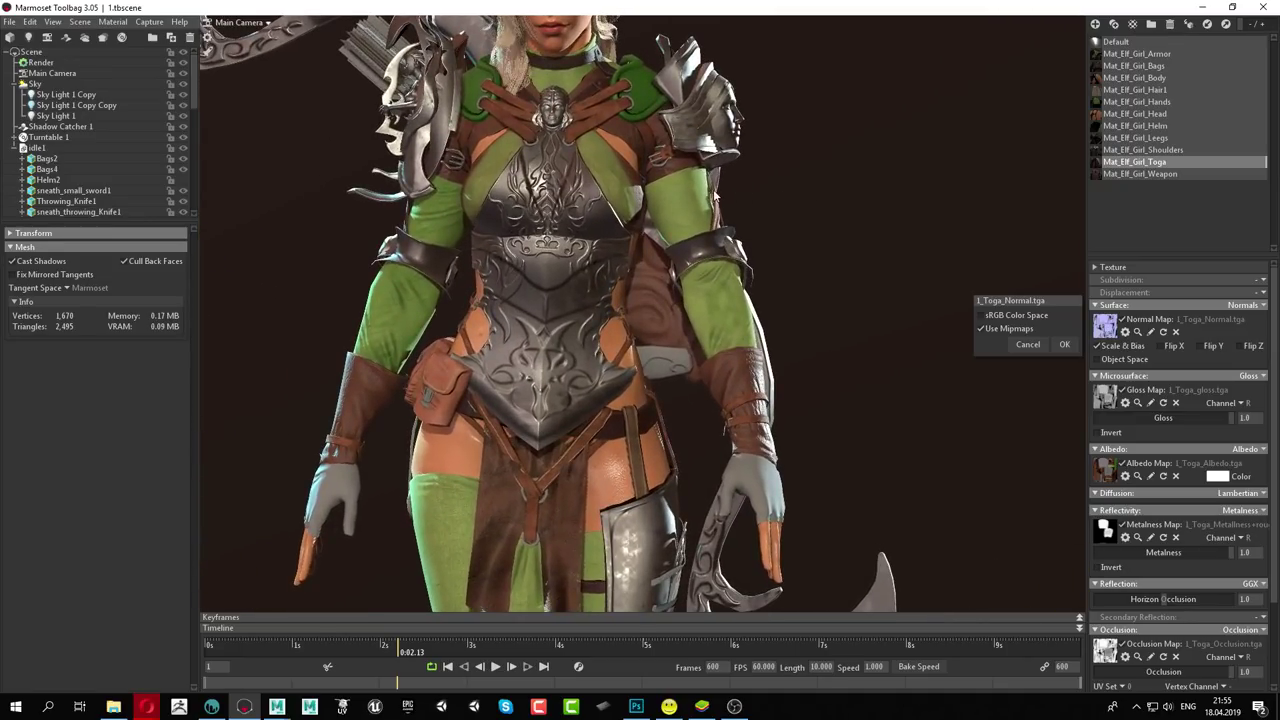
mouse_move(808, 196)
left_mouse_down()
mouse_move(783, 191)
mouse_move(783, 203)
mouse_move(738, 212)
mouse_move(731, 188)
left_mouse_up()
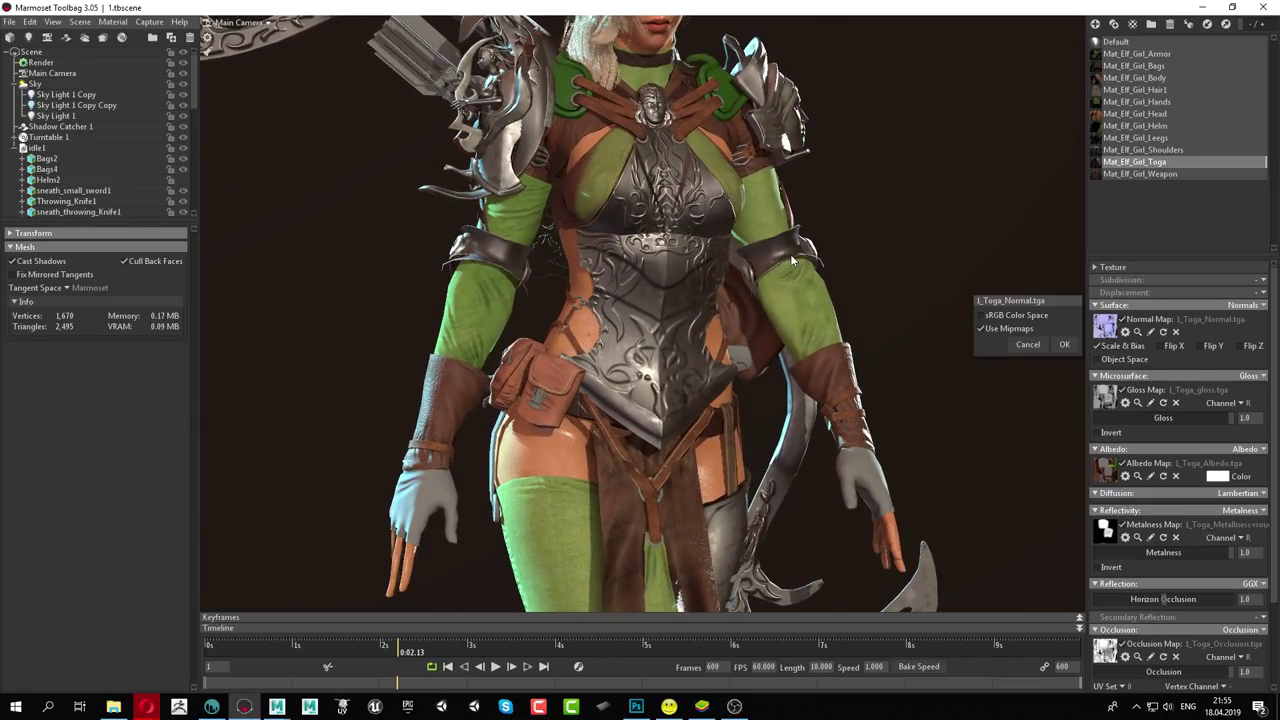
scroll(793, 260, "up", 2)
scroll(790, 270, "up", 3)
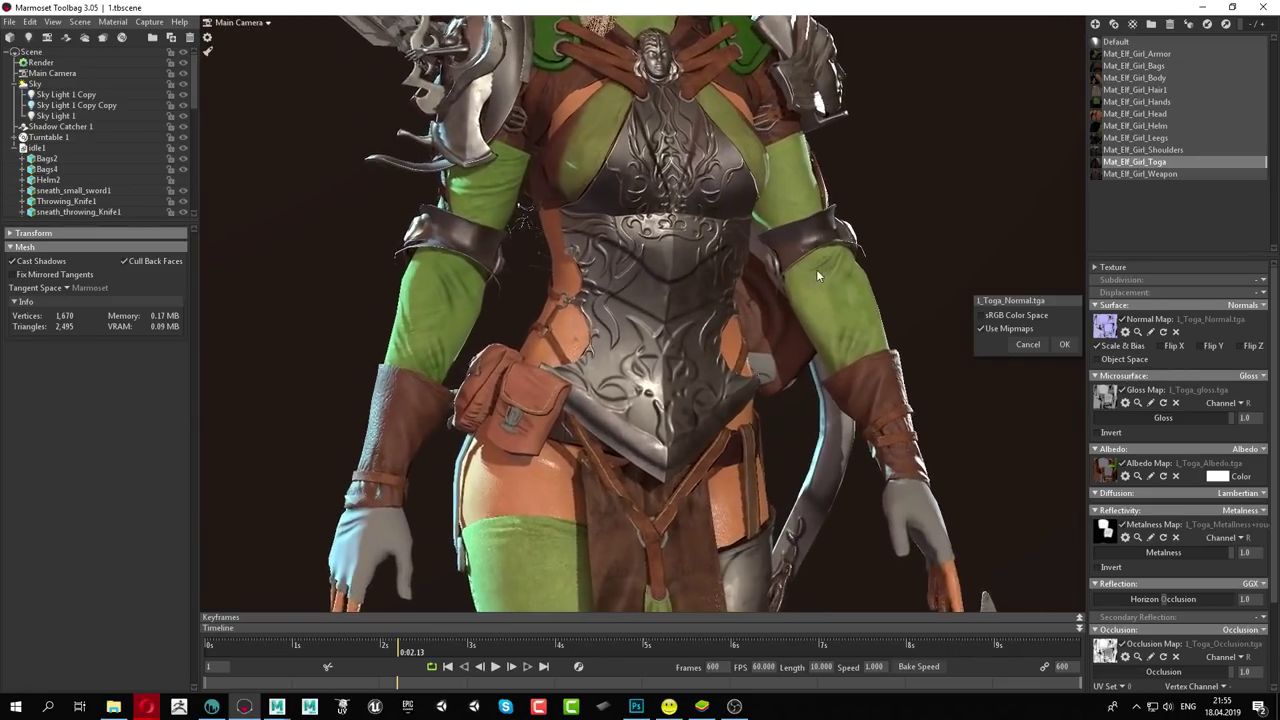
middle_click_drag(789, 270, 745, 268)
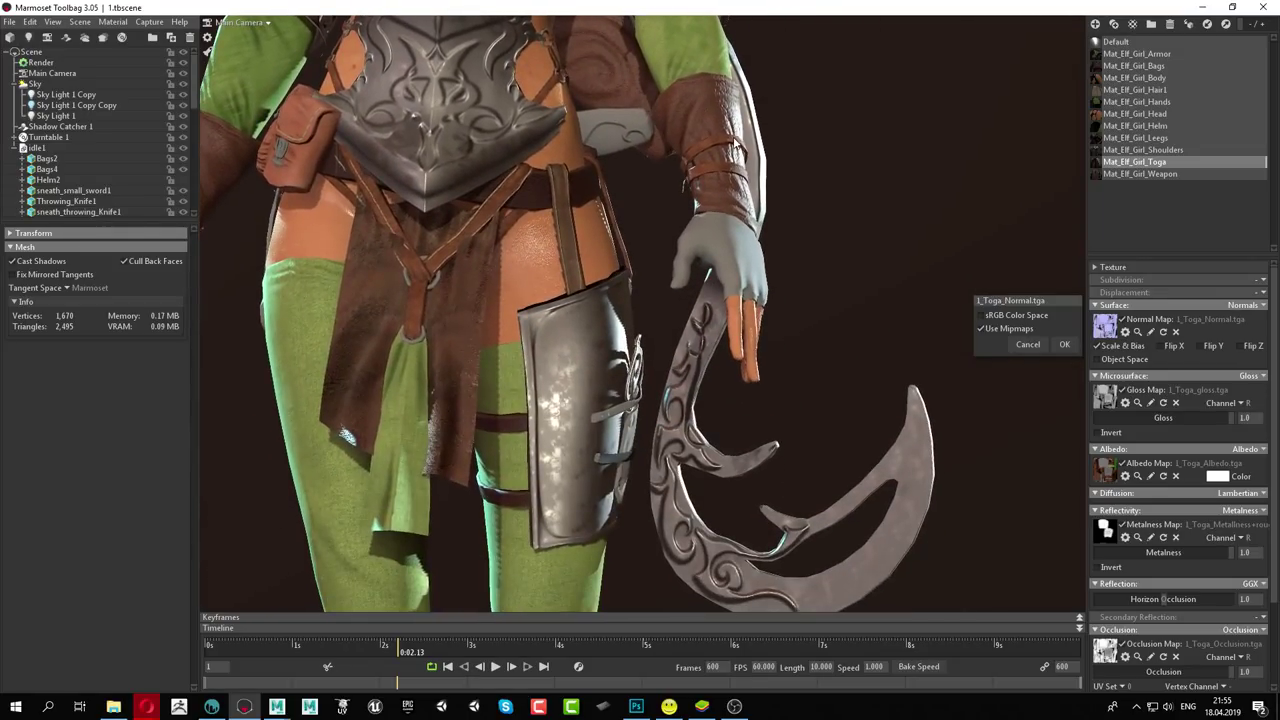
mouse_move(679, 268)
left_mouse_down()
mouse_move(720, 223)
mouse_move(676, 236)
mouse_move(675, 258)
mouse_move(554, 289)
mouse_move(312, 273)
mouse_move(645, 275)
left_mouse_up()
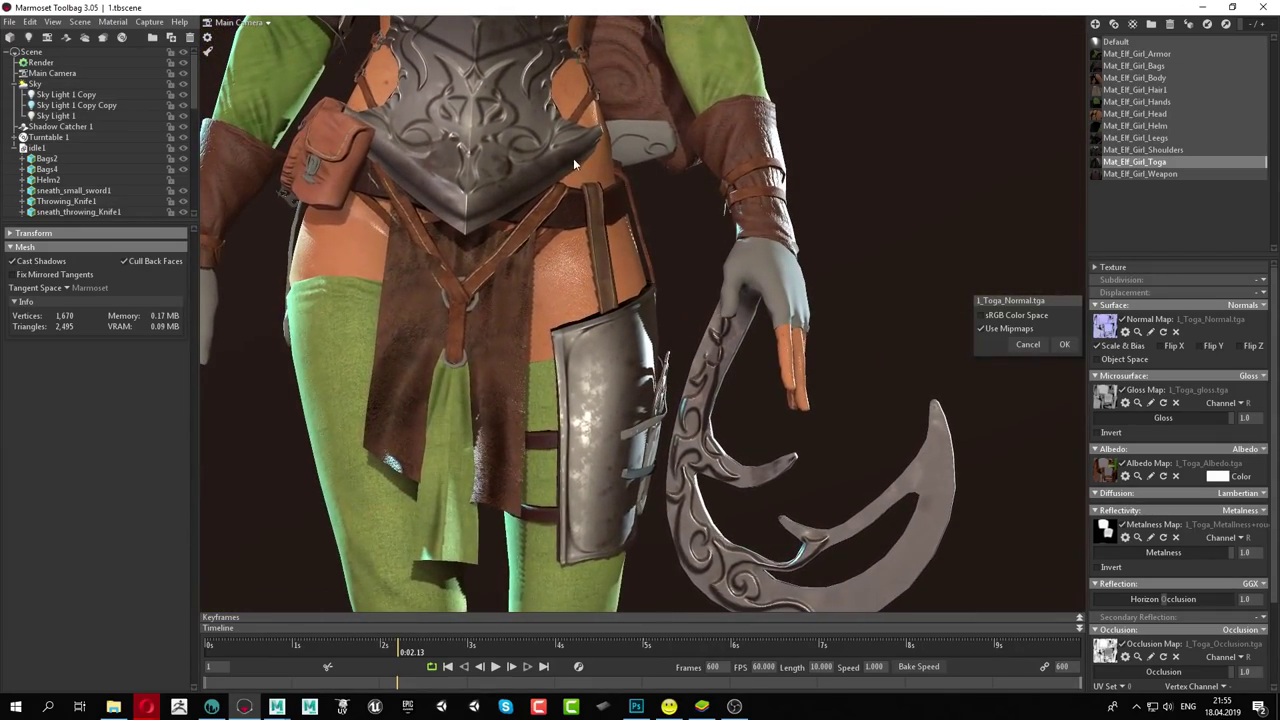
mouse_move(573, 158)
left_mouse_down()
mouse_move(623, 344)
mouse_move(607, 414)
mouse_move(563, 338)
mouse_move(647, 347)
left_mouse_up()
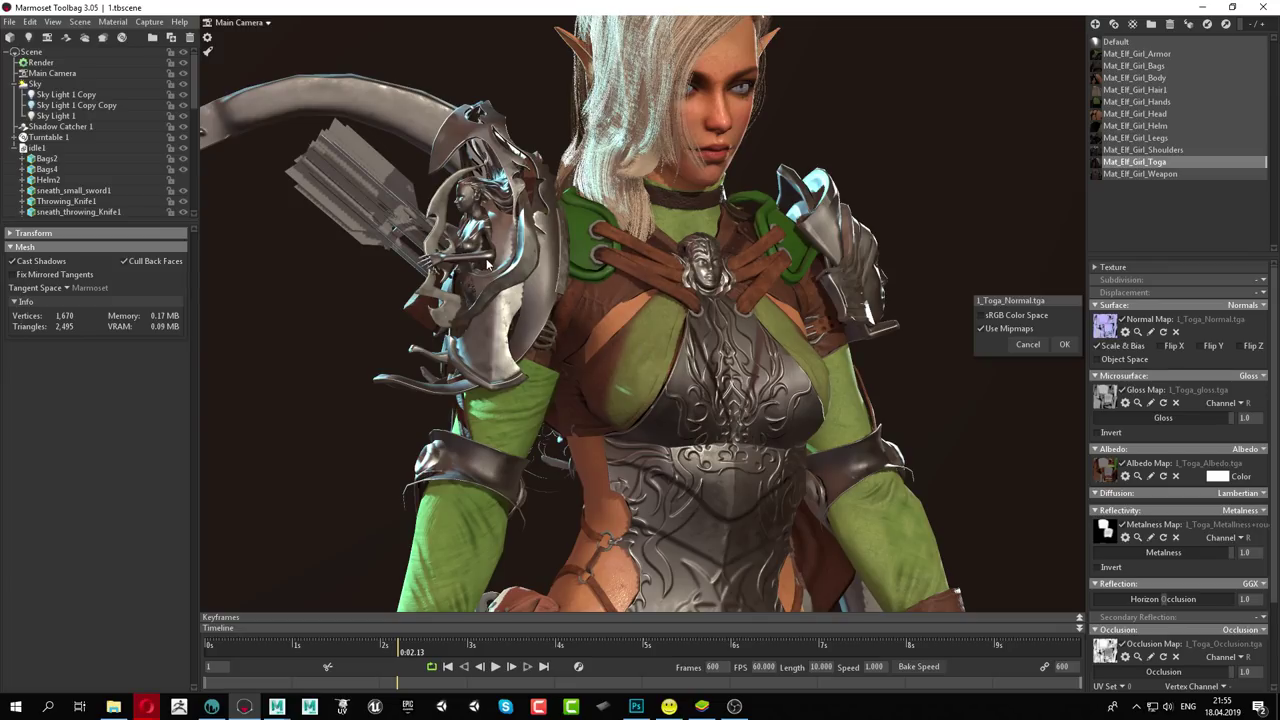
Rotate the sky lighting around the elf while orbiting over the torso and shoulder armour
left_click_drag(487, 256, 603, 269)
right_click_drag(380, 341, 649, 212, "shift")
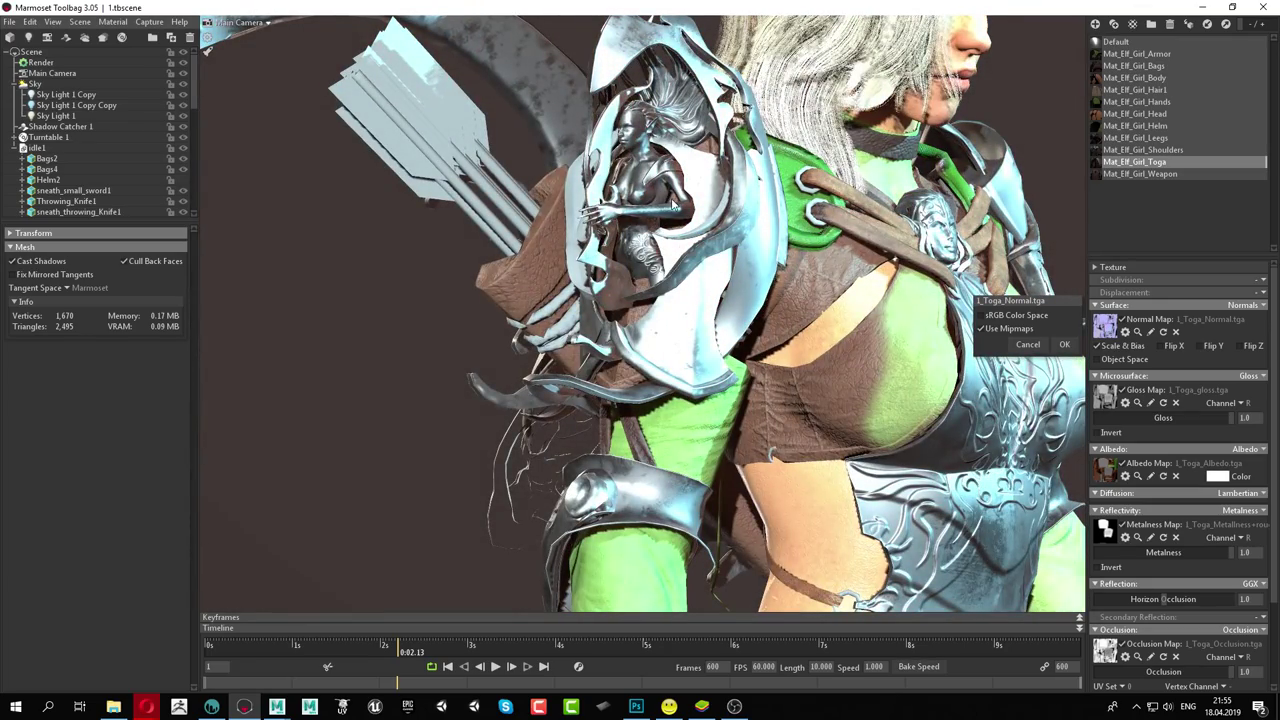
left_click_drag(675, 205, 306, 328)
right_click_drag(306, 328, 422, 362, "shift")
mouse_move(366, 327)
left_mouse_down()
mouse_move(388, 270)
mouse_move(532, 336)
mouse_move(488, 347)
left_mouse_up()
right_click_drag(340, 377, 444, 323, "shift")
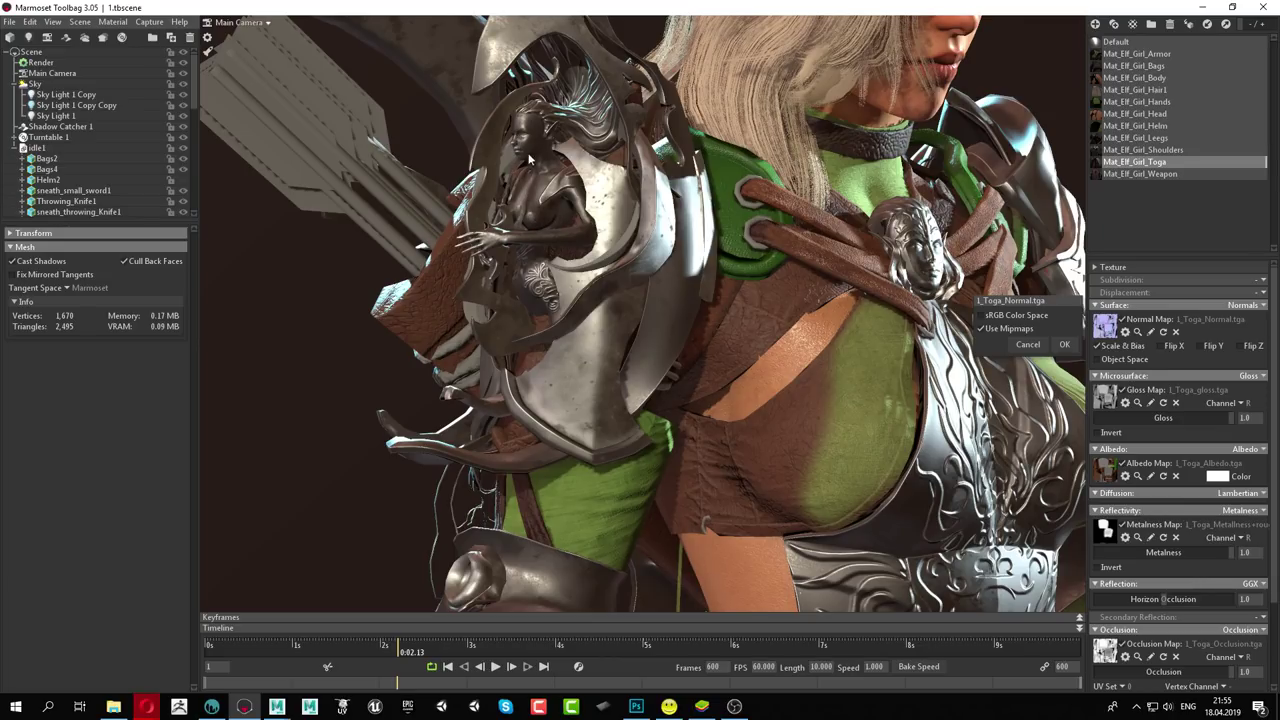
left_click_drag(503, 213, 703, 230)
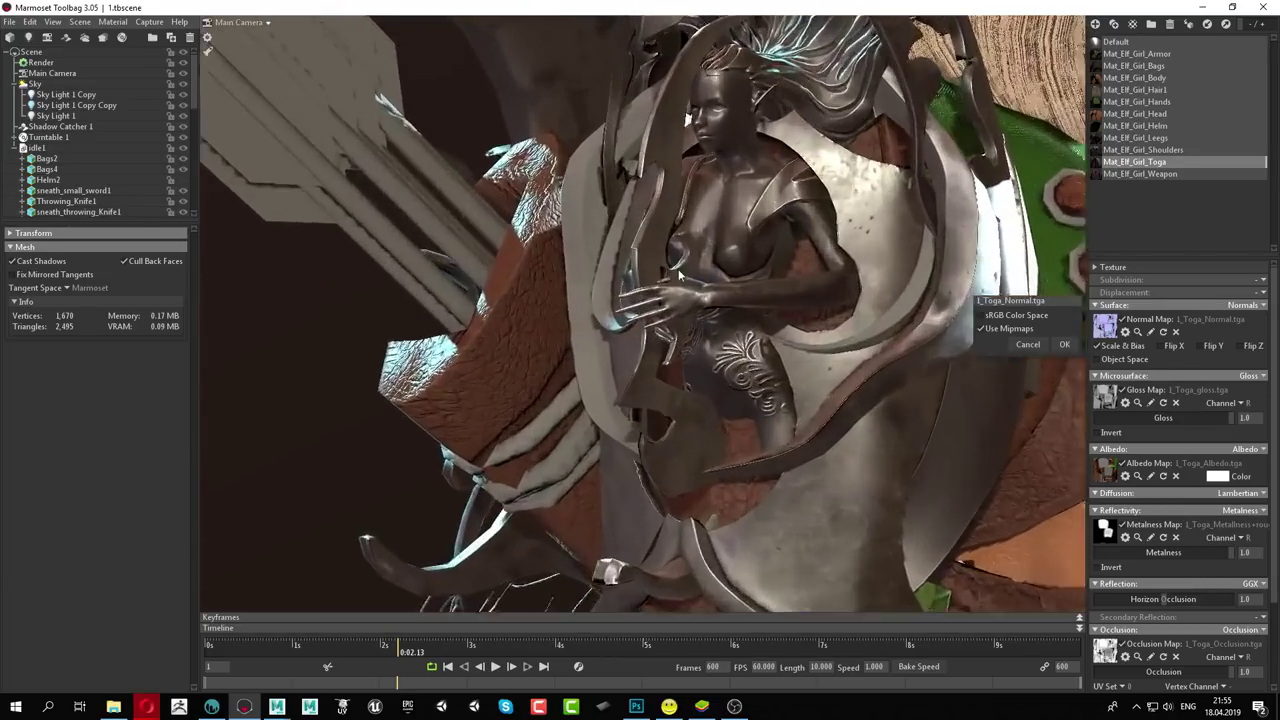
Zoom in on the shoulder-armour figurine, then pull back to the full character
scroll(703, 230, "up", 5)
scroll(703, 228, "up", 5)
scroll(550, 210, "up", 2)
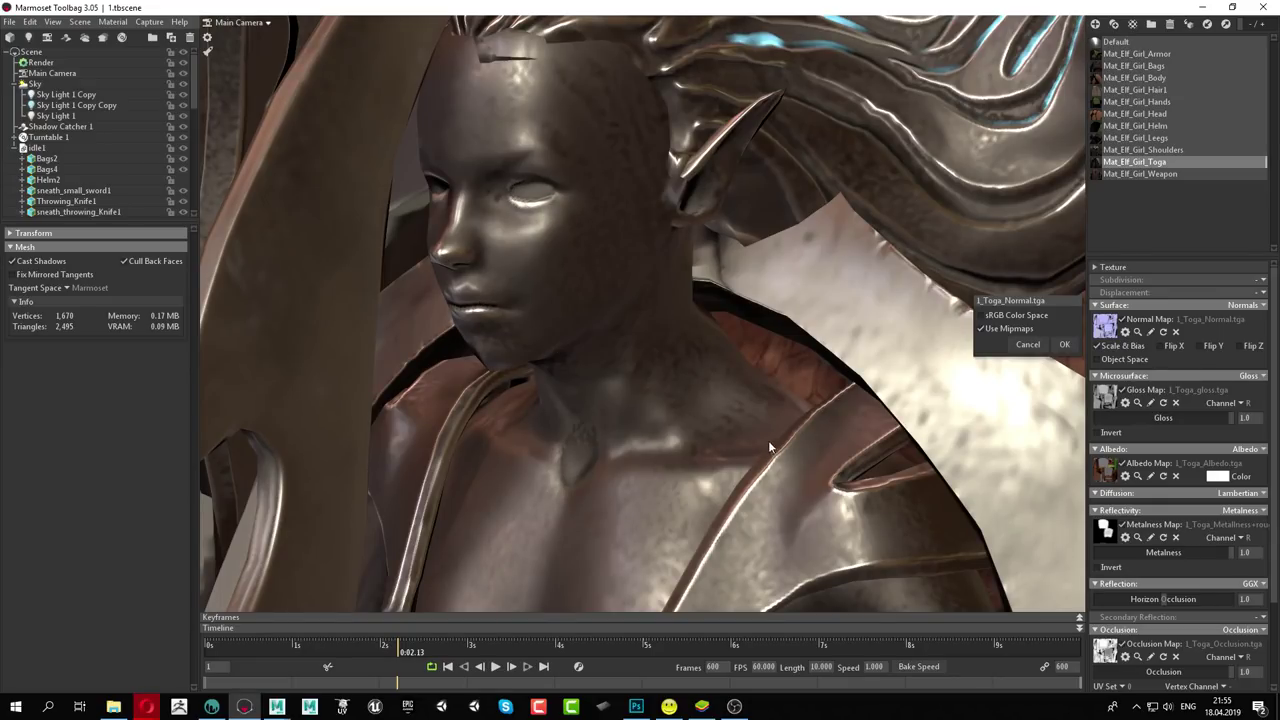
scroll(770, 447, "down", 5)
mouse_move(400, 383)
left_mouse_down()
mouse_move(506, 398)
mouse_move(463, 401)
mouse_move(560, 398)
mouse_move(436, 401)
left_mouse_up()
mouse_move(804, 438)
left_mouse_down()
mouse_move(783, 413)
mouse_move(604, 370)
left_mouse_up()
left_click_drag(798, 463, 700, 460)
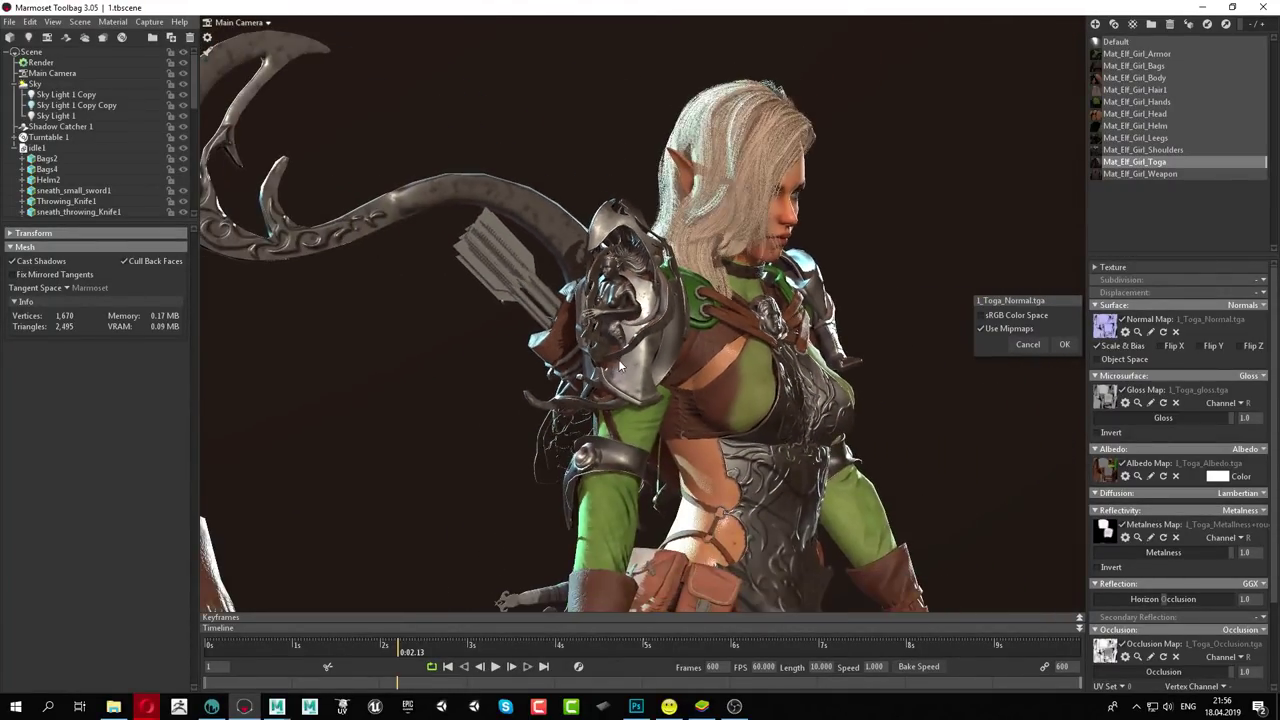
scroll(905, 590, "up", 3)
scroll(905, 598, "down", 4)
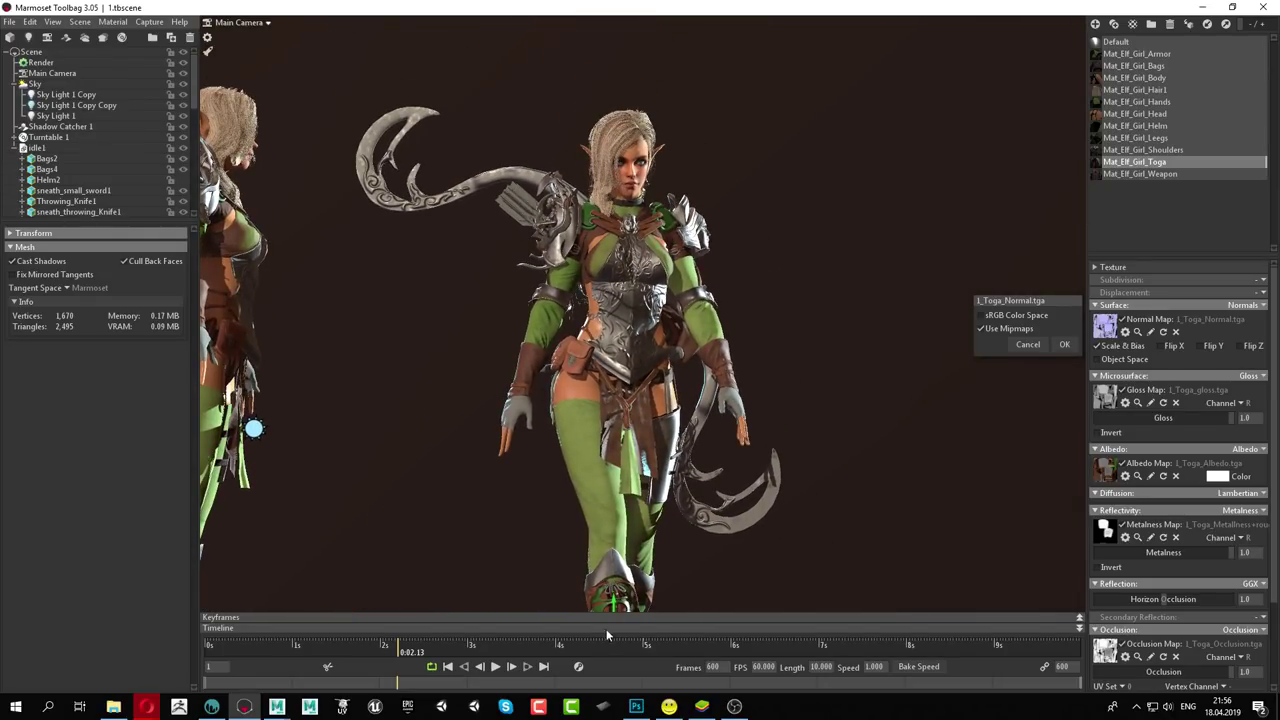
Play the elf animation while zooming, then stop it back at frame 0:00.01
left_click(495, 666)
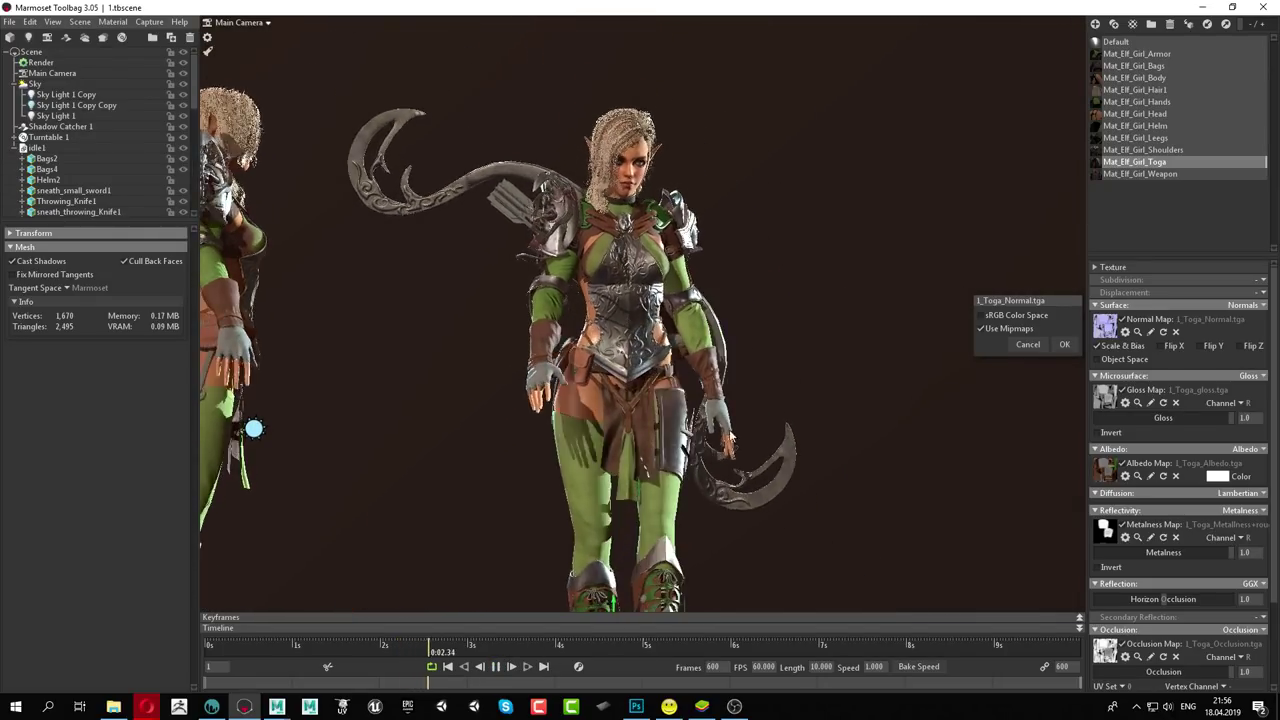
scroll(880, 362, "up", 4)
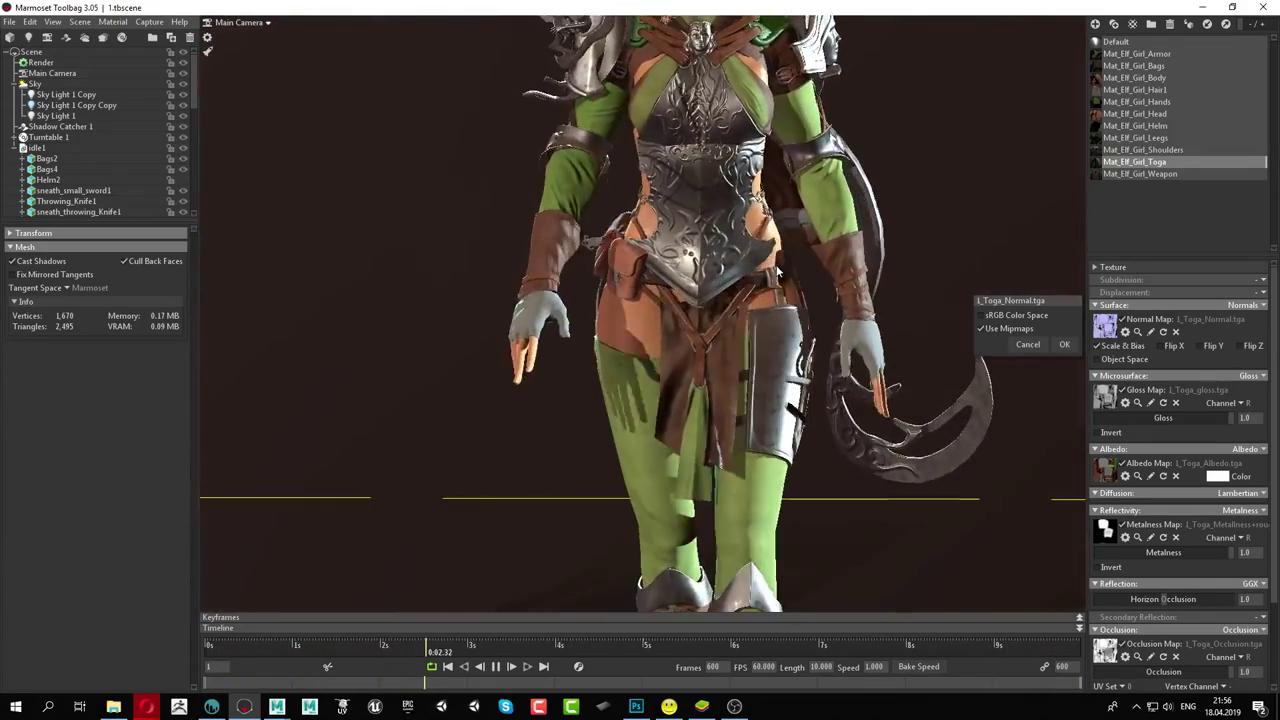
scroll(700, 230, "down", 5)
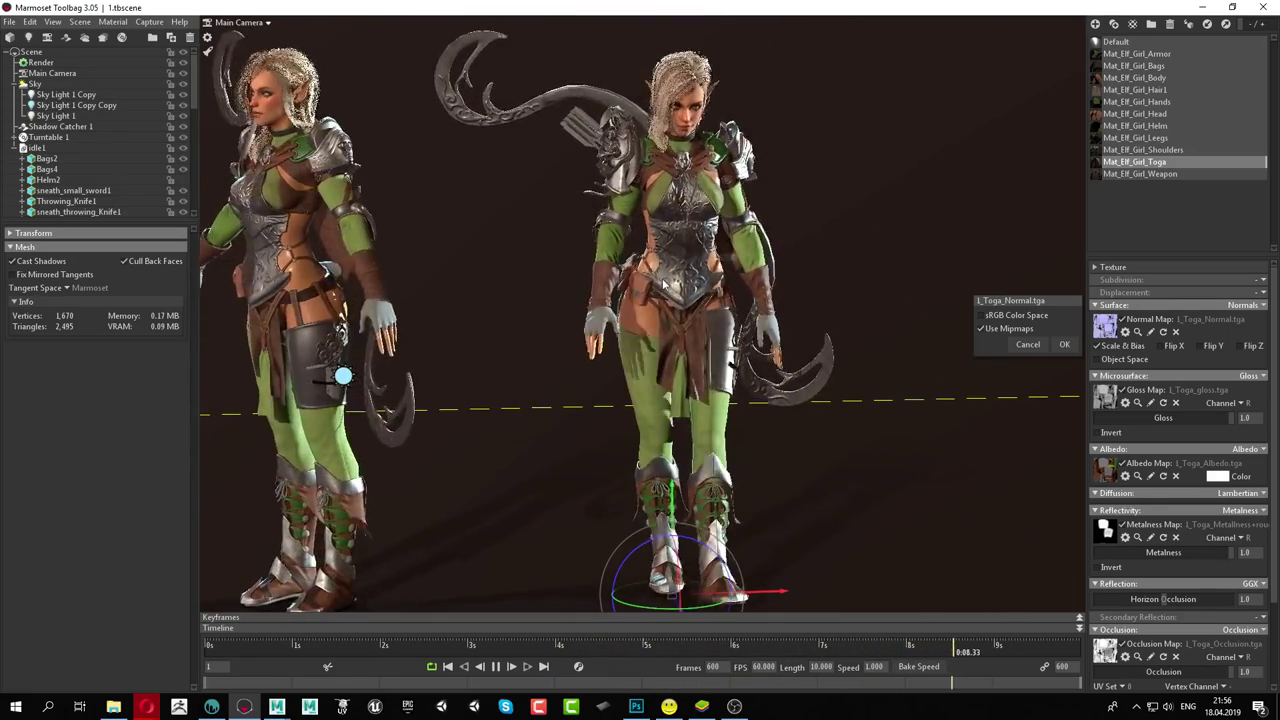
left_click(494, 666)
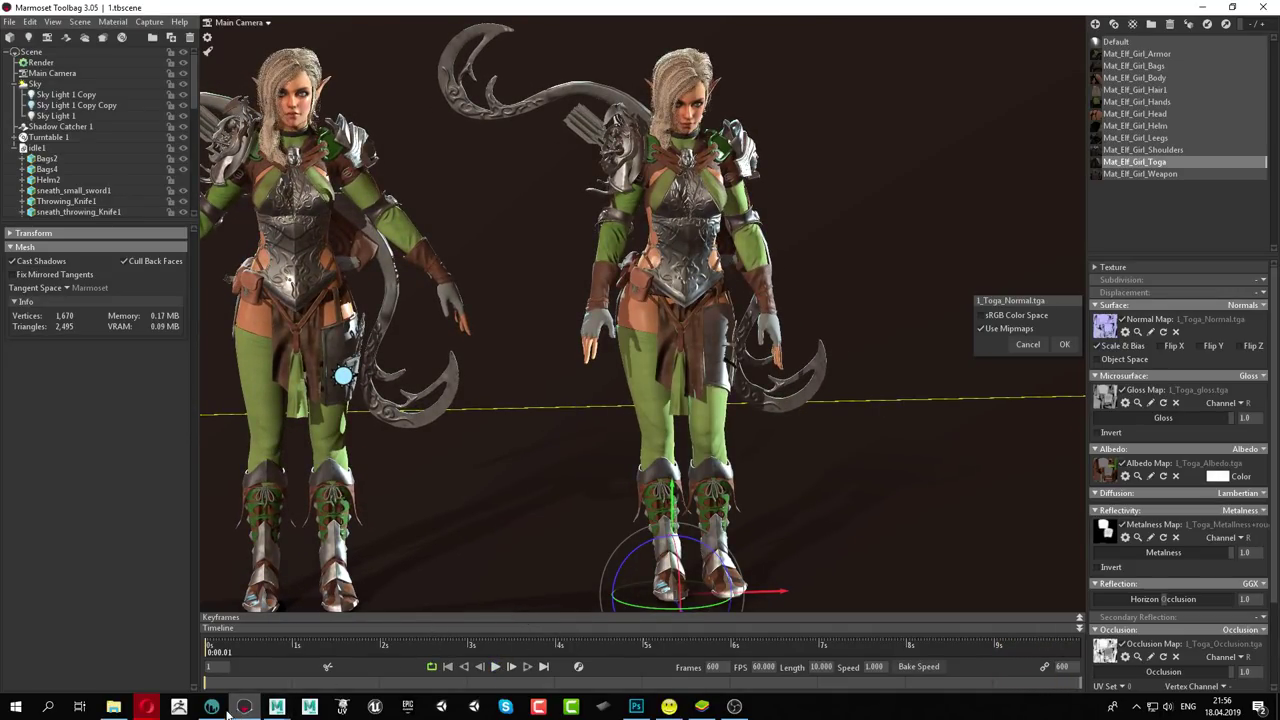
Place the material preview over the hand, select the dark brown leather, and save with Ctrl+S
left_click(207, 707)
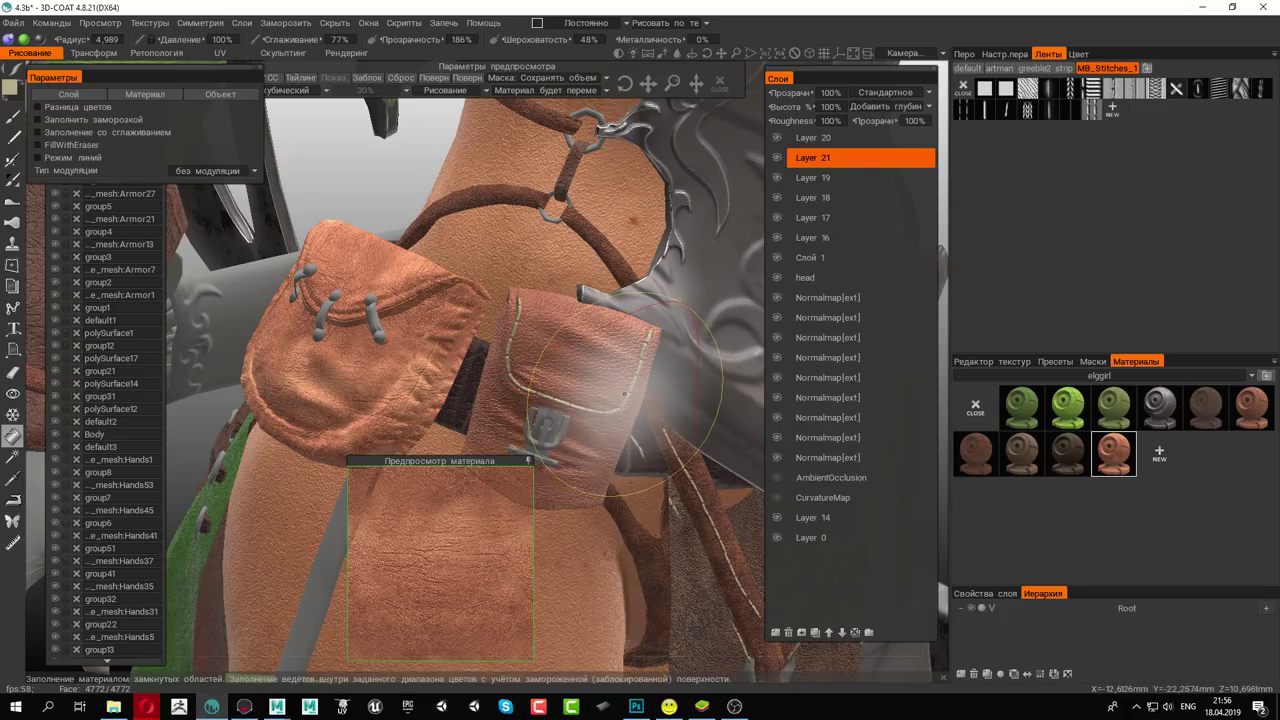
scroll(589, 355, "down", 5)
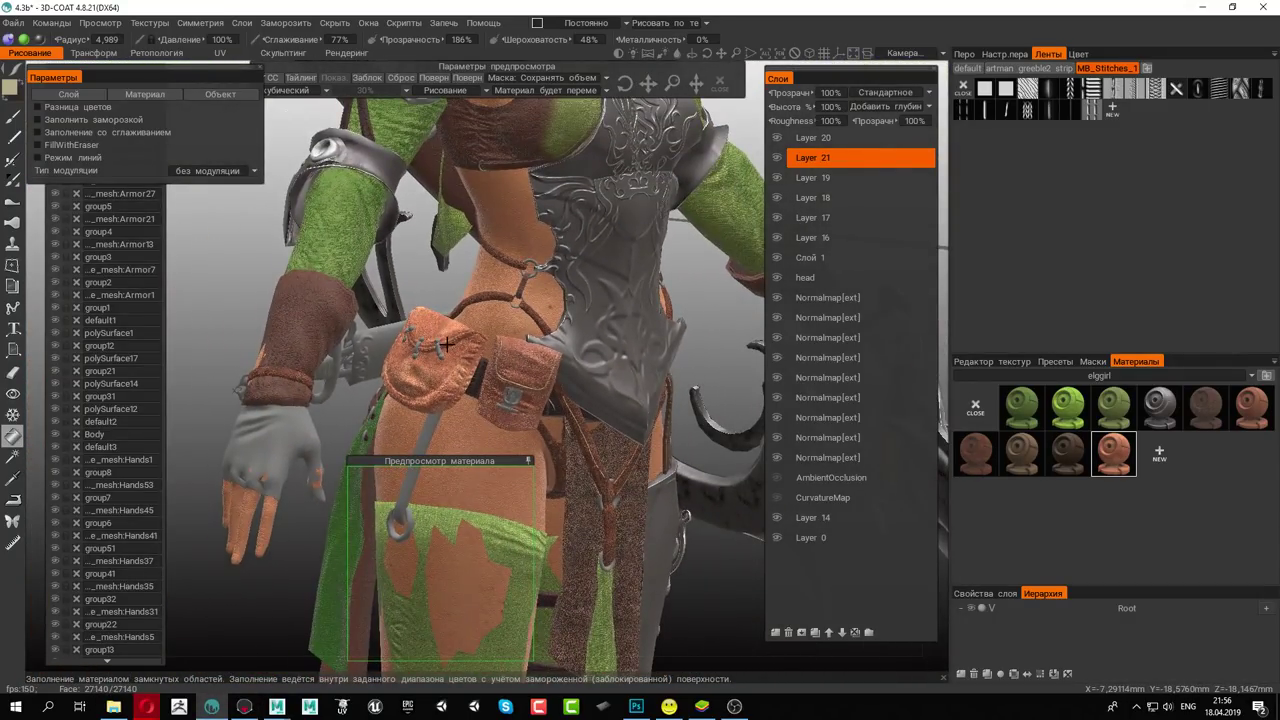
mouse_move(465, 461)
left_mouse_down()
mouse_move(167, 298)
mouse_move(147, 197)
left_mouse_up()
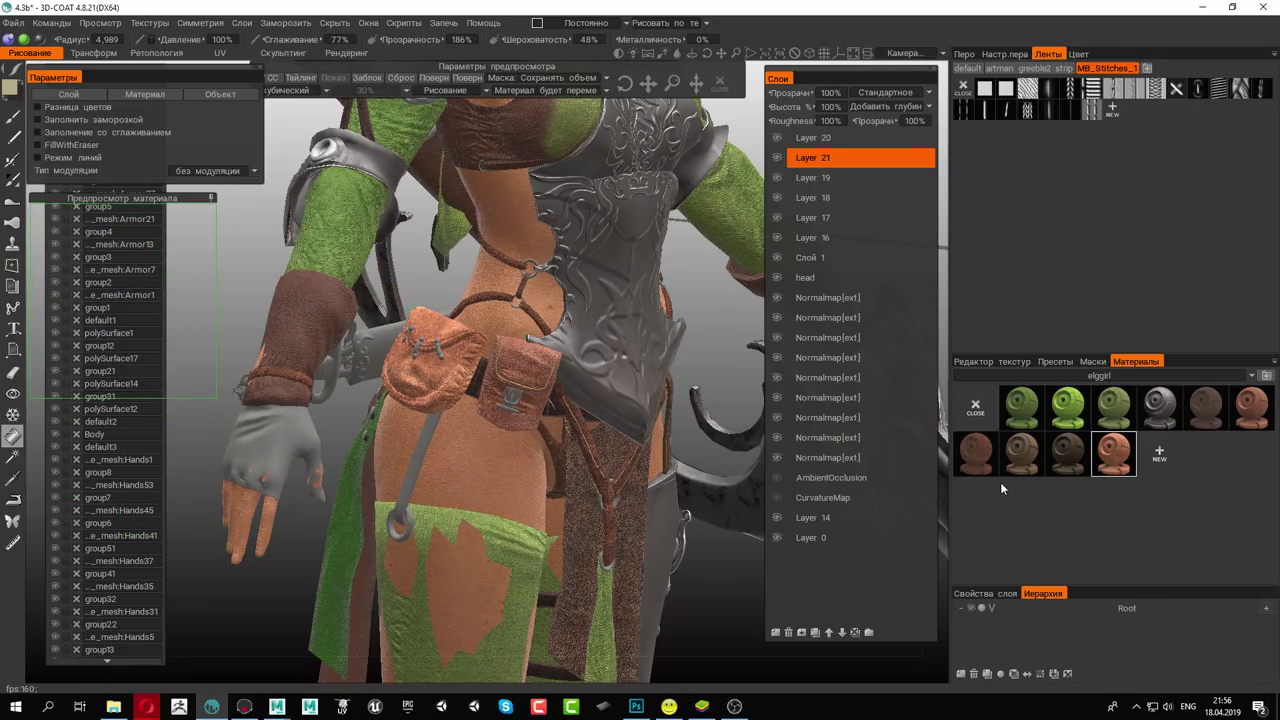
scroll(340, 360, "up", 2)
scroll(497, 326, "up", 2)
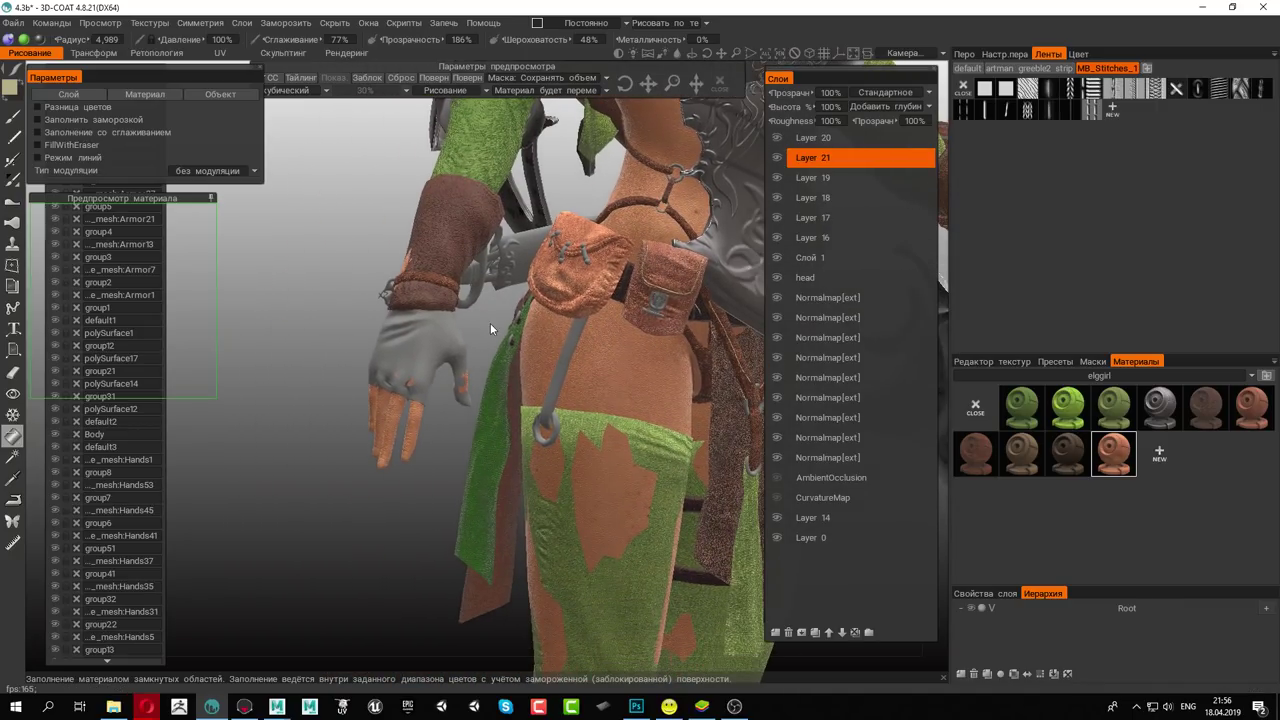
scroll(627, 407, "up", 2)
scroll(640, 406, "up", 1)
scroll(580, 357, "up", 1)
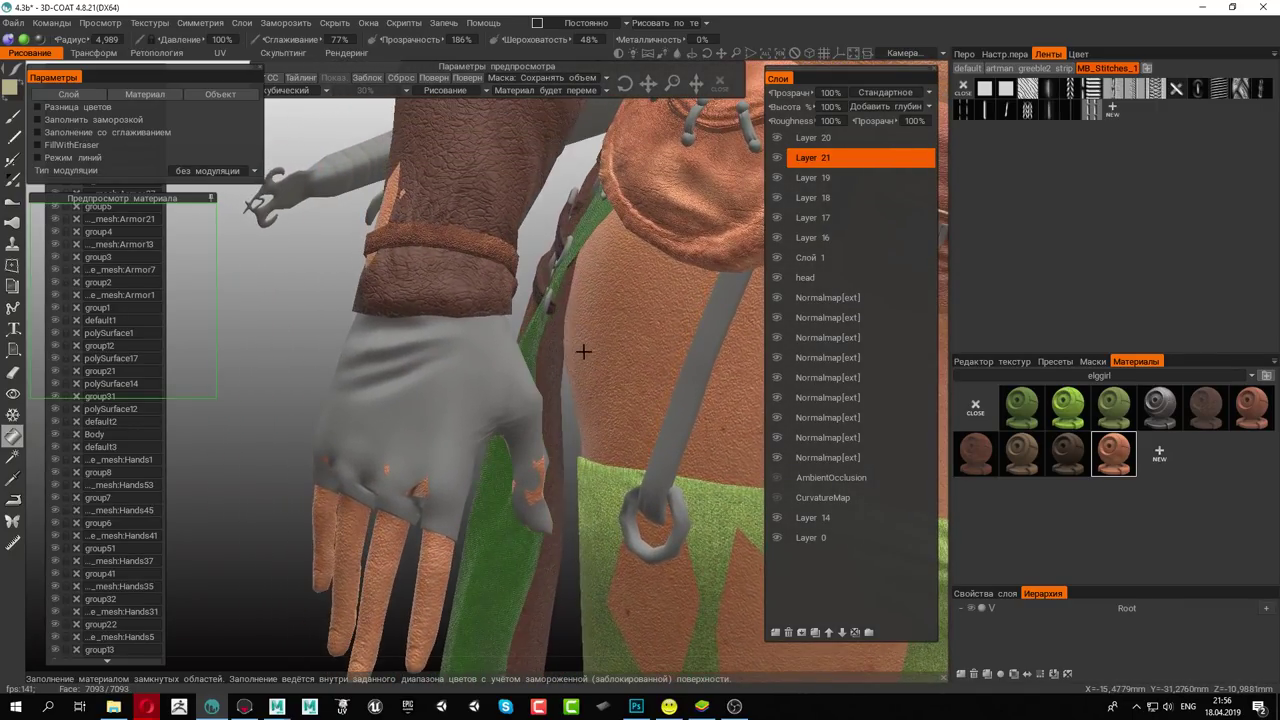
scroll(660, 365, "up", 1)
left_click_drag(148, 198, 452, 326)
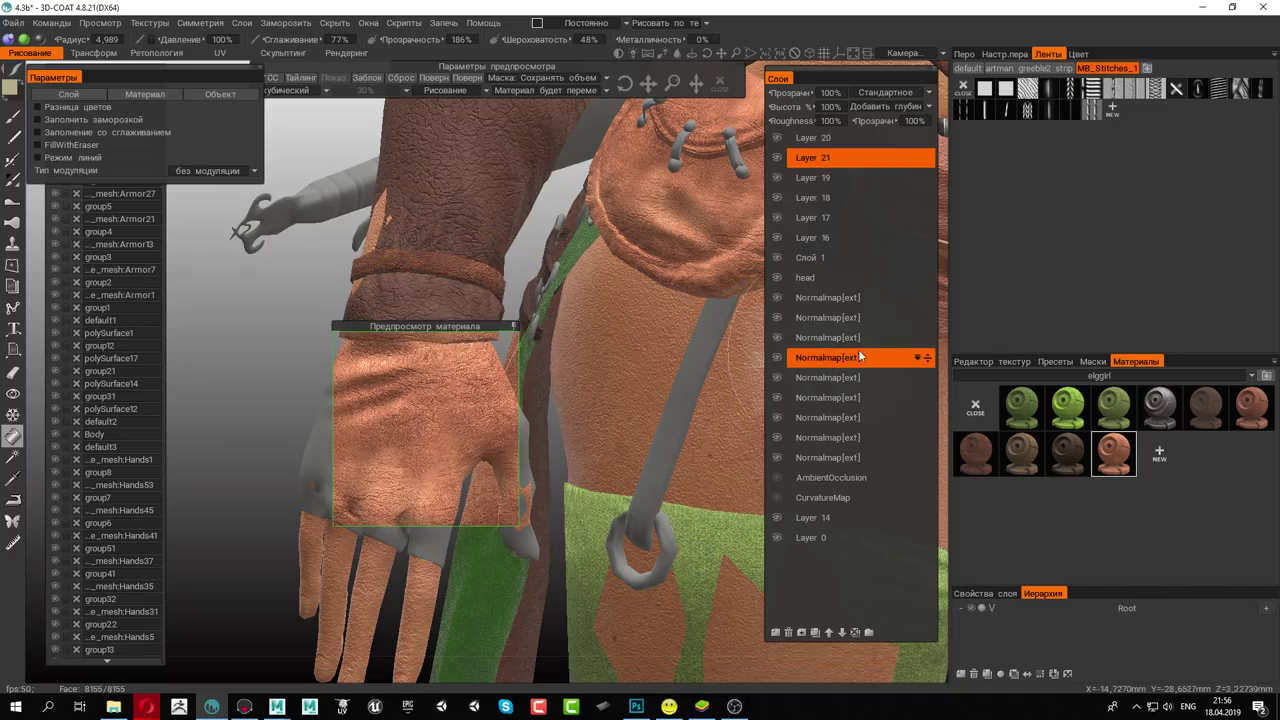
left_click(980, 458)
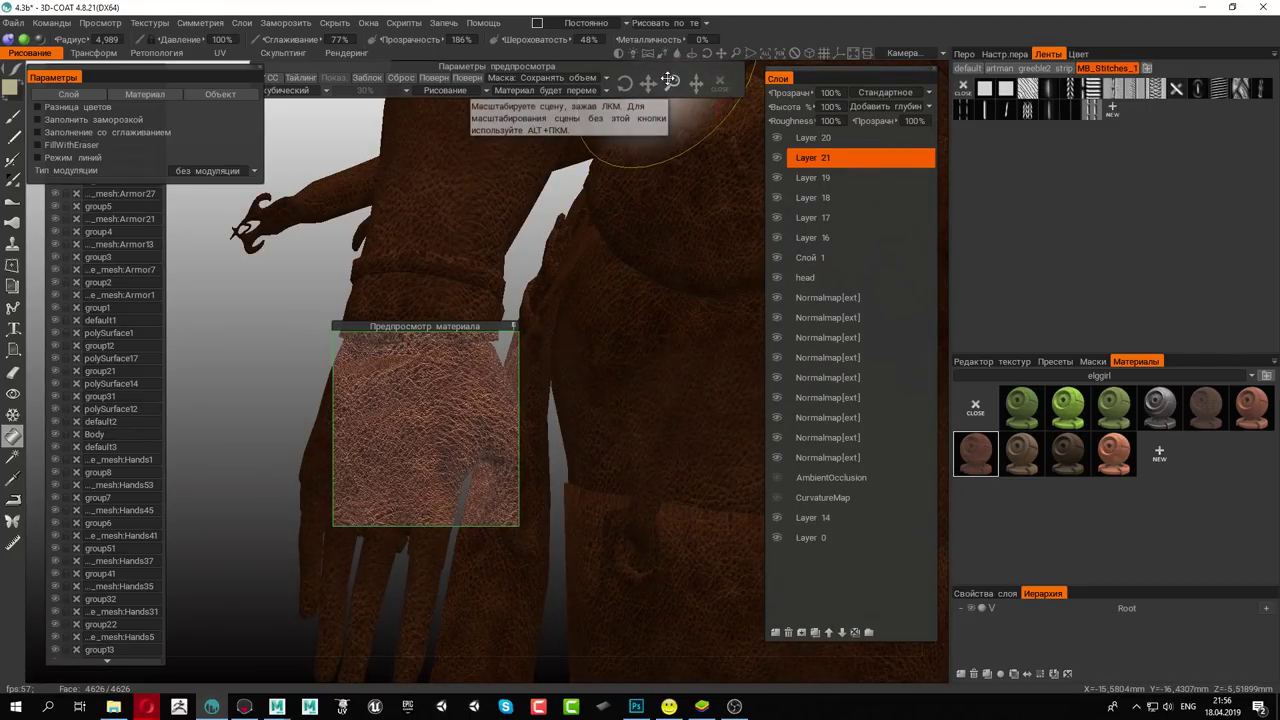
key("ctrl+s")
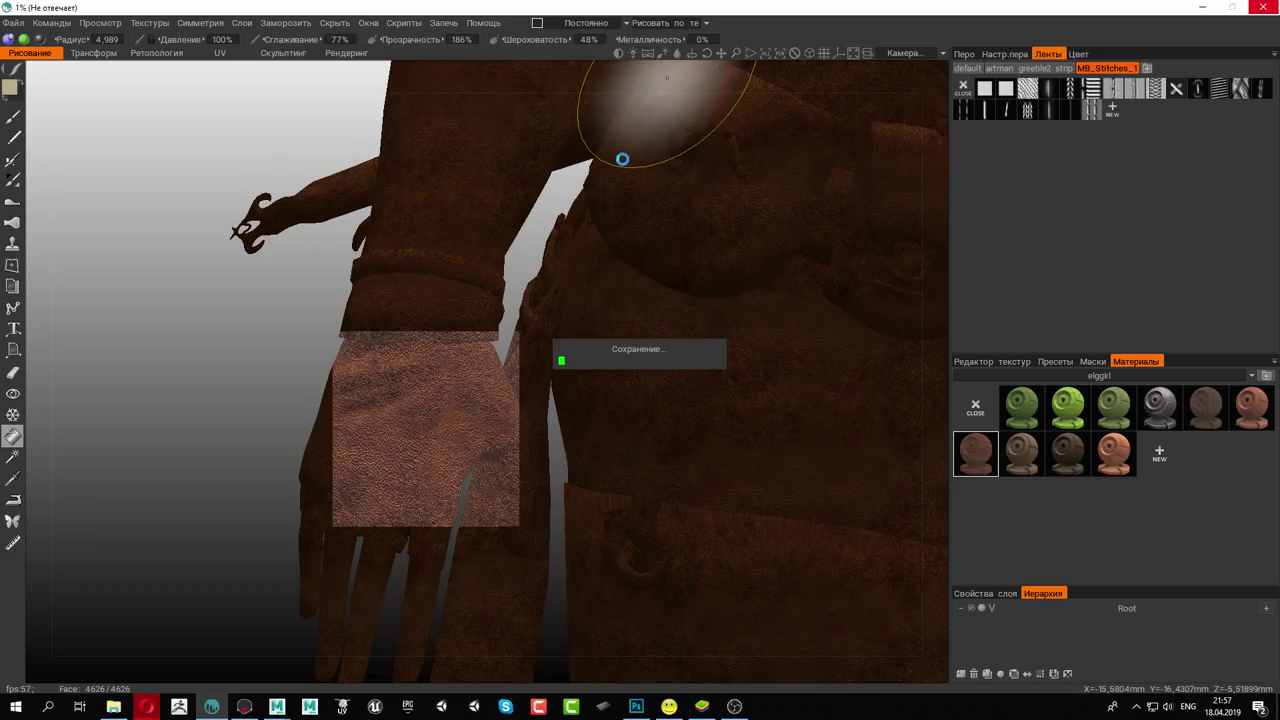
Orbit the refreshed elf render from behind to the front to check the hip leather pouch
left_click(244, 706)
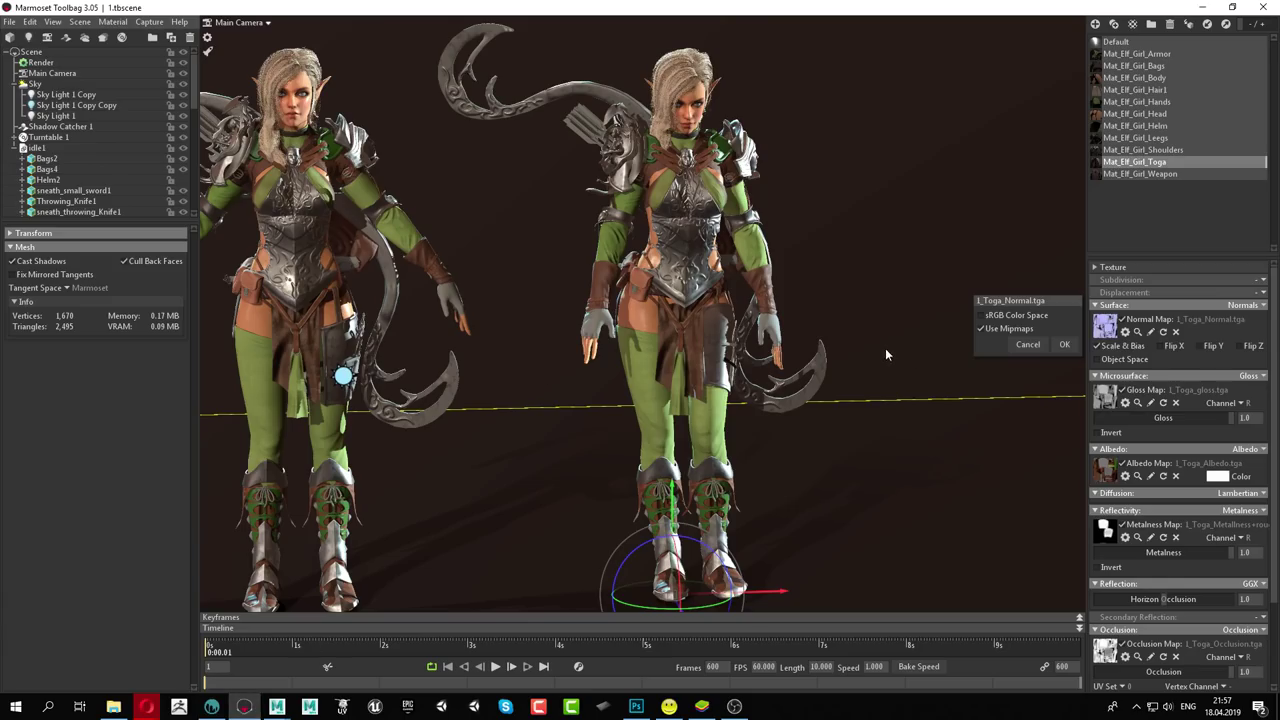
left_click_drag(885, 354, 806, 384)
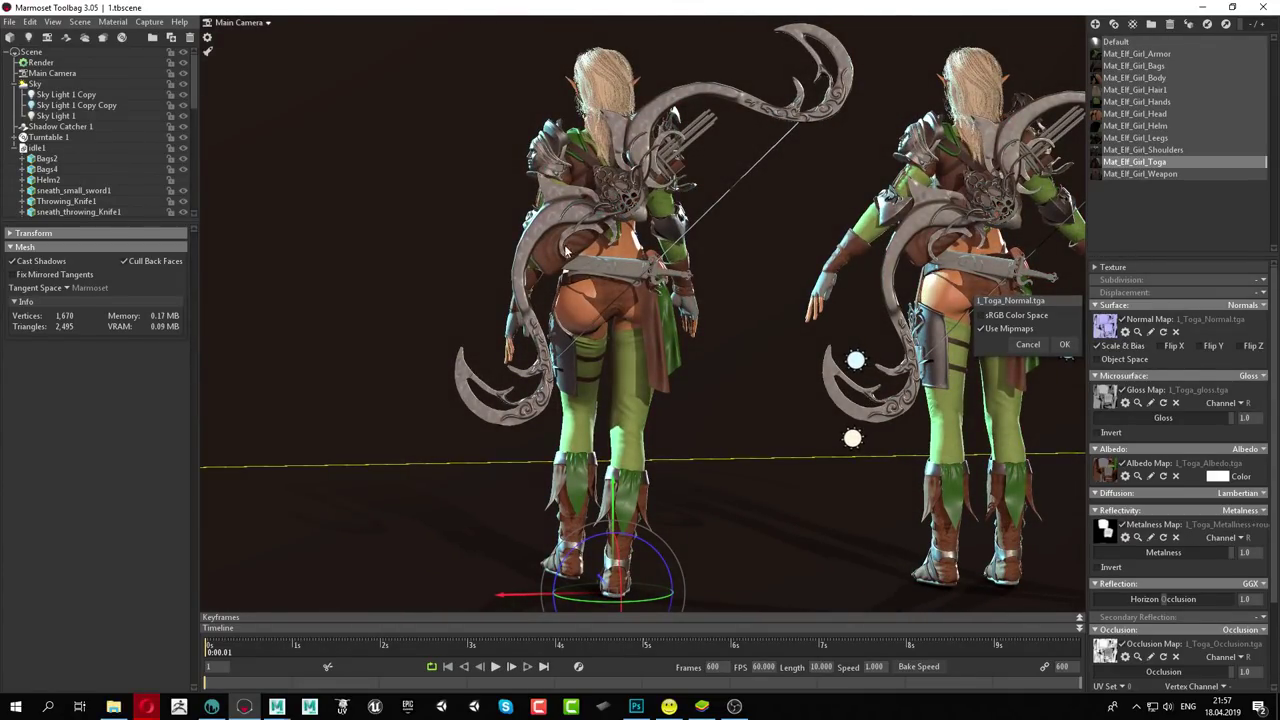
scroll(987, 450, "up", 5)
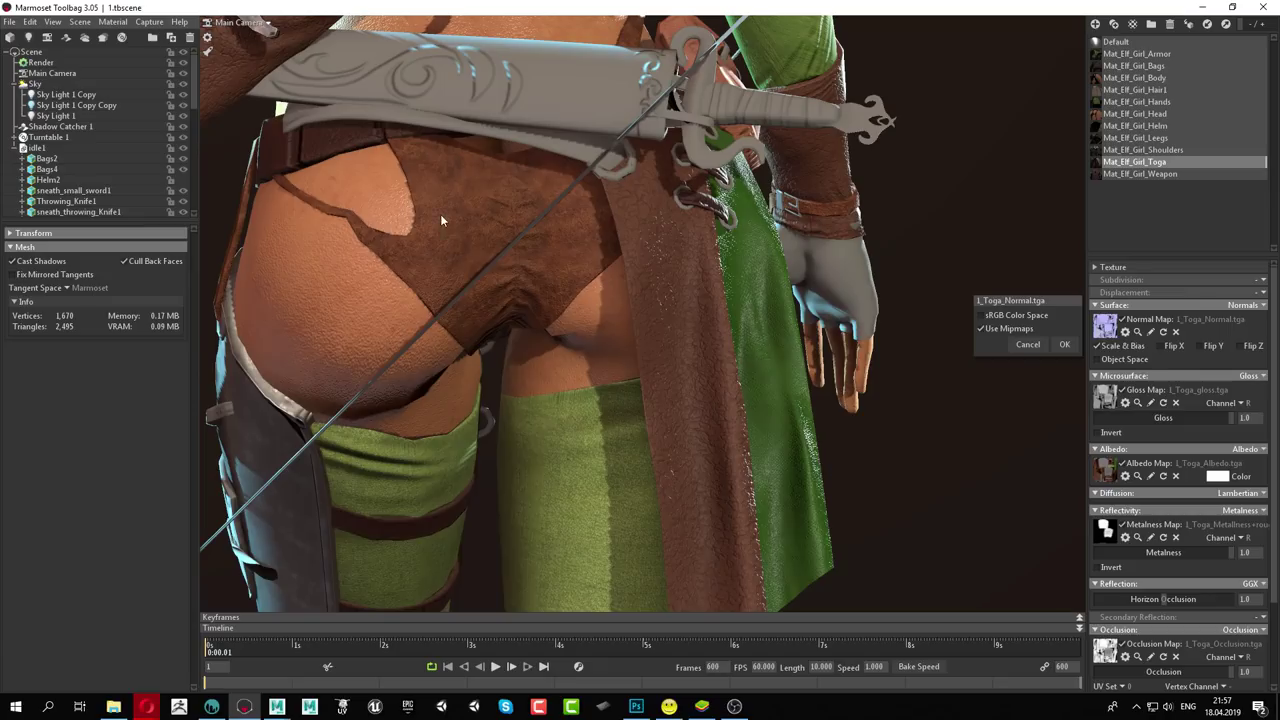
mouse_move(497, 258)
left_mouse_down()
mouse_move(420, 296)
mouse_move(462, 312)
left_mouse_up()
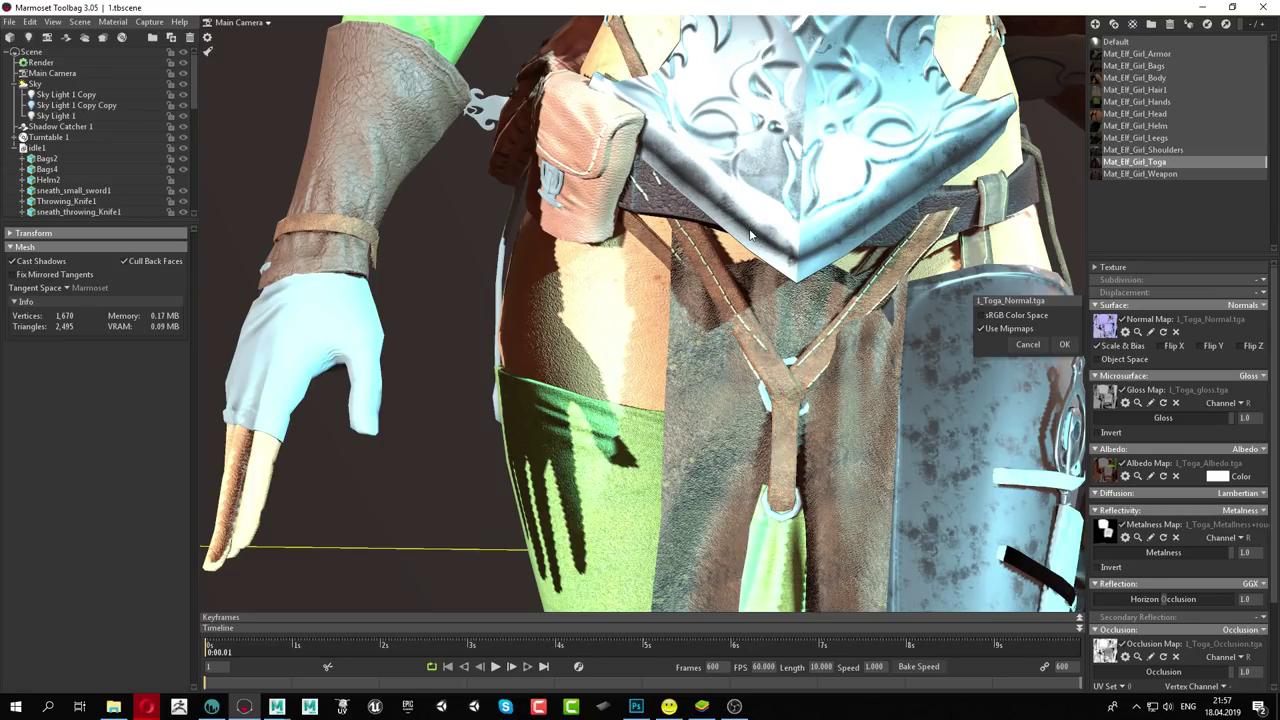
scroll(750, 235, "down", 3)
scroll(684, 196, "down", 4)
mouse_move(684, 196)
left_mouse_down()
mouse_move(413, 221)
mouse_move(657, 254)
left_mouse_up()
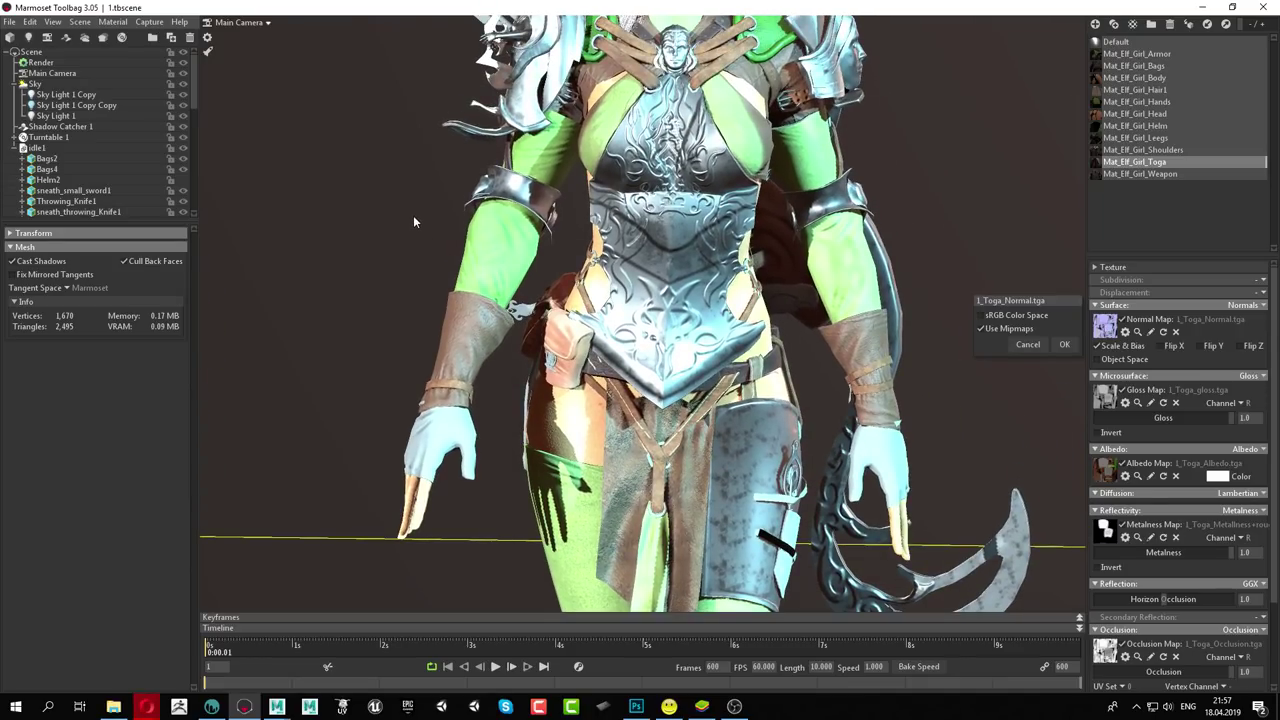
left_click_drag(560, 230, 584, 229)
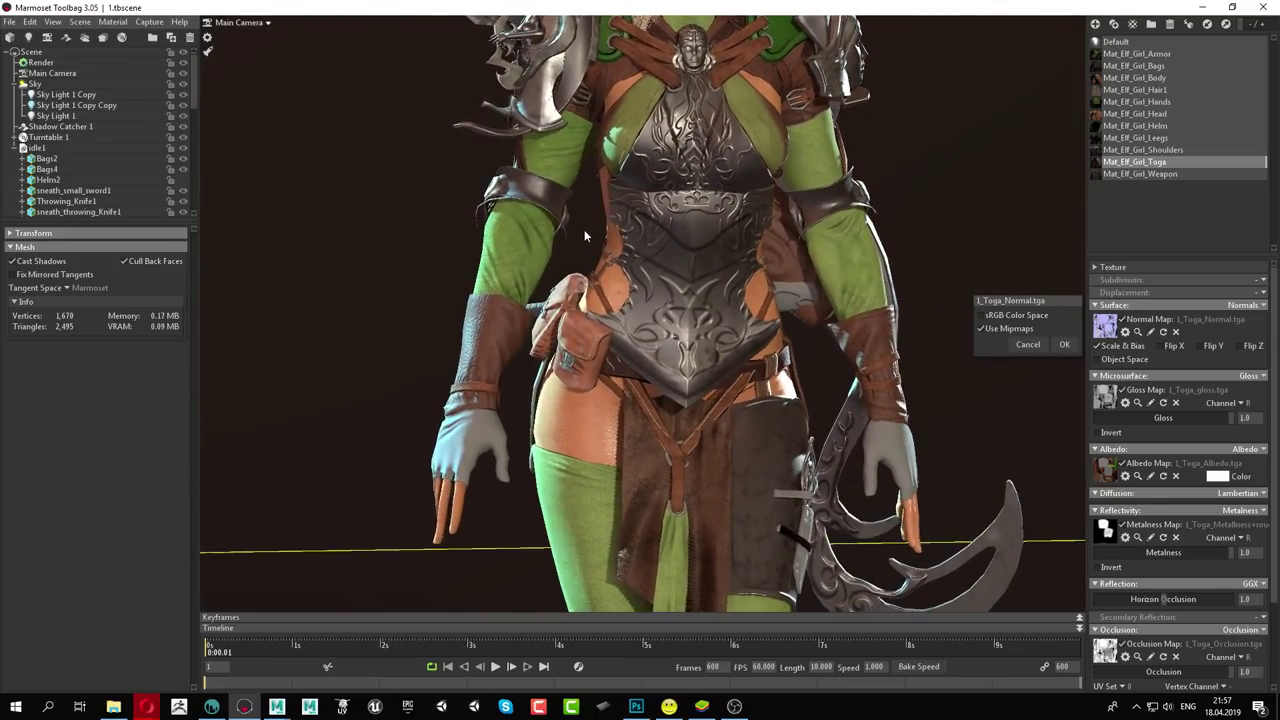
scroll(584, 229, "down", 2)
scroll(750, 249, "down", 5)
left_click_drag(700, 250, 653, 262)
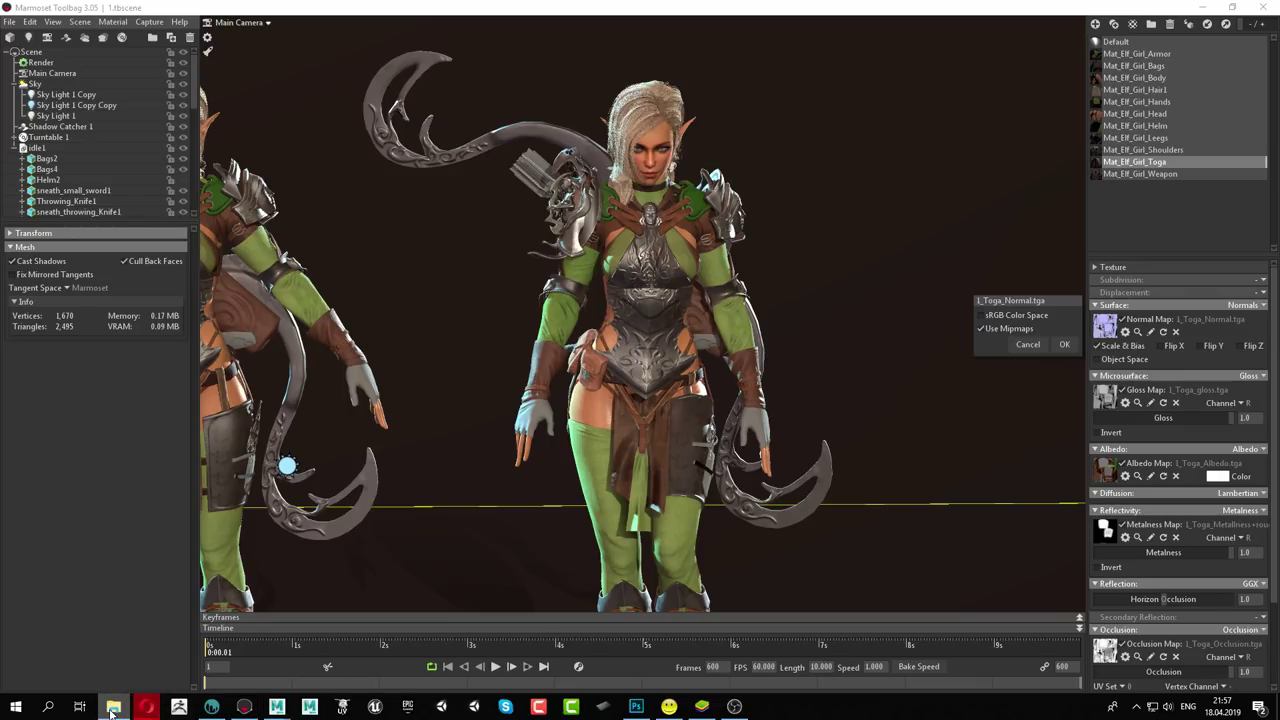
Open the second elf archer image from the Референсы\elf girl folder in Photos
left_click(113, 706)
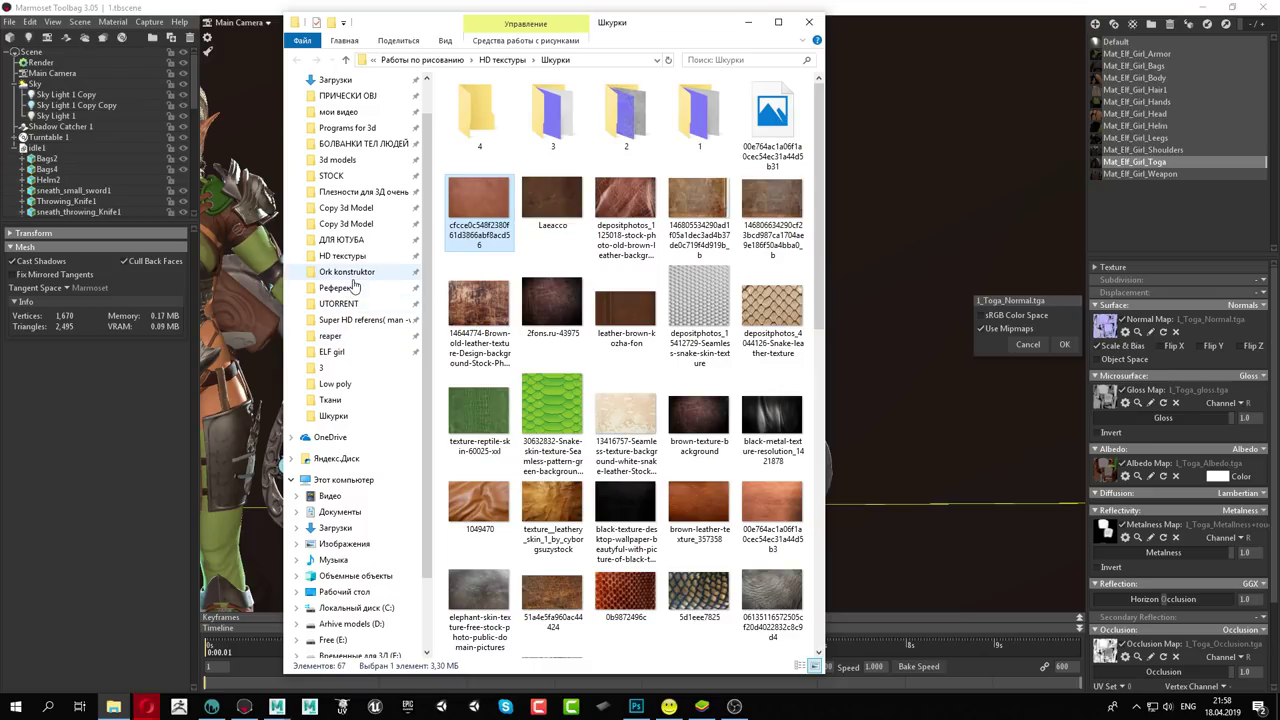
left_click(348, 257)
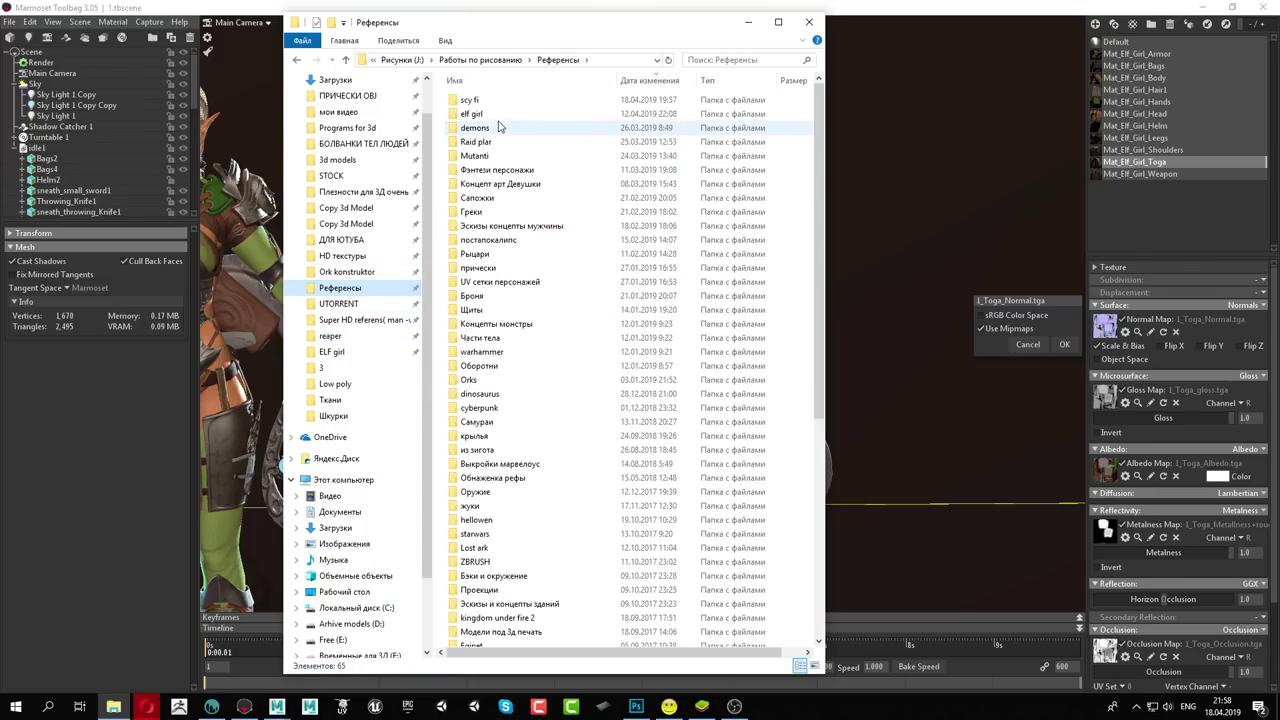
double_click(477, 114)
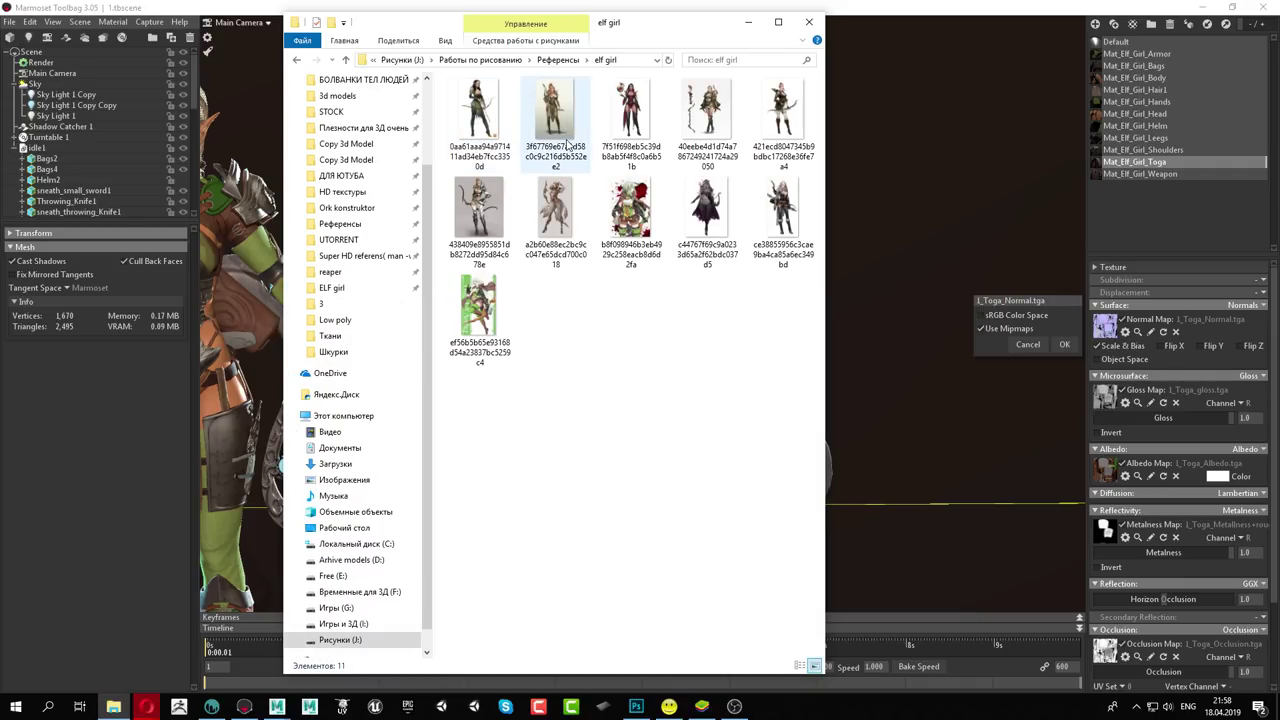
left_click(556, 117)
double_click(556, 117)
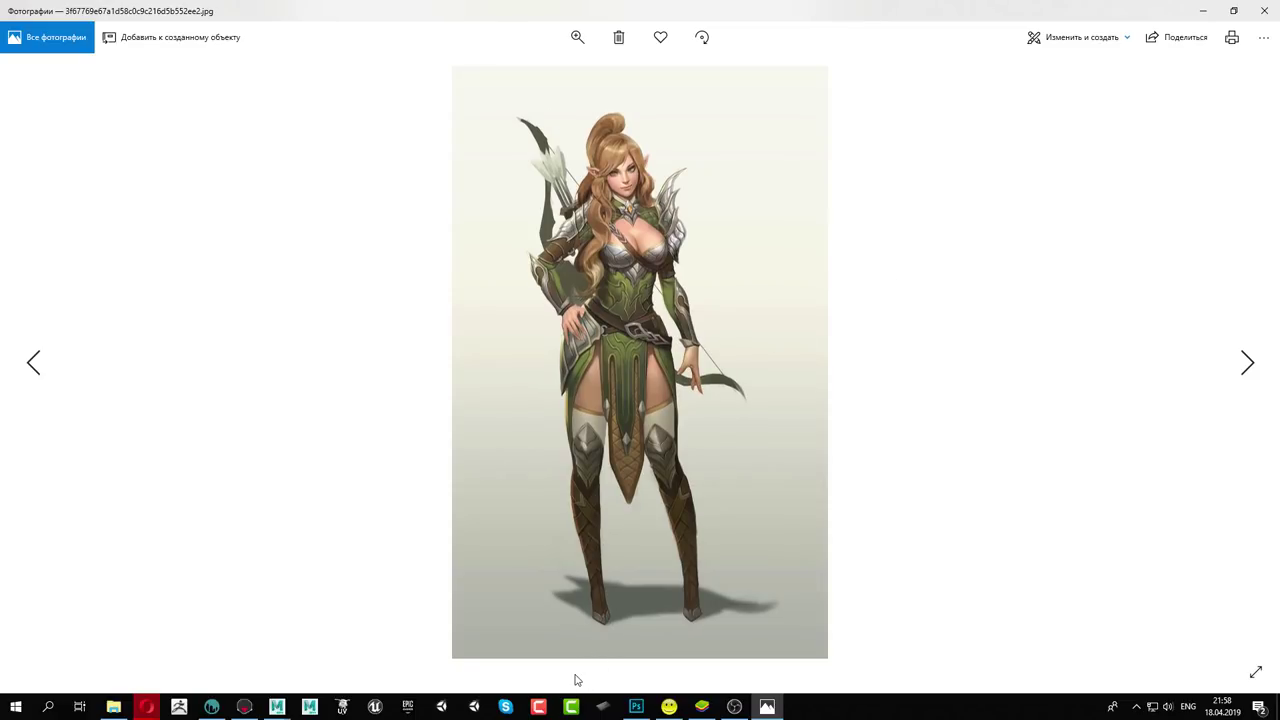
Step through the elf references to the green-haired elf ranger in a brown cloak
left_click(32, 364)
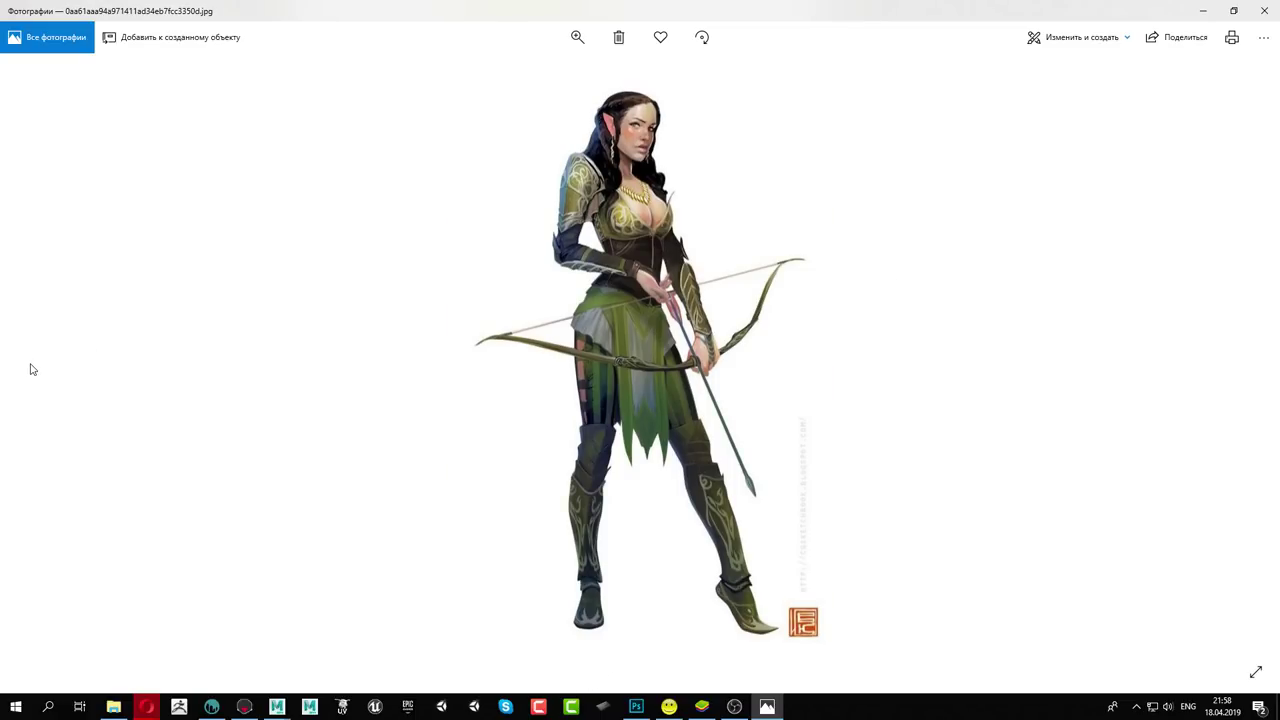
left_click(1247, 362)
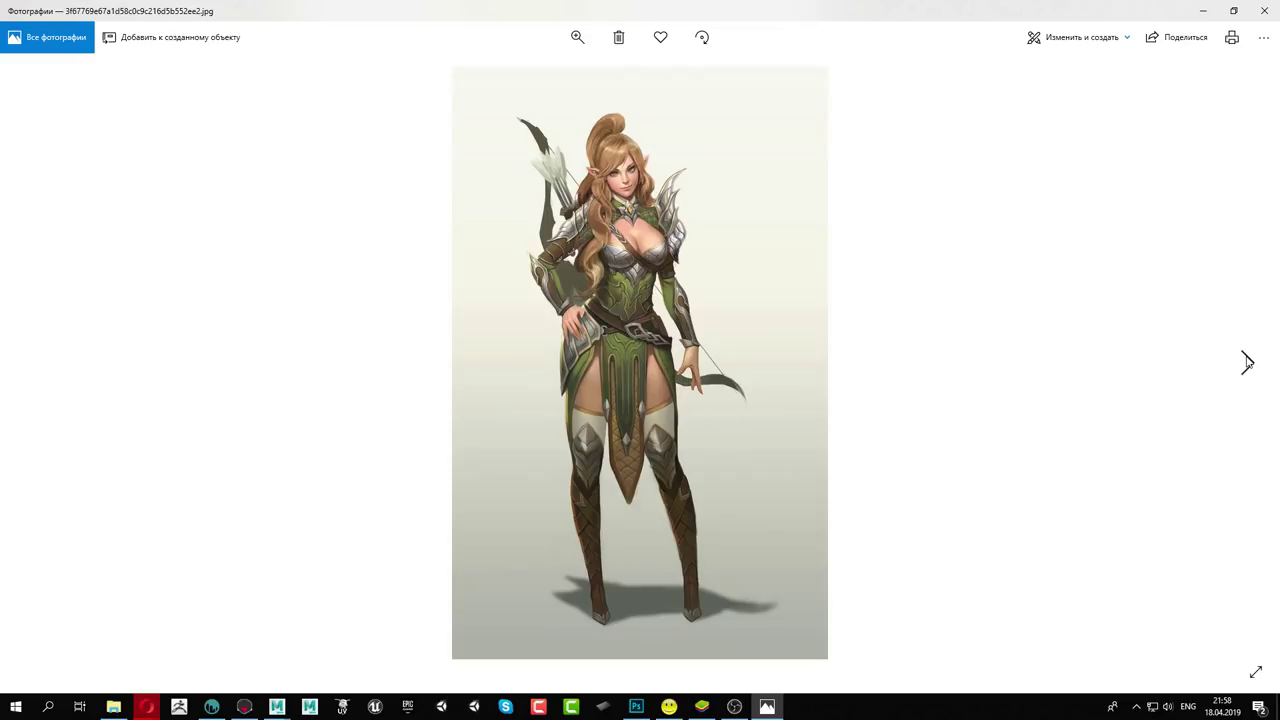
left_click(1247, 362)
left_click(1247, 362)
left_click(1247, 362)
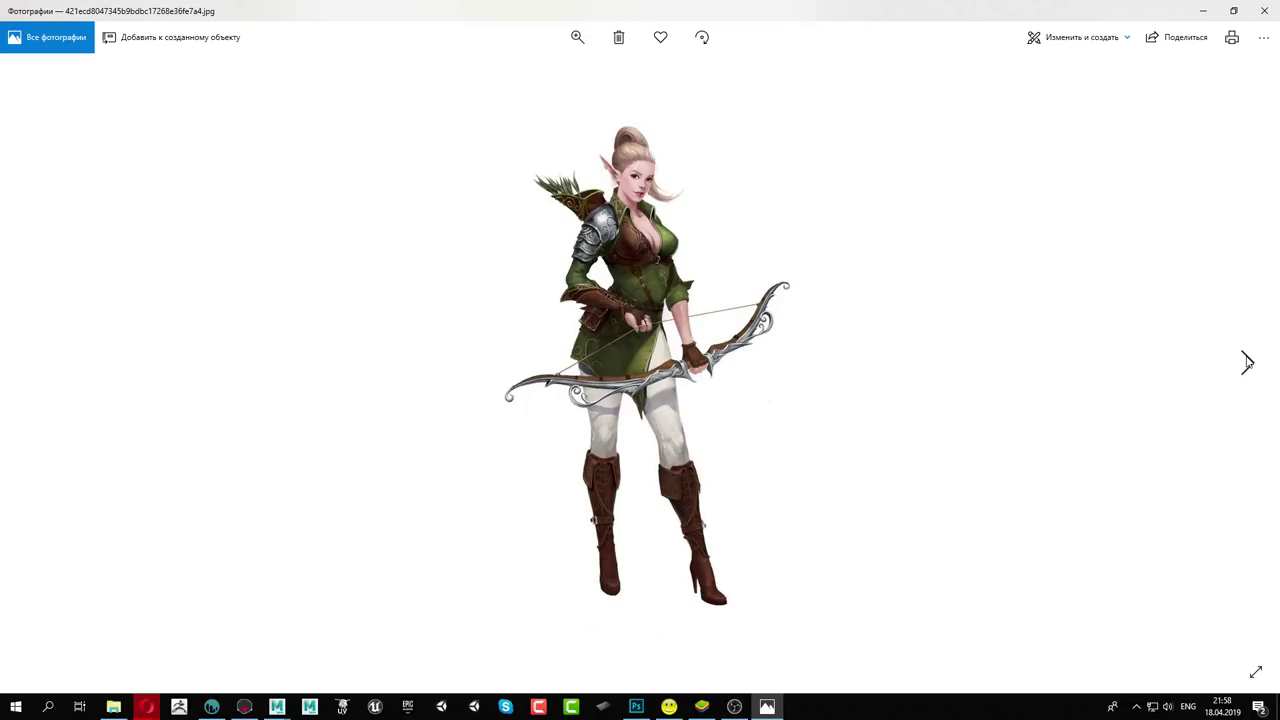
left_click(1247, 362)
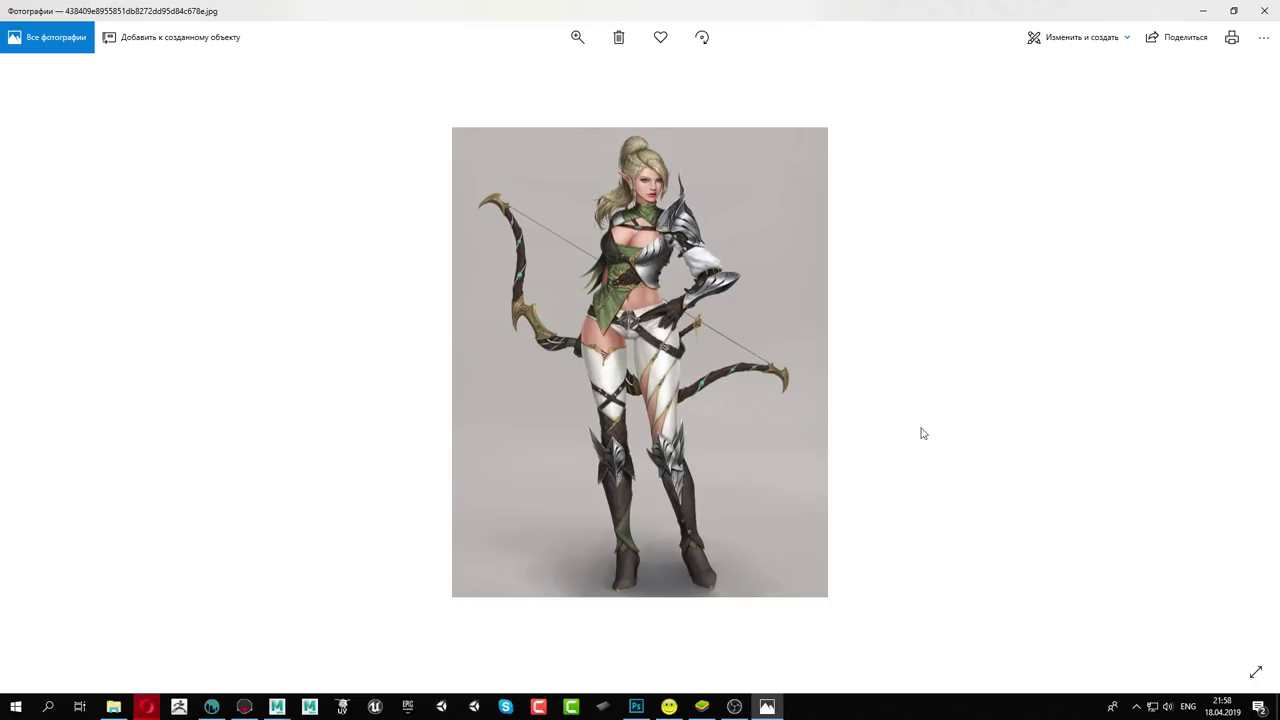
left_click(1249, 366)
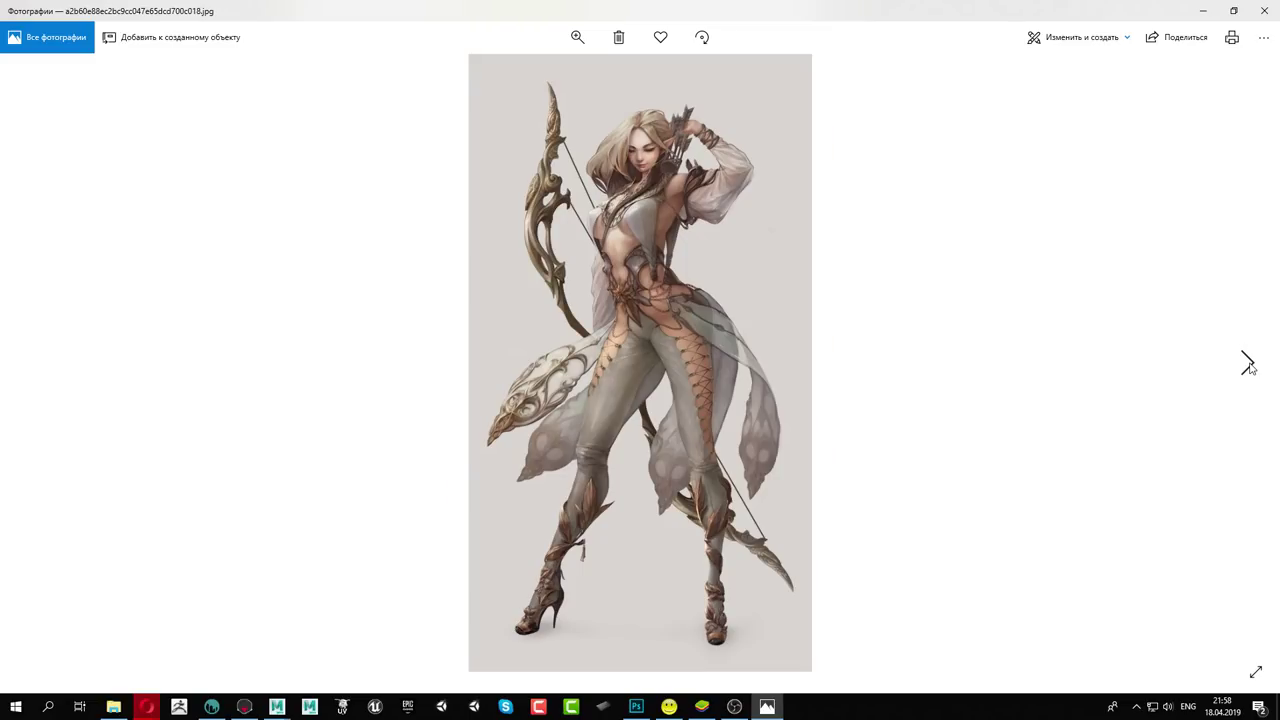
left_click(1249, 366)
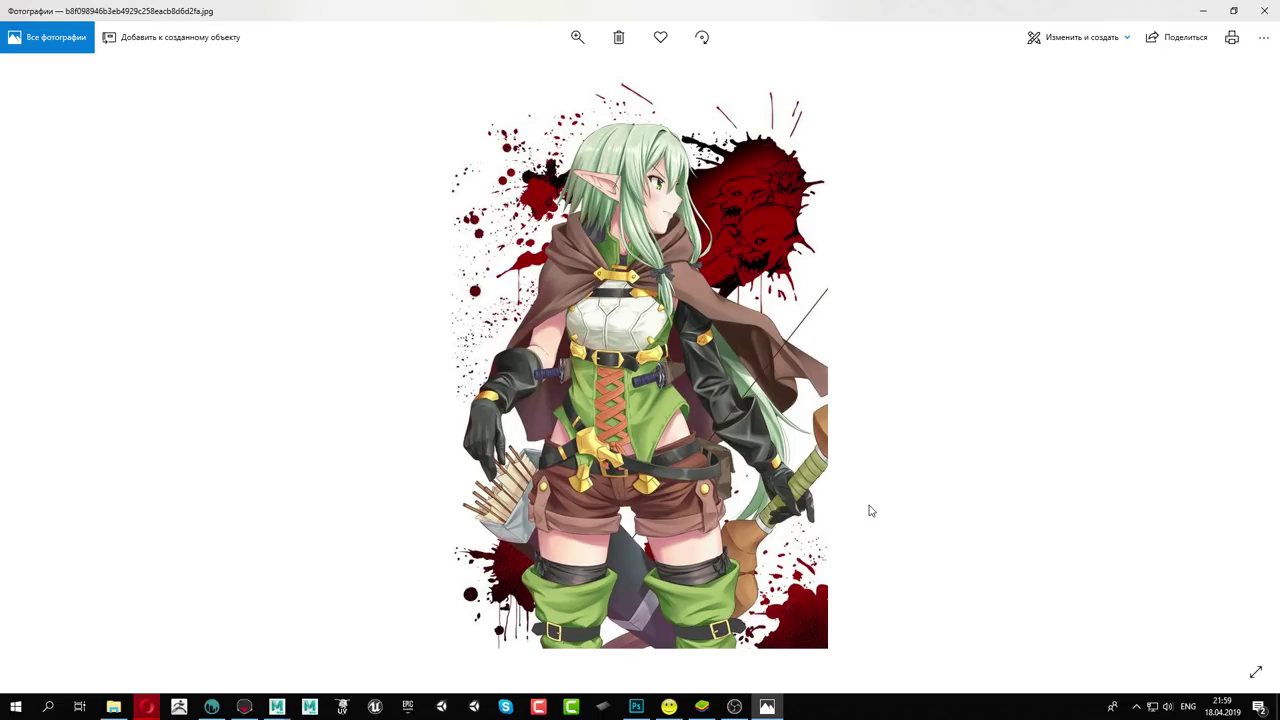
Close the elf girl reference image in Photos and minimize the File Explorer window
left_click(1264, 10)
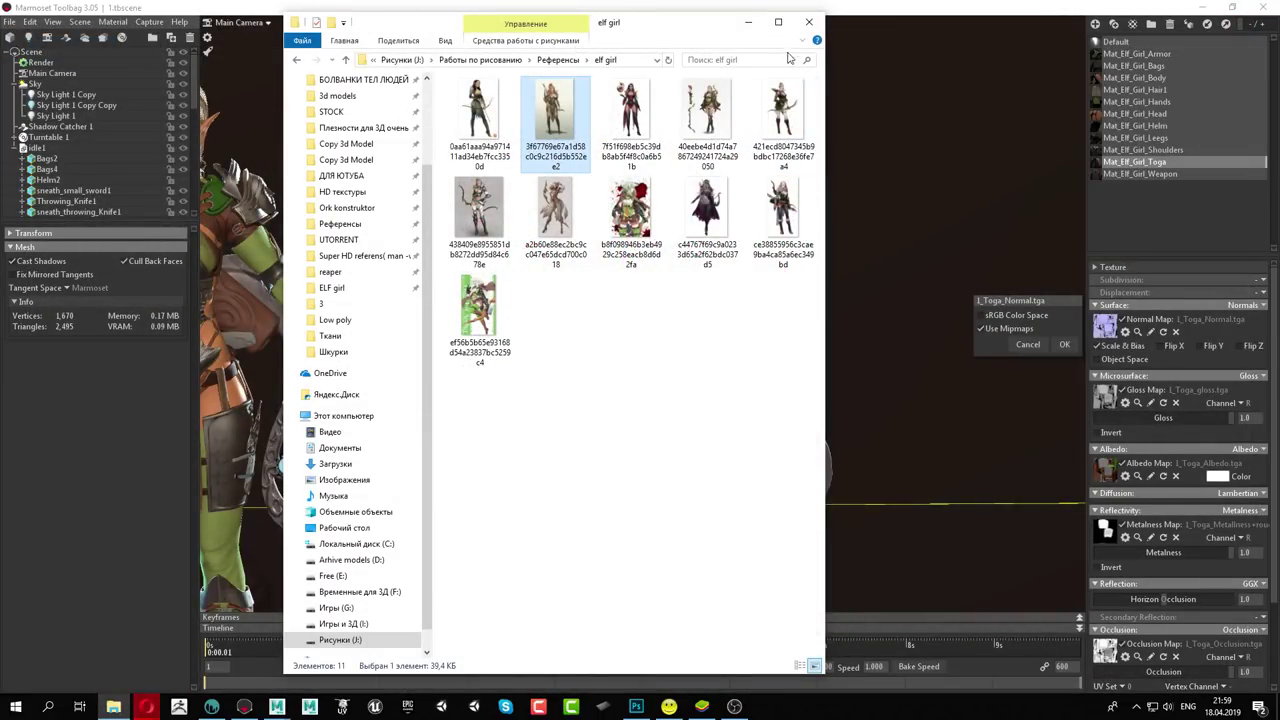
left_click(748, 21)
Back in 3D-Coat, trial-fill the model with the knit and dark-brown materials, undoing each fill
left_click(212, 707)
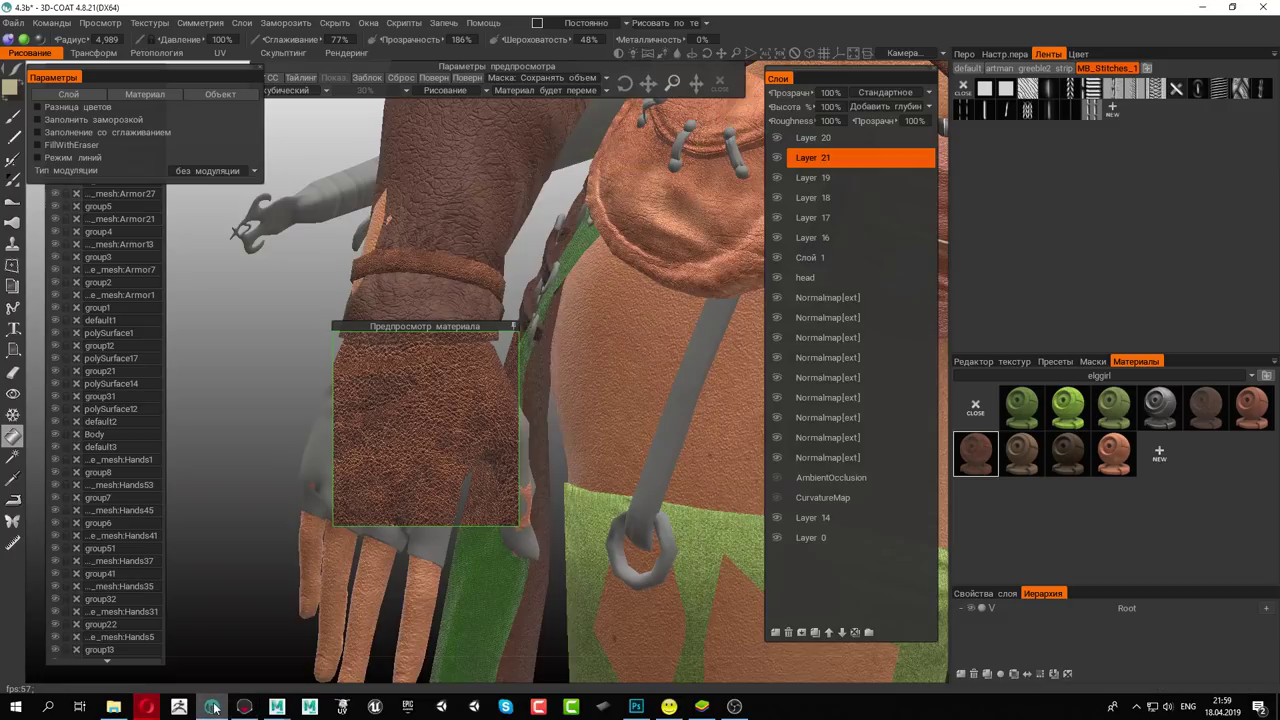
right_click_drag(600, 420, 647, 376)
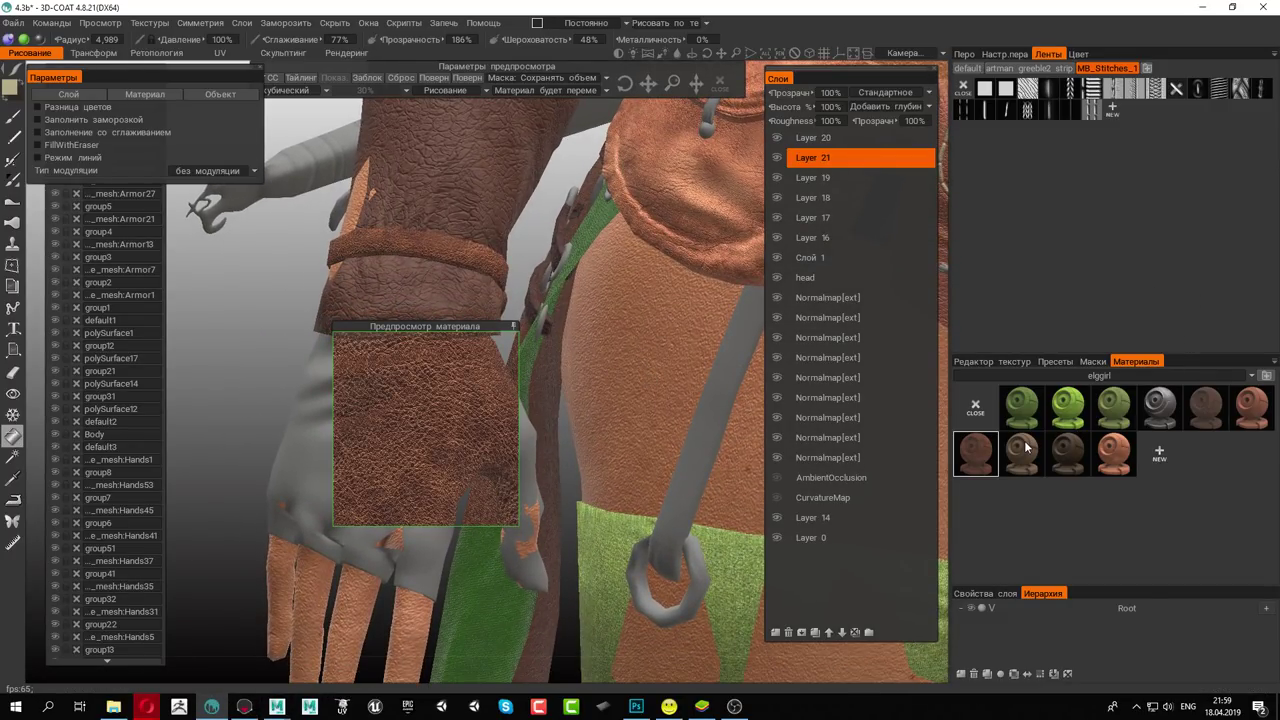
left_click(679, 84)
key("ctrl+z")
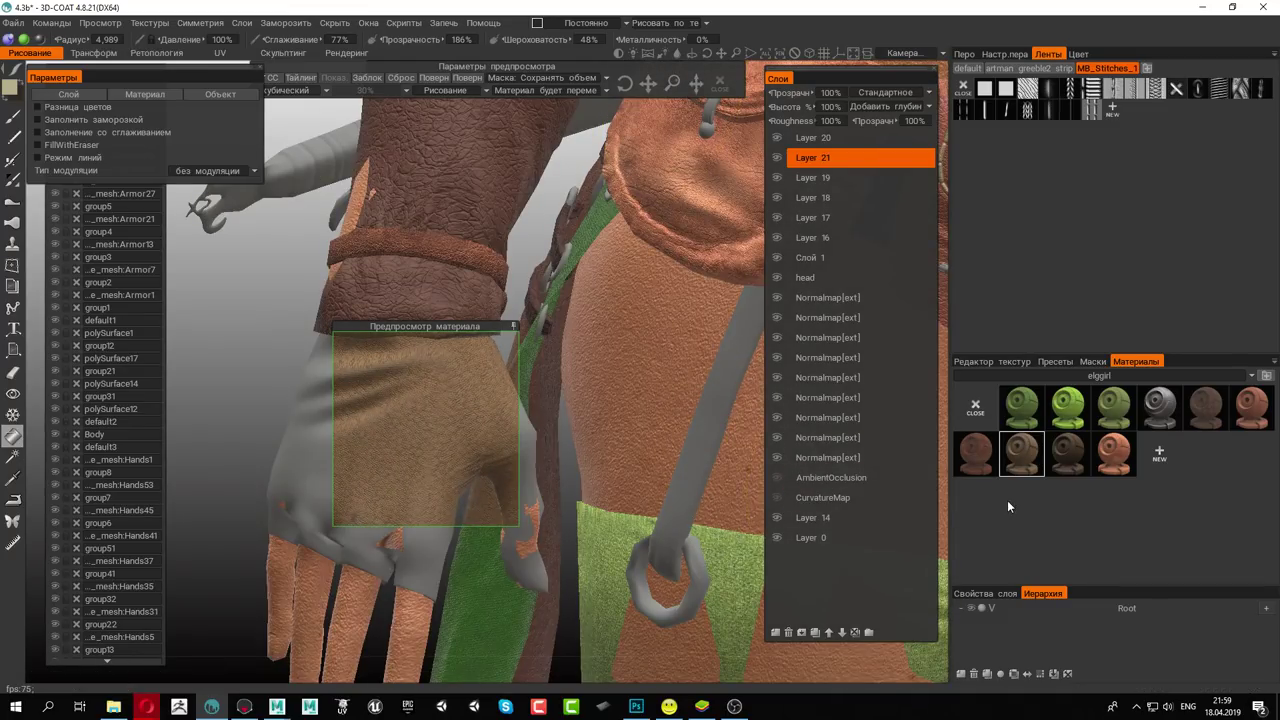
left_click(1065, 452)
left_click(670, 84)
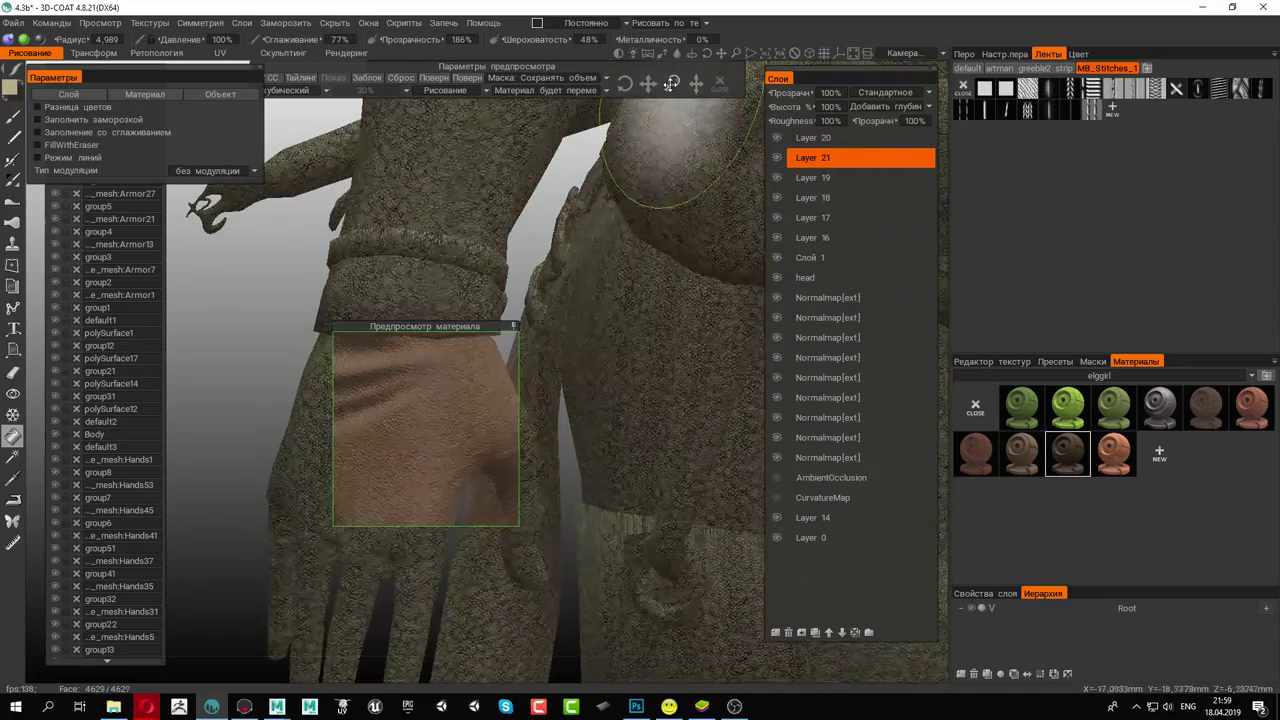
key("ctrl+z")
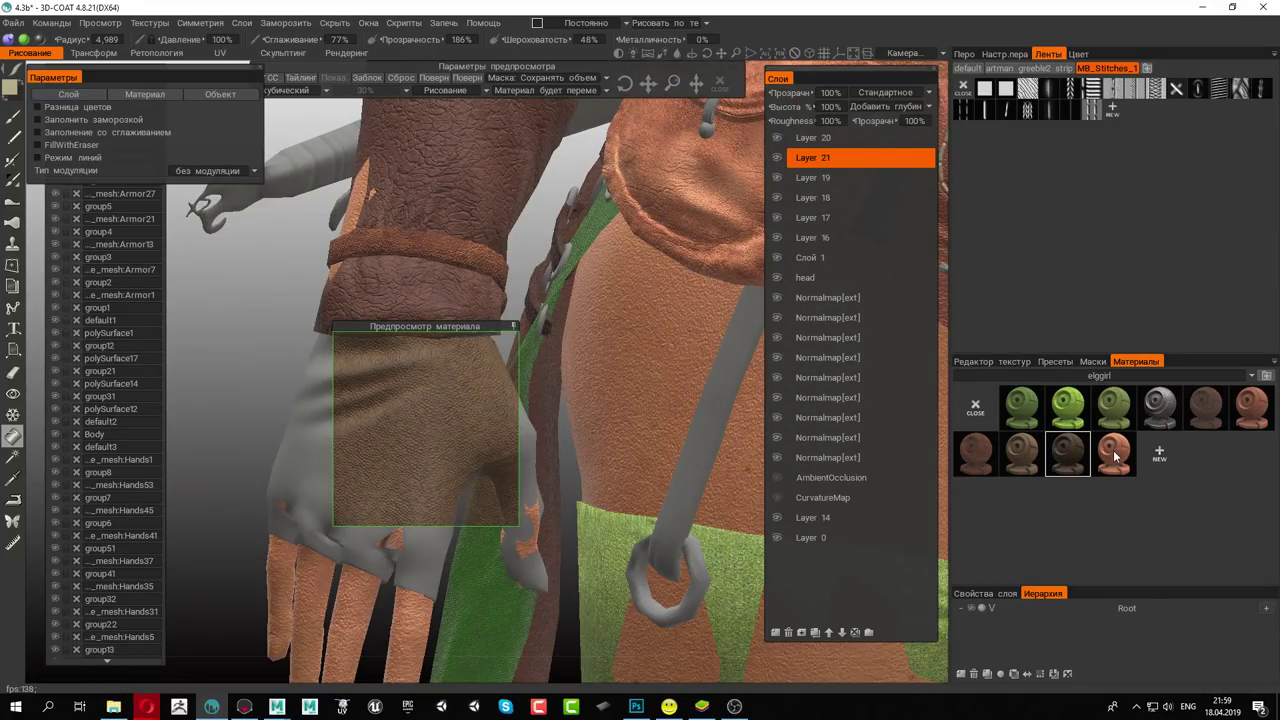
Select leather2 with pressure lowered to 8%, test a fill, and move the material preview aside
left_click(1206, 403)
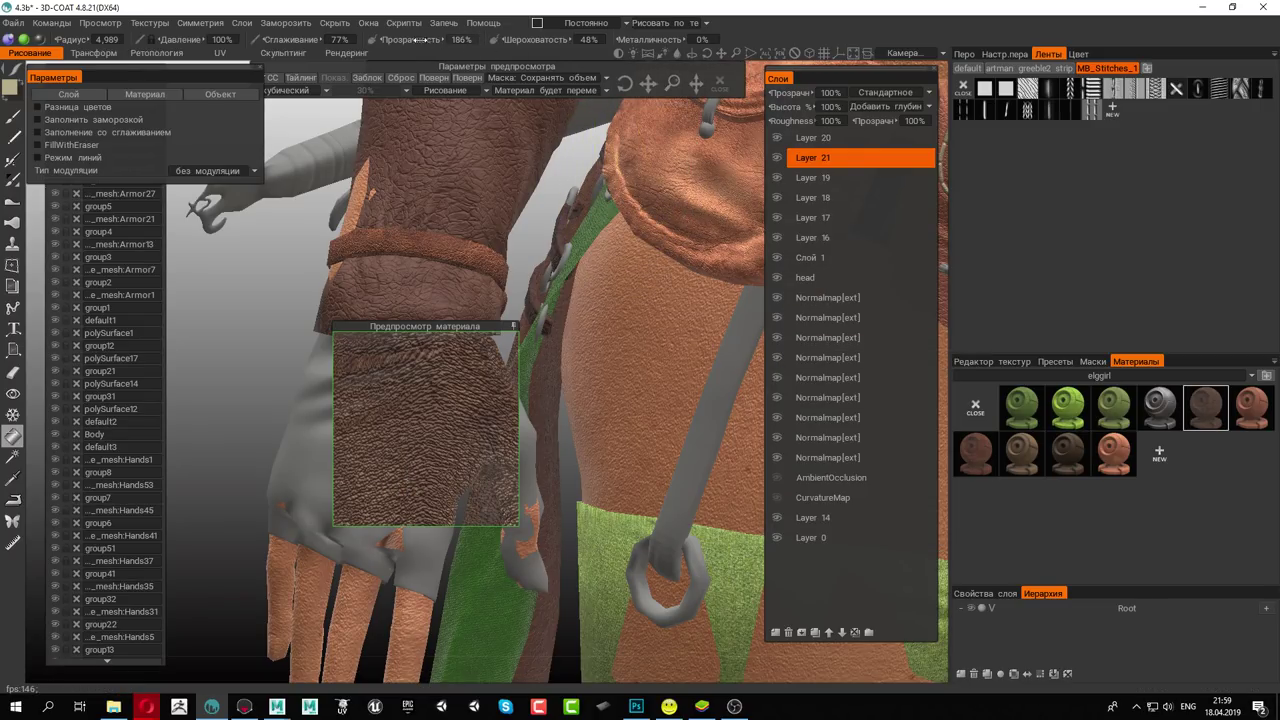
left_click_drag(183, 39, 33, 55)
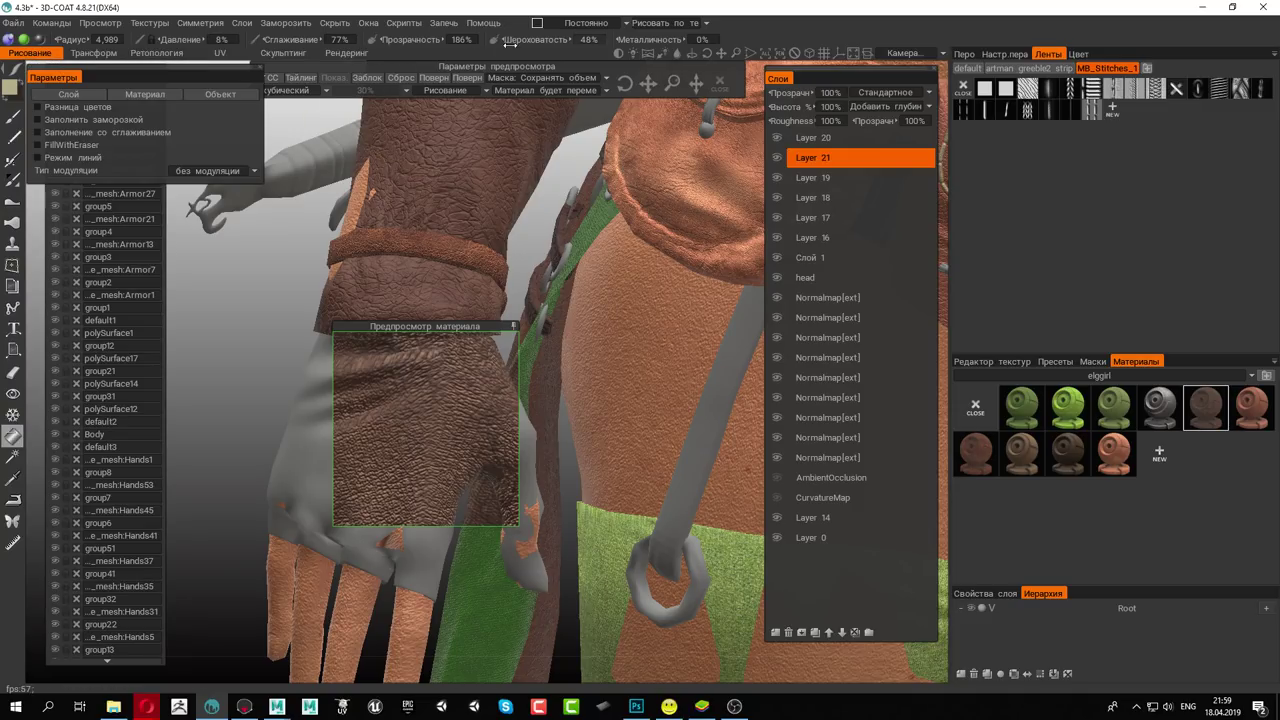
left_click(655, 135)
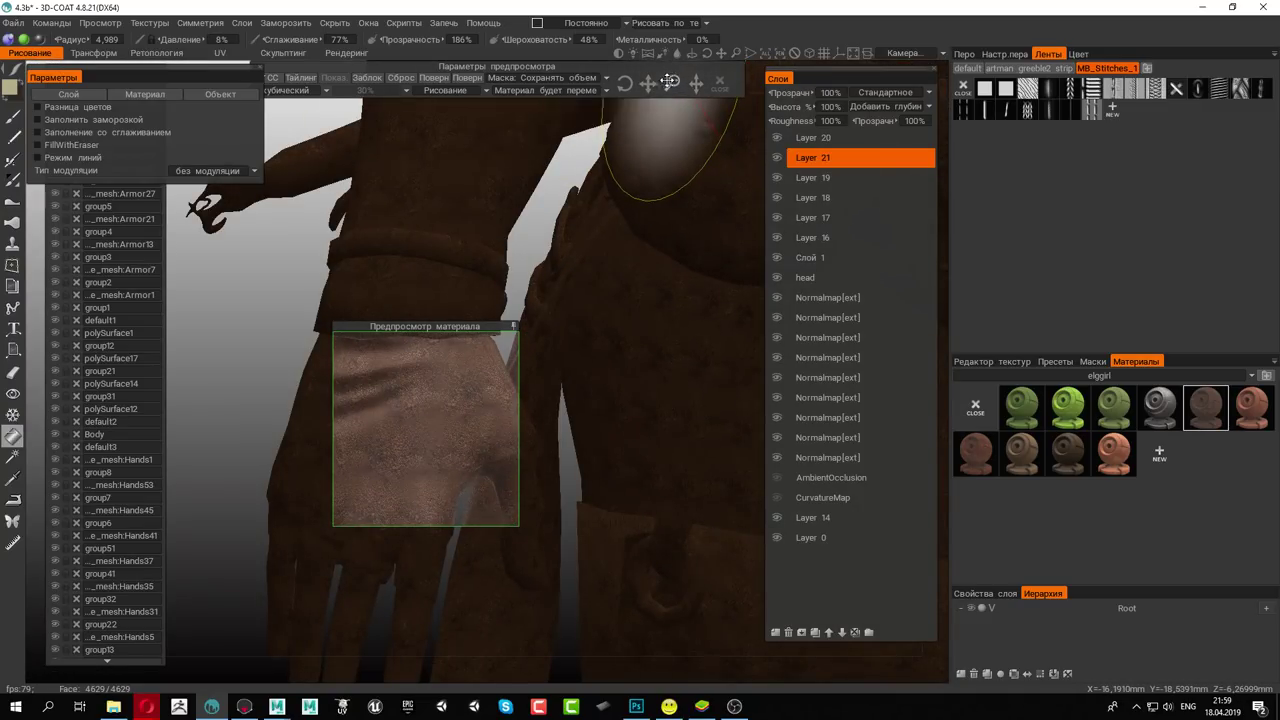
mouse_move(674, 82)
left_mouse_down()
mouse_move(680, 95)
mouse_move(674, 82)
left_mouse_up()
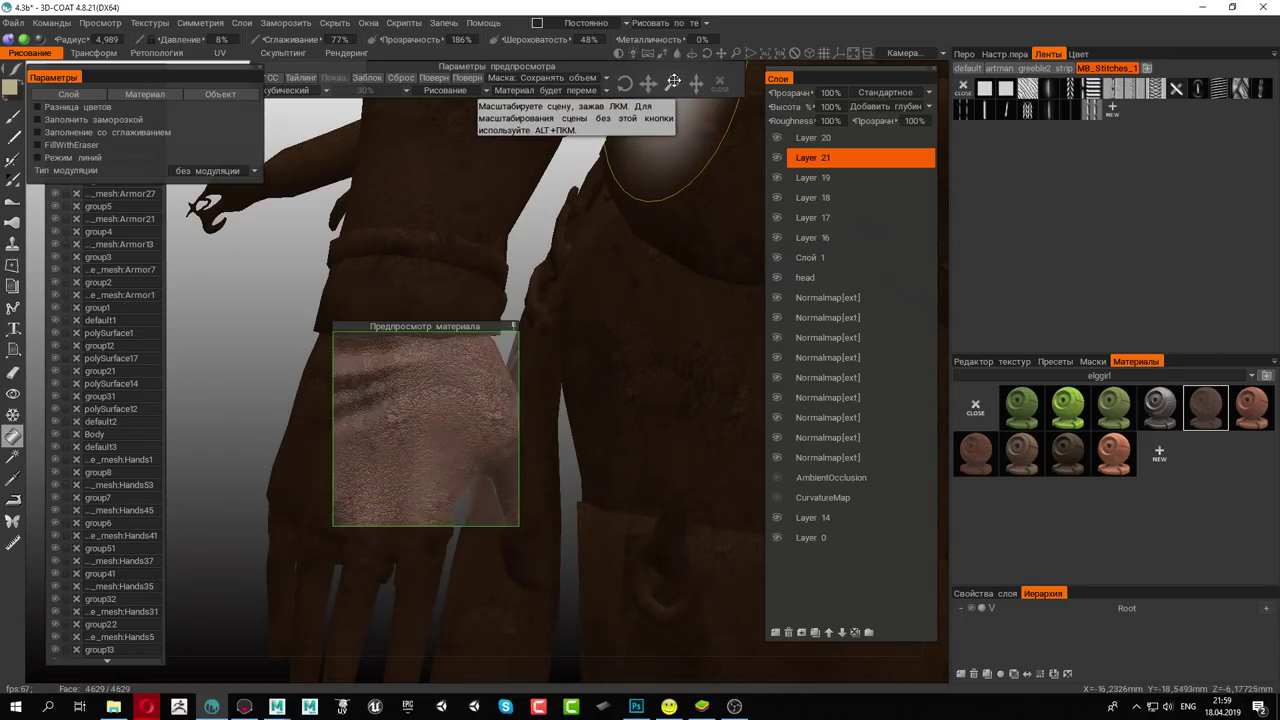
left_click_drag(674, 82, 674, 82)
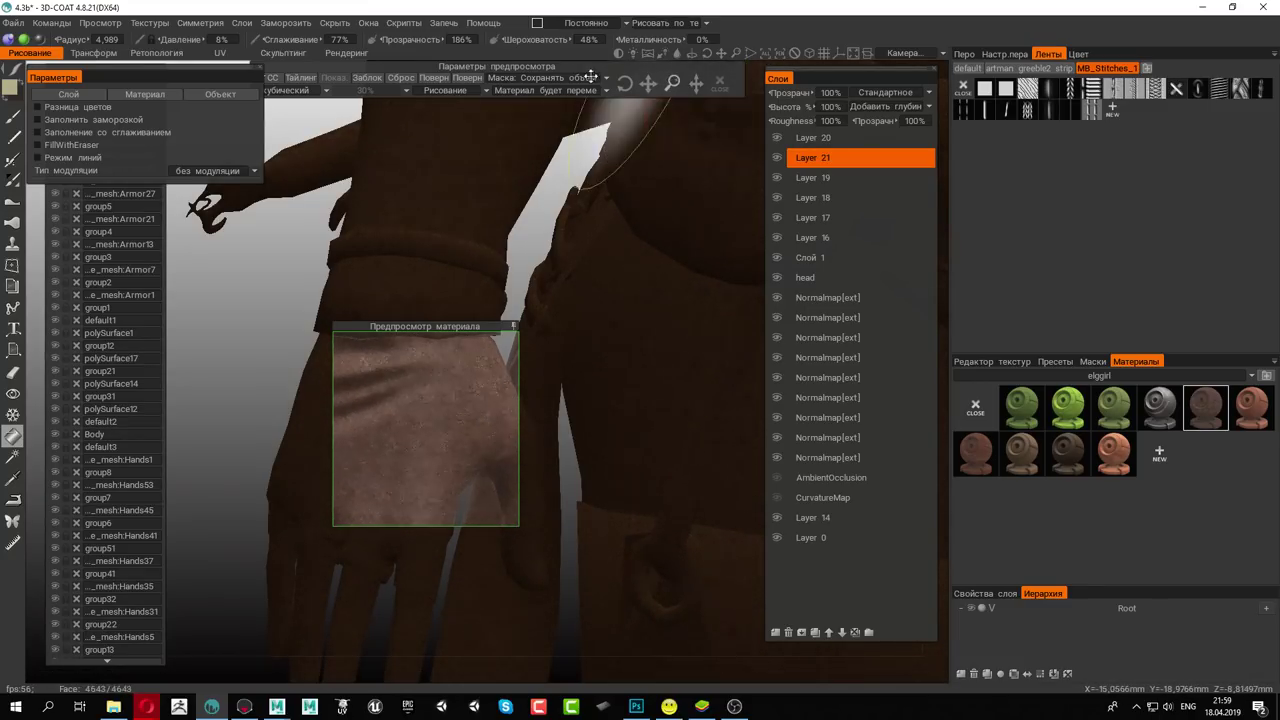
left_click_drag(674, 82, 674, 82)
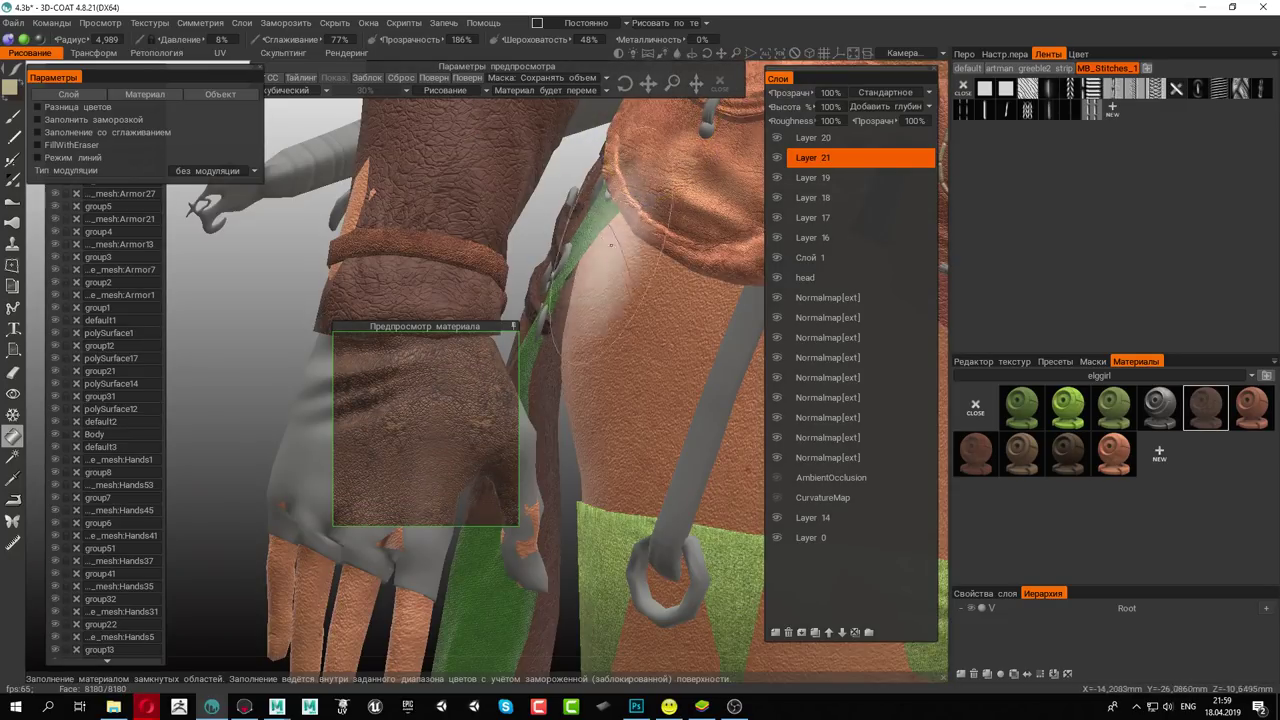
mouse_move(428, 326)
left_mouse_down()
mouse_move(188, 287)
mouse_move(410, 357)
left_mouse_up()
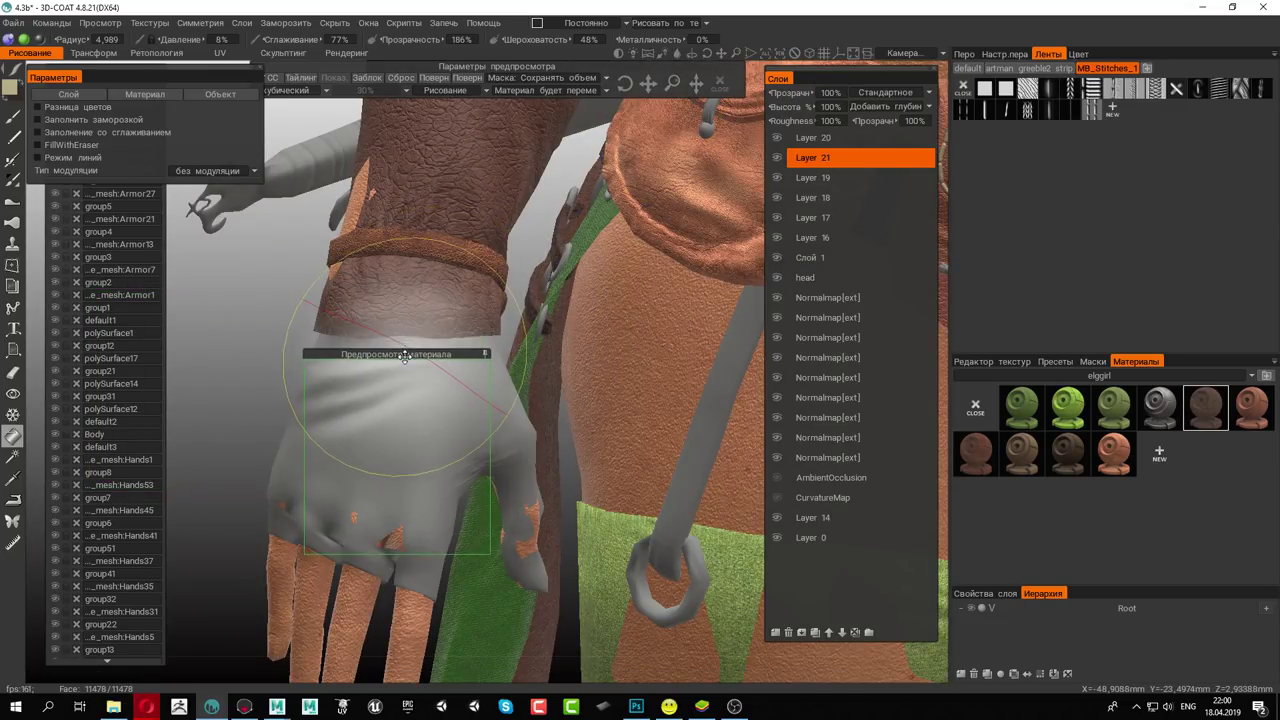
Inspect leather2's smart material properties, browsing for a Normalmap texture but cancelling
right_click(1208, 406)
left_click(1104, 102)
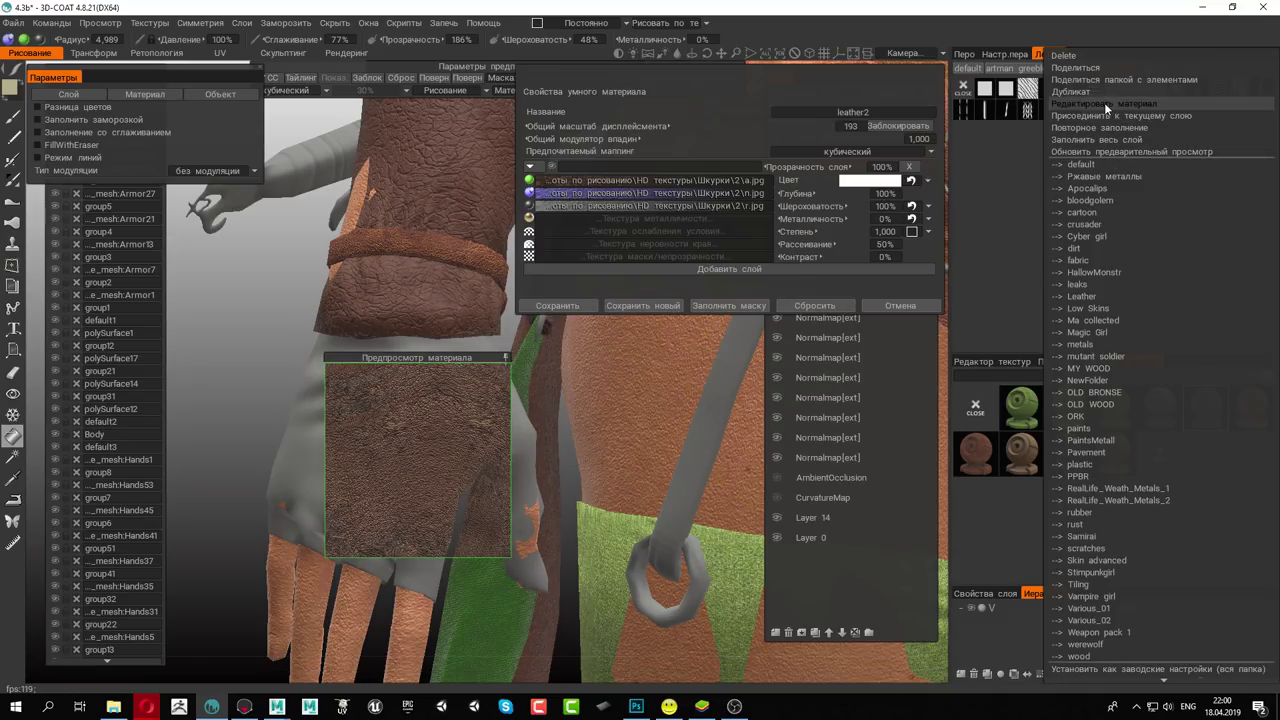
left_click(849, 318)
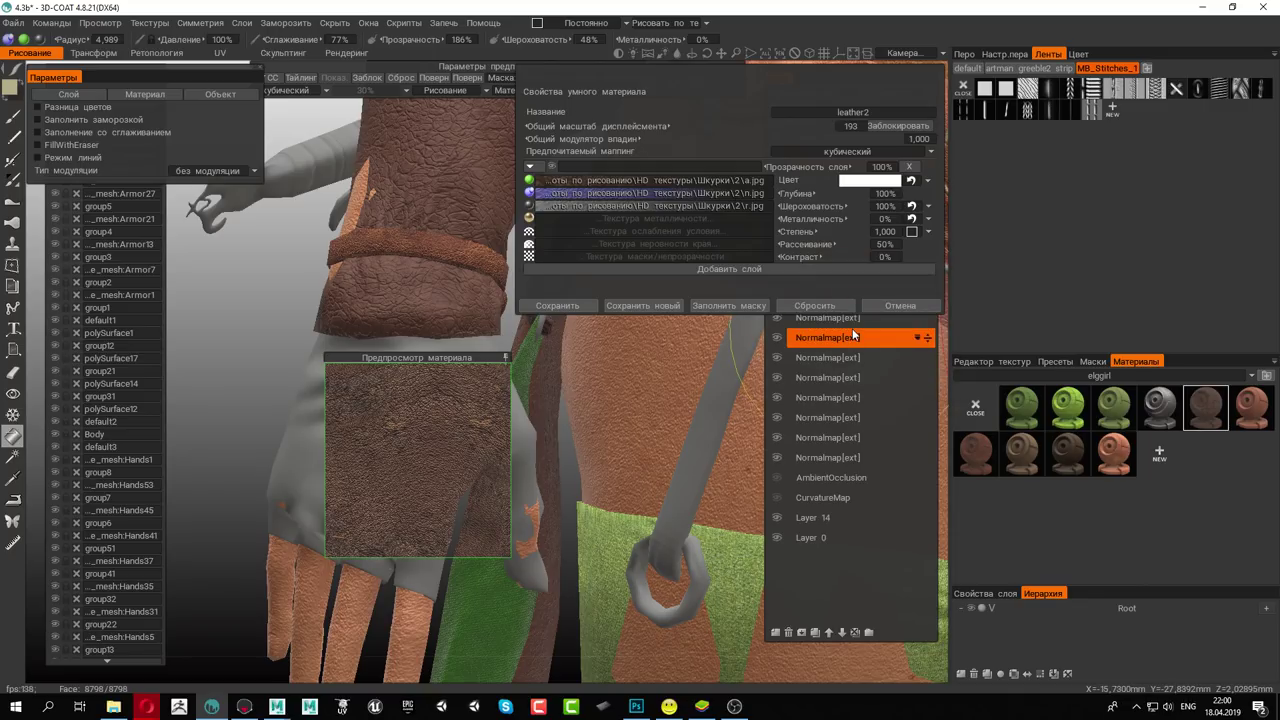
left_click(632, 179)
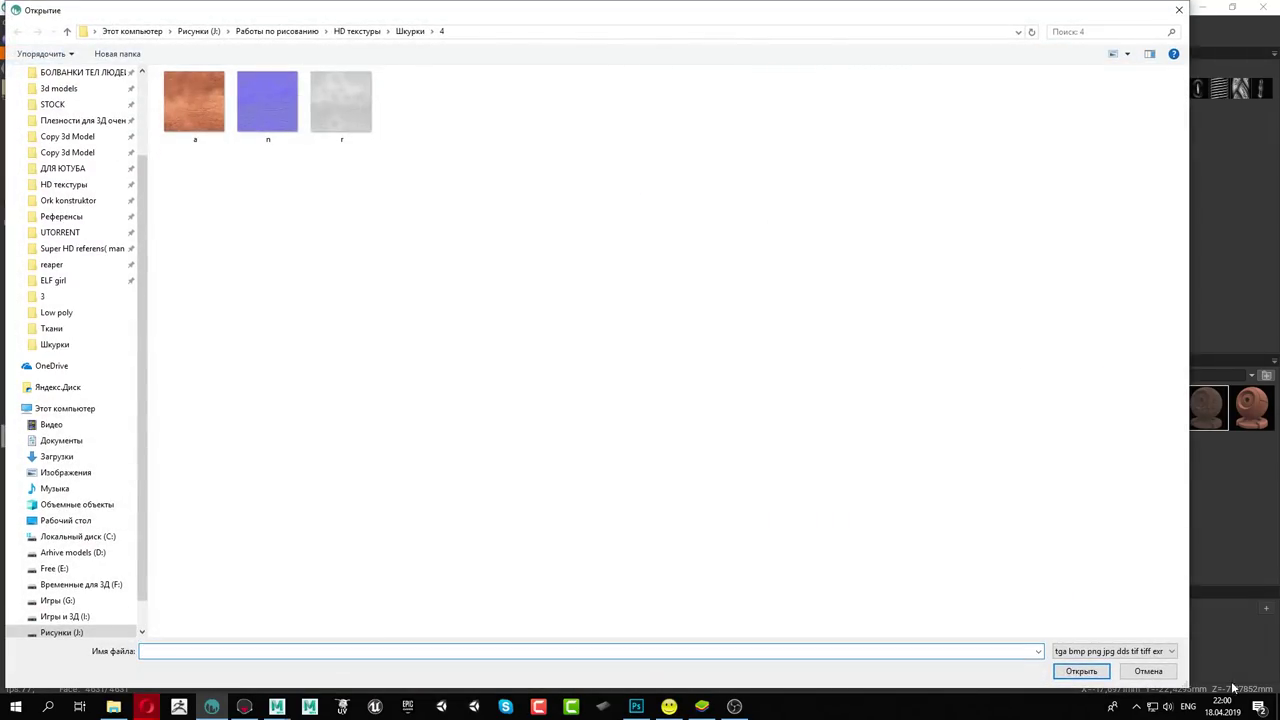
left_click(1148, 671)
left_click(896, 305)
mouse_move(1207, 405)
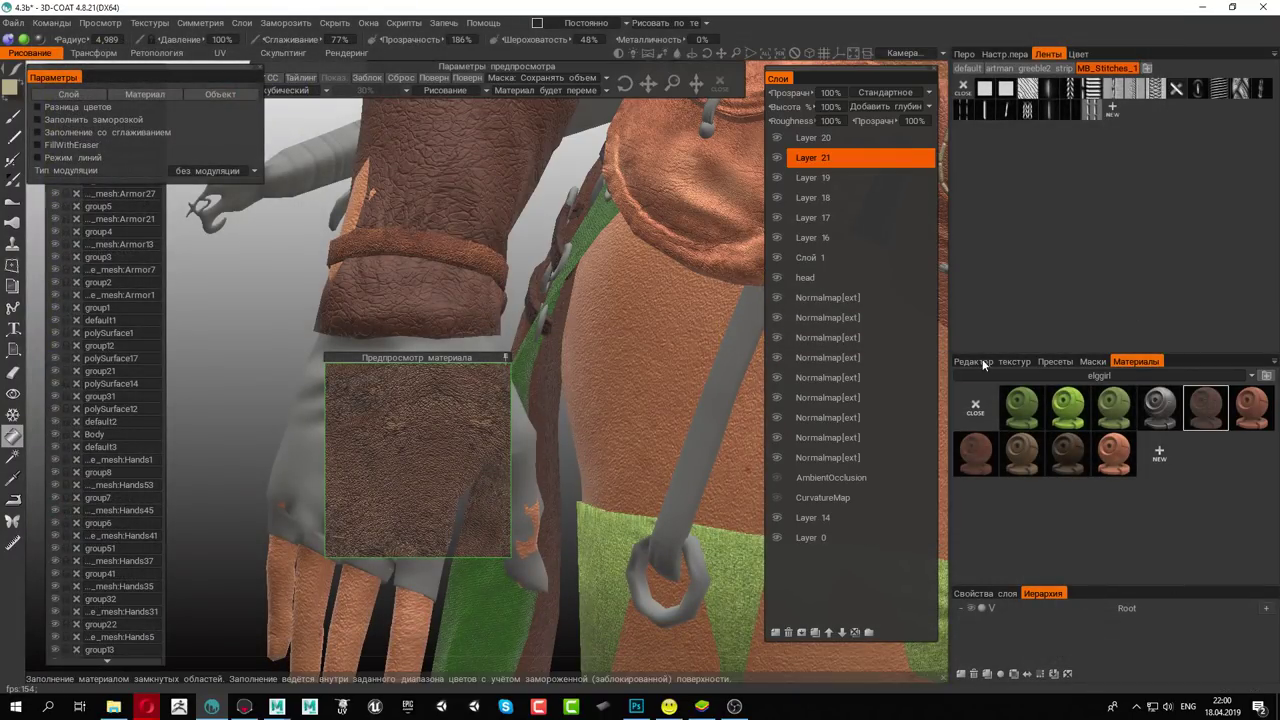
Duplicate leather2, edit the material, and open the curve for its albedo texture
right_click(1204, 404)
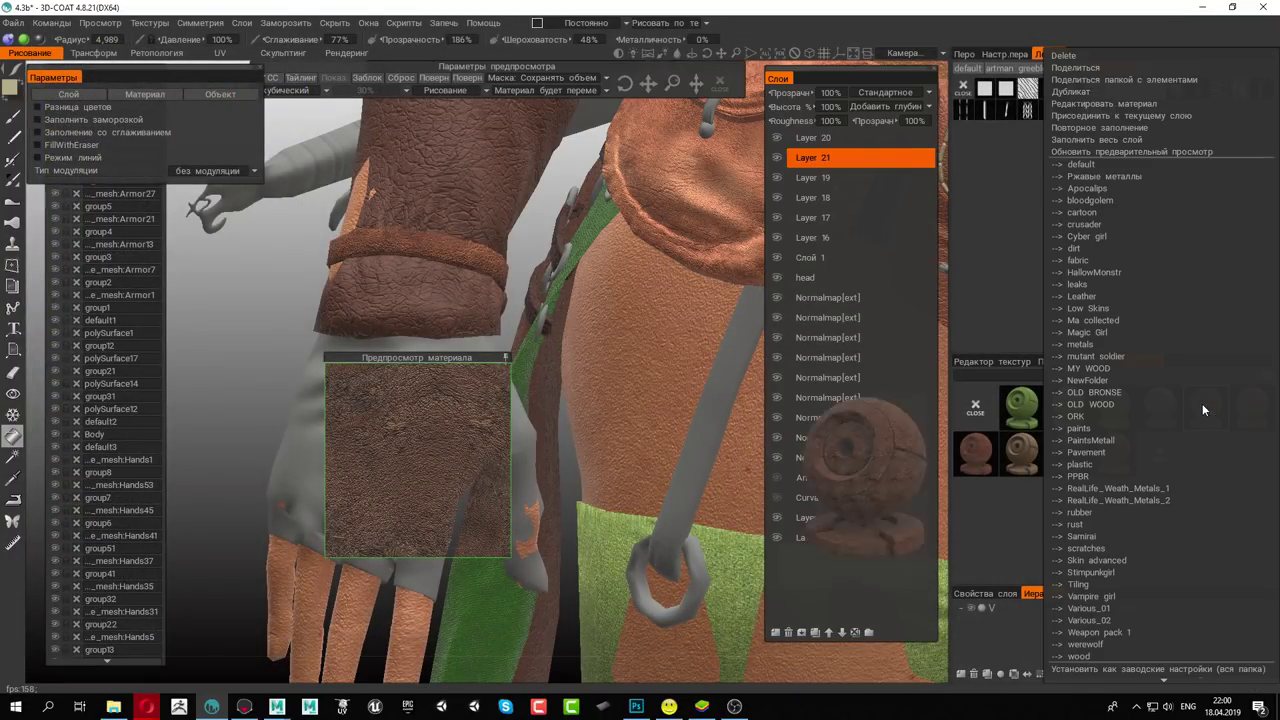
left_click(1069, 93)
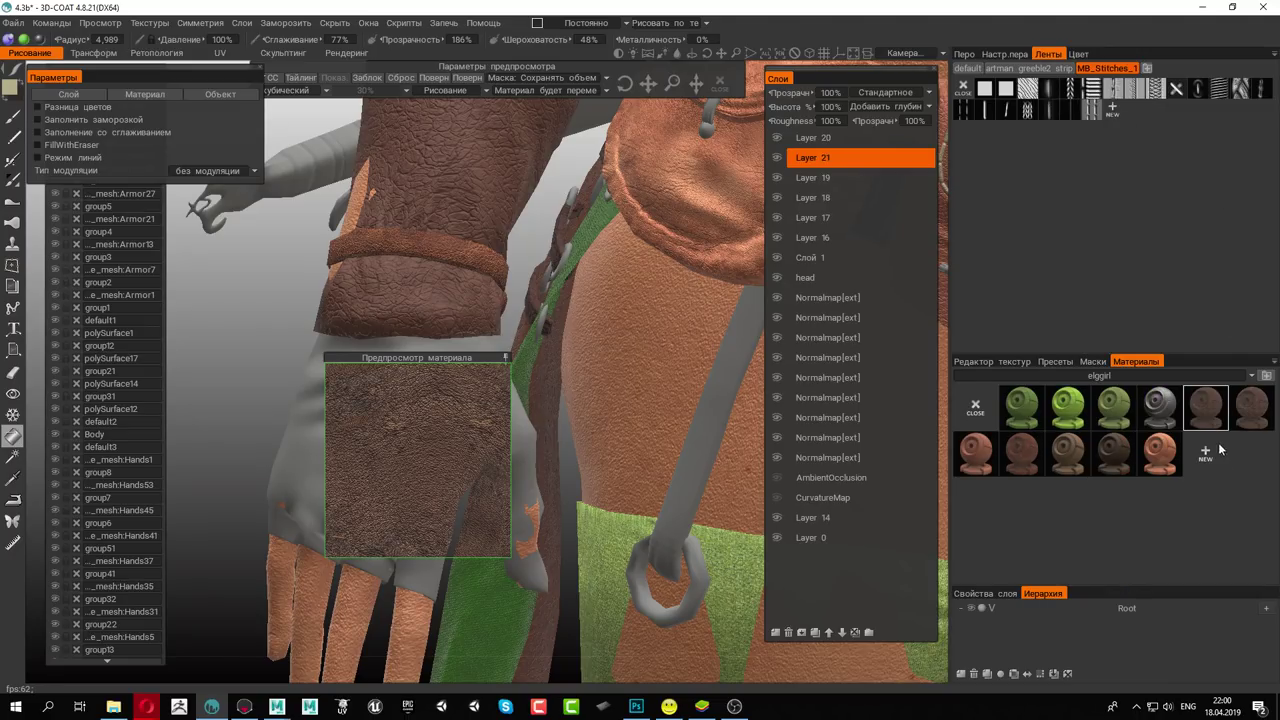
right_click(1210, 411)
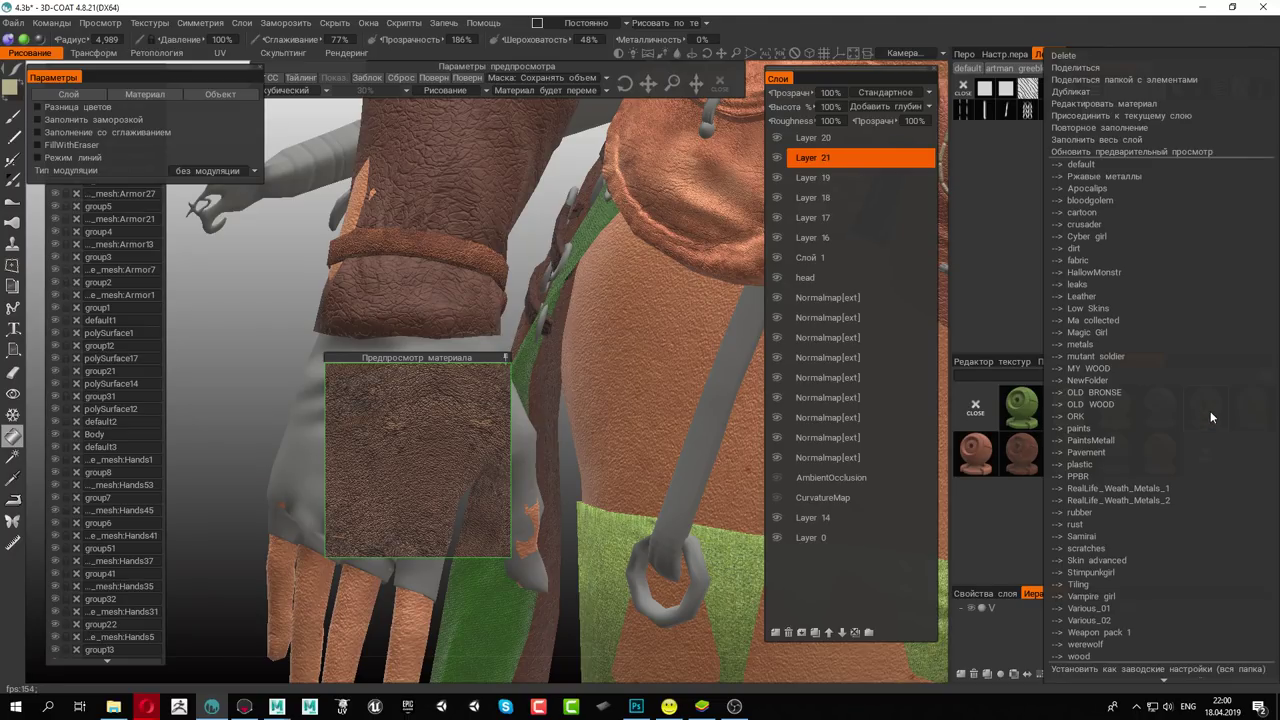
left_click(1120, 103)
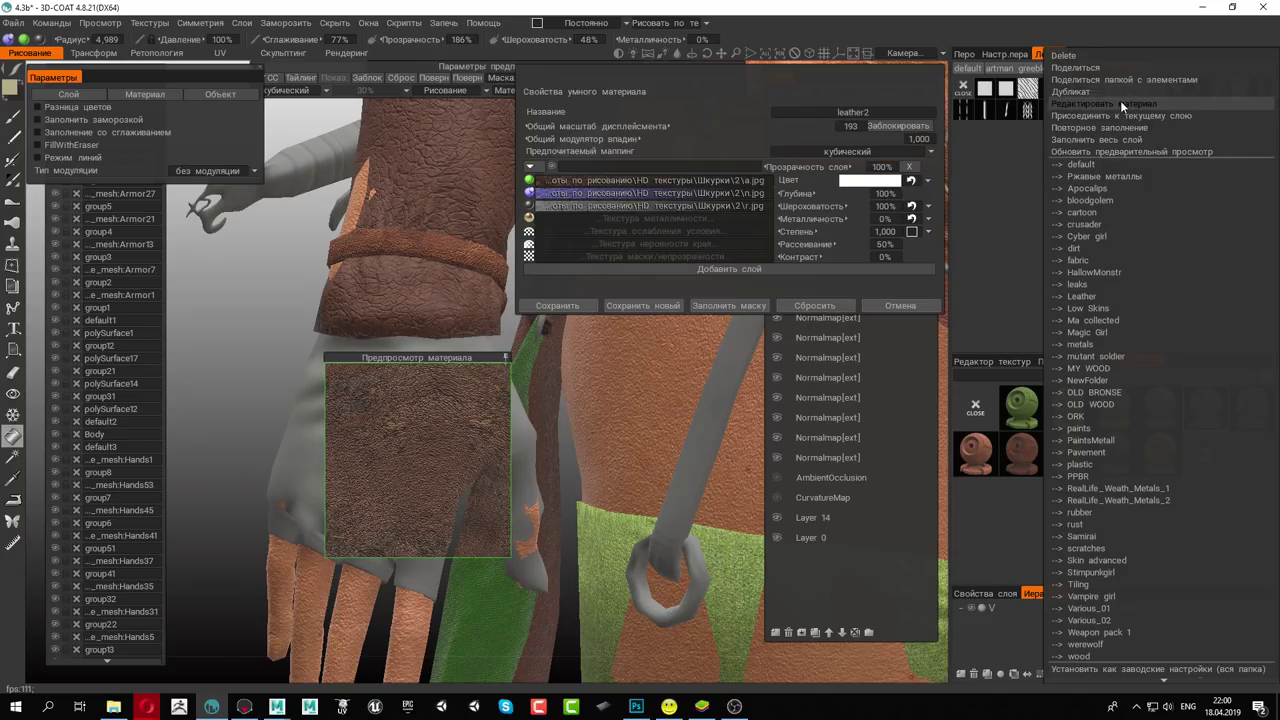
left_click(528, 180)
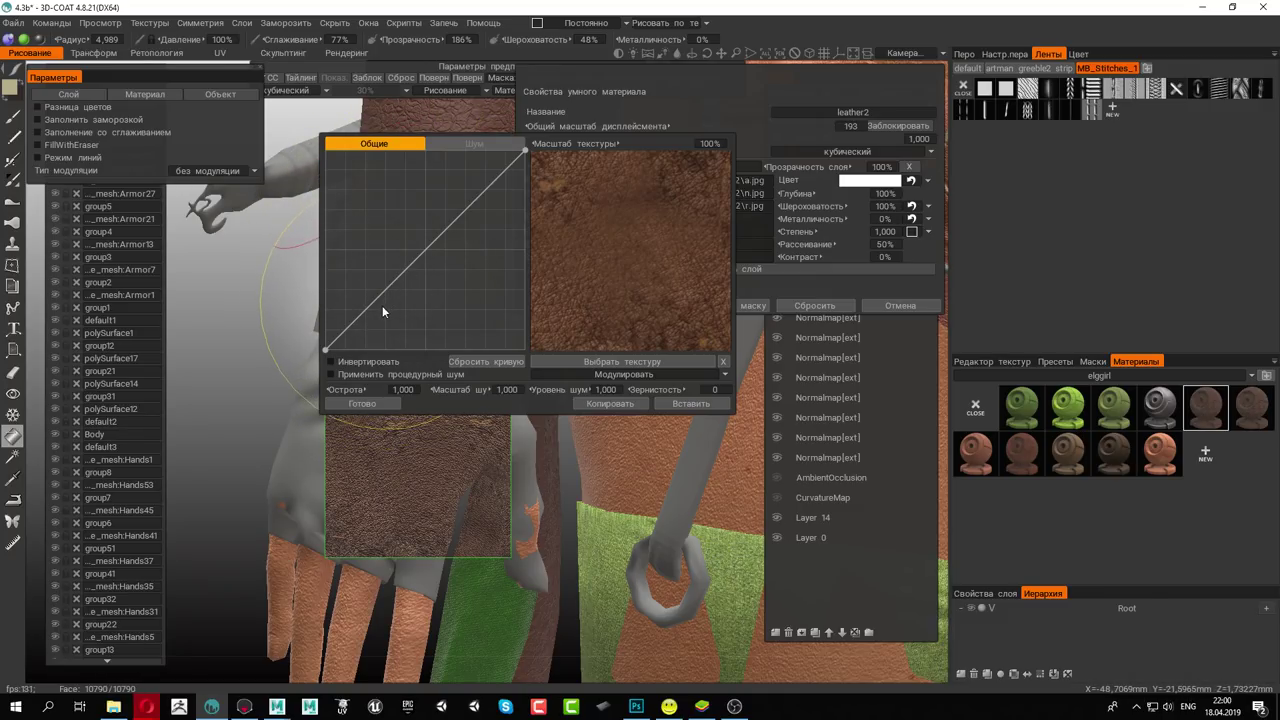
Bend the albedo curve upward with an extra point to brighten it, and confirm with Готово
left_click_drag(368, 308, 362, 281)
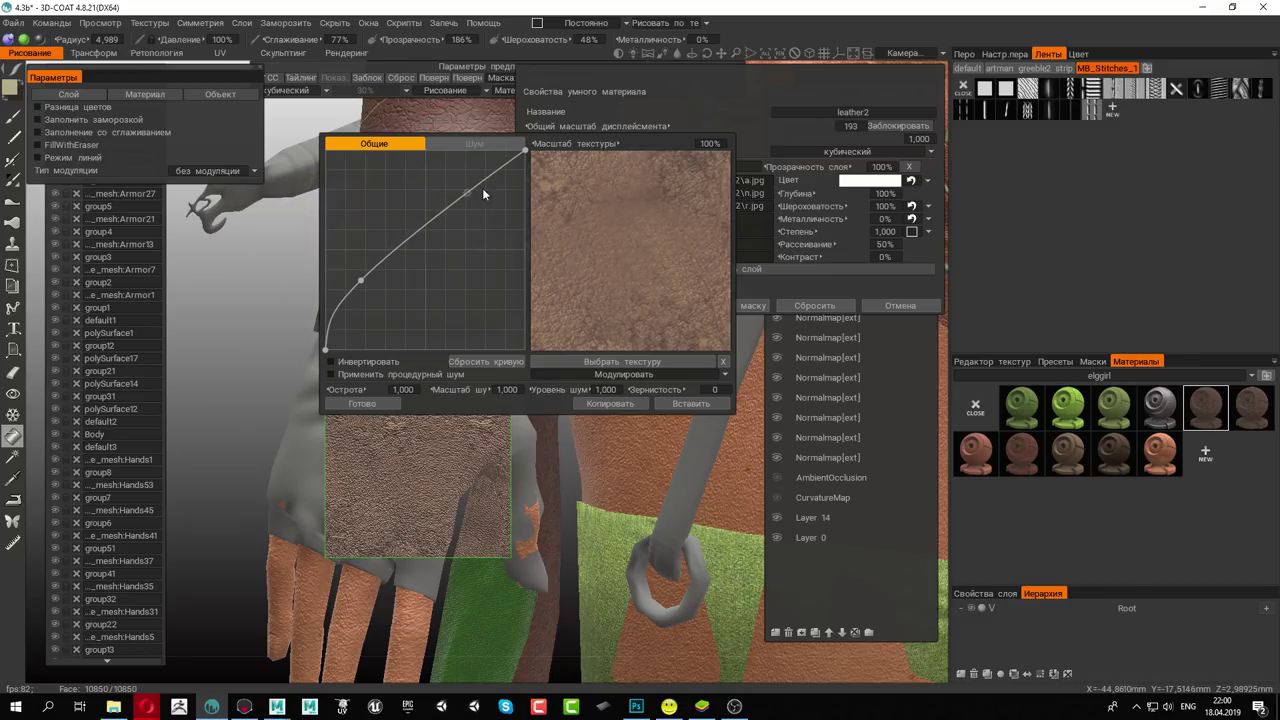
left_click_drag(482, 189, 428, 199)
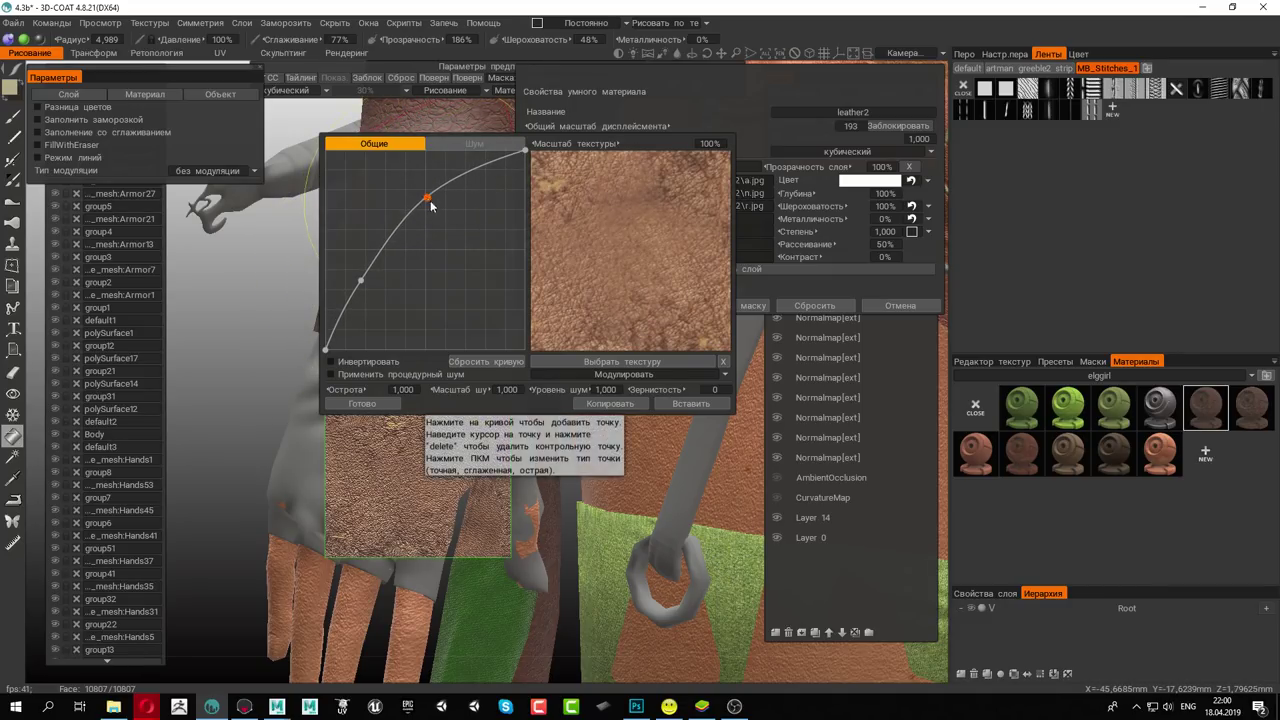
left_click(388, 404)
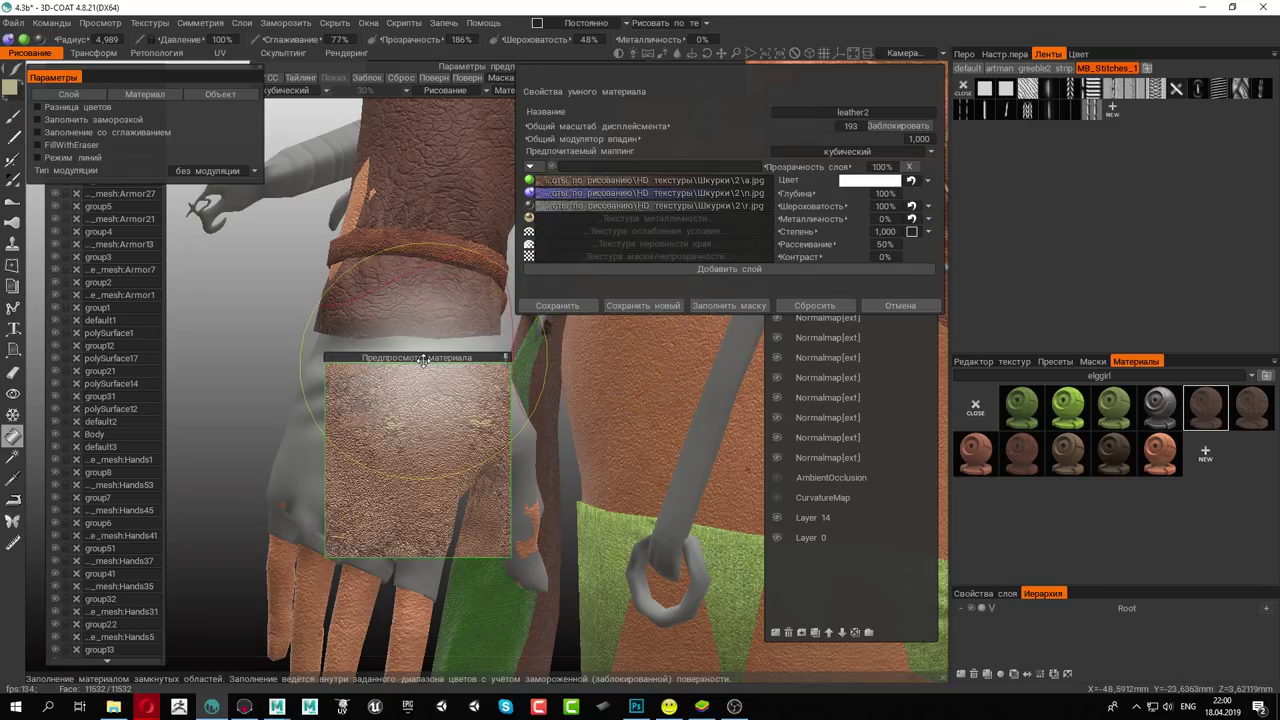
Move the preview window, test the material on the leather-wrapped arm, then close Smart Material Properties
left_click_drag(423, 359, 173, 218)
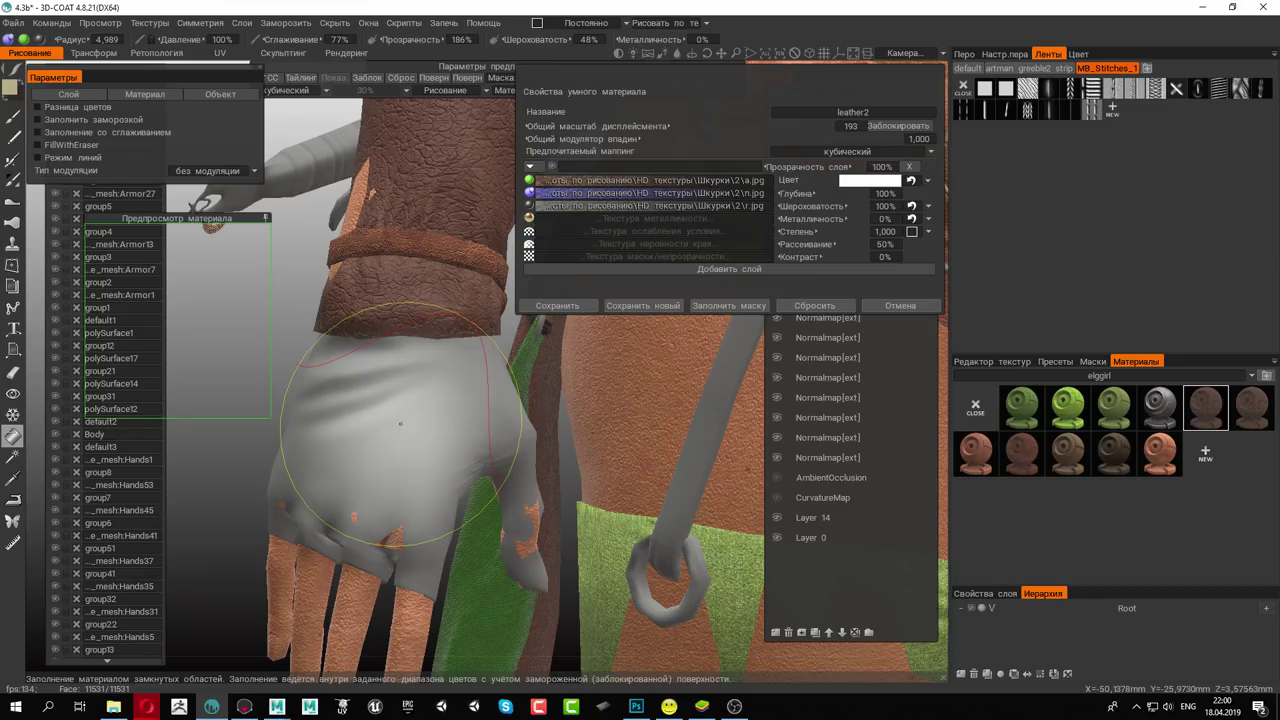
mouse_move(400, 423)
middle_mouse_down()
mouse_move(356, 462)
mouse_move(508, 457)
middle_mouse_up()
mouse_move(384, 466)
middle_mouse_down()
mouse_move(338, 378)
mouse_move(531, 460)
mouse_move(451, 471)
mouse_move(523, 380)
mouse_move(300, 394)
mouse_move(390, 420)
mouse_move(330, 390)
middle_mouse_up()
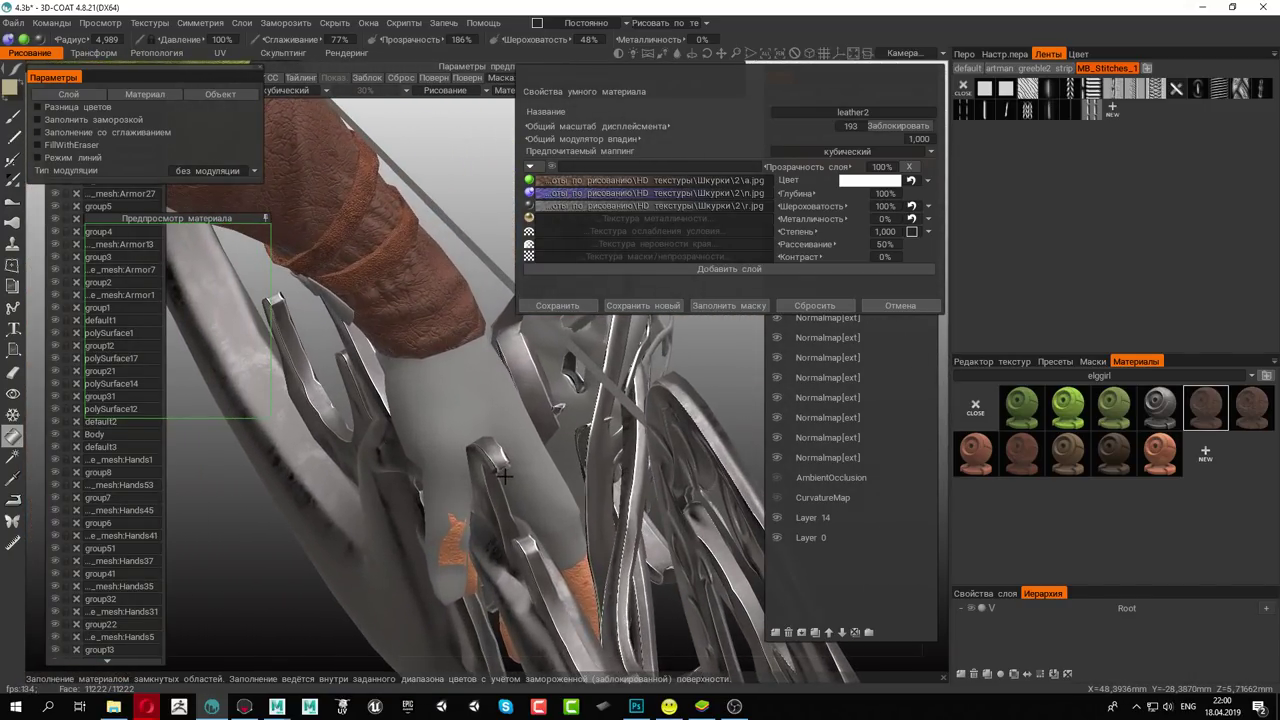
left_click(1114, 458)
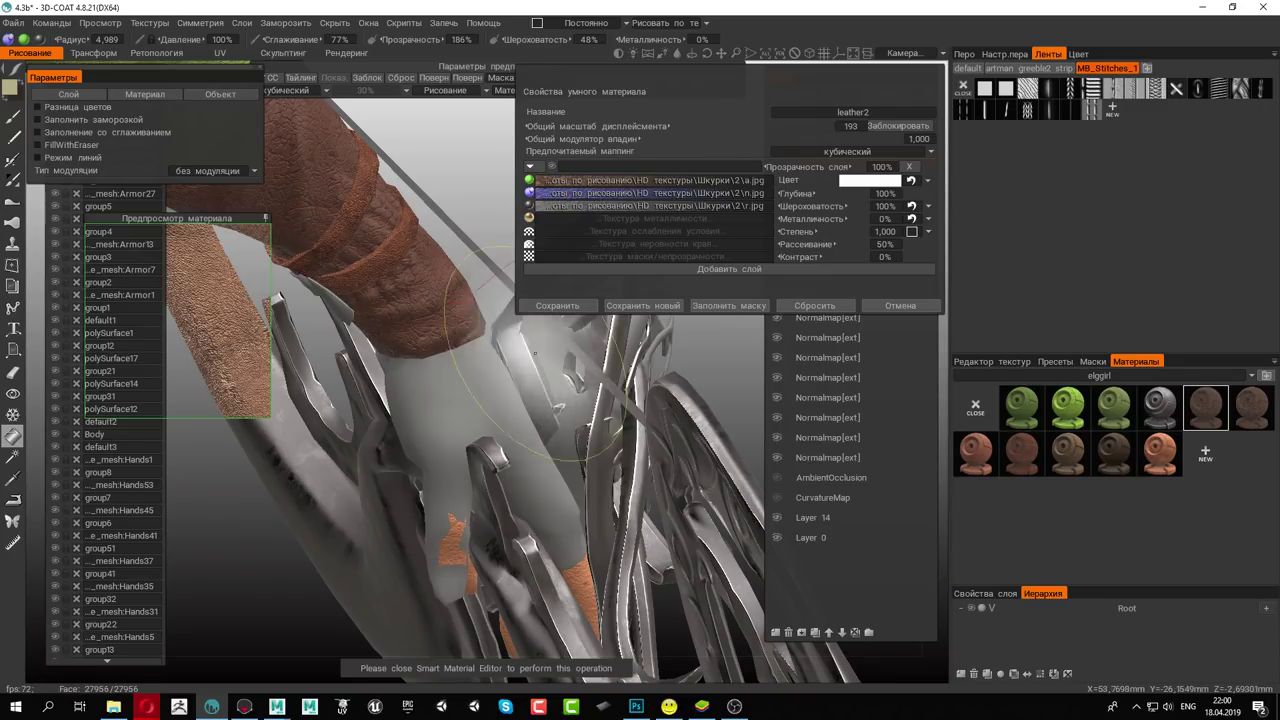
middle_click_drag(272, 298, 483, 343)
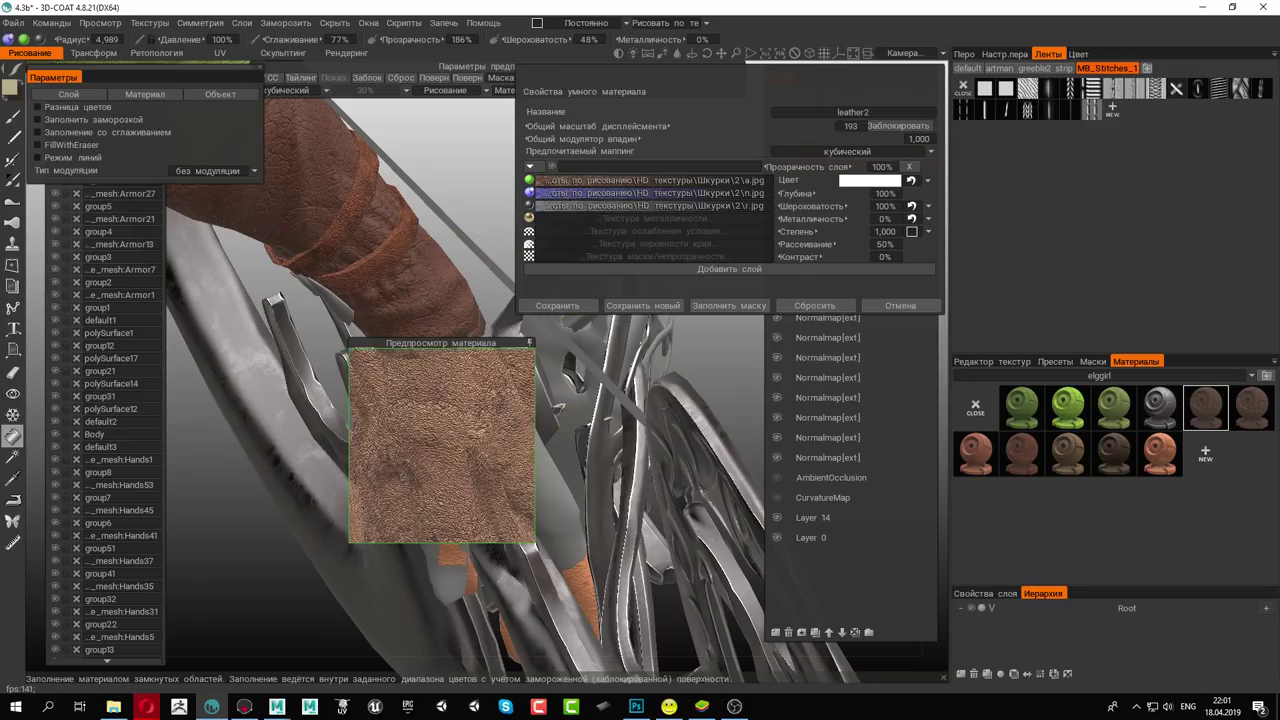
left_click(1069, 455)
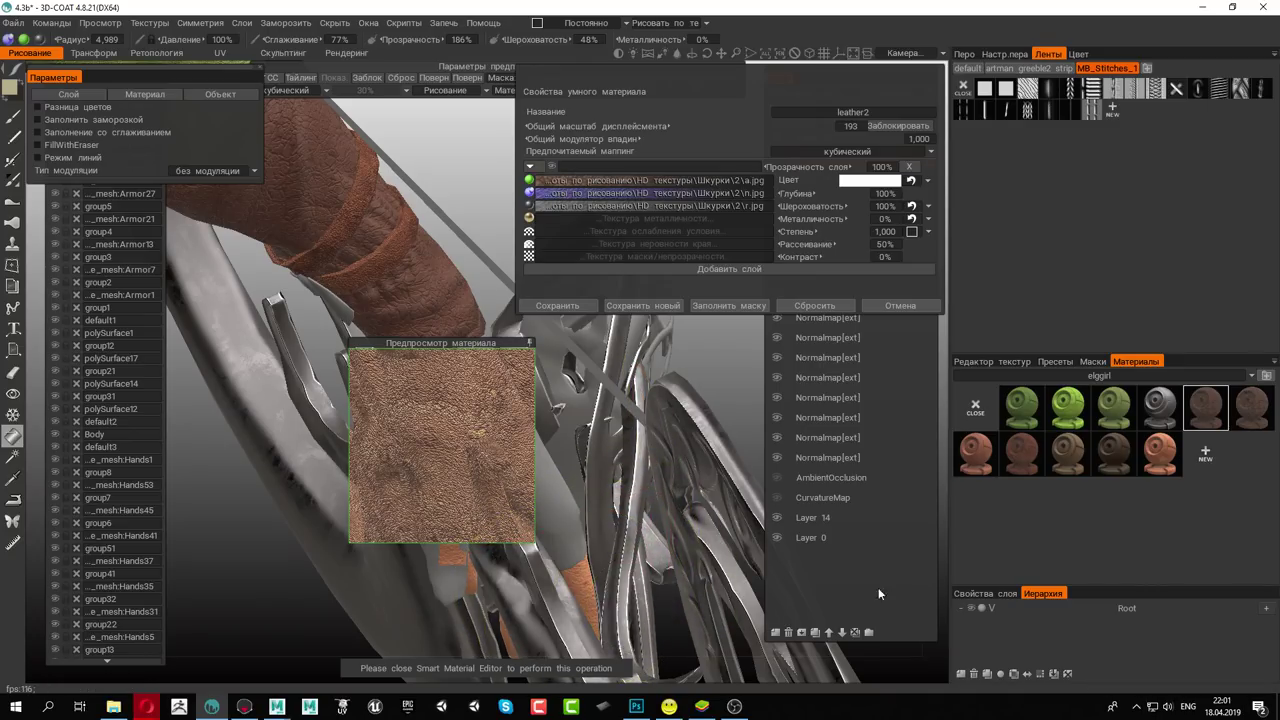
left_click(897, 306)
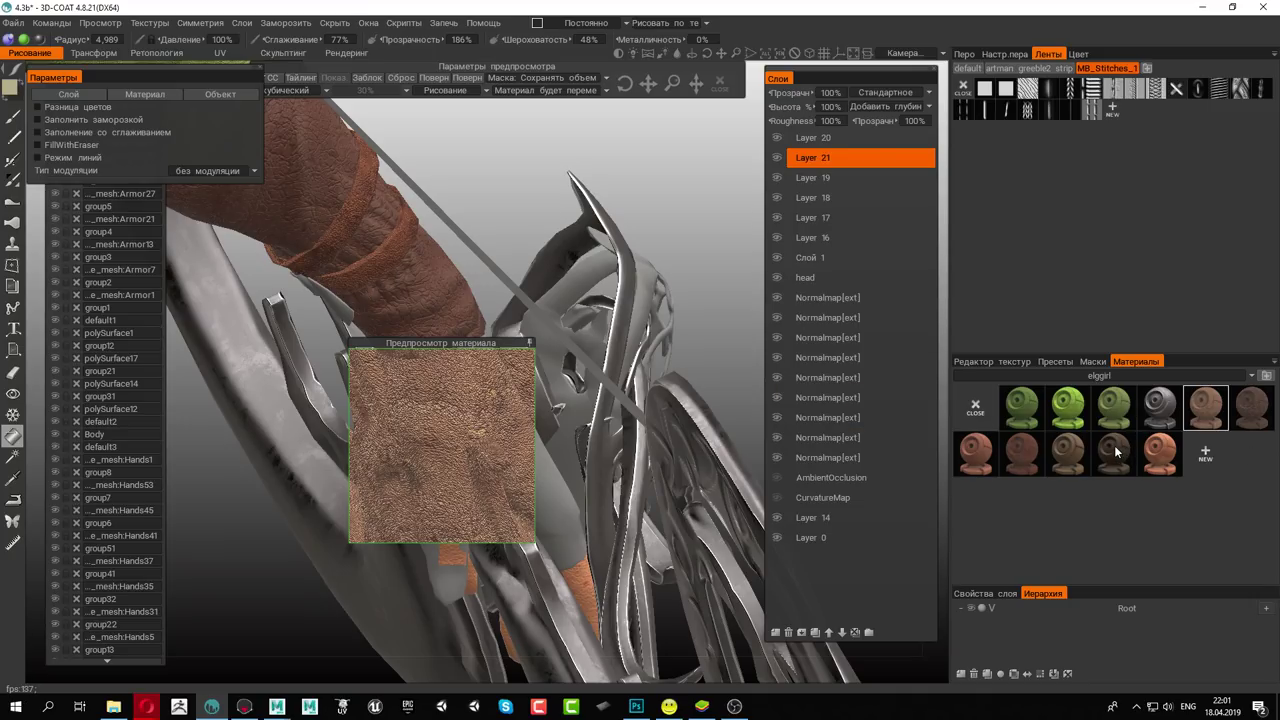
Raise the brush pressure, choose the dark leather material, and fill the pants with it
left_click(1117, 452)
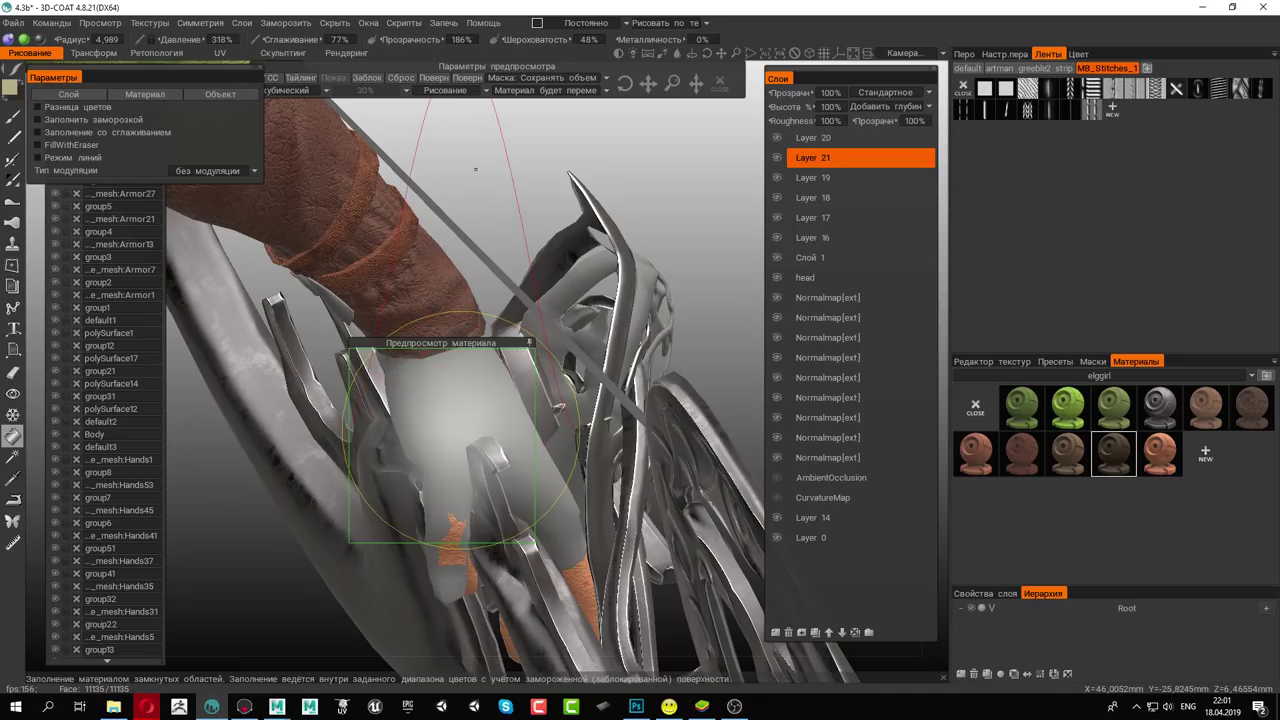
right_click_drag(445, 440, 438, 100)
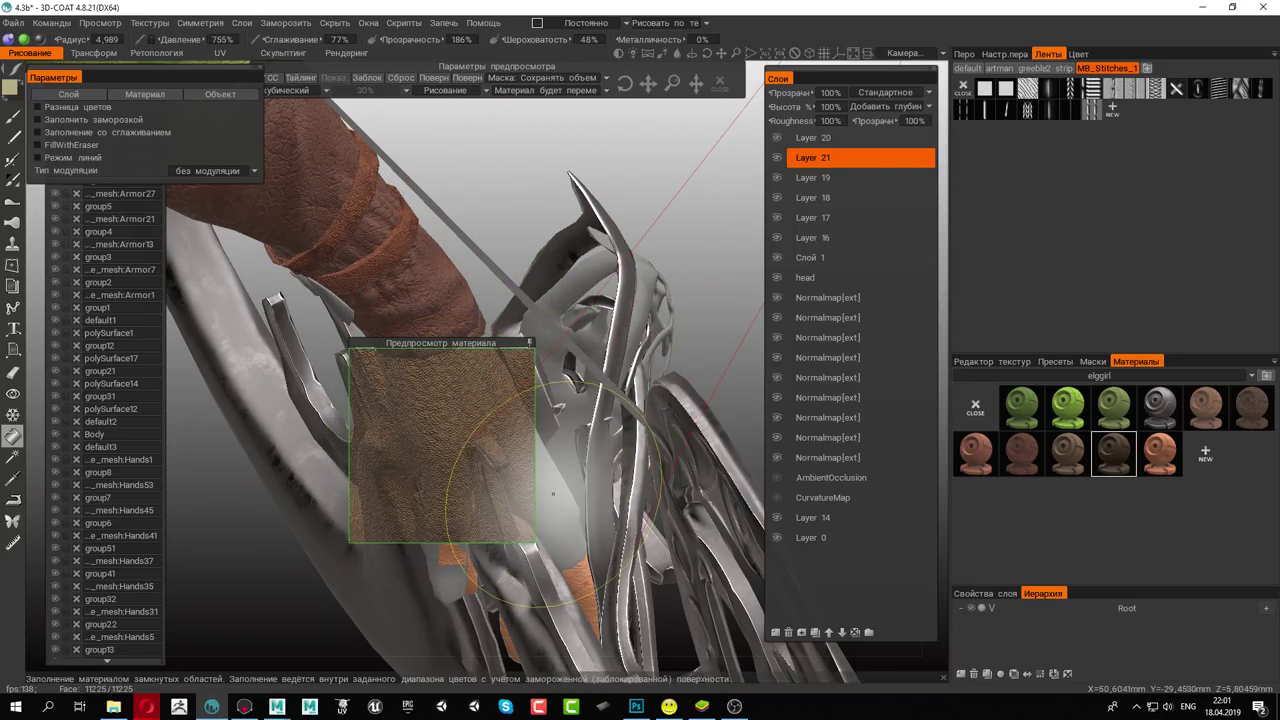
mouse_move(552, 493)
left_mouse_down("alt")
mouse_move(115, 372)
mouse_move(423, 371)
mouse_move(253, 347)
mouse_move(323, 289)
mouse_move(457, 300)
mouse_move(584, 408)
mouse_move(340, 290)
left_mouse_up("alt")
scroll(323, 289, "up", 5)
scroll(457, 300, "up", 3)
left_click(1206, 405)
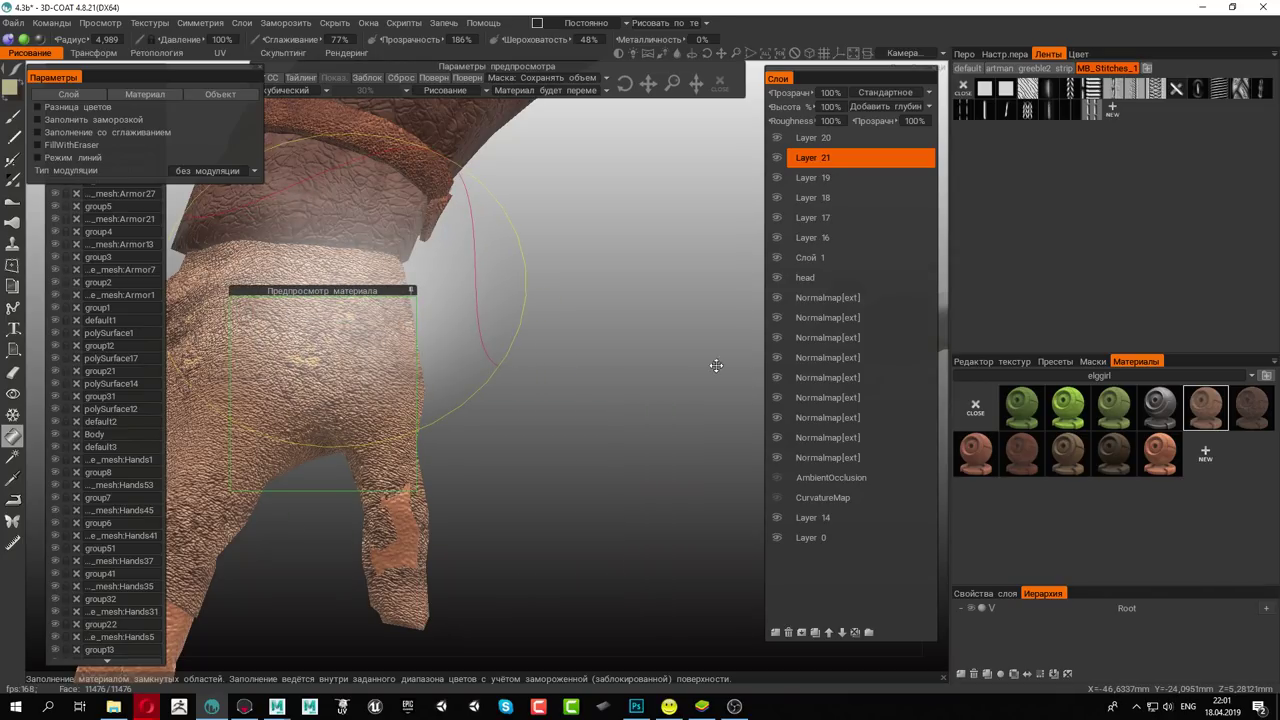
left_click(1024, 455)
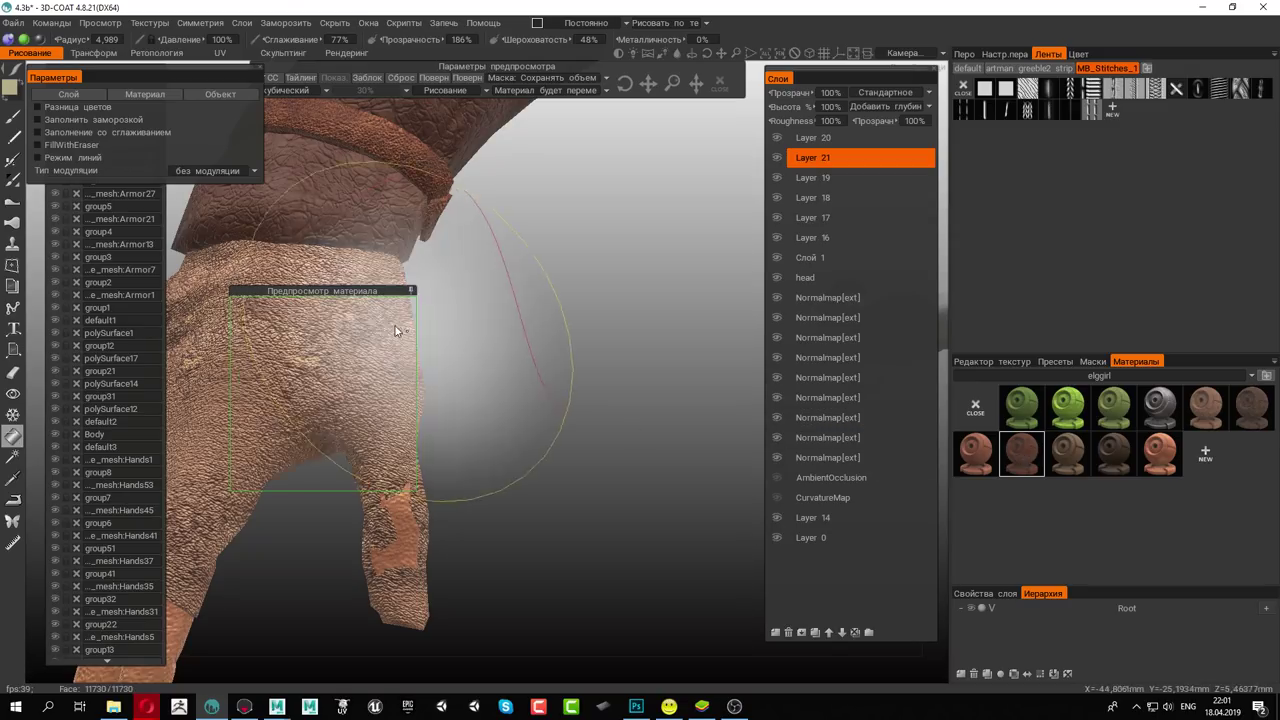
left_click(192, 390)
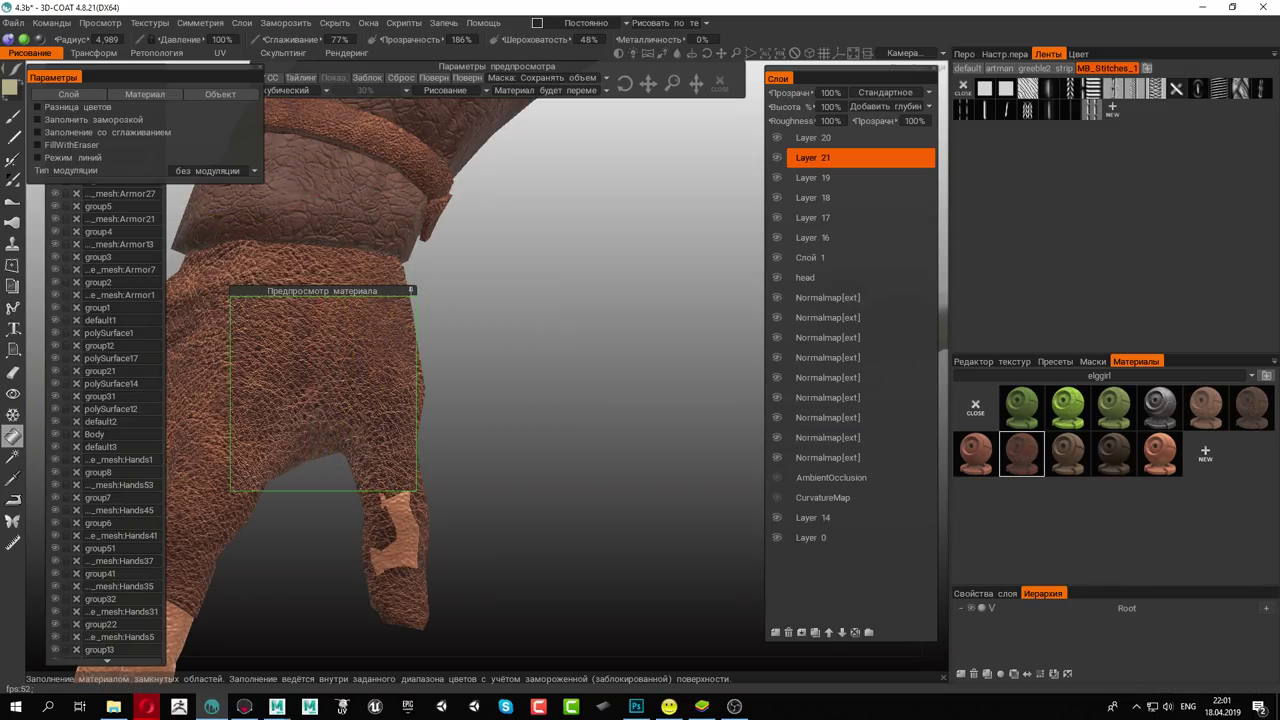
Export the model via File > Экспорт модели (obj, lwo), then switch to Photoshop showing r.jpg
left_click(15, 22)
left_click(60, 204)
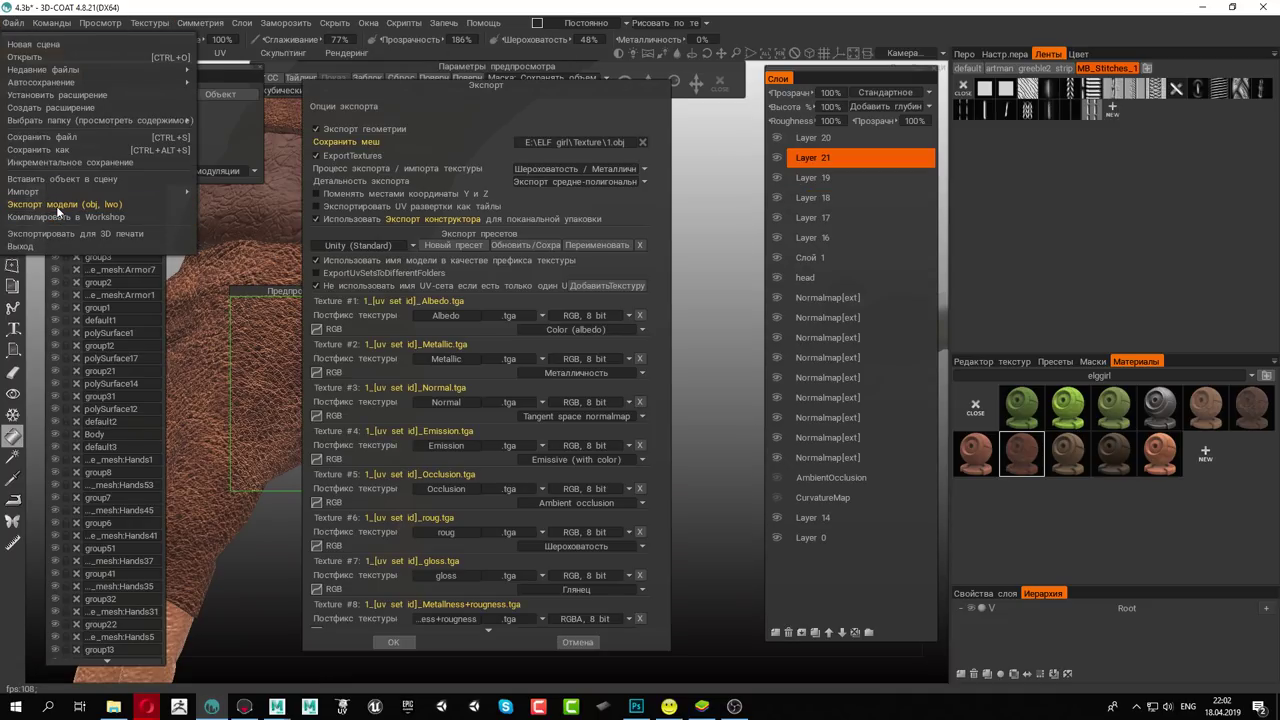
left_click(396, 642)
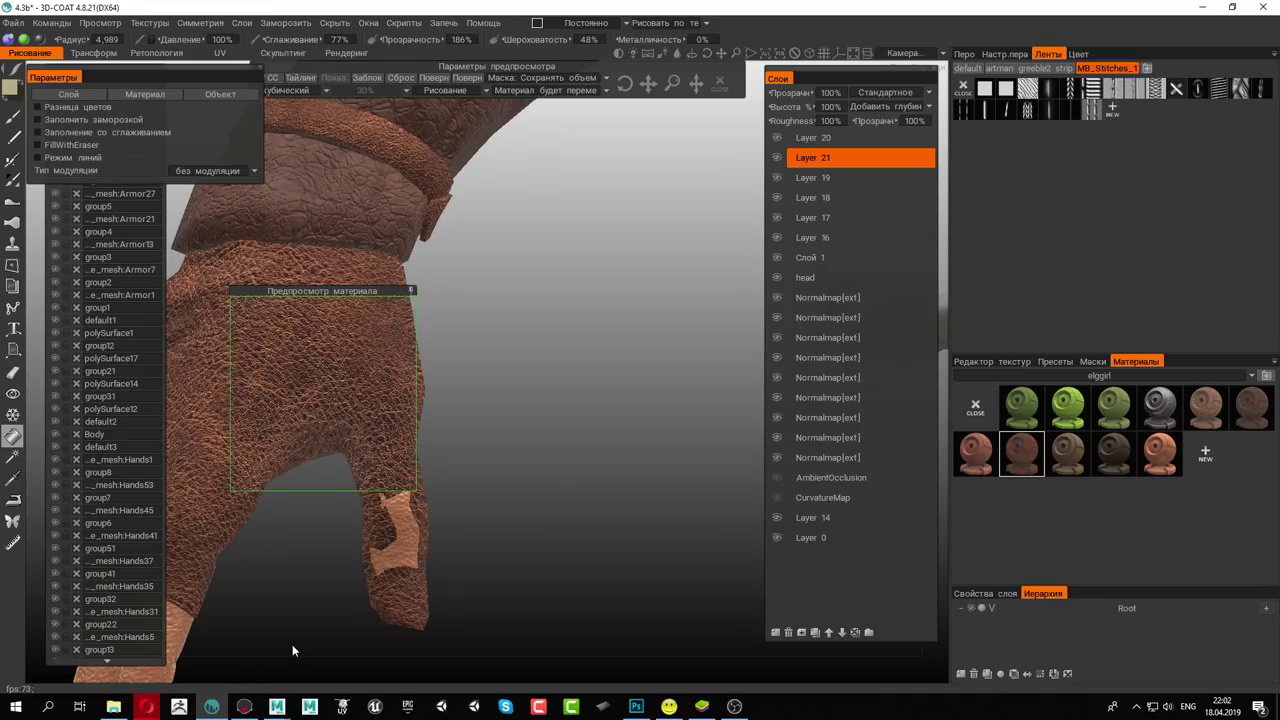
left_click(636, 706)
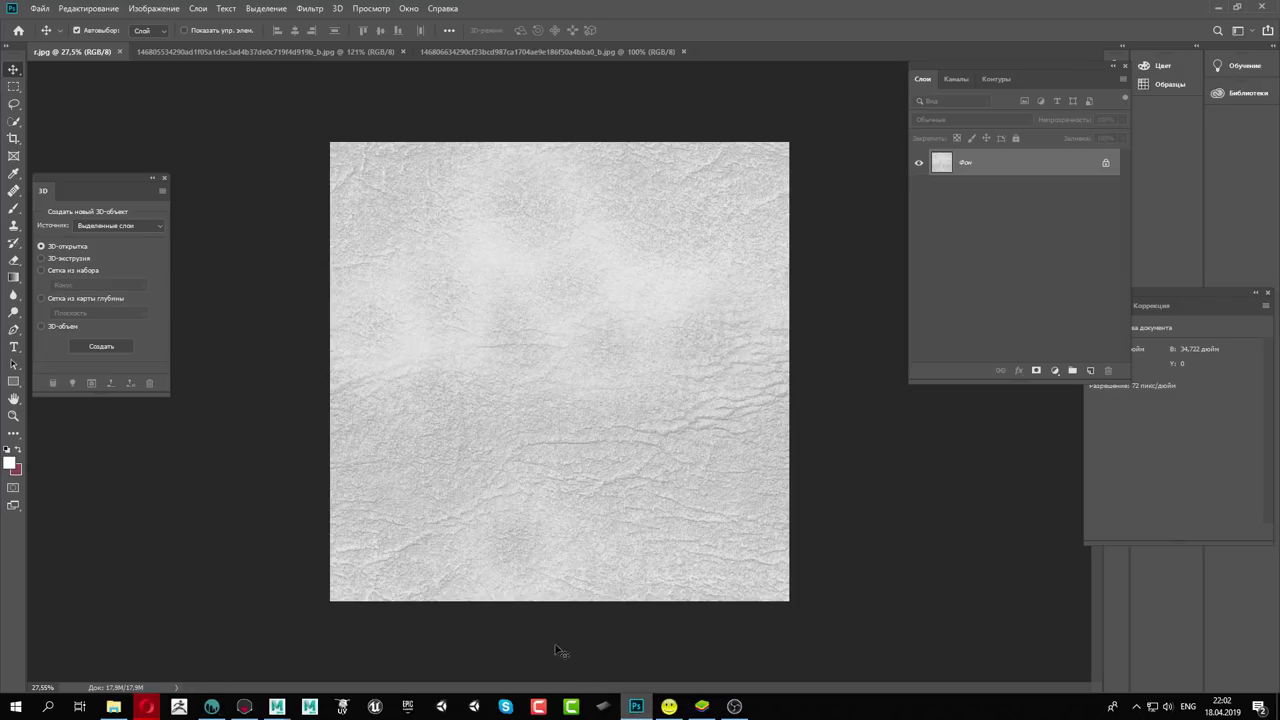
Close the third and second image tabs, keeping only r.jpg open
left_click(684, 51)
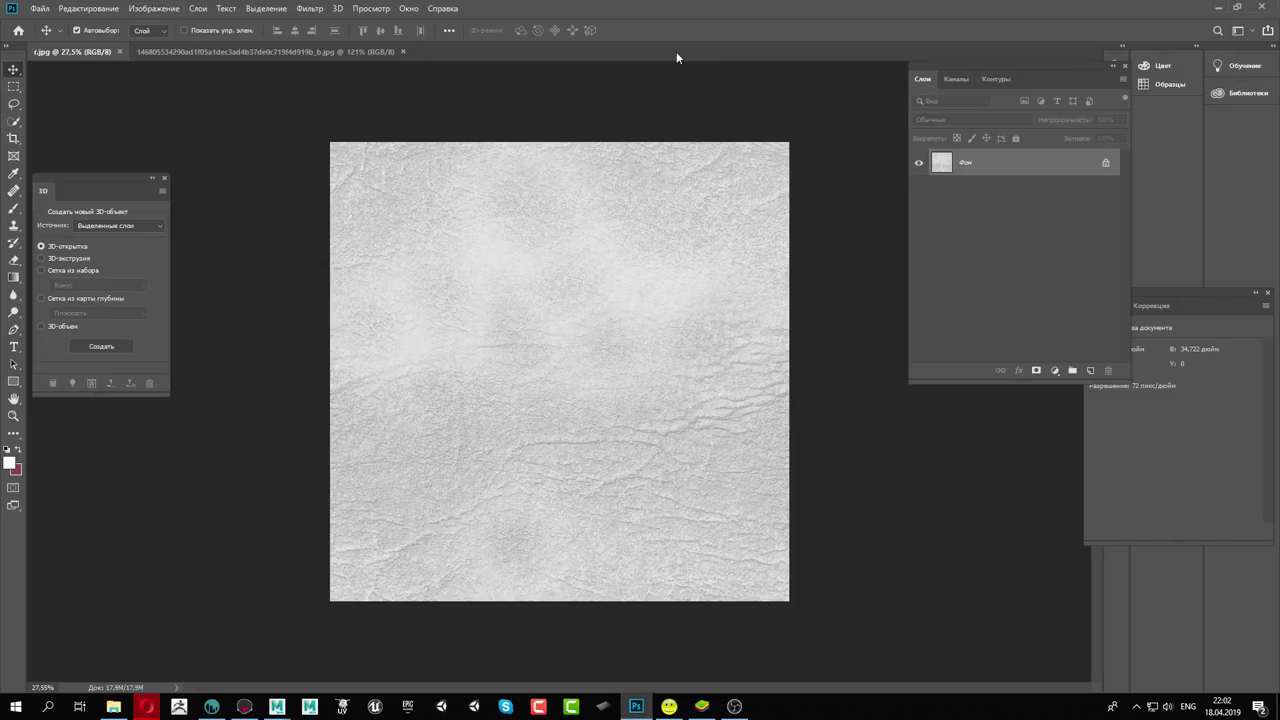
left_click(404, 51)
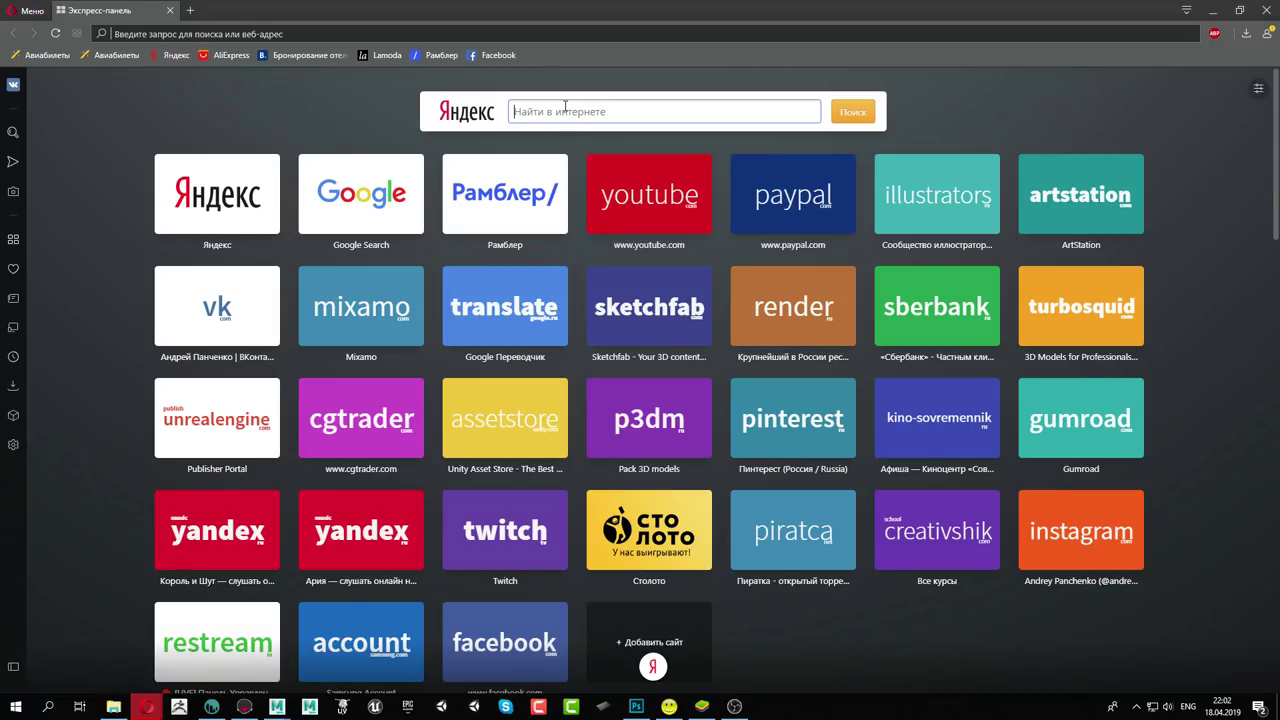
Type the Yandex query 'светло зеленая текстура т', keyed in Latin layout as 'cdtnkj ptktyfz ntrcnehf n'
type("cdtnkj")
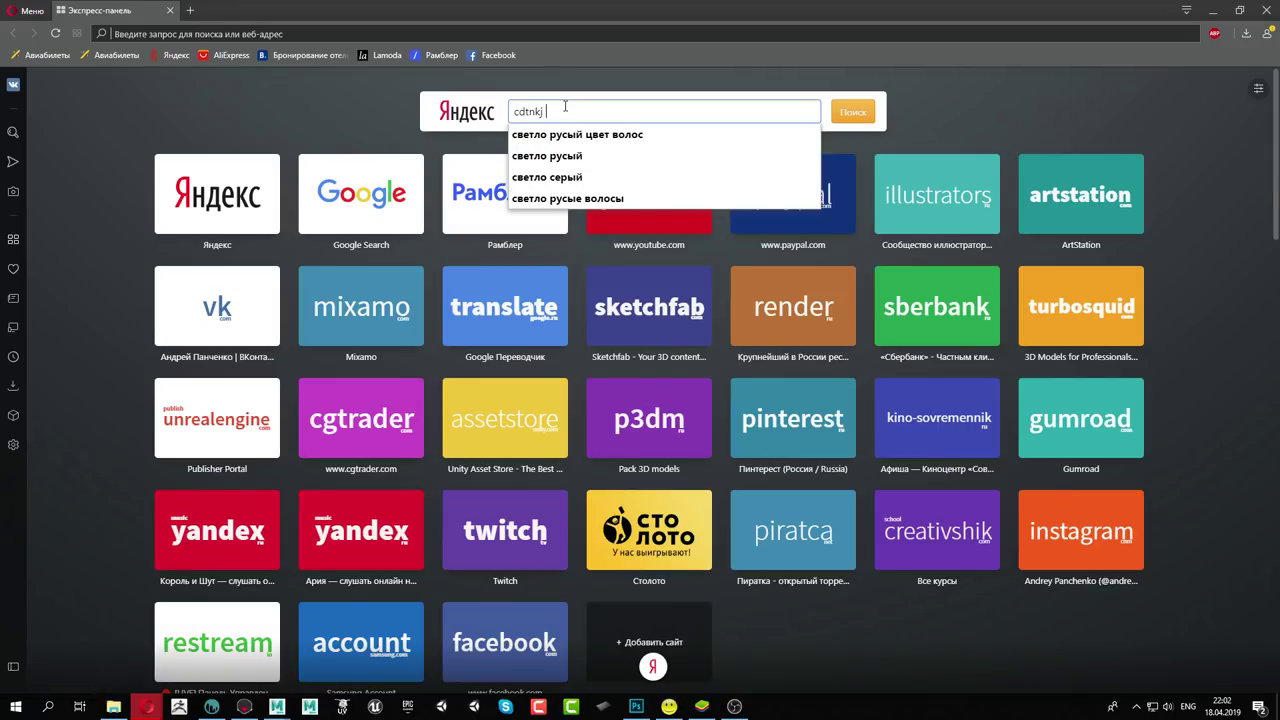
type(" ptktyfz ntr")
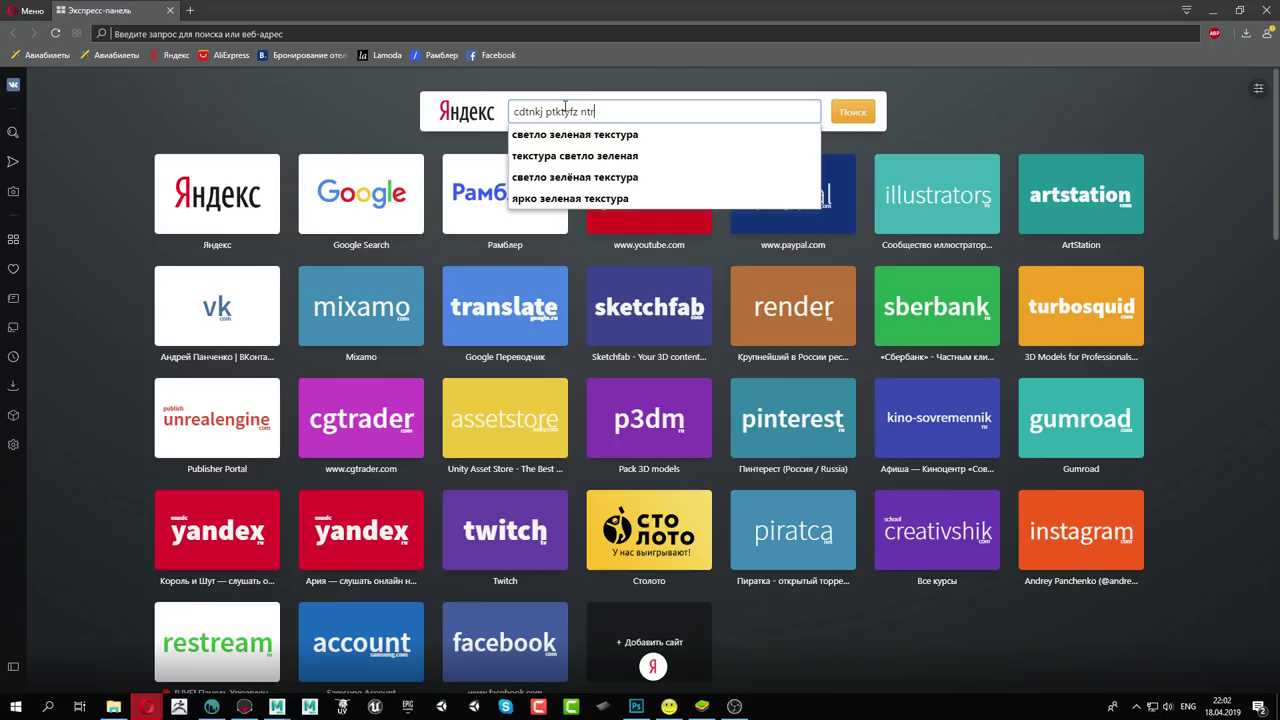
type("cnehf n")
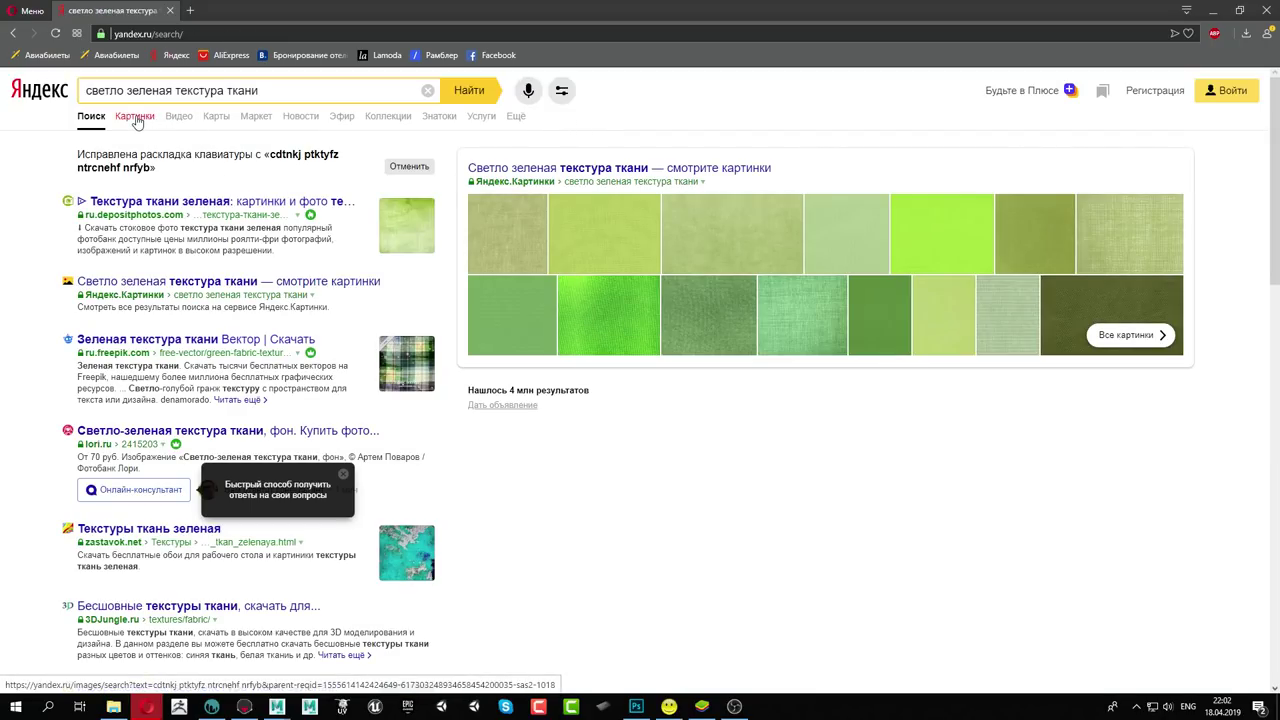
In Картинки, preview green cloth, linen and yellow-green swatches, ending on the green knitted texture full size
left_click(137, 118)
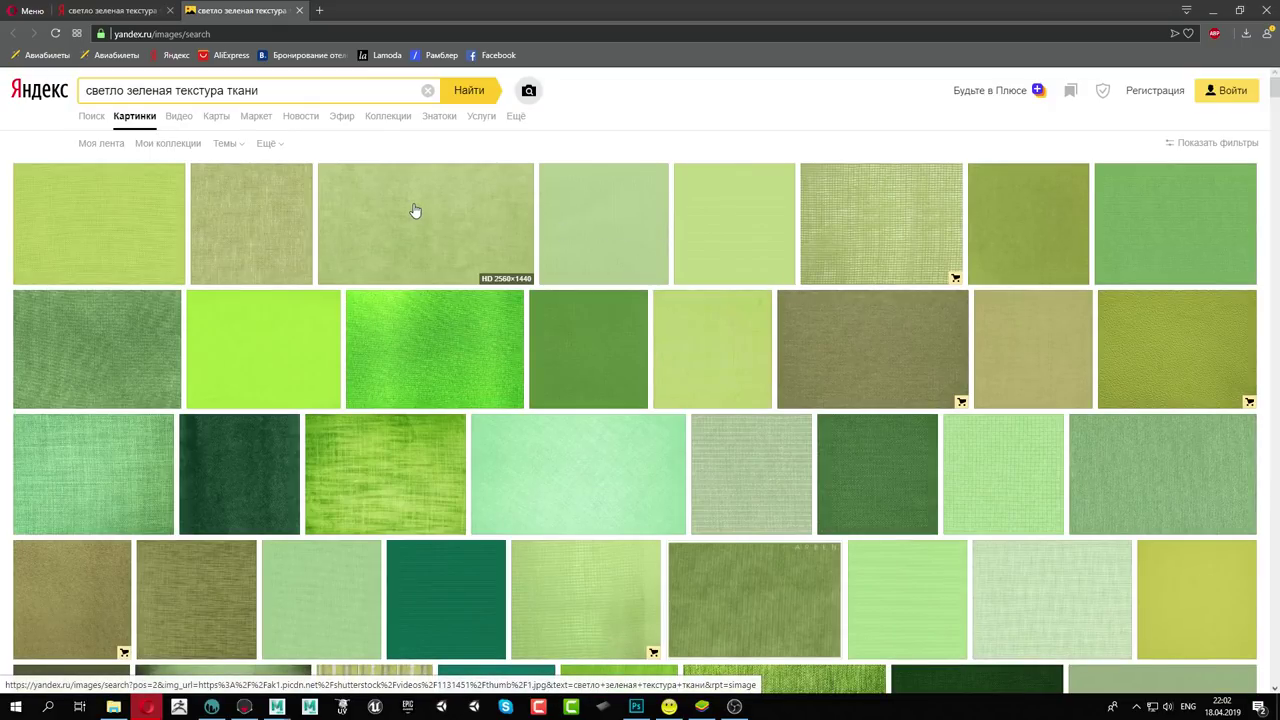
left_click(415, 210)
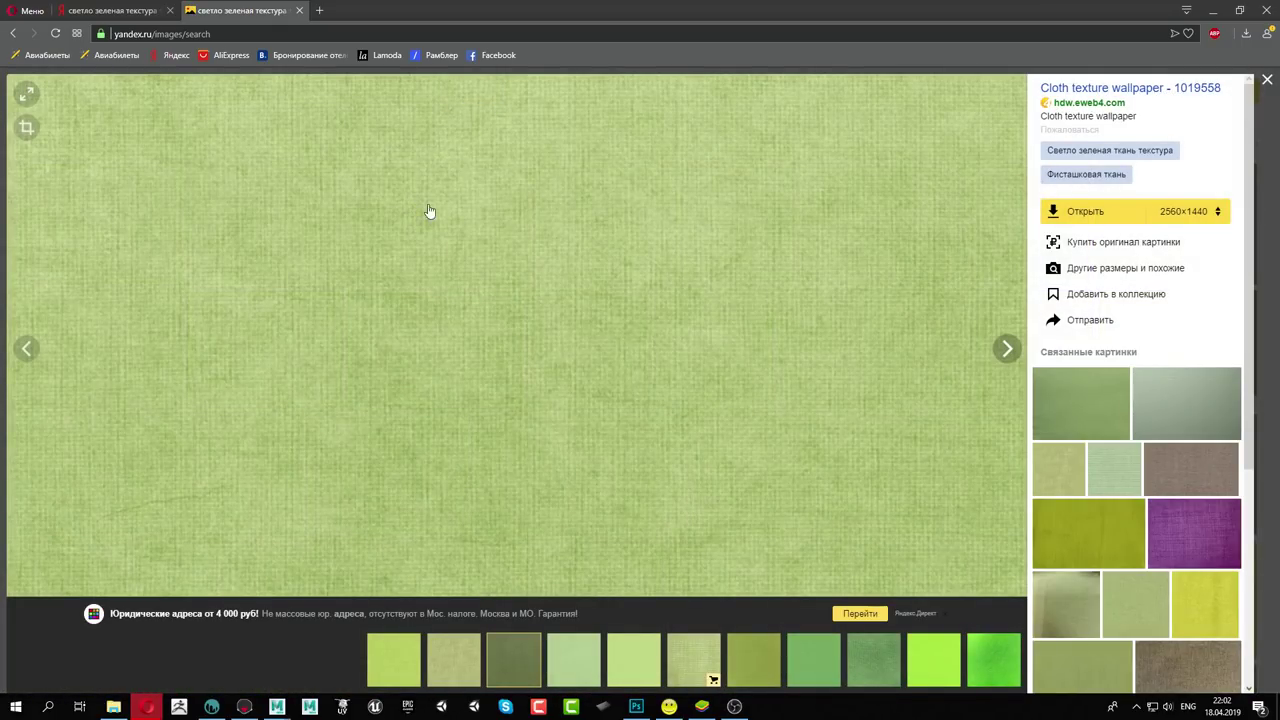
left_click(1268, 80)
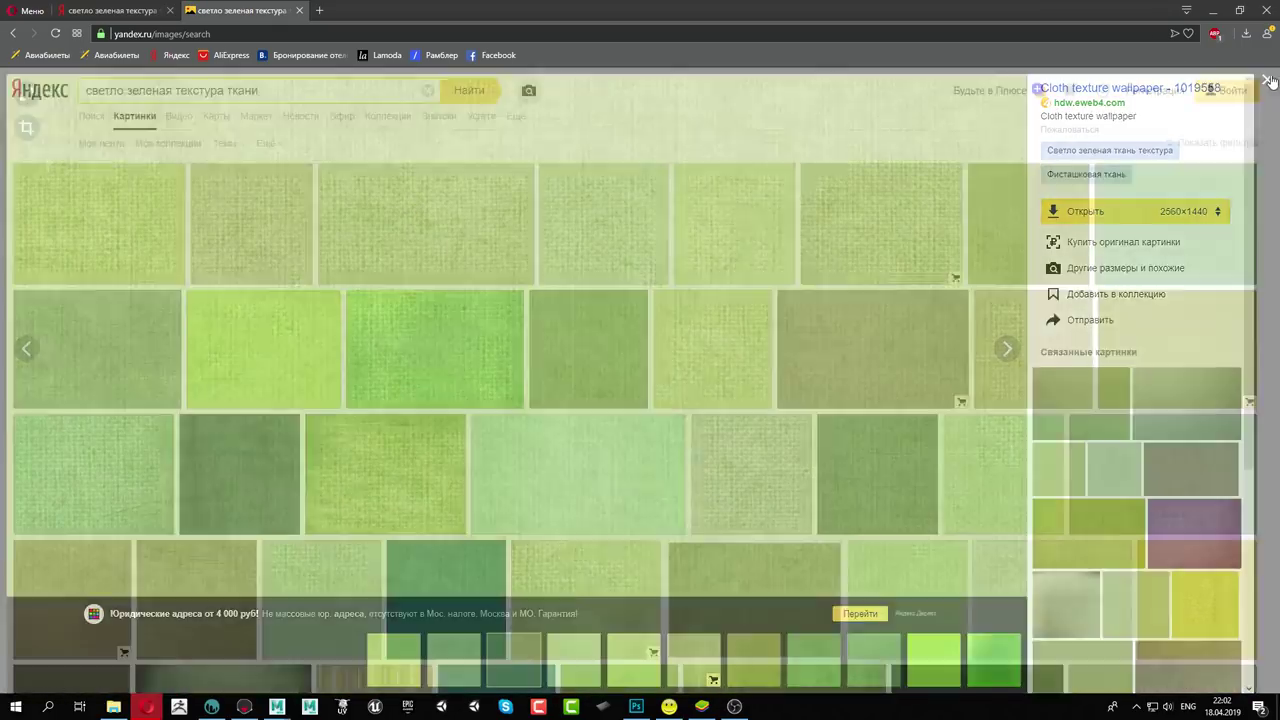
left_click(260, 240)
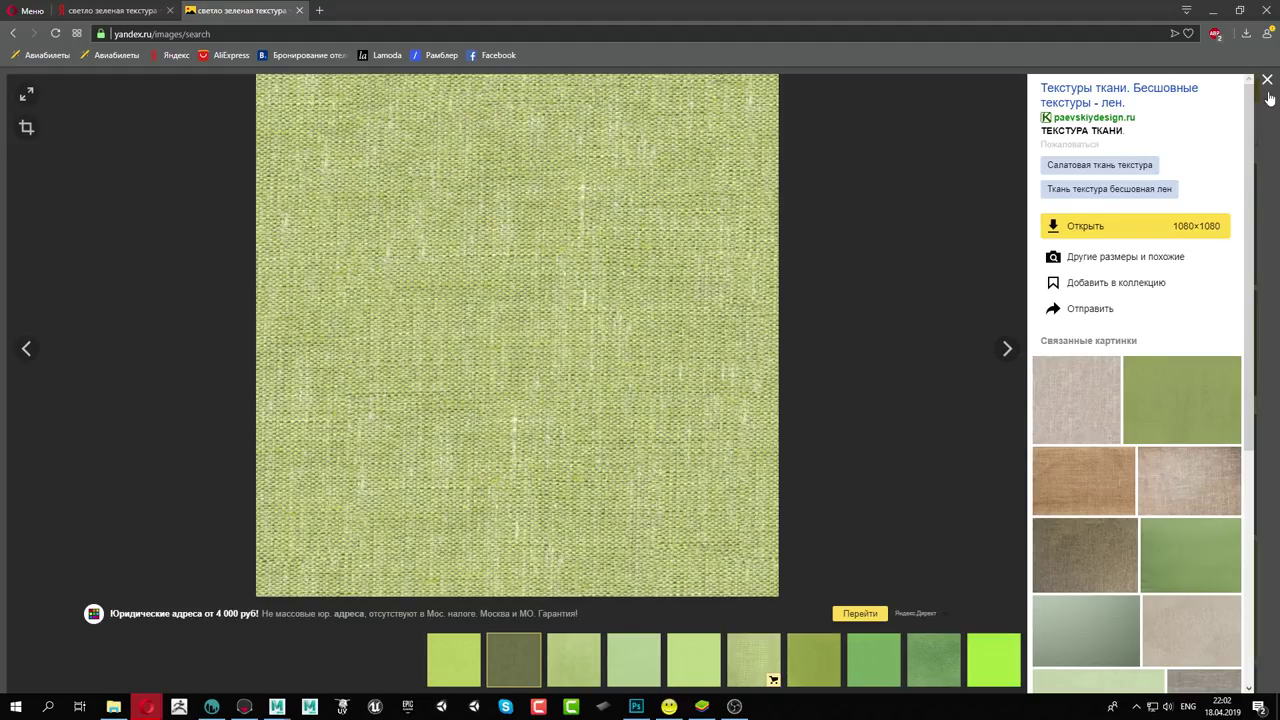
left_click(1267, 82)
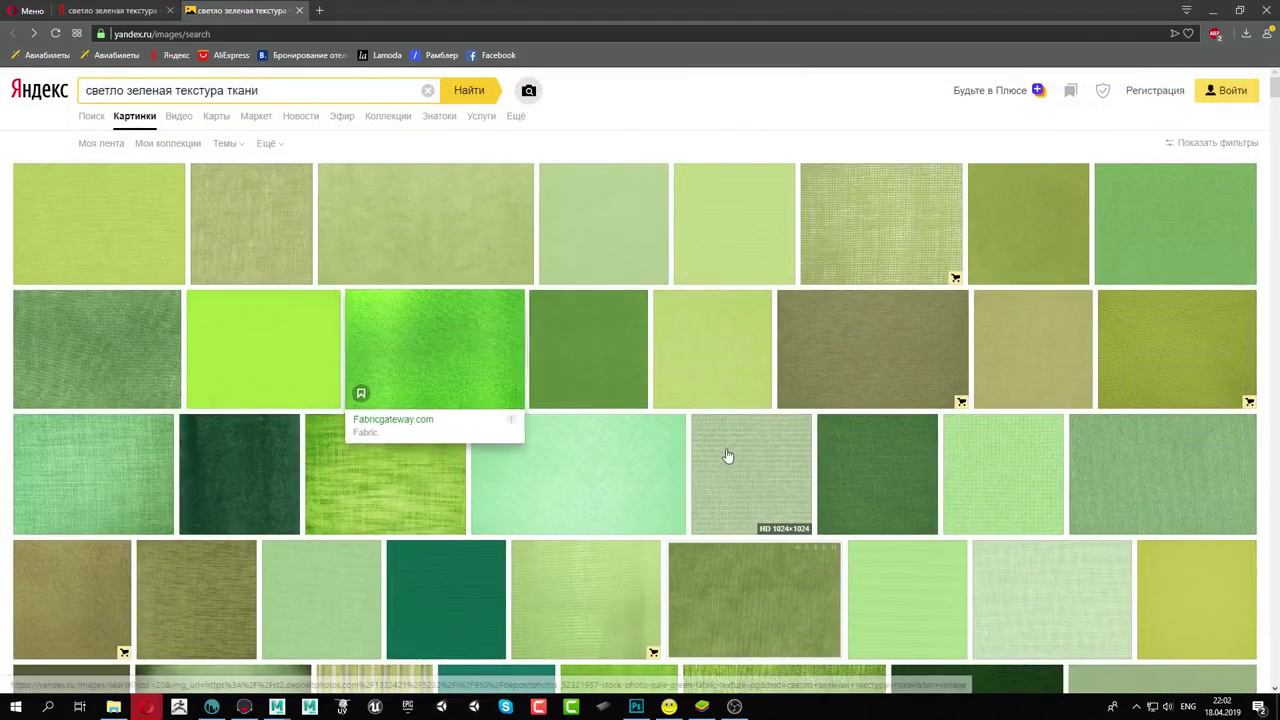
scroll(728, 456, "down", 2)
left_click(1202, 389)
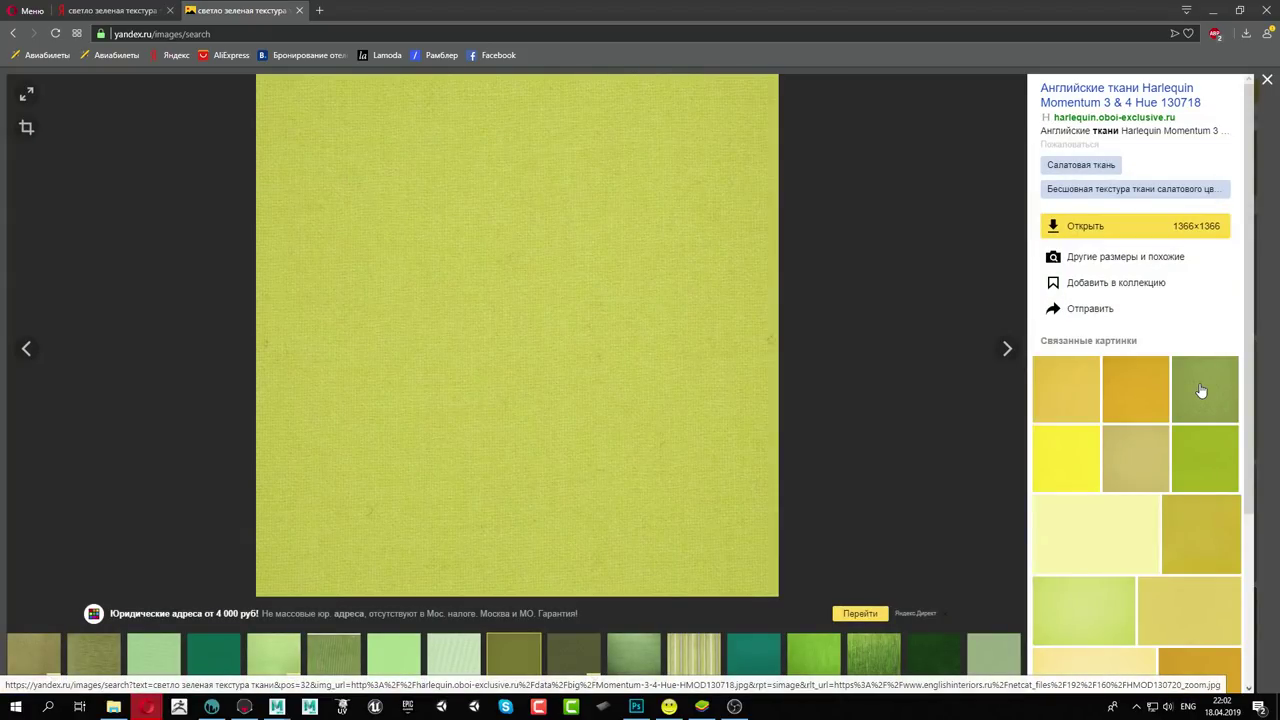
left_click(1267, 80)
scroll(662, 387, "down", 3)
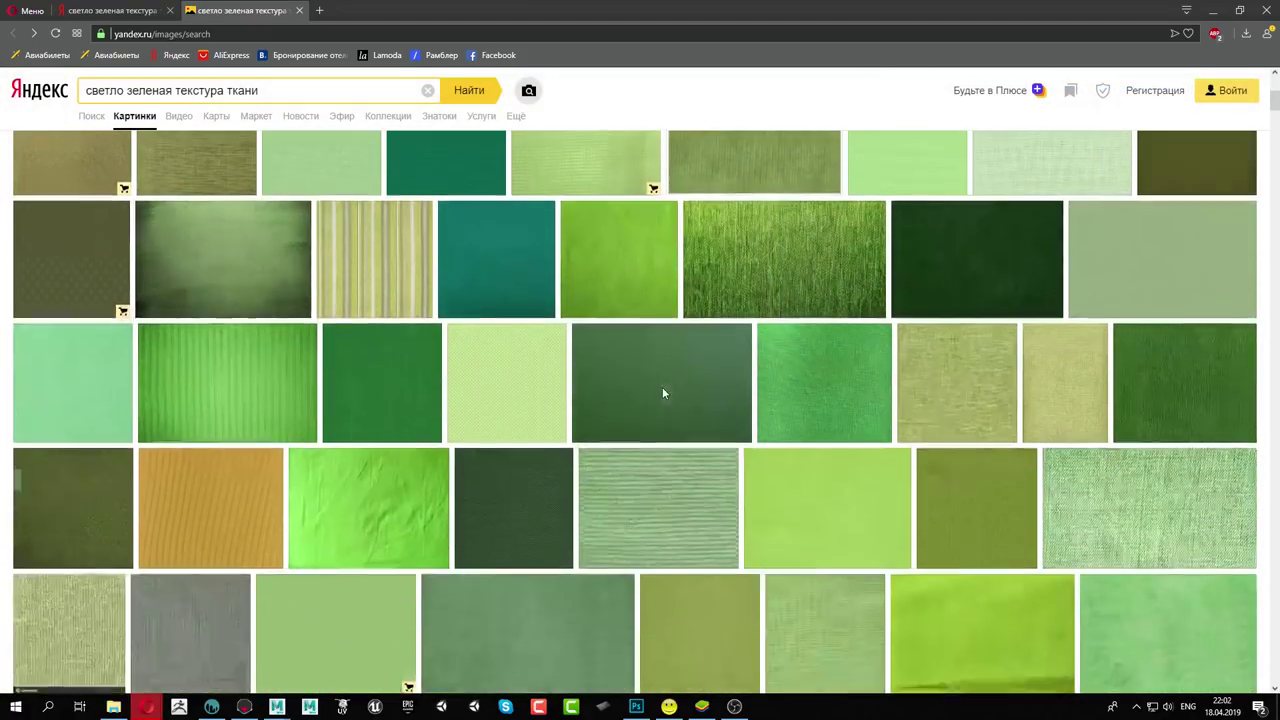
scroll(662, 393, "down", 2)
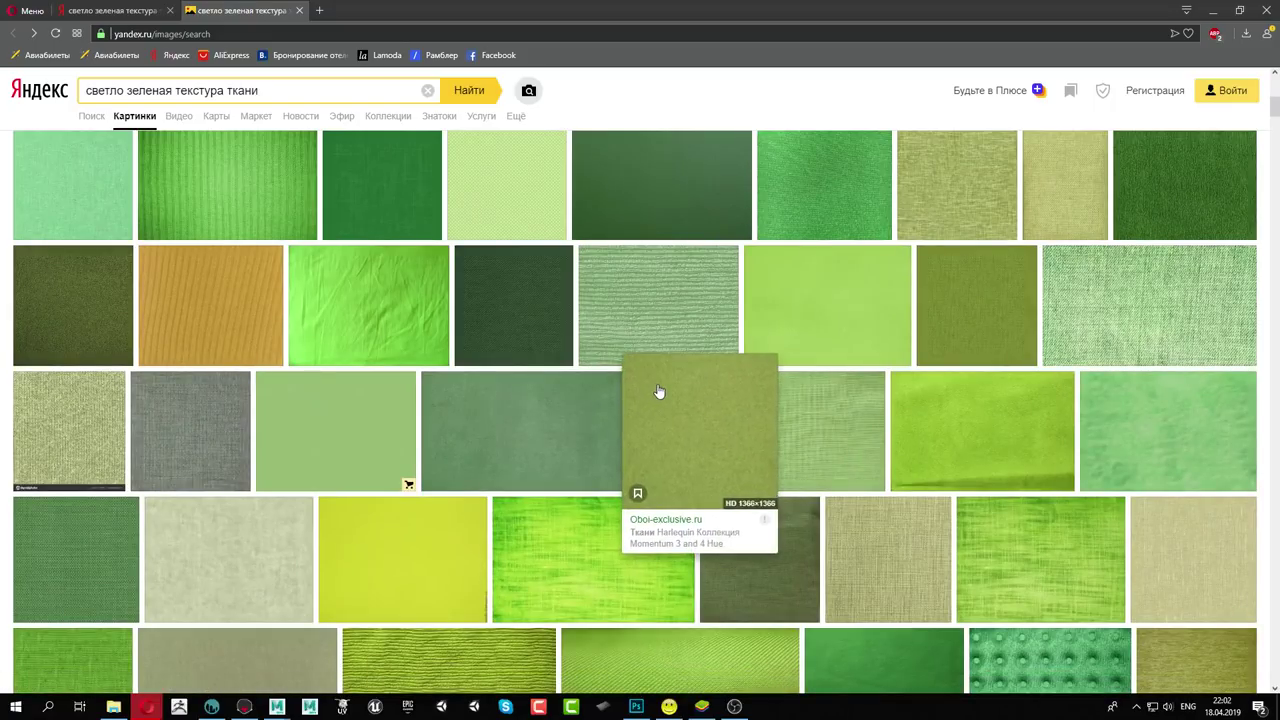
left_click(57, 430)
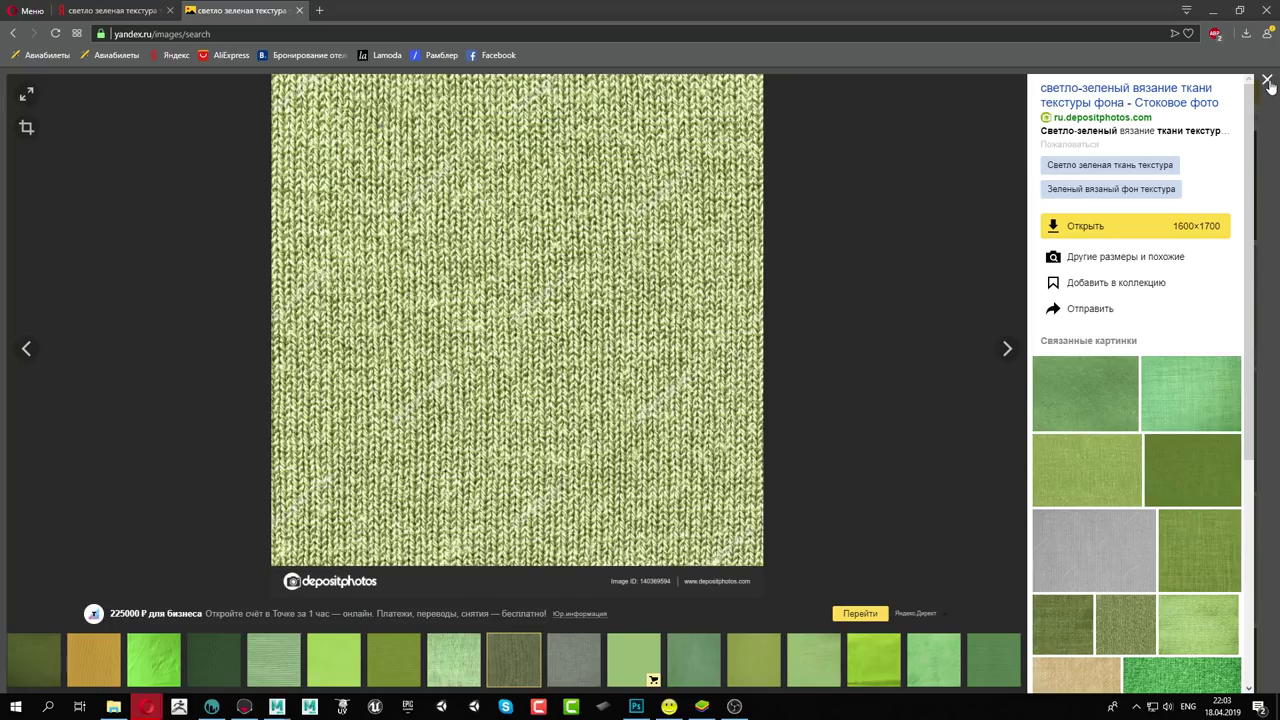
left_click(1268, 82)
scroll(685, 443, "down", 3)
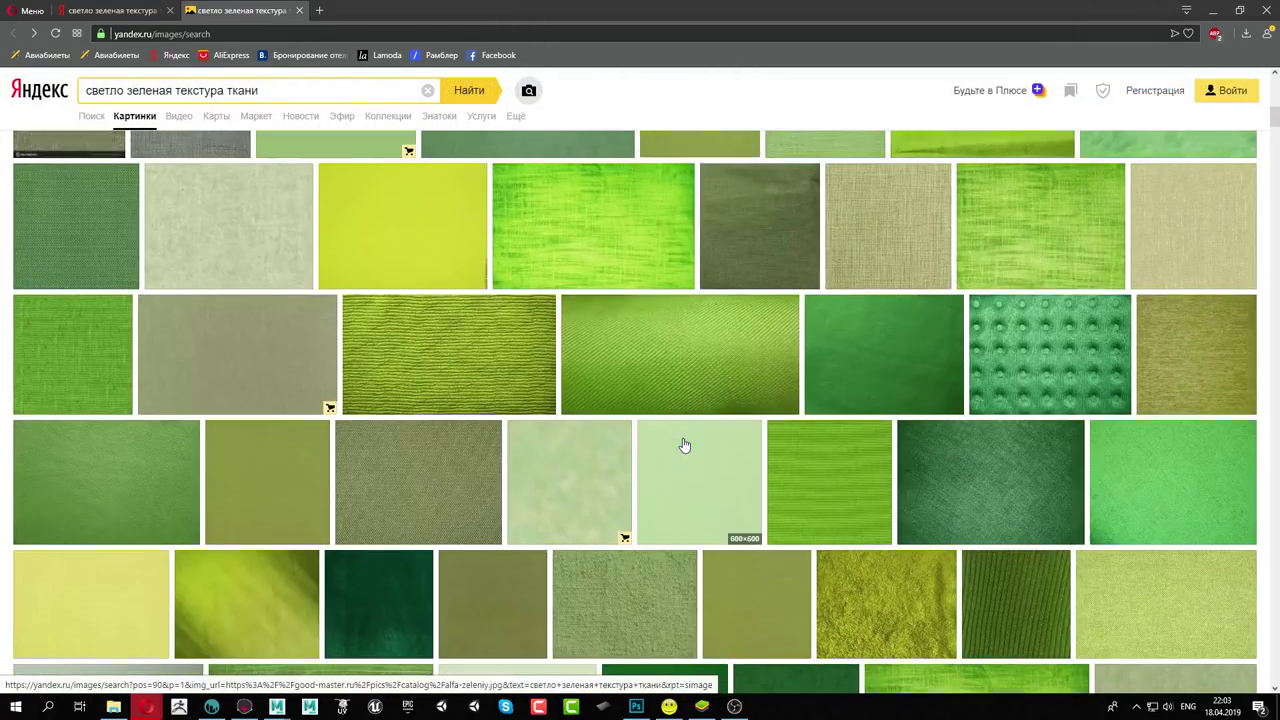
left_click(893, 234)
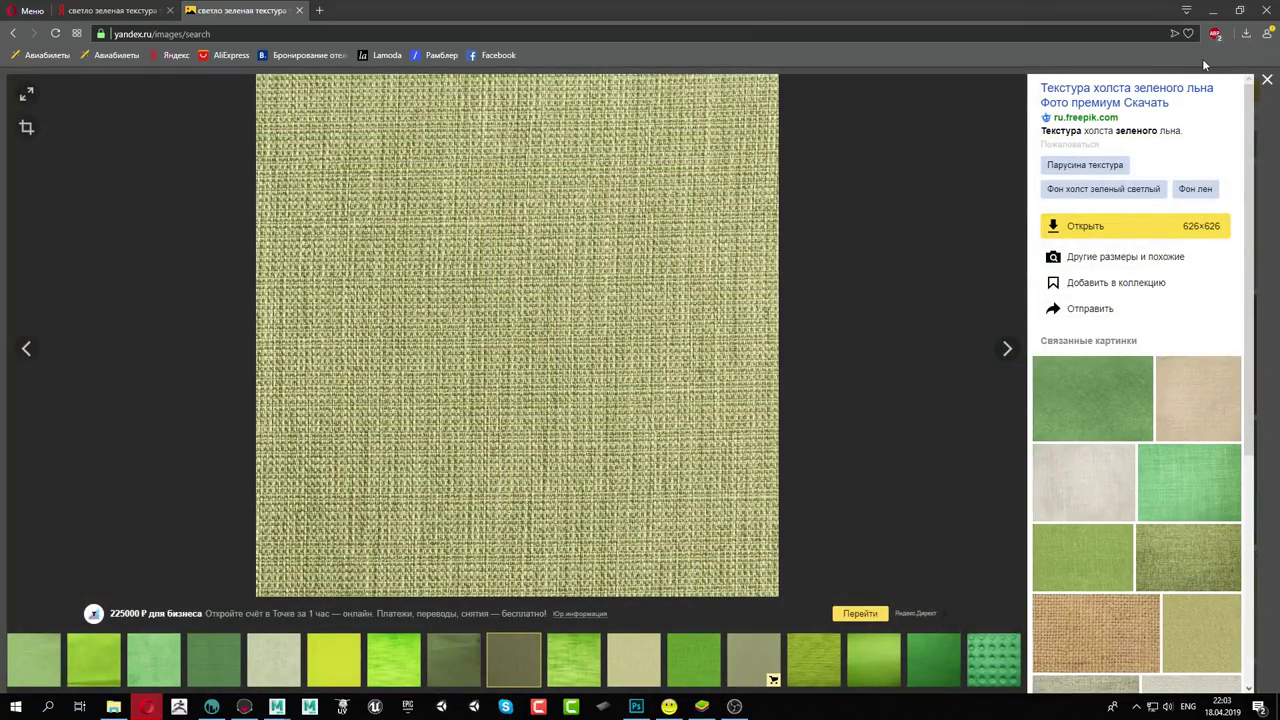
left_click(1267, 80)
scroll(698, 388, "down", 3)
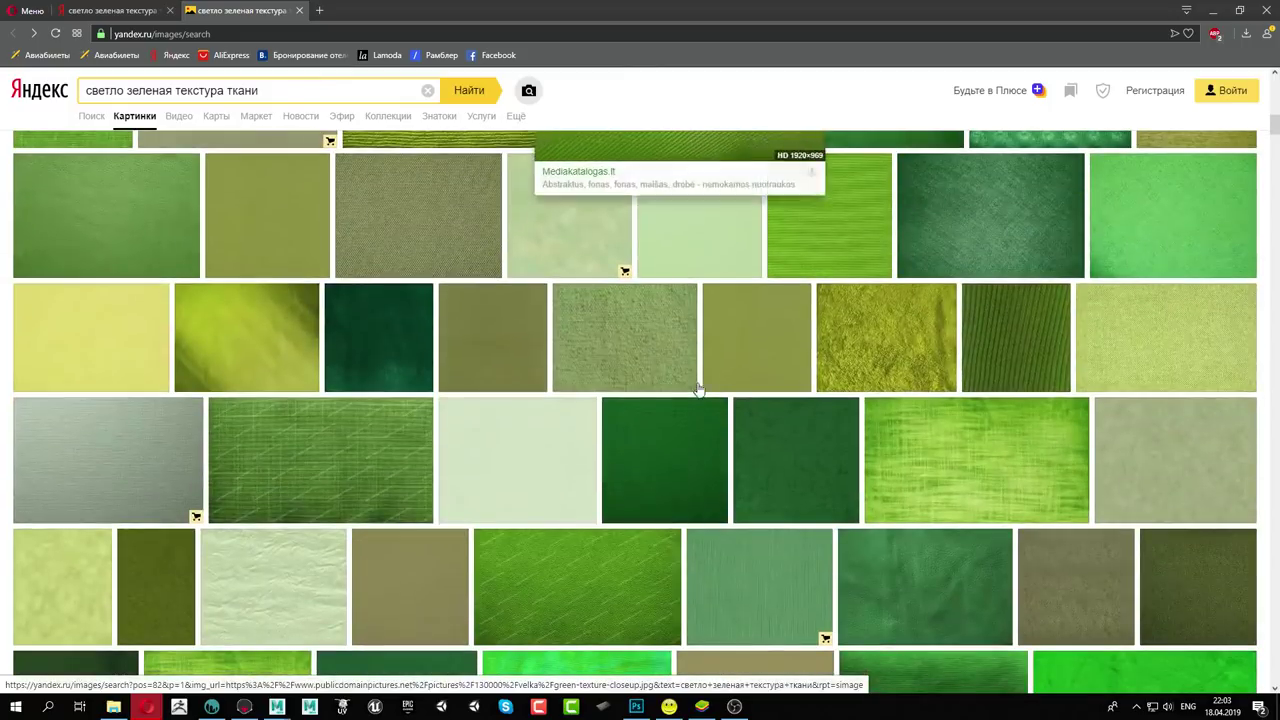
scroll(697, 385, "down", 1)
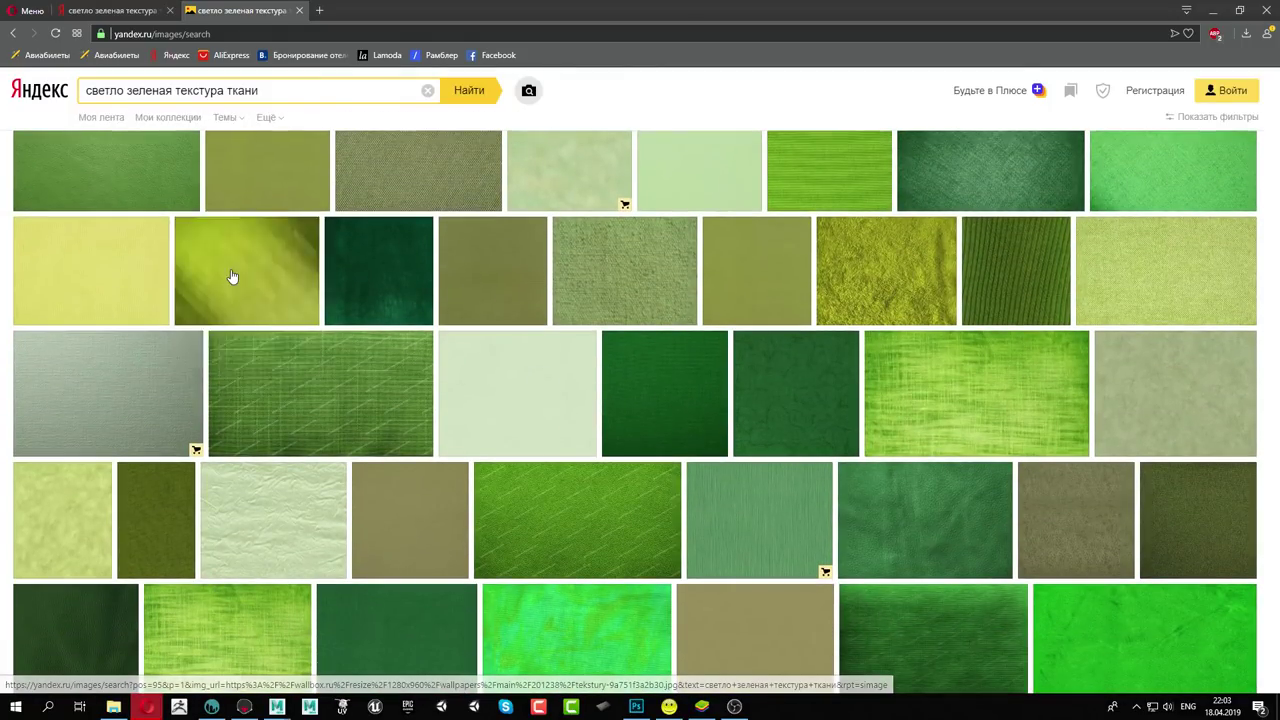
left_click(232, 277)
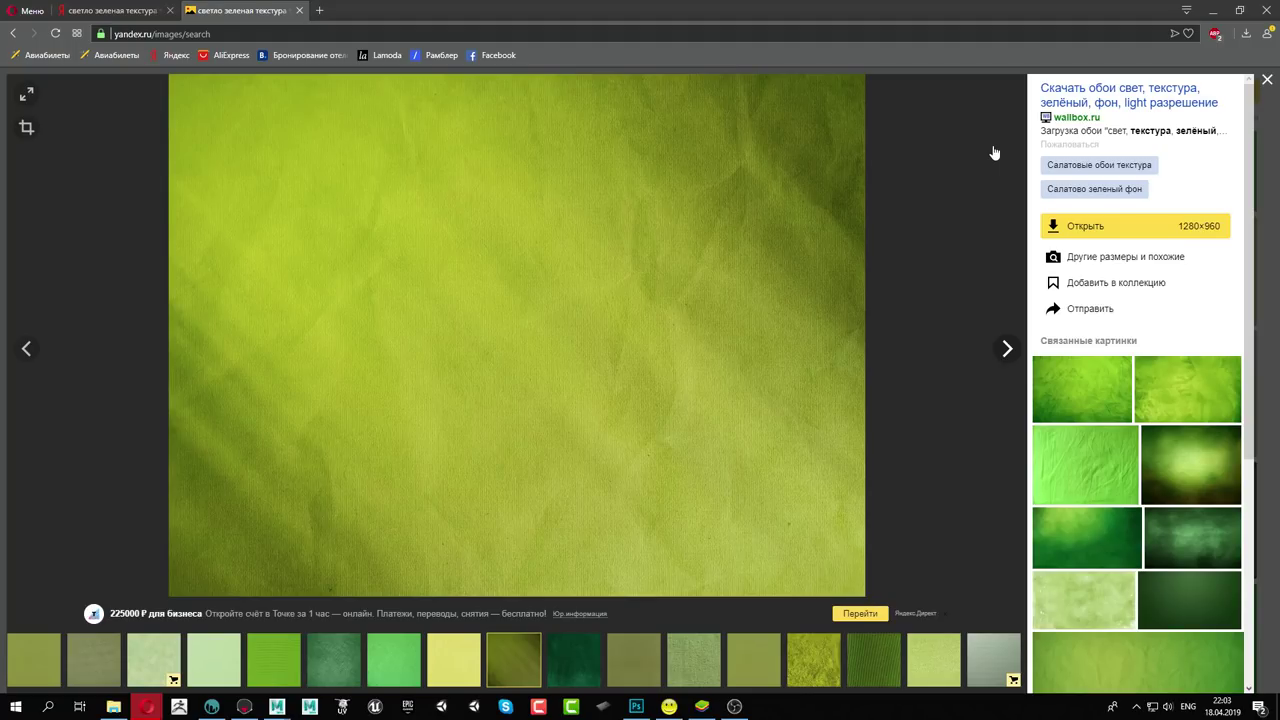
left_click(1267, 79)
scroll(660, 410, "down", 2)
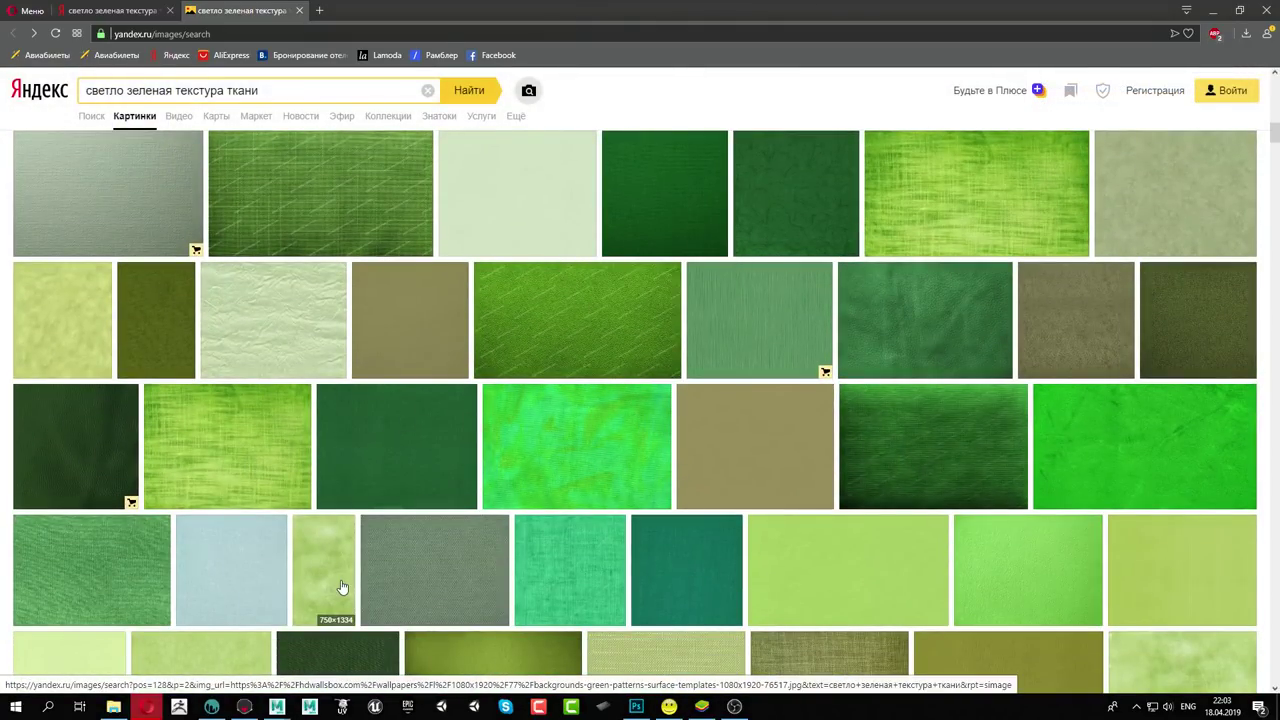
scroll(342, 587, "down", 2)
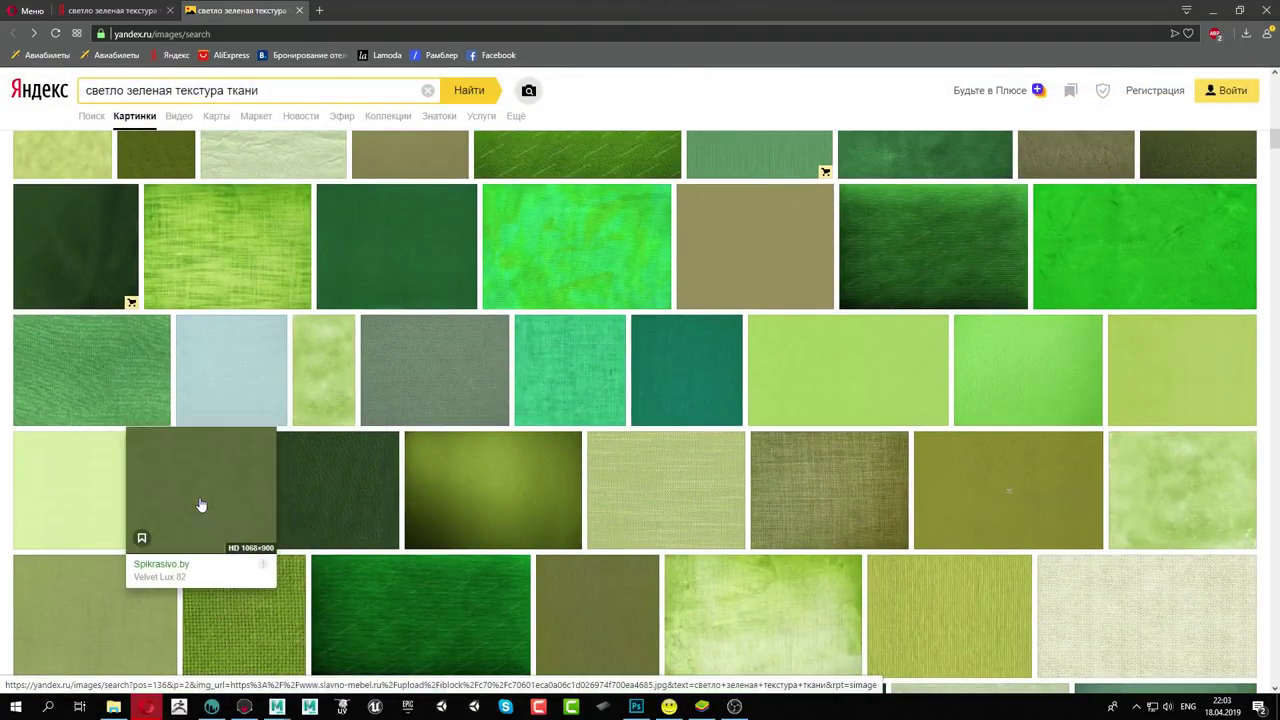
left_click(200, 505)
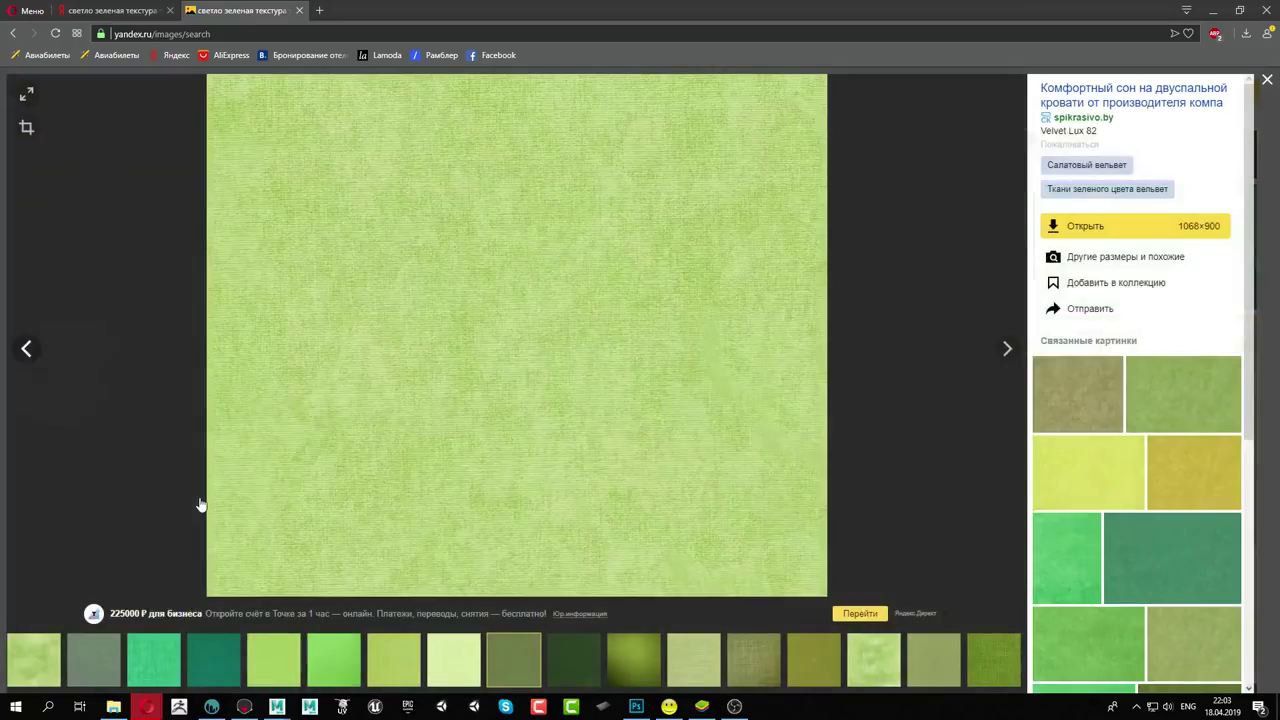
left_click(1267, 78)
scroll(1045, 420, "down", 2)
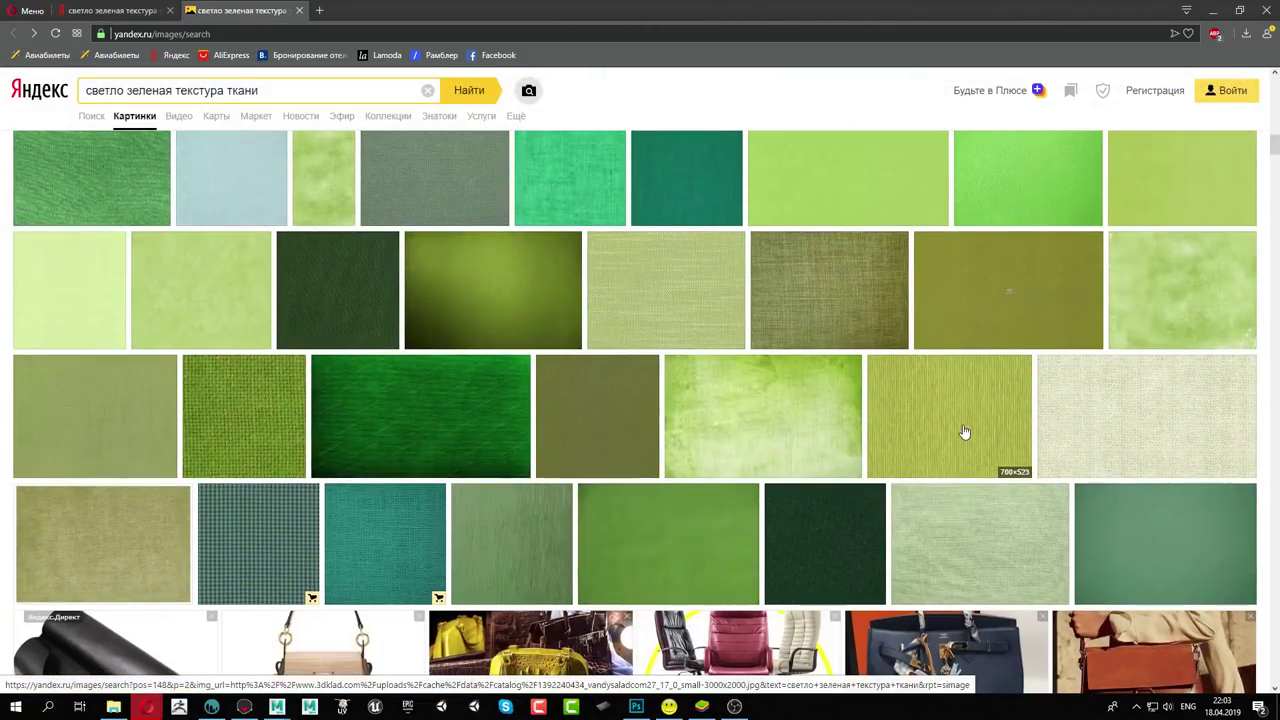
mouse_move(949, 416)
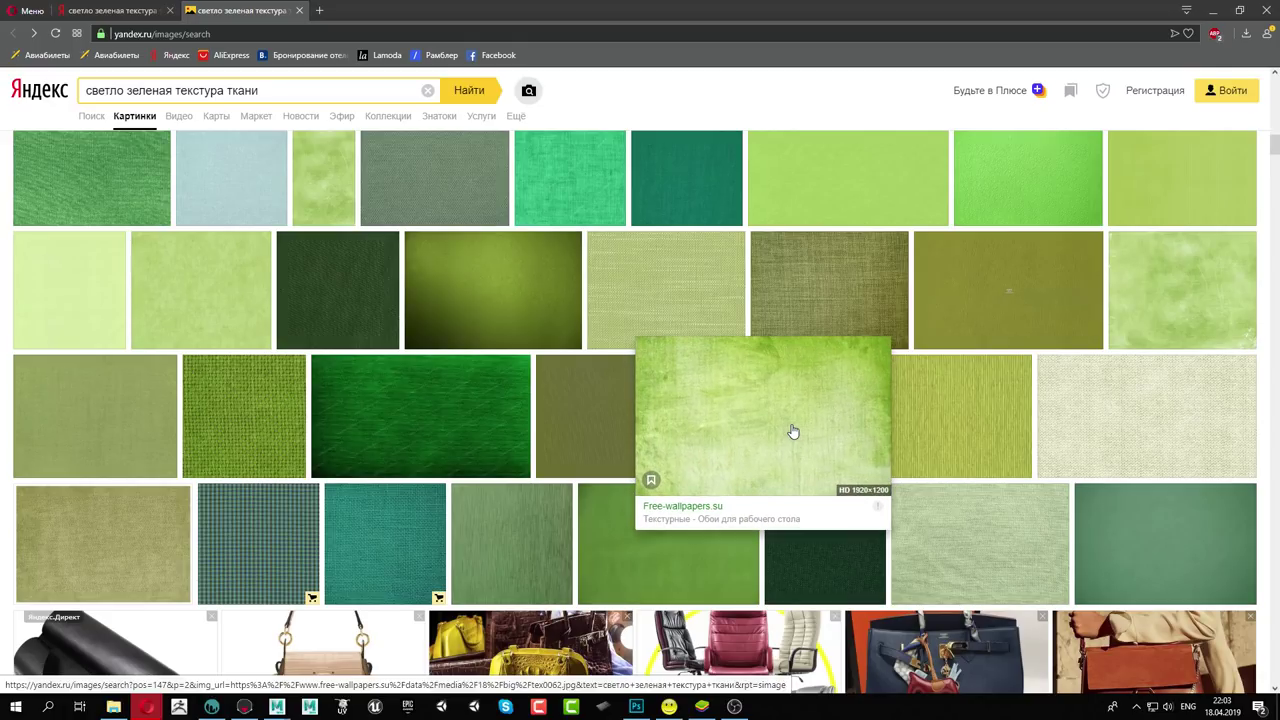
mouse_move(762, 416)
left_click(791, 431)
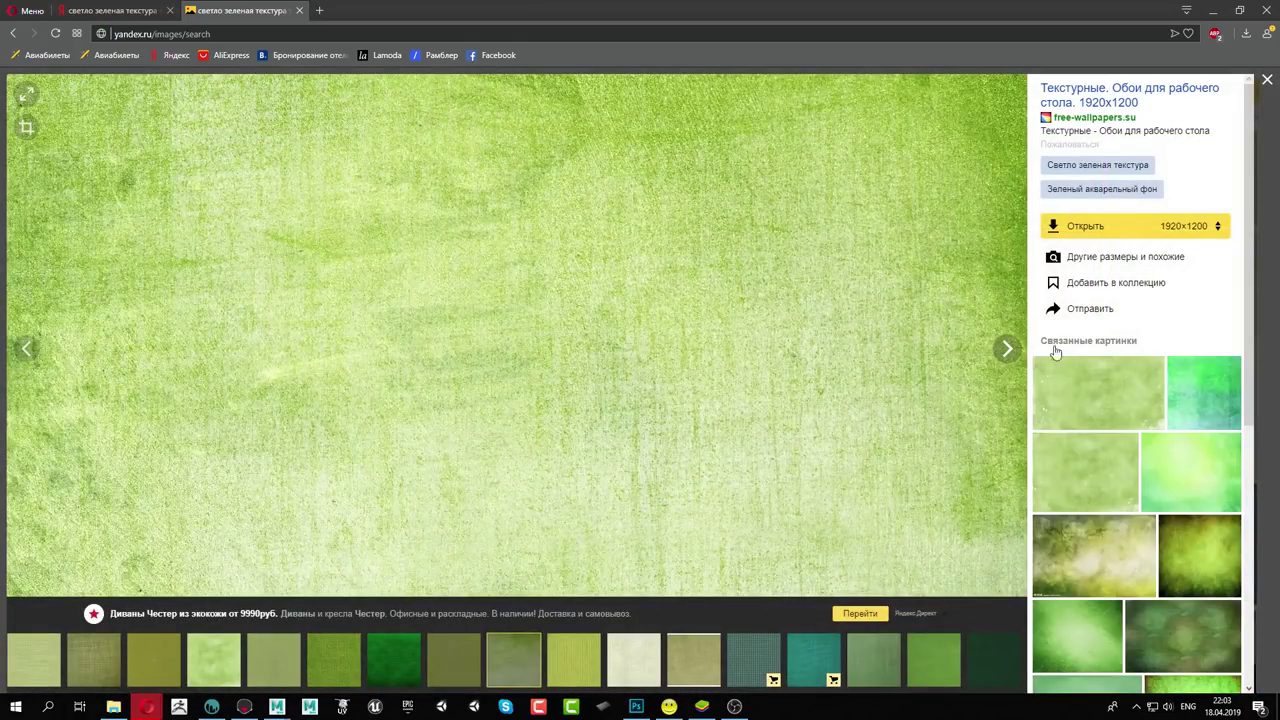
left_click(1268, 80)
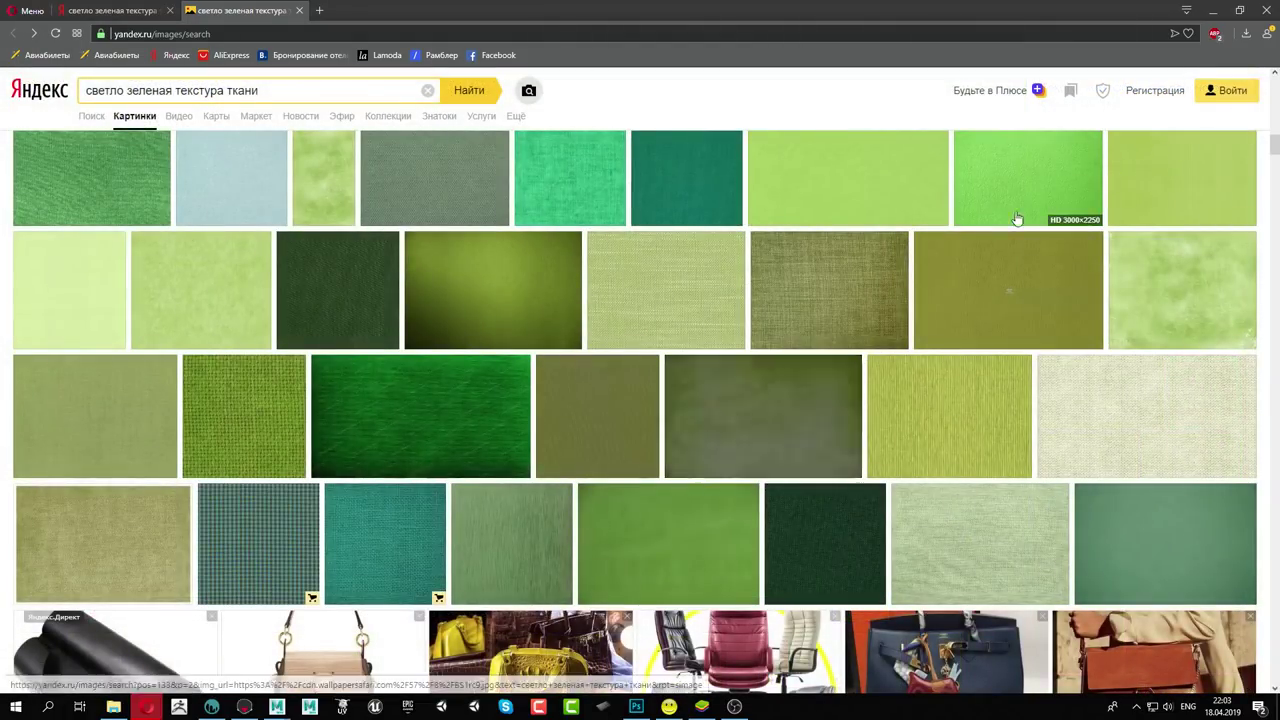
scroll(916, 296, "down", 1)
scroll(916, 296, "down", 2)
scroll(916, 296, "down", 3)
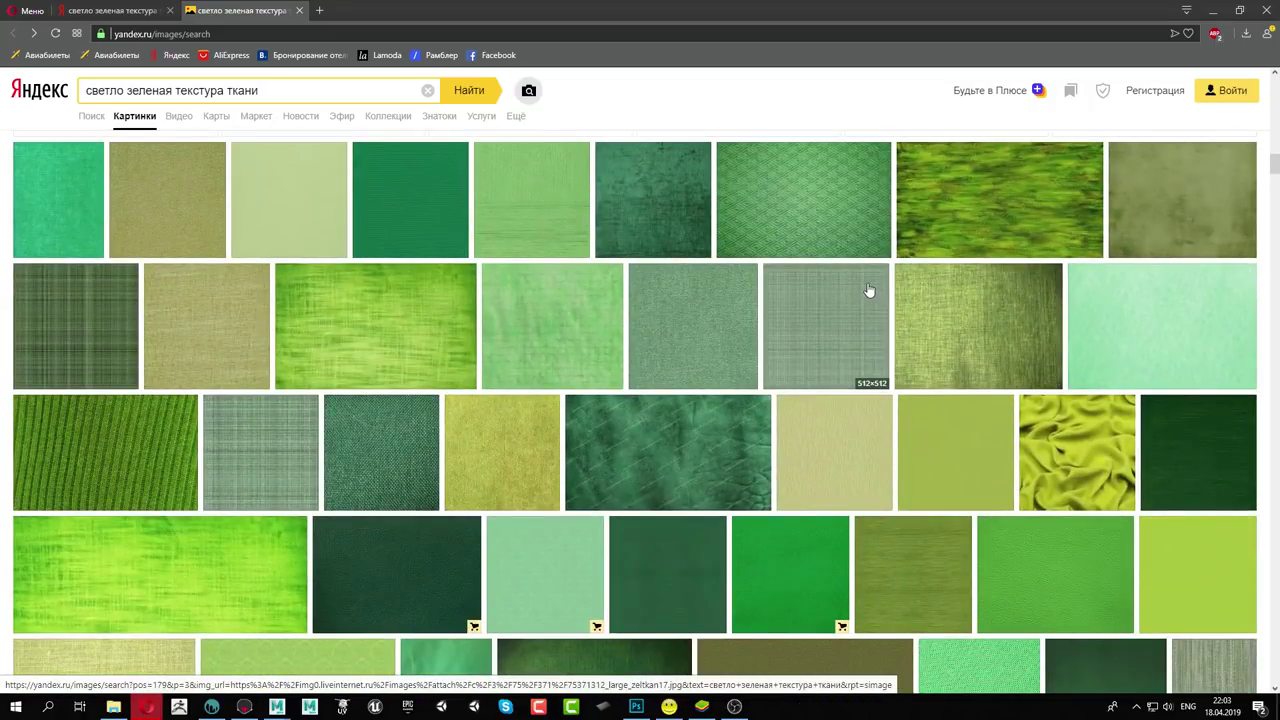
scroll(832, 287, "down", 1)
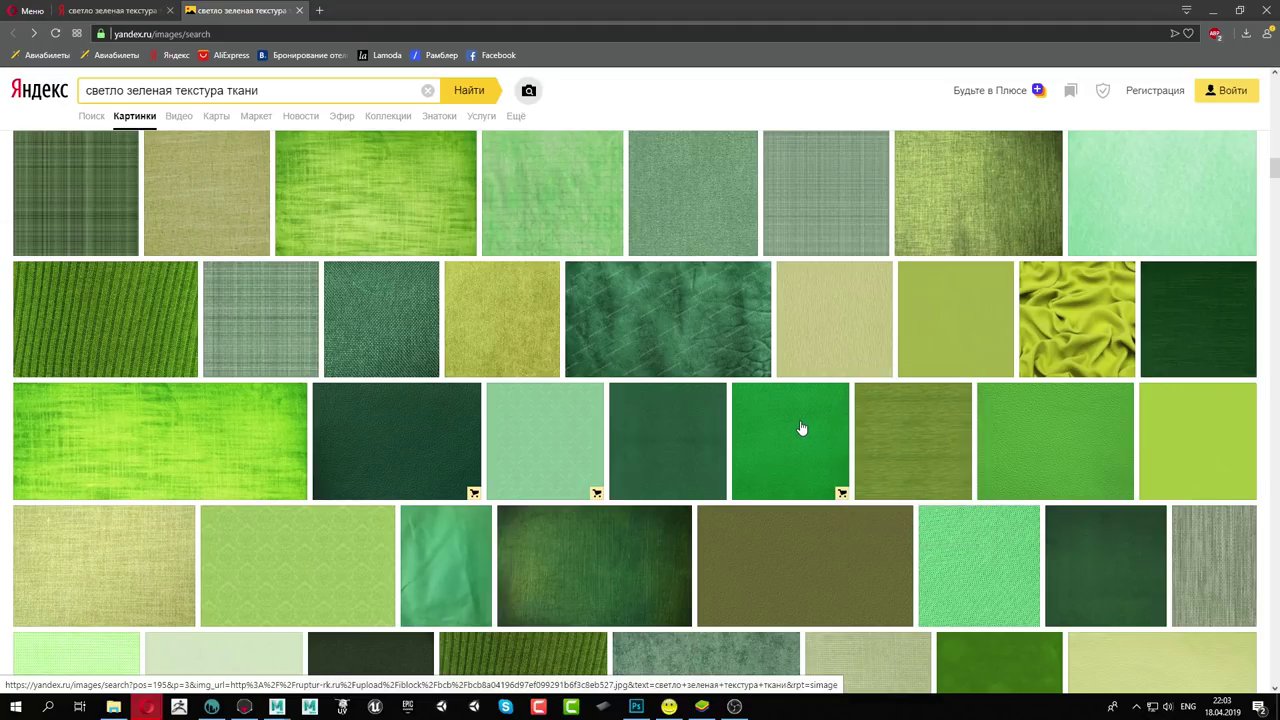
scroll(803, 429, "down", 3)
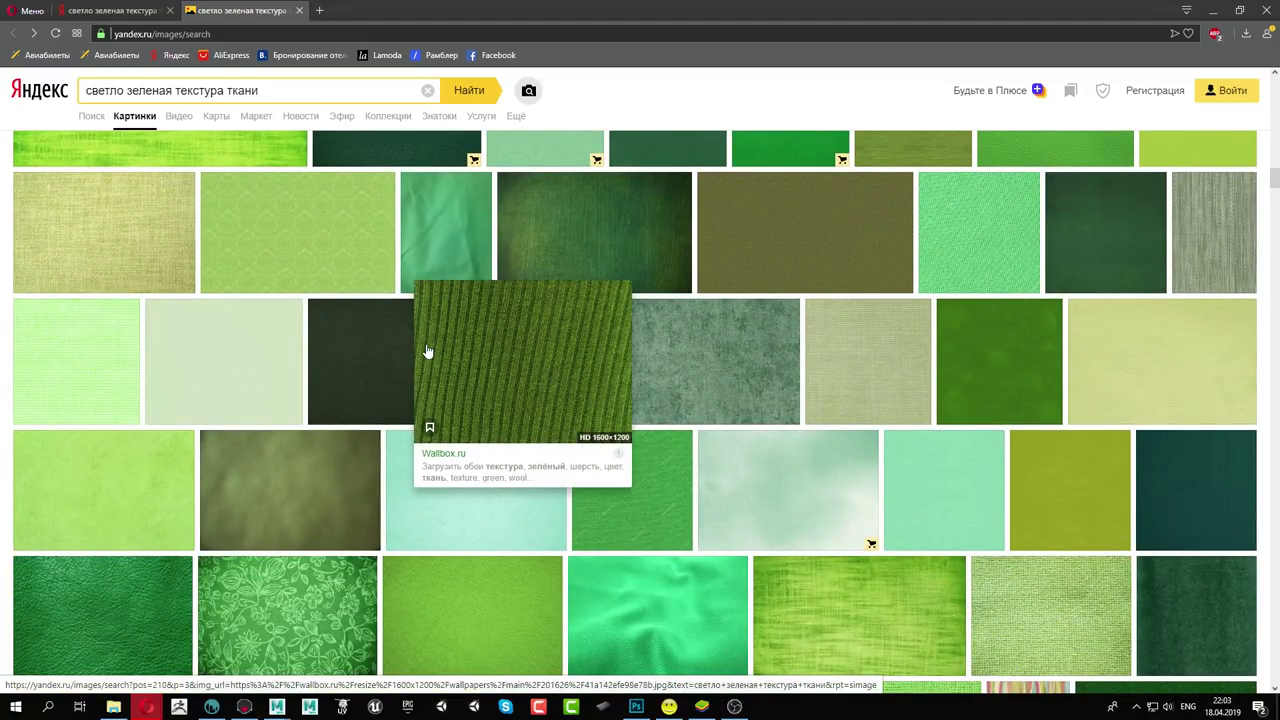
mouse_move(290, 490)
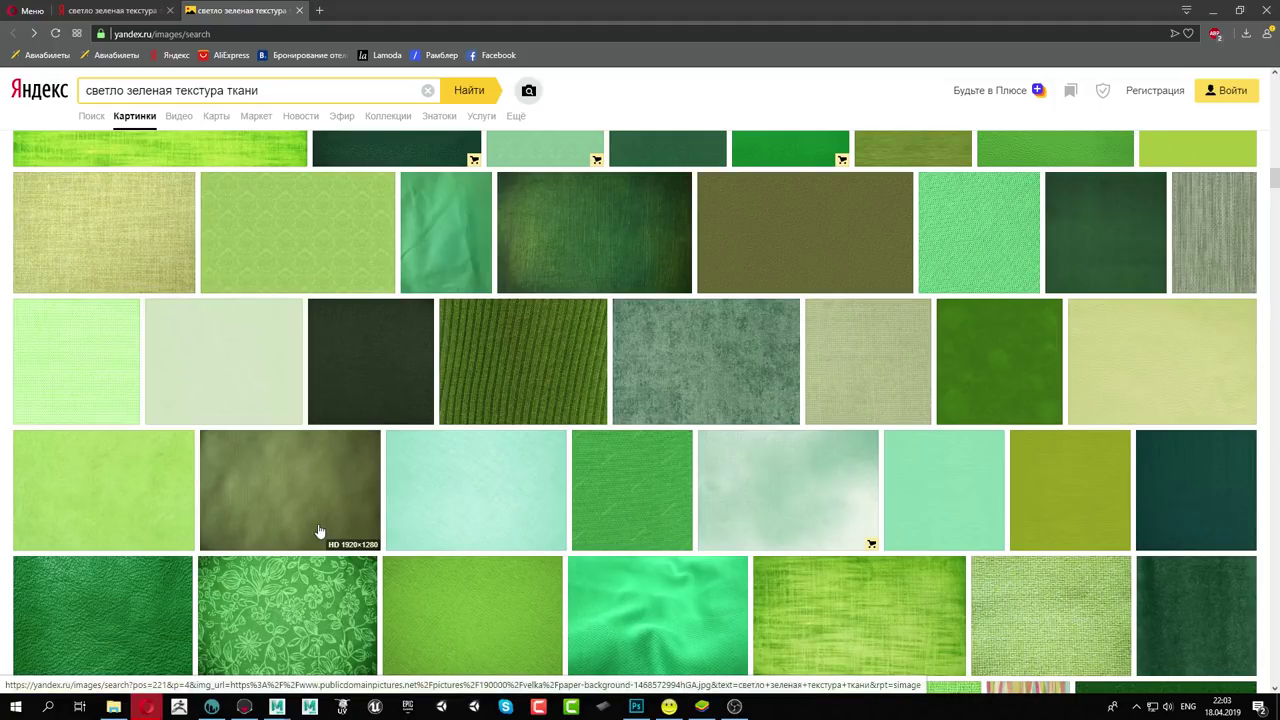
scroll(440, 450, "down", 3)
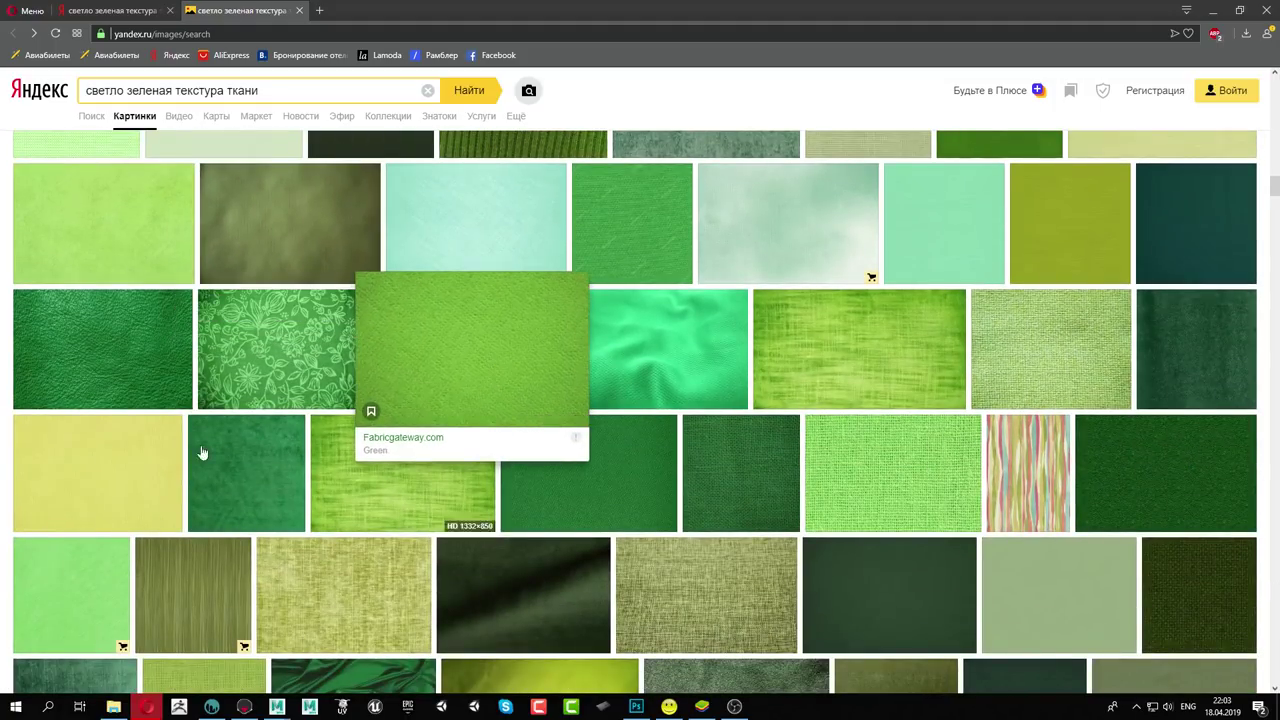
Preview the yellow-green, light-green linen and light-green canvas fabric textures enlarged
mouse_move(343, 594)
left_click(378, 608)
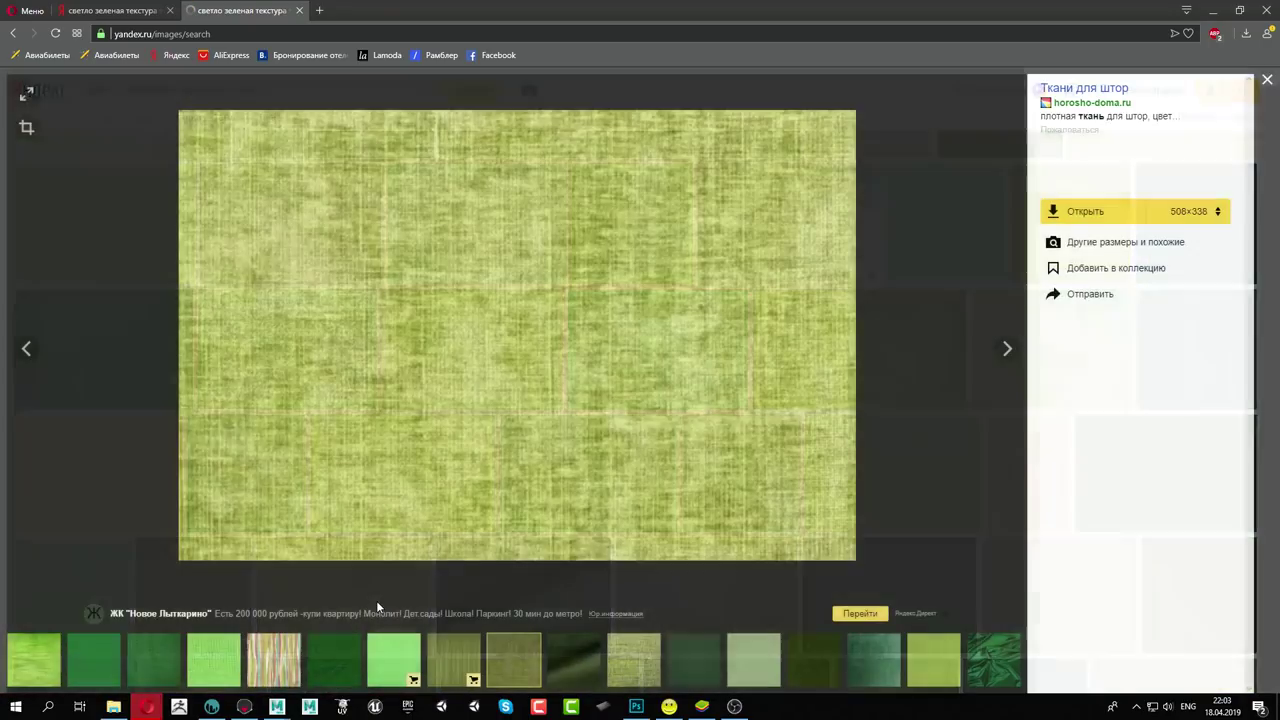
left_click(1173, 528)
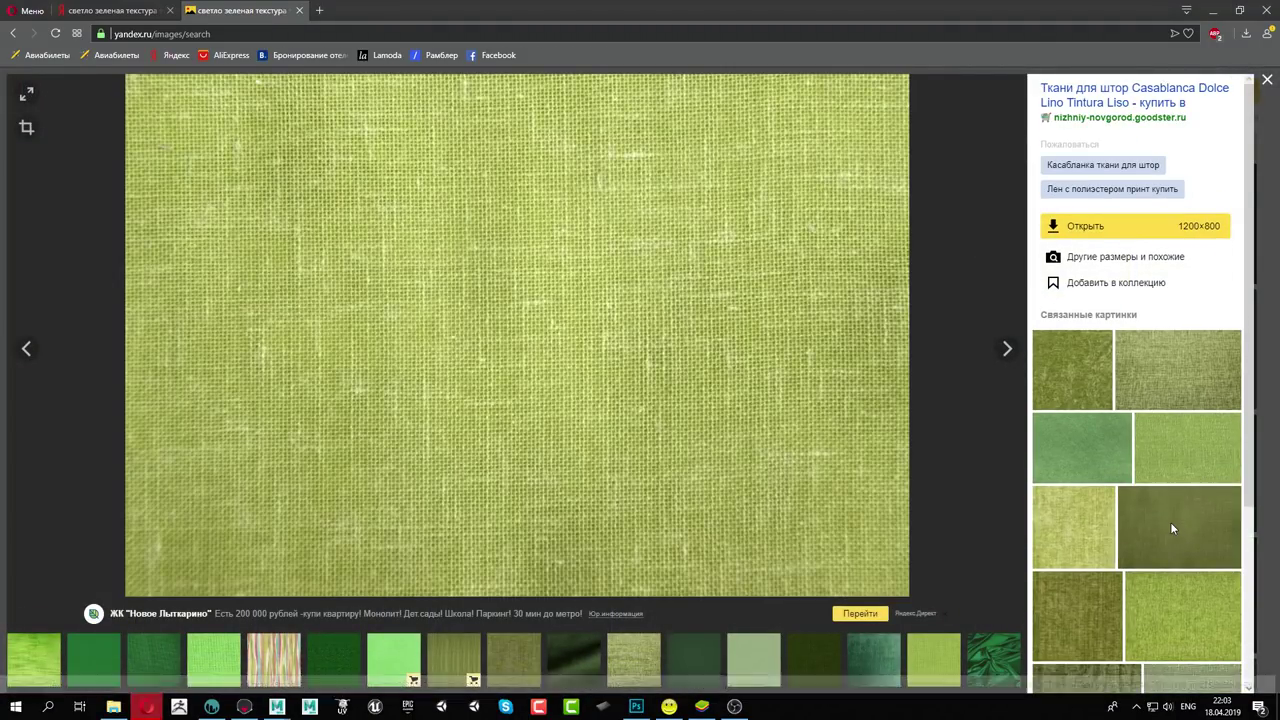
left_click(1266, 80)
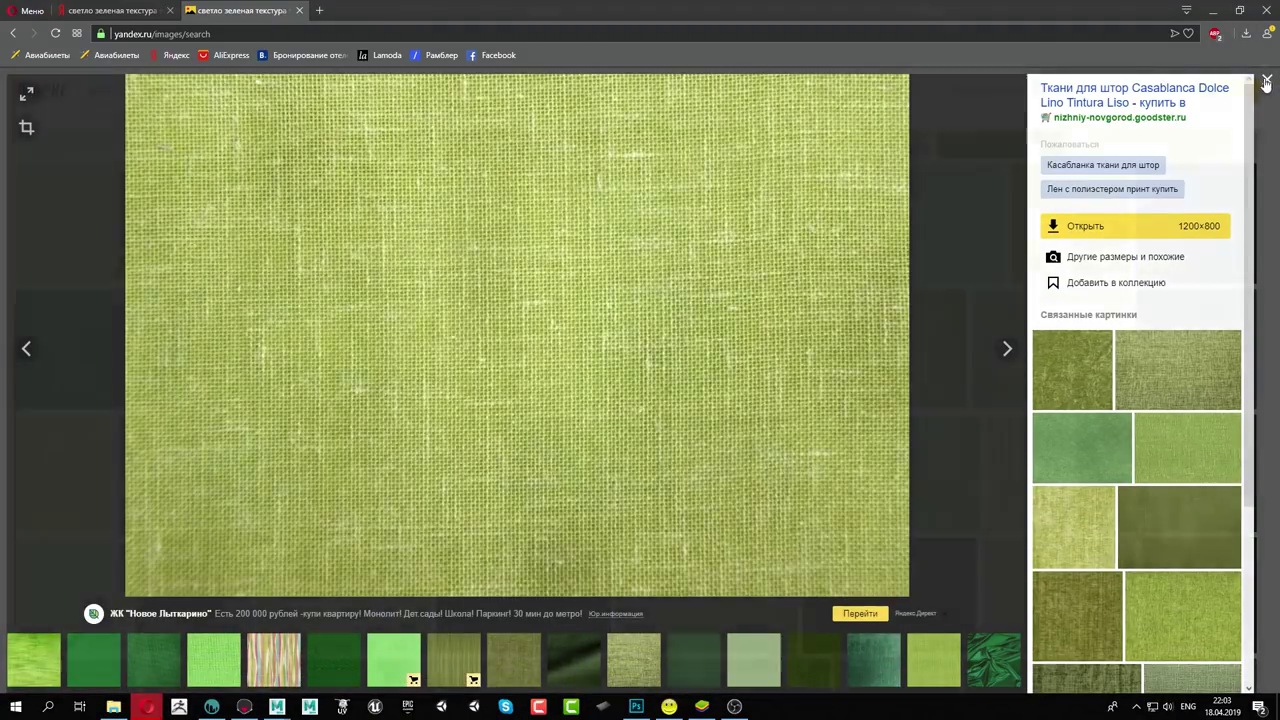
scroll(829, 380, "down", 3)
scroll(889, 366, "up", 2)
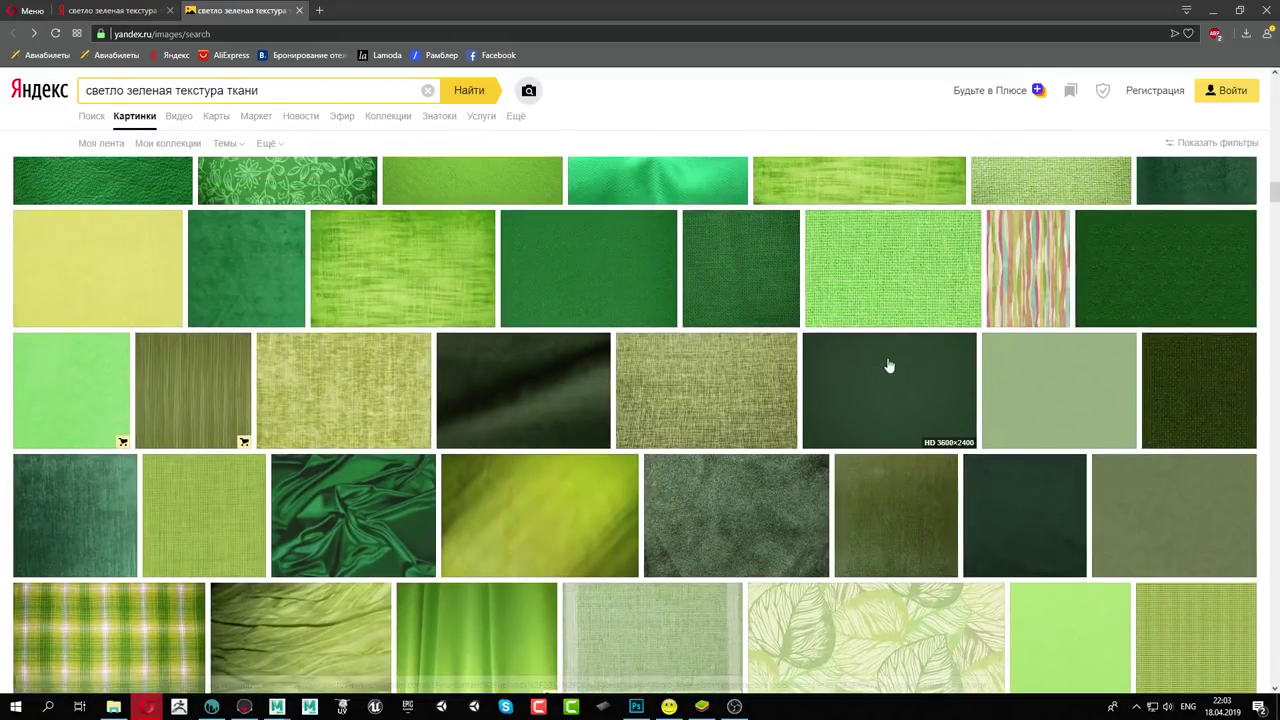
left_click(907, 263)
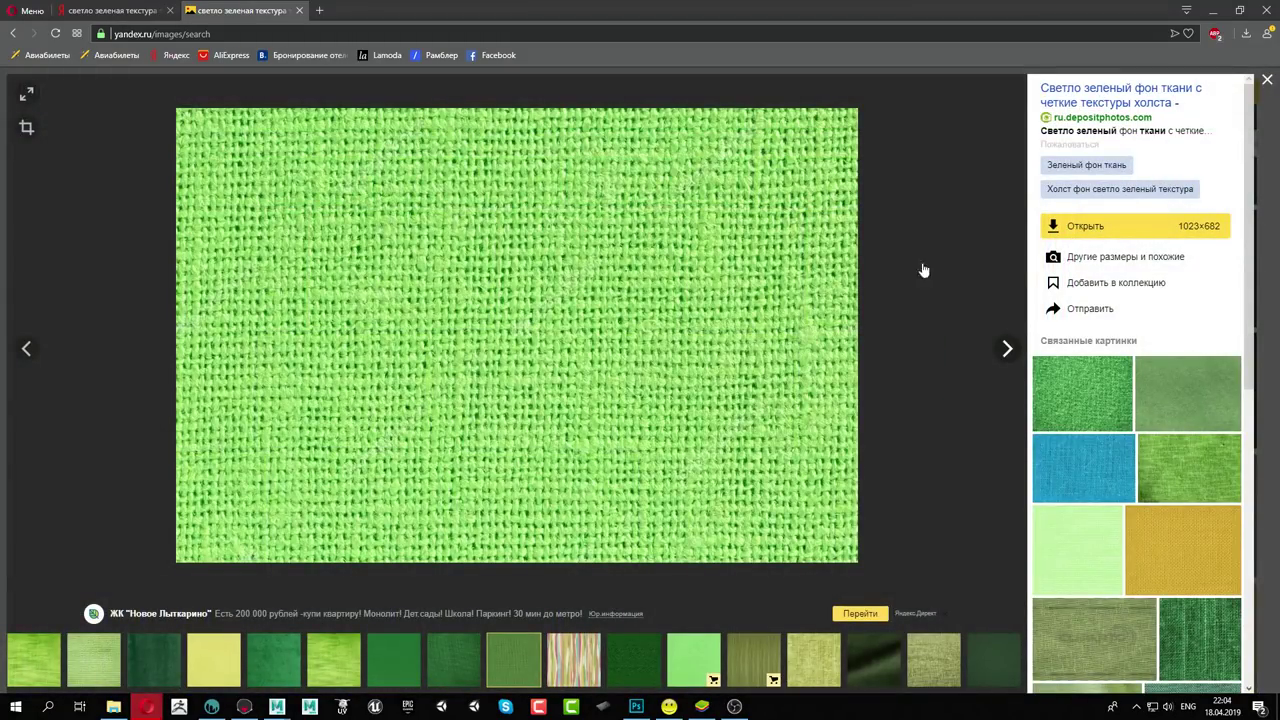
left_click(1266, 80)
Scroll further and view the bright green streaky 1920×1280 texture from mediakatalogas.lt full size
scroll(589, 429, "down", 3)
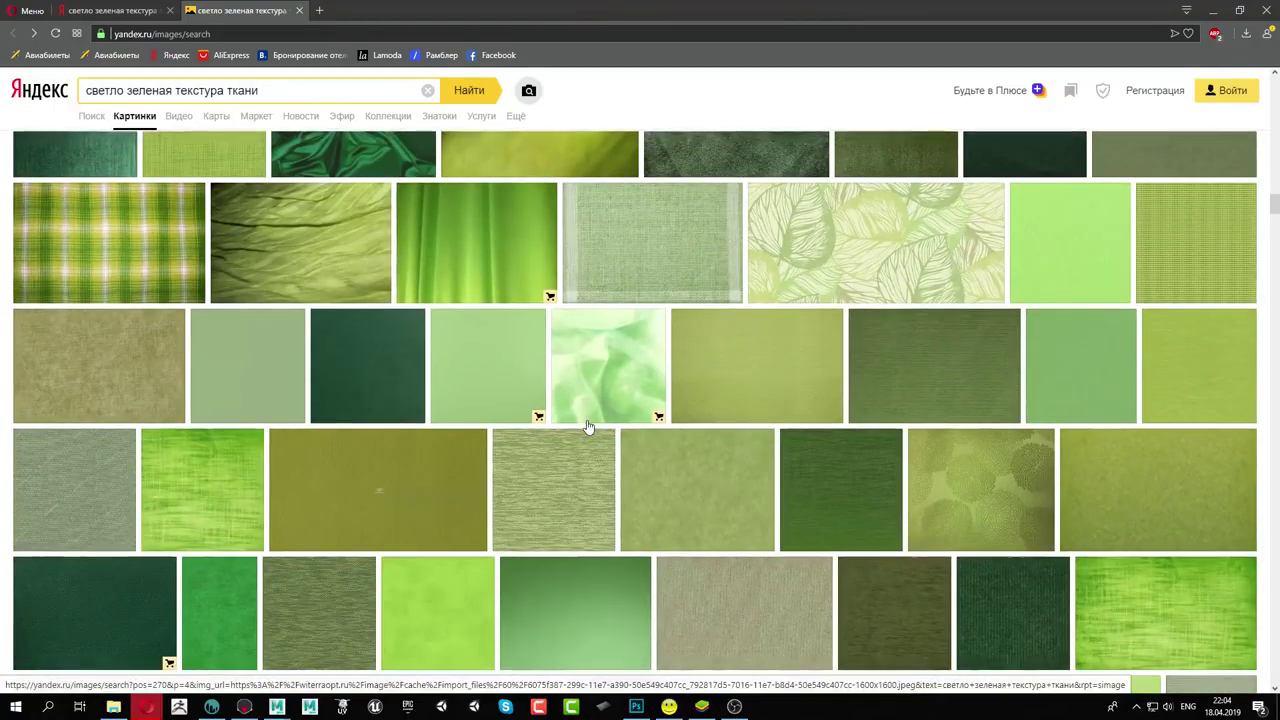
scroll(222, 478, "down", 3)
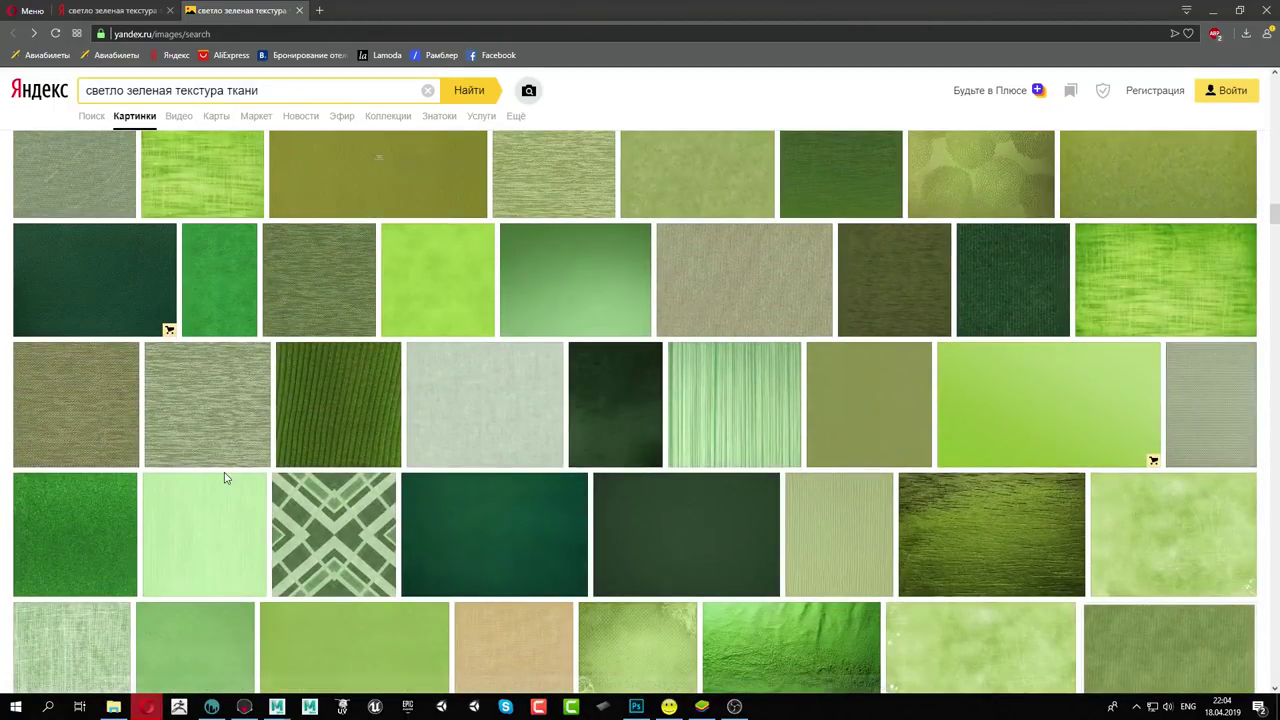
scroll(995, 360, "down", 3)
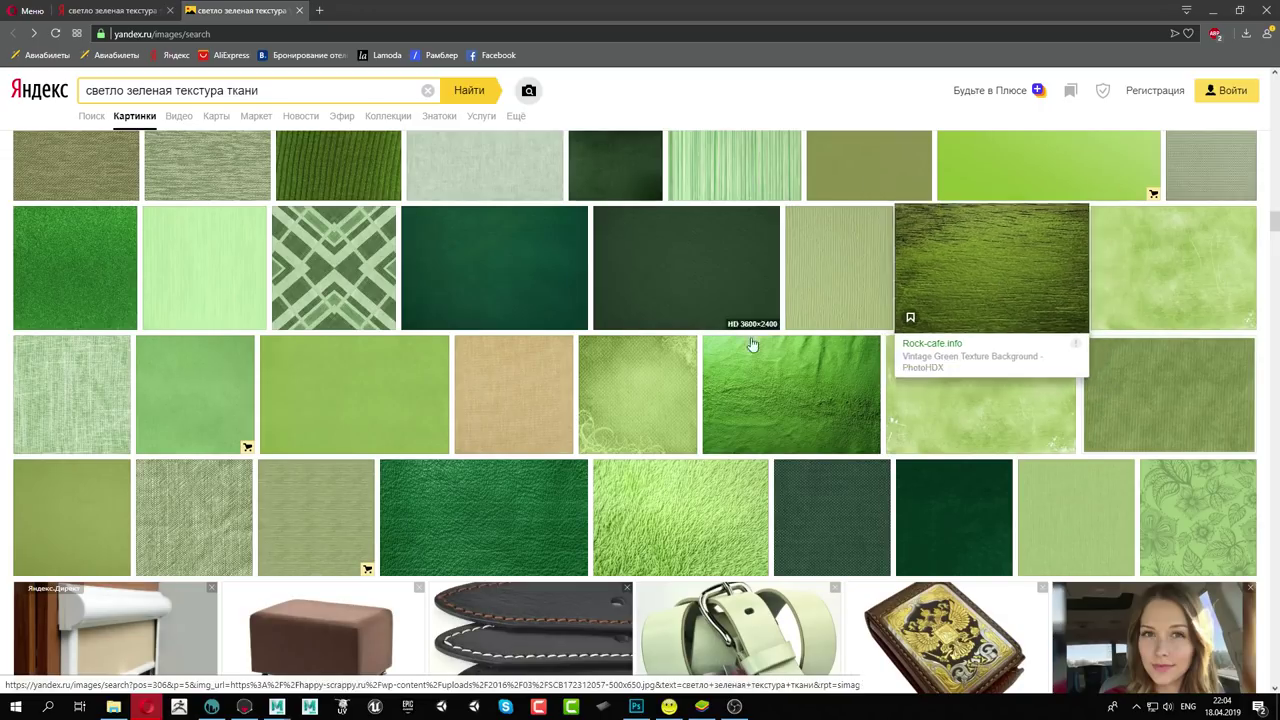
scroll(716, 527, "down", 3)
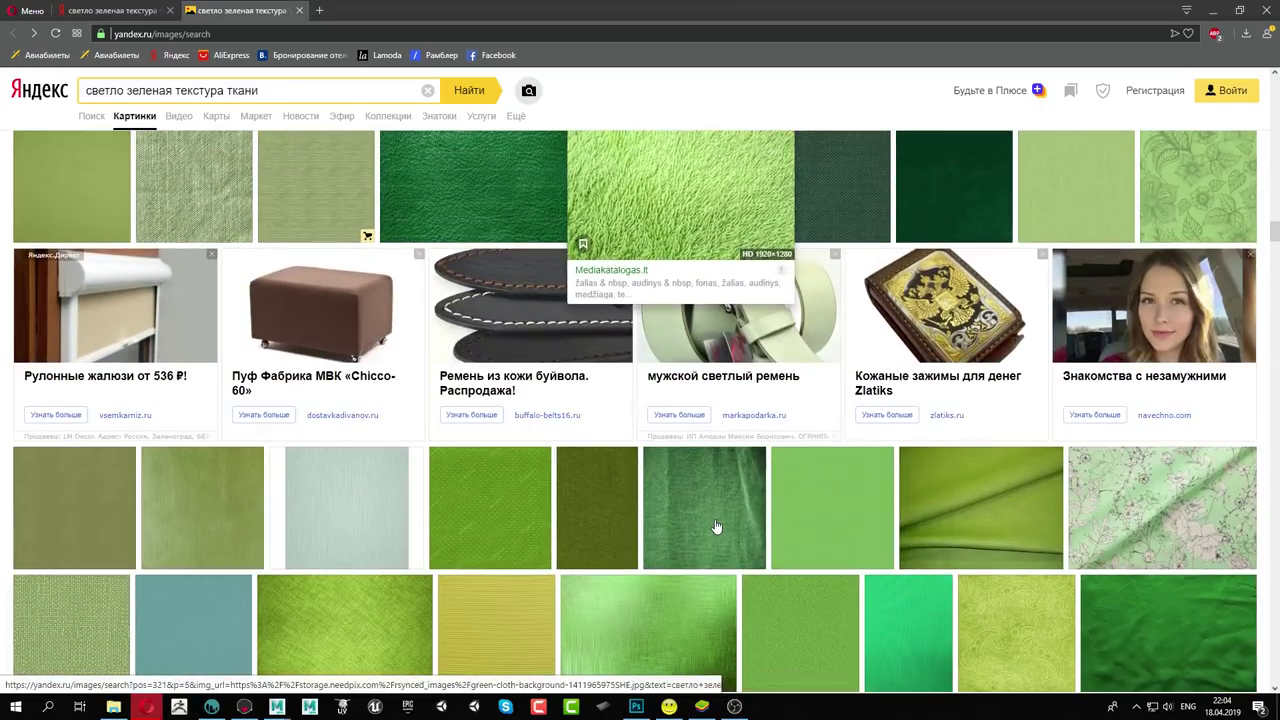
scroll(716, 527, "down", 2)
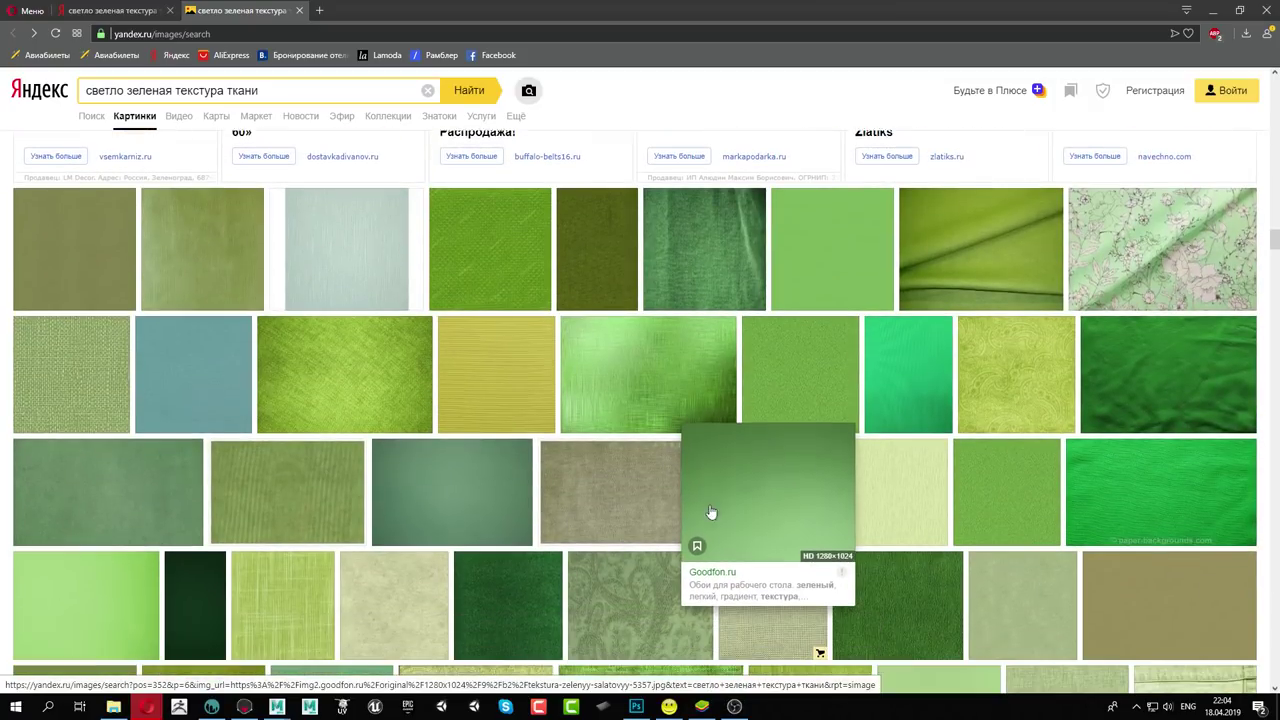
left_click(647, 379)
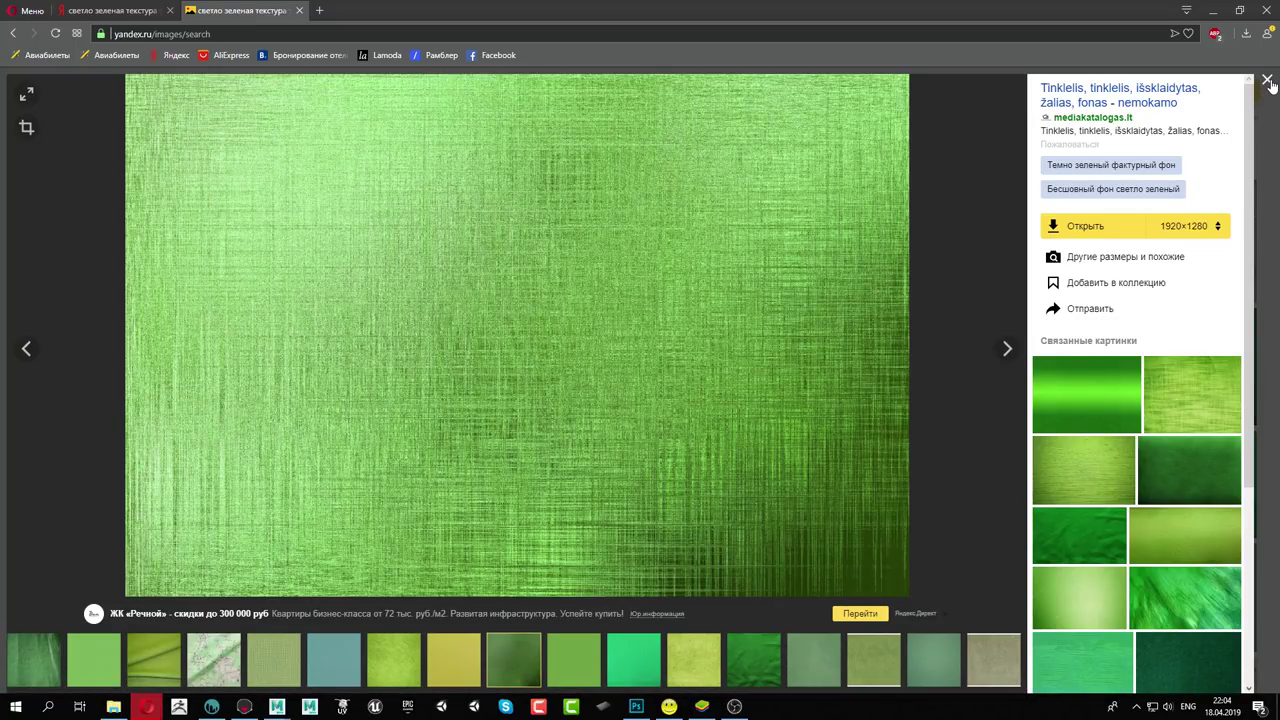
left_click(1268, 80)
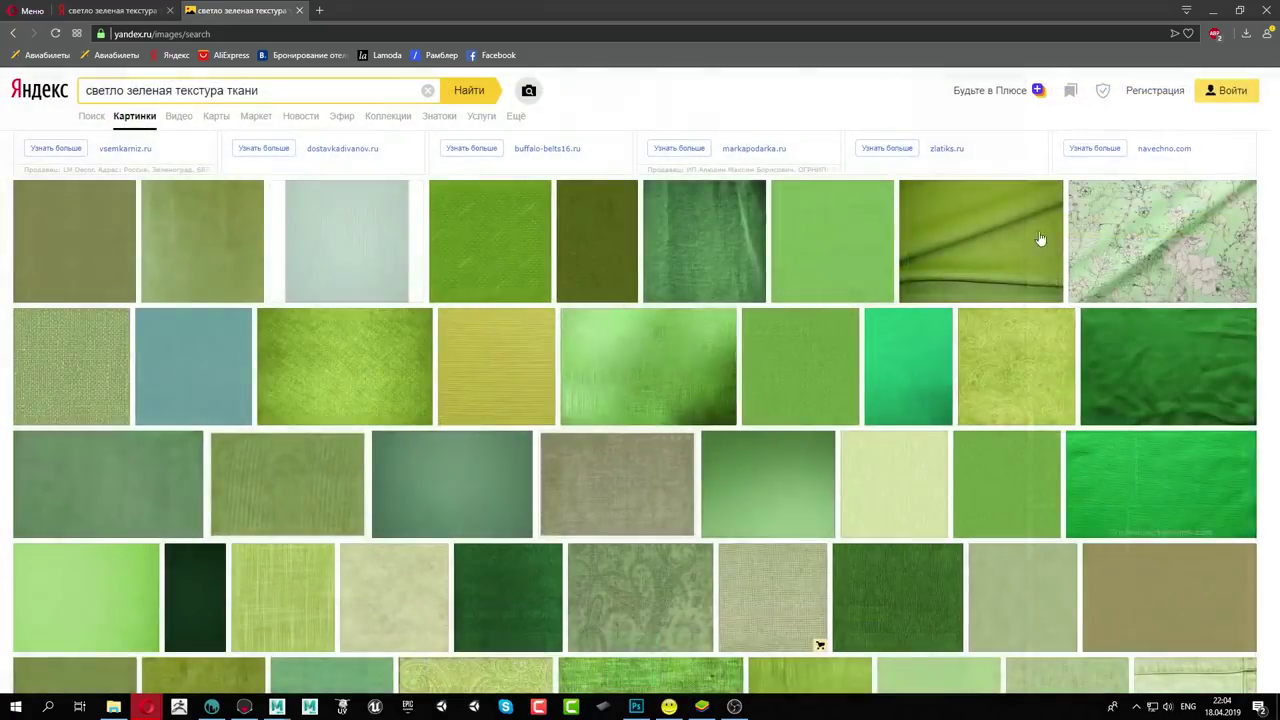
scroll(780, 406, "down", 2)
scroll(780, 406, "down", 1)
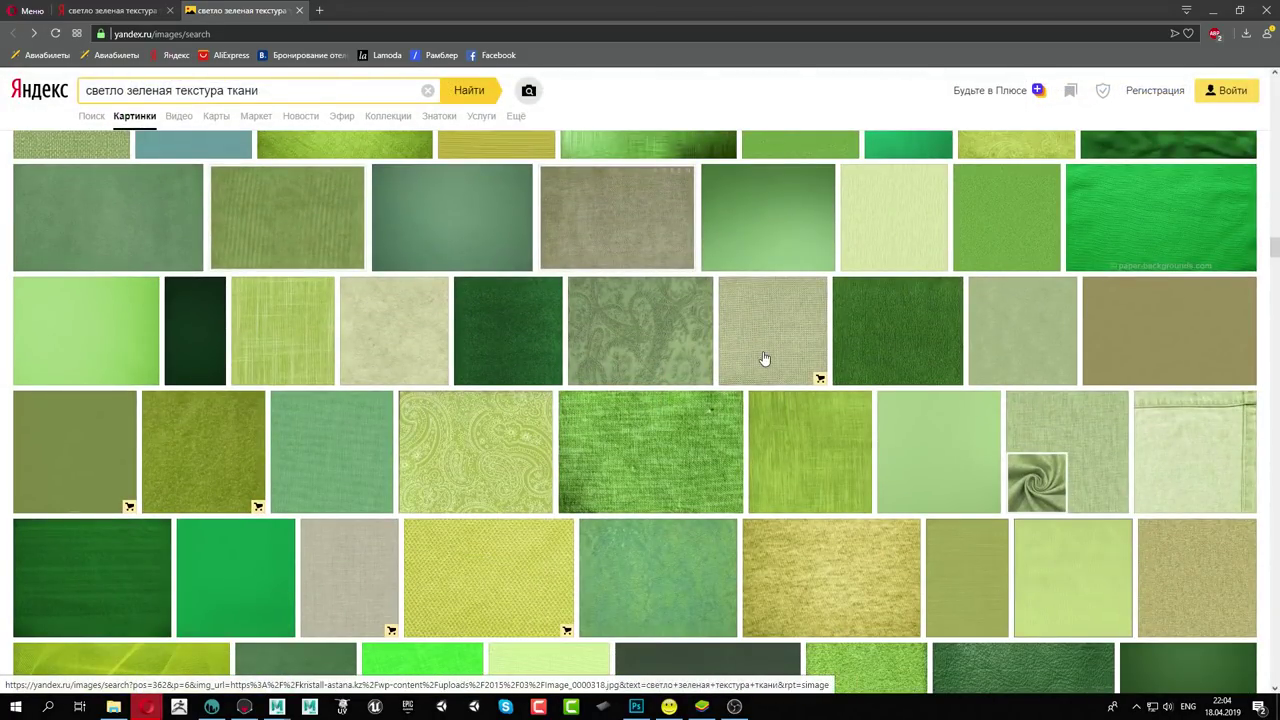
scroll(766, 363, "up", 3)
Save the streaky green Yandex texture as green-mesh-background in HD текстуры › Ткани
left_click(646, 422)
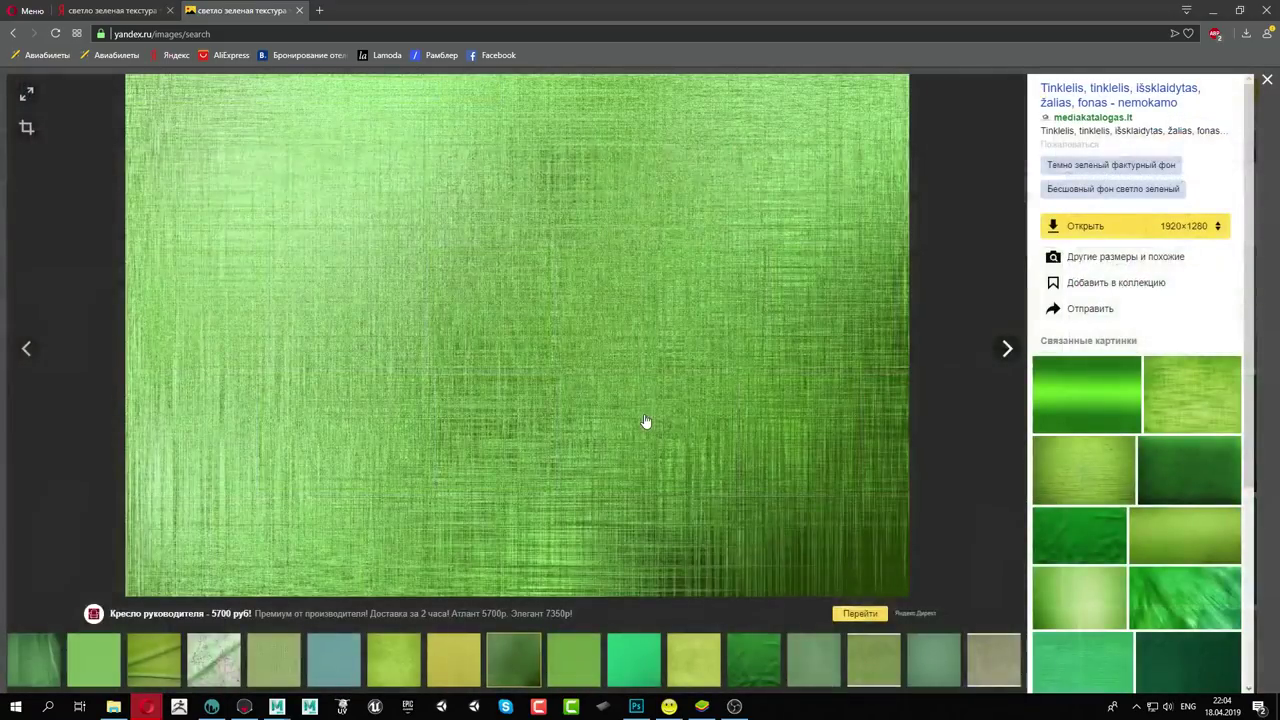
right_click(550, 291)
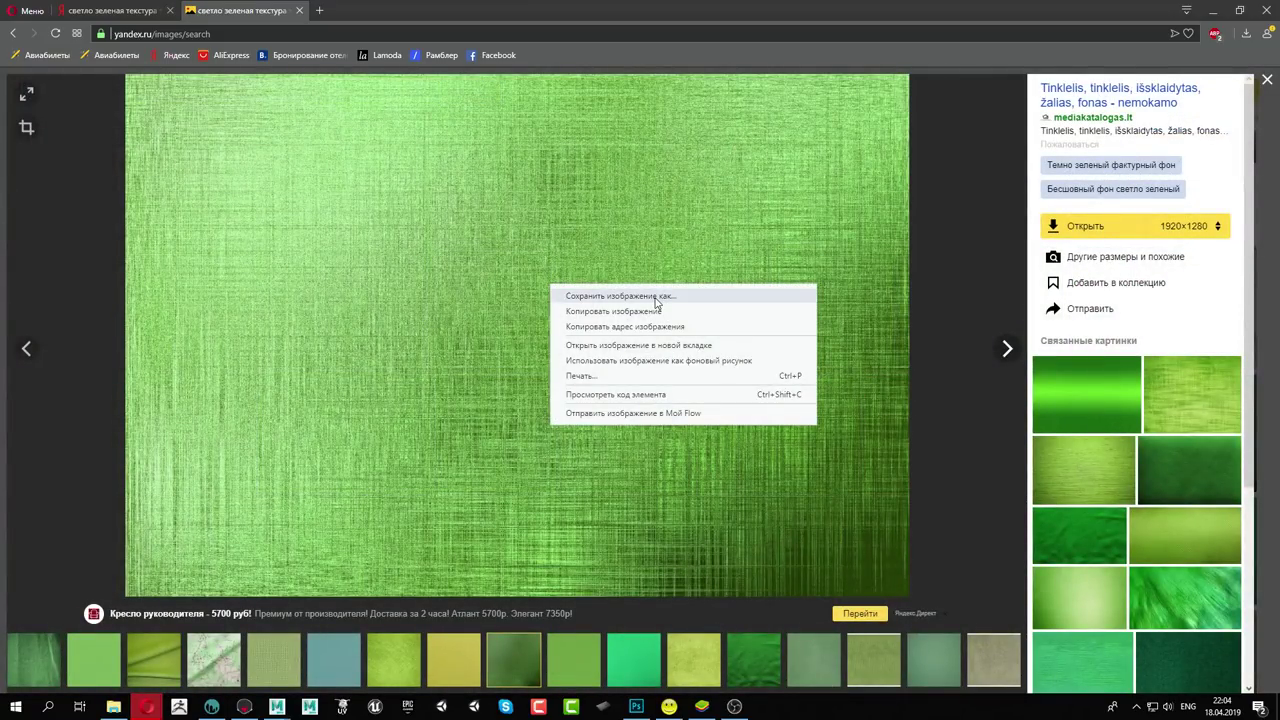
left_click(656, 303)
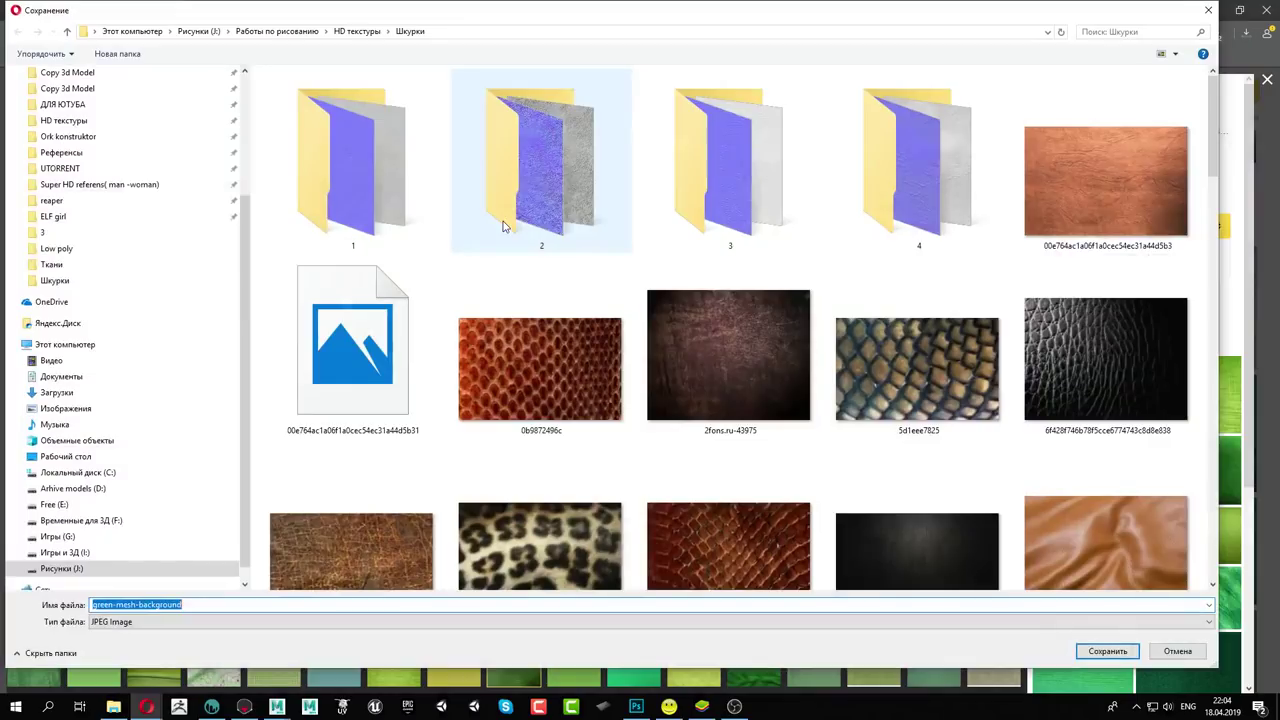
left_click(358, 33)
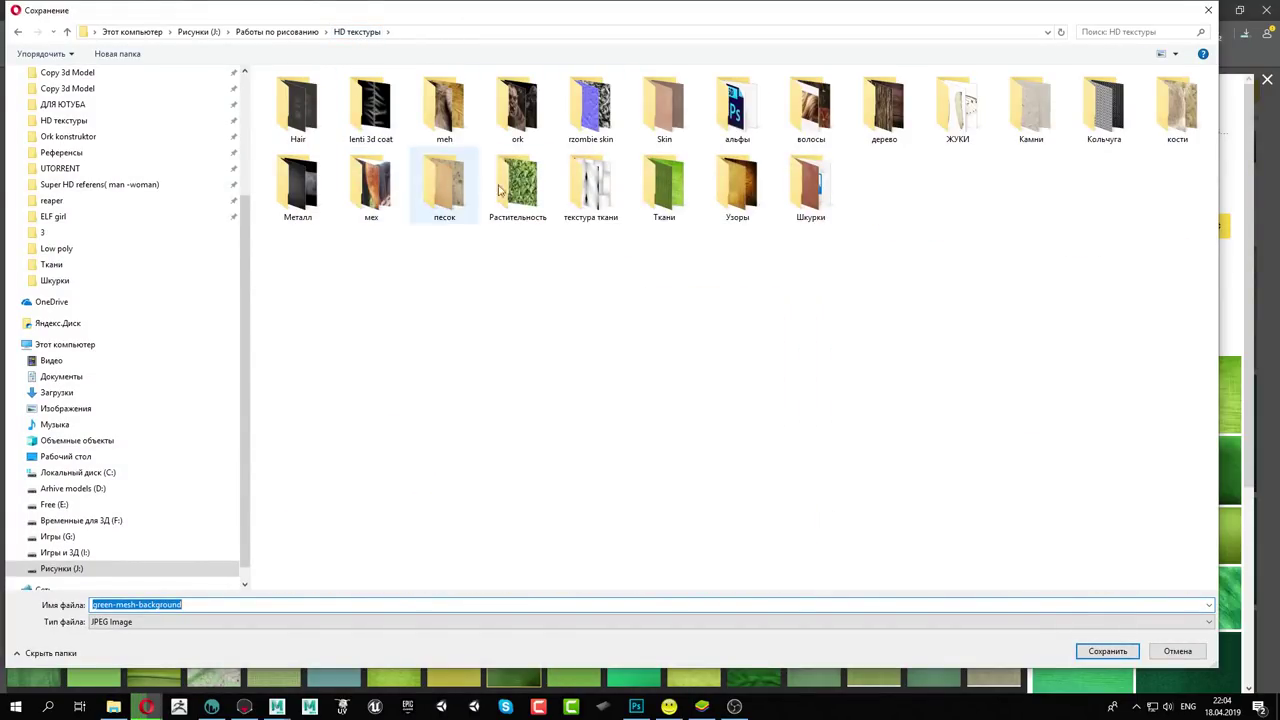
left_click(664, 188)
left_click(1107, 651)
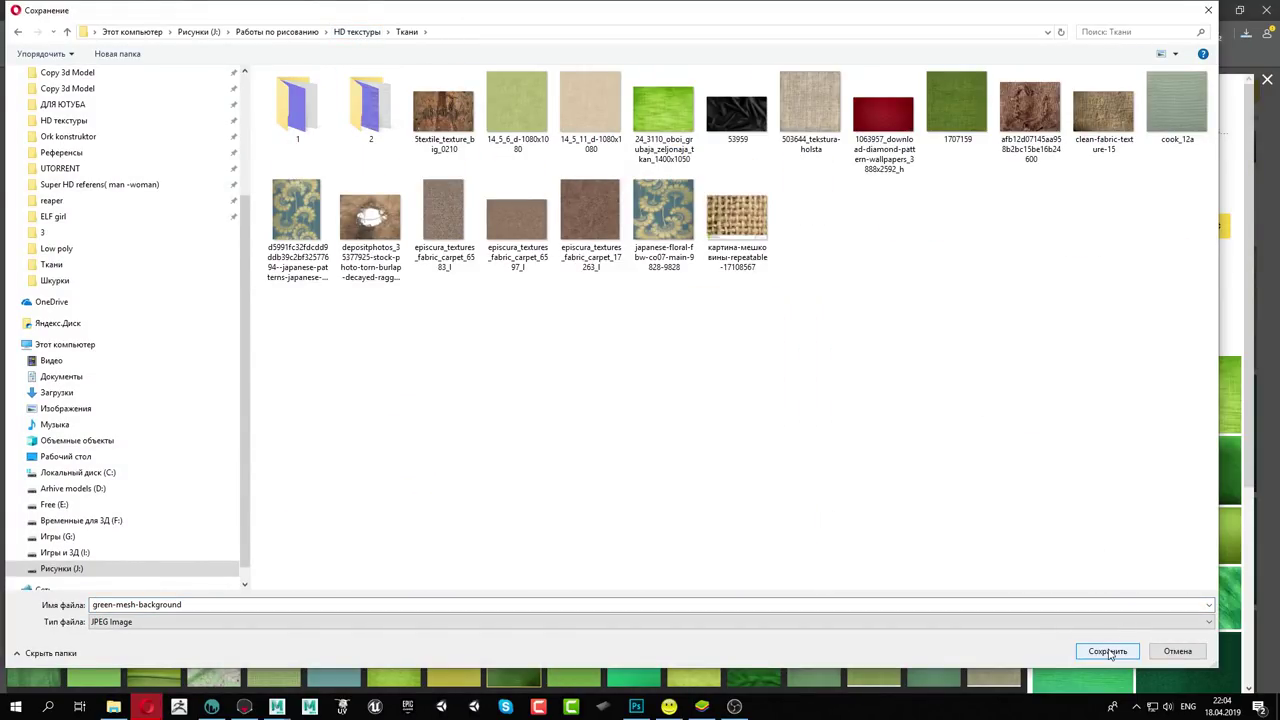
left_click(1107, 651)
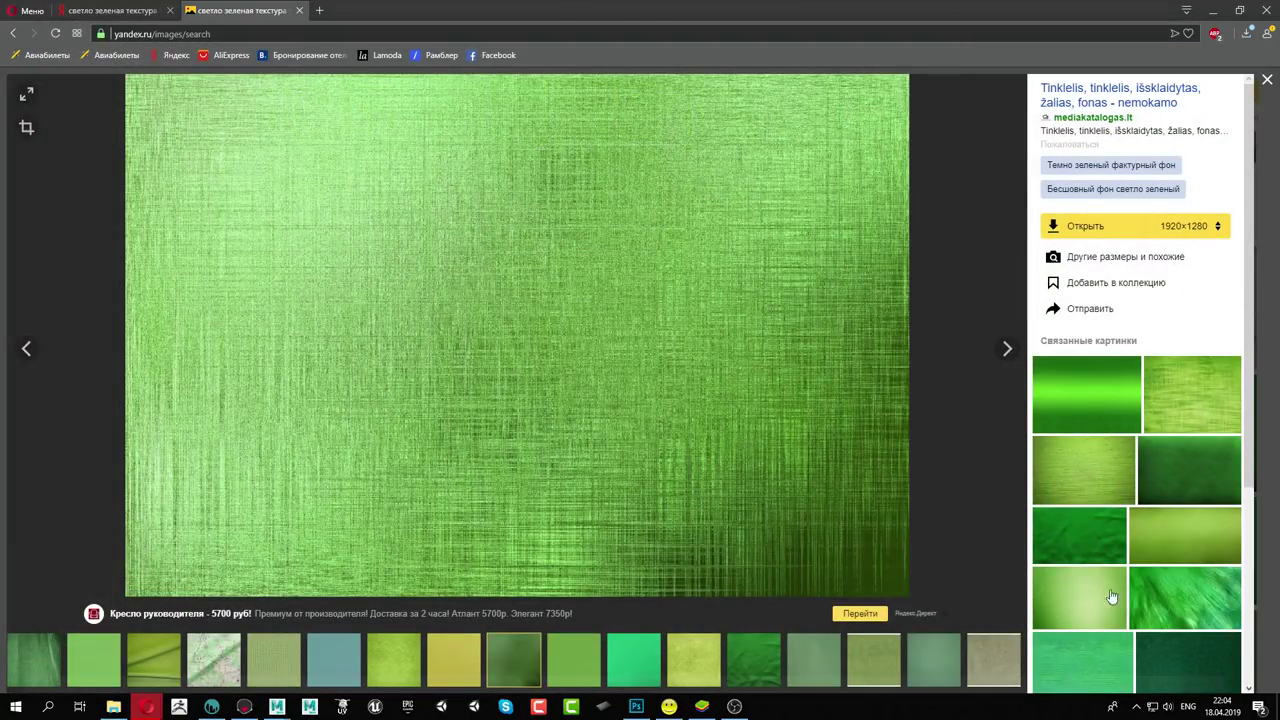
Check the saved green-mesh-background.jpg in File Explorer
key("alt+Tab")
left_click_drag(661, 6, 661, 33)
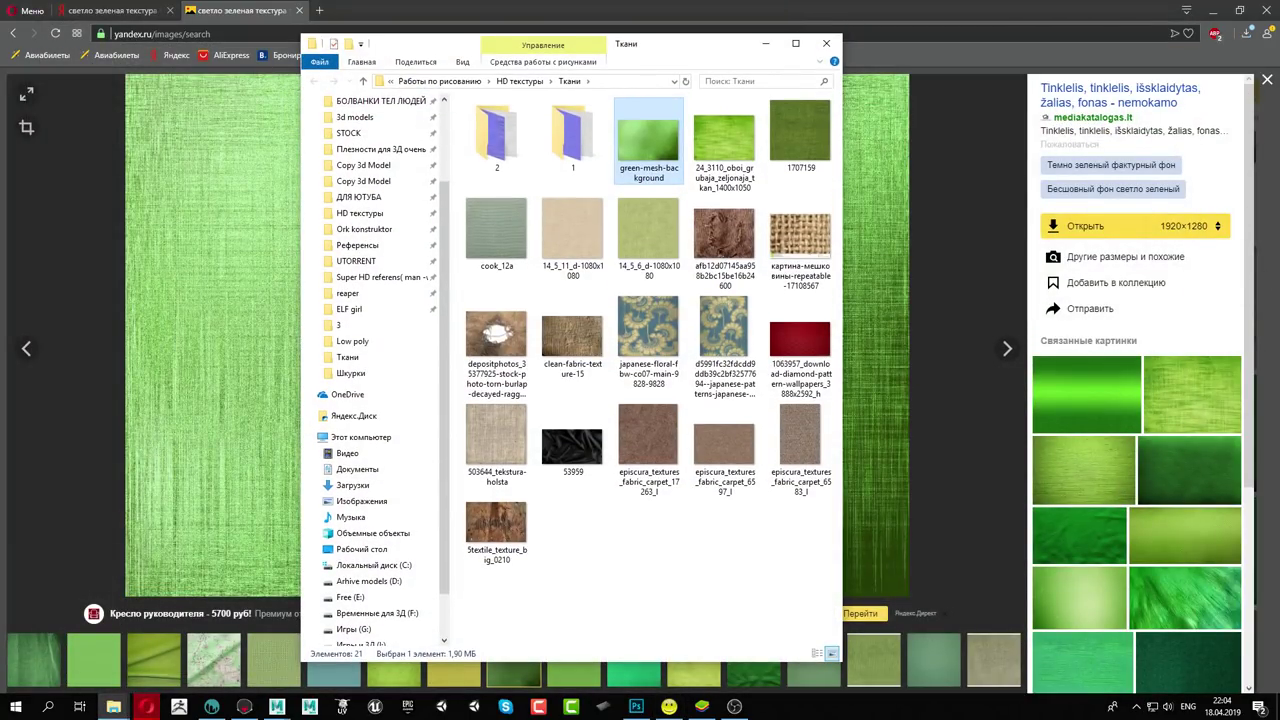
key("alt+Tab")
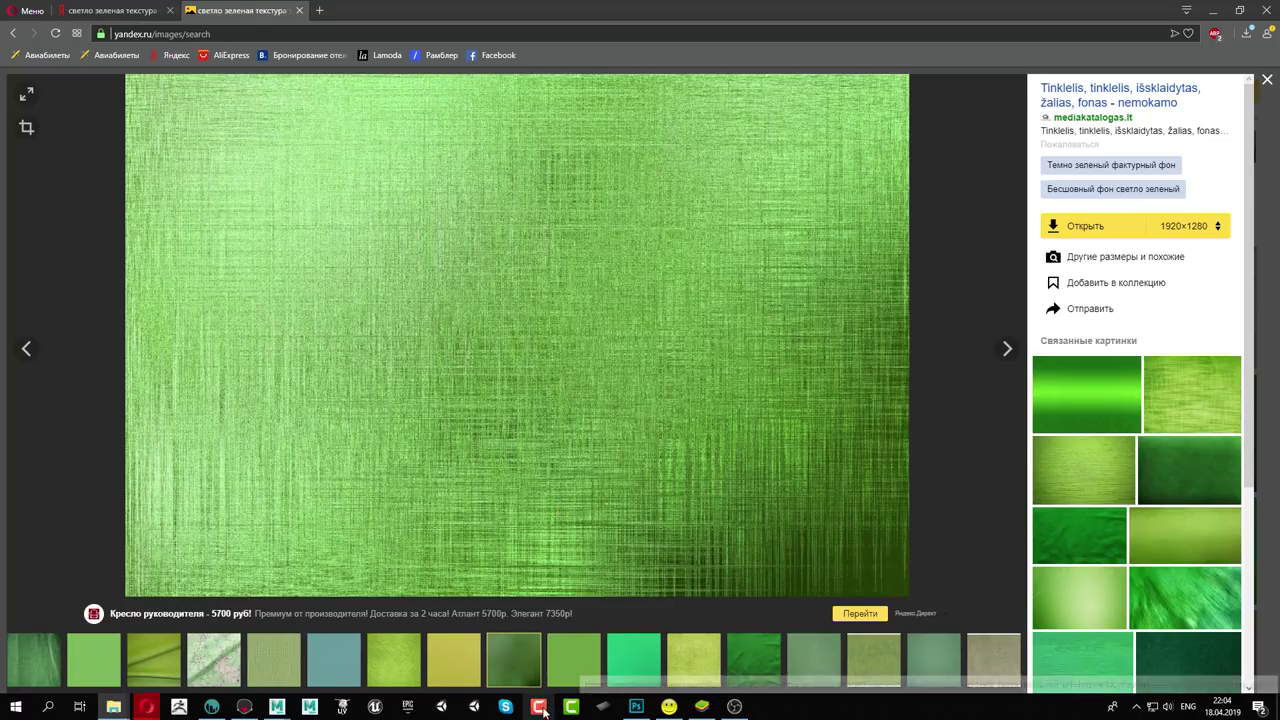
Close the grey leather texture and open green-mesh-background.jpg in Photoshop
left_click(636, 706)
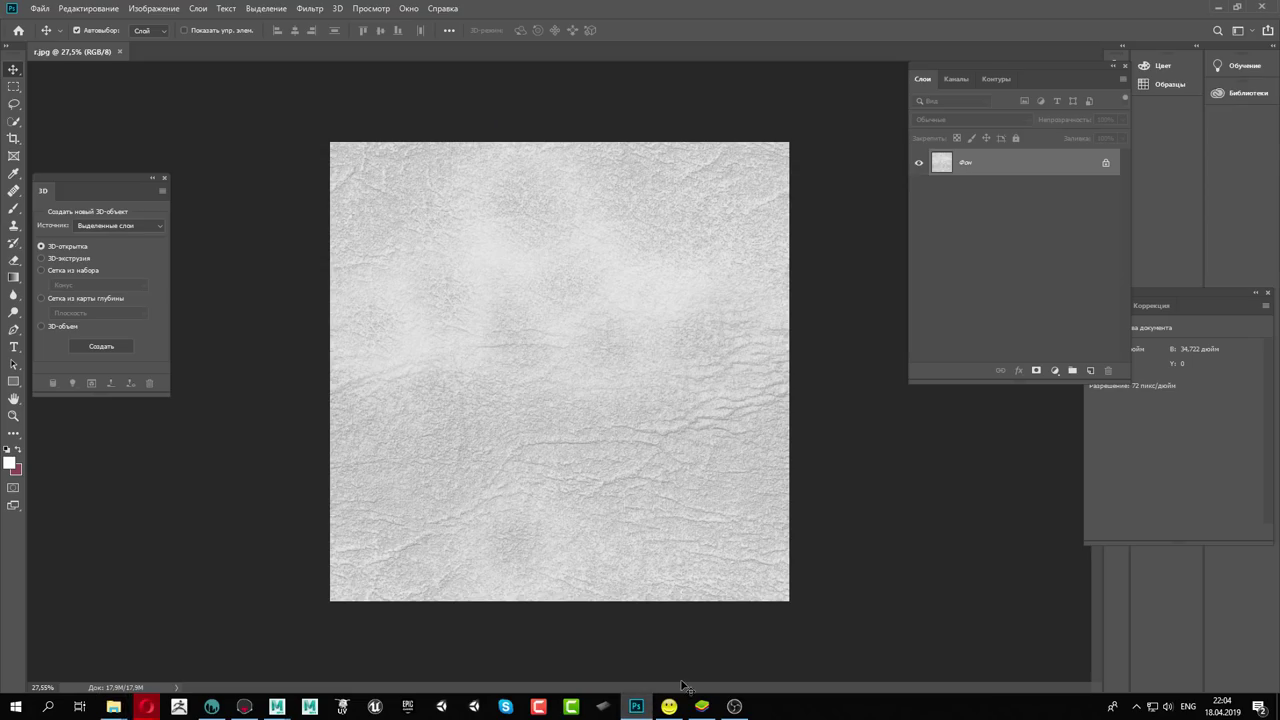
left_click(120, 51)
left_click_drag(679, 613, 705, 614)
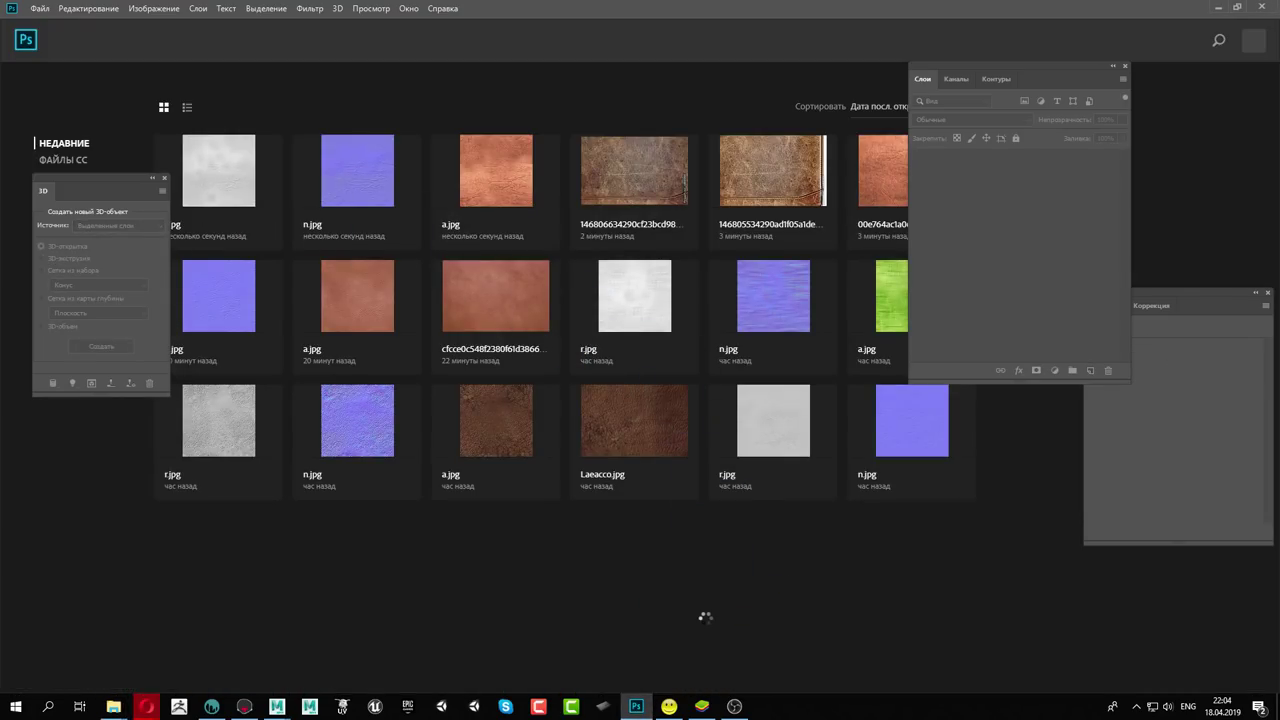
Apply Brightness/Contrast with brightness 66 and contrast 100 to the green texture
left_click(143, 7)
mouse_move(157, 44)
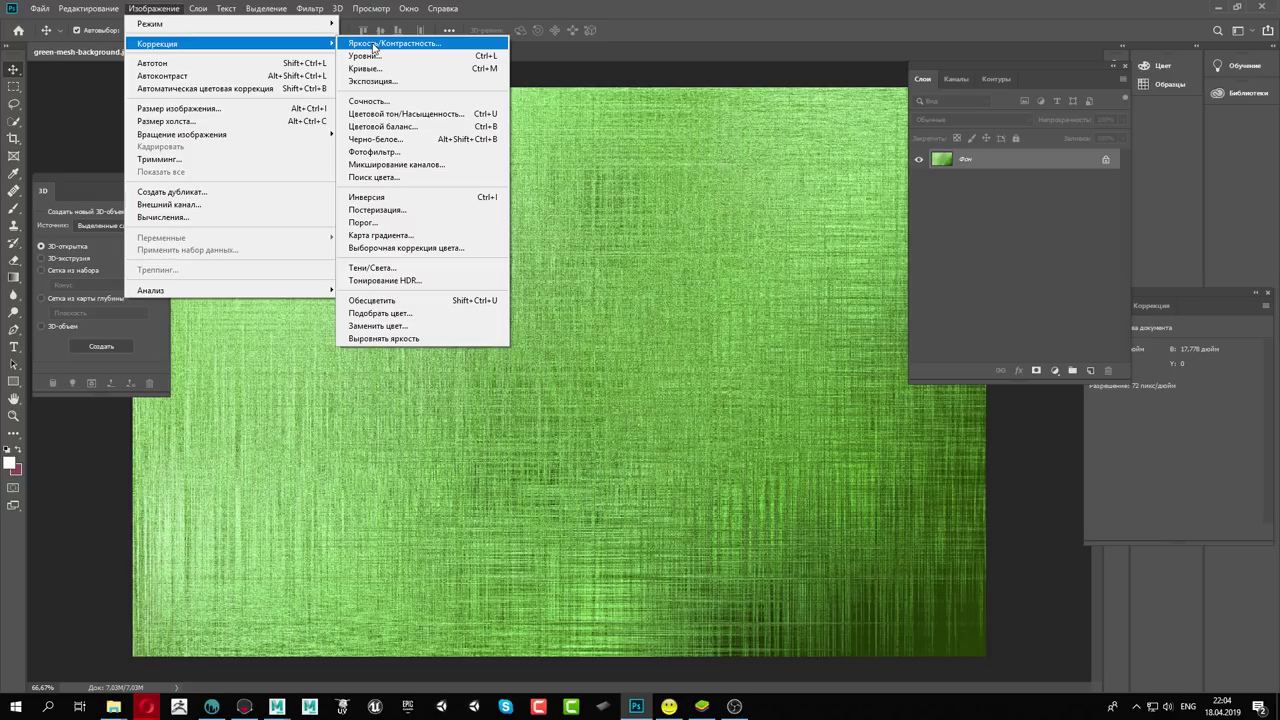
left_click(374, 46)
left_click_drag(560, 246, 556, 250)
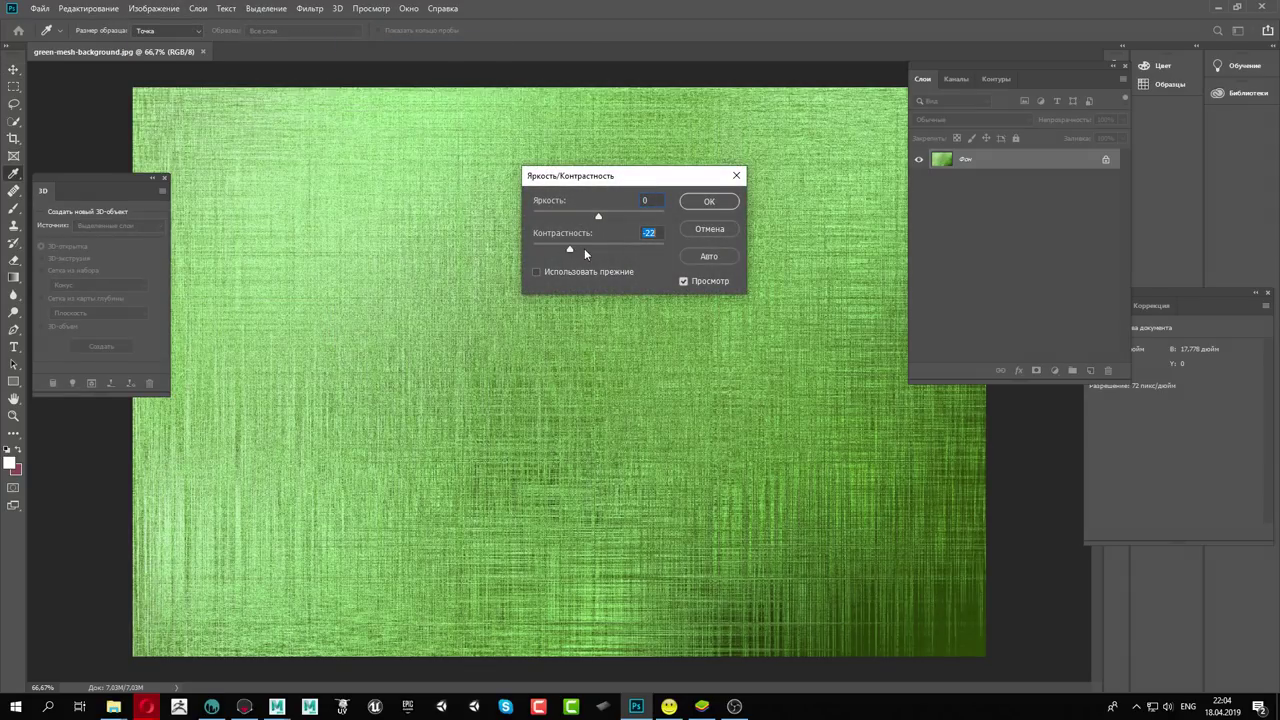
left_click_drag(614, 219, 632, 225)
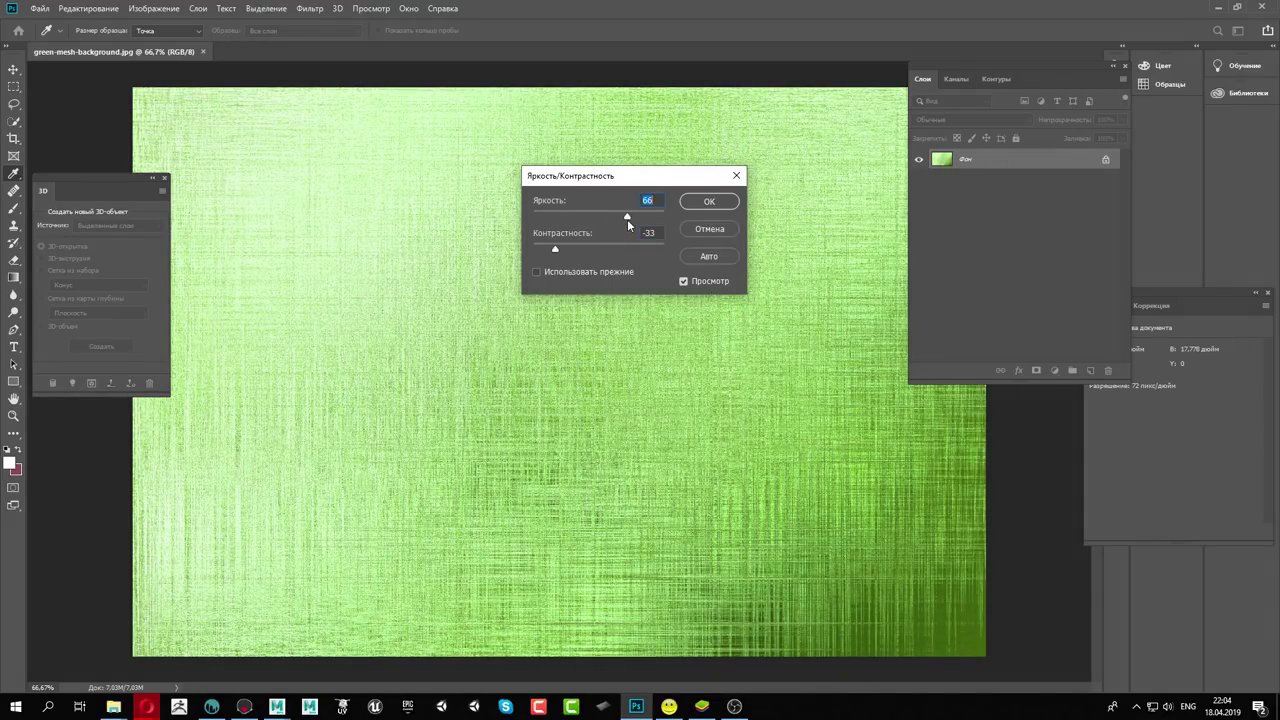
left_click_drag(555, 250, 658, 249)
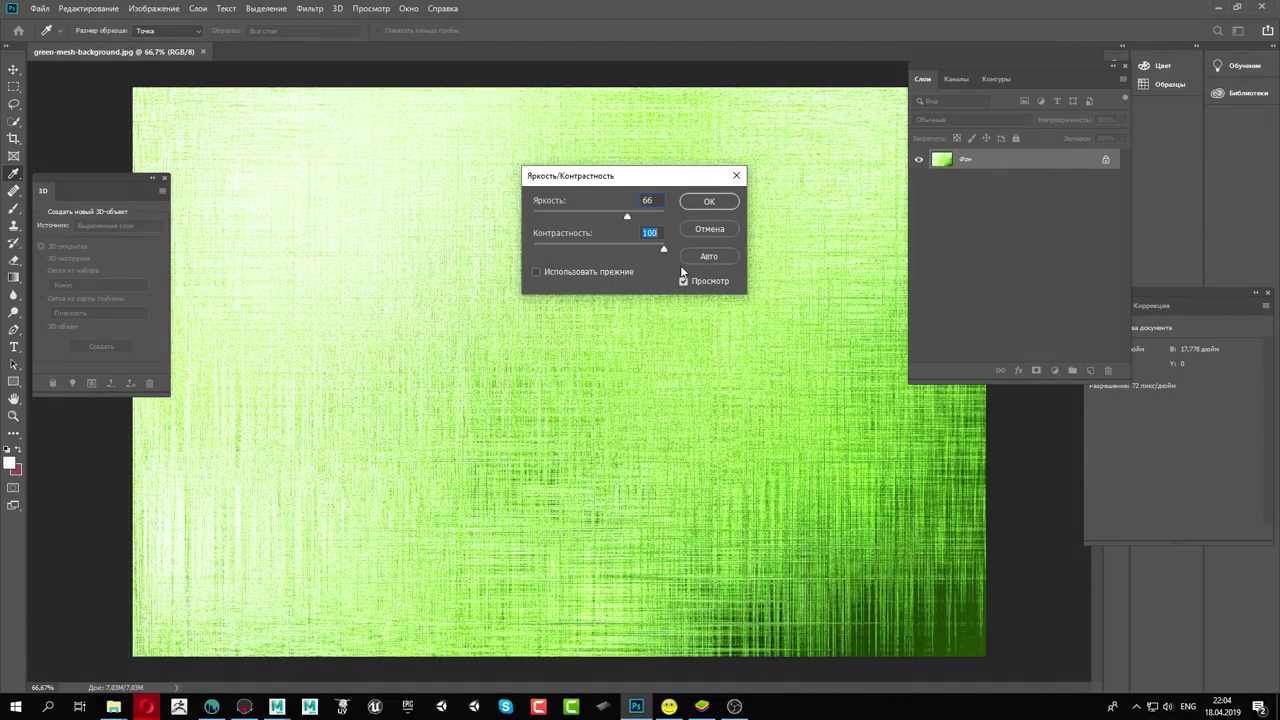
left_click(709, 201)
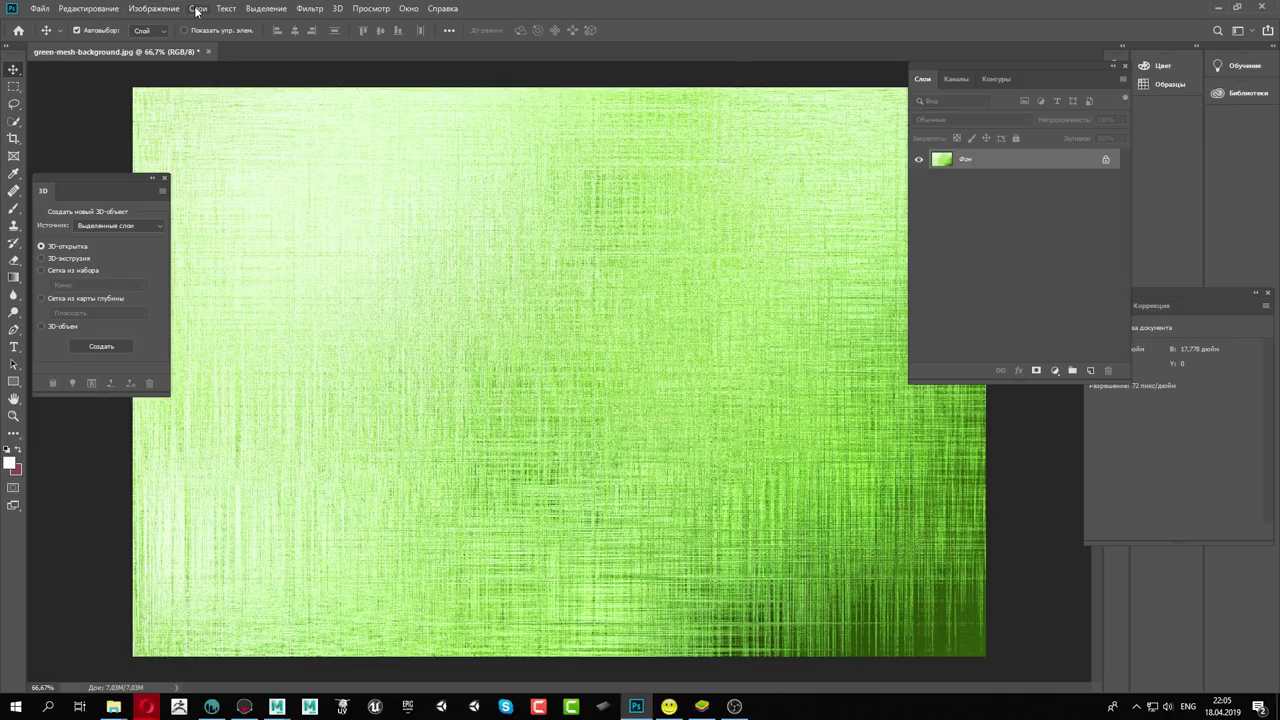
Shift the midtone Color Balance toward yellow
left_click(153, 9)
mouse_move(158, 43)
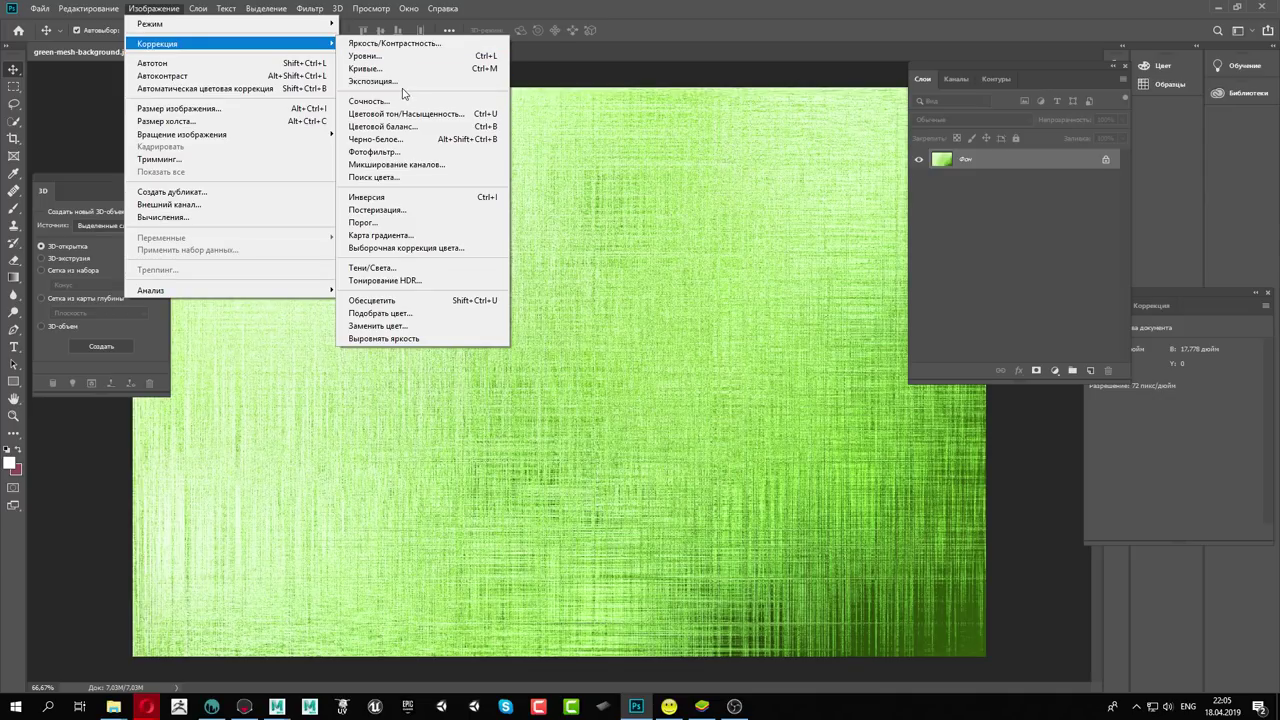
left_click(405, 127)
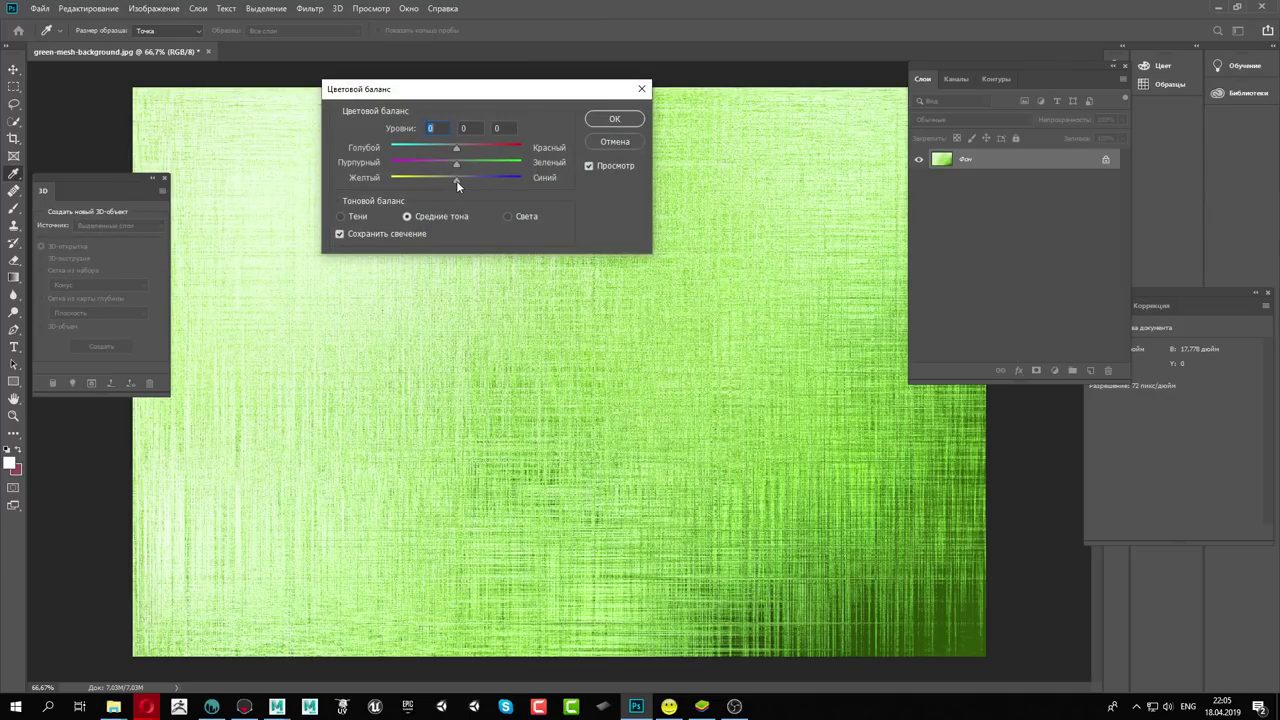
left_click_drag(456, 180, 448, 181)
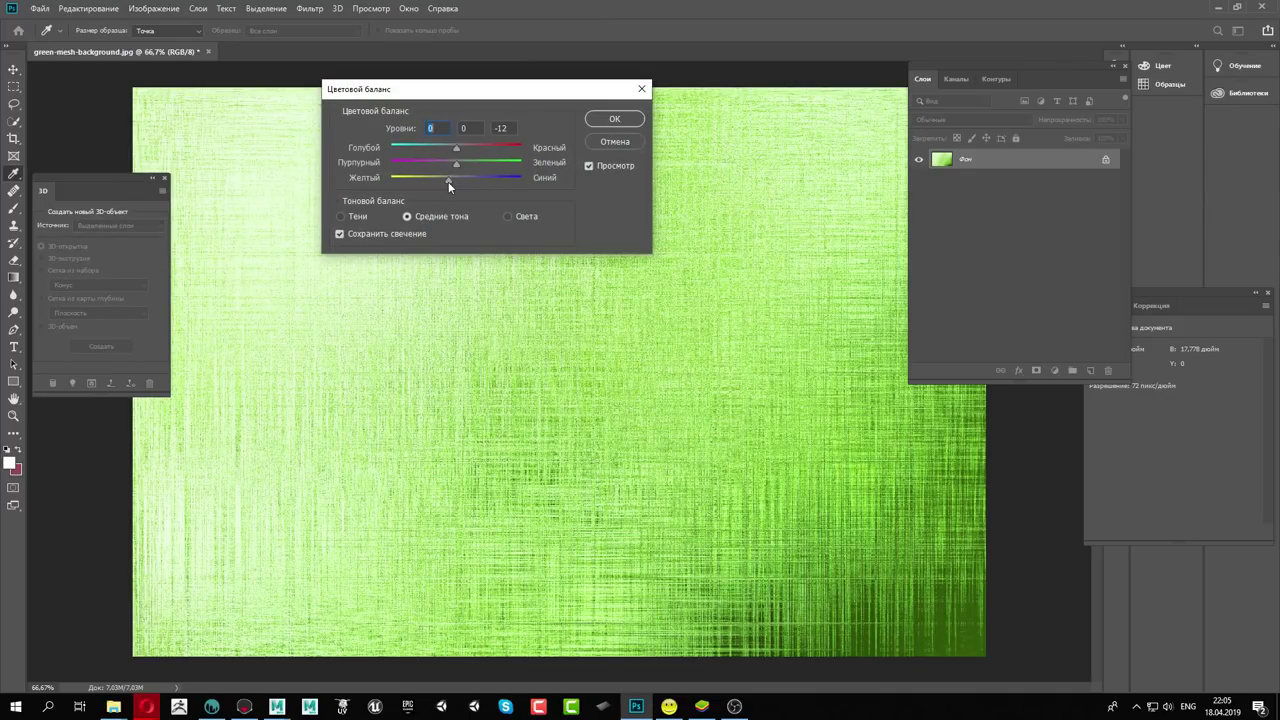
left_click(614, 119)
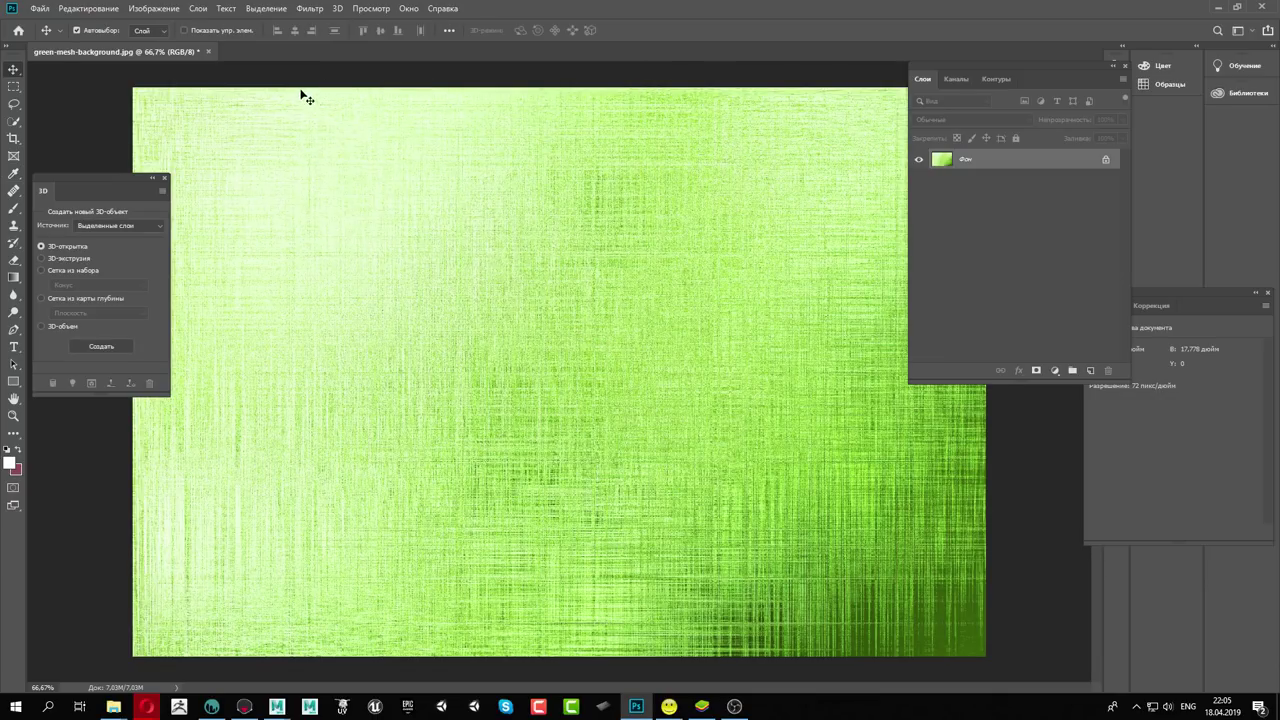
Resize the canvas to a 1280×1280 pixel square
left_click(155, 9)
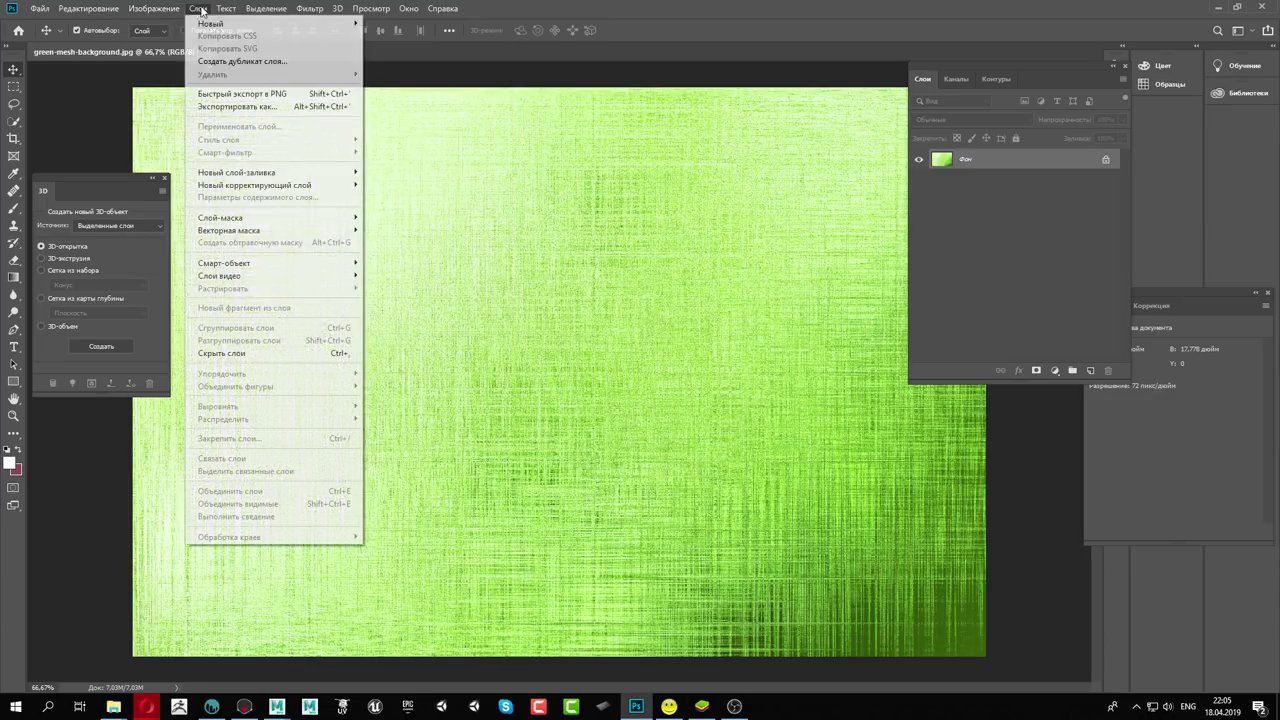
mouse_move(152, 8)
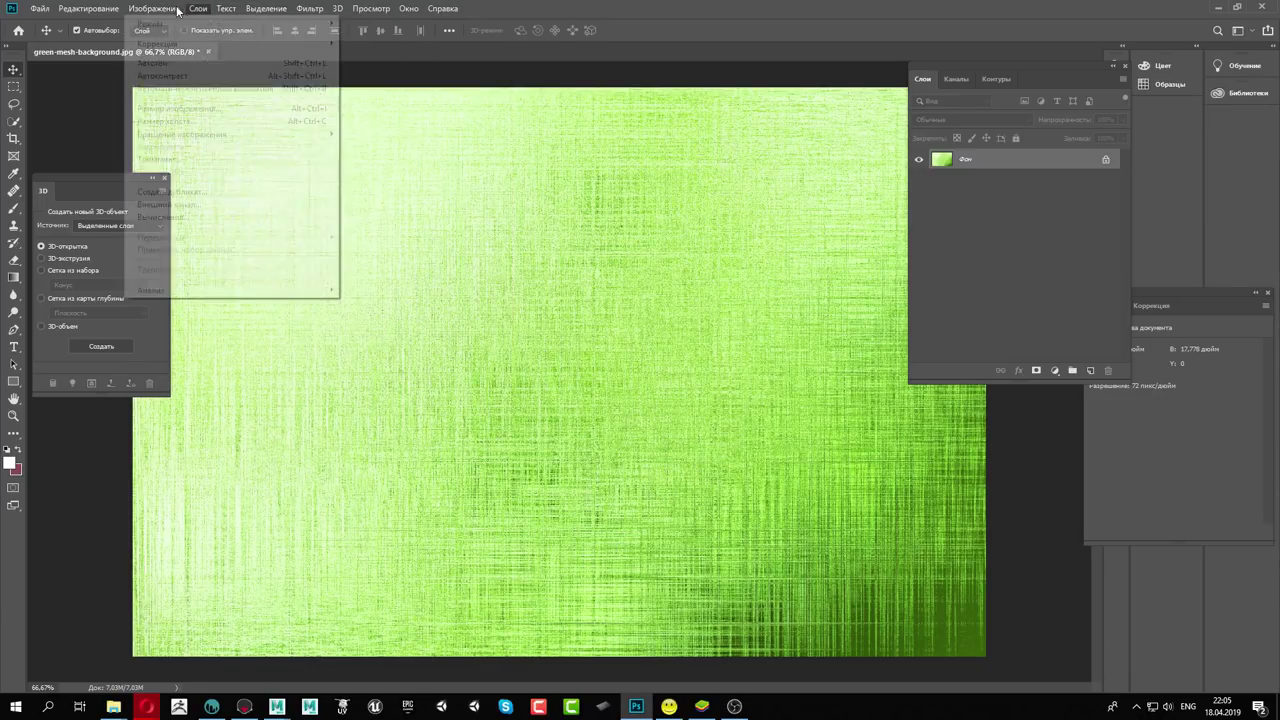
left_click(168, 121)
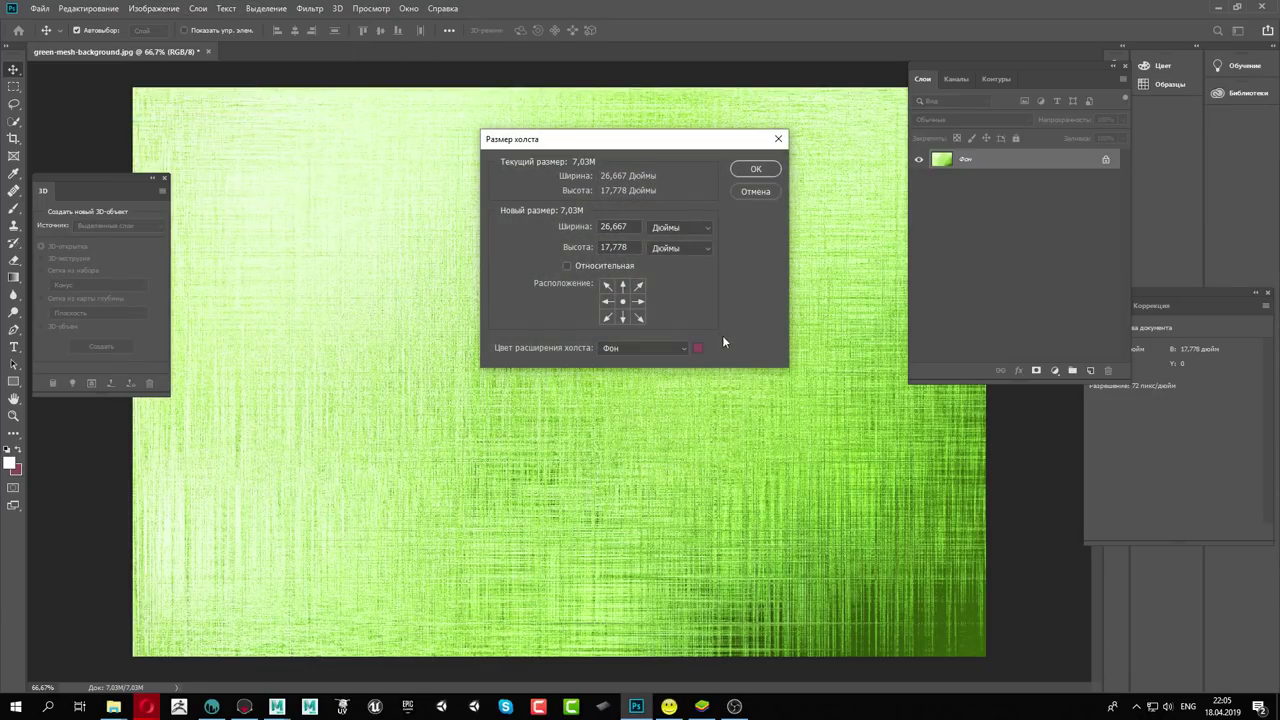
left_click(667, 226)
left_click(670, 236)
left_click(674, 248)
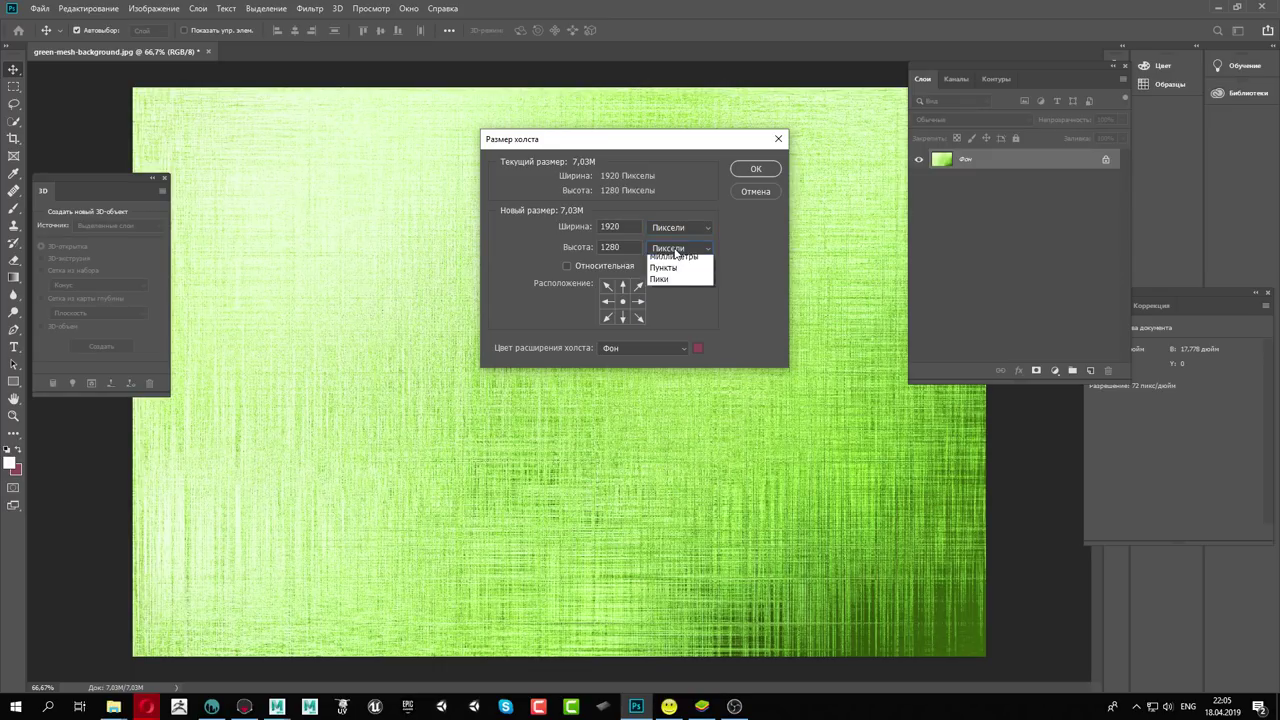
left_click(622, 248)
left_click(610, 227)
type("1280")
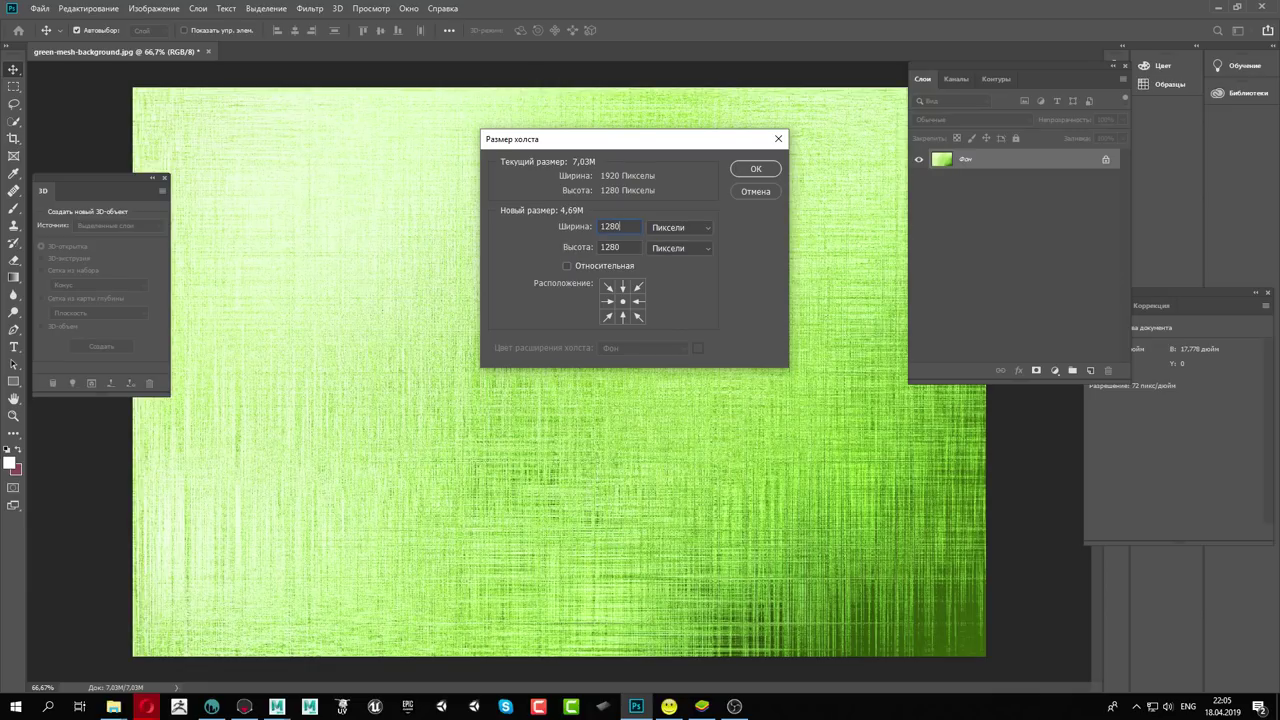
key("Return")
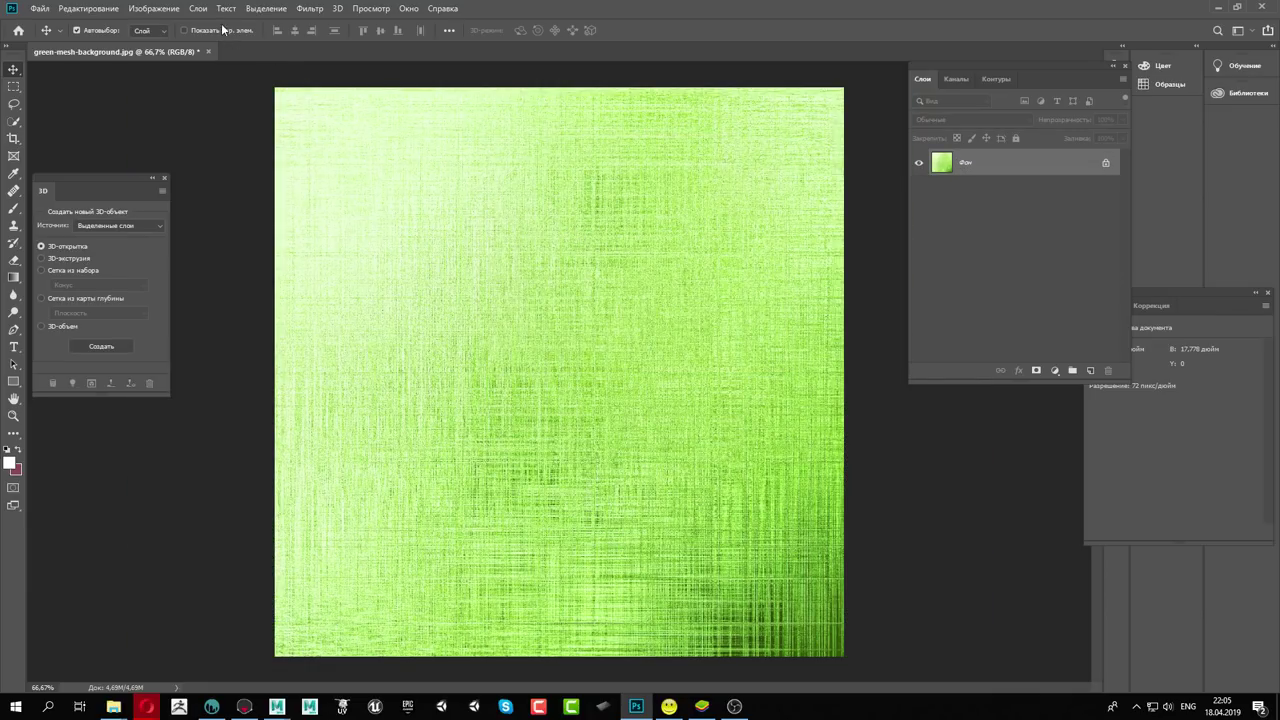
Offset the image +1024 px horizontally and vertically with wrap-around to expose the seams
left_click(307, 11)
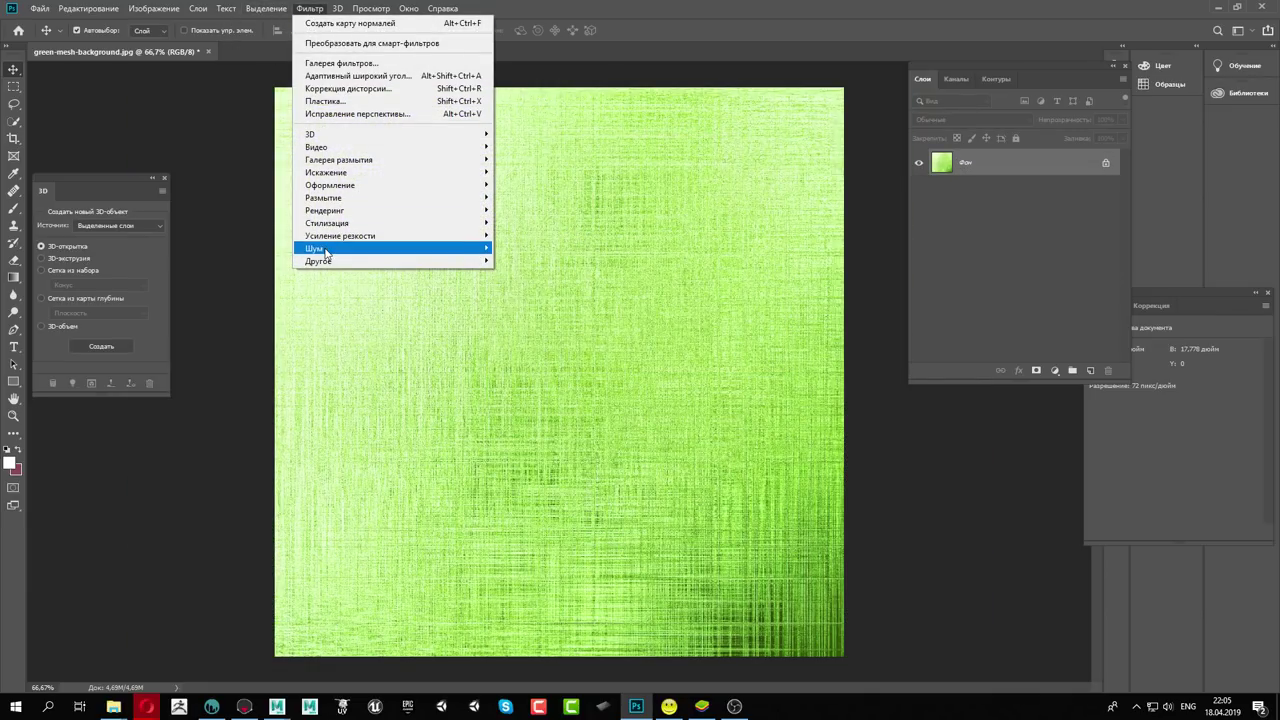
mouse_move(318, 261)
left_click(543, 320)
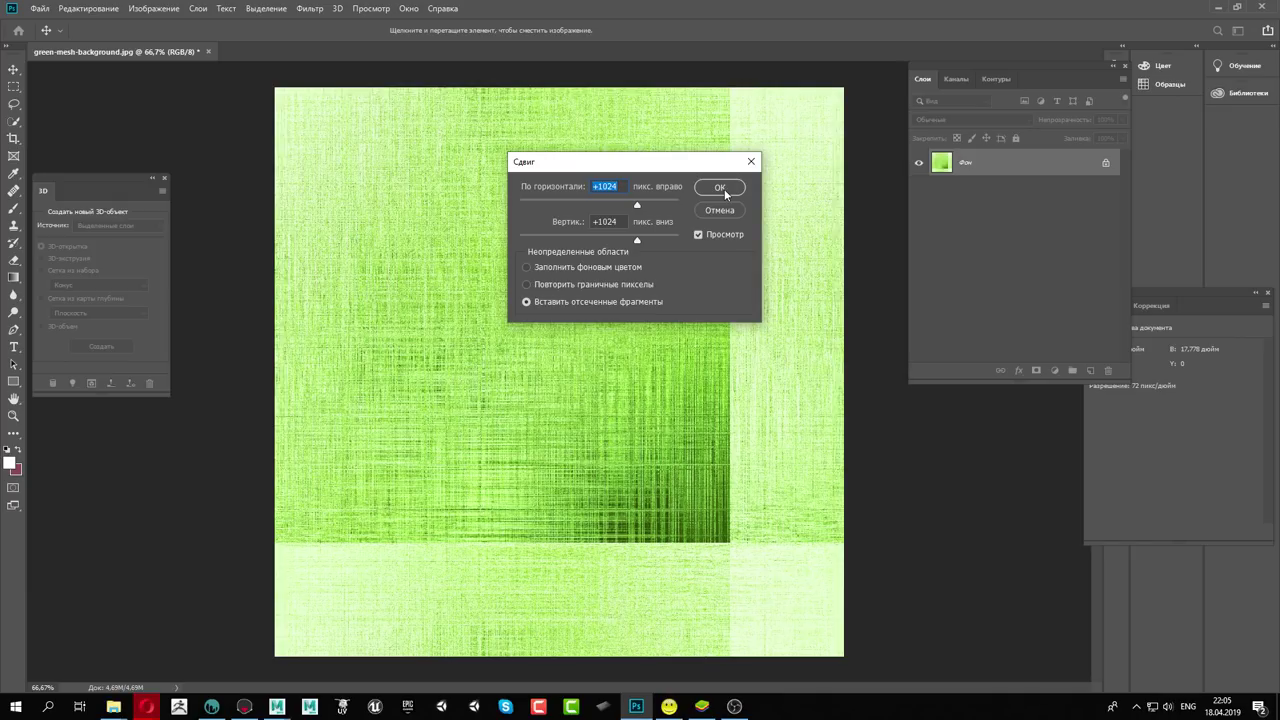
left_click(724, 189)
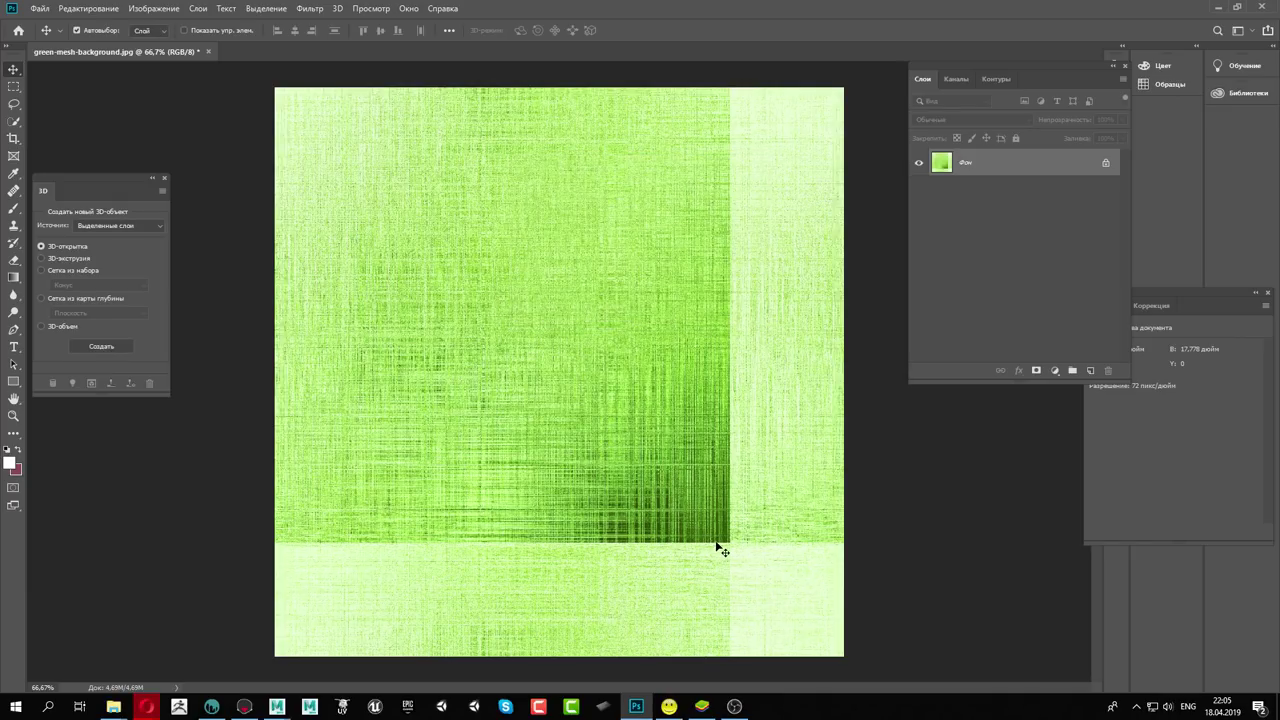
left_click(13, 226)
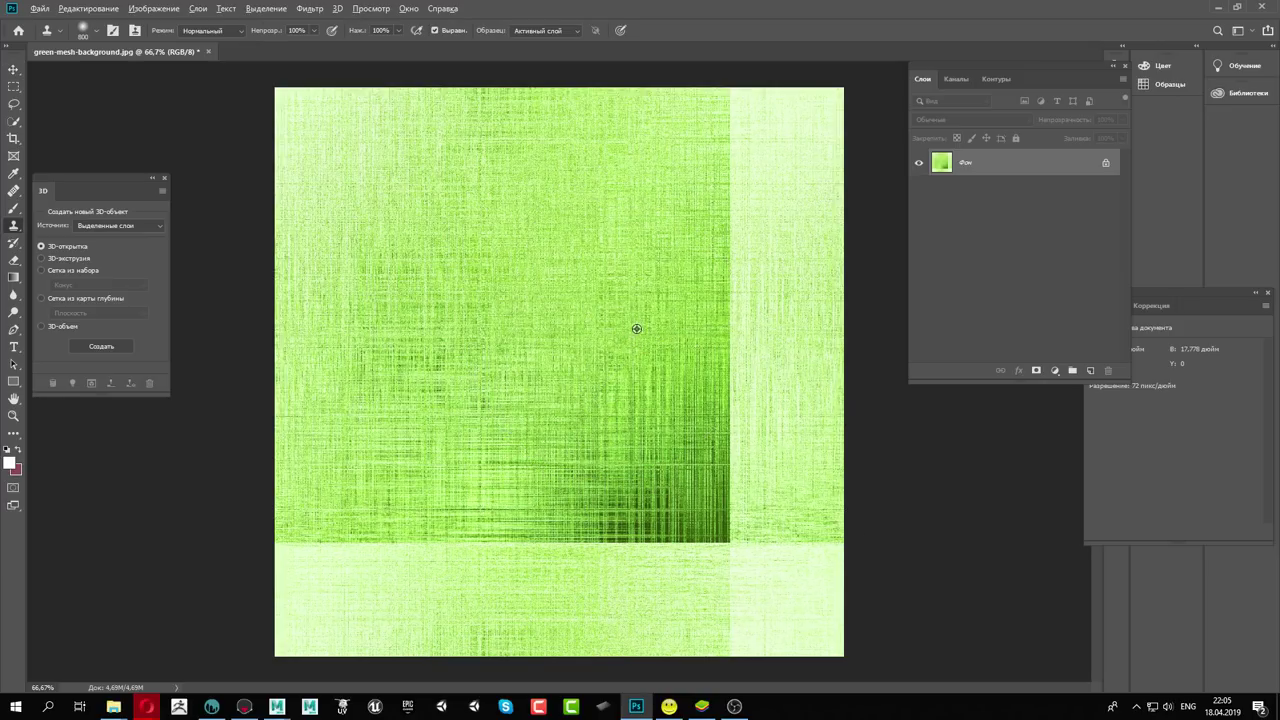
Clone-stamp with a soft ~400 px brush over the pale strips, dark streaks and bottom seam
right_click(690, 264)
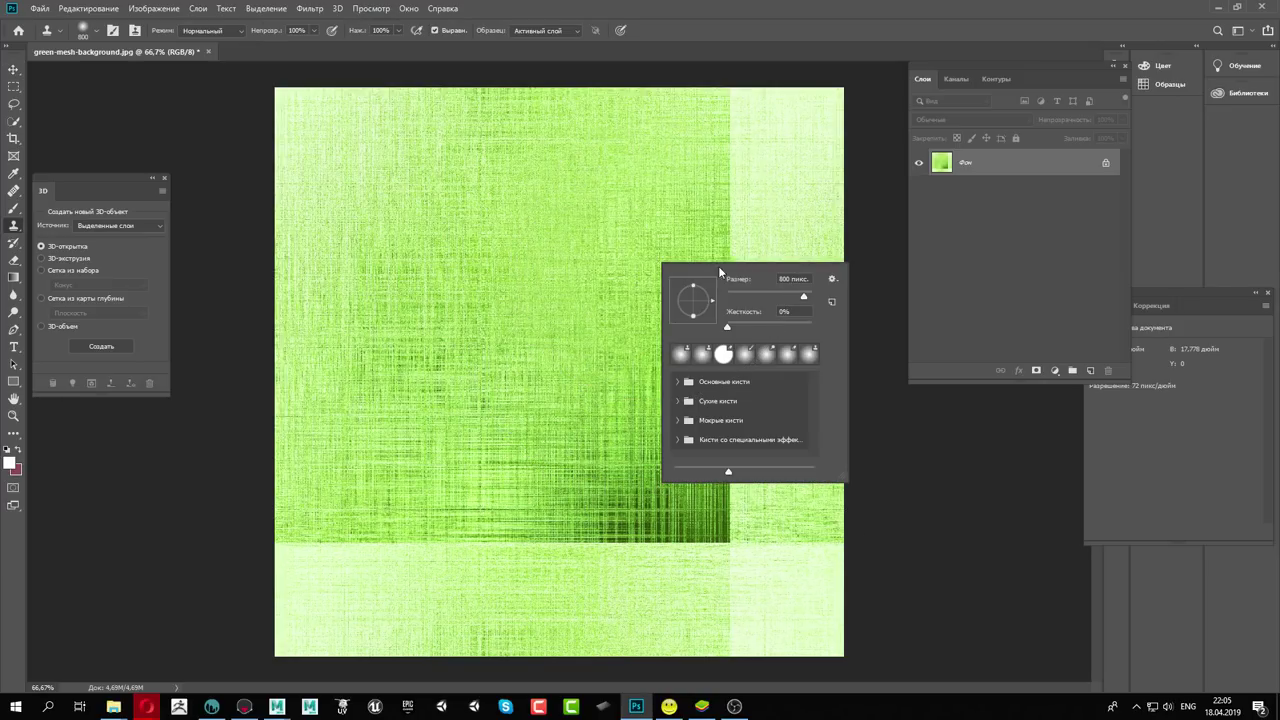
left_click(797, 298)
left_click(699, 212)
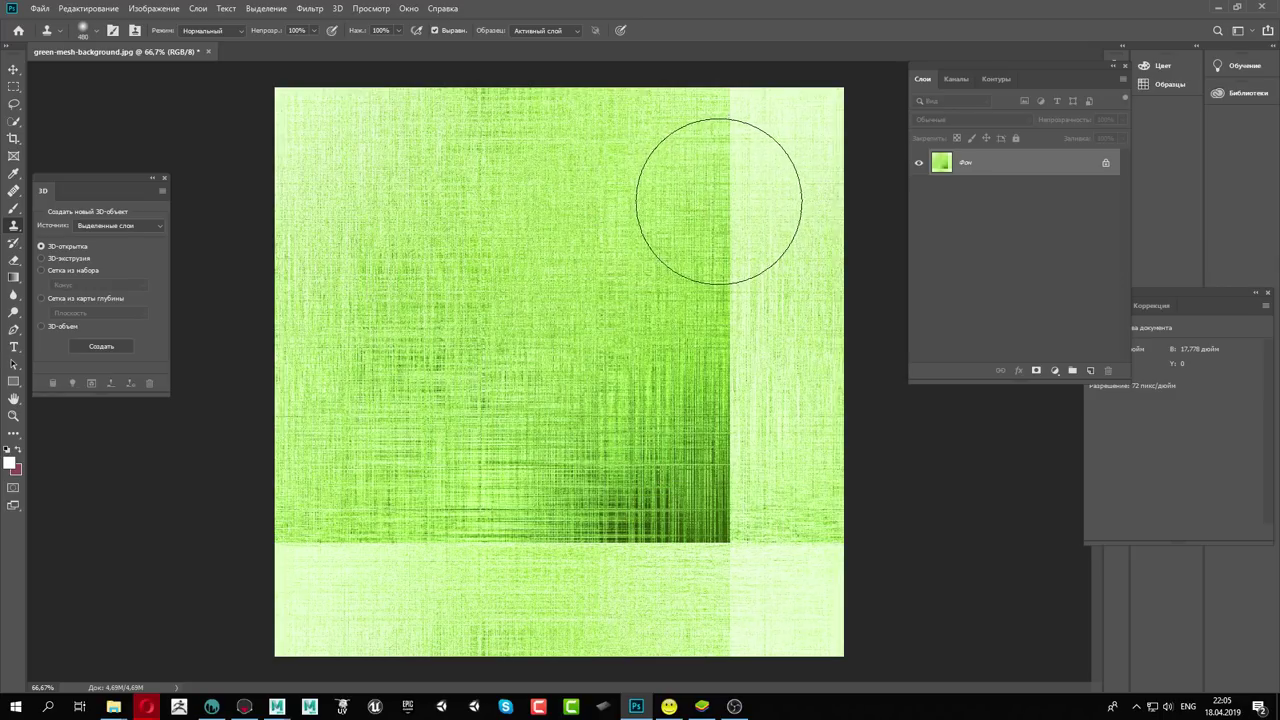
mouse_move(725, 184)
left_mouse_down()
mouse_move(706, 400)
mouse_move(743, 563)
mouse_move(737, 543)
left_mouse_up()
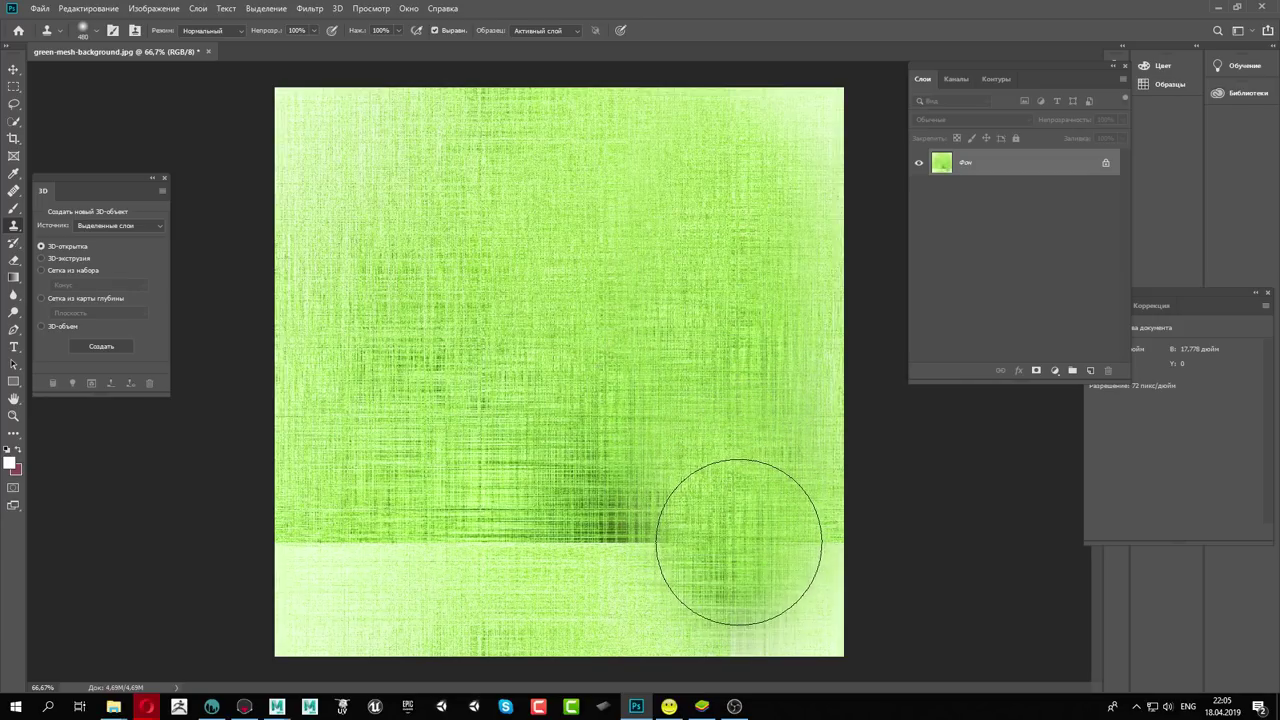
left_click_drag(620, 394, 617, 486)
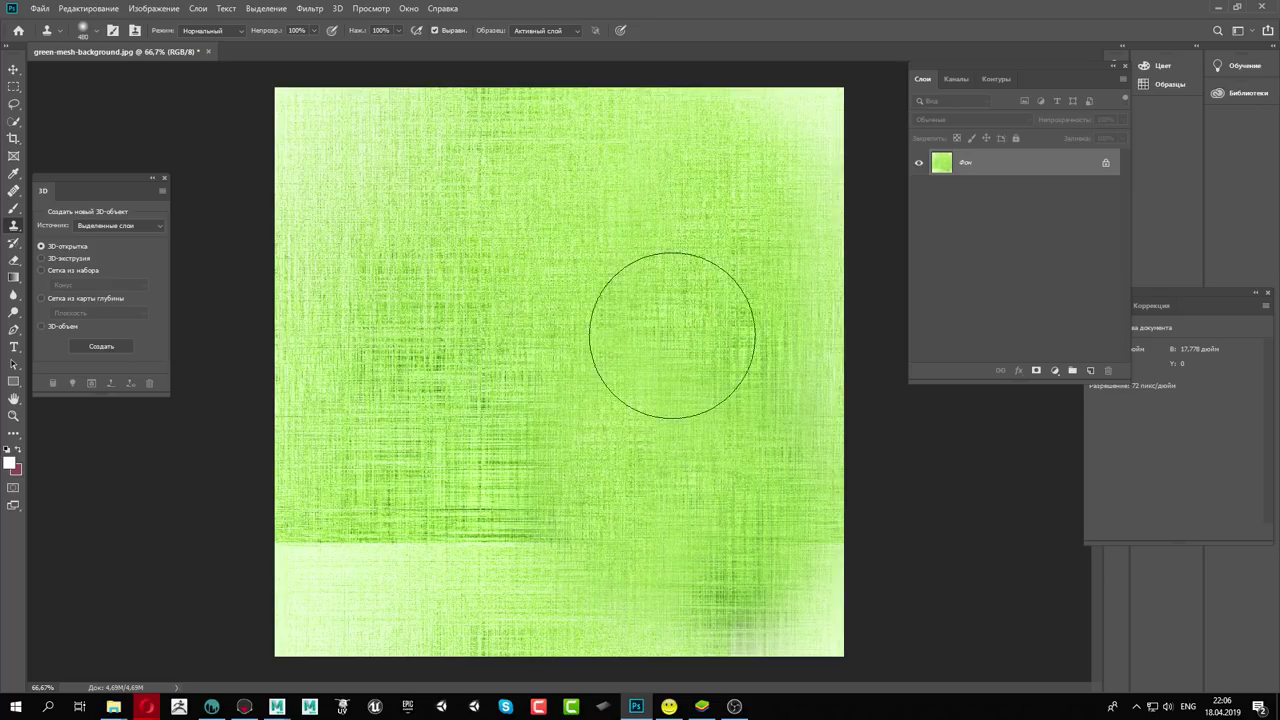
mouse_move(550, 452)
left_mouse_down()
mouse_move(480, 517)
mouse_move(383, 531)
mouse_move(349, 543)
mouse_move(357, 557)
left_mouse_up()
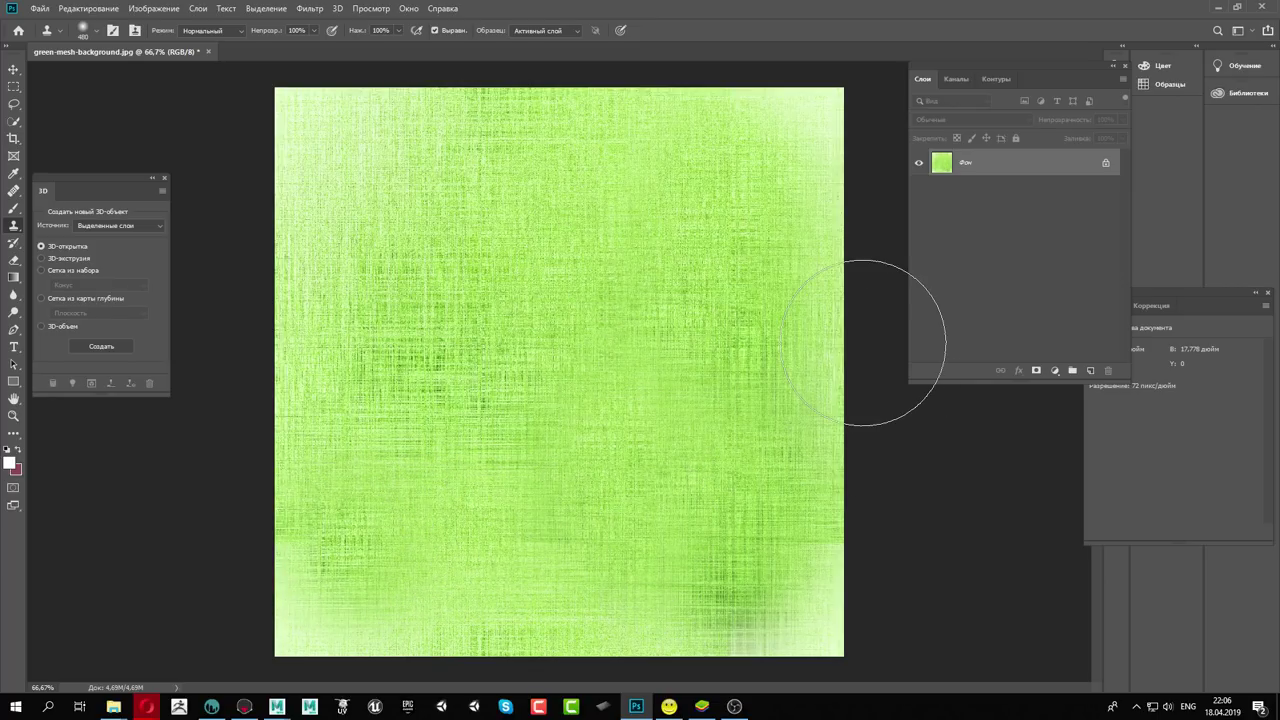
left_click_drag(430, 163, 449, 157)
Create a new folder 3 inside Ткани and save the texture there as a.jpg
left_click(40, 9)
left_click(90, 157)
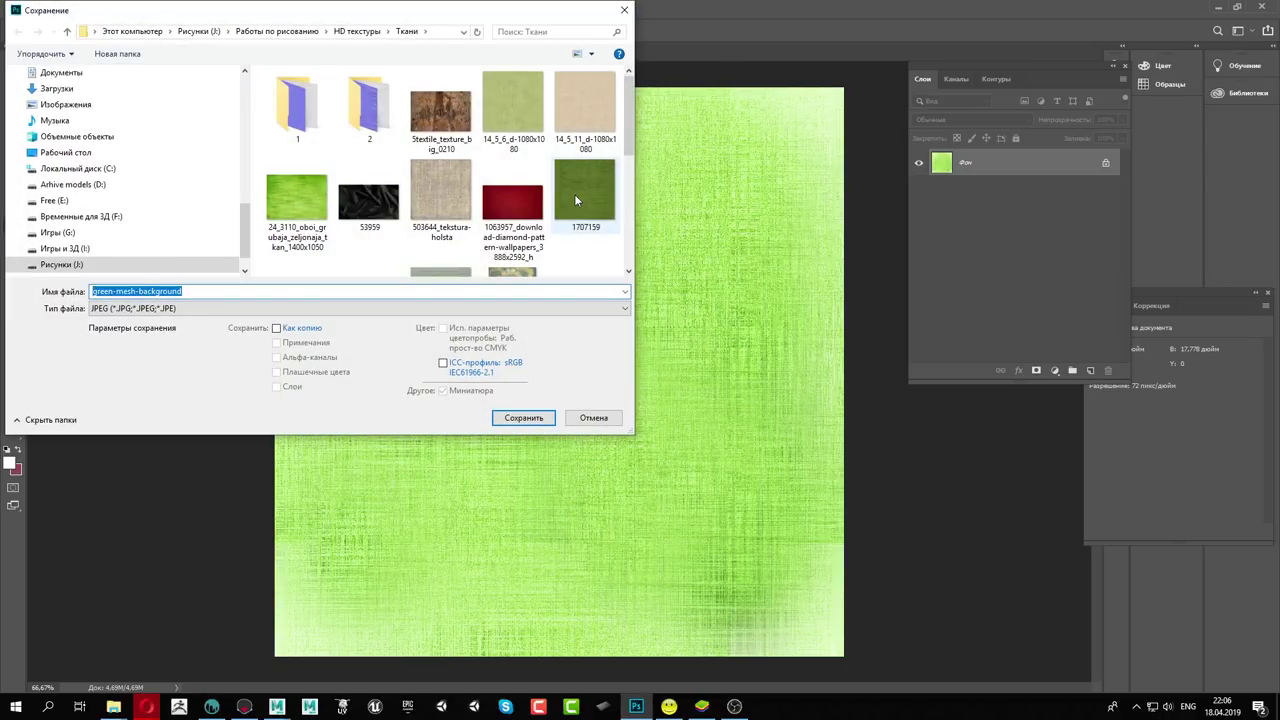
right_click(403, 240)
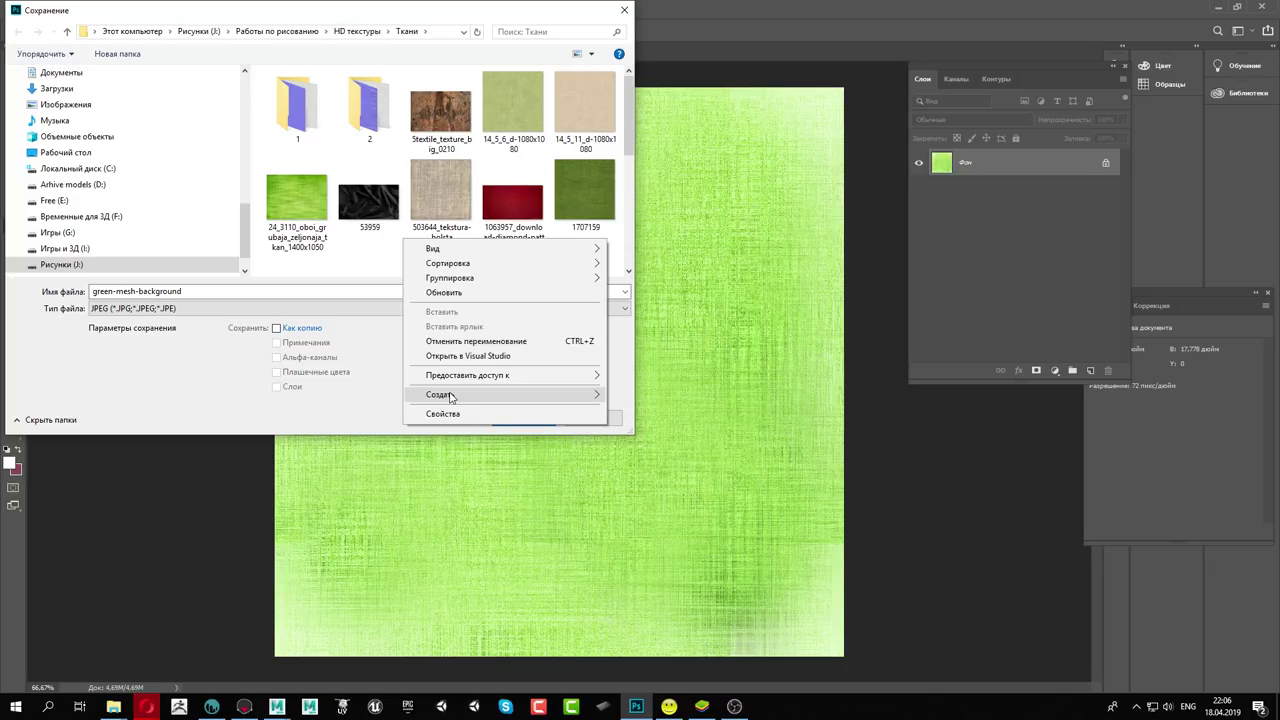
mouse_move(500, 394)
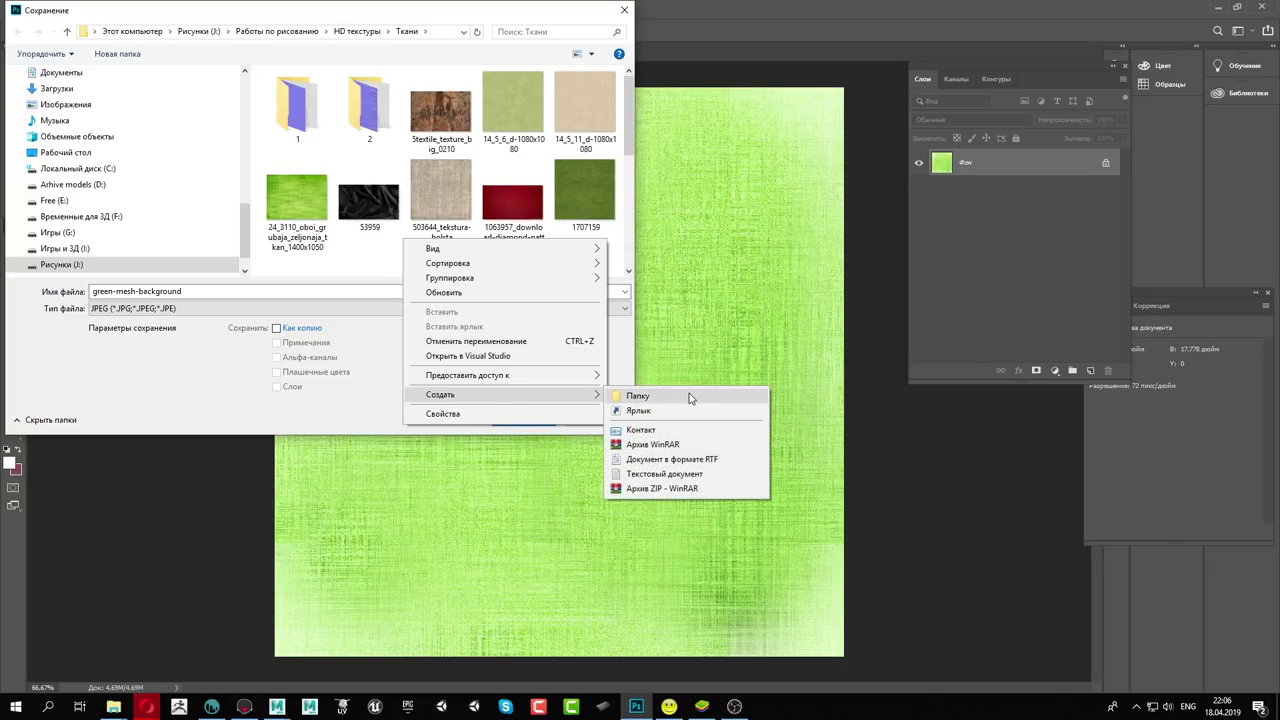
left_click(688, 398)
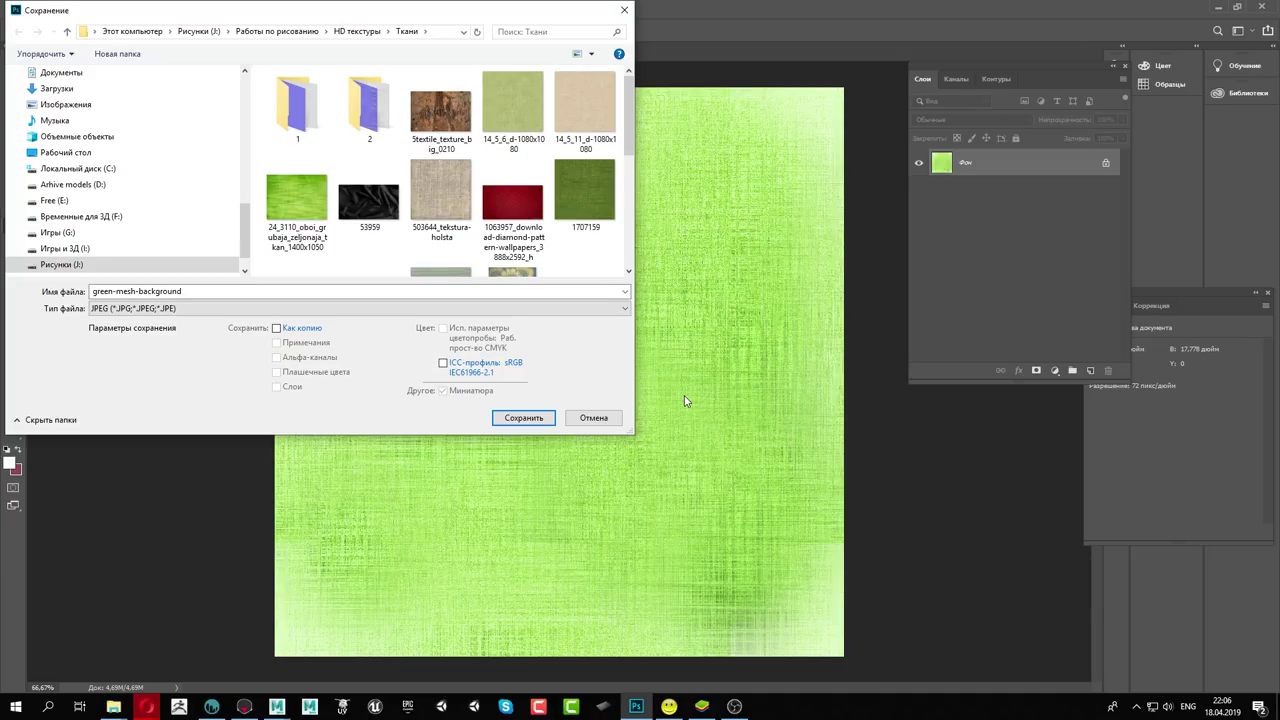
type("3")
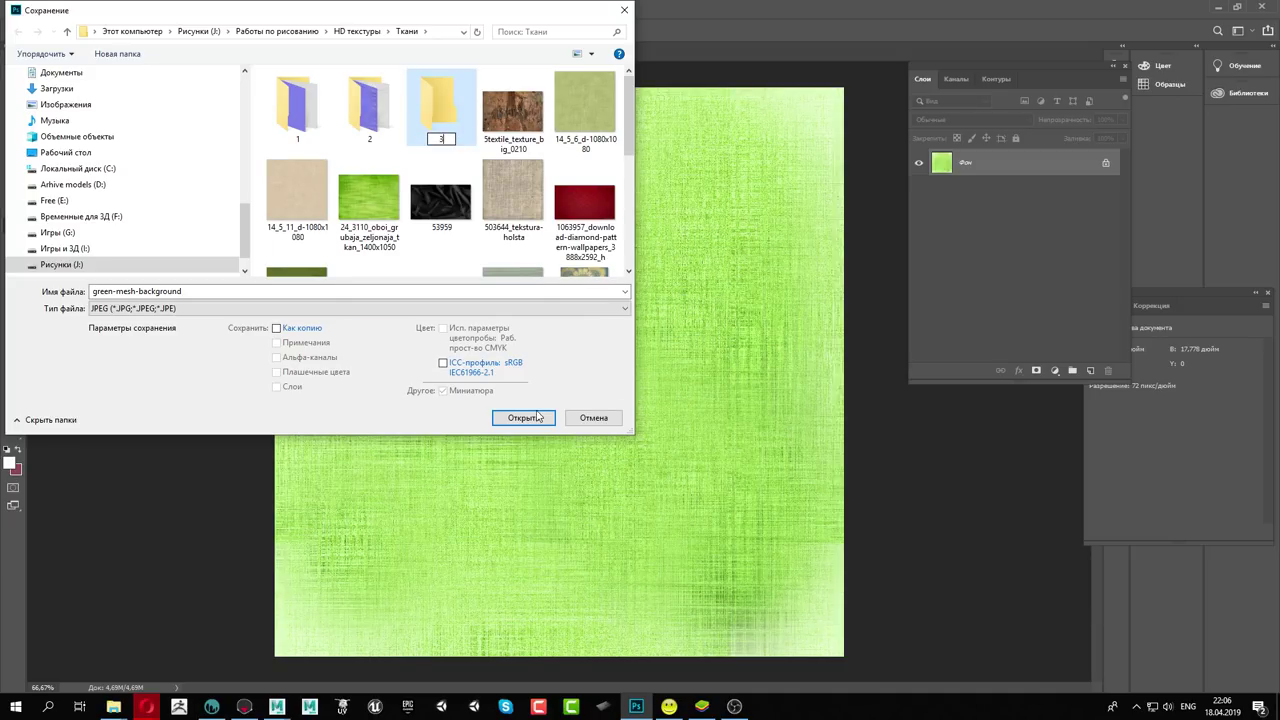
left_click(530, 423)
left_click(531, 421)
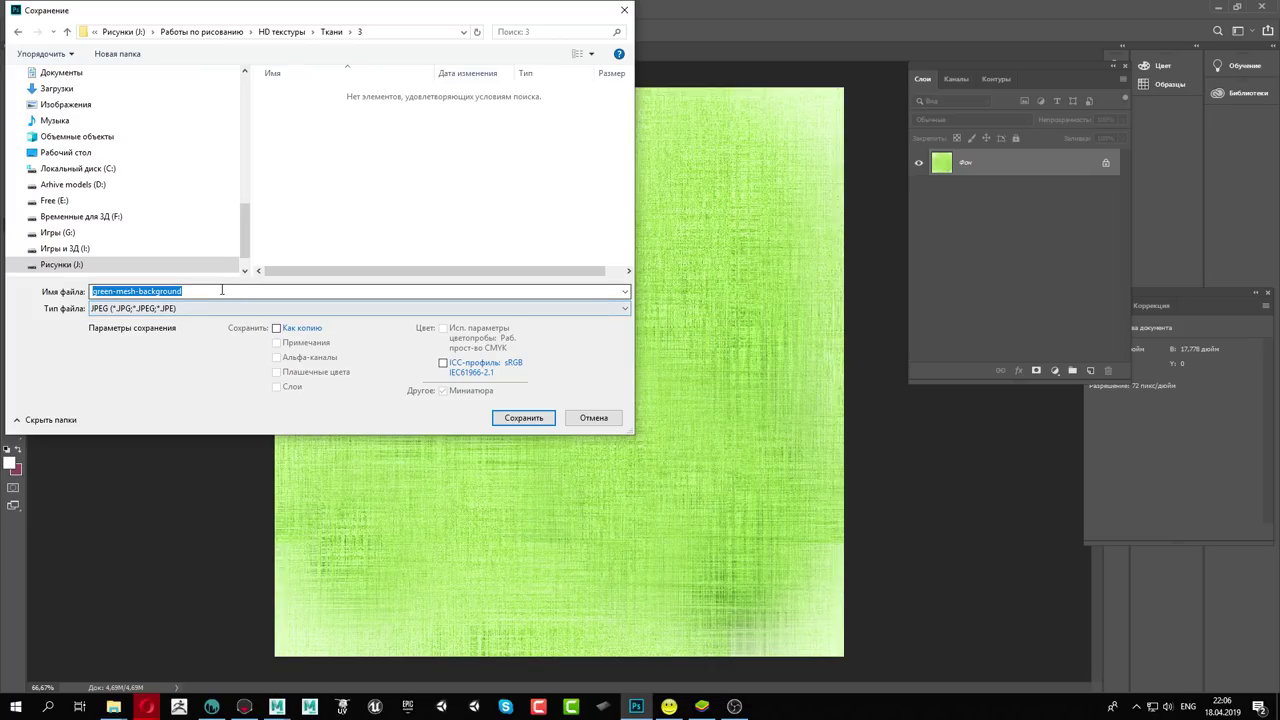
type("a")
left_click(548, 420)
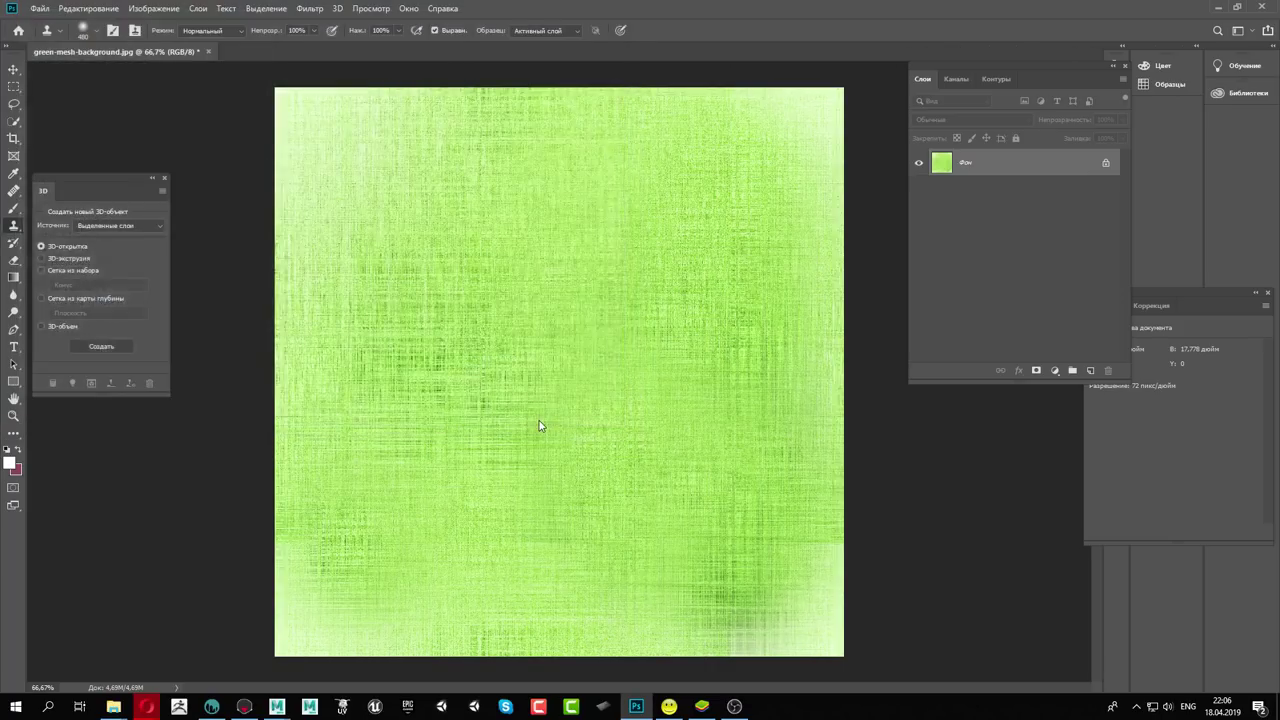
left_click(712, 176)
key("s")
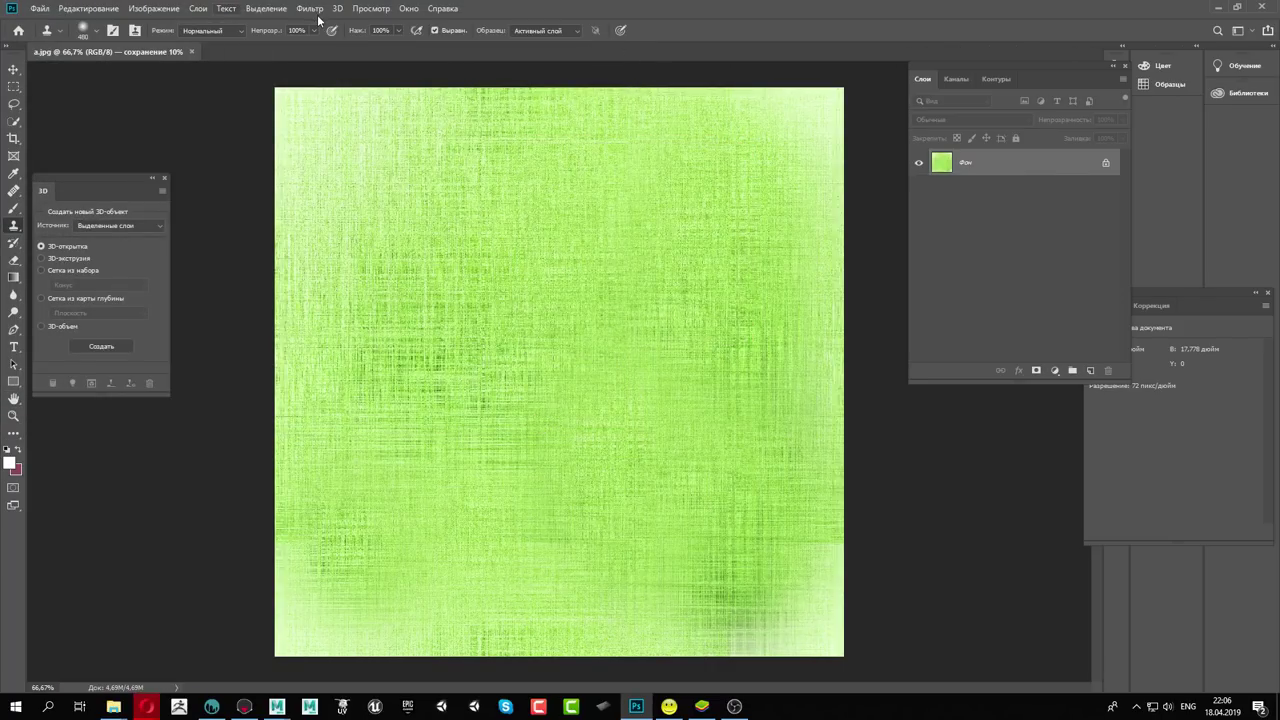
Generate a normal map from the texture and save it as a JPEG in the same folder
left_click(310, 9)
mouse_move(330, 134)
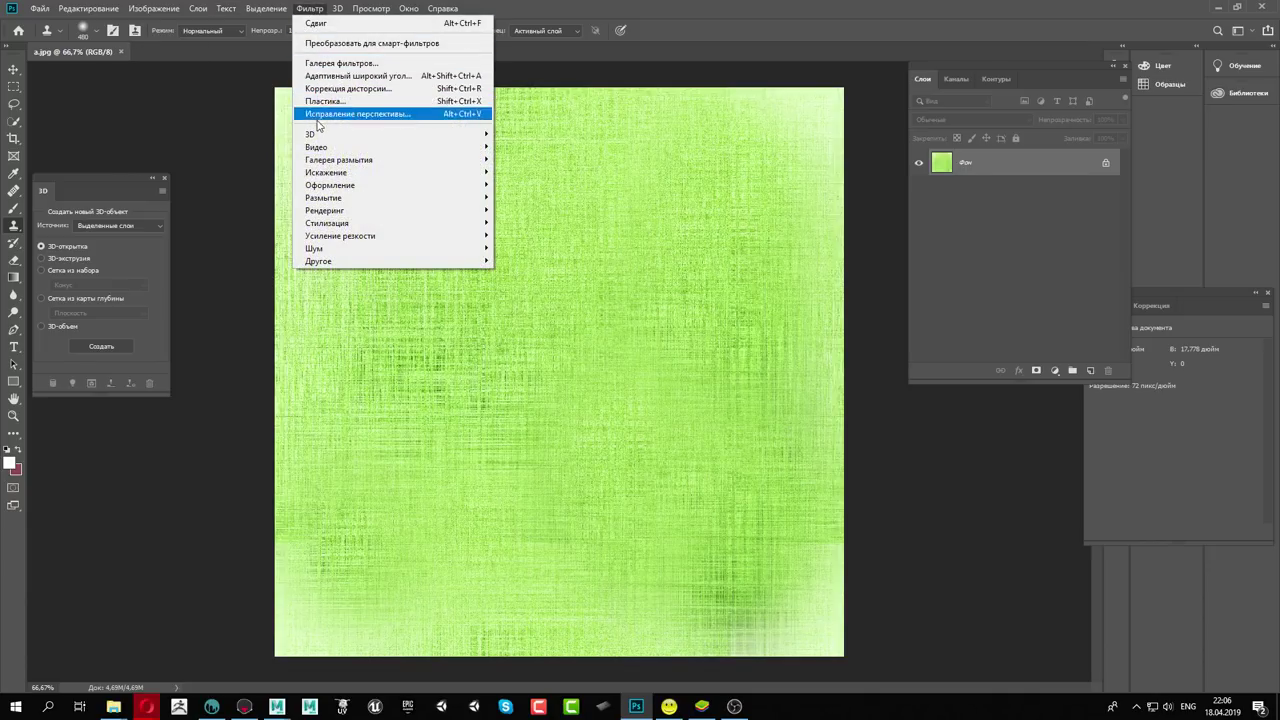
left_click(526, 133)
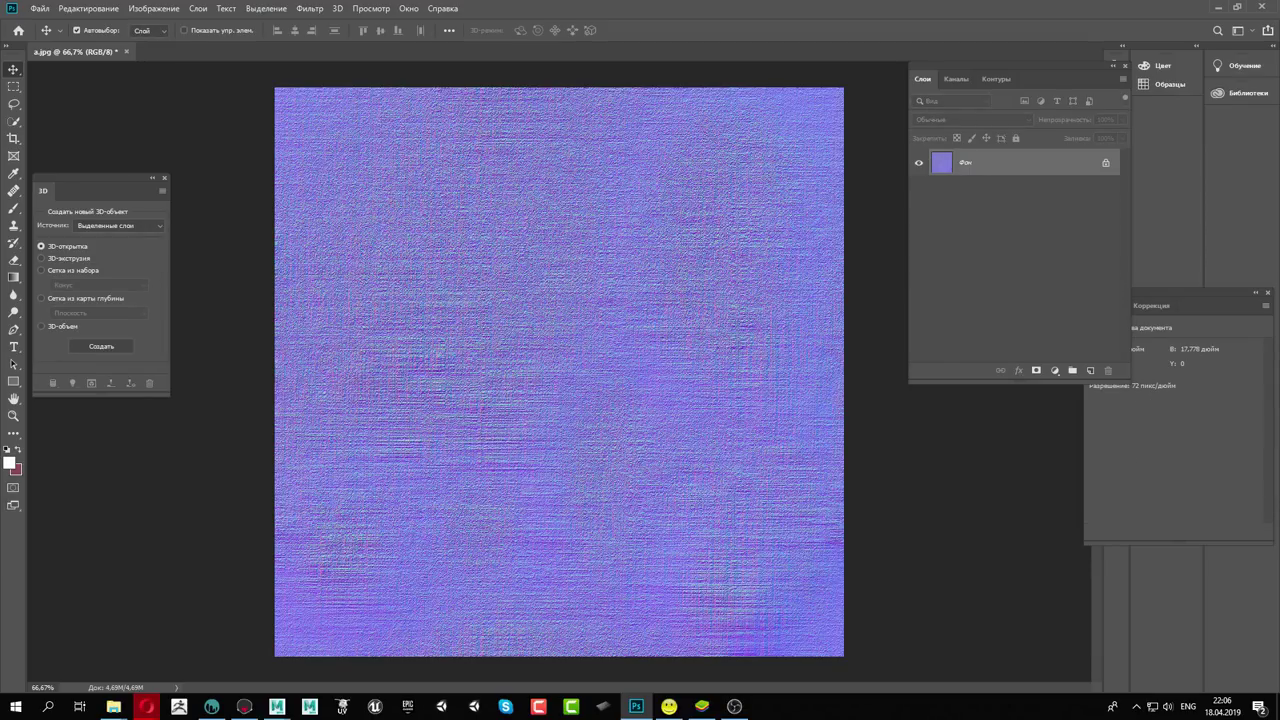
left_click(40, 8)
left_click(71, 156)
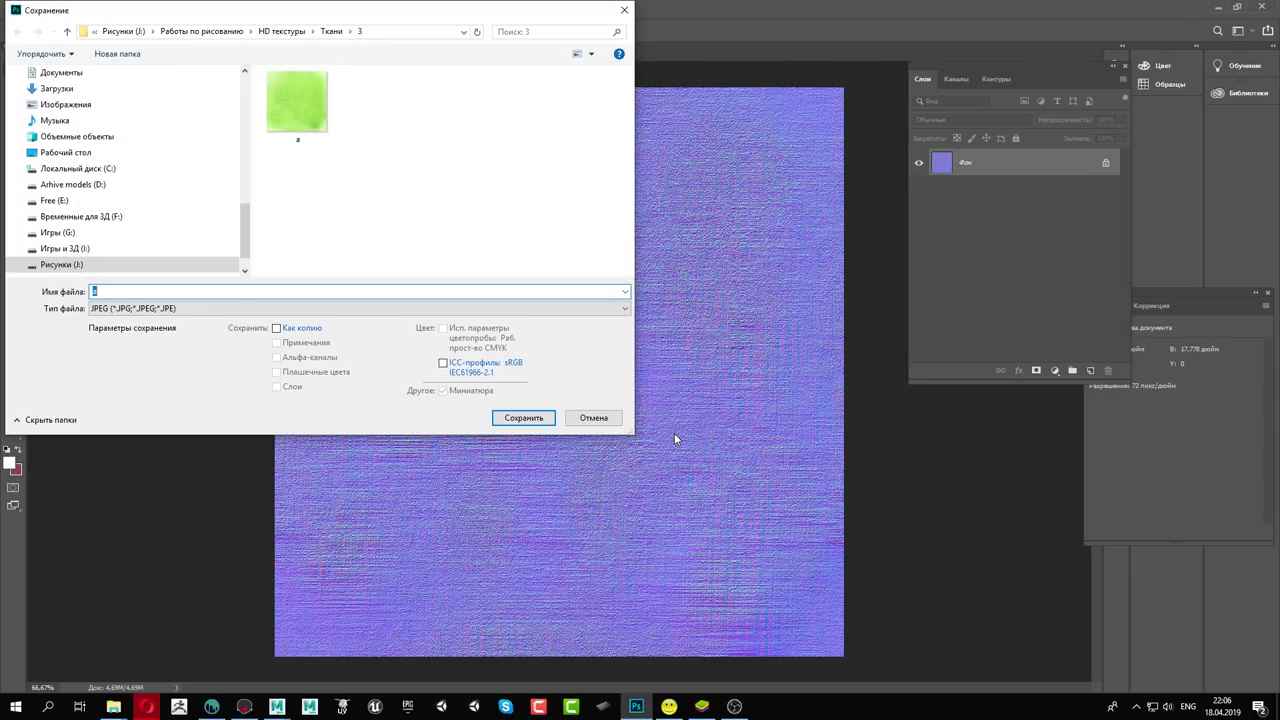
left_click(523, 418)
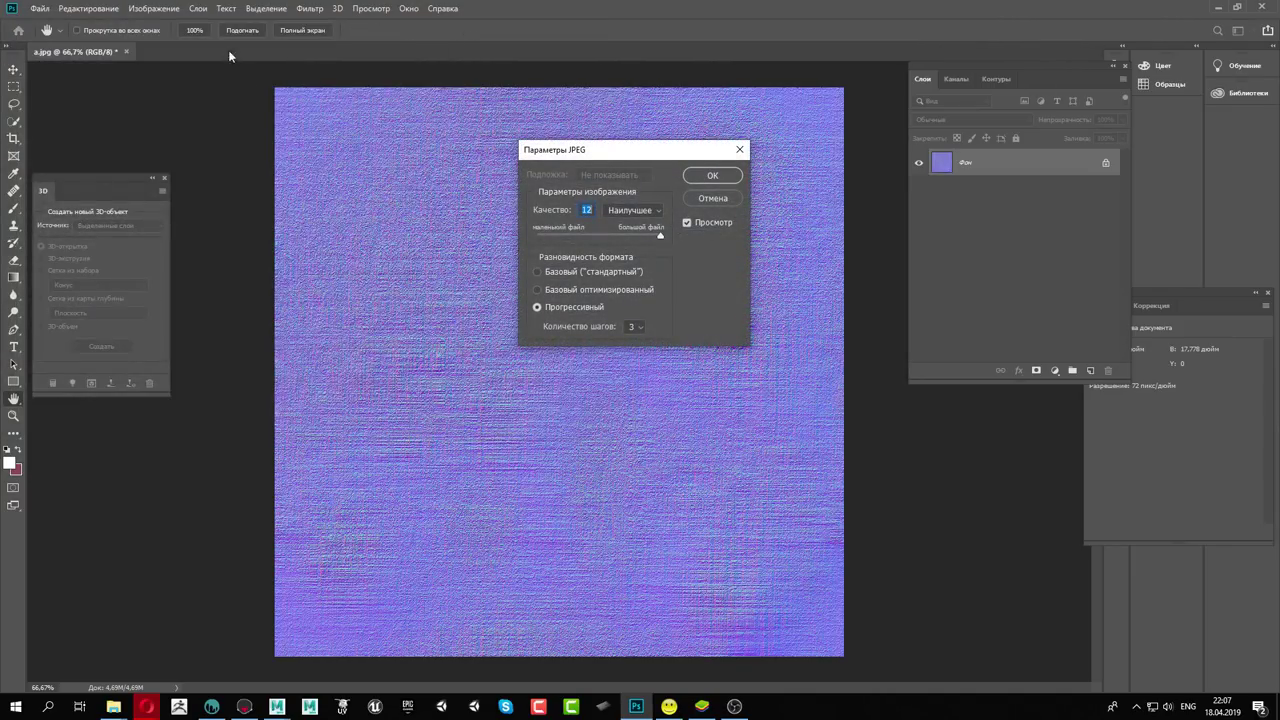
left_click(720, 178)
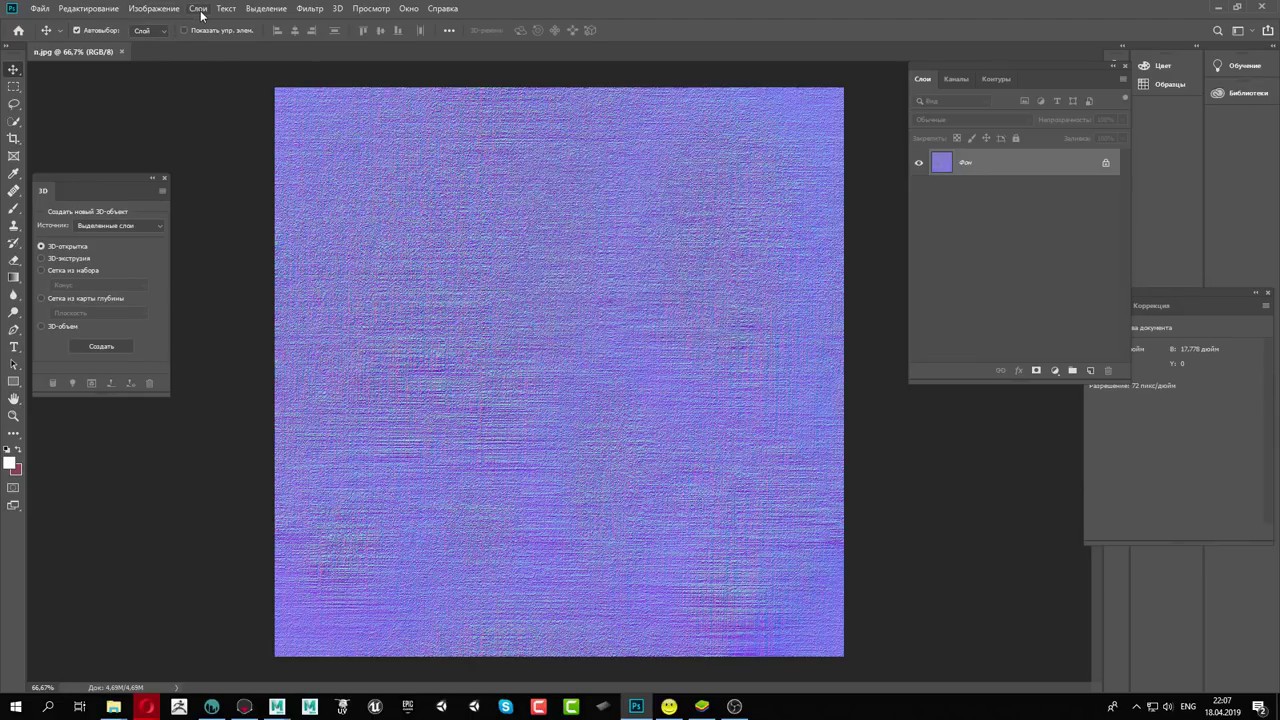
Desaturate the normal map and apply Brightness/Contrast with brightness 32 and contrast 100
left_click(155, 8)
mouse_move(157, 44)
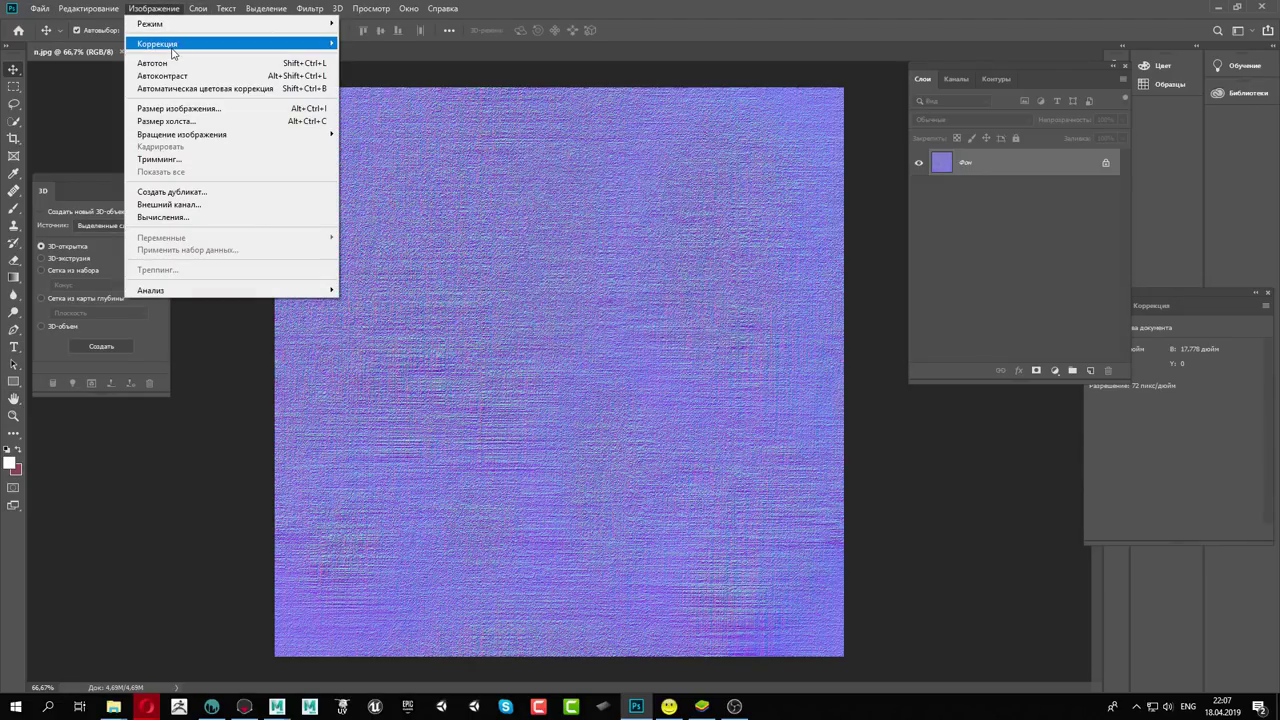
left_click(408, 300)
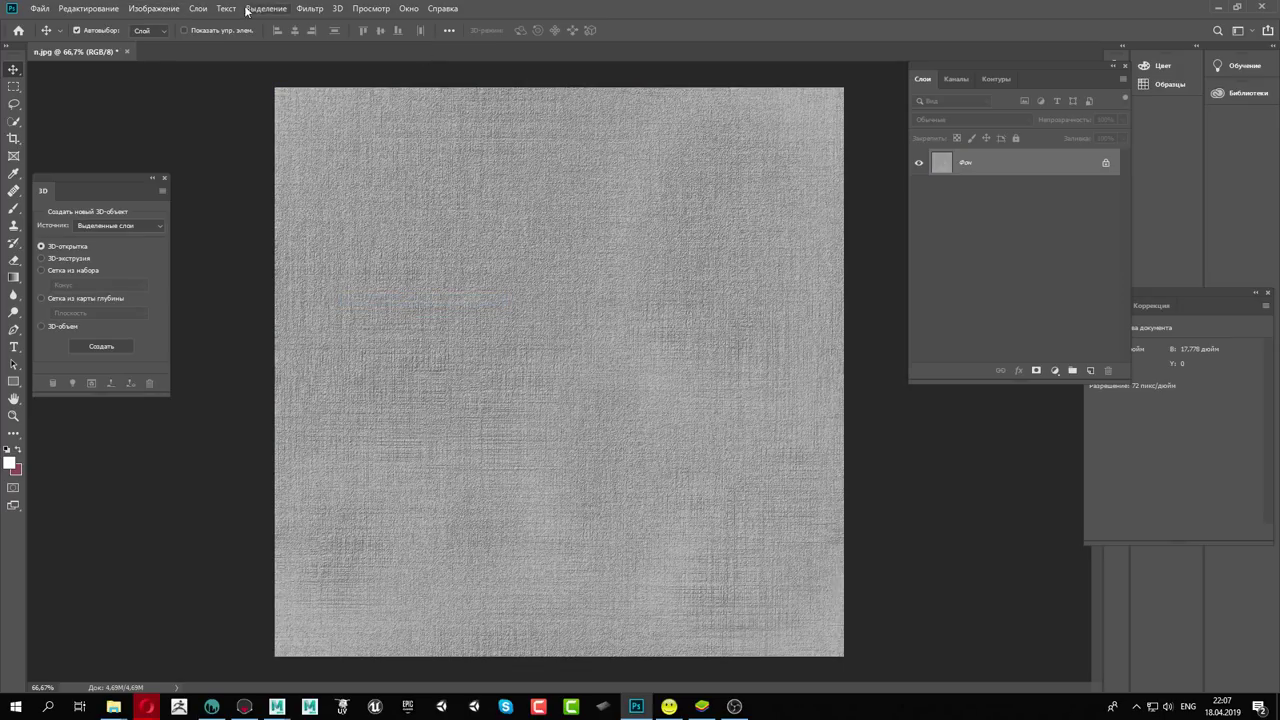
left_click(159, 10)
mouse_move(230, 44)
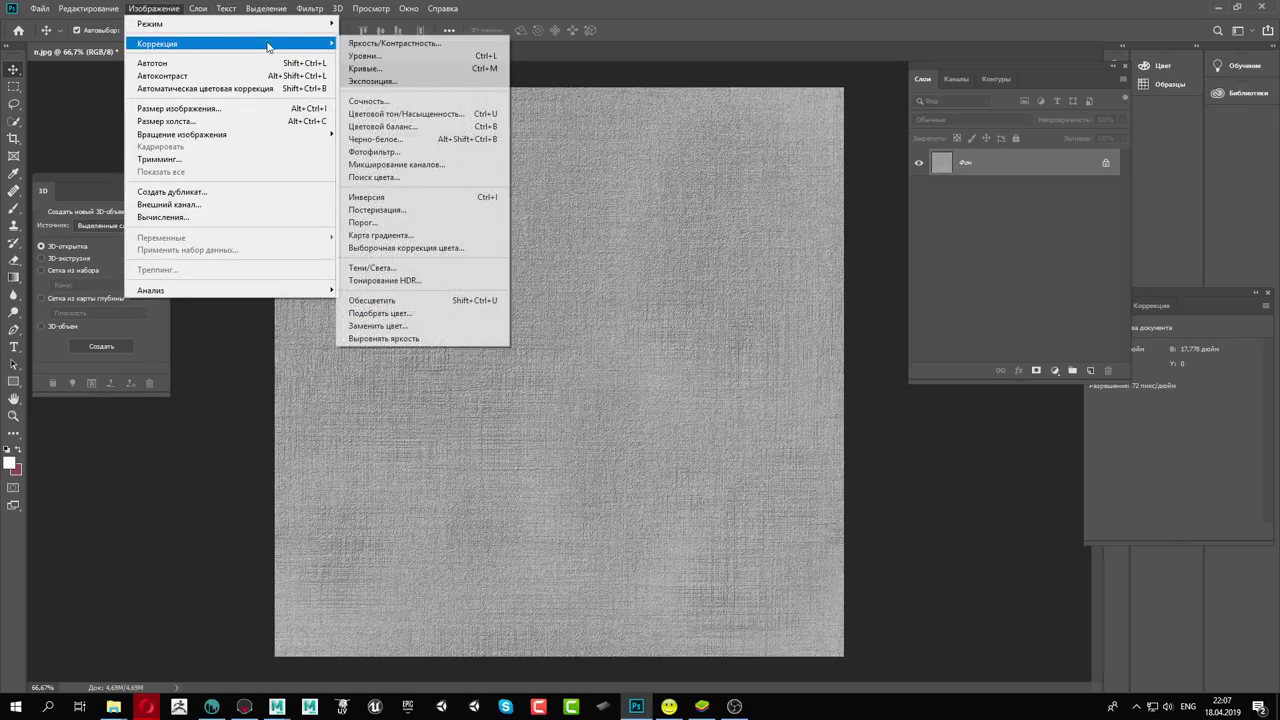
left_click(376, 44)
left_click_drag(599, 249, 669, 249)
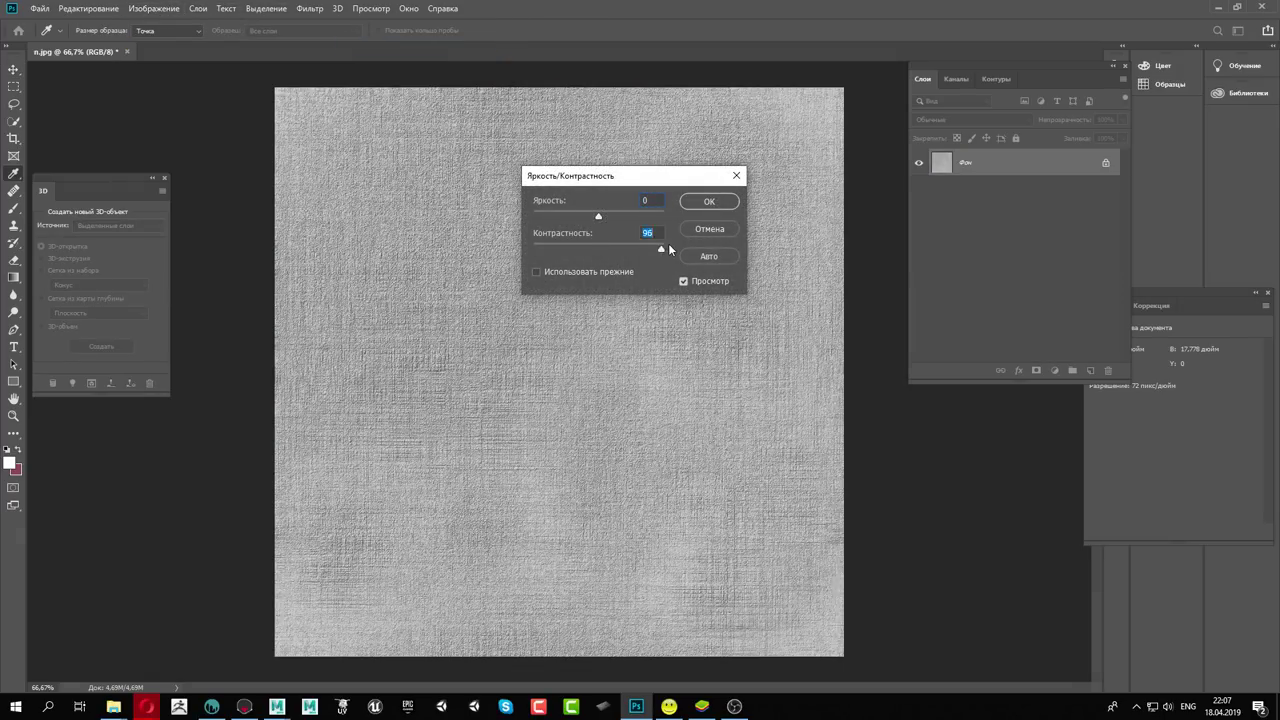
left_click_drag(598, 219, 611, 219)
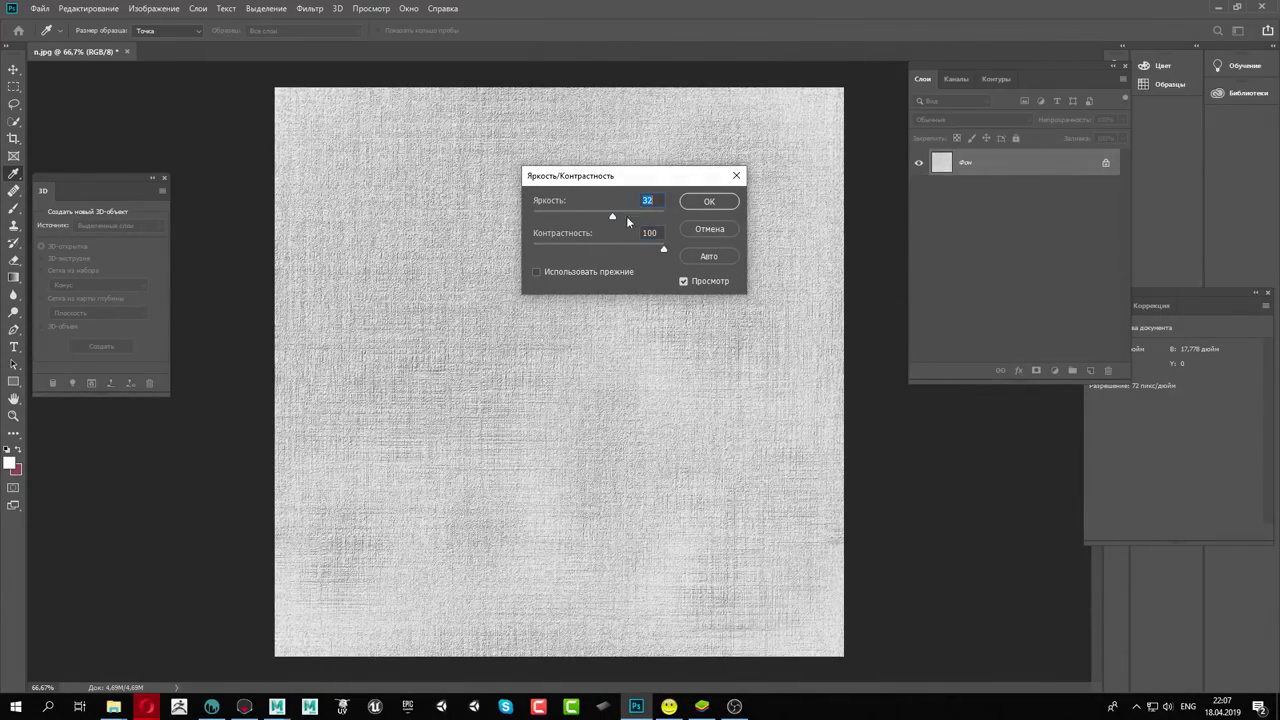
left_click(709, 201)
Save the grey texture as r.jpg in Ткани › 3
left_click(38, 9)
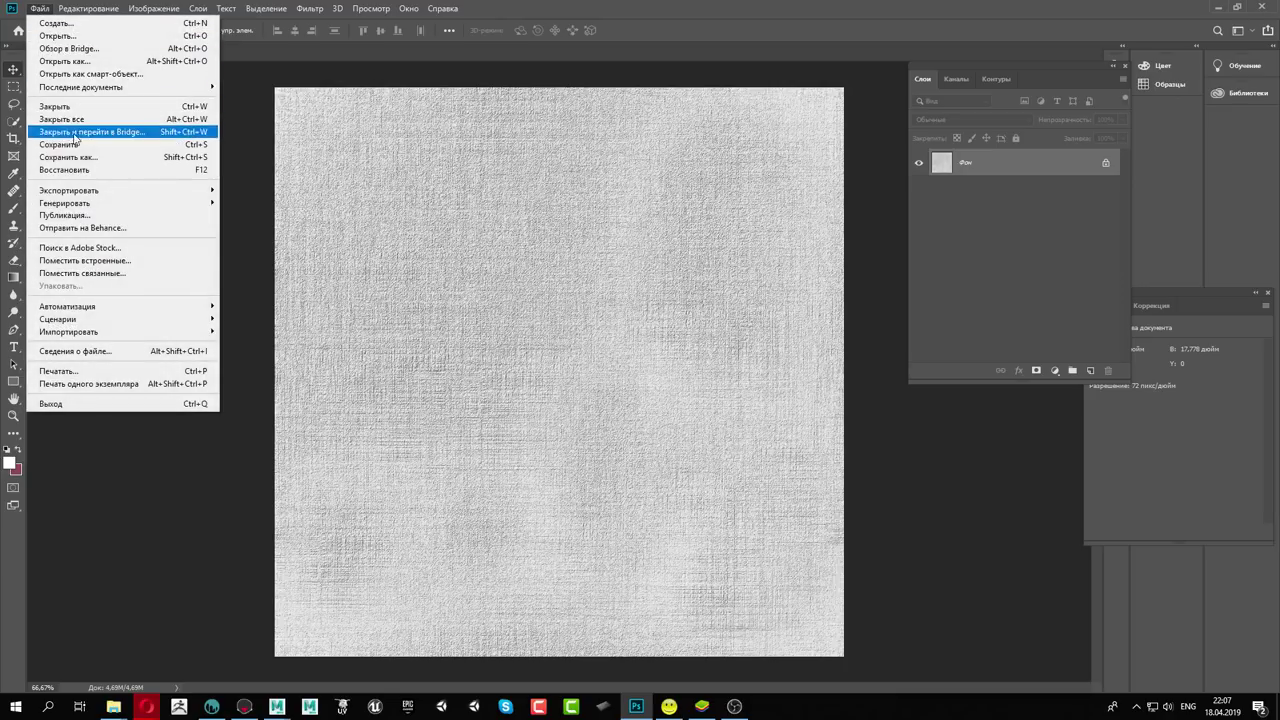
left_click(72, 156)
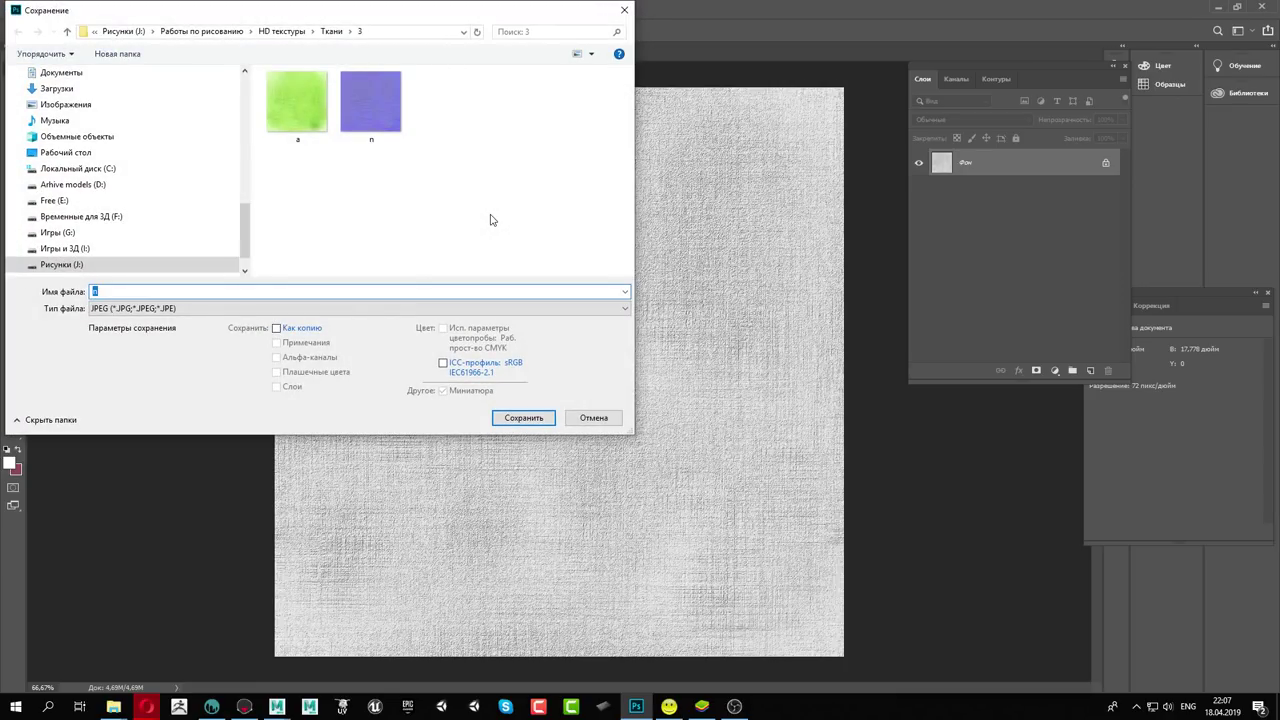
left_click(523, 418)
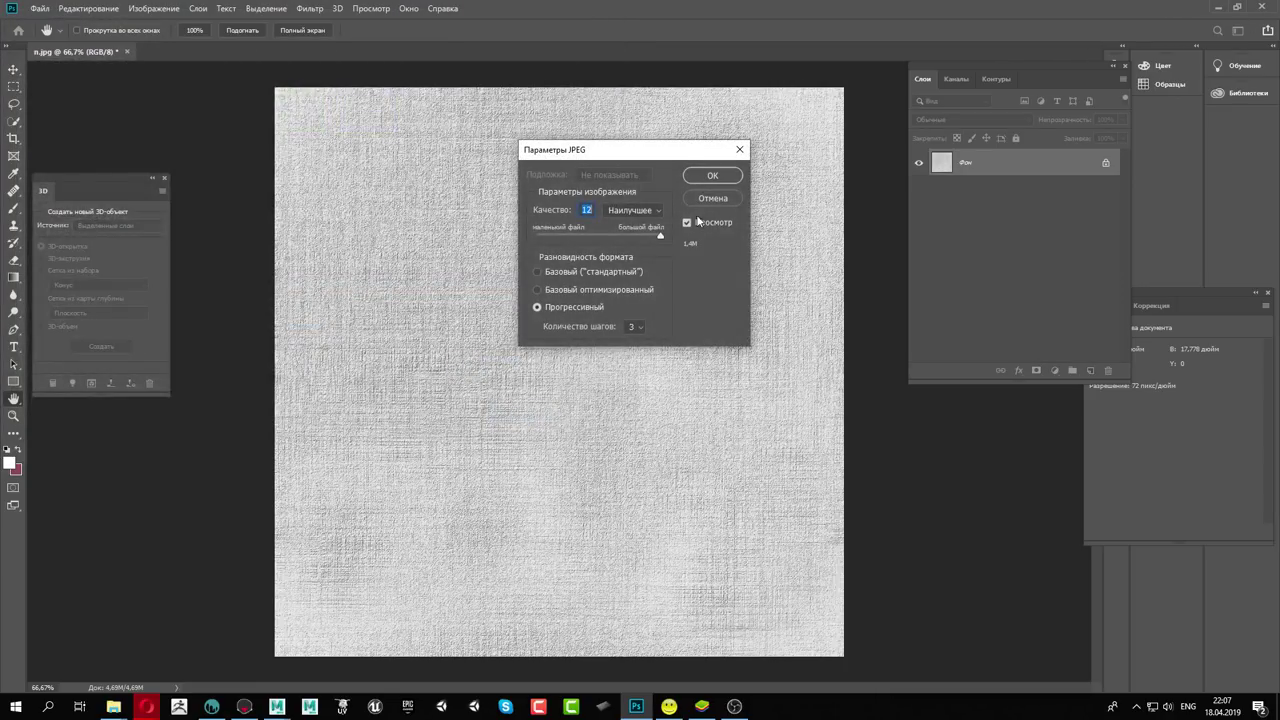
left_click(707, 176)
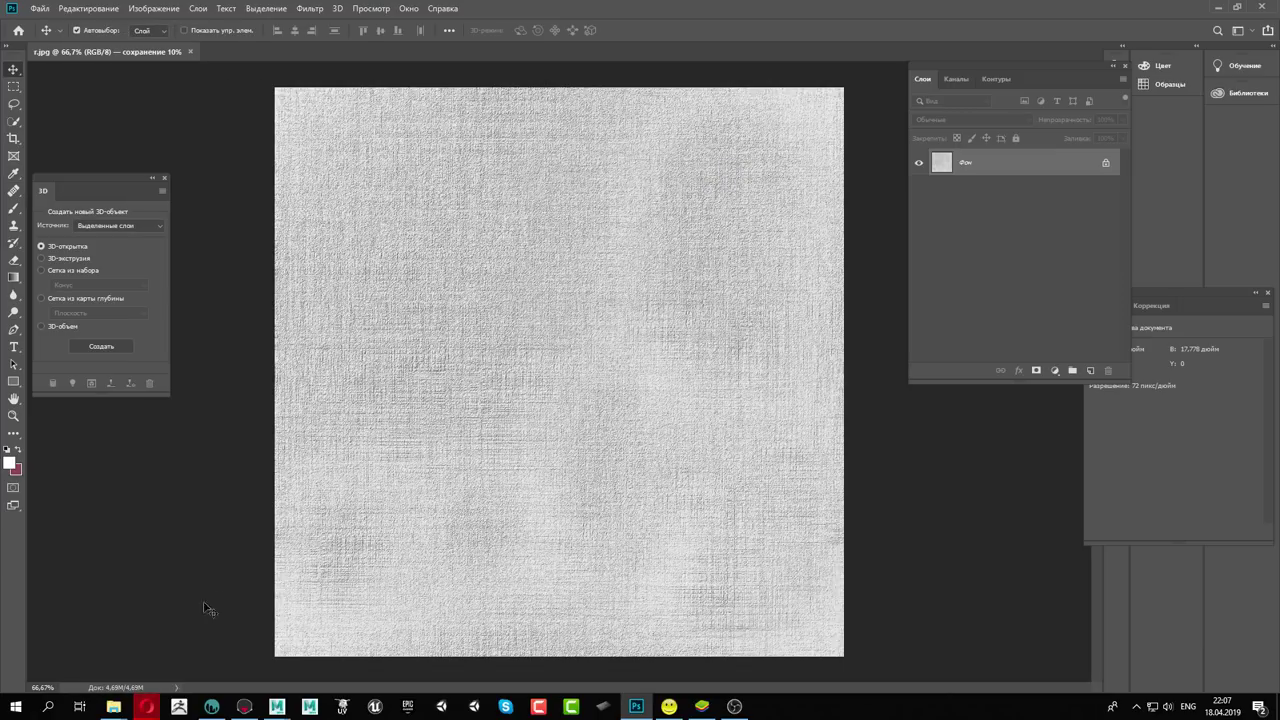
left_click(212, 708)
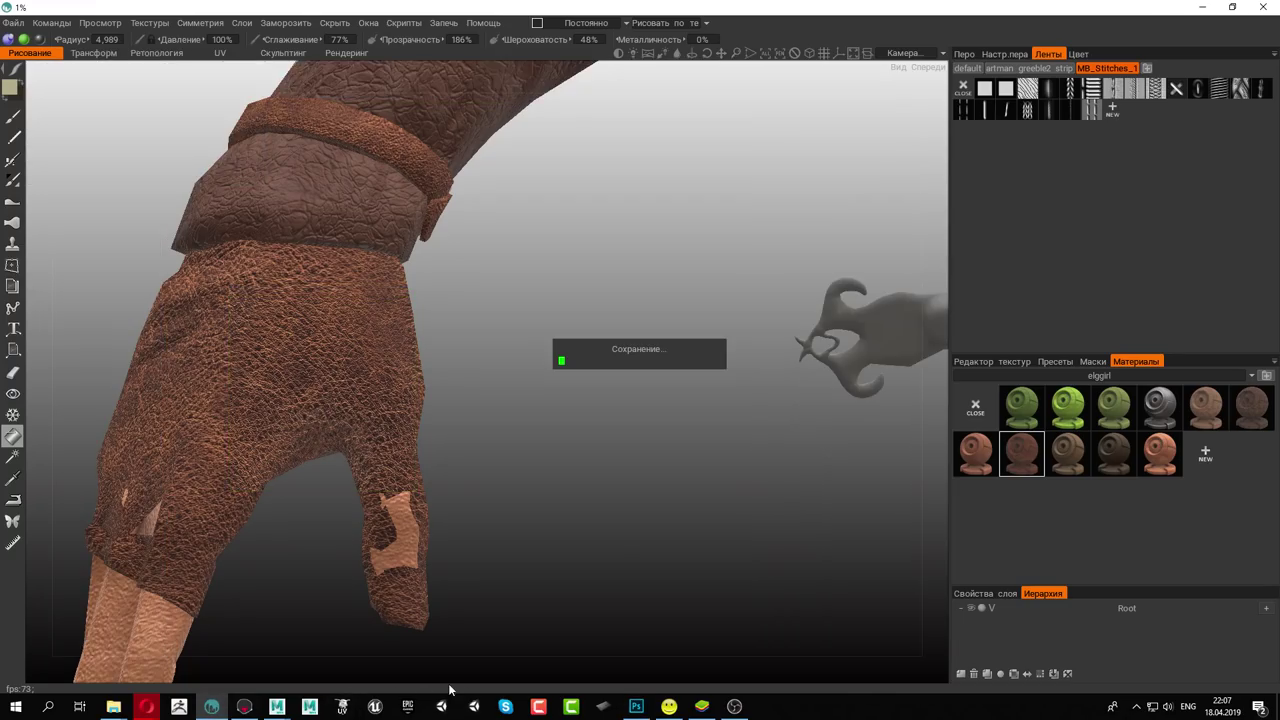
Bring up the elf girl scene 1.tbscene in Marmoset Toolbag
left_click(245, 708)
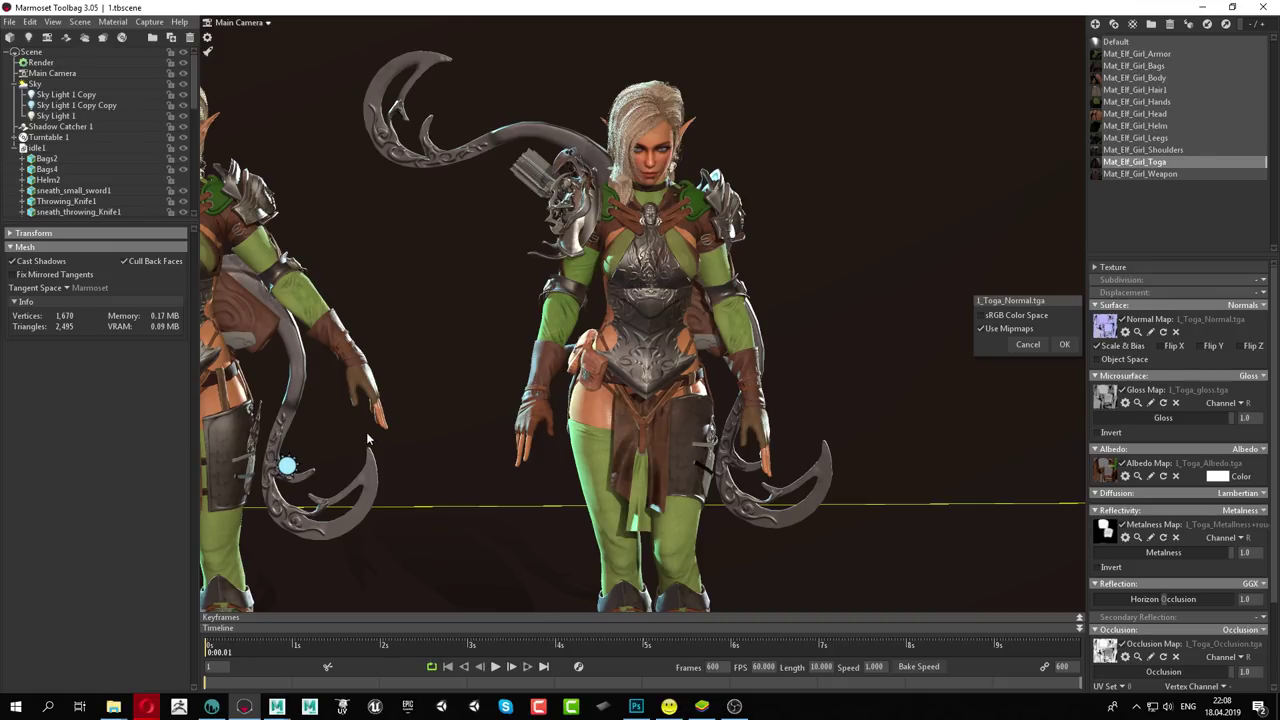
Orbit and zoom around the elf girl to inspect her gloves, belt, pouch, quiver side and head
left_click_drag(564, 388, 600, 393)
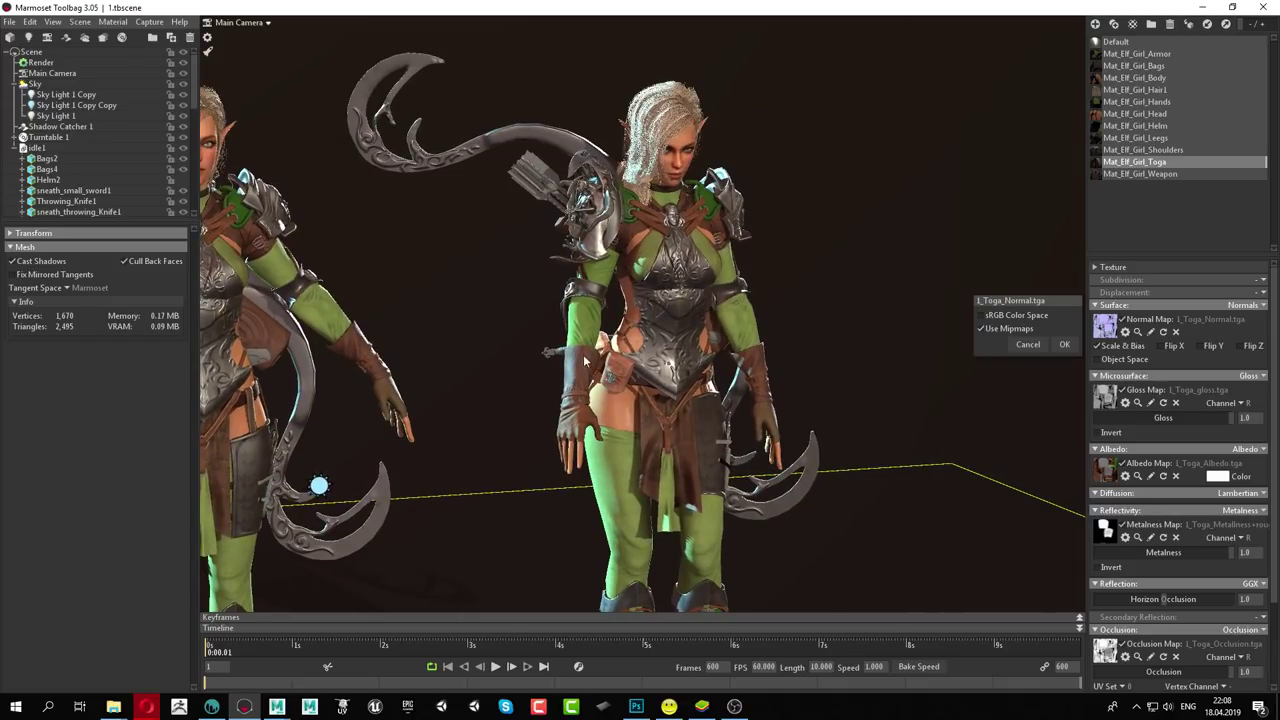
scroll(600, 393, "up", 2)
scroll(604, 290, "up", 2)
scroll(806, 389, "up", 3)
mouse_move(806, 389)
left_mouse_down()
mouse_move(606, 344)
mouse_move(364, 314)
mouse_move(459, 326)
mouse_move(336, 361)
mouse_move(469, 378)
mouse_move(196, 387)
mouse_move(270, 378)
left_mouse_up()
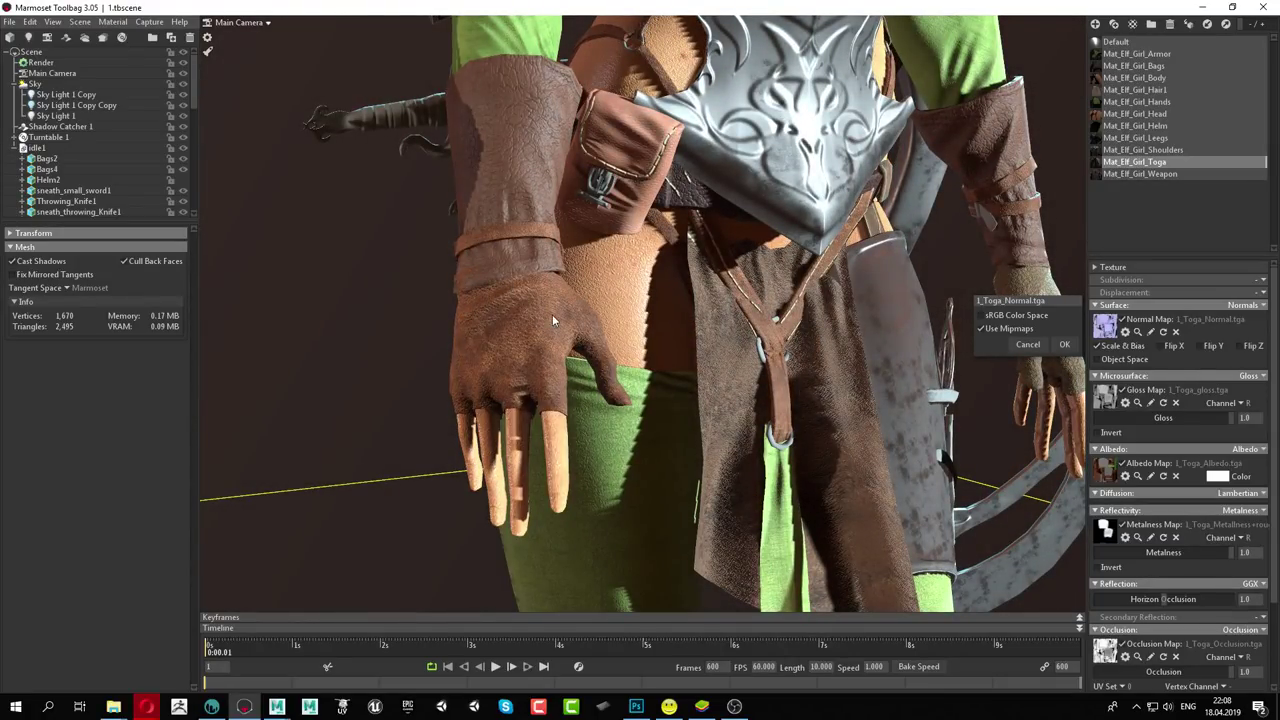
mouse_move(703, 381)
left_mouse_down()
mouse_move(560, 368)
mouse_move(802, 324)
mouse_move(806, 337)
mouse_move(674, 360)
mouse_move(334, 368)
mouse_move(507, 384)
mouse_move(464, 383)
left_mouse_up()
scroll(786, 396, "down", 5)
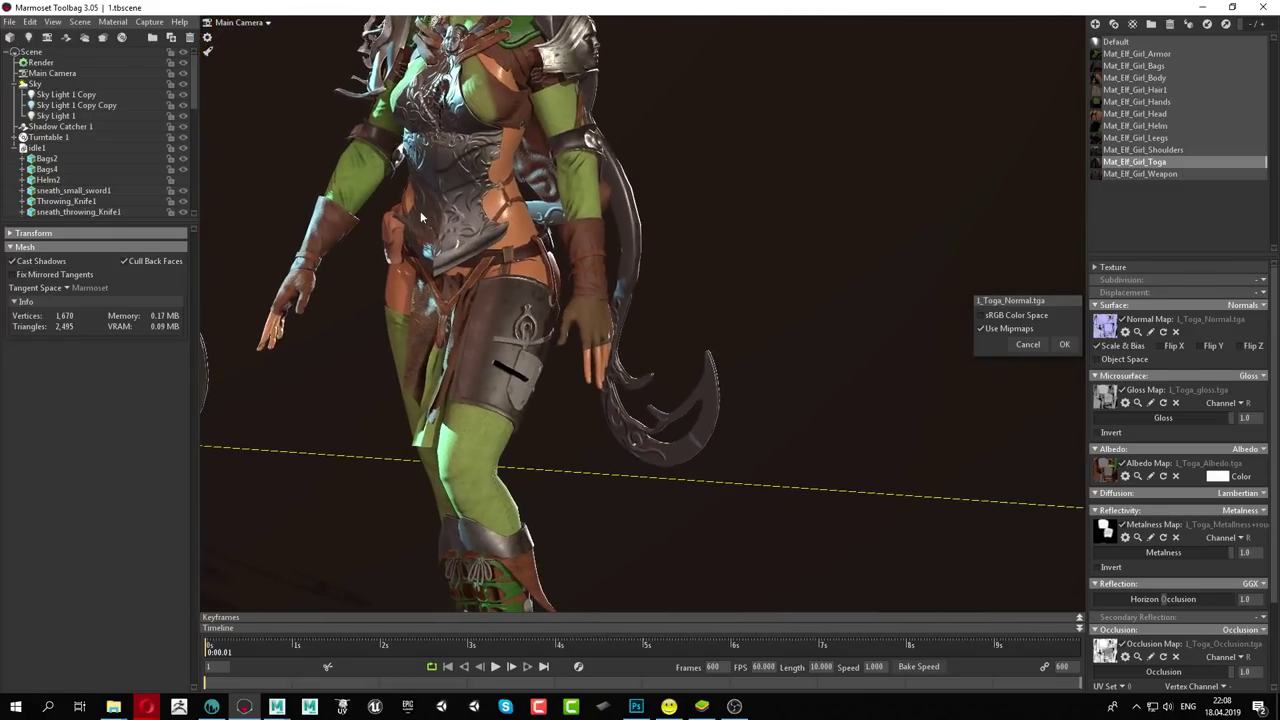
mouse_move(720, 340)
left_mouse_down()
mouse_move(549, 214)
mouse_move(616, 229)
left_mouse_up()
mouse_move(545, 330)
left_mouse_down()
mouse_move(360, 320)
mouse_move(465, 330)
left_mouse_up()
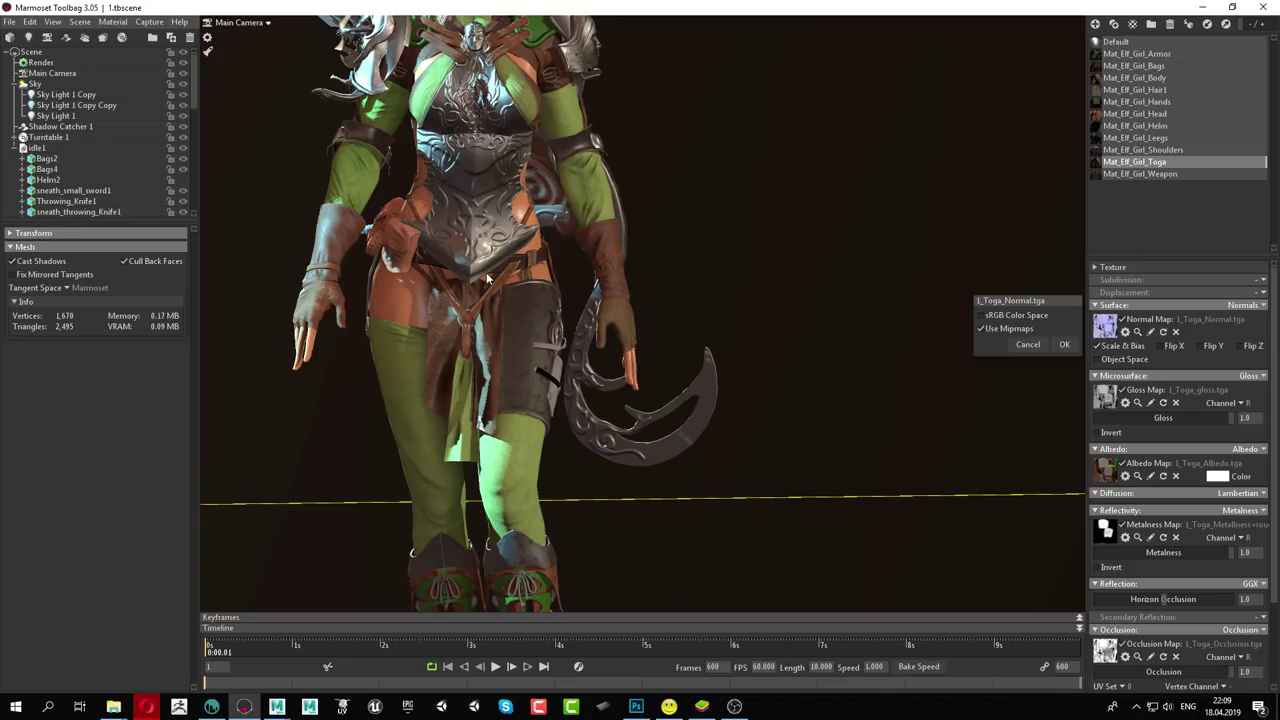
mouse_move(612, 332)
left_mouse_down()
mouse_move(543, 310)
mouse_move(573, 288)
mouse_move(541, 270)
mouse_move(545, 306)
mouse_move(521, 298)
mouse_move(705, 329)
left_mouse_up()
scroll(573, 288, "up", 2)
scroll(565, 280, "up", 3)
scroll(556, 272, "up", 3)
scroll(545, 262, "up", 2)
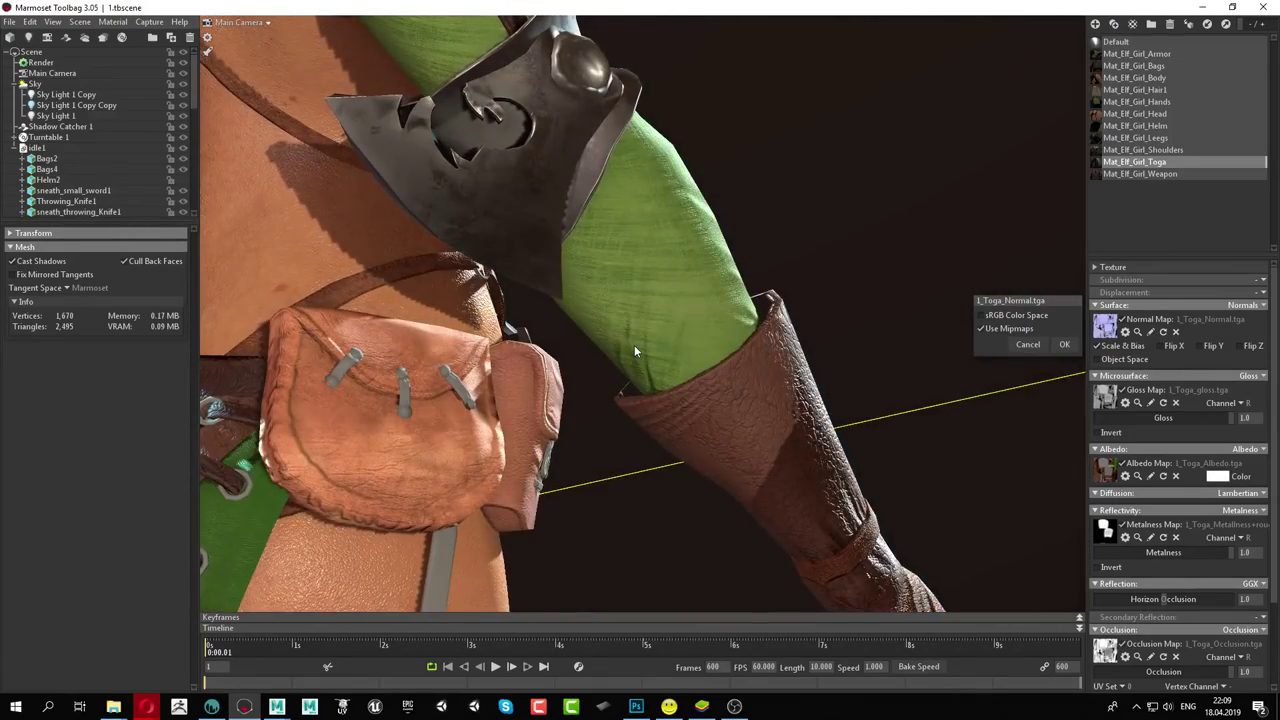
Orbit around the pouch, belt and chest armor, then return to 3D-Coat
mouse_move(593, 331)
left_mouse_down()
mouse_move(610, 262)
mouse_move(622, 286)
left_mouse_up()
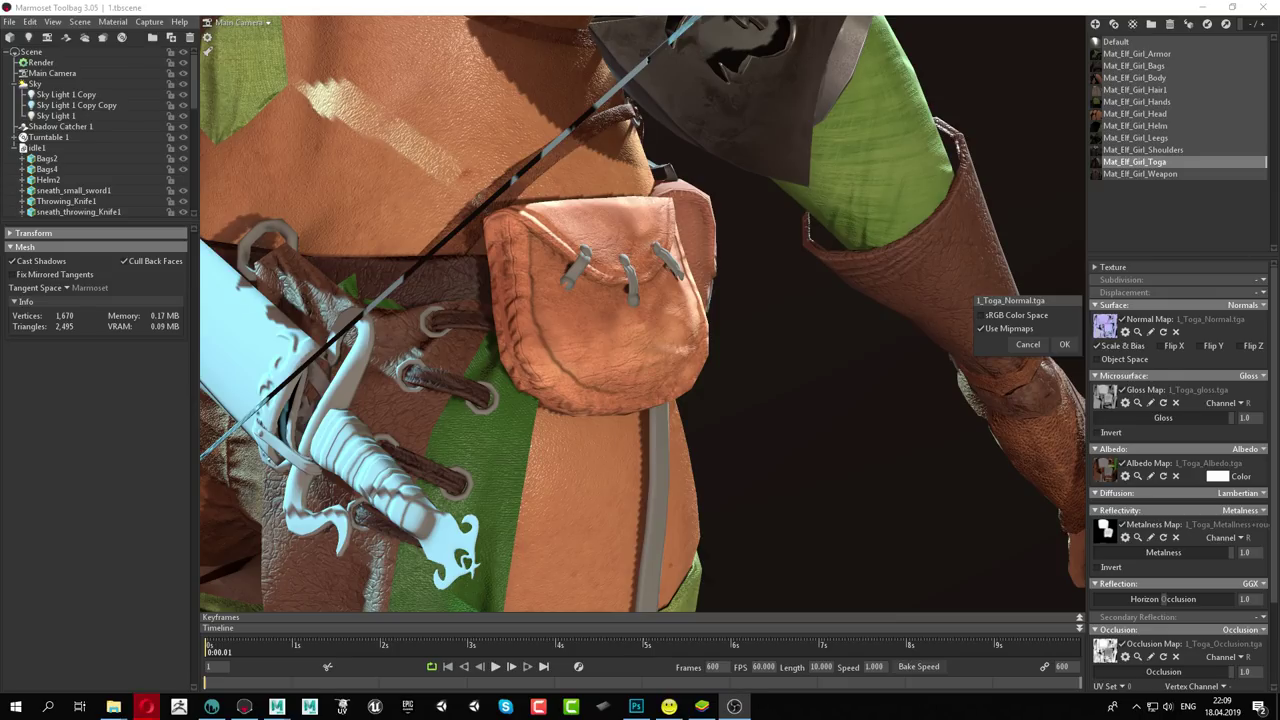
mouse_move(775, 489)
left_mouse_down()
mouse_move(588, 463)
mouse_move(522, 405)
mouse_move(718, 412)
mouse_move(492, 312)
mouse_move(503, 415)
left_mouse_up()
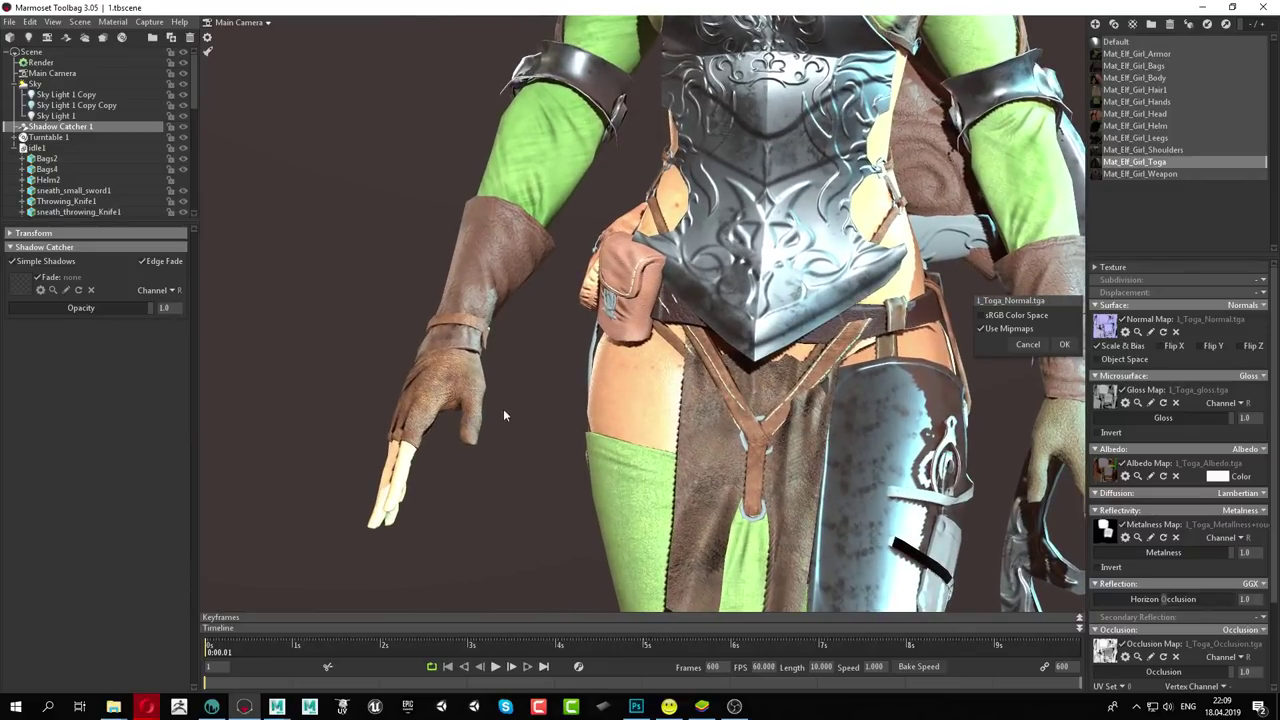
left_click(218, 706)
Load the ORK material library and test several of its materials on the bracer
left_click_drag(561, 358, 677, 384)
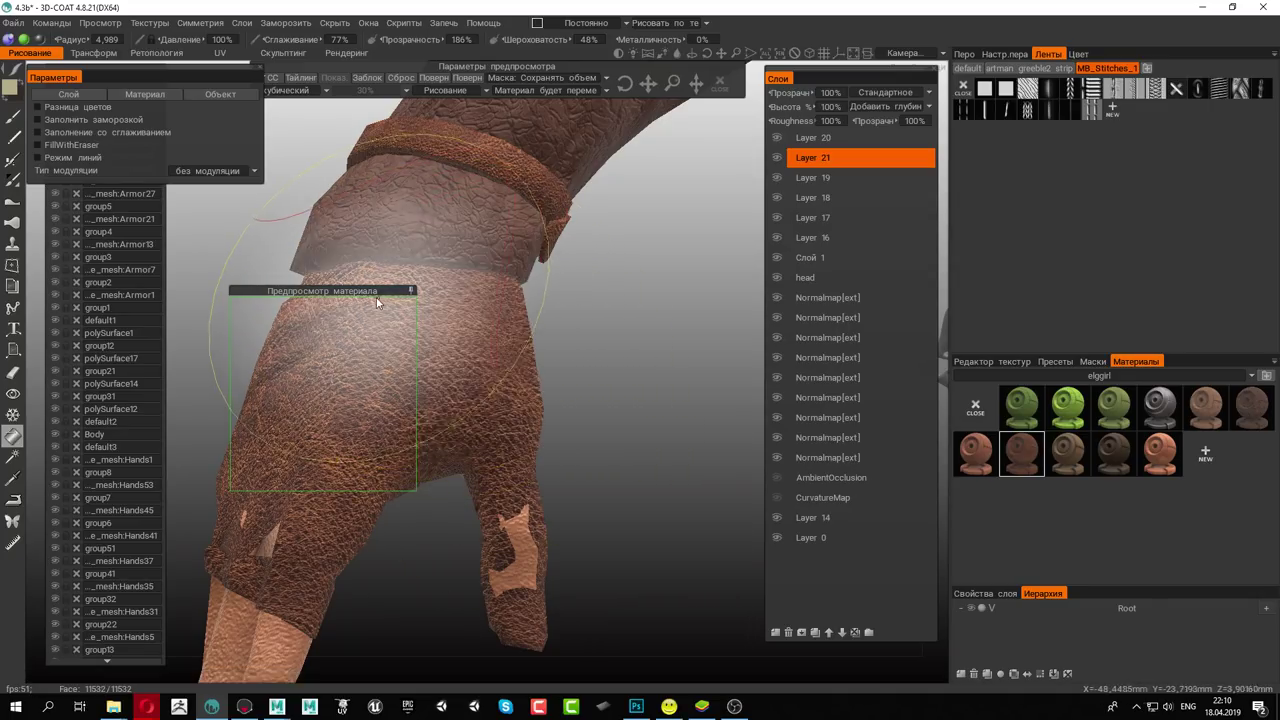
mouse_move(365, 287)
left_mouse_down()
mouse_move(726, 281)
mouse_move(688, 268)
left_mouse_up()
left_click_drag(654, 211, 560, 345)
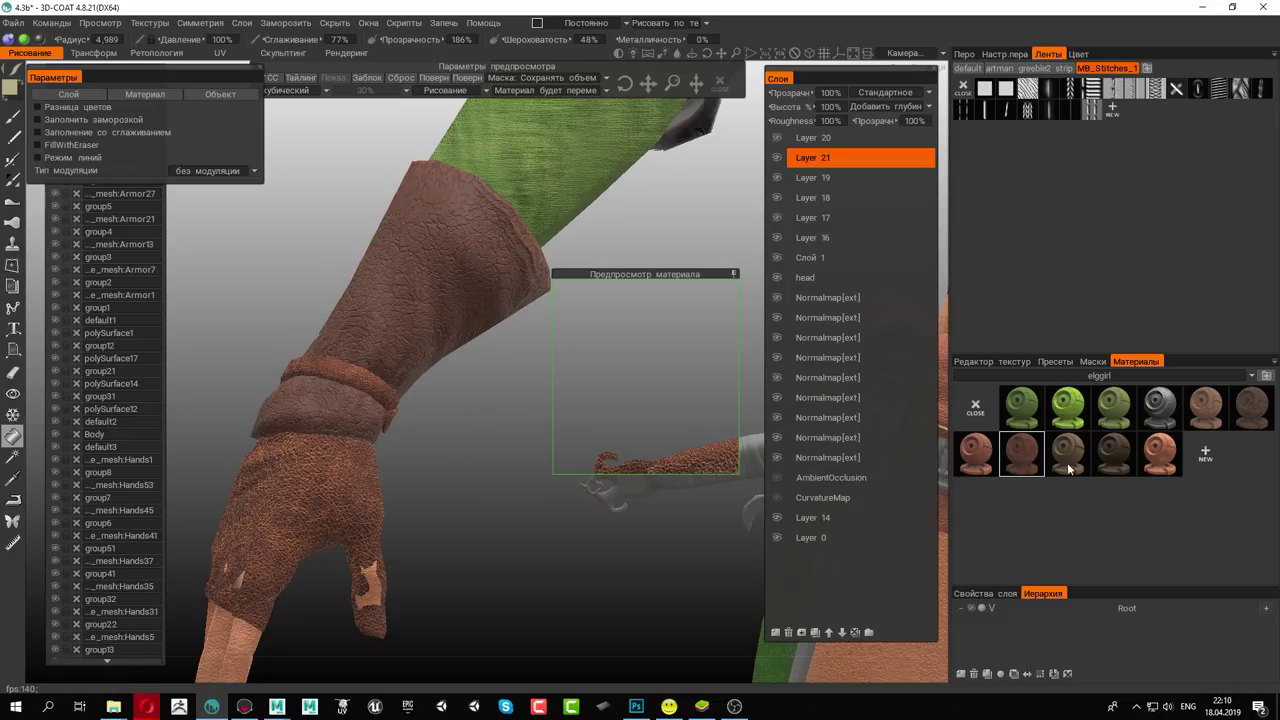
left_click(1121, 374)
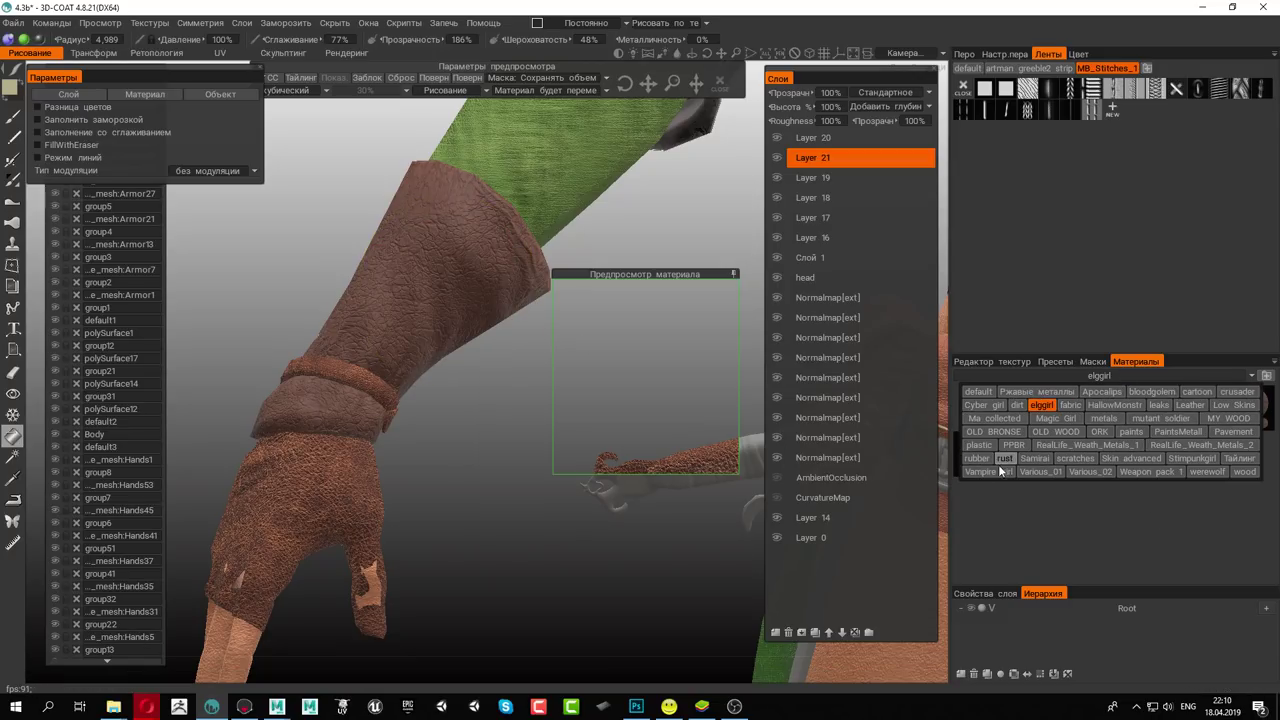
left_click(1101, 433)
mouse_move(683, 274)
left_mouse_down()
mouse_move(413, 232)
mouse_move(461, 223)
left_mouse_up()
left_click(968, 412)
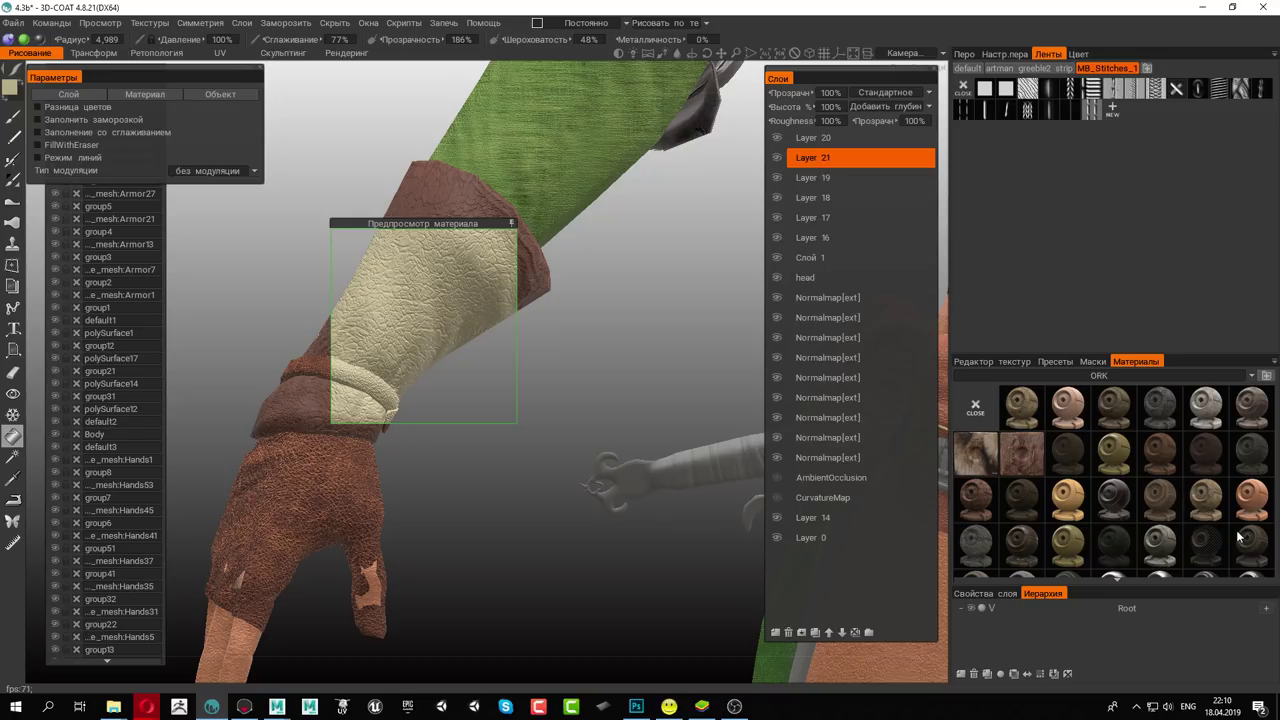
left_click(1166, 462)
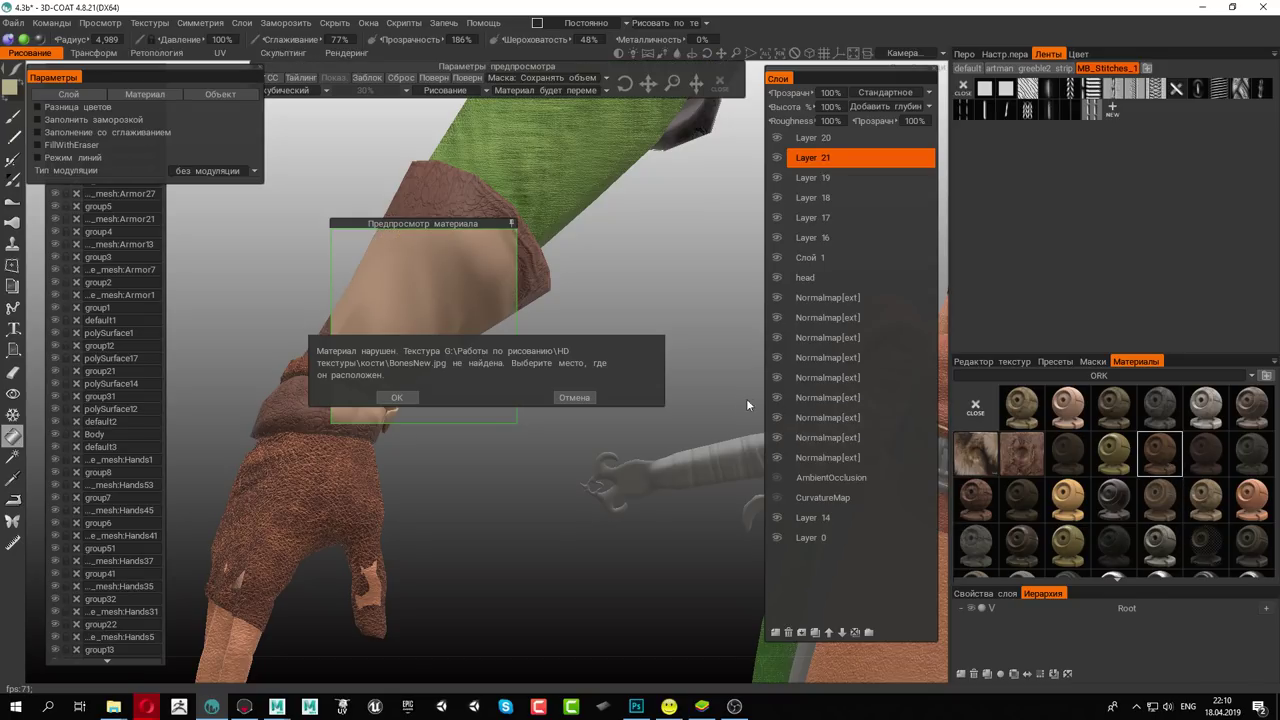
left_click(565, 399)
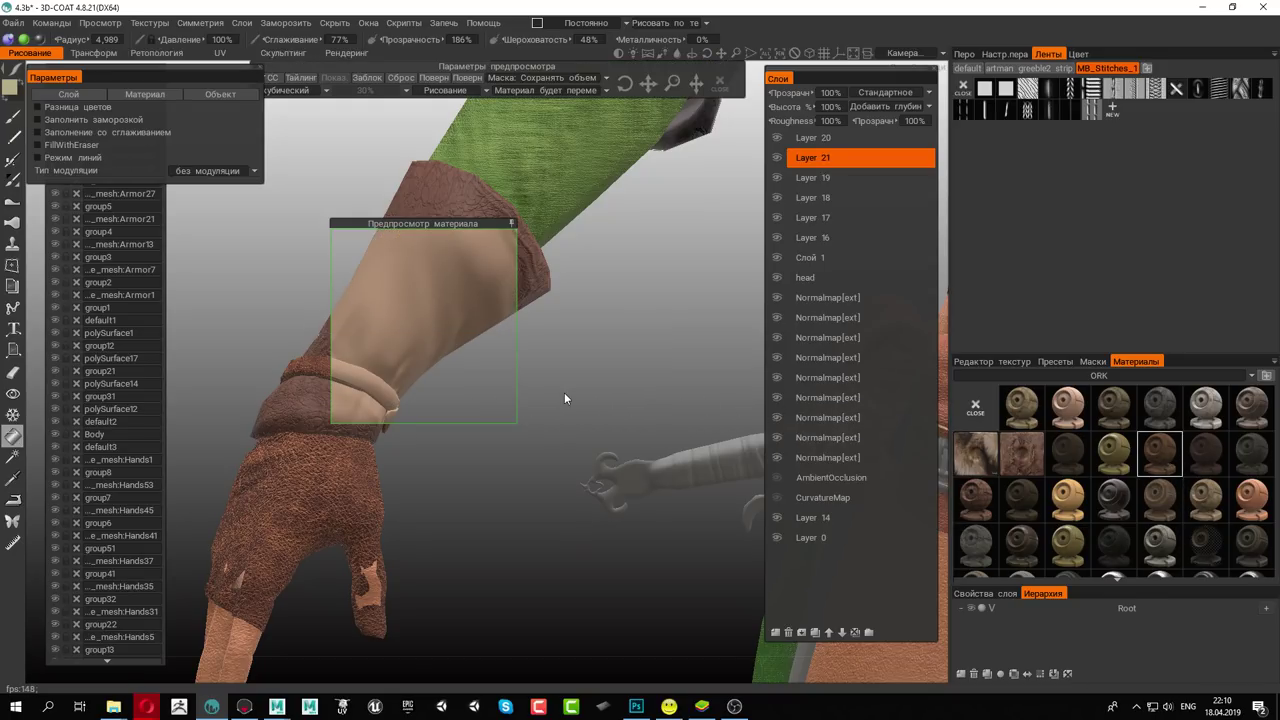
left_click(1217, 450)
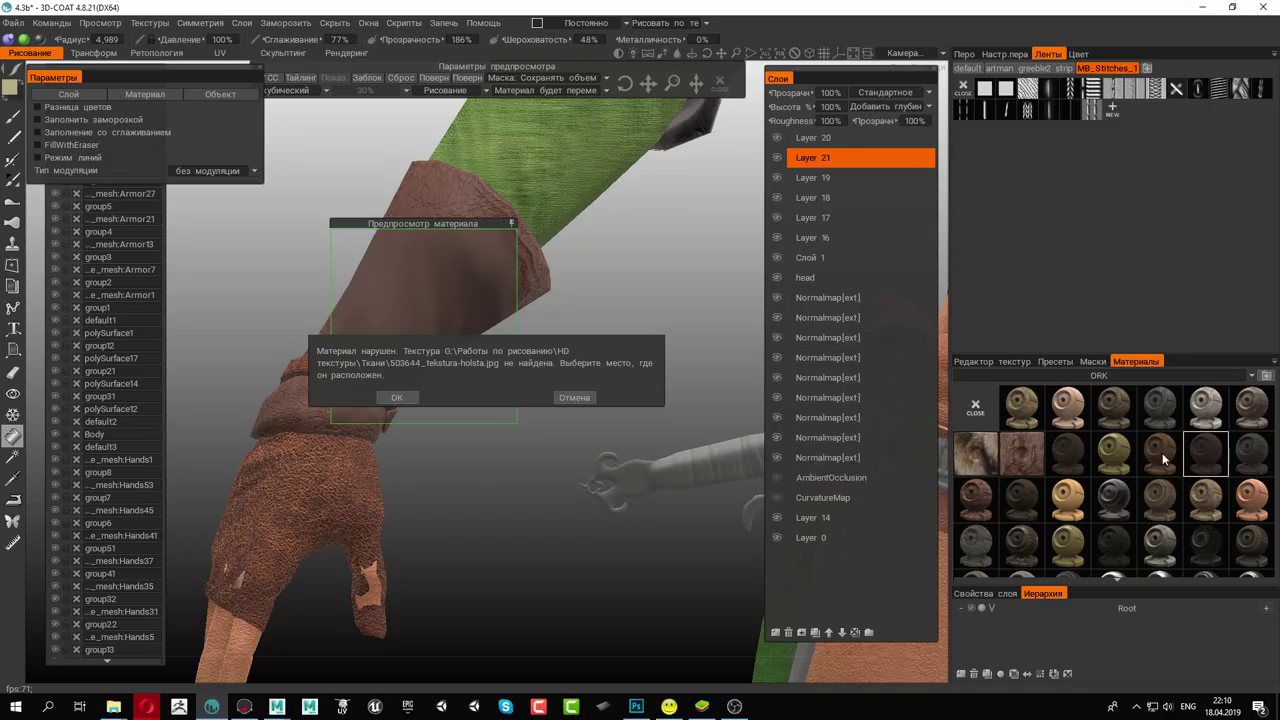
left_click(575, 398)
Preview leather, dark, light brown and green scaly ORK materials on the bracer
scroll(1149, 510, "down", 3)
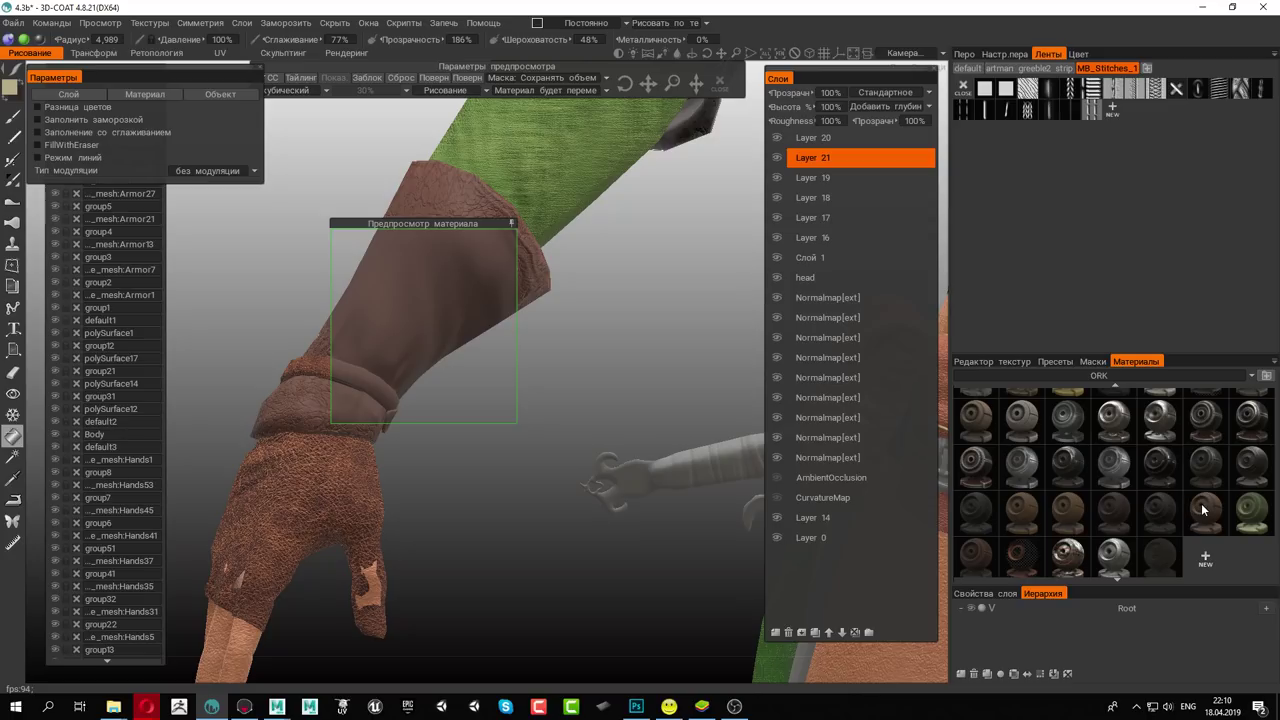
left_click(1204, 510)
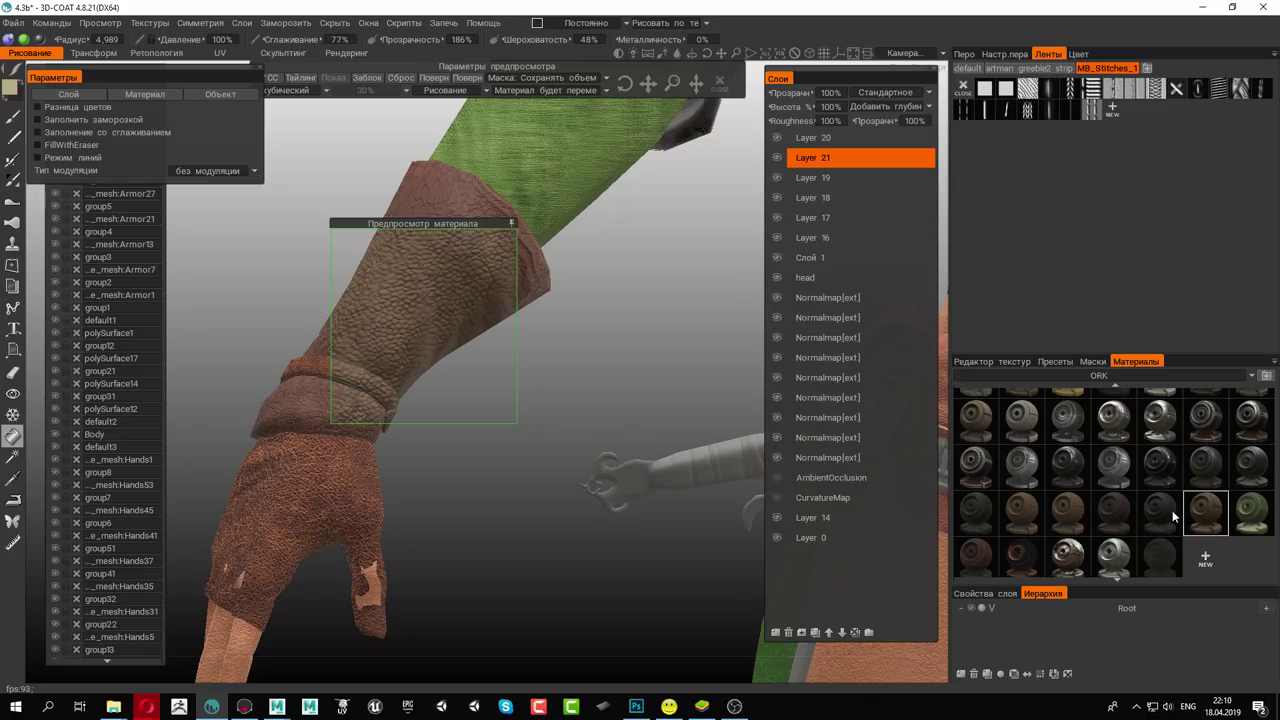
left_click(1172, 510)
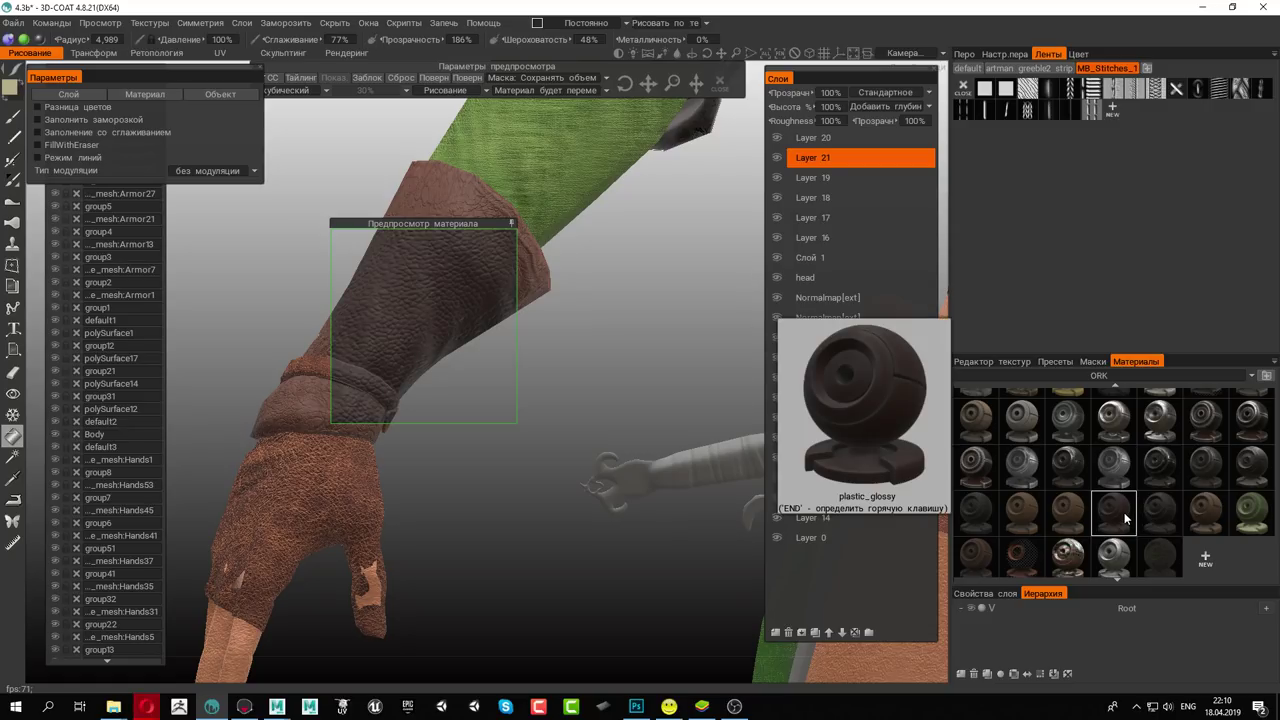
left_click(1070, 510)
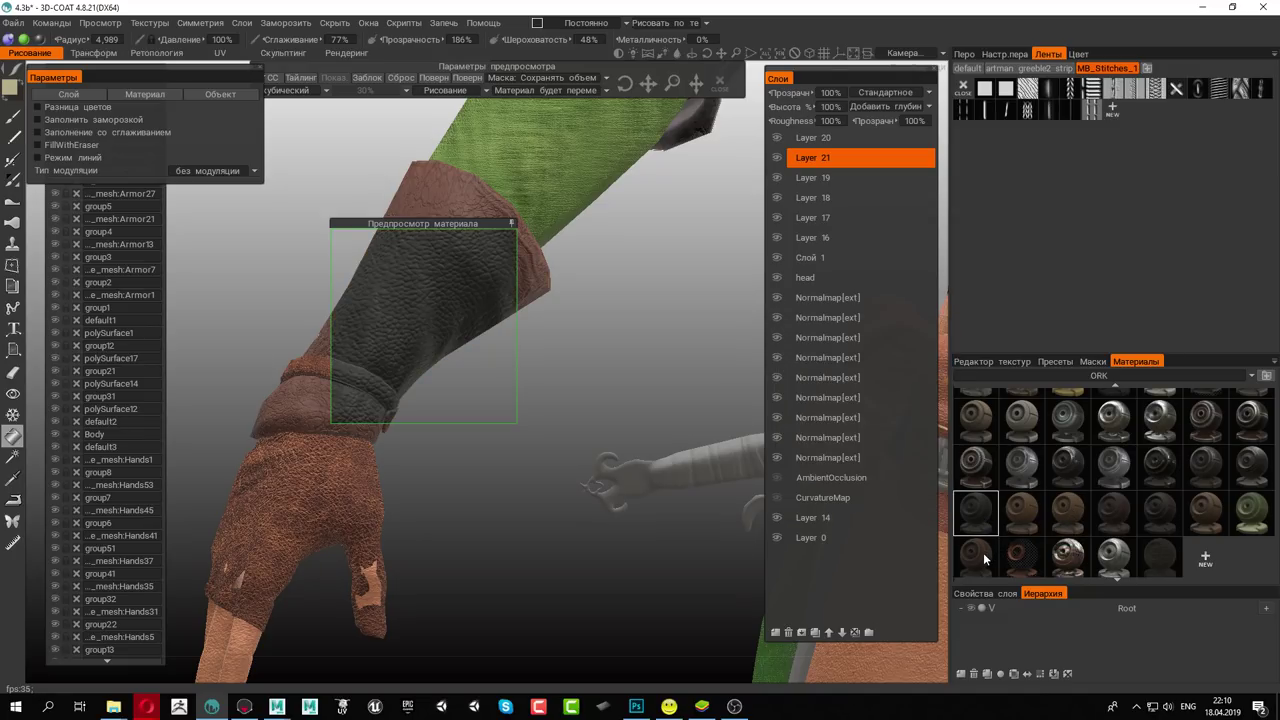
left_click(985, 560)
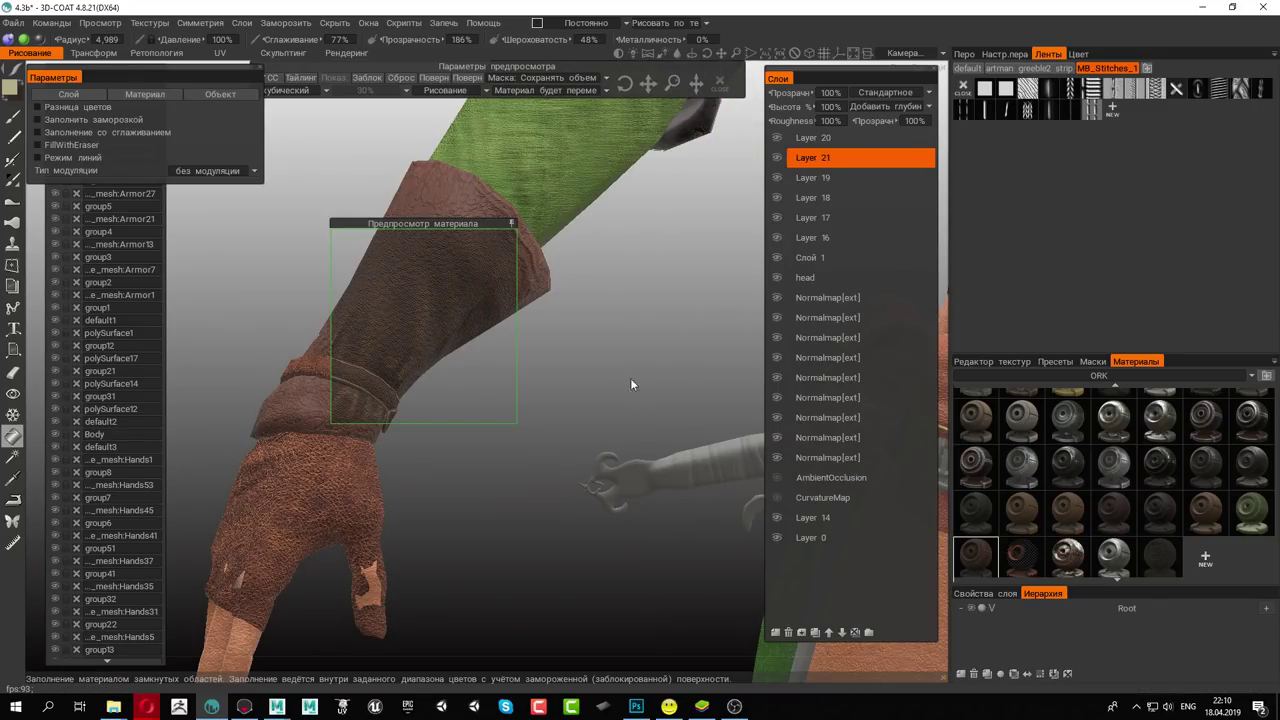
left_click(1019, 560)
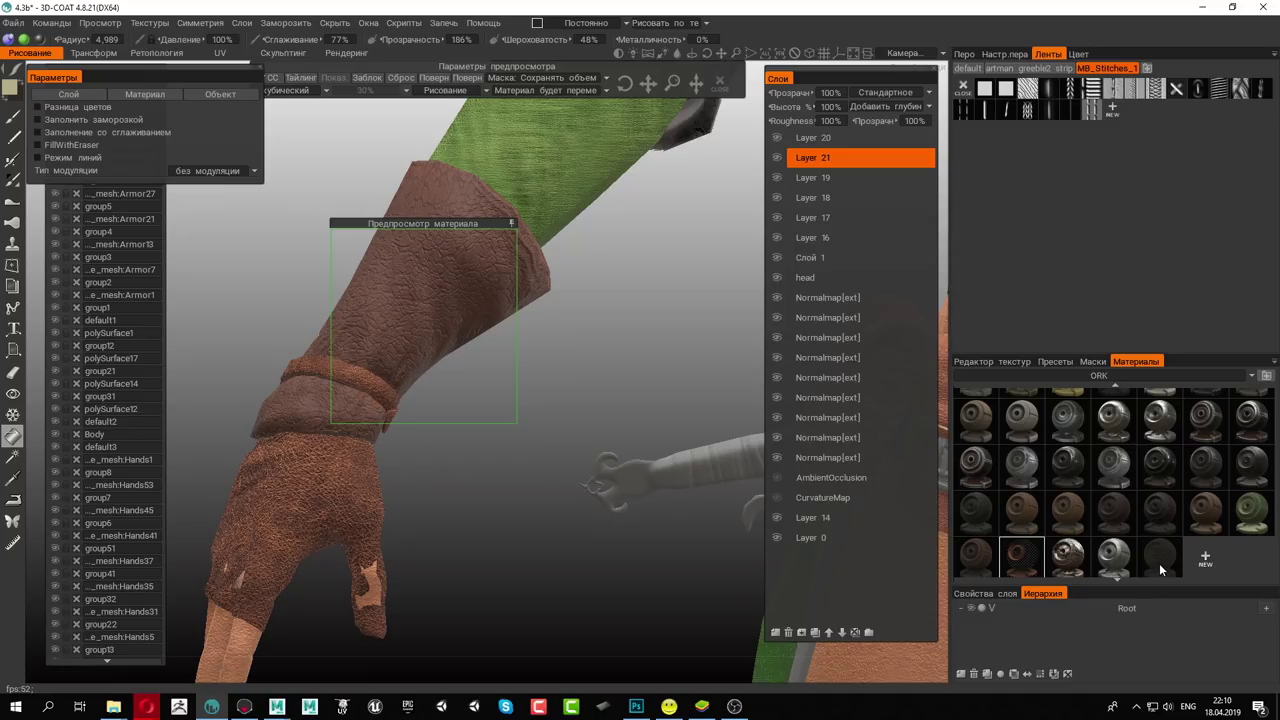
scroll(1158, 548, "up", 3)
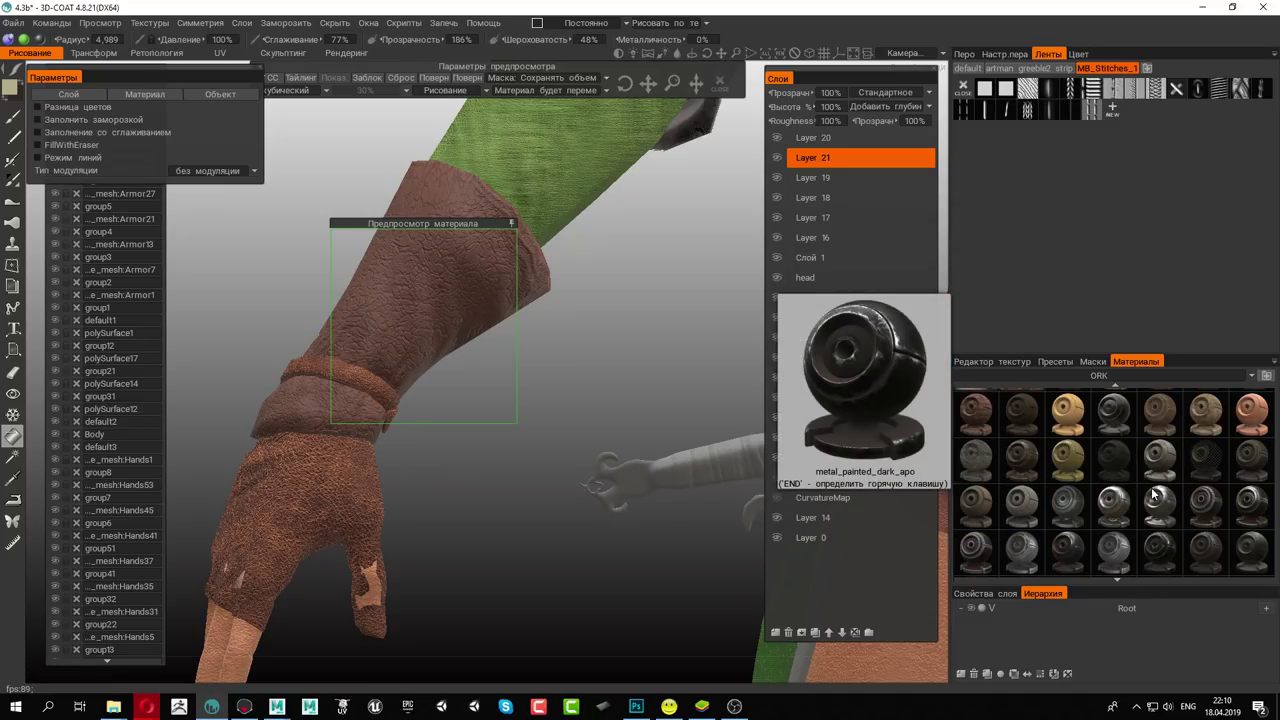
scroll(1155, 494, "up", 2)
scroll(1110, 392, "up", 1)
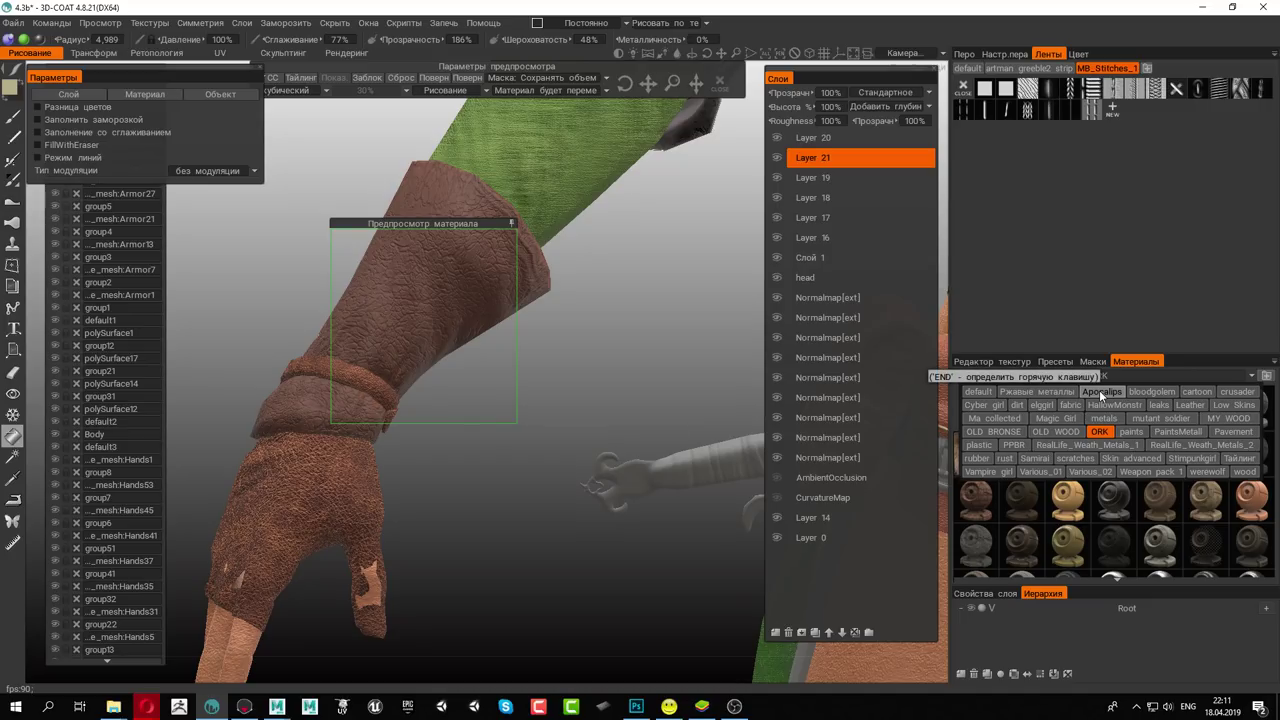
Apply a brown leather material from the Apocalips set to the bracer and add it to elggirl
left_click(1101, 393)
mouse_move(1205, 452)
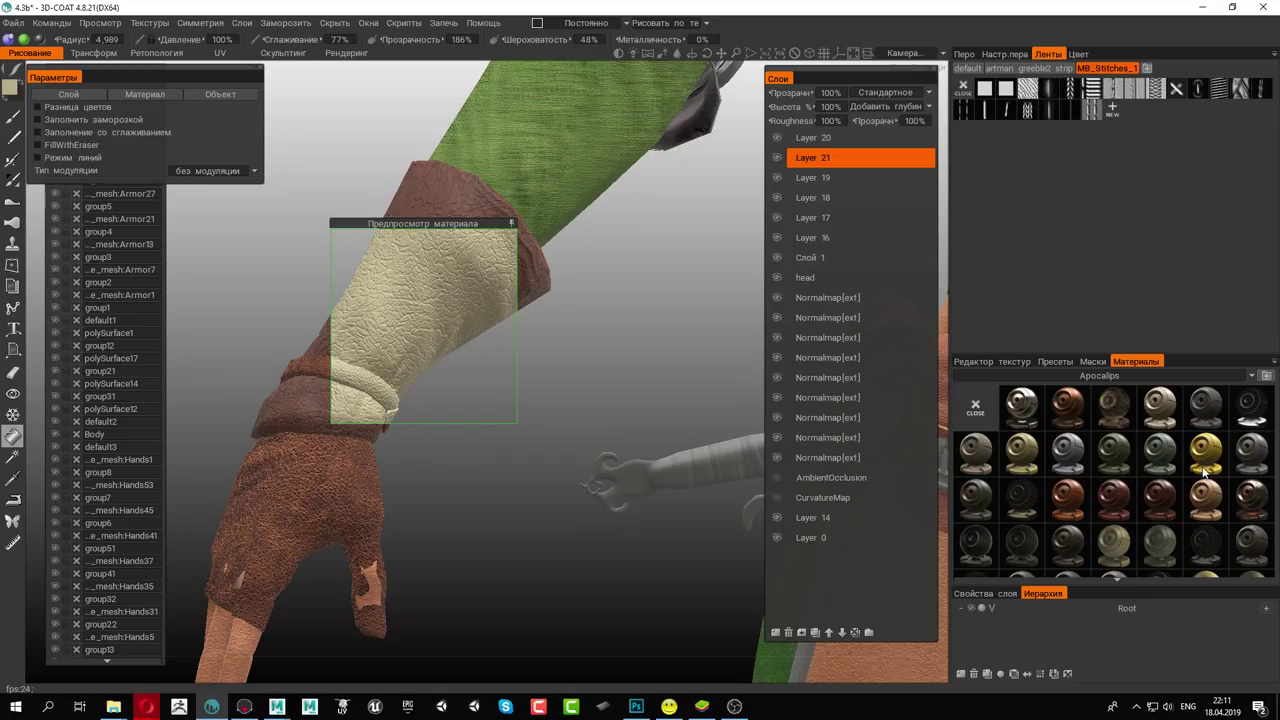
scroll(1202, 467, "down", 1)
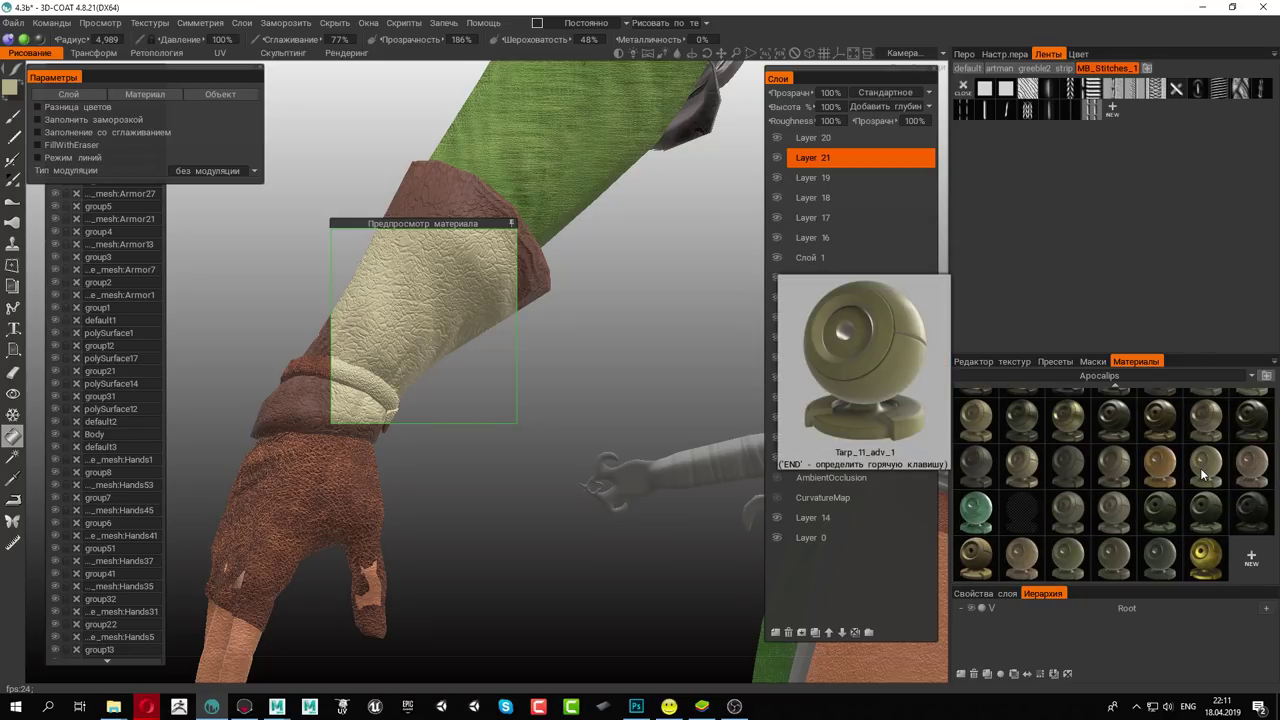
scroll(1204, 474, "down", 1)
scroll(1204, 474, "down", 1)
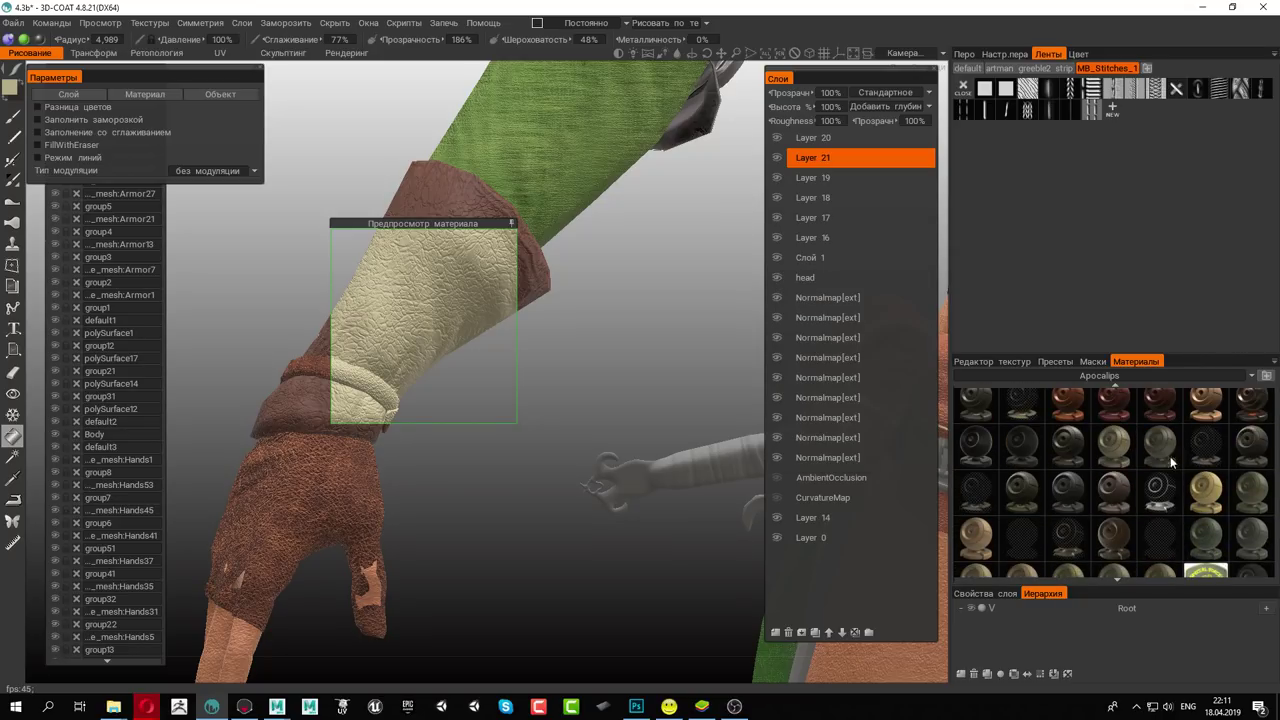
scroll(1127, 437, "down", 1)
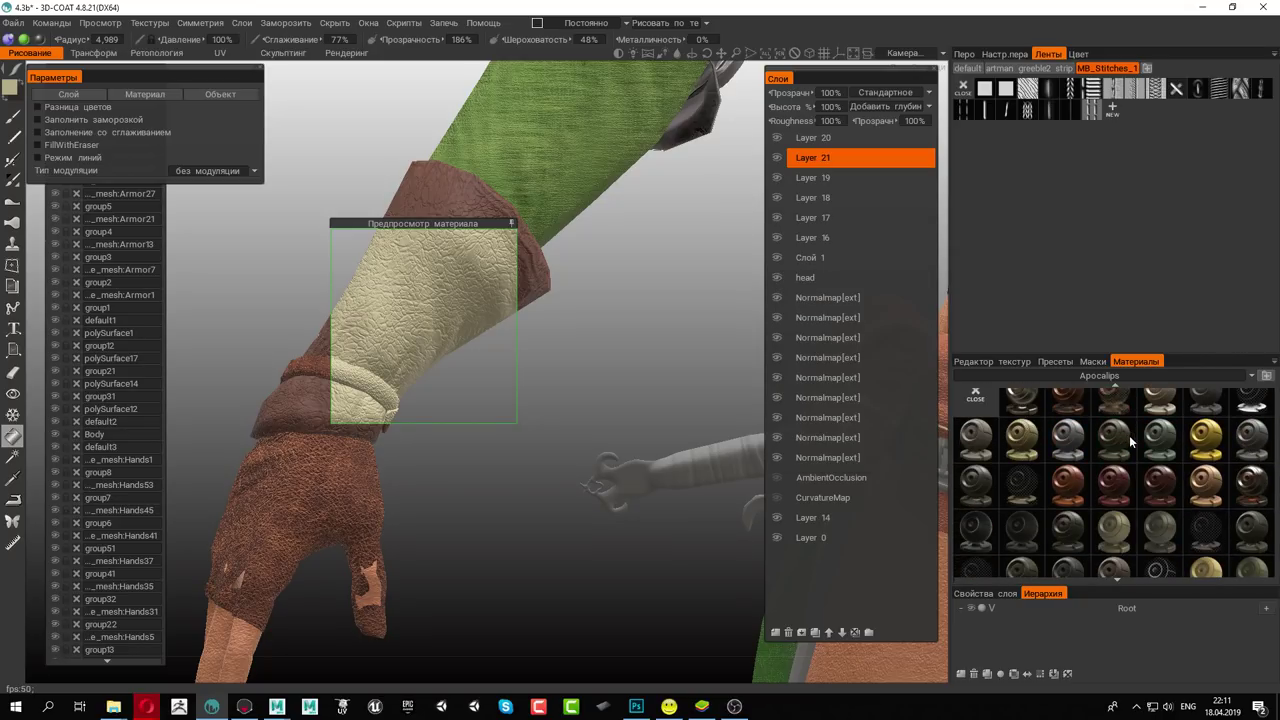
left_click(1157, 485)
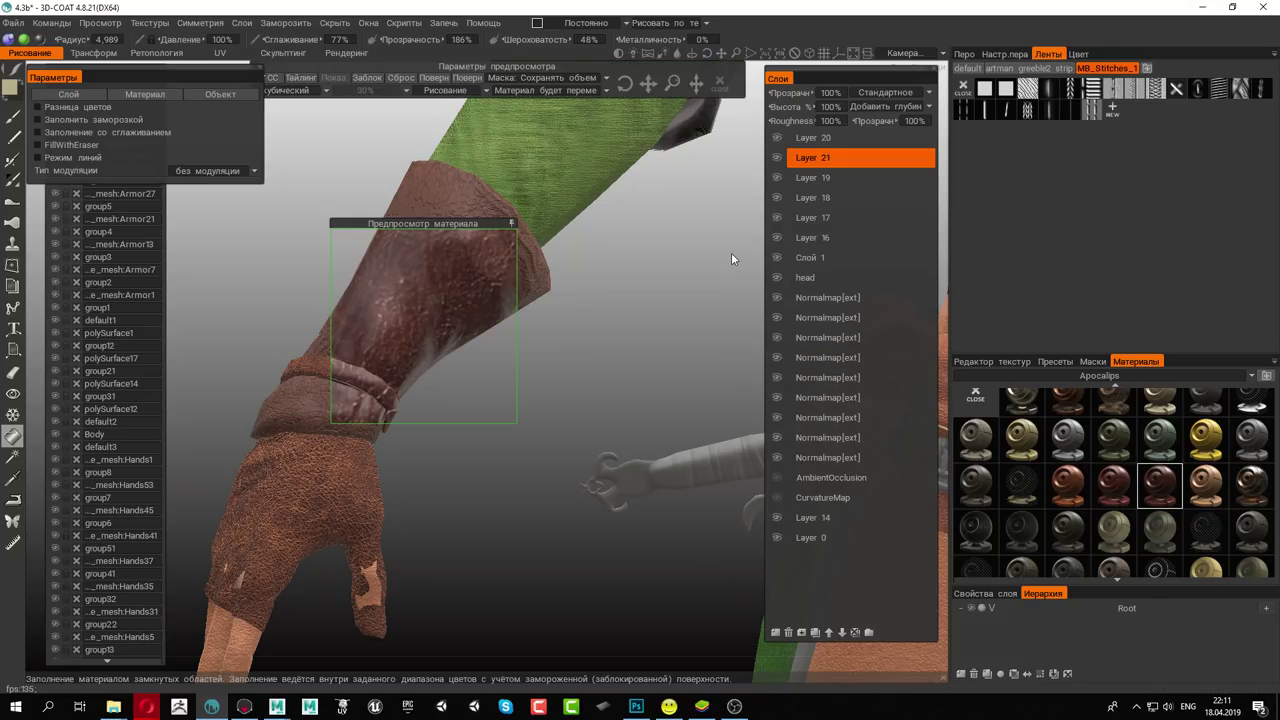
left_click(660, 125)
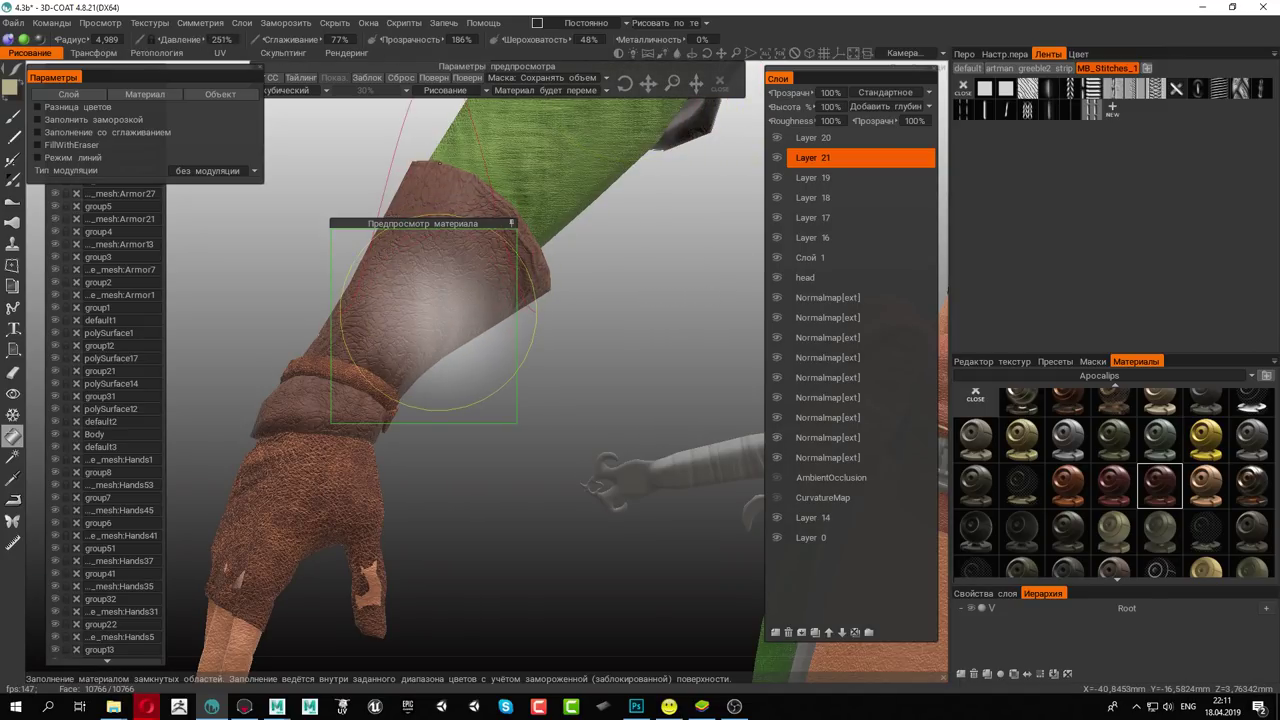
right_click_drag(435, 252, 722, 436)
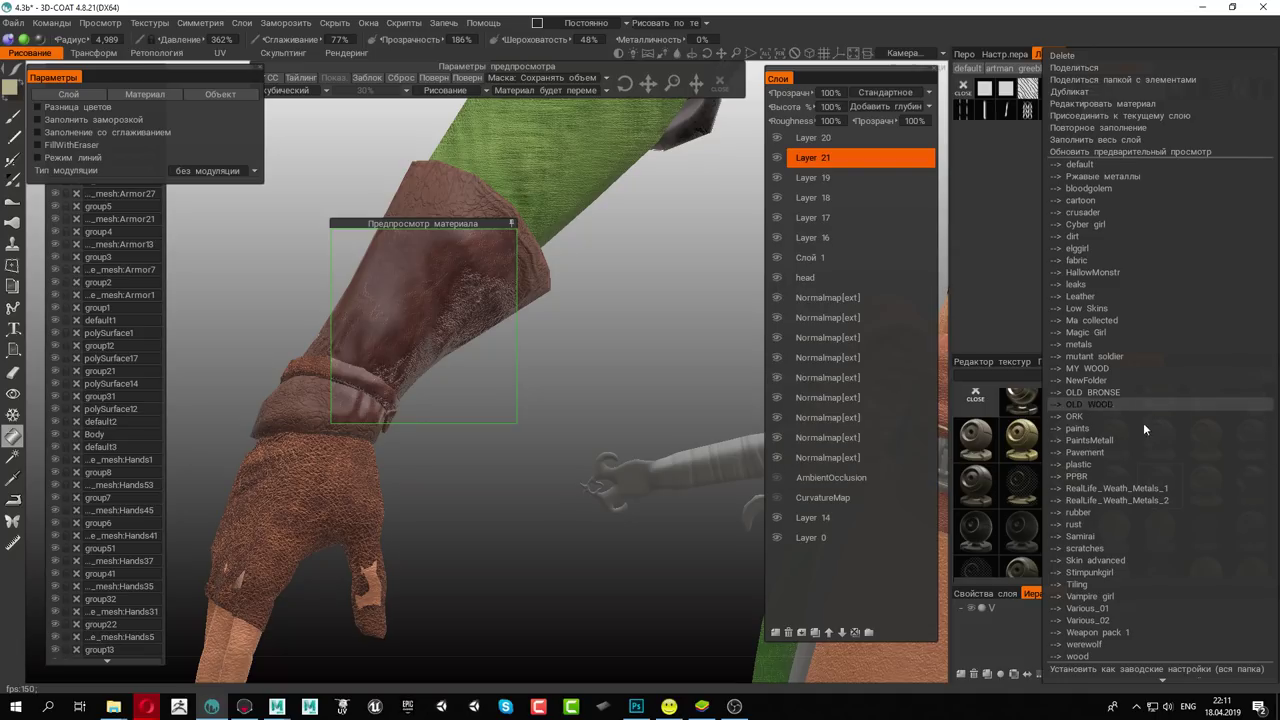
left_click(1086, 94)
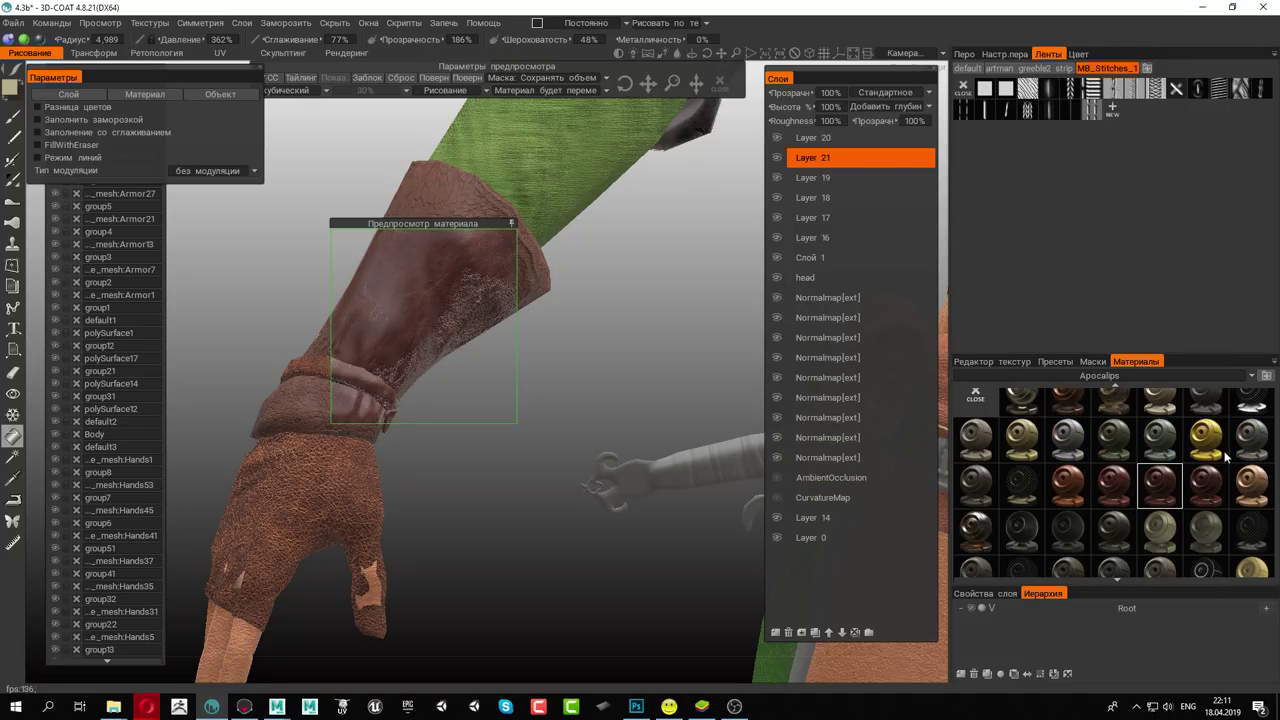
right_click(1165, 494)
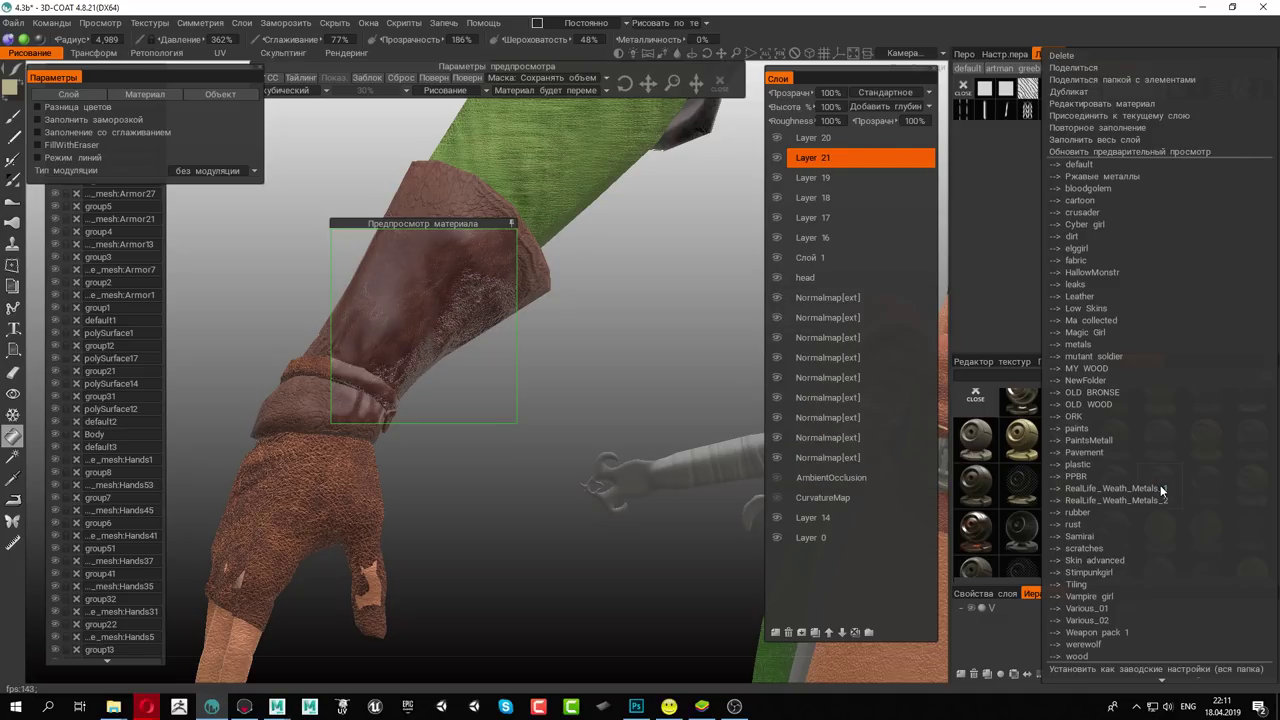
left_click(1093, 249)
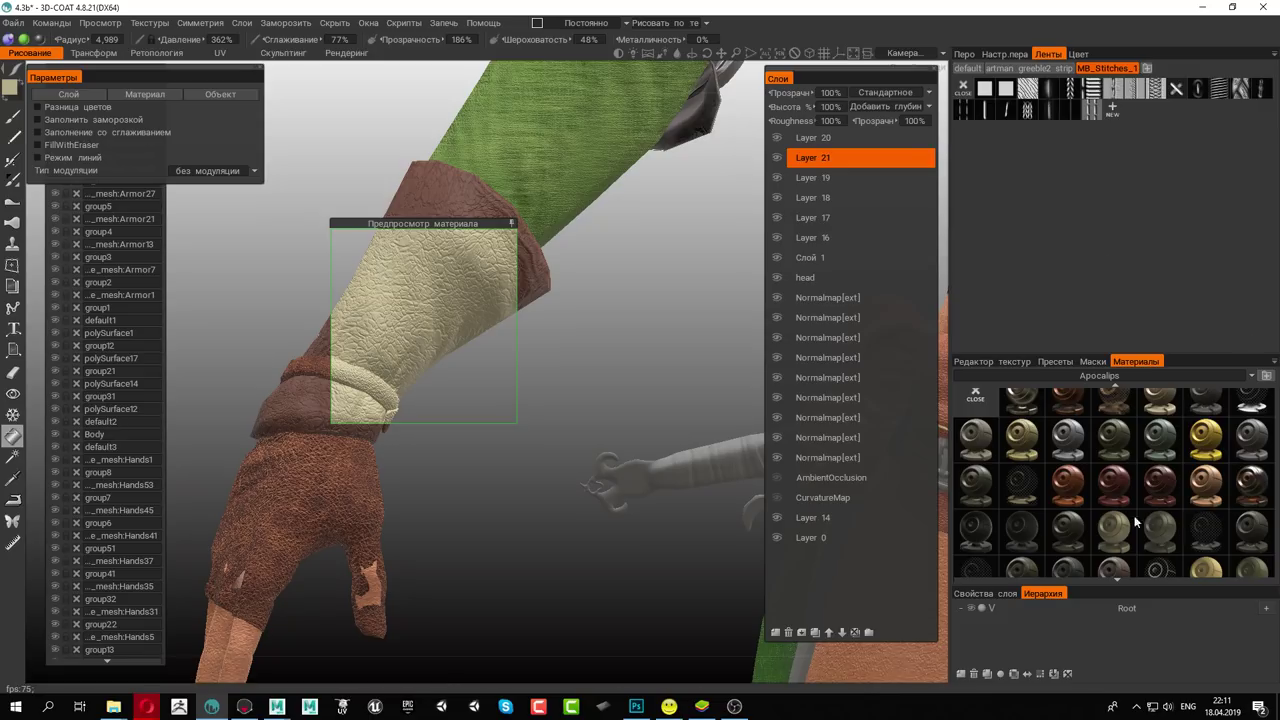
Preview a second brown leather on the forearm and add it to the elggirl folder too
left_click(1073, 490)
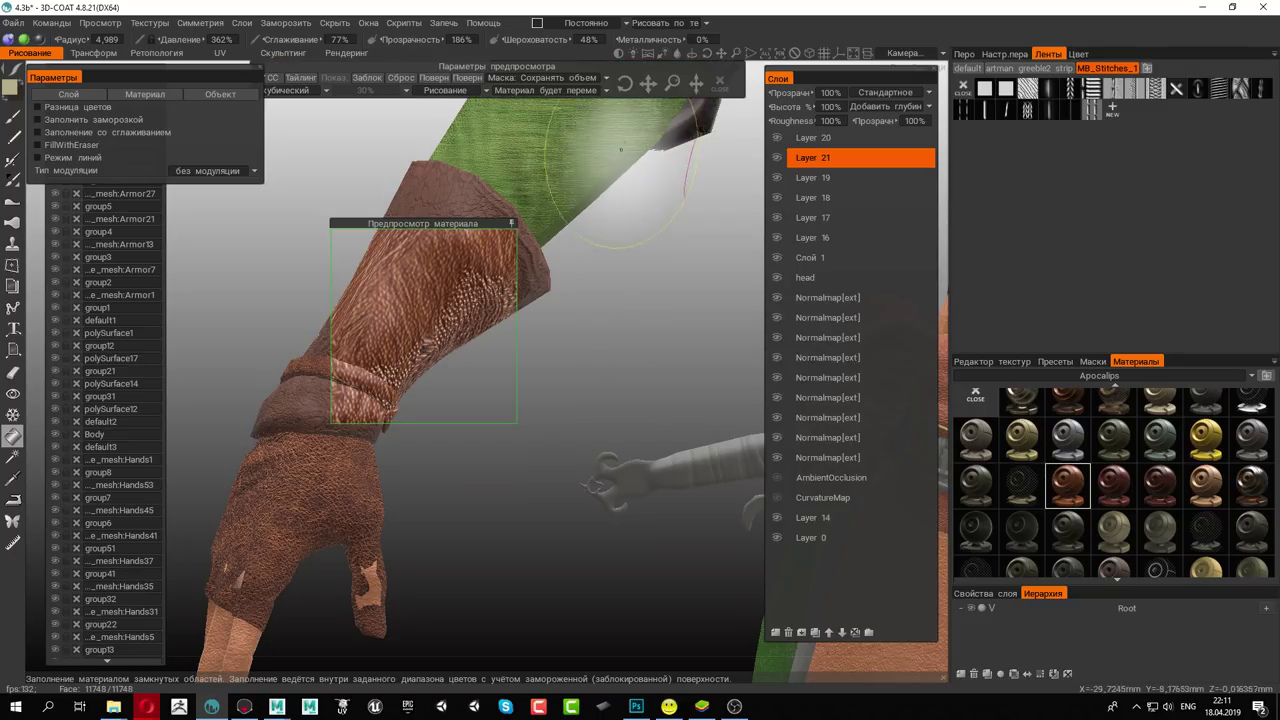
left_click_drag(651, 81, 673, 81)
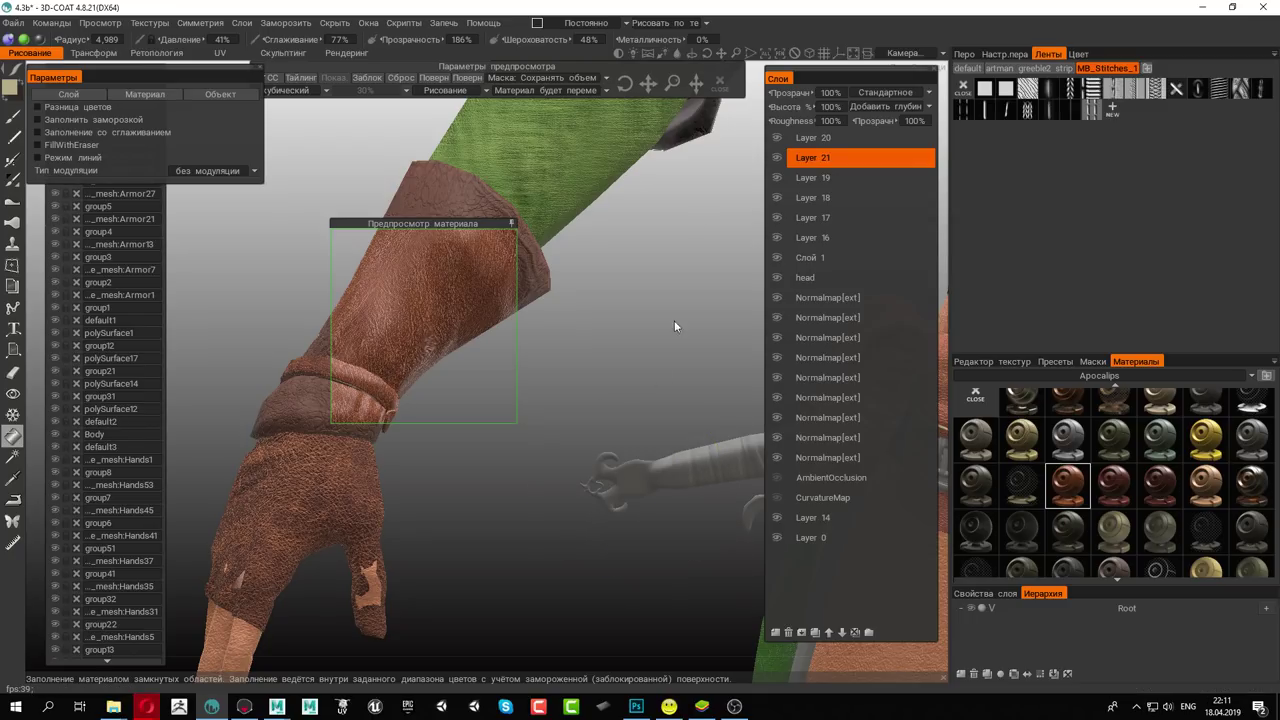
mouse_move(624, 84)
left_mouse_down()
mouse_move(634, 90)
mouse_move(624, 84)
left_mouse_up()
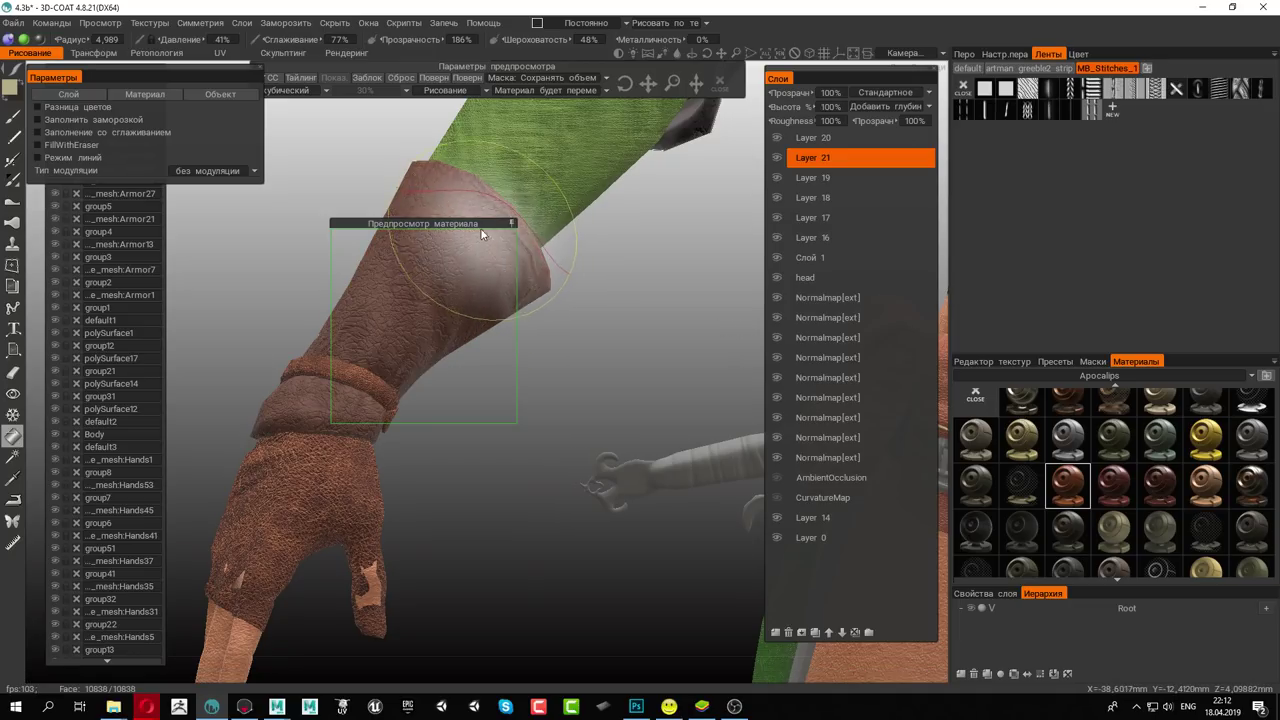
mouse_move(477, 220)
left_mouse_down()
mouse_move(692, 241)
mouse_move(720, 229)
left_mouse_up()
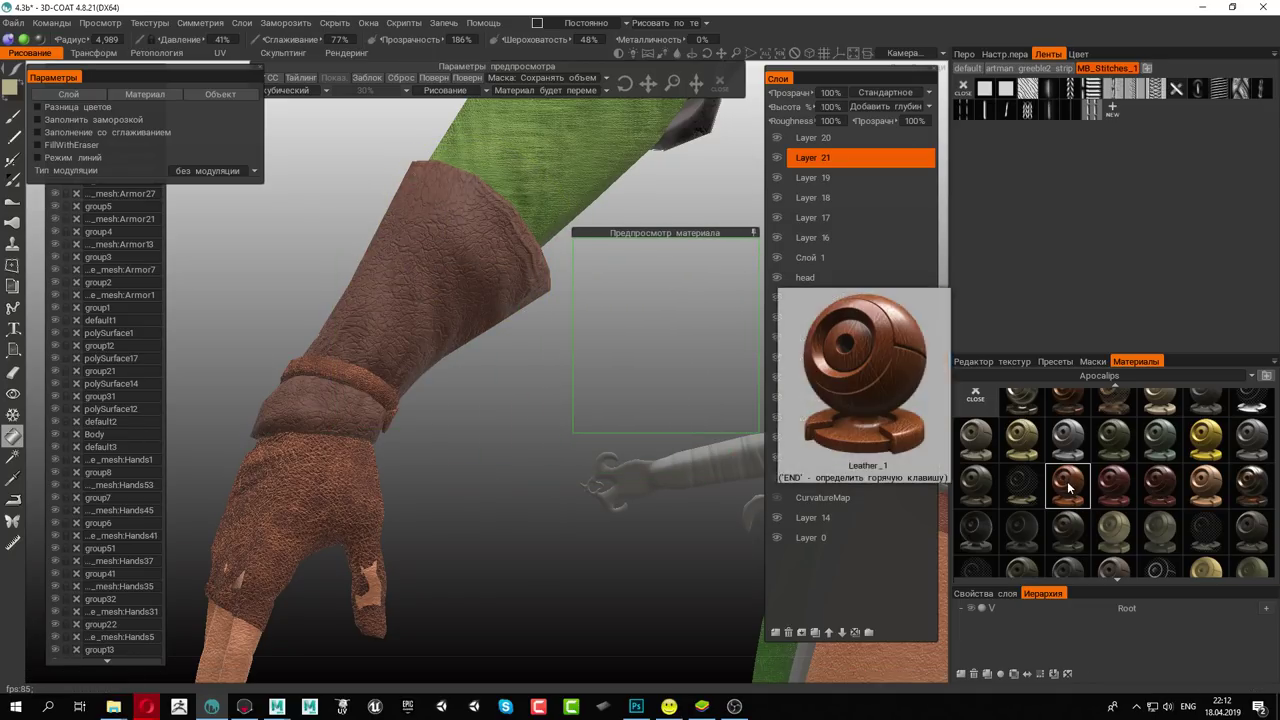
mouse_move(1067, 486)
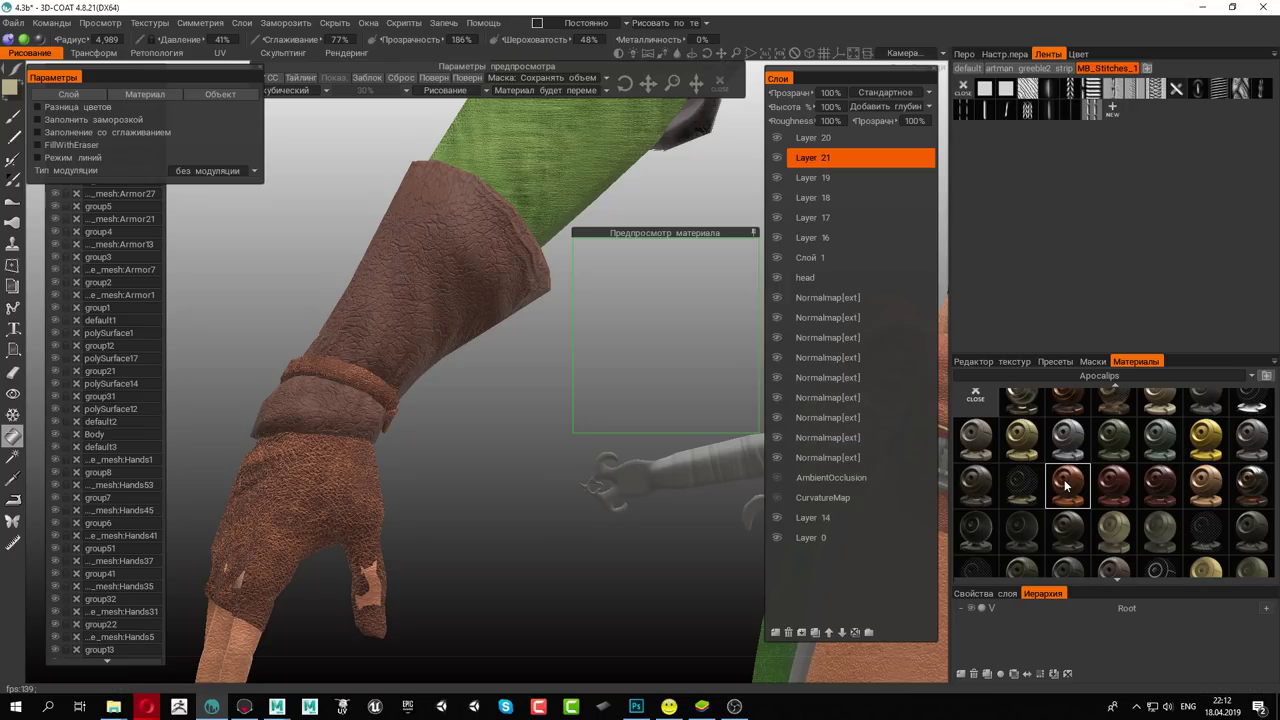
right_click(1066, 485)
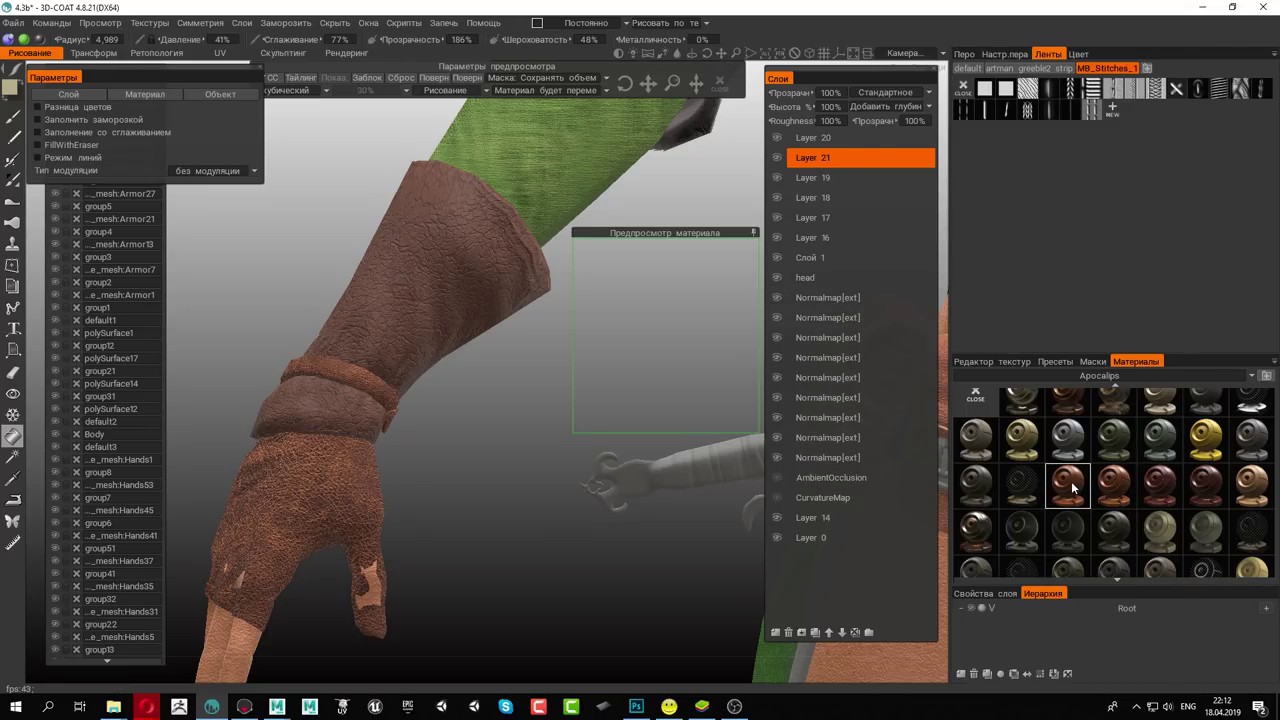
right_click(1072, 487)
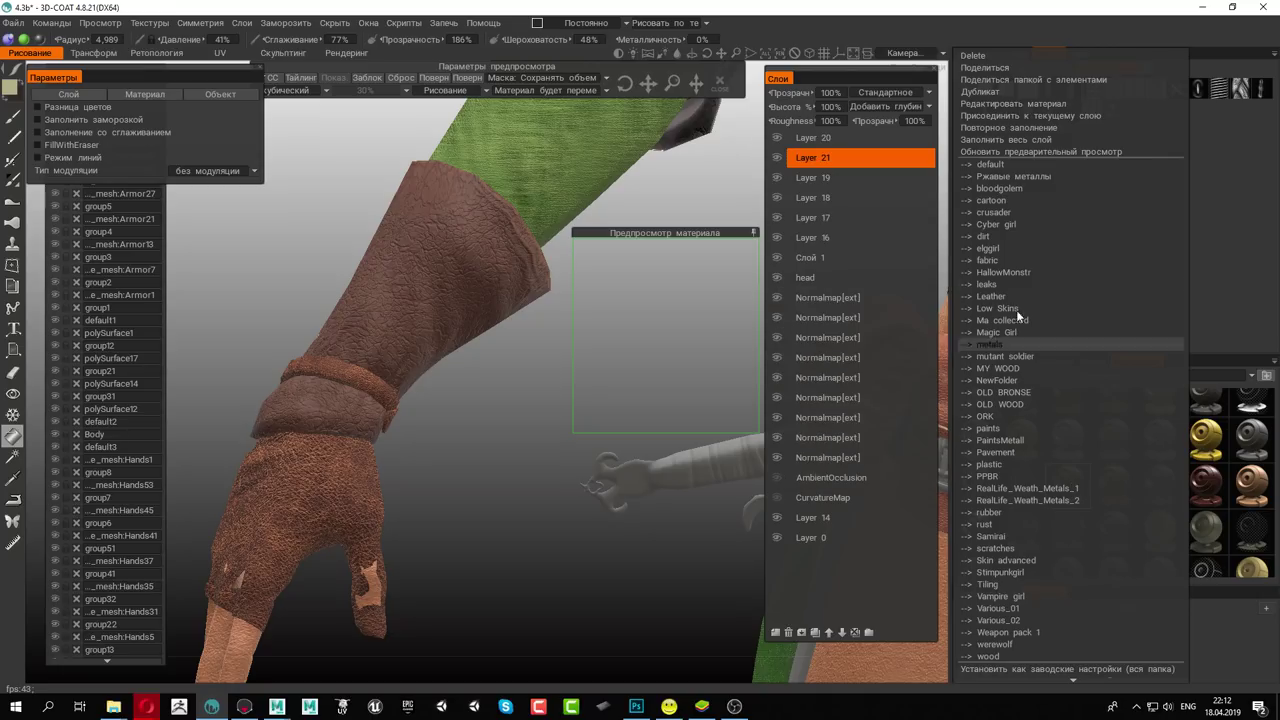
left_click(1009, 248)
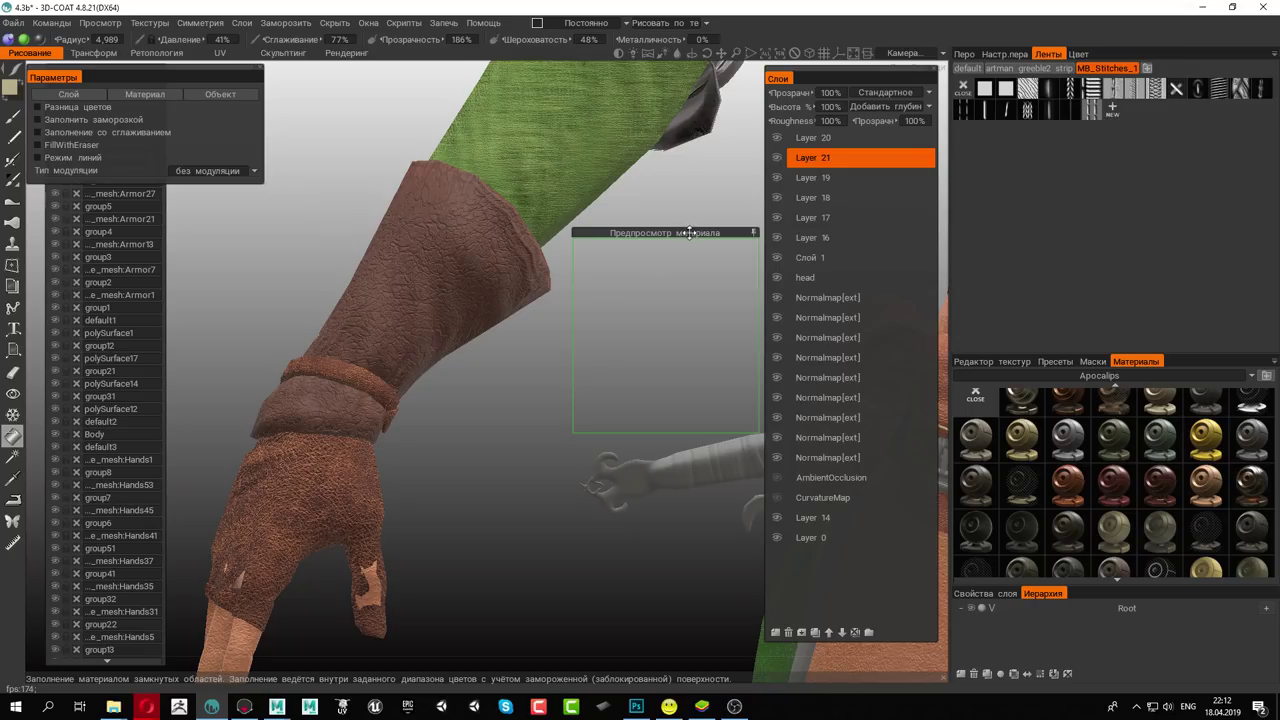
left_click_drag(687, 233, 689, 211)
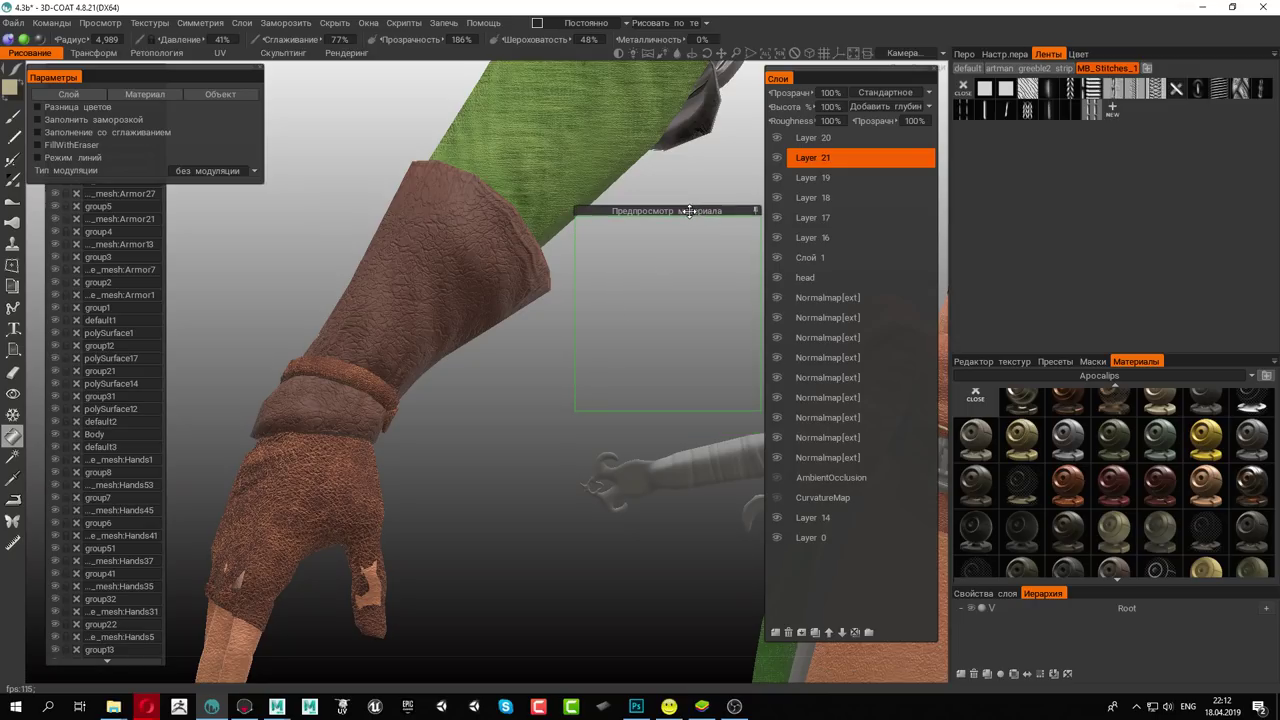
Switch to the Leather material folder and preview its first and third materials
left_click(1099, 376)
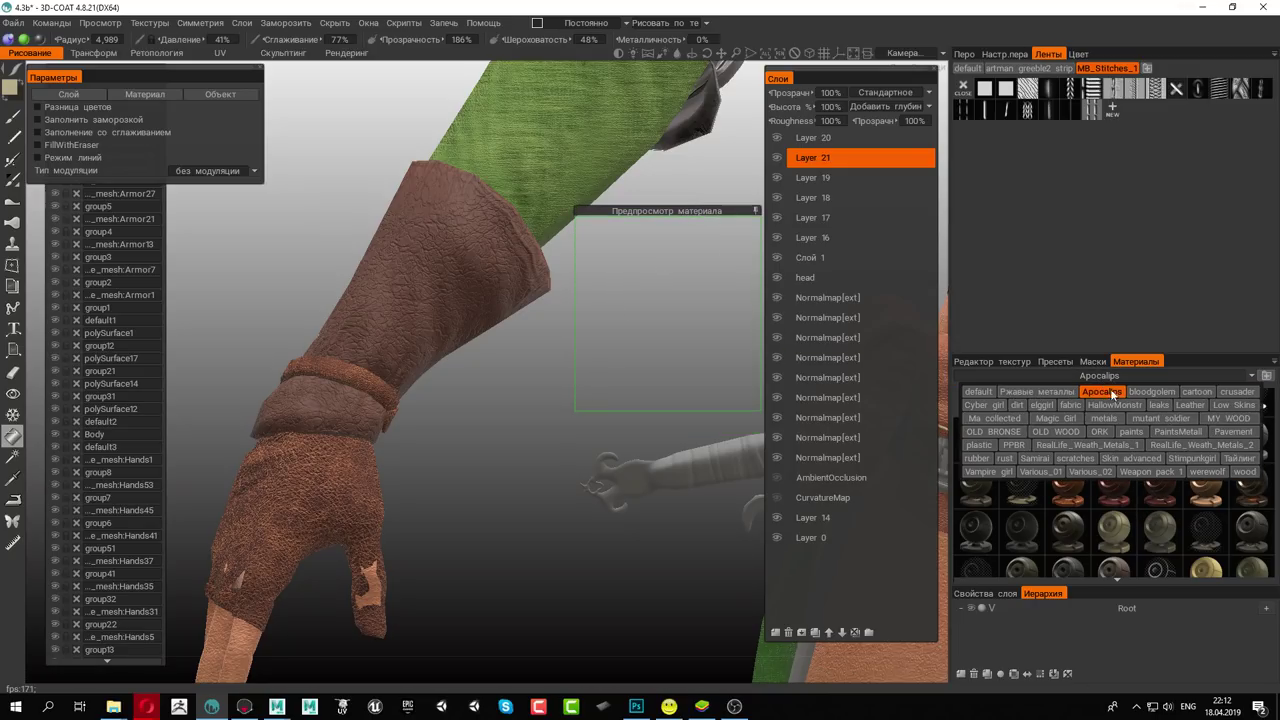
left_click(1187, 403)
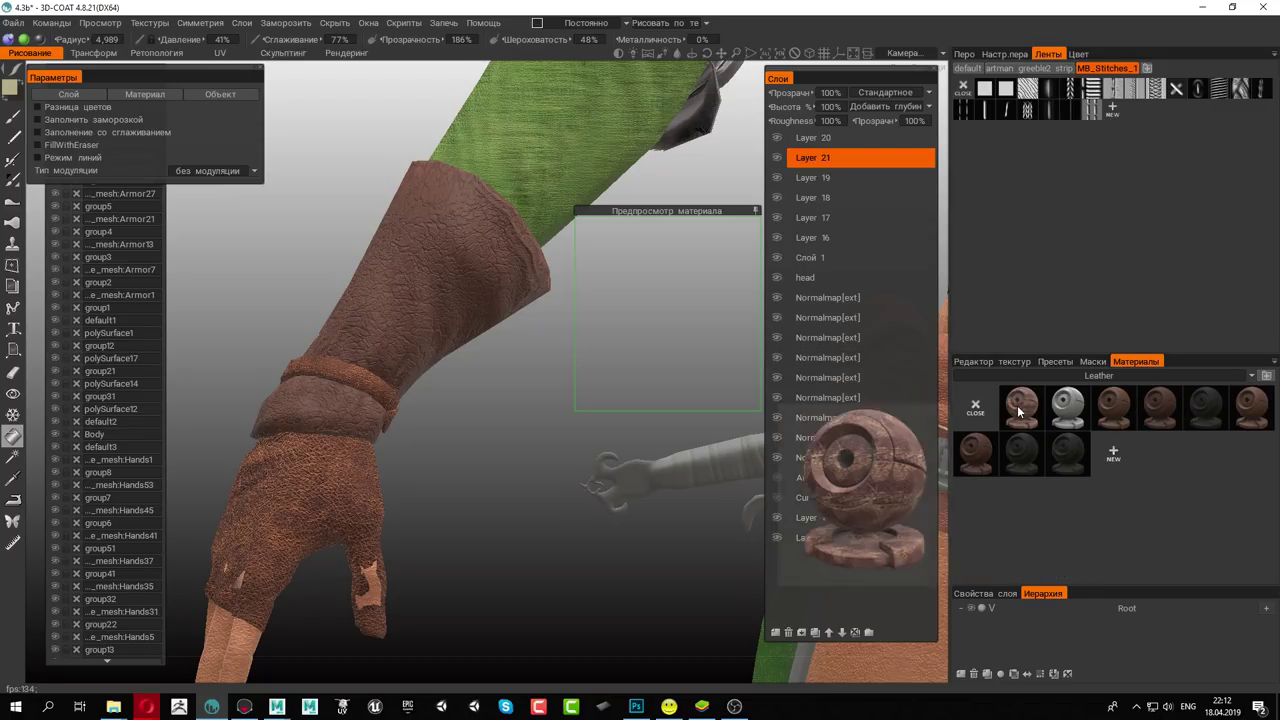
left_click(1019, 406)
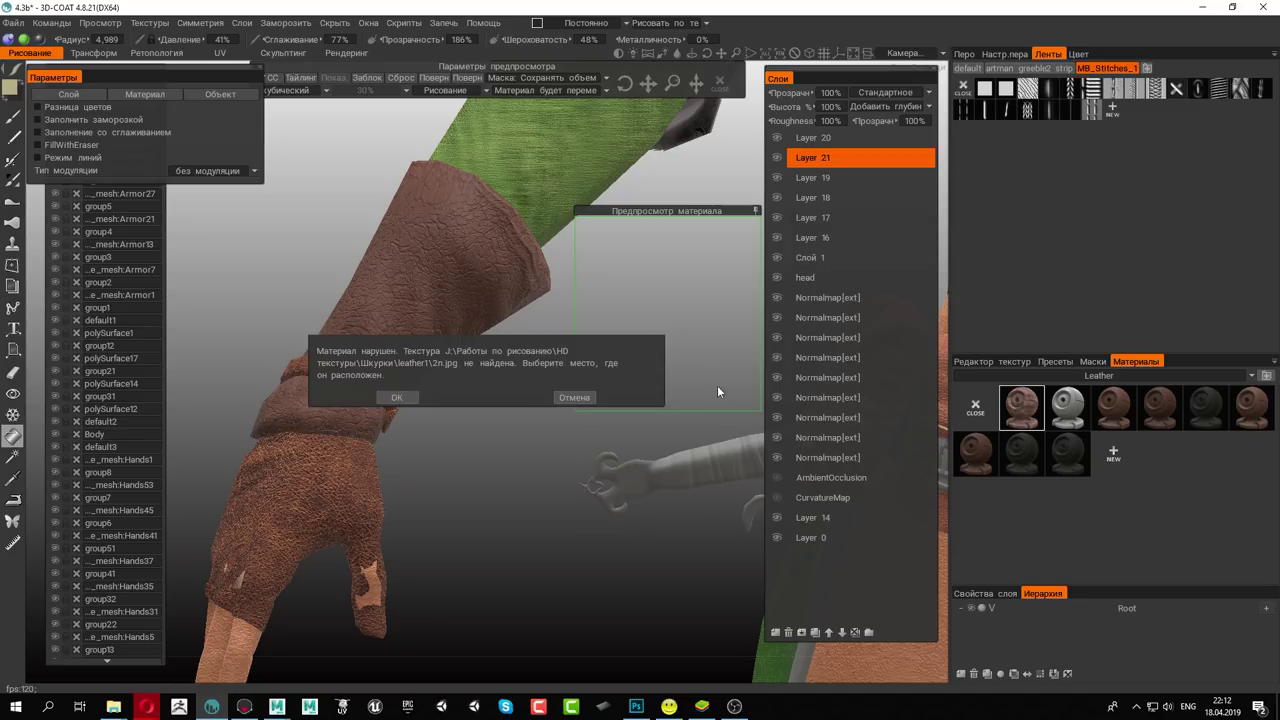
left_click(577, 398)
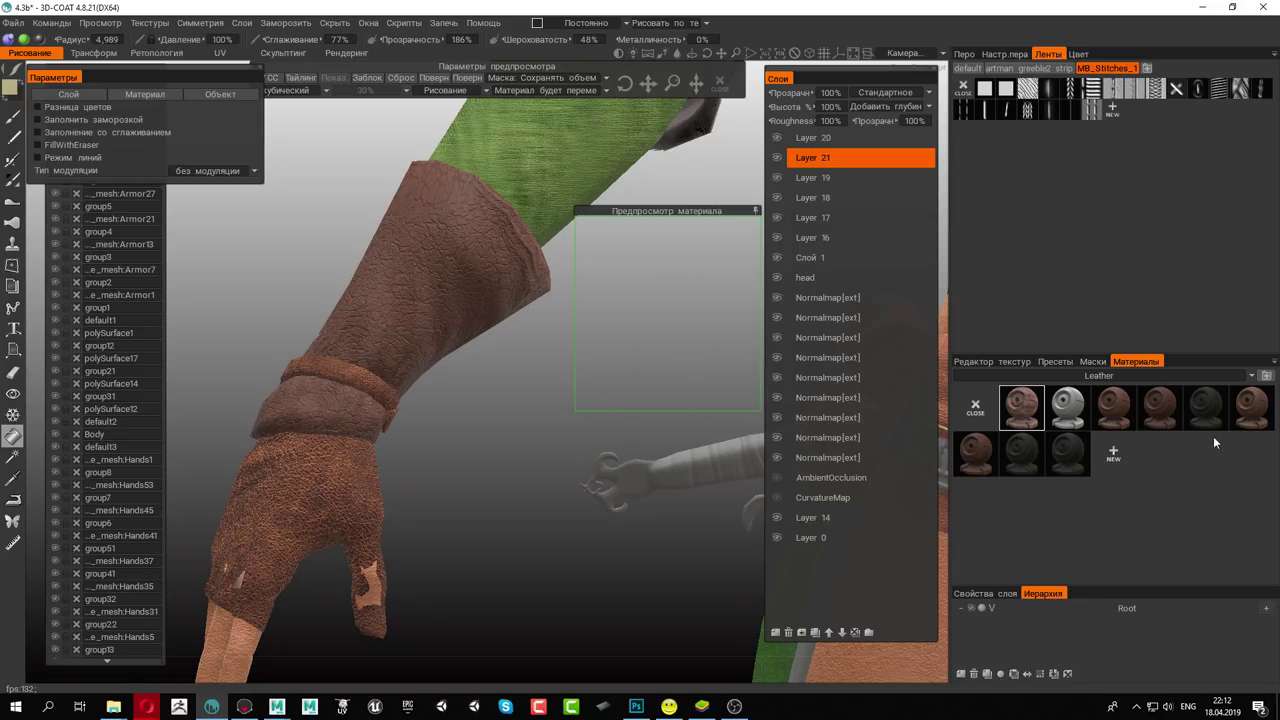
left_click(1122, 400)
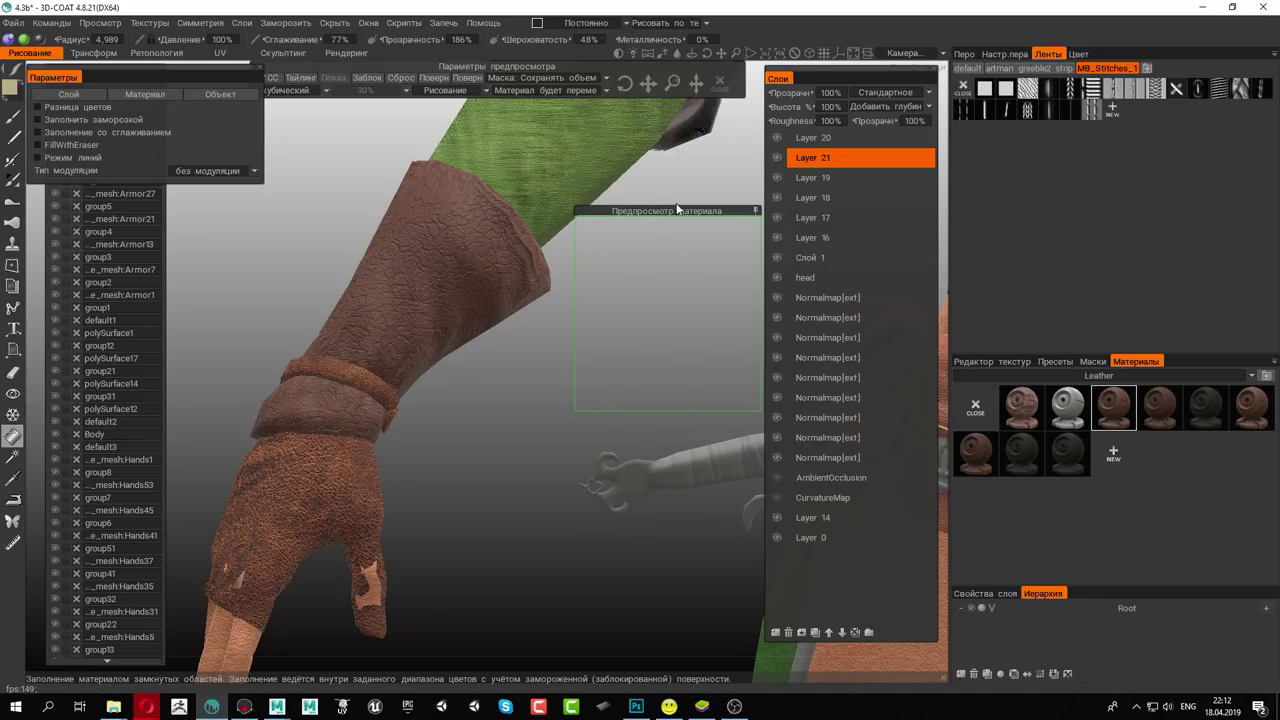
Preview more Leather materials on the bracer, ending on a dark near-black leather
left_click_drag(660, 211, 442, 223)
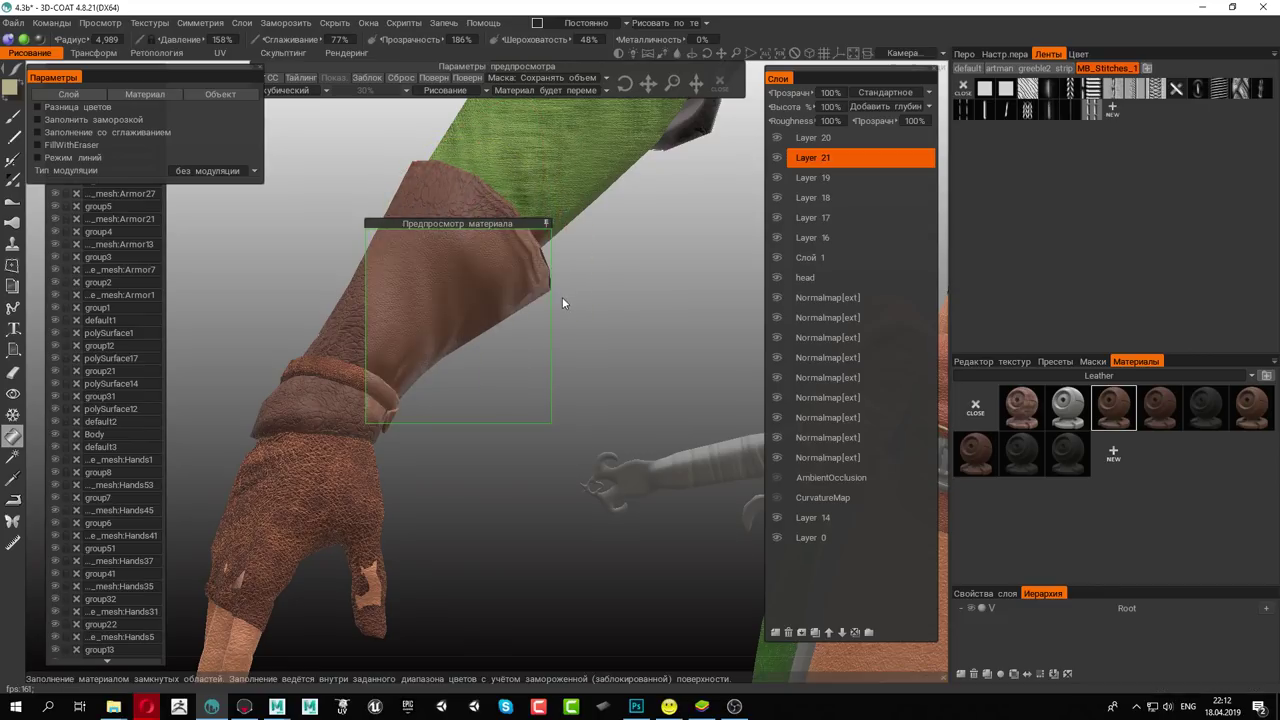
right_click_drag(684, 368, 622, 295)
left_click(1166, 401)
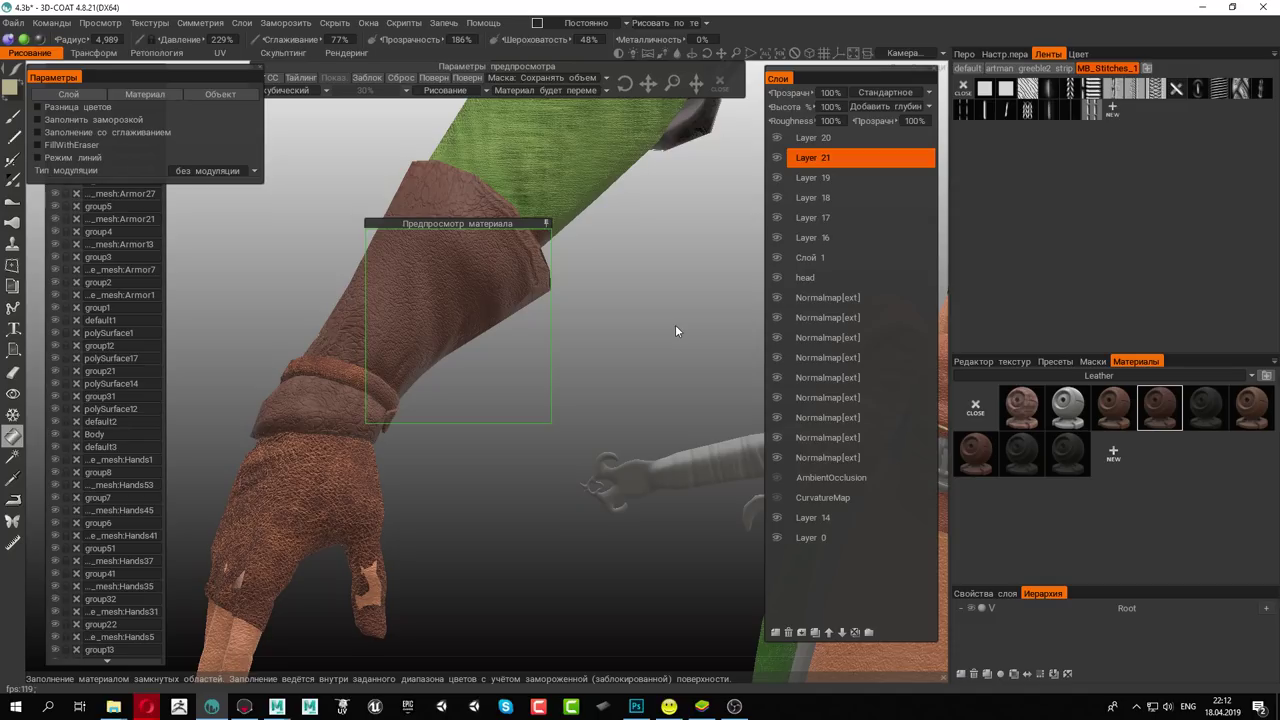
mouse_move(1250, 407)
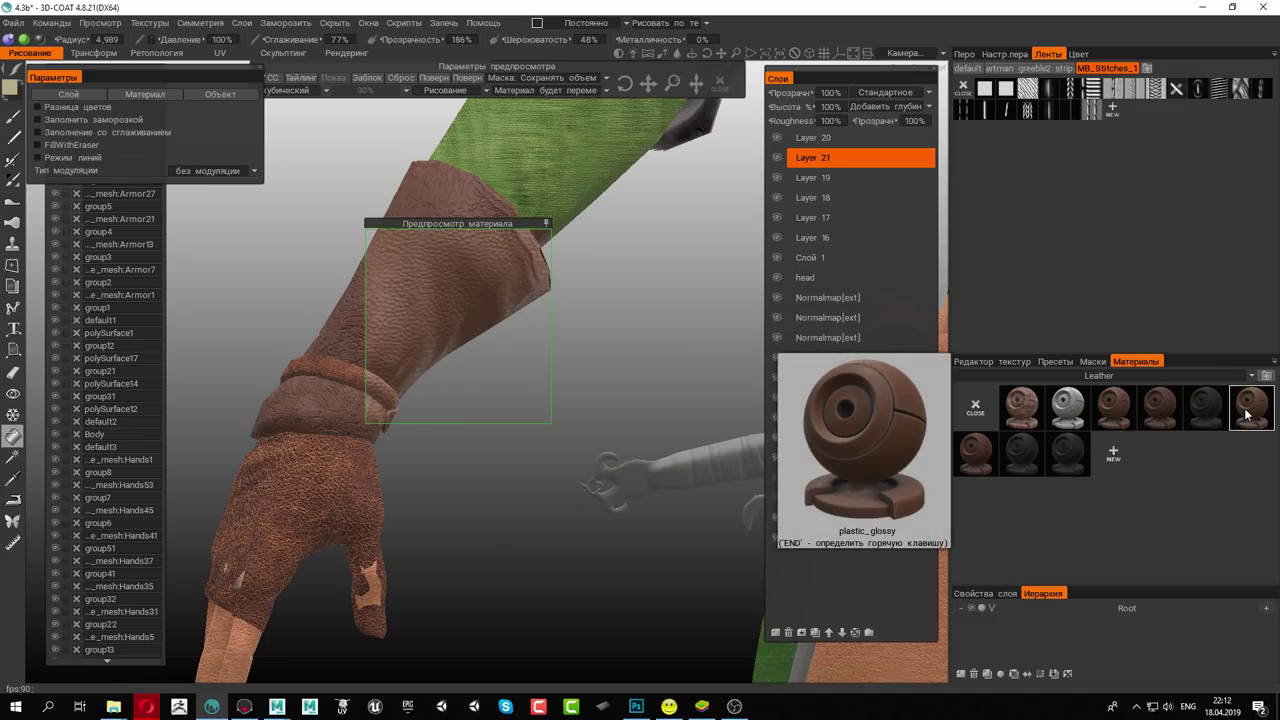
left_click(1247, 414)
left_click(976, 462)
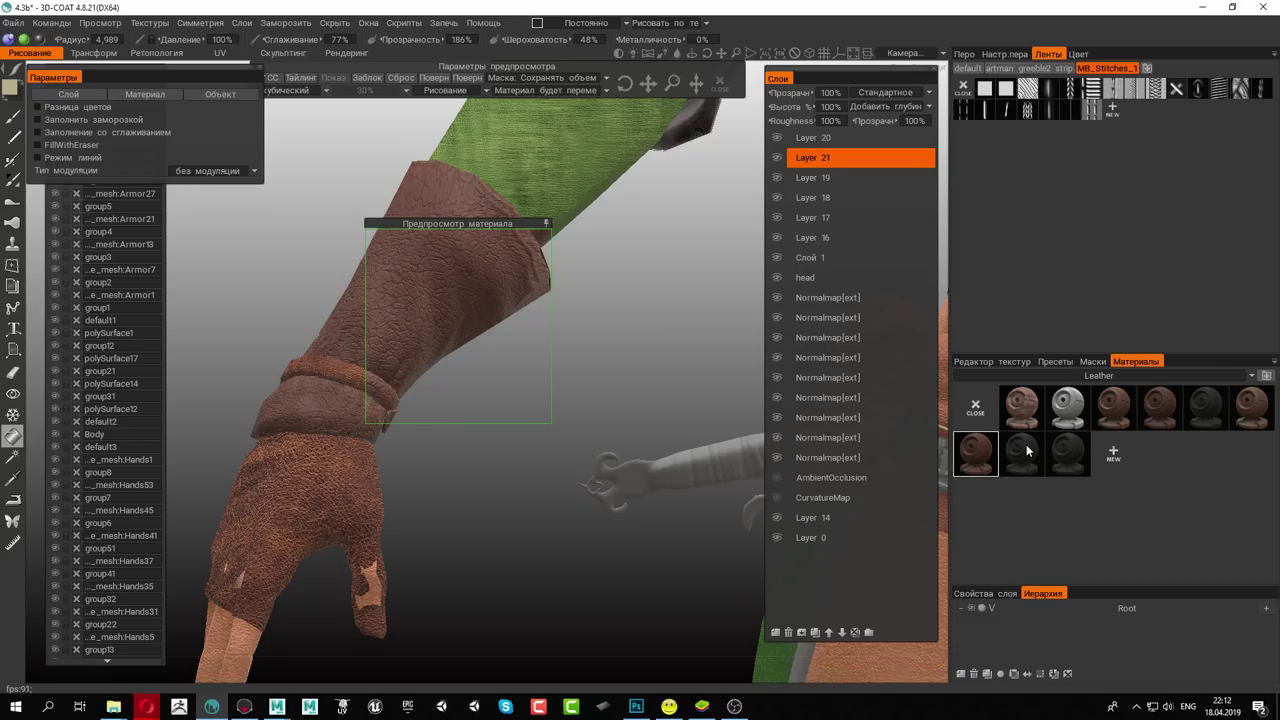
left_click(1029, 450)
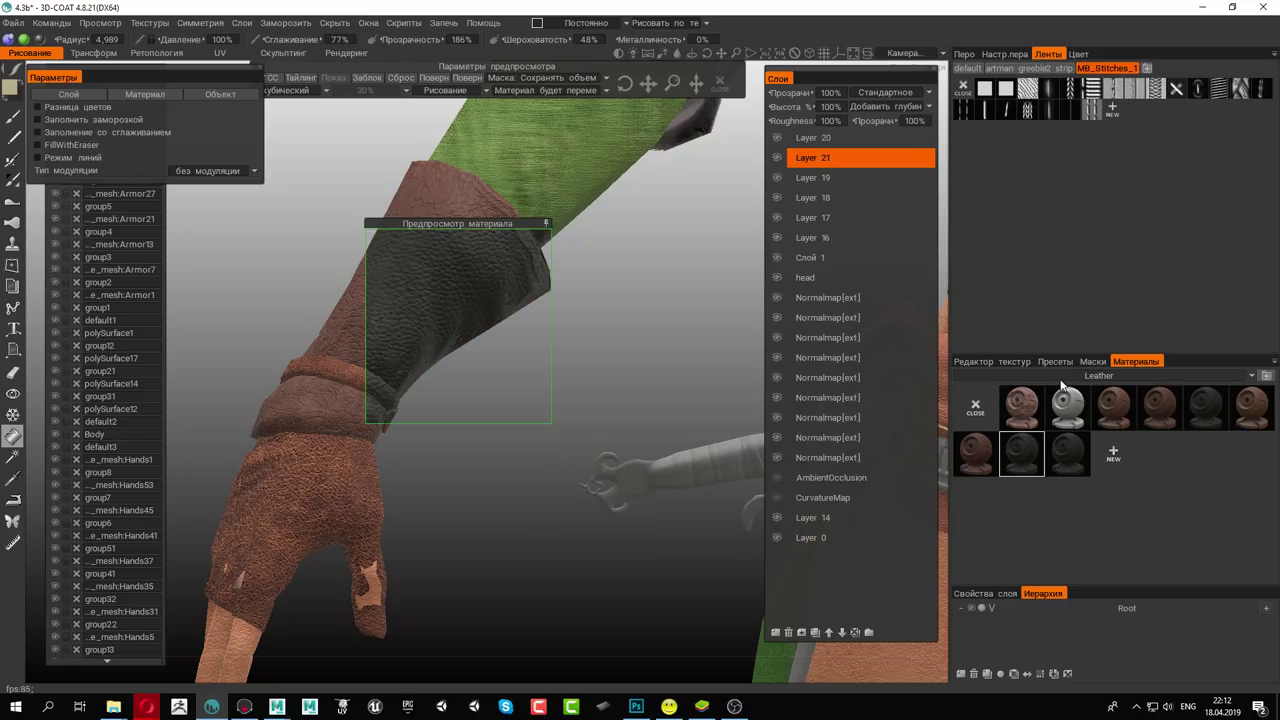
mouse_move(1099, 375)
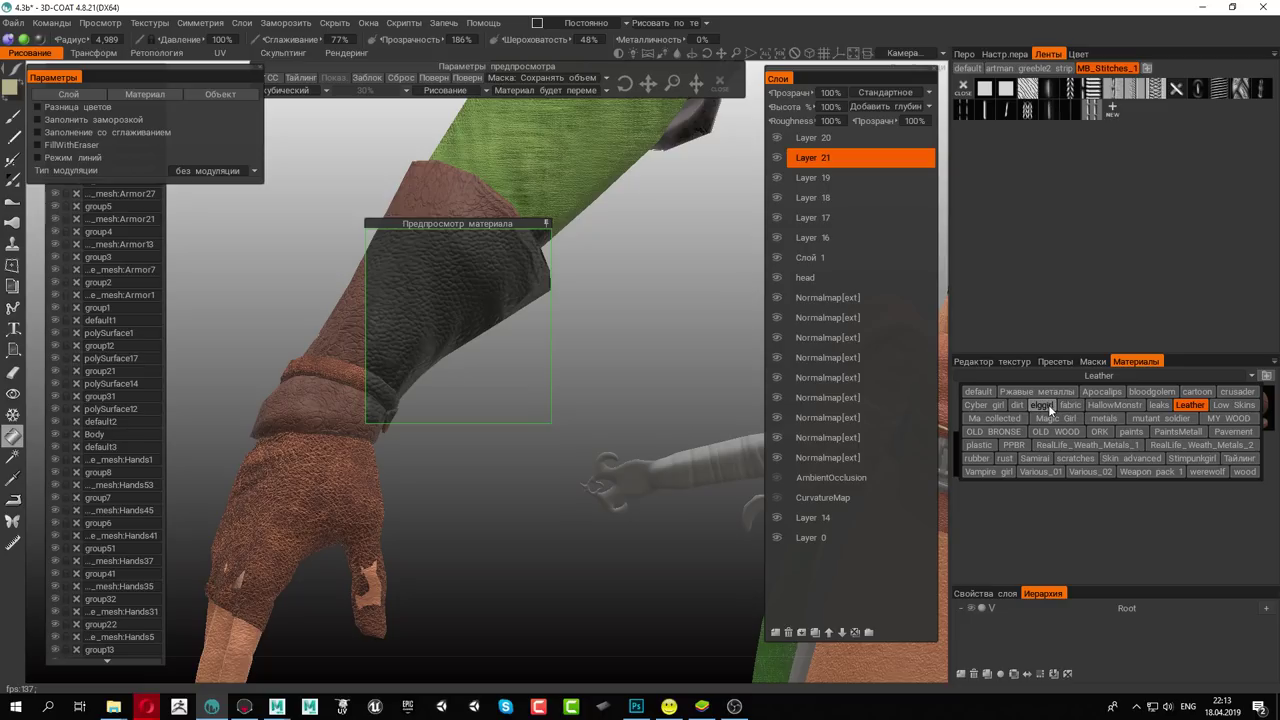
Pick the elggirl folder and inspect the Leather_3 smart material properties, cancelling without changes
left_click(1046, 404)
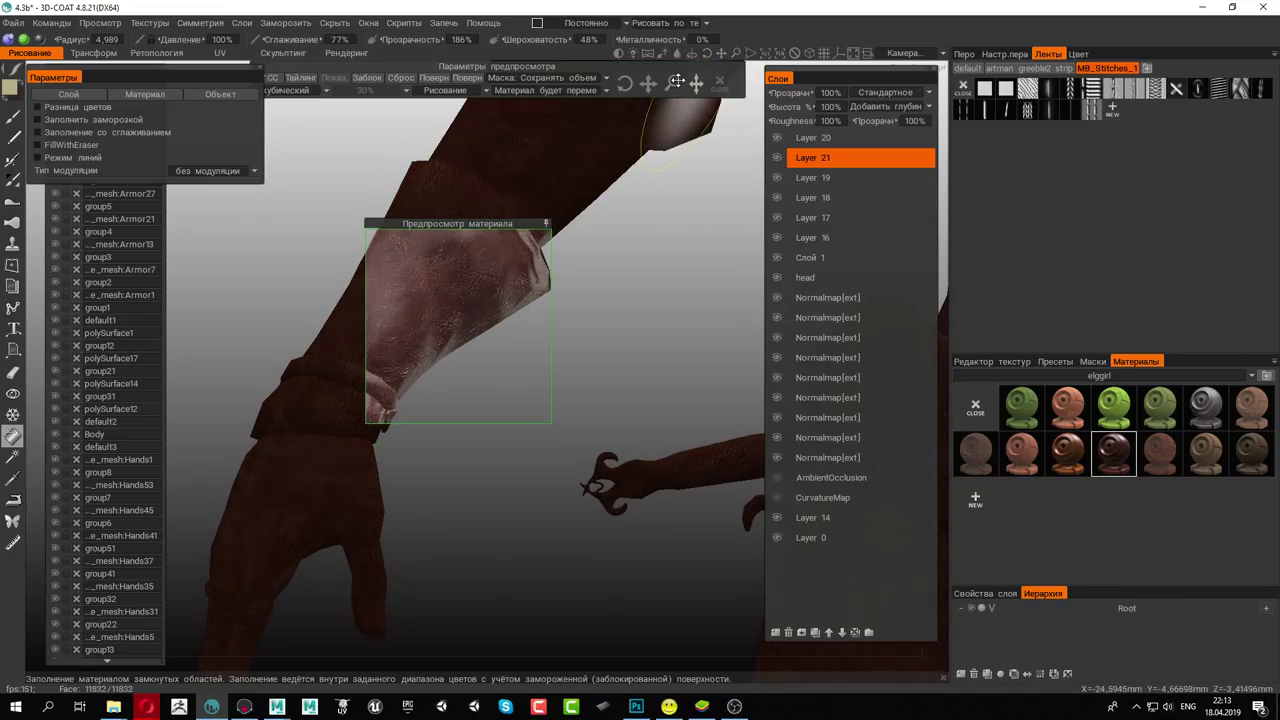
right_click(1115, 452)
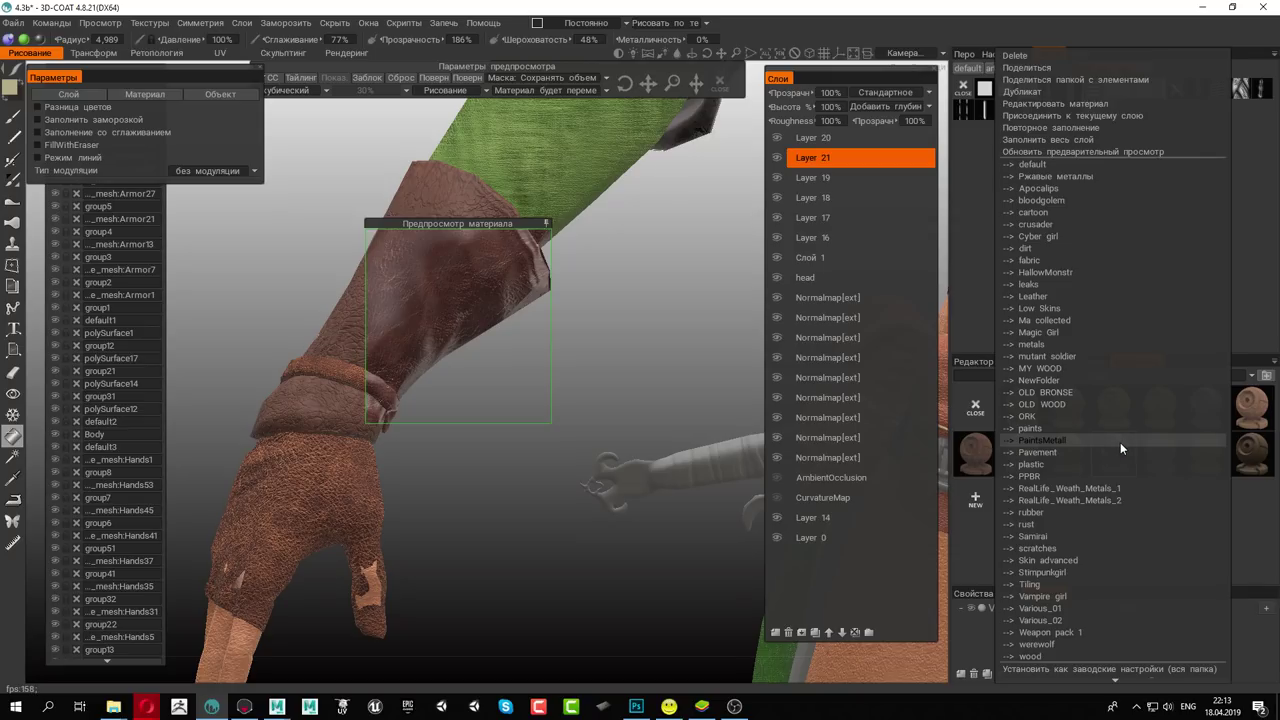
left_click(1061, 107)
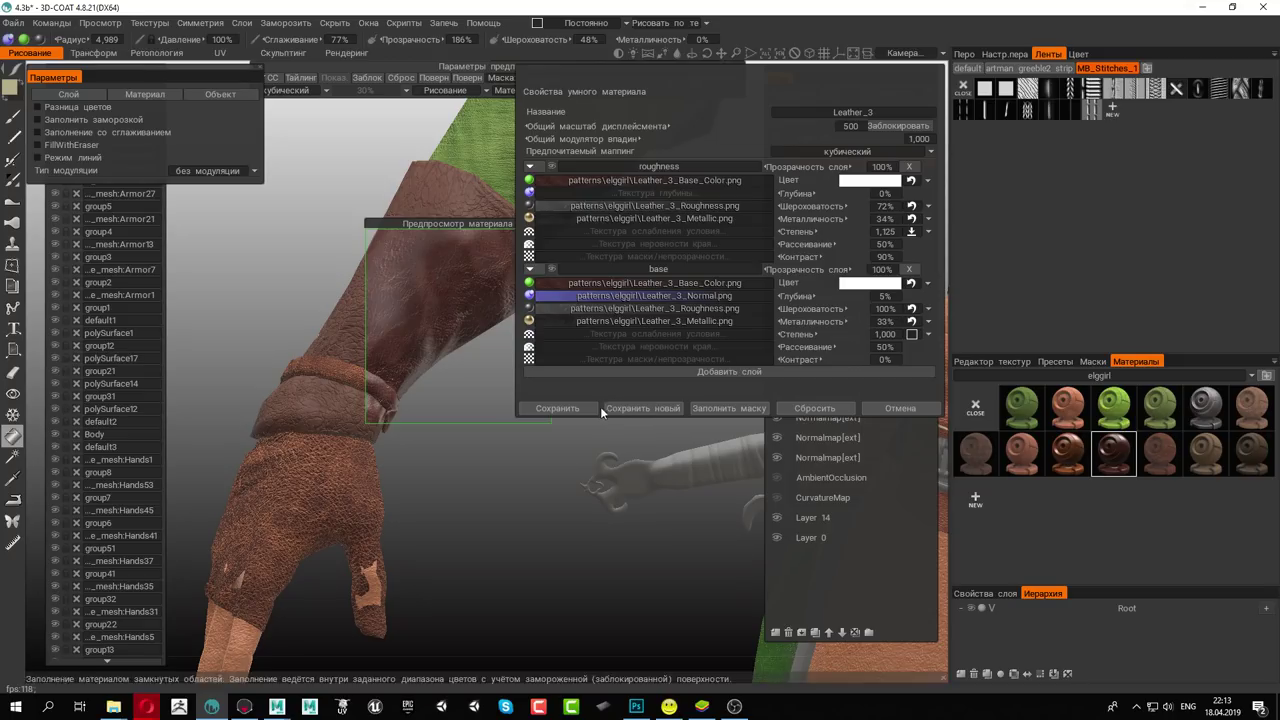
left_click(920, 408)
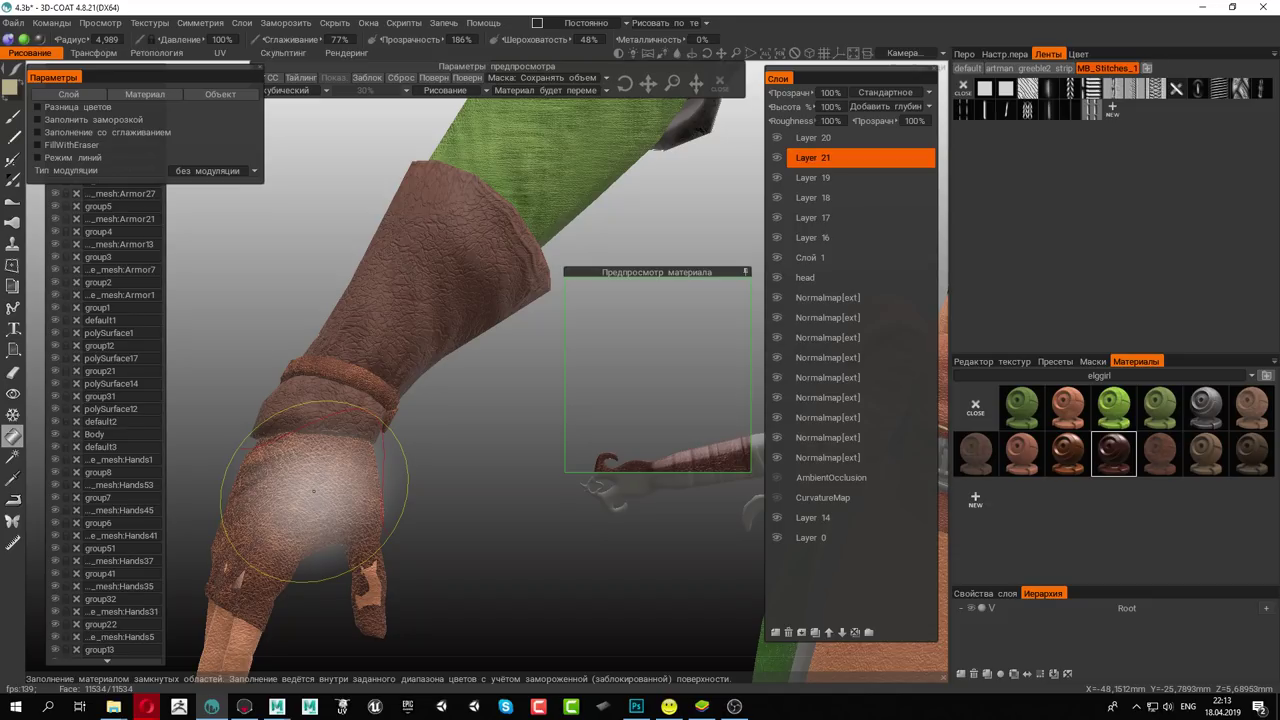
Fill the glove on the hand with the dark leather material
left_click(313, 491)
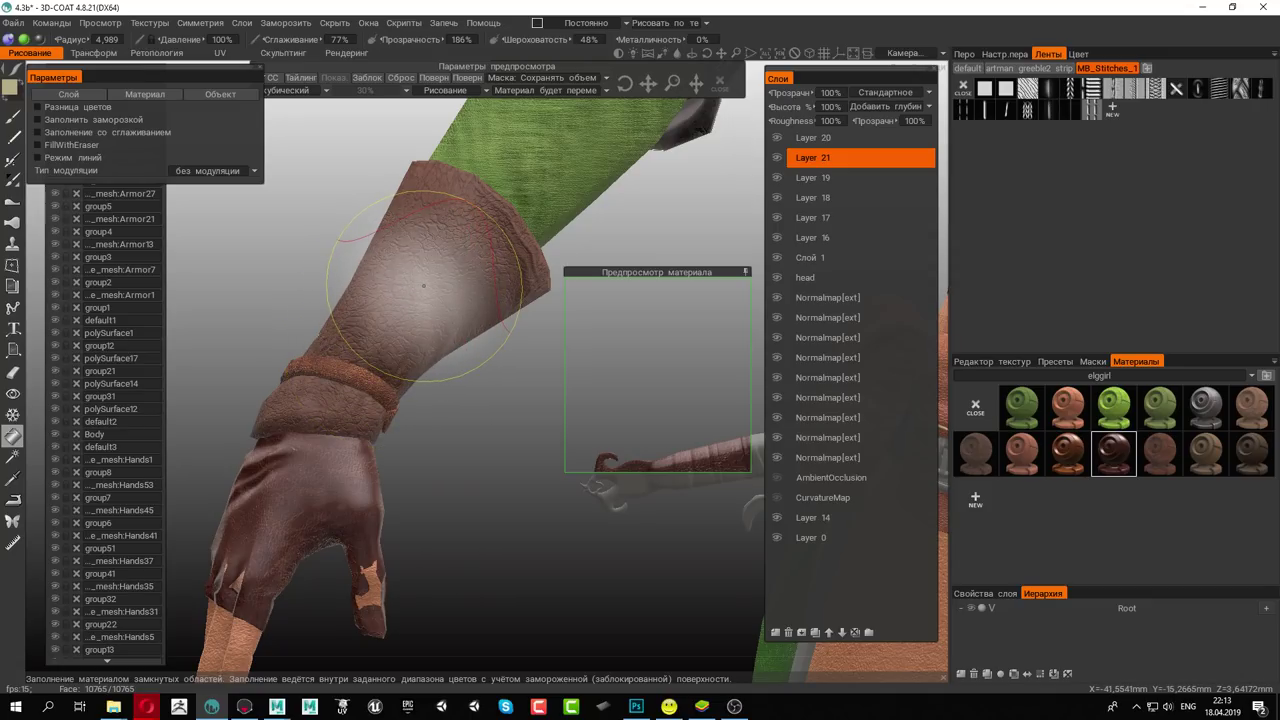
right_click_drag(423, 286, 428, 254)
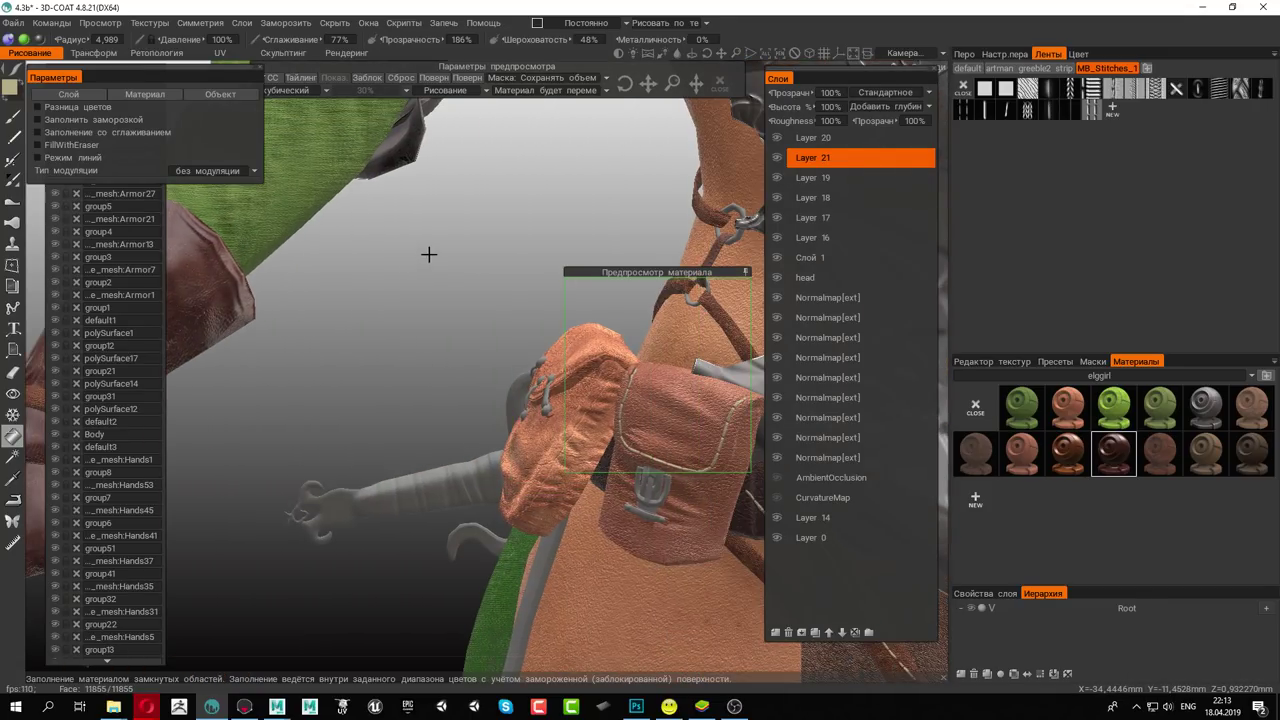
mouse_move(298, 203)
right_mouse_down()
mouse_move(414, 243)
mouse_move(470, 229)
right_mouse_up()
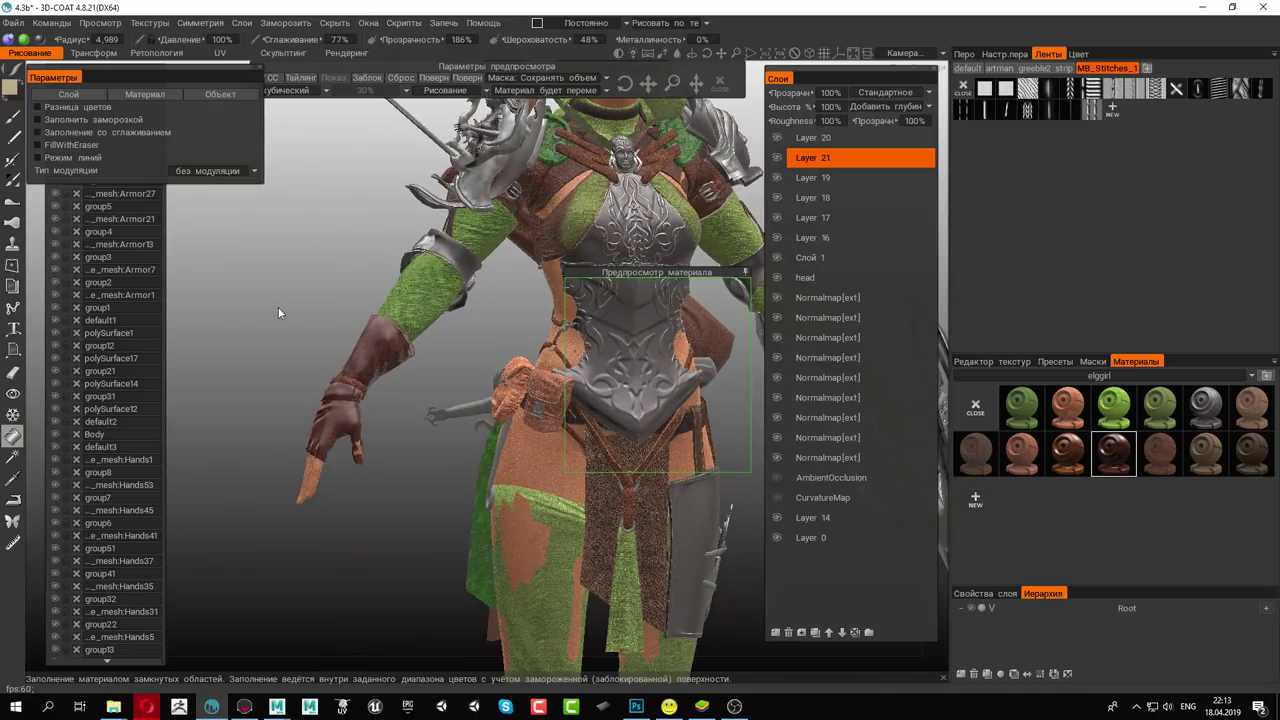
right_click_drag(408, 333, 432, 311)
right_click_drag(464, 246, 432, 393)
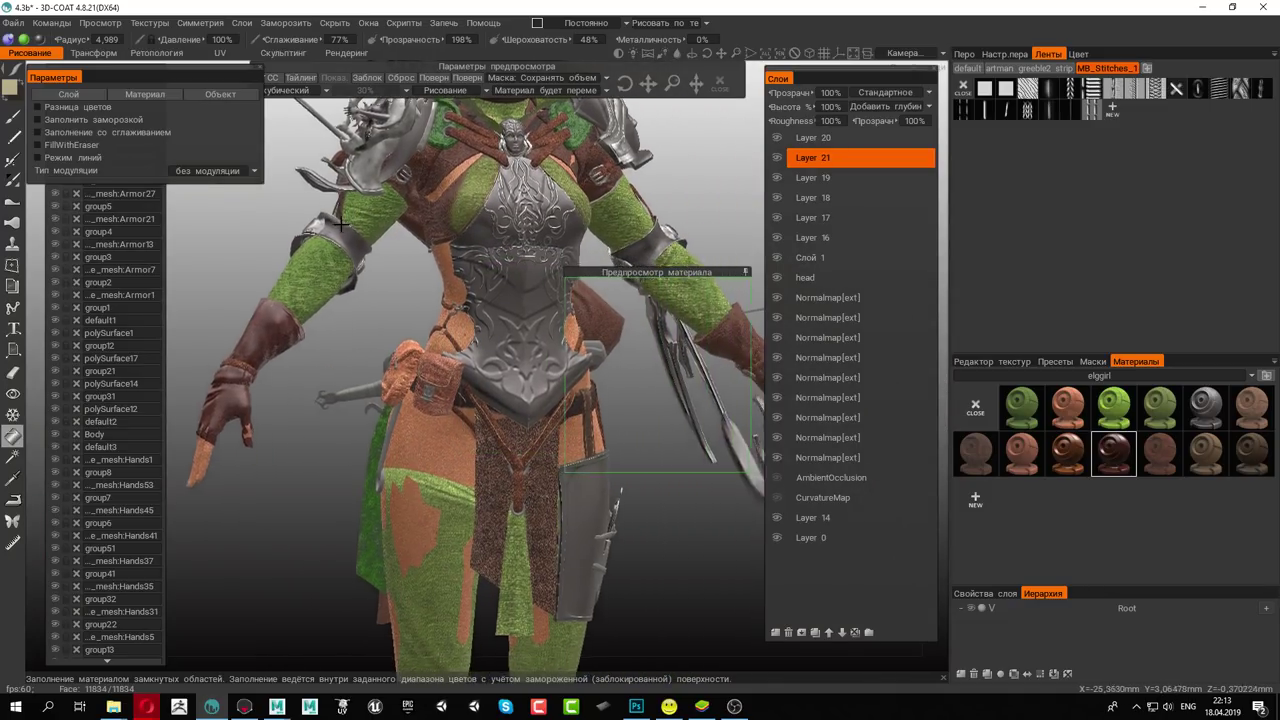
right_click_drag(507, 430, 457, 402)
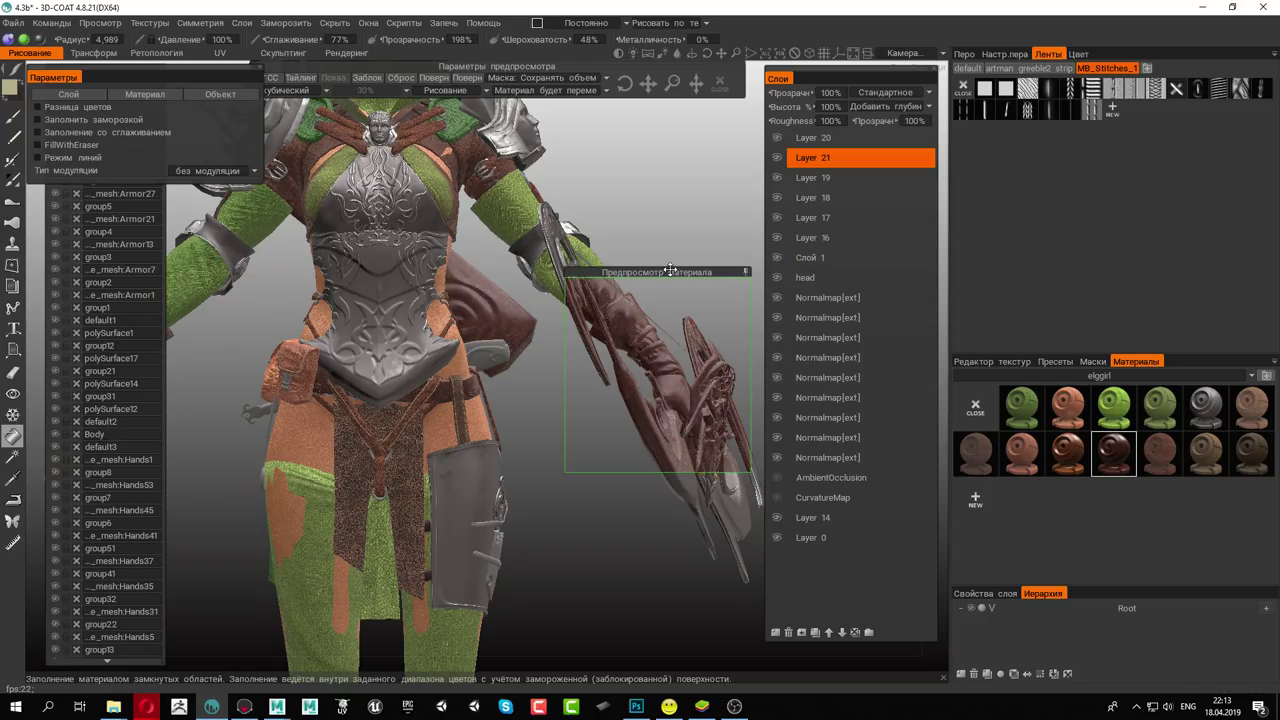
Fill the shoulder patch with the leather material
left_click_drag(742, 275, 792, 80)
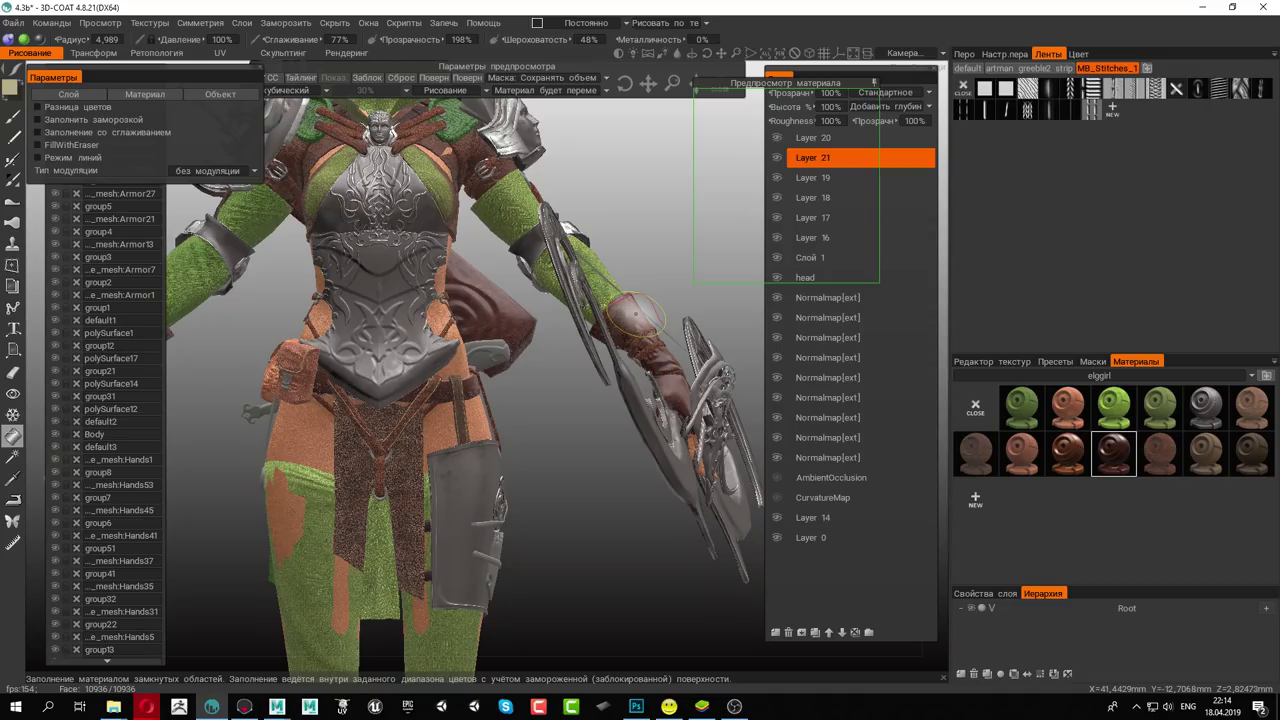
mouse_move(634, 315)
middle_mouse_down()
mouse_move(640, 400)
mouse_move(481, 116)
mouse_move(536, 500)
mouse_move(428, 405)
middle_mouse_up()
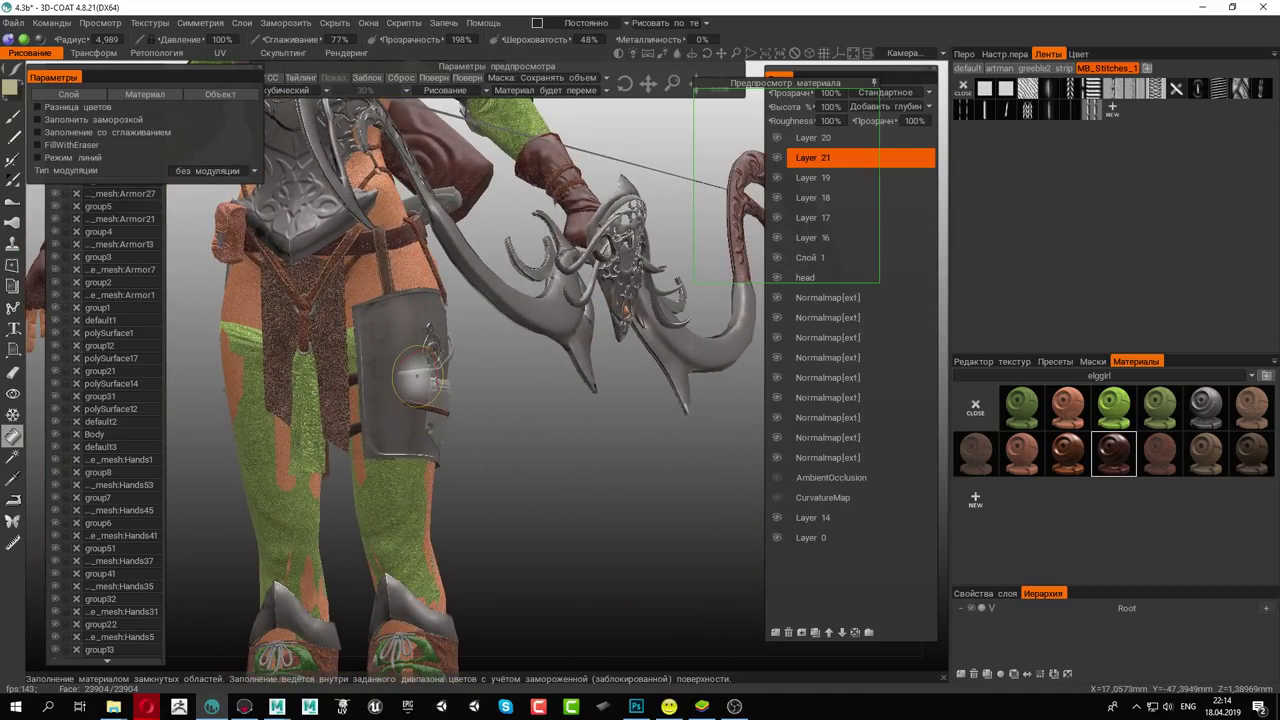
mouse_move(428, 405)
middle_mouse_down()
mouse_move(490, 272)
mouse_move(484, 336)
mouse_move(502, 354)
mouse_move(404, 455)
middle_mouse_up()
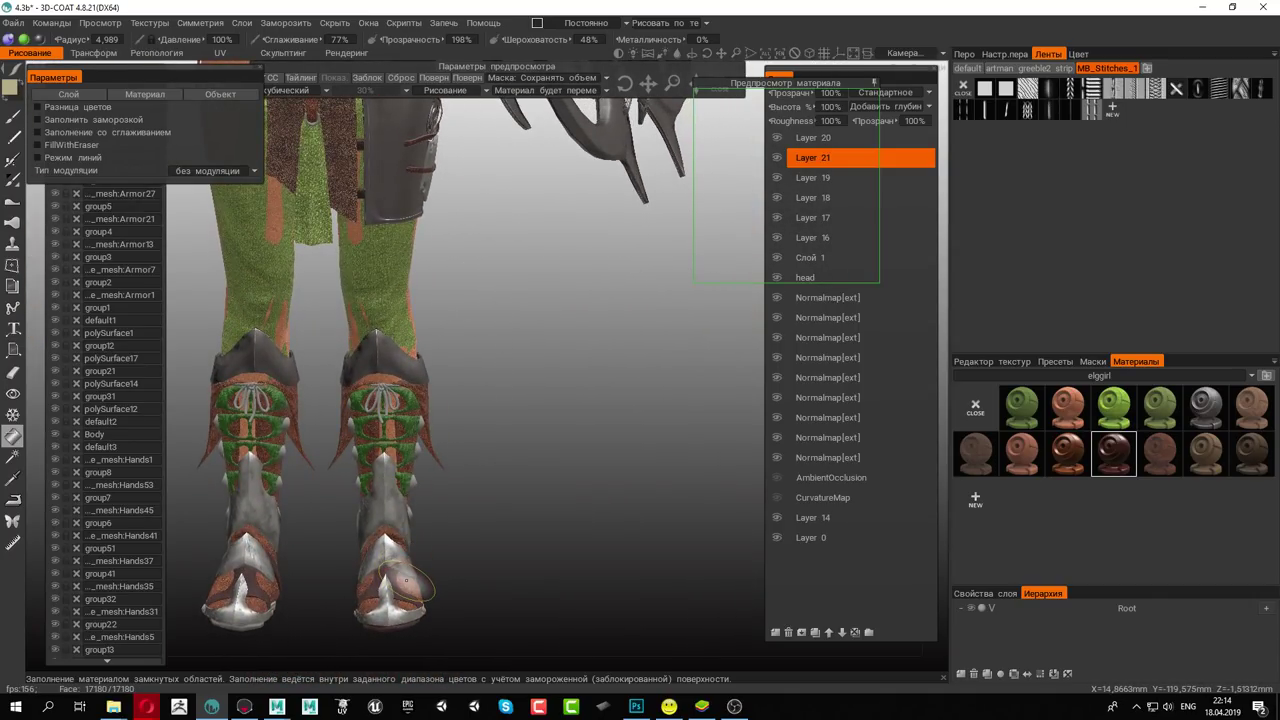
mouse_move(366, 414)
middle_mouse_down()
mouse_move(554, 498)
mouse_move(466, 474)
mouse_move(322, 513)
mouse_move(263, 470)
mouse_move(489, 459)
mouse_move(499, 365)
mouse_move(460, 346)
mouse_move(471, 306)
mouse_move(541, 503)
middle_mouse_up()
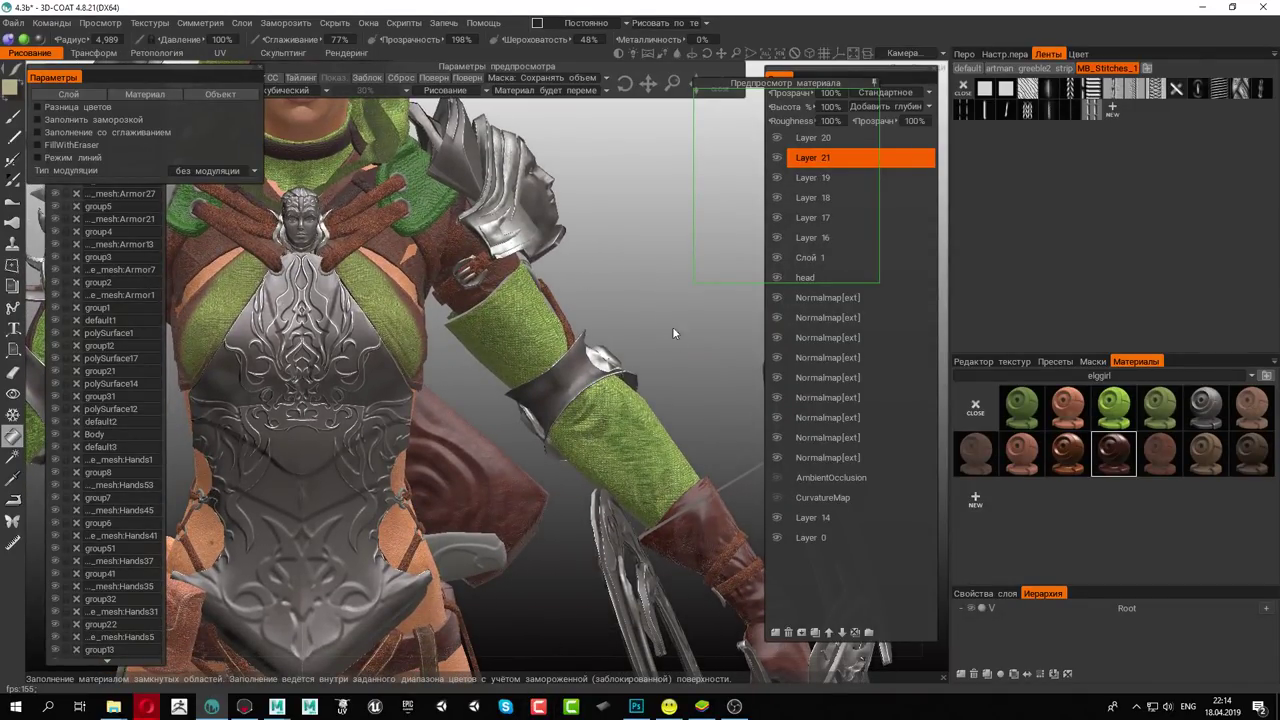
mouse_move(644, 276)
middle_mouse_down()
mouse_move(707, 466)
mouse_move(571, 266)
mouse_move(620, 287)
mouse_move(587, 236)
mouse_move(531, 235)
mouse_move(505, 290)
middle_mouse_up()
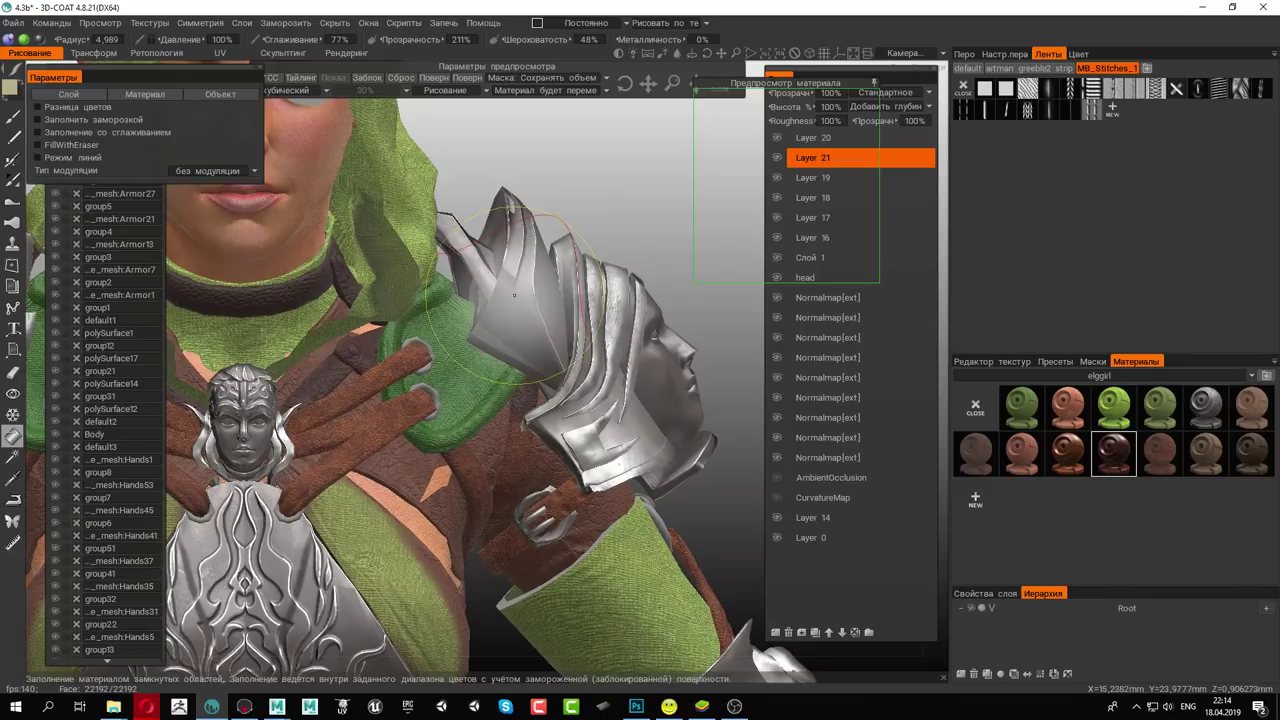
left_click(462, 376)
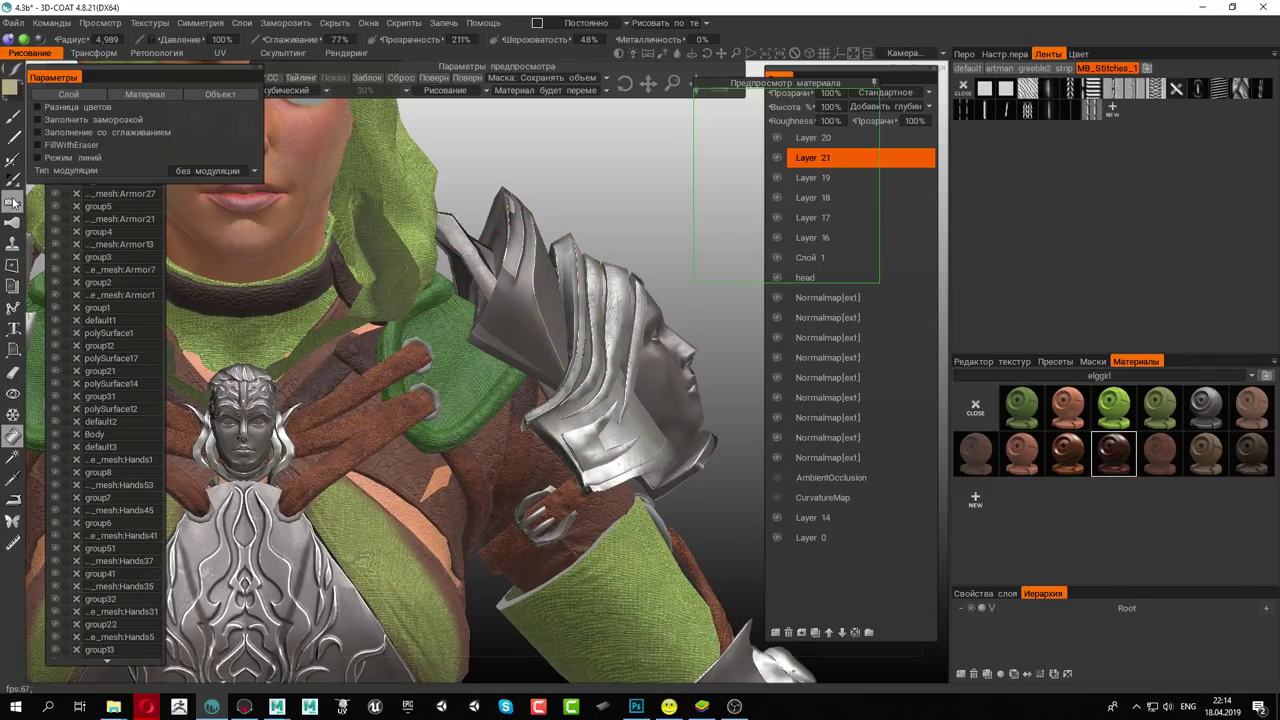
Switch to the freehand brush at radius 2.226 and frame the chest armor
left_click(12, 116)
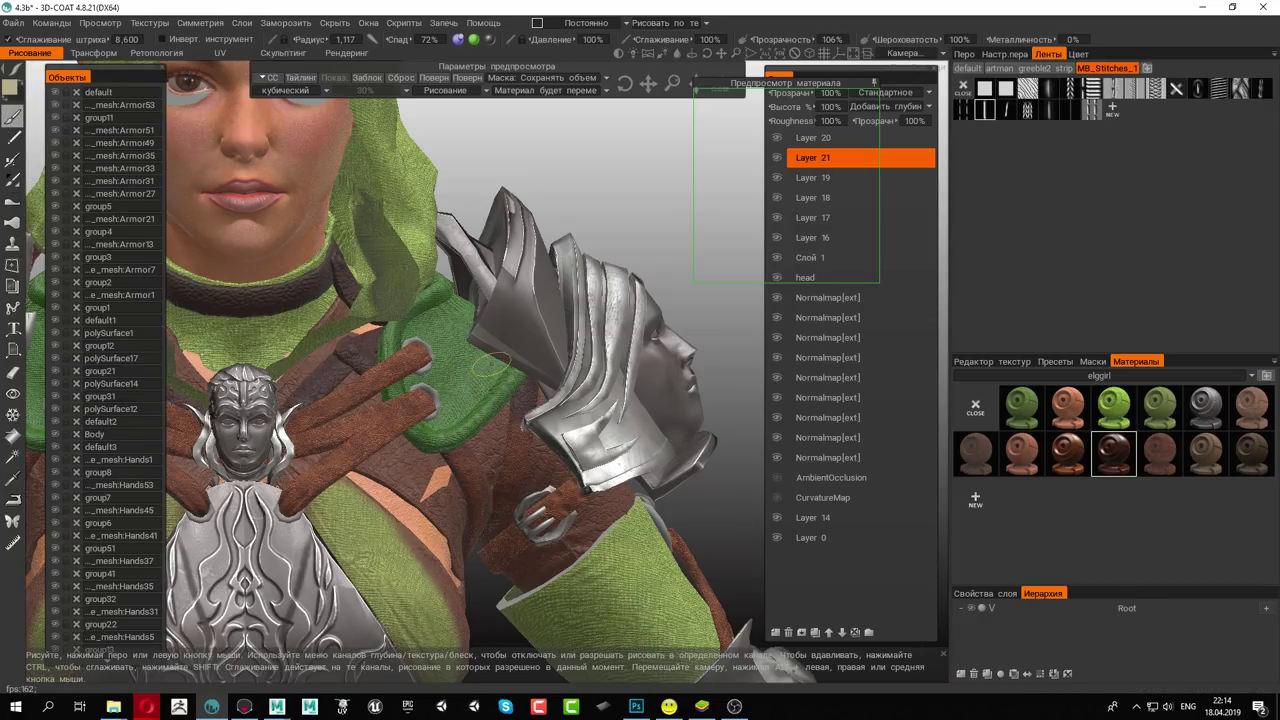
right_click_drag(485, 370, 520, 370)
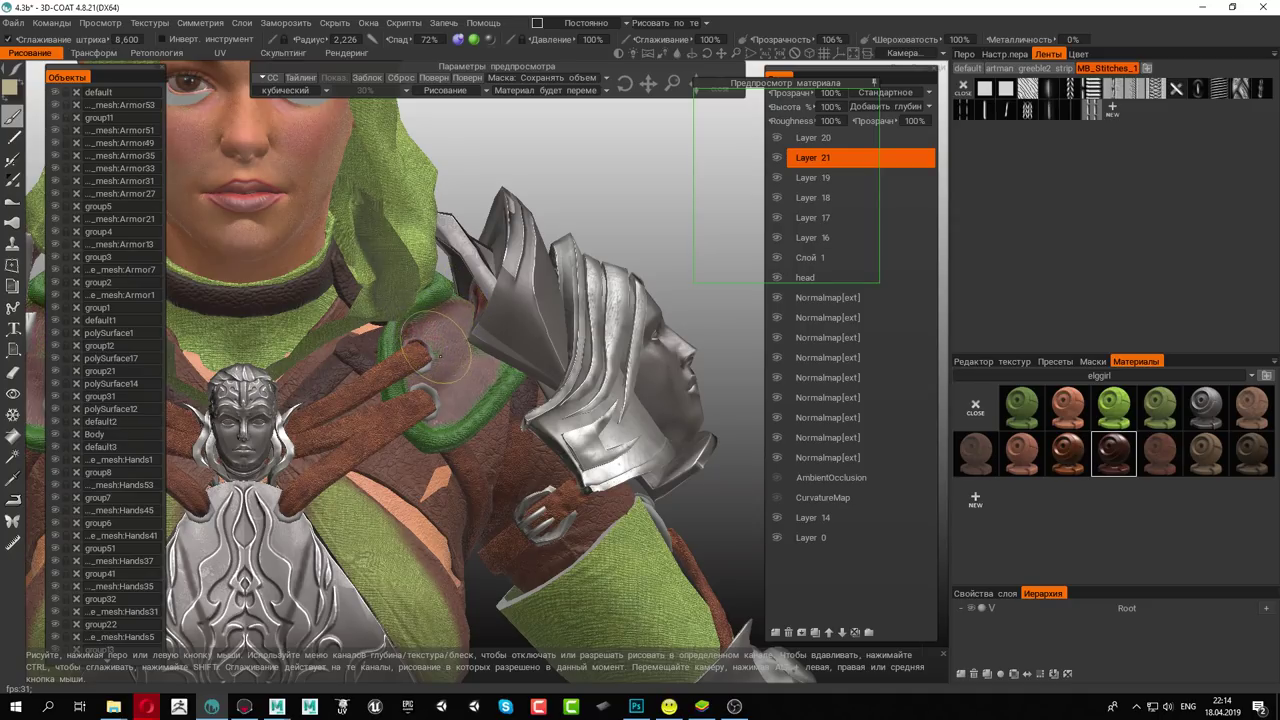
mouse_move(470, 352)
left_mouse_down("alt")
mouse_move(602, 423)
mouse_move(466, 343)
left_mouse_up("alt")
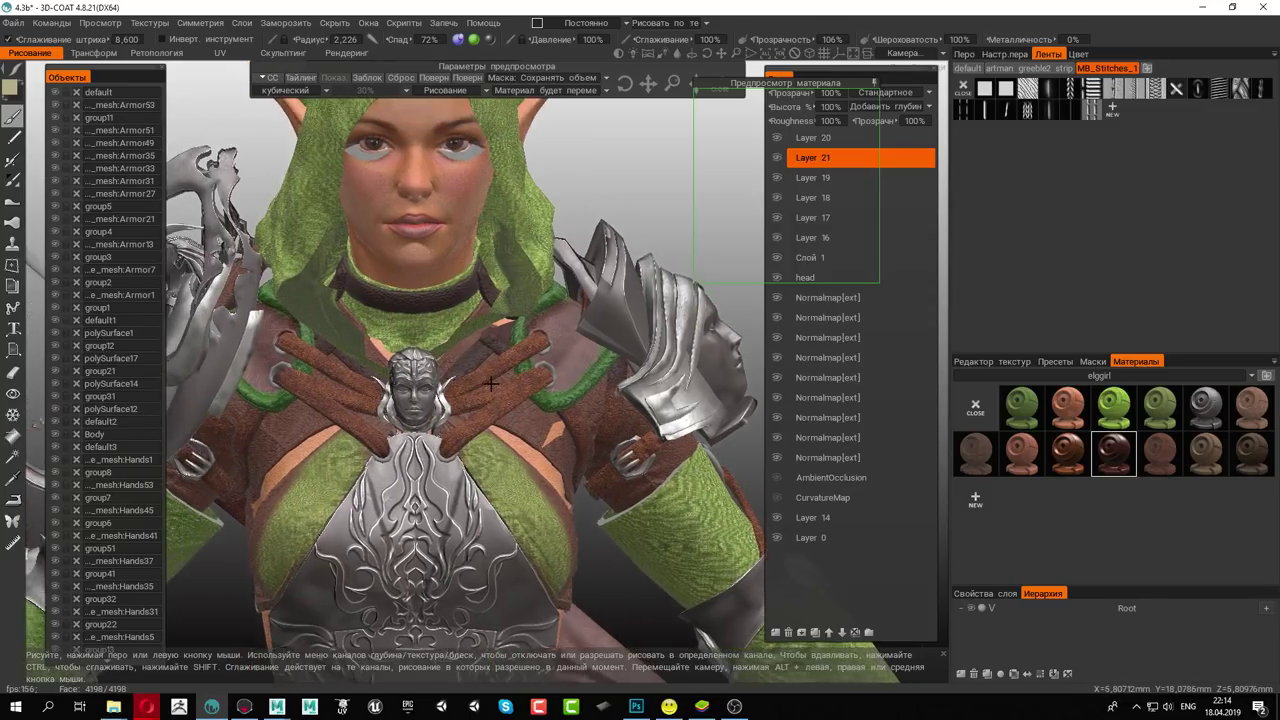
scroll(466, 343, "up", 3)
scroll(466, 343, "up", 2)
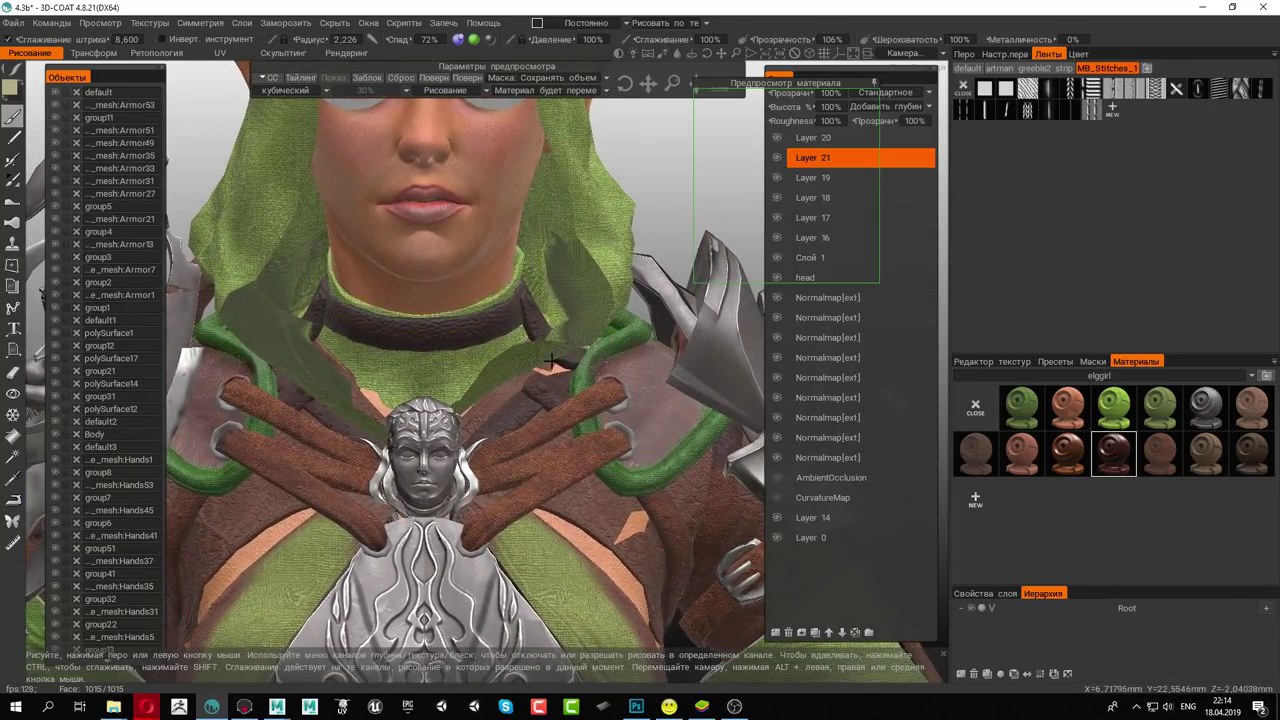
scroll(552, 384, "up", 2)
scroll(552, 384, "down", 1)
scroll(552, 384, "down", 3)
middle_click_drag(580, 560, 609, 369, "alt")
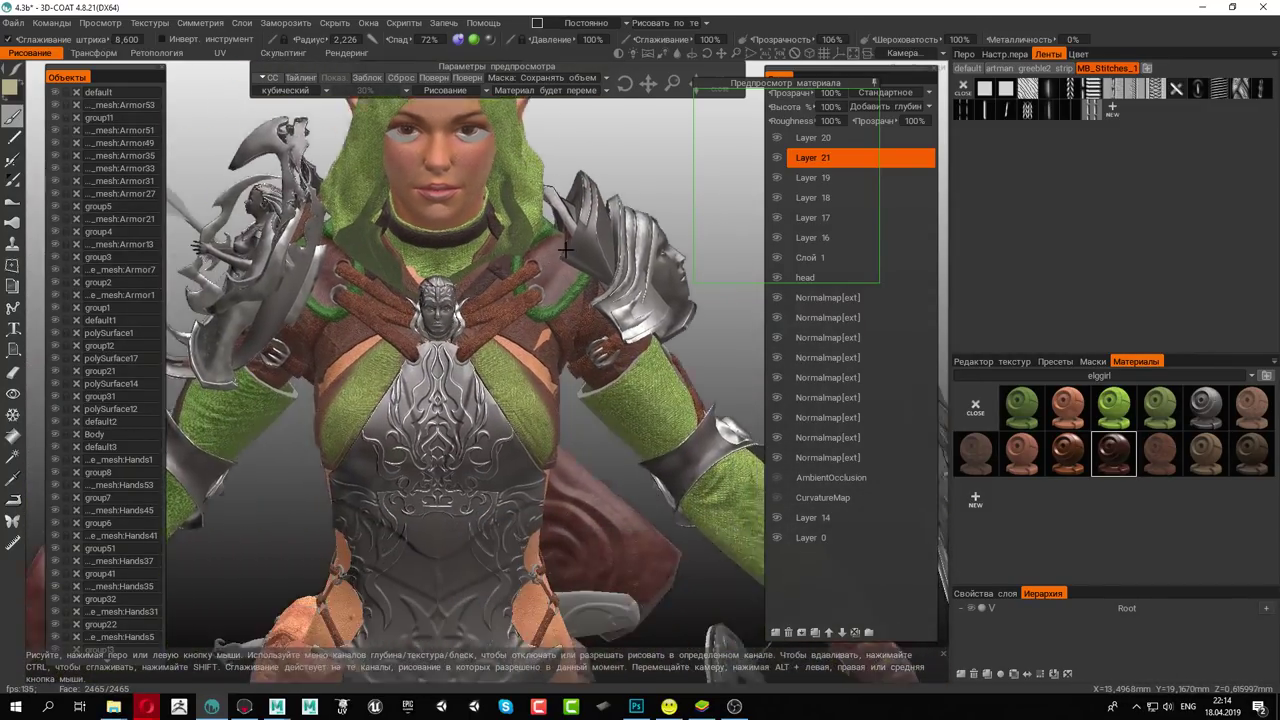
scroll(524, 412, "up", 2)
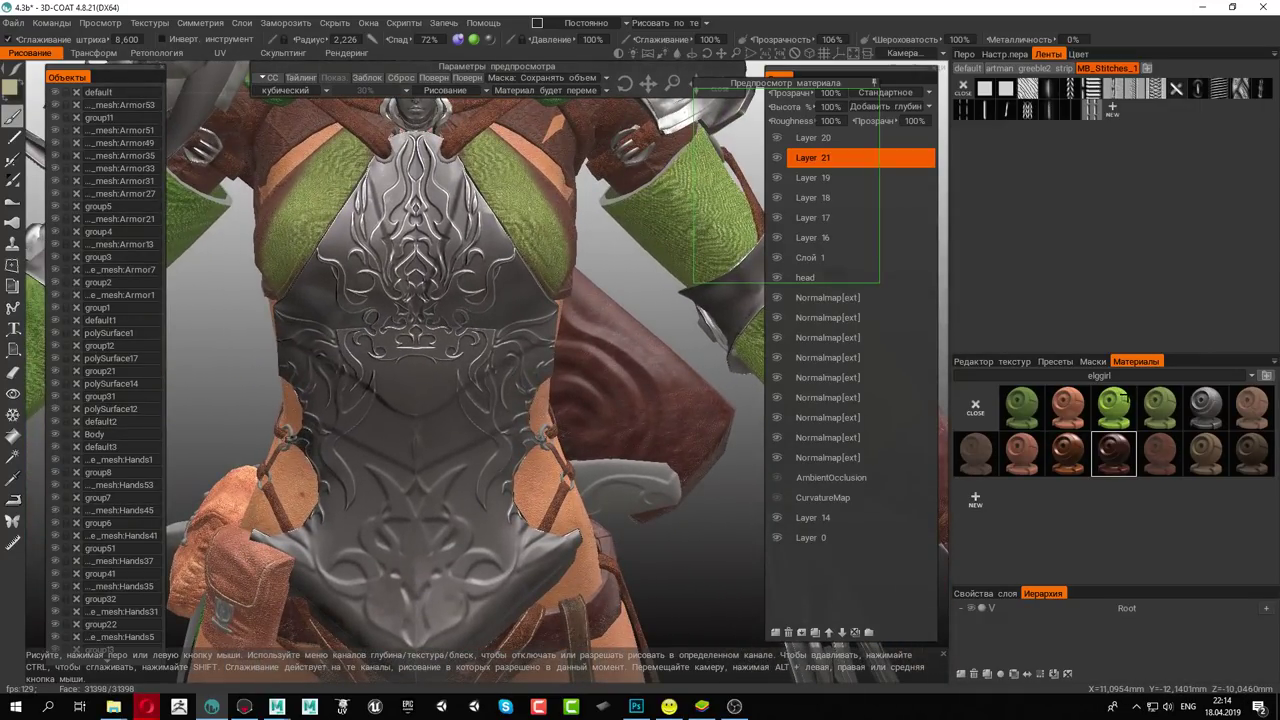
mouse_move(1205, 406)
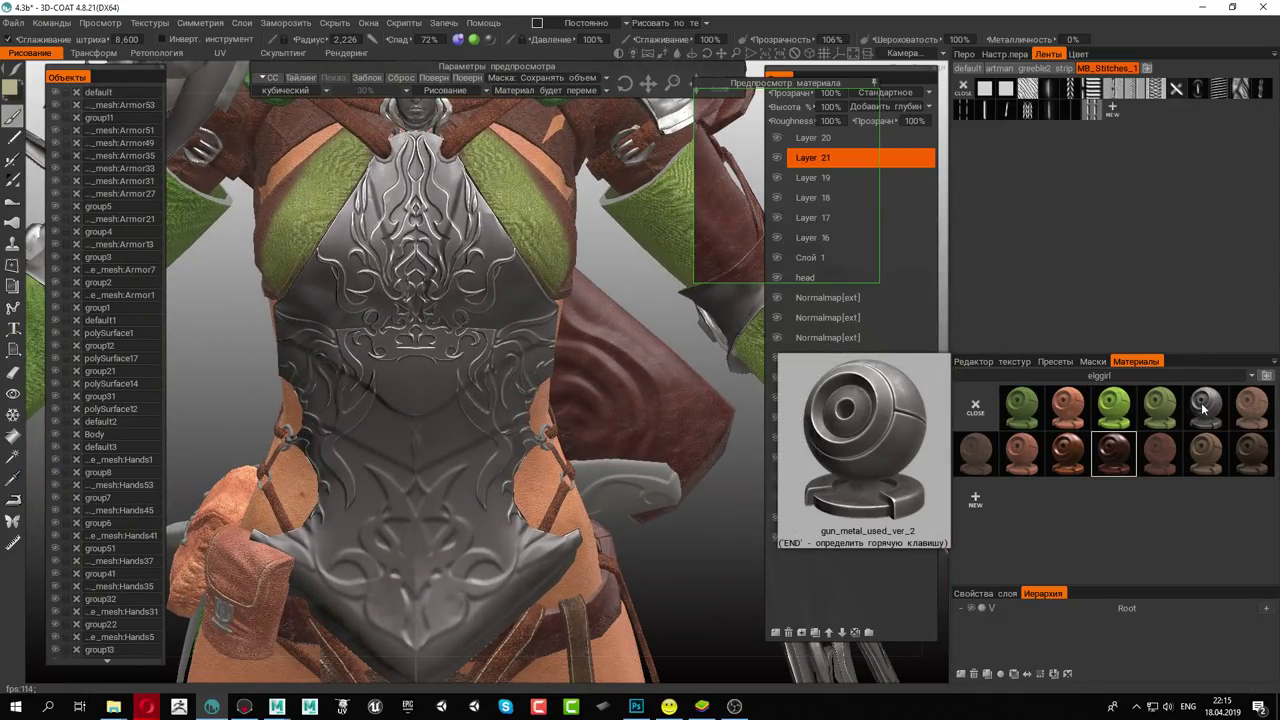
Open the metals material folder and pick a gun-metal material for the armor
left_click(1164, 375)
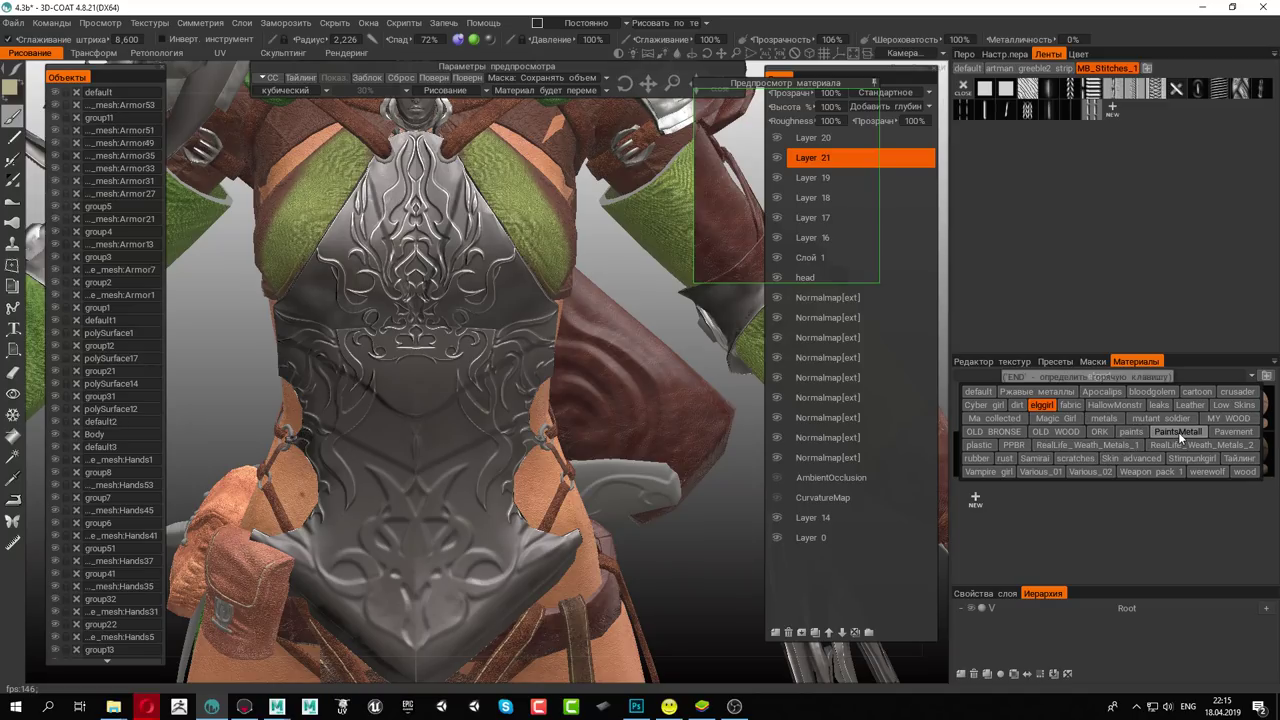
left_click(1114, 419)
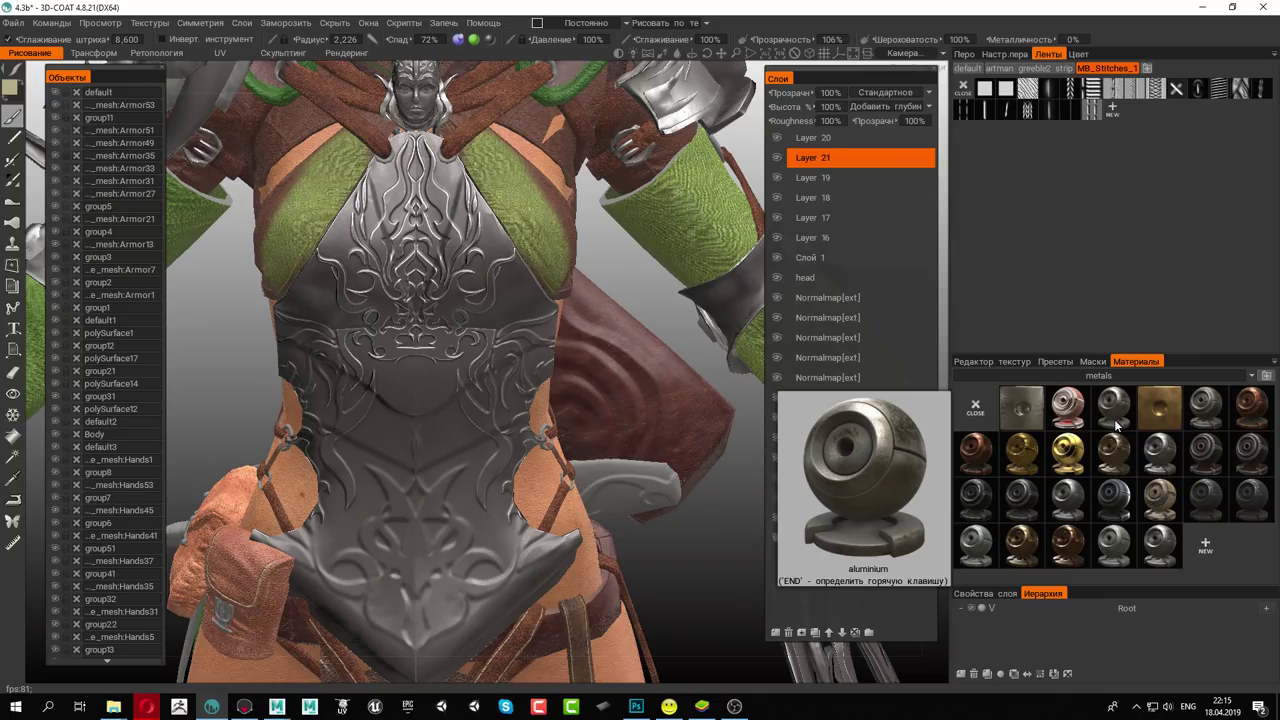
left_click(1159, 453)
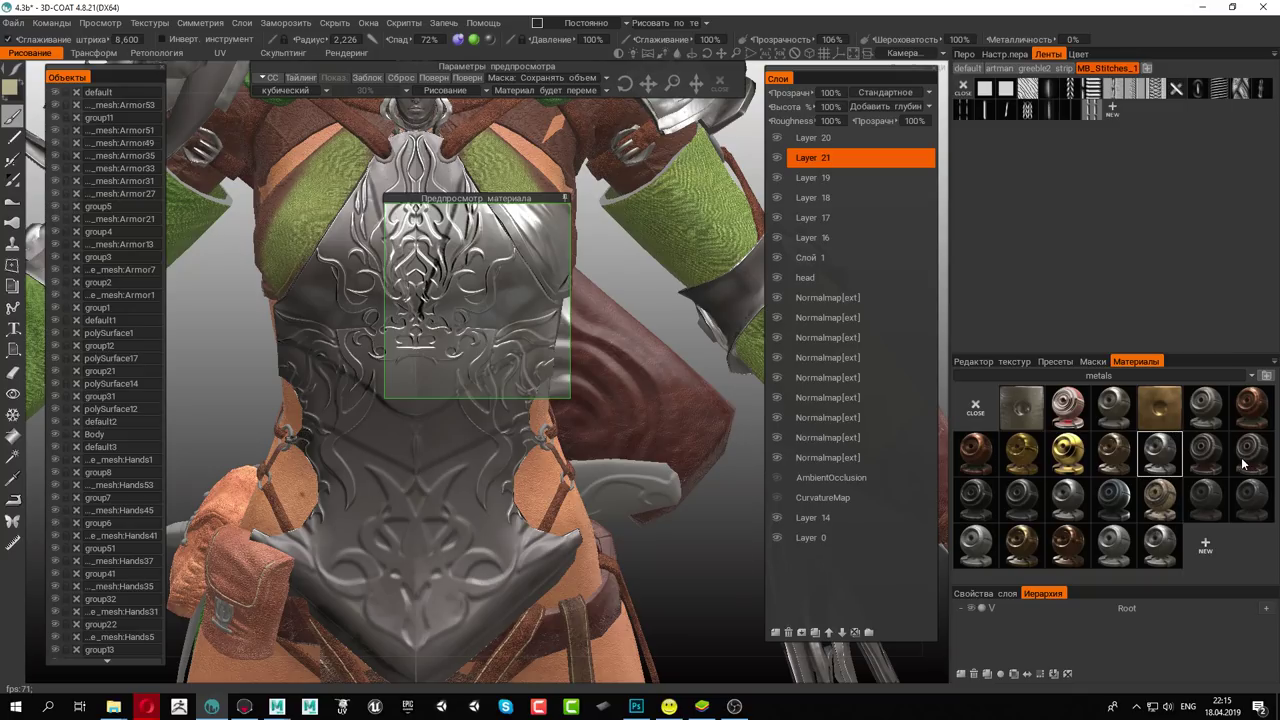
Frame the lower chest plate and set the brush radius to 1.280
left_click_drag(520, 198, 737, 440)
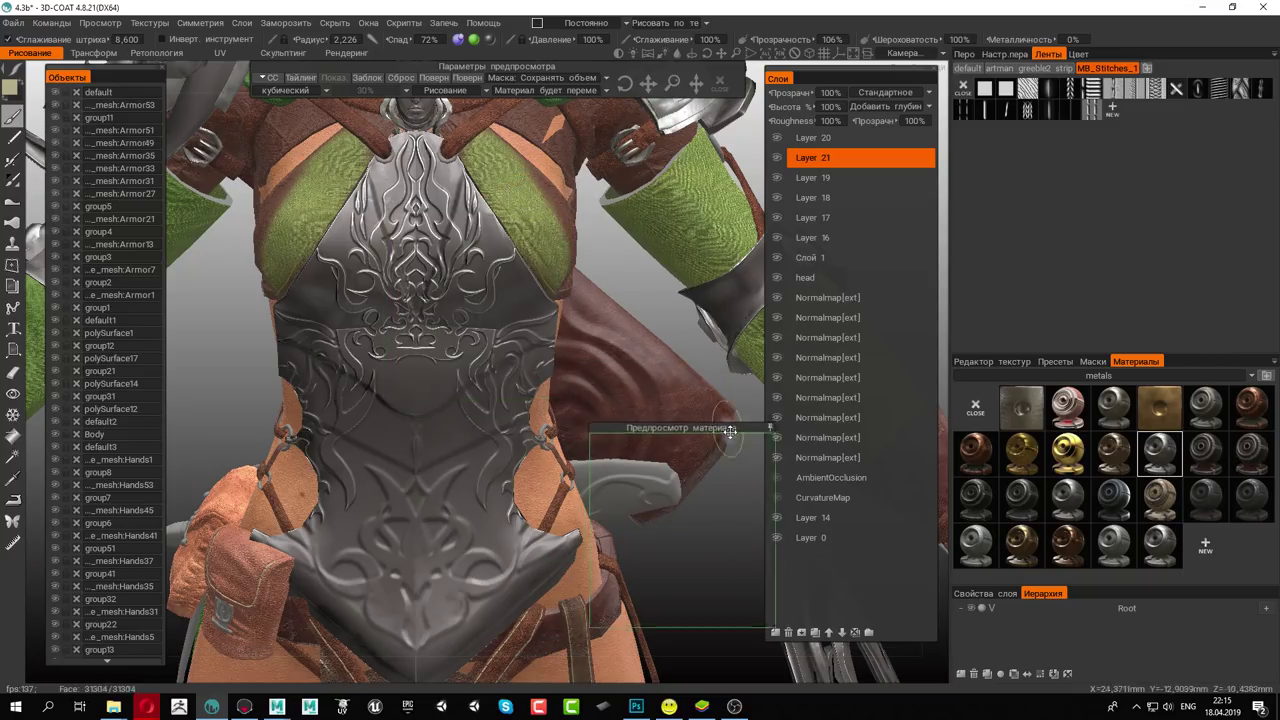
middle_click_drag(737, 440, 493, 330)
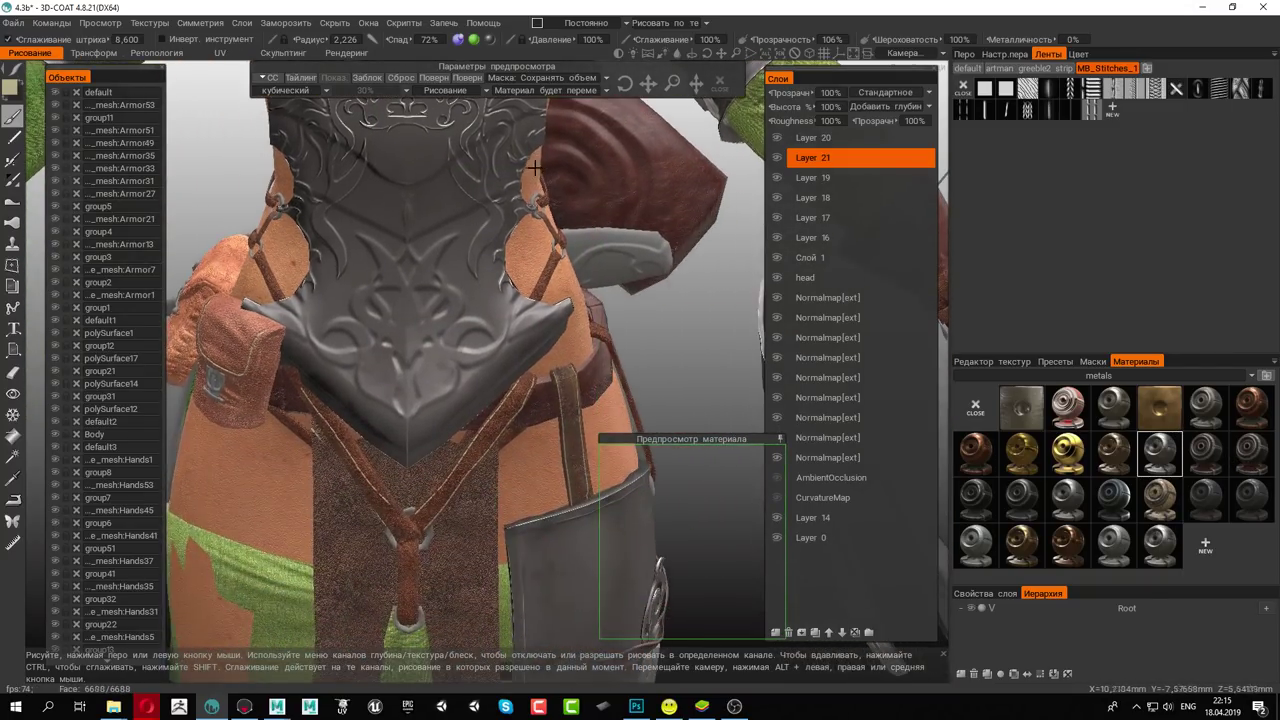
scroll(500, 340, "up", 3)
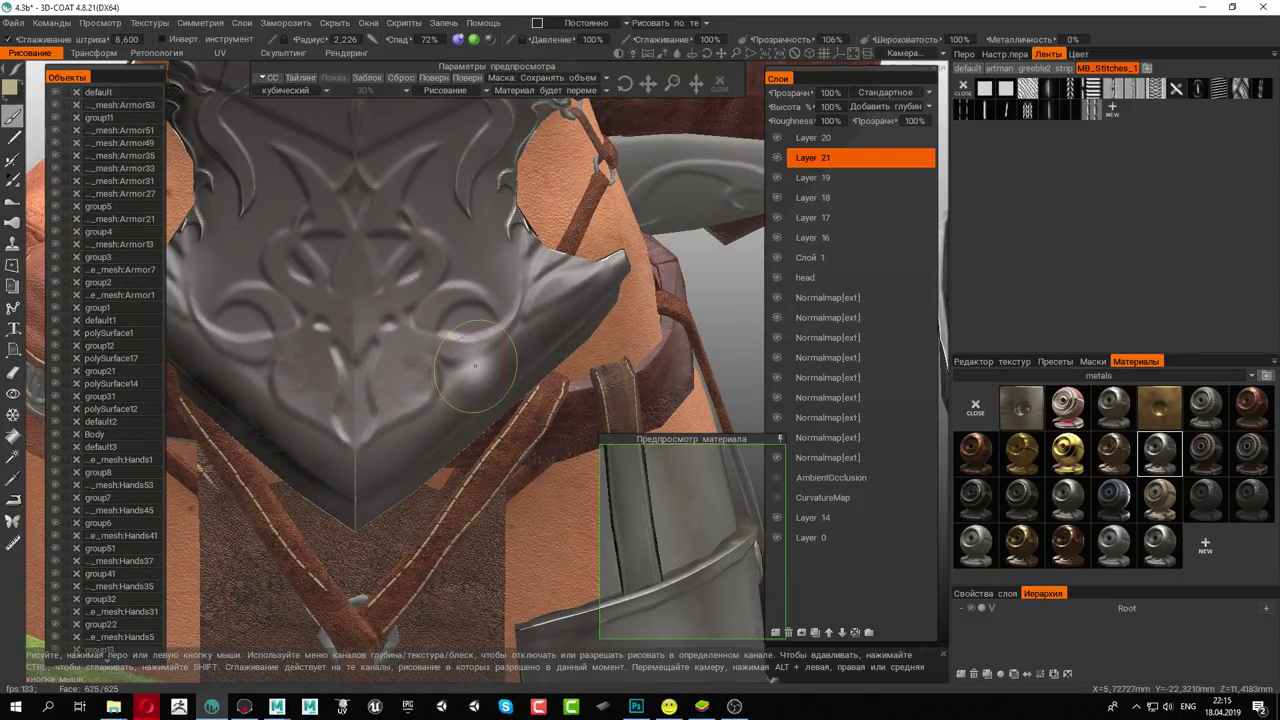
right_click_drag(470, 368, 386, 411)
Undo two trial rivet stamps and turn off depth painting for the brush
left_click(378, 424)
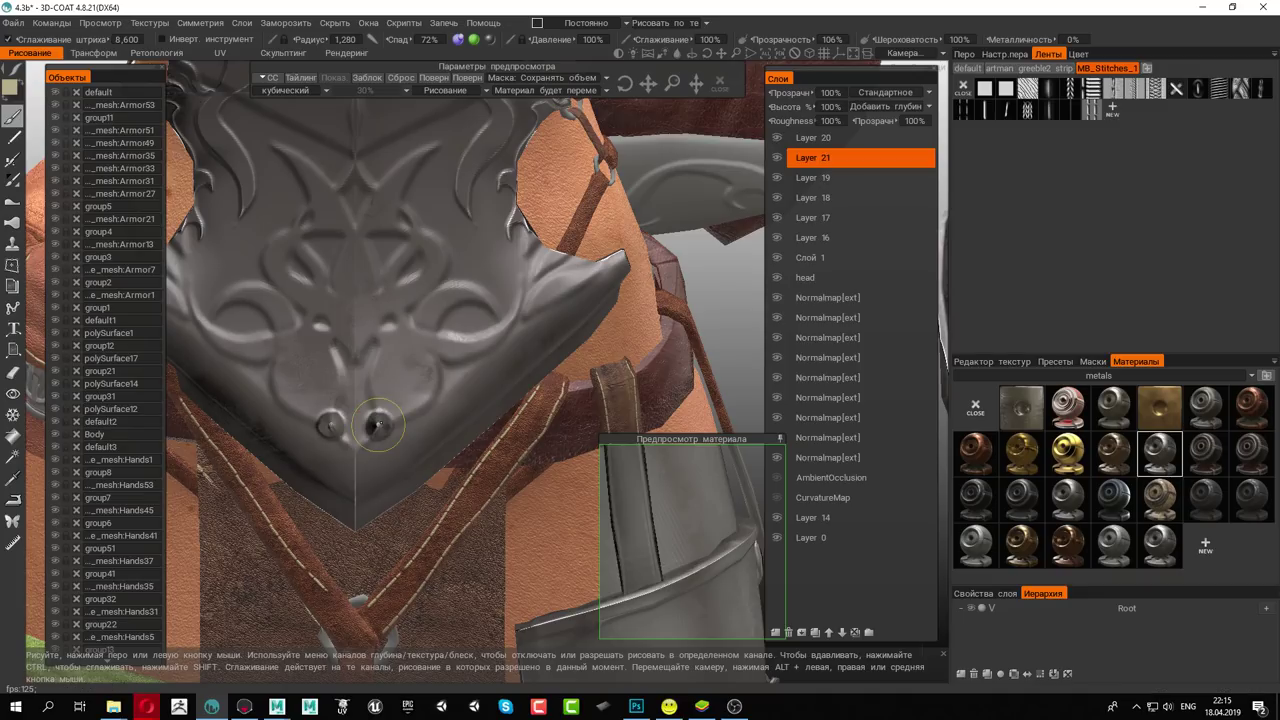
left_click(416, 392)
key("ctrl+z")
key("ctrl+z")
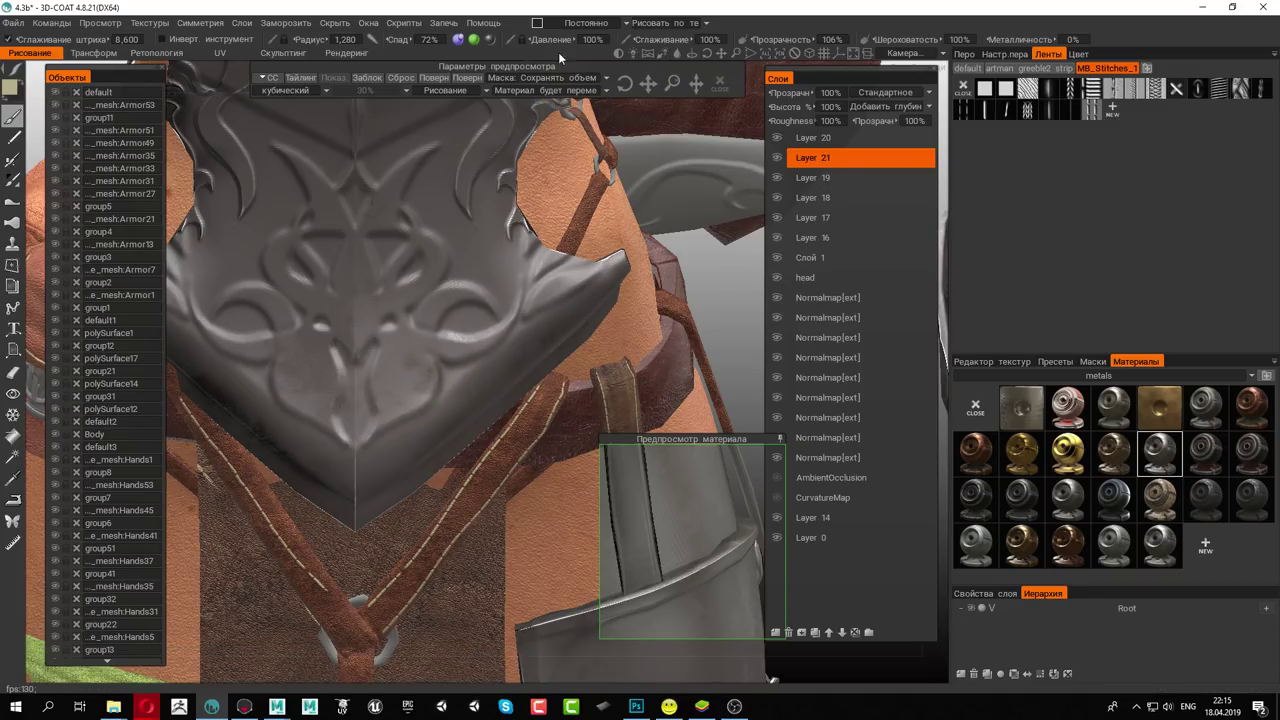
left_click(457, 39)
left_click(465, 58)
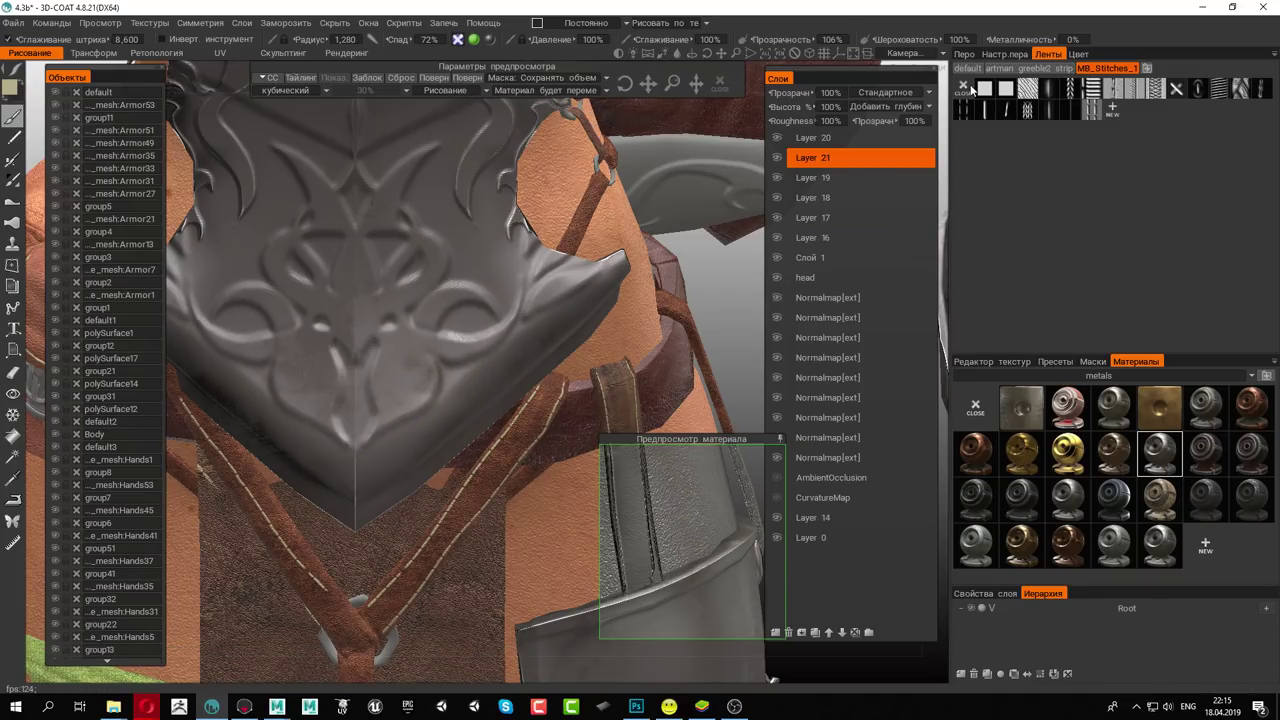
Choose a brush alpha and paint mirrored worn-metal highlights on the chest plate ornaments
left_click(964, 55)
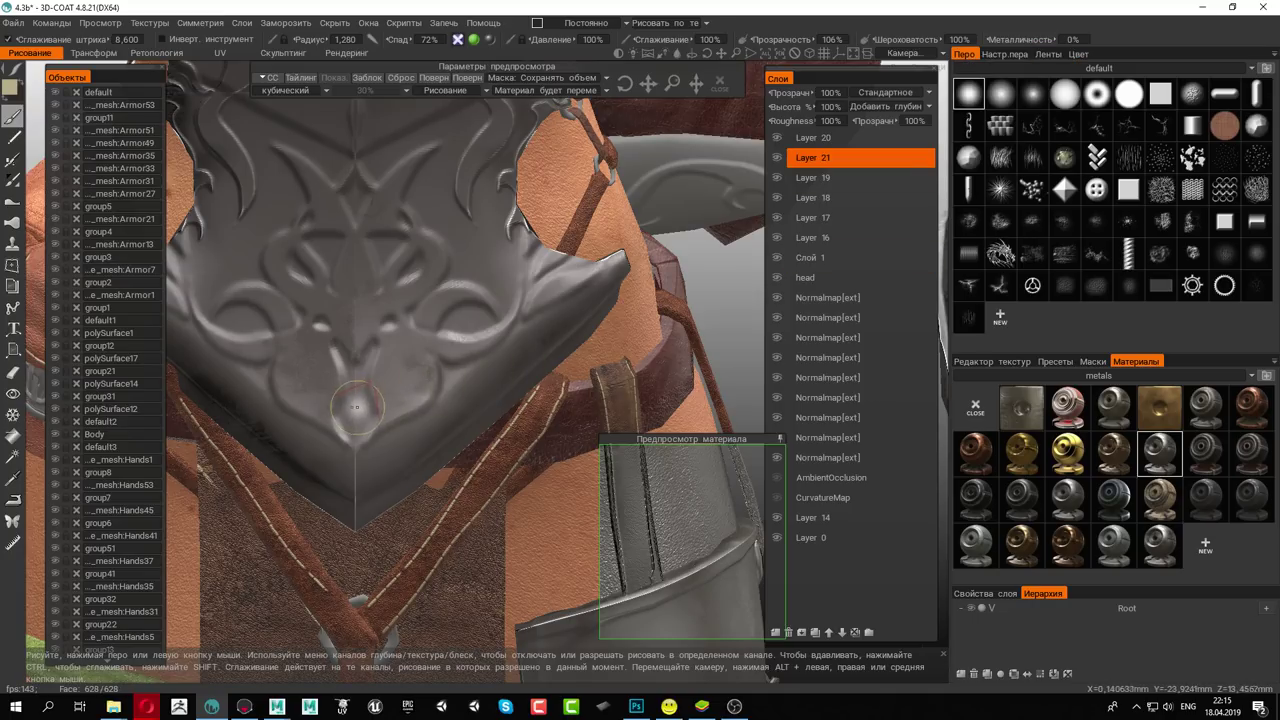
mouse_move(410, 389)
left_mouse_down()
mouse_move(420, 375)
mouse_move(398, 364)
mouse_move(402, 338)
mouse_move(480, 345)
mouse_move(475, 305)
mouse_move(455, 295)
mouse_move(418, 326)
mouse_move(360, 332)
mouse_move(435, 262)
mouse_move(362, 315)
mouse_move(360, 240)
mouse_move(397, 172)
mouse_move(563, 483)
mouse_move(515, 345)
mouse_move(460, 268)
left_mouse_up()
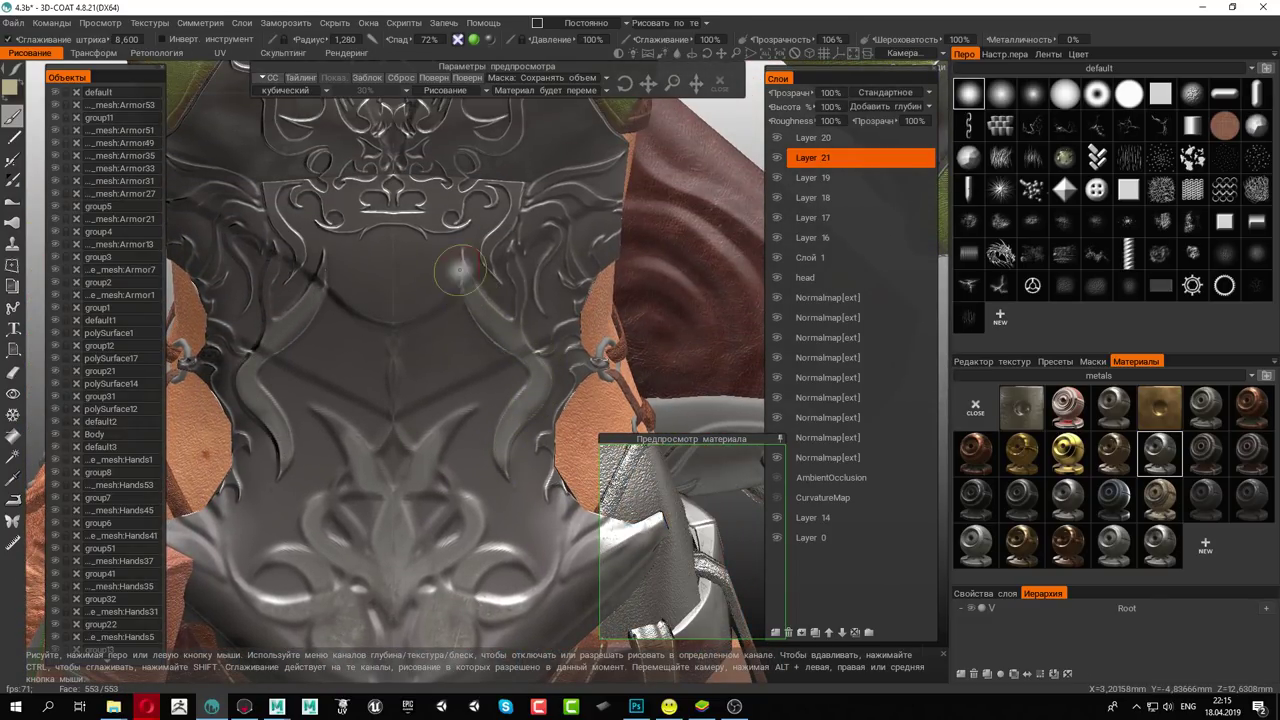
mouse_move(520, 330)
left_mouse_down()
mouse_move(512, 258)
mouse_move(521, 360)
mouse_move(512, 335)
mouse_move(540, 285)
mouse_move(500, 310)
mouse_move(475, 290)
mouse_move(418, 288)
left_mouse_up()
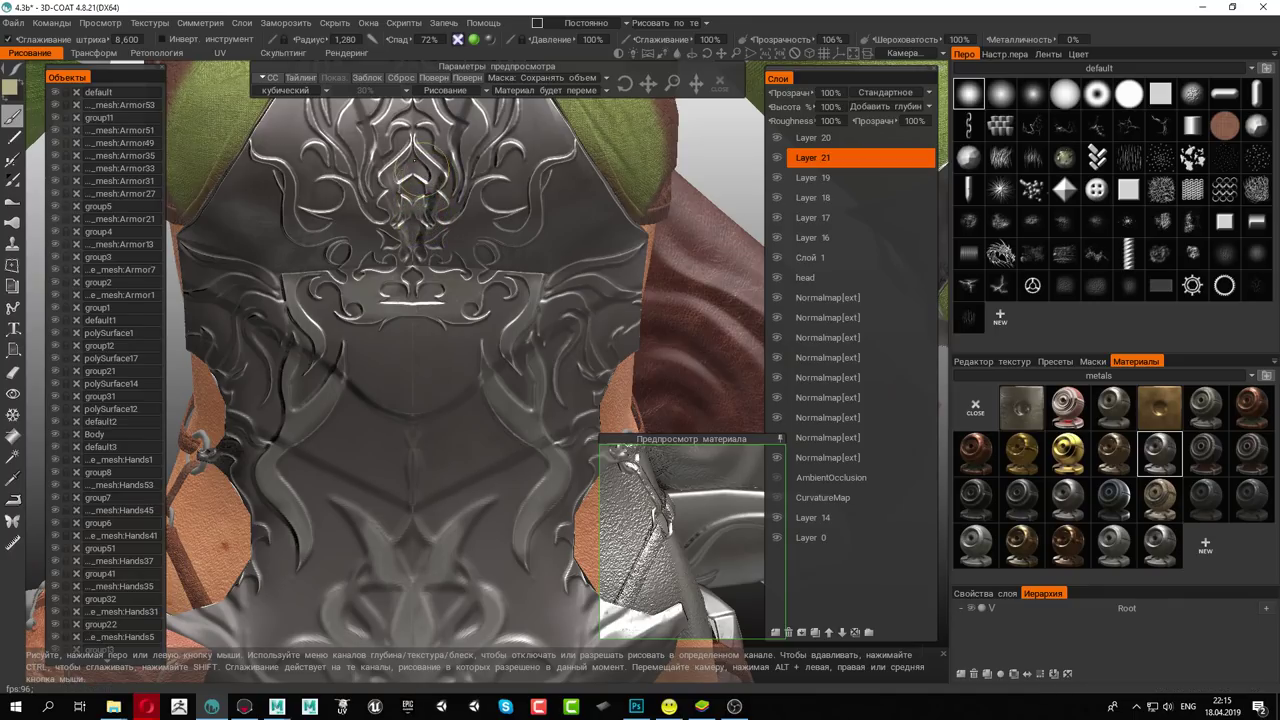
mouse_move(430, 170)
left_mouse_down("alt")
mouse_move(452, 249)
mouse_move(440, 330)
mouse_move(505, 336)
left_mouse_up("alt")
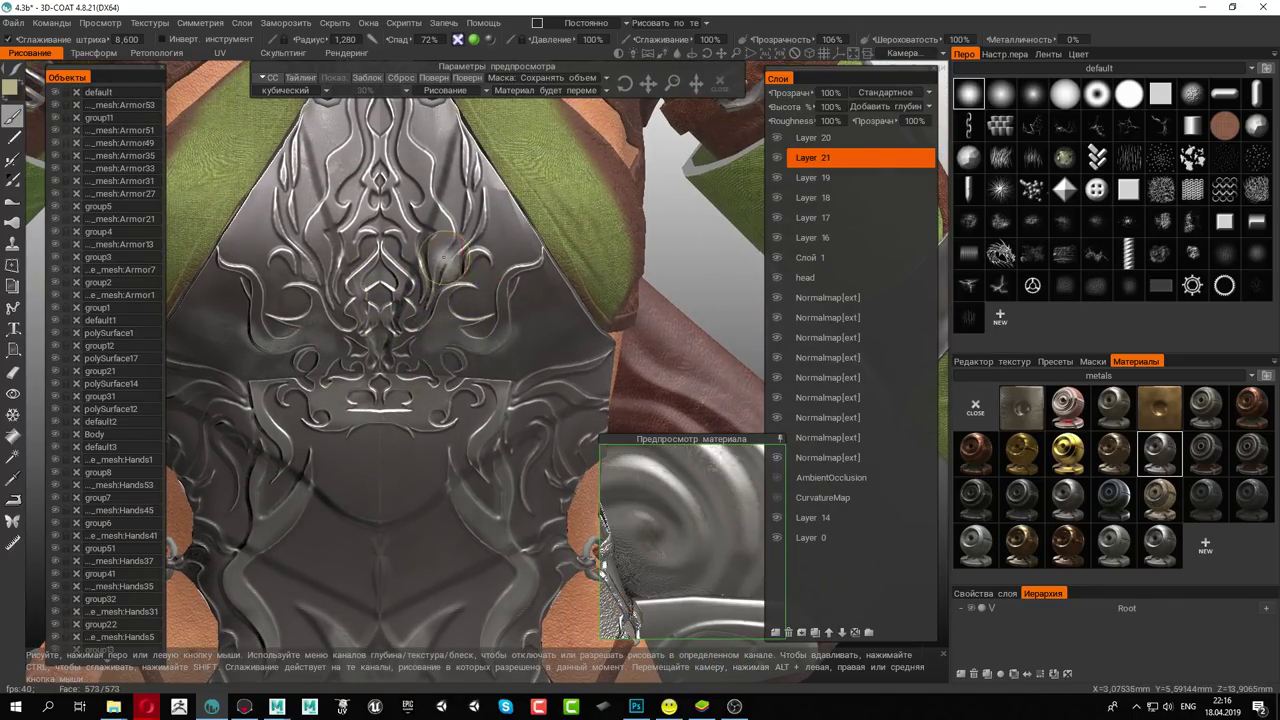
left_click_drag(450, 250, 445, 230)
left_click_drag(410, 150, 401, 231, "alt")
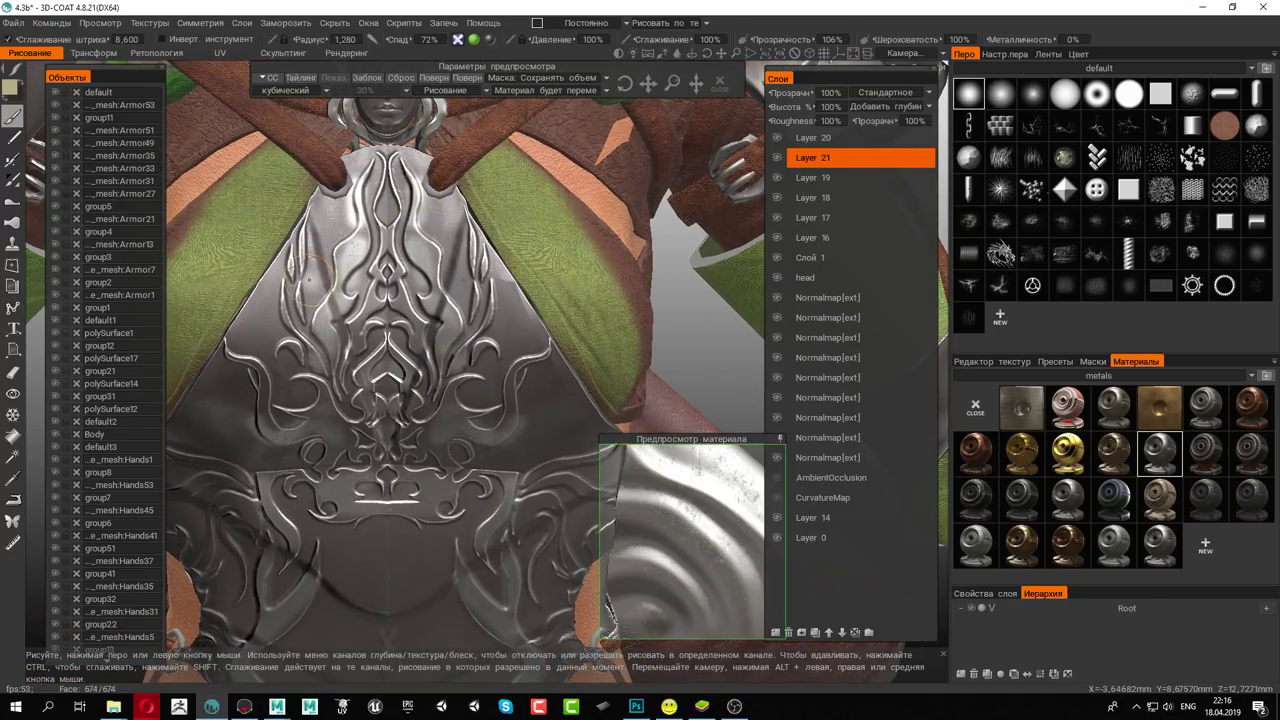
scroll(332, 331, "down", 5)
middle_click_drag(571, 366, 571, 300, "alt")
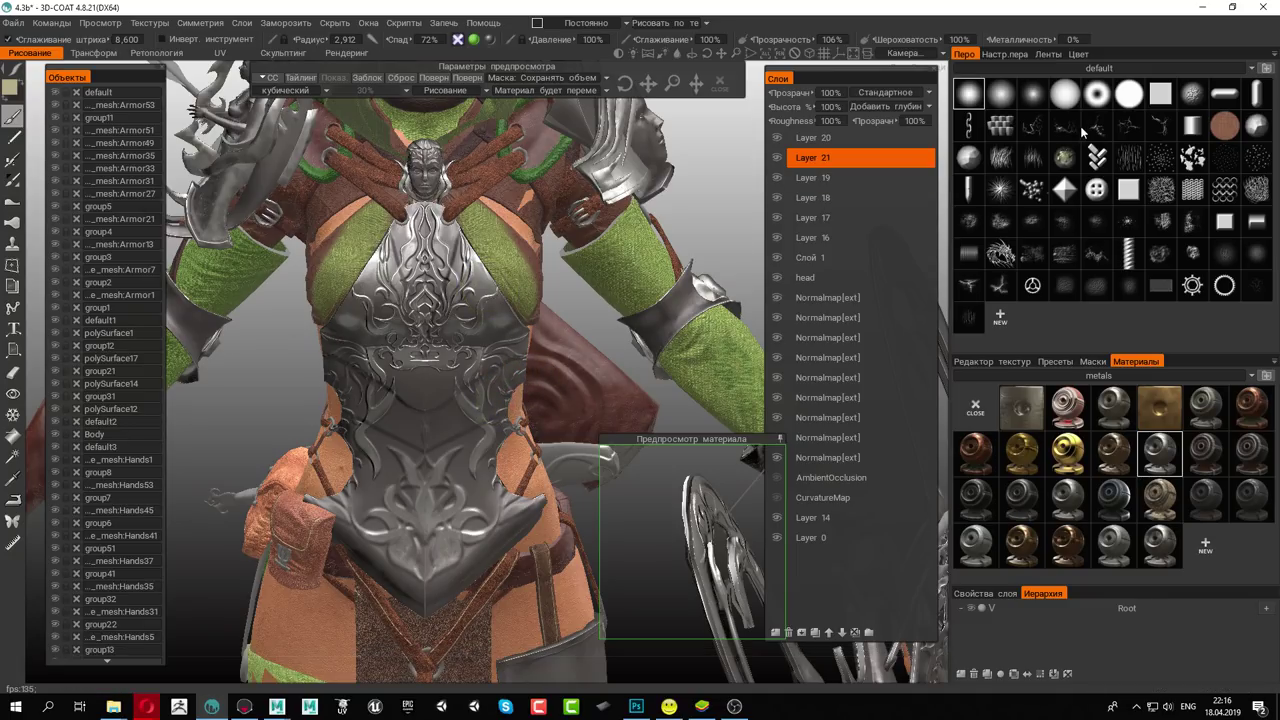
Switch to another brush alpha and enlarge the brush radius to 5.560
left_click(1064, 260)
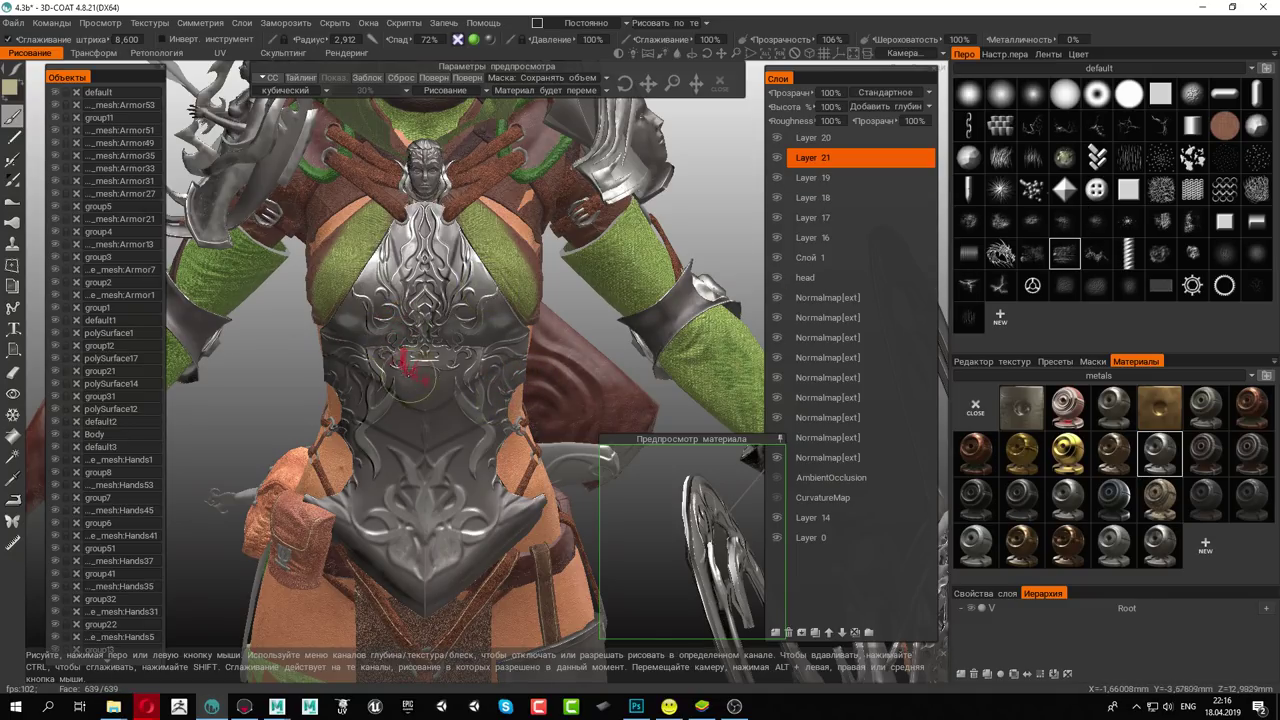
scroll(404, 378, "up", 5)
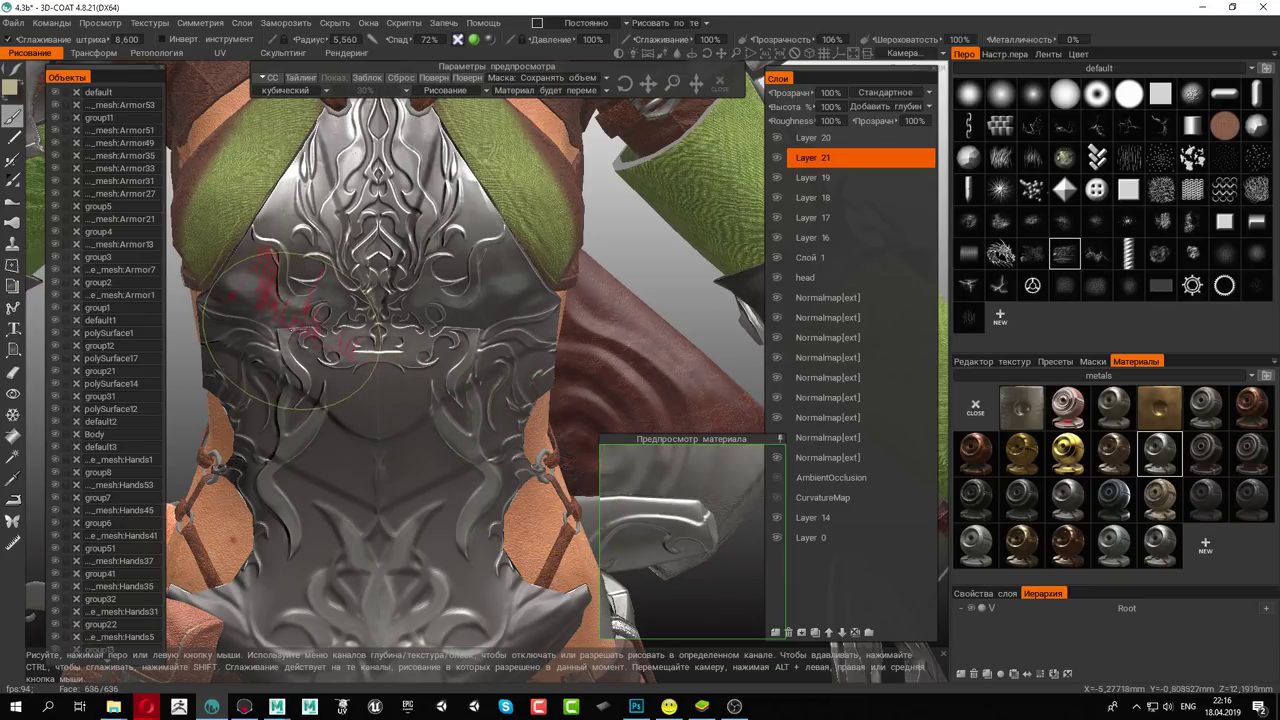
right_click_drag(320, 347, 380, 350)
scroll(345, 352, "up", 2)
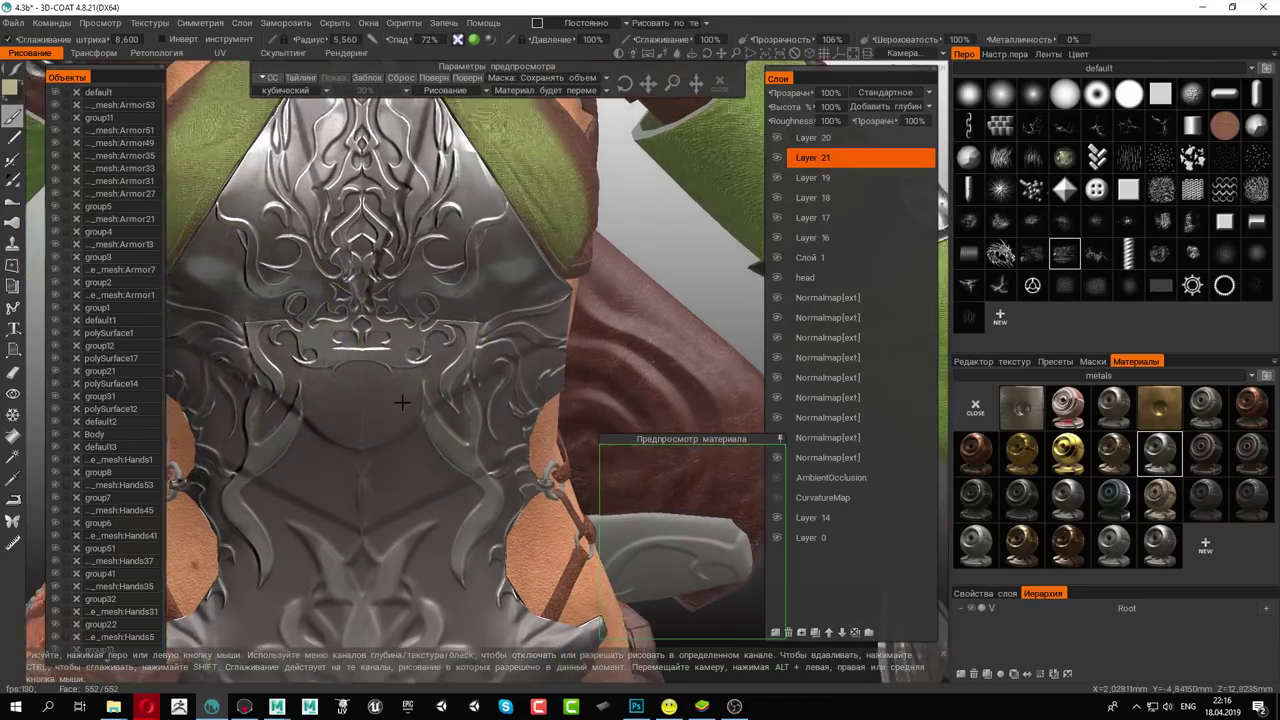
scroll(330, 340, "up", 3)
left_click_drag(587, 321, 448, 340, "alt")
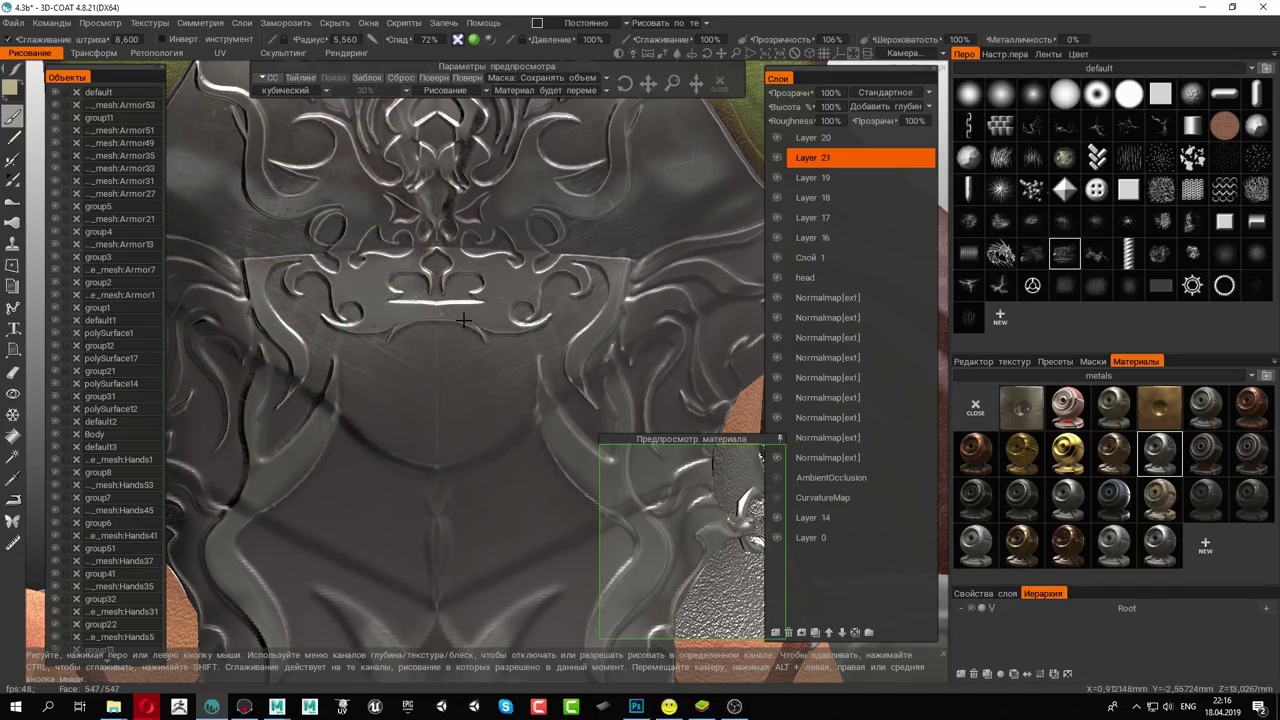
scroll(356, 312, "down", 3)
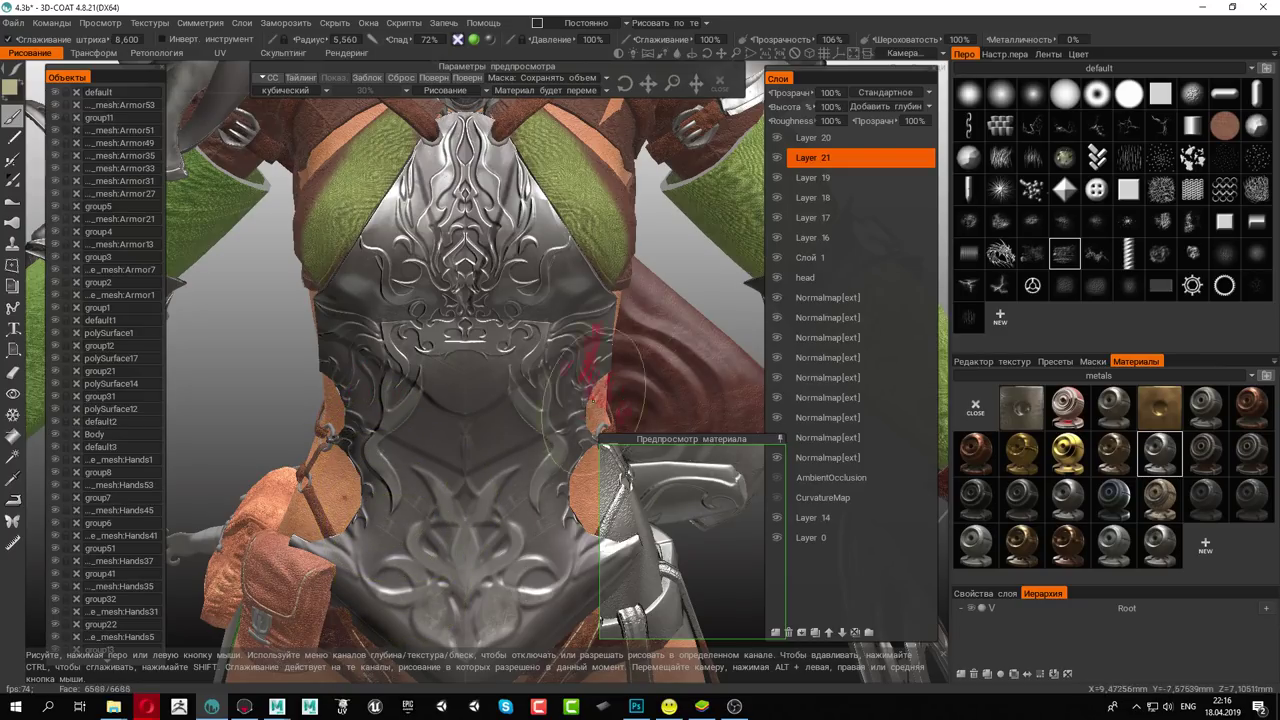
scroll(430, 272, "down", 2)
scroll(430, 272, "down", 2)
scroll(430, 272, "down", 2)
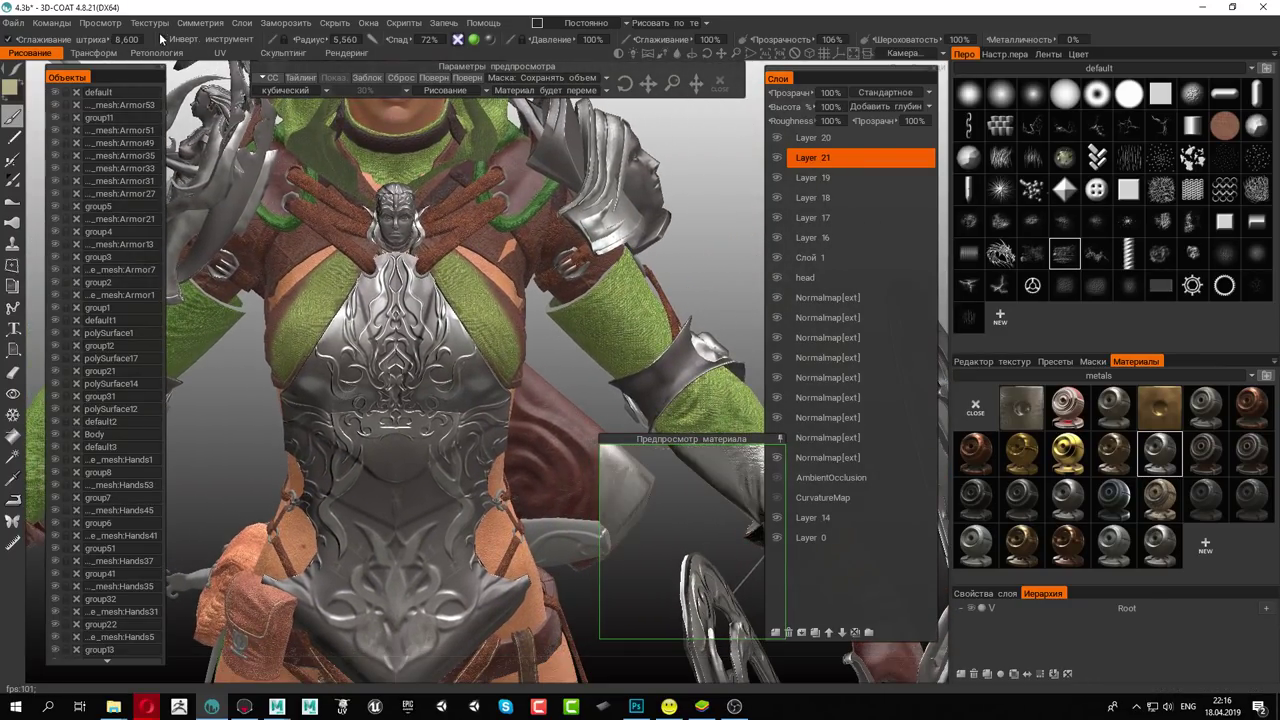
Open the Симметрия settings panel and move the material preview aside
left_click(200, 22)
left_click(205, 69)
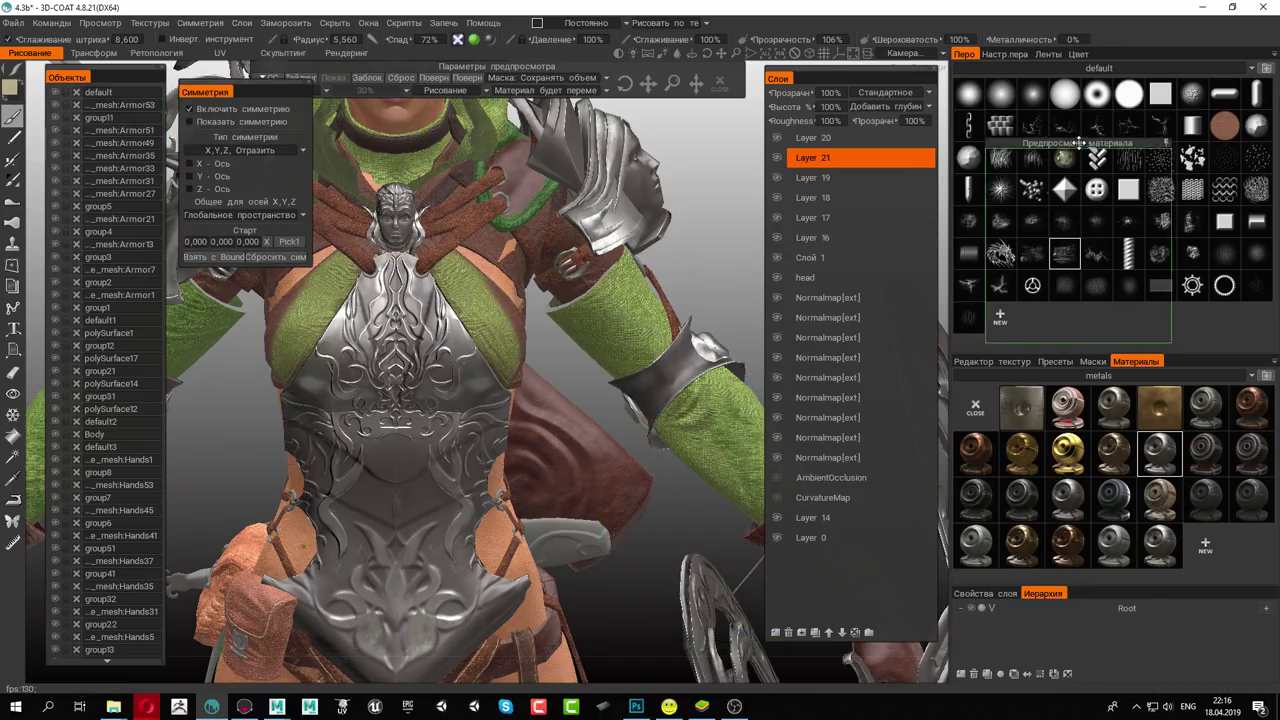
left_click(860, 318)
Zoom to the forearm bracer, enable the colour channel and shrink the radius to 0.383
left_click_drag(515, 340, 652, 366, "alt")
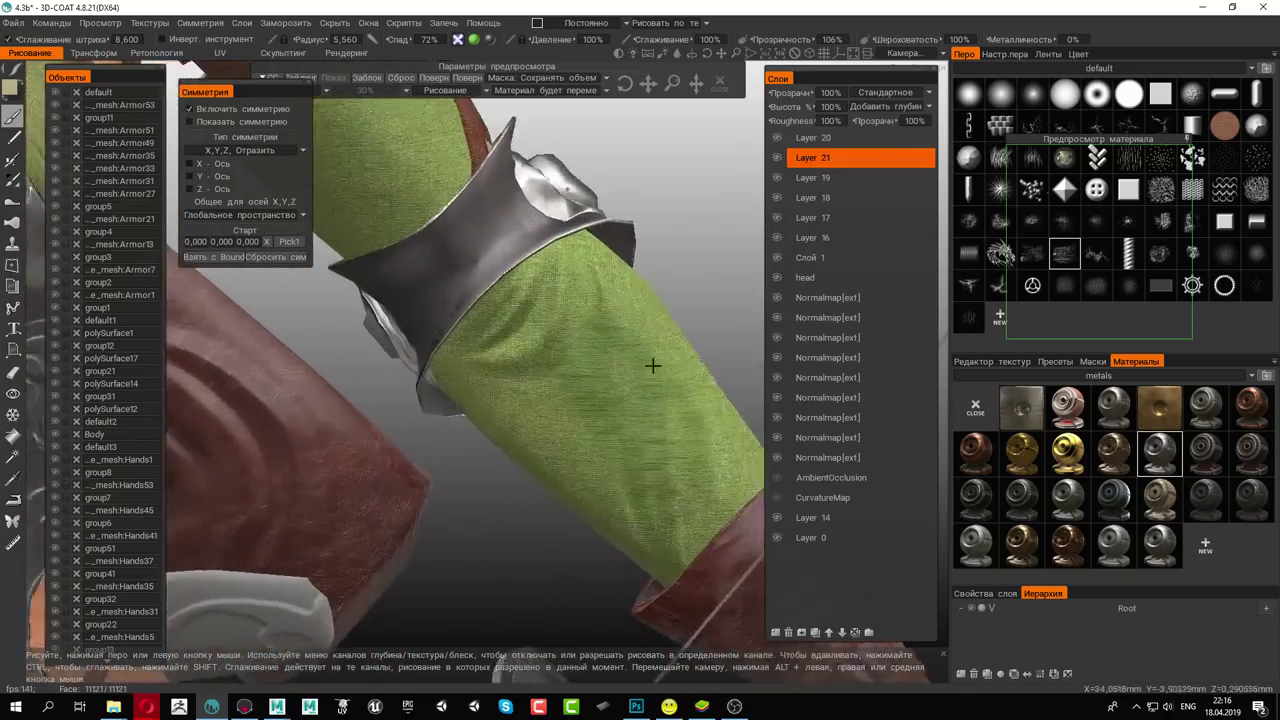
mouse_move(538, 213)
left_mouse_down("alt")
mouse_move(629, 400)
mouse_move(583, 334)
left_mouse_up("alt")
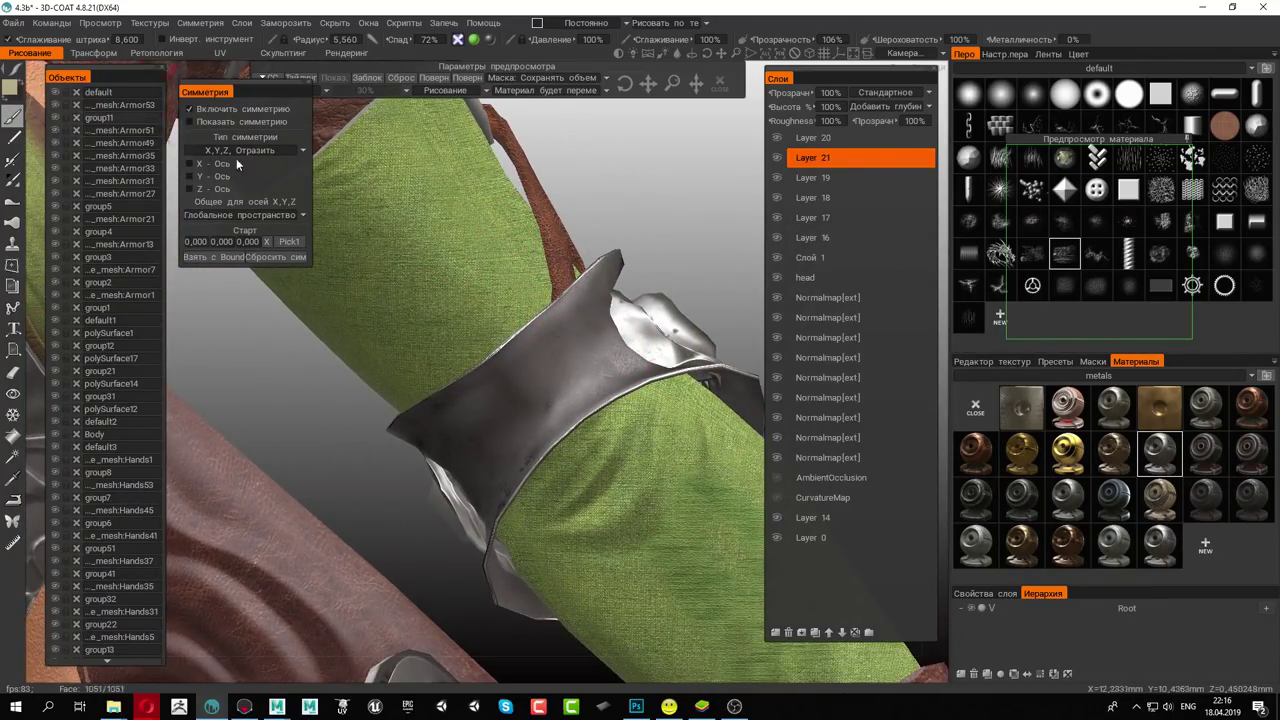
right_click_drag(549, 352, 505, 352)
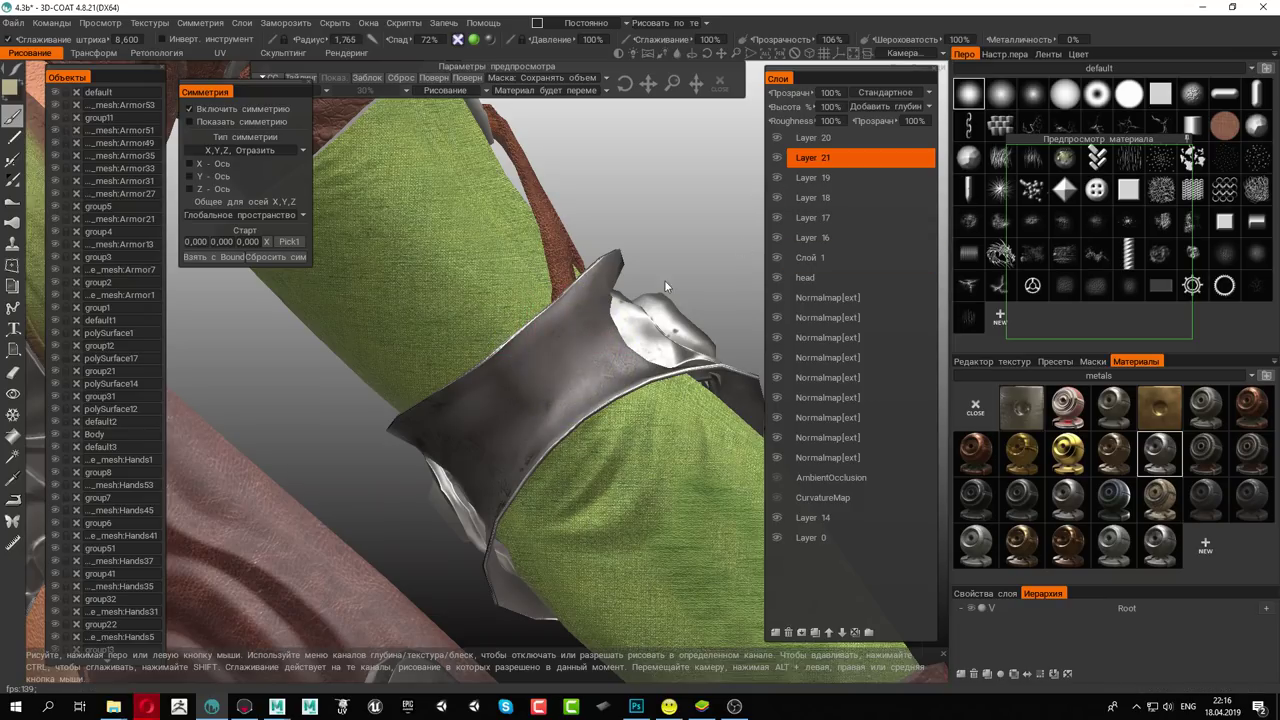
right_click_drag(580, 340, 556, 340)
left_click(458, 39)
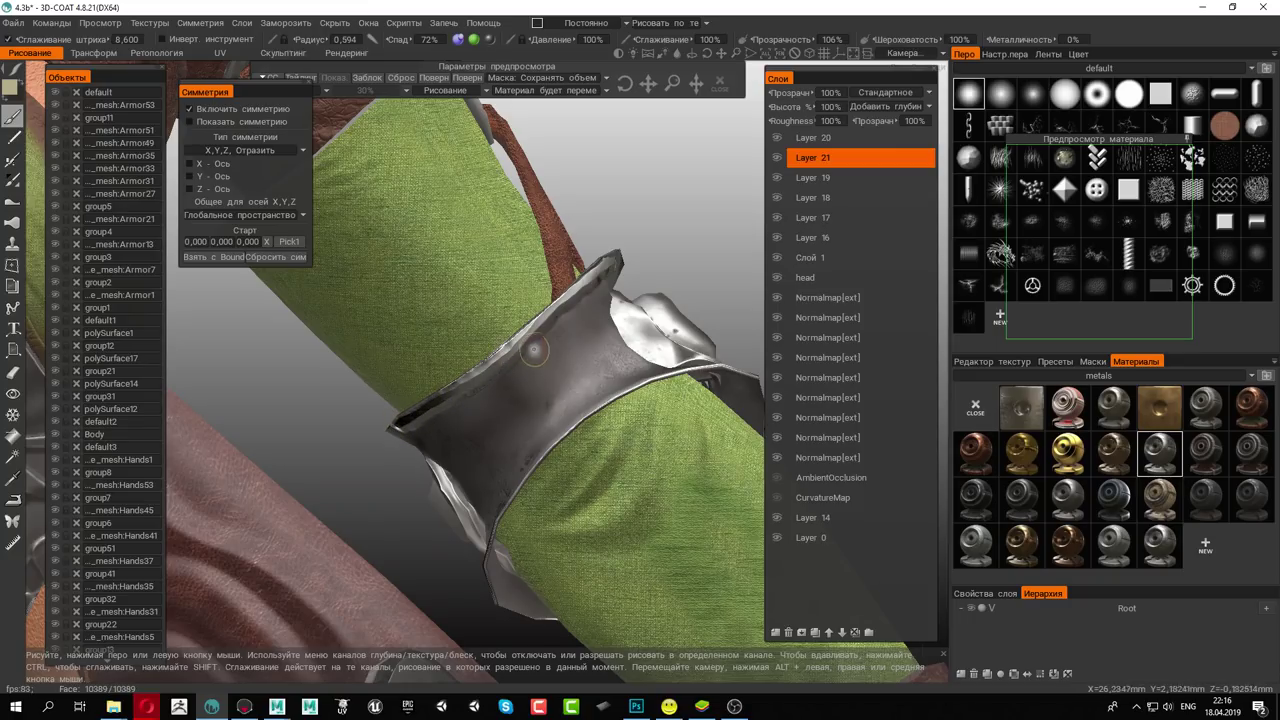
right_click_drag(575, 345, 560, 345)
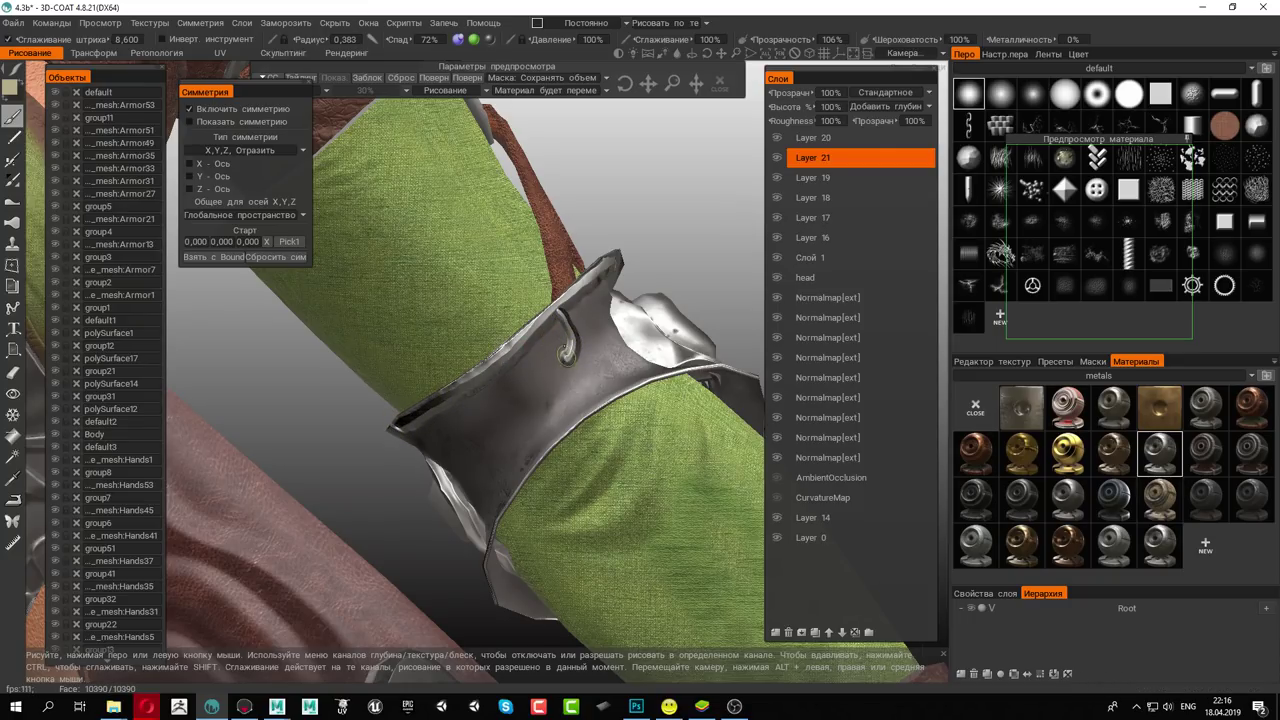
Paint a curling metal swirl on the bracer, then zoom out to check the chest armor
left_click_drag(560, 355, 603, 326)
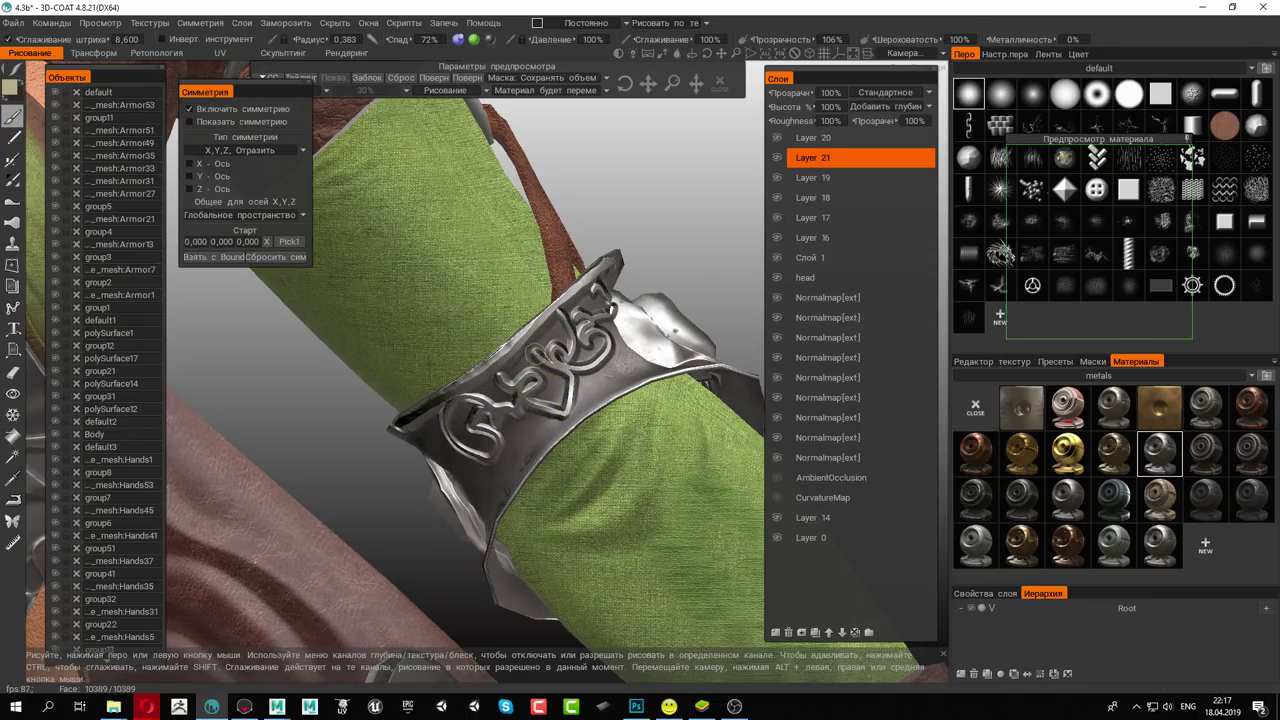
scroll(692, 302, "down", 5)
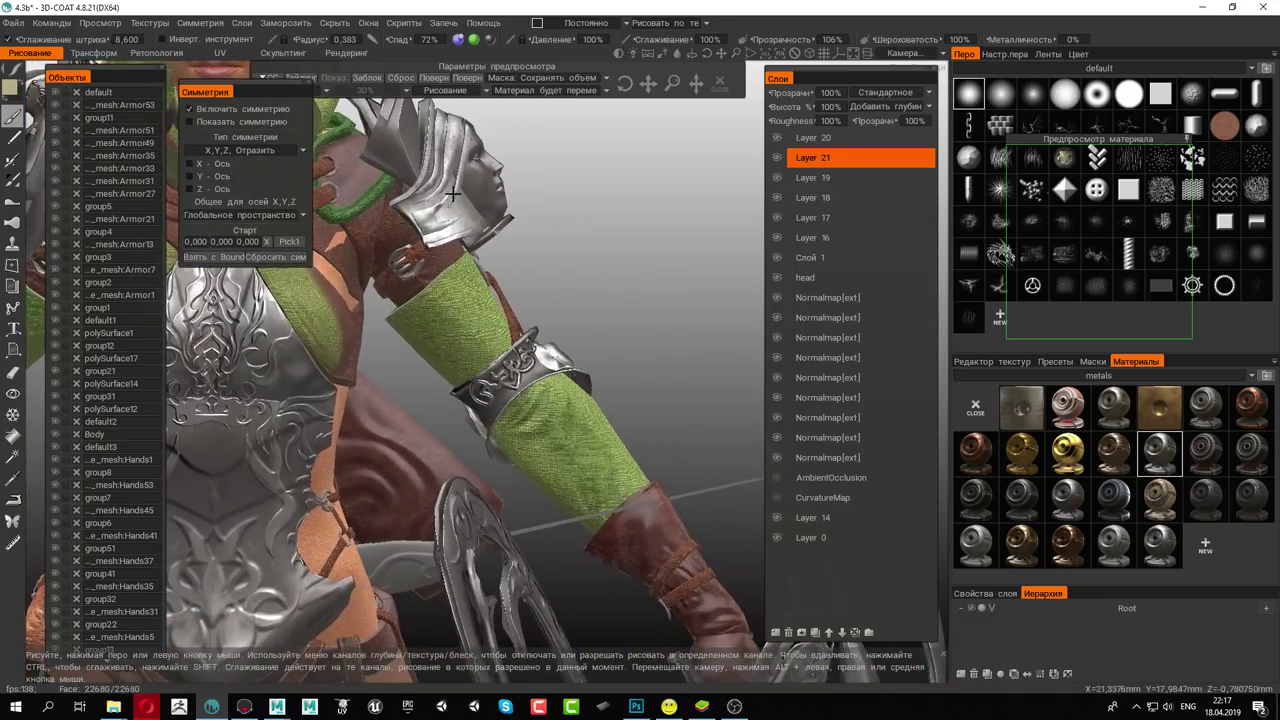
scroll(692, 302, "down", 5)
scroll(697, 252, "down", 2)
mouse_move(697, 252)
right_mouse_down()
mouse_move(555, 280)
mouse_move(543, 334)
mouse_move(520, 340)
mouse_move(453, 324)
mouse_move(440, 300)
right_mouse_up()
scroll(497, 300, "up", 5)
scroll(497, 300, "up", 3)
scroll(625, 326, "up", 3)
scroll(549, 245, "up", 3)
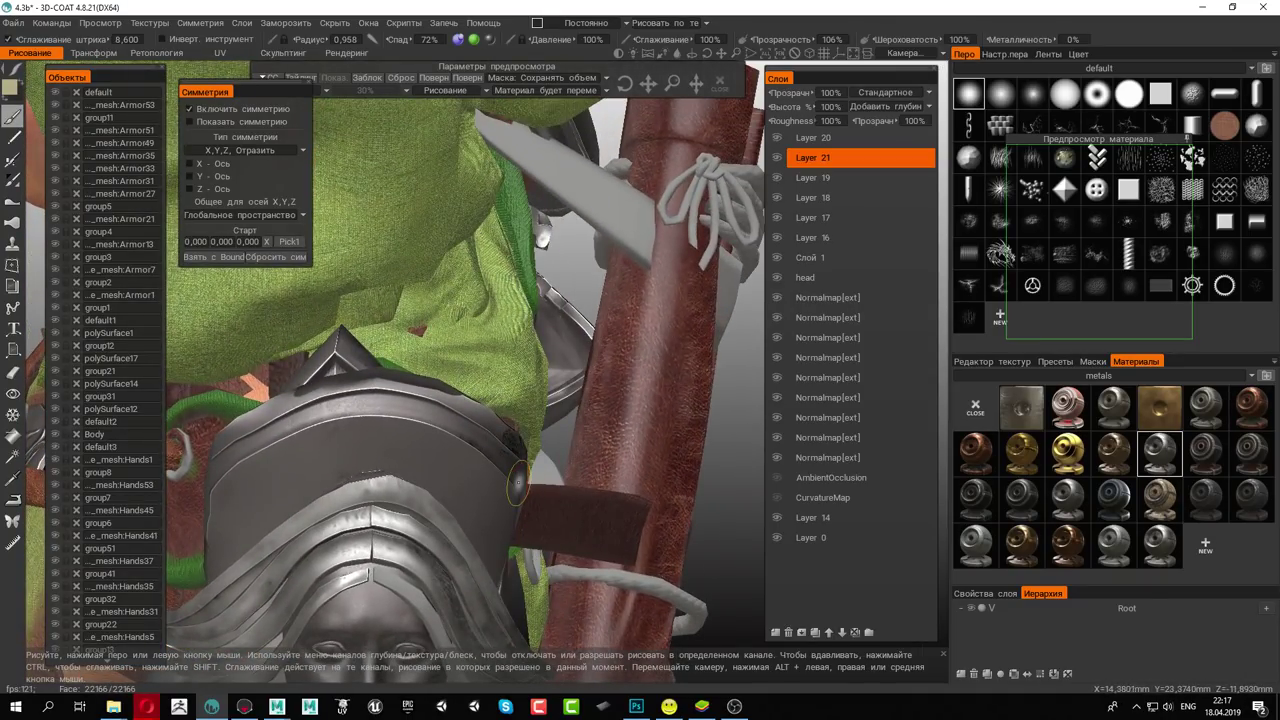
Save the elf project with Ctrl+S and return to 3D-Coat from Photoshop
key("ctrl+s")
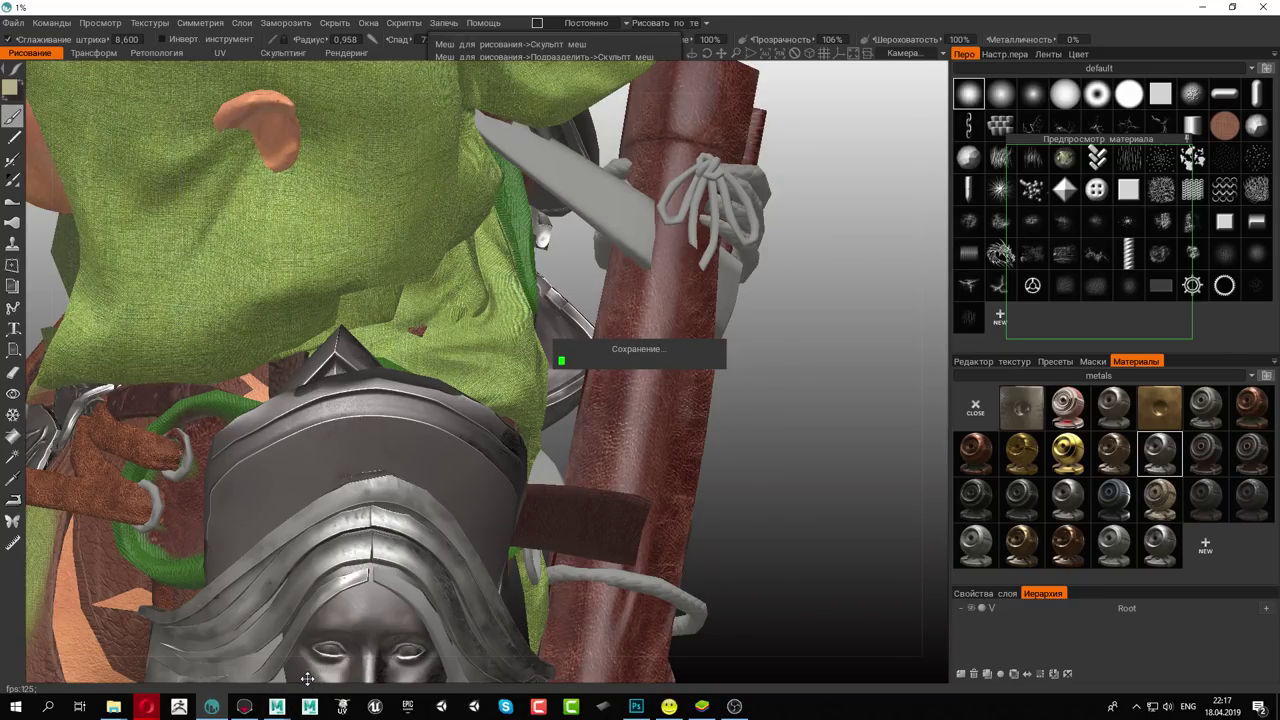
left_click(635, 708)
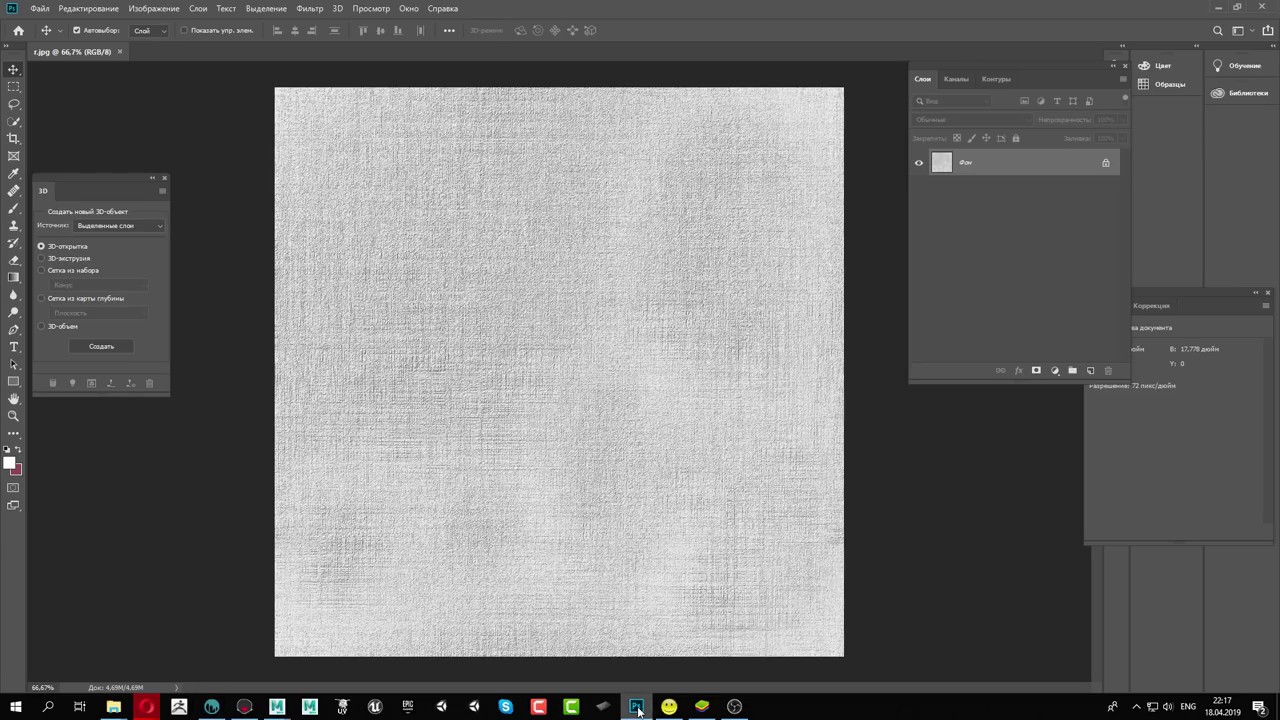
left_click(636, 707)
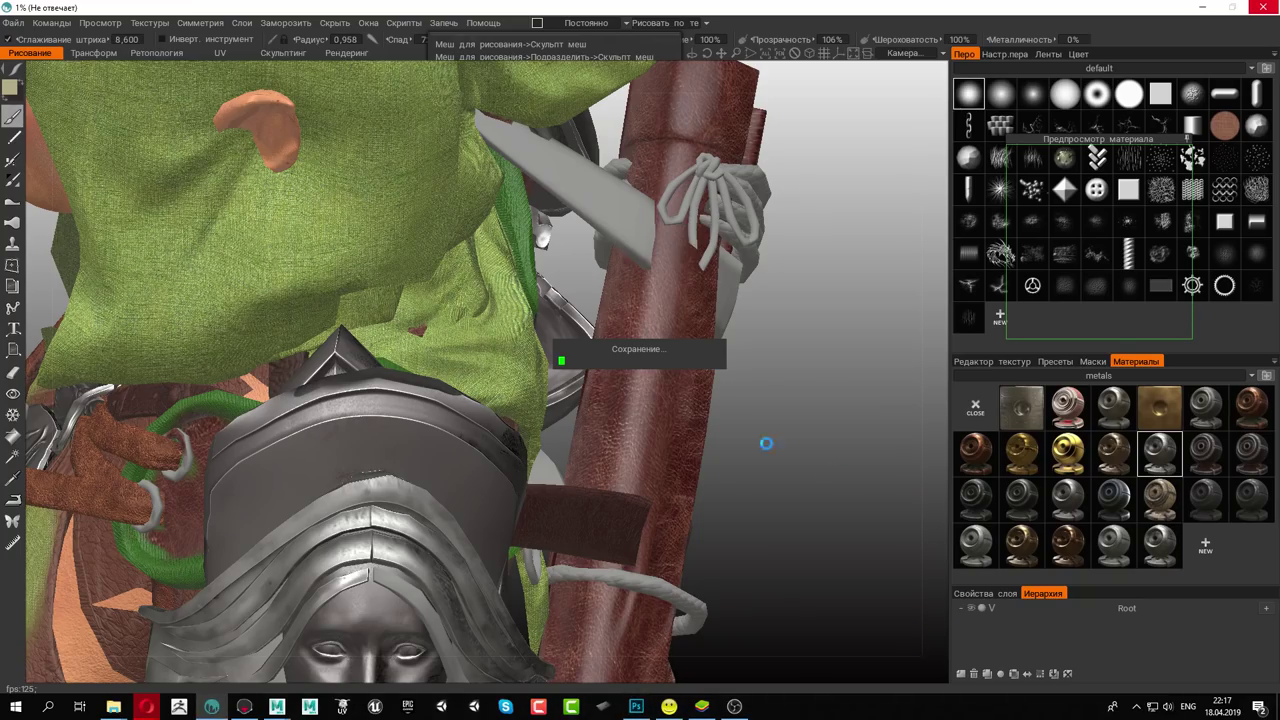
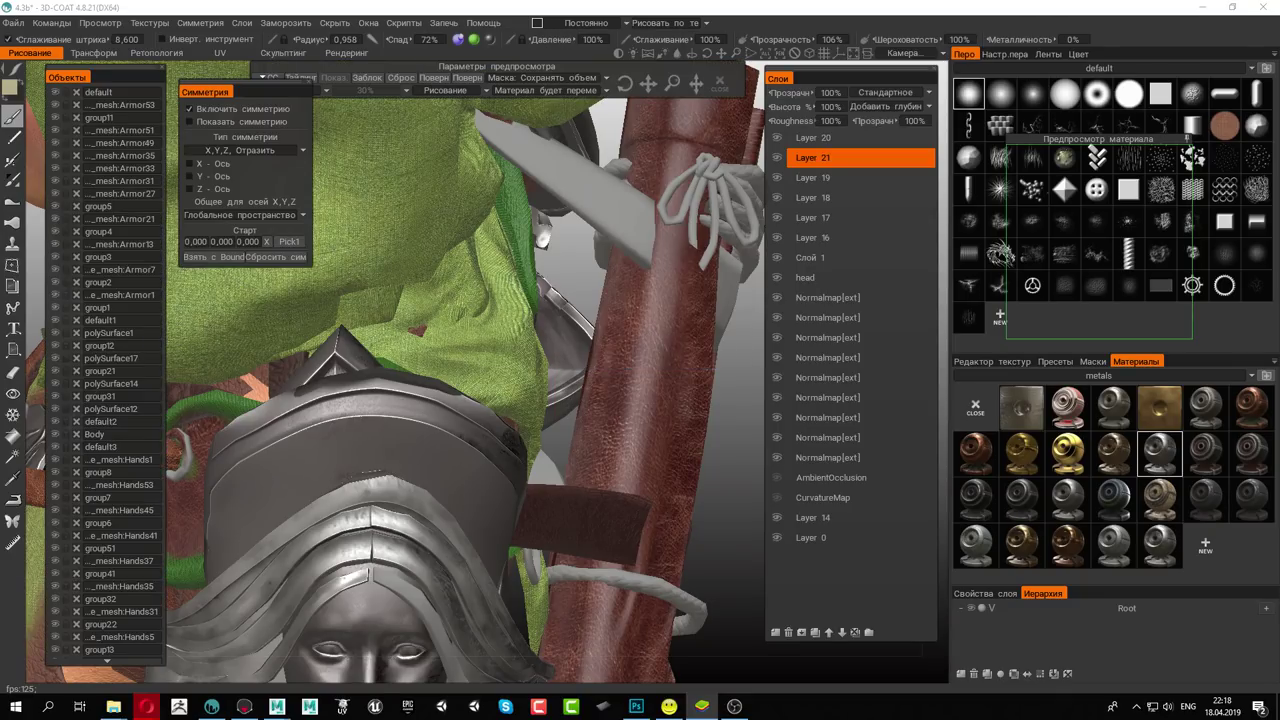
Dab a test spot on the helmet, then undo it
left_click(479, 449)
left_click(458, 39)
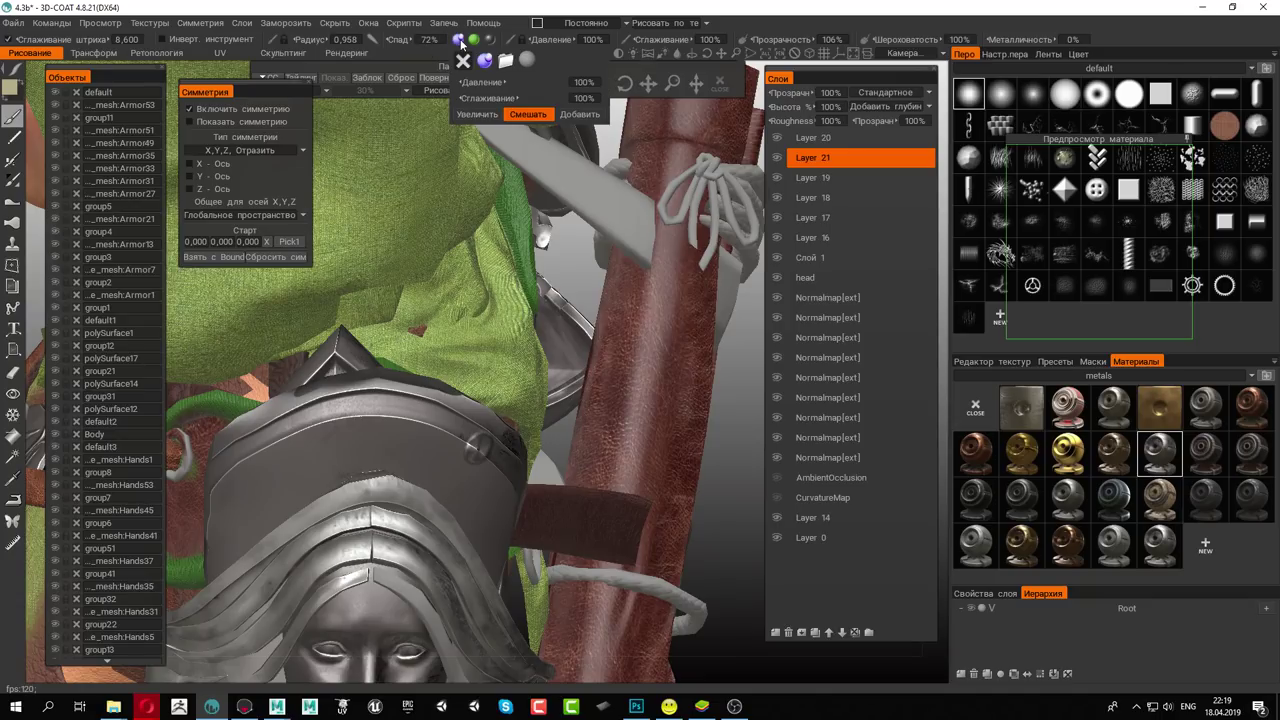
key("ctrl+z")
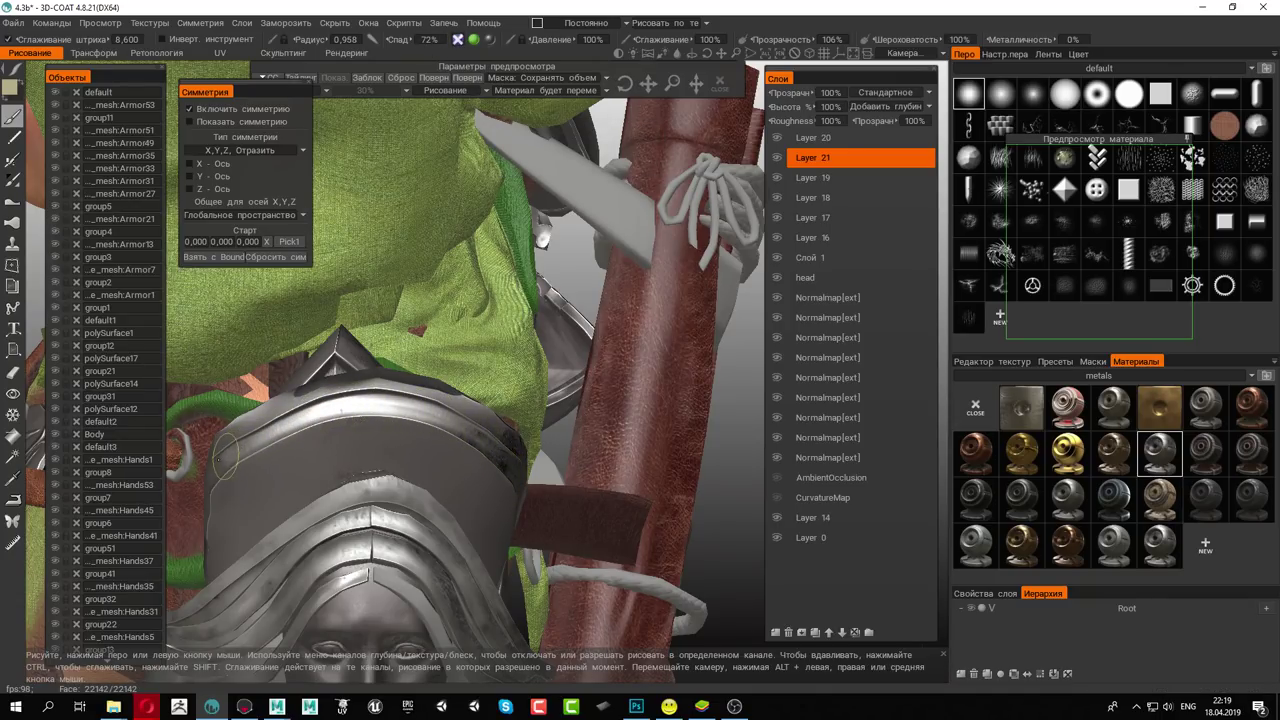
Turn to the shield, resize the brush around 5.6, and stroke down its upper-left edge
mouse_move(370, 483)
left_mouse_down("alt")
mouse_move(420, 473)
mouse_move(447, 257)
mouse_move(478, 240)
mouse_move(488, 318)
mouse_move(508, 330)
mouse_move(492, 218)
left_mouse_up("alt")
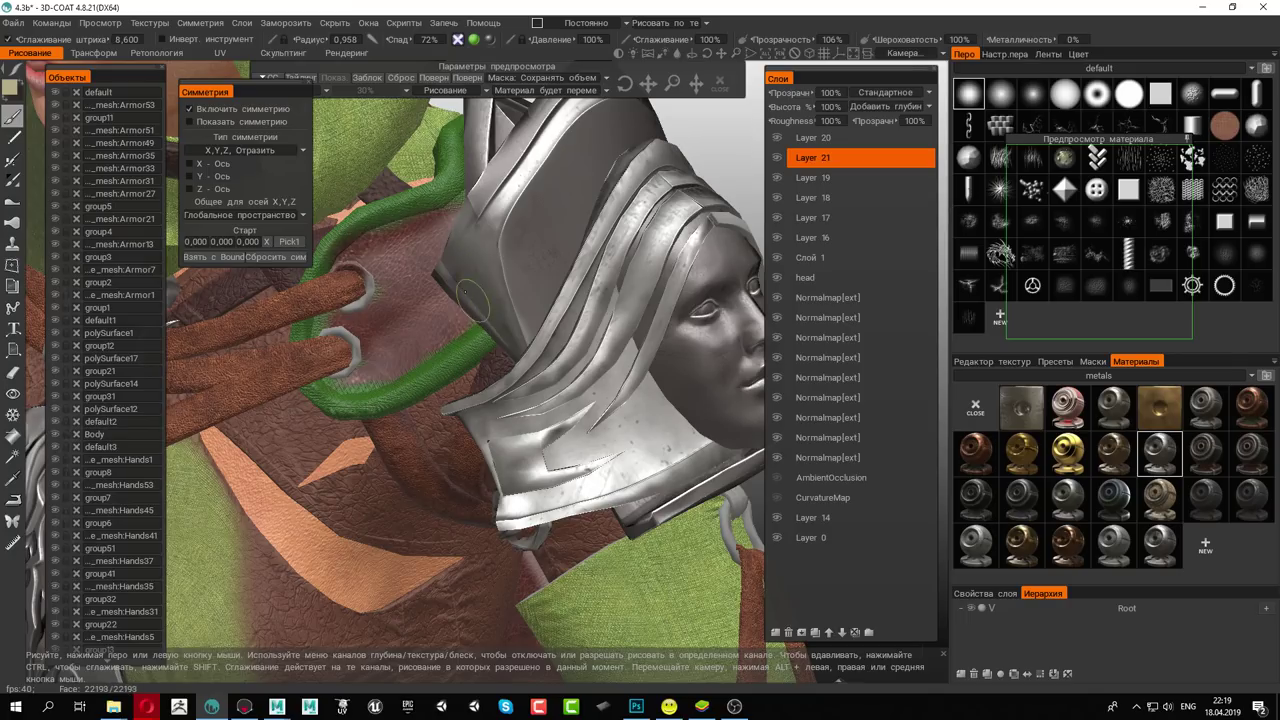
mouse_move(517, 309)
left_mouse_down("alt")
mouse_move(538, 300)
mouse_move(369, 326)
mouse_move(400, 340)
mouse_move(410, 400)
mouse_move(330, 420)
mouse_move(371, 461)
mouse_move(665, 444)
left_mouse_up("alt")
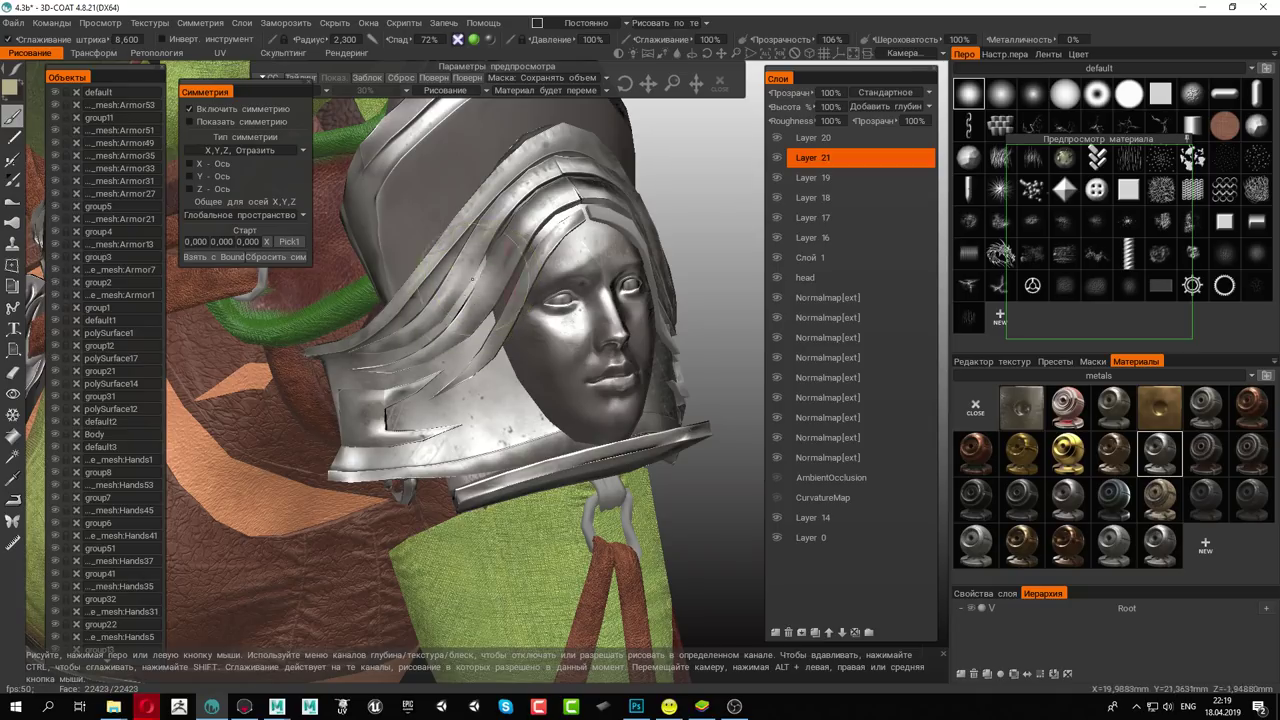
mouse_move(580, 340)
left_mouse_down("alt")
mouse_move(459, 276)
mouse_move(571, 215)
left_mouse_up("alt")
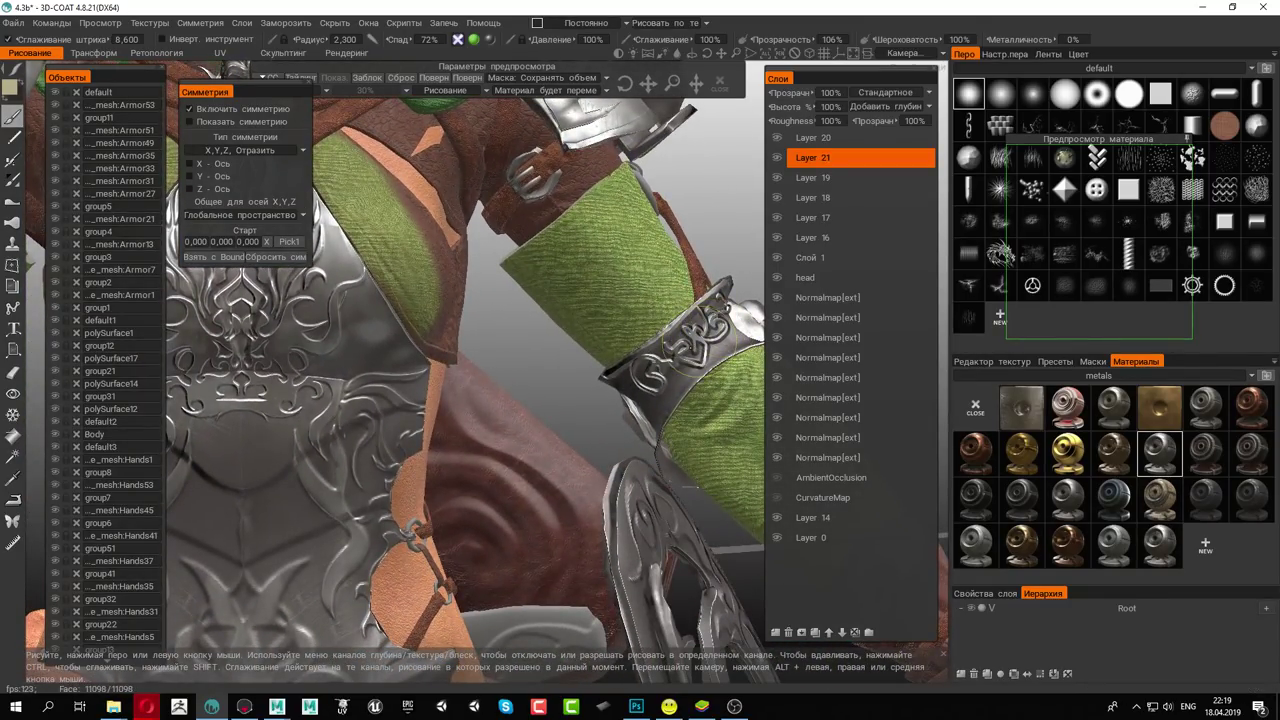
left_click_drag(655, 390, 580, 144, "alt")
left_click_drag(596, 264, 534, 289, "alt")
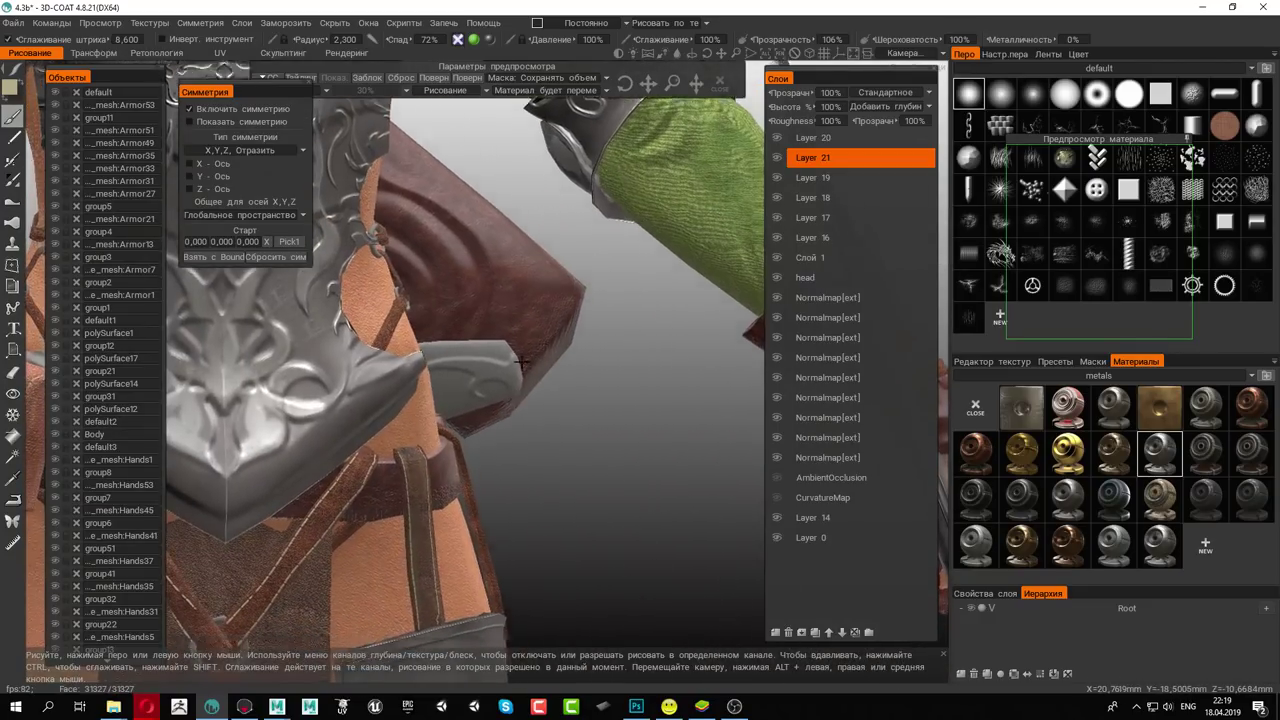
mouse_move(594, 394)
left_mouse_down("alt")
mouse_move(630, 229)
mouse_move(501, 262)
mouse_move(451, 225)
mouse_move(523, 218)
mouse_move(705, 323)
left_mouse_up("alt")
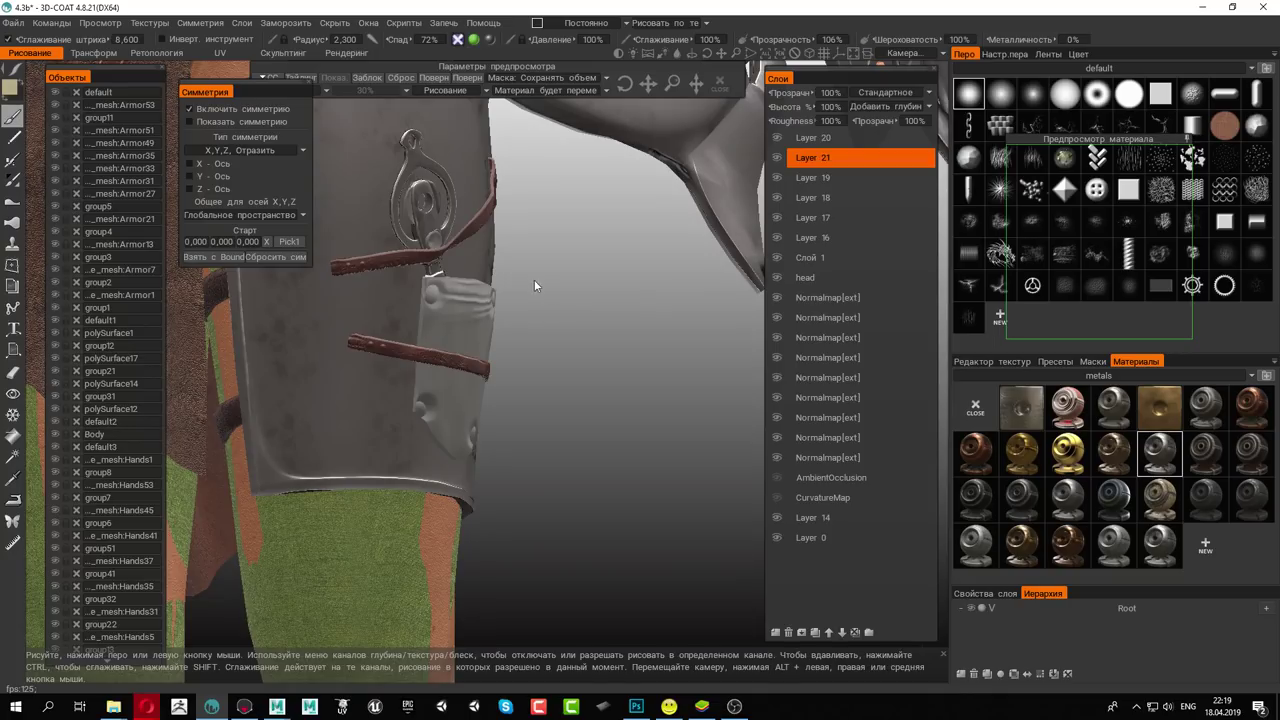
mouse_move(534, 286)
left_mouse_down("alt")
mouse_move(674, 372)
mouse_move(512, 261)
left_mouse_up("alt")
right_click_drag(512, 261, 560, 261)
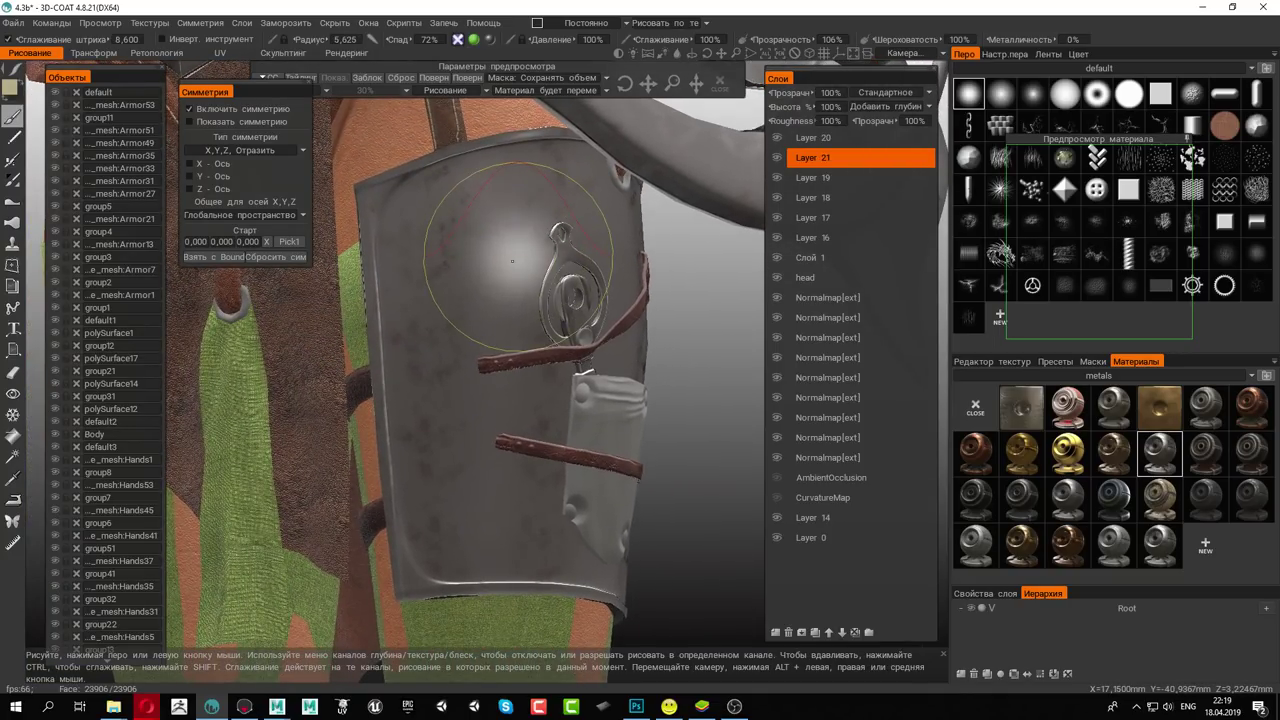
right_click_drag(460, 210, 373, 205)
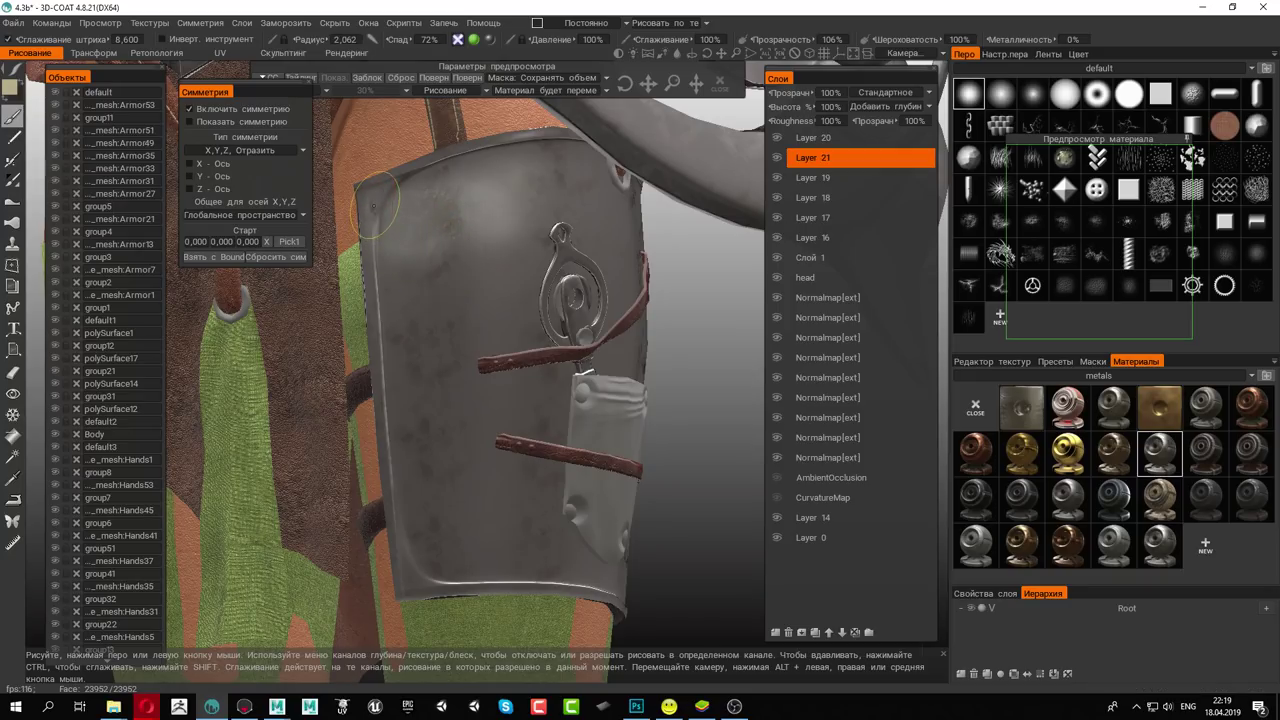
mouse_move(373, 205)
left_mouse_down()
mouse_move(443, 575)
mouse_move(636, 500)
mouse_move(471, 299)
mouse_move(390, 265)
left_mouse_up()
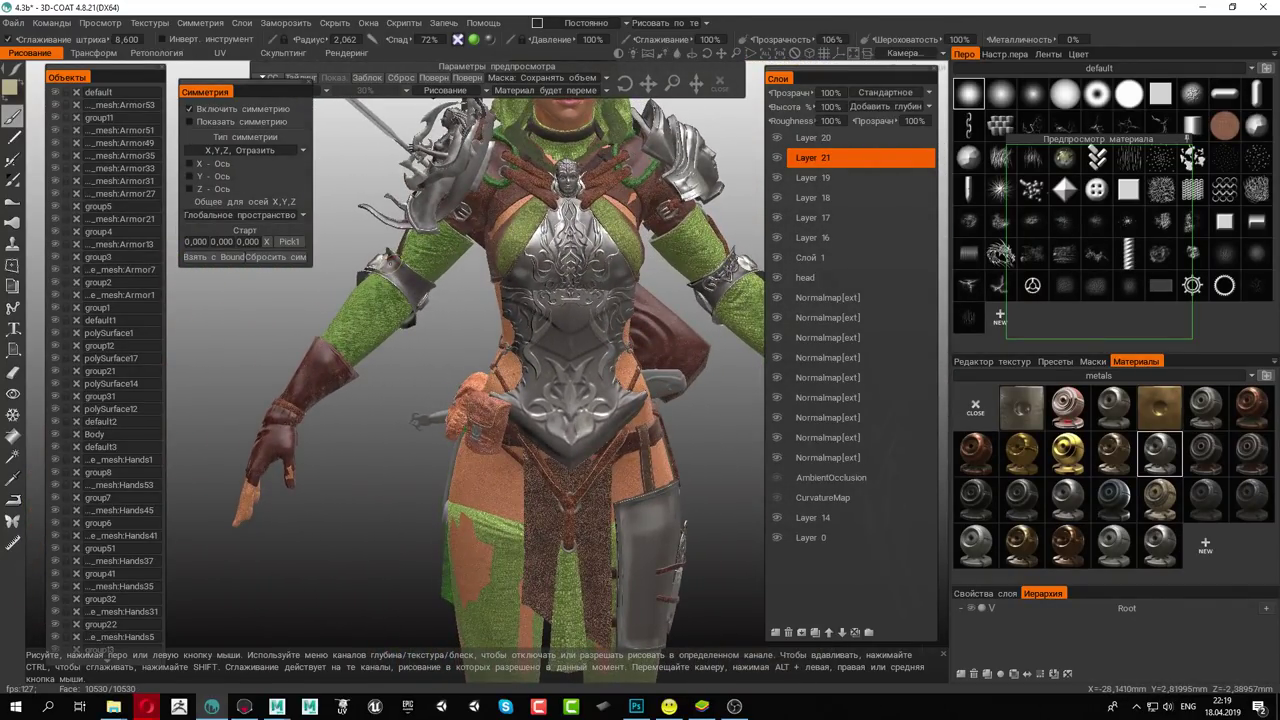
Look over the legs and boots and raise the brush radius to 3.606
left_click_drag(450, 190, 561, 229, "alt")
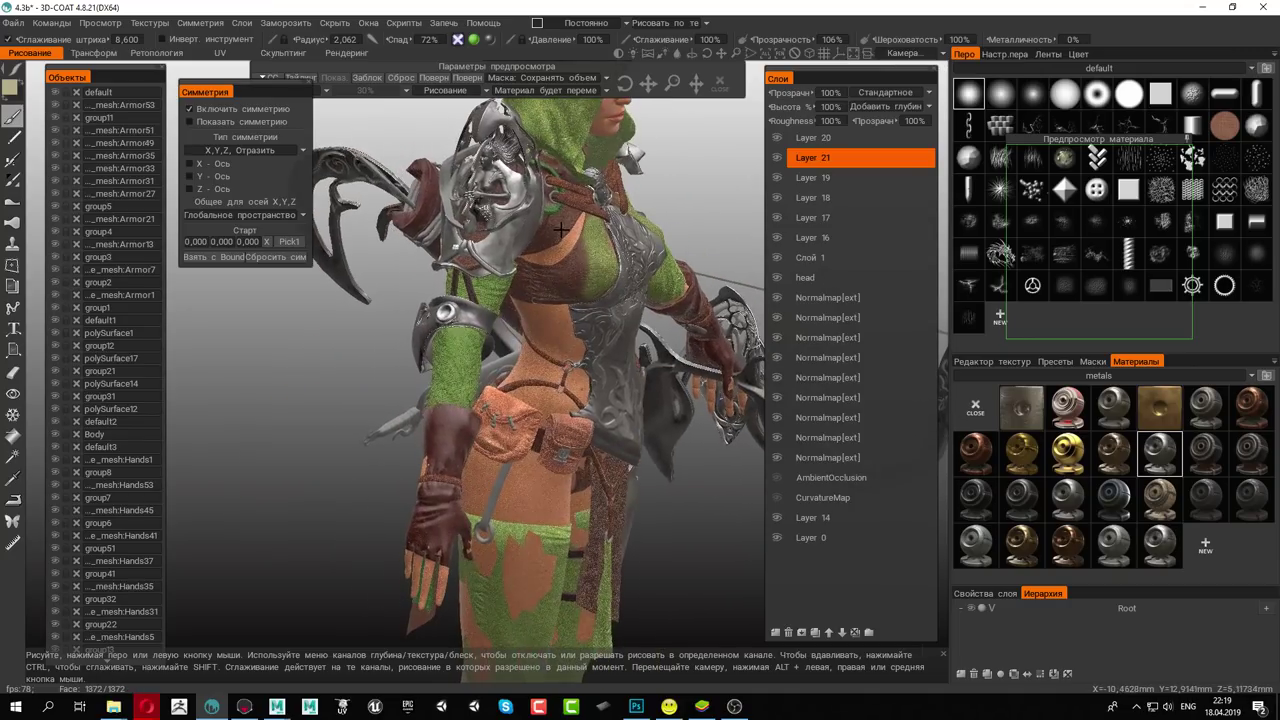
left_click_drag(490, 200, 444, 198, "alt")
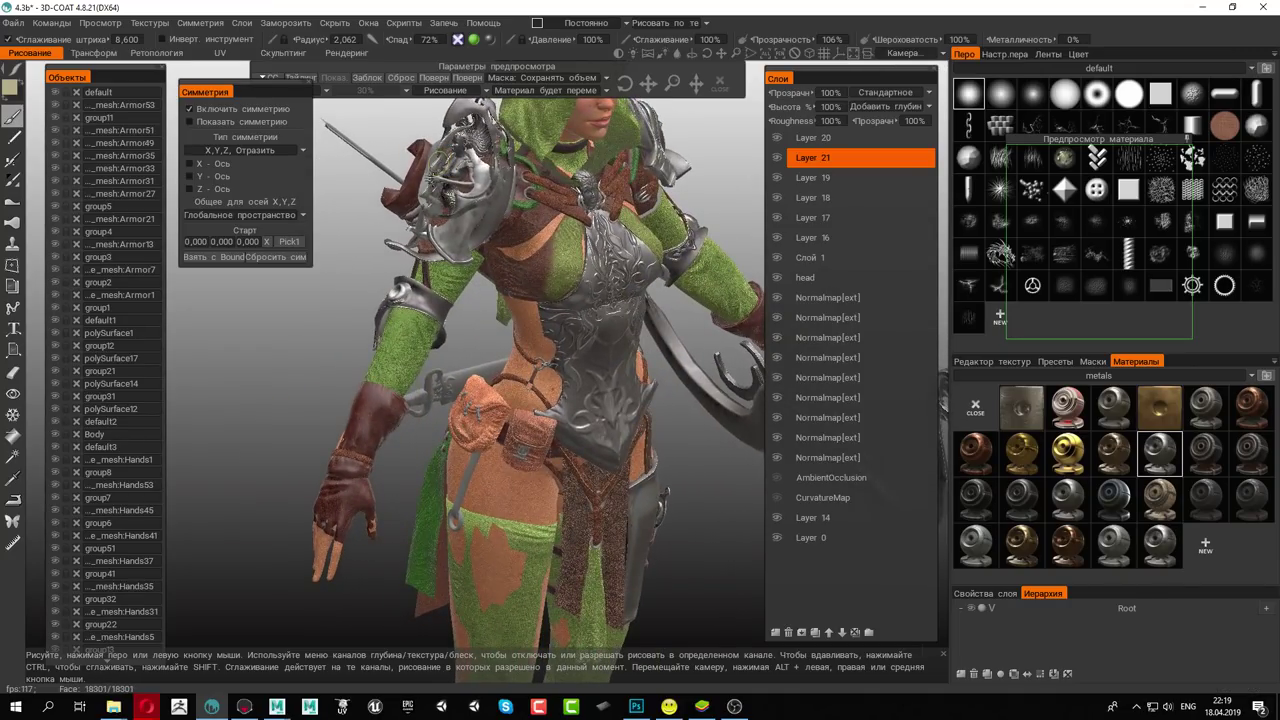
right_click_drag(379, 439, 503, 341, "alt")
left_click_drag(503, 341, 616, 364, "alt")
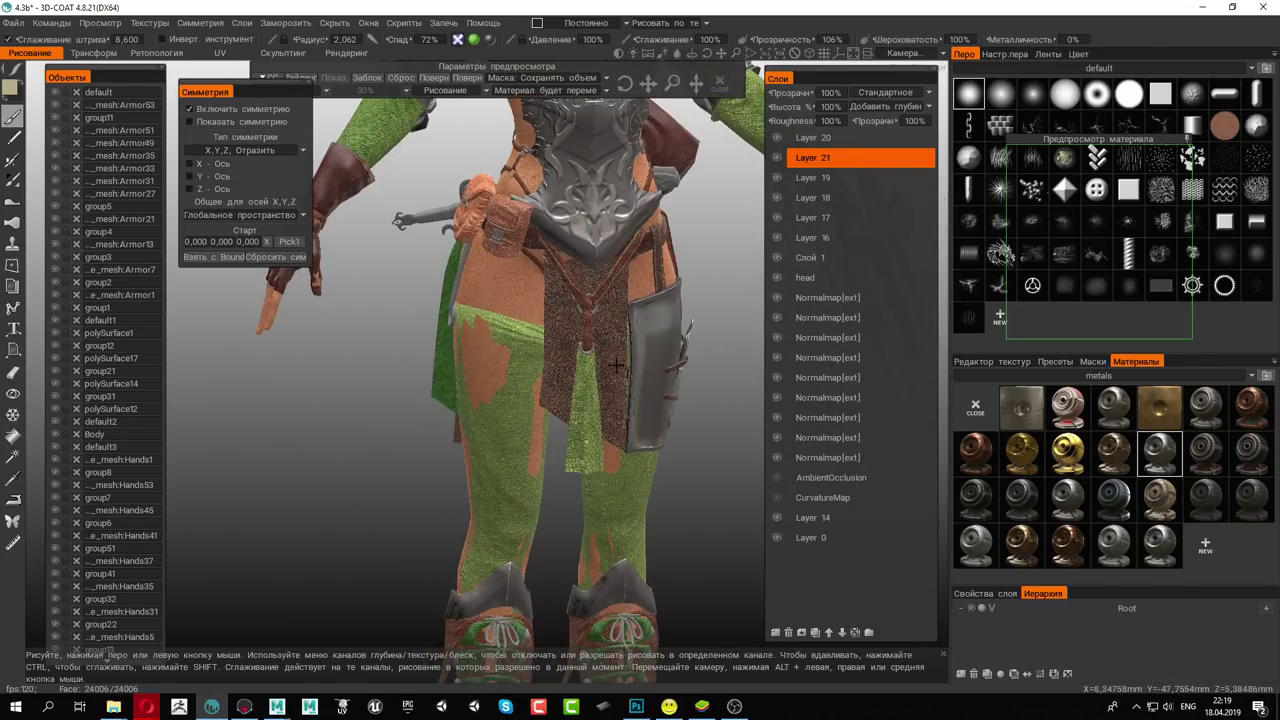
scroll(617, 362, "down", 3)
mouse_move(617, 360)
right_mouse_down("alt")
mouse_move(514, 366)
mouse_move(540, 280)
right_mouse_up("alt")
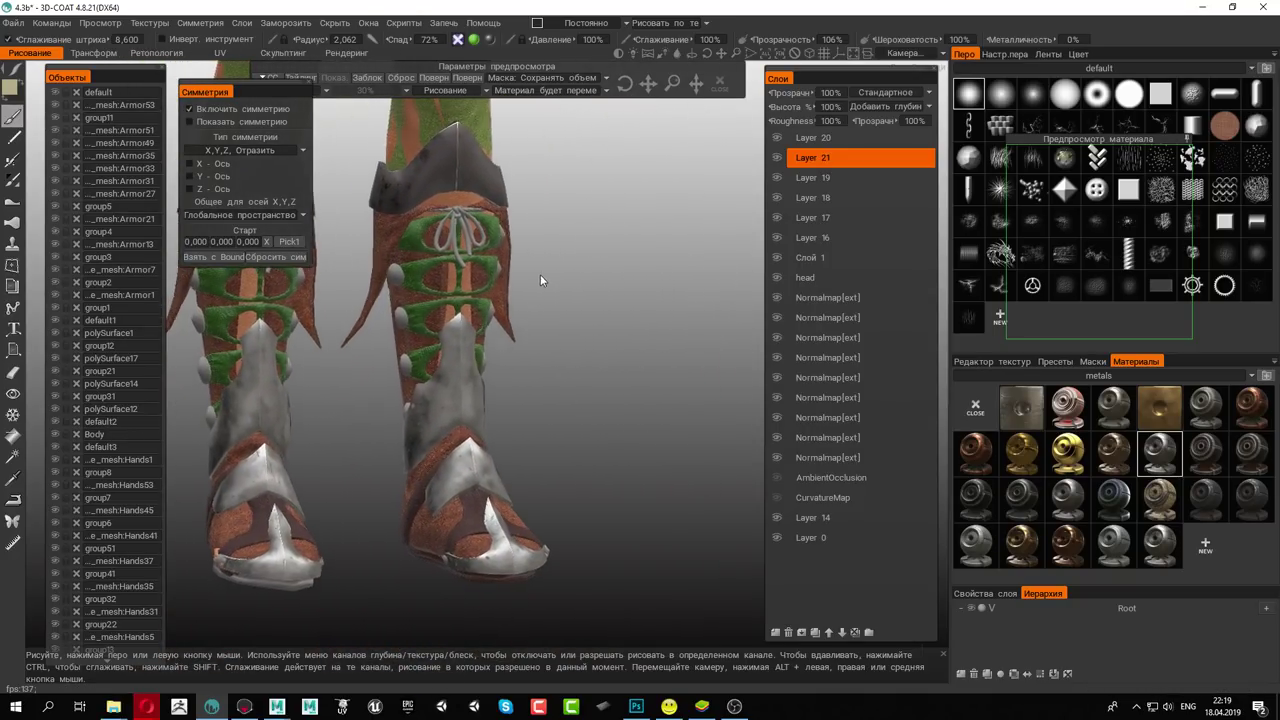
left_click_drag(540, 280, 468, 347, "alt")
right_click_drag(466, 387, 478, 340)
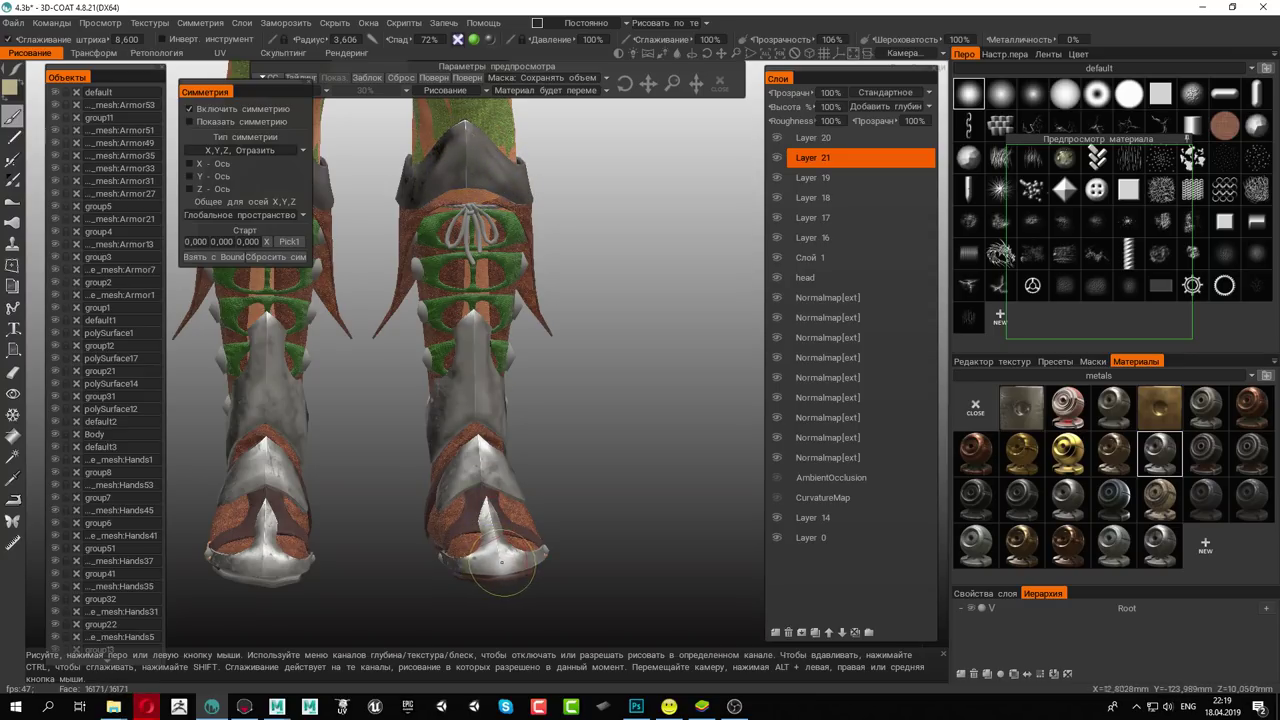
Zoom in close on the leather hip pouch from a side view
scroll(612, 490, "down", 3)
scroll(445, 396, "down", 3)
scroll(431, 290, "down", 3)
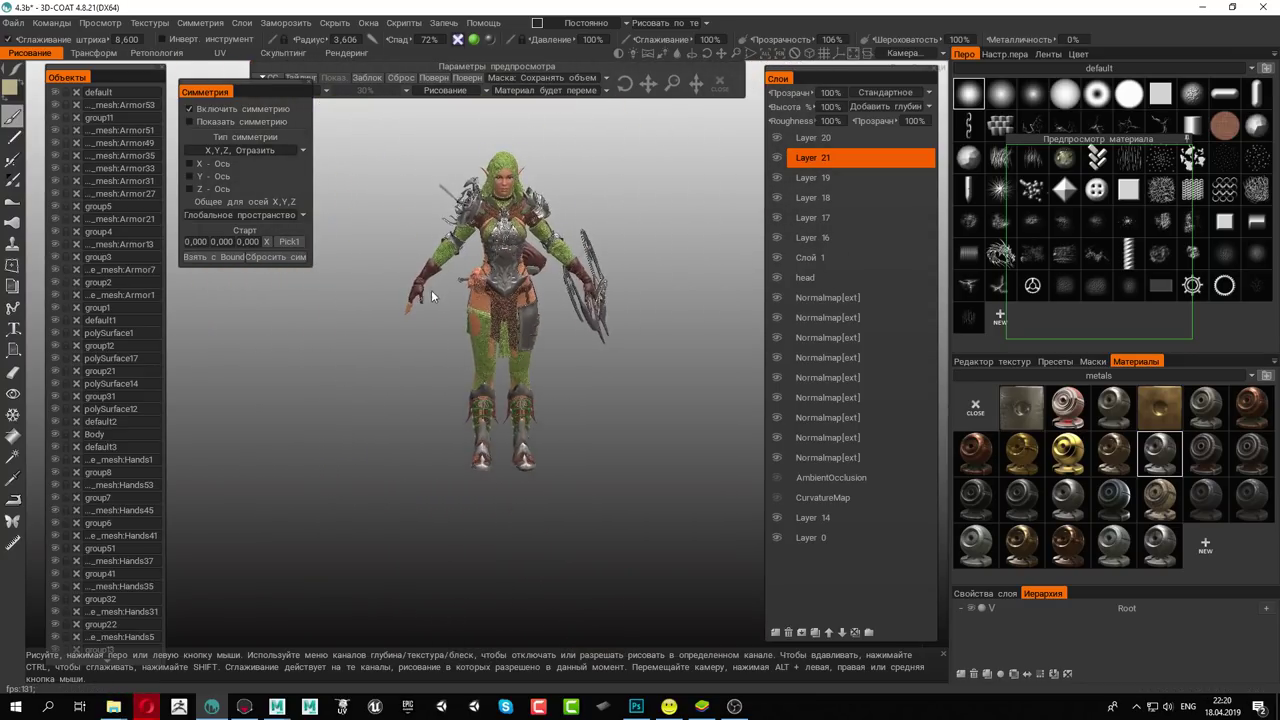
scroll(431, 296, "up", 3)
scroll(480, 320, "down", 2)
mouse_move(540, 352)
left_mouse_down("alt")
mouse_move(691, 358)
mouse_move(395, 288)
left_mouse_up("alt")
scroll(395, 288, "up", 5)
left_click_drag(500, 350, 600, 400, "alt")
scroll(632, 442, "up", 3)
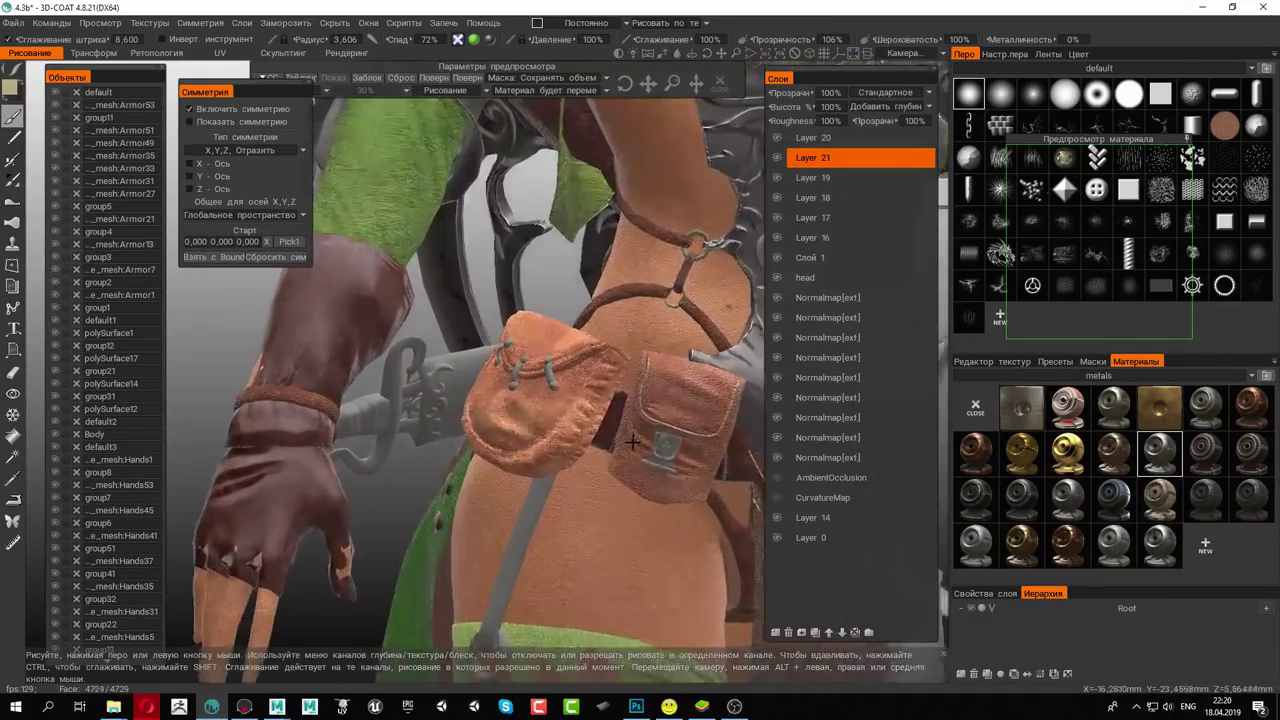
scroll(632, 442, "up", 1)
scroll(632, 442, "up", 2)
scroll(632, 442, "up", 1)
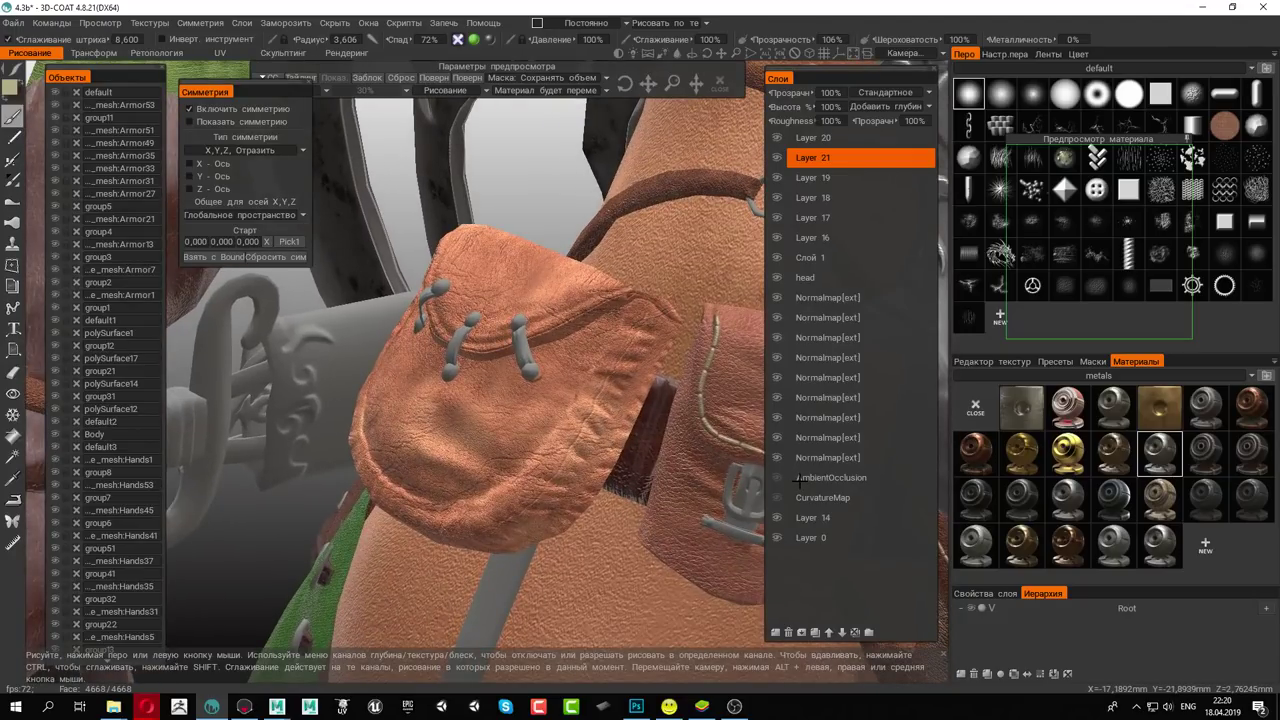
Check a material's context menu, then switch the materials library to the elggirl set
right_click(1158, 452)
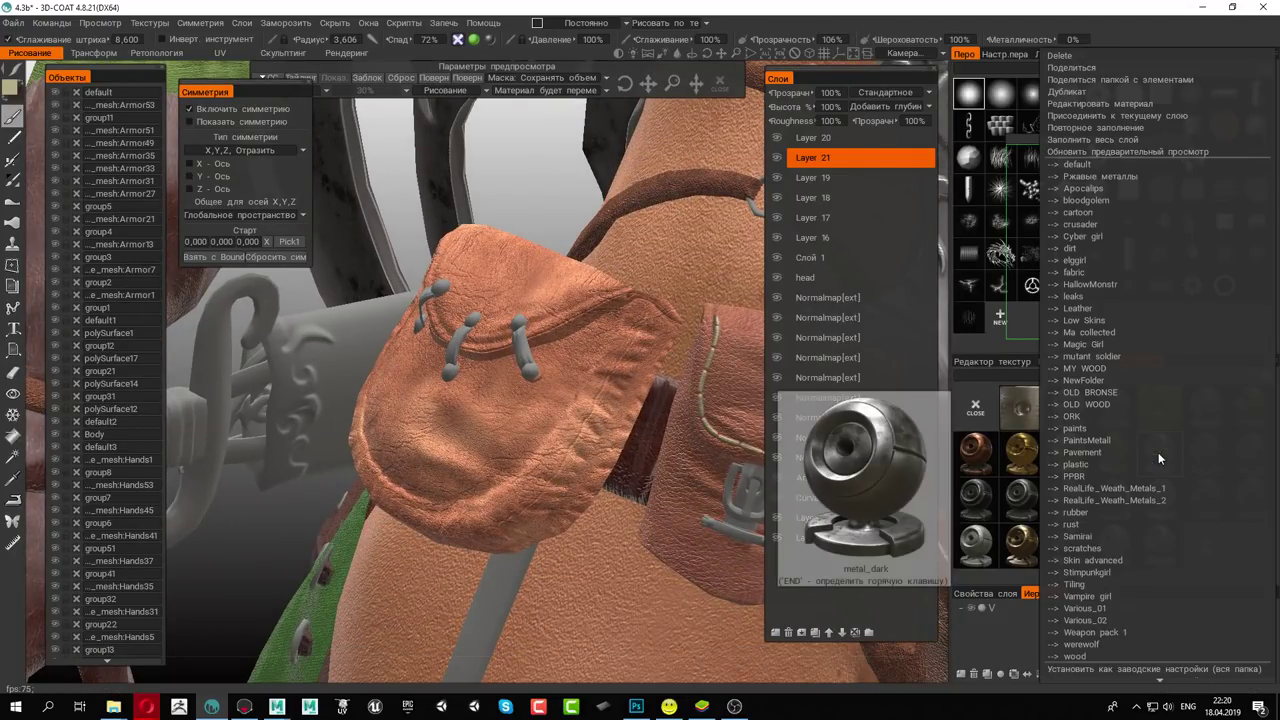
left_click(1117, 96)
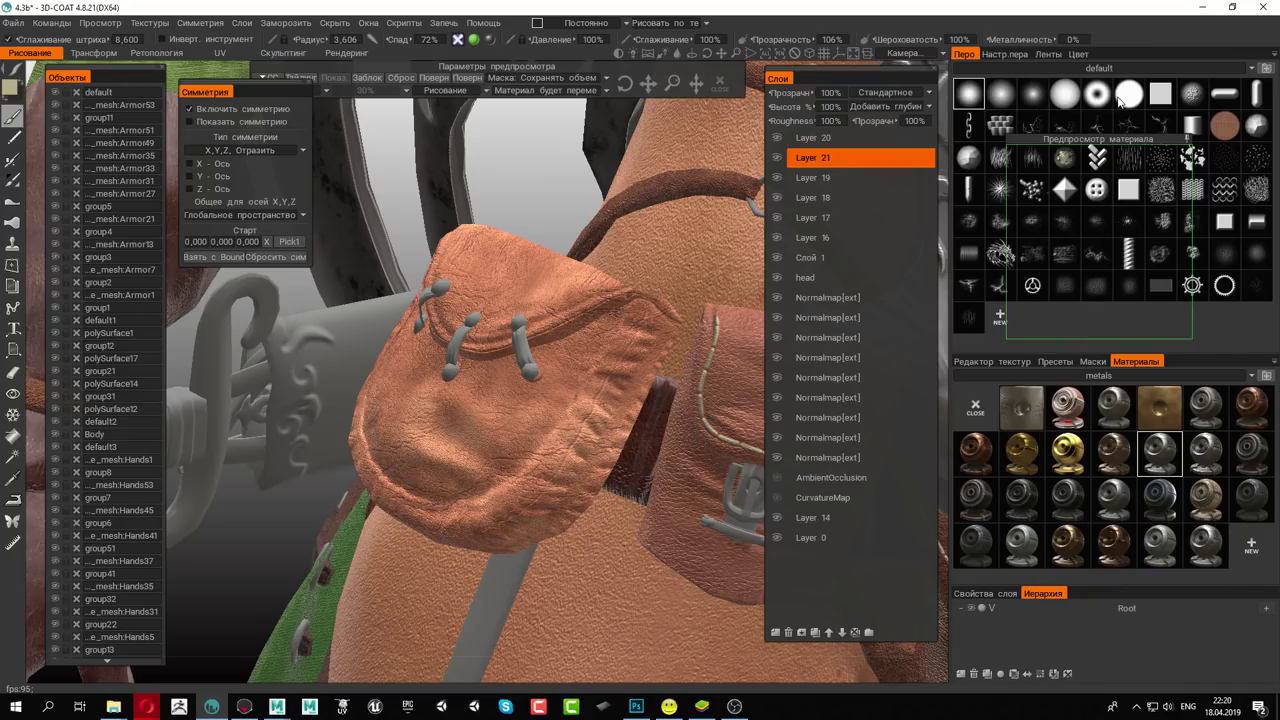
right_click(1158, 448)
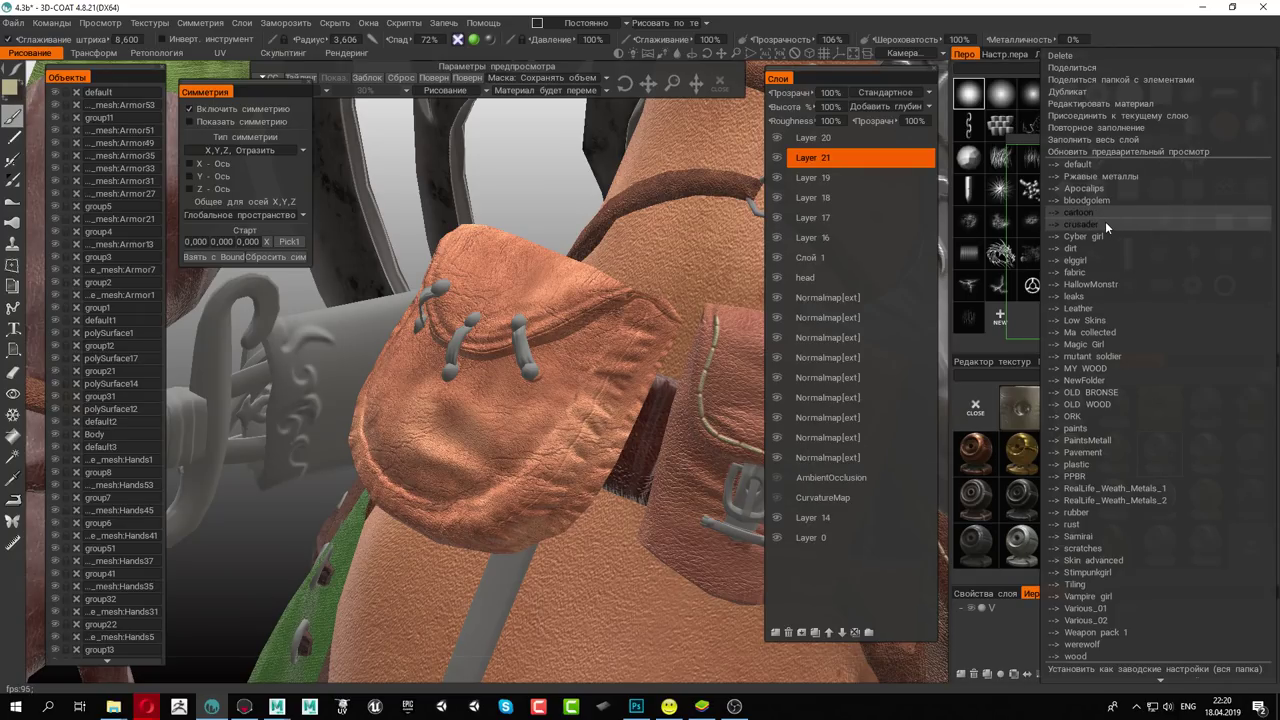
left_click(1092, 257)
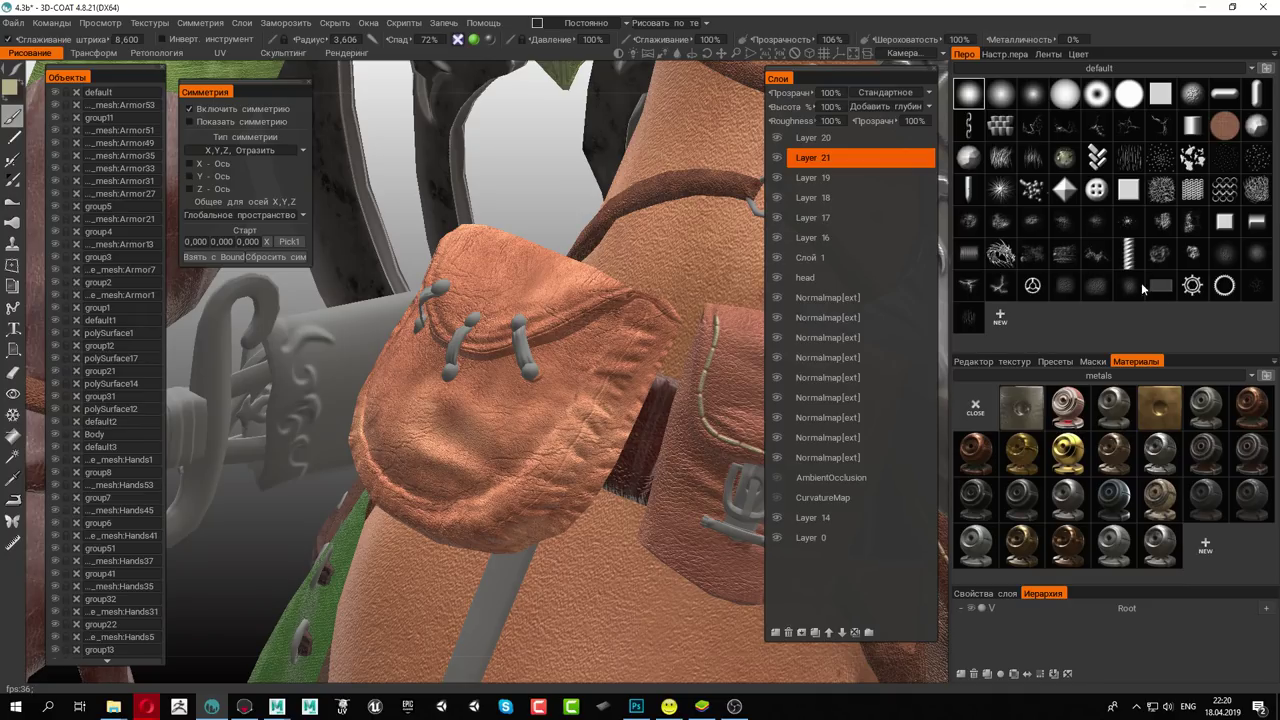
left_click(1112, 375)
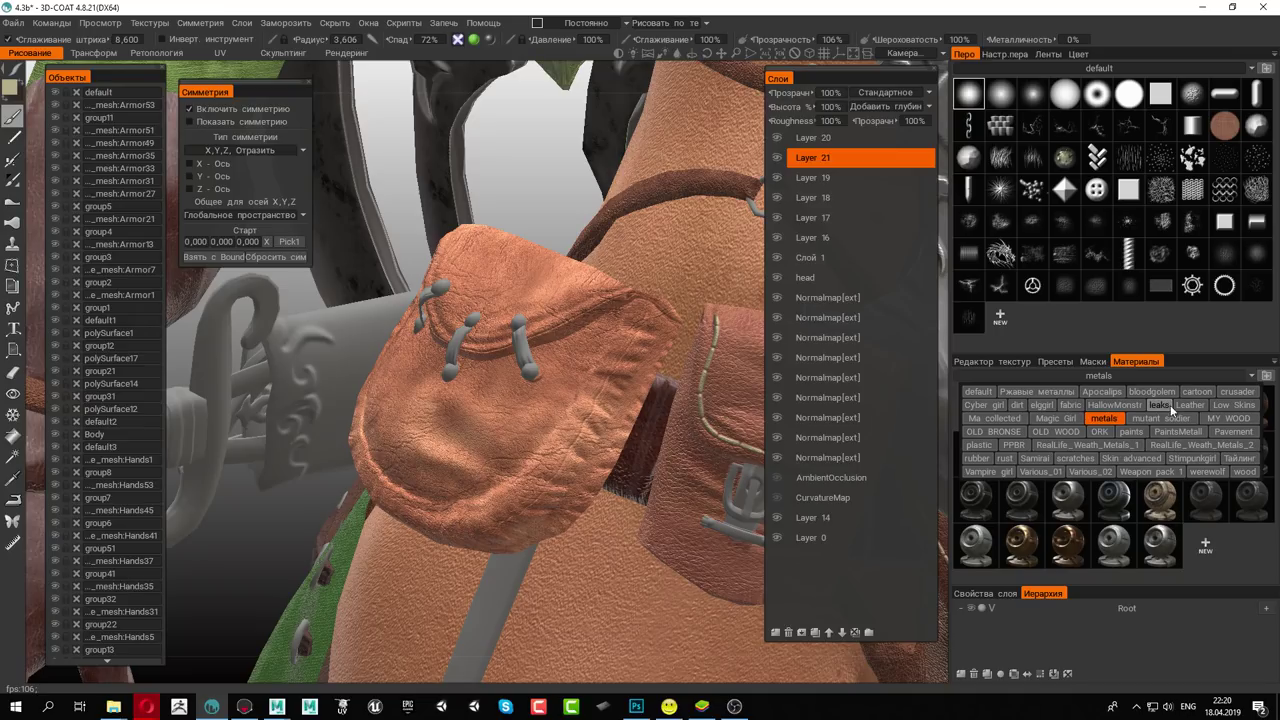
left_click(1044, 403)
mouse_move(1021, 407)
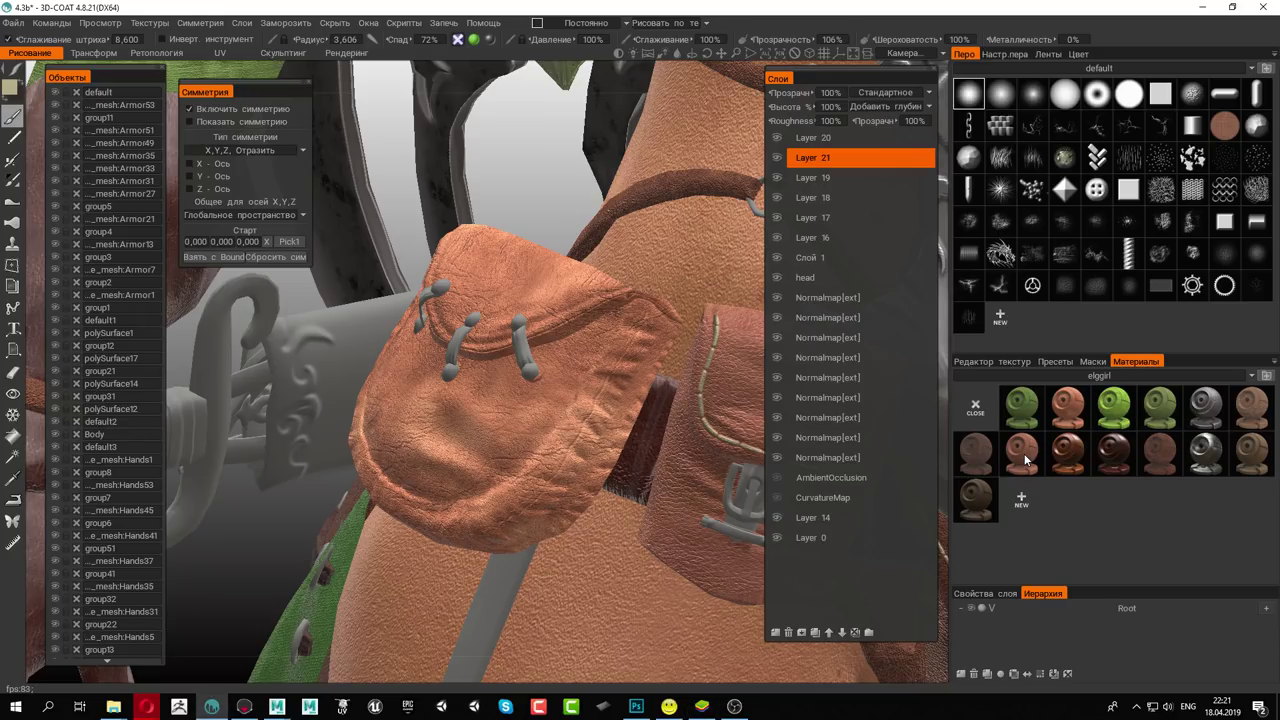
Pick the orange leather material and preview it over the hip pouch
left_click(1068, 407)
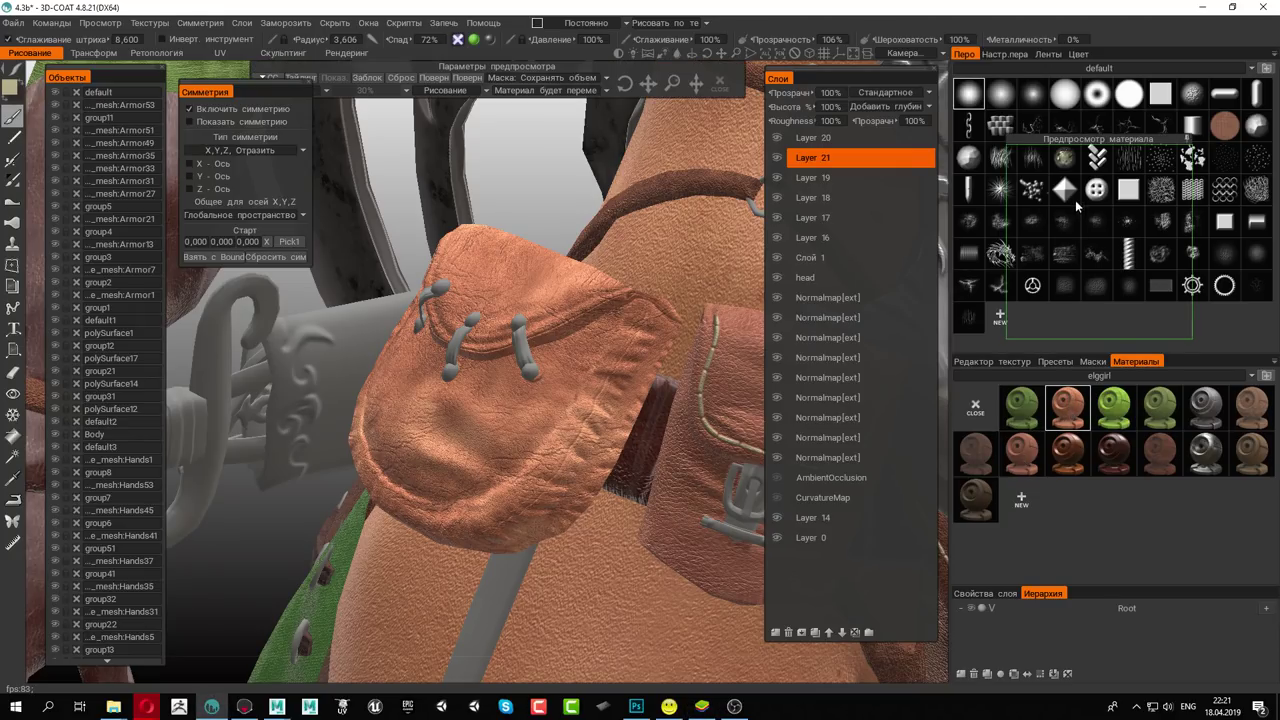
mouse_move(1100, 140)
left_mouse_down()
mouse_move(995, 148)
mouse_move(415, 346)
left_mouse_up()
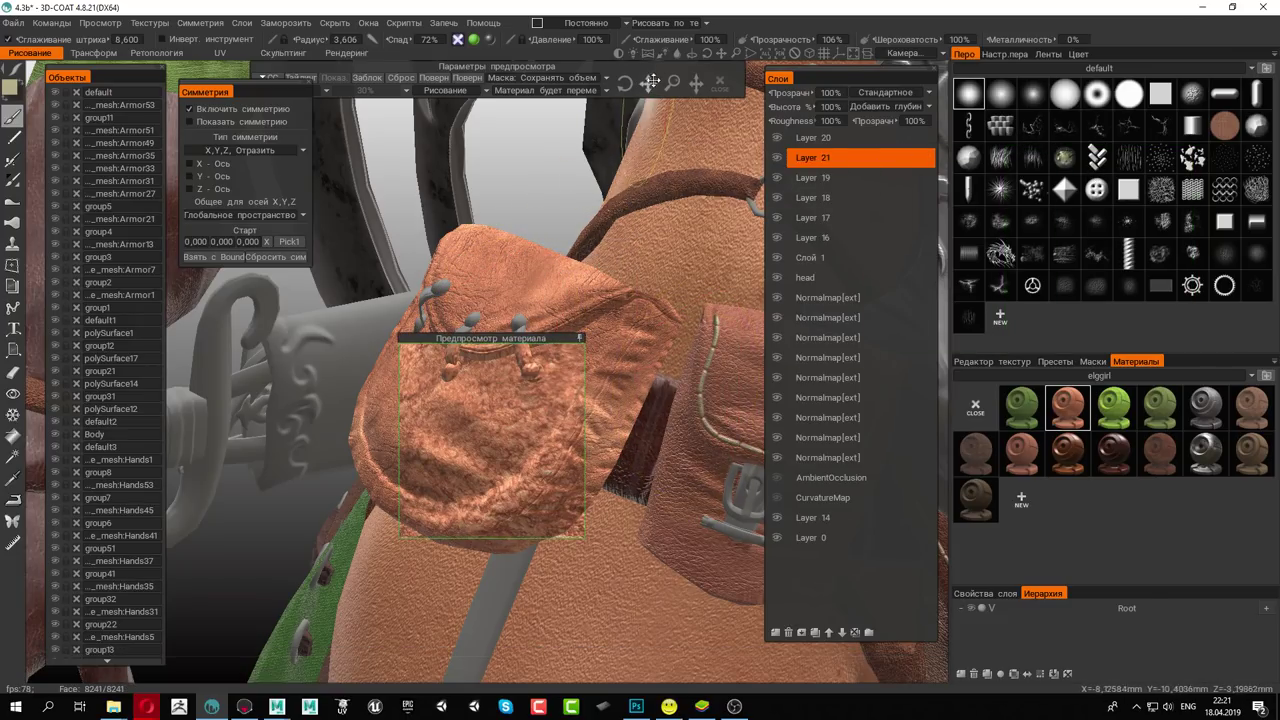
left_click(686, 85)
left_click_drag(686, 85, 672, 83)
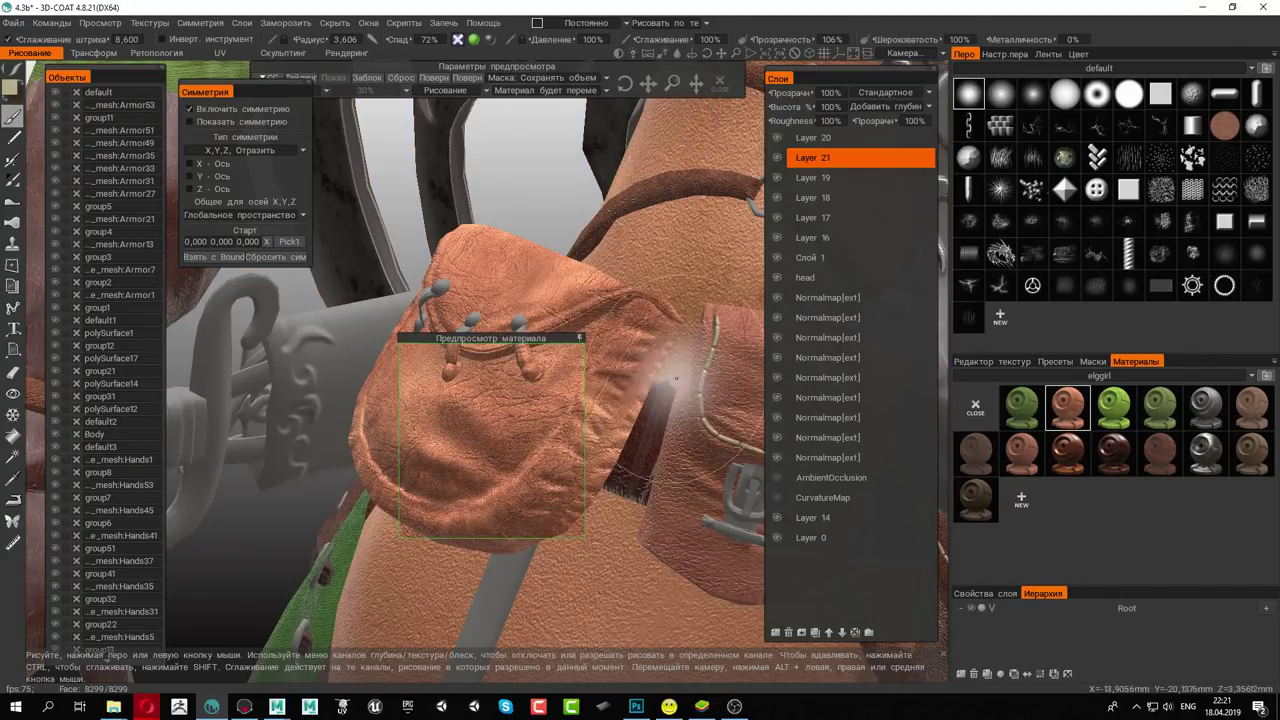
Edit the leather material and change its Цвет to a muted beige
right_click(1074, 409)
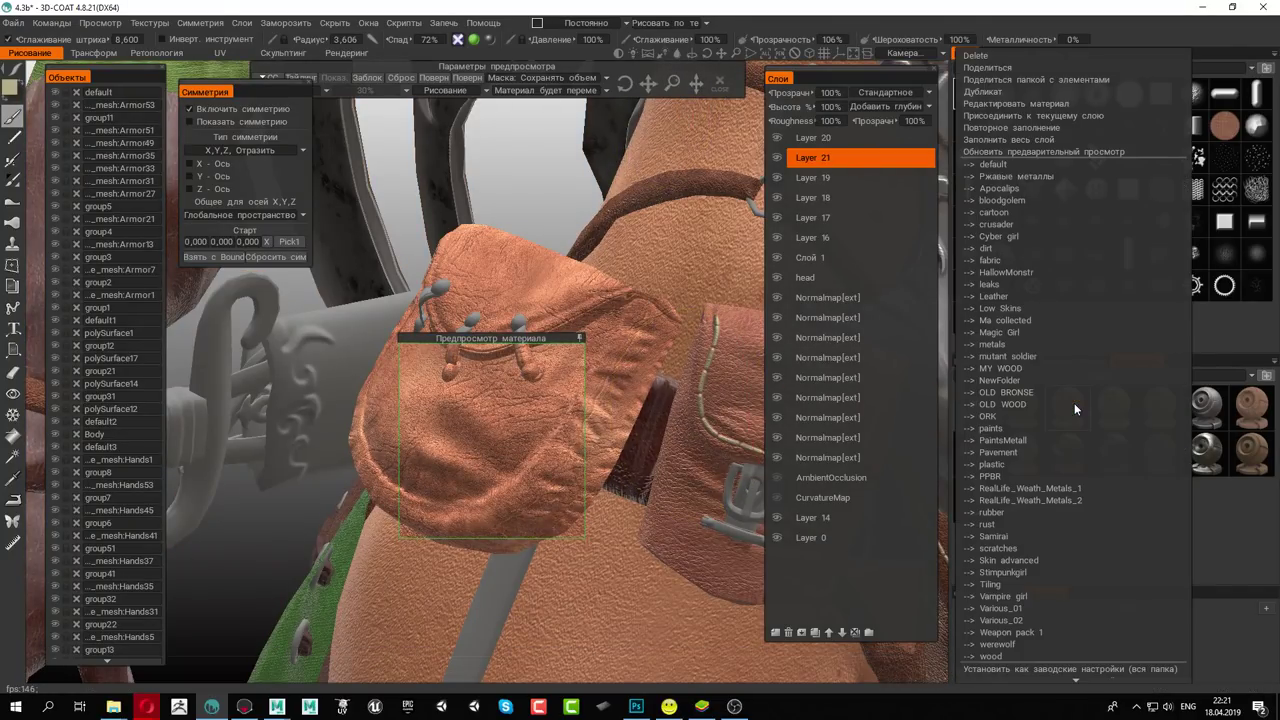
left_click(991, 97)
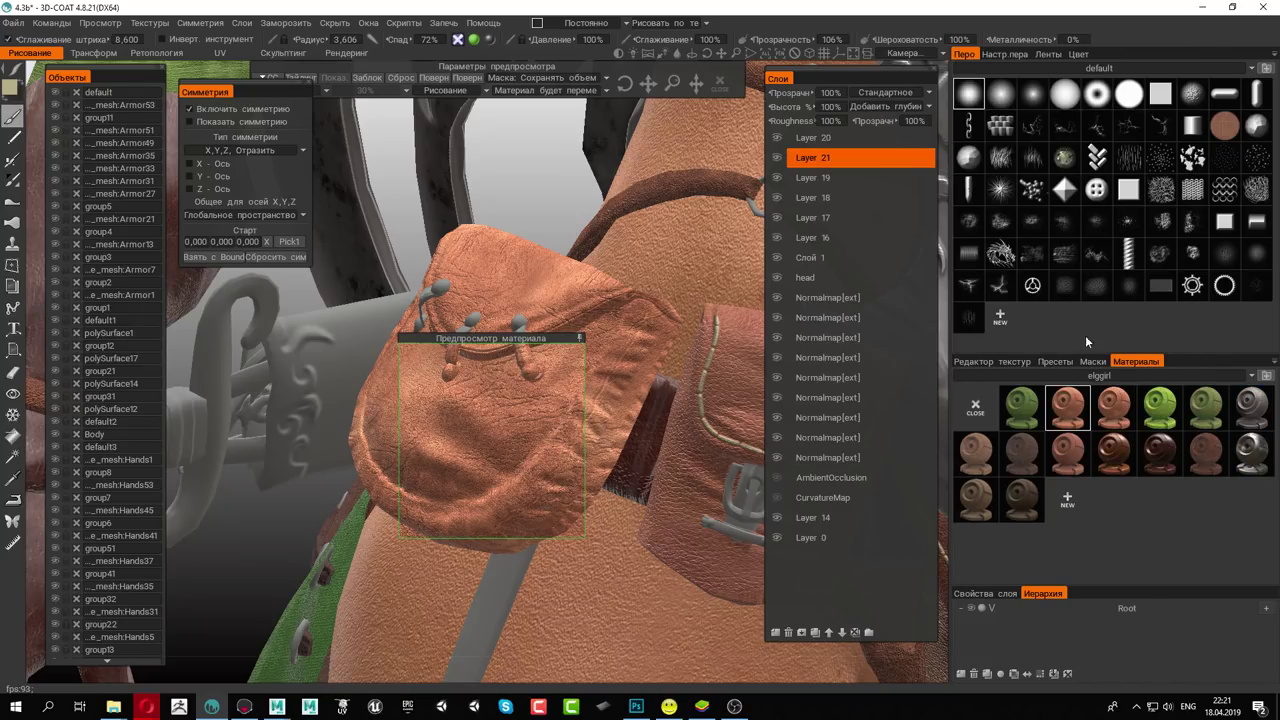
right_click(1069, 400)
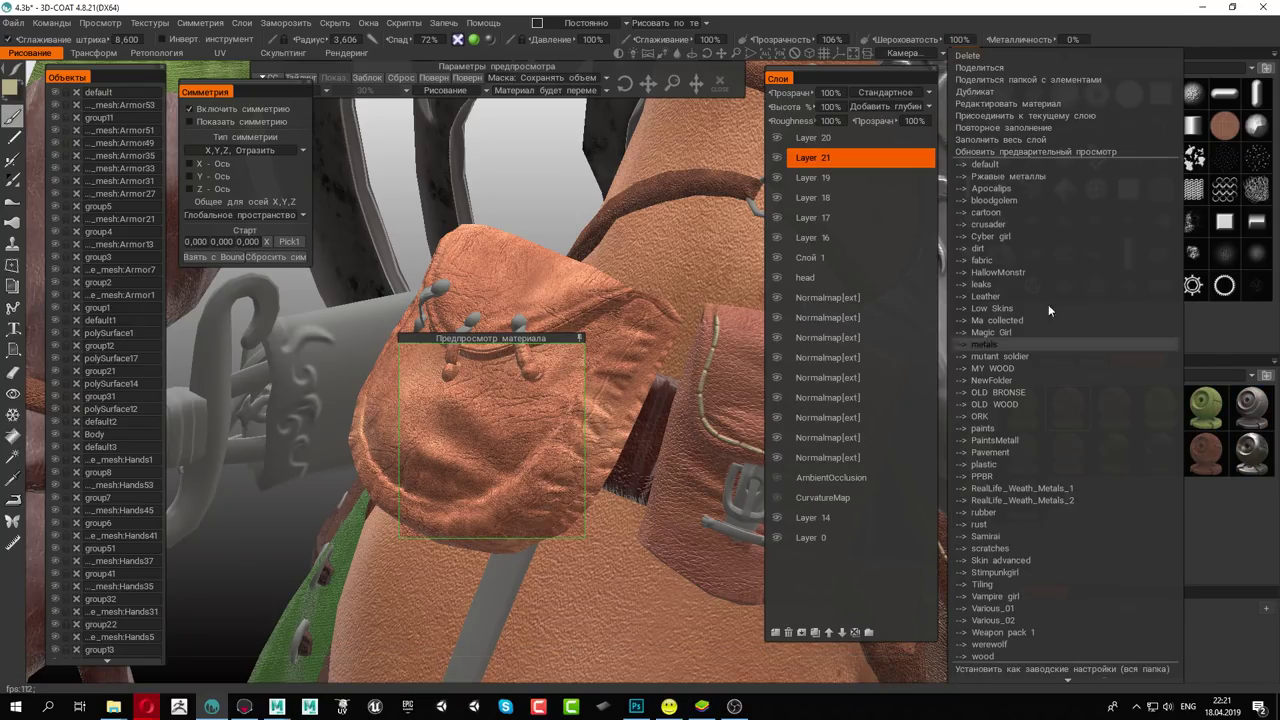
left_click(1026, 103)
left_click(859, 185)
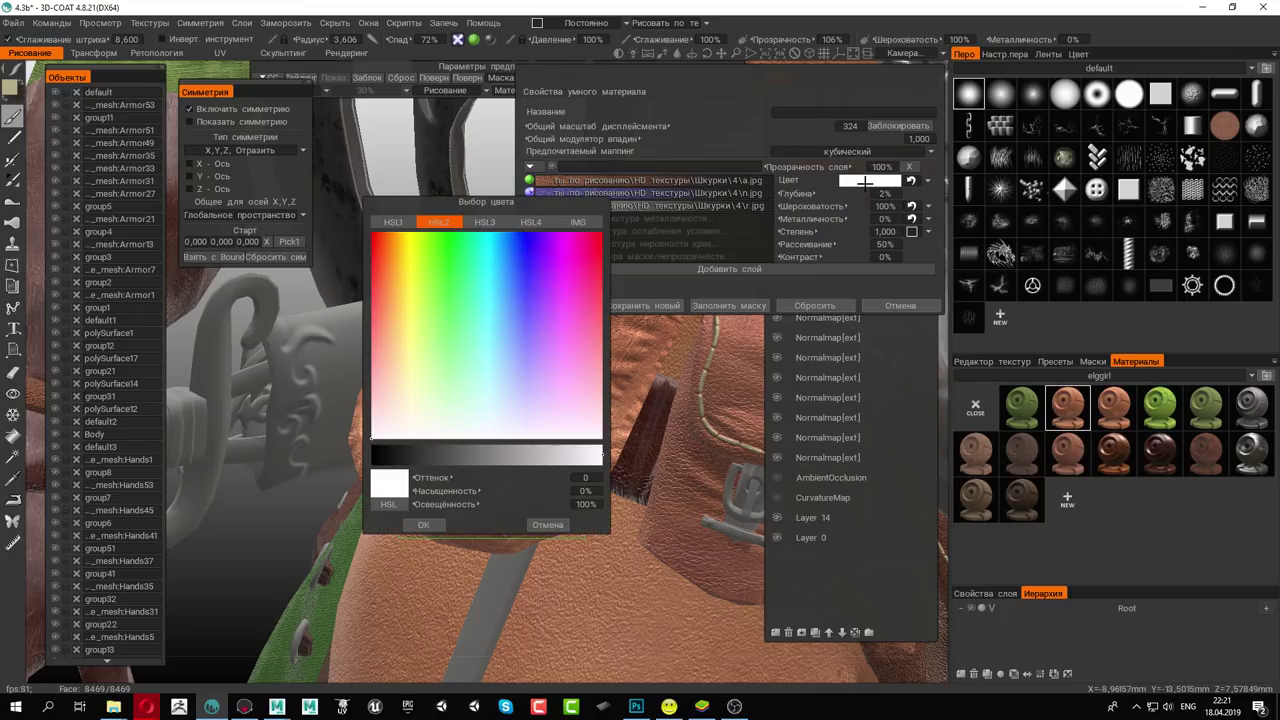
left_click_drag(582, 210, 612, 216)
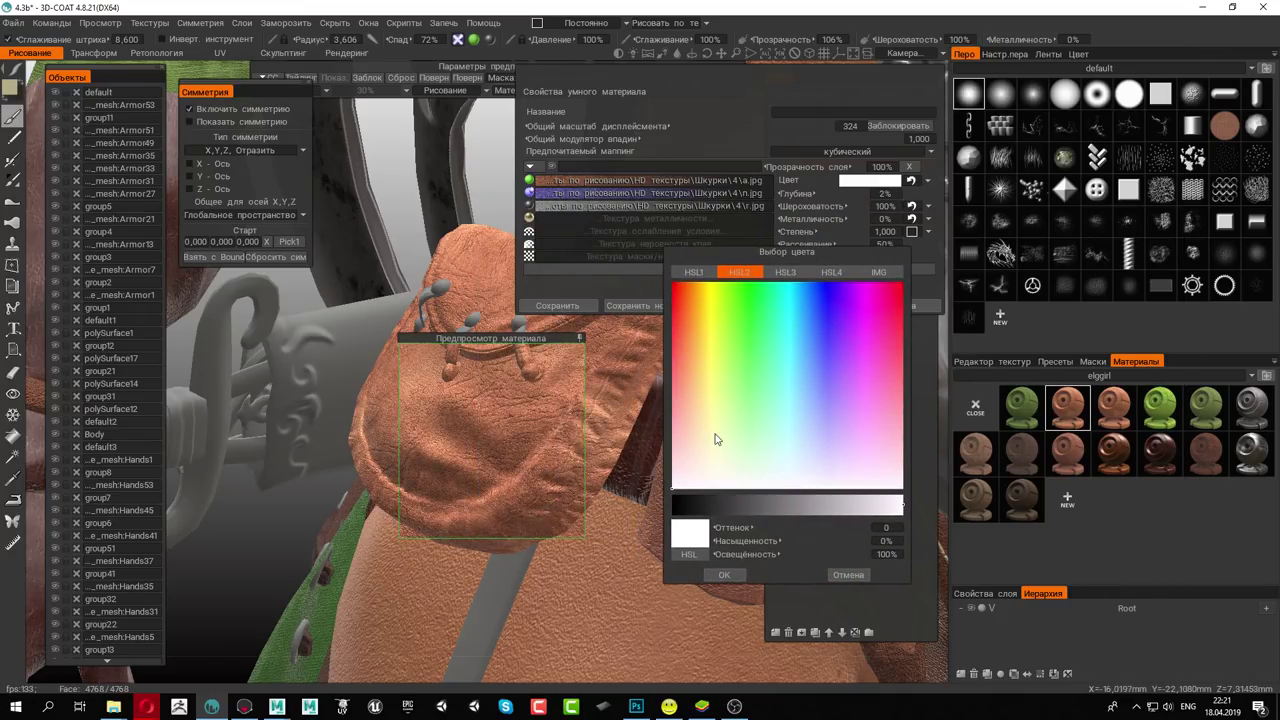
left_click(695, 448)
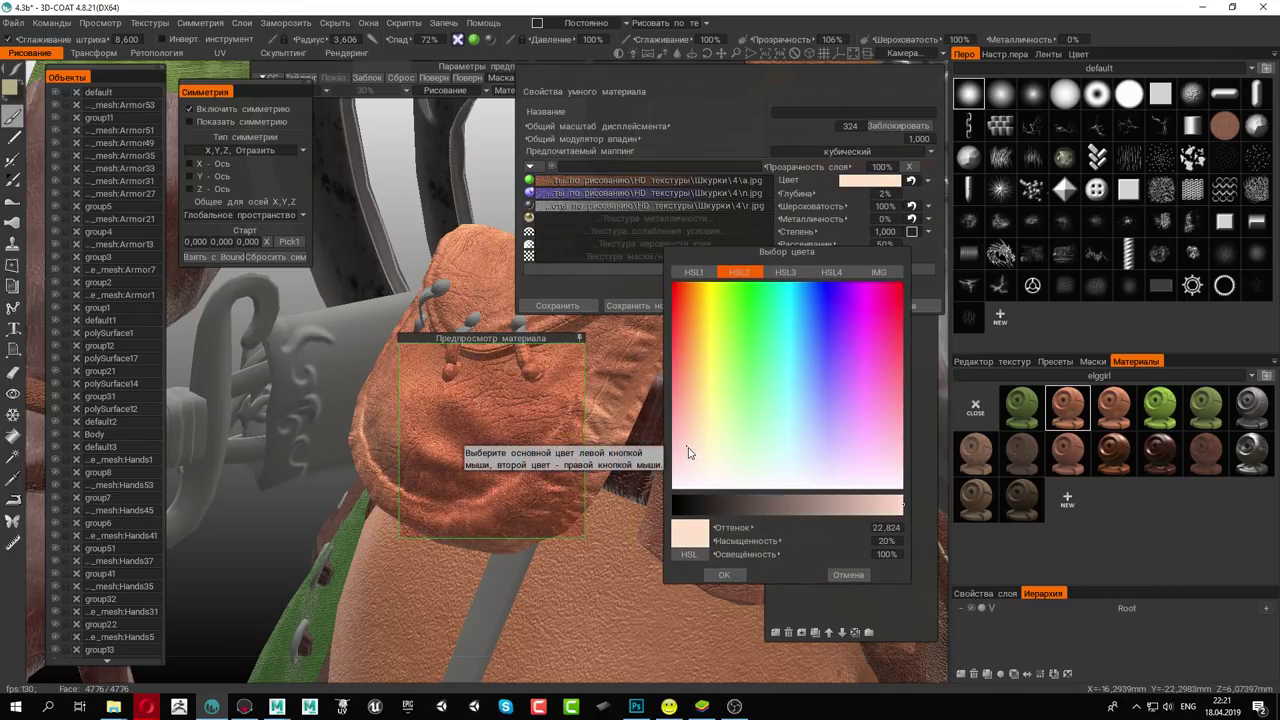
left_click_drag(703, 457, 700, 455)
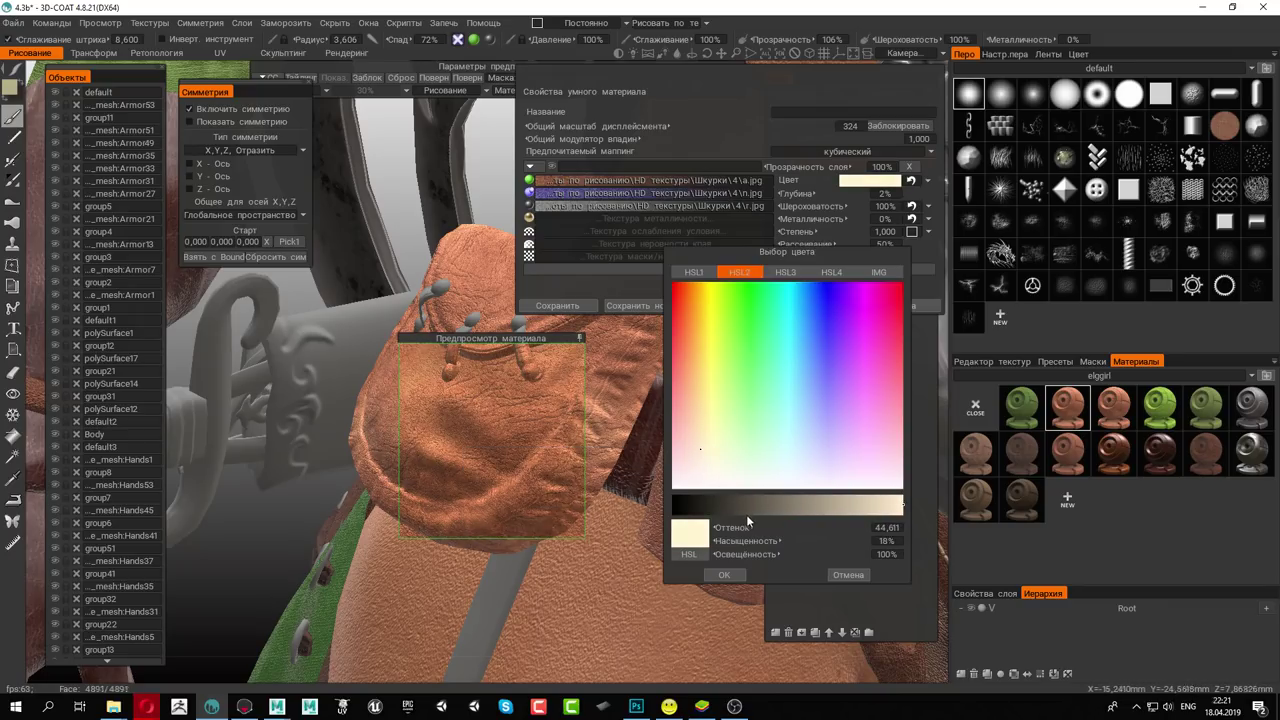
left_click(750, 504)
left_click_drag(750, 504, 816, 504)
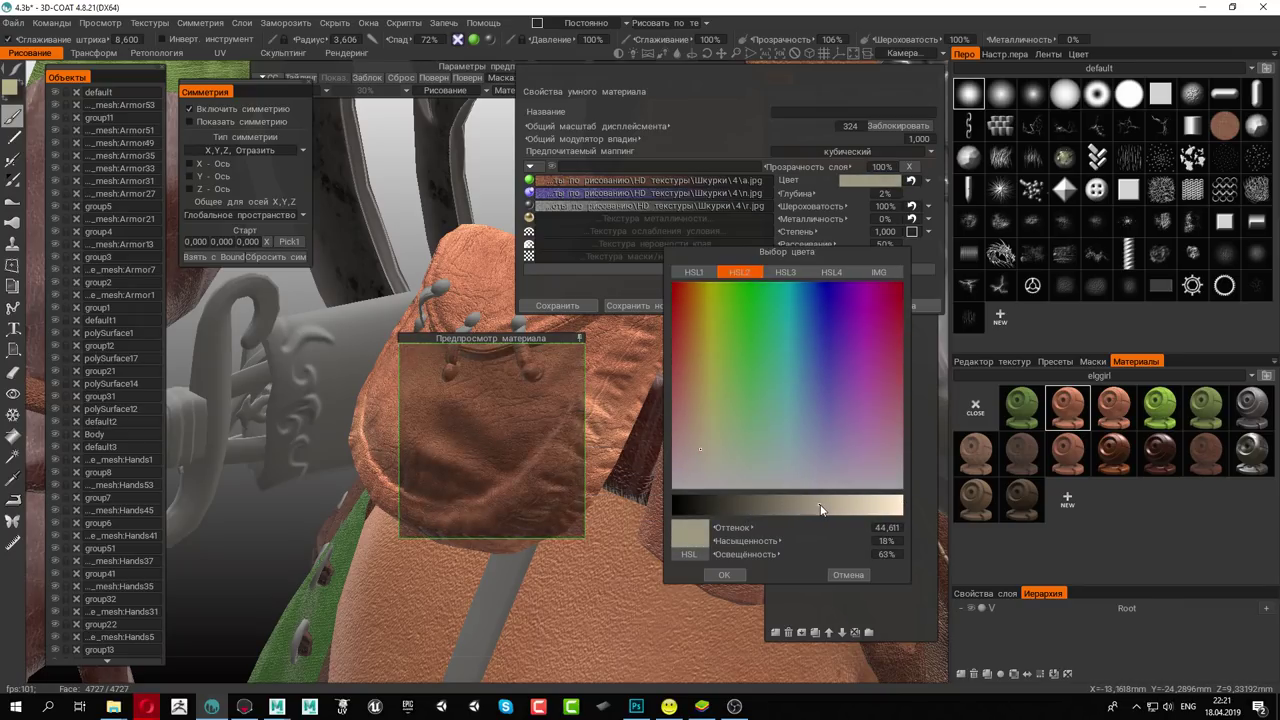
left_click(722, 575)
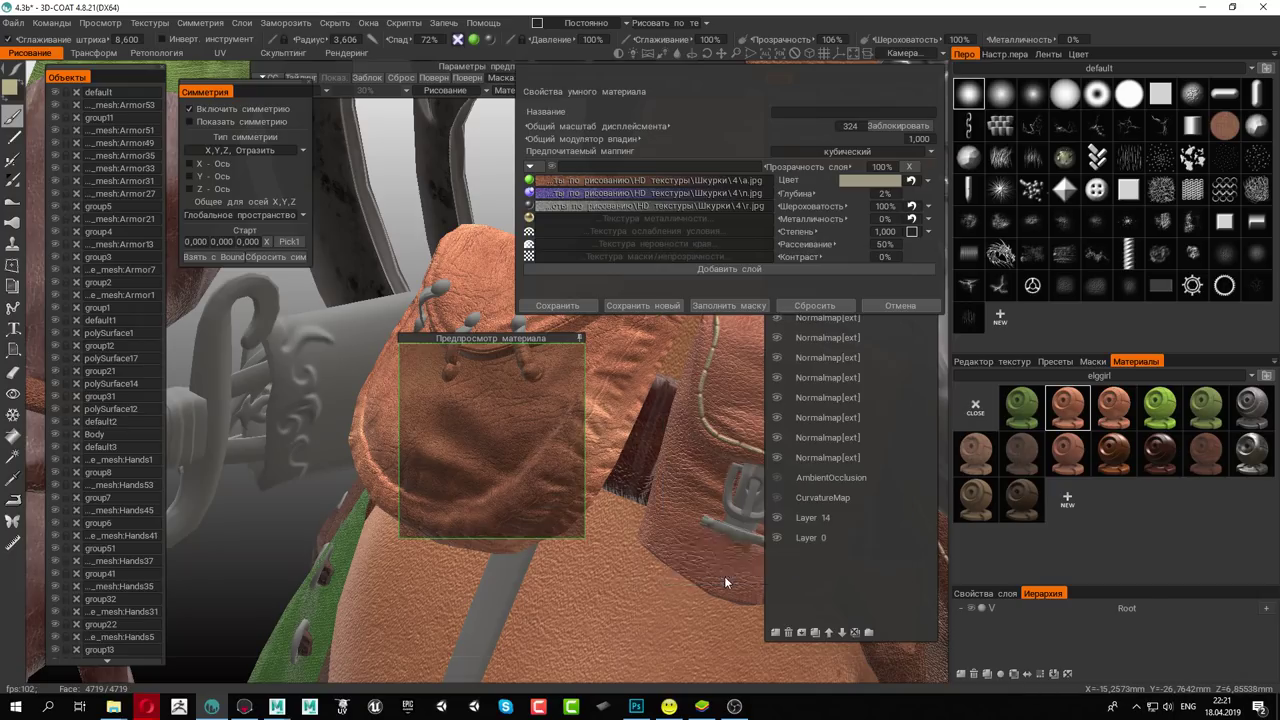
Fill the bag pouch with the beige leather, save the smart material, and select the third material
left_click_drag(498, 340, 258, 479)
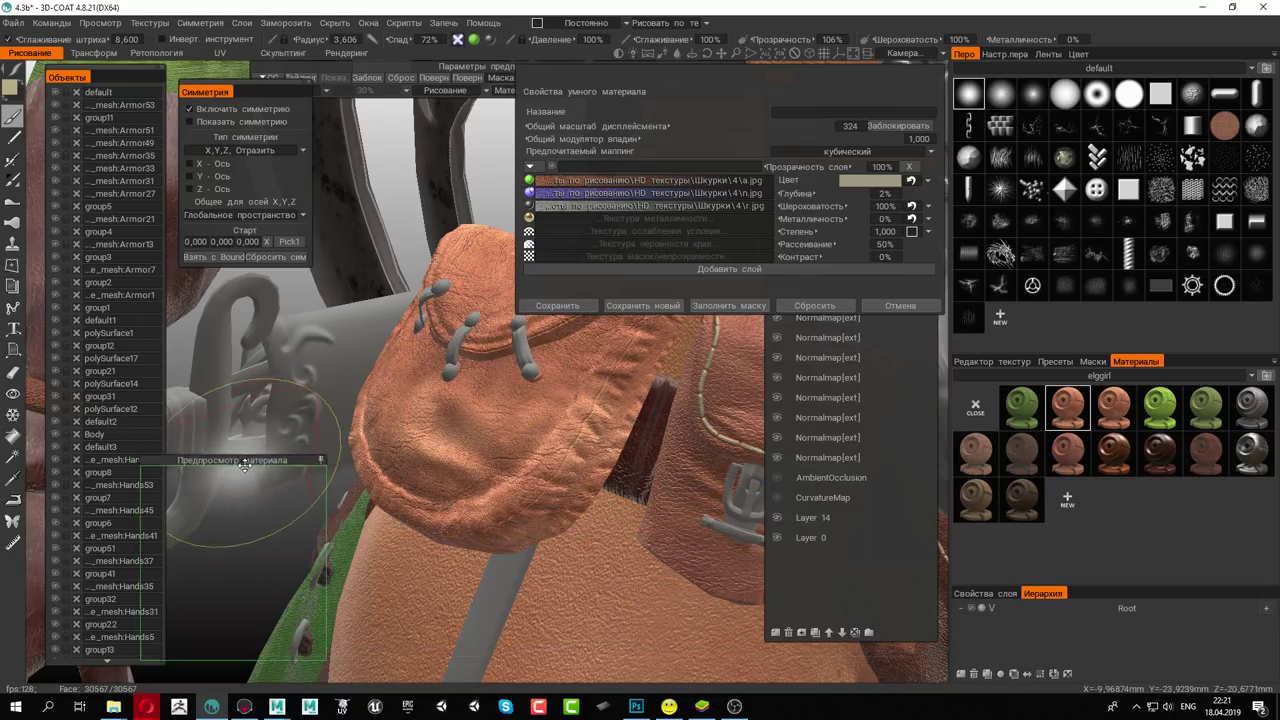
left_click(13, 436)
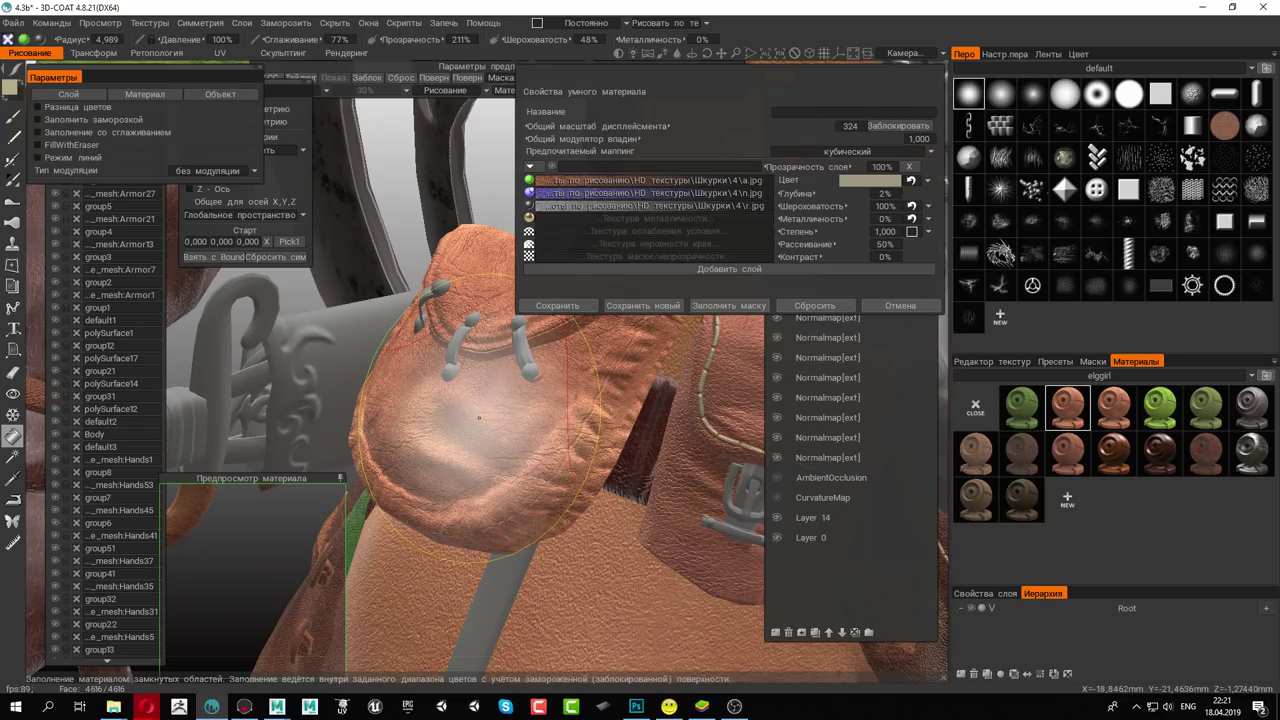
left_click(479, 418)
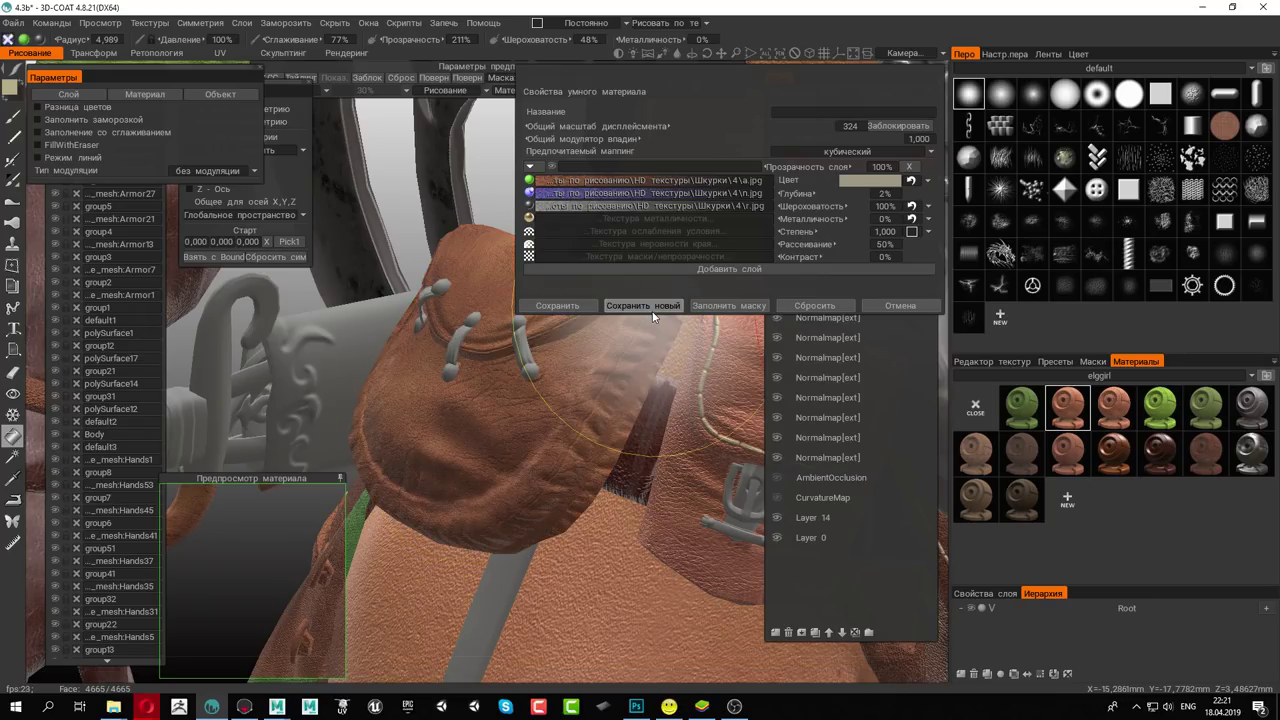
left_click(557, 306)
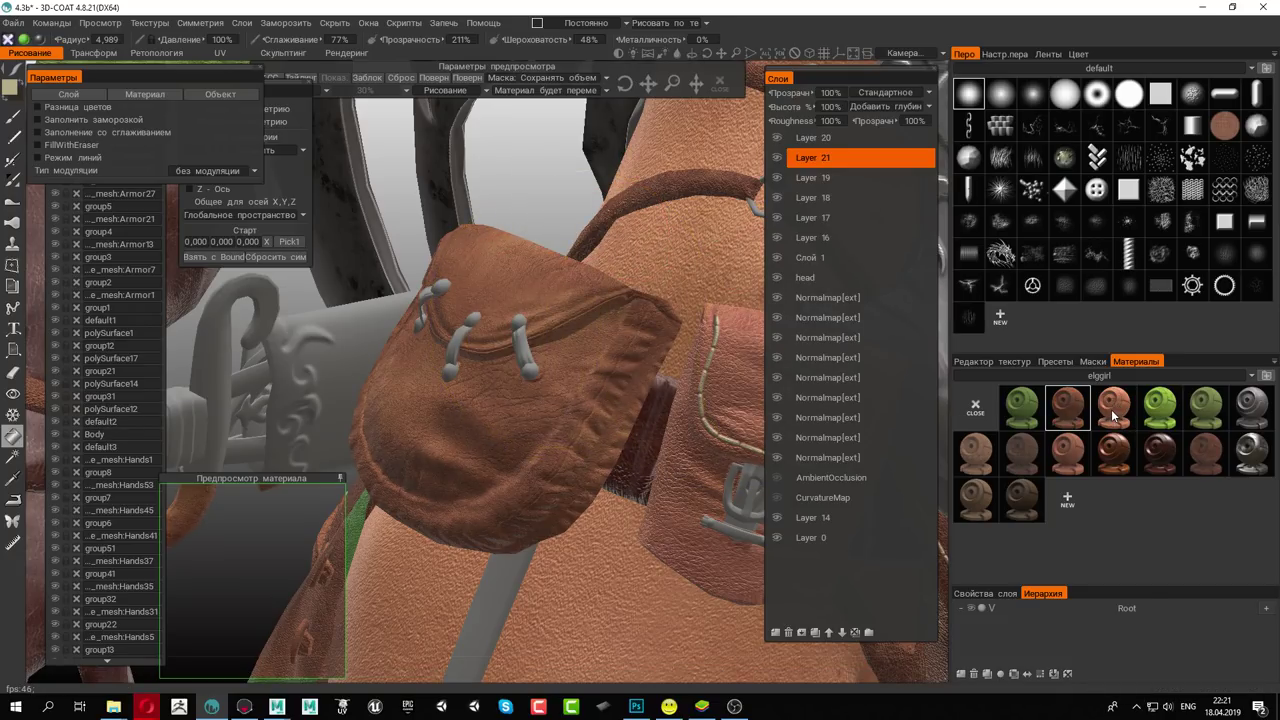
left_click(1115, 407)
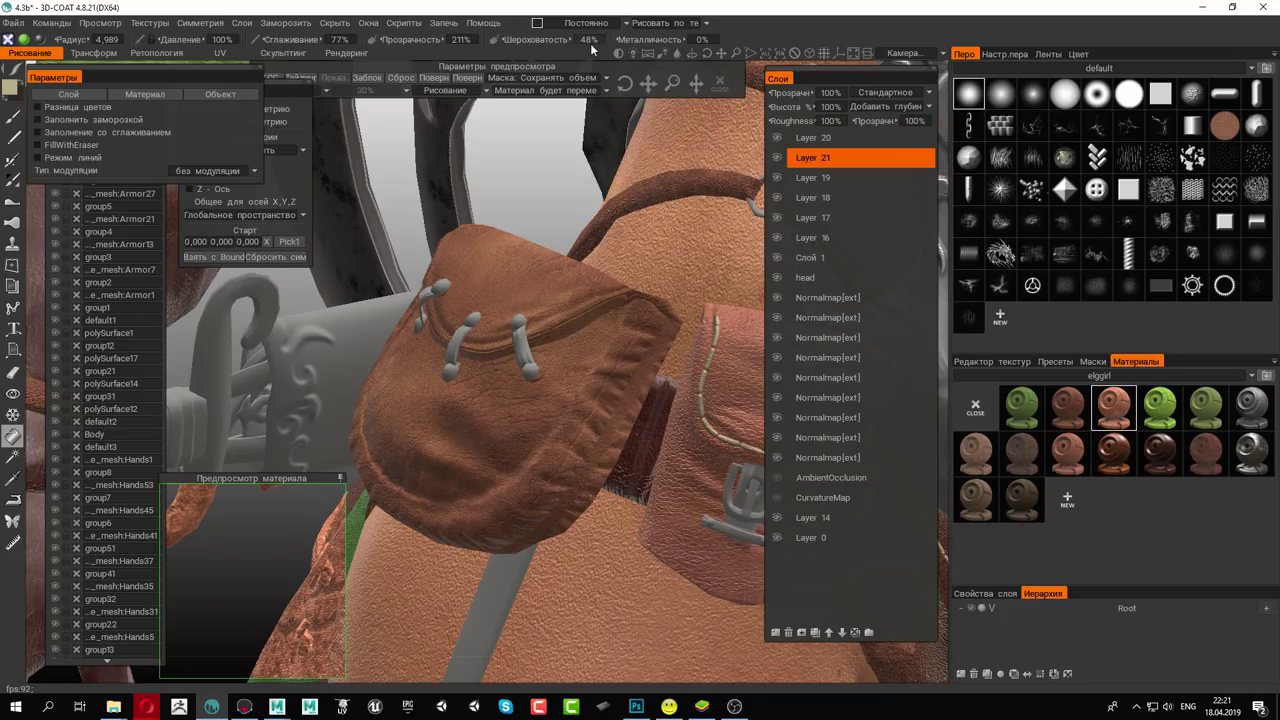
left_click(548, 23)
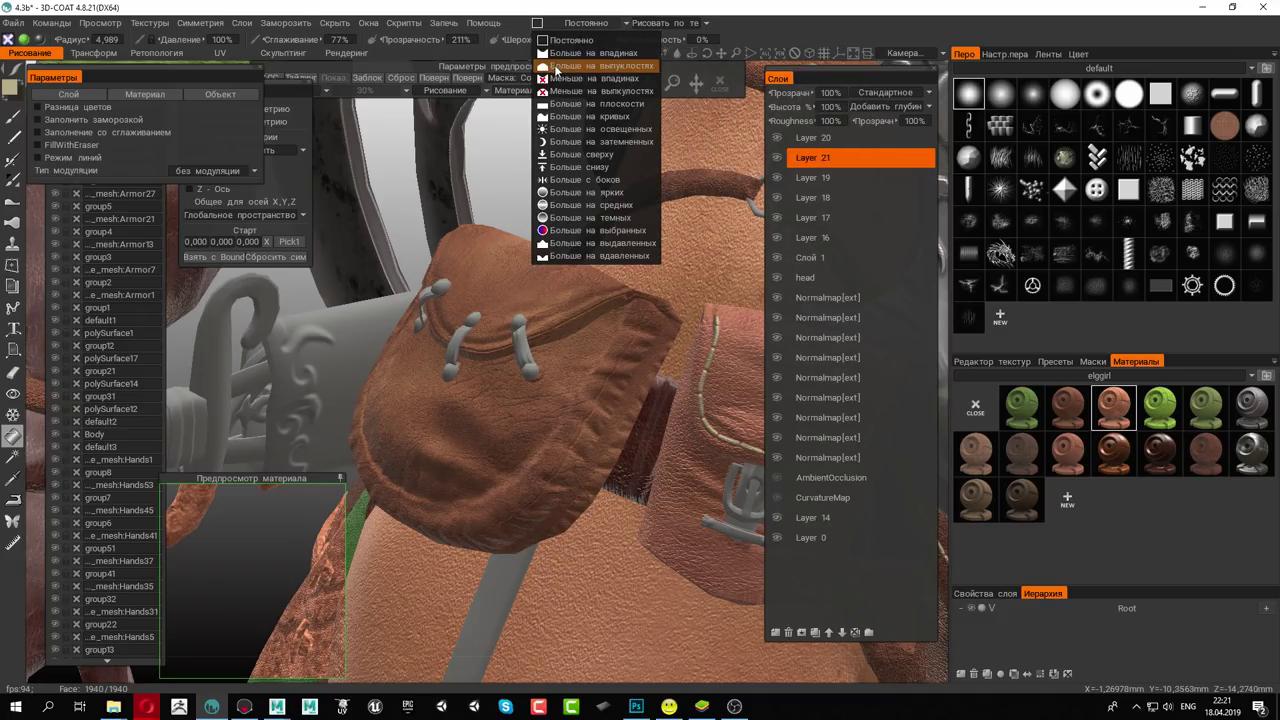
mouse_move(598, 66)
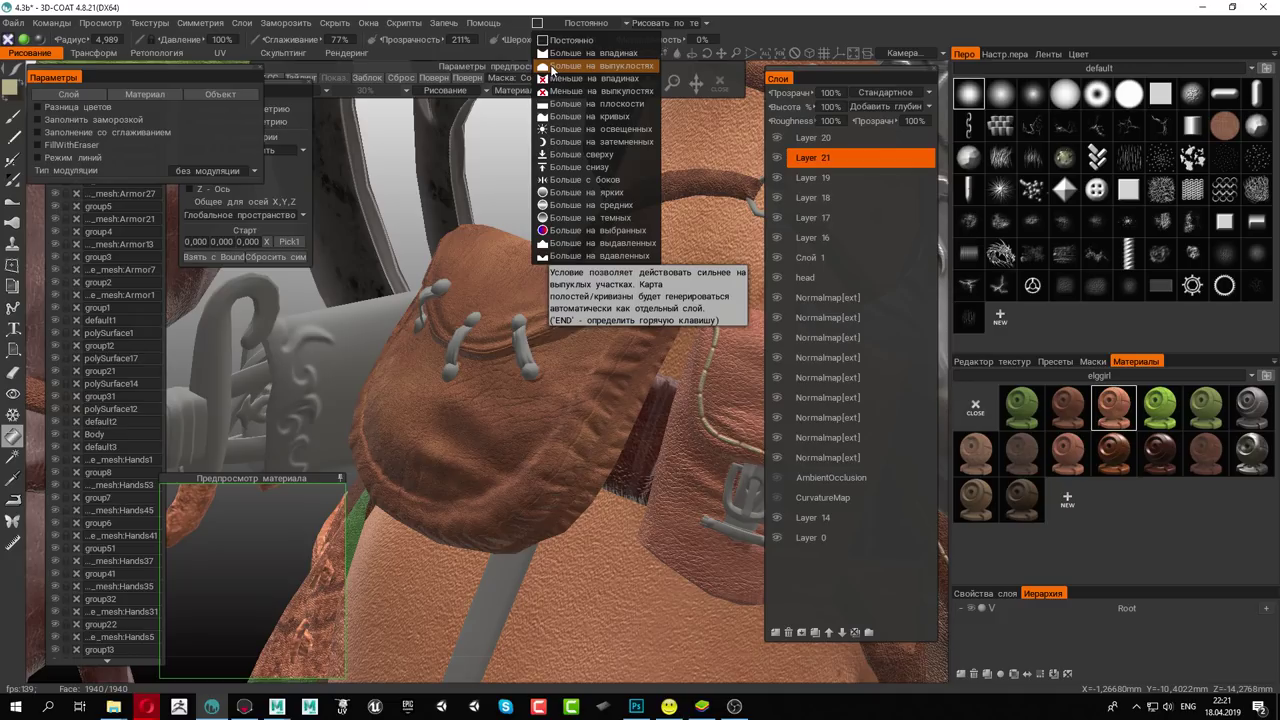
Use Больше на выпуклостях at 193% Степень and -61% Контраст, then refill the pouch
left_click(551, 67)
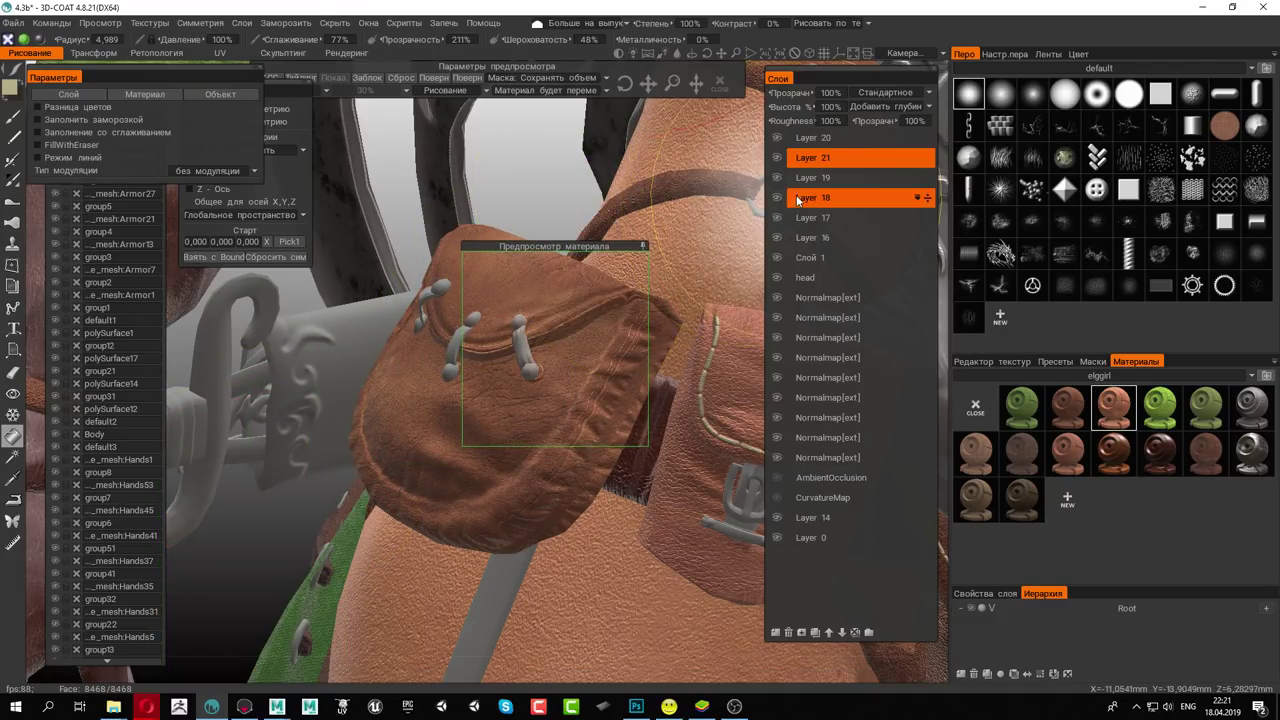
left_click_drag(656, 22, 684, 38)
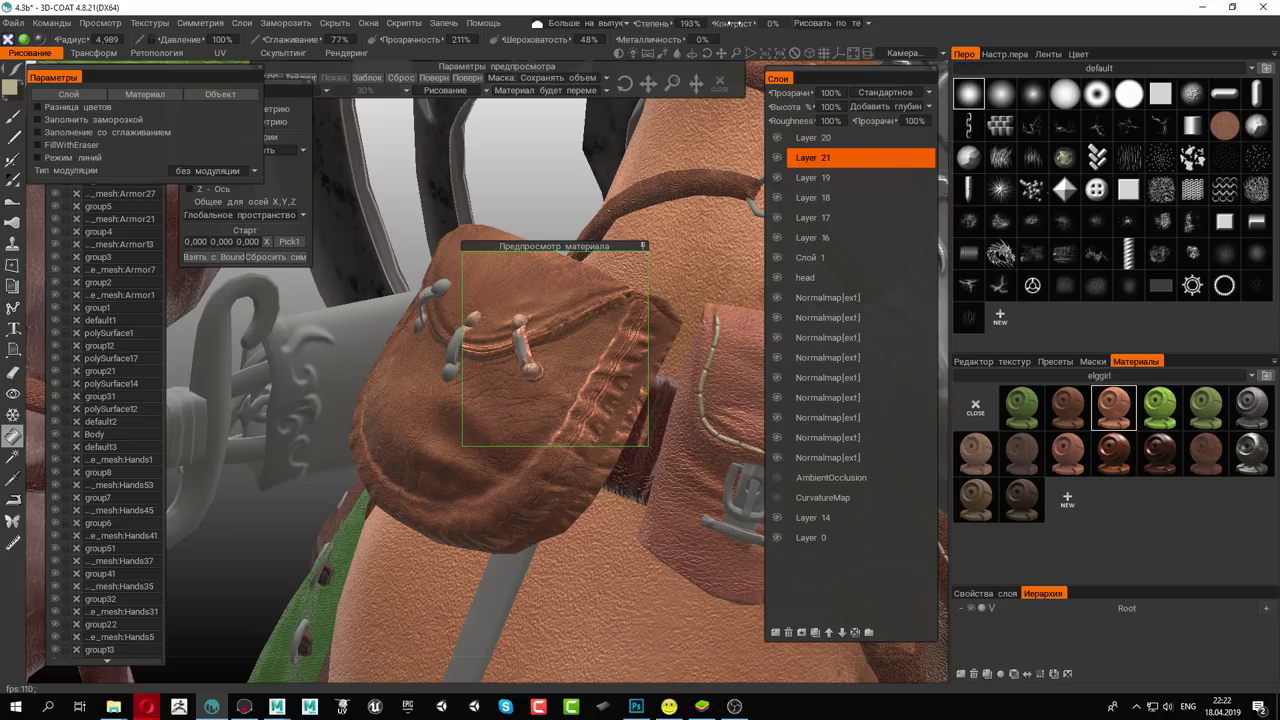
left_click_drag(733, 22, 700, 36)
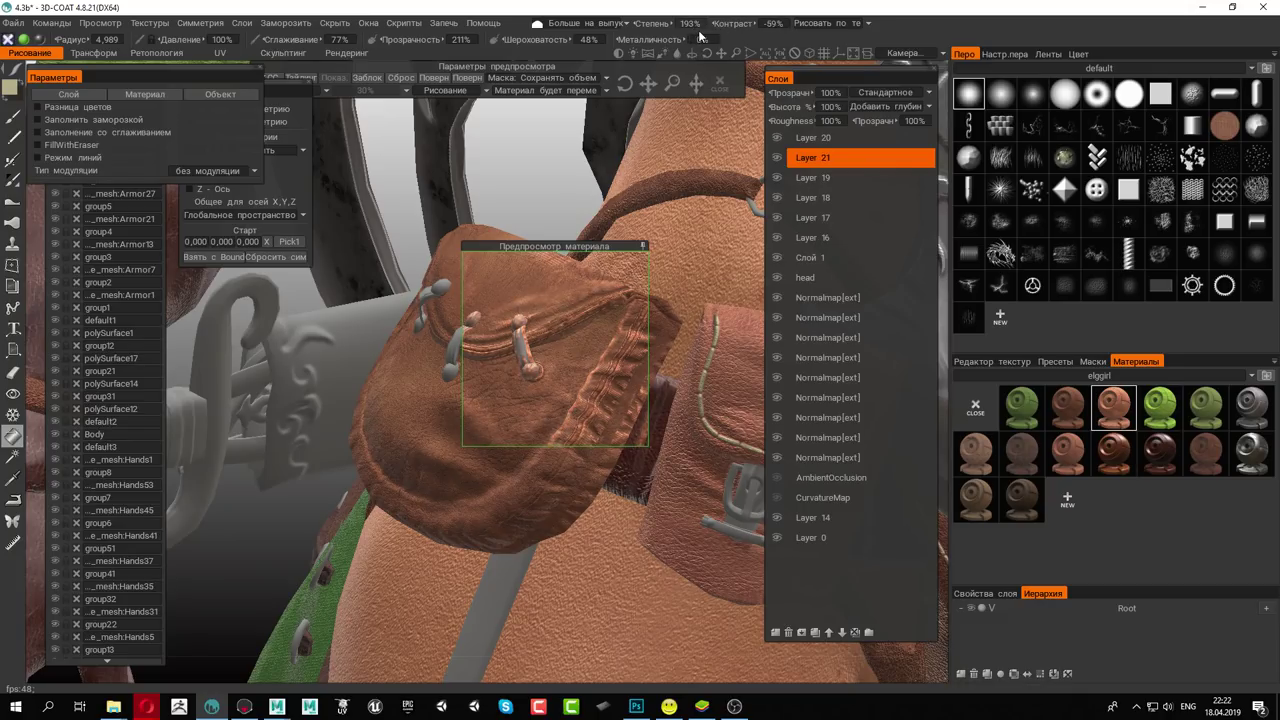
left_click_drag(700, 36, 697, 38)
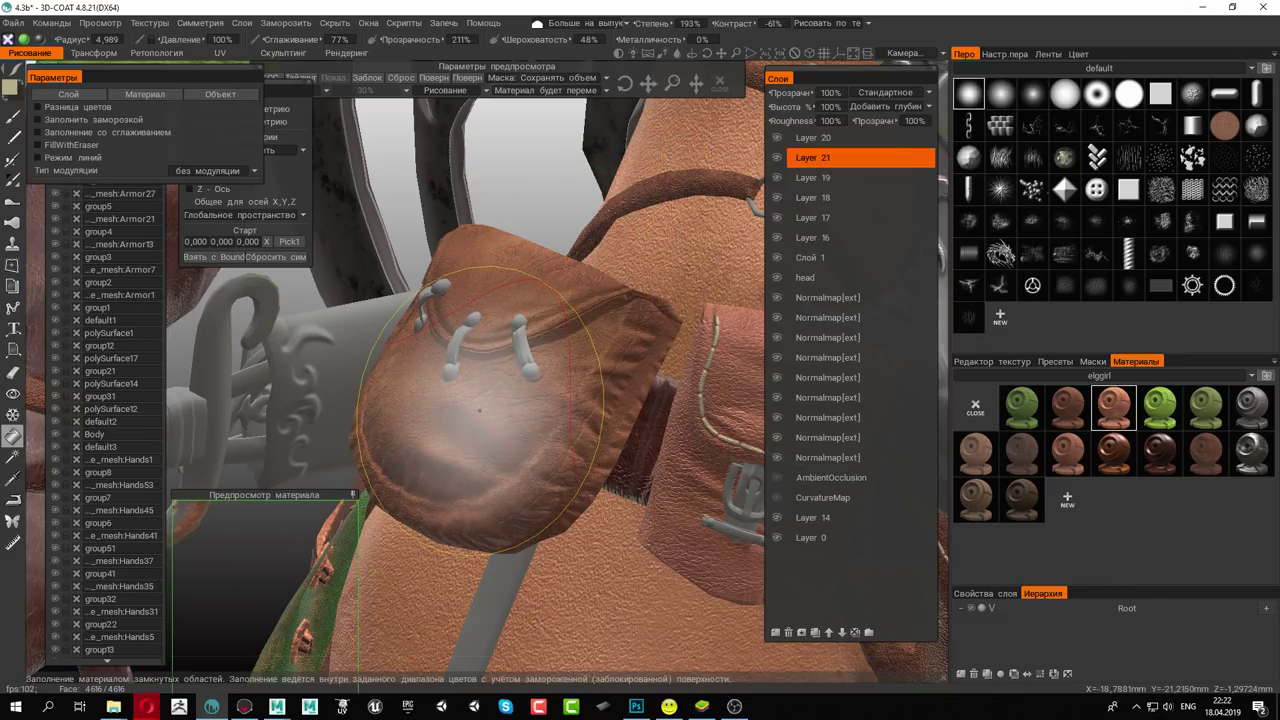
left_click(479, 410)
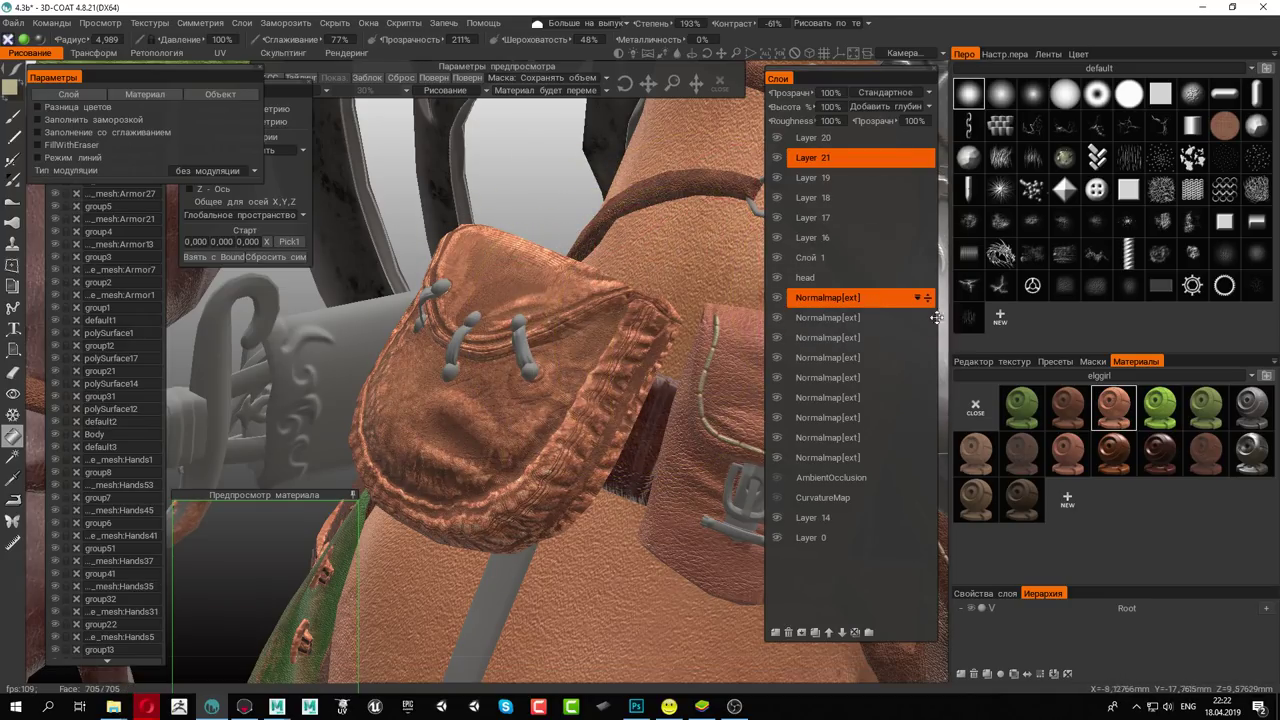
Duplicate the leather material and make the copy's colour a 0% saturation grey
right_click(1074, 402)
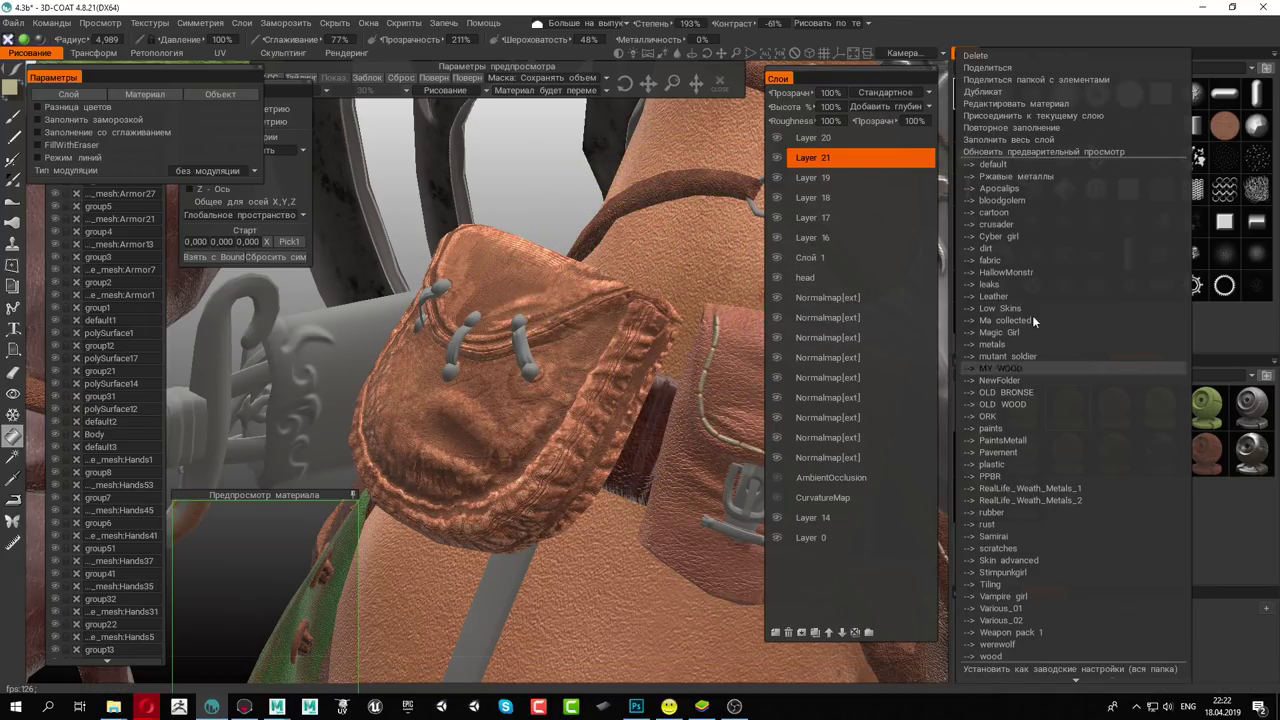
left_click(996, 92)
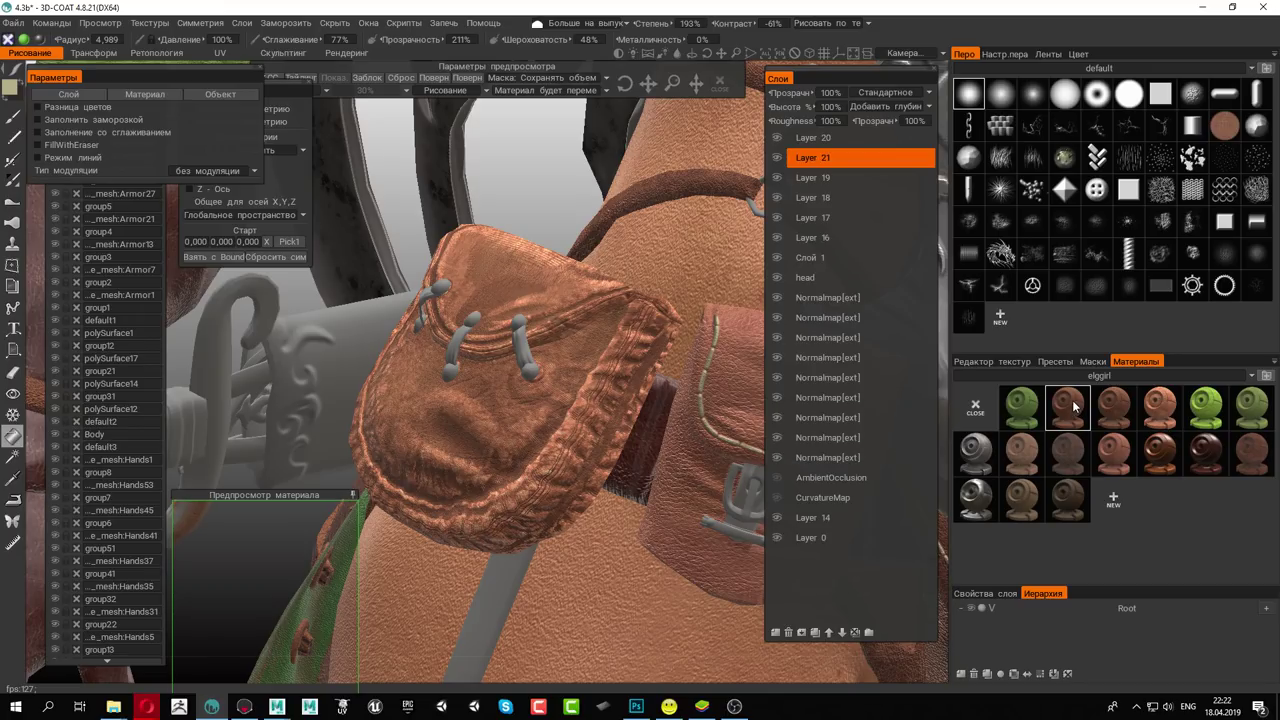
right_click(1072, 402)
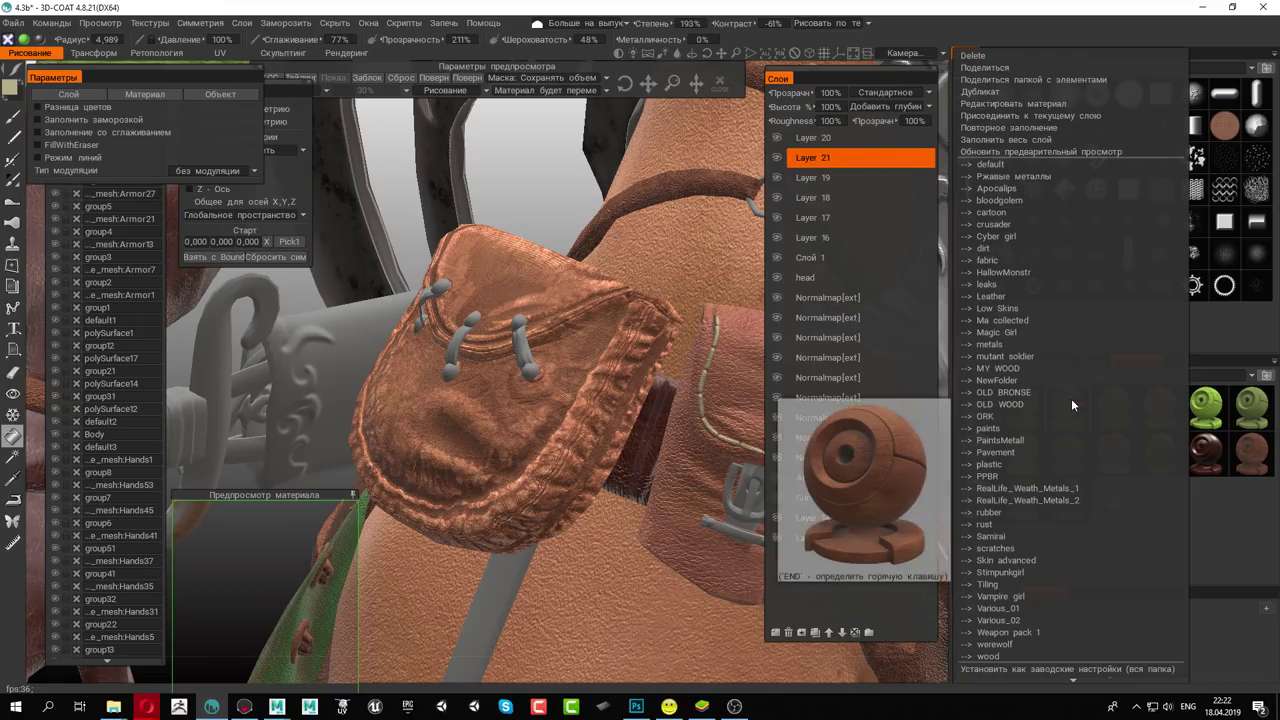
left_click(1003, 104)
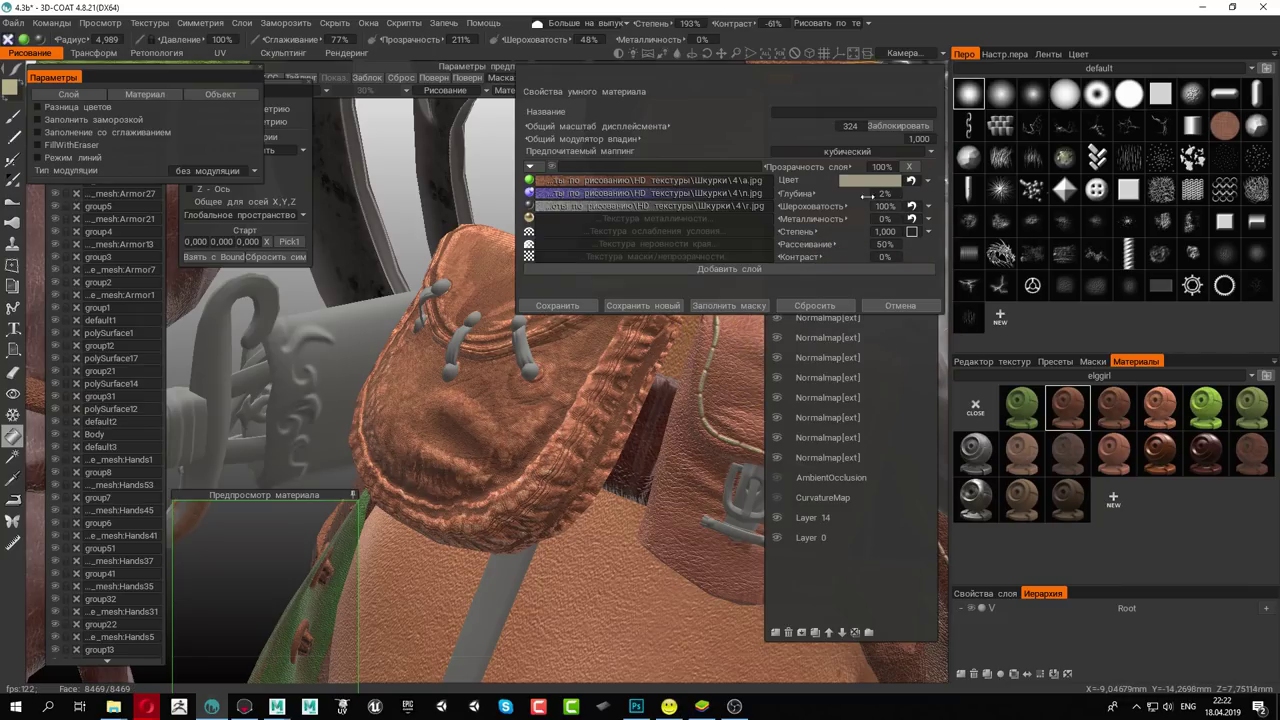
left_click(868, 183)
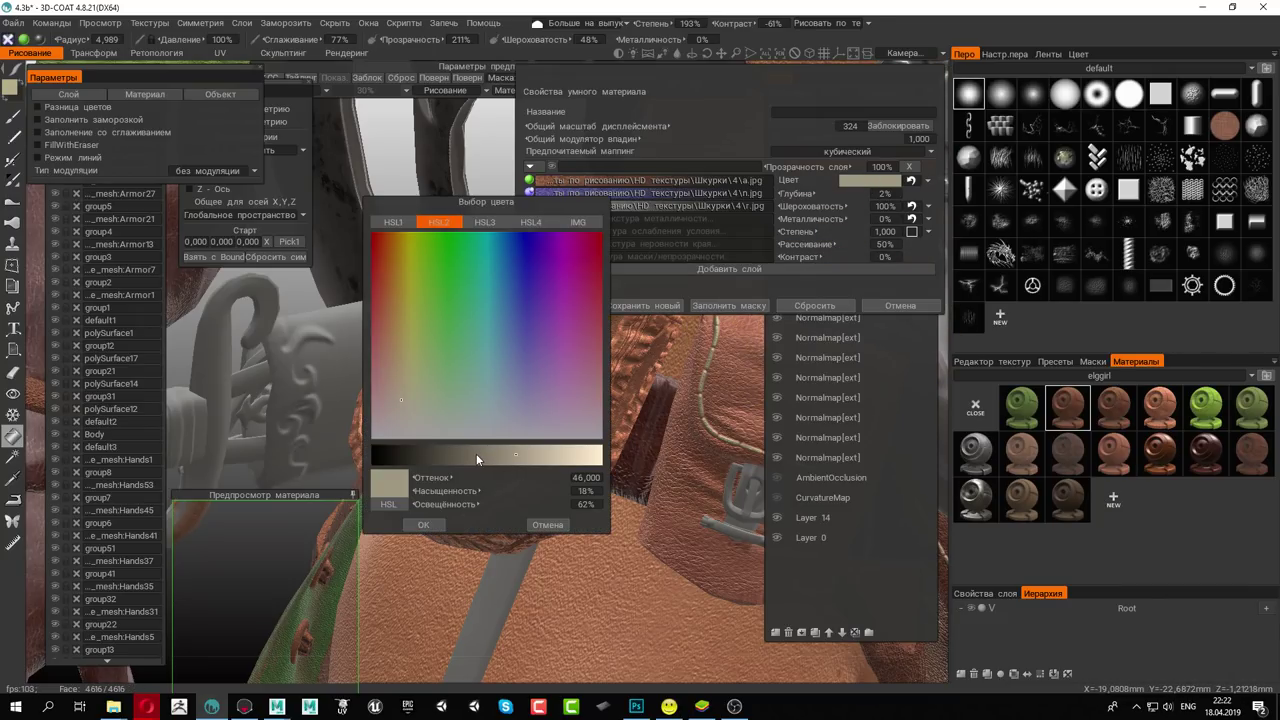
left_click(476, 453)
left_click_drag(491, 206, 694, 347)
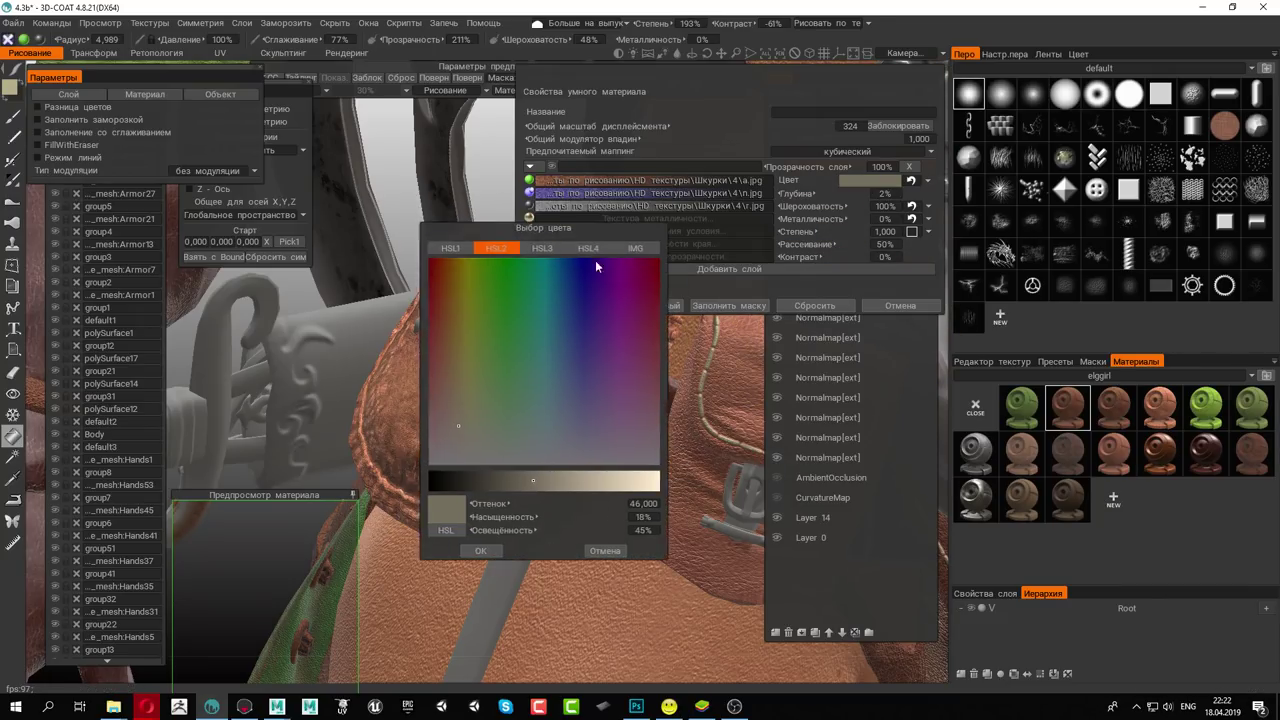
left_click(575, 579)
left_click(729, 596)
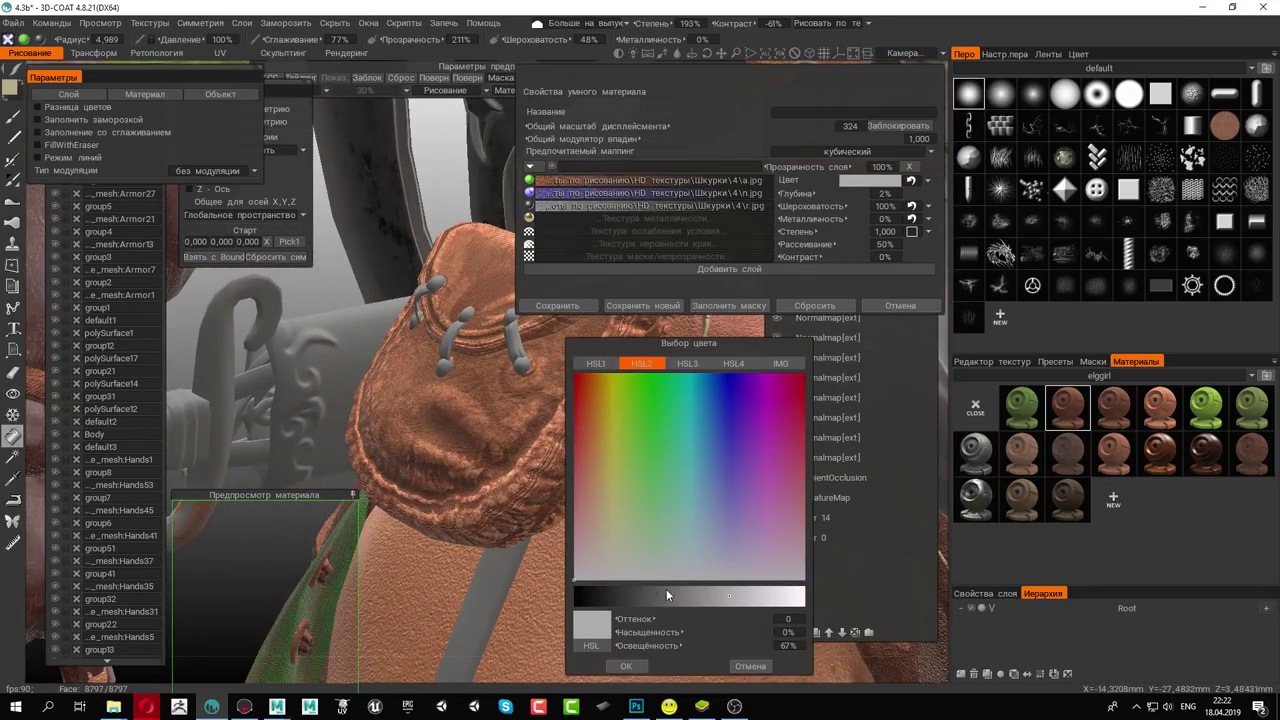
left_click(626, 666)
Darken the copy's grey to 12% lightness and close the smart material dialog
left_click_drag(290, 494, 477, 392)
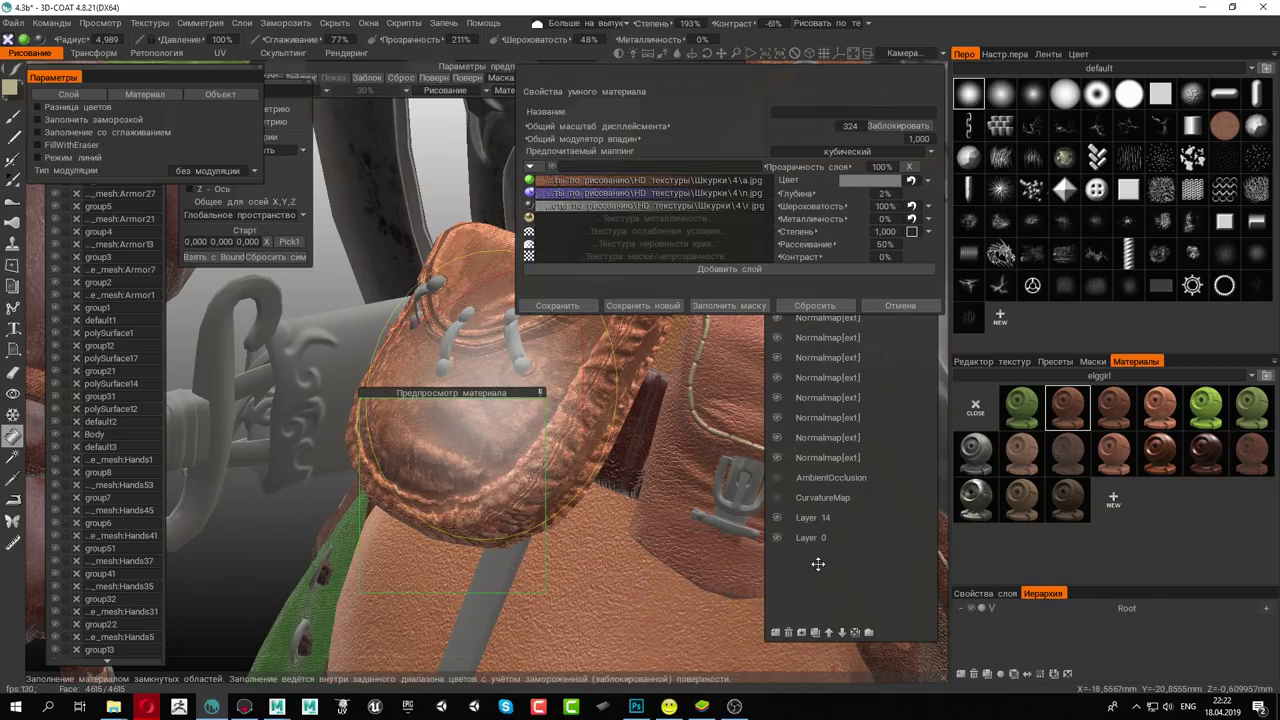
left_click(860, 180)
left_click_drag(491, 206, 717, 245)
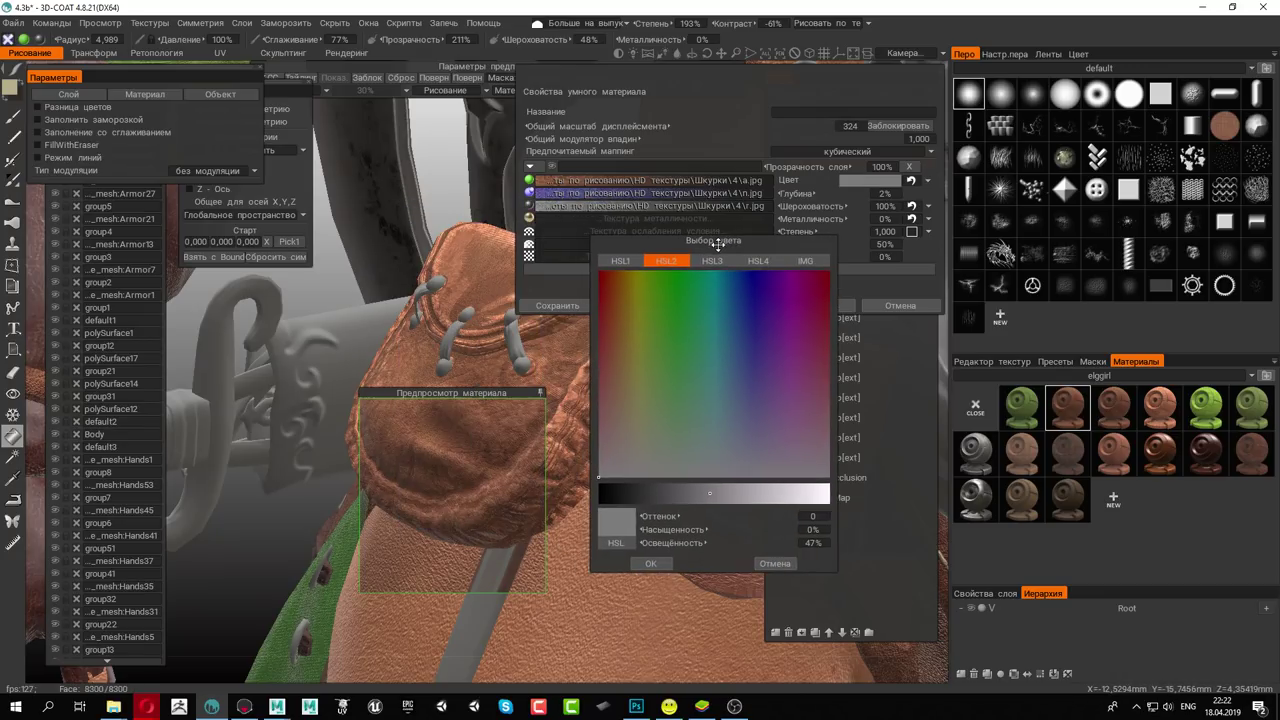
left_click_drag(665, 492, 617, 495)
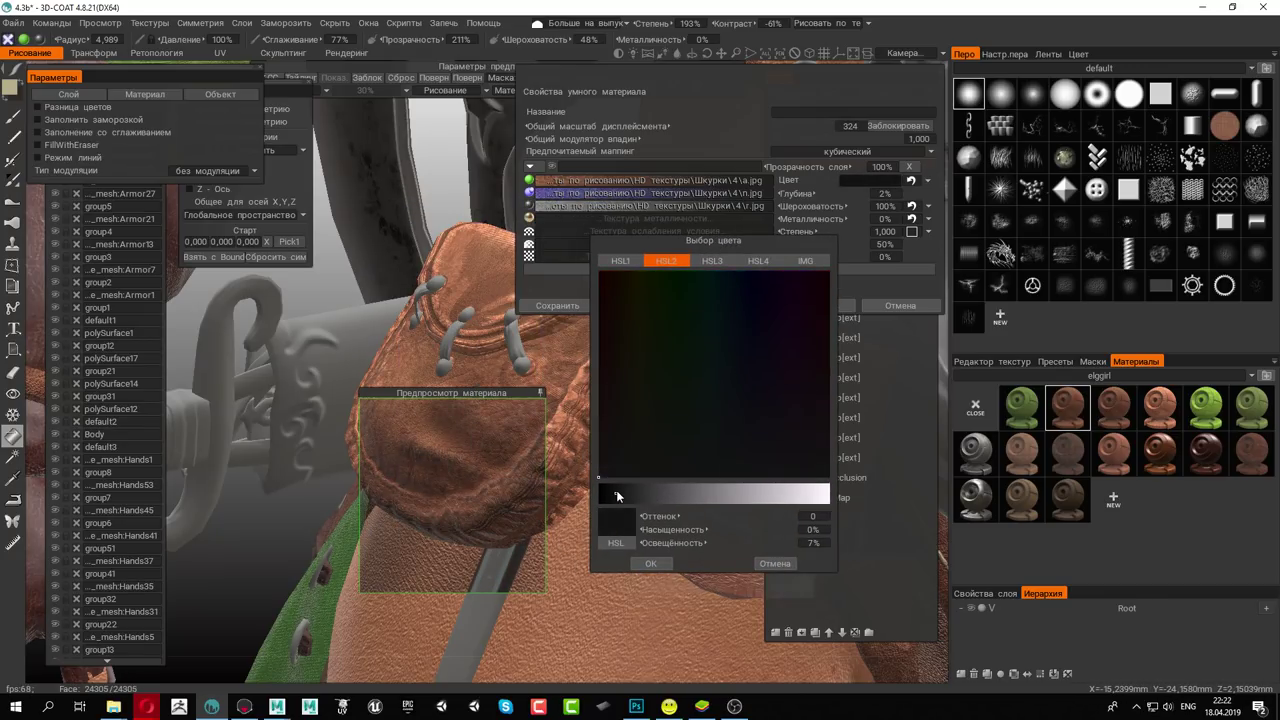
left_click(627, 492)
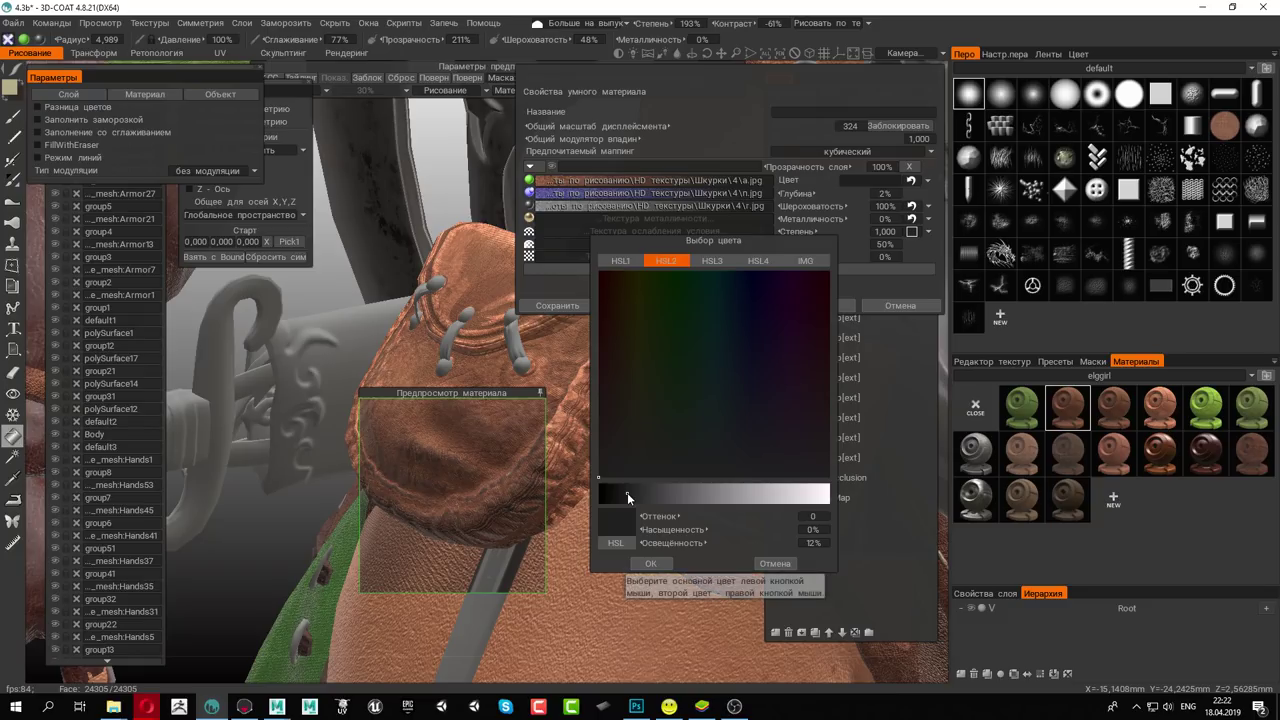
left_click(667, 563)
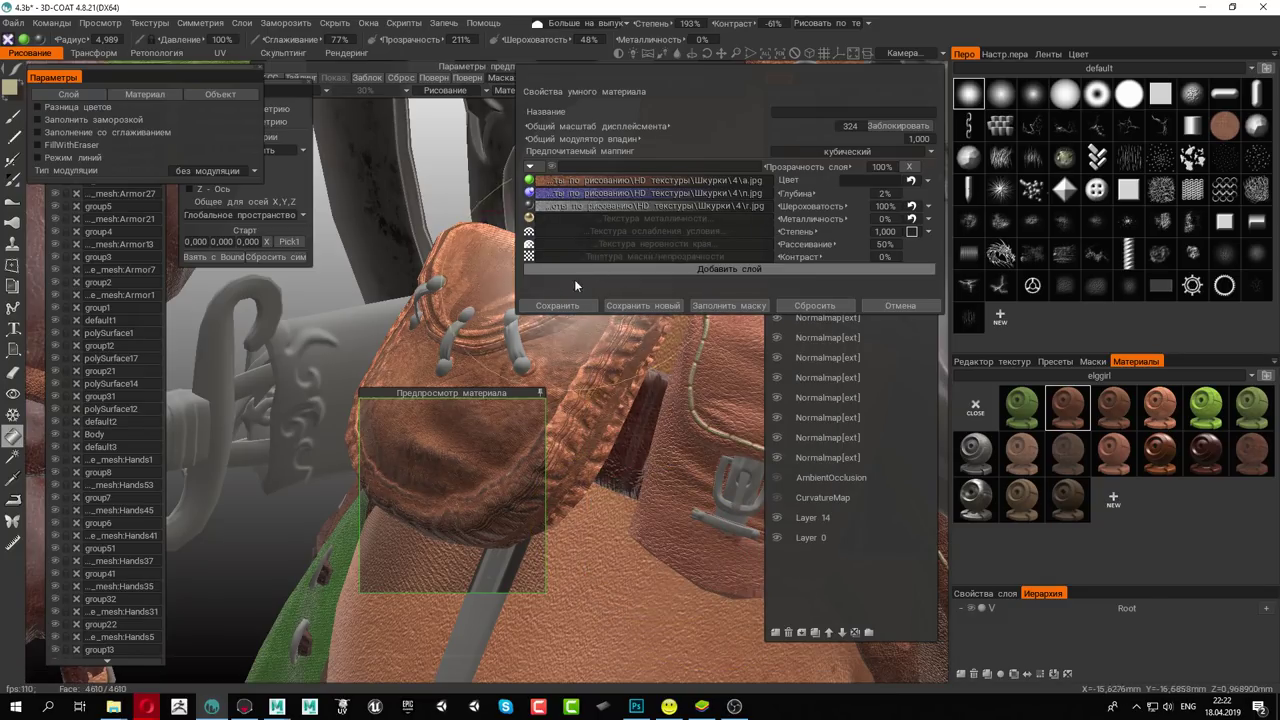
left_click(567, 311)
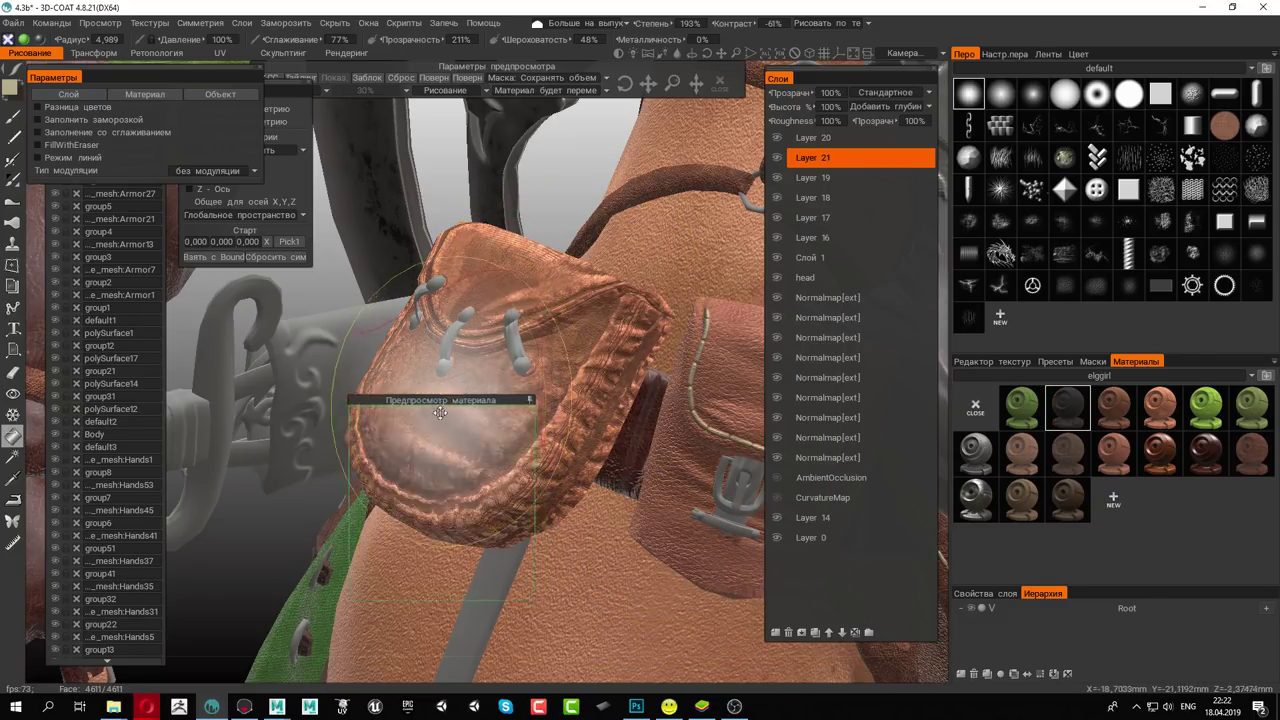
Set the leather to Больше на впадинах at 32% Степень and -65% Контраст
mouse_move(463, 392)
left_mouse_down()
mouse_move(288, 486)
mouse_move(460, 383)
left_mouse_up()
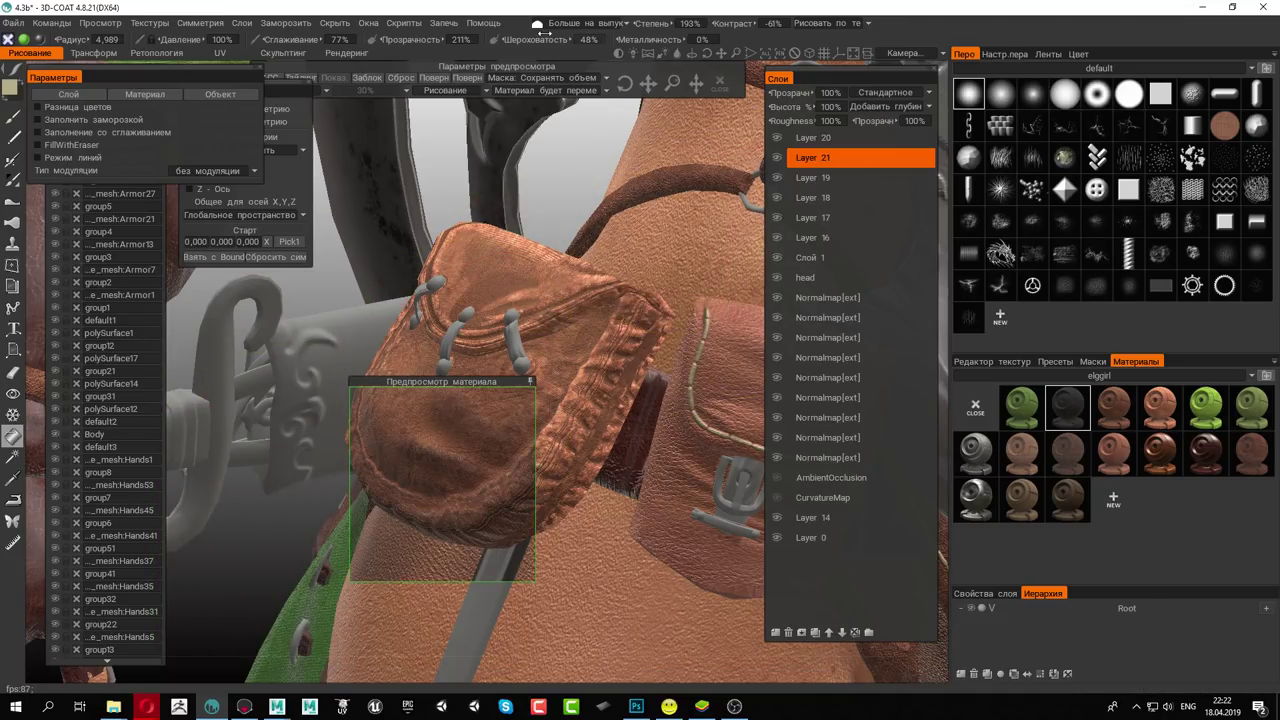
mouse_move(586, 23)
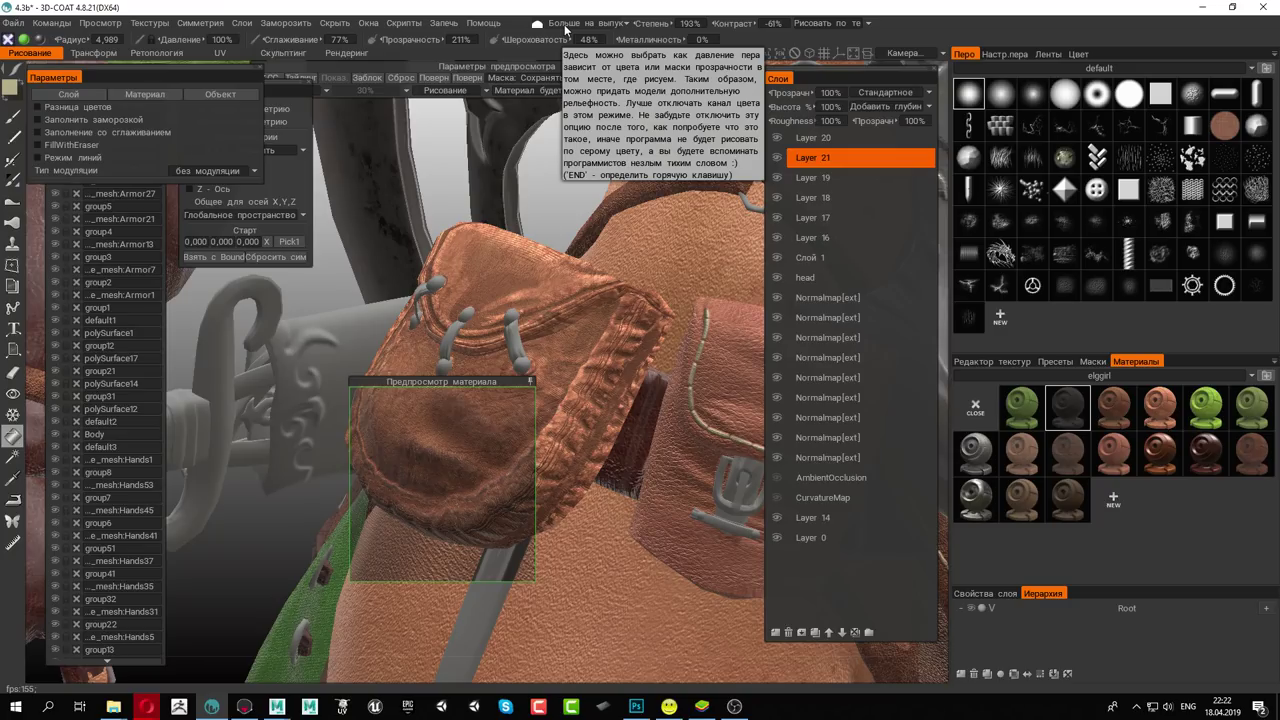
left_click(566, 29)
left_click(582, 57)
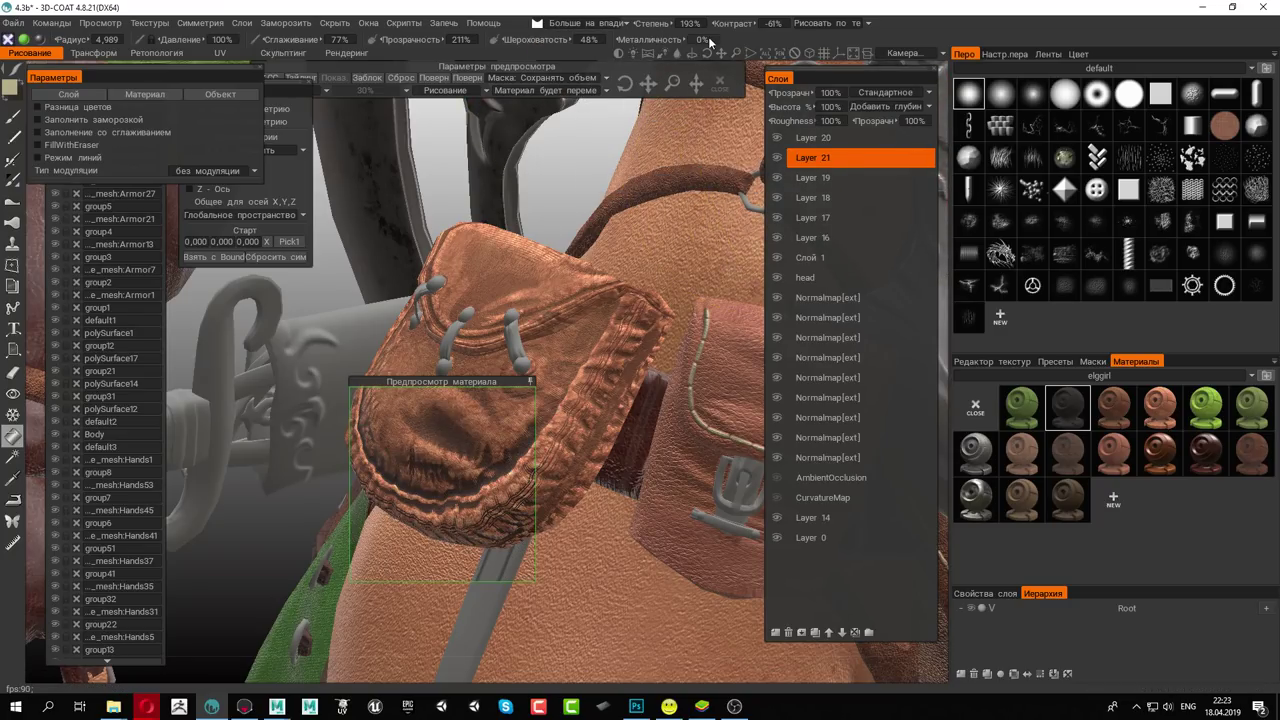
mouse_move(675, 23)
left_mouse_down()
mouse_move(640, 23)
mouse_move(700, 23)
mouse_move(640, 38)
mouse_move(655, 23)
left_mouse_up()
mouse_move(745, 22)
left_mouse_down()
mouse_move(714, 22)
mouse_move(745, 30)
mouse_move(723, 38)
left_mouse_up()
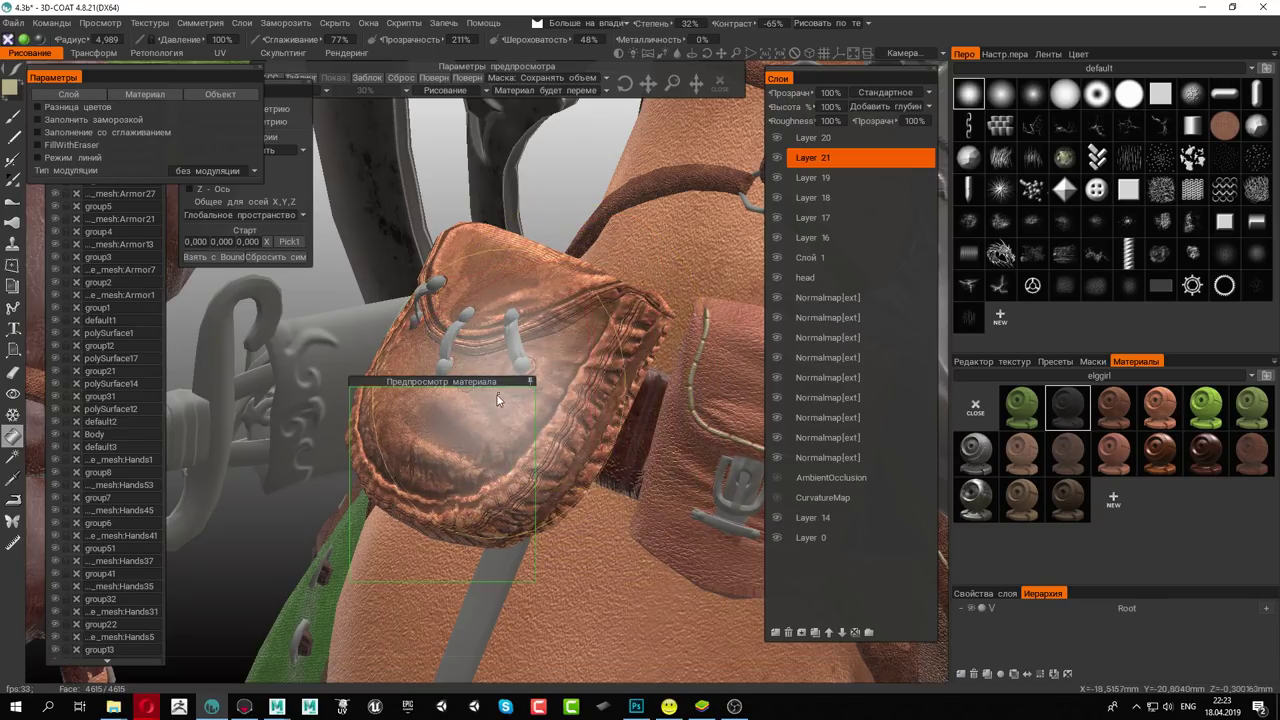
left_click_drag(486, 382, 190, 466)
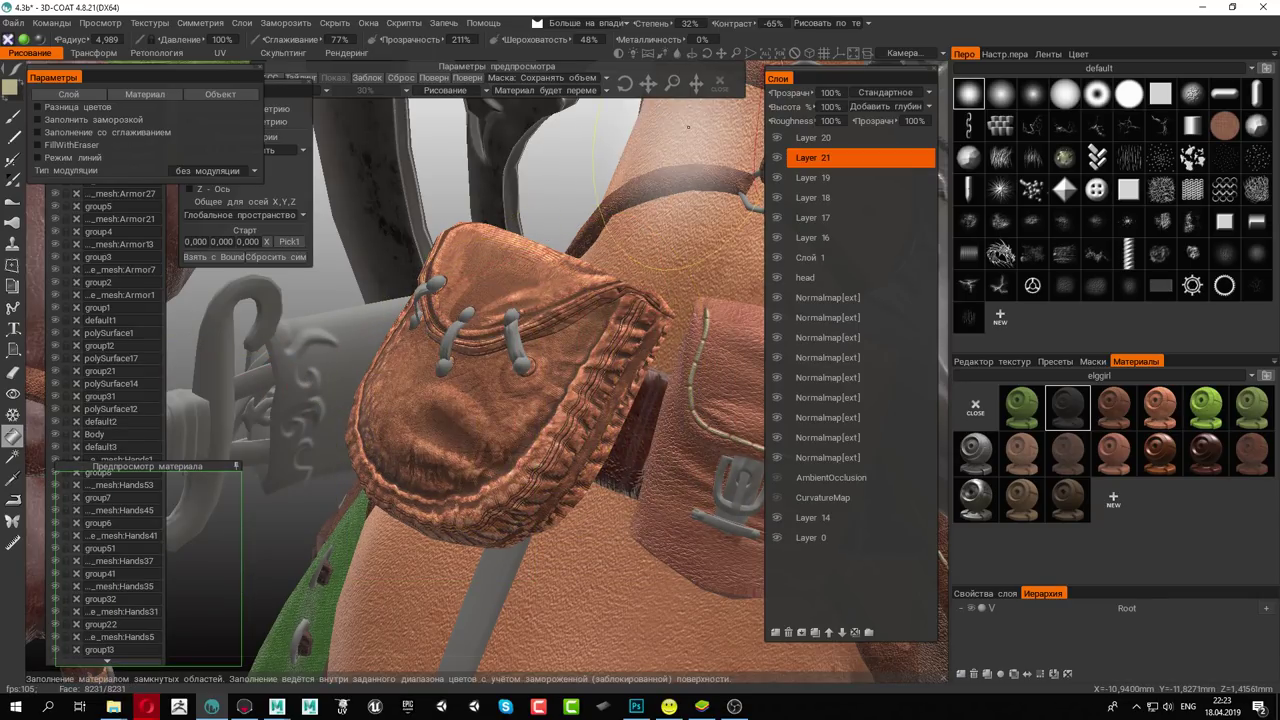
Export the model as 1.obj with textures using Экспорт модели (obj, lwo)
left_click(14, 22)
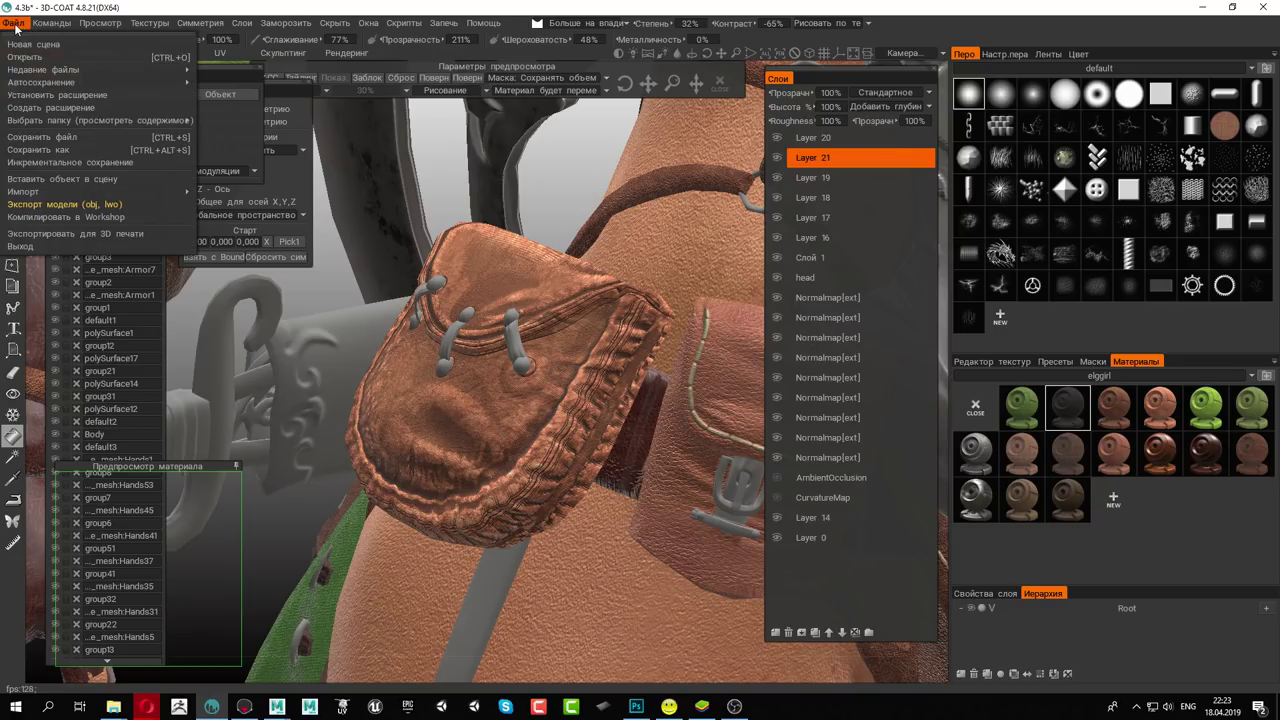
left_click(60, 206)
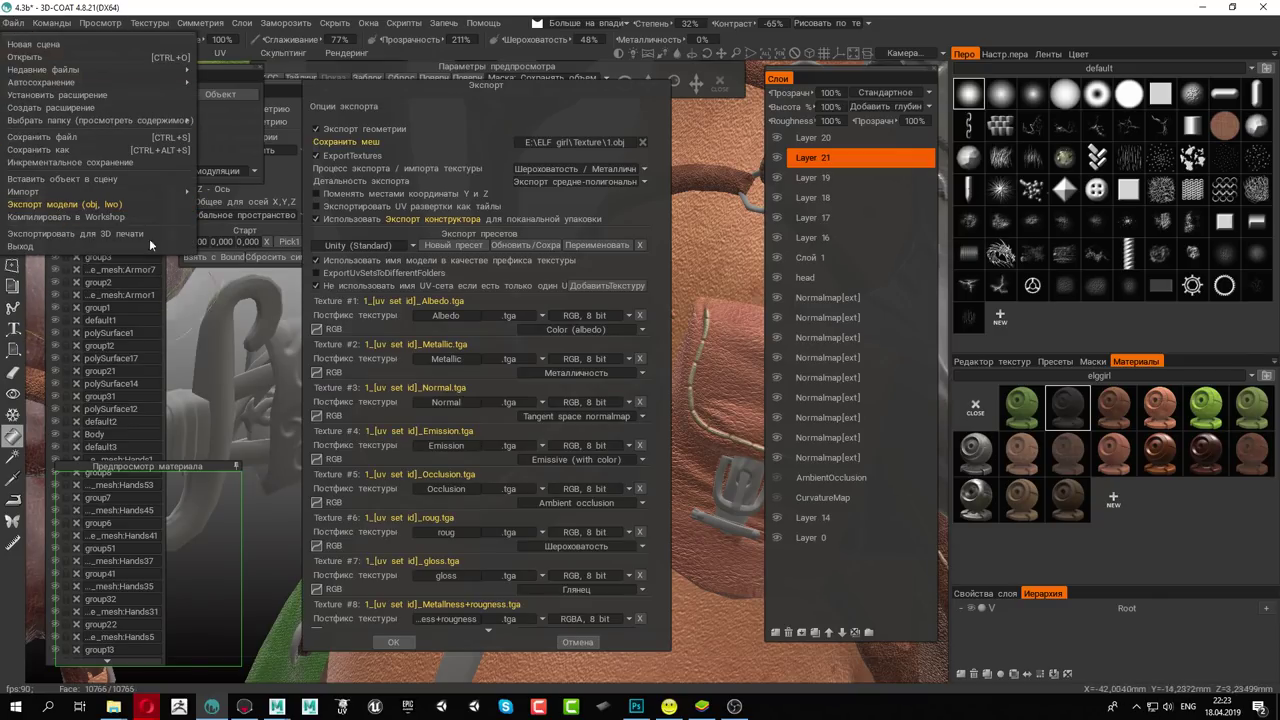
left_click(393, 642)
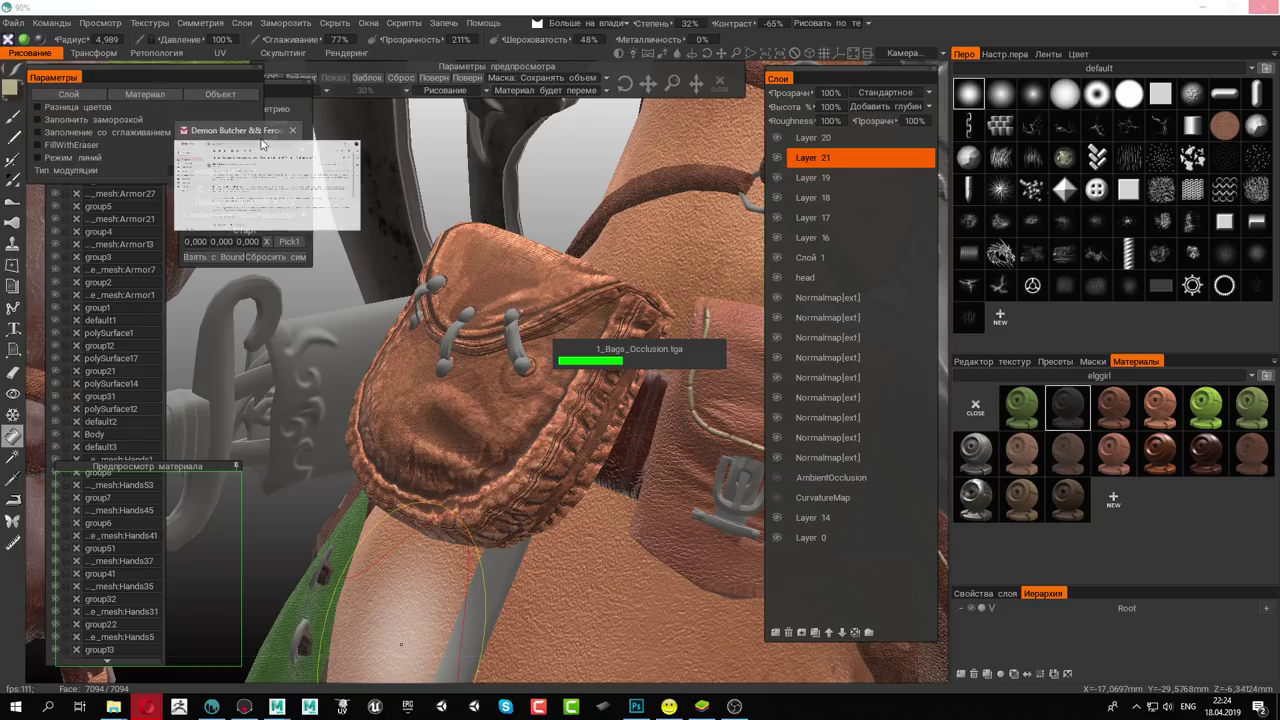
Let the .tga texture export finish, check the browser, then switch to Marmoset Toolbag
left_click_drag(270, 125, 494, 163)
double_click(537, 165)
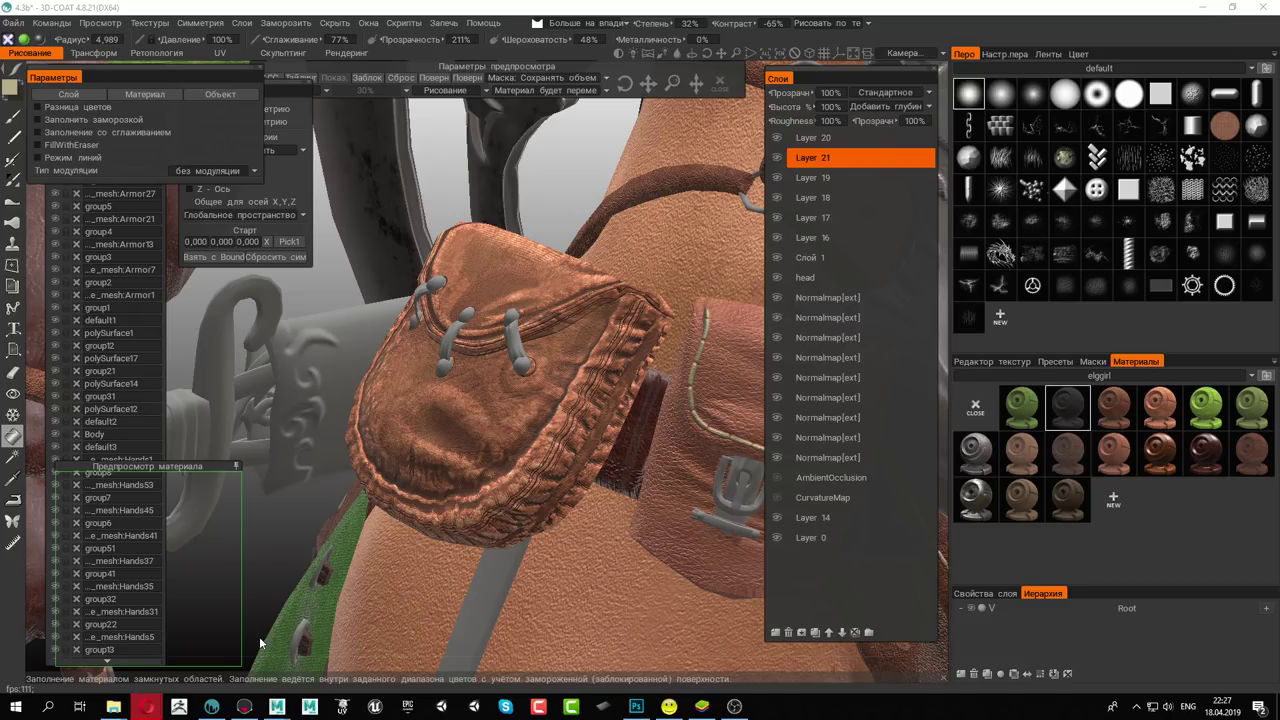
left_click(244, 706)
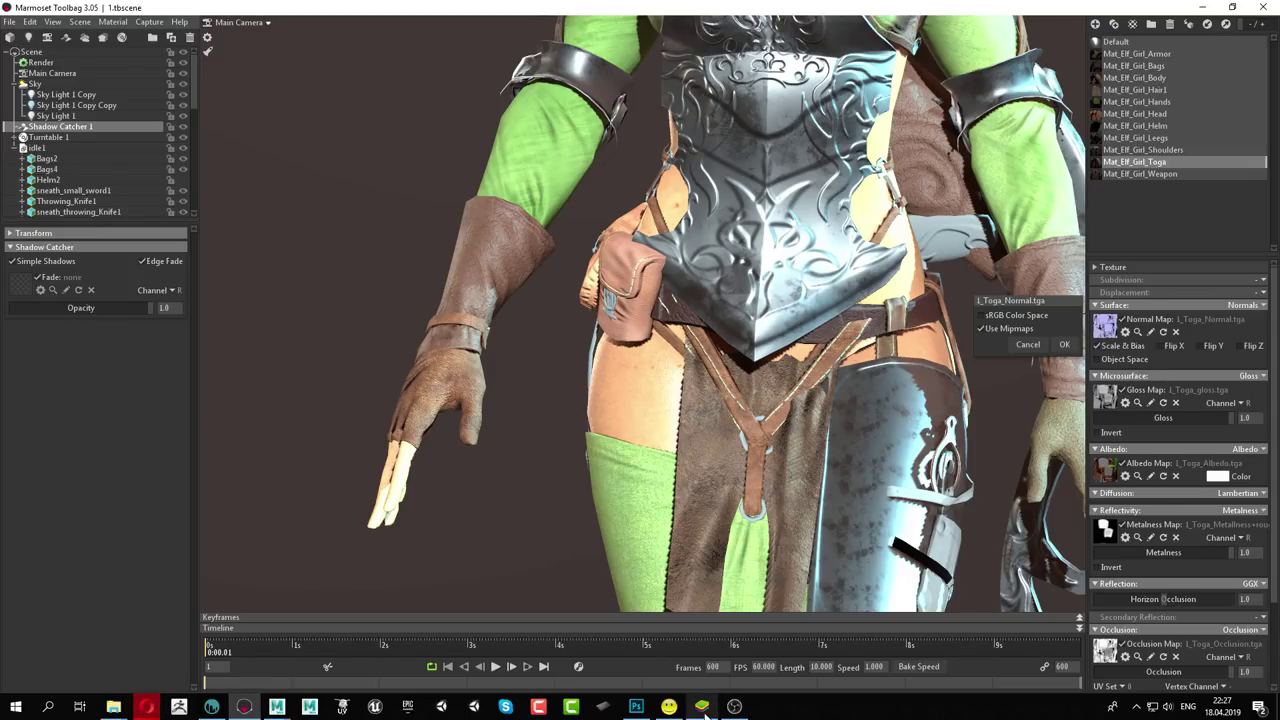
Rotate the sky lighting and orbit around the elf's torso, hand and blade
left_click(702, 706)
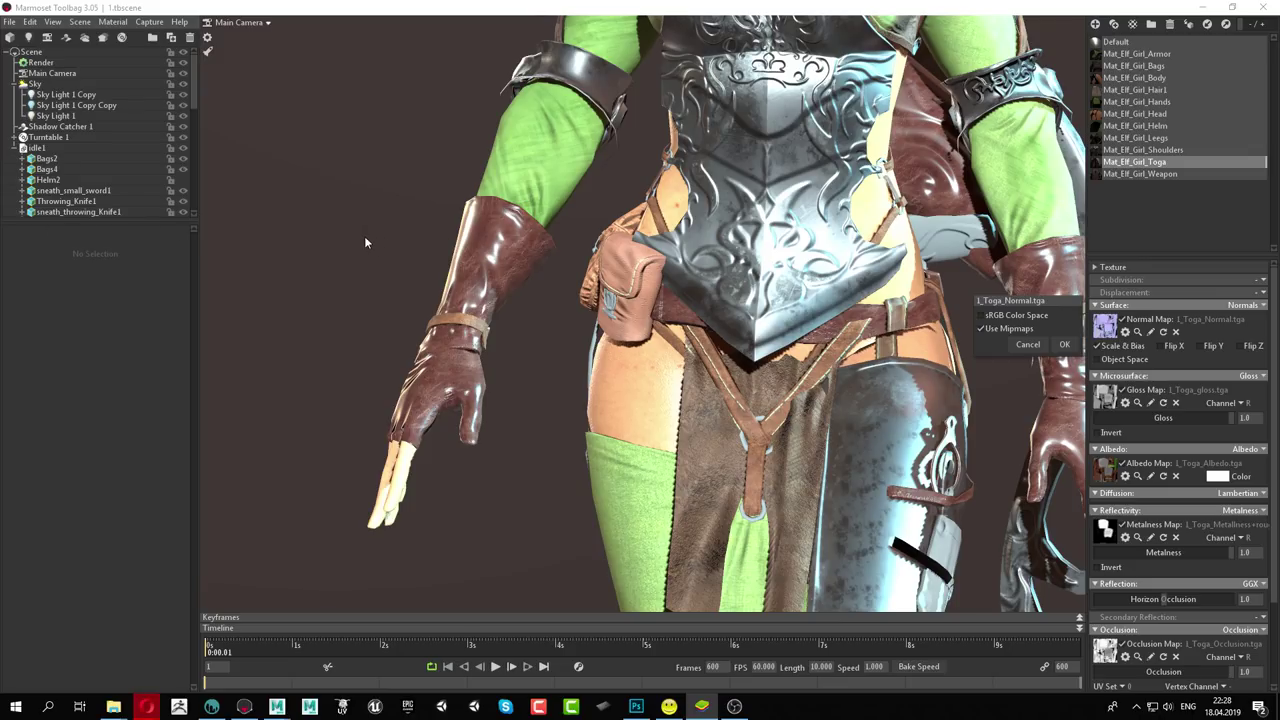
left_click_drag(420, 241, 870, 416, "shift")
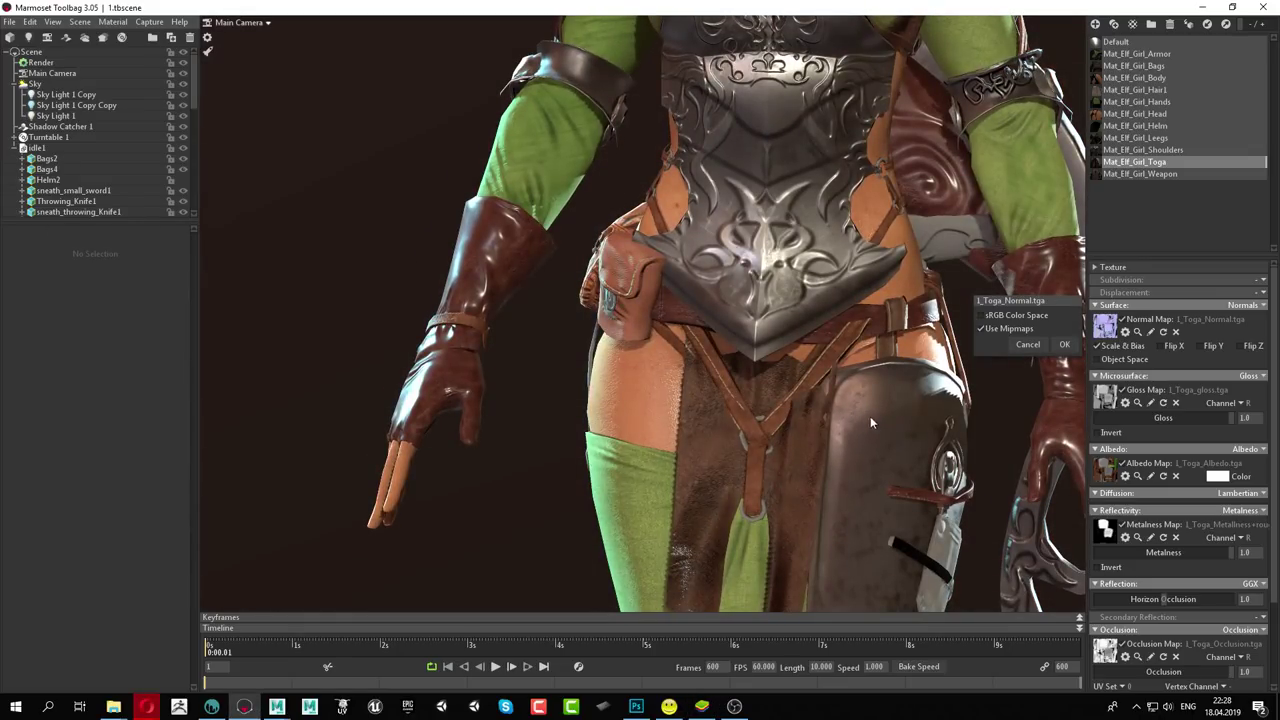
scroll(870, 416, "down", 5)
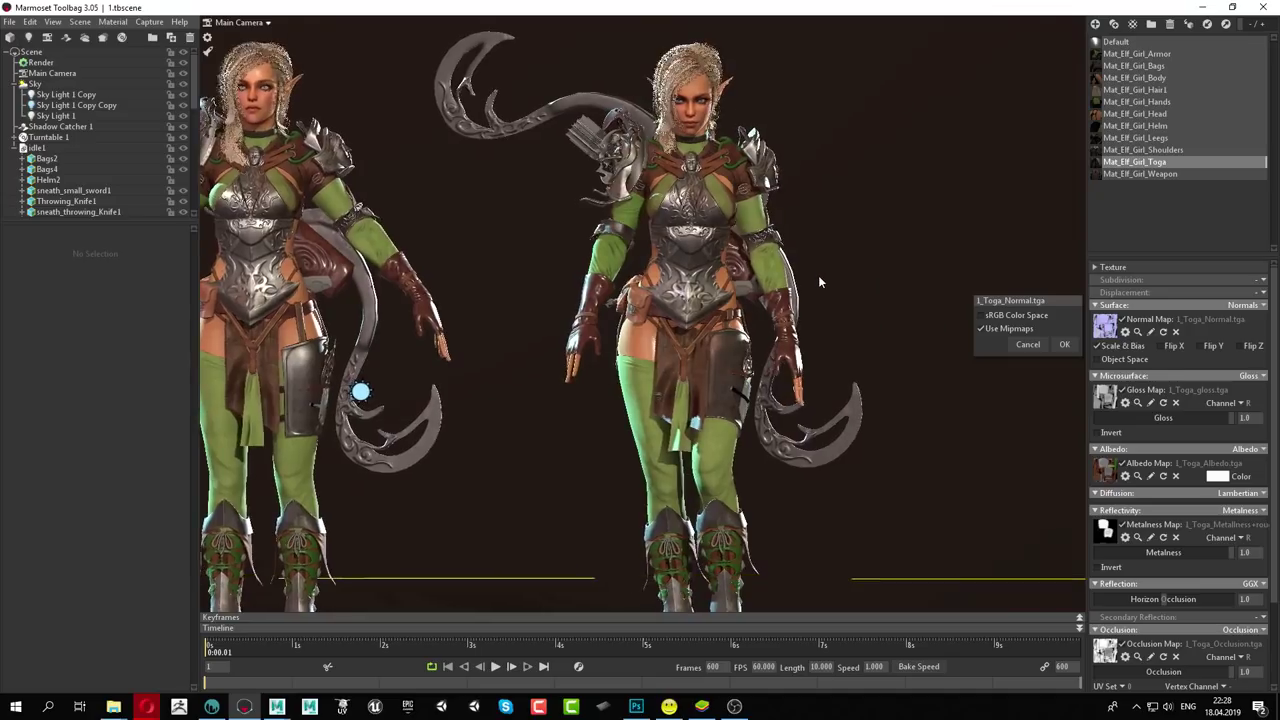
scroll(820, 285, "up", 3)
scroll(847, 300, "up", 3)
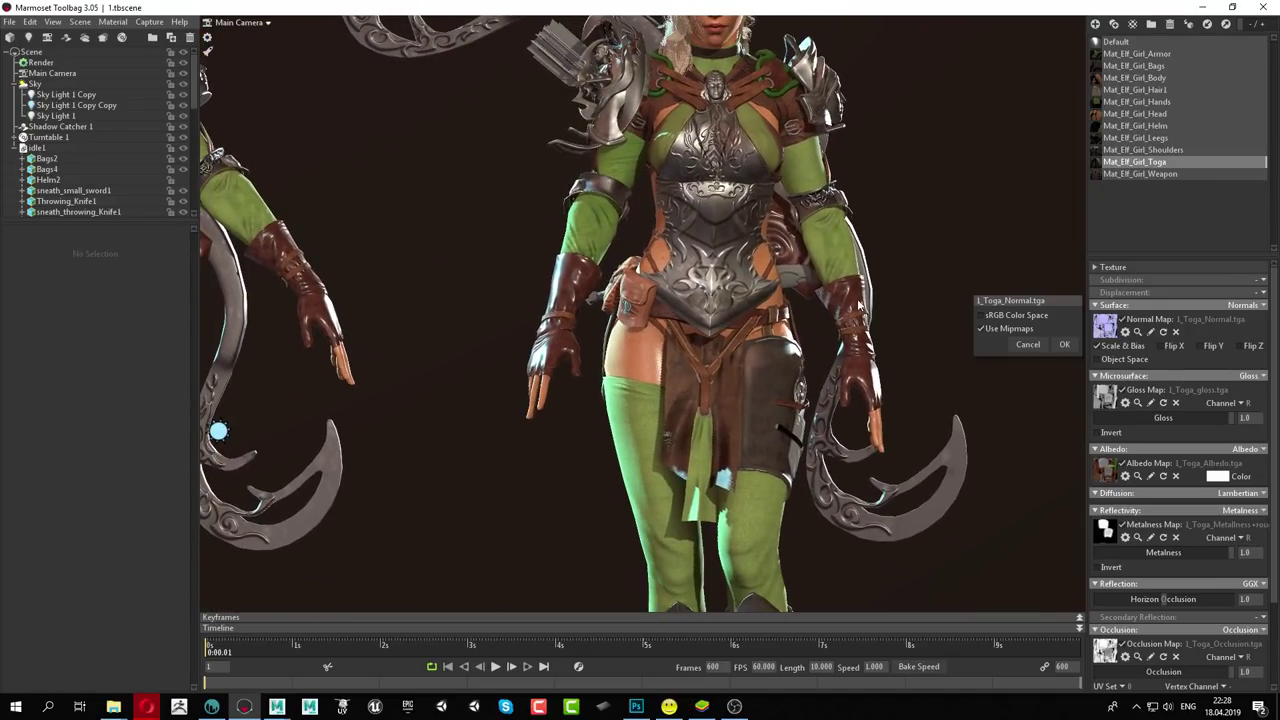
left_click_drag(858, 304, 624, 258)
scroll(785, 325, "up", 3)
scroll(830, 331, "up", 2)
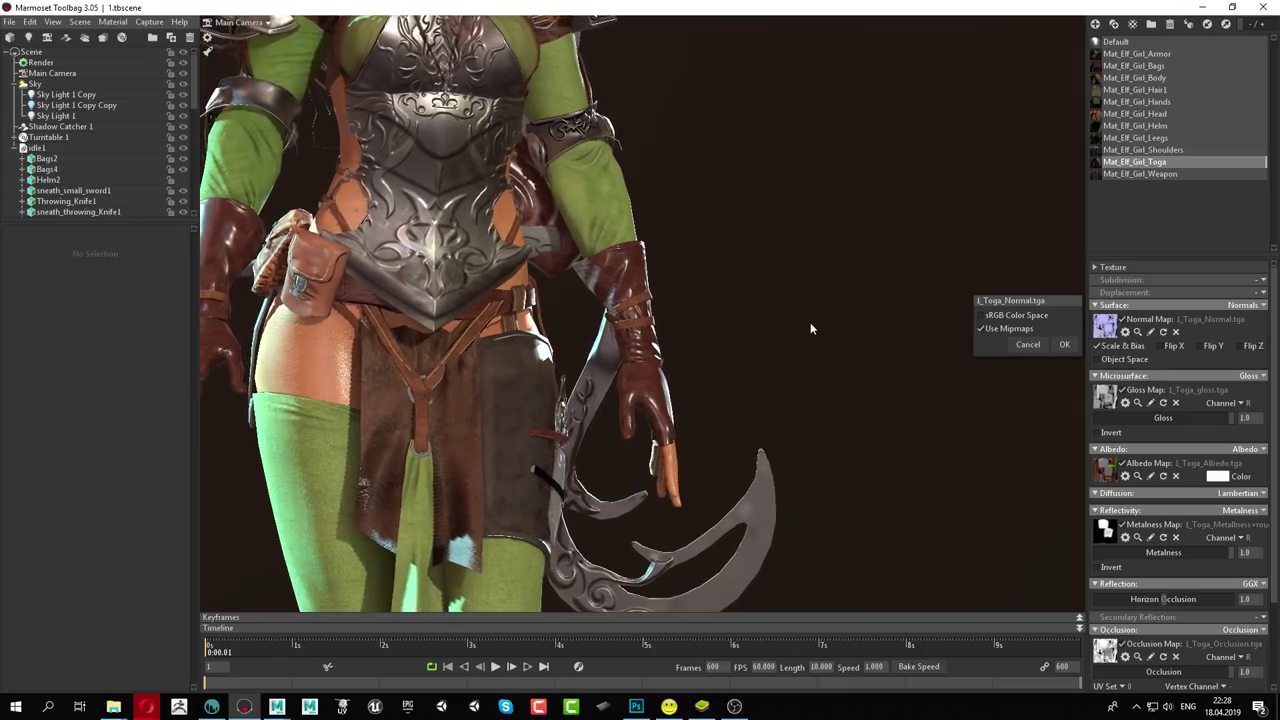
mouse_move(810, 322)
left_mouse_down()
mouse_move(700, 326)
mouse_move(747, 338)
left_mouse_up()
left_click_drag(677, 320, 703, 331)
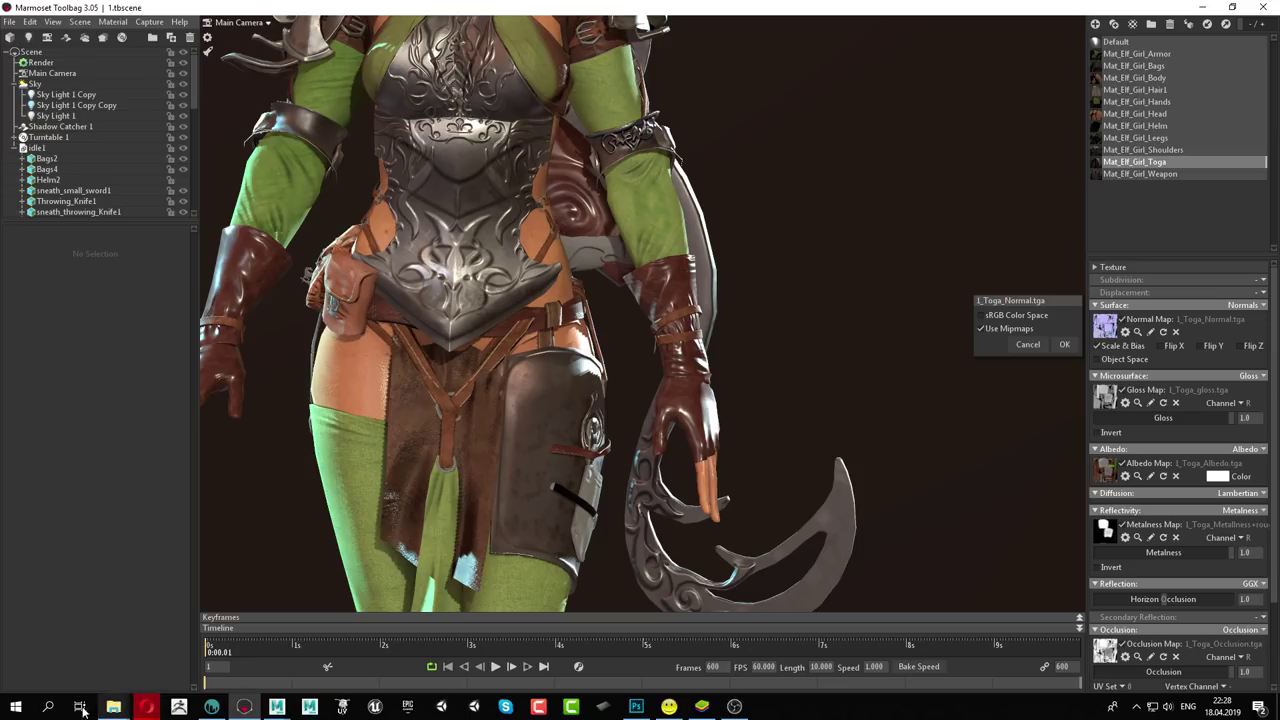
Open Windows Disk Management (Управление дисками) from the Start button's context menu
left_click(16, 706)
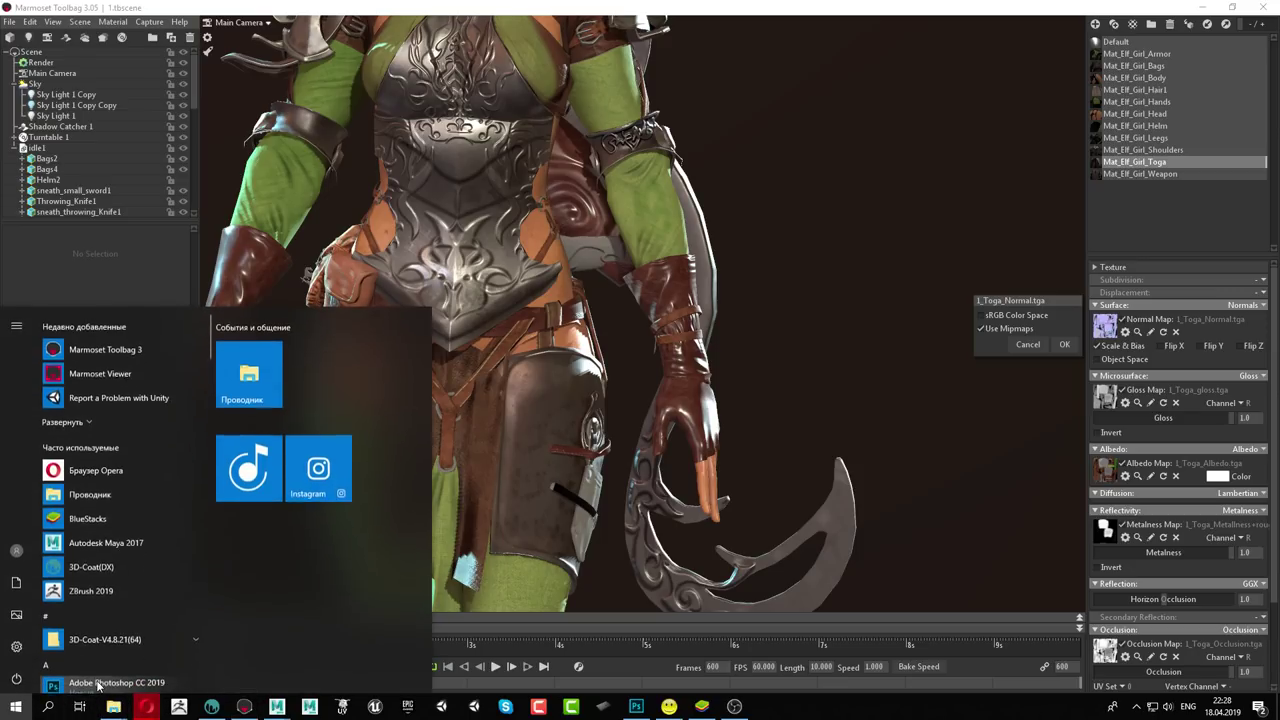
right_click(20, 701)
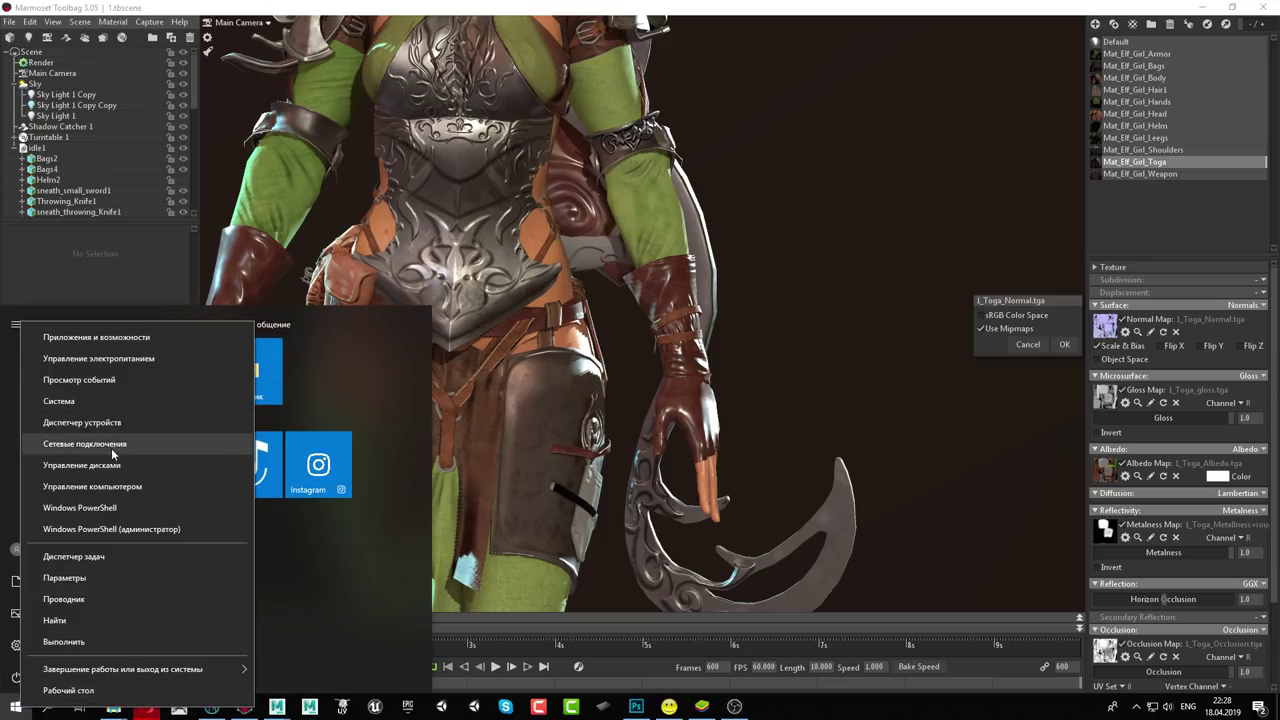
left_click(102, 464)
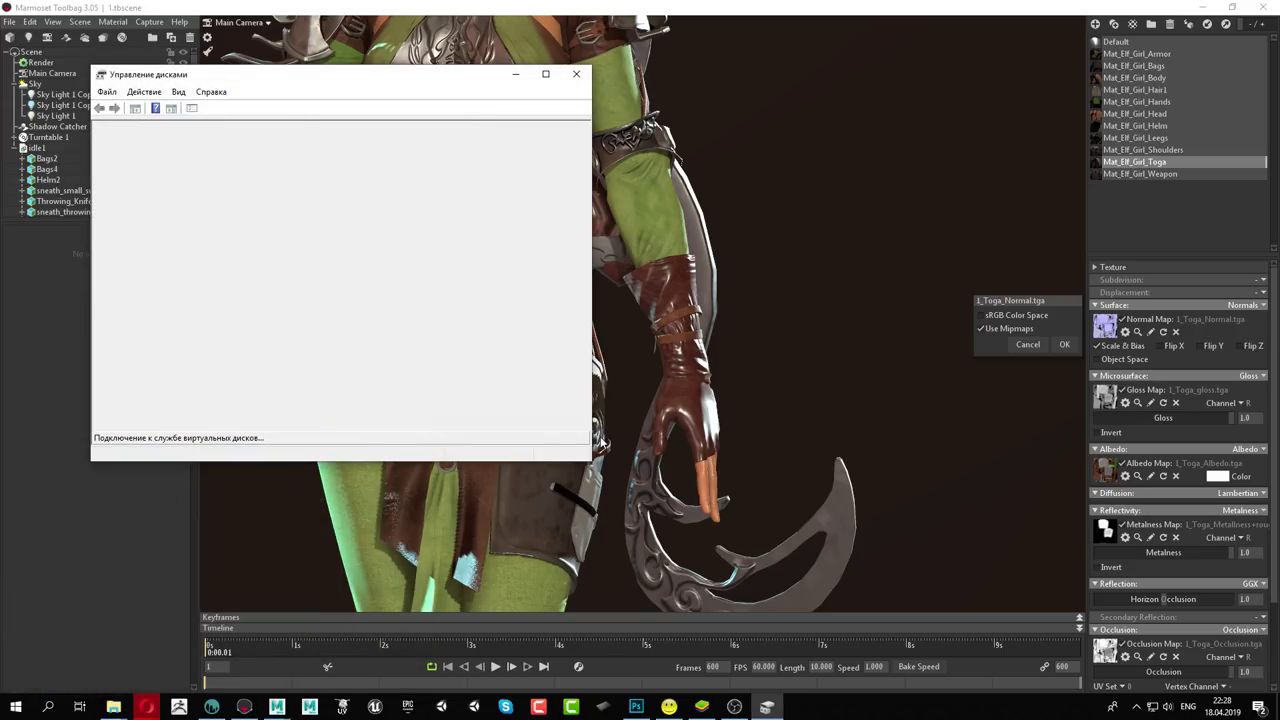
Maximize Disk Management and deselect the C: volume to see disks 0–3 and their volumes
left_click(546, 75)
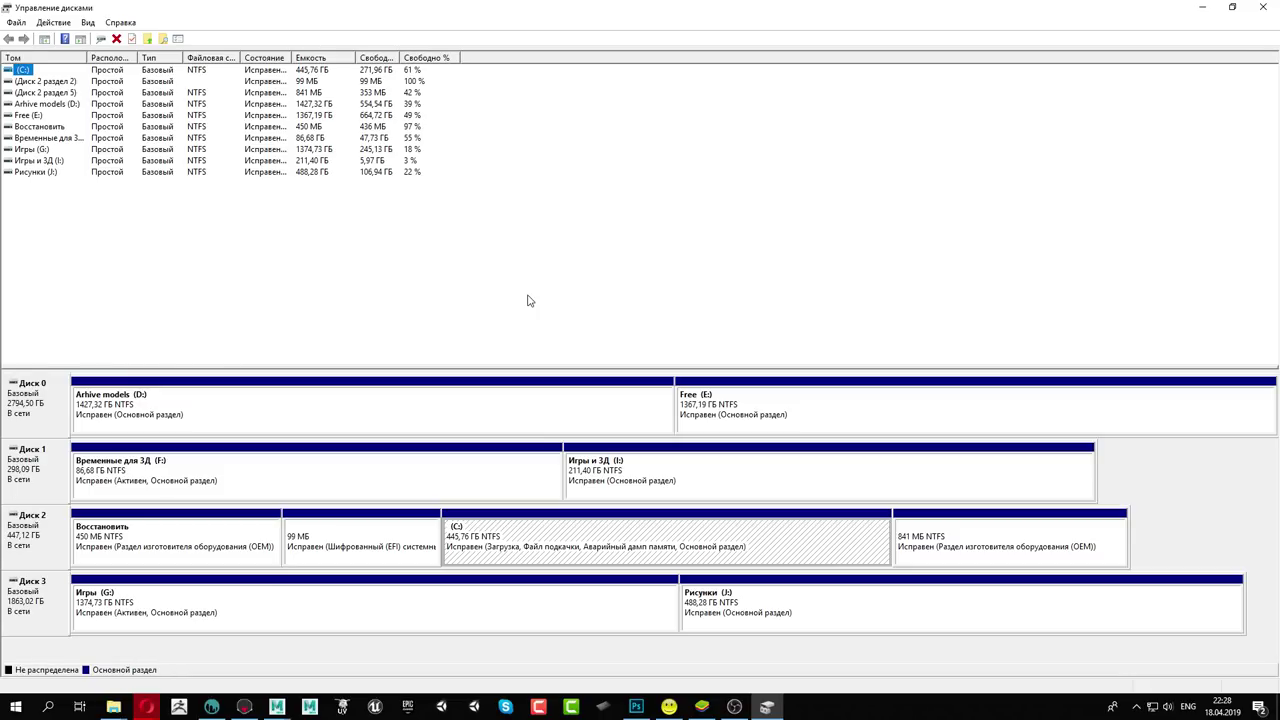
left_click(35, 398)
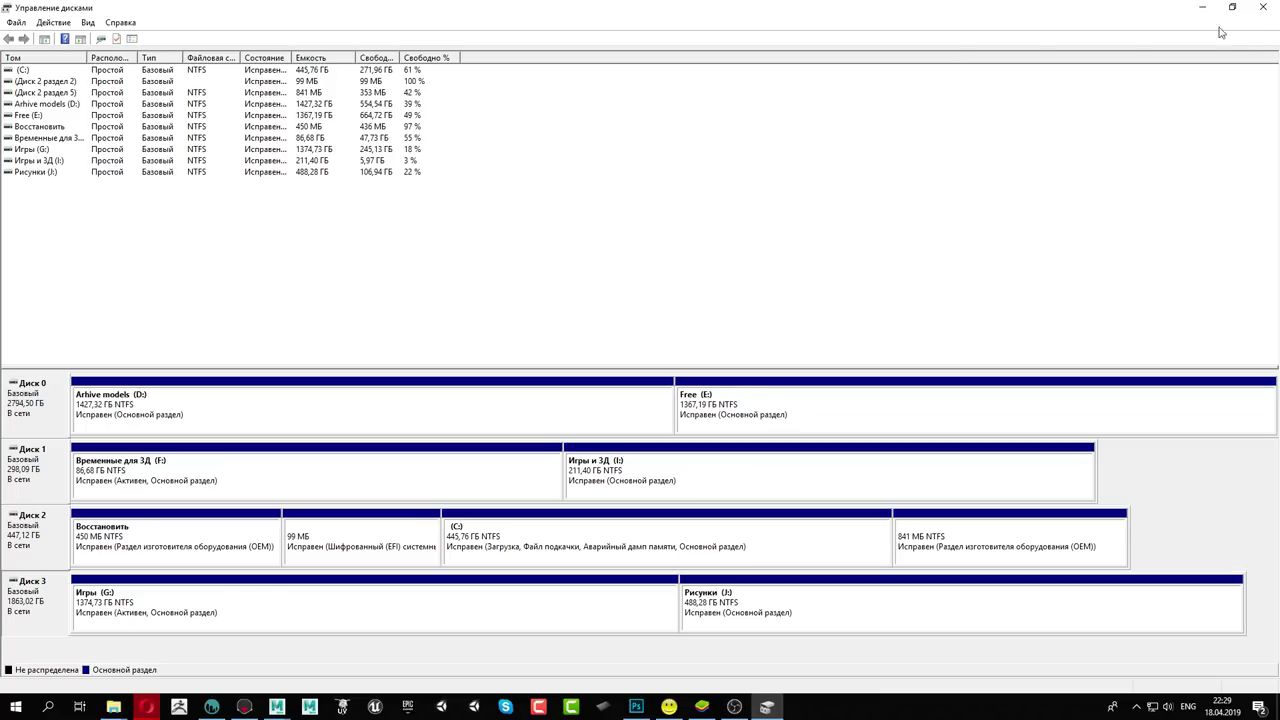
Back in Marmoset, inspect the elf's chest plate, hip pouch and glove up close
left_click(1263, 8)
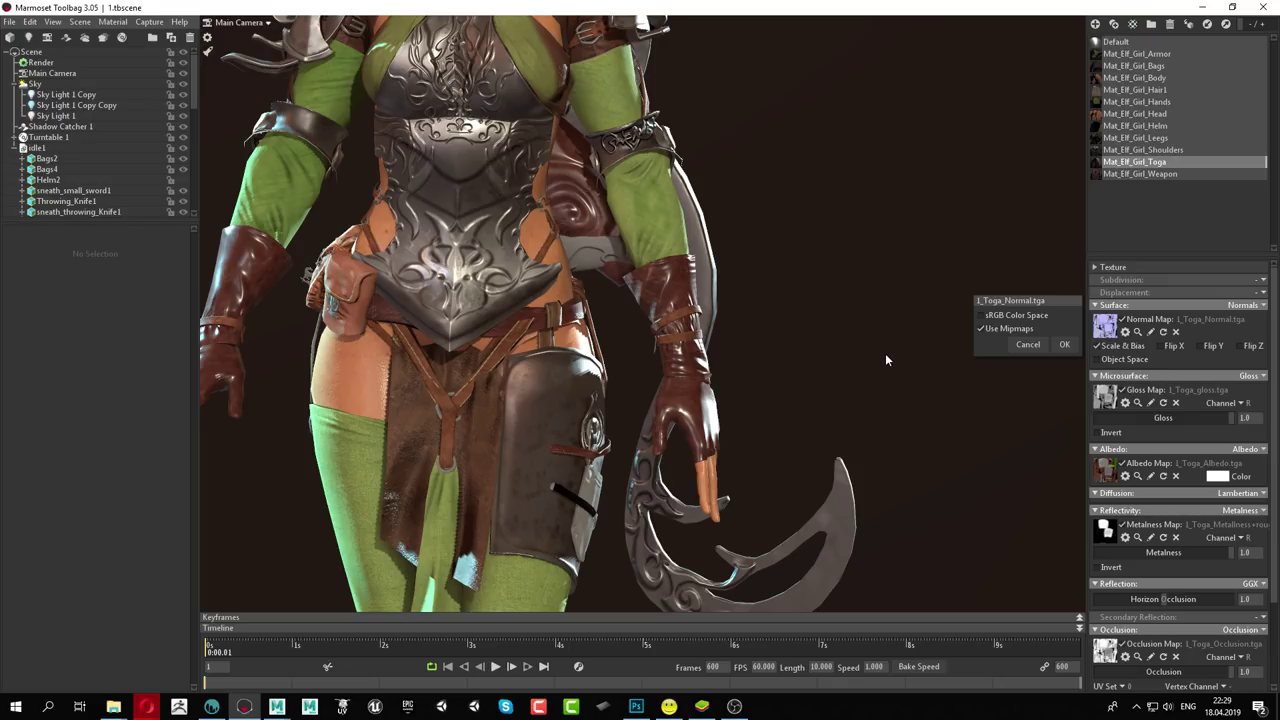
mouse_move(778, 211)
left_mouse_down()
mouse_move(768, 164)
mouse_move(788, 179)
mouse_move(805, 157)
mouse_move(676, 189)
left_mouse_up()
mouse_move(676, 189)
right_mouse_down()
mouse_move(630, 281)
mouse_move(788, 353)
right_mouse_up()
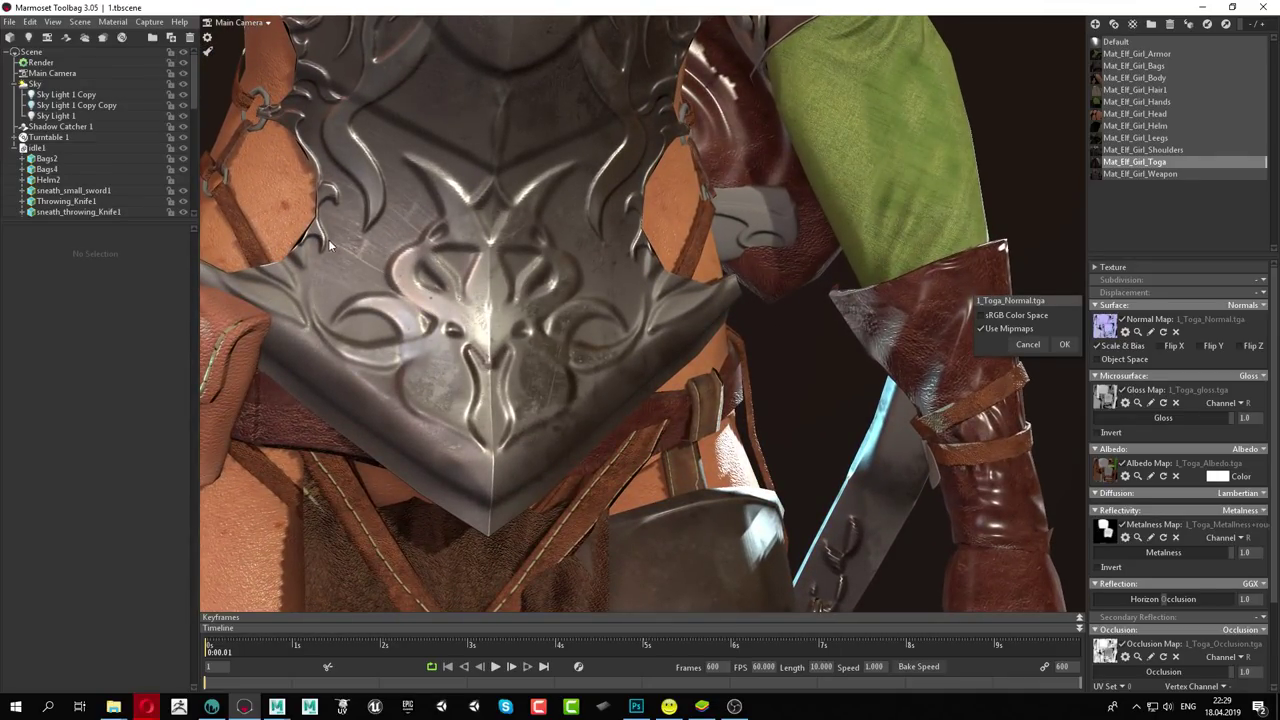
left_click(474, 237)
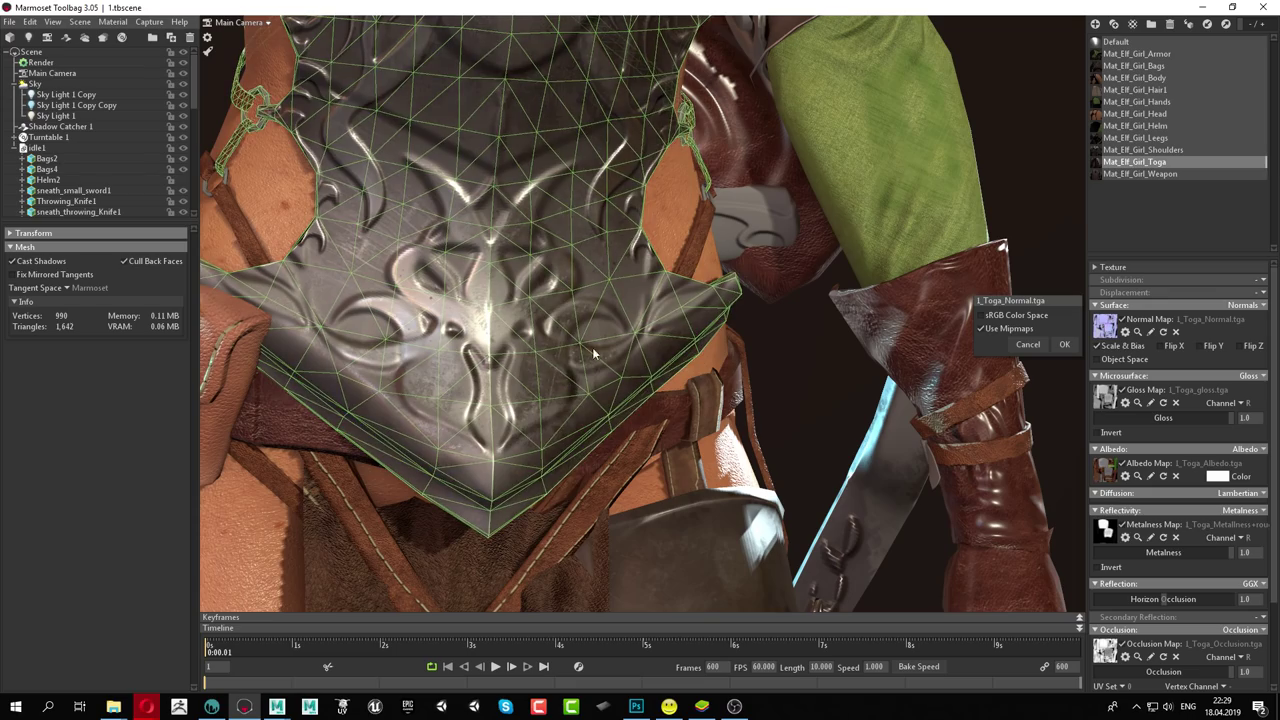
left_click(792, 384)
mouse_move(806, 377)
right_mouse_down()
mouse_move(593, 243)
mouse_move(544, 250)
right_mouse_up()
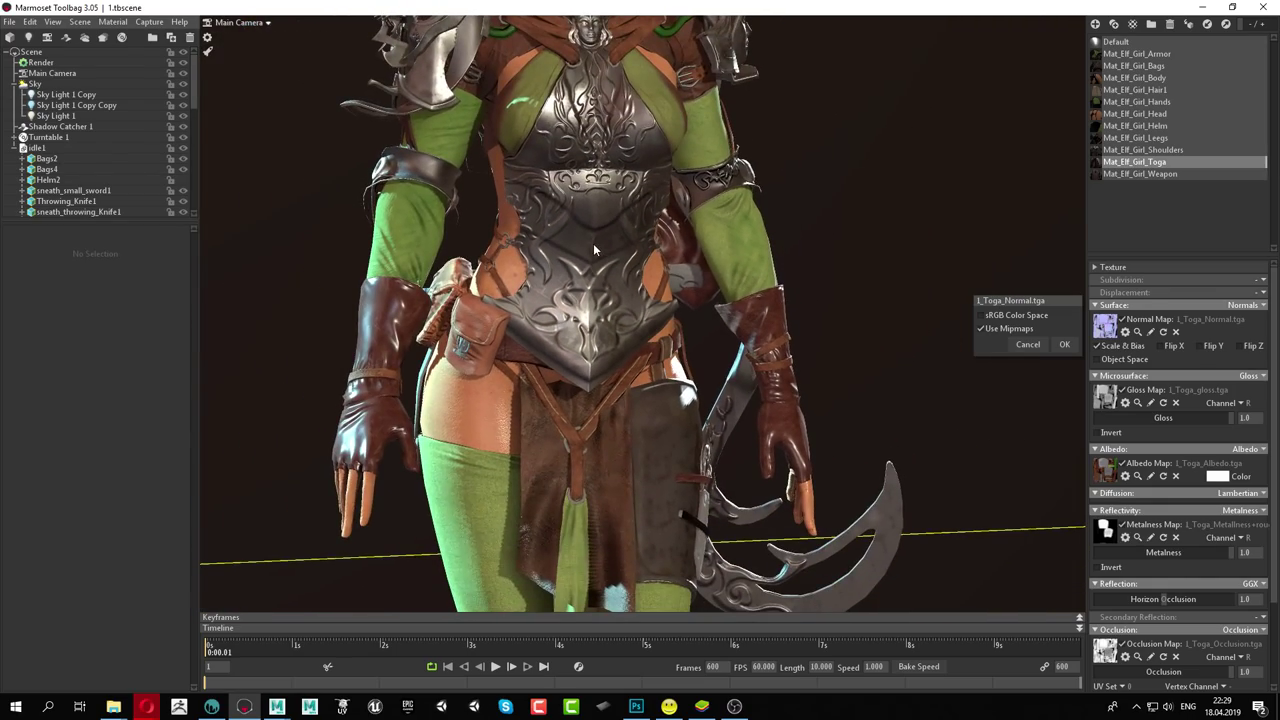
mouse_move(544, 252)
left_mouse_down()
mouse_move(669, 349)
mouse_move(641, 419)
mouse_move(593, 418)
left_mouse_up()
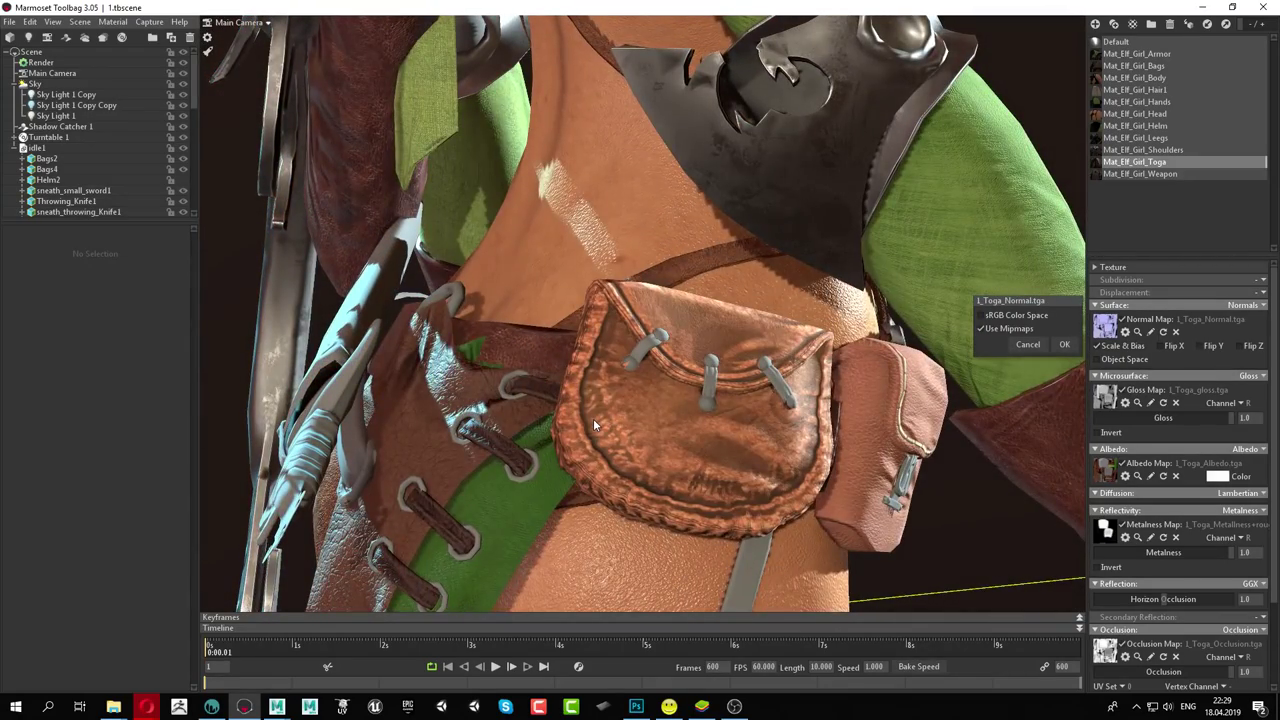
left_click_drag(671, 430, 400, 281)
scroll(400, 281, "up", 3)
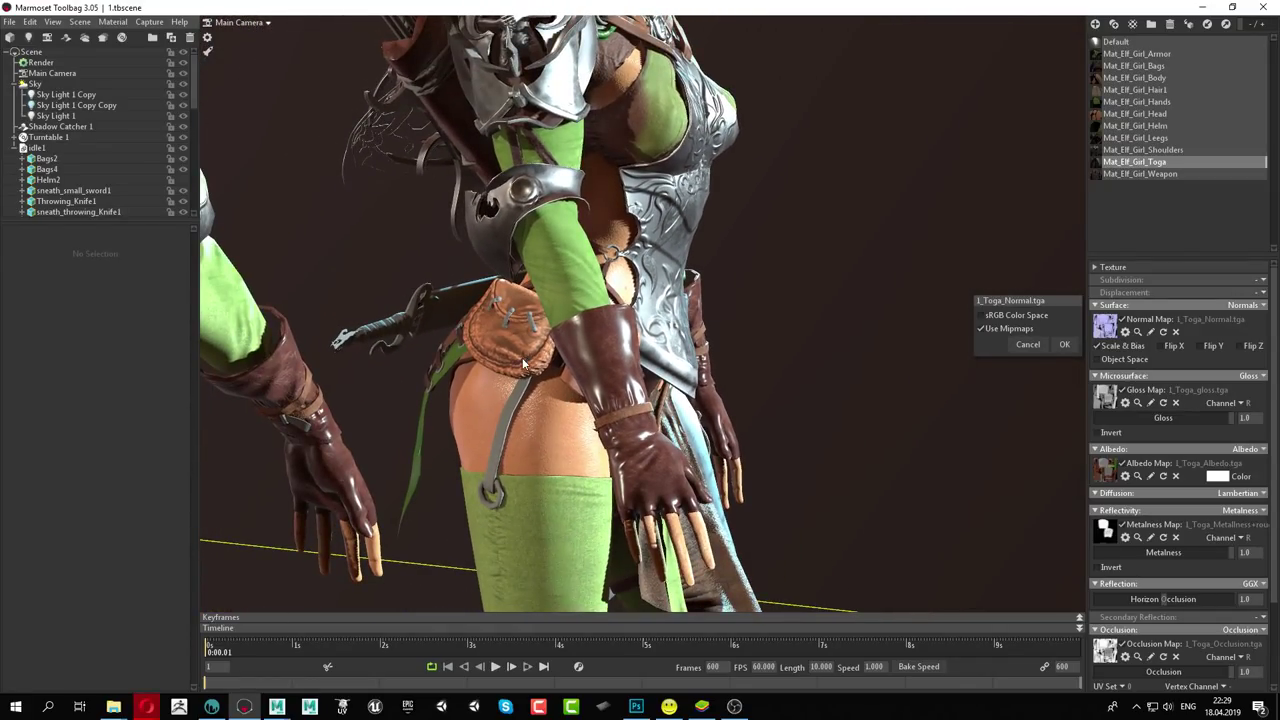
left_click_drag(608, 404, 499, 357)
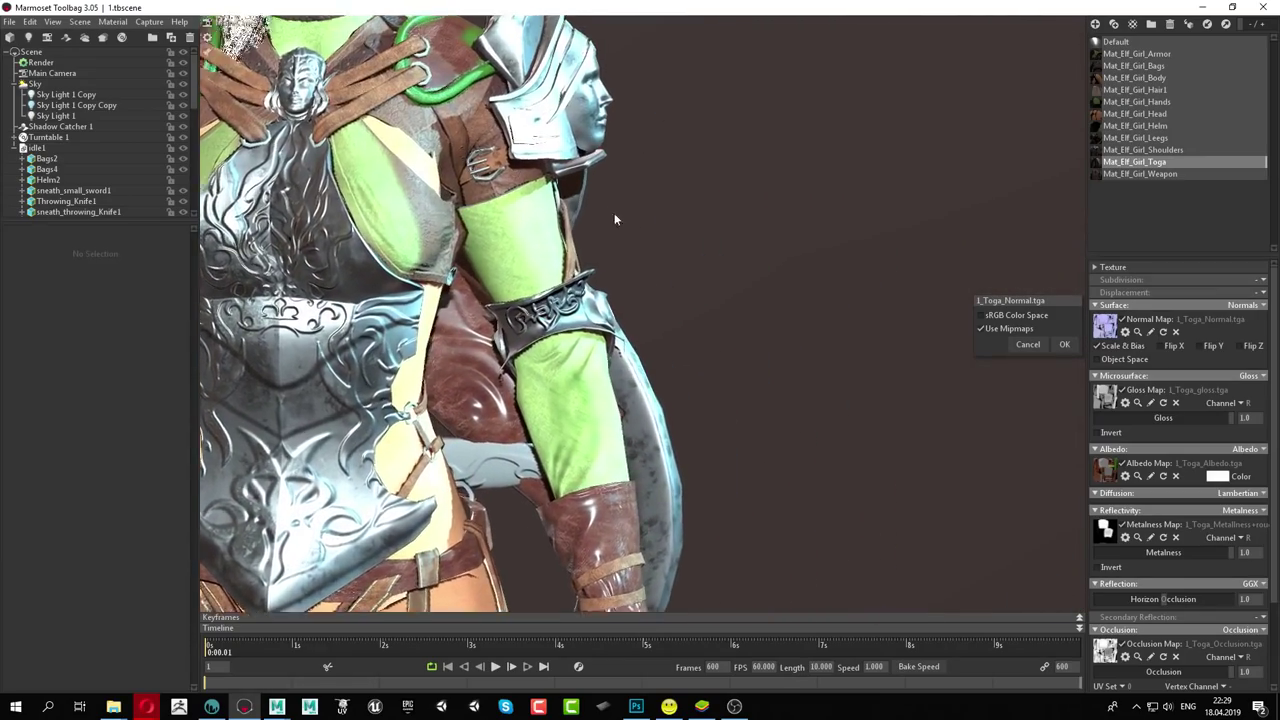
Orbit past the arm band, legs and back, frame the elf, and play her animation
left_click_drag(650, 280, 733, 290)
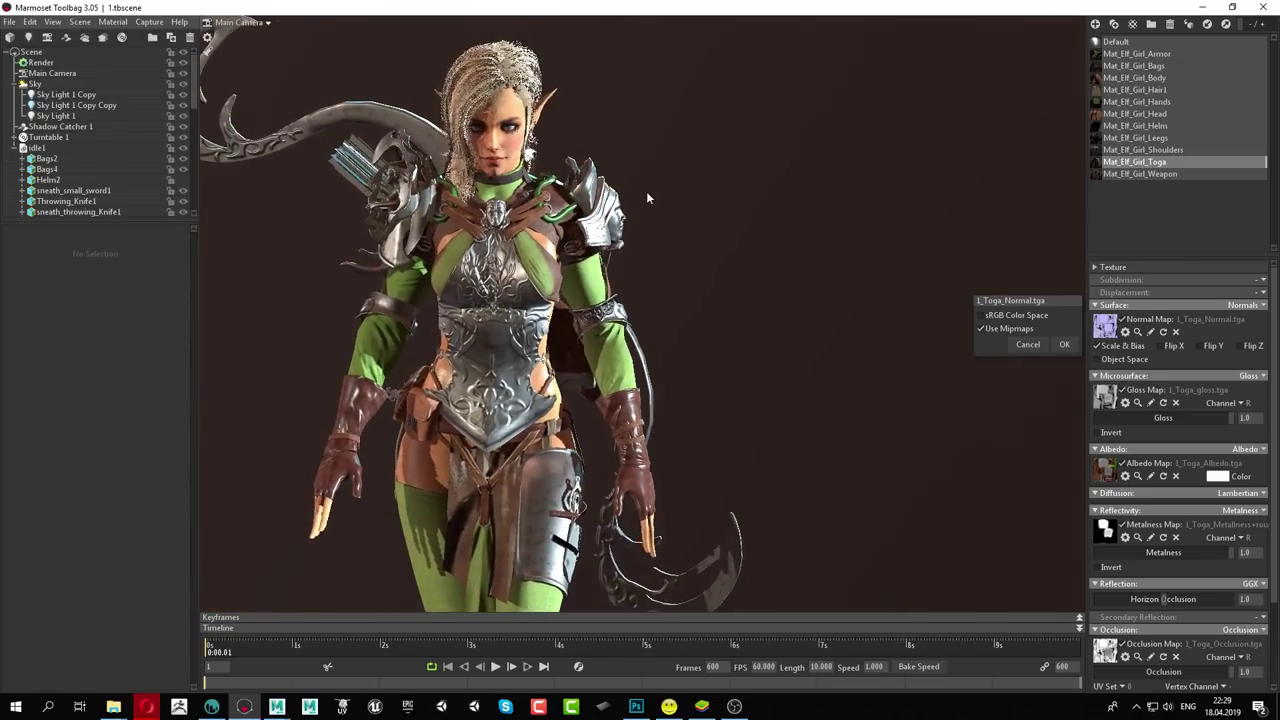
middle_click_drag(650, 211, 807, 197)
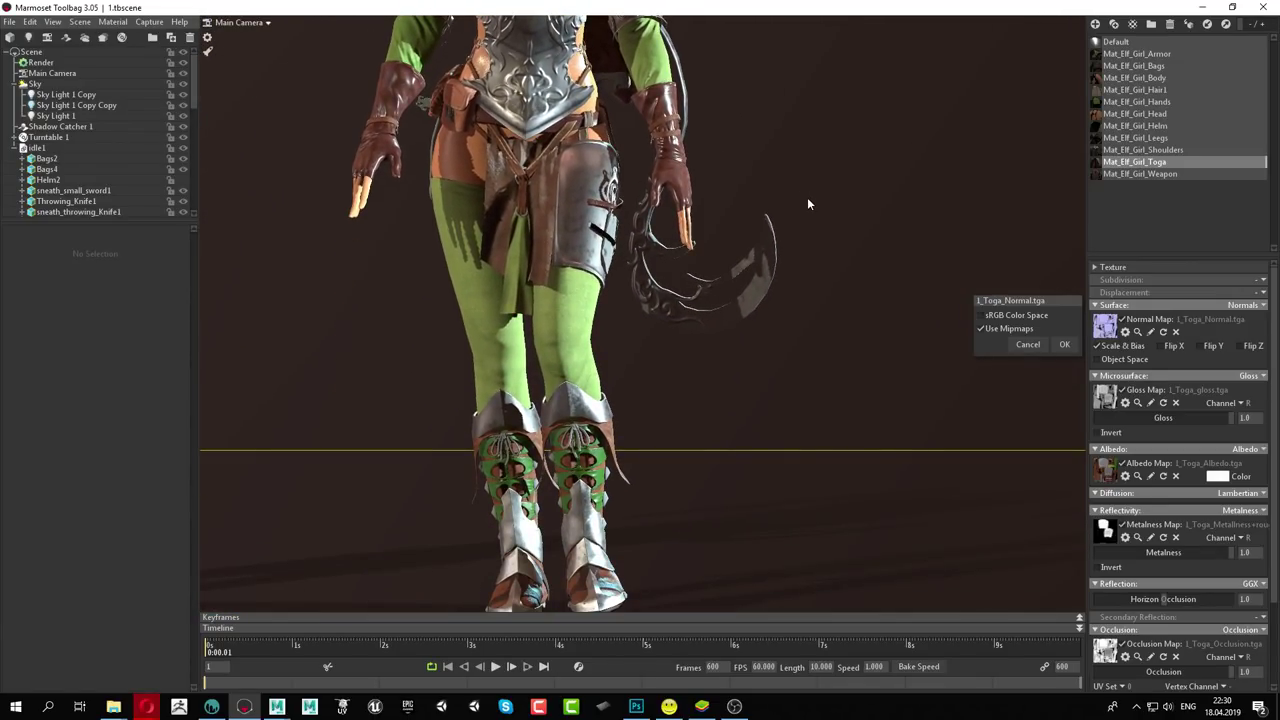
left_click_drag(807, 197, 811, 226)
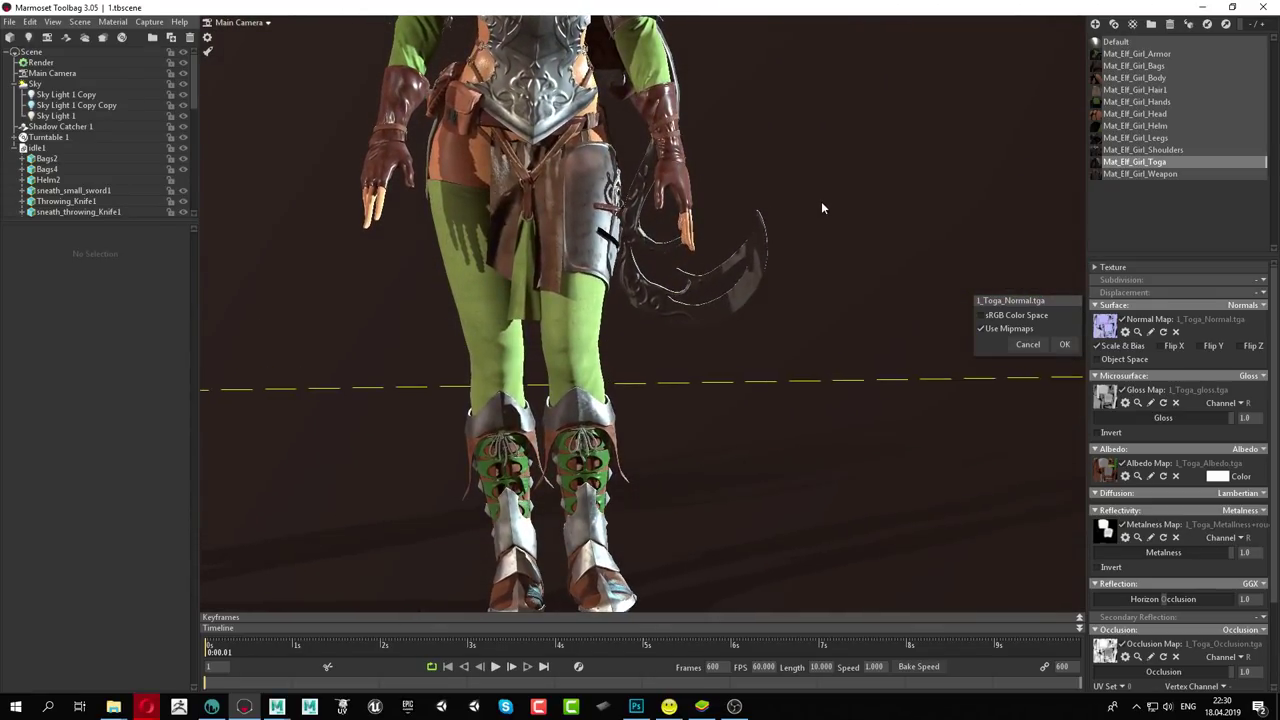
scroll(811, 226, "down", 5)
scroll(670, 200, "up", 5)
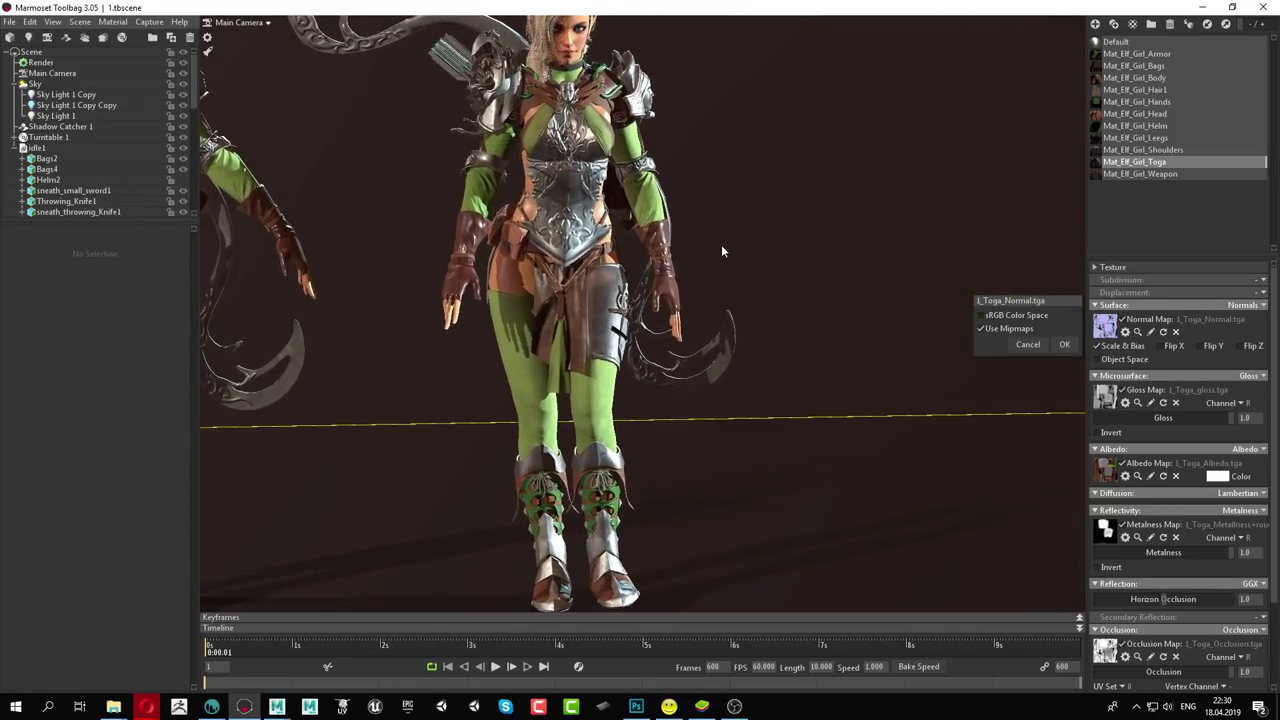
scroll(710, 235, "down", 3)
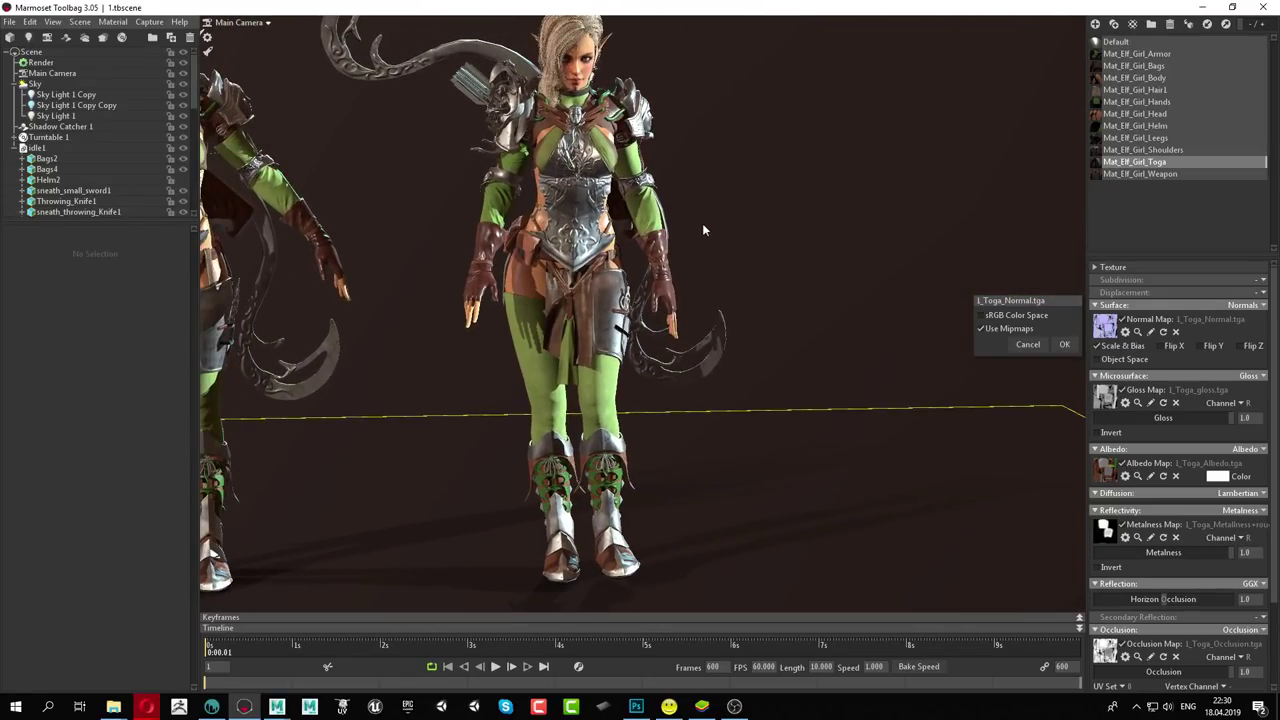
middle_click_drag(702, 223, 730, 263)
scroll(770, 262, "up", 3)
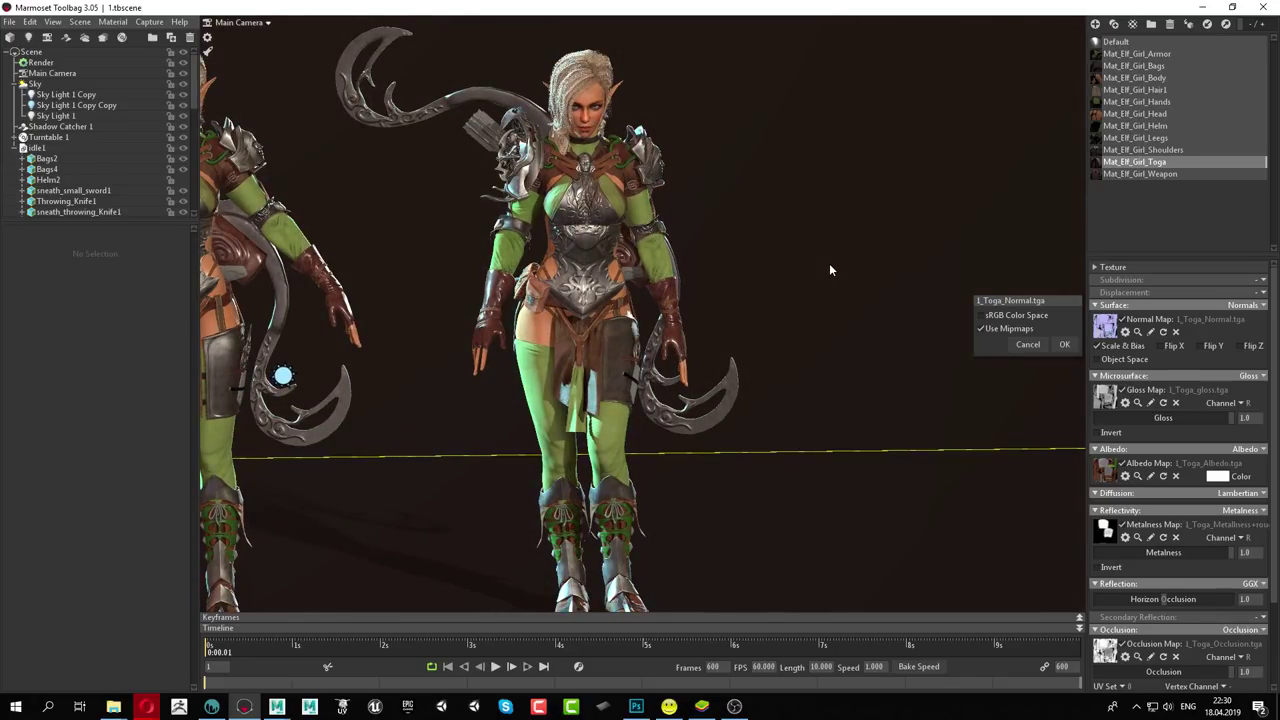
left_click(495, 667)
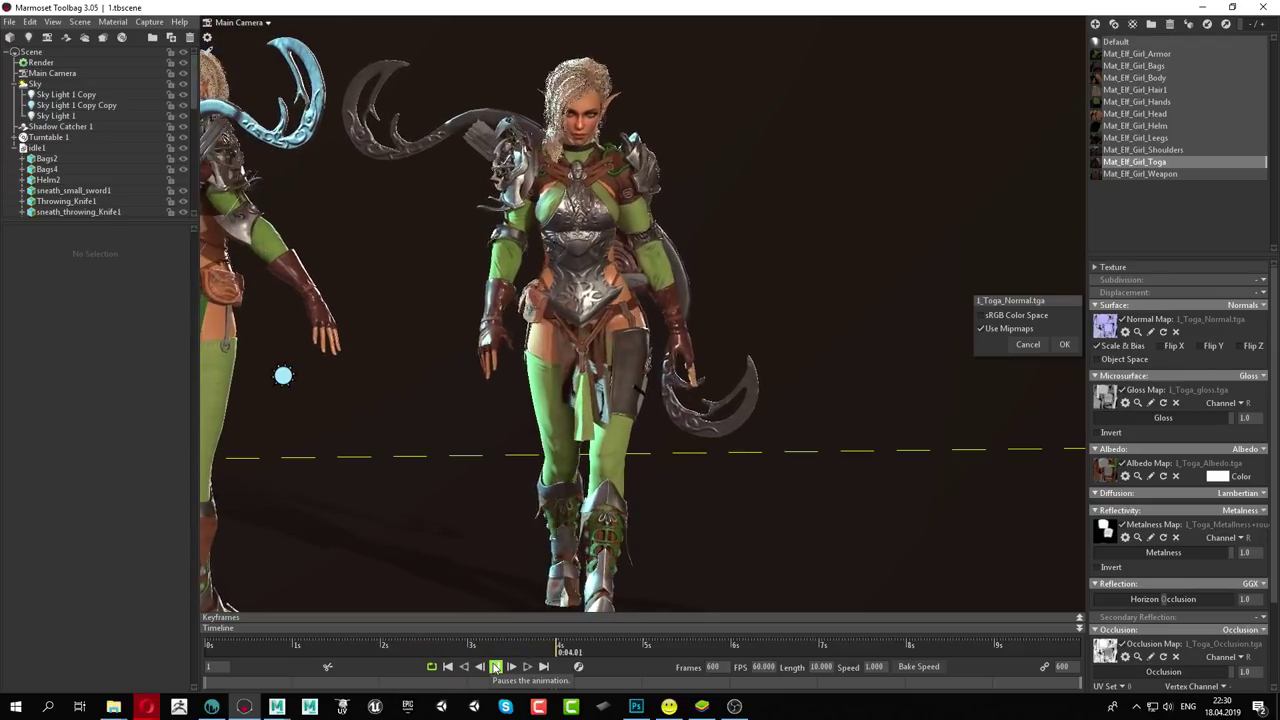
Pause the animation and save the scene
left_click(495, 667)
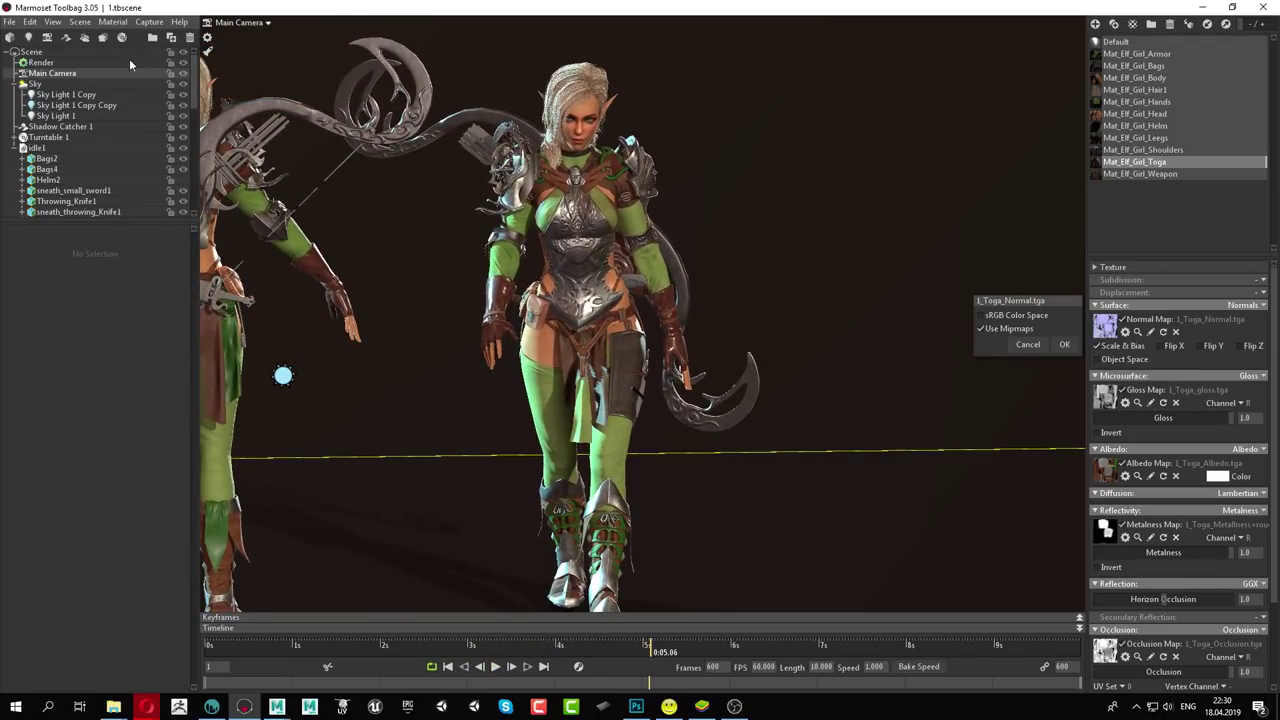
left_click(9, 21)
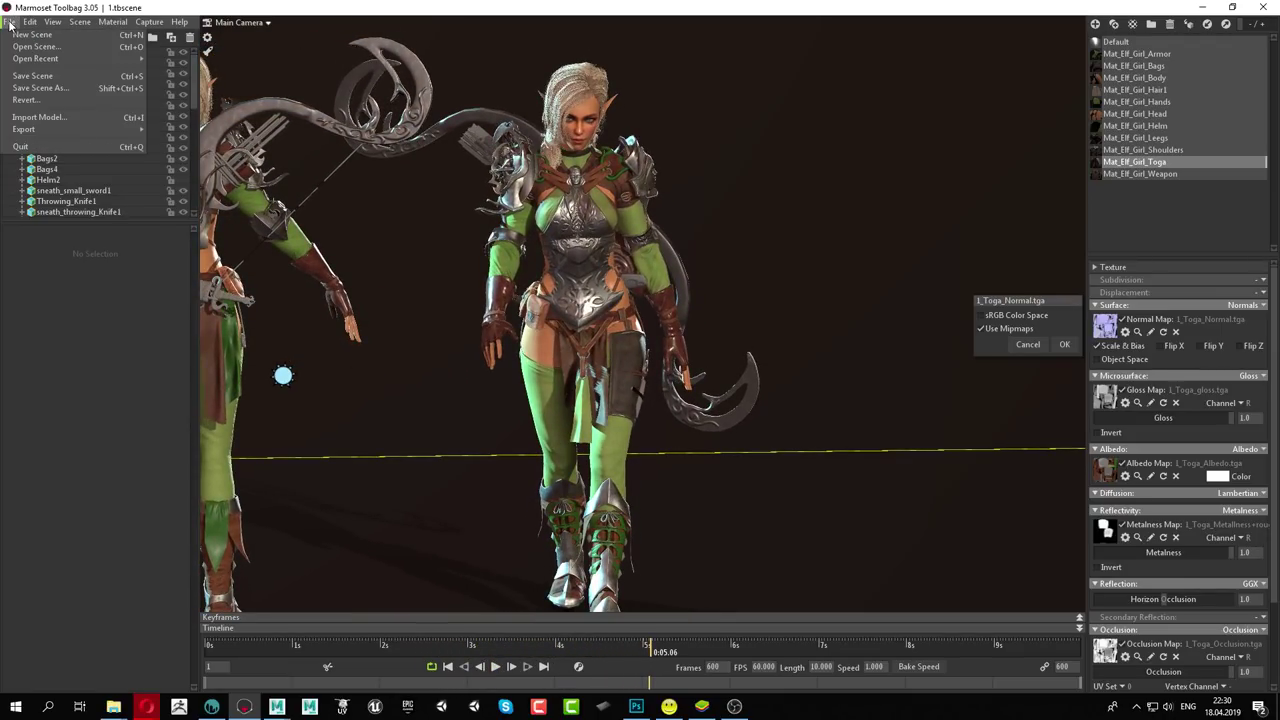
left_click(32, 75)
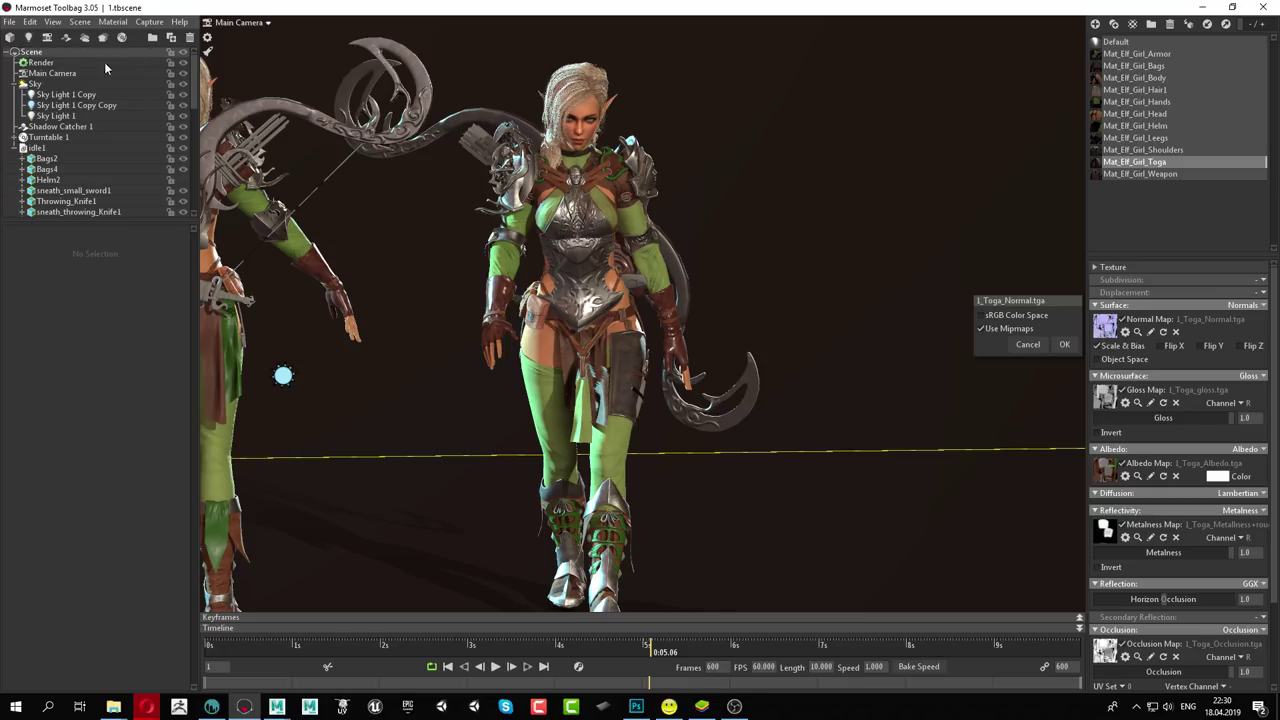
Delete the idle1 character and Turntable 1 from the scene
left_click(40, 148)
scroll(68, 150, "down", 3)
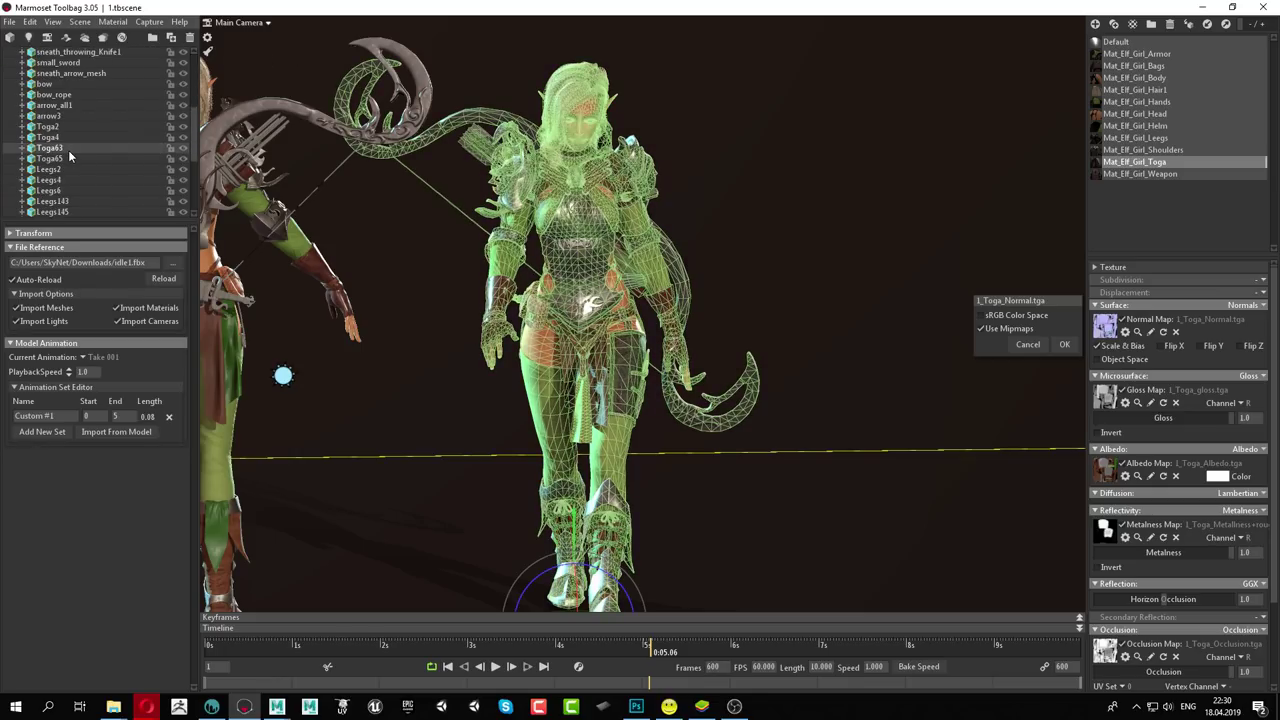
scroll(68, 150, "up", 3)
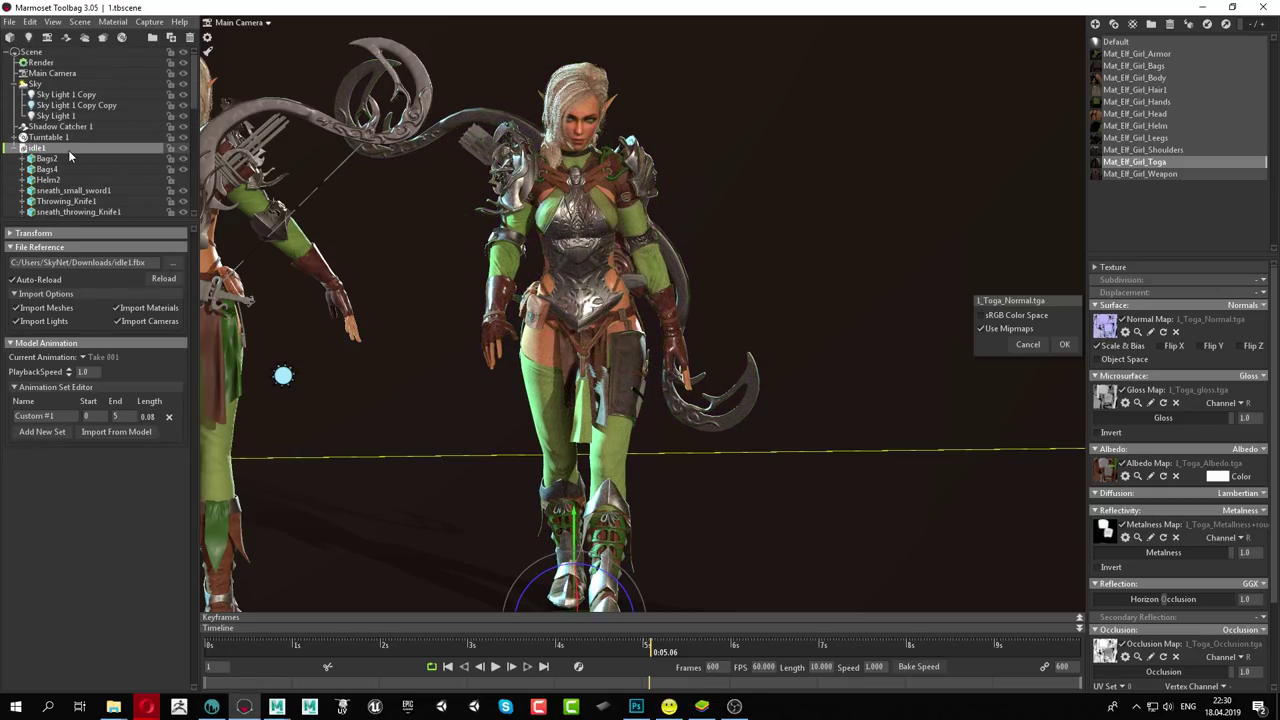
key("Delete")
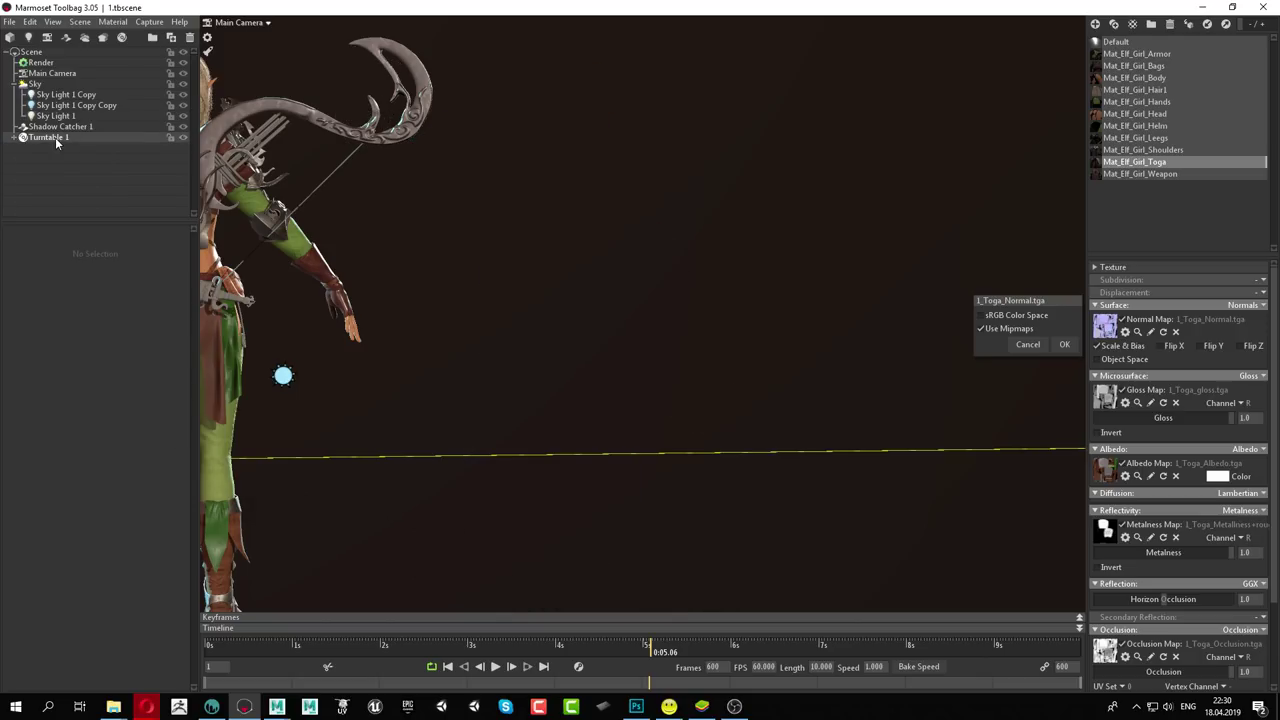
left_click(55, 137)
key("Delete")
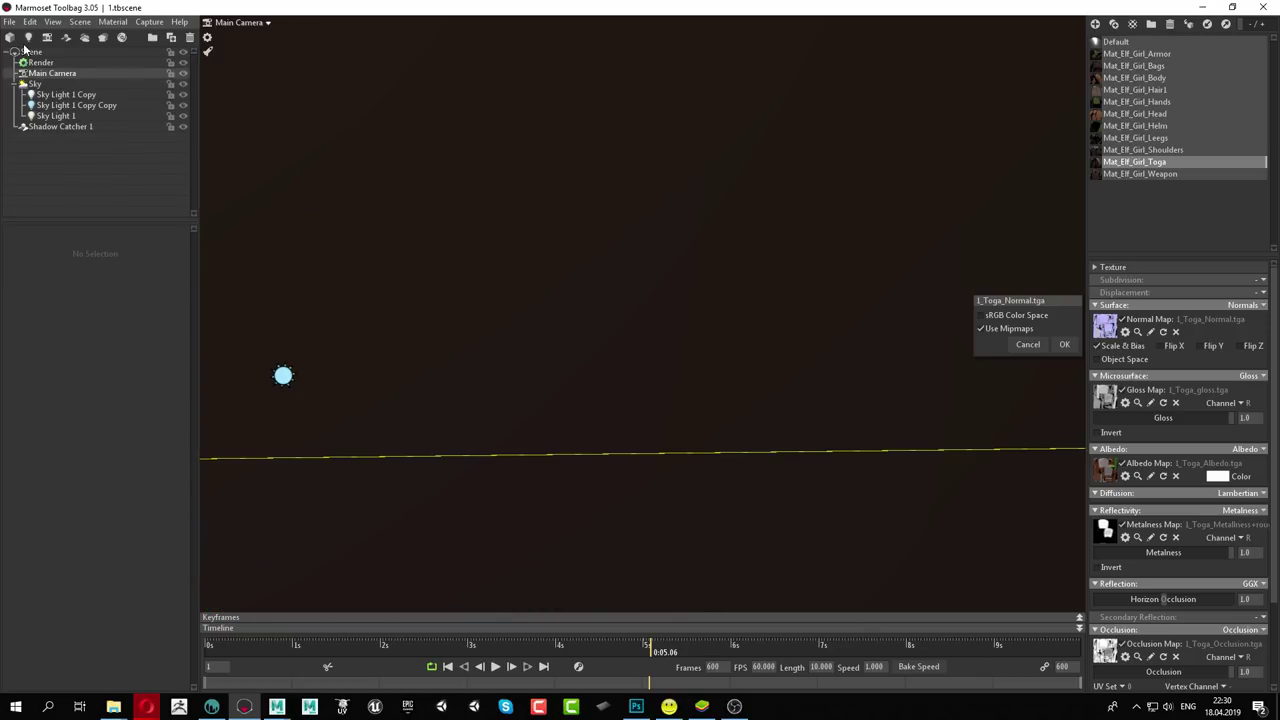
left_click(7, 23)
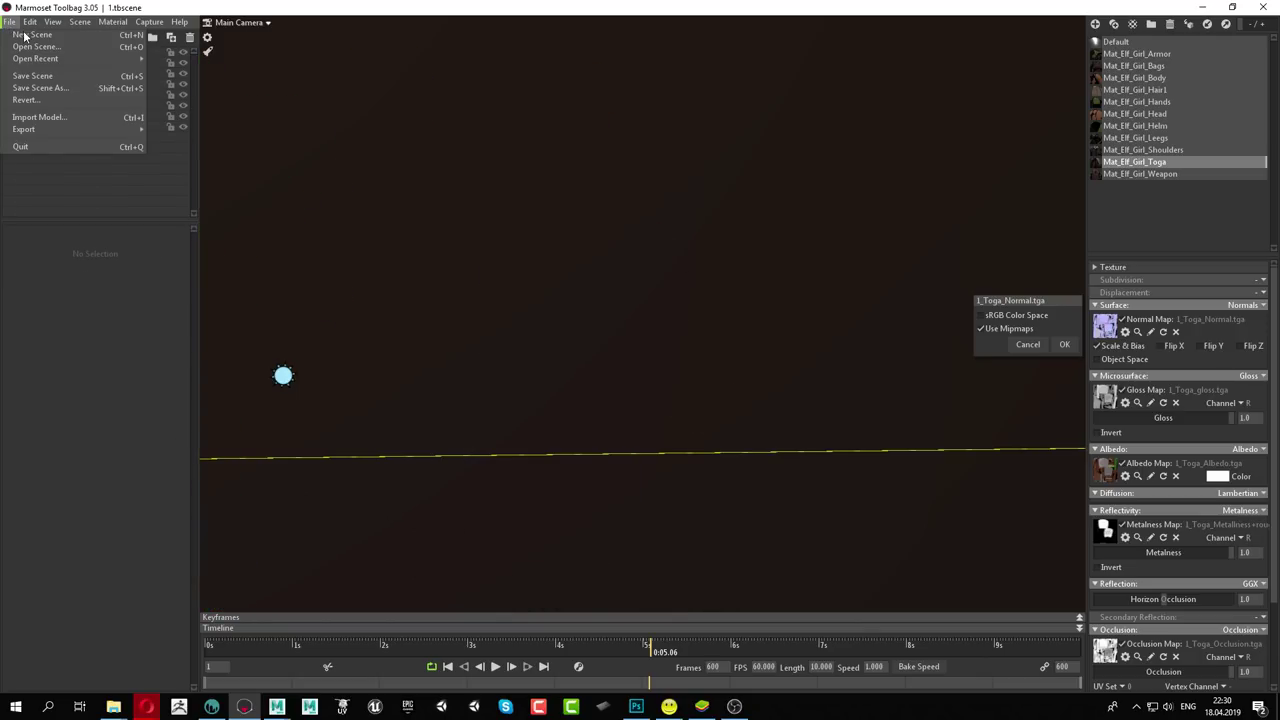
In the Save Scene As dialog, create a new folder named Marmoset inside reaper
left_click(41, 91)
scroll(86, 270, "up", 3)
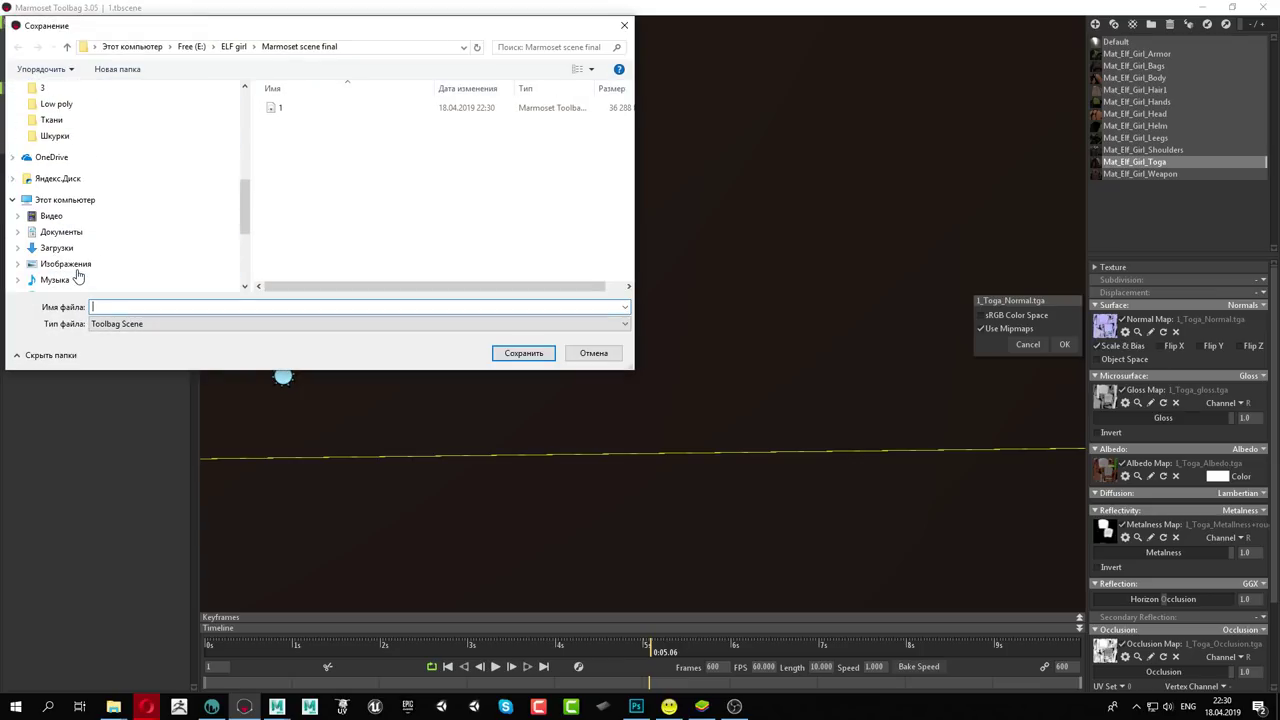
scroll(80, 276, "up", 1)
left_click(66, 136)
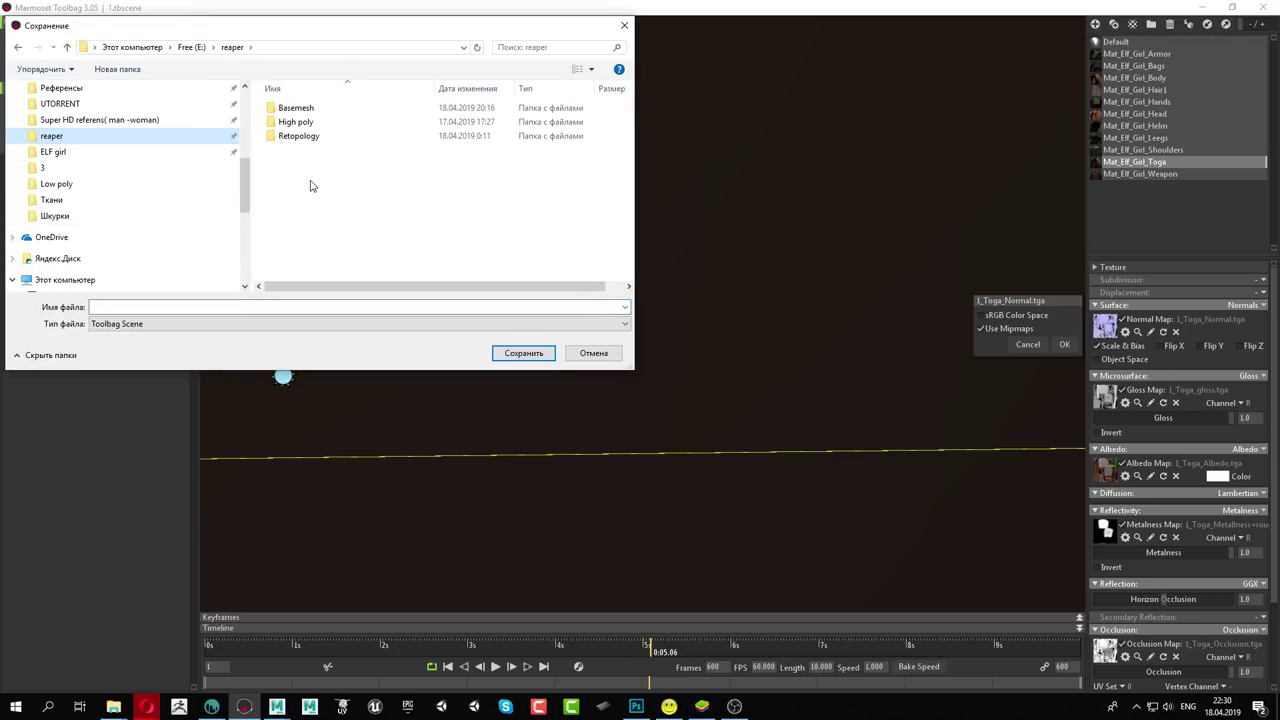
right_click(315, 210)
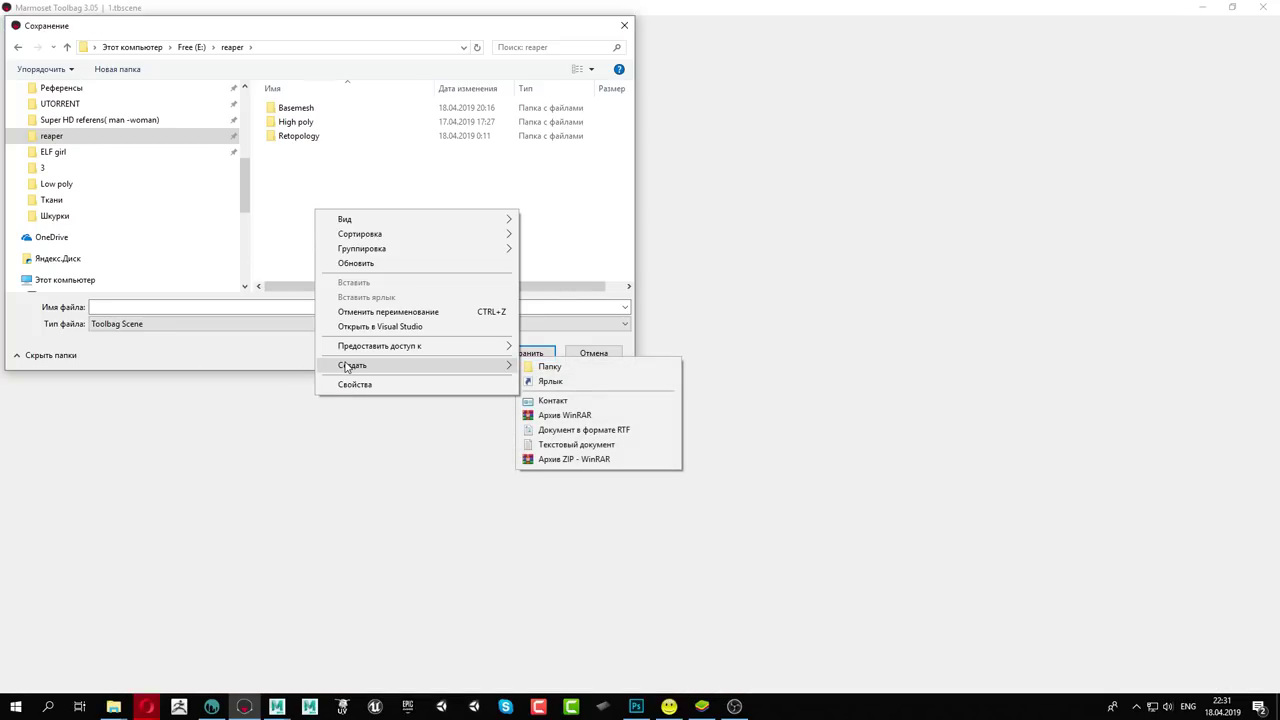
left_click(567, 370)
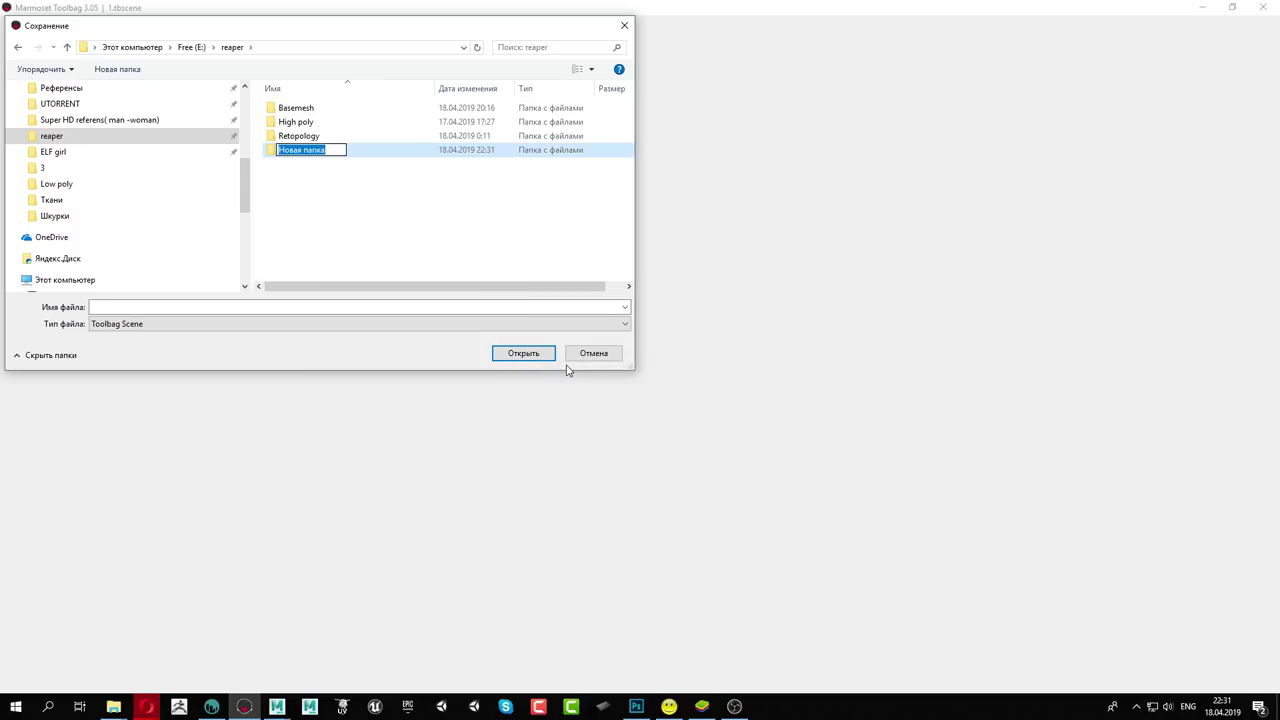
type("Marmos")
type("et")
key("Return")
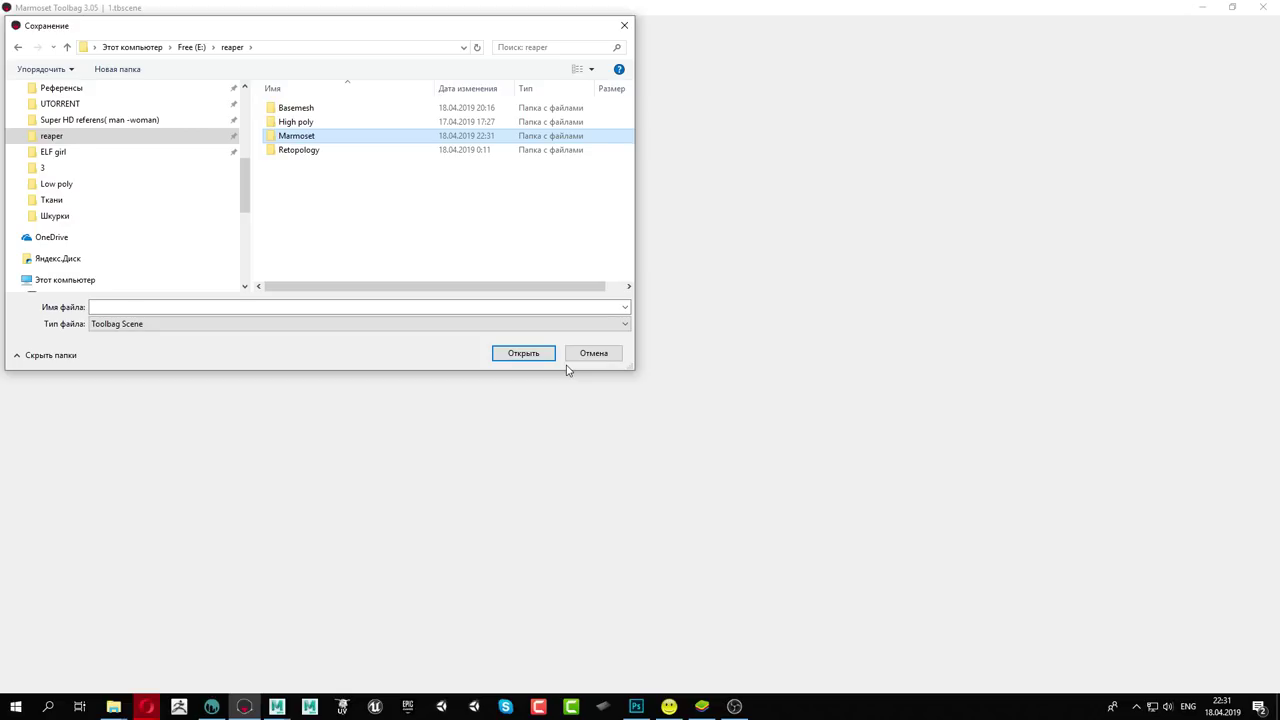
Save the scene as '1' inside the Marmoset folder, then return to 3D-Coat
key("Return")
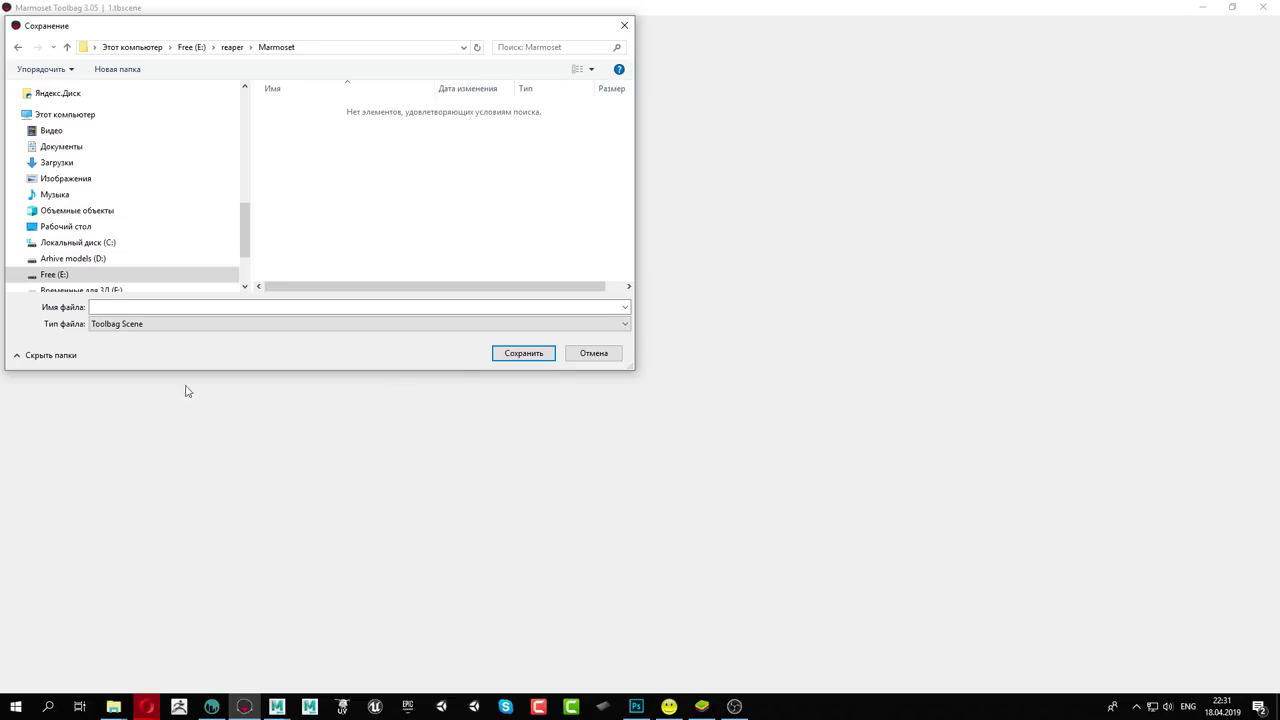
left_click(146, 306)
type("1")
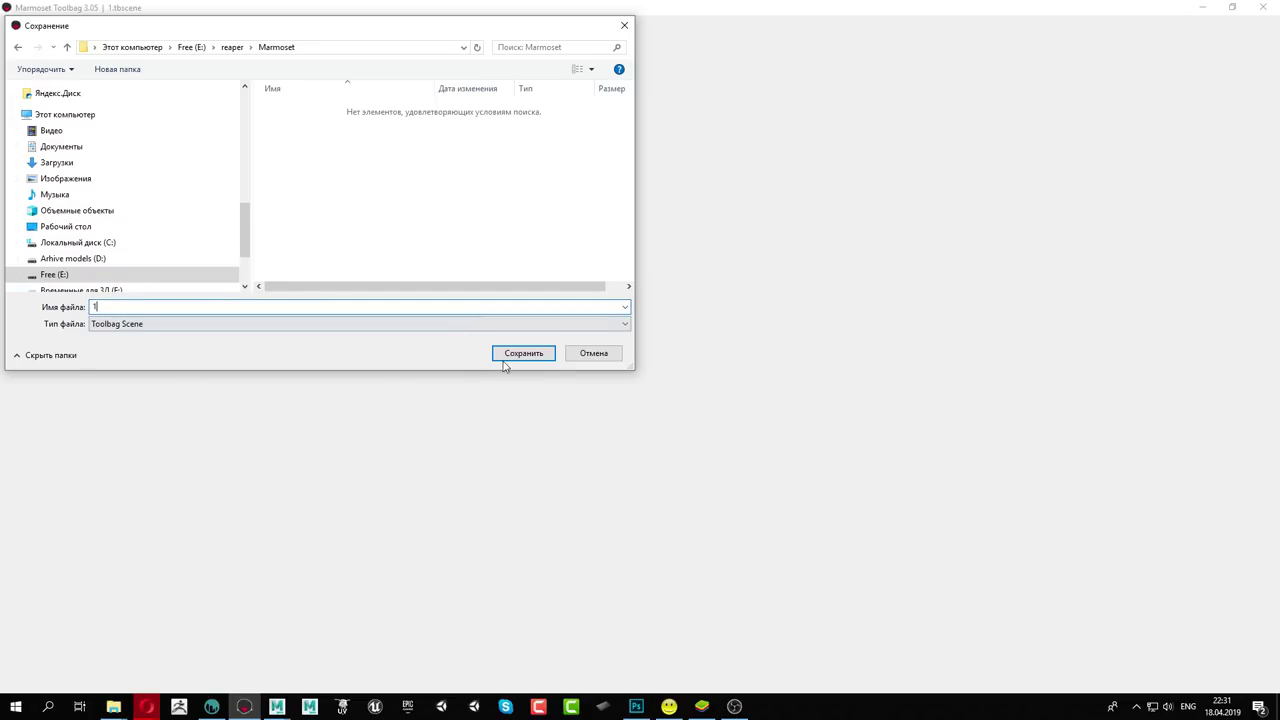
left_click(507, 355)
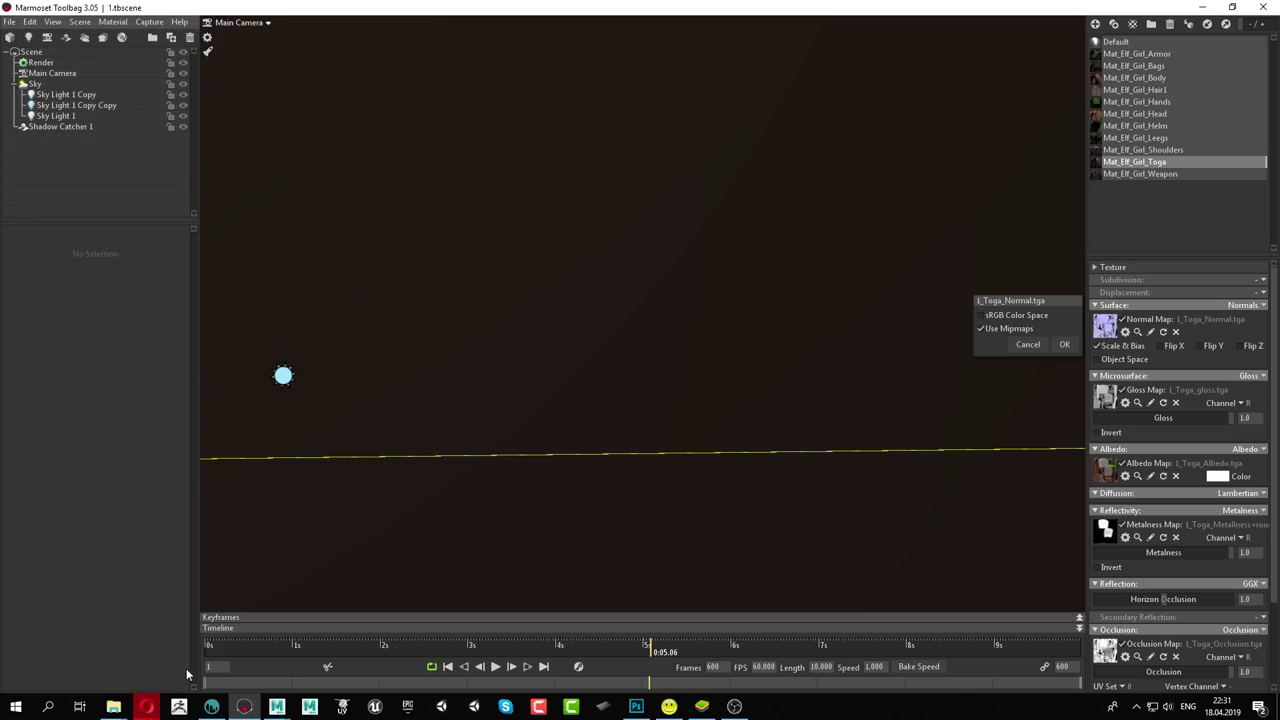
left_click(211, 706)
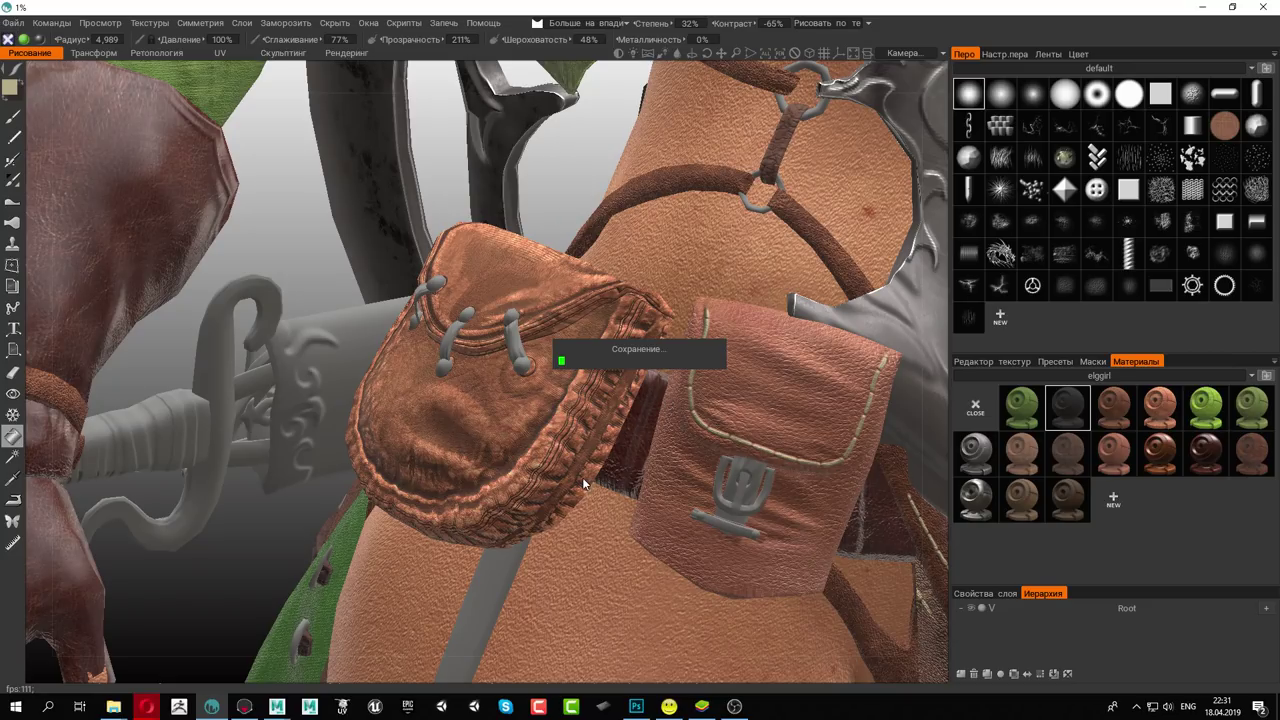
mouse_move(276, 706)
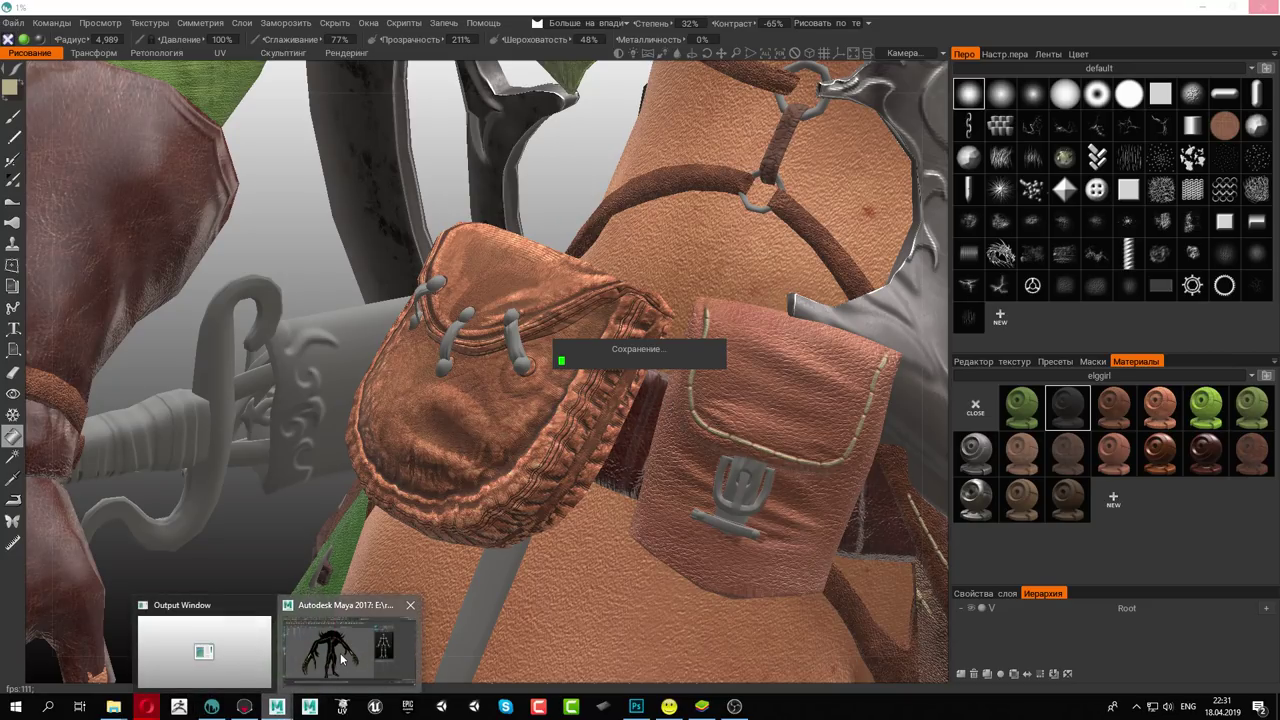
Switch to Autodesk Maya 2017 showing the reaper's HumanIK-rigged basemesh
left_click(357, 644)
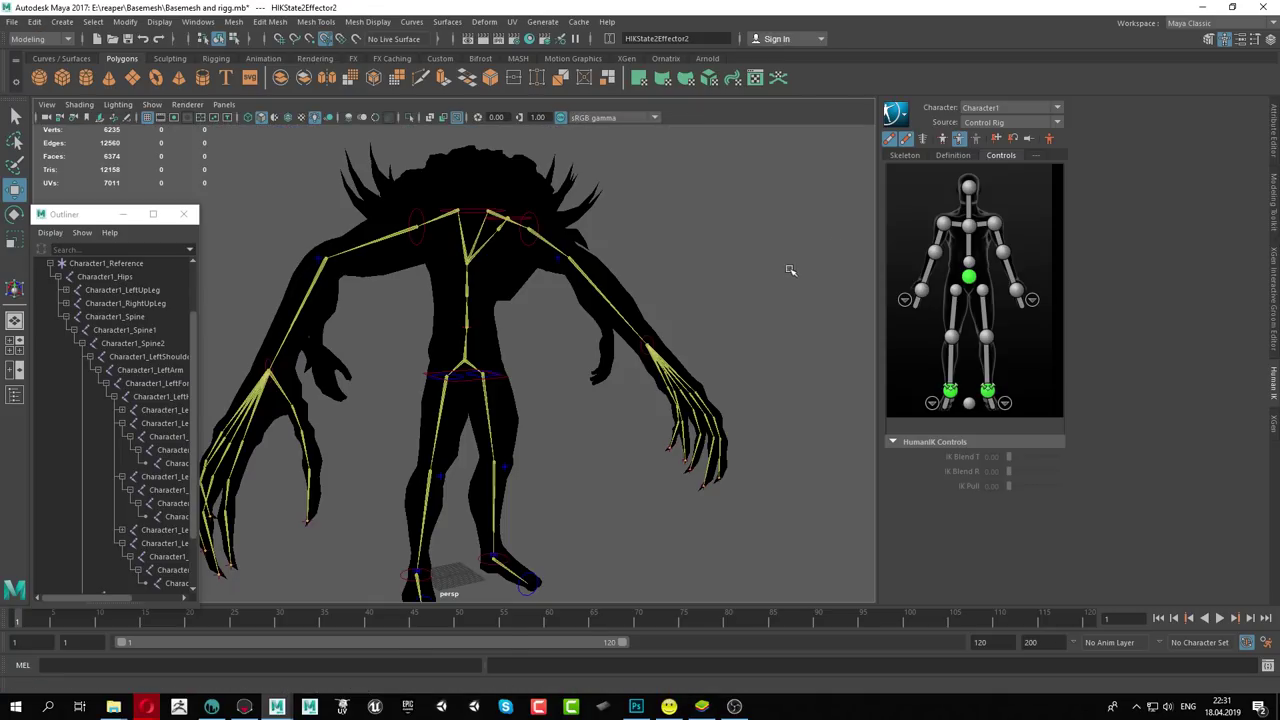
Turn on lighting, show all hidden objects, and orbit to a frontal view of the reaper
left_click_drag(789, 271, 687, 245, "alt")
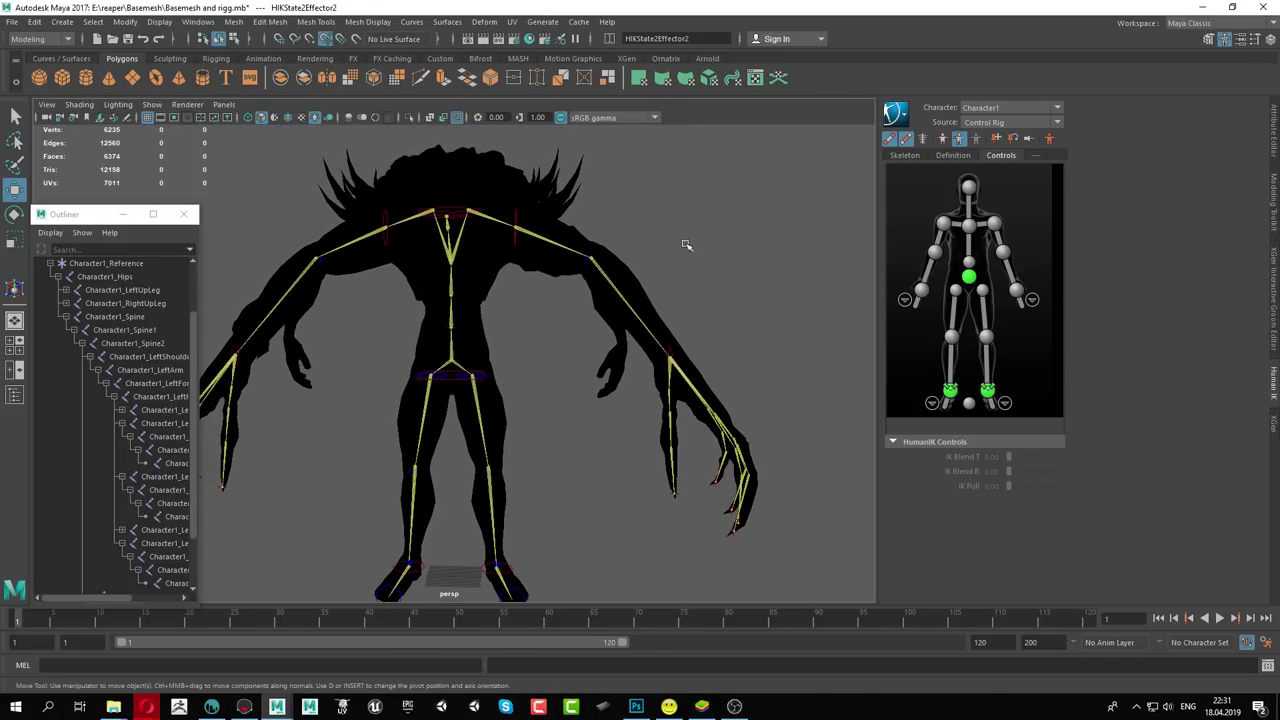
left_click(306, 119)
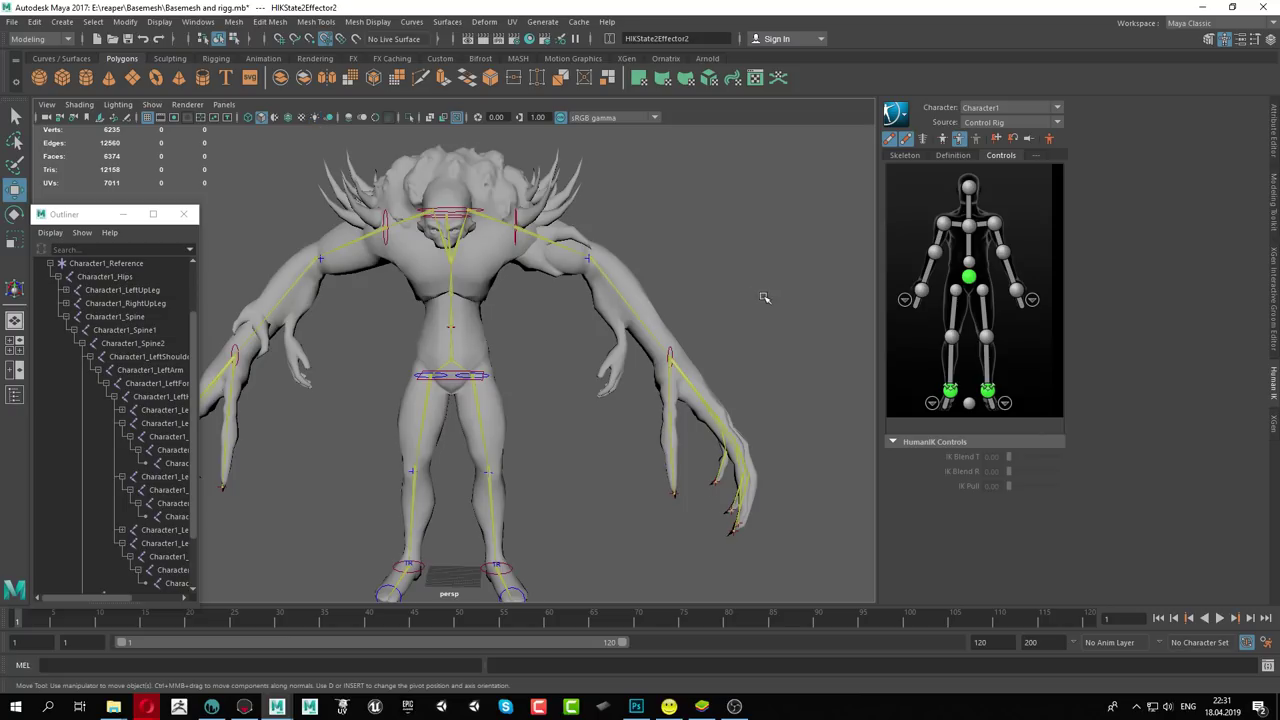
mouse_move(766, 294)
left_mouse_down("alt")
mouse_move(638, 286)
mouse_move(765, 284)
left_mouse_up("alt")
left_click(159, 21)
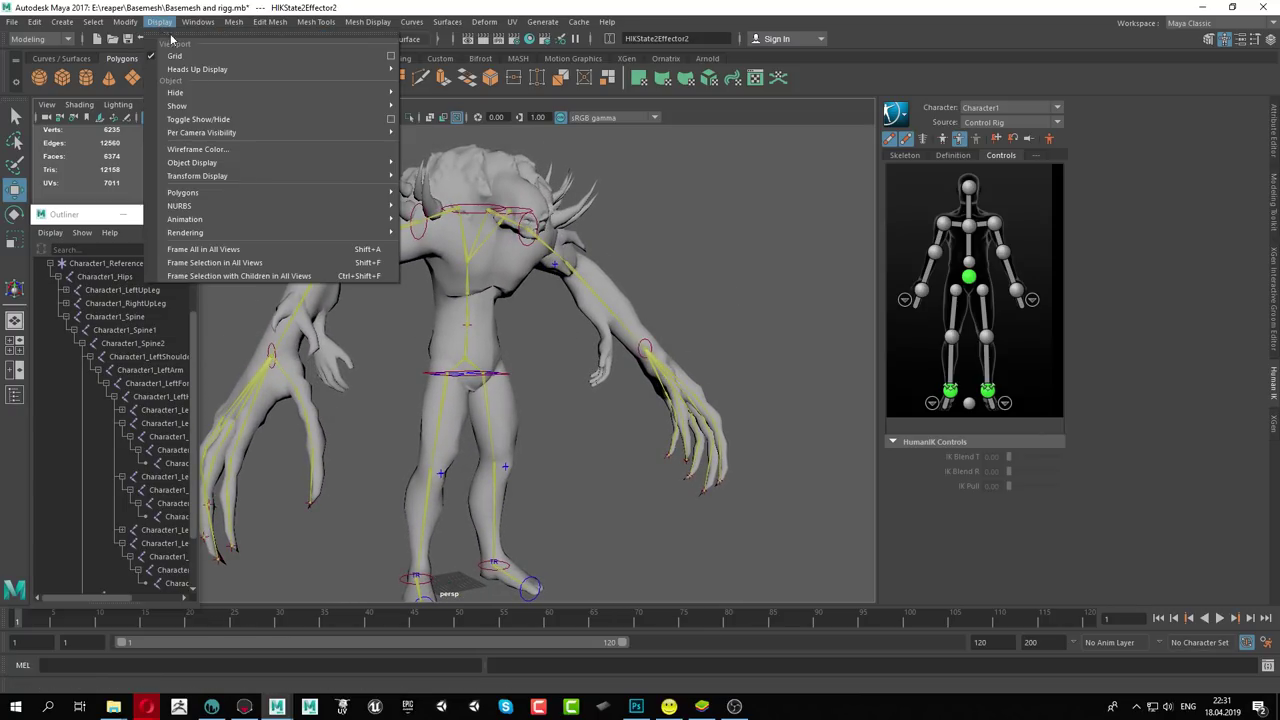
mouse_move(190, 106)
left_click(440, 170)
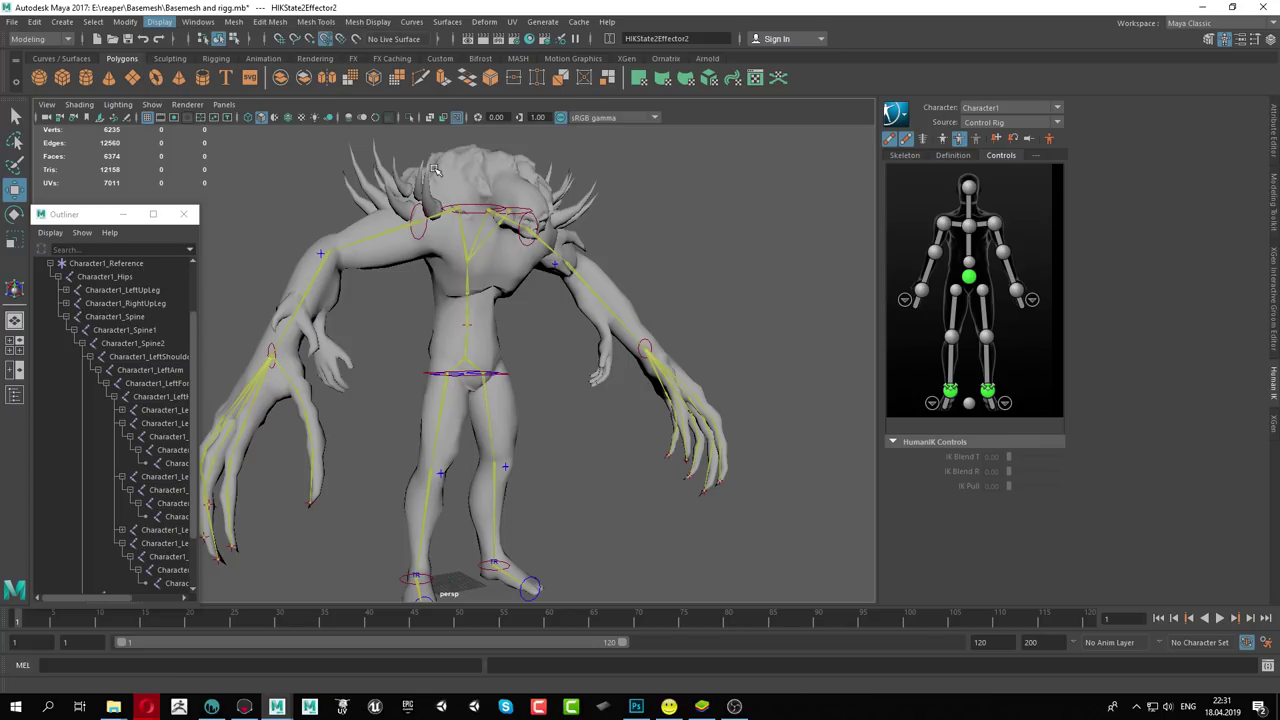
left_click_drag(668, 221, 472, 250, "alt")
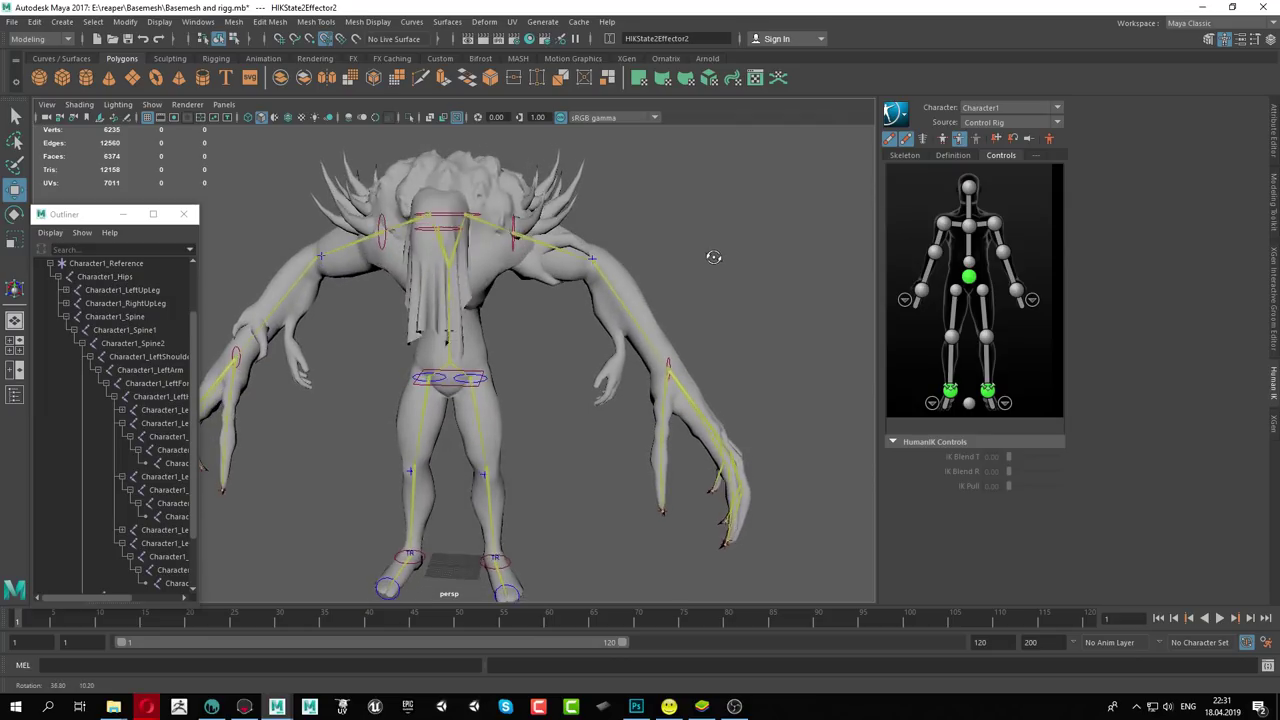
left_click_drag(472, 250, 686, 284, "alt")
middle_click_drag(668, 348, 665, 370, "alt")
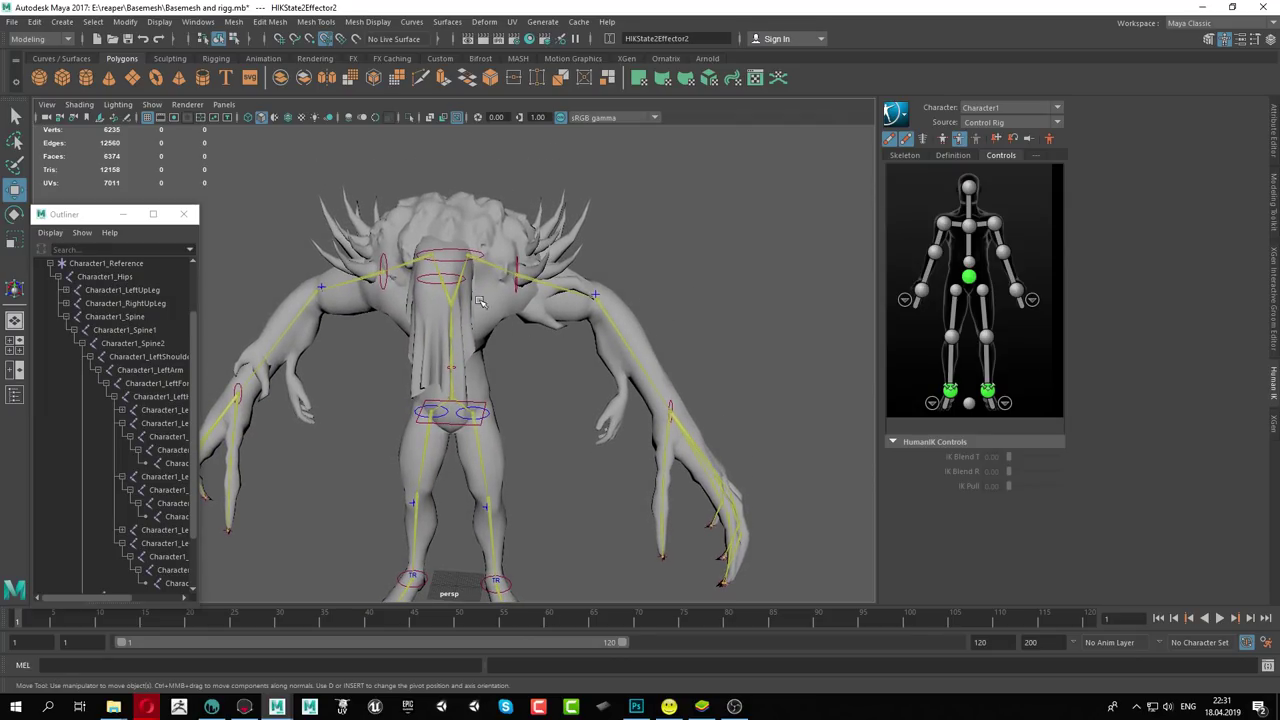
mouse_move(465, 331)
left_mouse_down("alt")
mouse_move(505, 310)
mouse_move(488, 315)
mouse_move(568, 305)
left_mouse_up("alt")
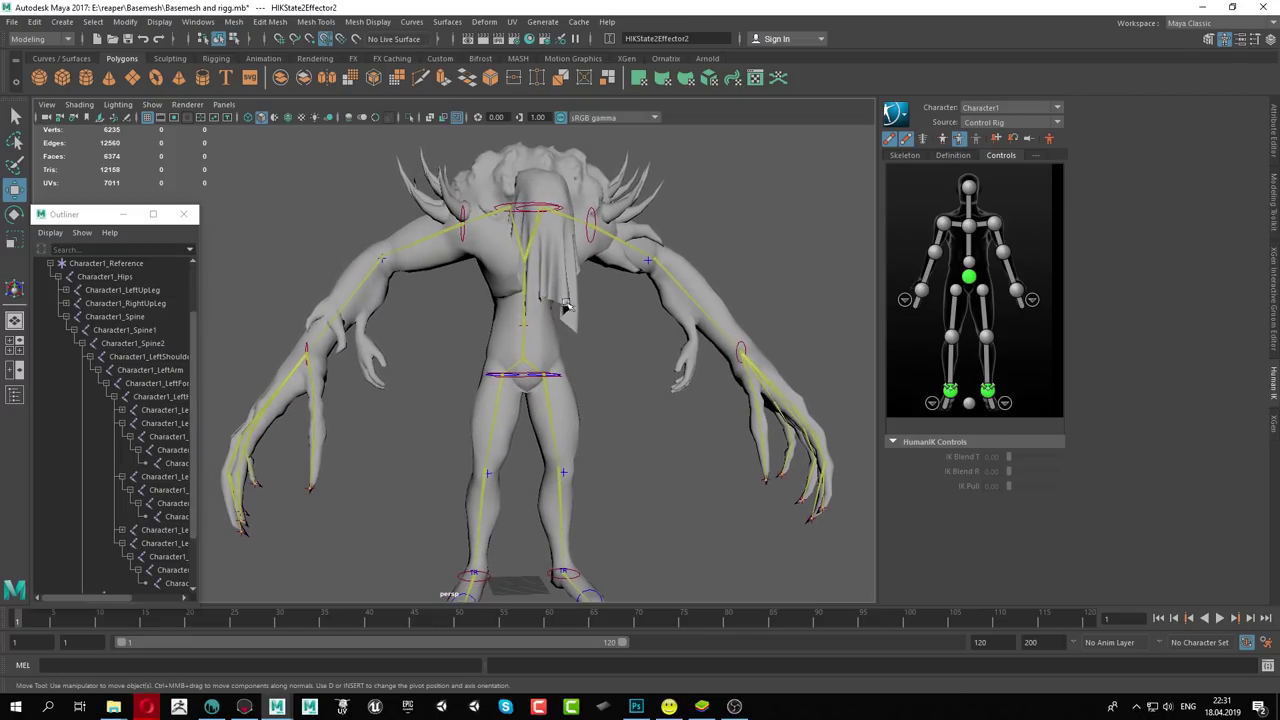
left_click(576, 418)
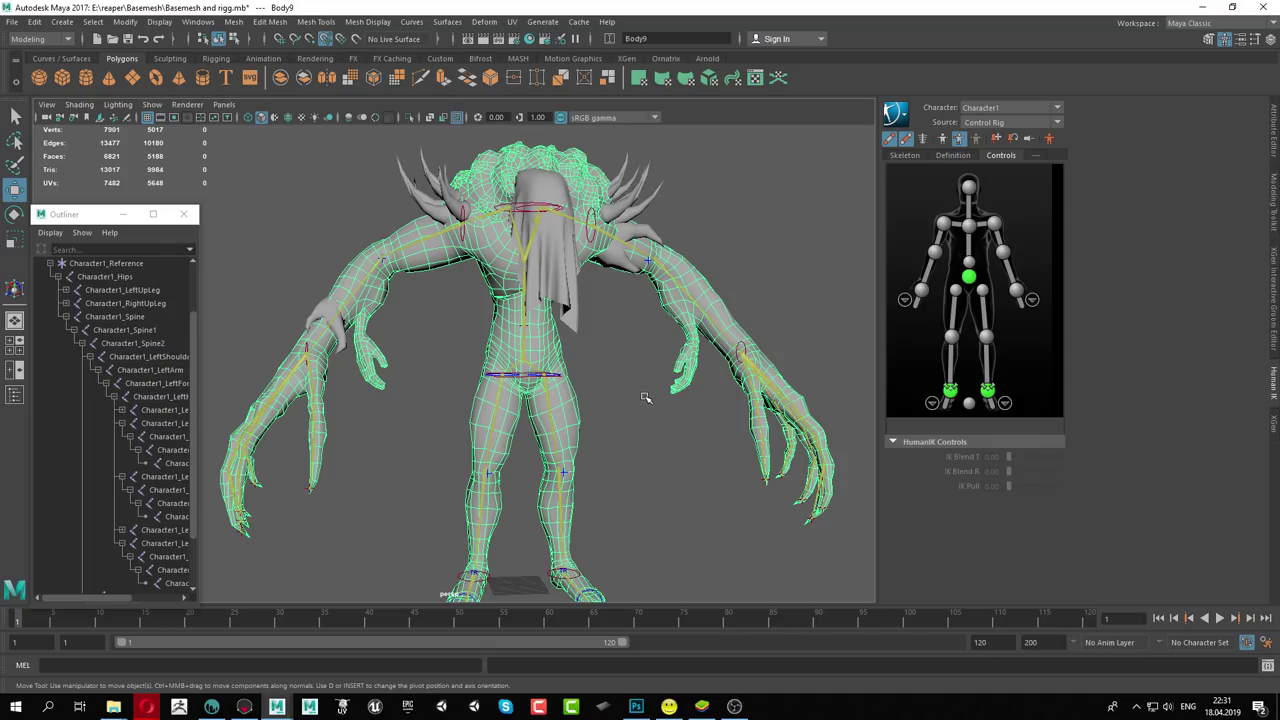
left_click_drag(645, 397, 634, 391, "alt")
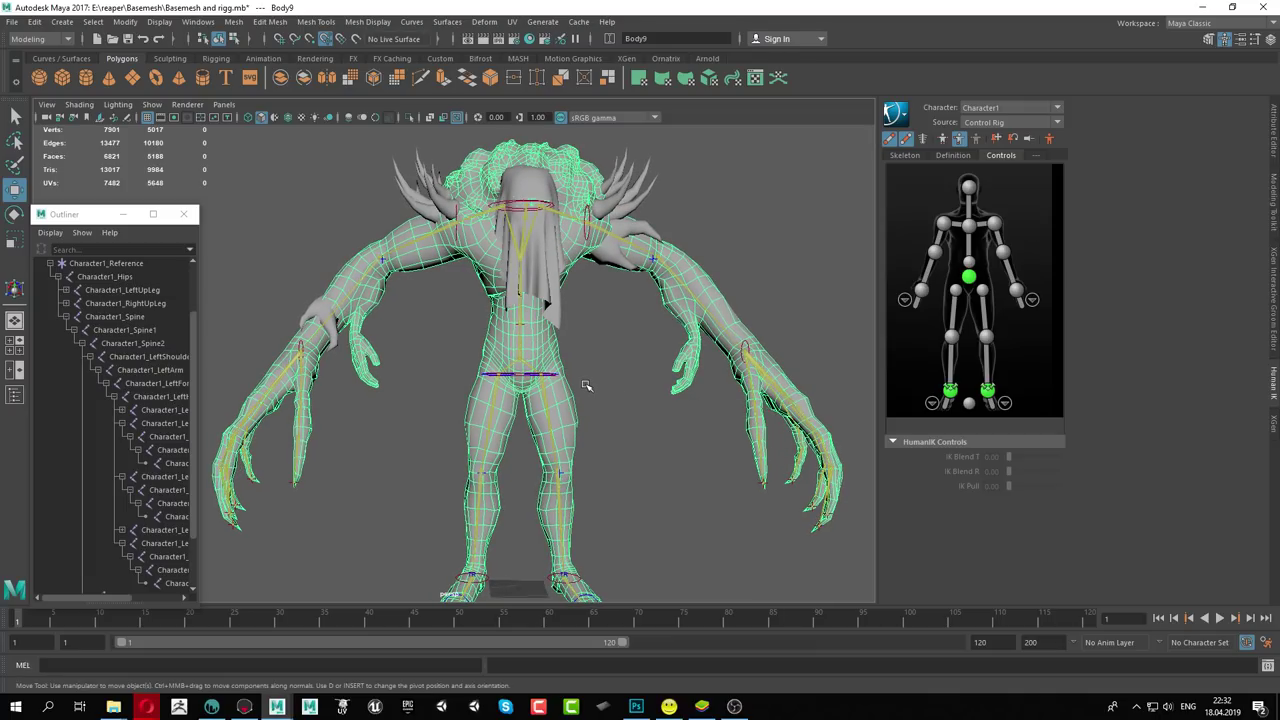
scroll(58, 324, "up", 3)
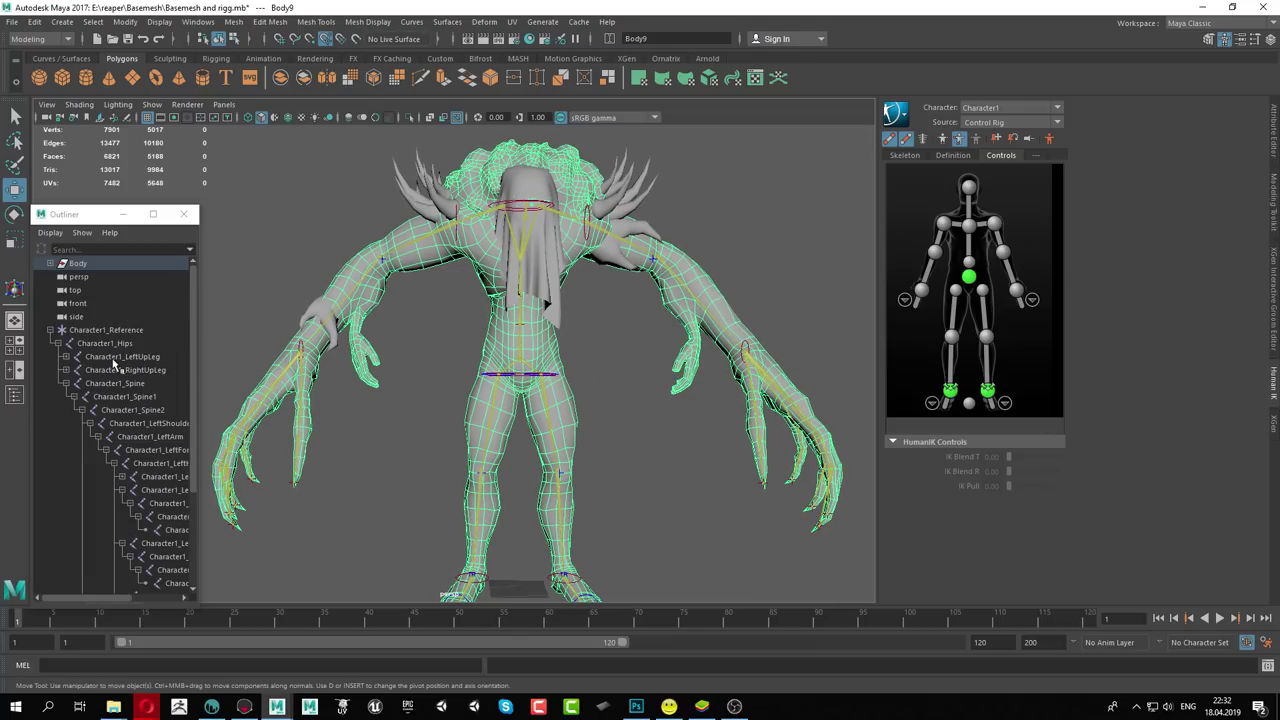
Ungroup the Body group with Edit > Ungroup, then select Body1
left_click(51, 264)
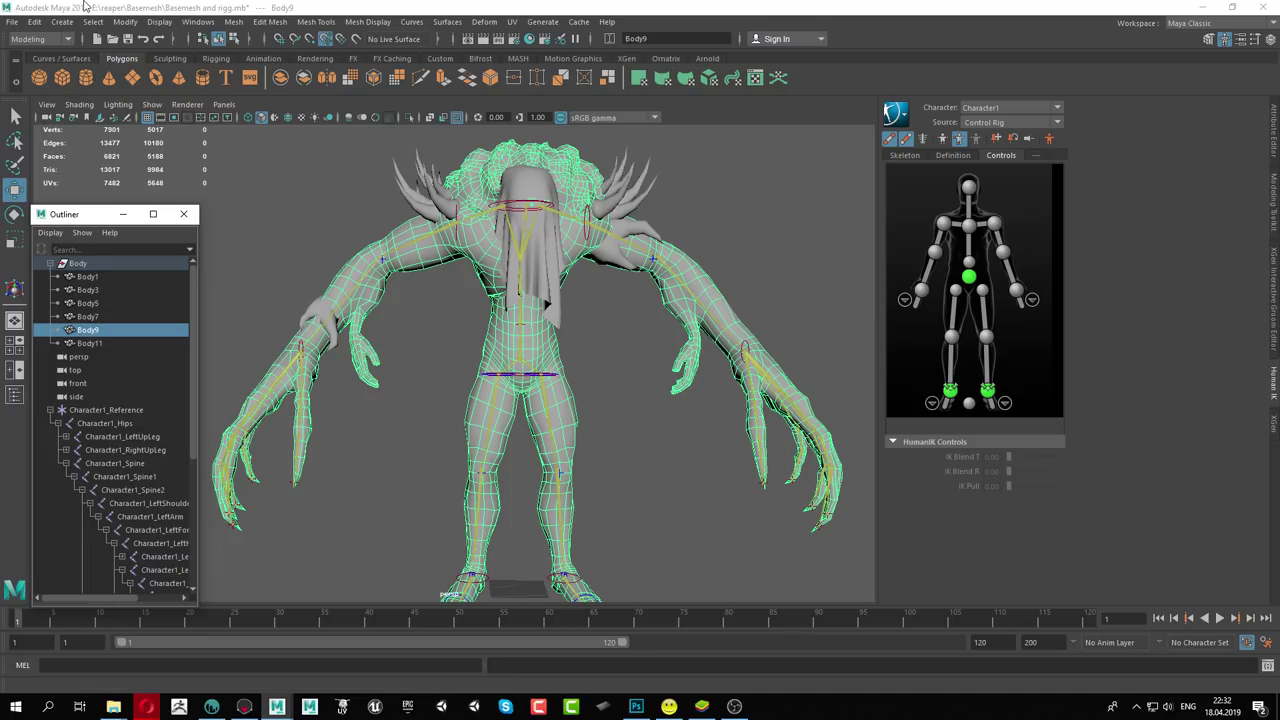
left_click(36, 22)
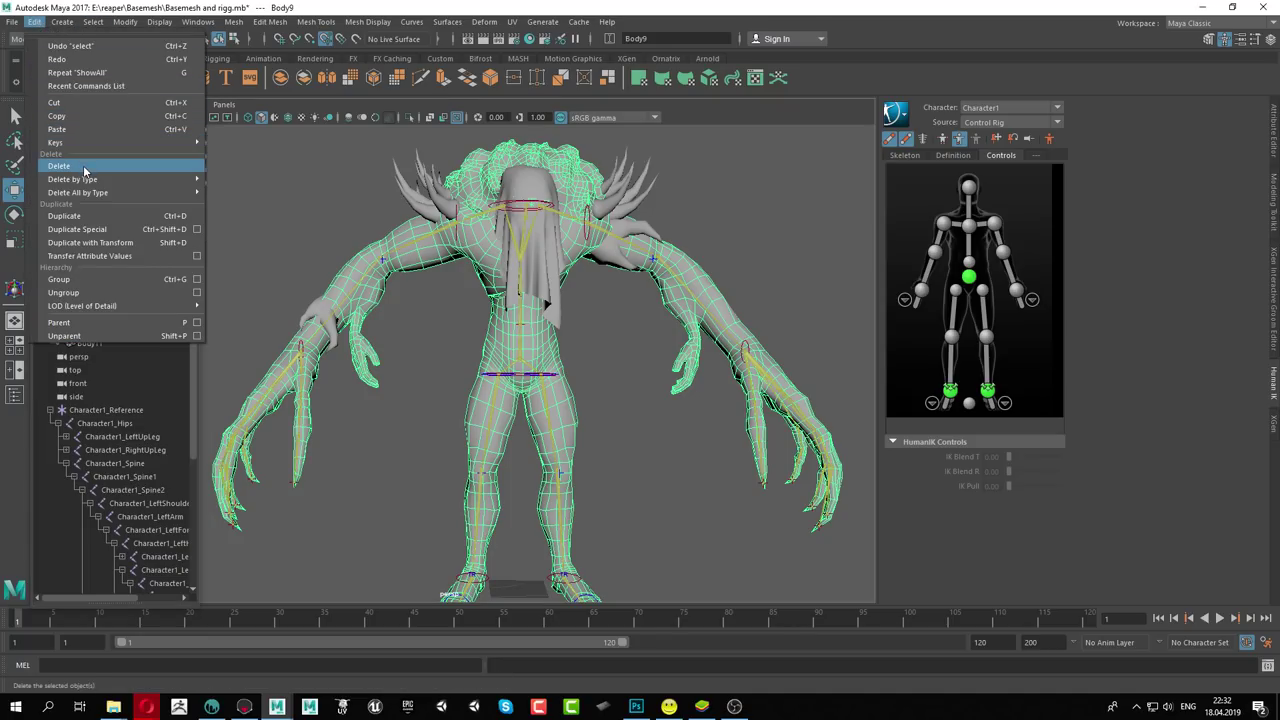
left_click(85, 293)
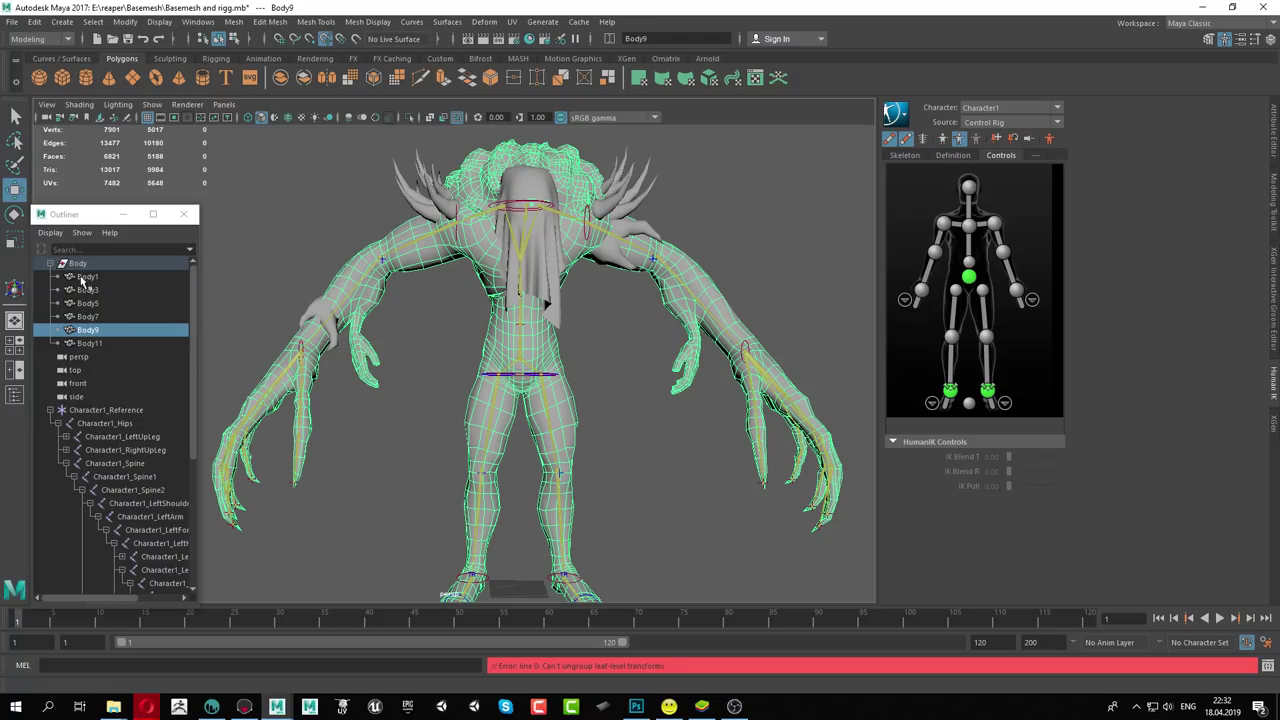
left_click(84, 265)
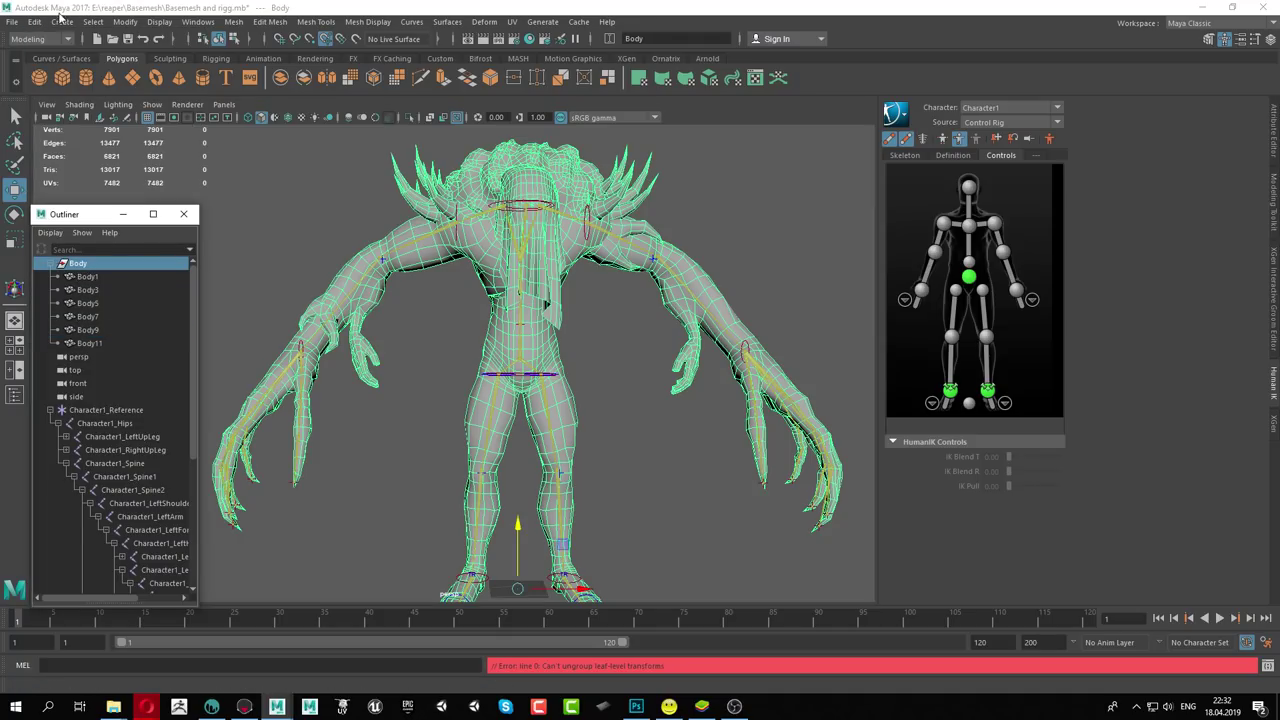
left_click(40, 21)
left_click(76, 292)
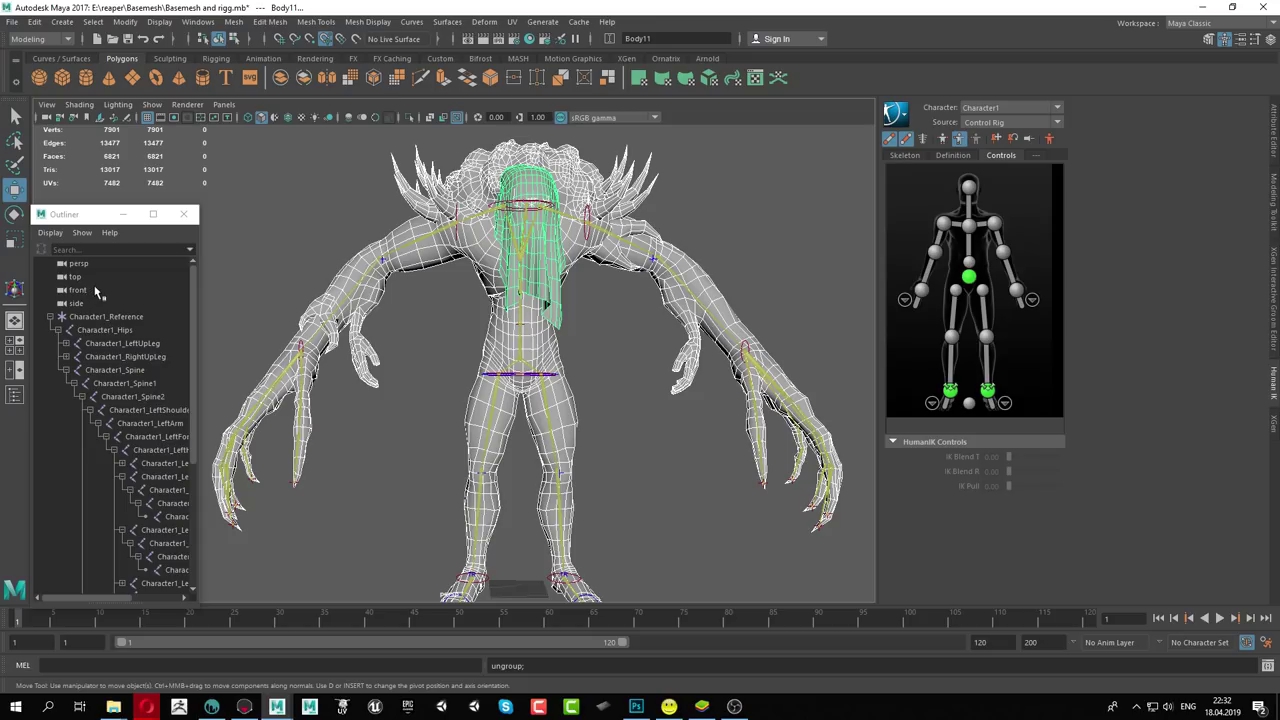
left_click(76, 290)
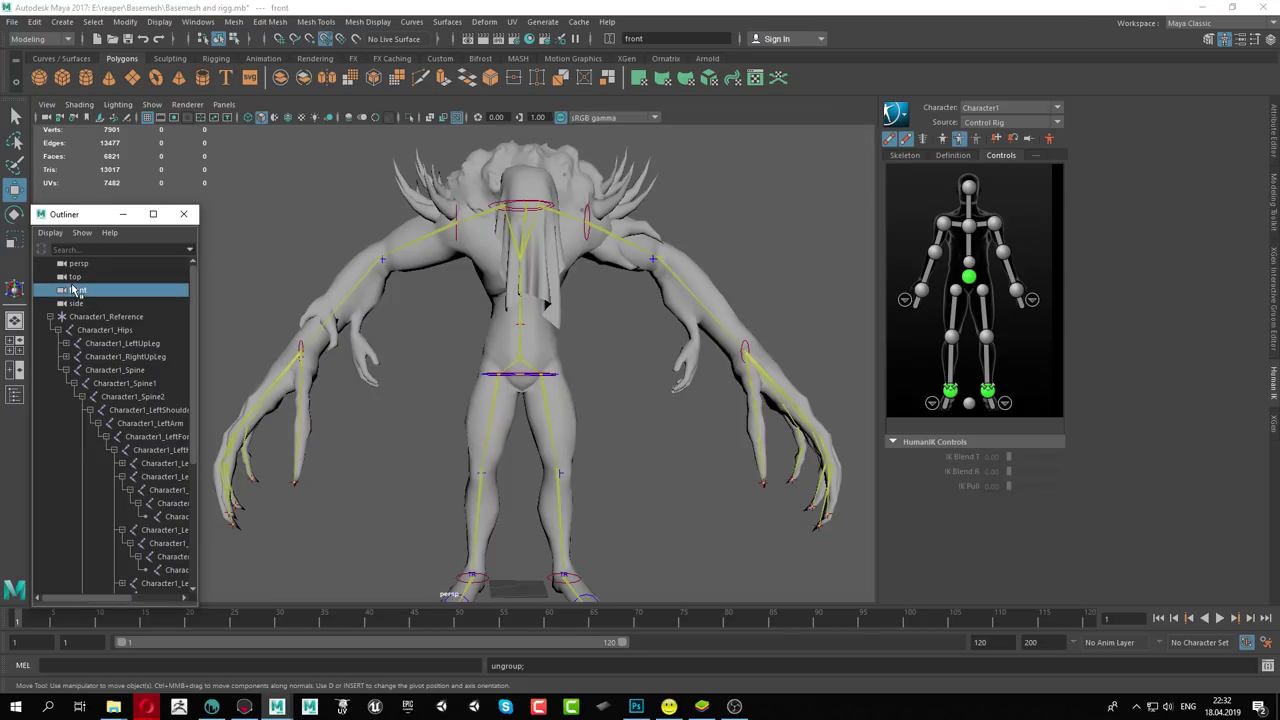
scroll(78, 288, "down", 4)
scroll(78, 288, "down", 4)
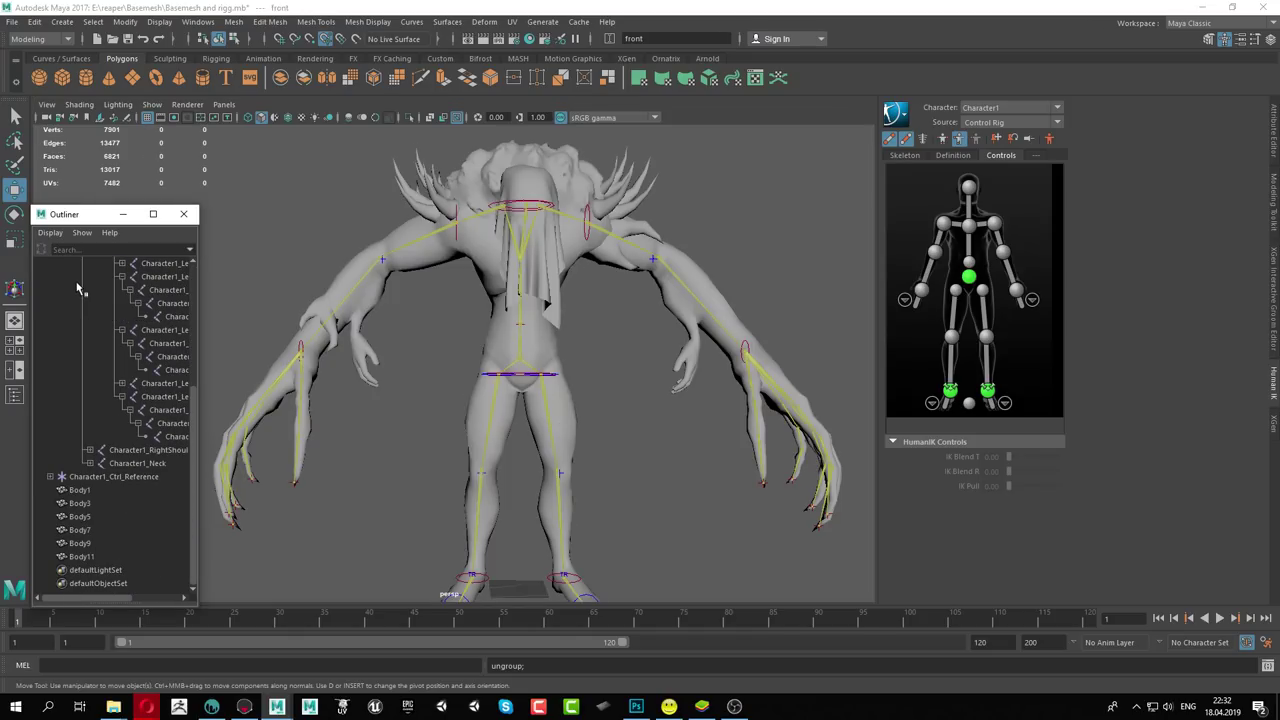
left_click(80, 491)
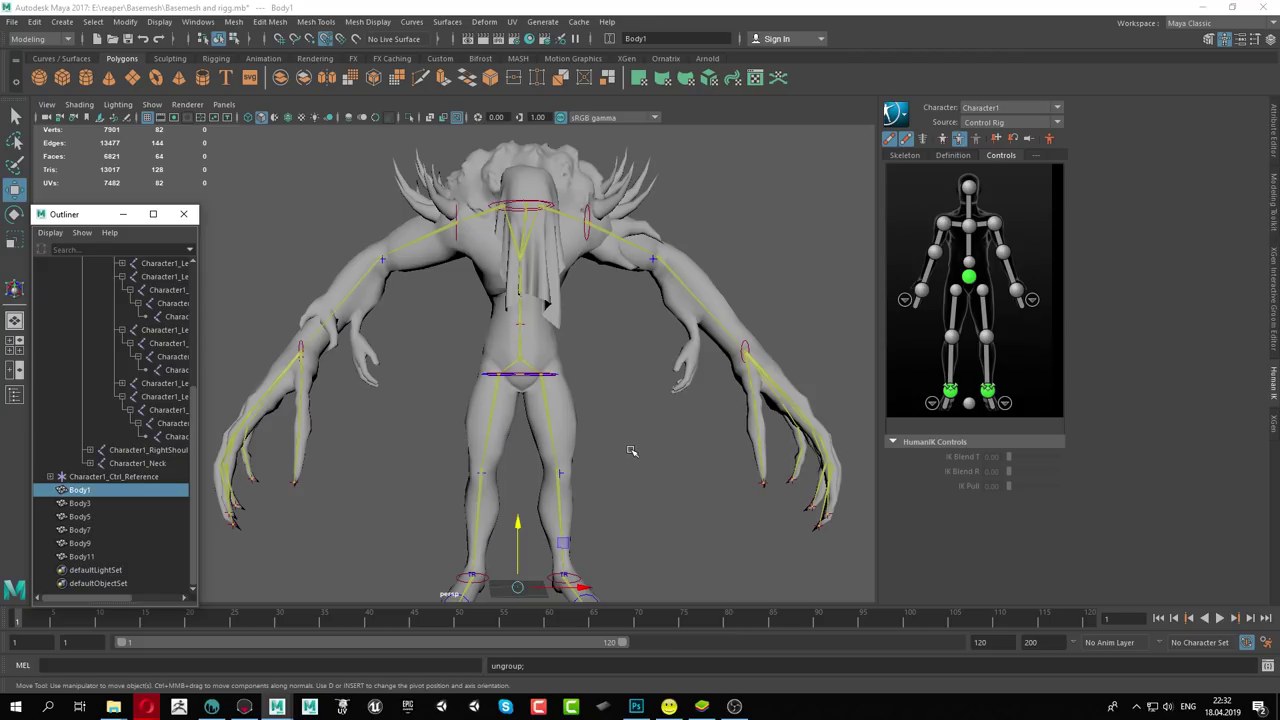
Enable X-Ray, group Body1 on its own, then group Body3 and Body5 together
left_click(430, 117)
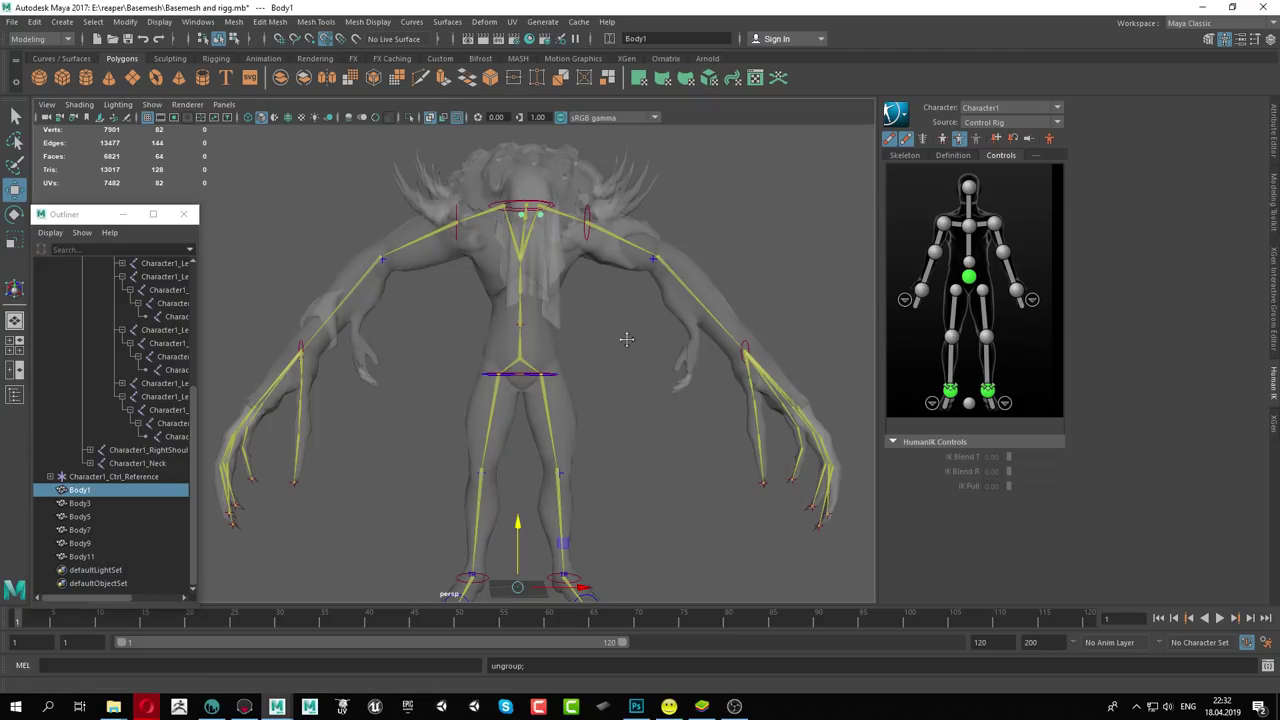
middle_click_drag(626, 339, 645, 288, "alt")
key("ctrl+g")
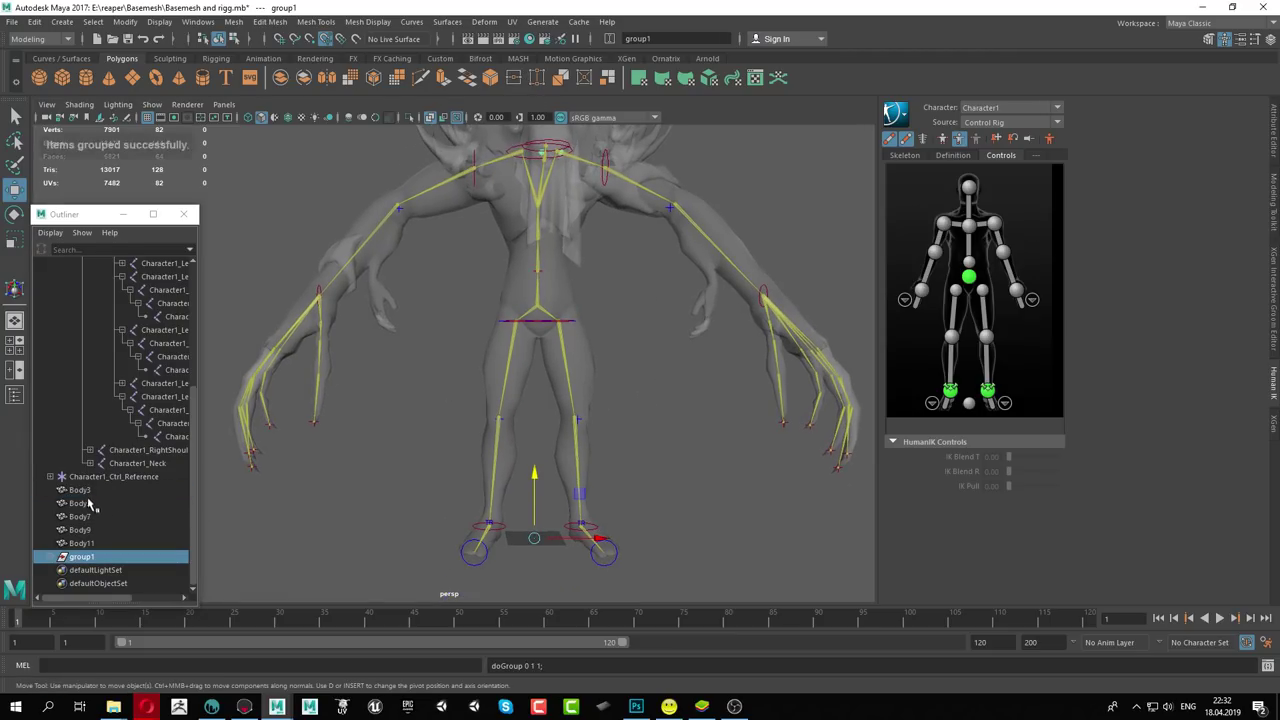
left_click(83, 490)
scroll(620, 262, "down", 3)
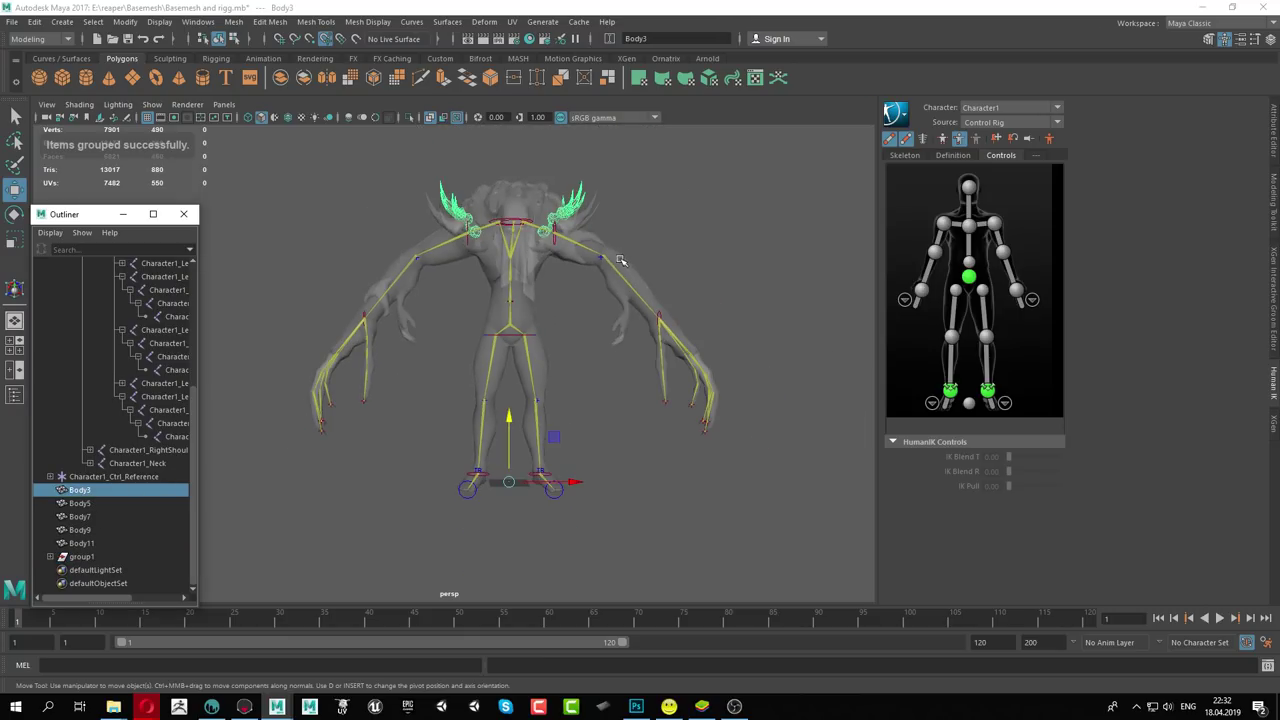
left_click_drag(620, 262, 568, 337, "alt")
scroll(568, 337, "up", 5)
left_click(86, 504, "ctrl")
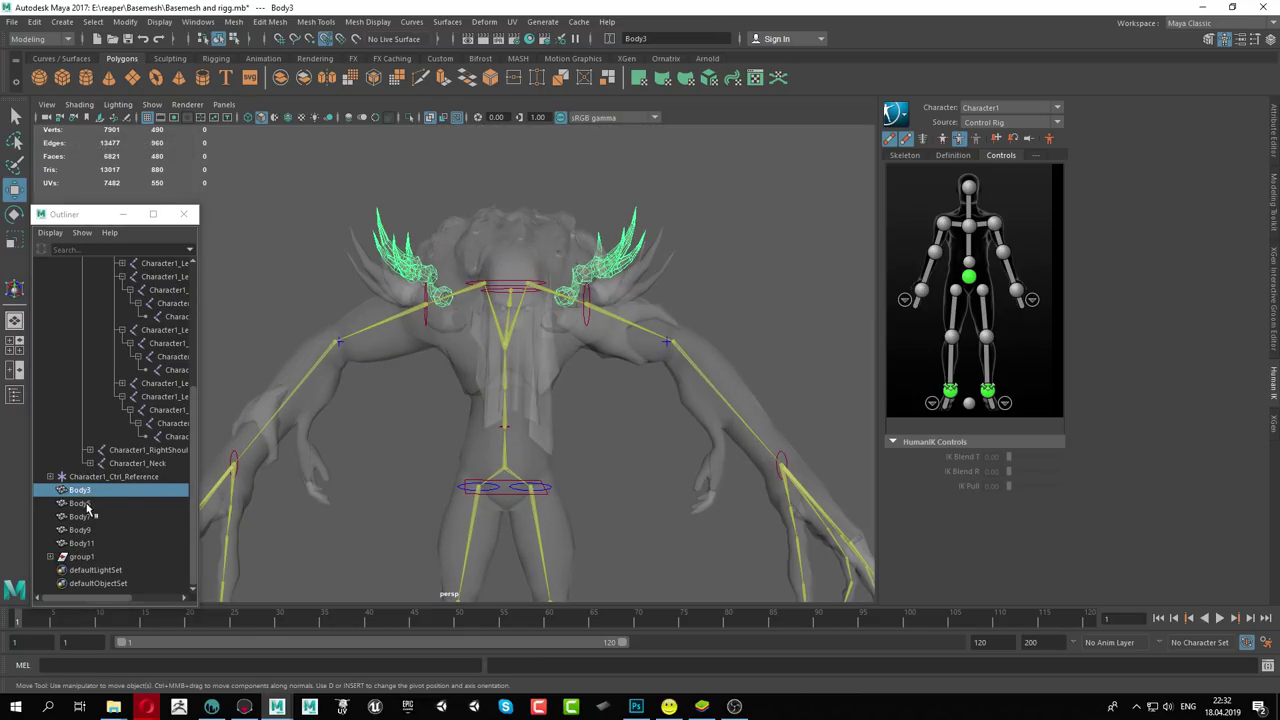
key("ctrl+g")
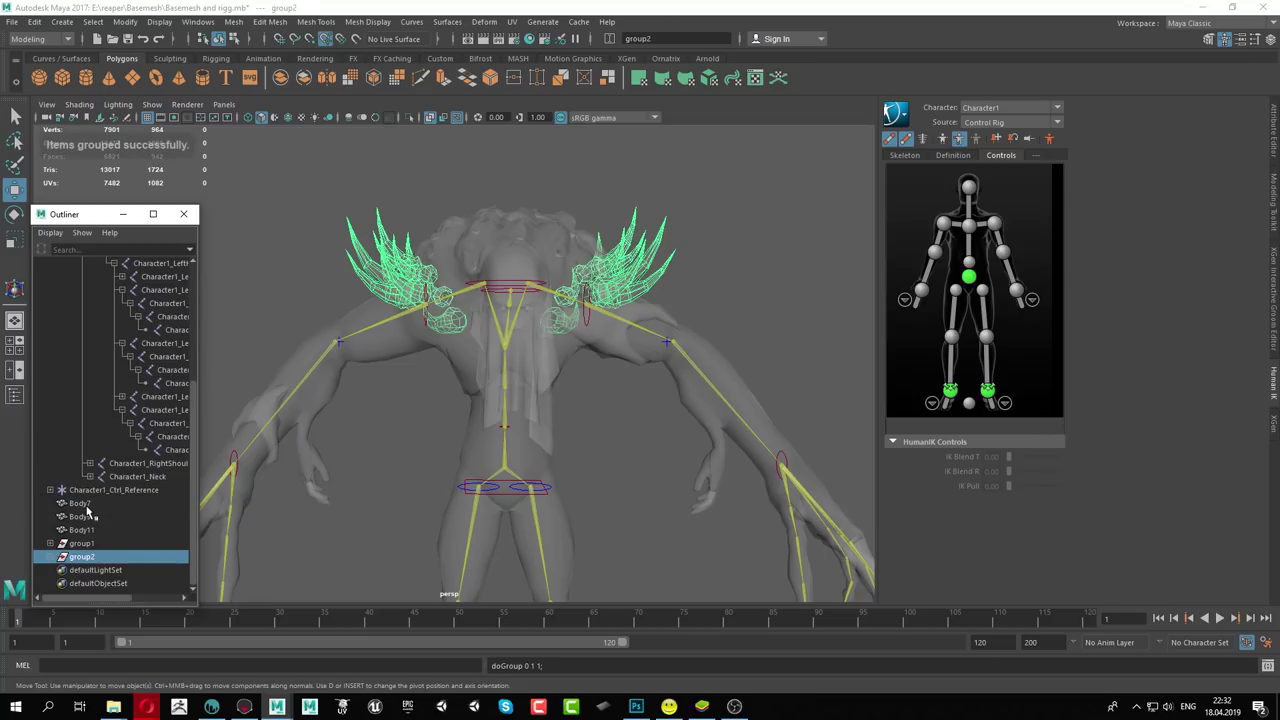
Group Body7, Body9 and Body11 separately, then select group1 through group5
left_click(84, 504)
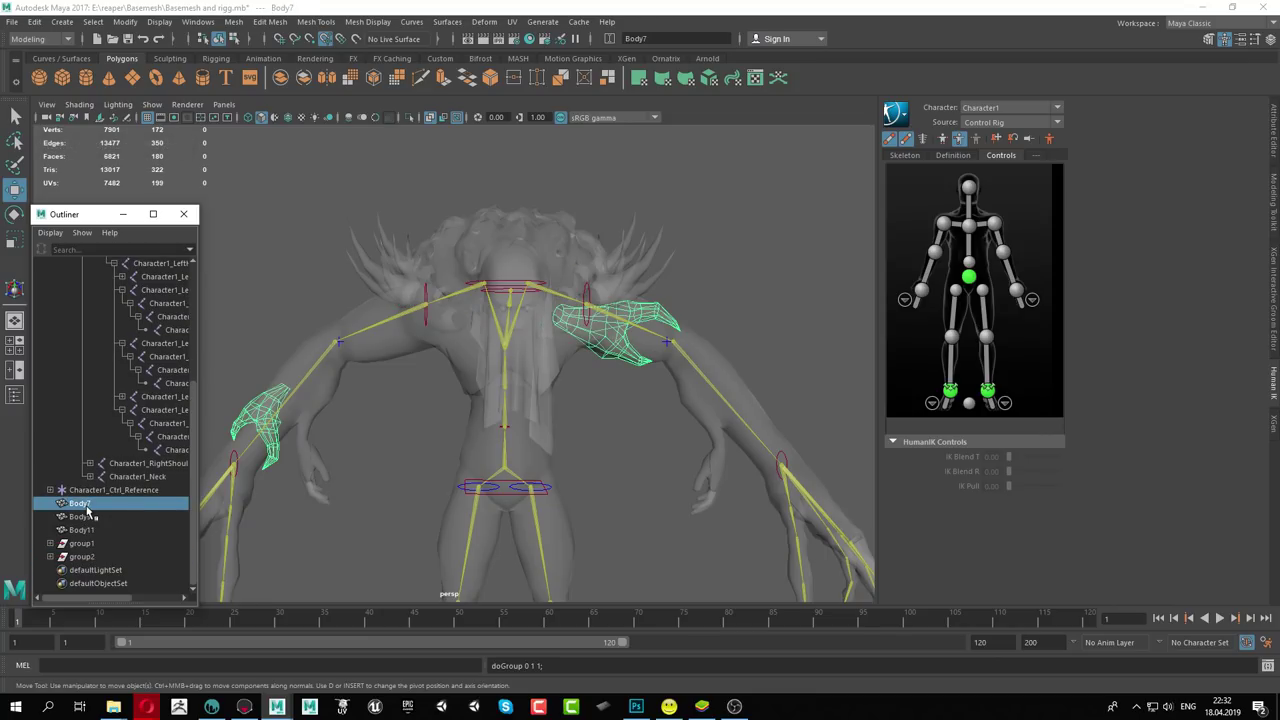
key("ctrl+g")
left_click(84, 504)
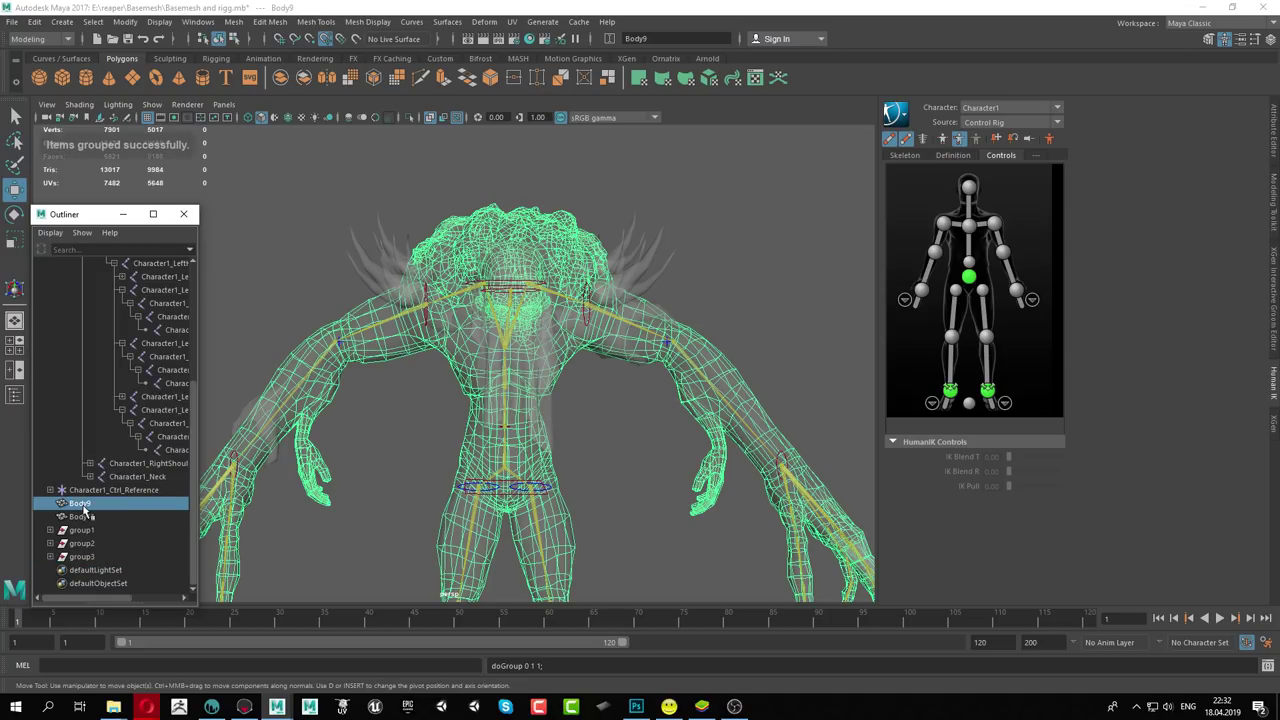
key("ctrl+g")
left_click(84, 504)
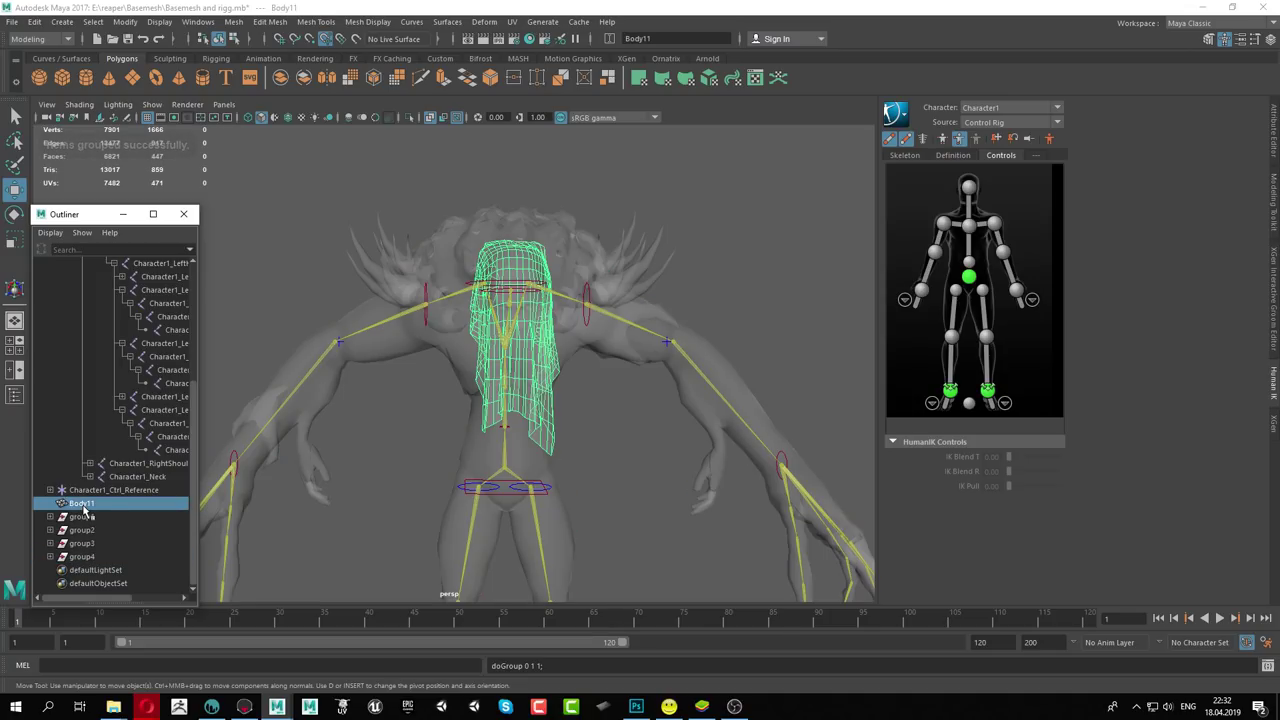
key("ctrl+g")
left_click(84, 504)
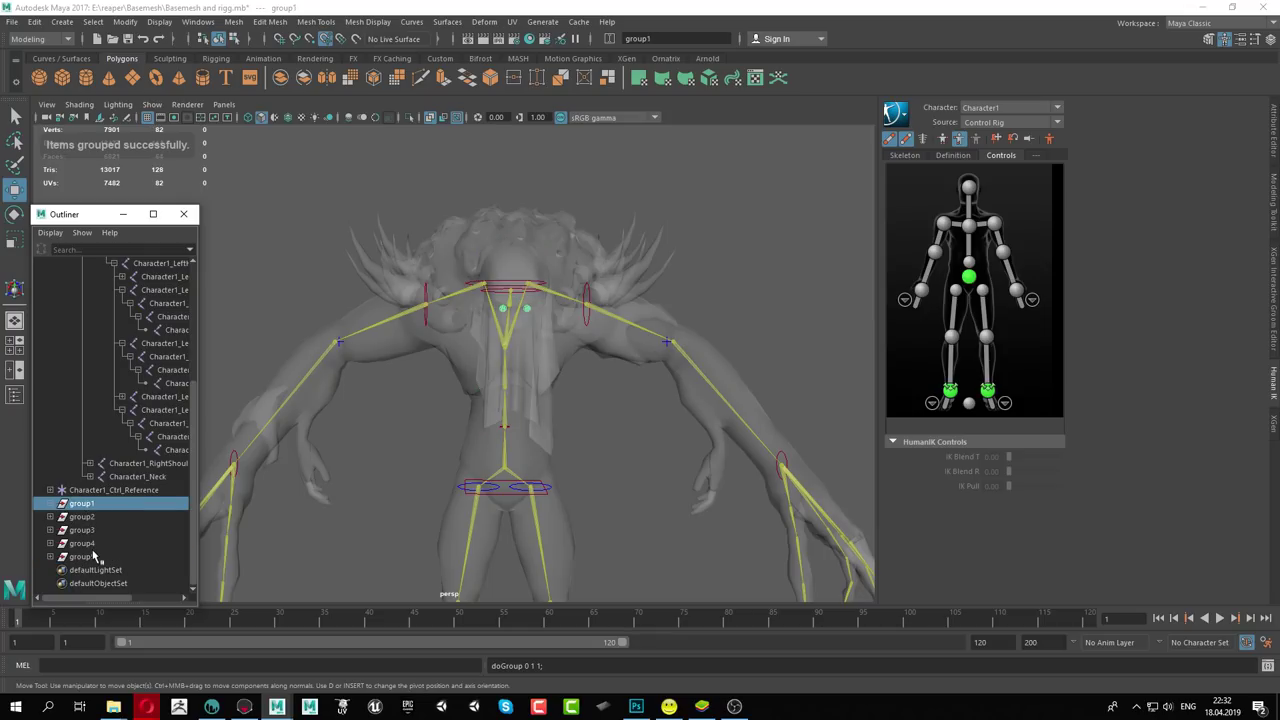
left_click(92, 557, "shift")
left_click(12, 22)
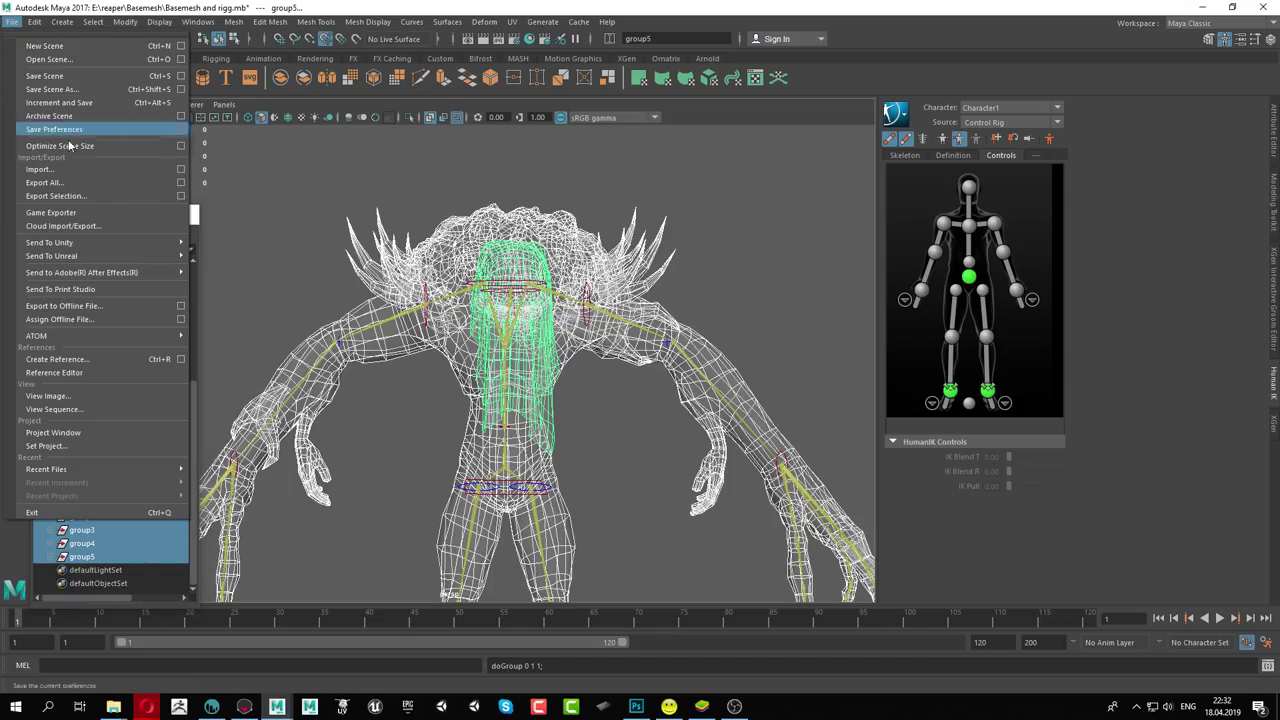
Export the selected groups as body.obj in OBJexport format, then switch to 3D-Coat
left_click(70, 200)
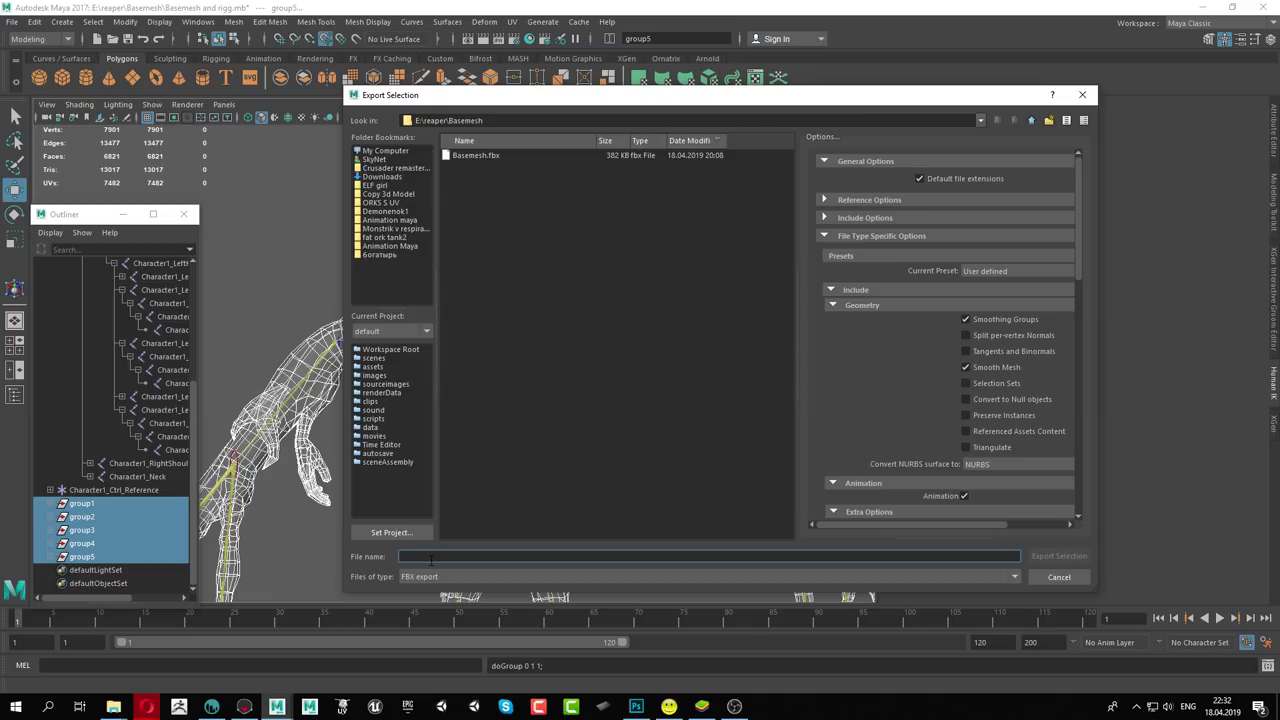
type("body")
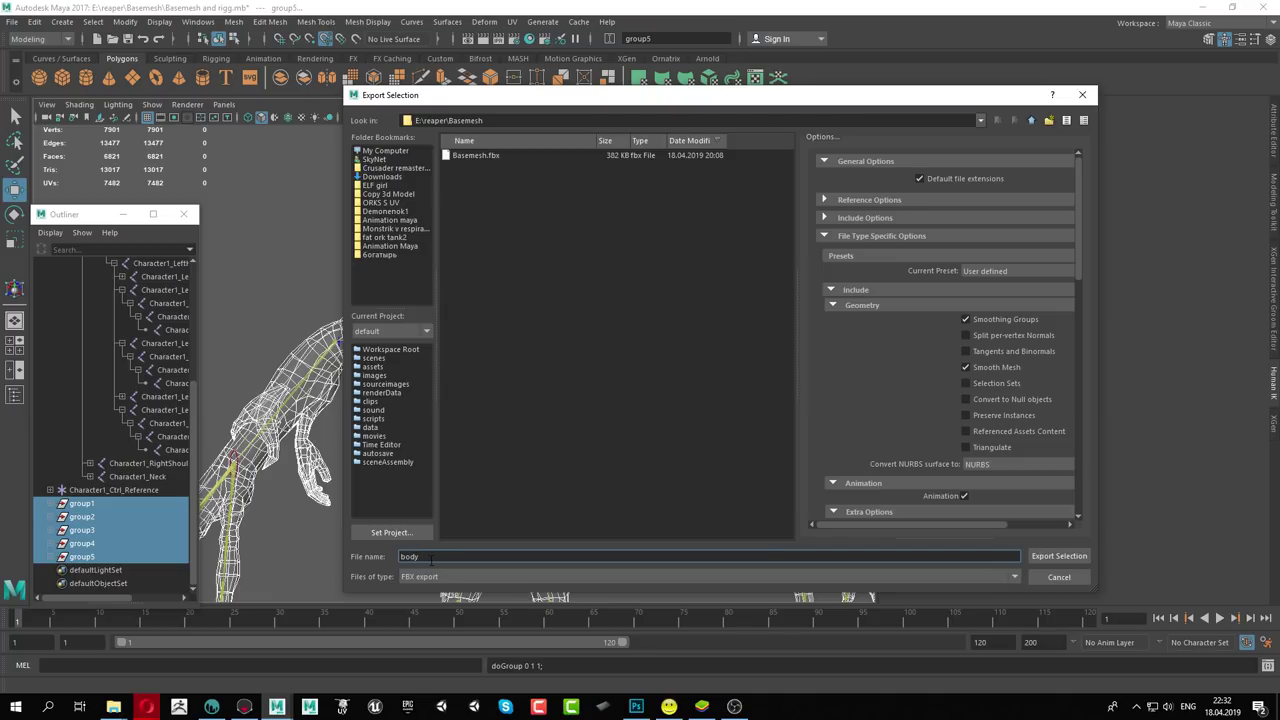
left_click(432, 576)
left_click(432, 660)
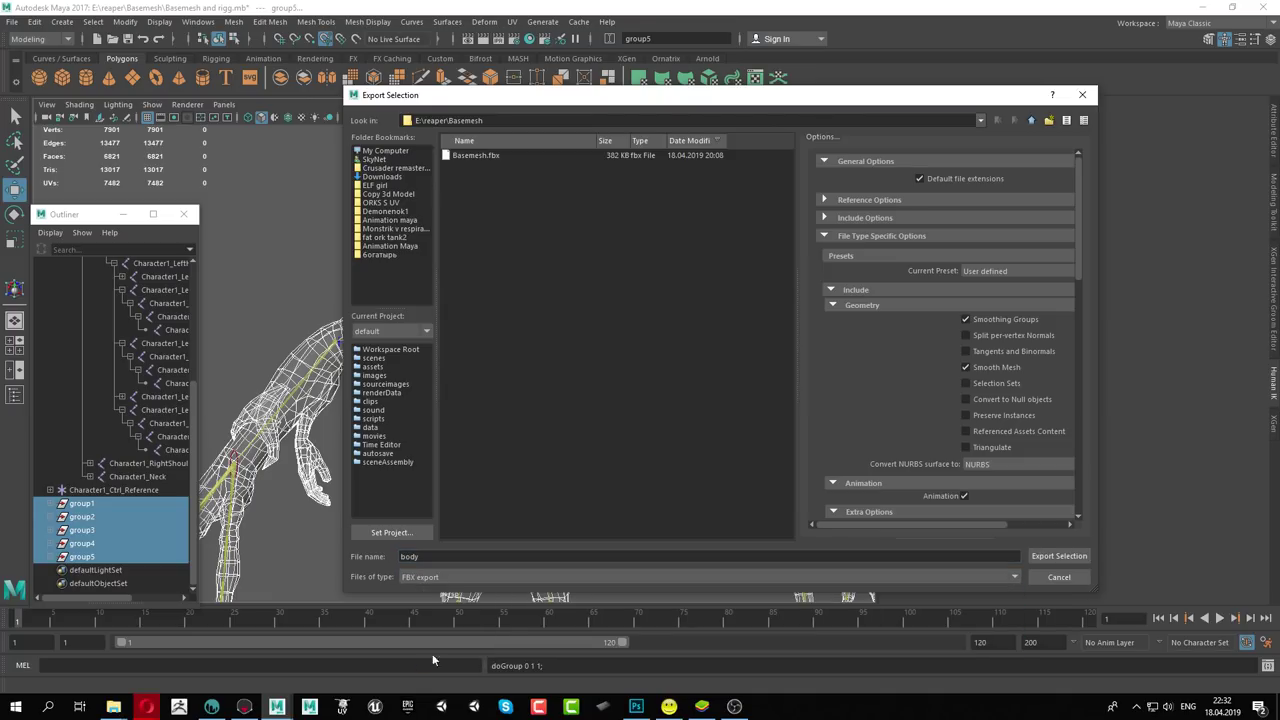
left_click(1050, 556)
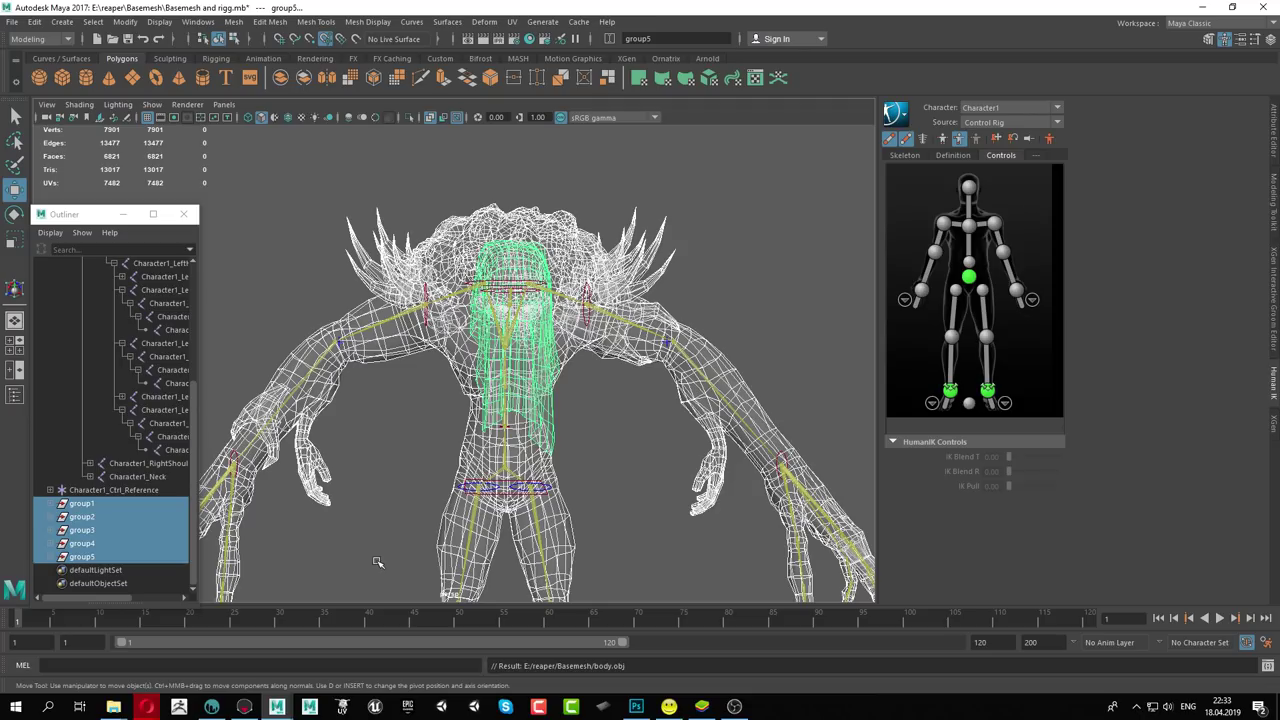
left_click(211, 706)
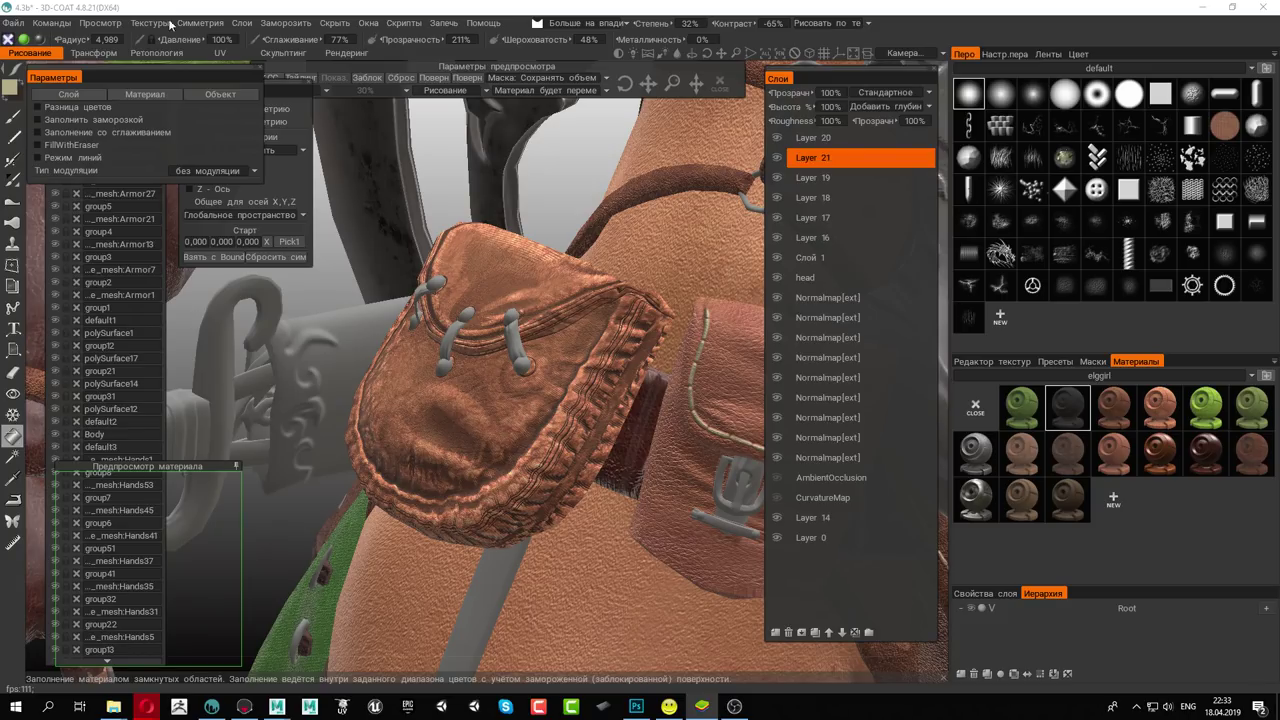
Try Файл > Новая сцена, answer the unsaved-changes prompt keeping the reaper, then go to Photoshop
left_click(12, 23)
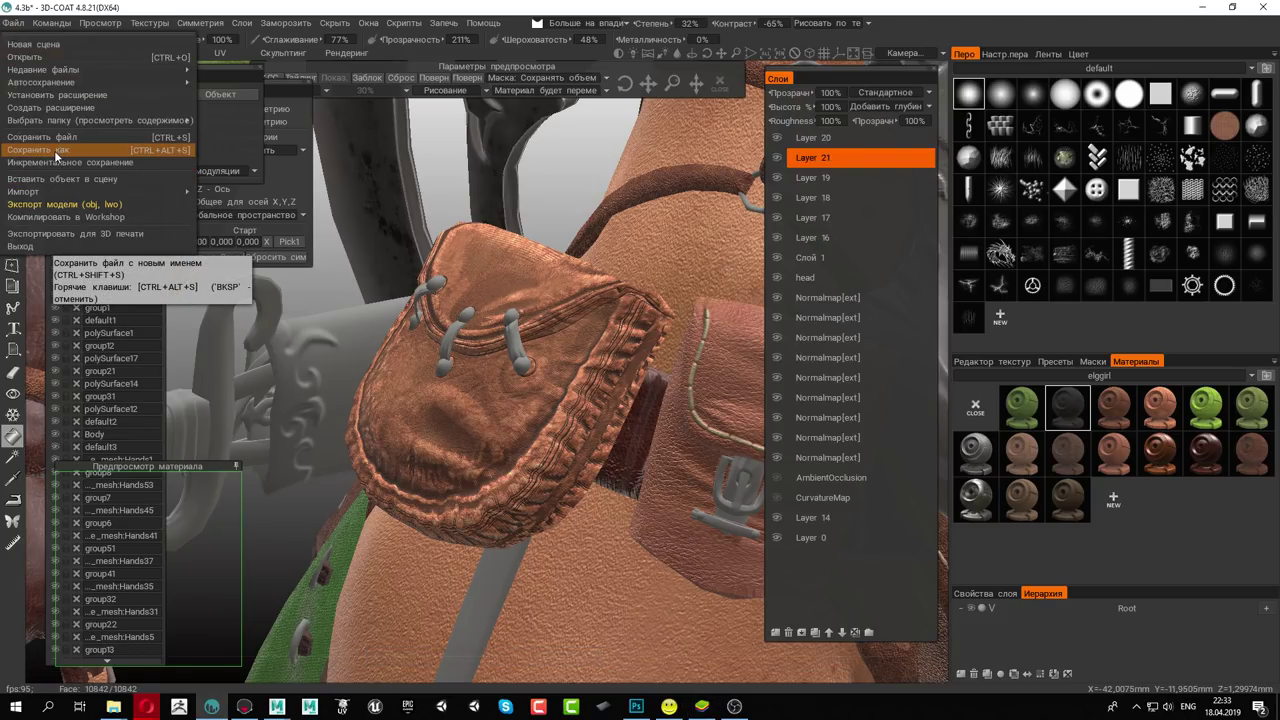
left_click(33, 44)
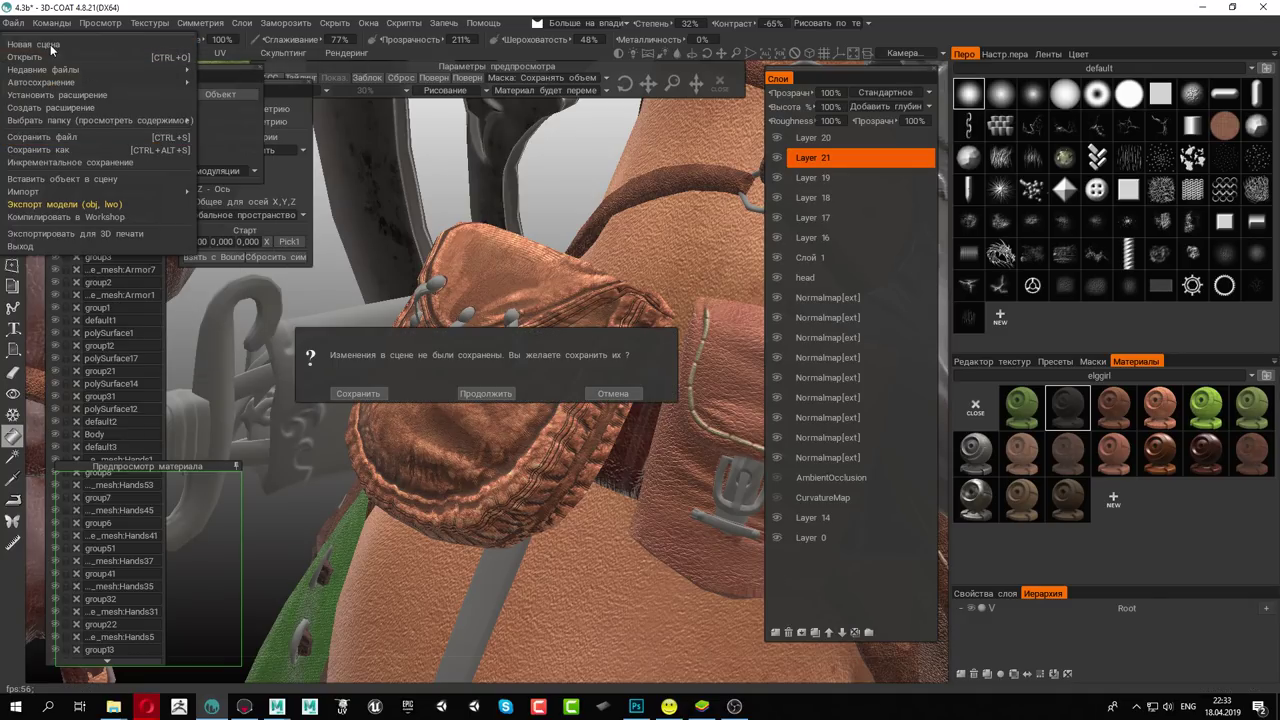
left_click(479, 392)
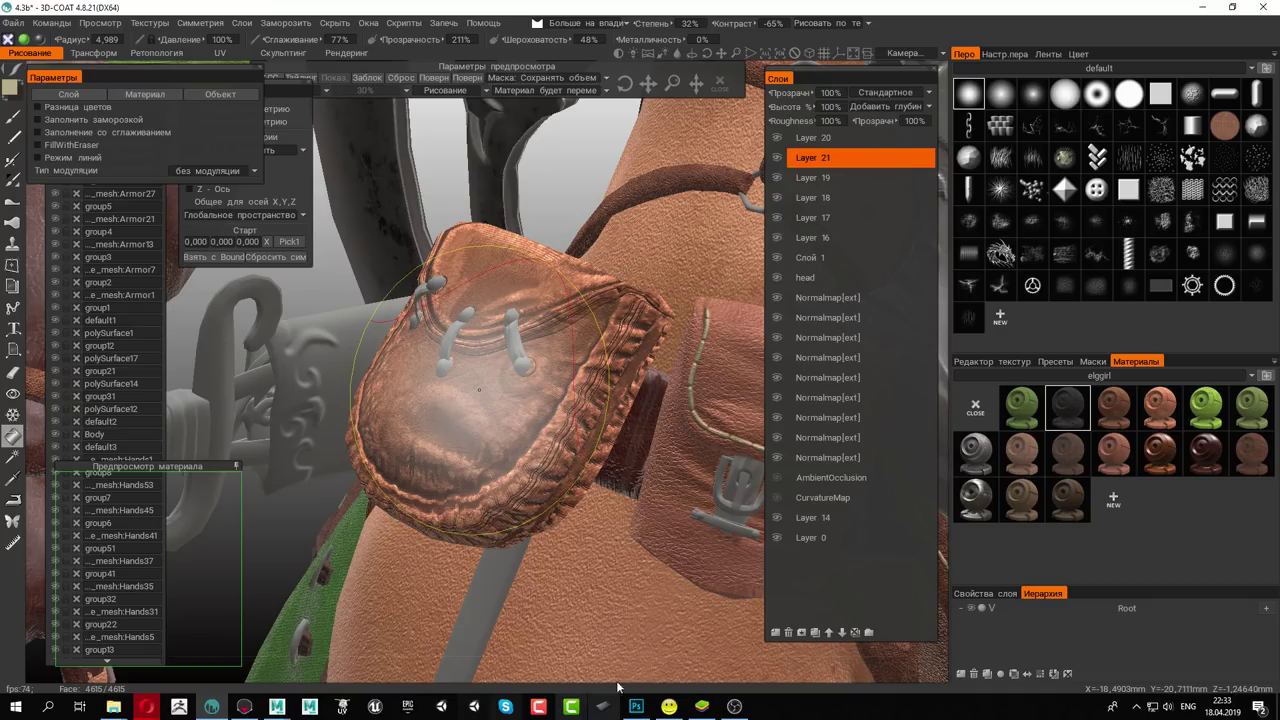
left_click(636, 706)
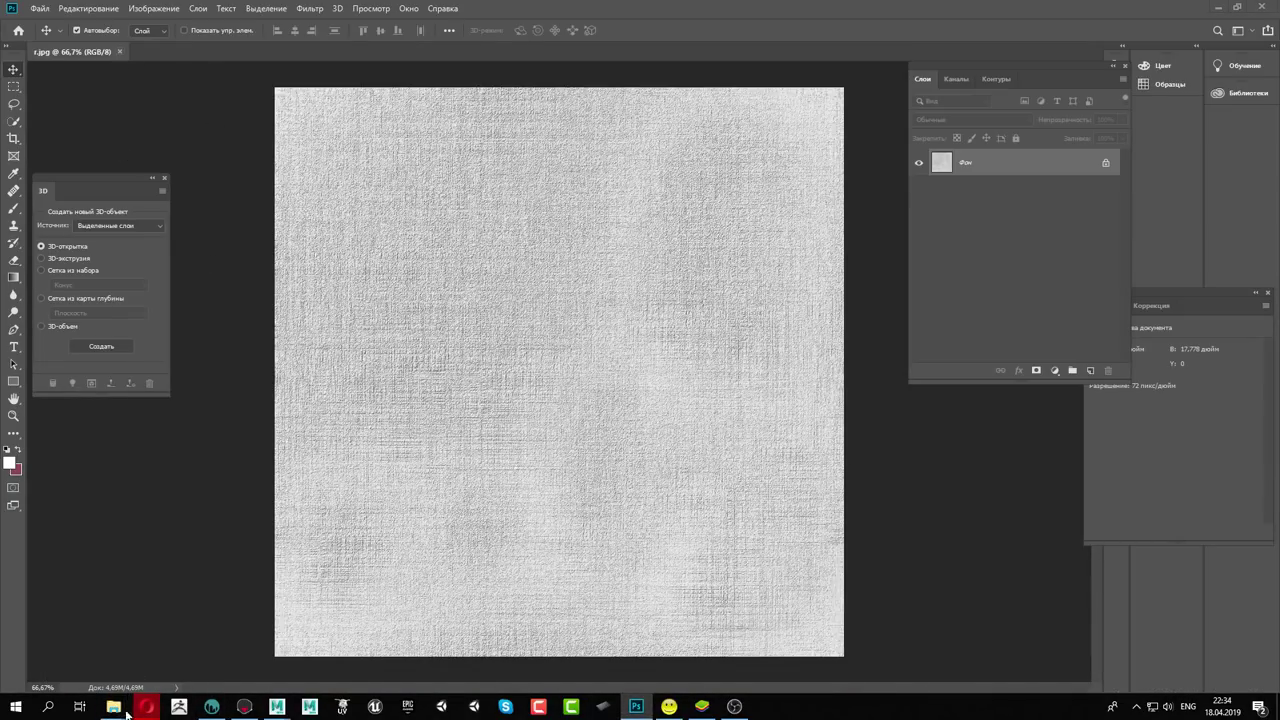
Close r.jpg and drag body_ao, body_curve and body_normal PSDs from E:\reaper into Photoshop
left_click(121, 52)
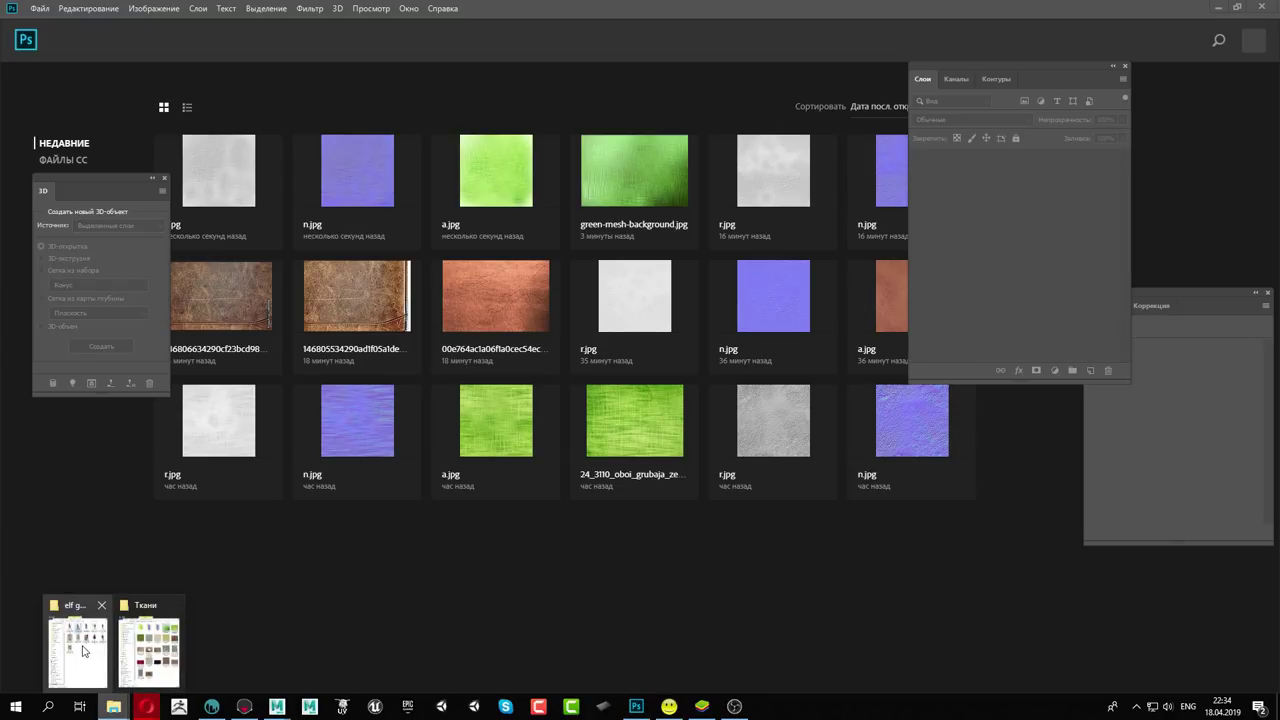
left_click(115, 706)
scroll(356, 248, "up", 2)
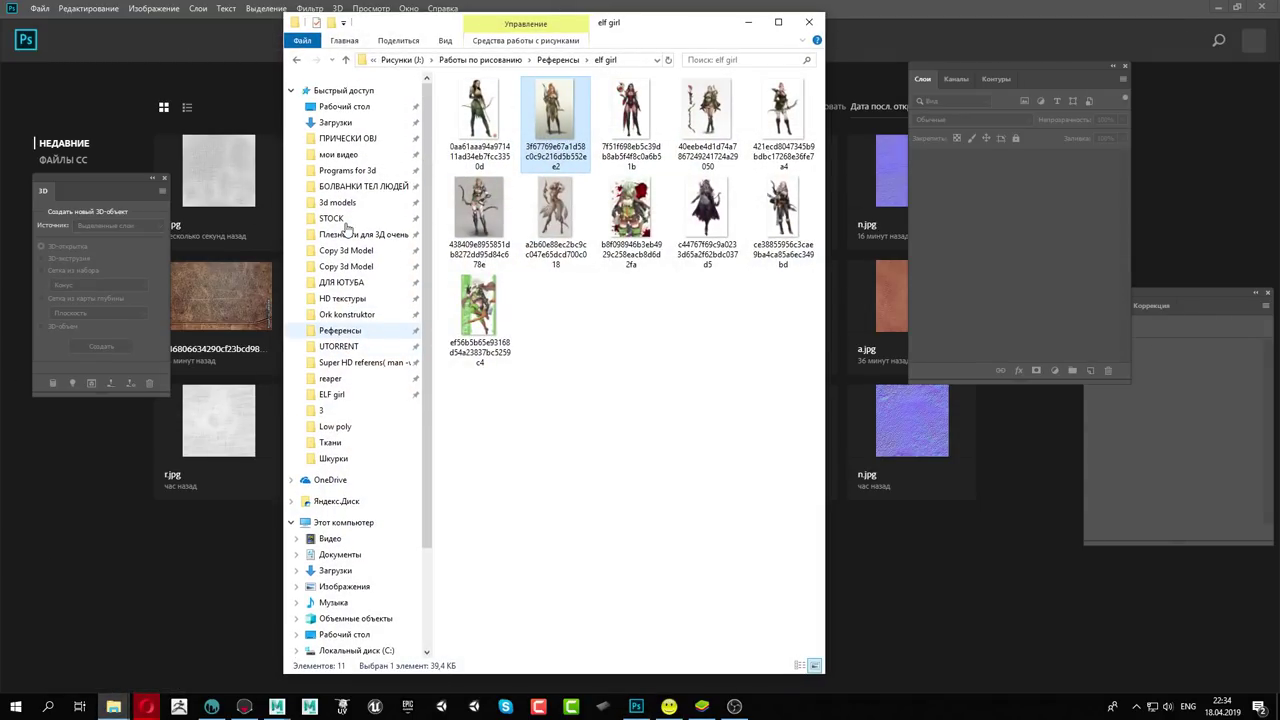
left_click(333, 379)
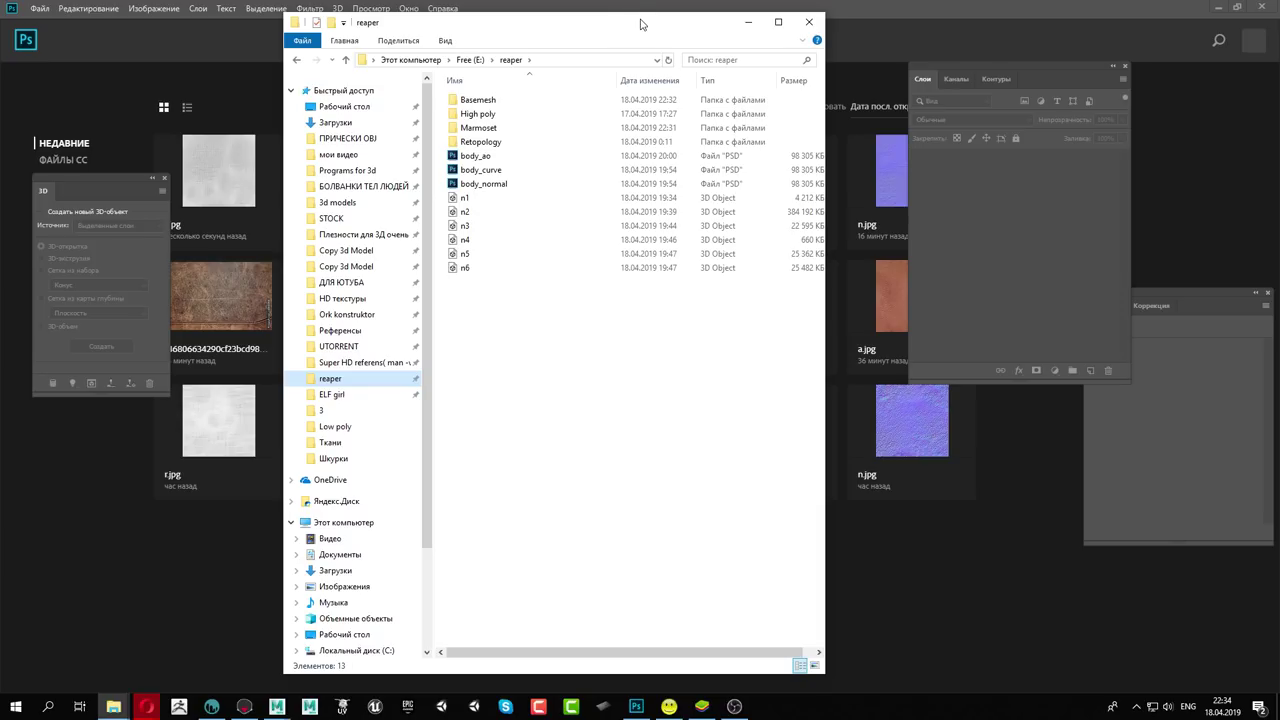
left_click_drag(641, 32, 0, 32)
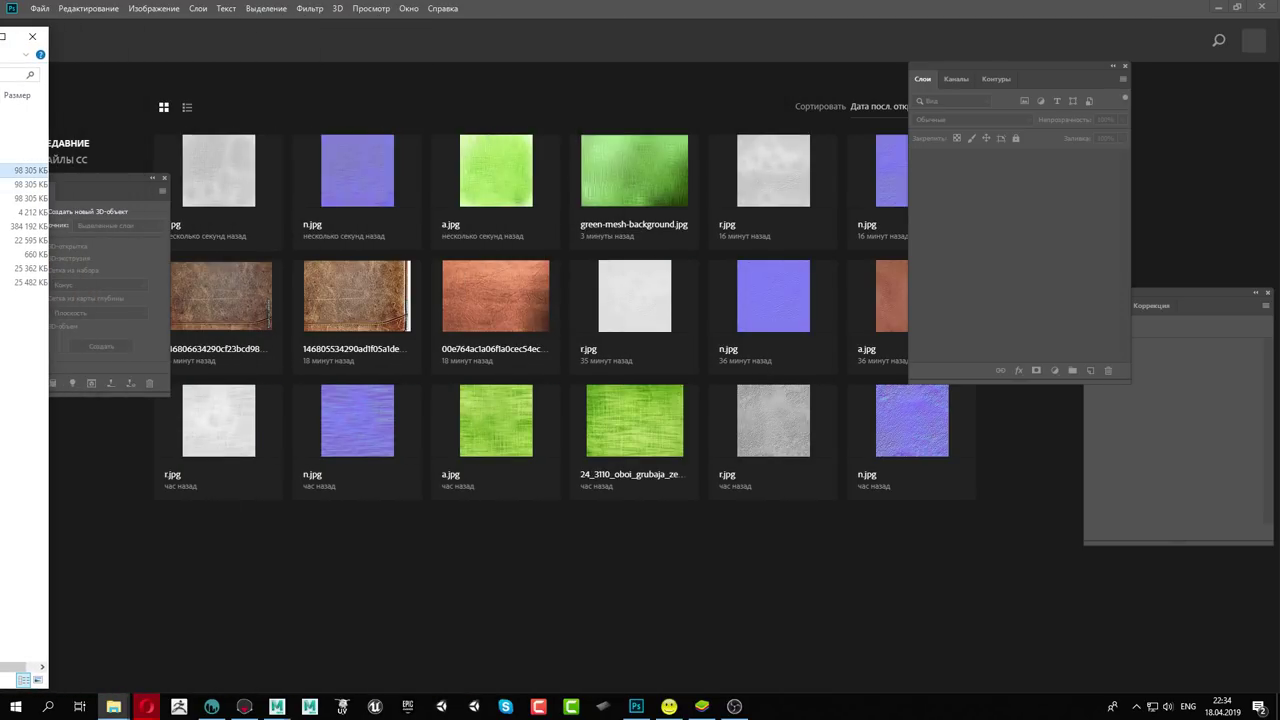
left_click_drag(25, 184, 630, 590)
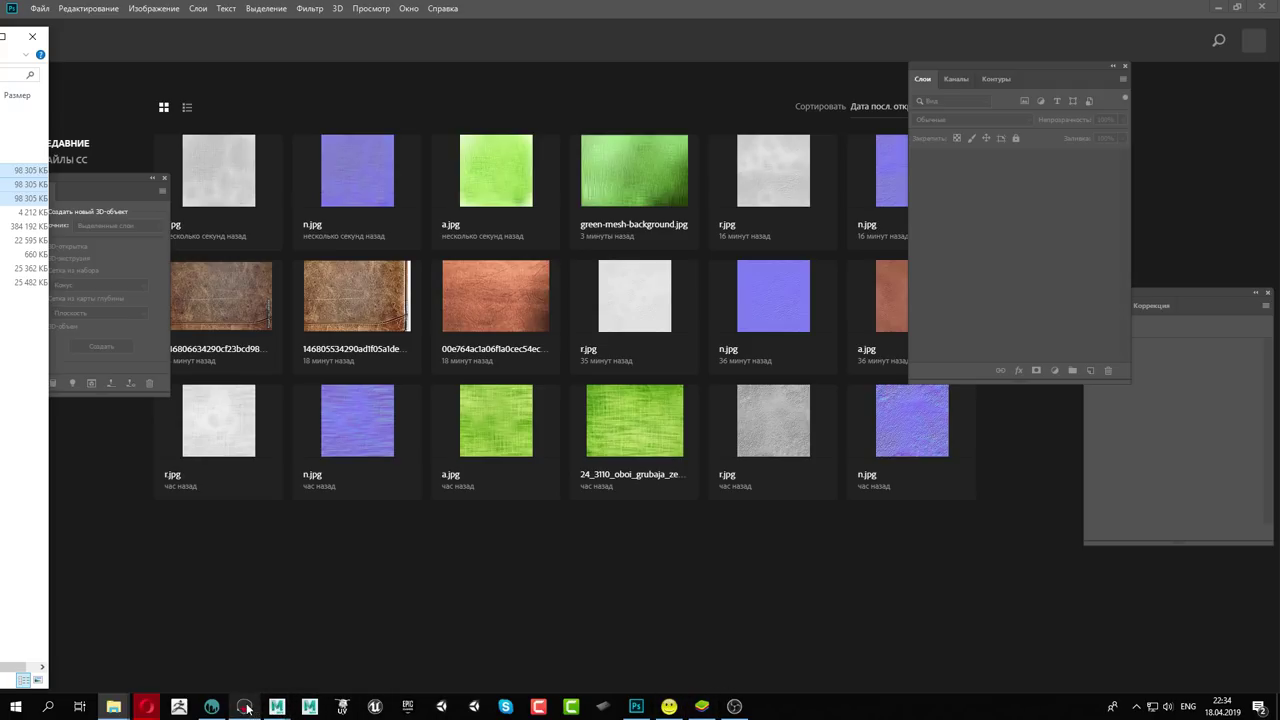
Return to Photoshop and bring the body_normal.psd document into view
left_click(211, 706)
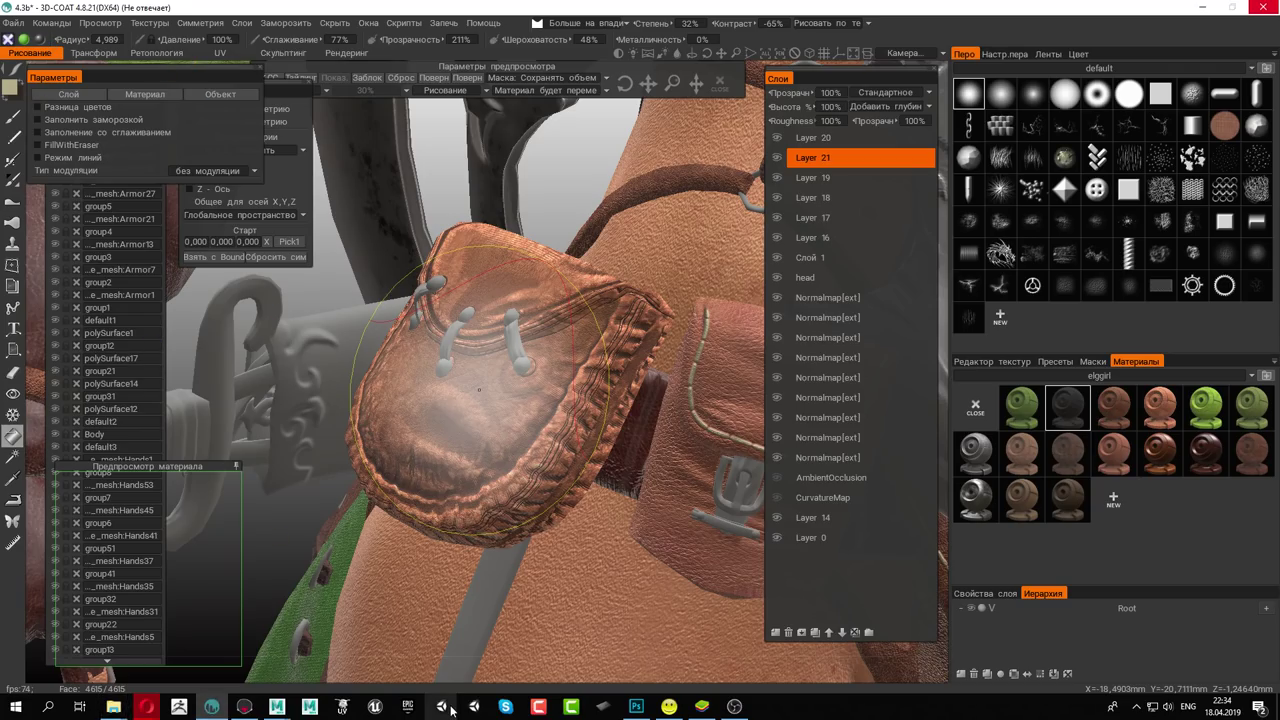
left_click(638, 708)
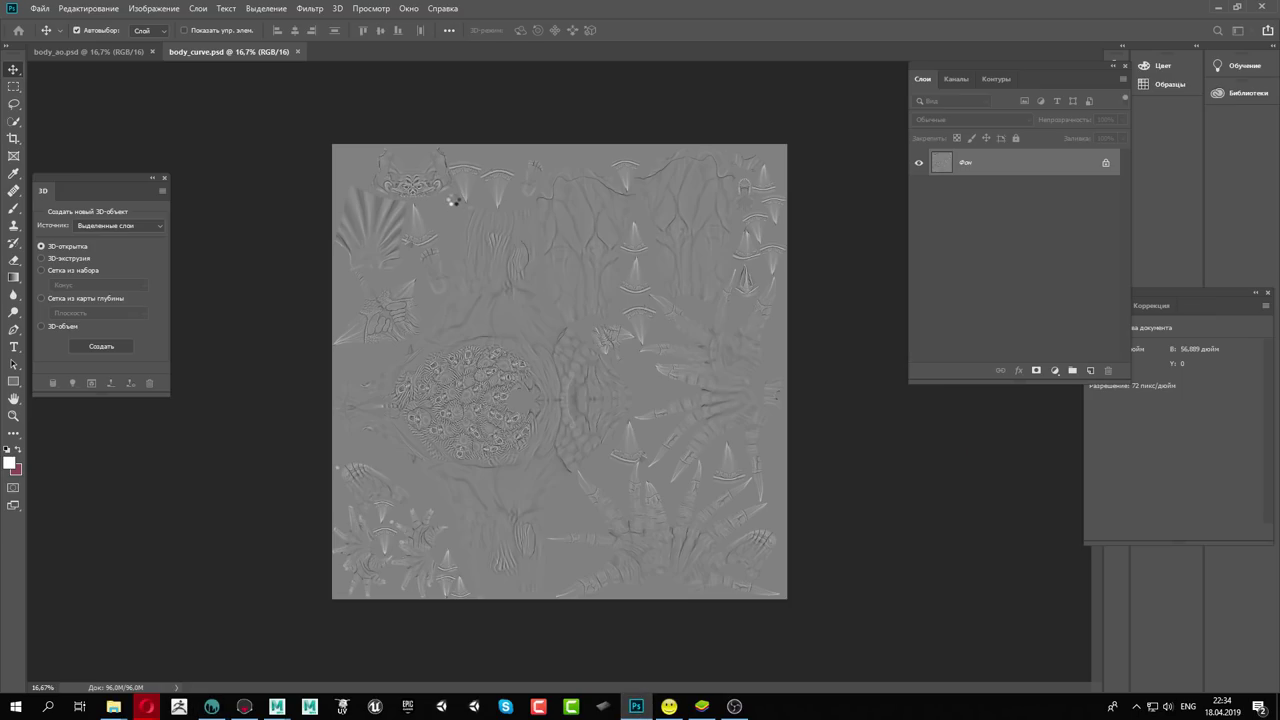
key("ctrl+Tab")
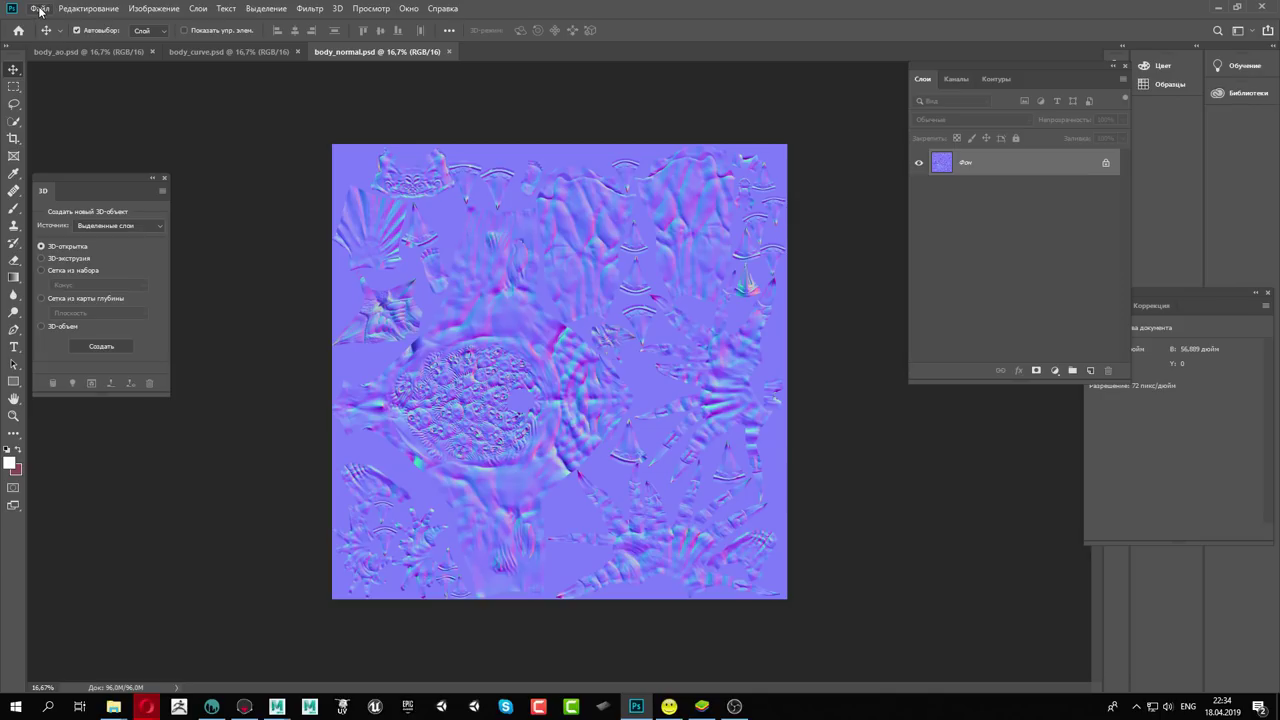
left_click(40, 10)
Save body_normal as a TIFF file with default TIFF options, then close it
left_click(87, 158)
left_click(155, 310)
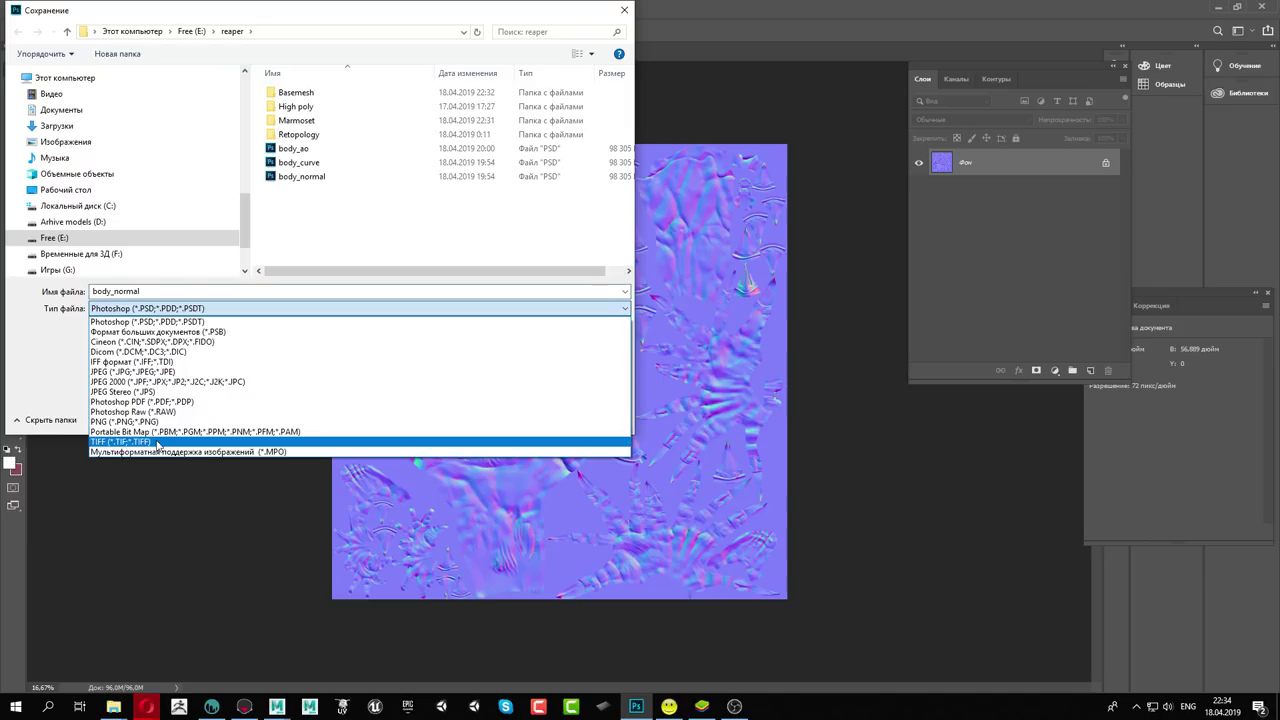
left_click(150, 446)
left_click(523, 418)
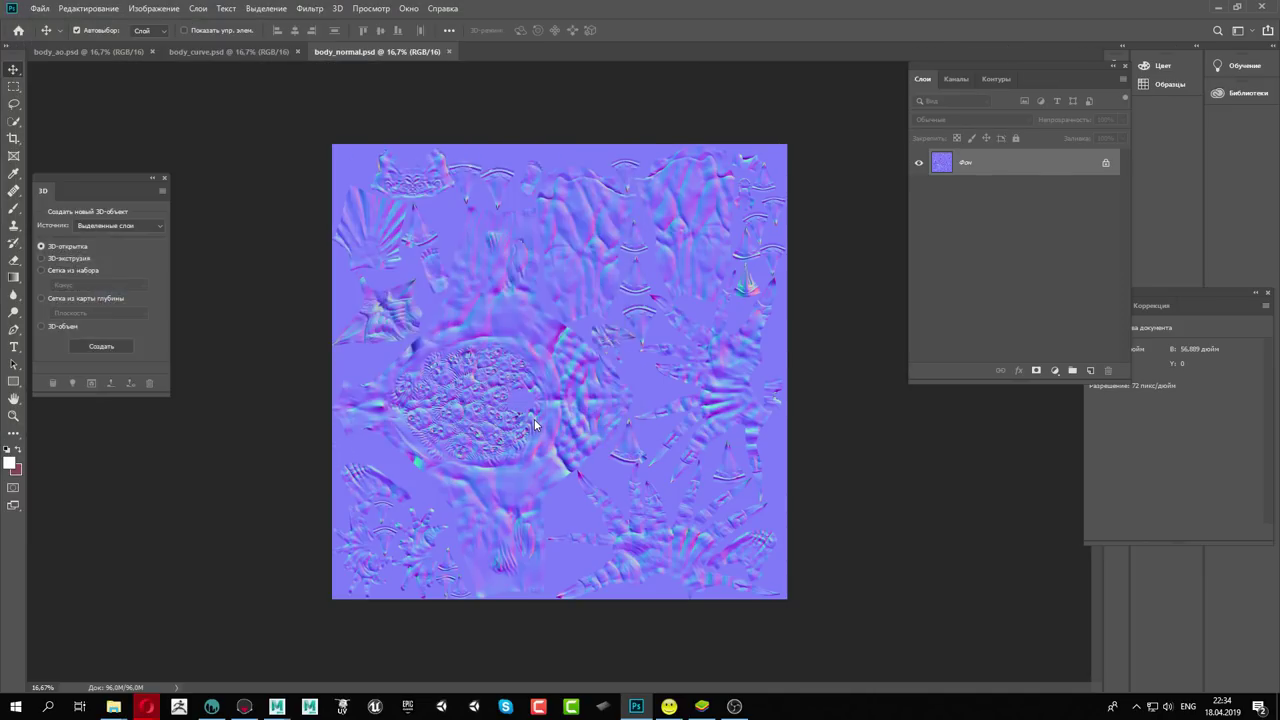
left_click(845, 178)
left_click(444, 51)
Save body_curve as a TIFF file with default TIFF options
left_click(40, 9)
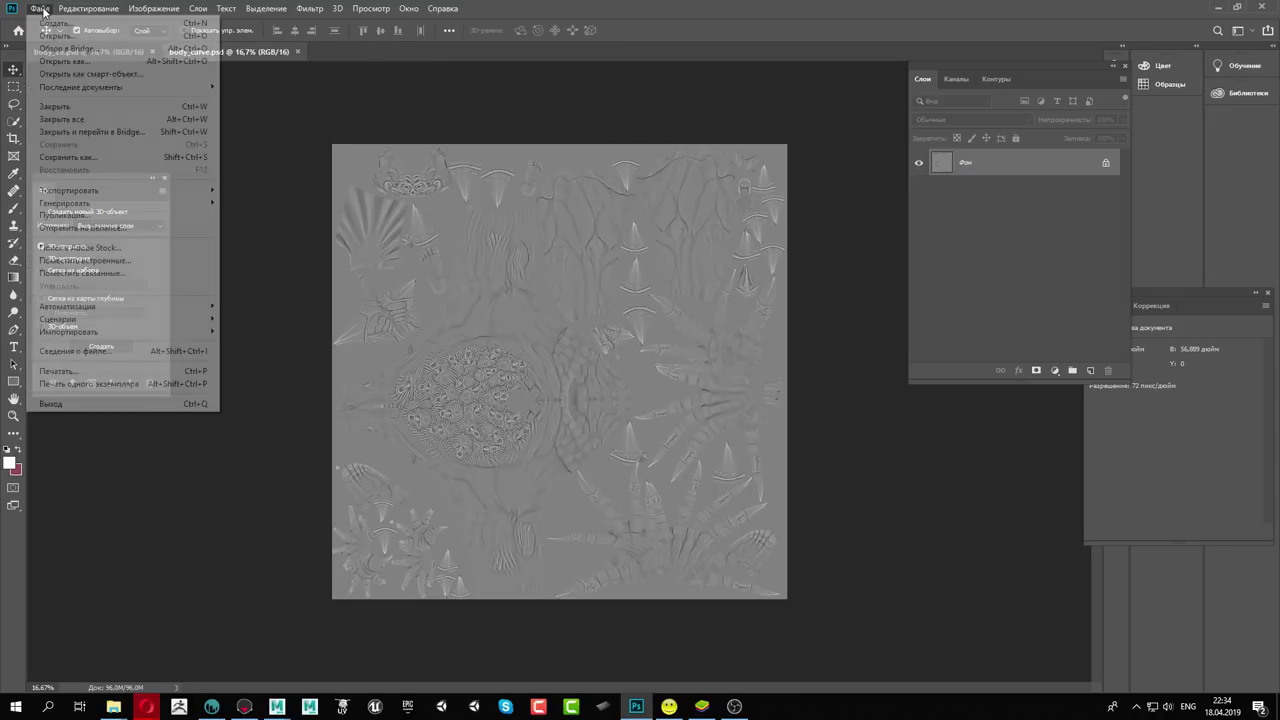
left_click(97, 157)
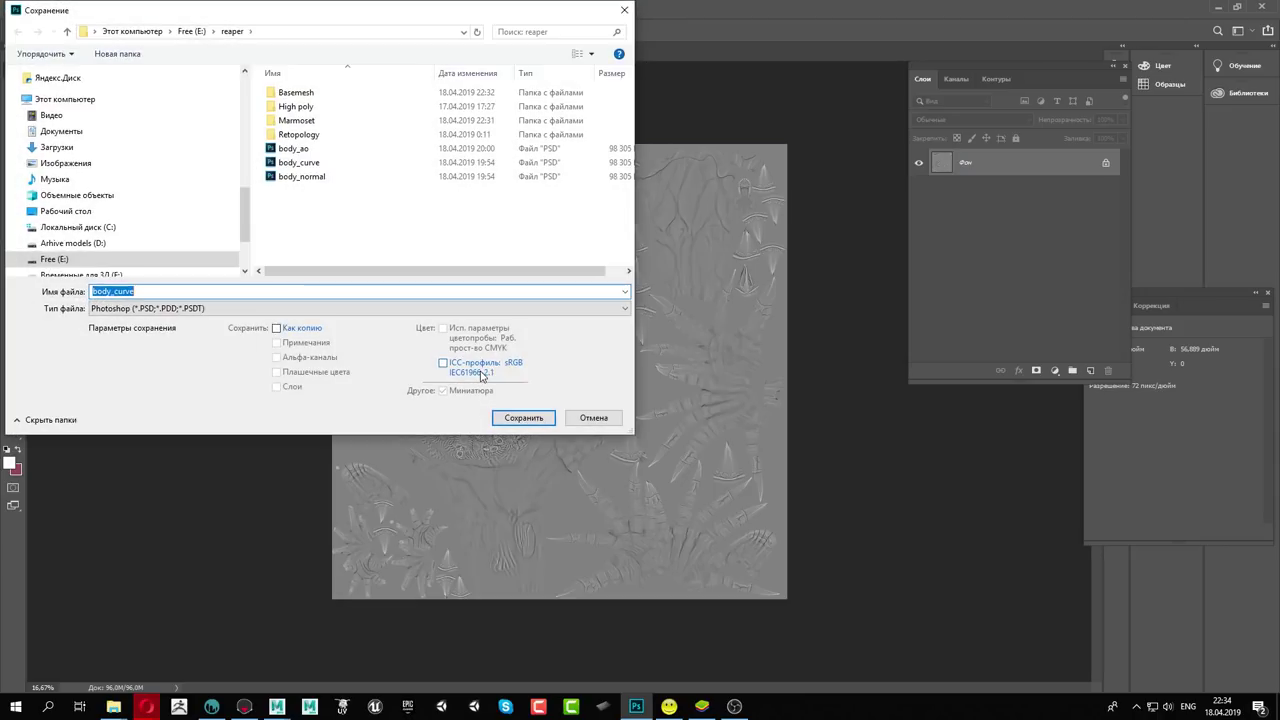
left_click(205, 308)
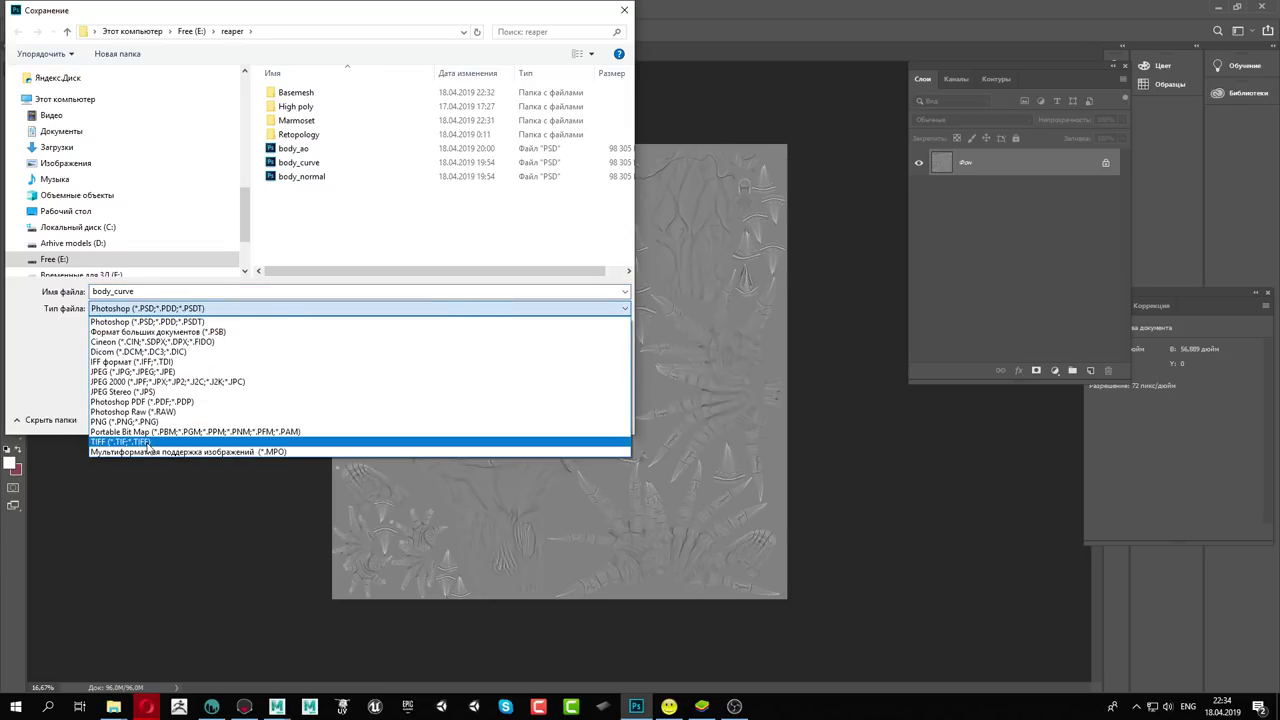
left_click(147, 442)
left_click(524, 418)
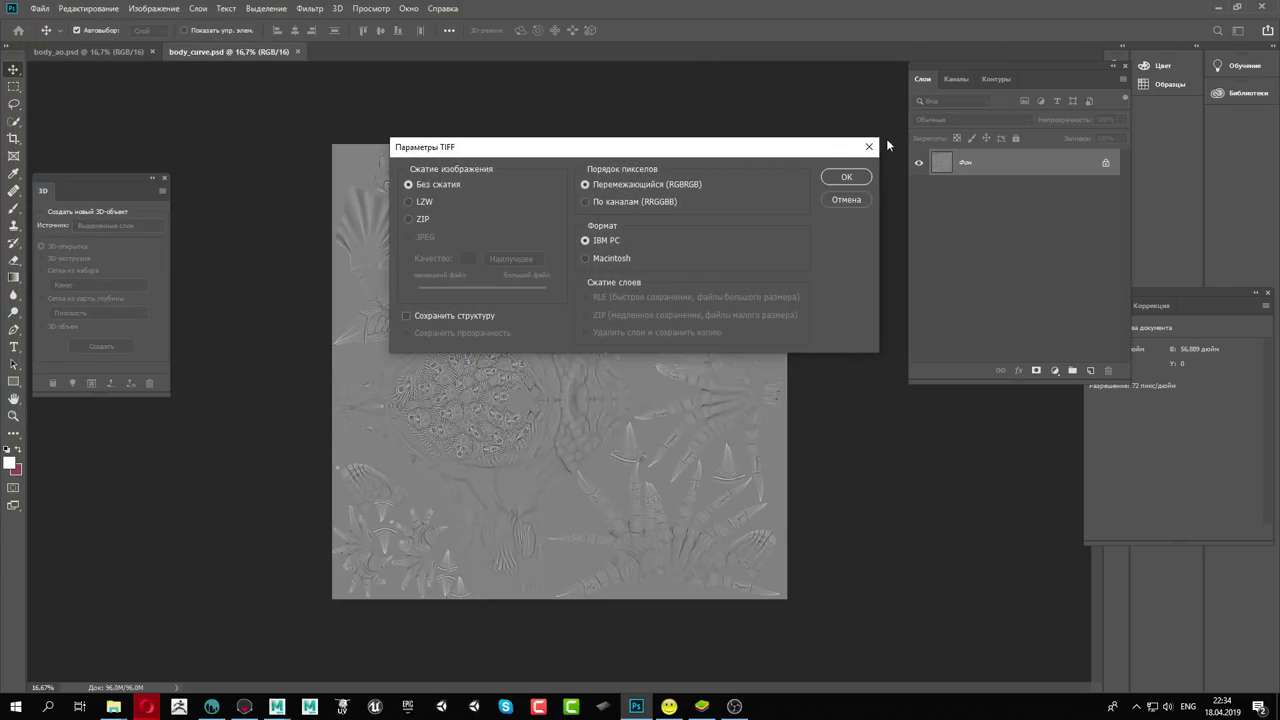
left_click(865, 177)
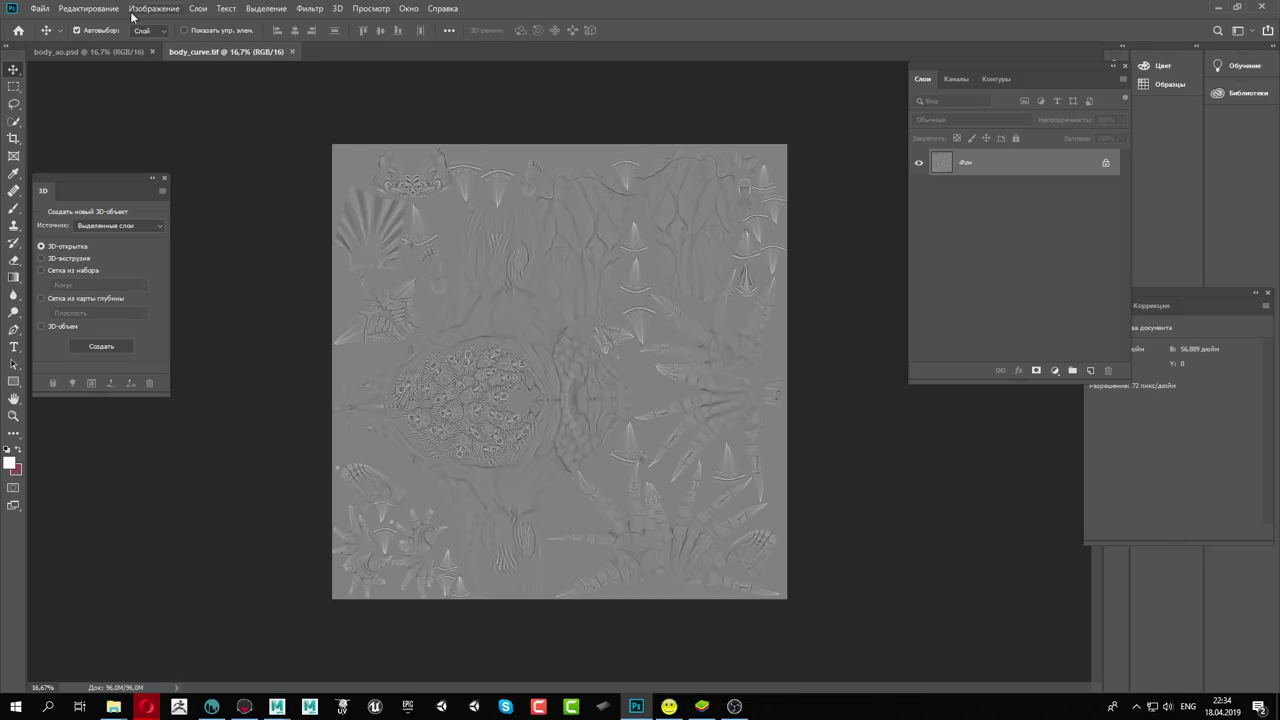
Switch to body_ao and save it as a TIFF file with default options
left_click(80, 53)
left_click(40, 10)
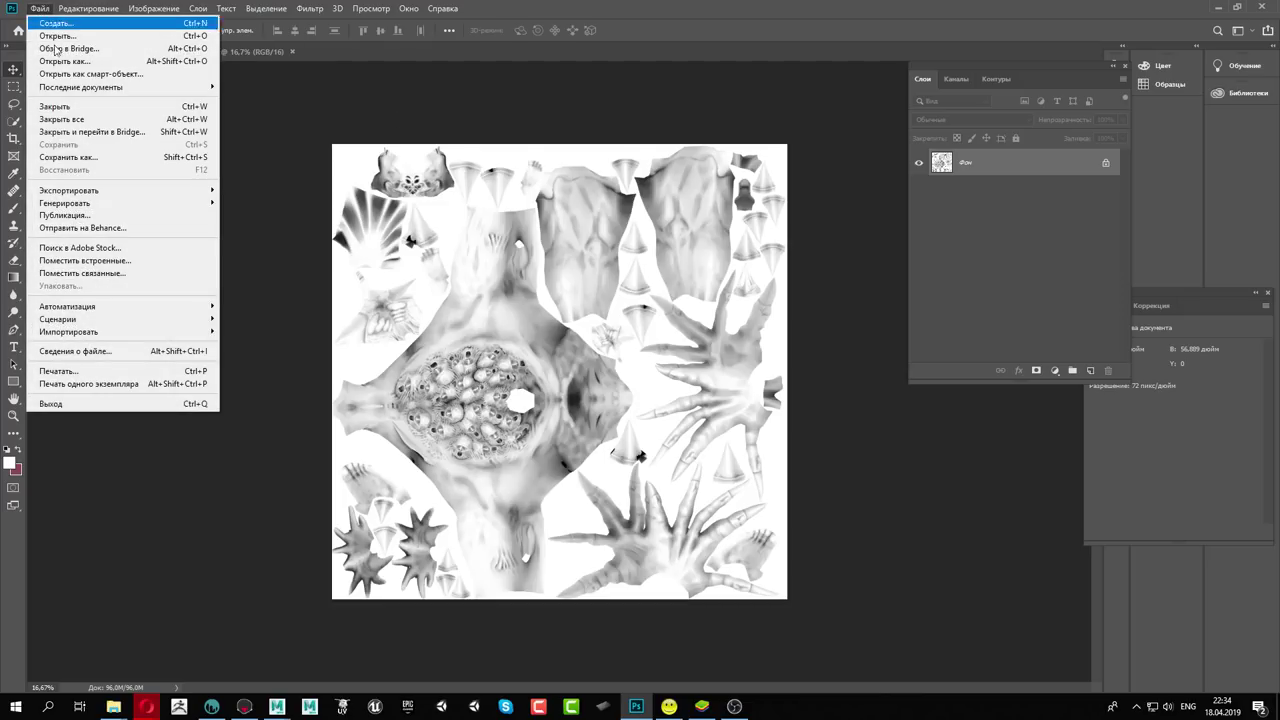
left_click(74, 157)
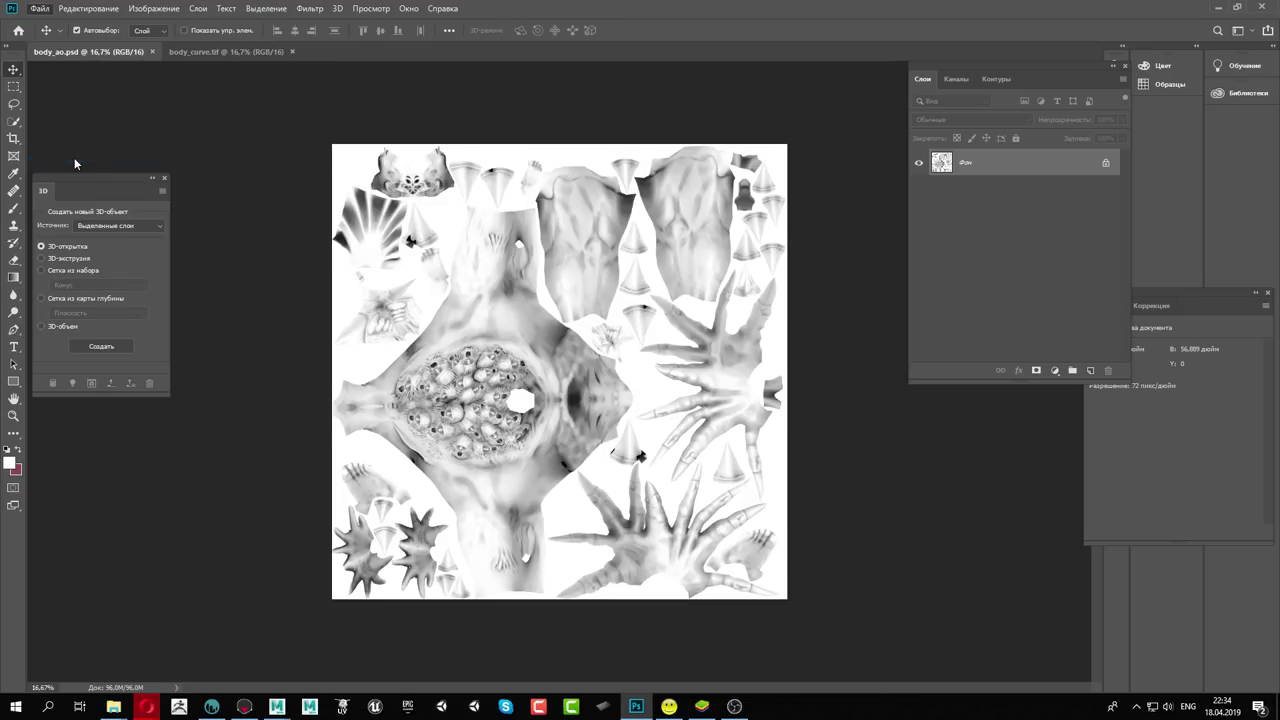
left_click(183, 309)
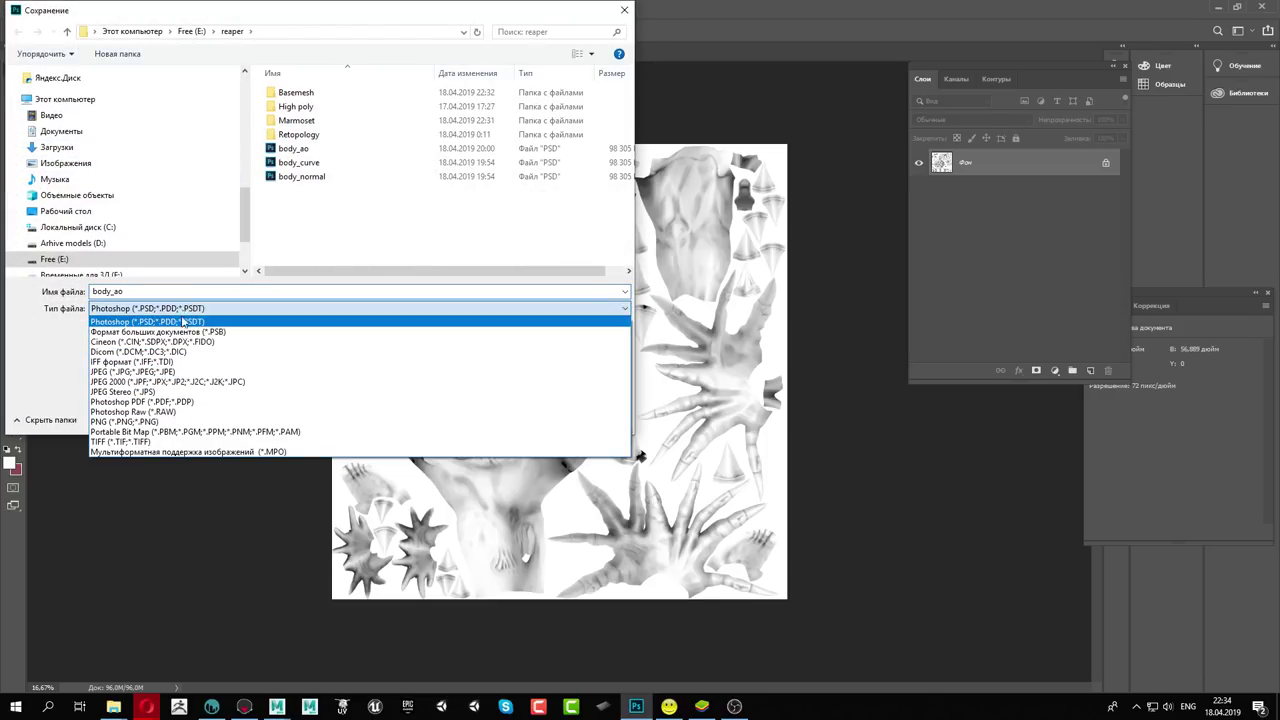
left_click(250, 441)
left_click(538, 417)
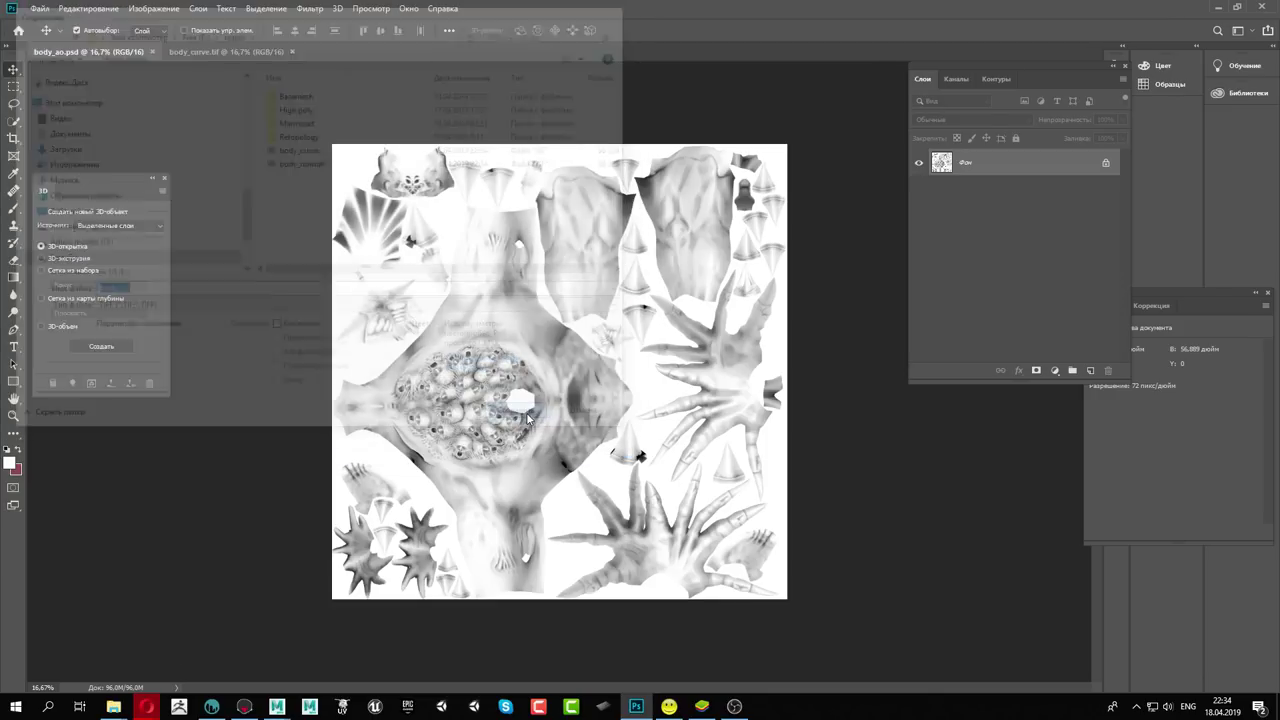
left_click(846, 177)
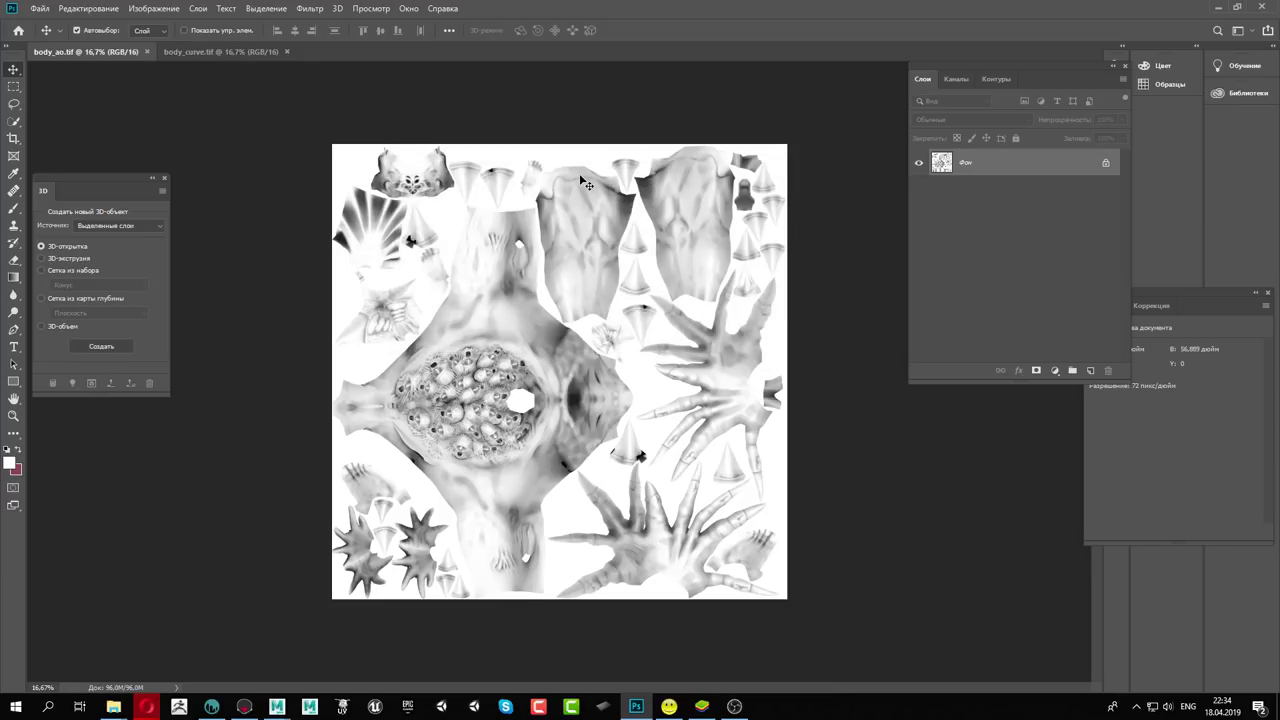
In 3D-Coat, choose Paint UV Mapped Mesh and import body from reaper\Basemesh
left_click(211, 706)
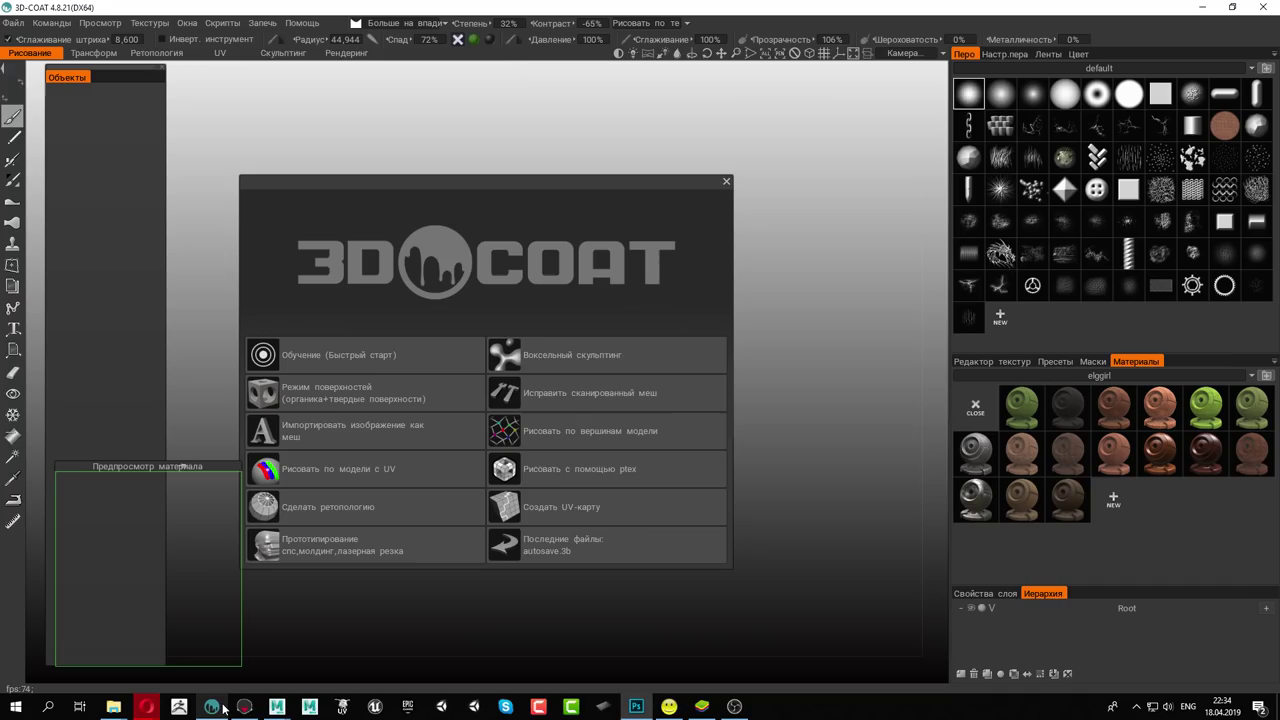
left_click(324, 467)
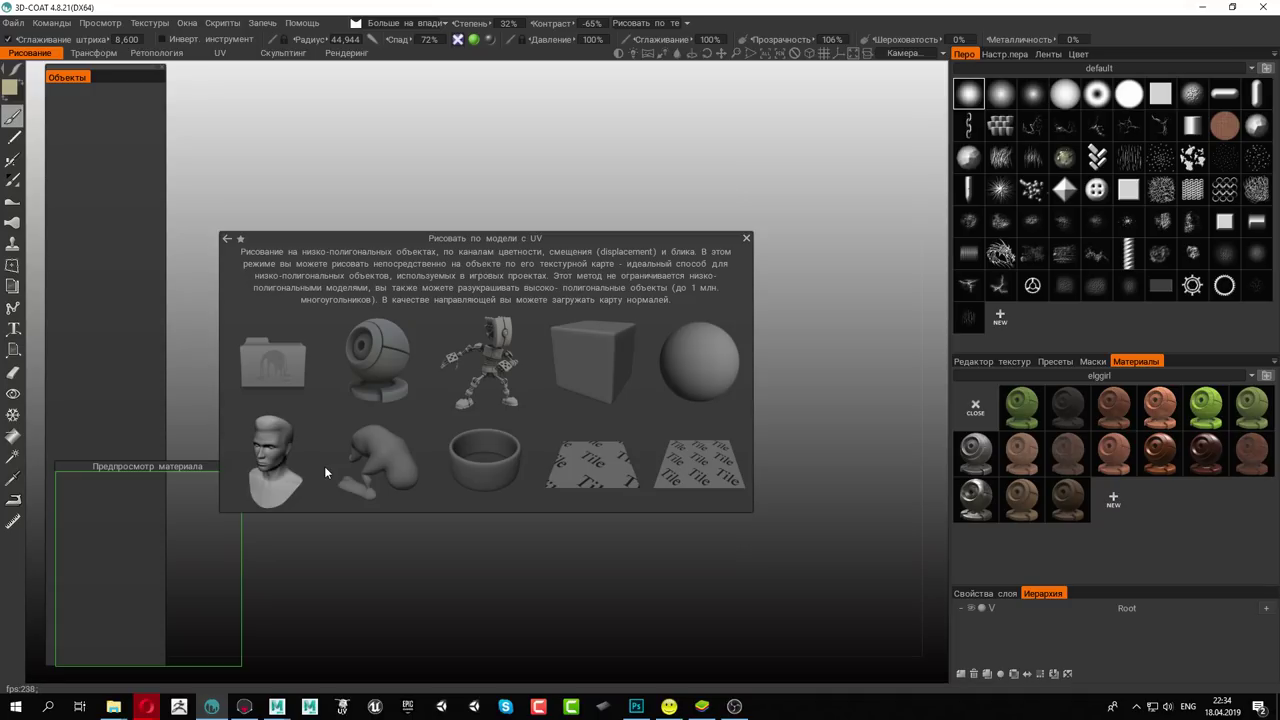
left_click(285, 389)
left_click(232, 31)
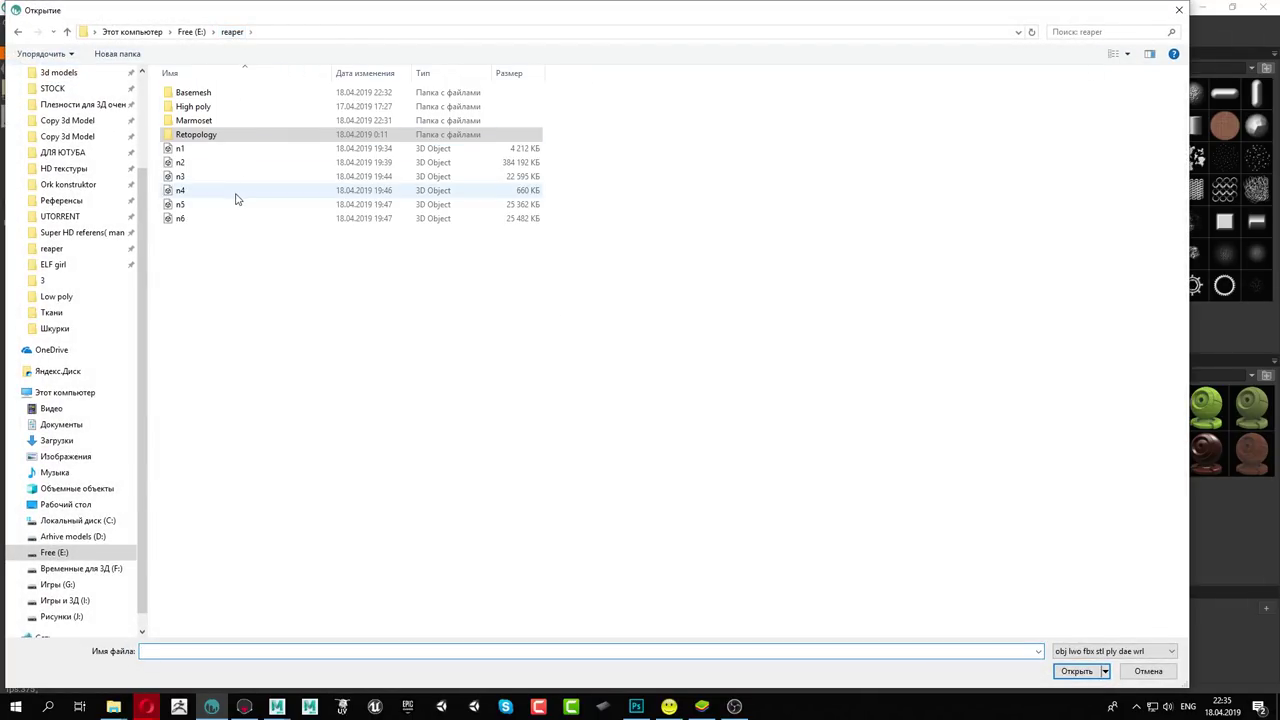
double_click(207, 93)
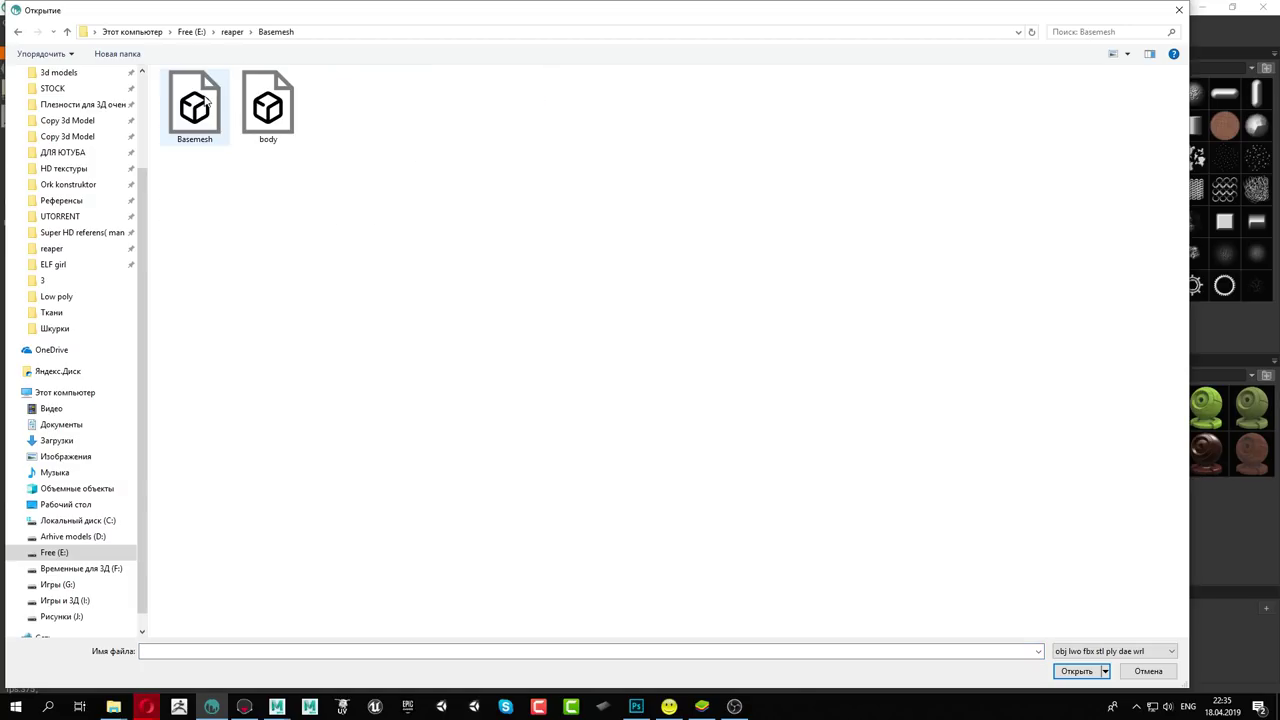
double_click(272, 125)
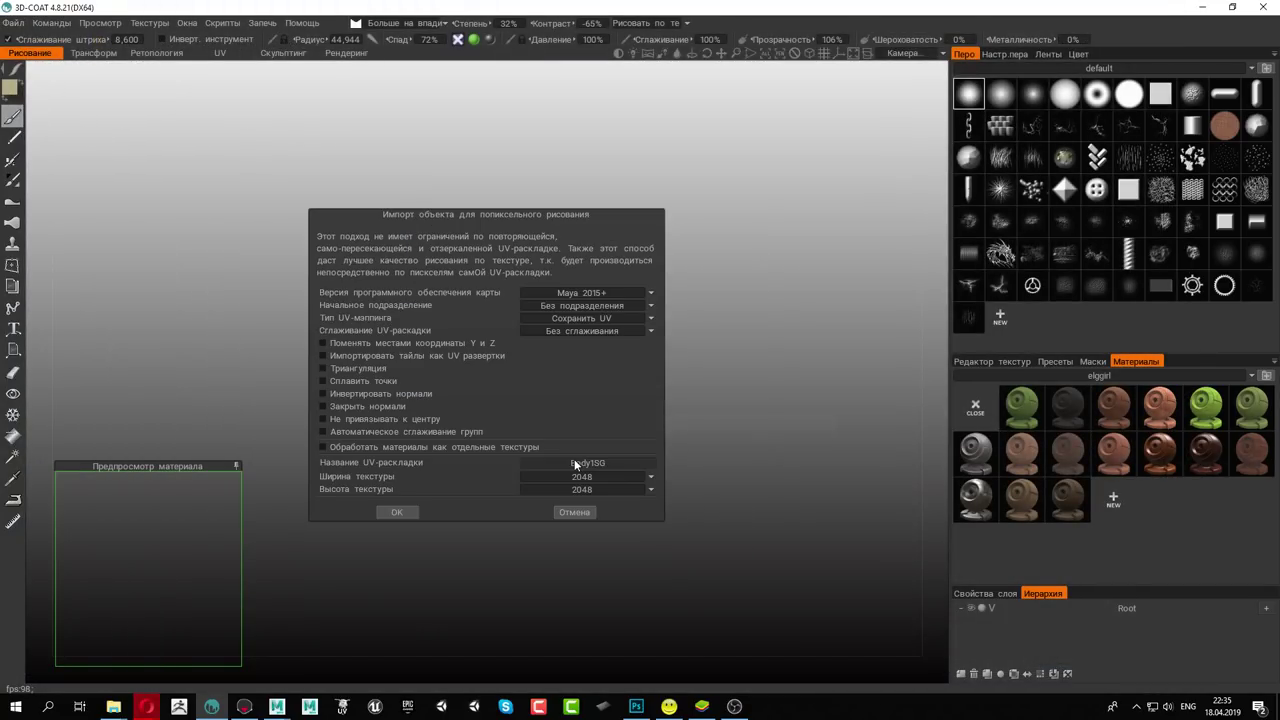
Name the UV set 'Body', set texture width to 4096, and confirm the import
left_click(594, 463)
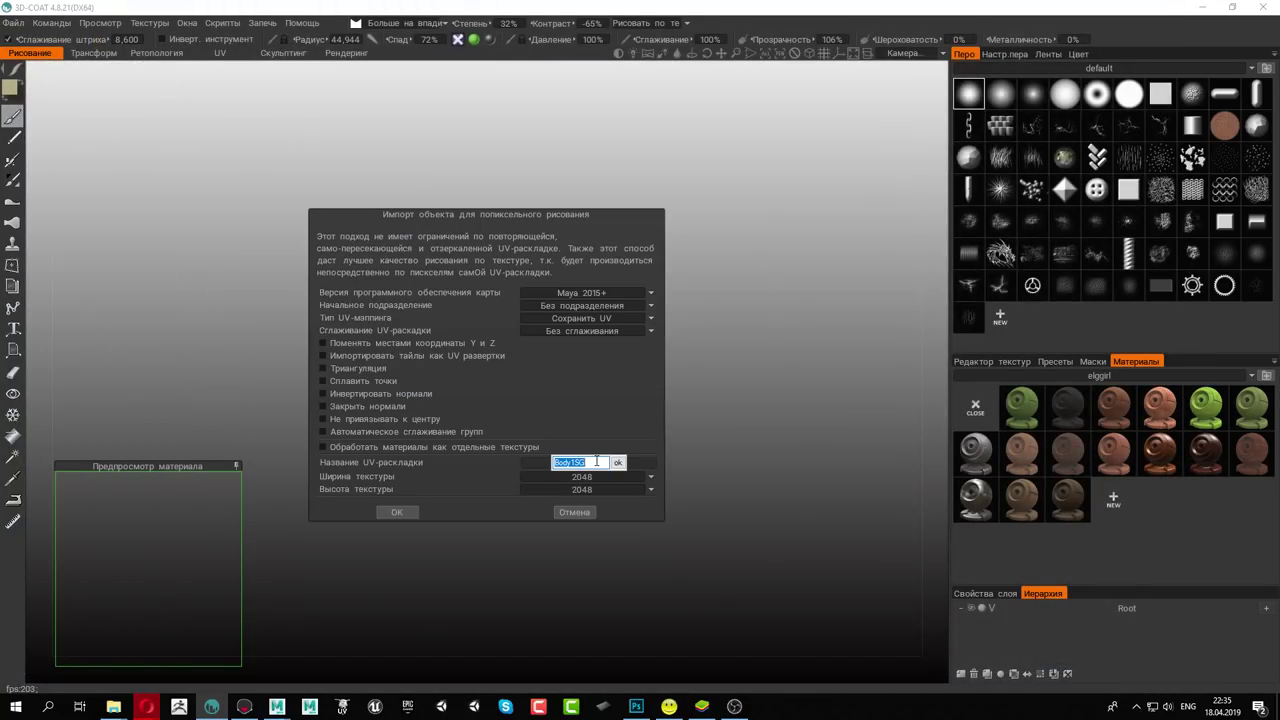
type("Body")
left_click(621, 463)
left_click(600, 477)
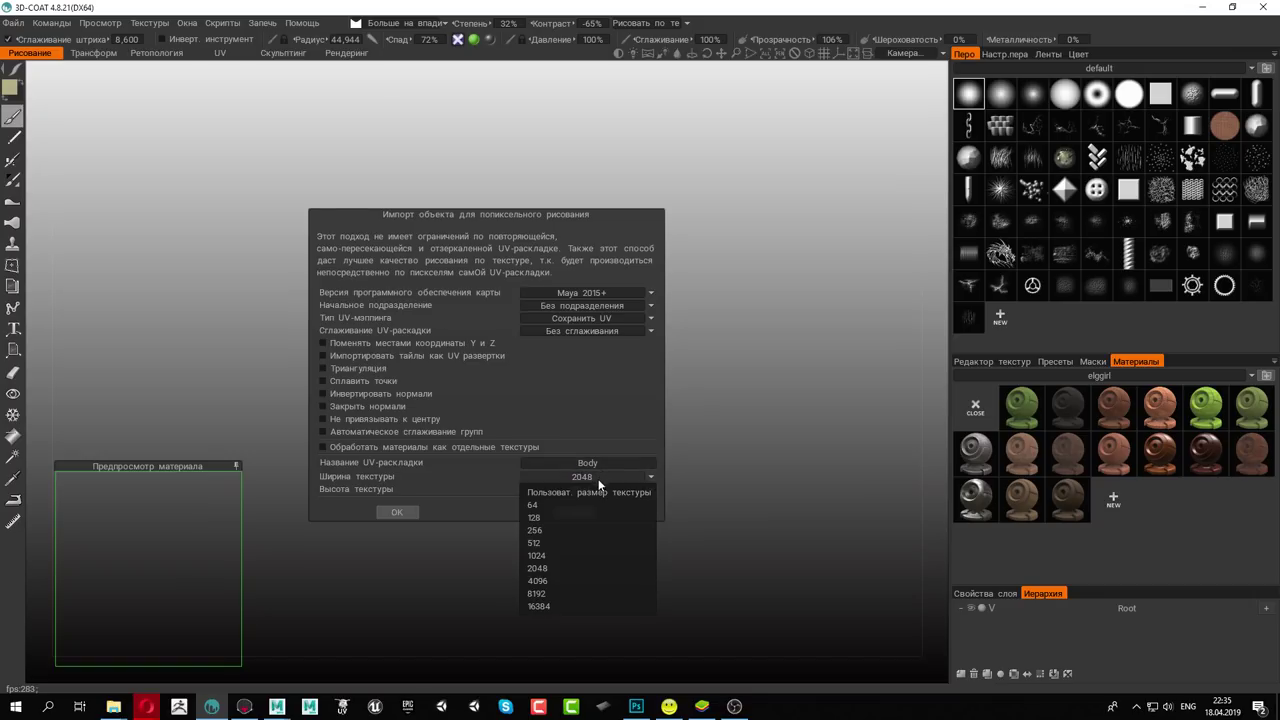
left_click(545, 584)
left_click(406, 514)
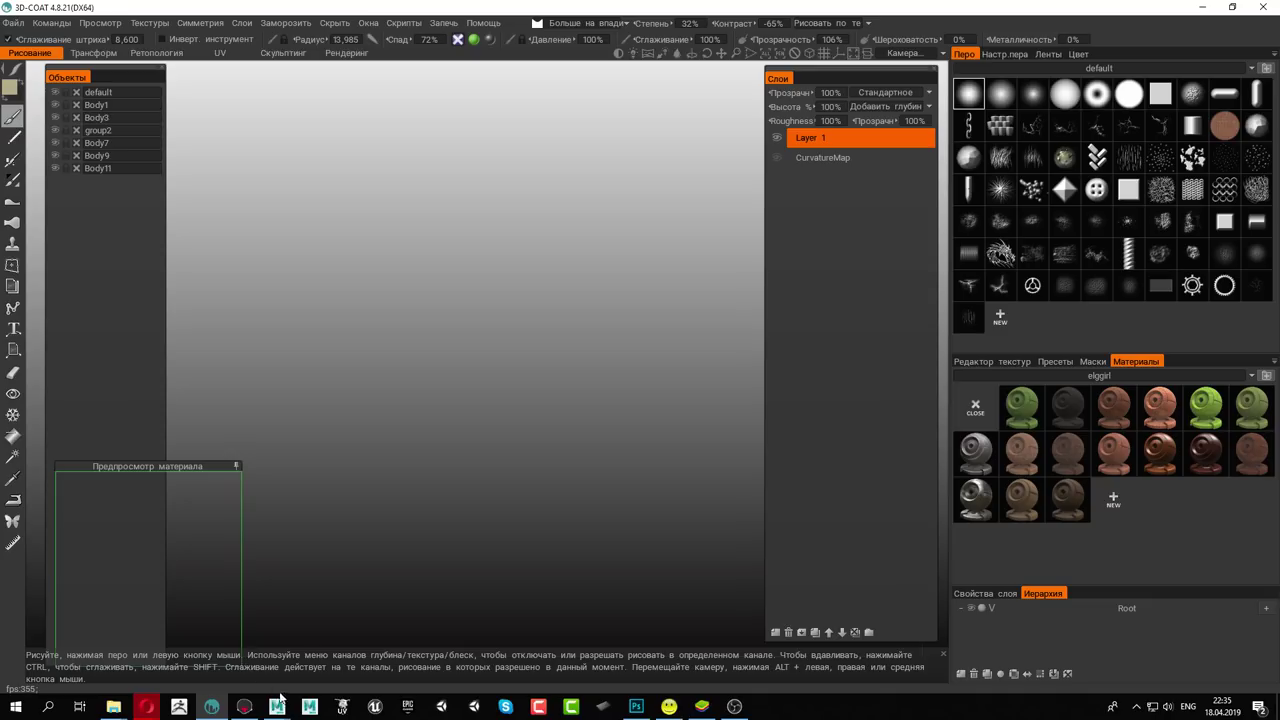
Select group1 through group5 in Maya and export them over E:/reaper/Basemesh/body.obj
mouse_move(277, 706)
left_click(349, 660)
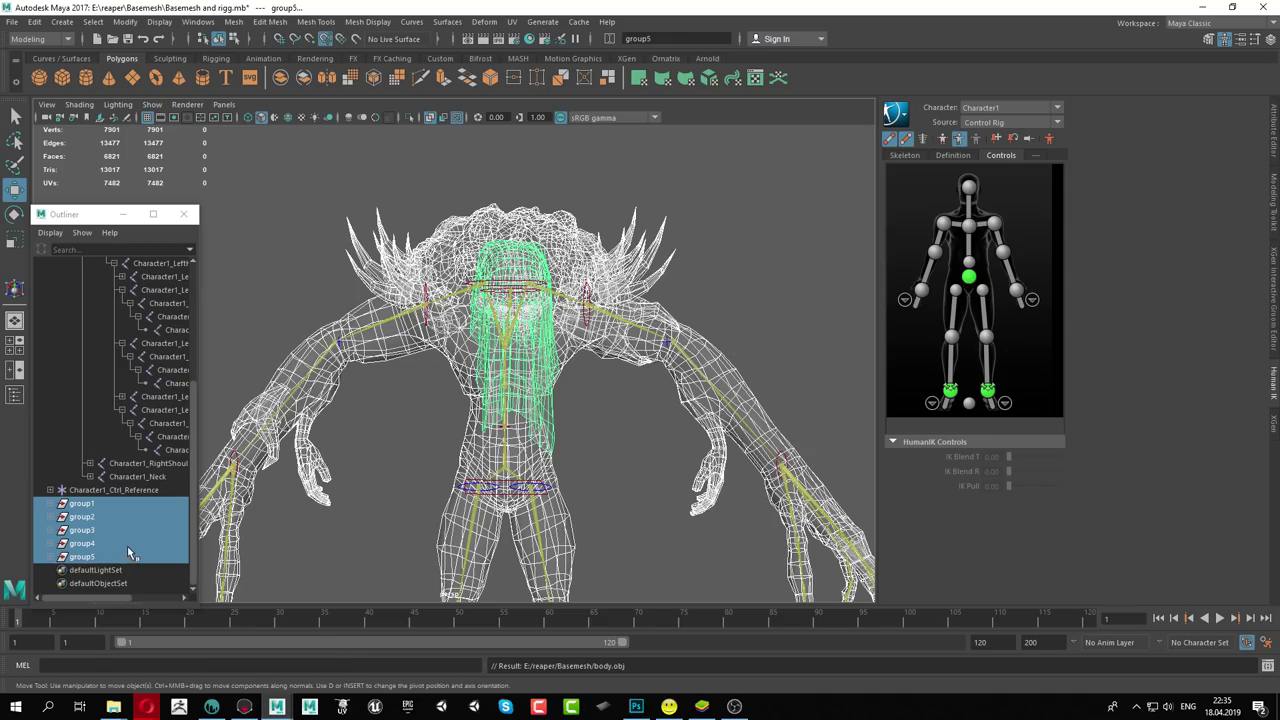
left_click(90, 504)
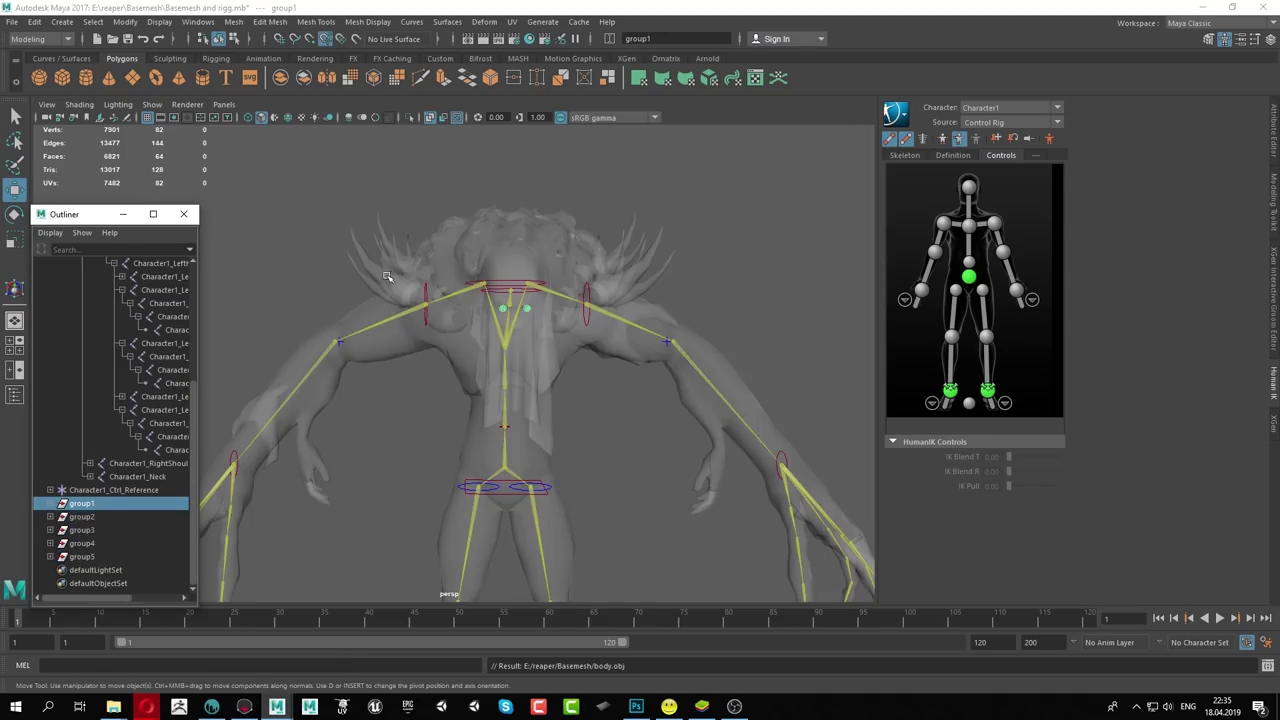
key("3")
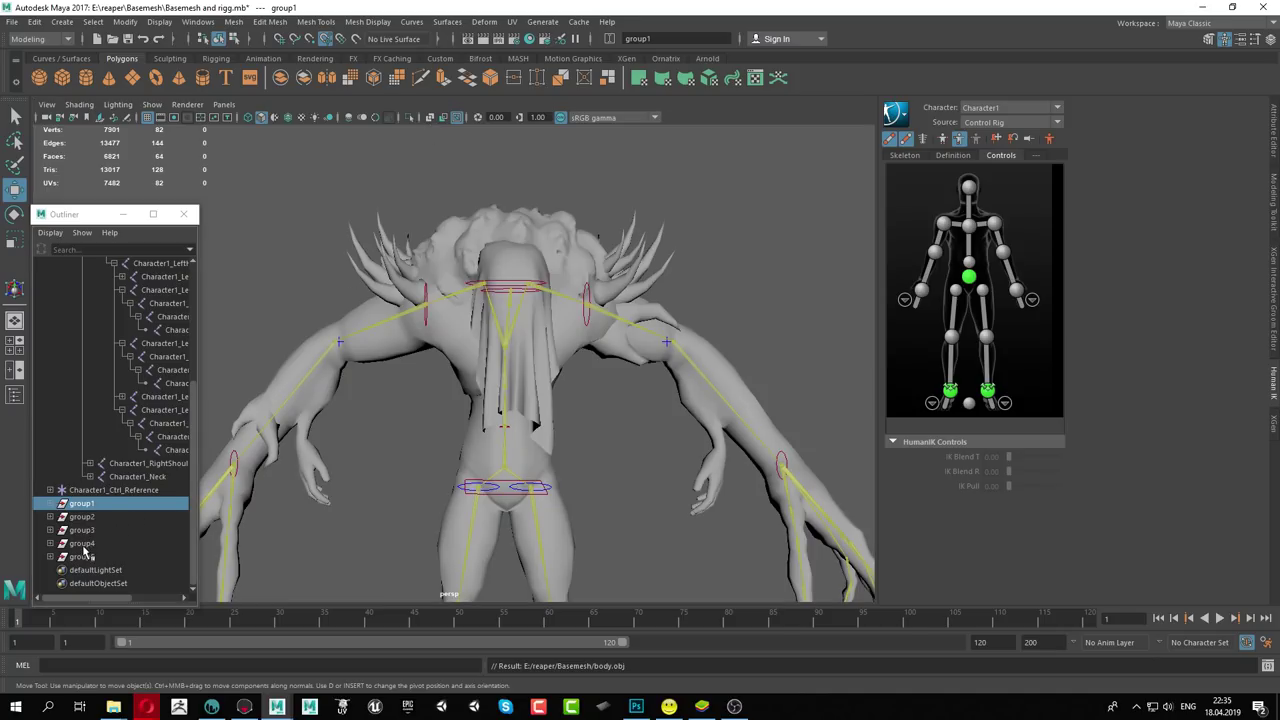
left_click(82, 556, "shift")
left_click(12, 22)
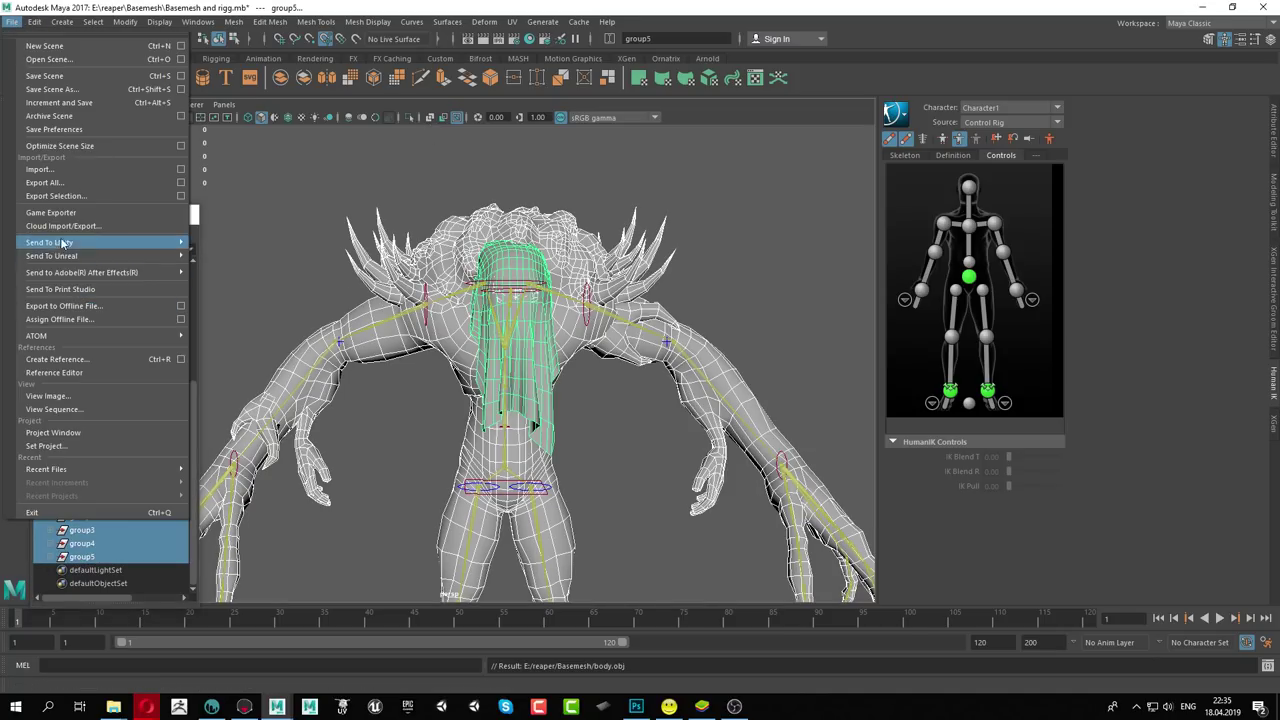
left_click(60, 196)
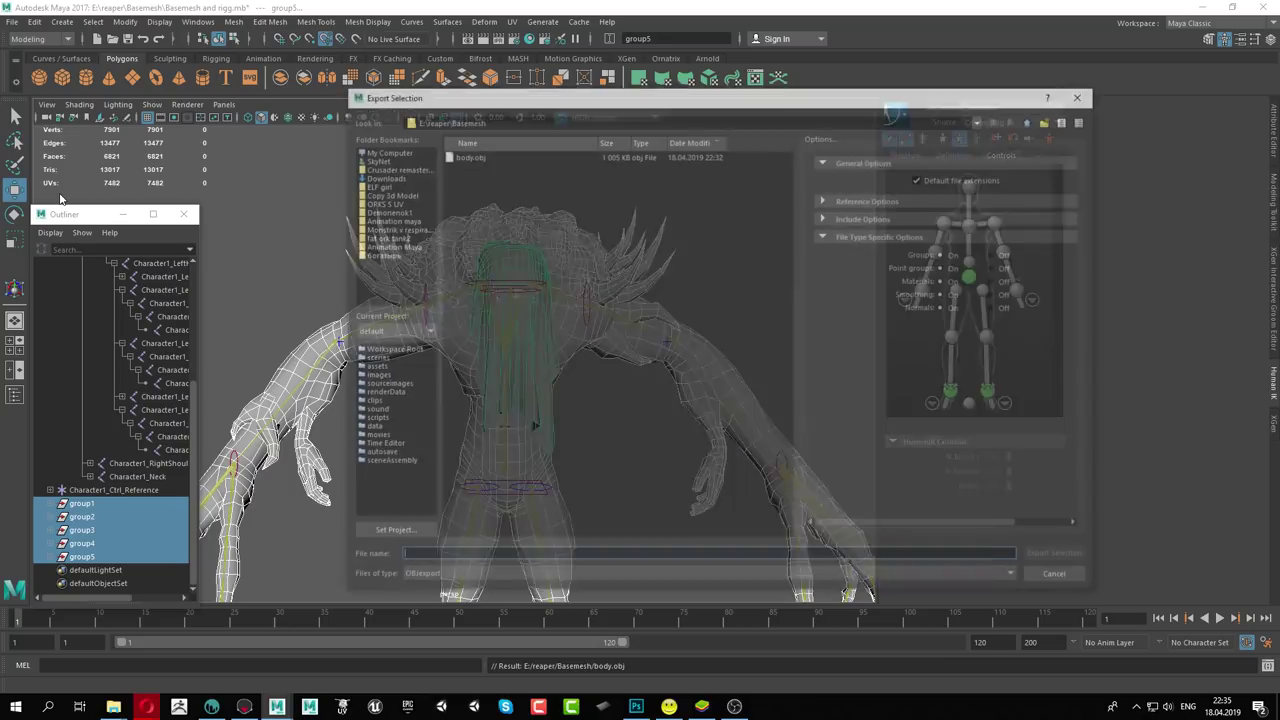
left_click(471, 155)
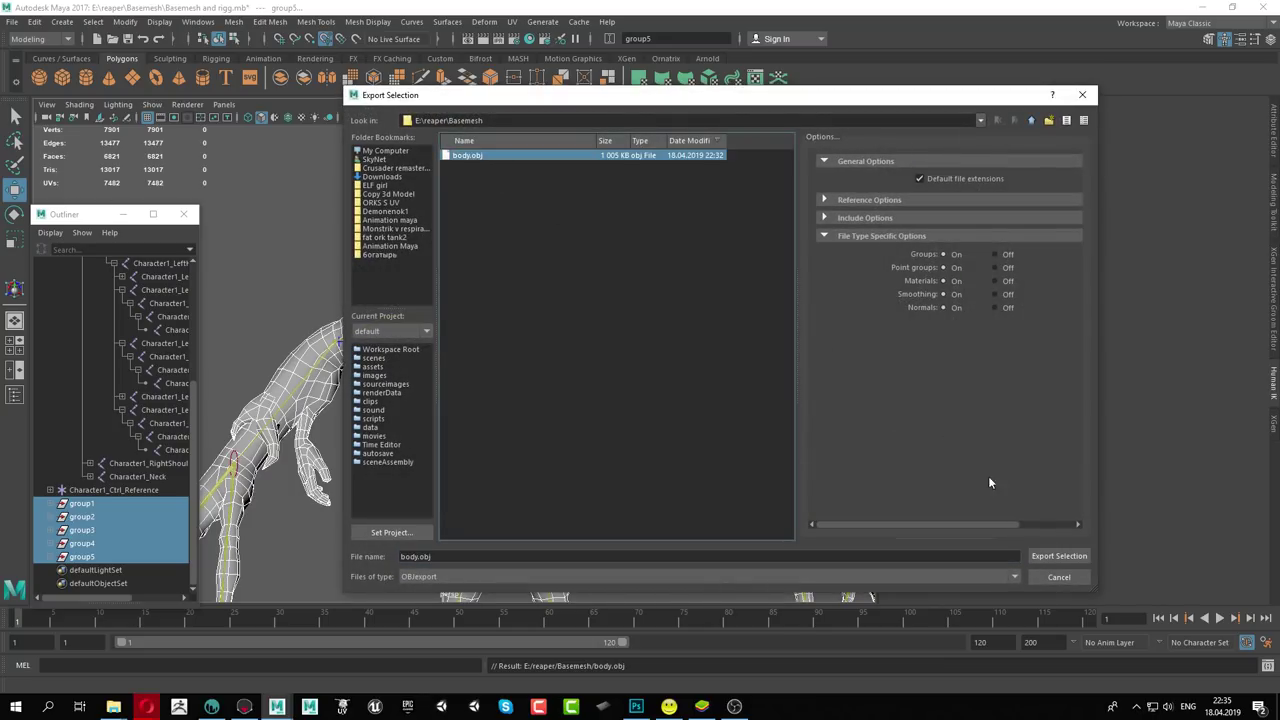
left_click(1048, 556)
left_click(689, 360)
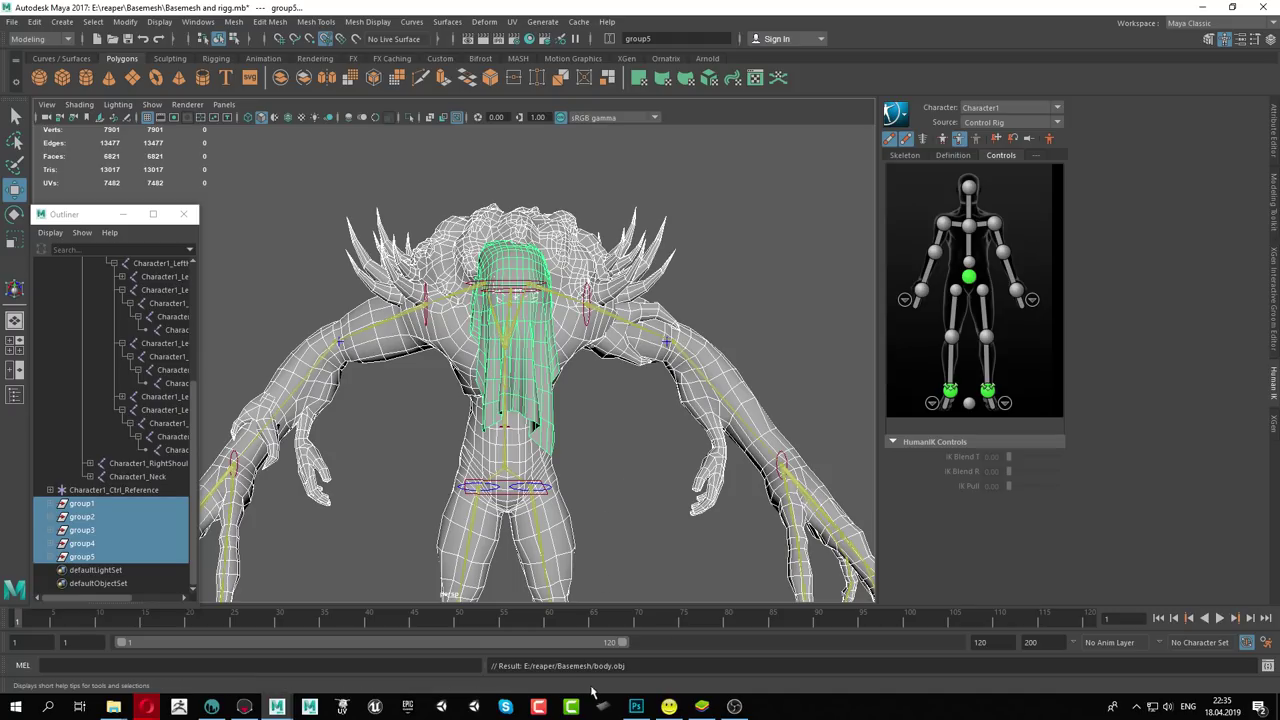
Start a fresh new 3D-Coat scene without saving the current one
left_click(222, 710)
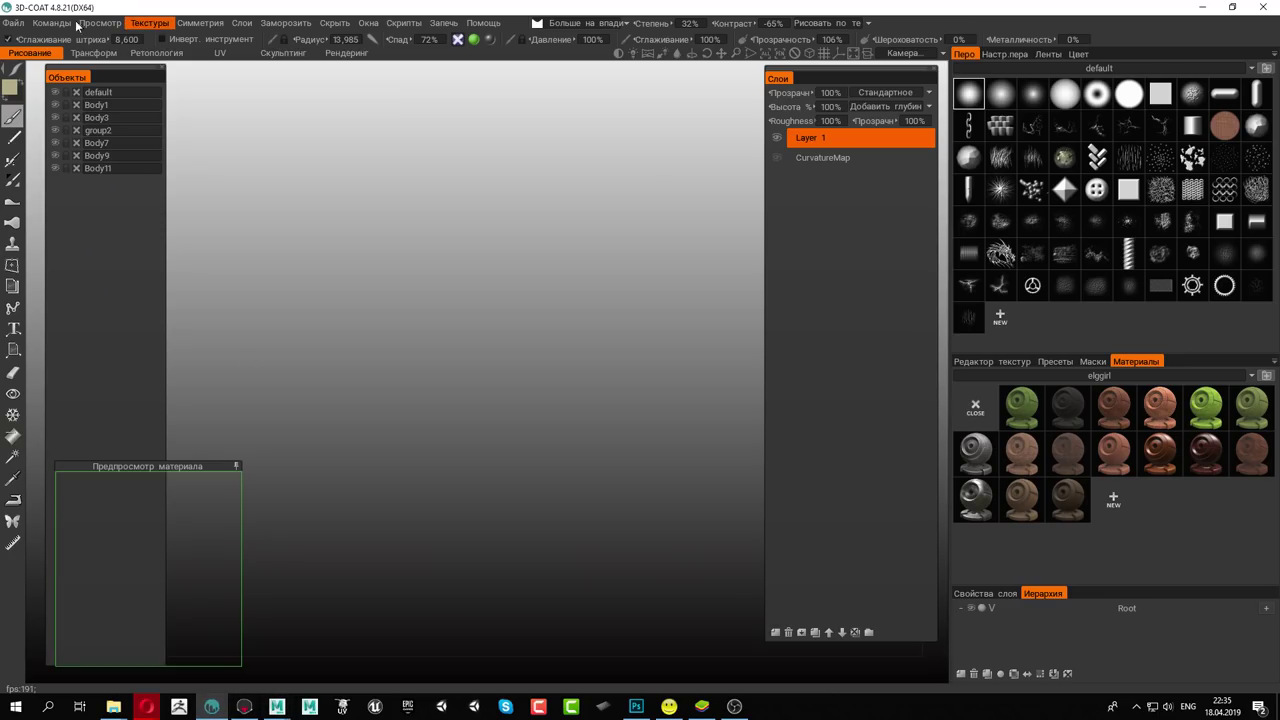
left_click(15, 24)
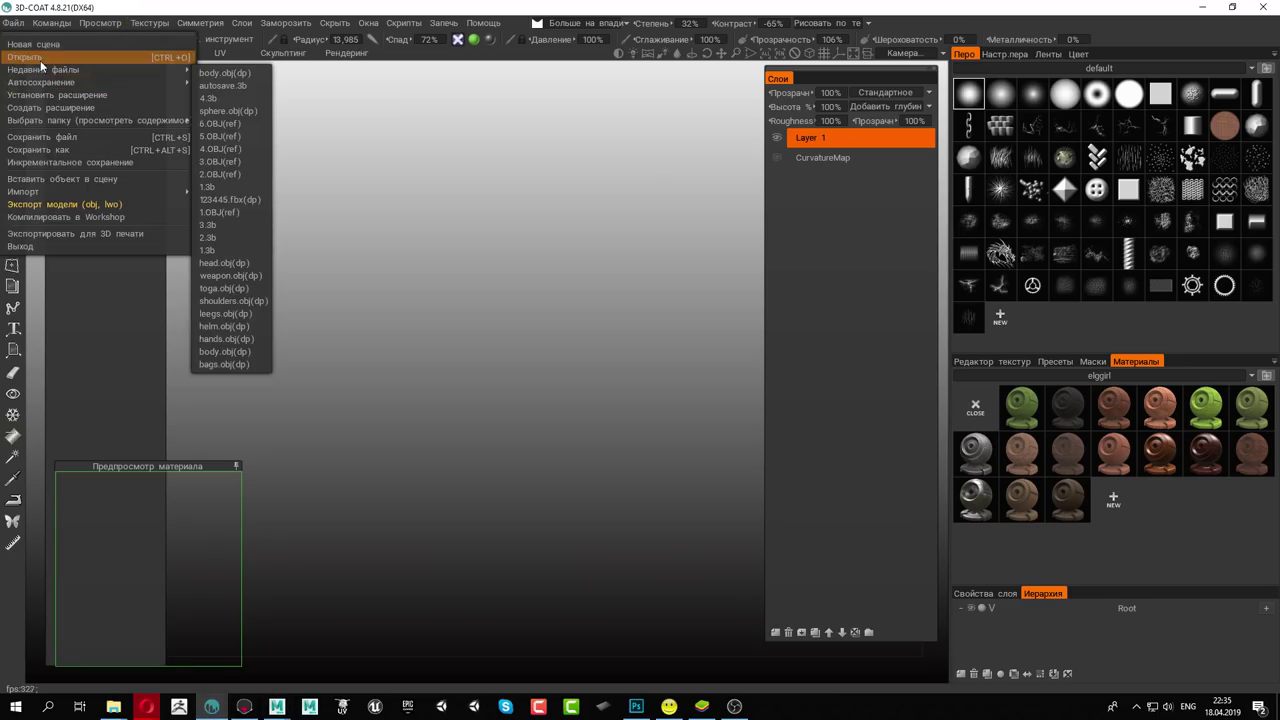
left_click(42, 62)
left_click(1148, 671)
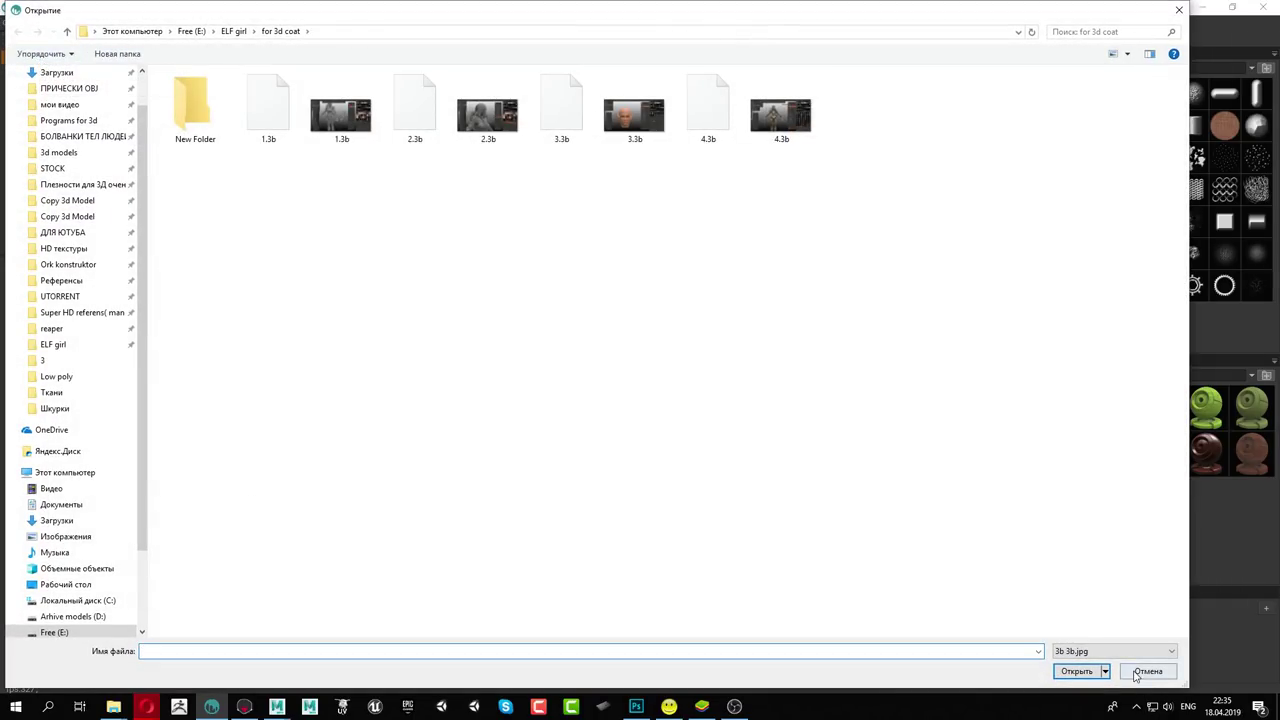
left_click(20, 24)
left_click(30, 46)
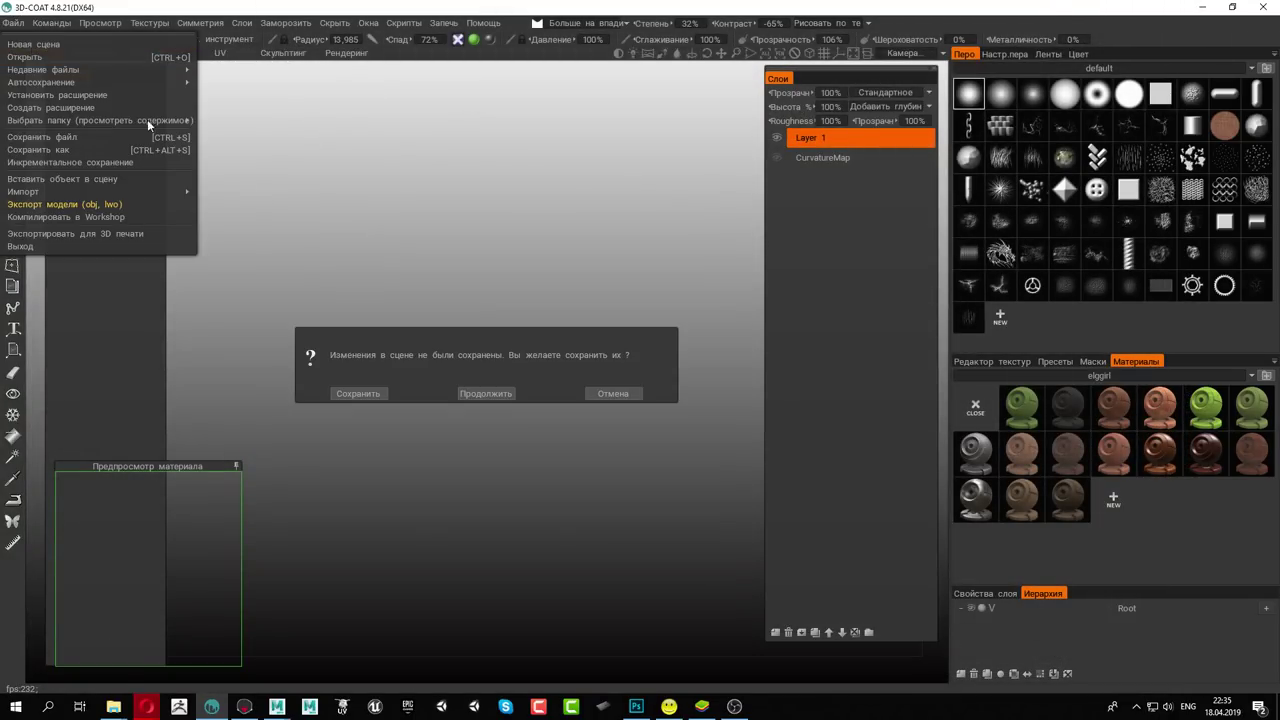
left_click(482, 398)
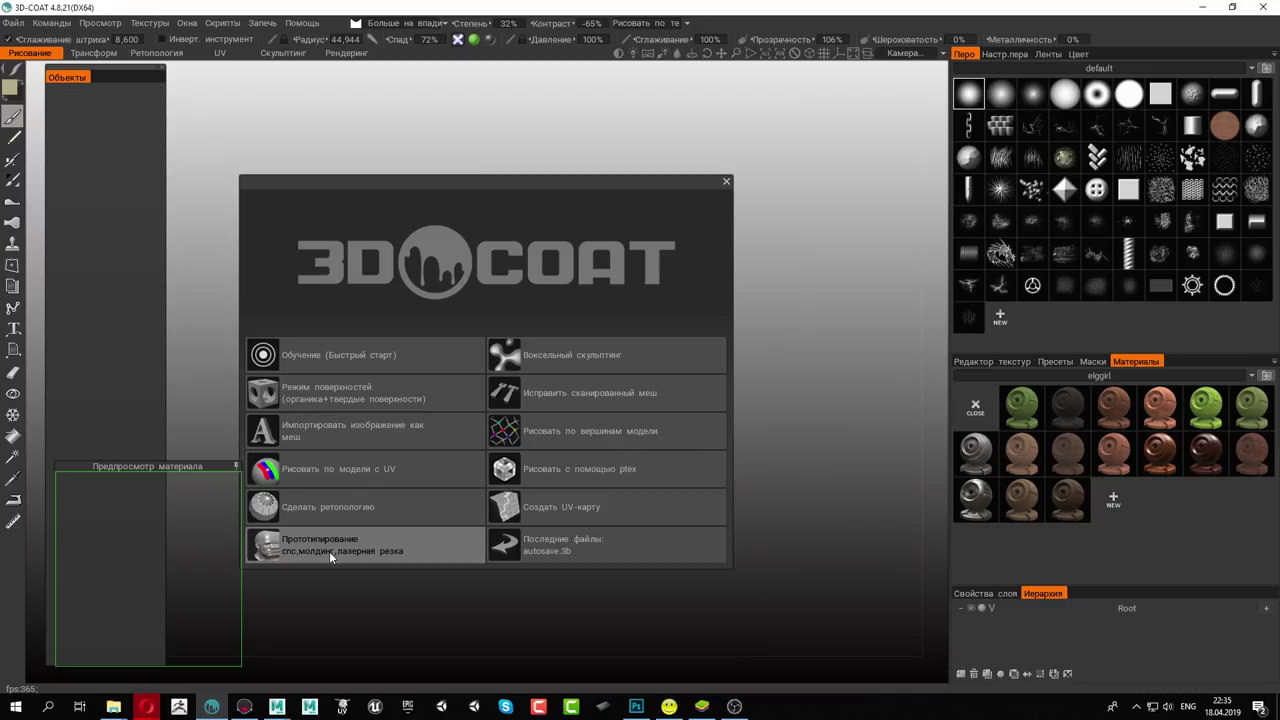
left_click(329, 551)
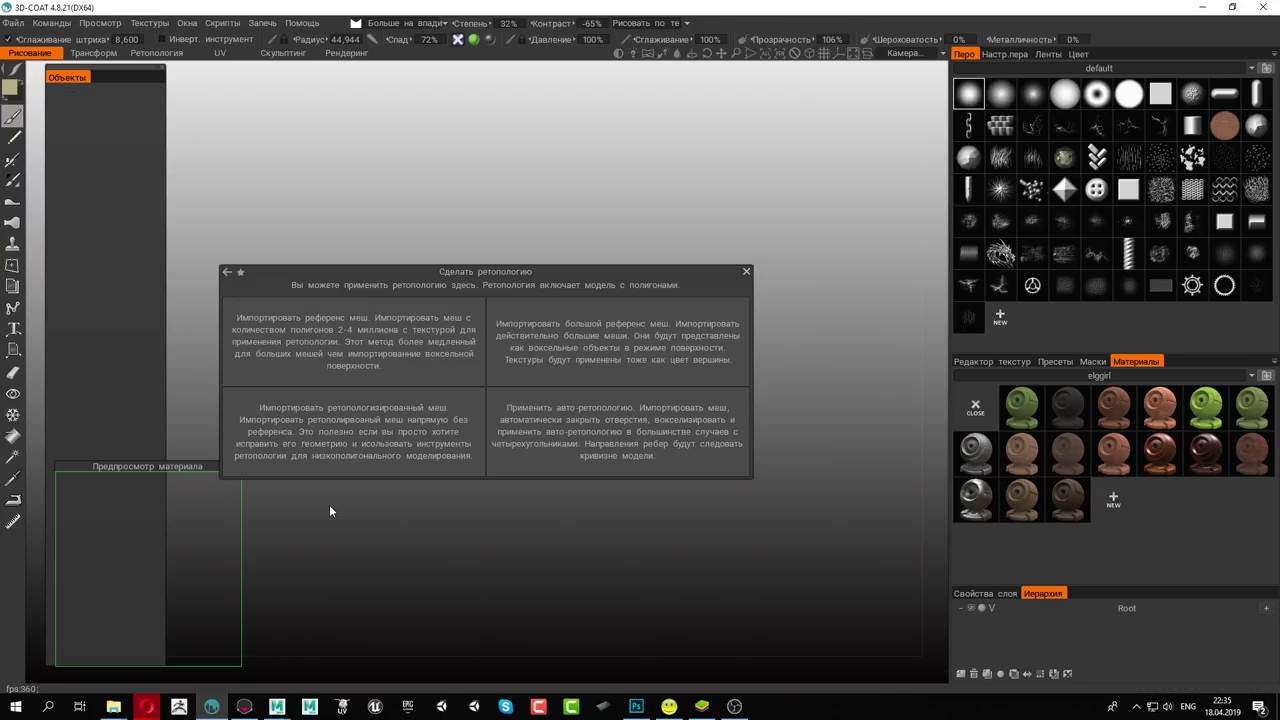
left_click(746, 271)
left_click(13, 23)
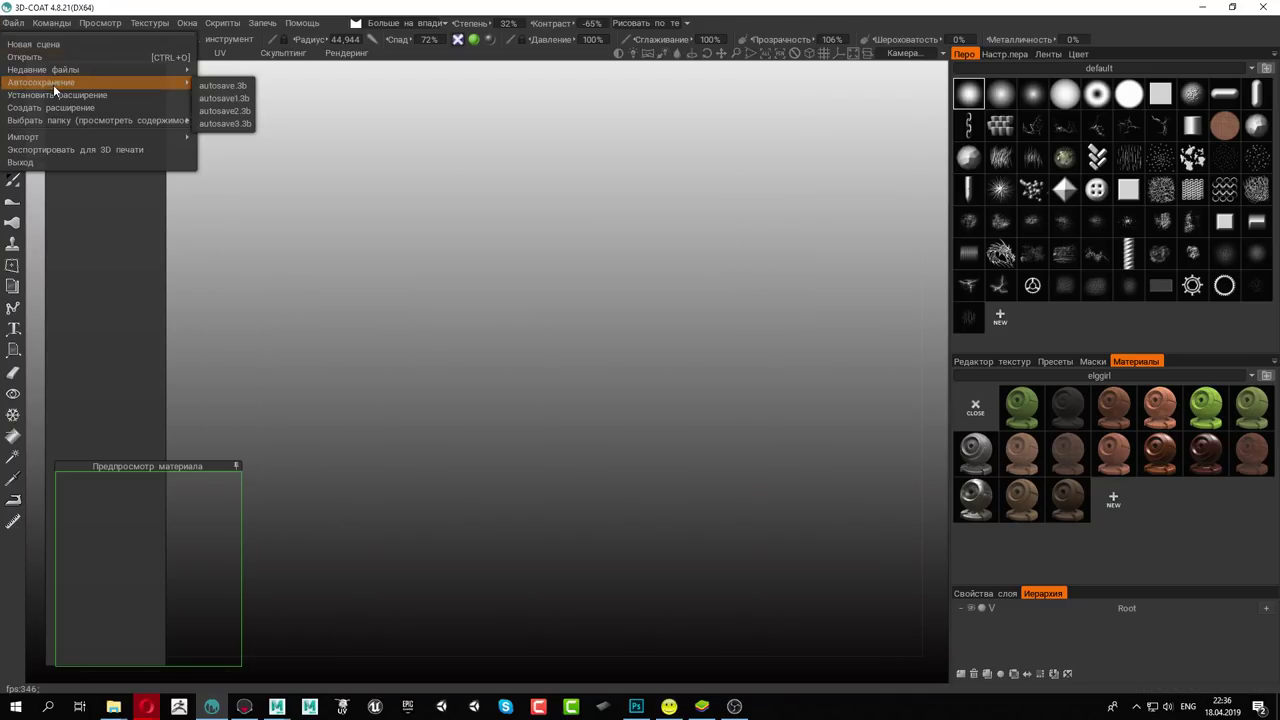
left_click(49, 45)
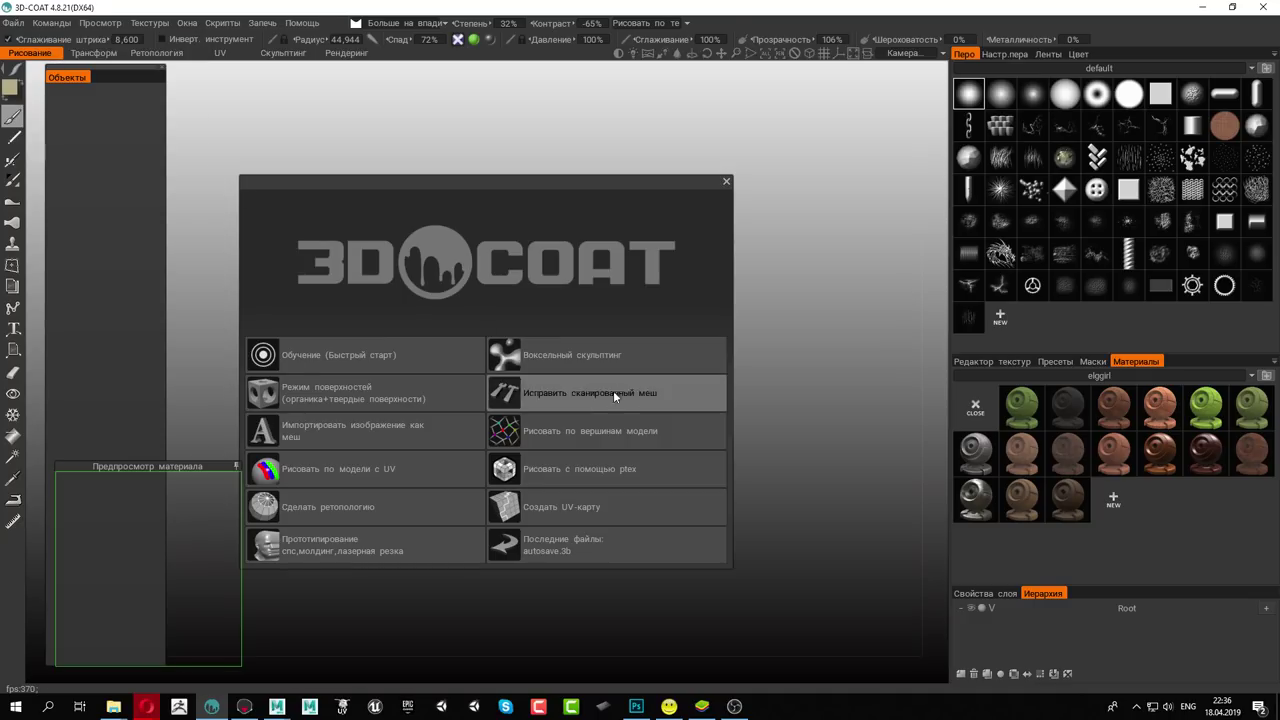
Choose Paint UV Mapped Mesh and import body.obj
left_click(337, 464)
left_click(277, 379)
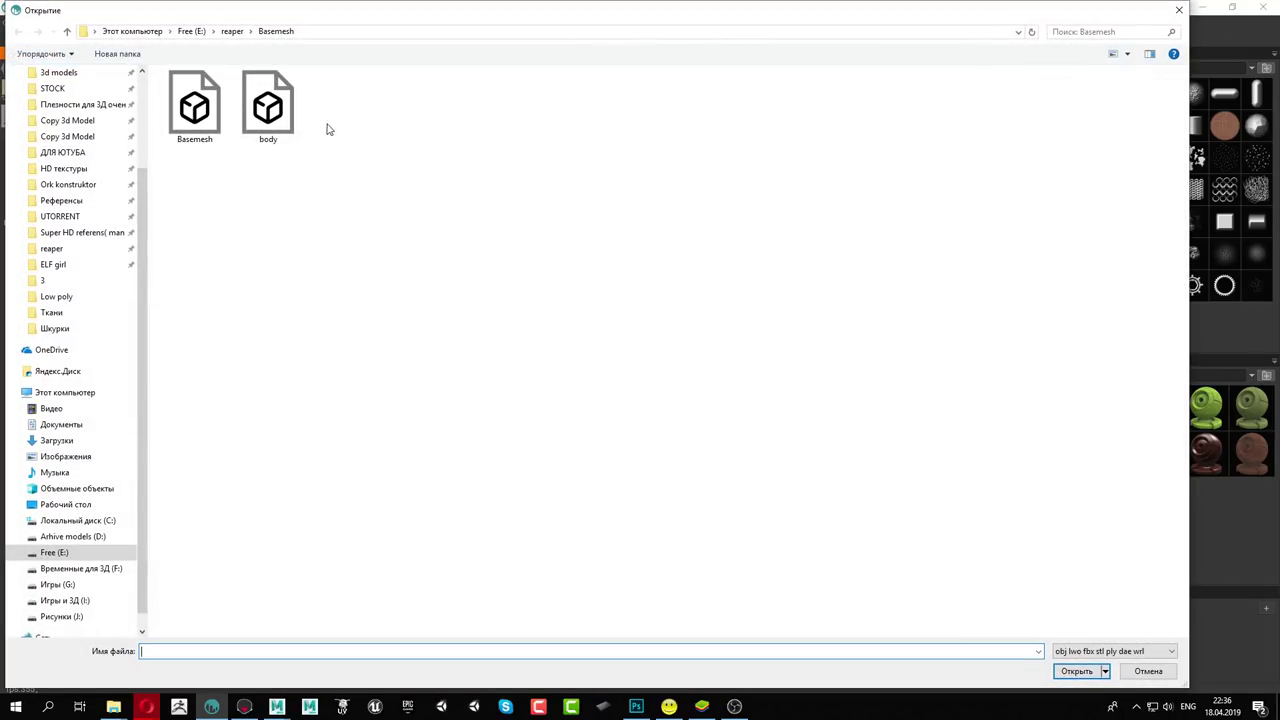
left_click(278, 108)
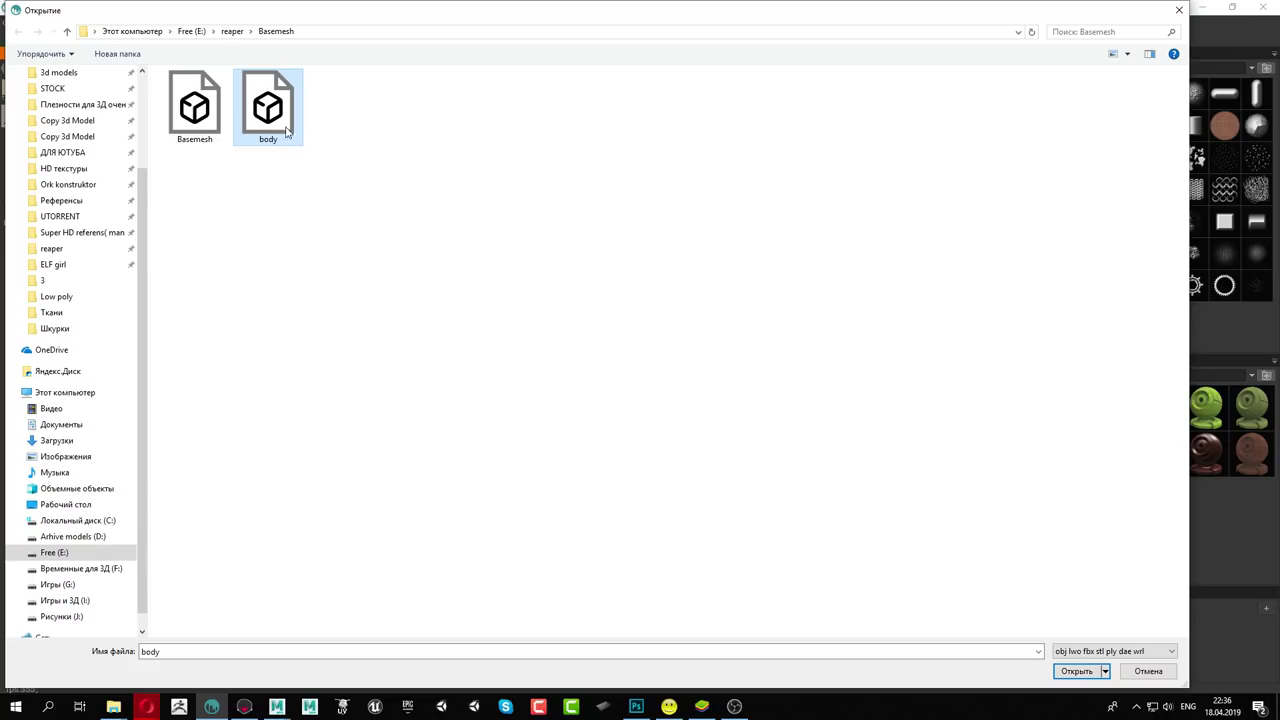
double_click(278, 112)
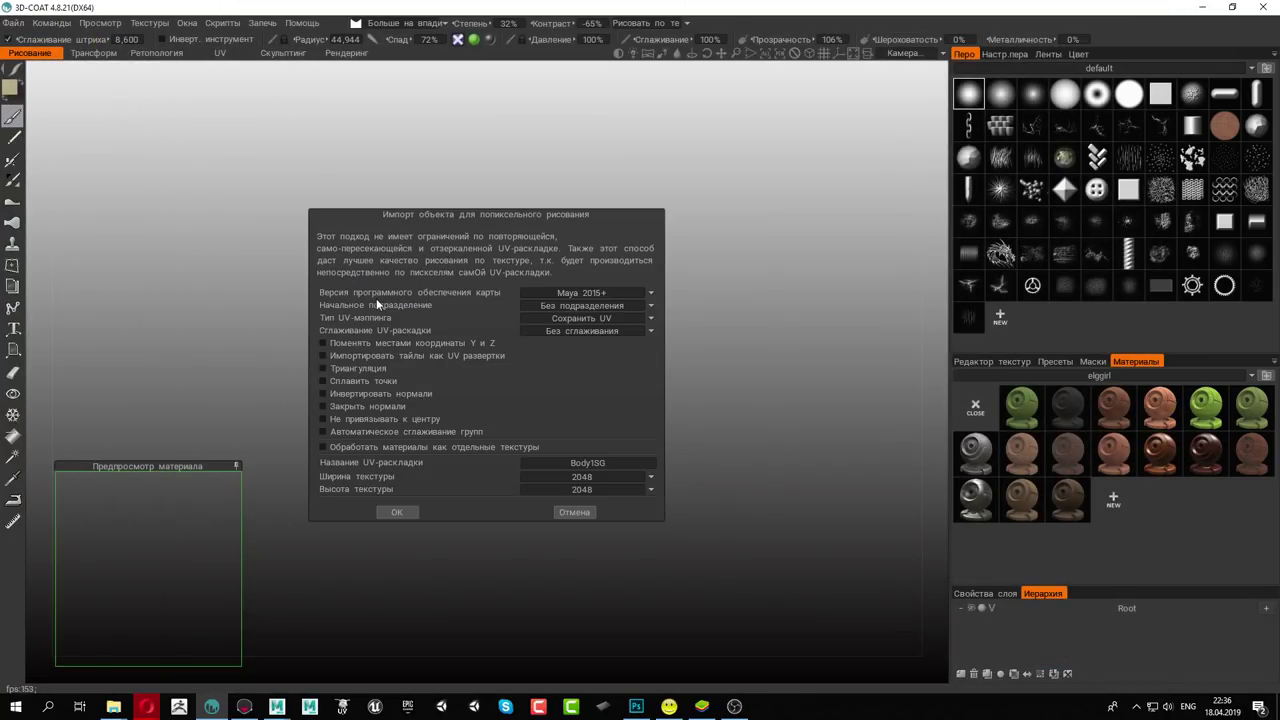
Name the UV set 'Body', set texture width to 4096, and confirm the import
left_click(615, 463)
type("B")
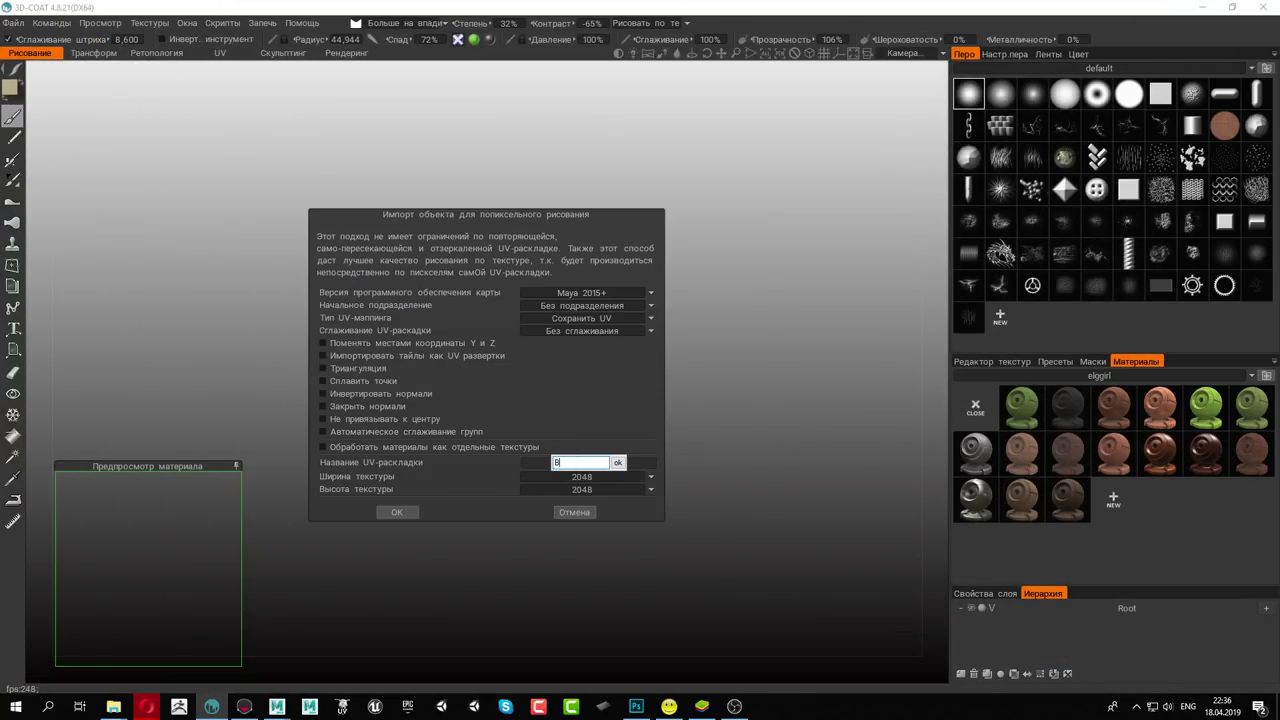
type("ody")
left_click(618, 463)
left_click(609, 474)
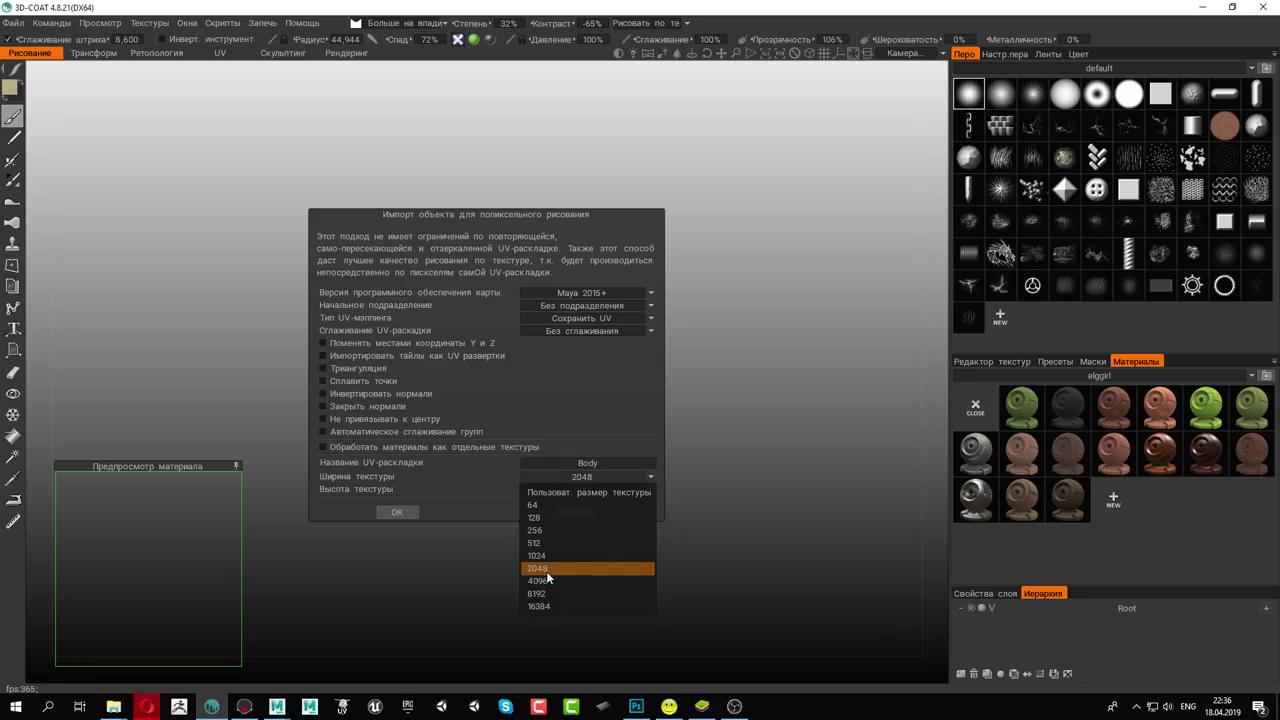
left_click(543, 580)
left_click(397, 512)
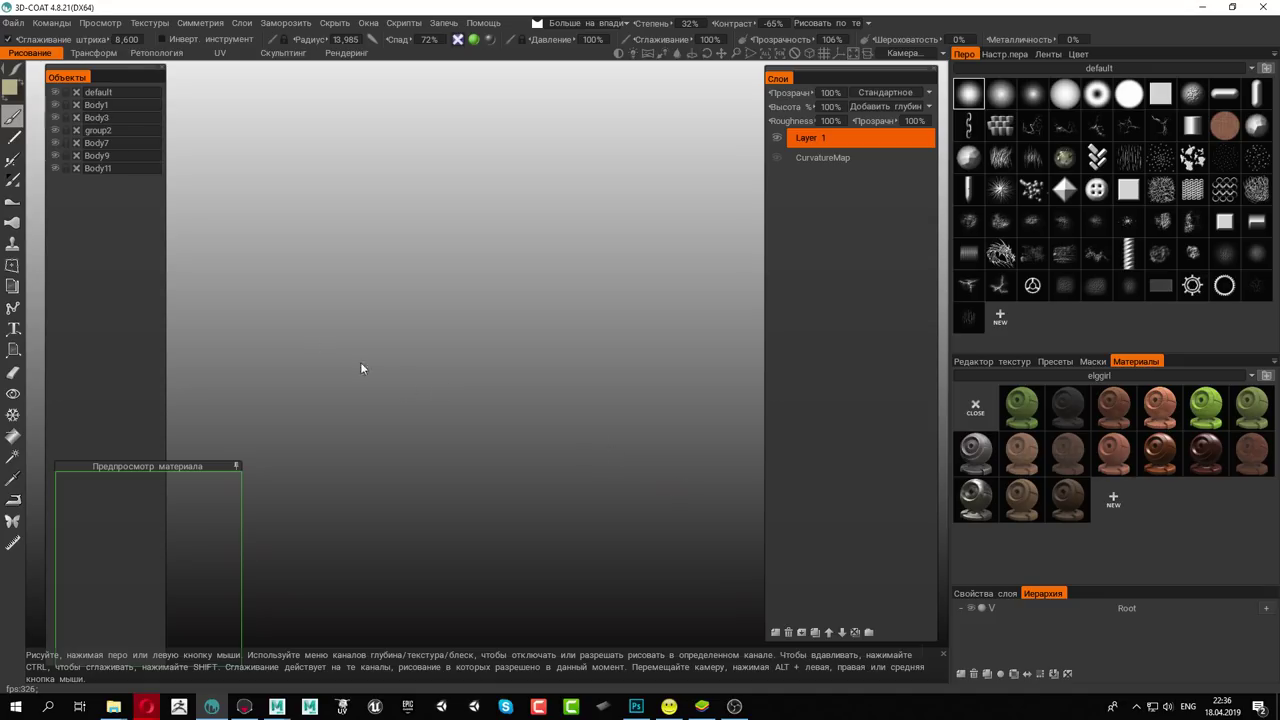
View the Retopology and Render rooms and the Hierarchy list, then exit 3D-Coat
scroll(789, 483, "up", 2)
scroll(743, 469, "up", 3)
scroll(719, 455, "up", 3)
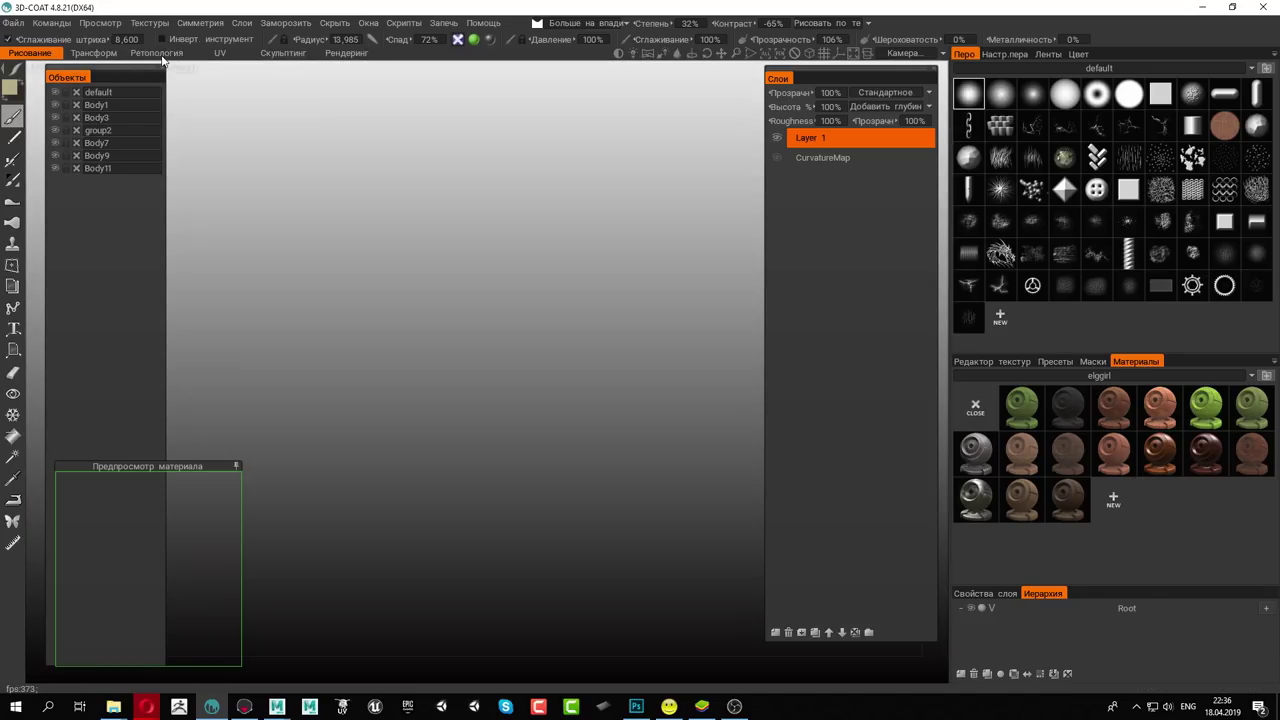
left_click(157, 54)
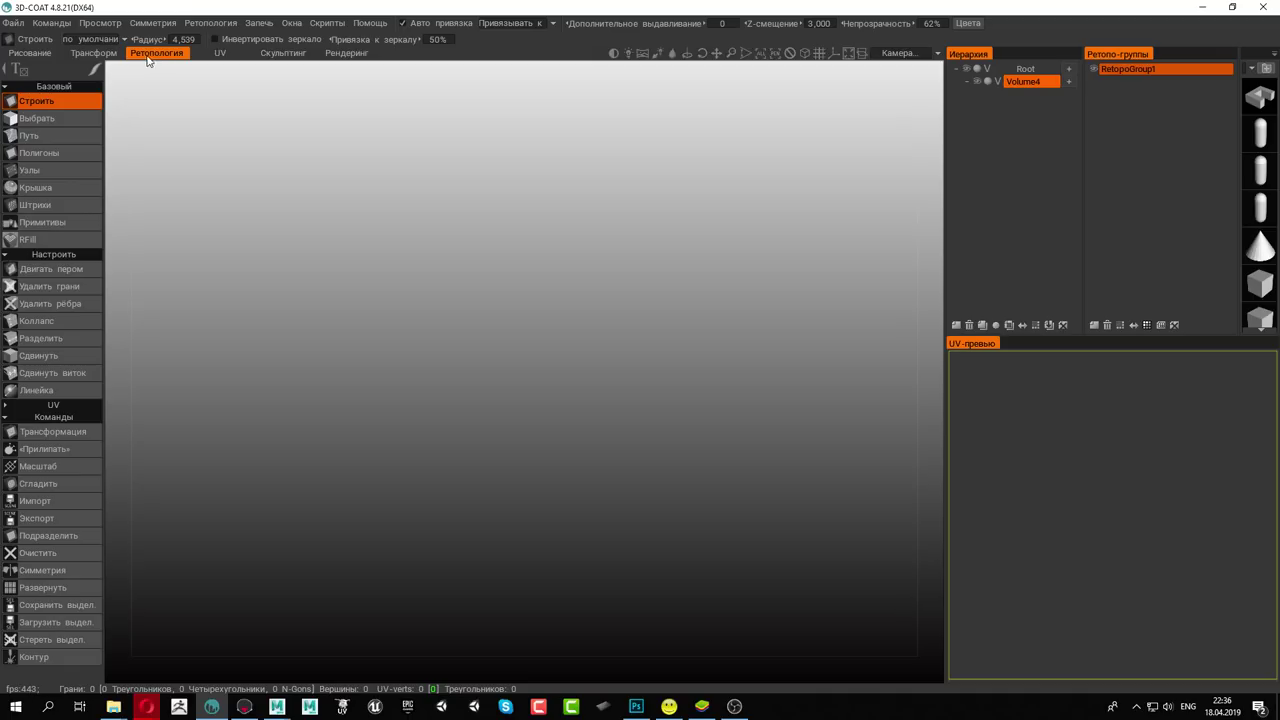
left_click(345, 53)
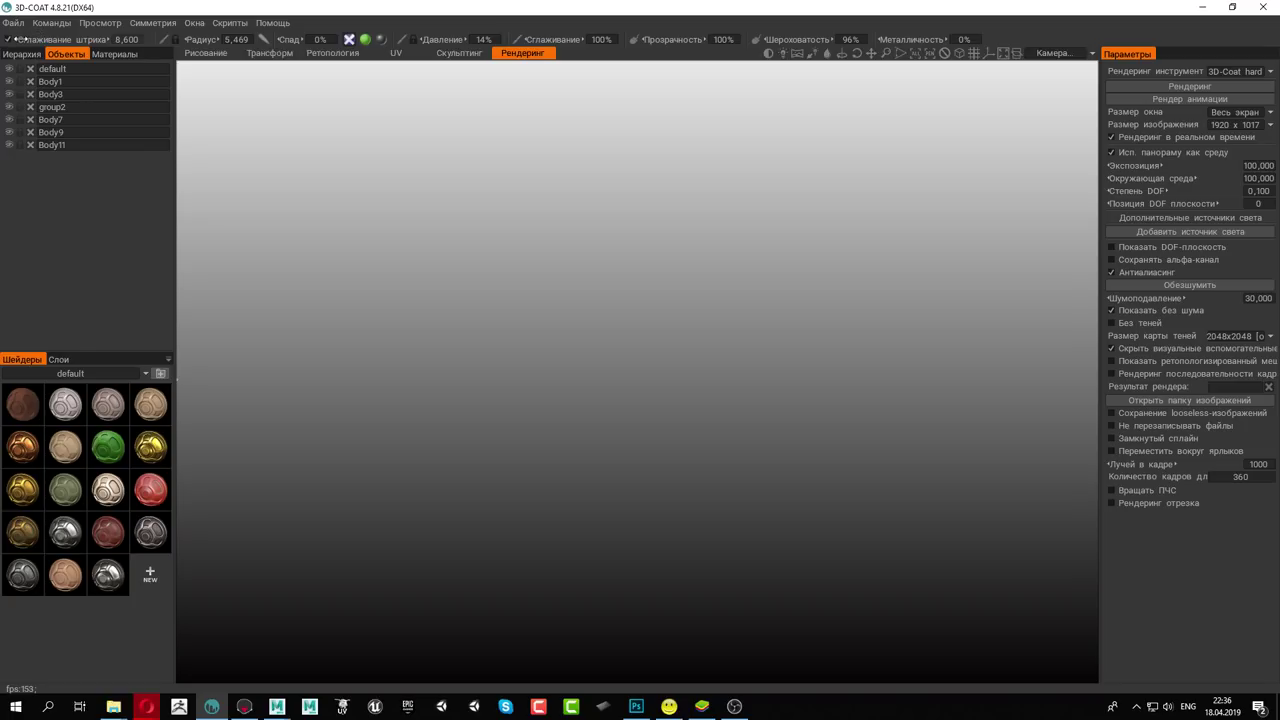
left_click(23, 55)
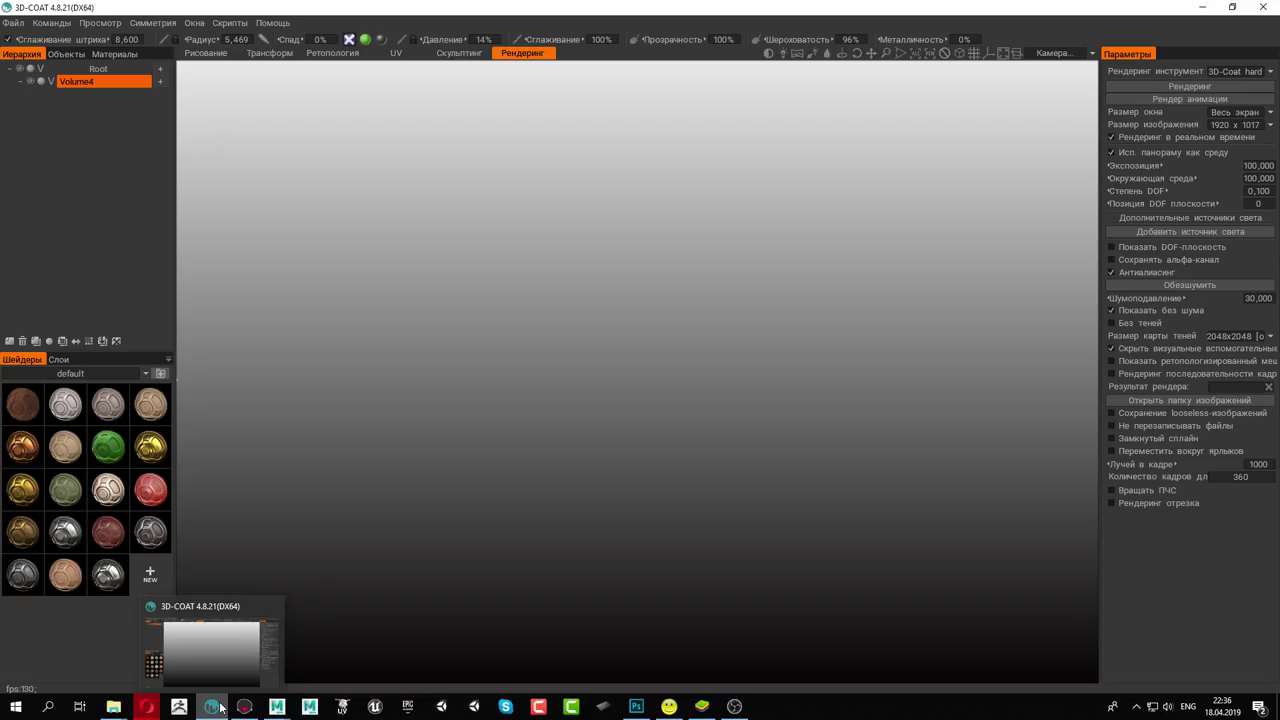
left_click(1259, 7)
left_click(642, 395)
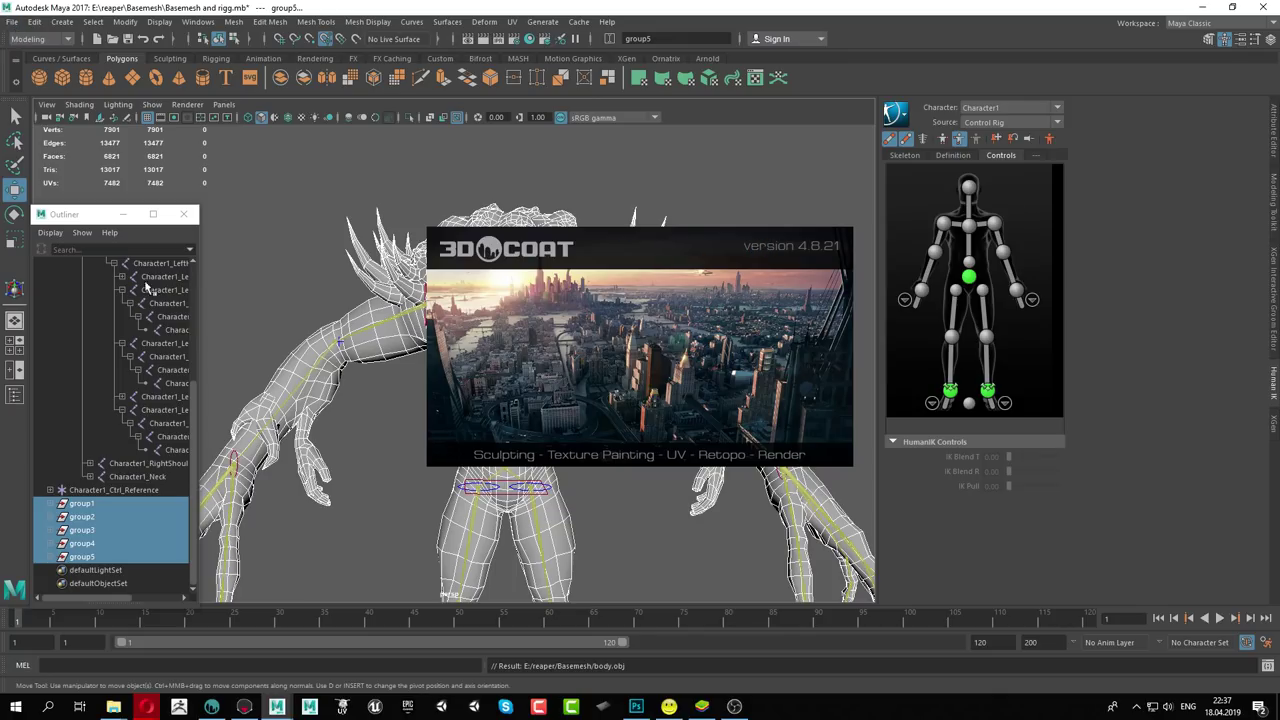
Select group1 through group5 and assign them a new Blinn material
left_click(86, 505)
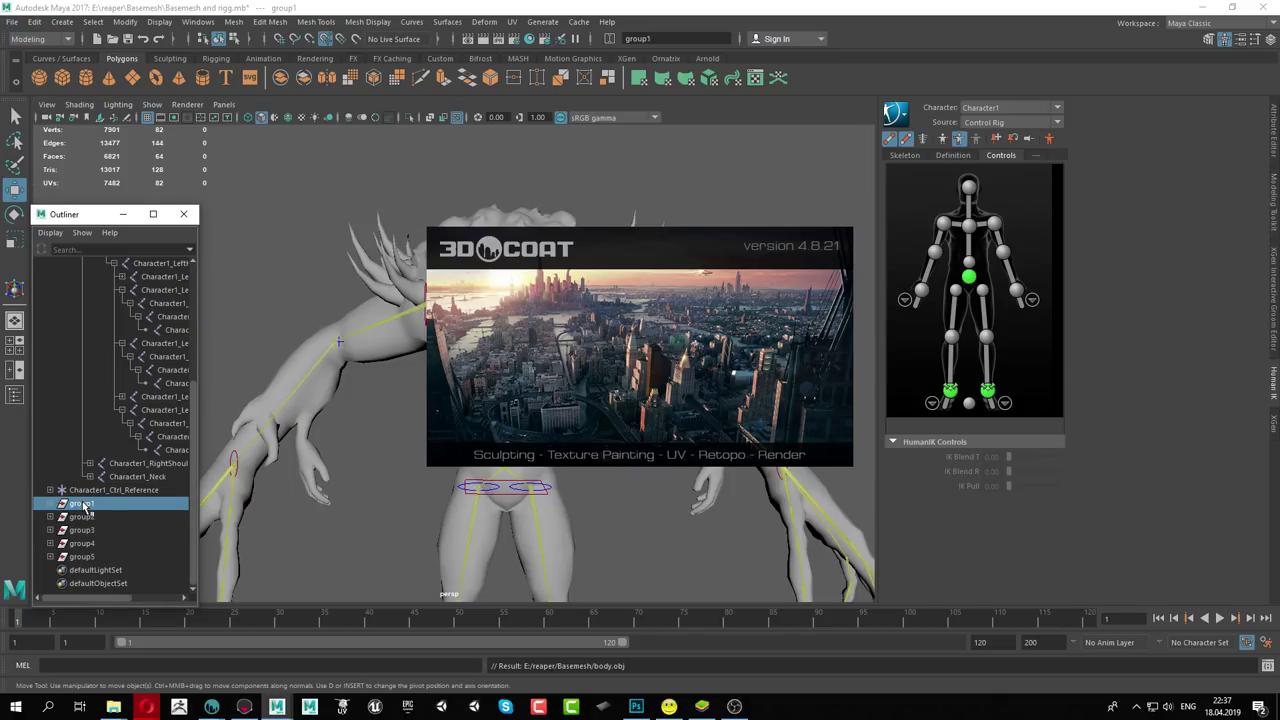
left_click(88, 557, "shift")
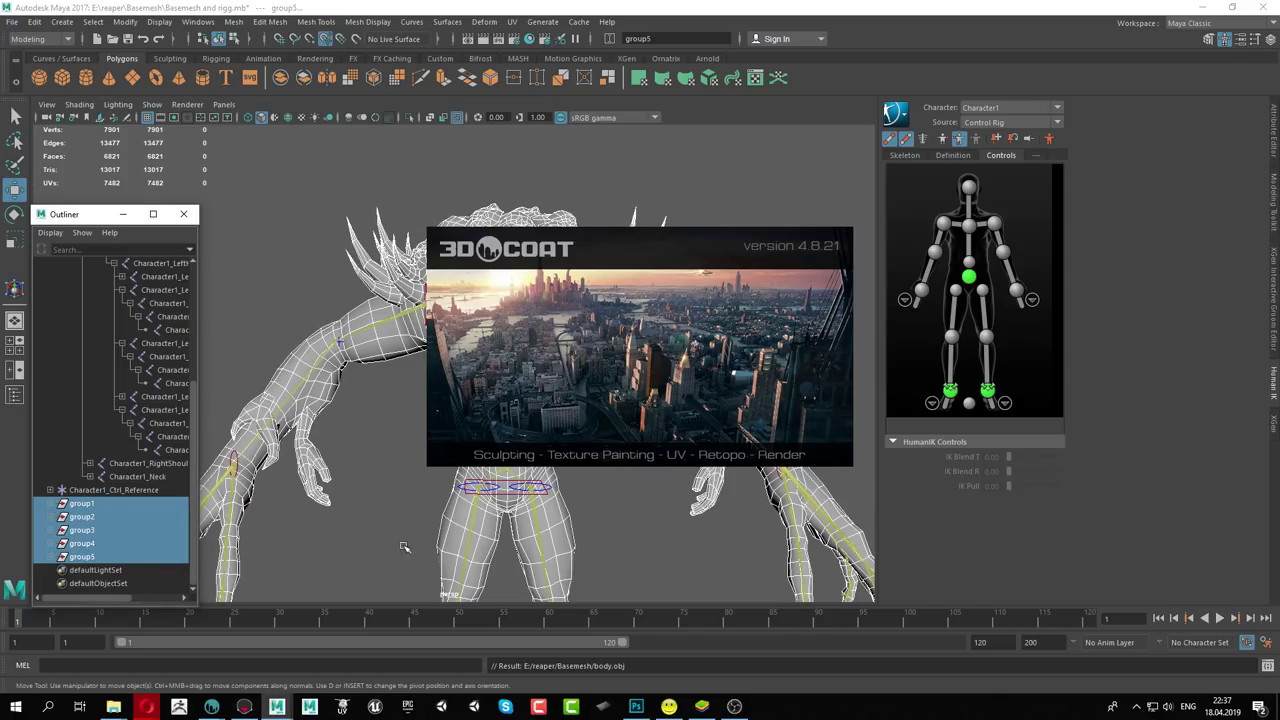
right_click(490, 547, "shift")
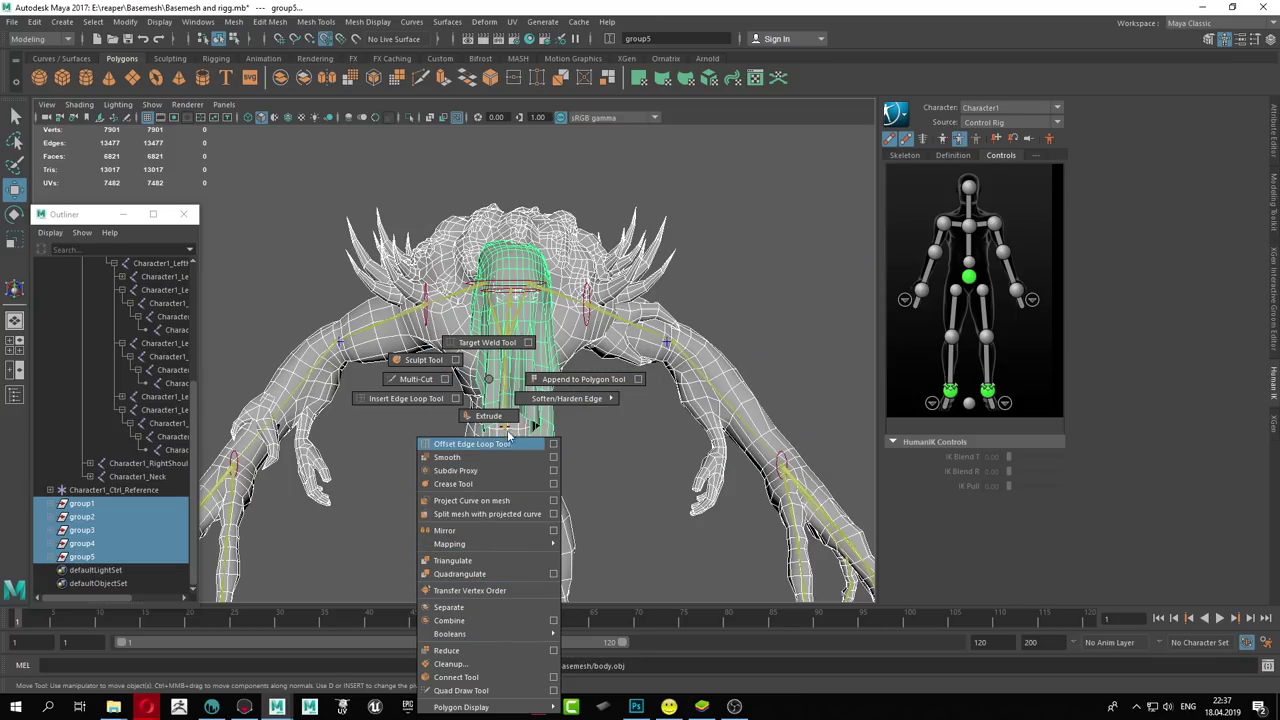
left_click(489, 389)
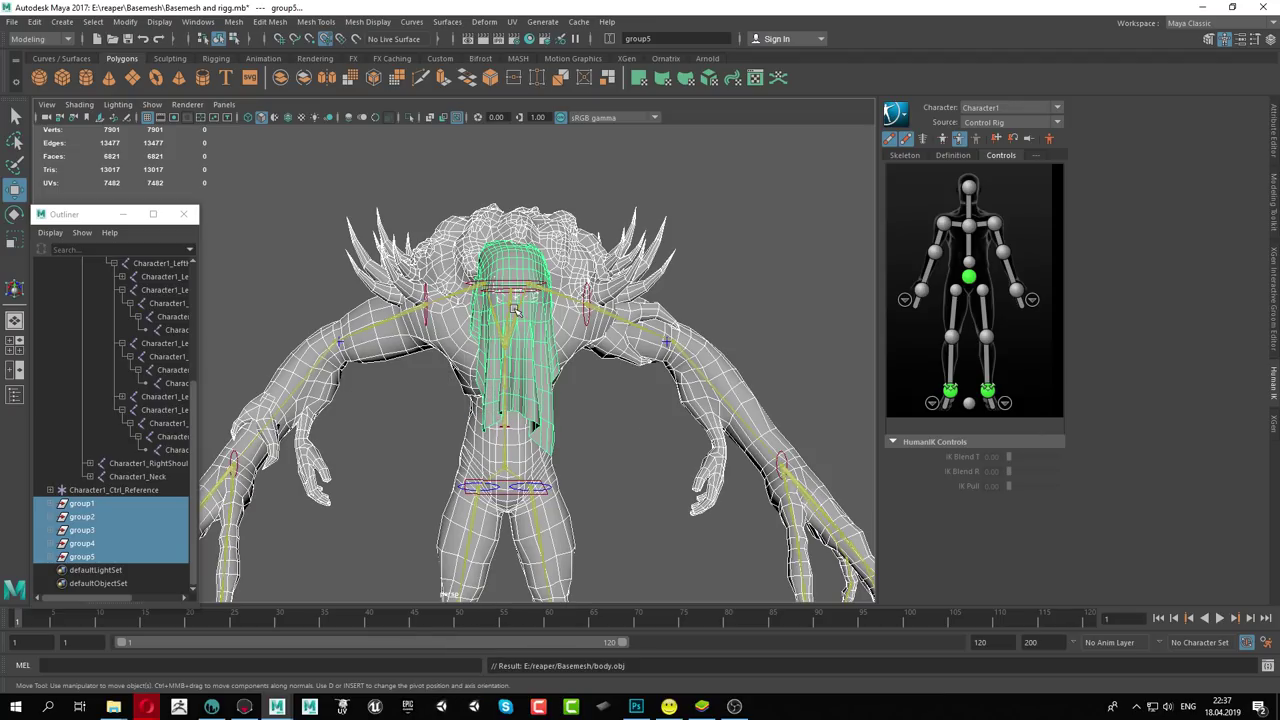
right_click_drag(558, 362, 587, 693)
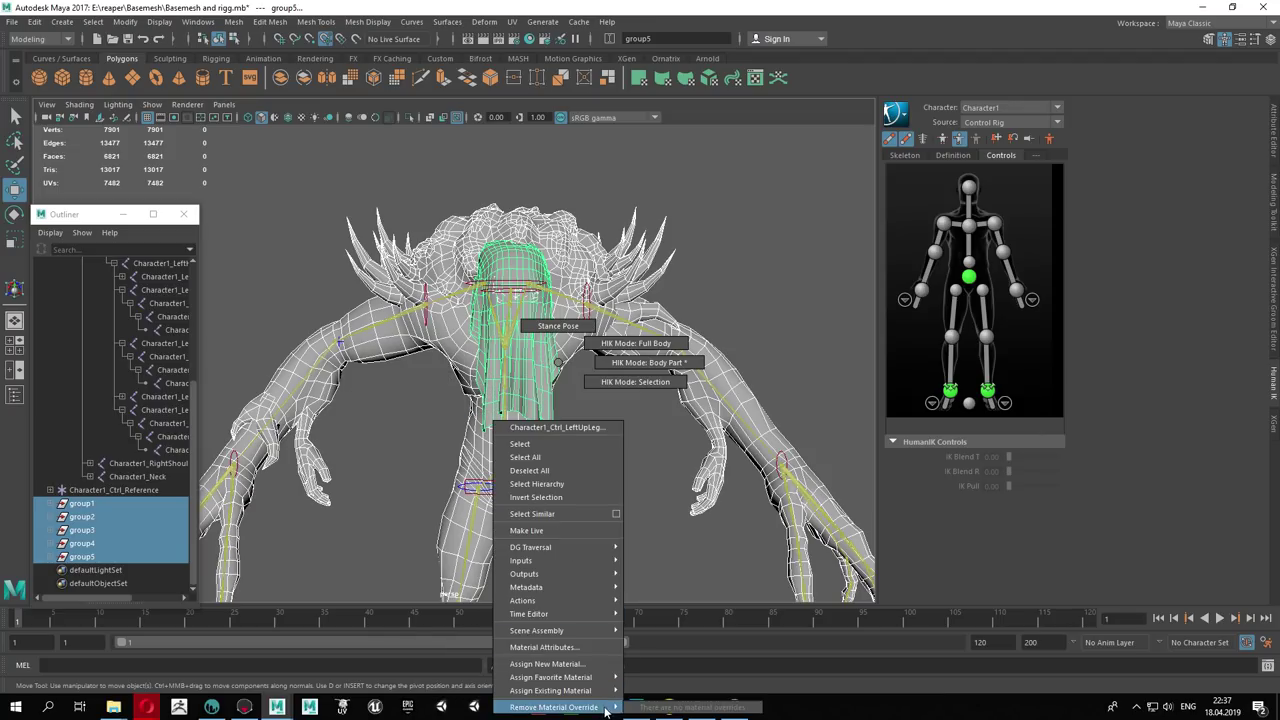
left_click(567, 664)
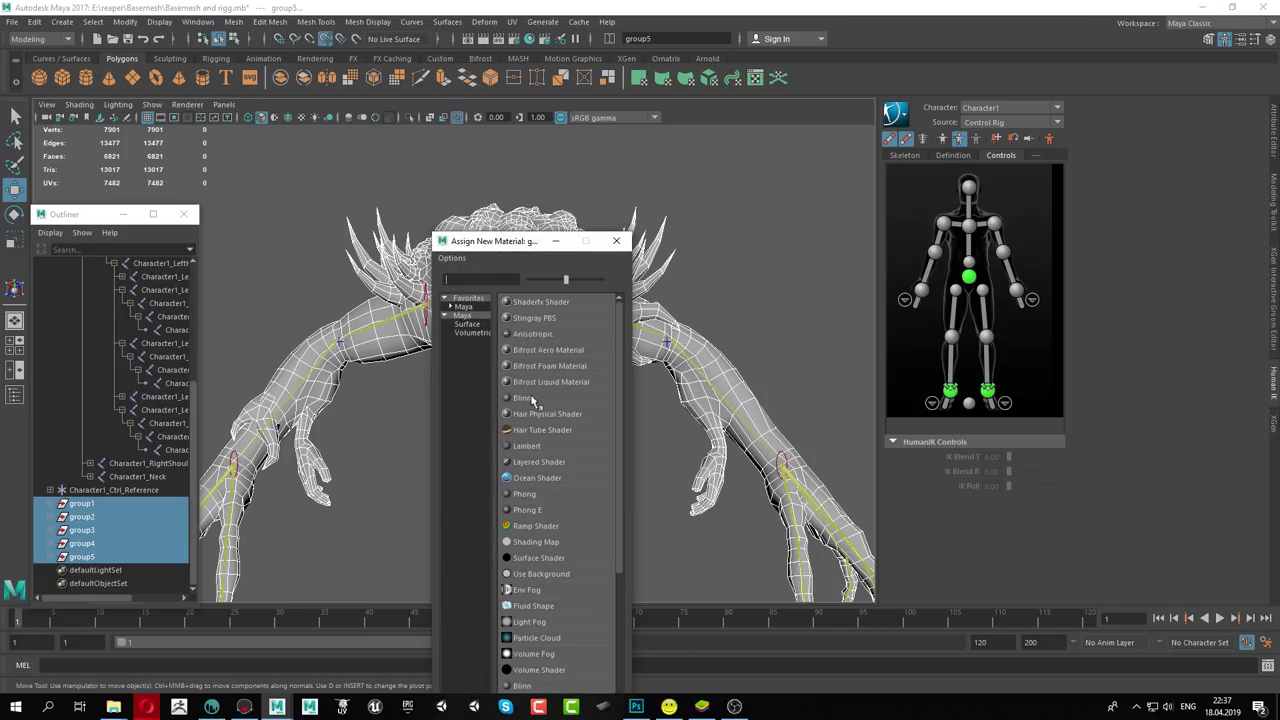
left_click(530, 398)
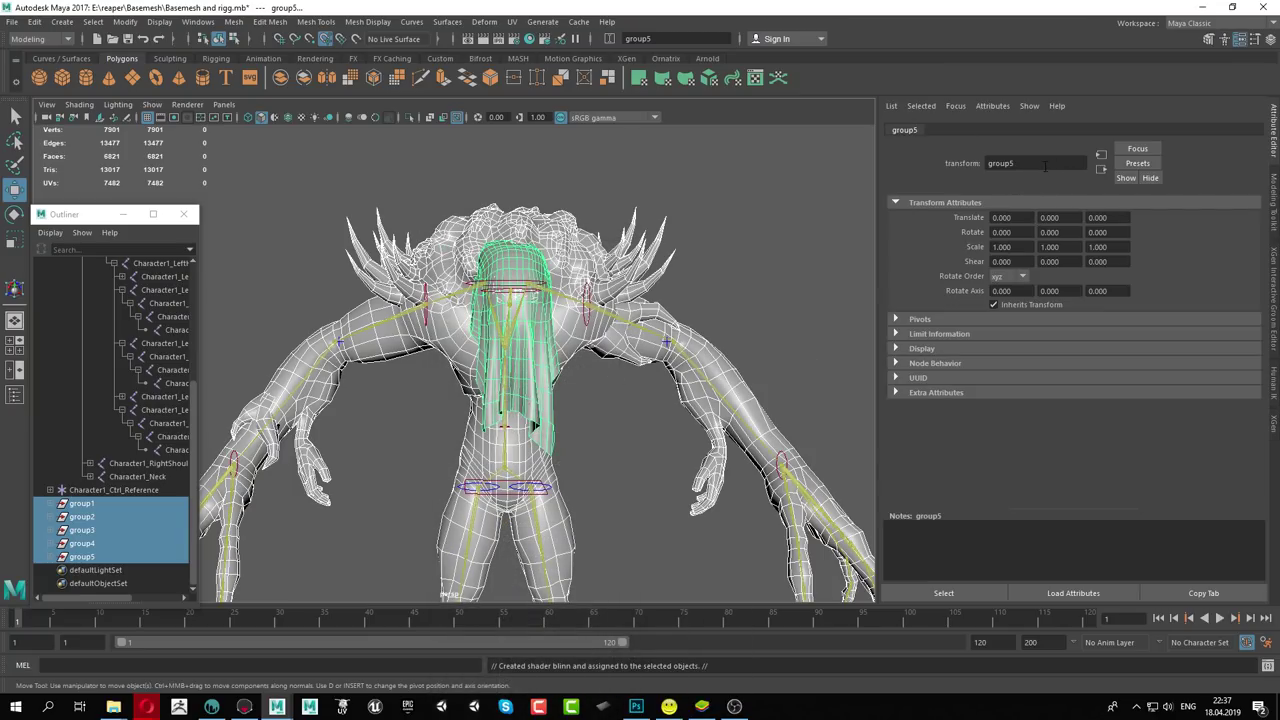
Rename group5 to 'Mat_Reaper_Body' in the Attribute Editor
left_click_drag(1045, 167, 976, 169)
type("Mat_Reaper_Body")
key("Return")
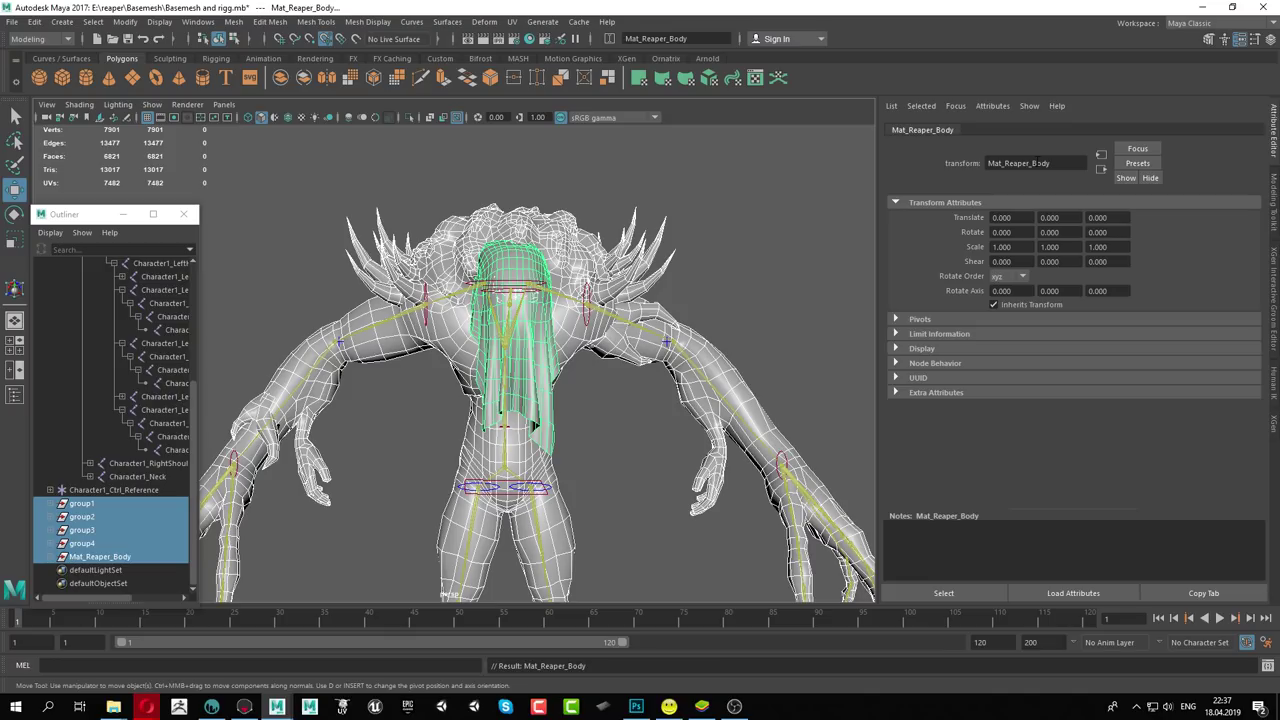
left_click(11, 22)
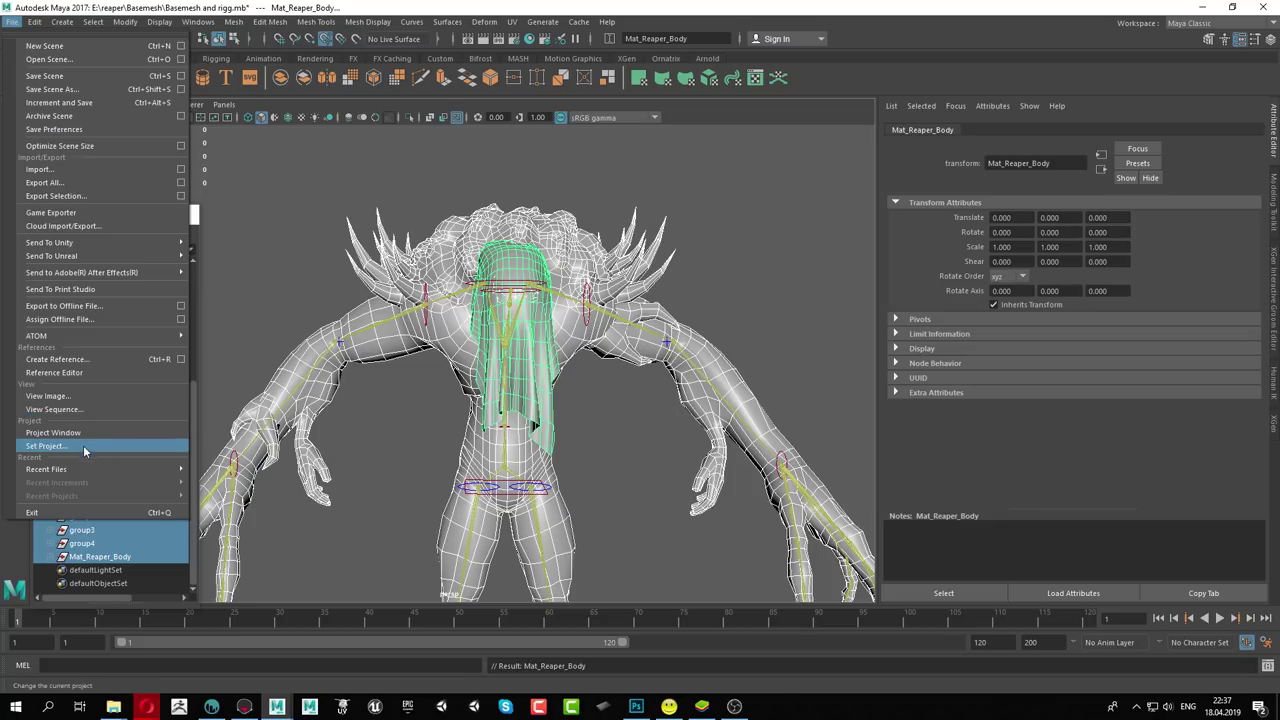
Export the selected body meshes over body.obj in E:/reaper/Basemesh, confirming the replacement
left_click(77, 196)
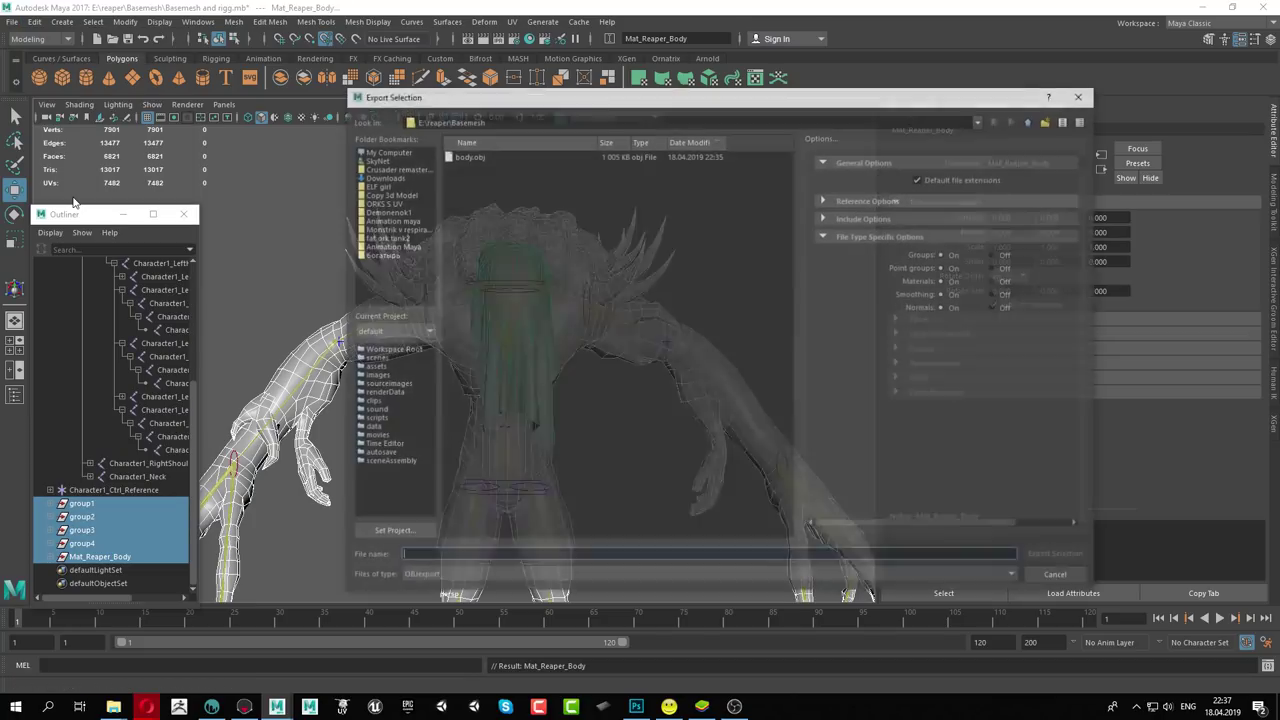
left_click(1082, 94)
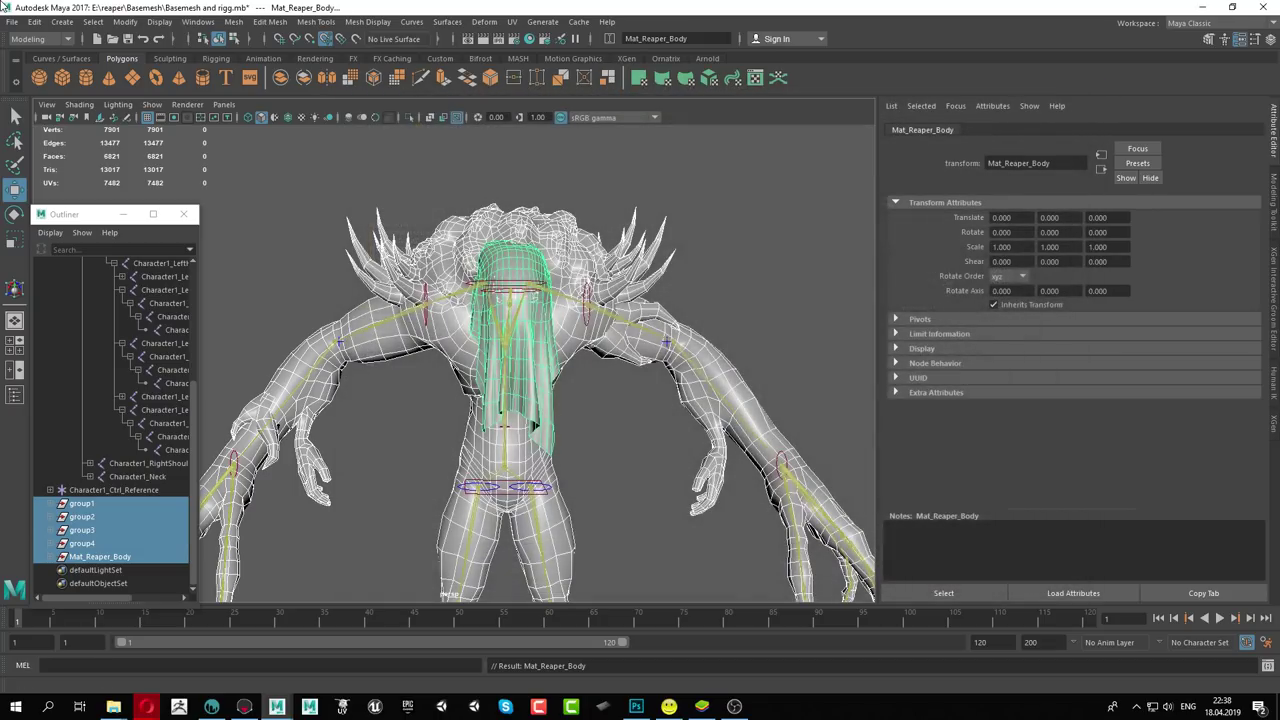
left_click(35, 22)
left_click(11, 21)
left_click(67, 197)
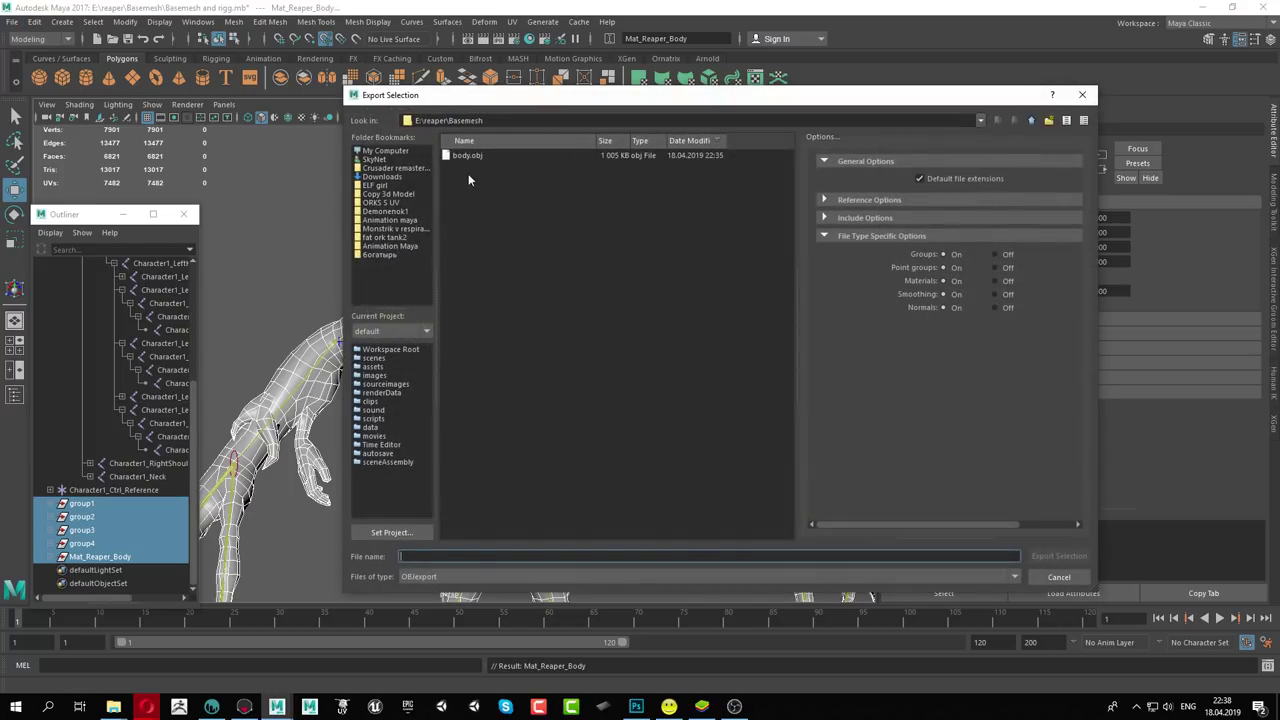
left_click(471, 157)
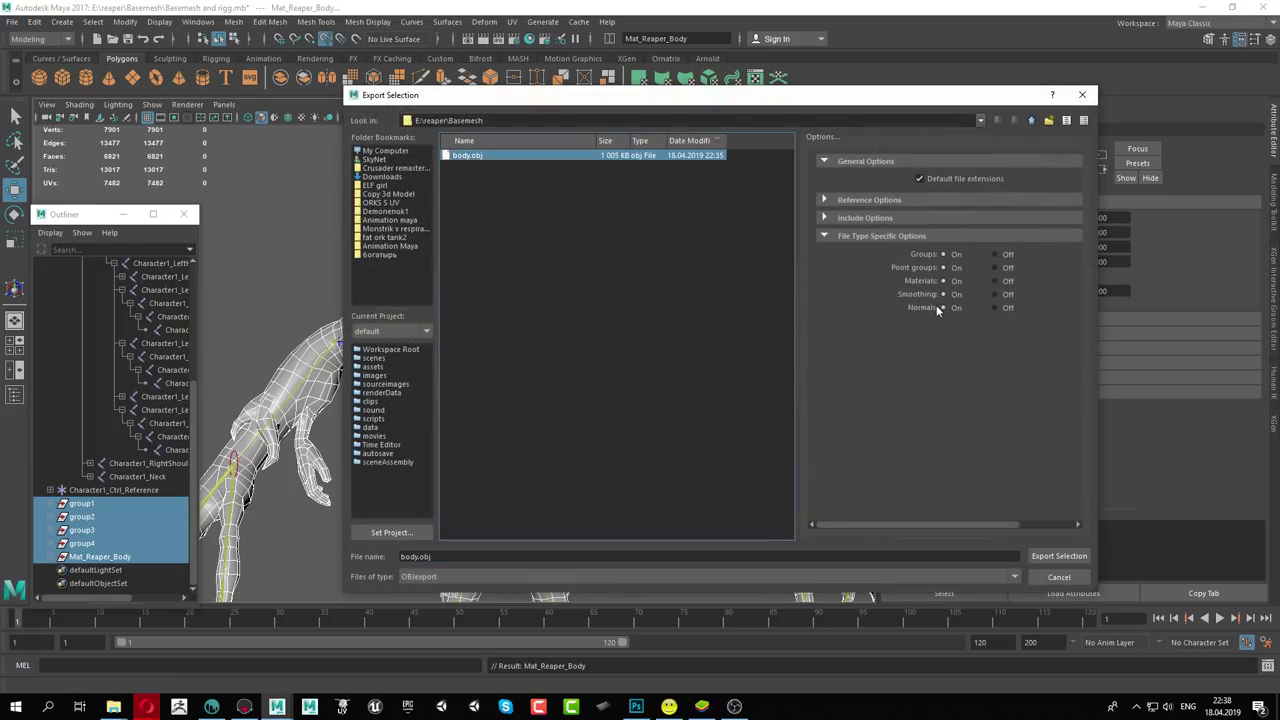
left_click(1058, 556)
left_click(696, 363)
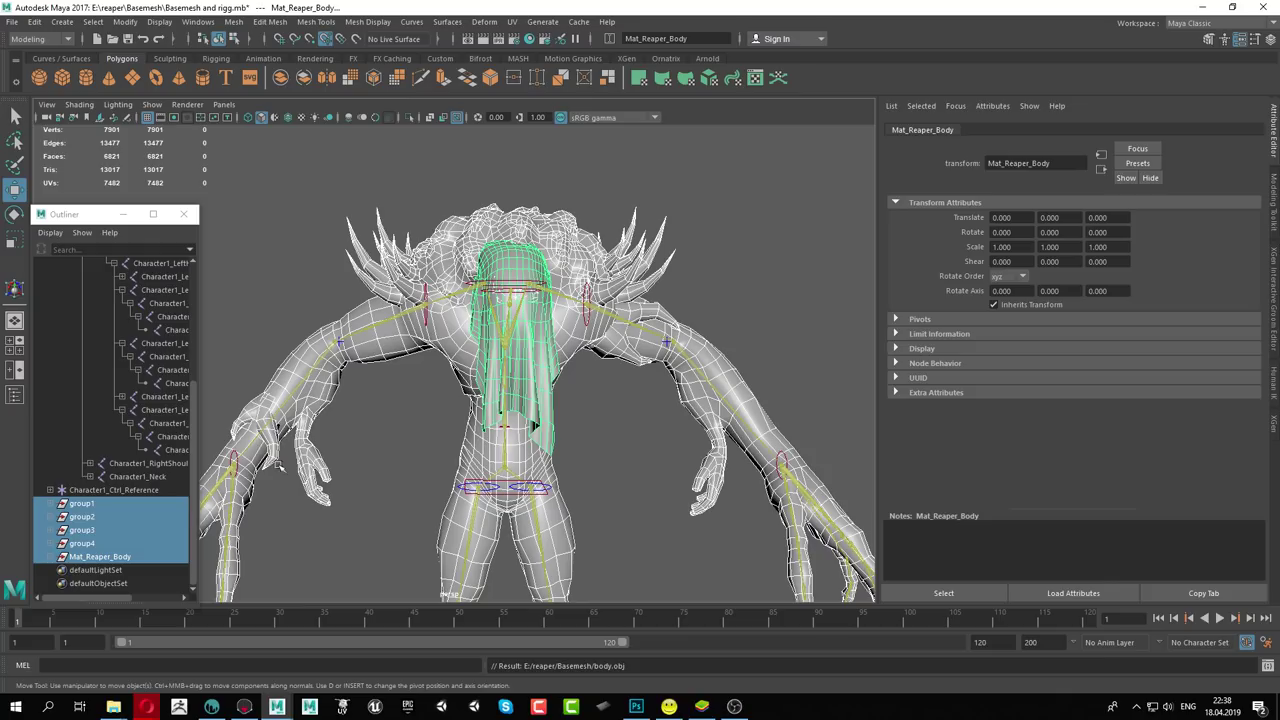
In 3D-Coat, choose per-pixel Paint with UV and open body.obj
left_click(212, 707)
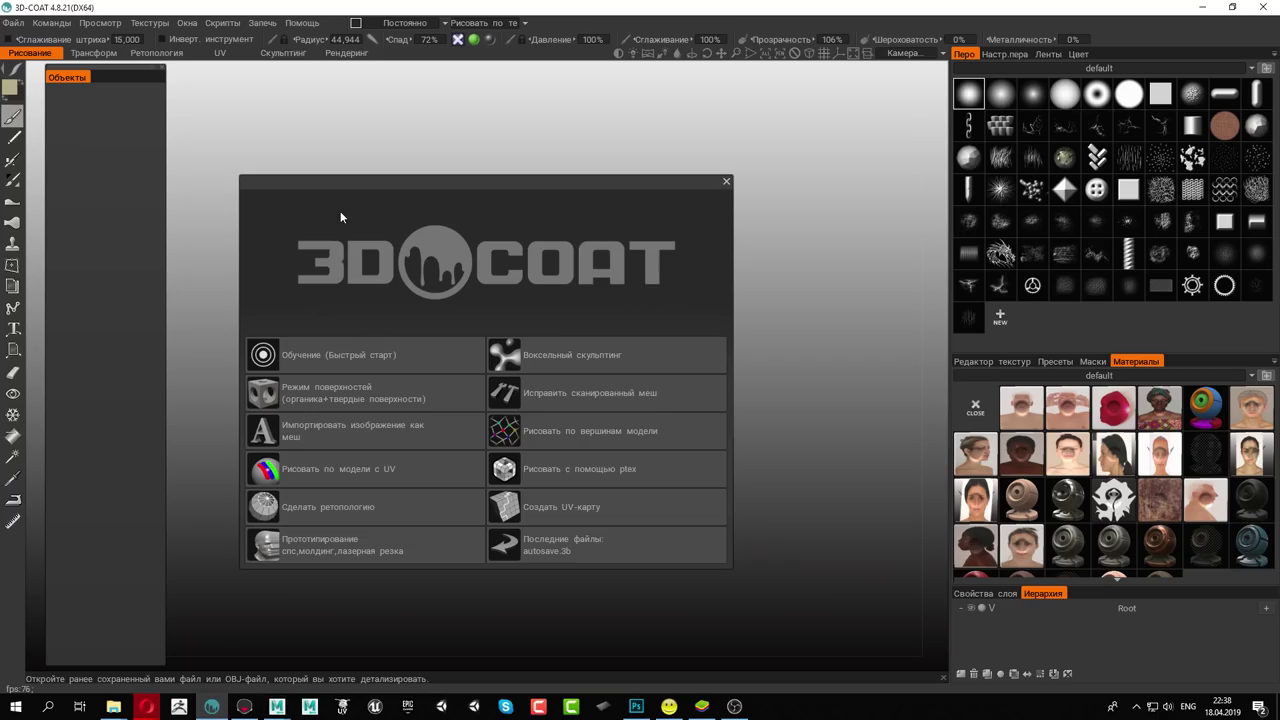
left_click(328, 468)
left_click(264, 356)
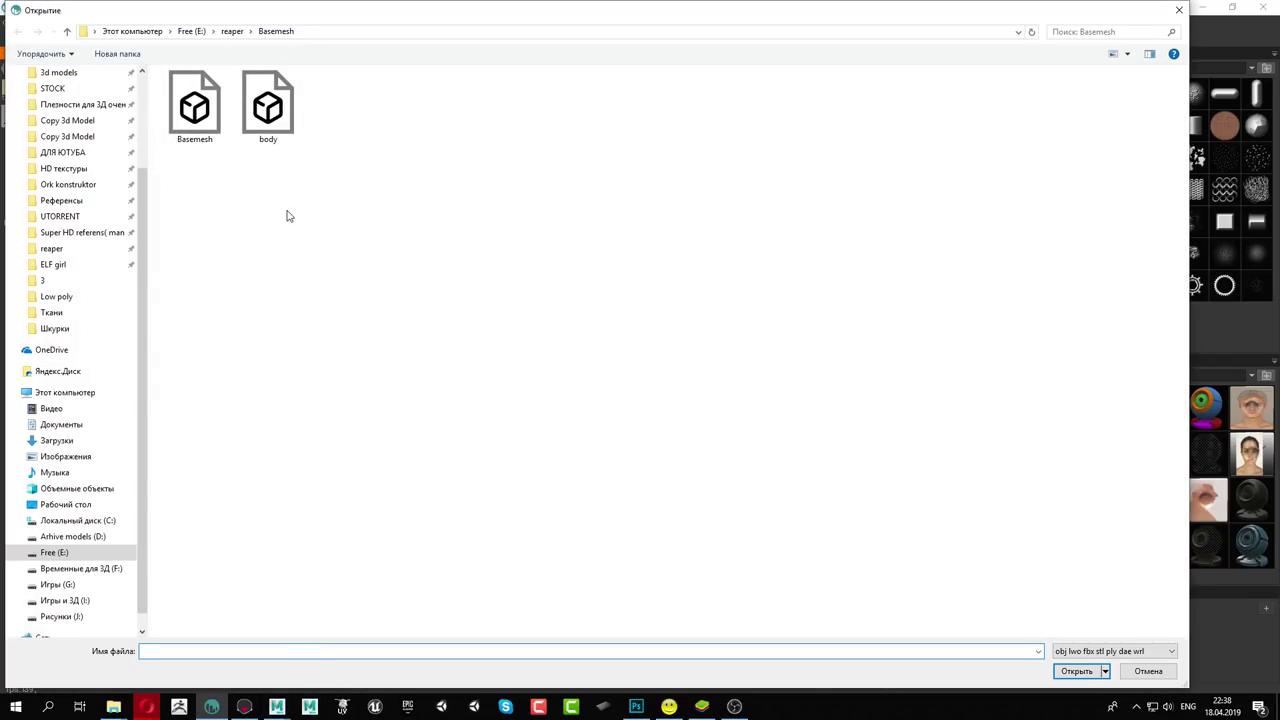
double_click(267, 105)
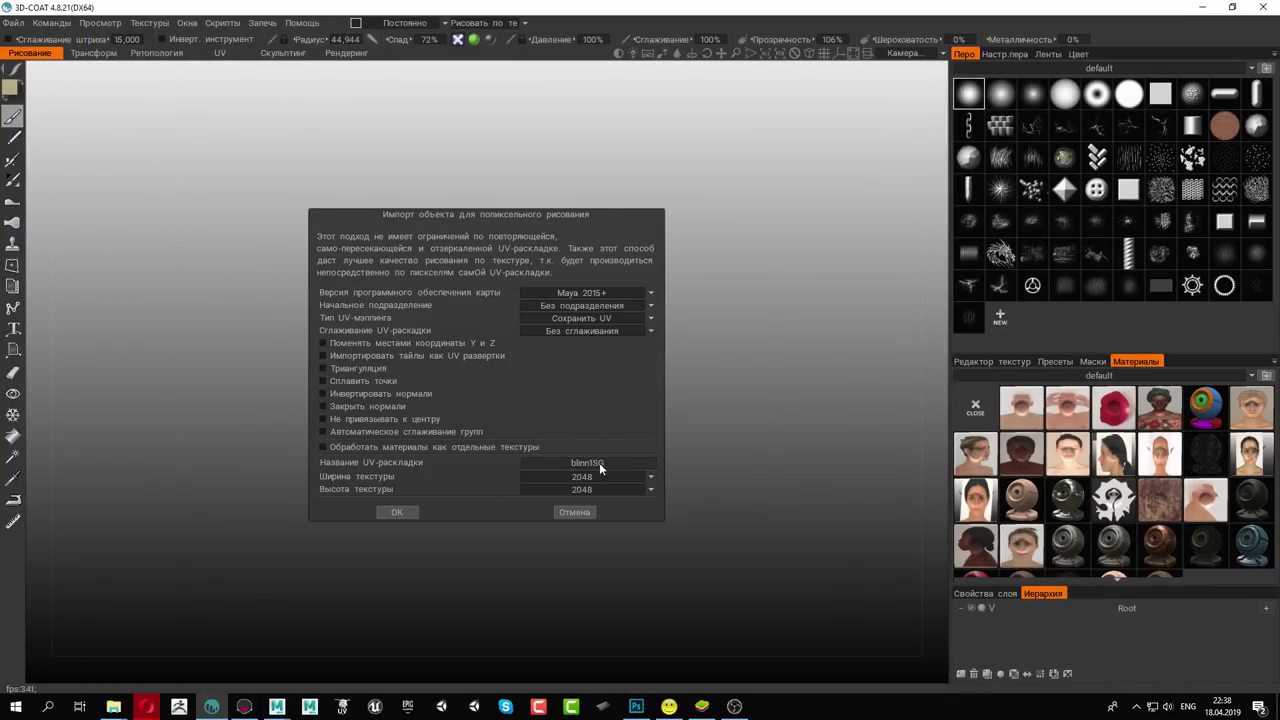
Name the UV set 'Body', set texture width to 4096, and confirm the import
left_click(599, 462)
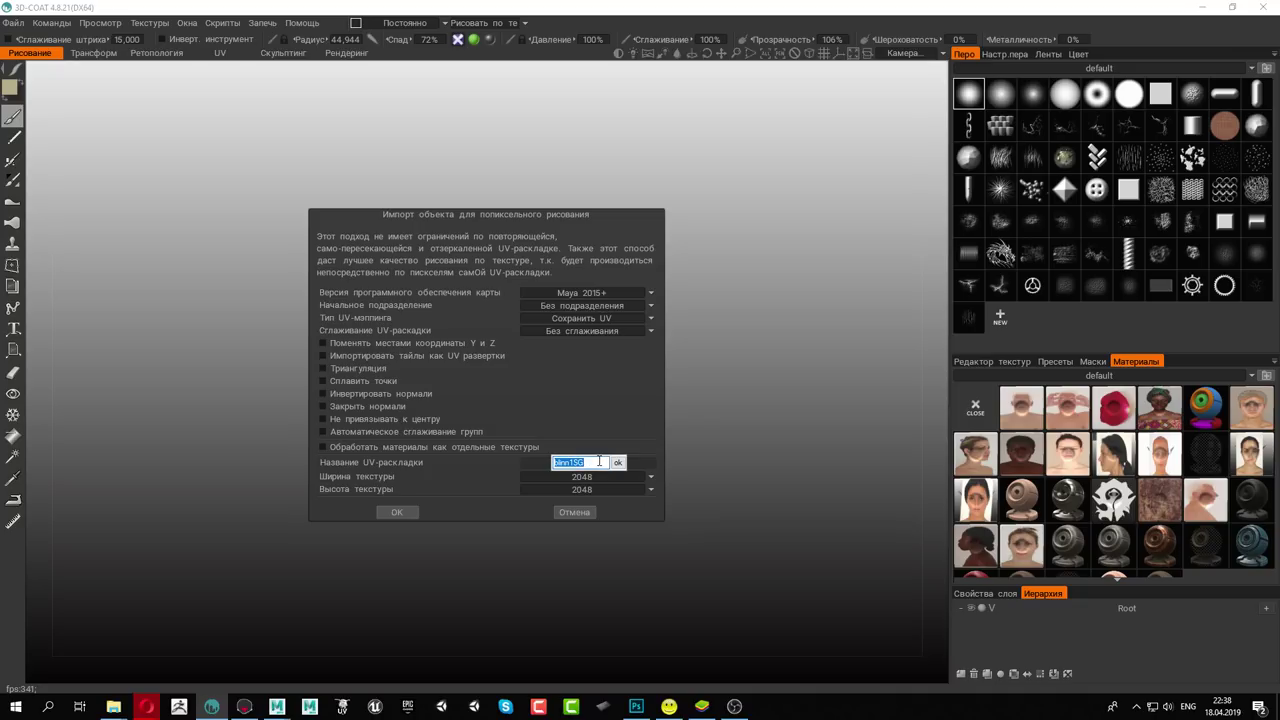
type("Body")
left_click(618, 462)
left_click(602, 474)
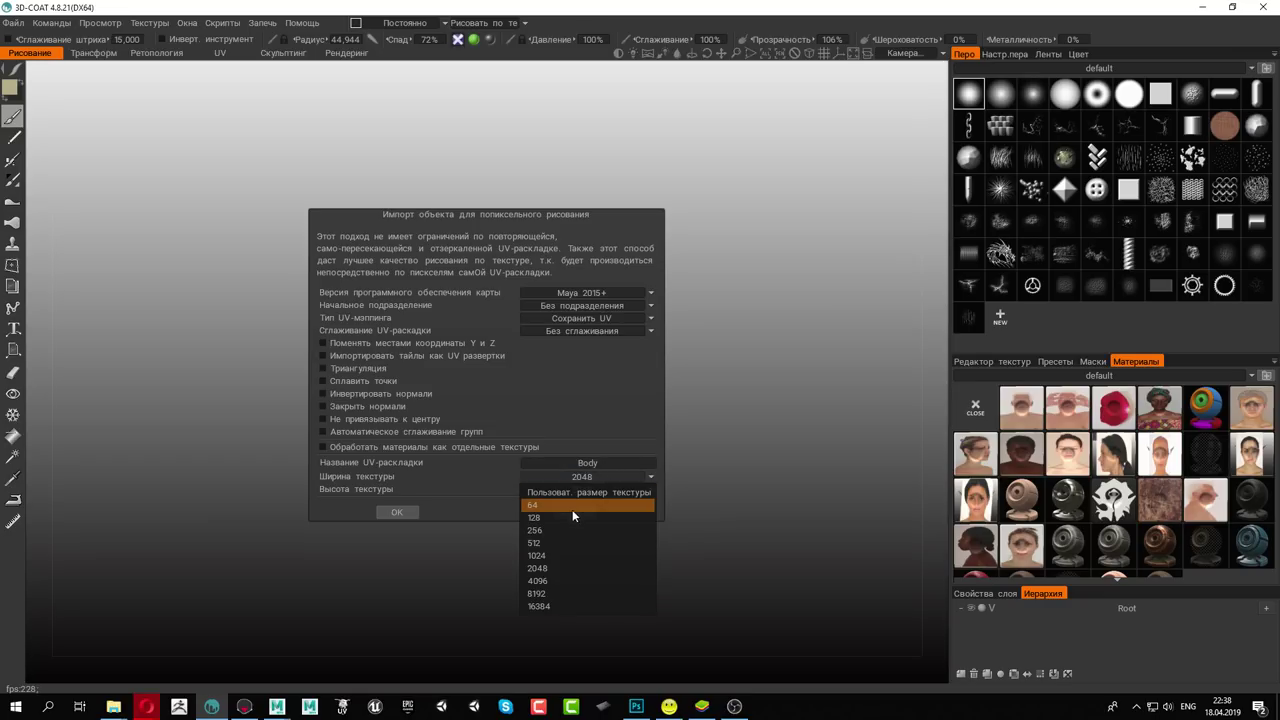
left_click(557, 581)
left_click(400, 514)
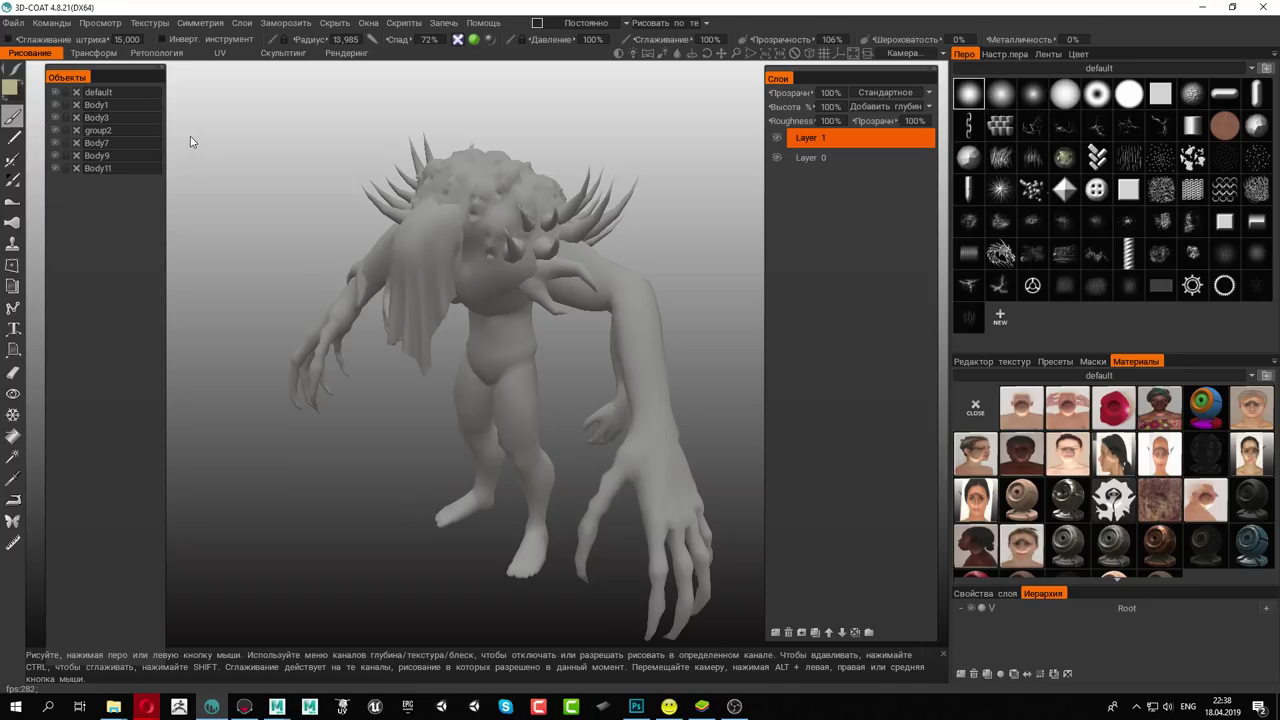
Import body_ao as an external ambient occlusion map, converting it to monochrome
left_click(16, 22)
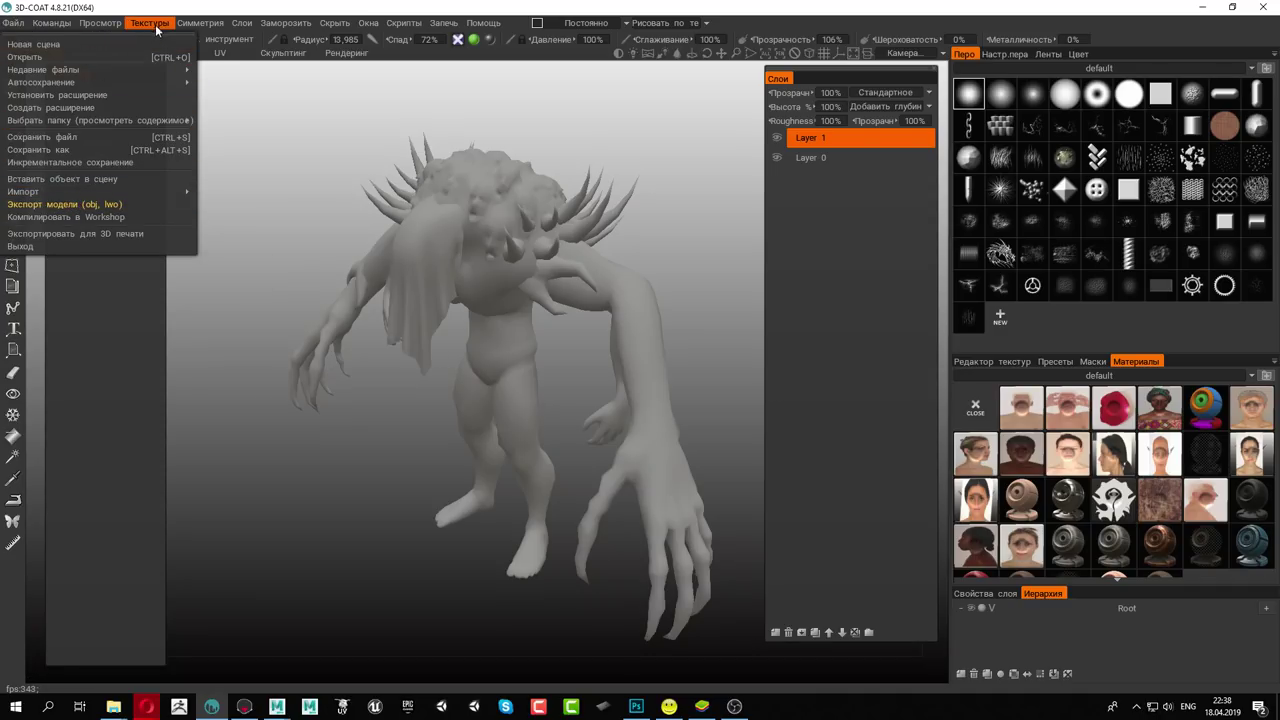
left_click(156, 28)
mouse_move(152, 57)
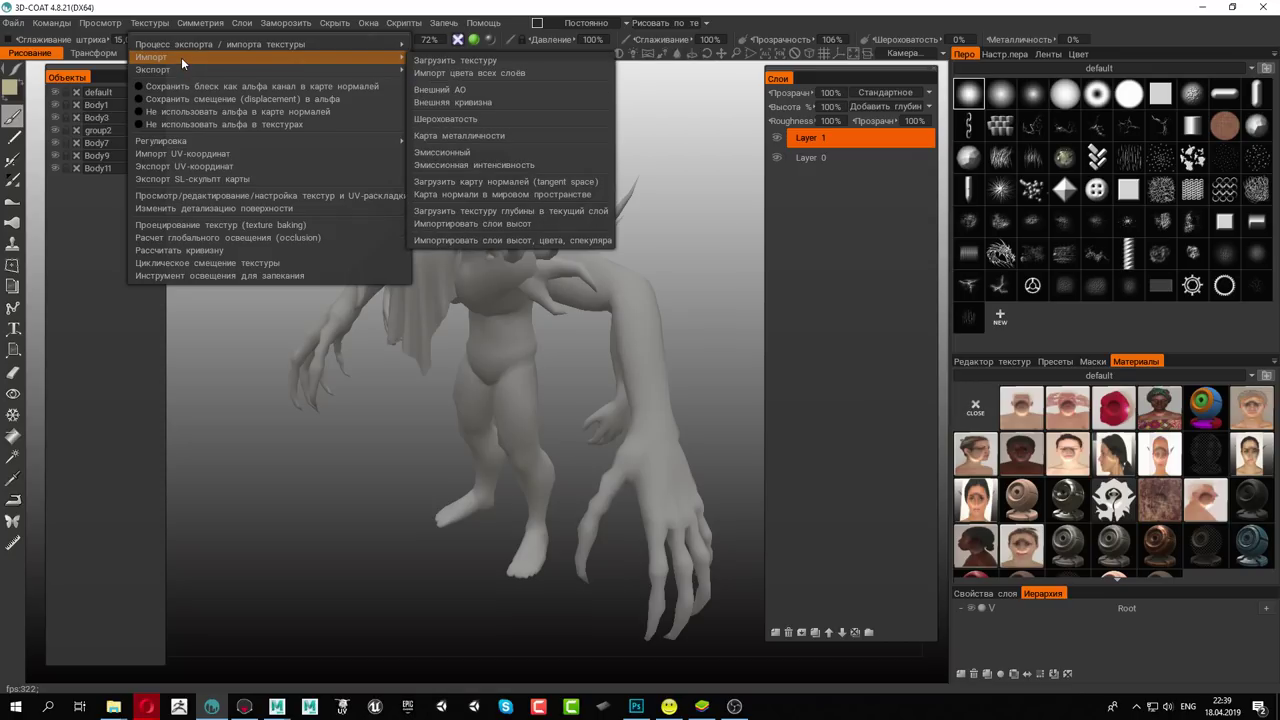
left_click(472, 90)
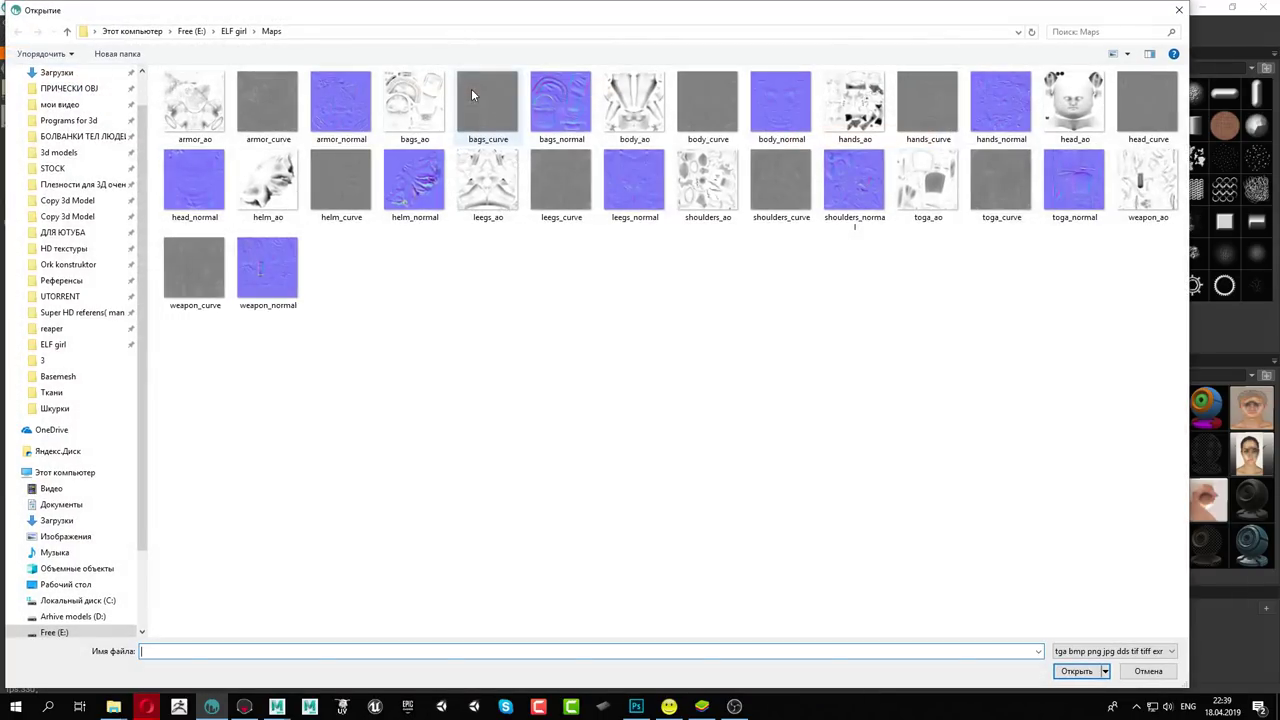
left_click(58, 330)
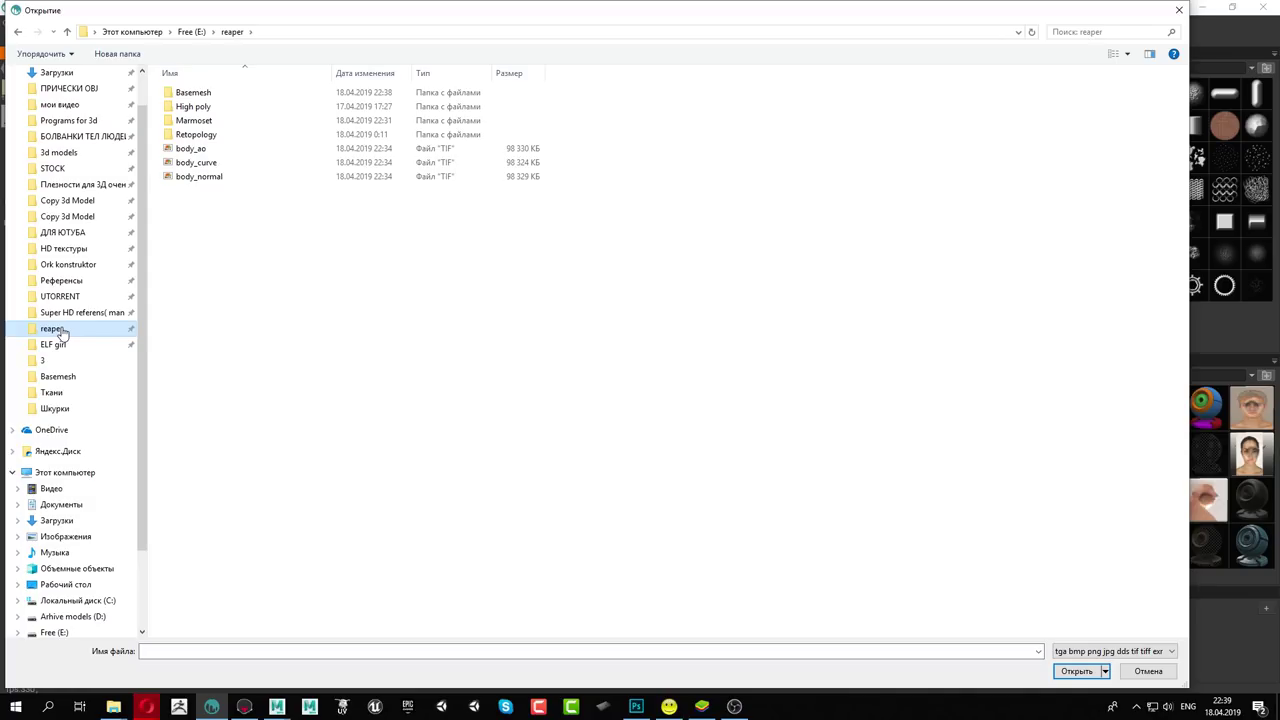
double_click(210, 150)
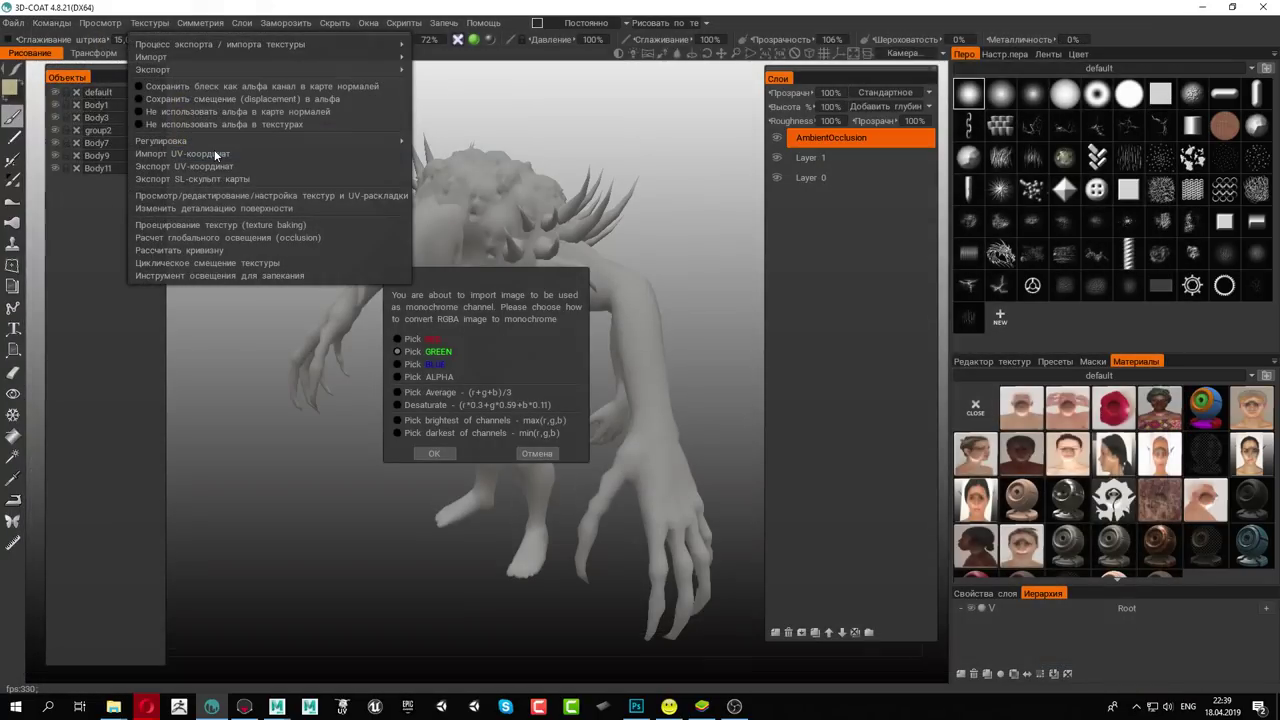
left_click(436, 454)
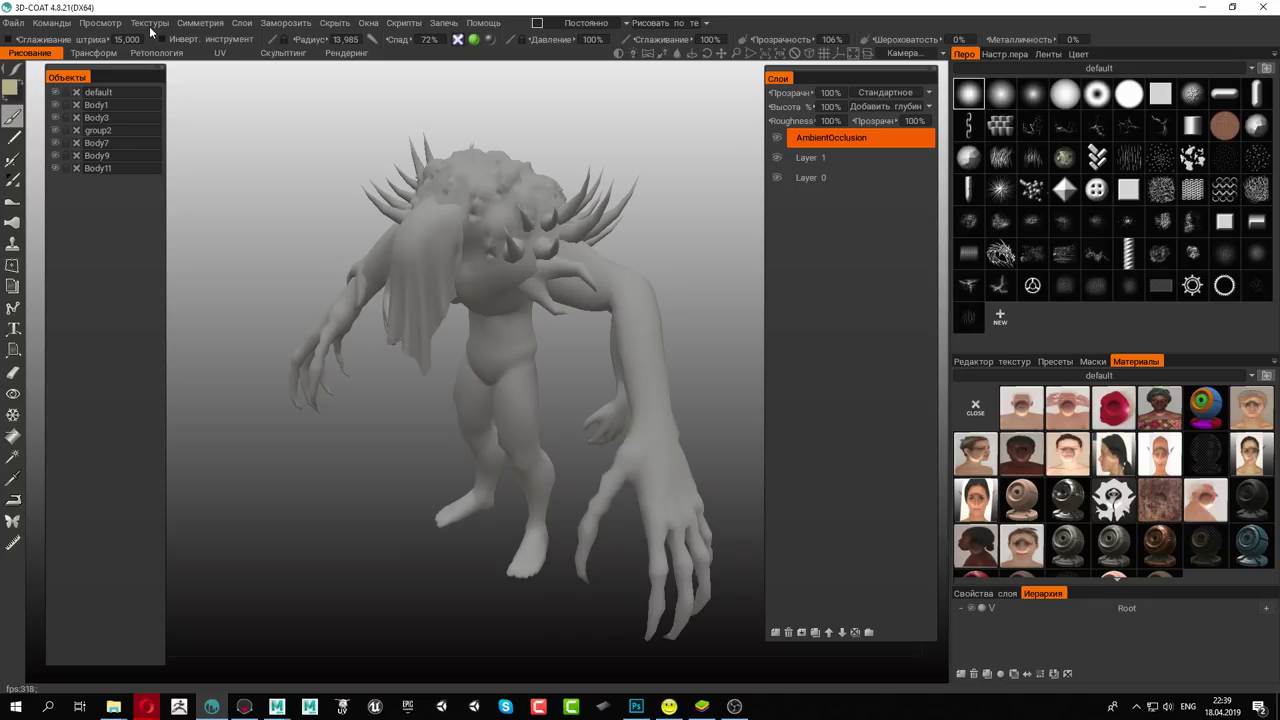
Import body_curve as an external curvature map
left_click(154, 23)
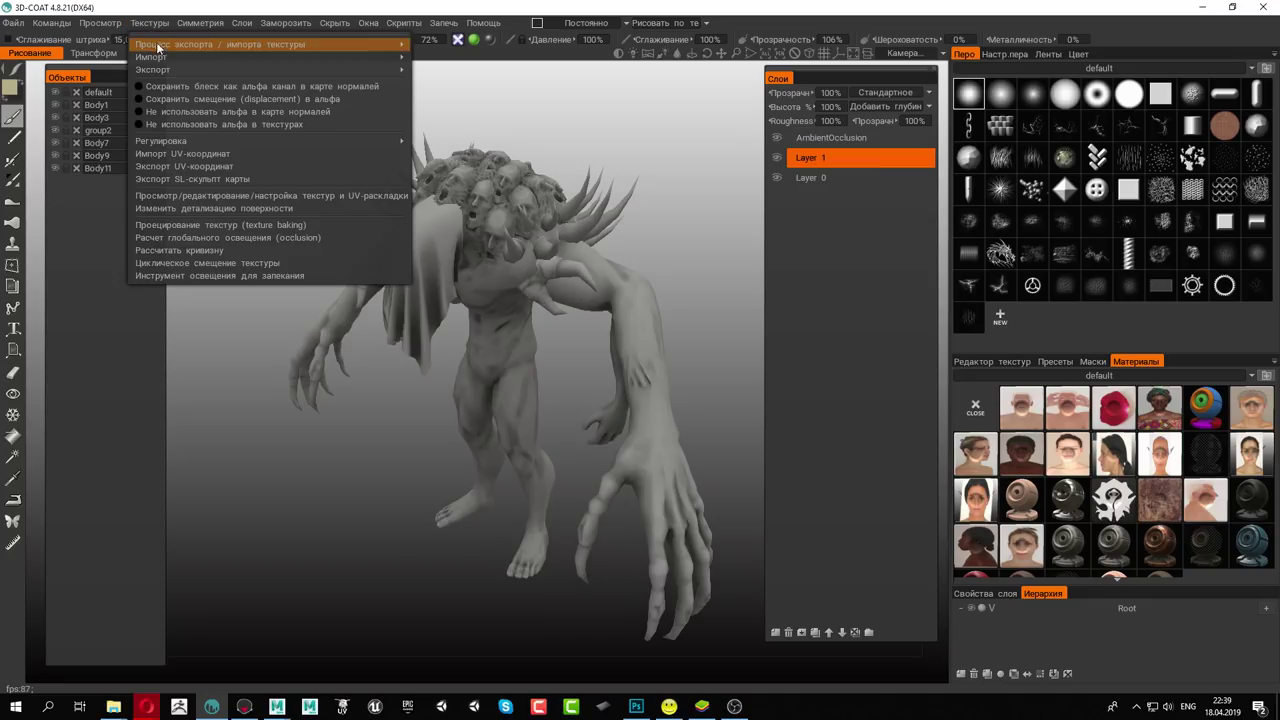
left_click(443, 99)
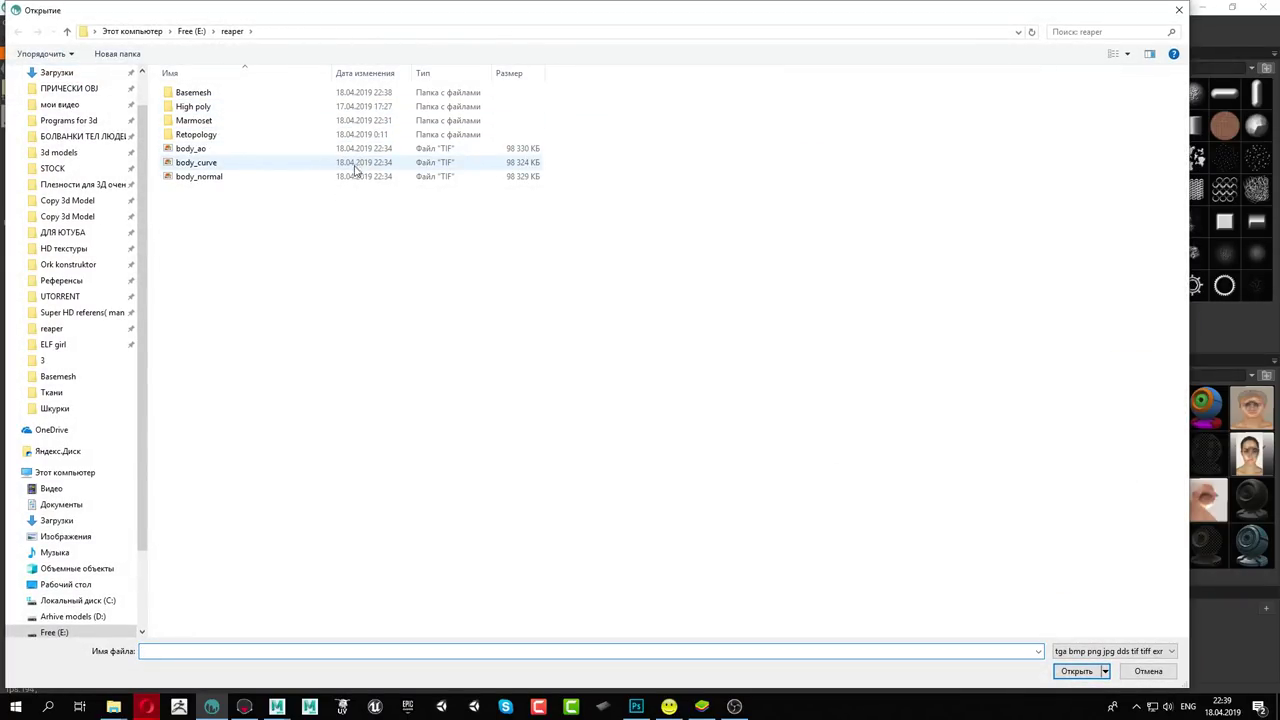
left_click(216, 166)
double_click(216, 166)
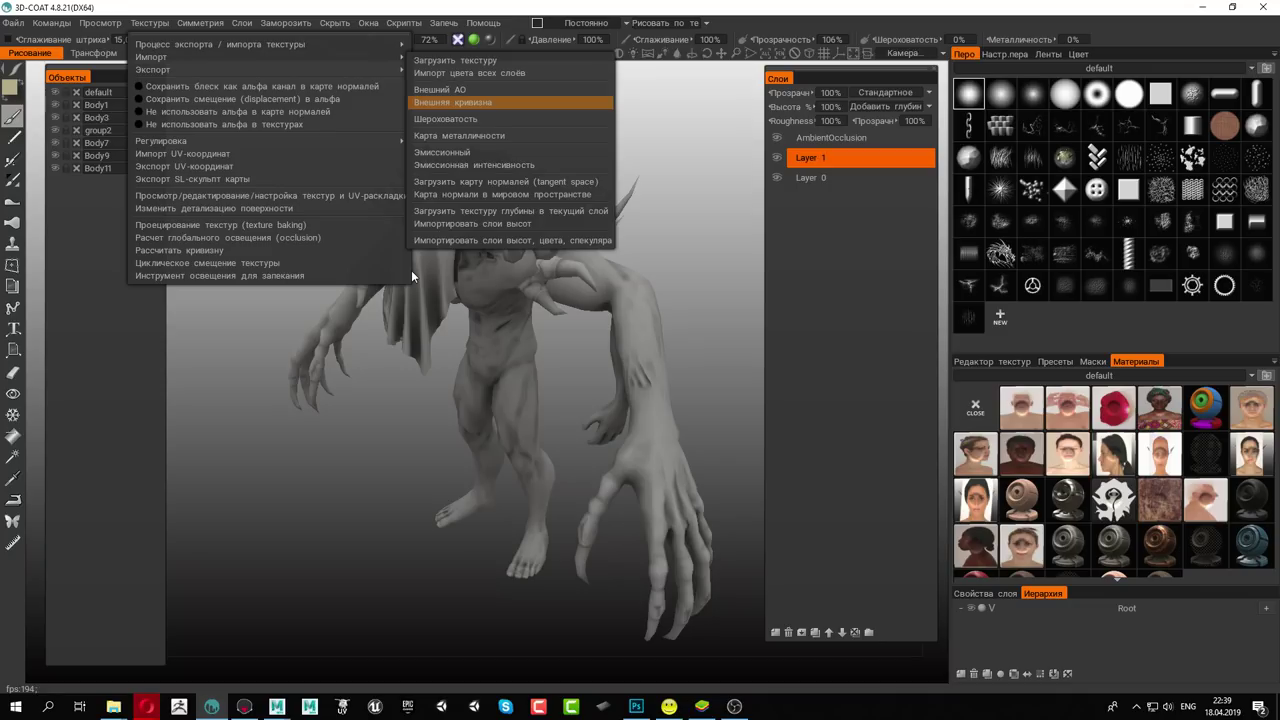
Load body_normal as a tangent-space normal map and confirm its import settings
mouse_move(152, 57)
left_click(149, 22)
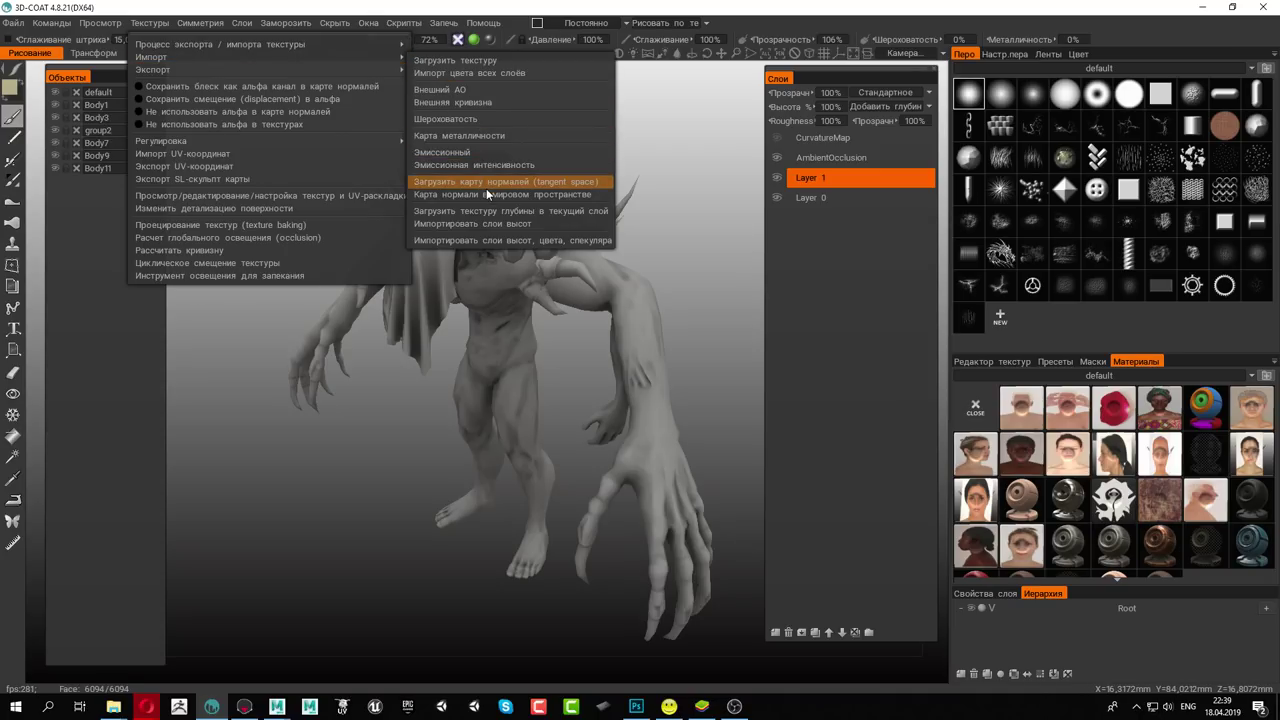
left_click(487, 183)
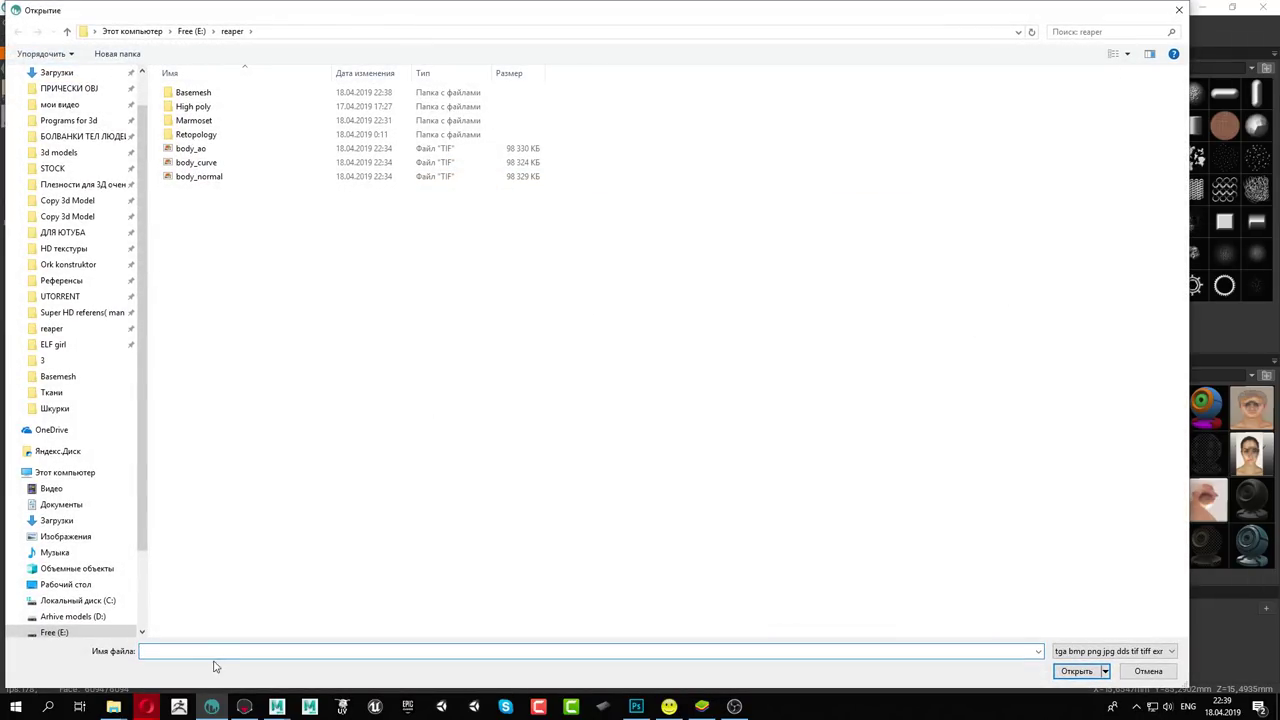
left_click(203, 178)
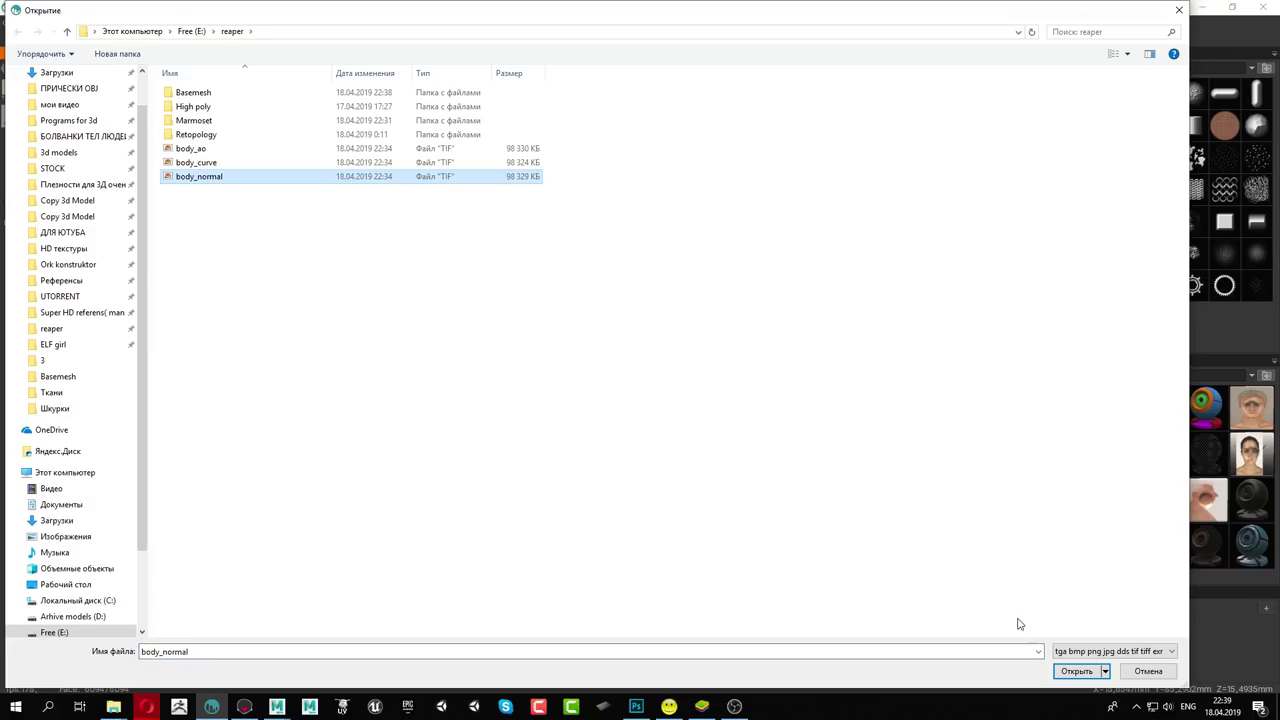
left_click(1072, 673)
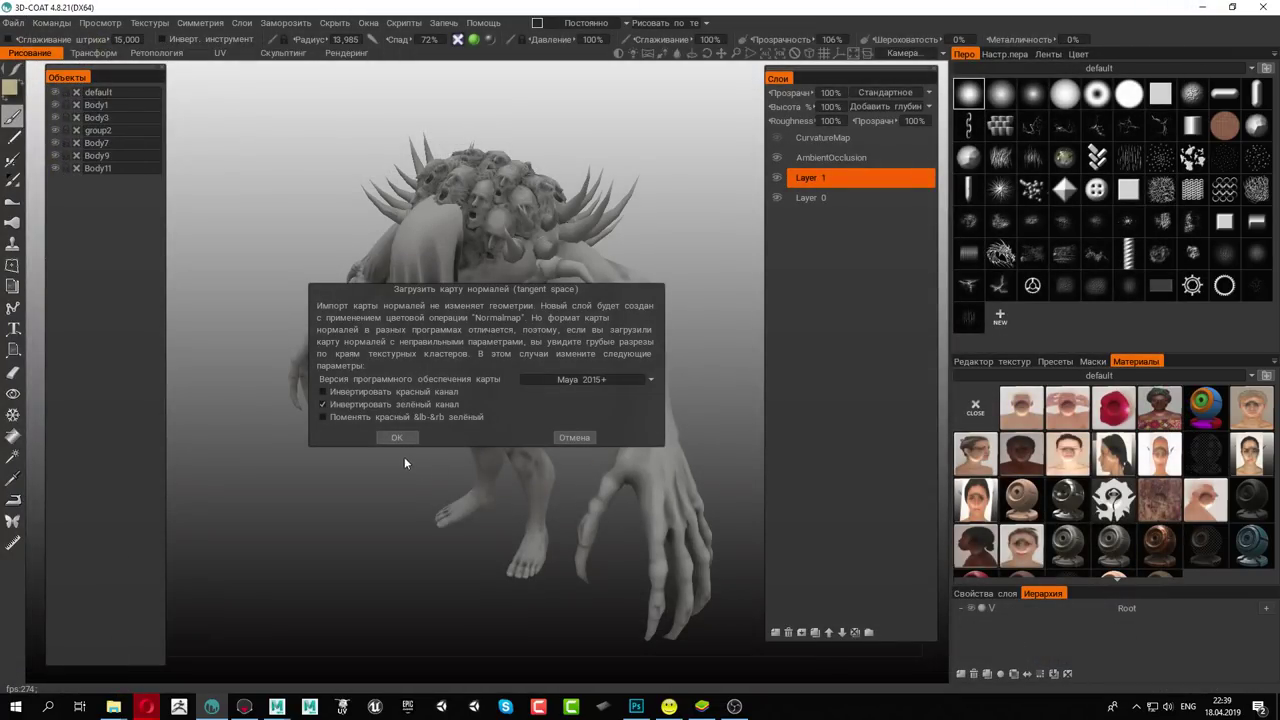
left_click(398, 439)
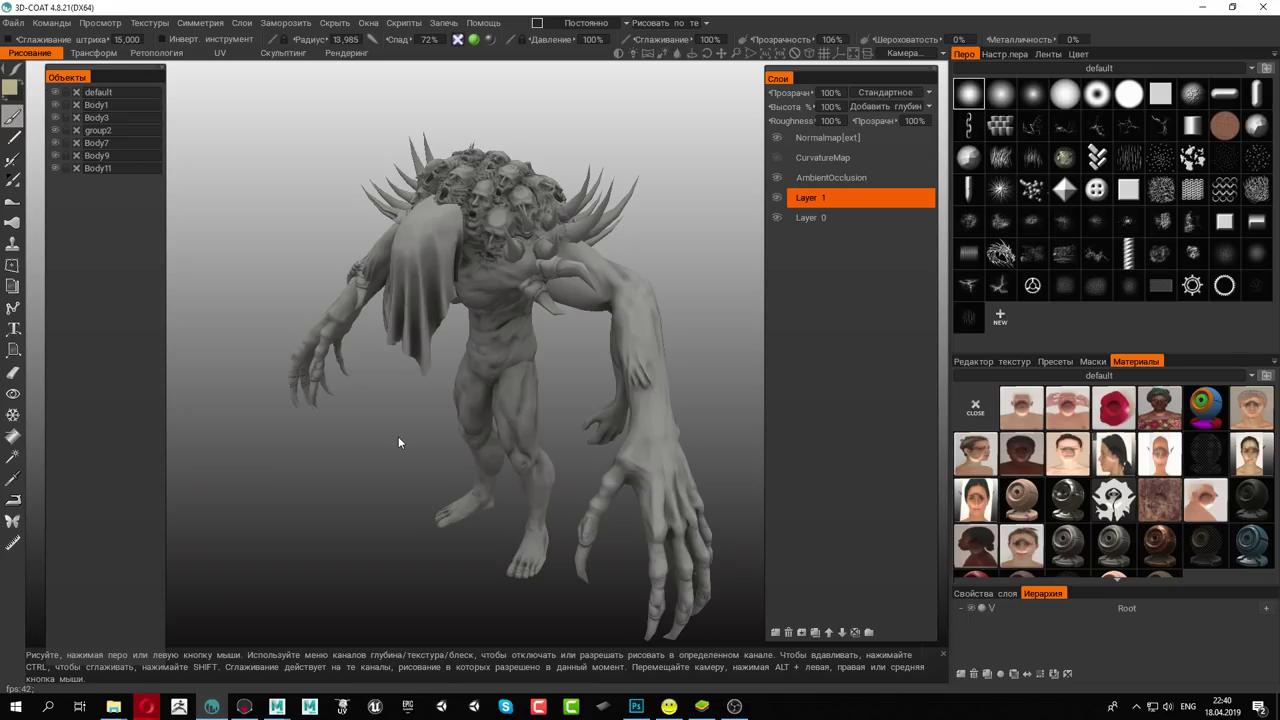
Orbit to the front and zoom in on the reaper's face-covered head and hanging cloth
mouse_move(565, 401)
left_mouse_down("alt")
mouse_move(558, 361)
mouse_move(737, 344)
mouse_move(160, 374)
mouse_move(542, 326)
left_mouse_up("alt")
mouse_move(542, 326)
right_mouse_down("alt")
mouse_move(577, 414)
mouse_move(539, 390)
right_mouse_up("alt")
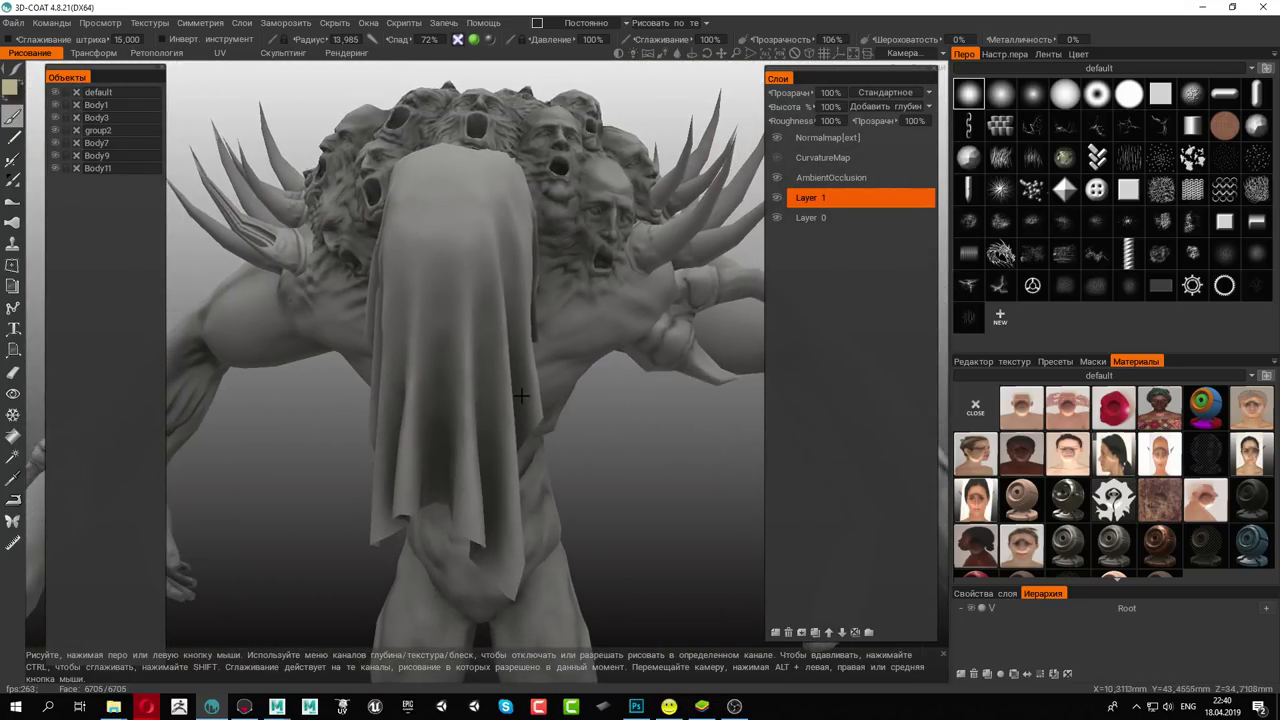
left_click_drag(539, 390, 545, 396, "alt")
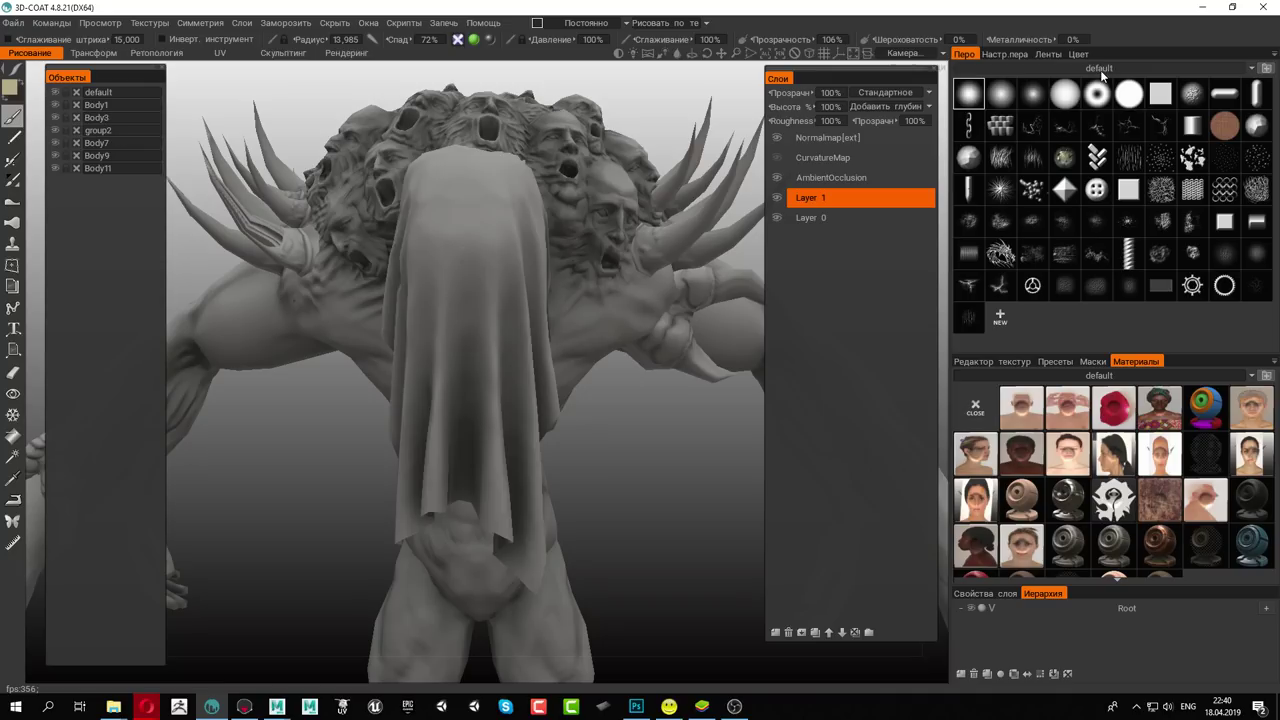
Make Layer 0 the paint layer and load the 3DC_Brushes alpha set
left_click(826, 220)
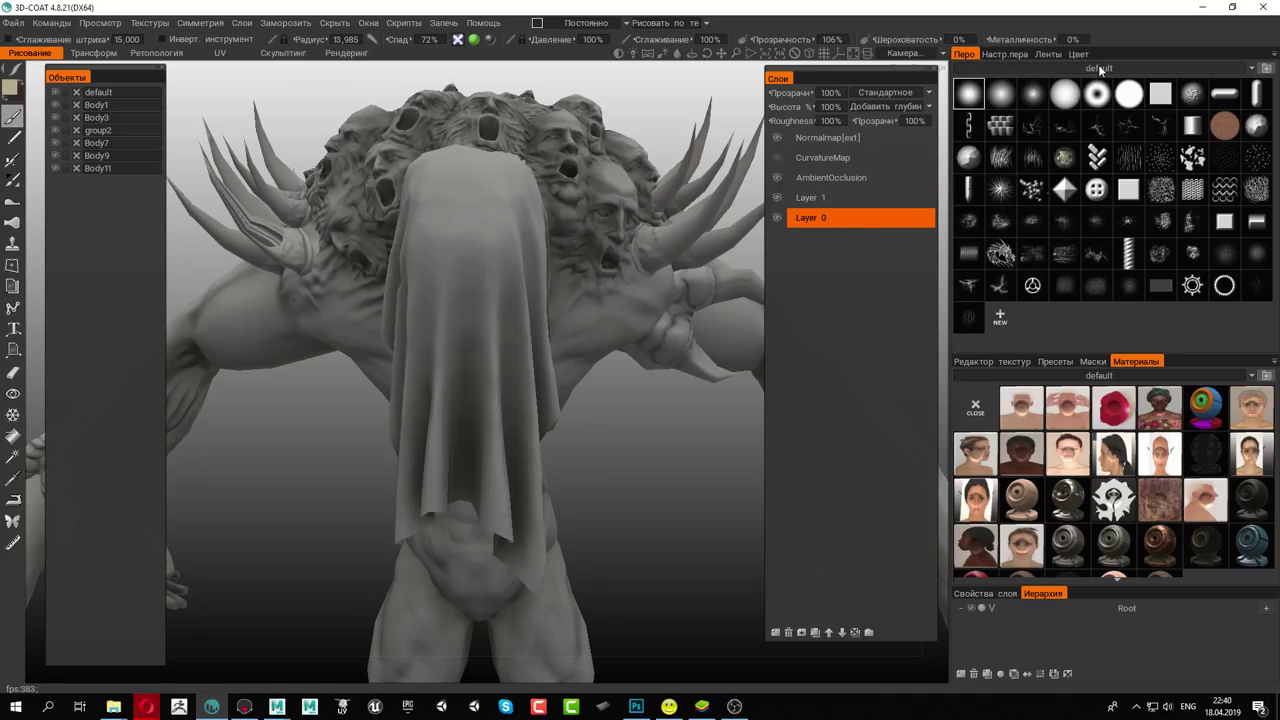
left_click(1101, 70)
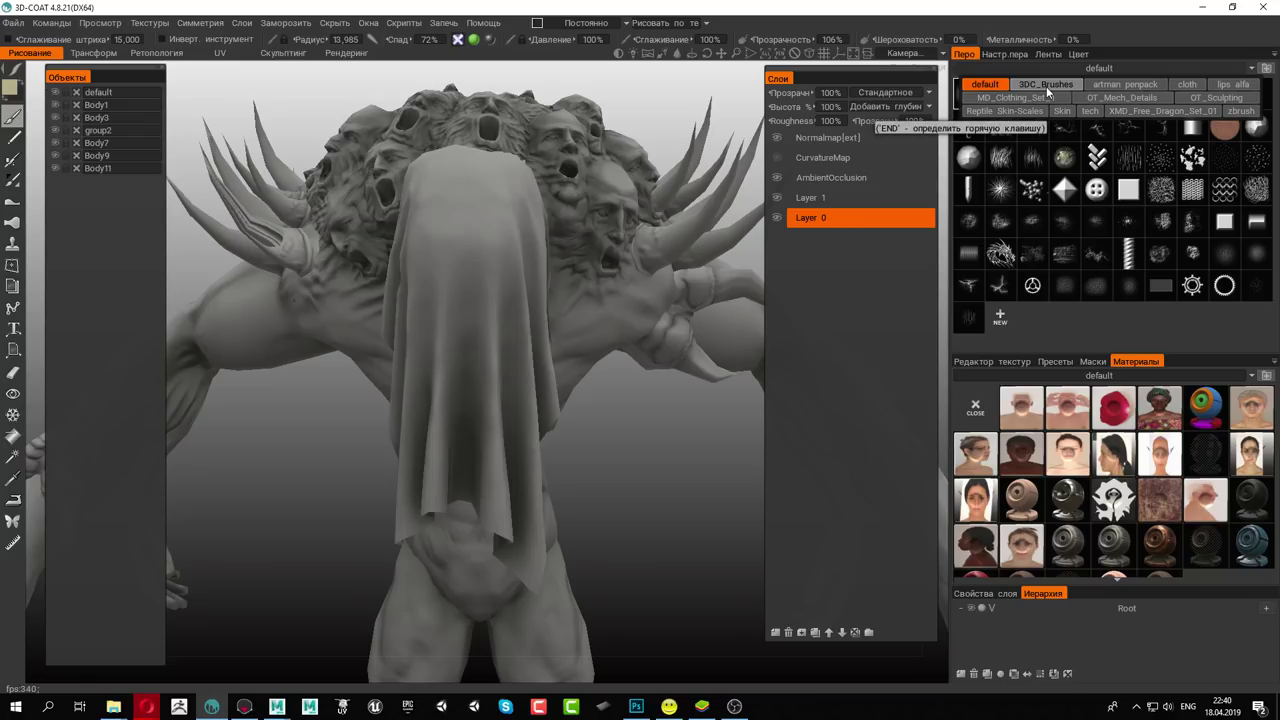
left_click(1045, 87)
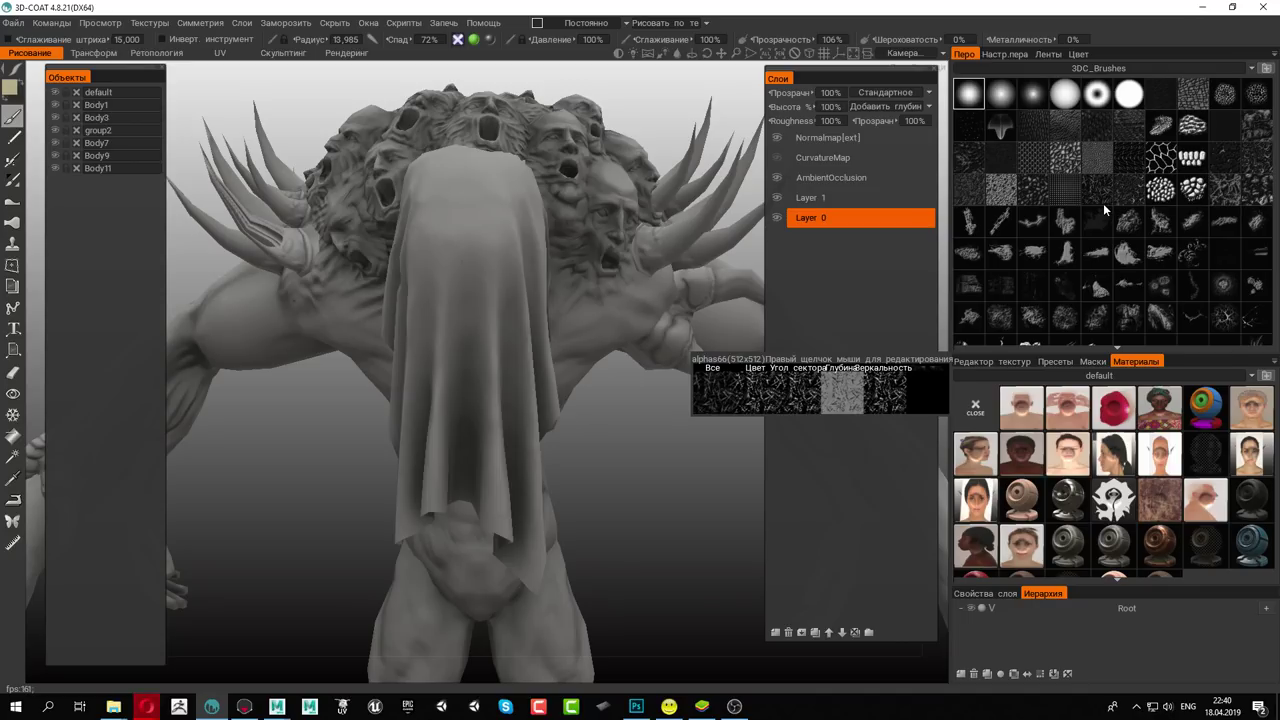
mouse_move(1064, 222)
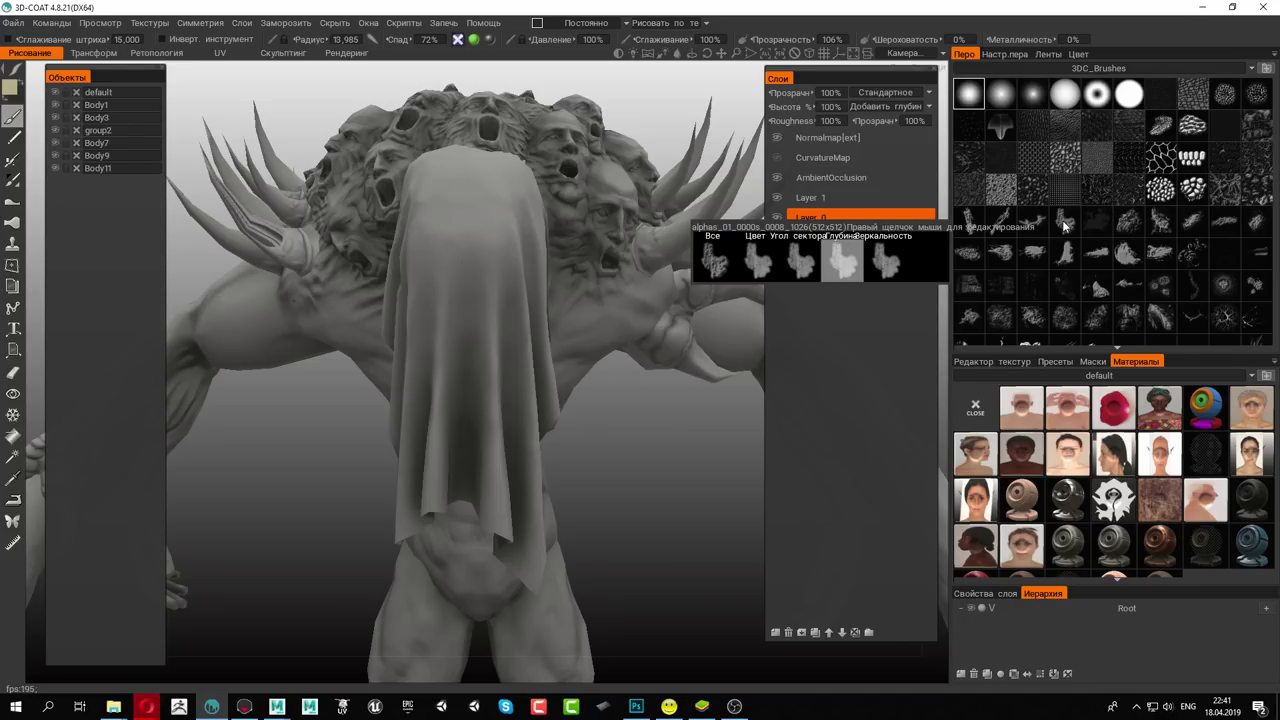
Scroll the 3DC_Brushes alphas and select mm_dirty_thorns01
scroll(1165, 199, "down", 3)
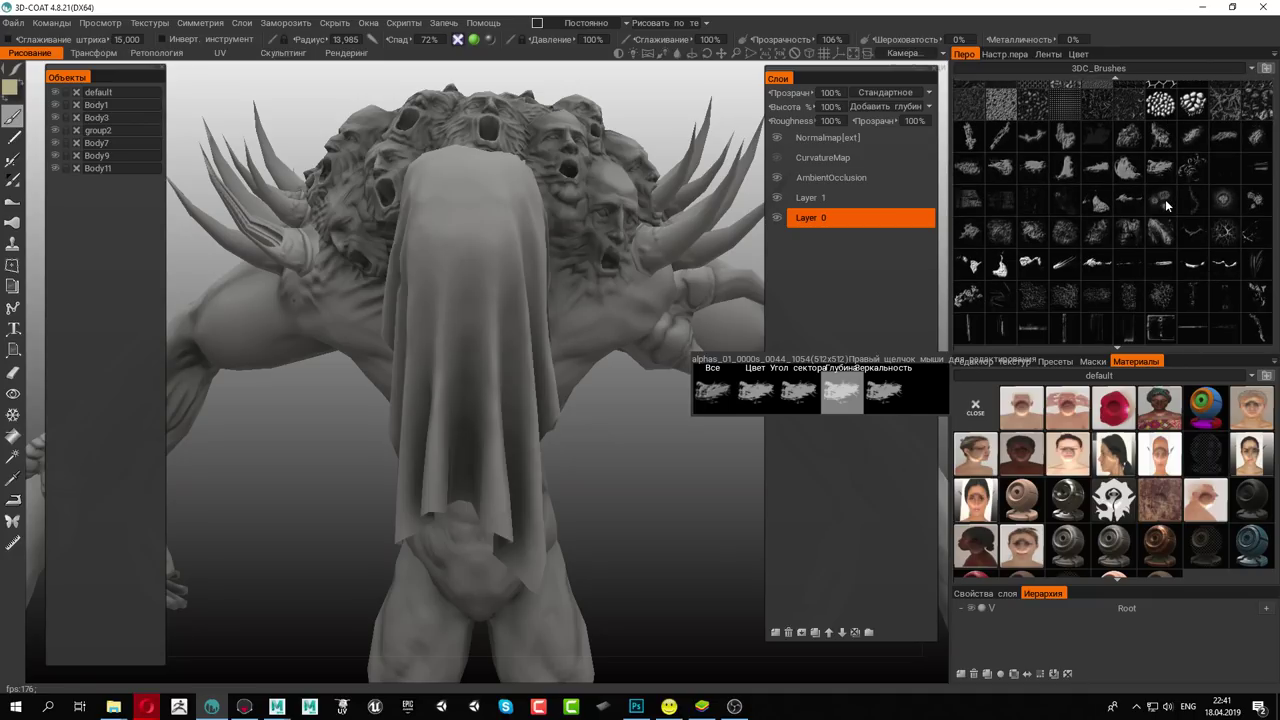
scroll(1165, 199, "down", 3)
scroll(1166, 205, "down", 3)
scroll(1166, 205, "down", 3)
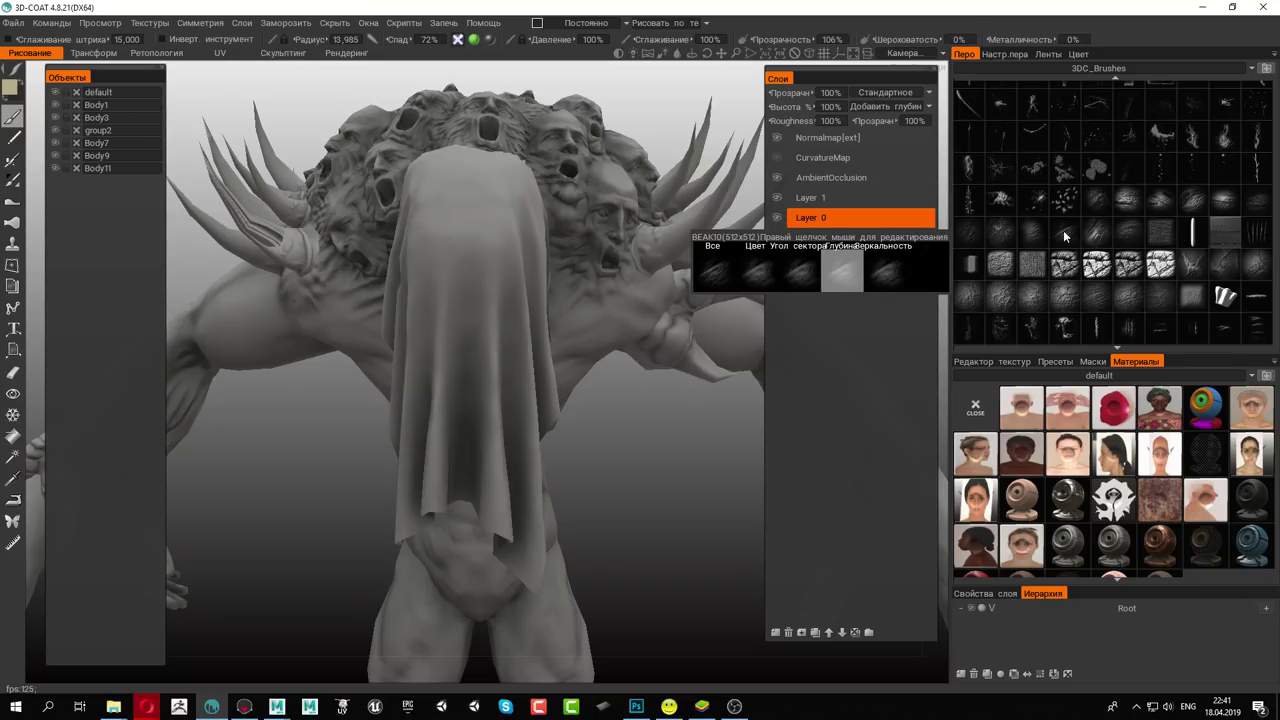
scroll(1084, 245, "down", 2)
scroll(1100, 245, "down", 3)
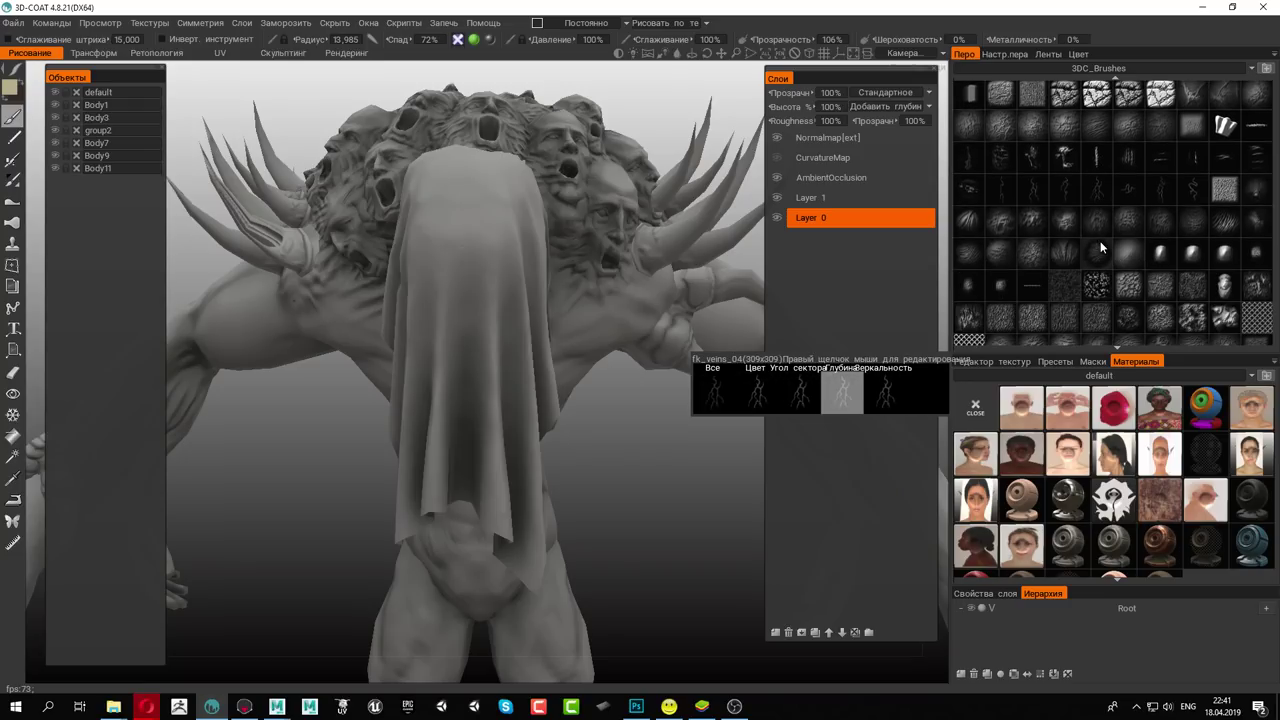
scroll(1100, 241, "down", 3)
scroll(1100, 241, "down", 2)
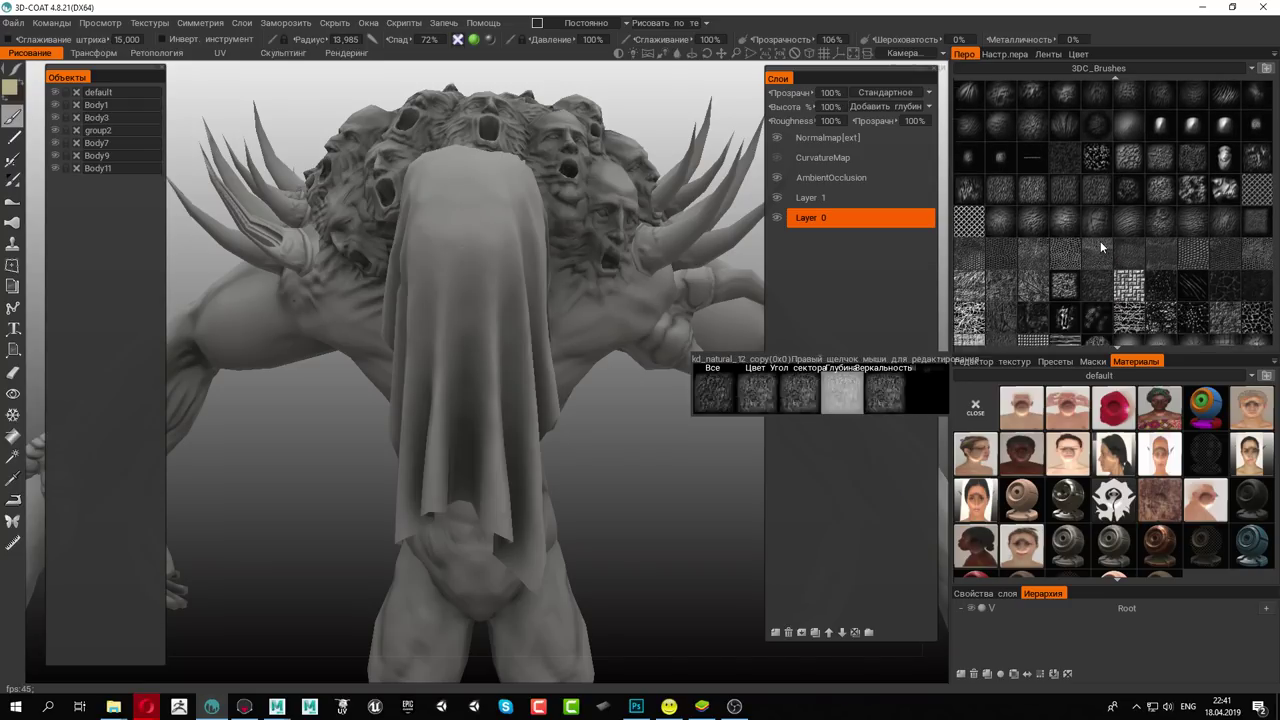
scroll(1100, 243, "down", 2)
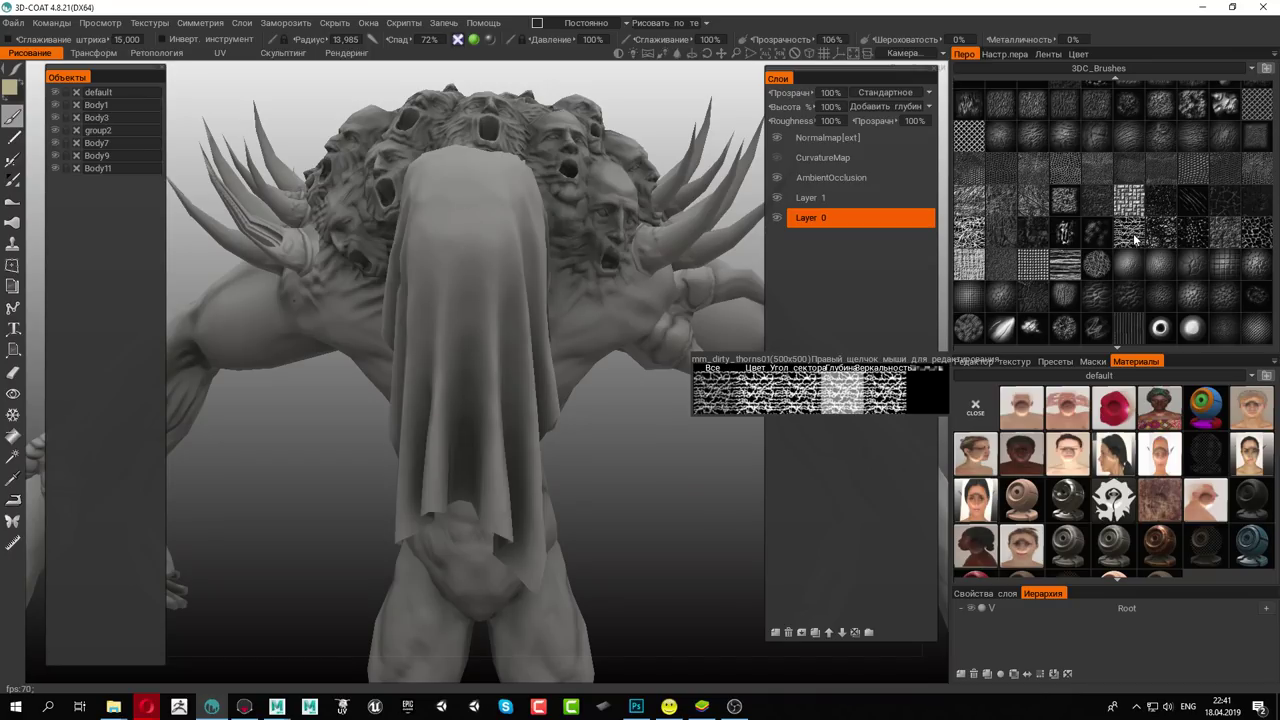
left_click(1136, 240)
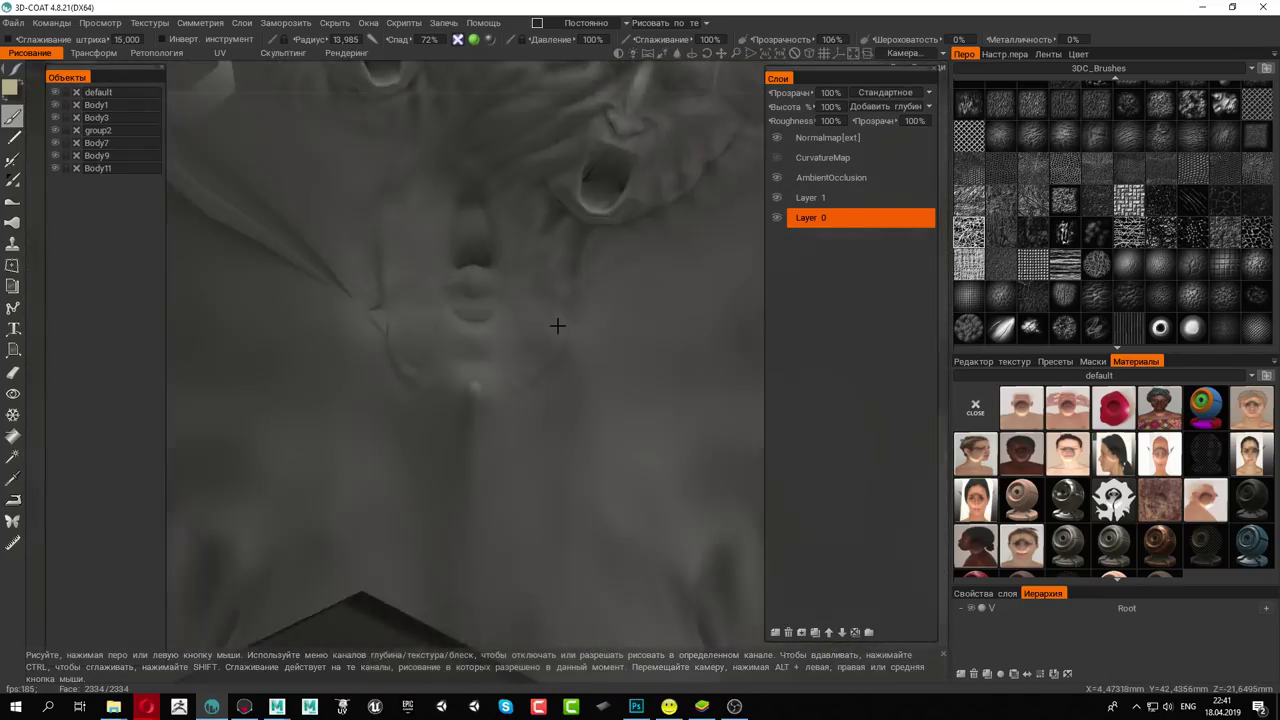
Reduce the brush radius to 4.494
left_click_drag(557, 323, 467, 295, "alt")
scroll(467, 295, "up", 5)
right_click_drag(471, 266, 471, 243)
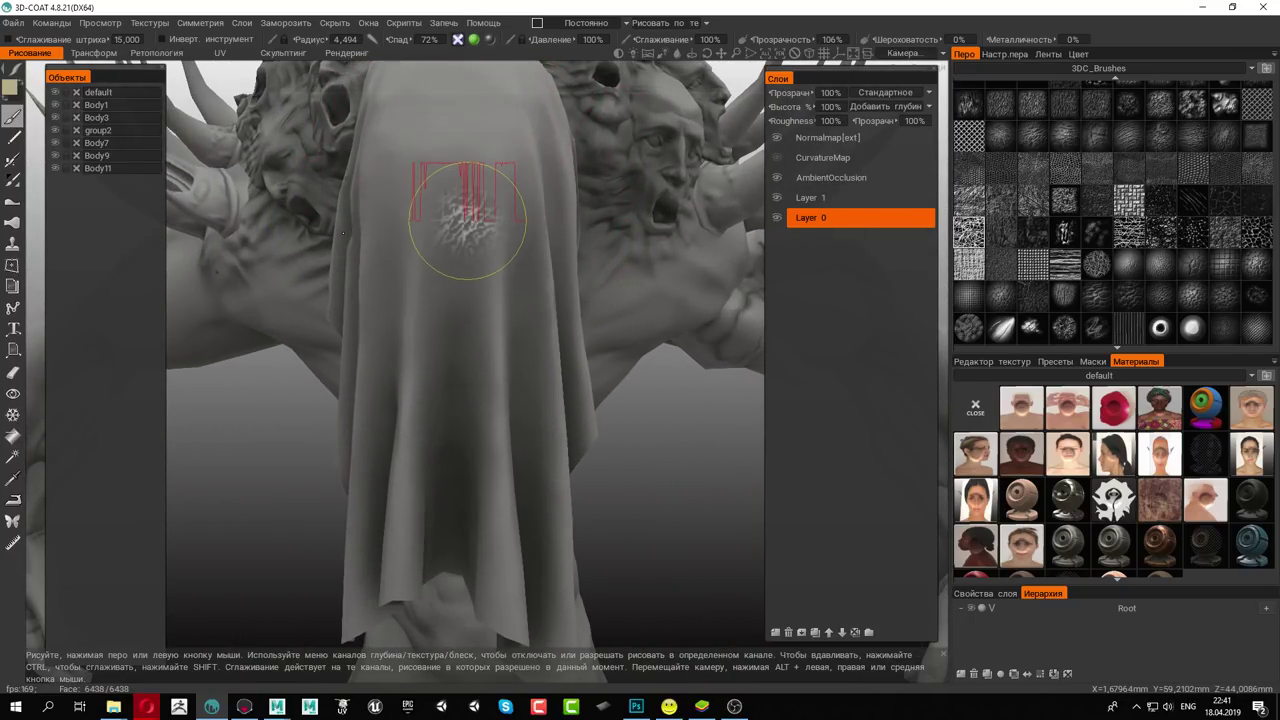
Switch to the Eraser tool and load the 3DC_Brushes alpha set
left_click(12, 374)
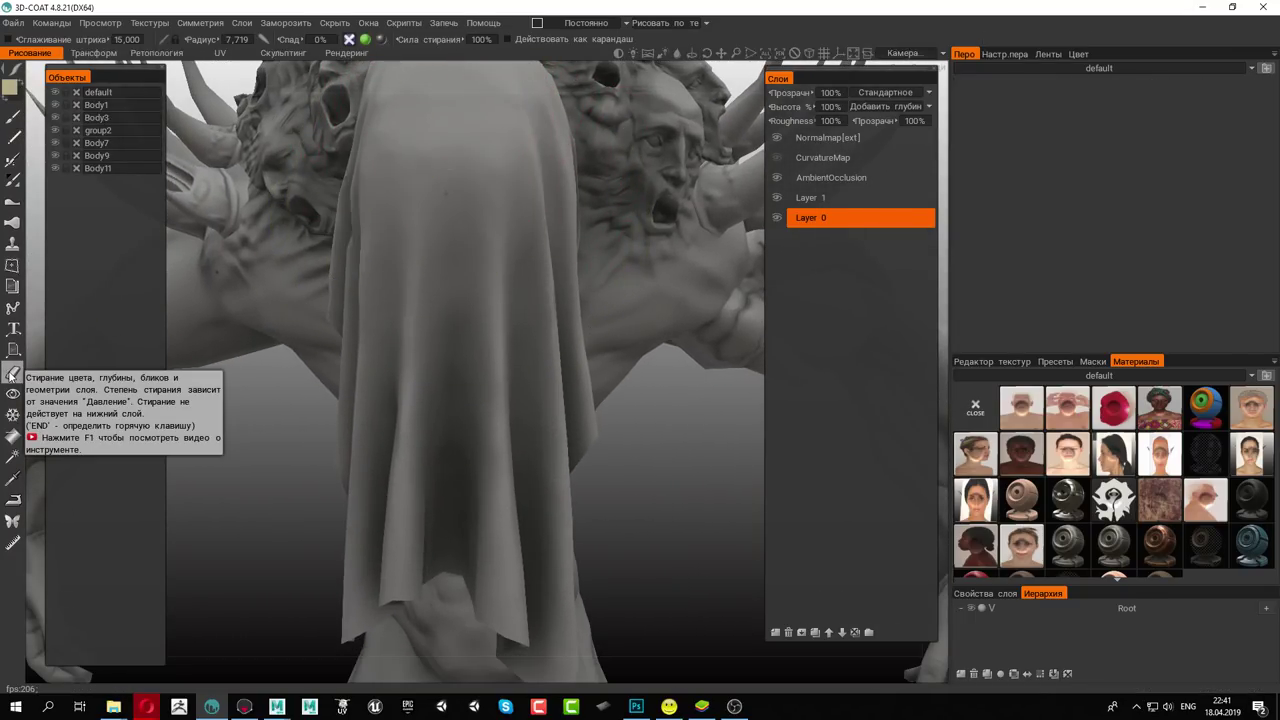
left_click(1068, 66)
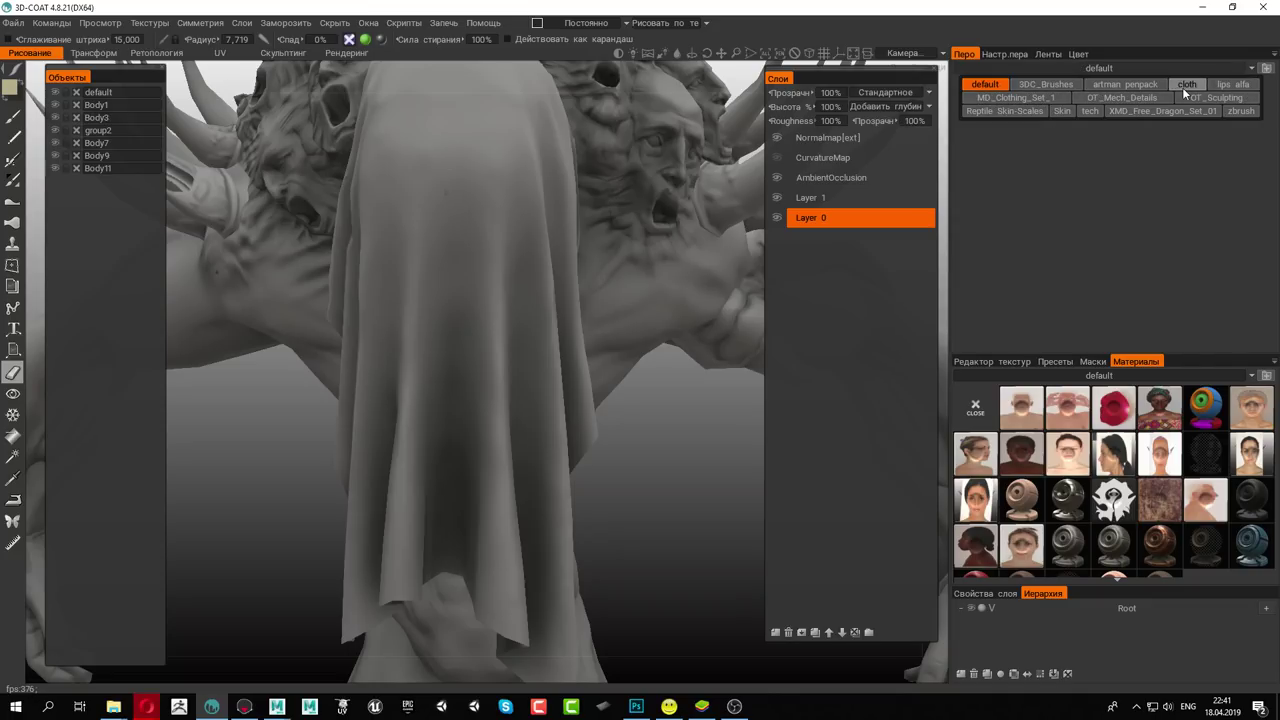
left_click(1033, 86)
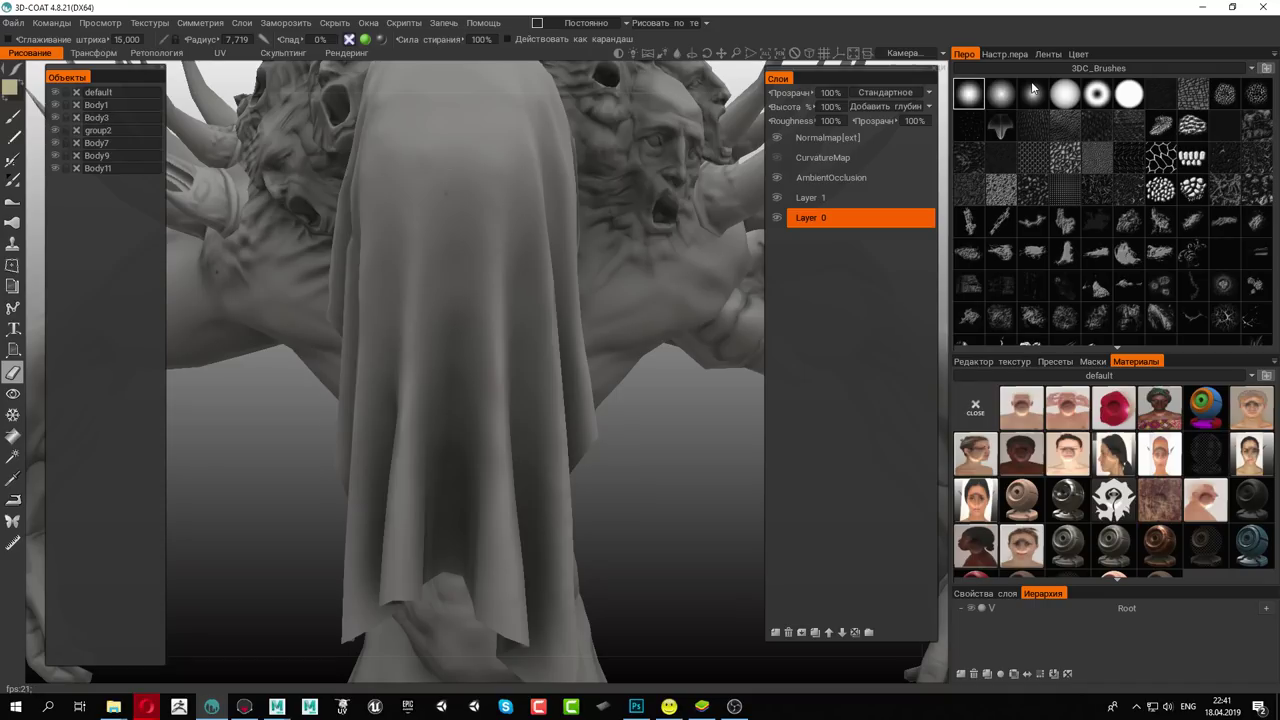
Browse up and down through the 3DC_Brushes alpha grid
scroll(1060, 140, "down", 2)
scroll(1080, 170, "down", 2)
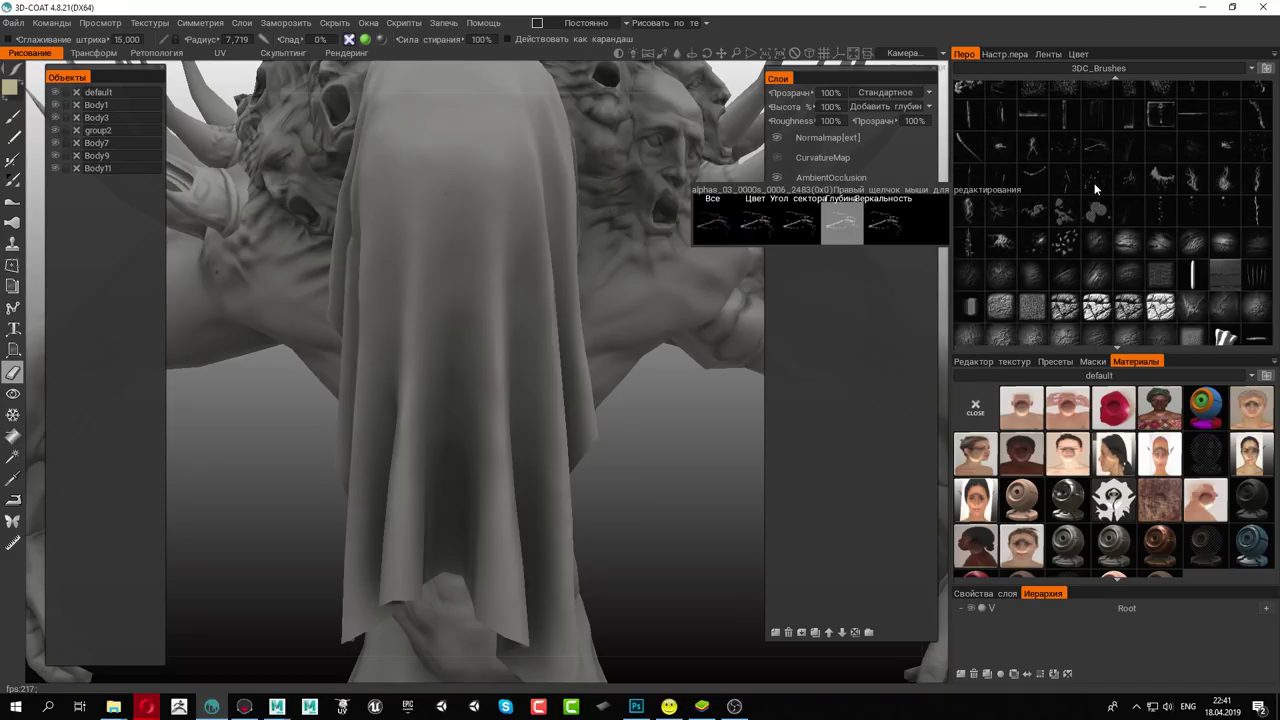
scroll(1097, 187, "down", 2)
scroll(1097, 187, "down", 2)
scroll(1097, 187, "down", 2)
scroll(1096, 187, "down", 2)
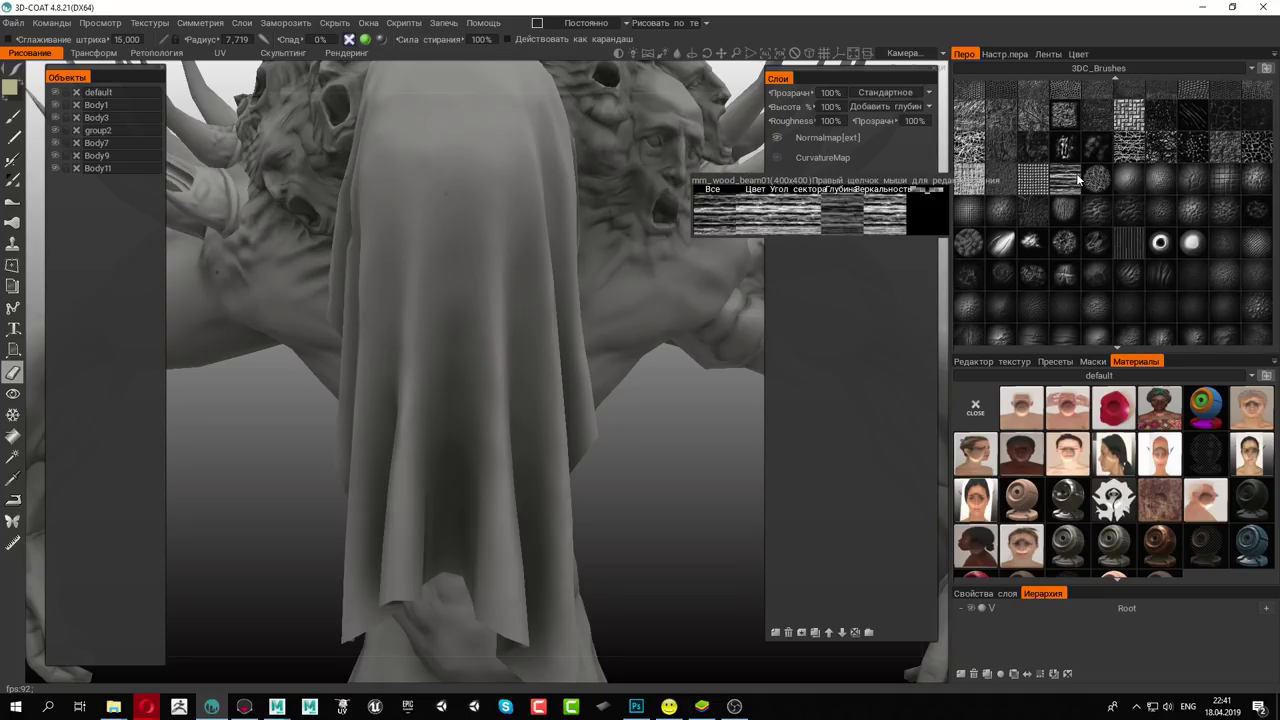
scroll(1138, 172, "down", 3)
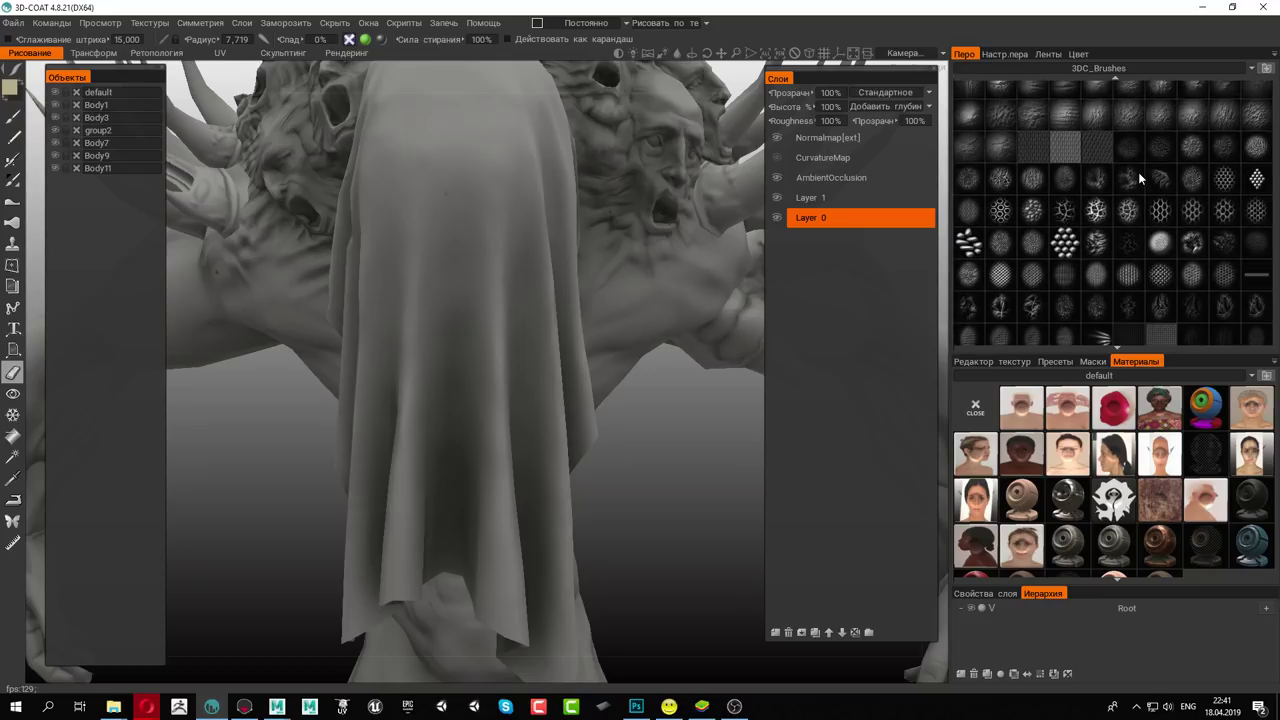
scroll(1138, 174, "down", 2)
scroll(1138, 174, "down", 2)
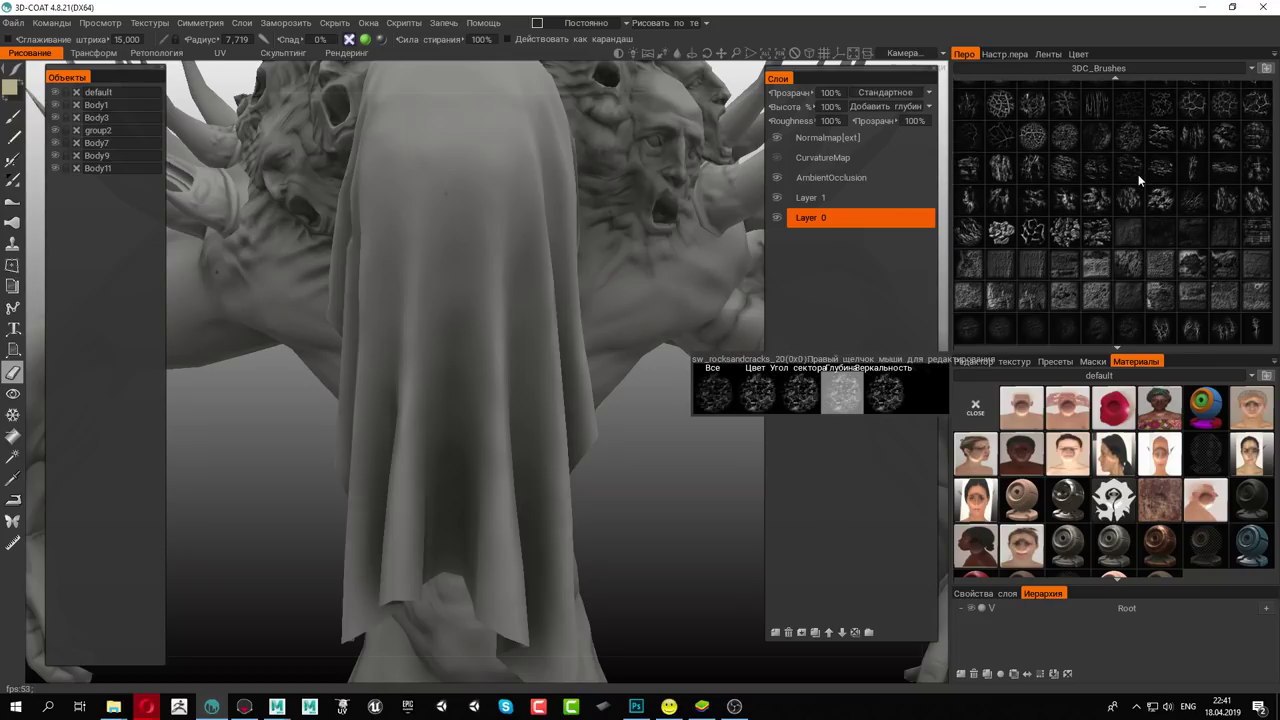
scroll(1138, 174, "down", 2)
scroll(1138, 174, "down", 2)
scroll(1138, 174, "up", 3)
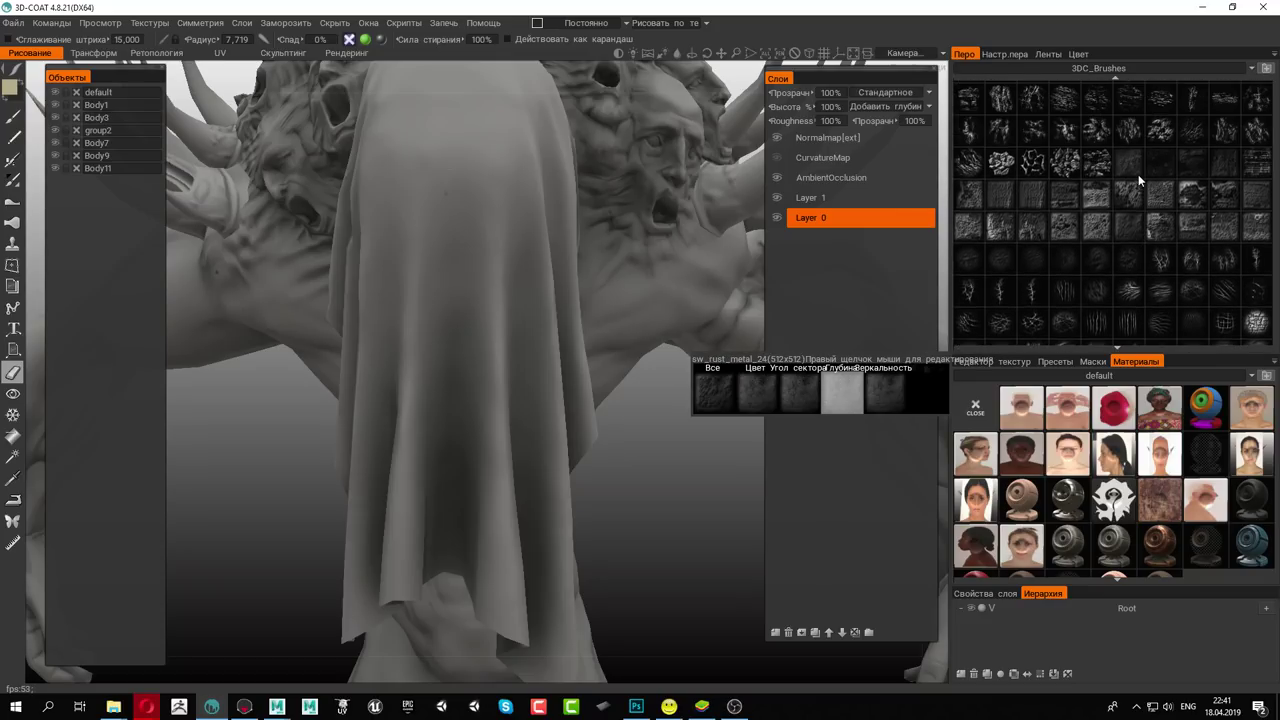
scroll(1112, 217, "up", 1)
scroll(1112, 217, "up", 2)
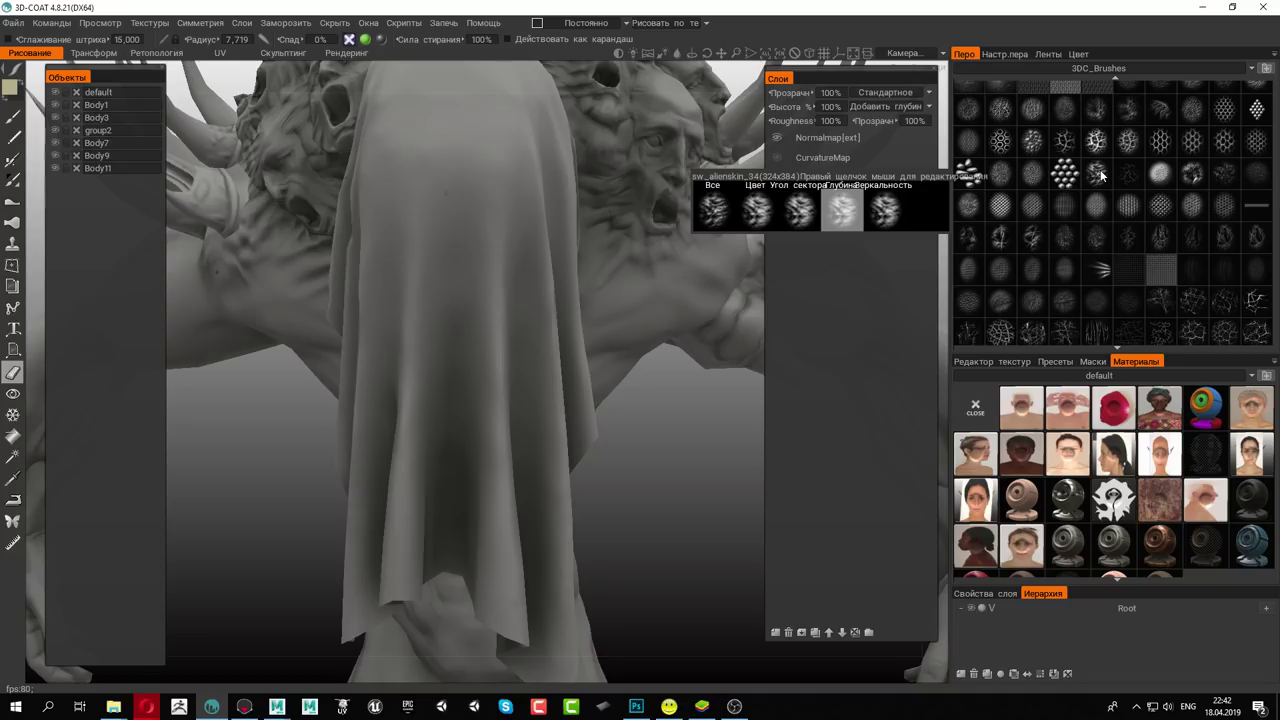
scroll(1110, 178, "up", 2)
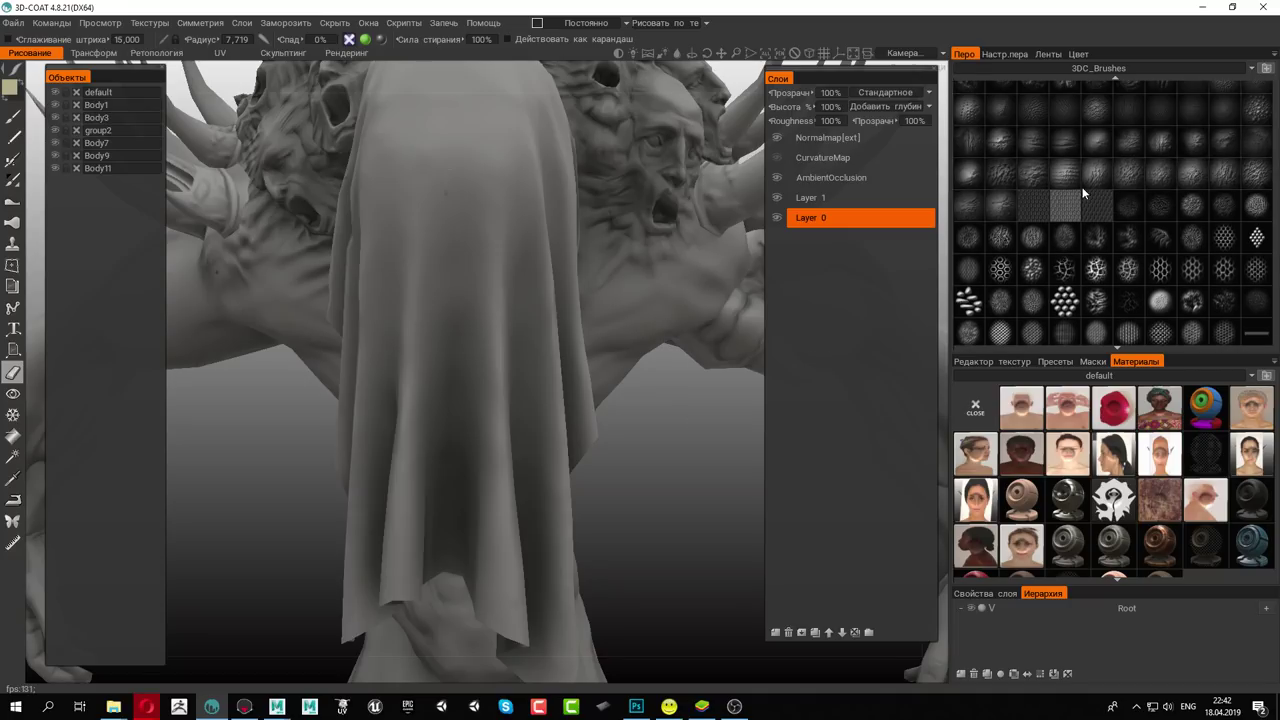
scroll(1167, 282, "down", 1)
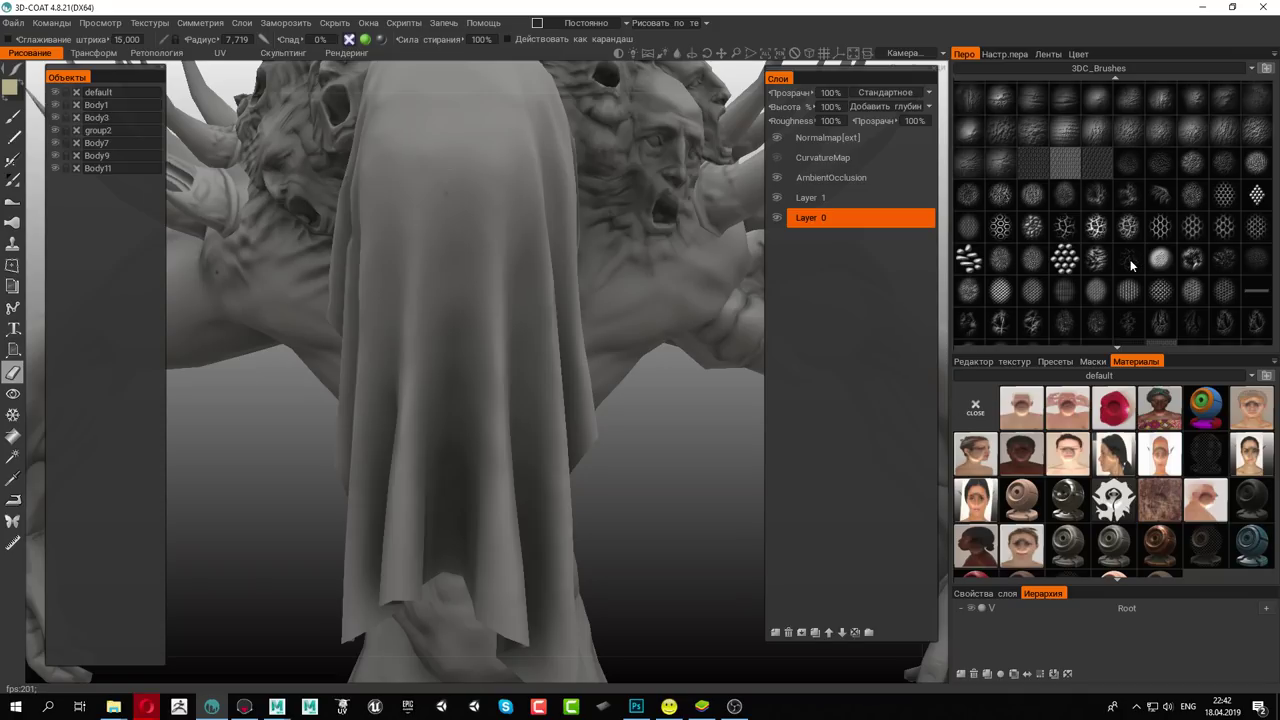
scroll(1040, 226, "down", 5)
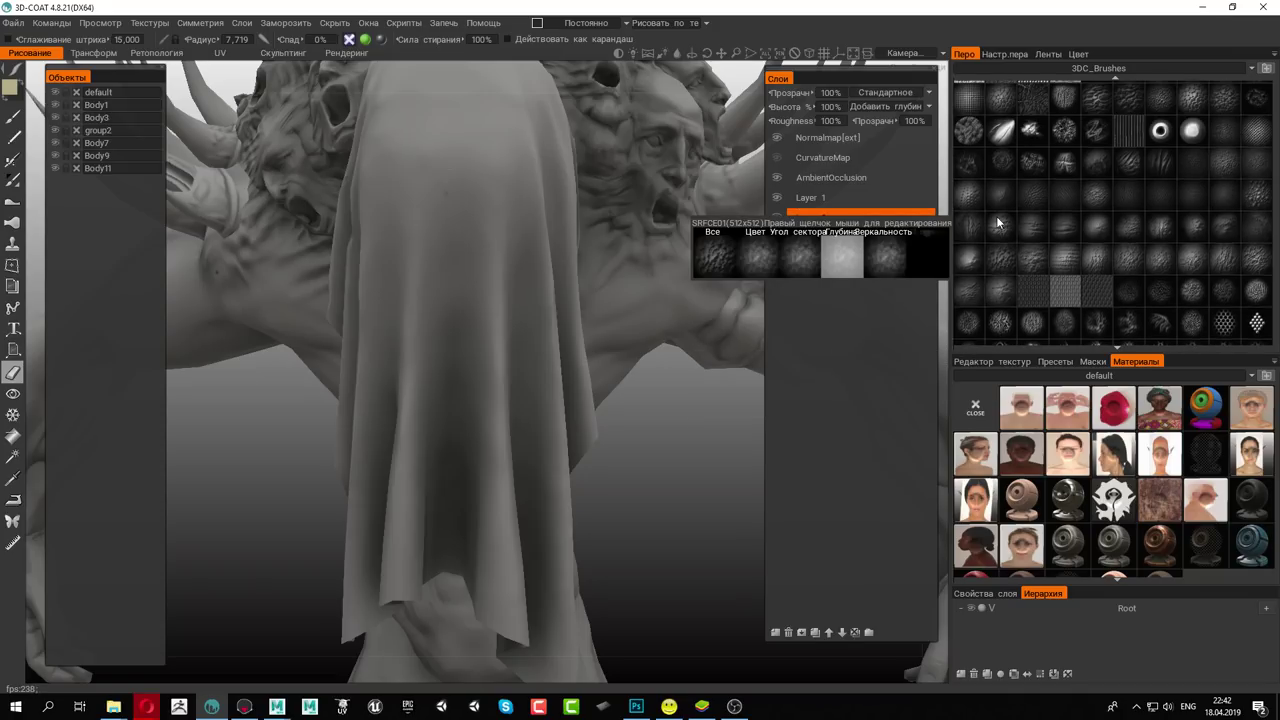
scroll(1124, 200, "up", 1)
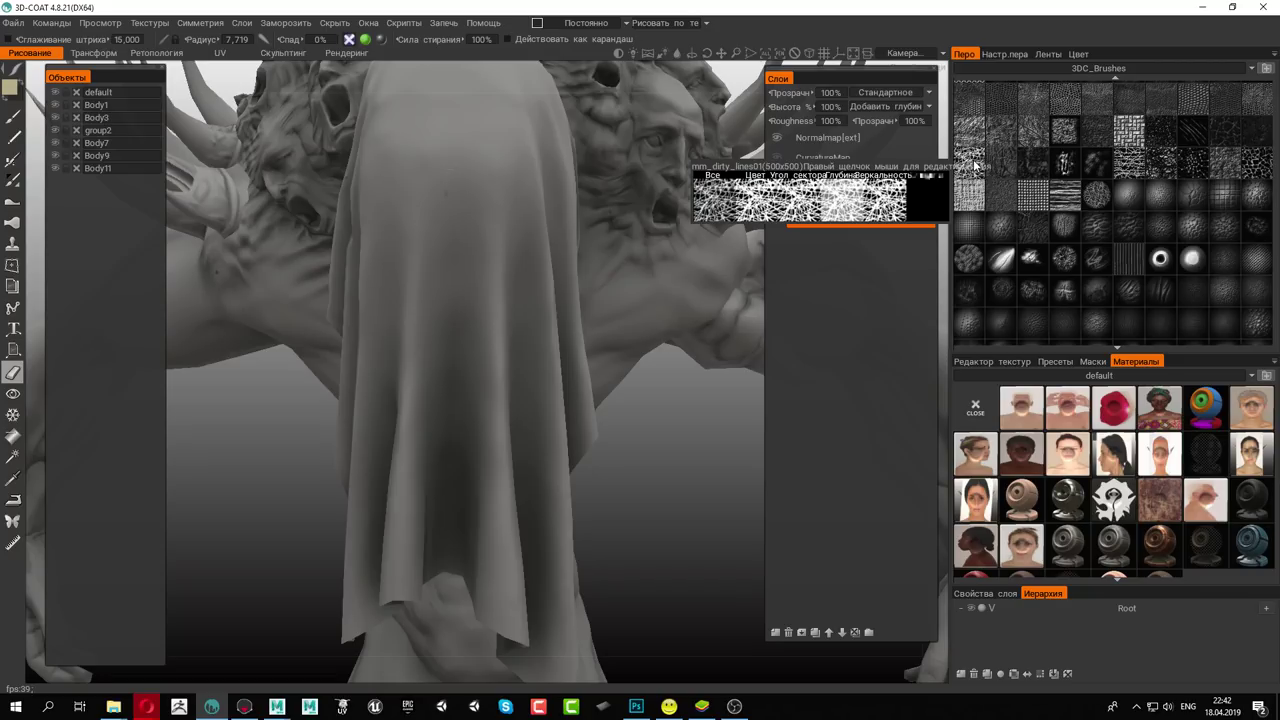
Give the eraser the mm_dirty_thorns01 alpha and shrink its radius to 2.209
left_click(1128, 163)
right_click_drag(466, 340, 440, 340)
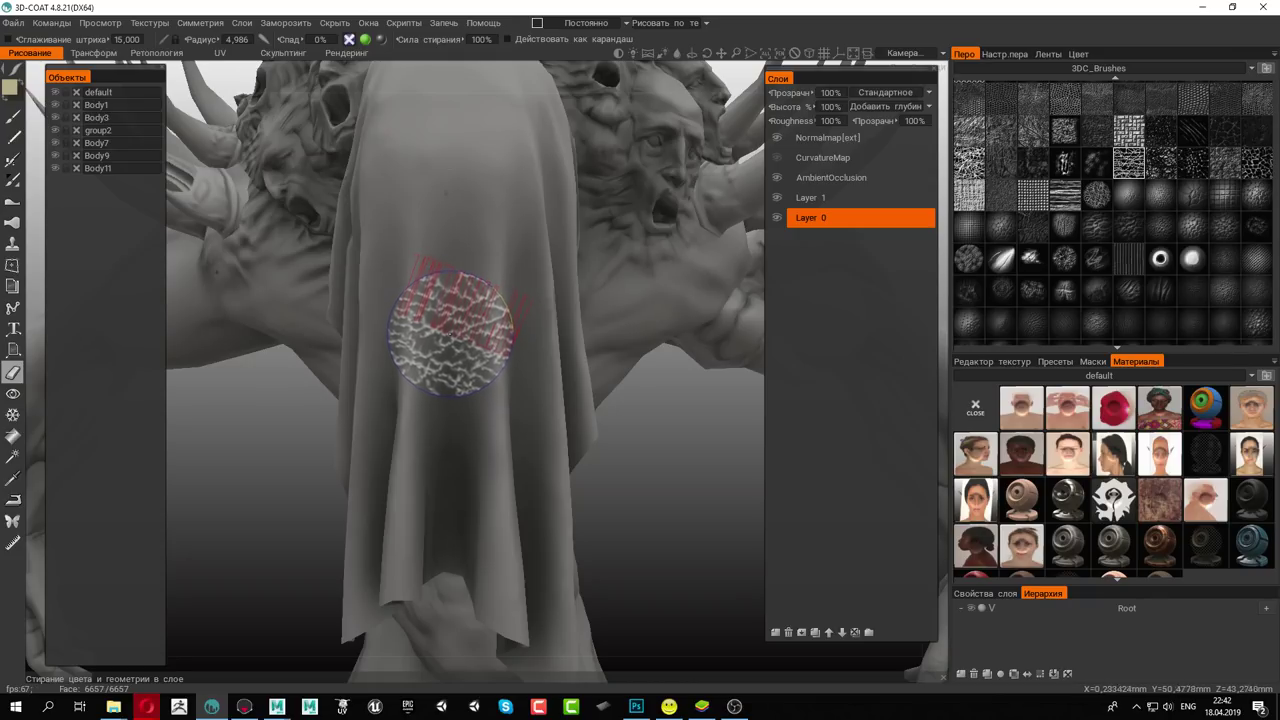
middle_click_drag(450, 336, 444, 337)
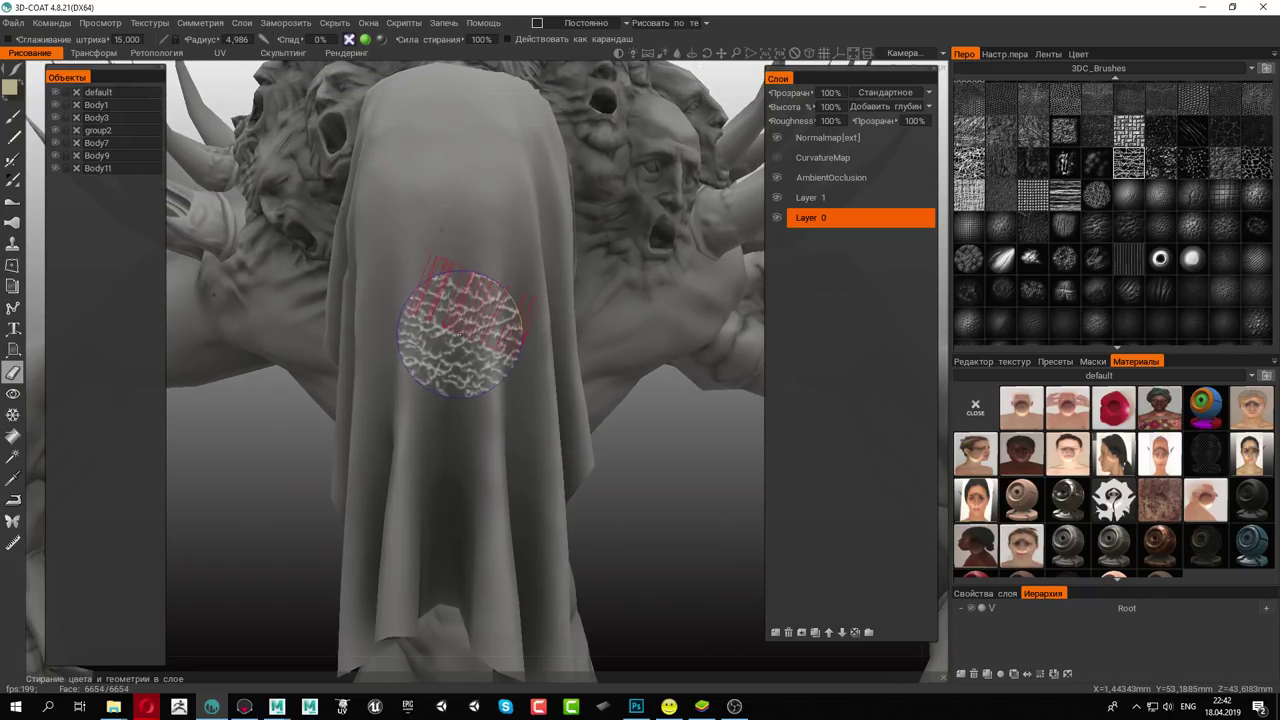
right_click_drag(446, 336, 428, 336)
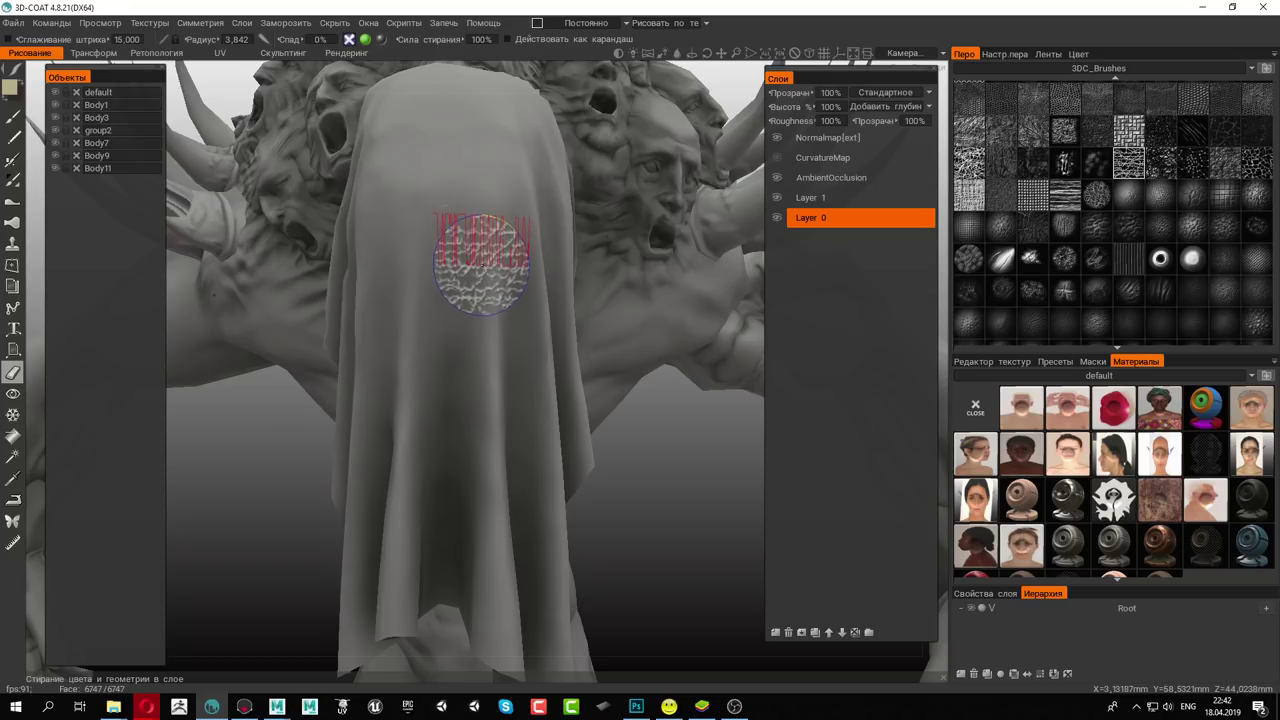
right_click_drag(481, 262, 457, 257)
Try erase strokes on the cloth, undo them, and hide the AmbientOcclusion layer
left_click_drag(470, 220, 483, 278)
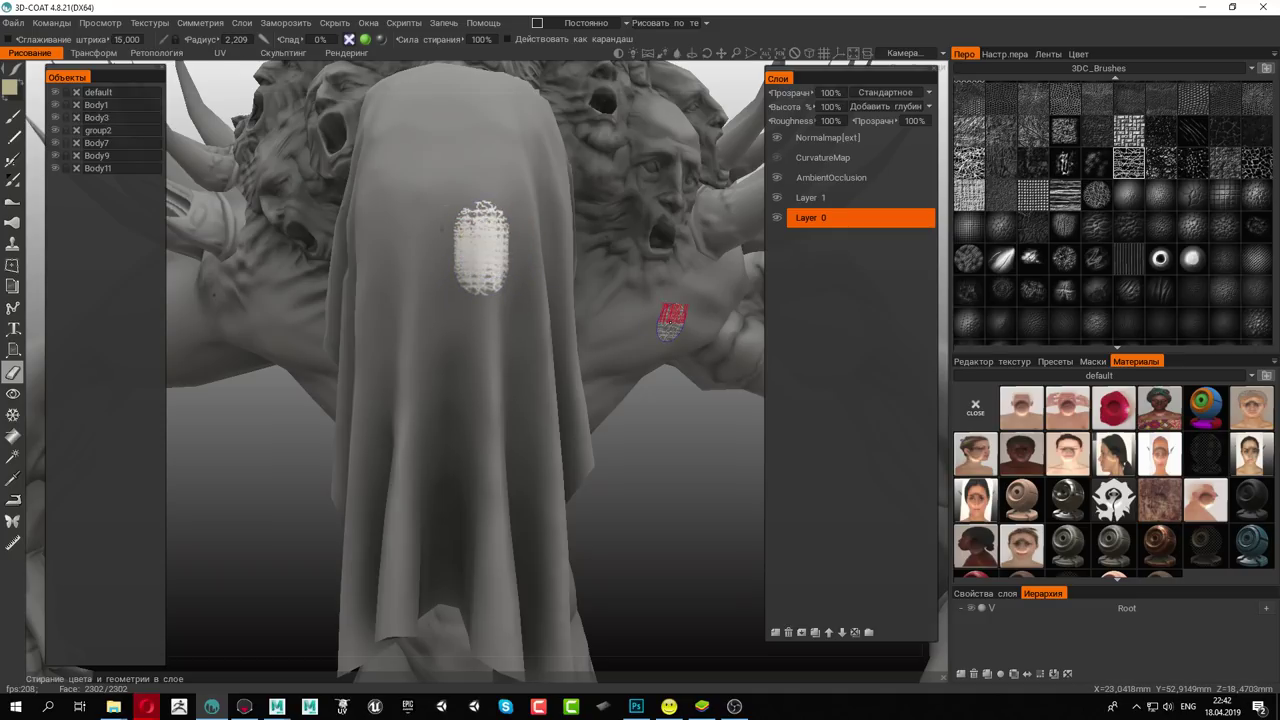
key("ctrl+z")
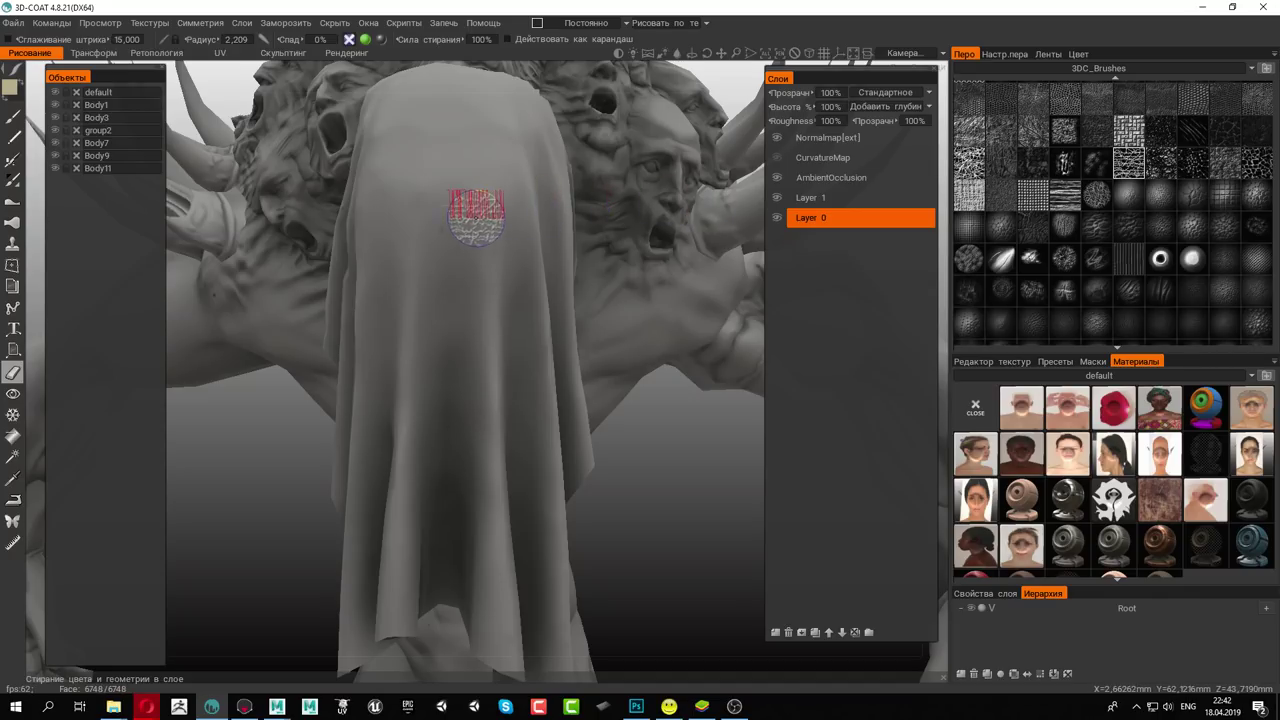
left_click_drag(480, 200, 440, 265)
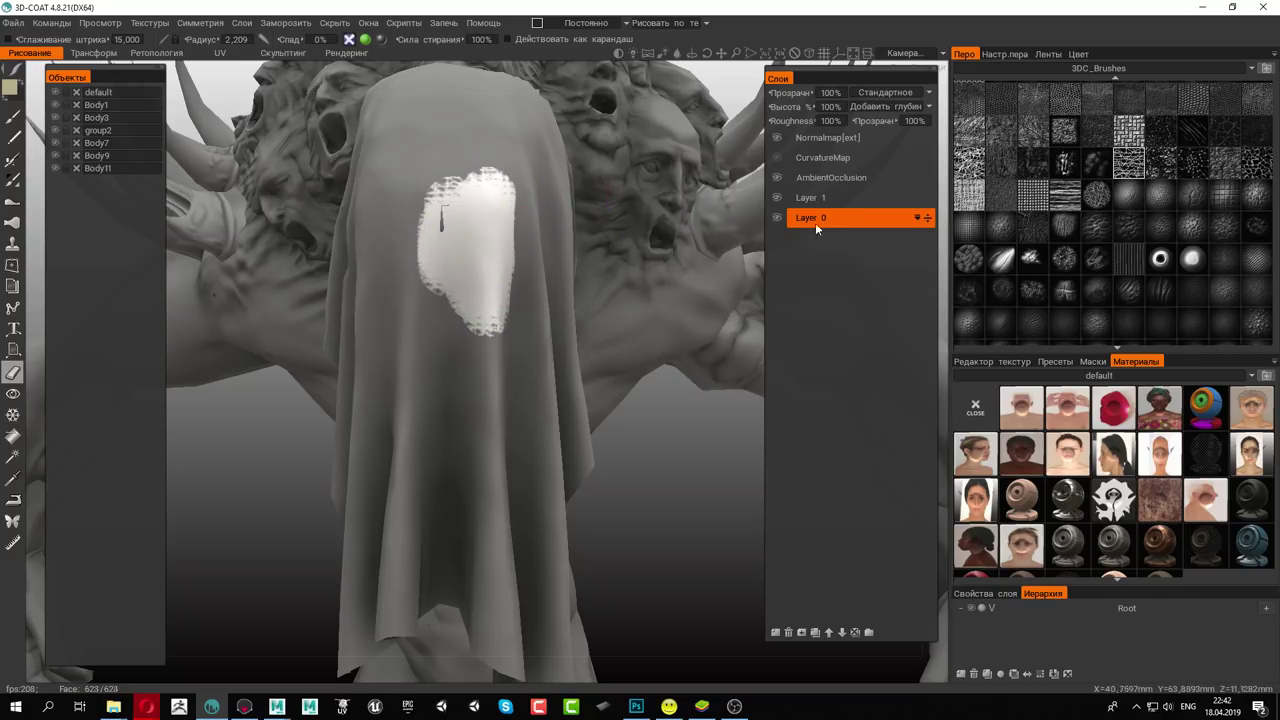
left_click(832, 197)
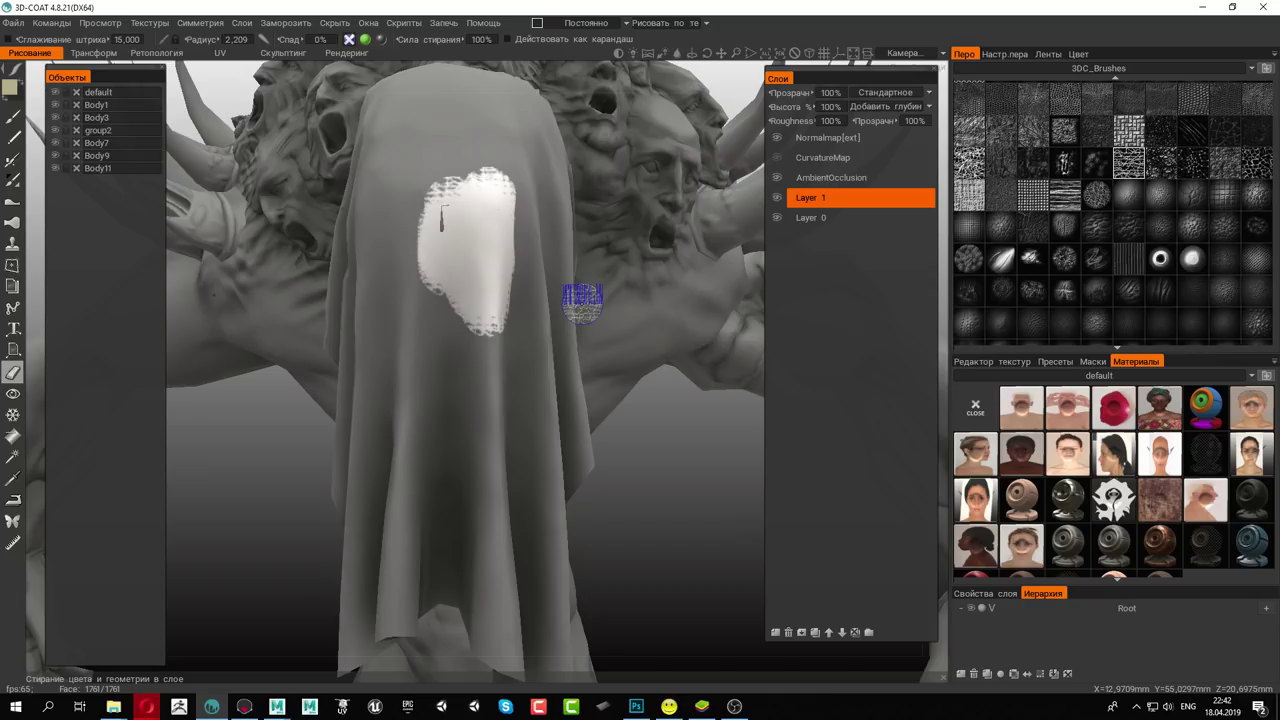
key("ctrl+z")
key("ctrl+z")
key("ctrl+z")
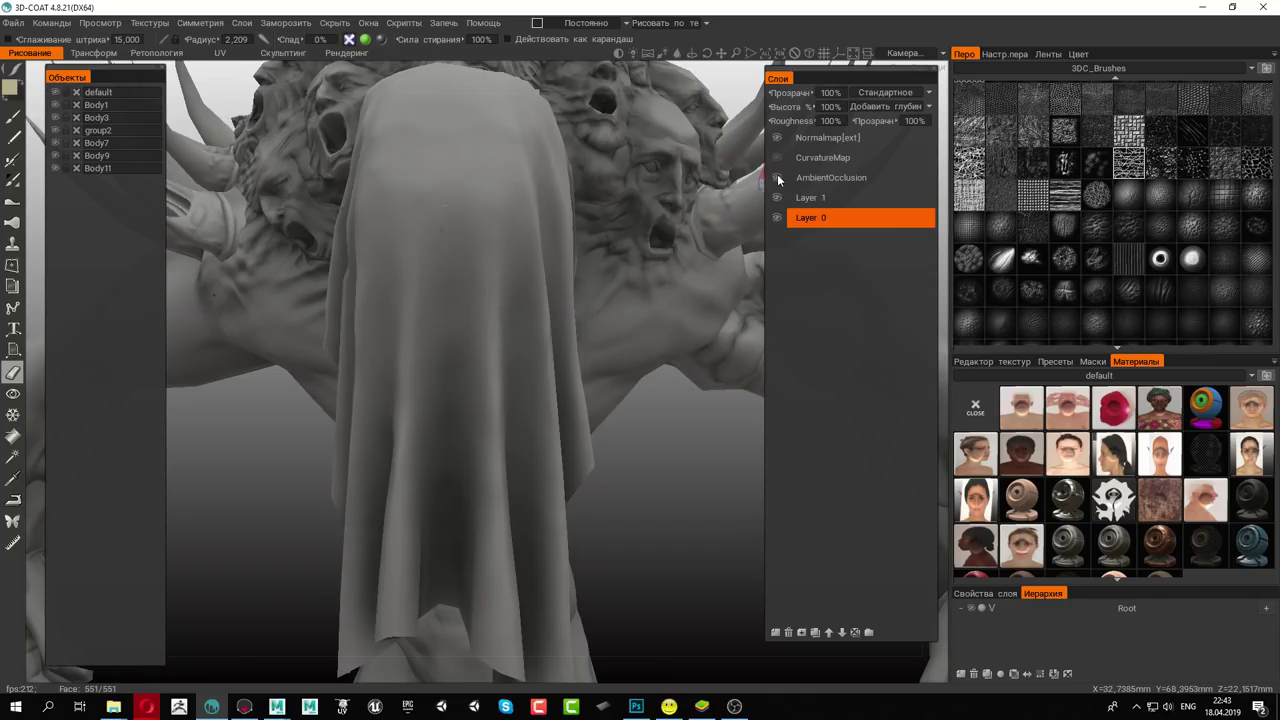
left_click(778, 177)
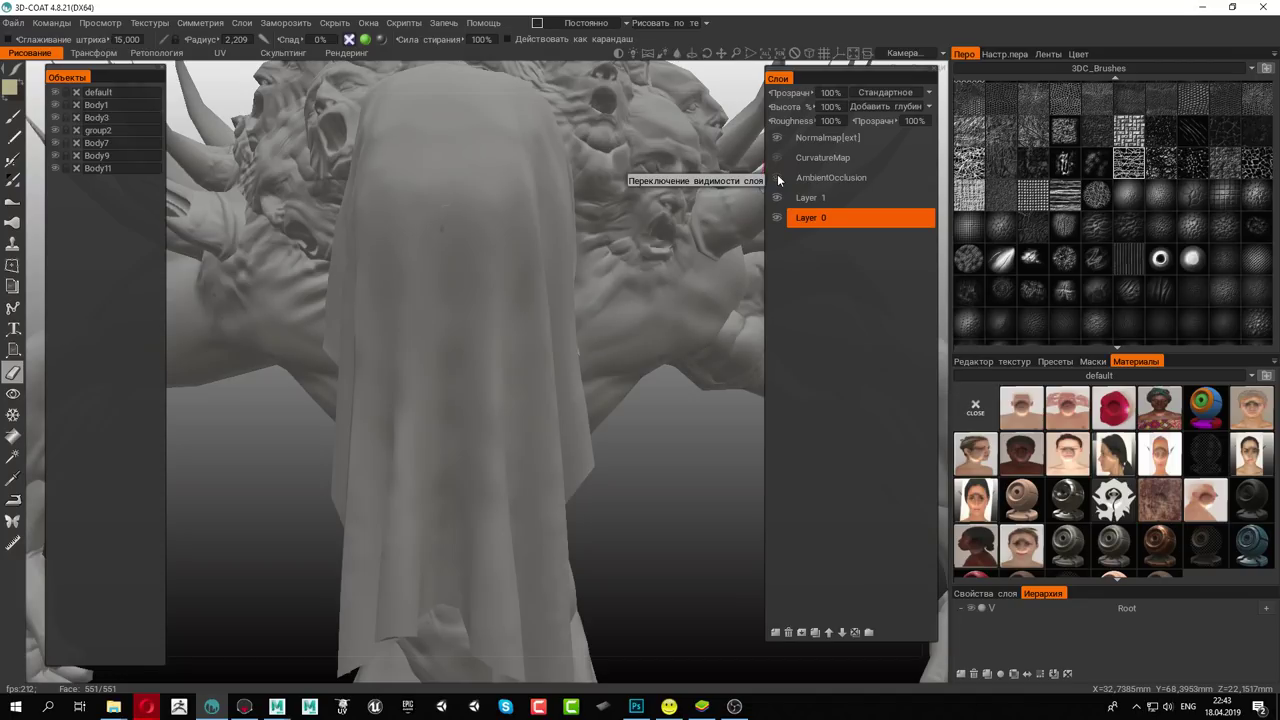
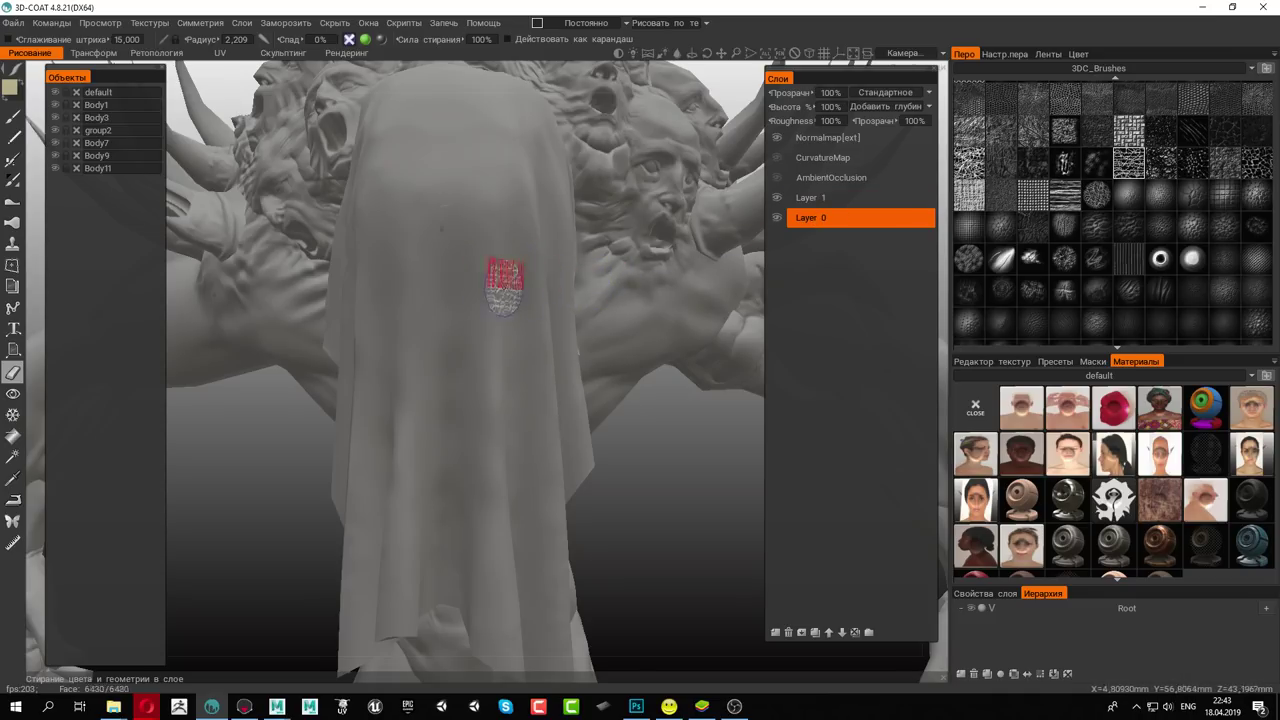
Reduce the erase brush radius to 0.940 and carve eye-hole patches through the cloth
scroll(505, 285, "up", 5)
scroll(494, 294, "down", 4)
scroll(477, 283, "up", 2)
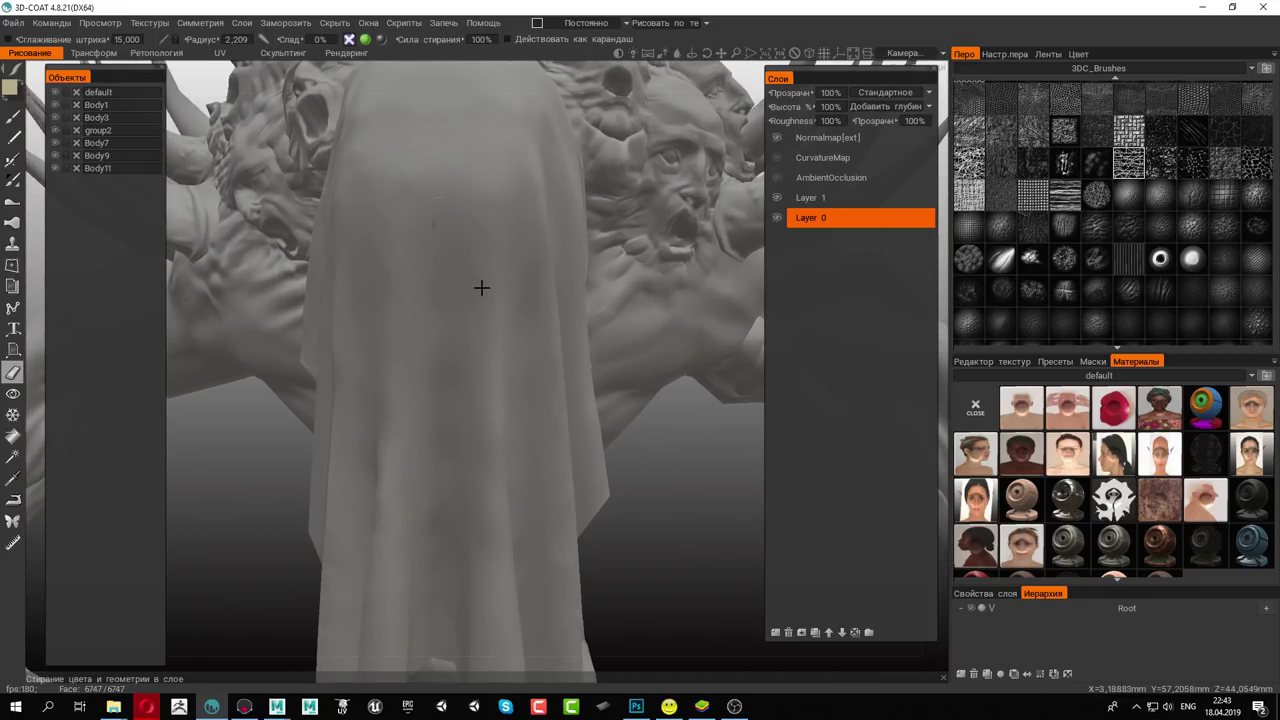
mouse_move(481, 288)
left_mouse_down()
mouse_move(483, 252)
mouse_move(472, 288)
left_mouse_up()
right_click_drag(472, 288, 445, 288)
left_click_drag(470, 290, 461, 338)
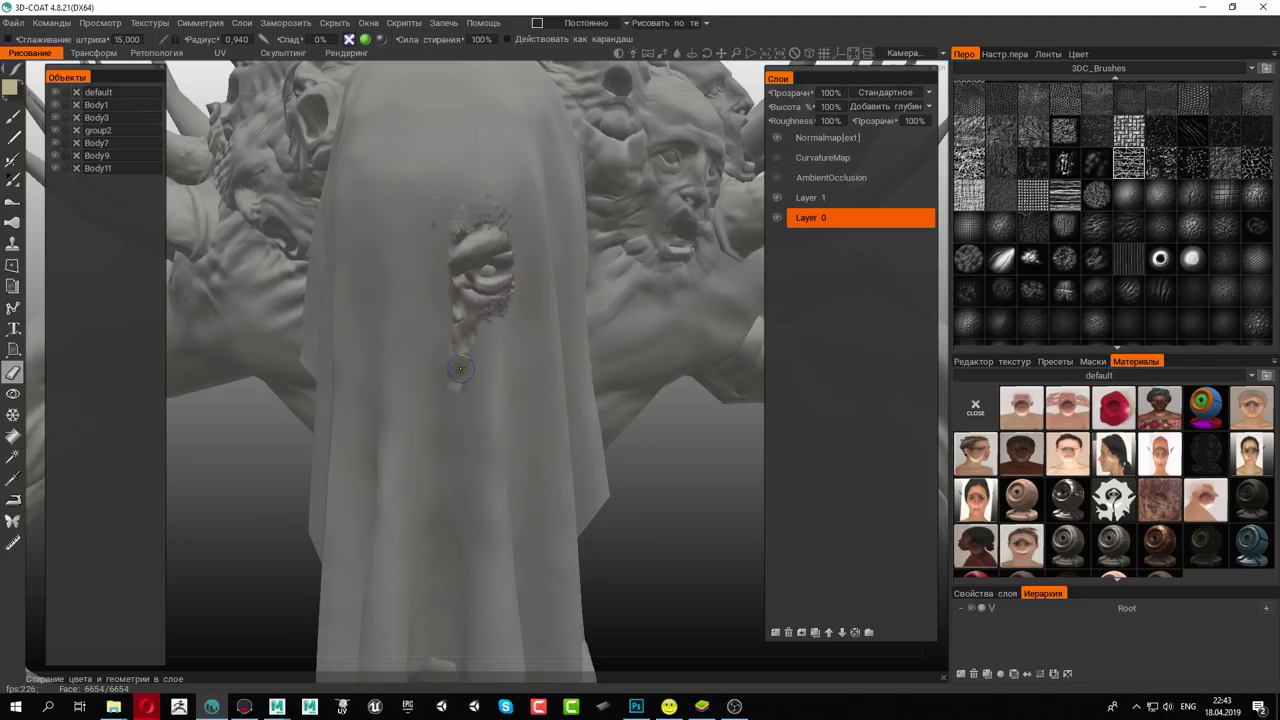
mouse_move(433, 275)
left_mouse_down()
mouse_move(398, 320)
mouse_move(398, 350)
left_mouse_up()
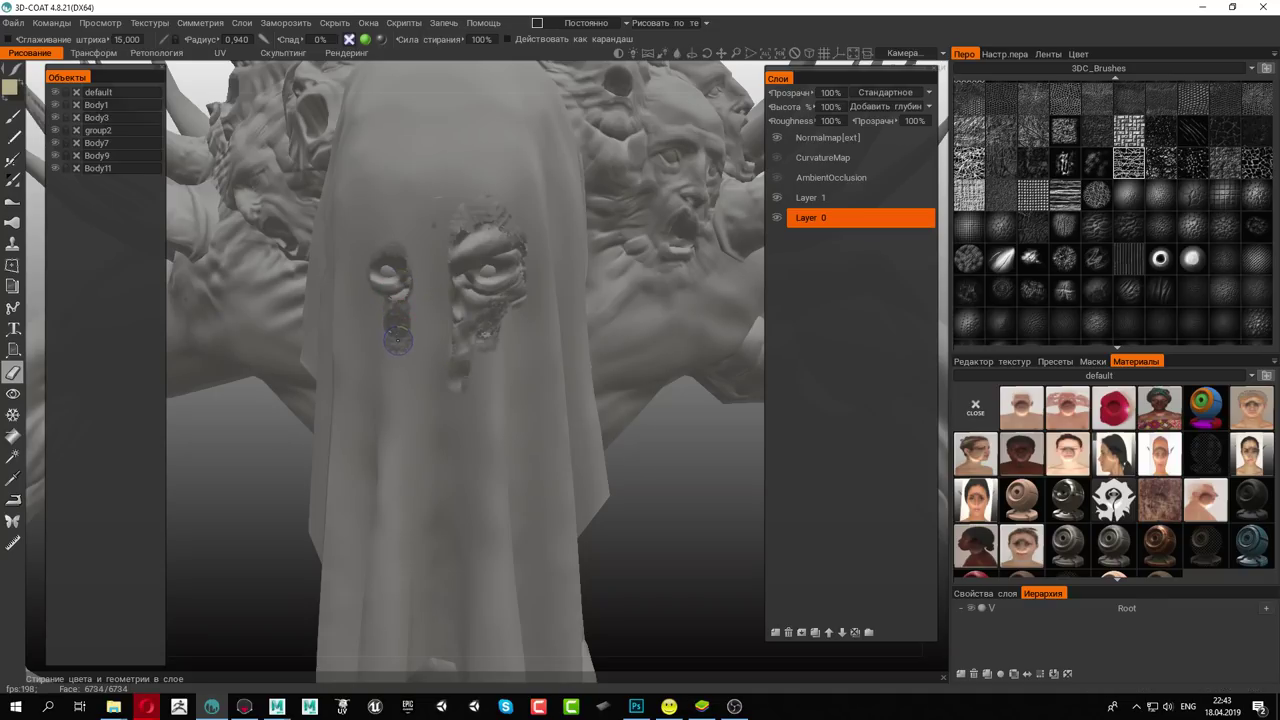
left_click_drag(397, 254, 400, 295)
left_click_drag(391, 229, 380, 271)
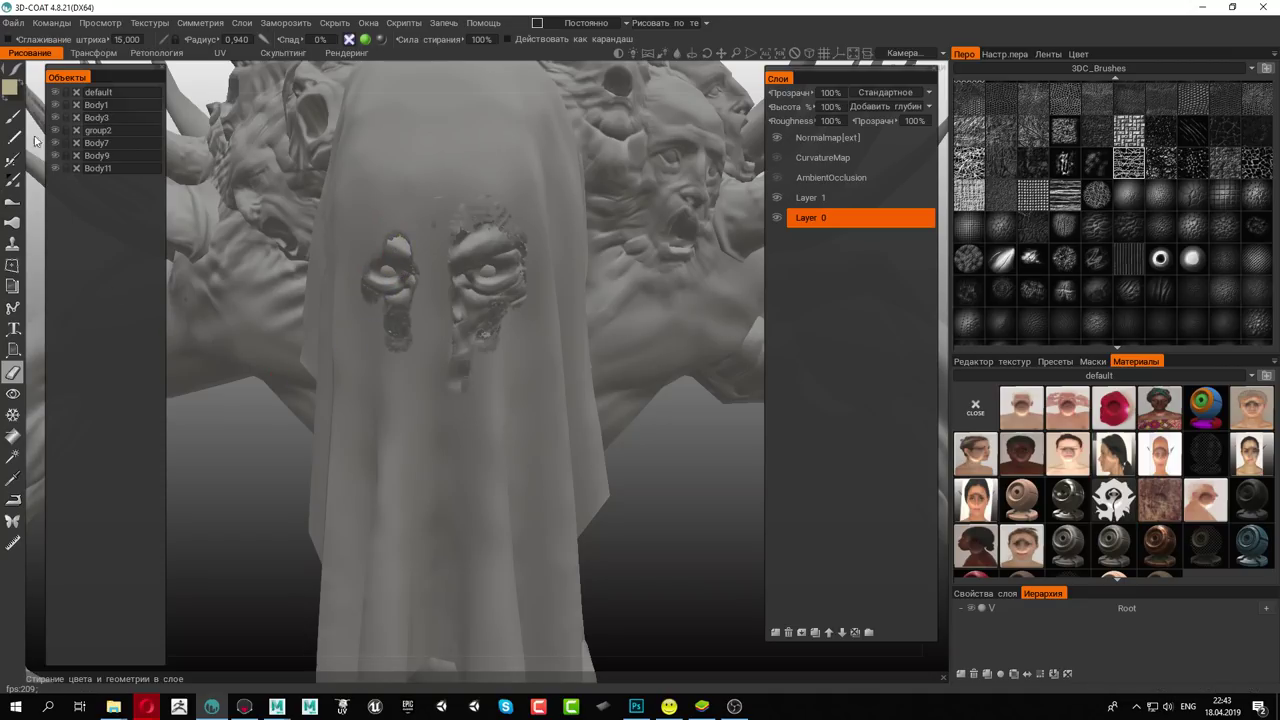
Switch to curve stroke mode and erase a strip along a path over the left eye hole
mouse_move(13, 68)
left_click(280, 75)
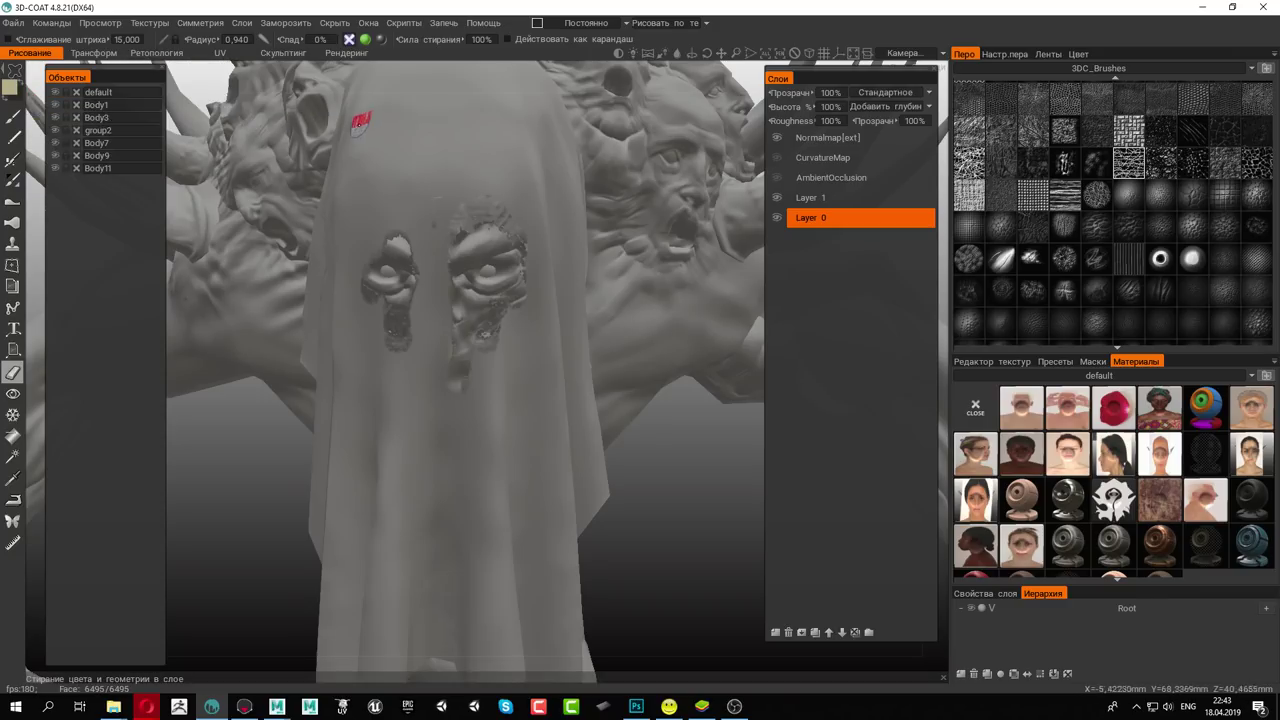
left_click_drag(370, 252, 405, 215)
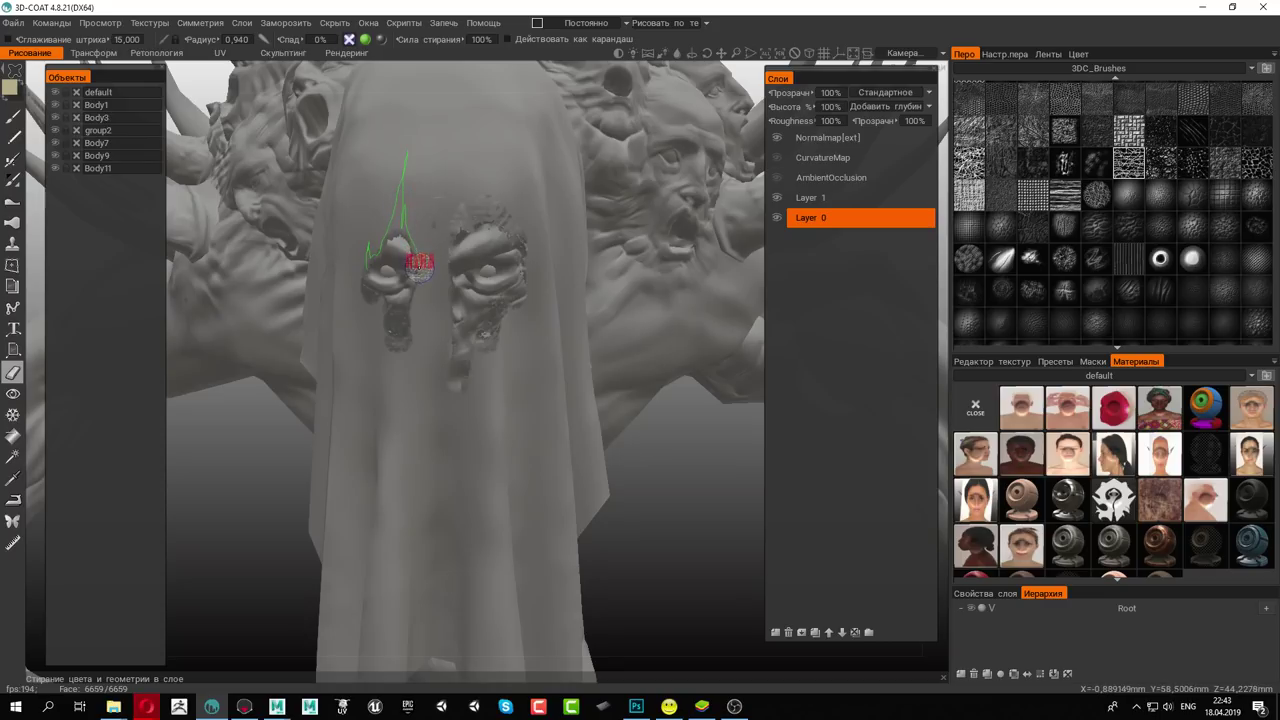
mouse_move(405, 215)
left_mouse_down()
mouse_move(383, 434)
mouse_move(371, 309)
mouse_move(366, 320)
mouse_move(363, 280)
mouse_move(443, 306)
mouse_move(449, 514)
mouse_move(454, 391)
mouse_move(466, 477)
mouse_move(463, 391)
mouse_move(473, 357)
mouse_move(480, 410)
mouse_move(508, 307)
mouse_move(510, 280)
mouse_move(480, 243)
left_mouse_up()
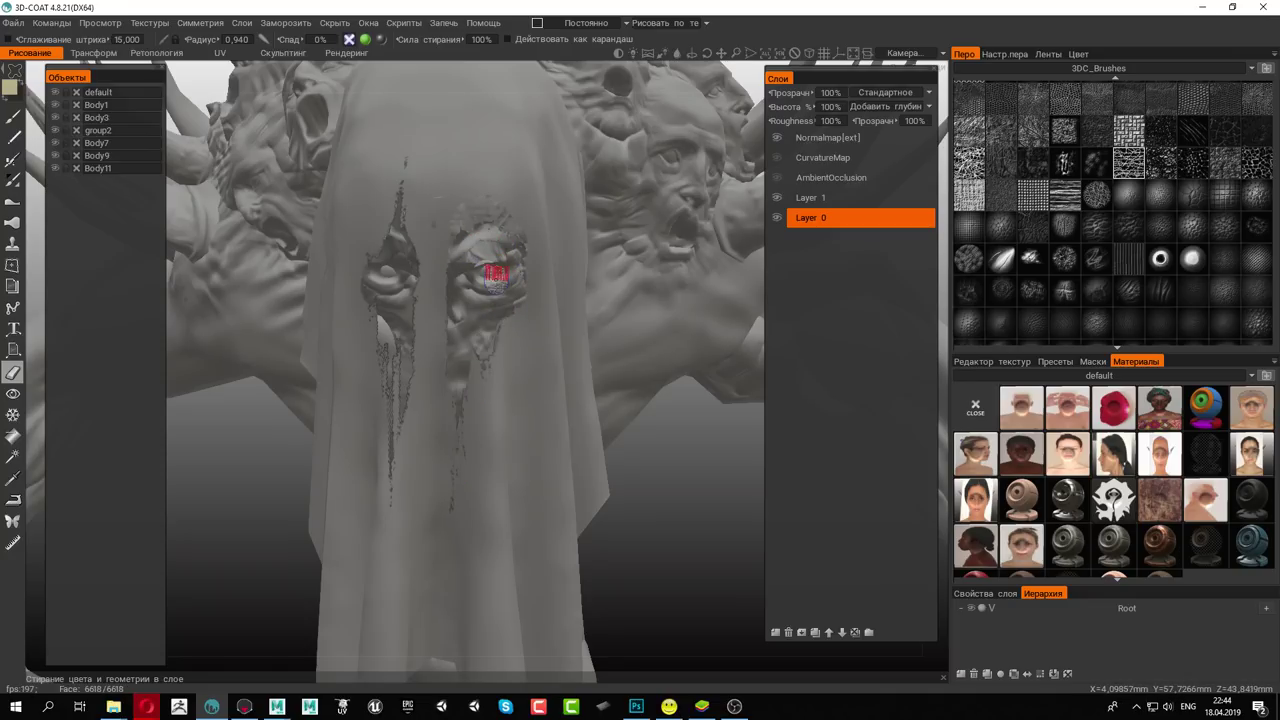
right_click_drag(528, 277, 555, 289)
mouse_move(555, 289)
middle_mouse_down()
mouse_move(491, 280)
mouse_move(594, 263)
mouse_move(500, 269)
mouse_move(509, 283)
mouse_move(553, 284)
middle_mouse_up()
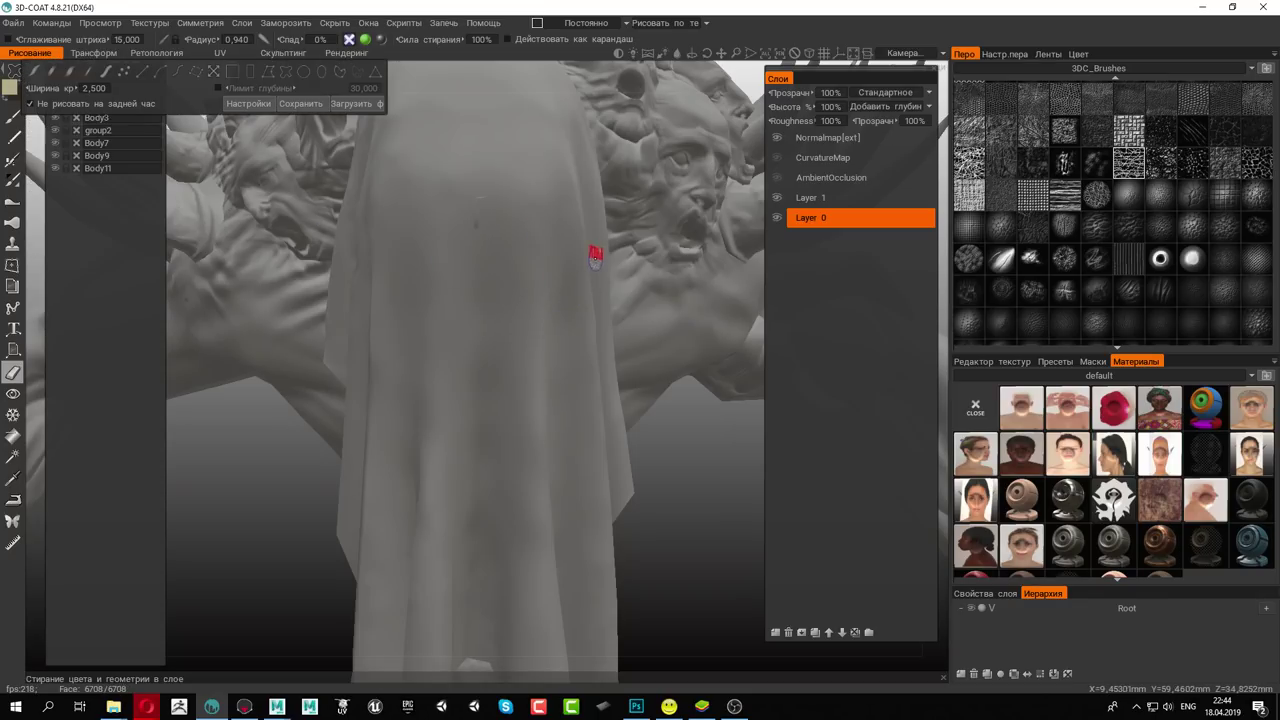
Draw curve paths down from each eye hole and erase ragged drip streaks through the cloth
mouse_move(515, 387)
left_mouse_down()
mouse_move(499, 184)
mouse_move(509, 234)
mouse_move(536, 246)
mouse_move(549, 276)
left_mouse_up()
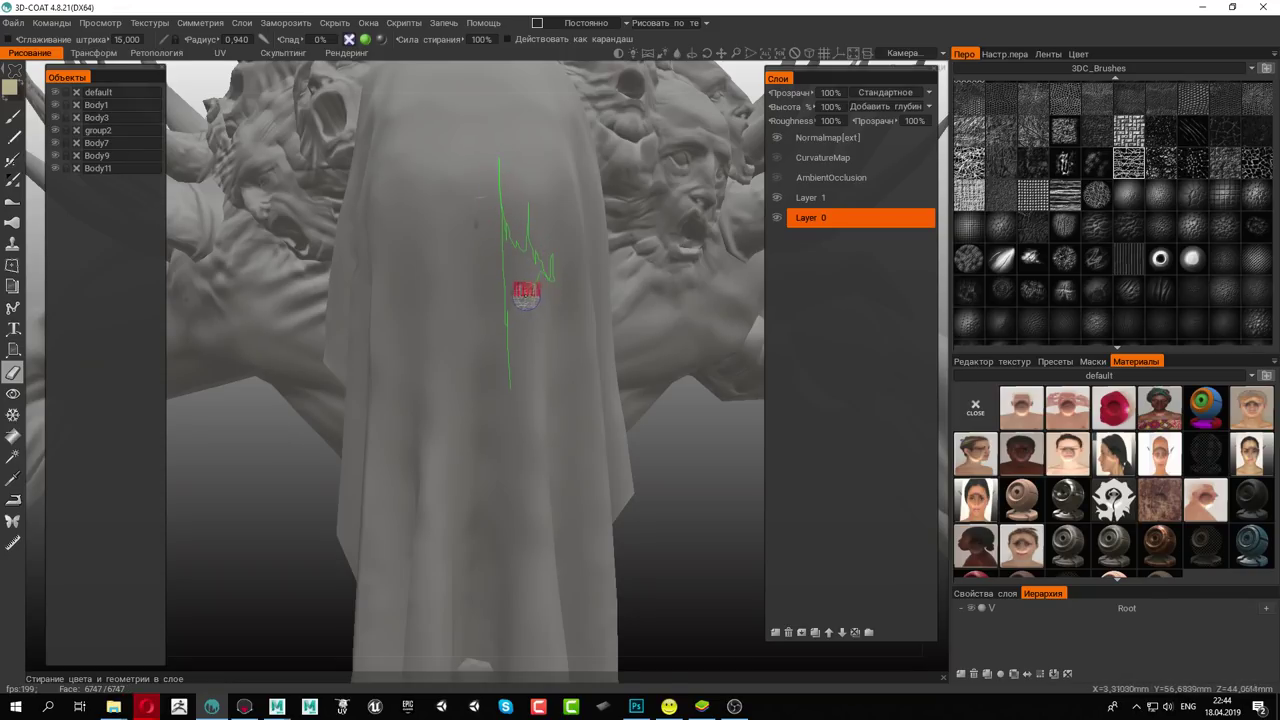
left_click_drag(553, 272, 525, 397)
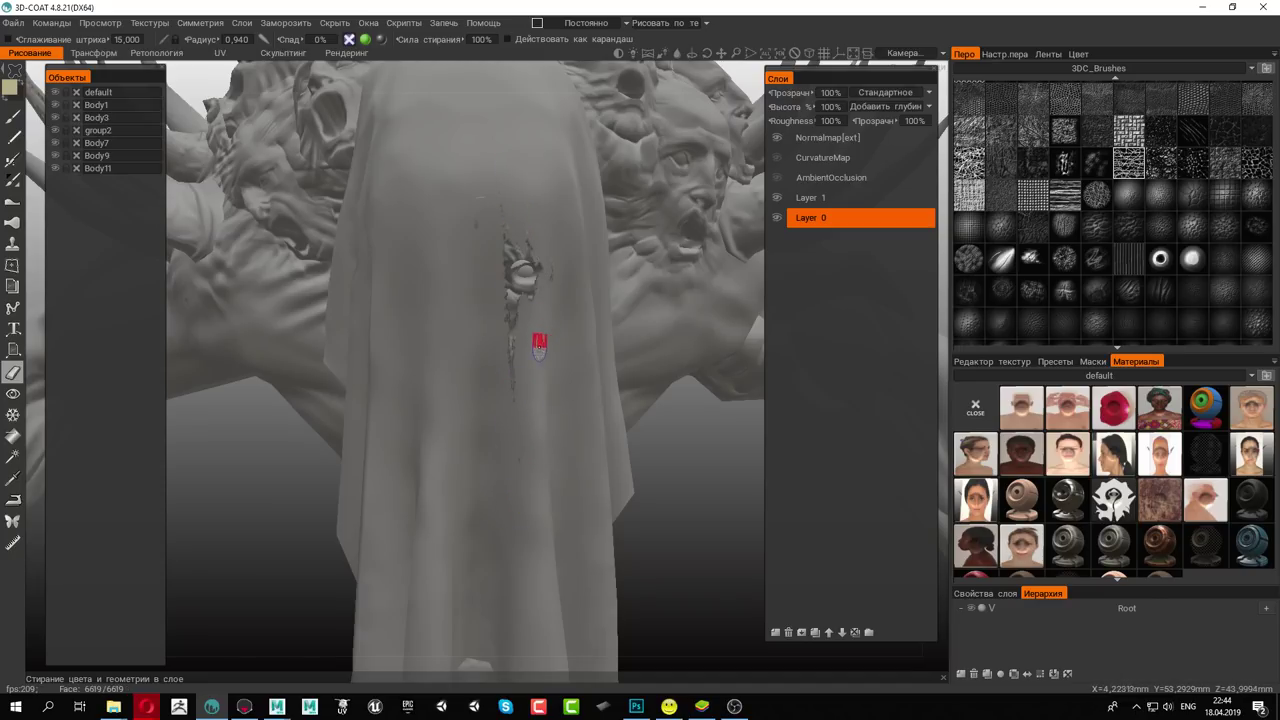
mouse_move(538, 320)
left_mouse_down()
mouse_move(543, 525)
mouse_move(523, 285)
left_mouse_up()
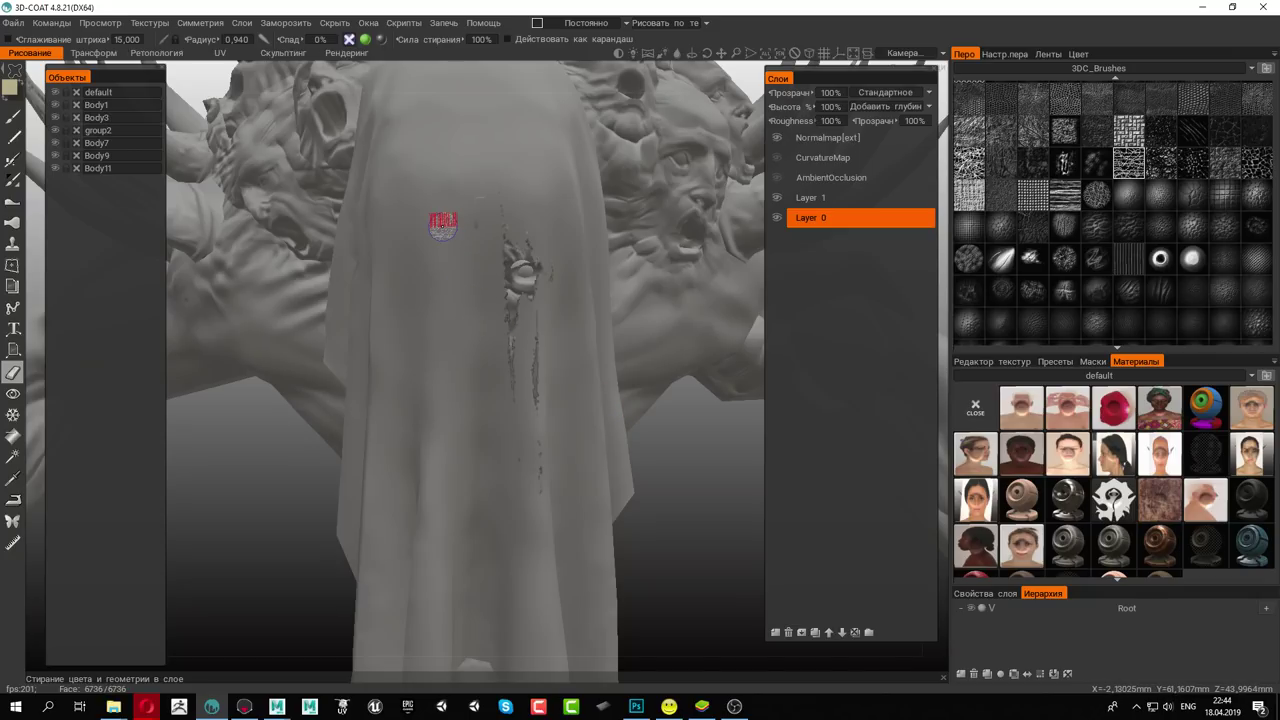
mouse_move(447, 200)
left_mouse_down()
mouse_move(428, 610)
mouse_move(401, 288)
mouse_move(433, 233)
mouse_move(437, 178)
left_mouse_up()
mouse_move(460, 200)
right_mouse_down()
mouse_move(664, 458)
mouse_move(645, 445)
mouse_move(680, 403)
mouse_move(748, 488)
mouse_move(688, 473)
right_mouse_up()
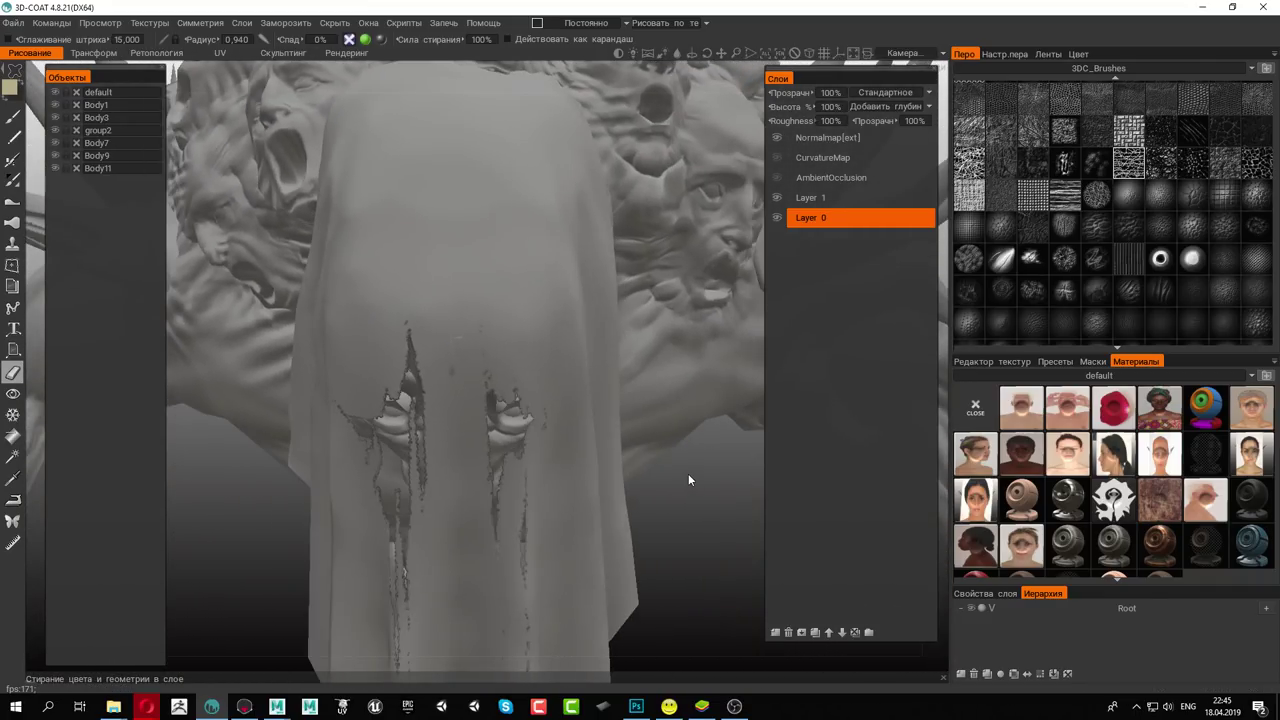
Return to a frontal view and hide the monster body so only the cloth shows
scroll(600, 404, "down", 2)
scroll(592, 380, "down", 1)
right_click_drag(590, 377, 591, 360)
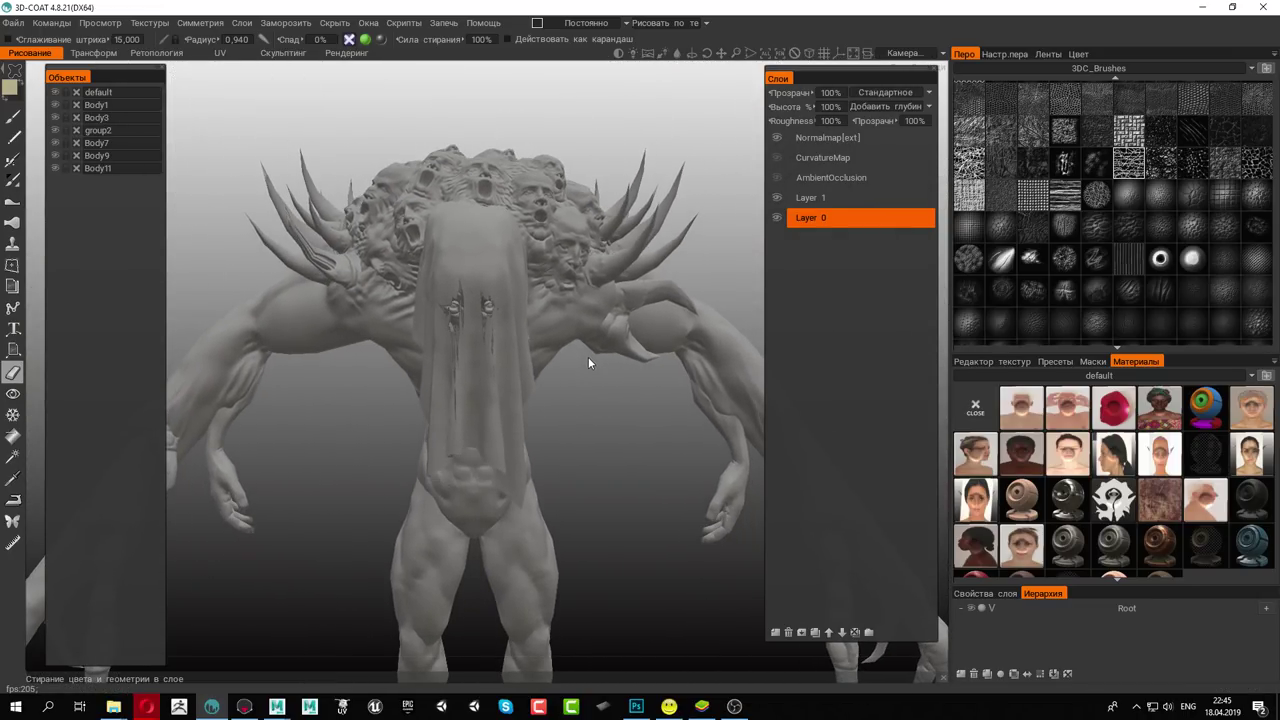
scroll(591, 360, "up", 3)
scroll(574, 343, "down", 2)
mouse_move(500, 314)
right_mouse_down()
mouse_move(502, 363)
mouse_move(500, 337)
right_mouse_up()
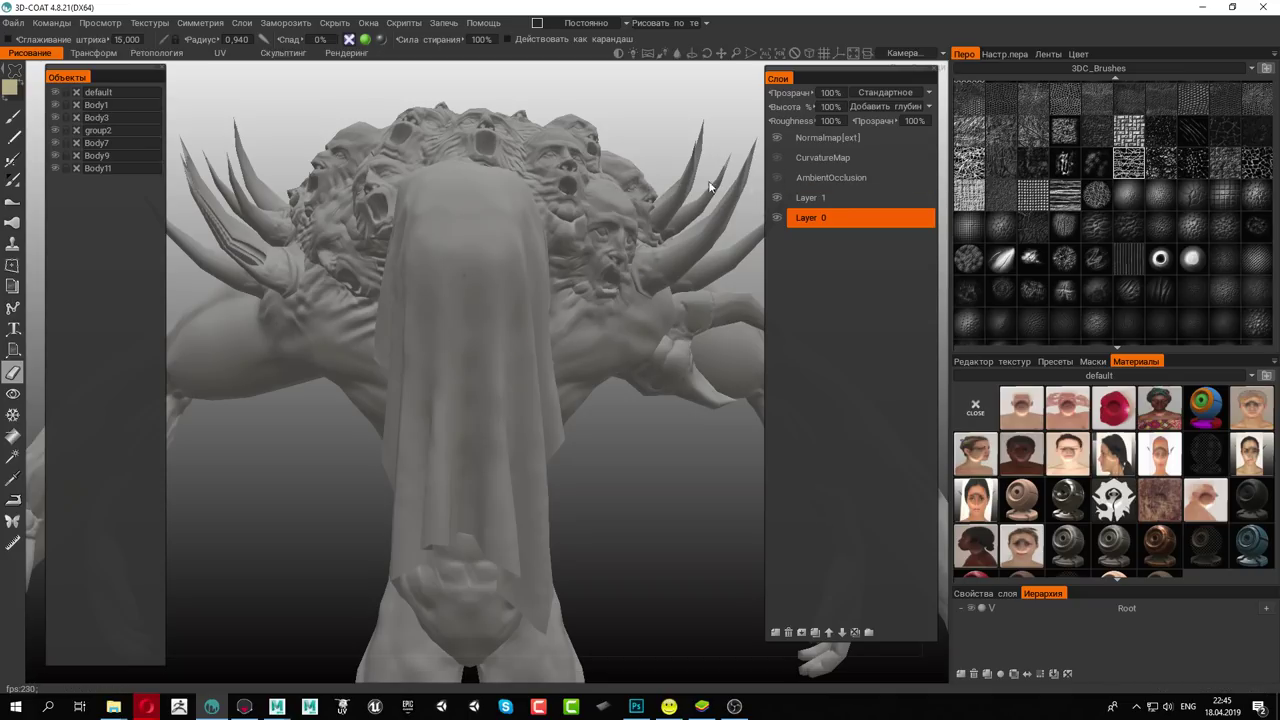
left_click(54, 168, "alt")
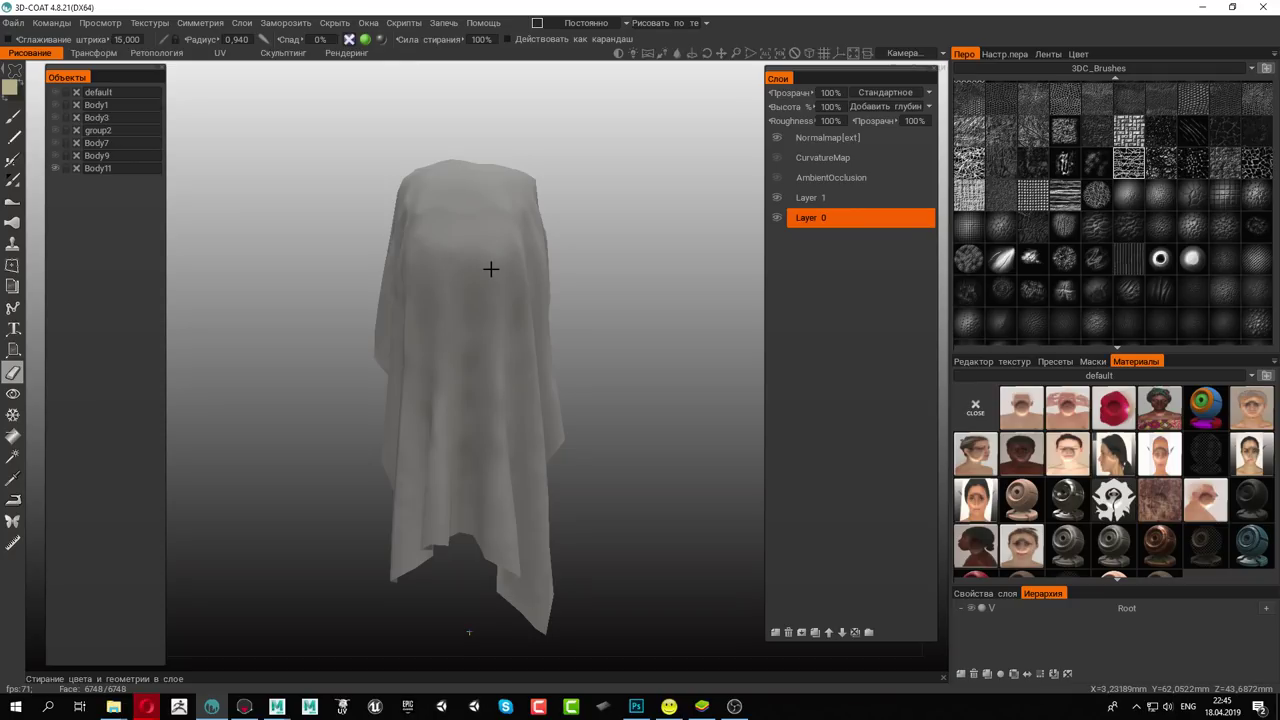
Erase a second eye patch and its dripping streaks through the cloth
scroll(494, 266, "up", 3)
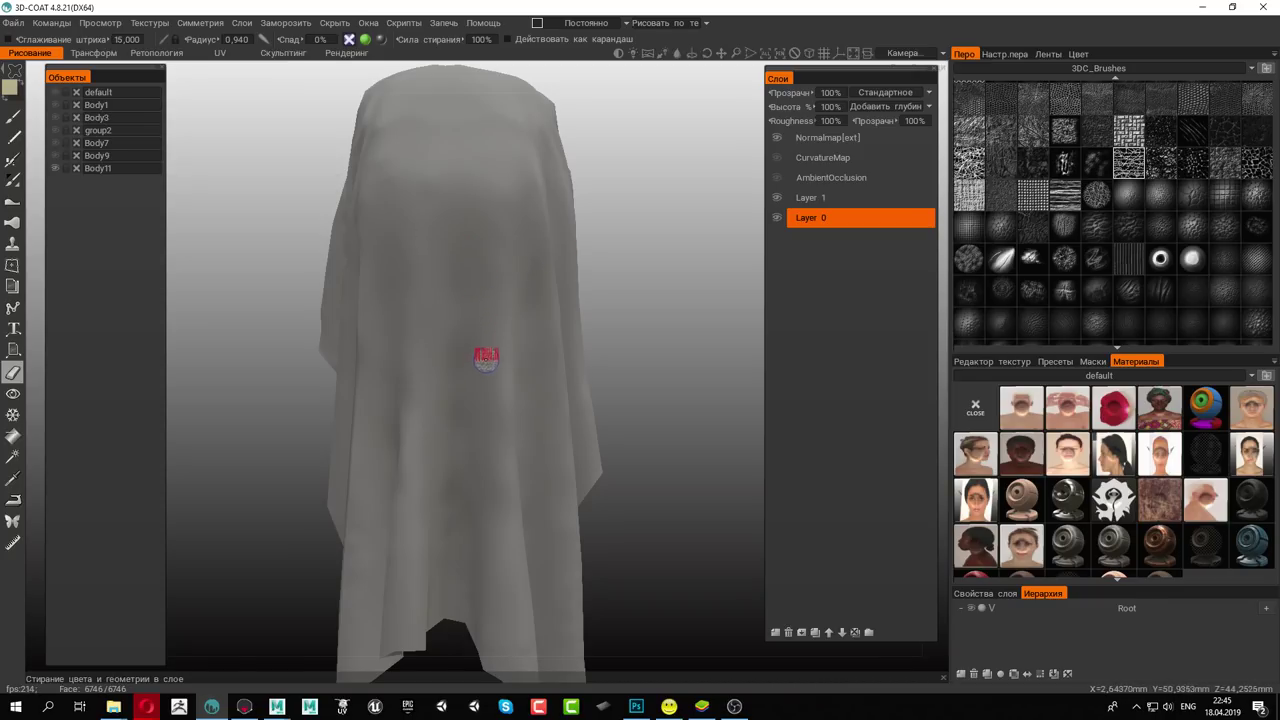
mouse_move(486, 360)
left_mouse_down()
mouse_move(520, 256)
mouse_move(457, 269)
mouse_move(477, 191)
mouse_move(507, 240)
left_mouse_up()
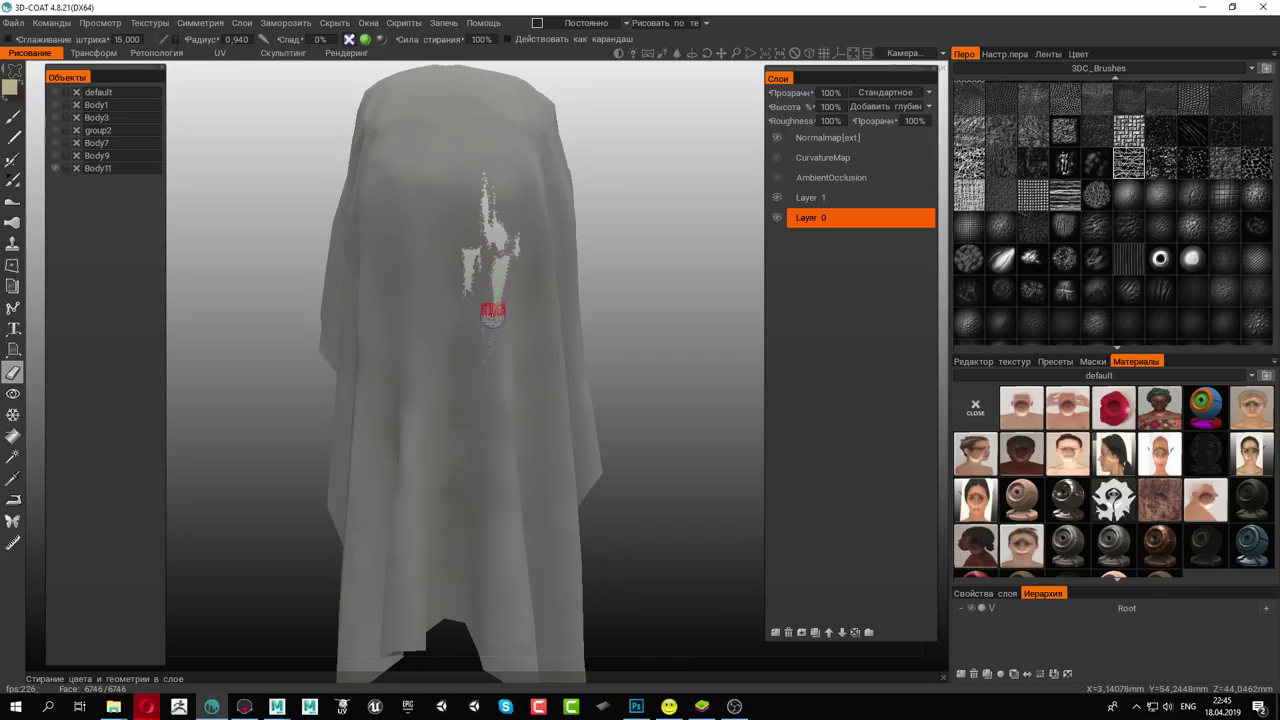
mouse_move(493, 311)
left_mouse_down()
mouse_move(480, 423)
mouse_move(457, 263)
mouse_move(503, 247)
mouse_move(520, 290)
left_mouse_up()
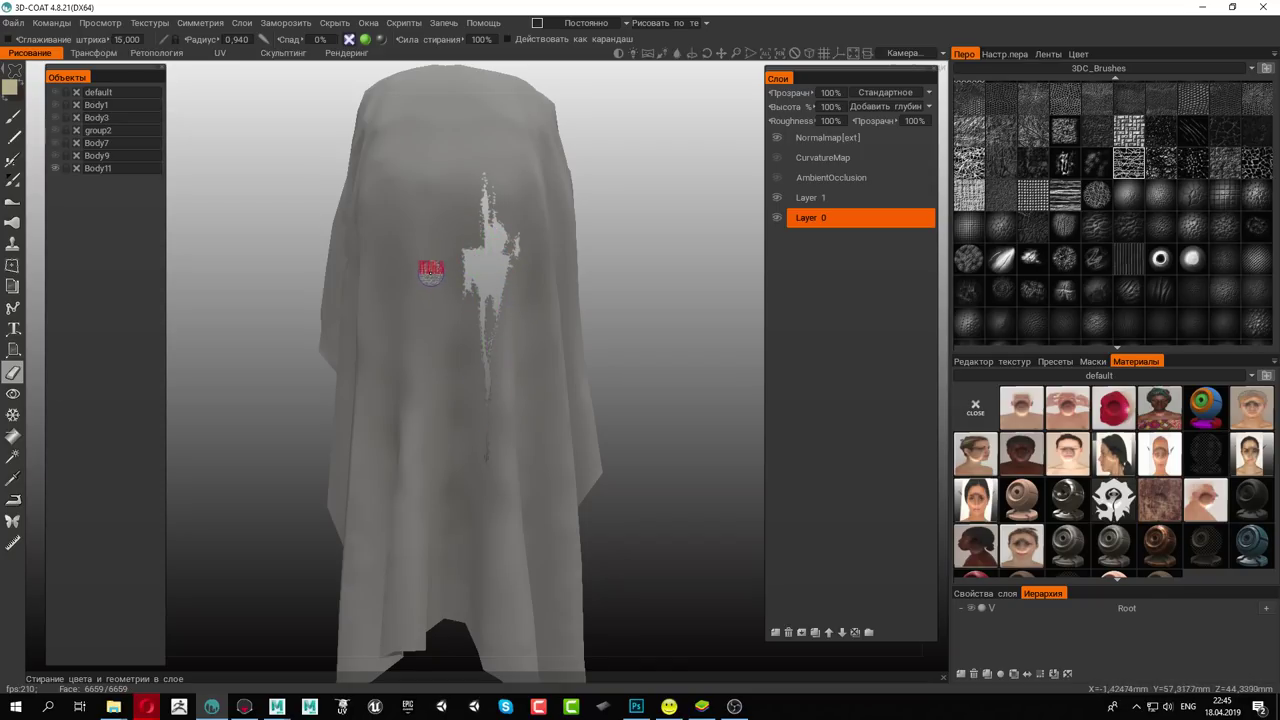
mouse_move(430, 270)
left_mouse_down()
mouse_move(429, 250)
mouse_move(422, 405)
mouse_move(414, 277)
mouse_move(401, 286)
mouse_move(377, 251)
mouse_move(415, 247)
mouse_move(429, 216)
mouse_move(455, 253)
mouse_move(423, 277)
mouse_move(431, 251)
mouse_move(422, 278)
mouse_move(380, 271)
mouse_move(380, 243)
mouse_move(445, 236)
left_mouse_up()
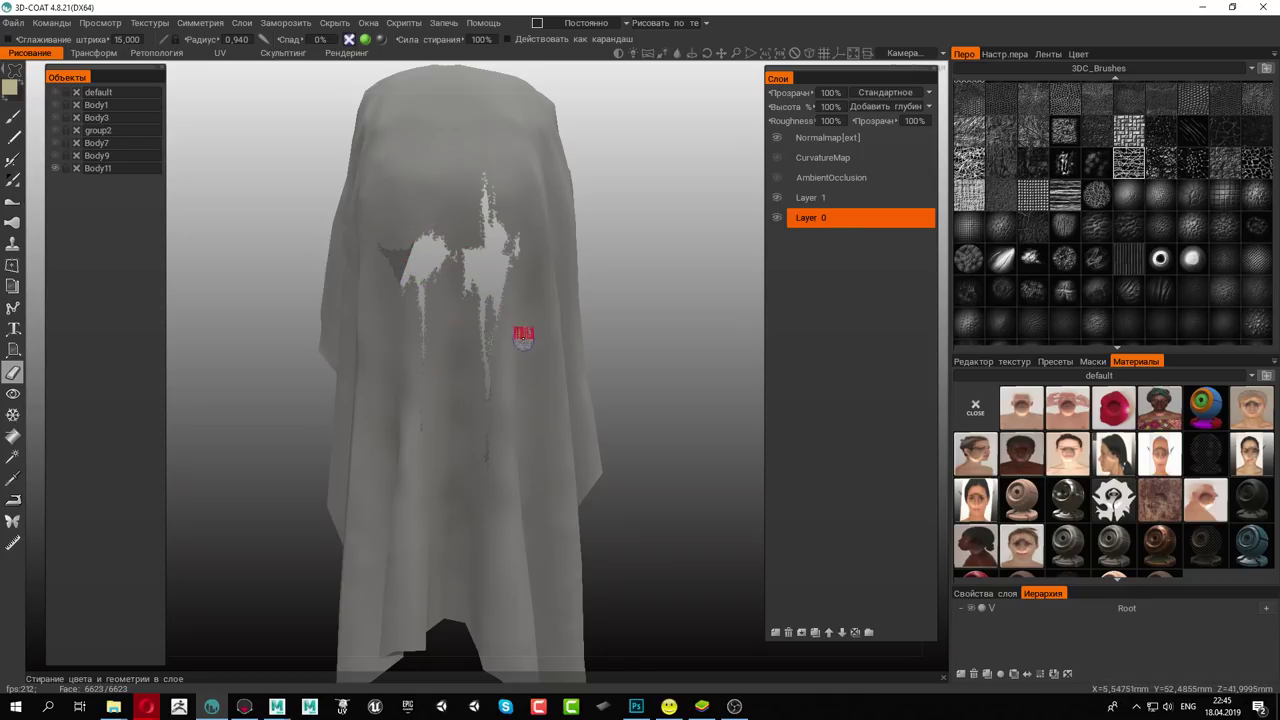
scroll(523, 336, "down", 5)
mouse_move(451, 300)
left_mouse_down()
mouse_move(528, 306)
mouse_move(556, 284)
mouse_move(572, 319)
left_mouse_up()
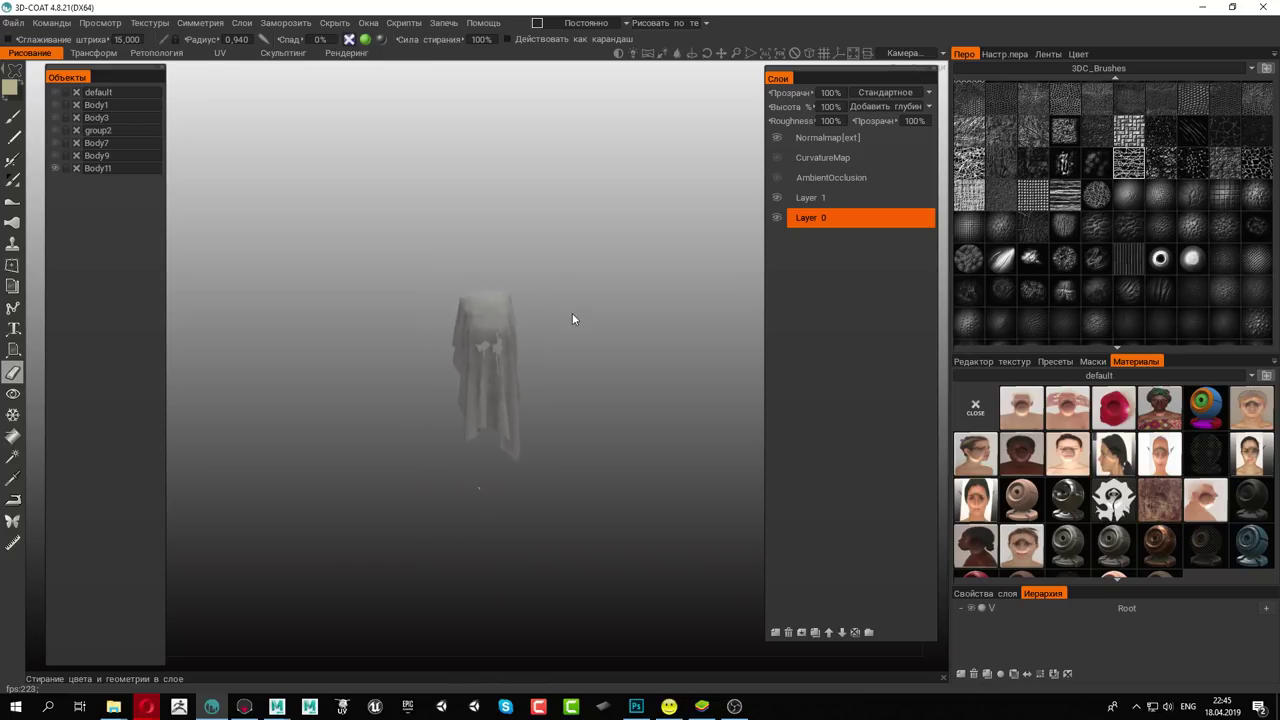
scroll(540, 330, "up", 3)
scroll(540, 342, "up", 2)
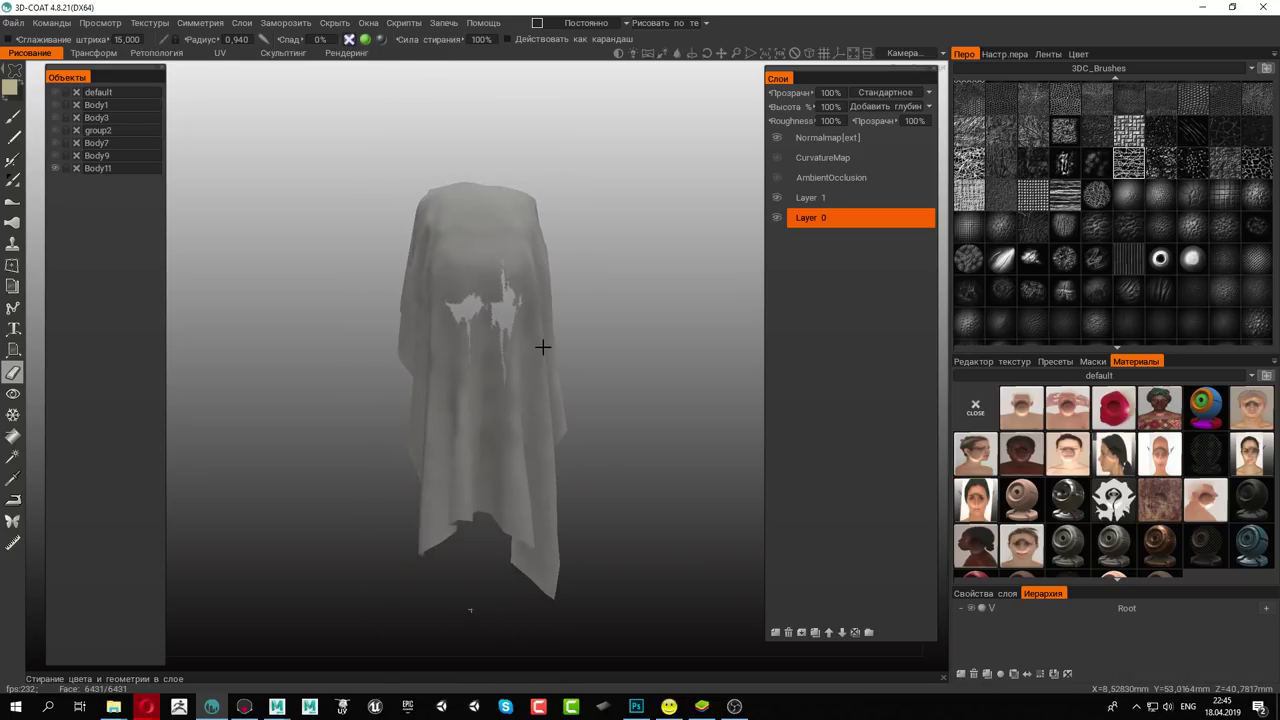
Show the creature body again and start an OBJ export with the Unity (Standard) preset
left_click(54, 169)
left_click_drag(400, 250, 476, 270)
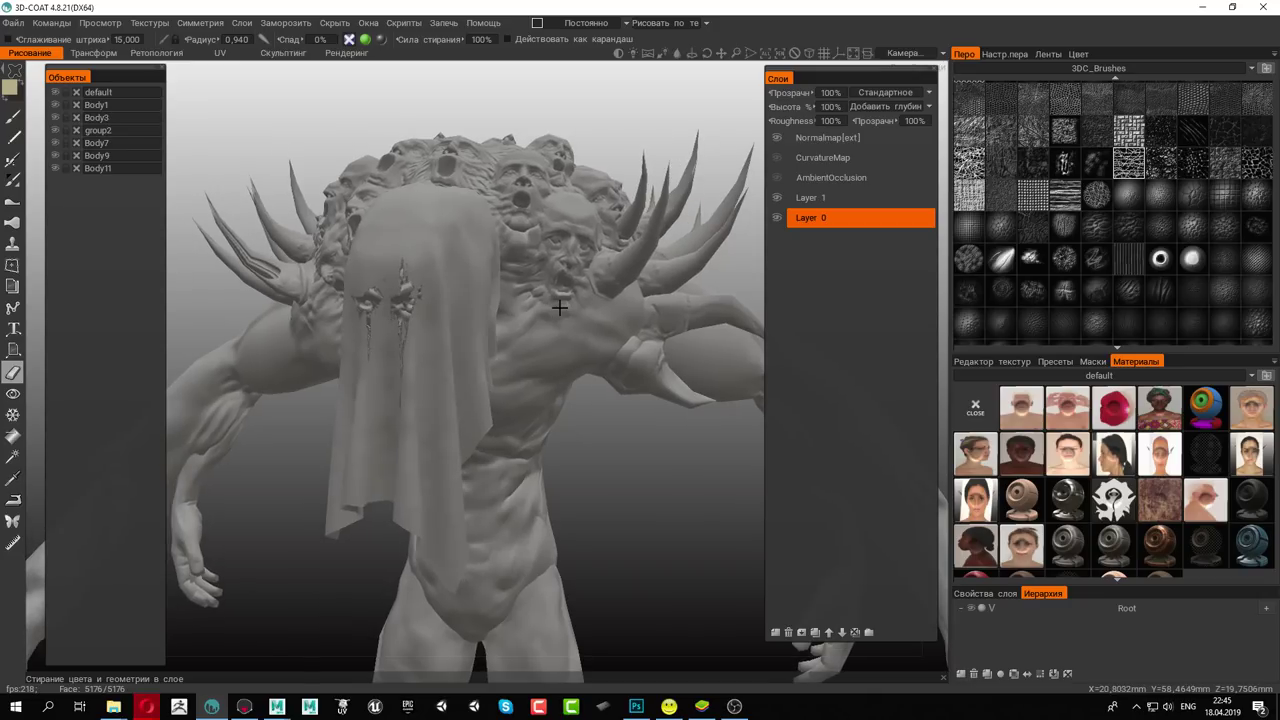
scroll(476, 270, "down", 3)
scroll(476, 270, "up", 1)
scroll(476, 270, "up", 2)
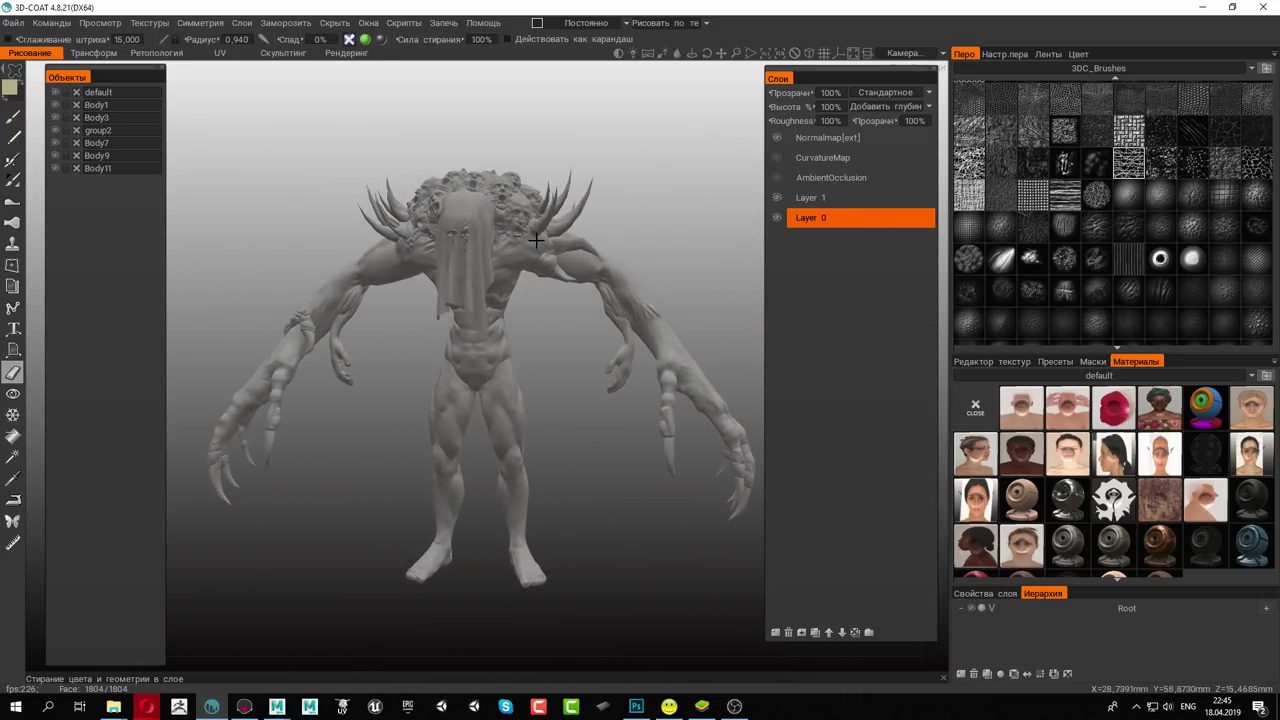
left_click(14, 22)
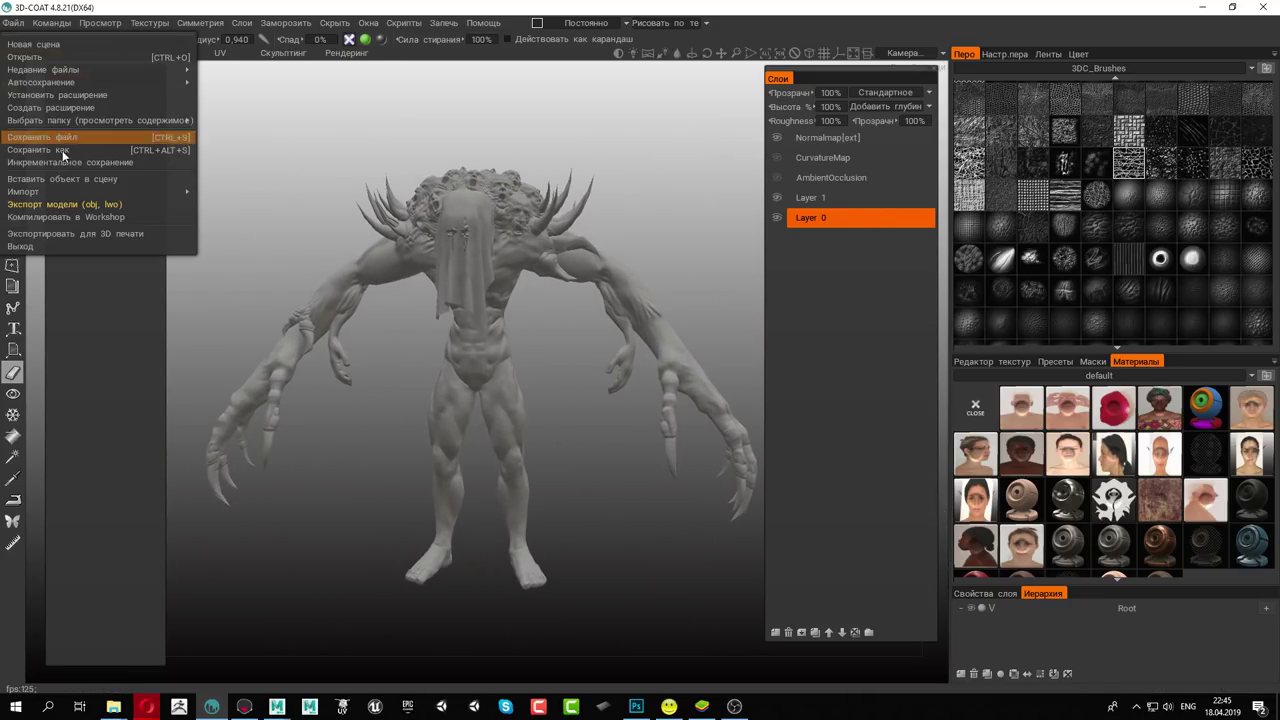
left_click(50, 204)
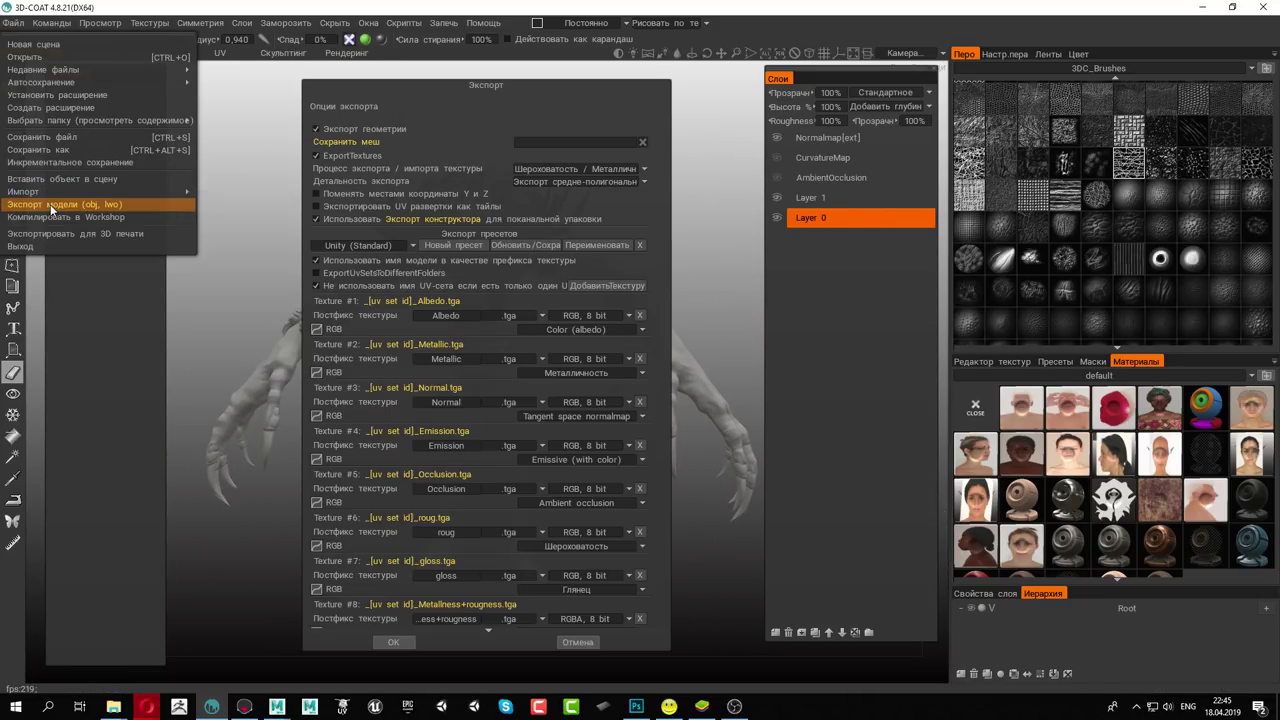
left_click(410, 246)
left_click(595, 134)
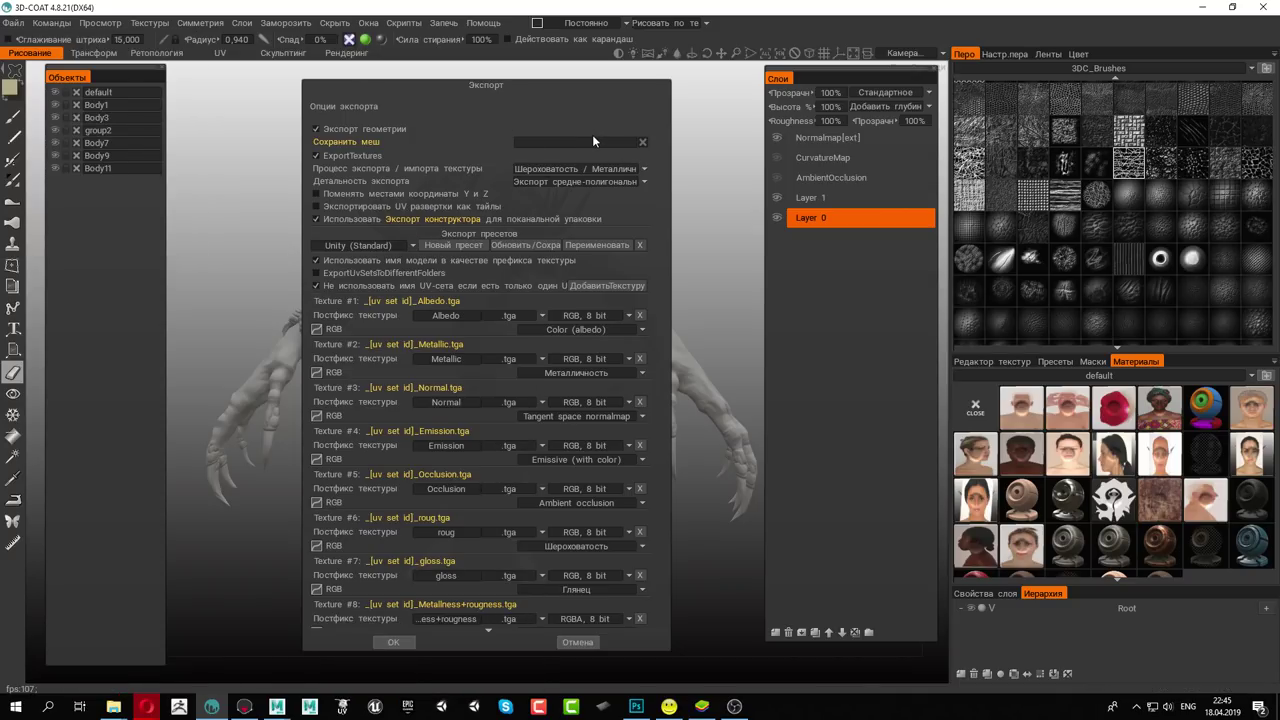
Create a Texture folder inside reaper and set the export path to E:\reaper\Texture\1.obj
left_click(584, 143)
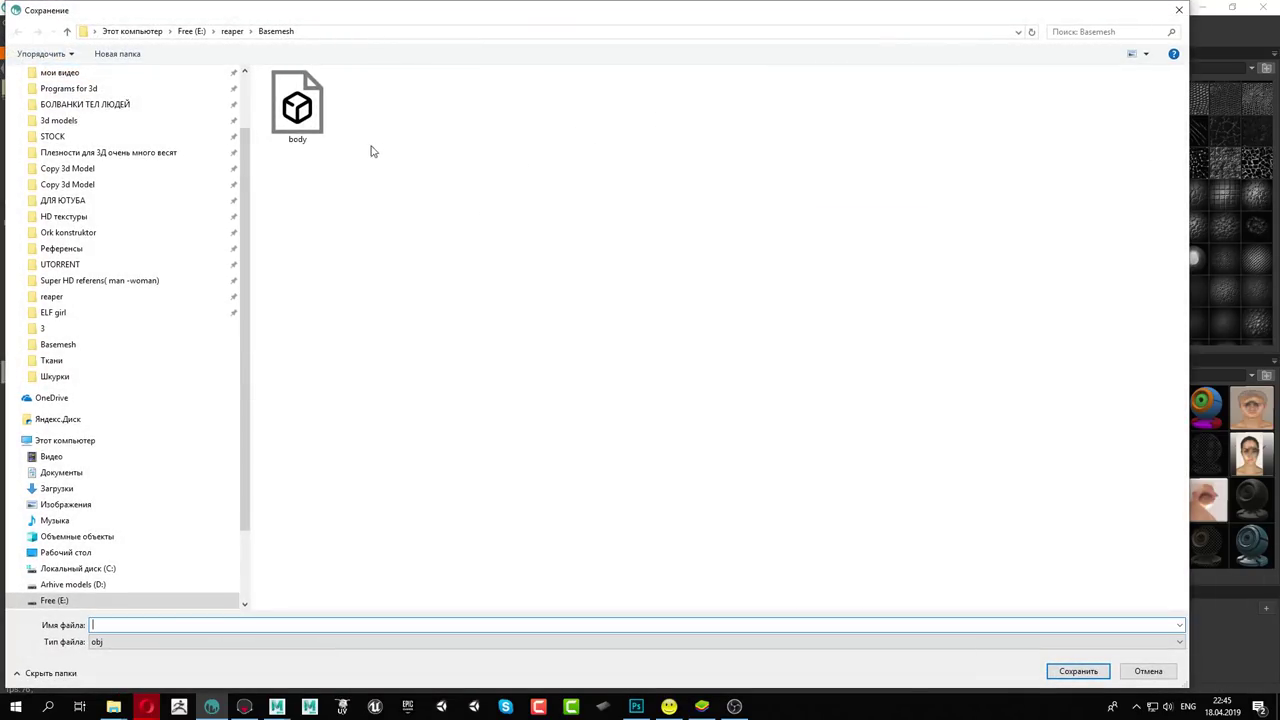
left_click(232, 31)
double_click(299, 121)
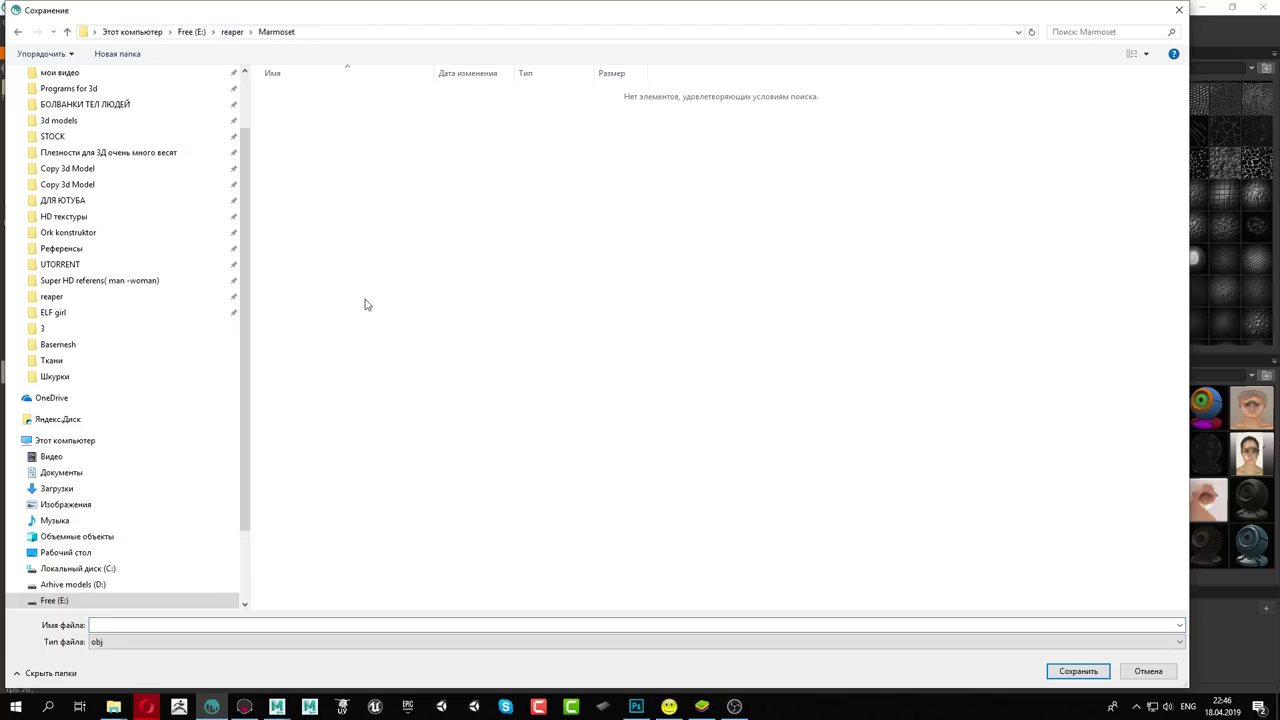
type("1")
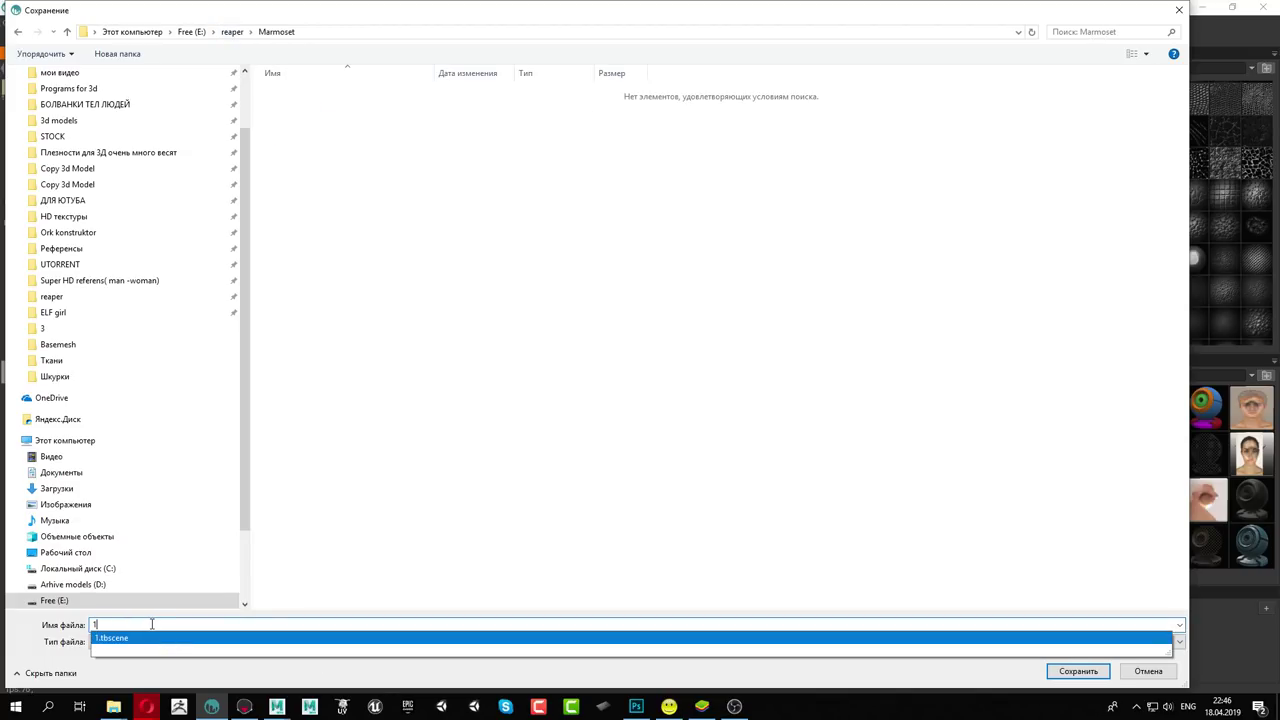
left_click(232, 31)
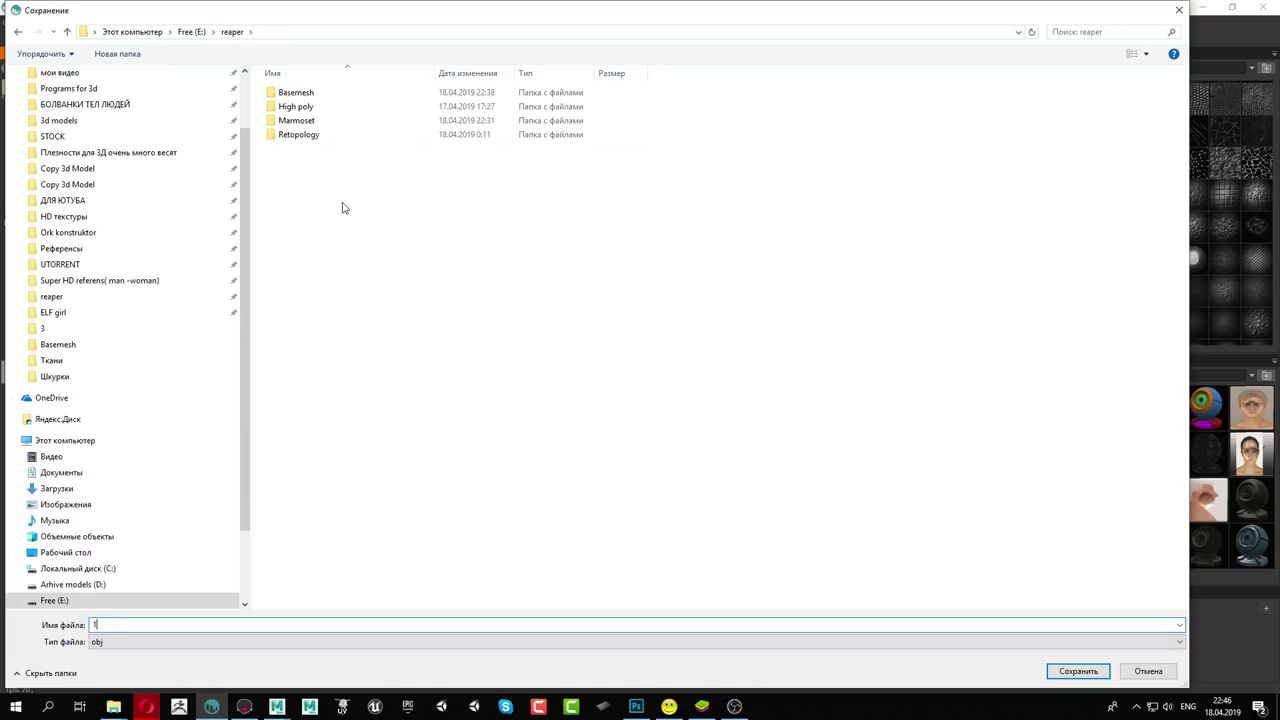
right_click(343, 205)
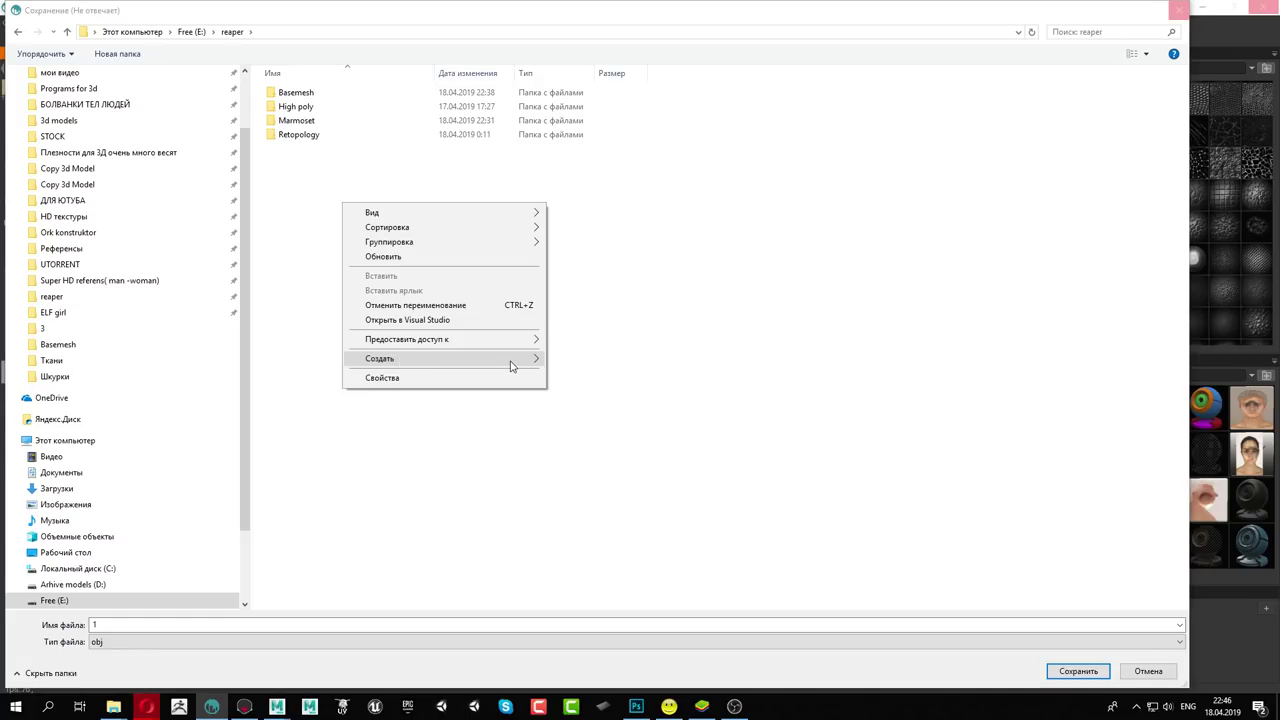
mouse_move(450, 358)
left_click(593, 365)
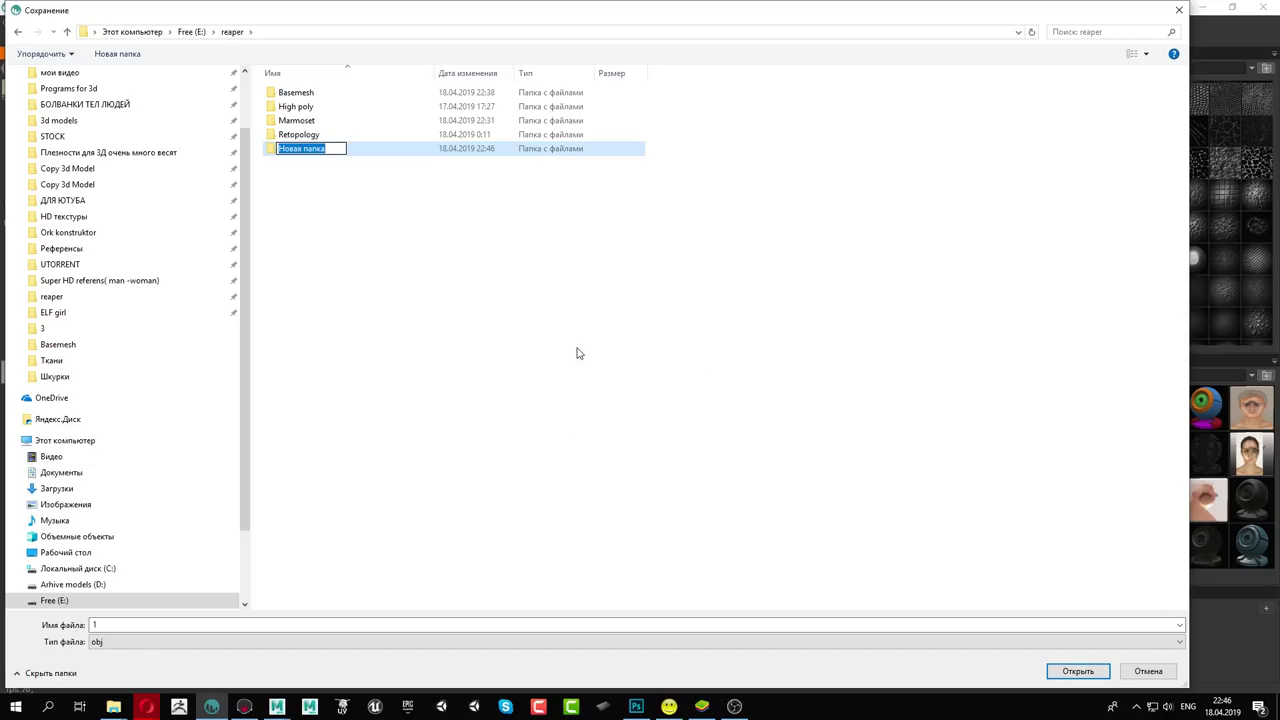
type("Texture")
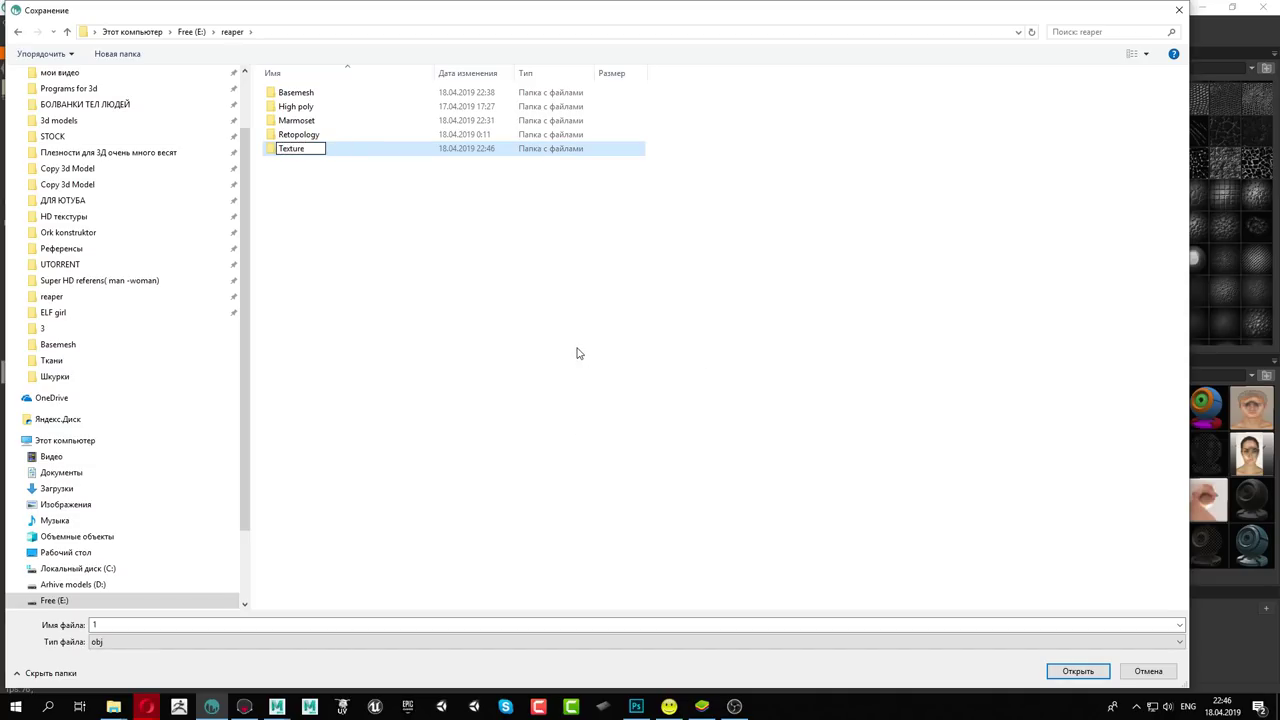
key("Return")
key("Return")
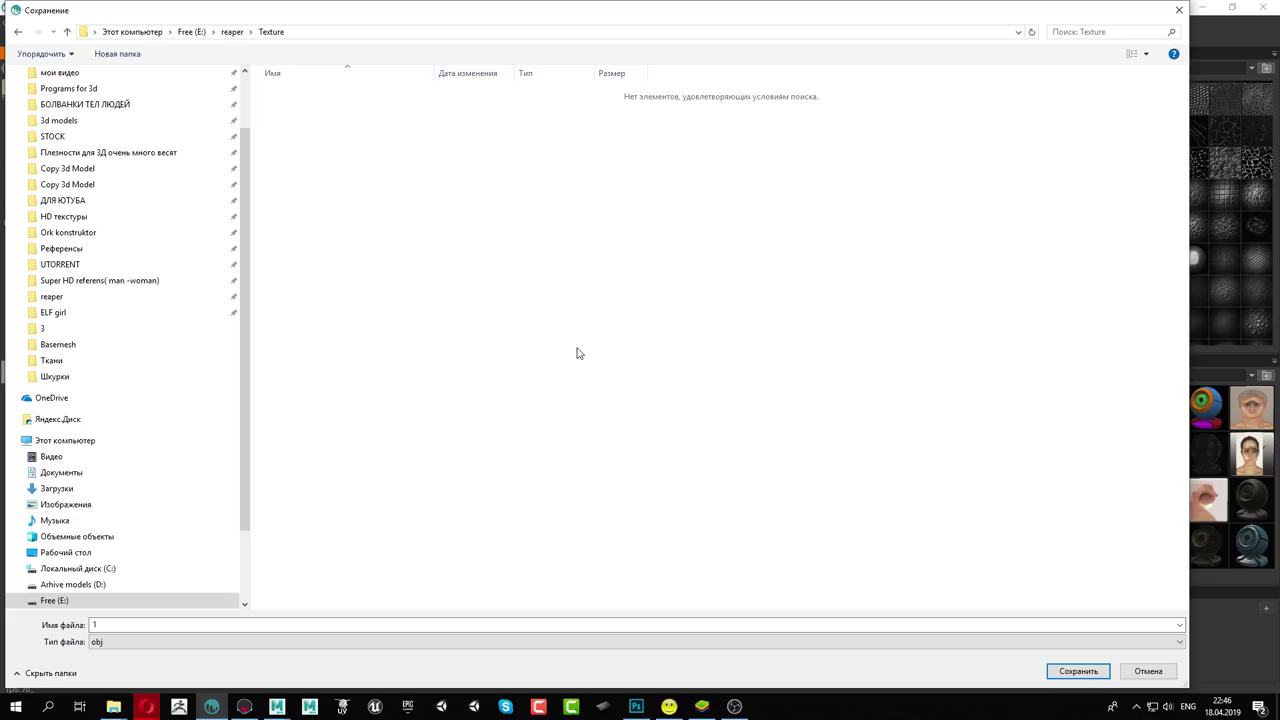
left_click(1066, 672)
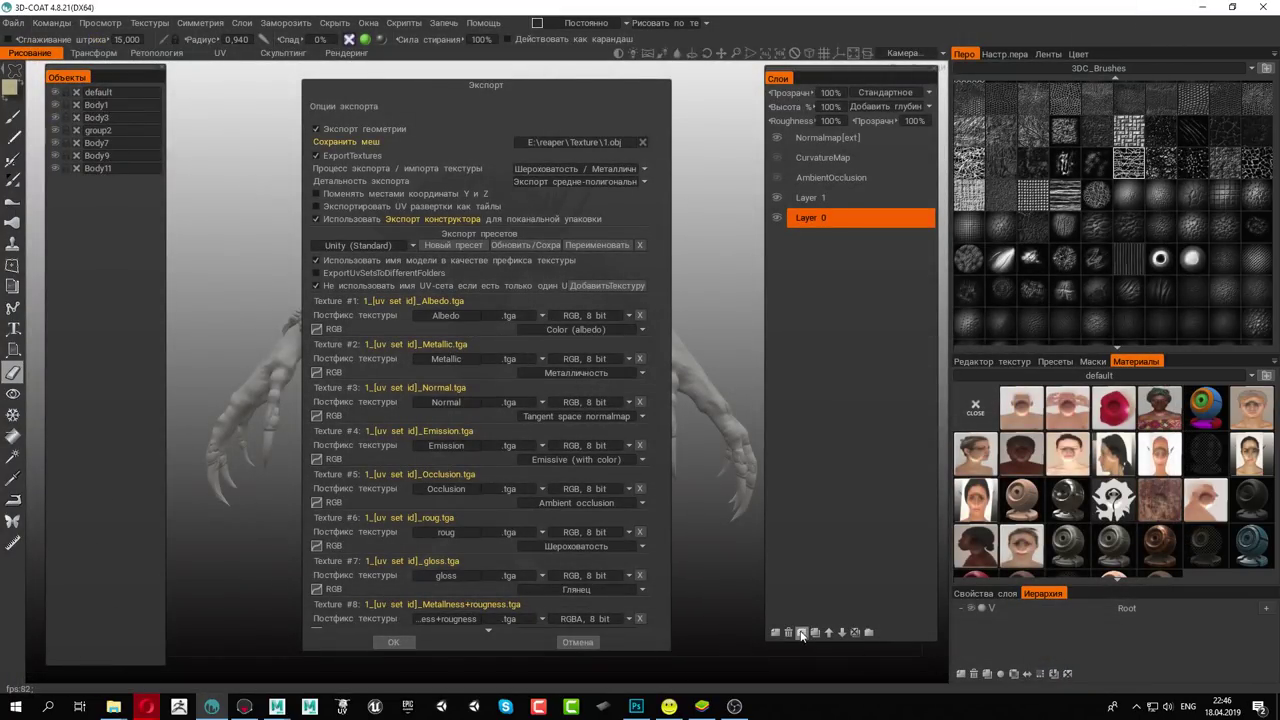
Run the export to write the mesh and texture maps, then dismiss the antivirus popup
left_click(395, 643)
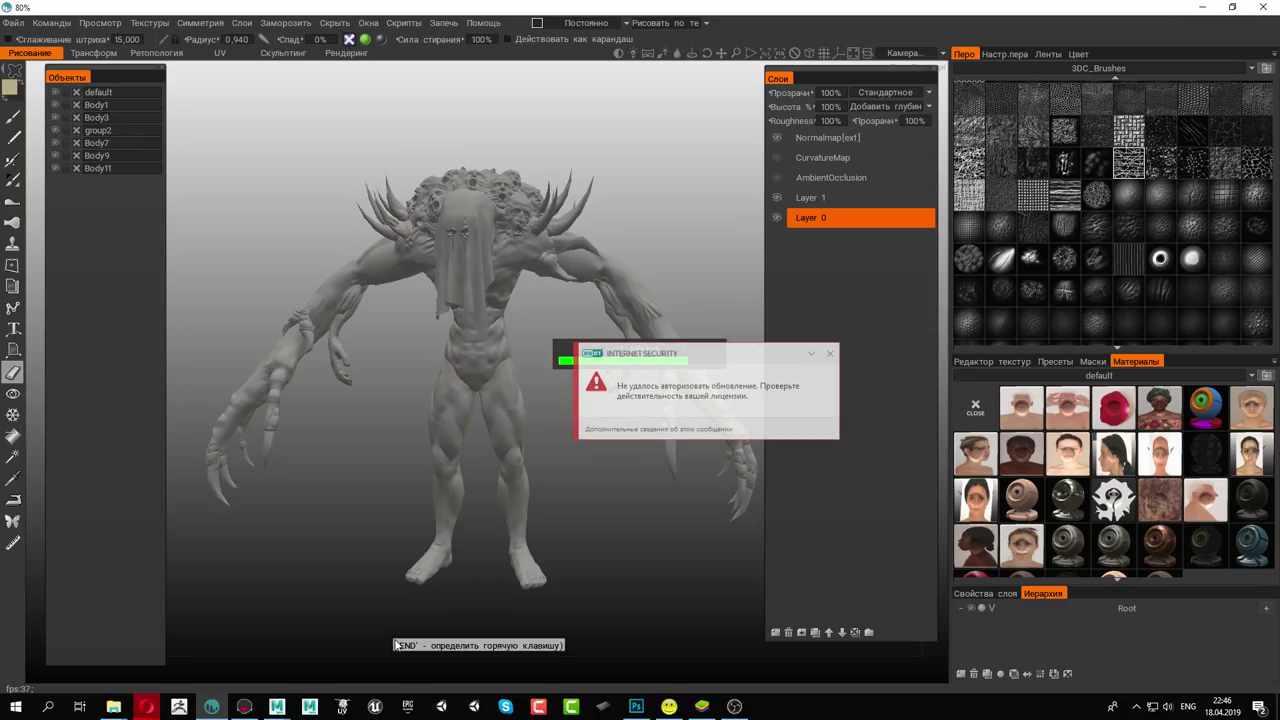
left_click(830, 353)
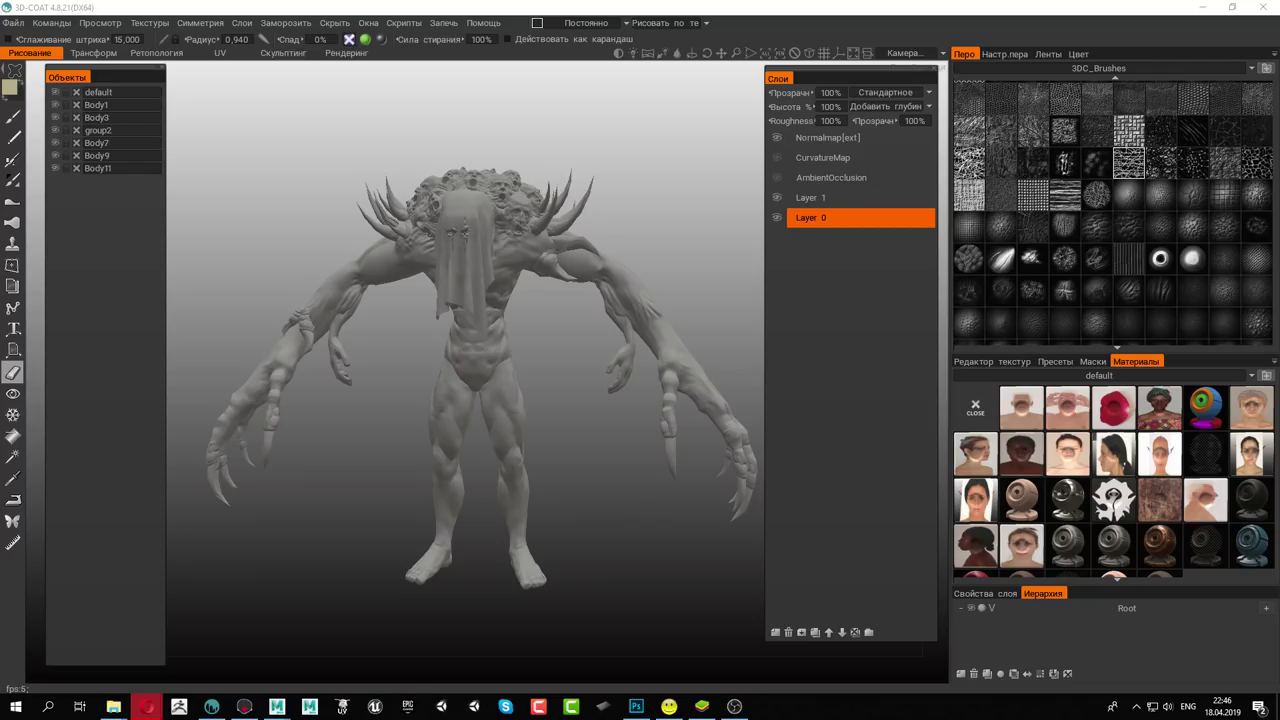
Review the lighting scene in Marmoset Toolbag, then bring the Maya rig scene forward
left_click(241, 708)
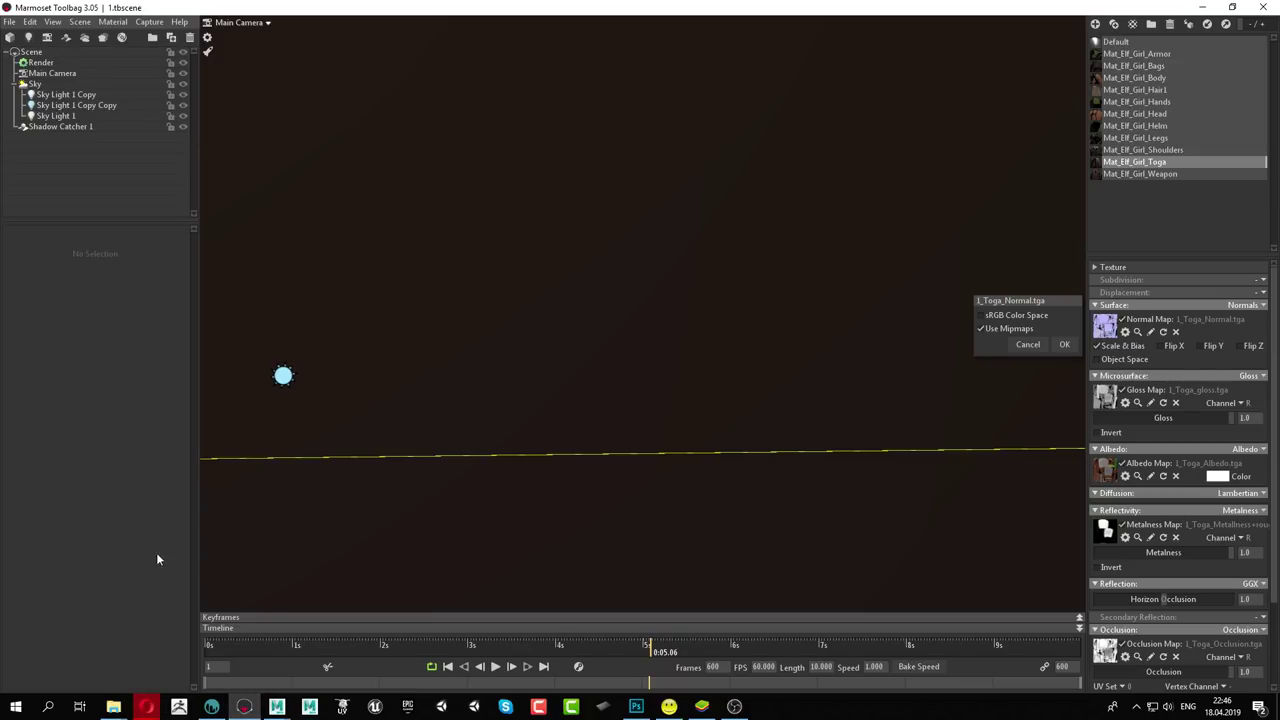
mouse_move(113, 706)
left_click(76, 640)
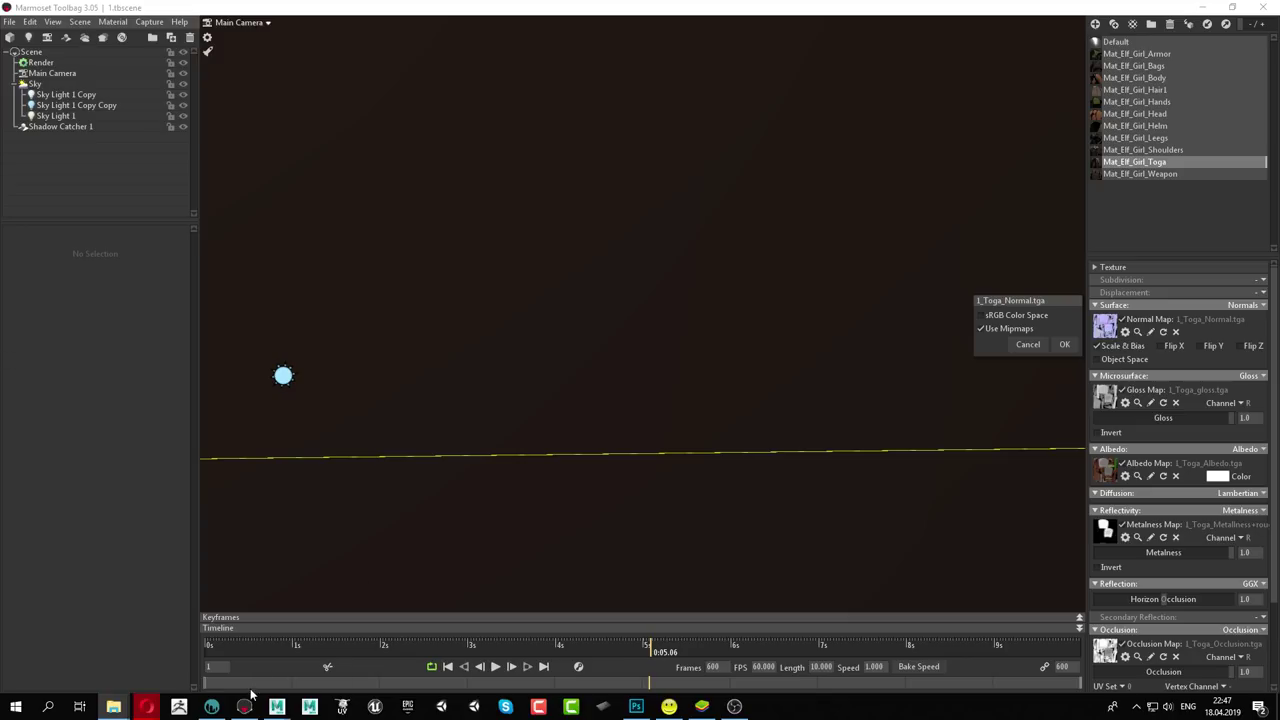
mouse_move(277, 706)
left_click(349, 655)
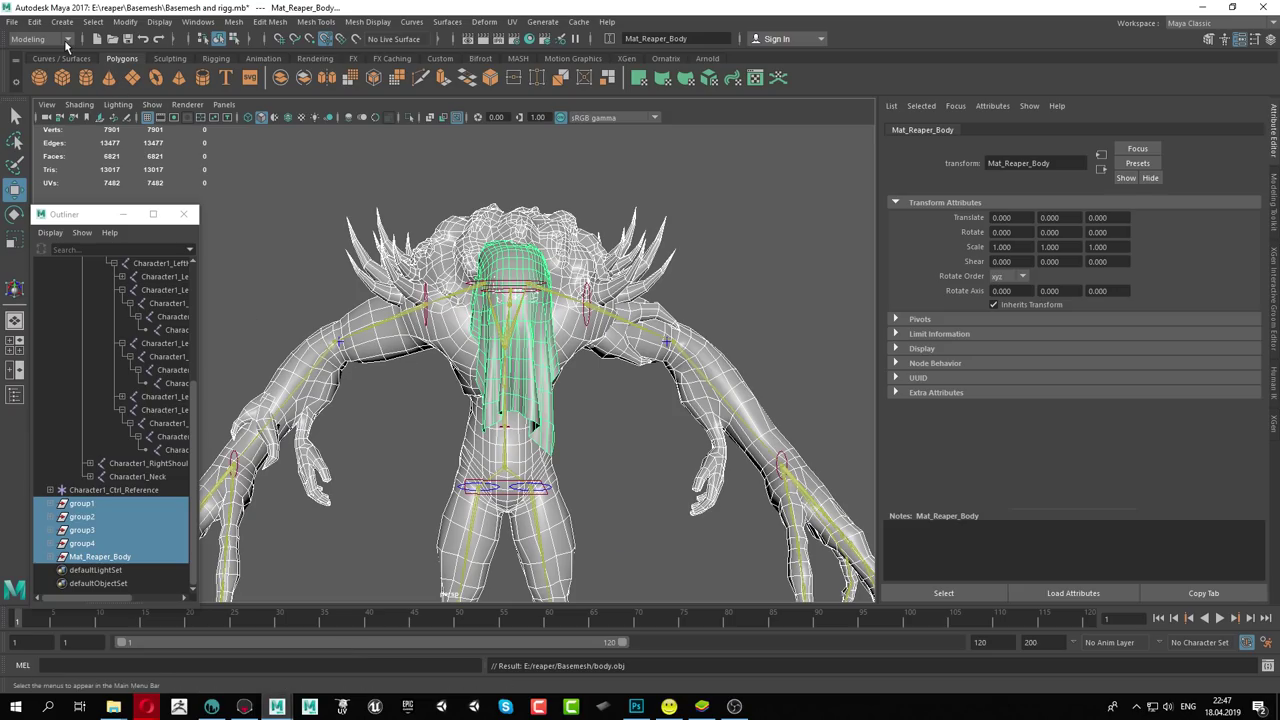
Reopen Basemesh and rigg.mb with Don't Save and select the body mesh
left_click(12, 21)
left_click(45, 44)
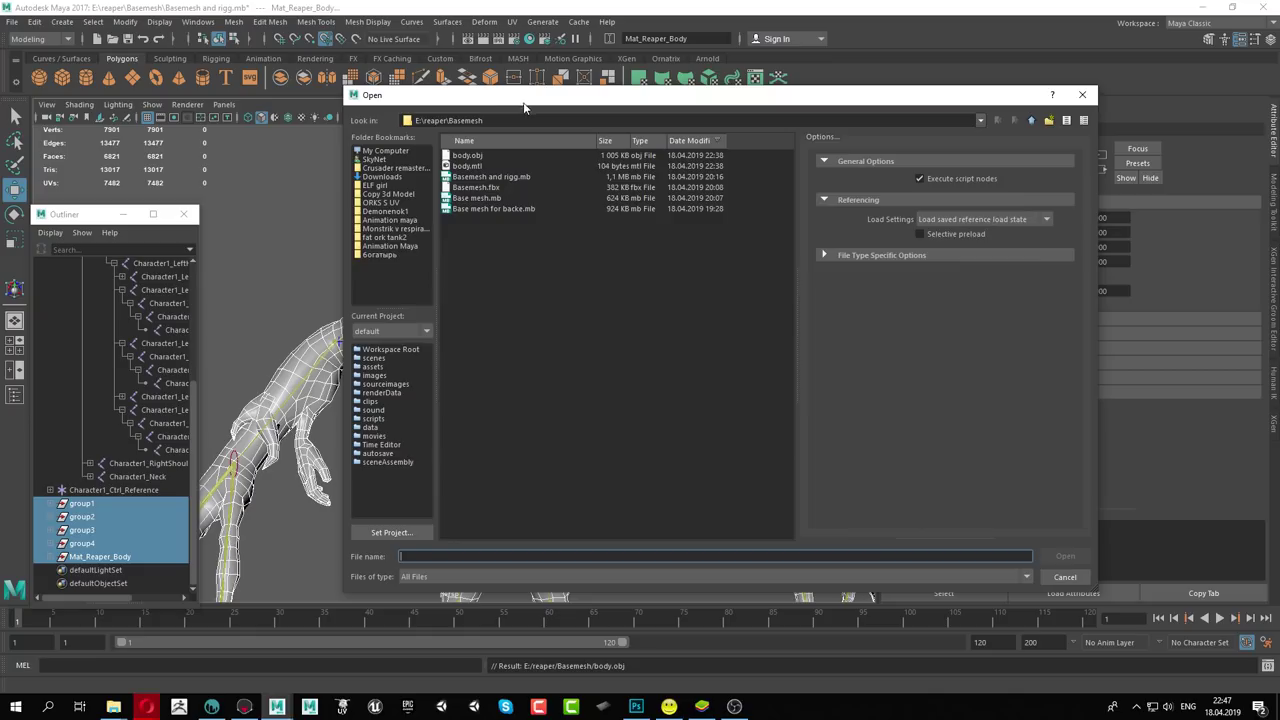
double_click(503, 176)
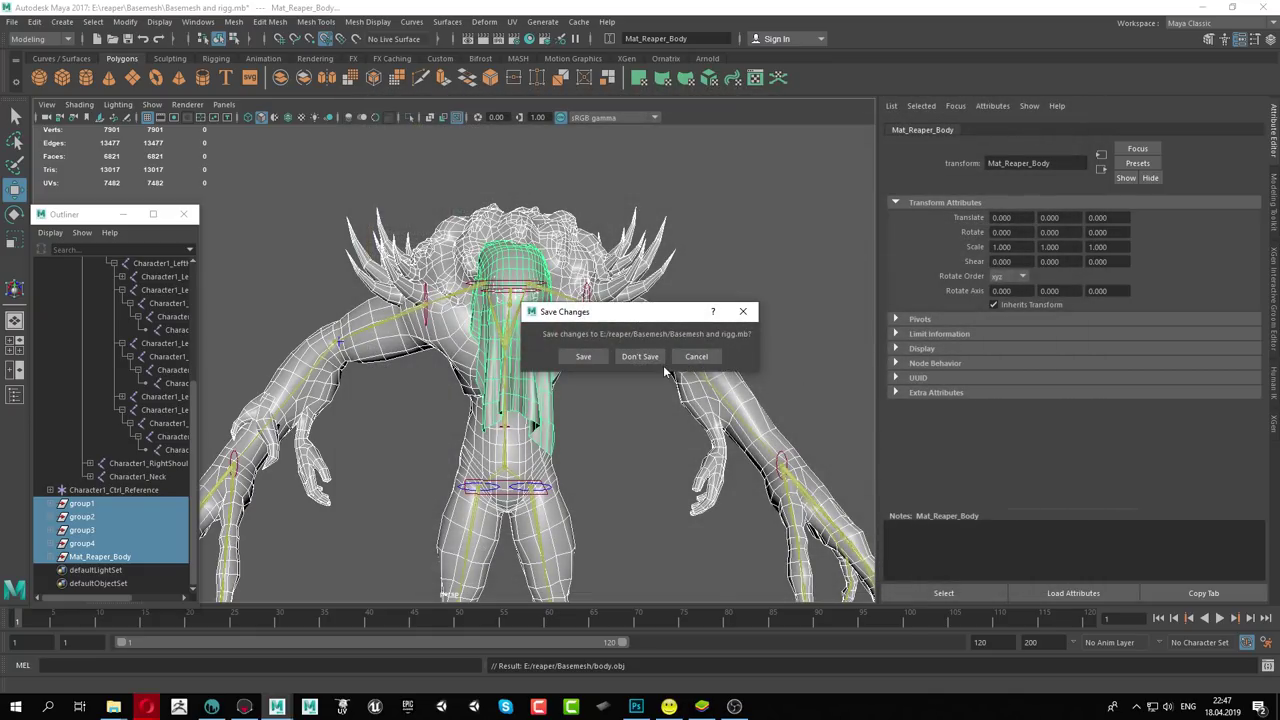
left_click(624, 357)
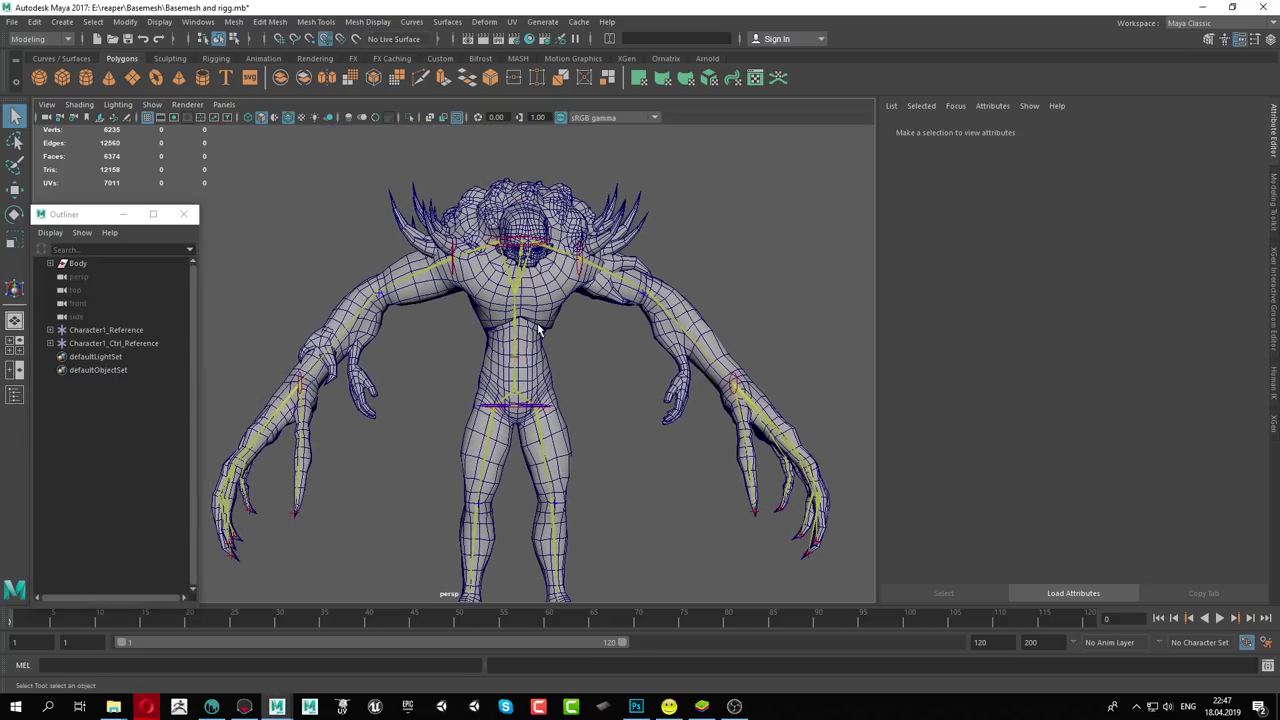
left_click(544, 318)
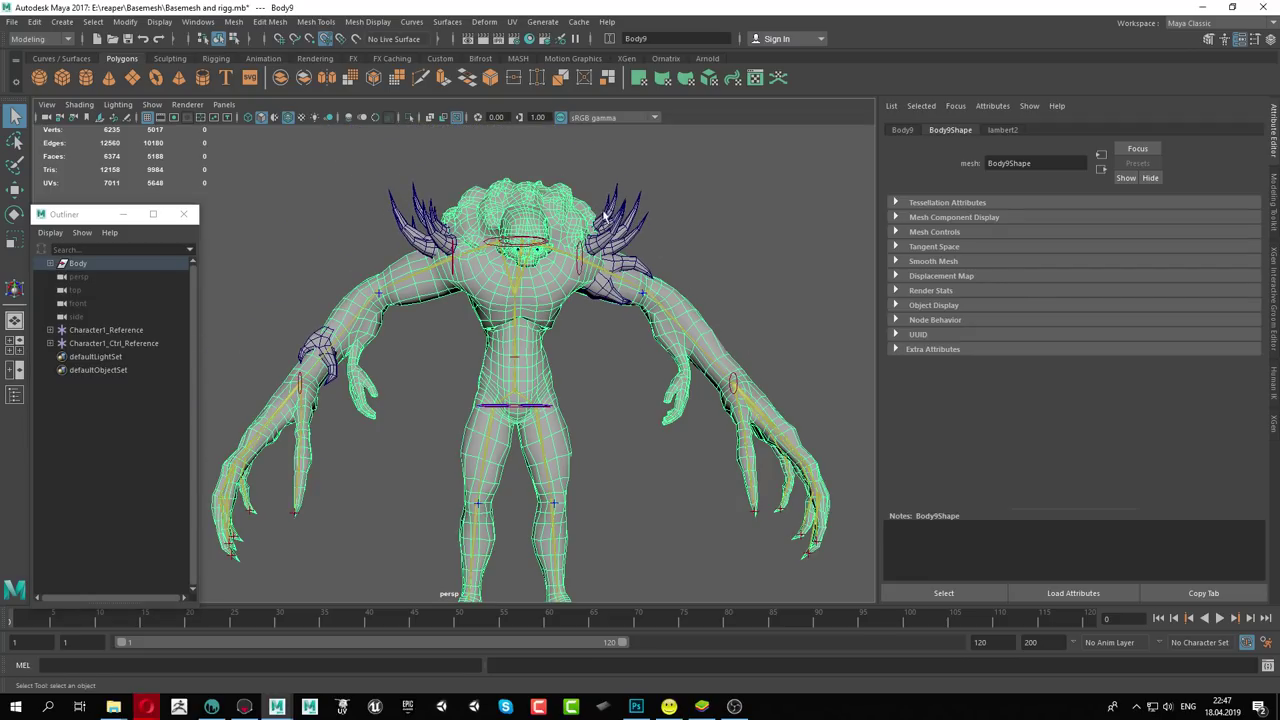
left_click(11, 21)
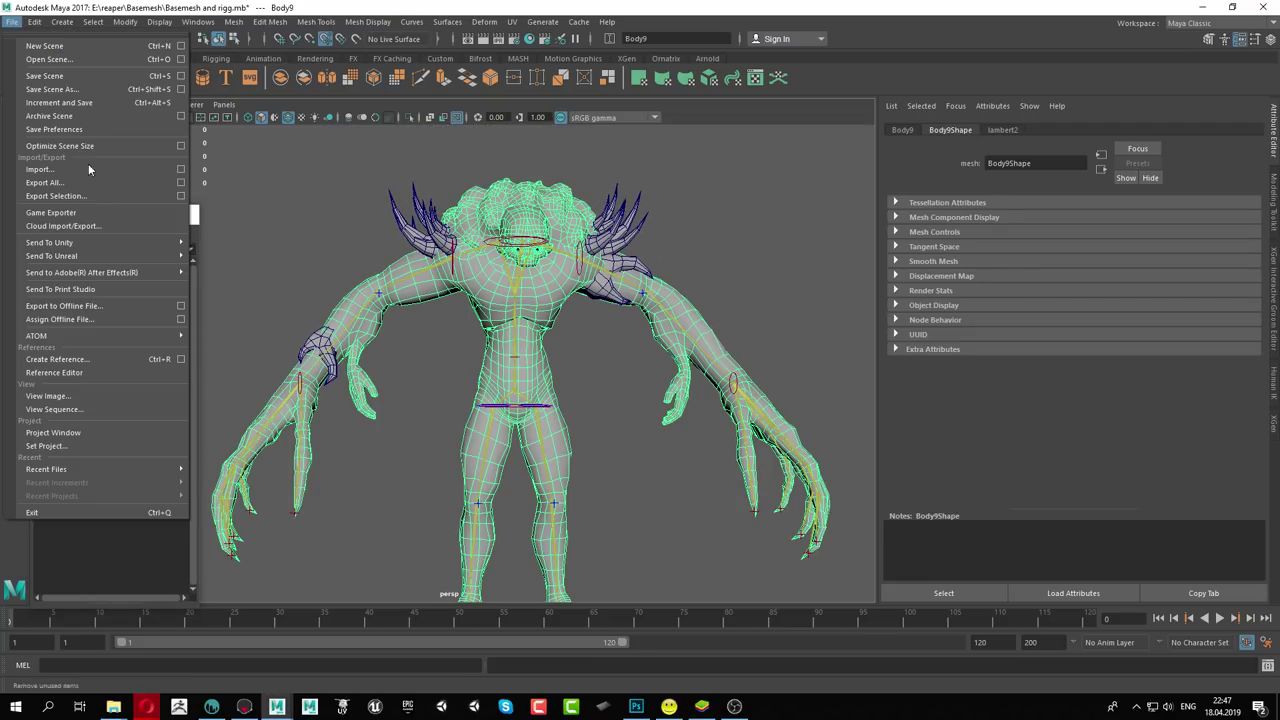
Unhide all objects and Export All, triangulated, replacing E:/reaper/Basemesh/Basemesh.fbx
left_click(213, 26)
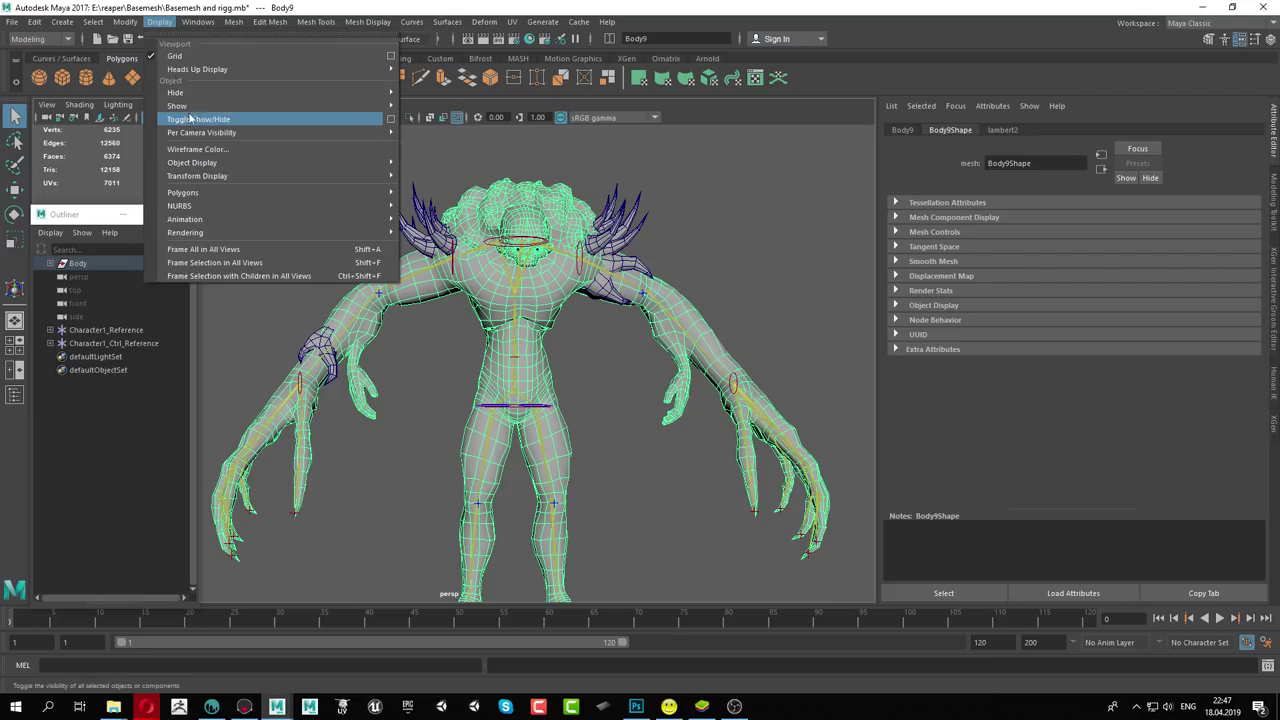
mouse_move(177, 105)
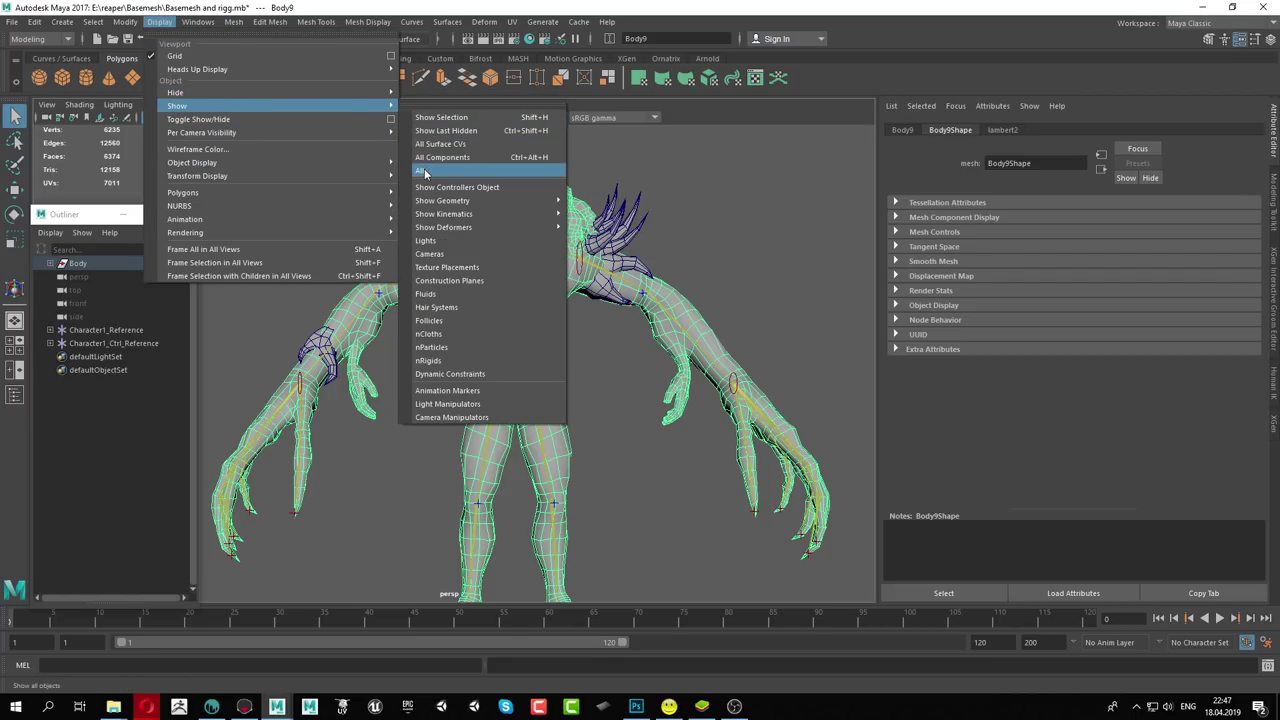
left_click(420, 170)
left_click(12, 22)
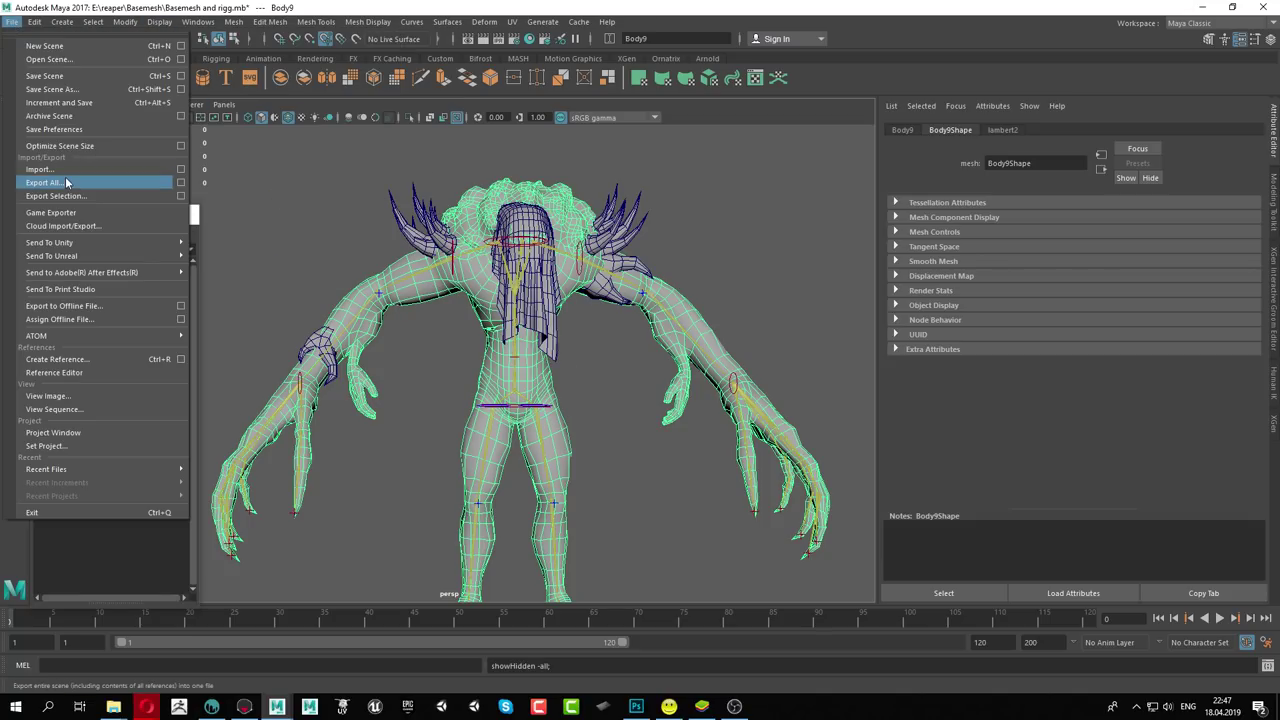
left_click(66, 182)
left_click(480, 157)
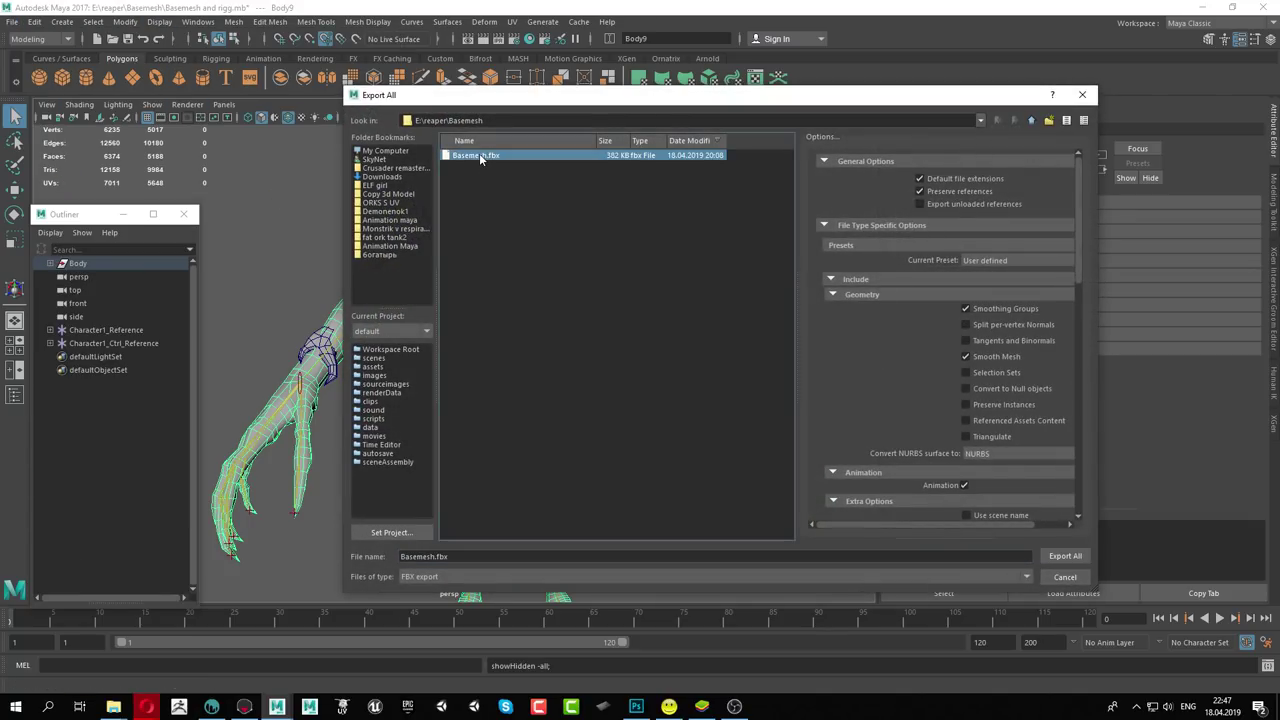
left_click(1065, 556)
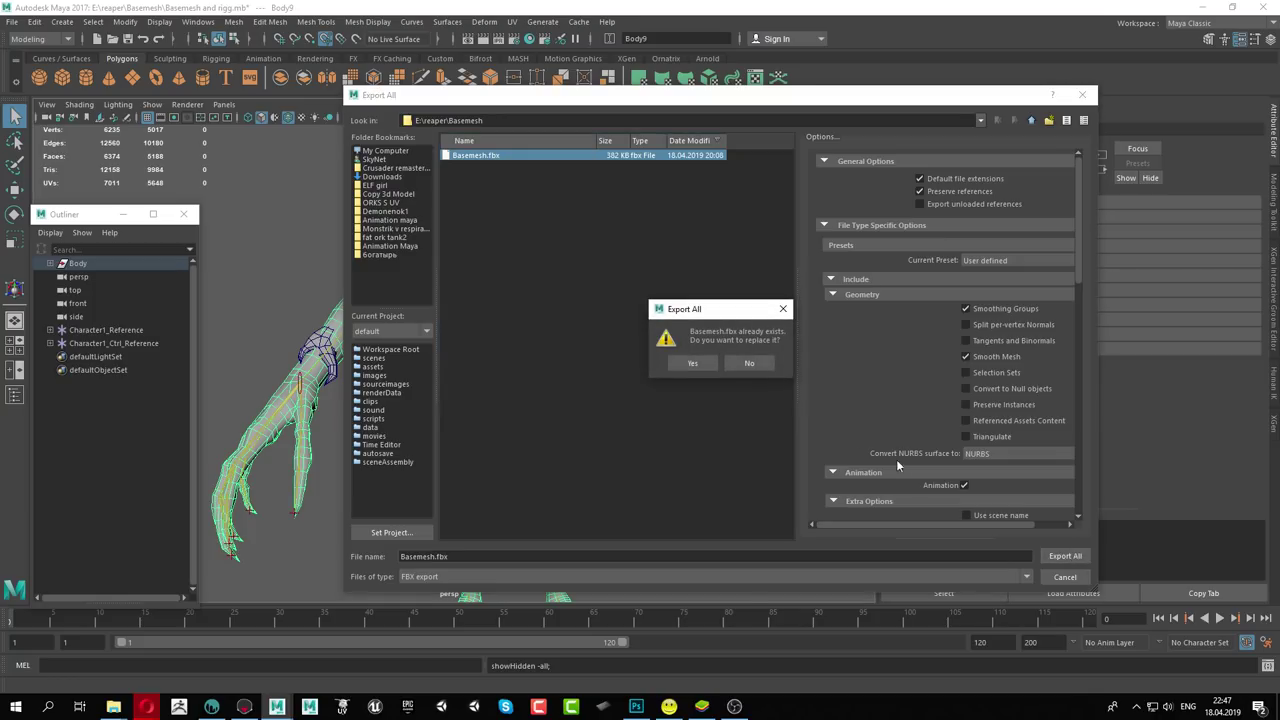
left_click(749, 363)
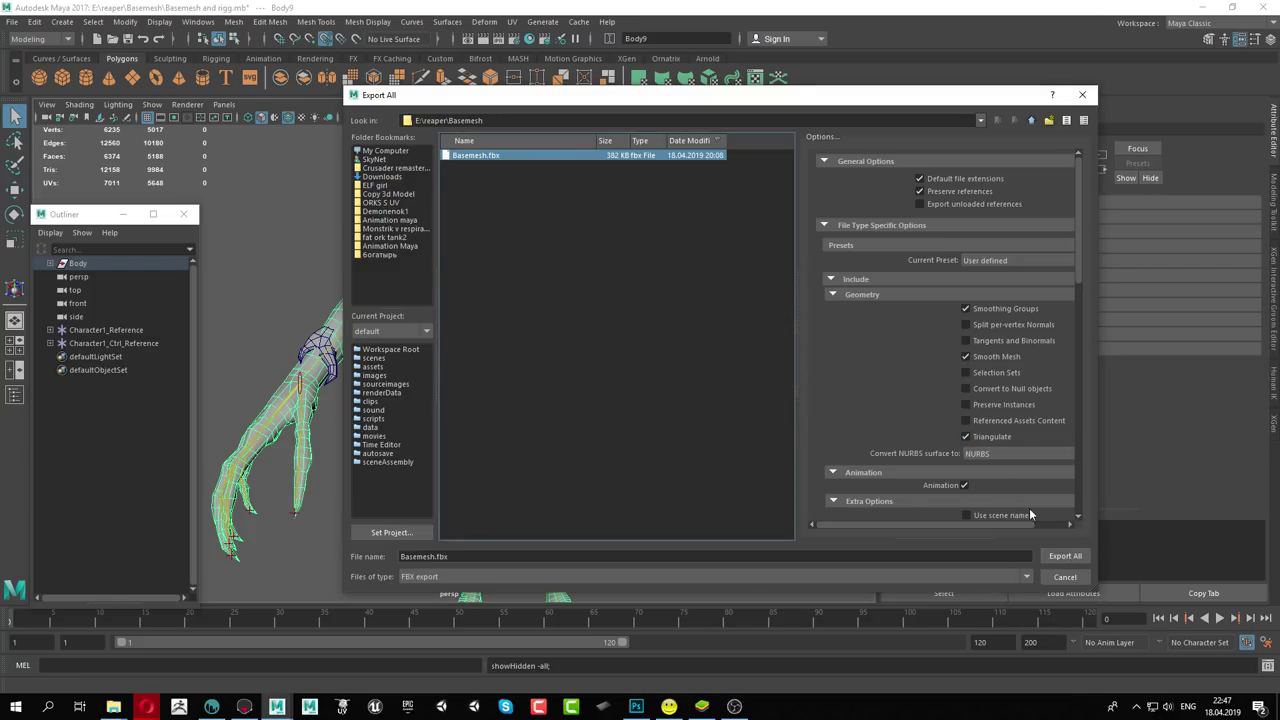
left_click(1065, 556)
left_click(692, 363)
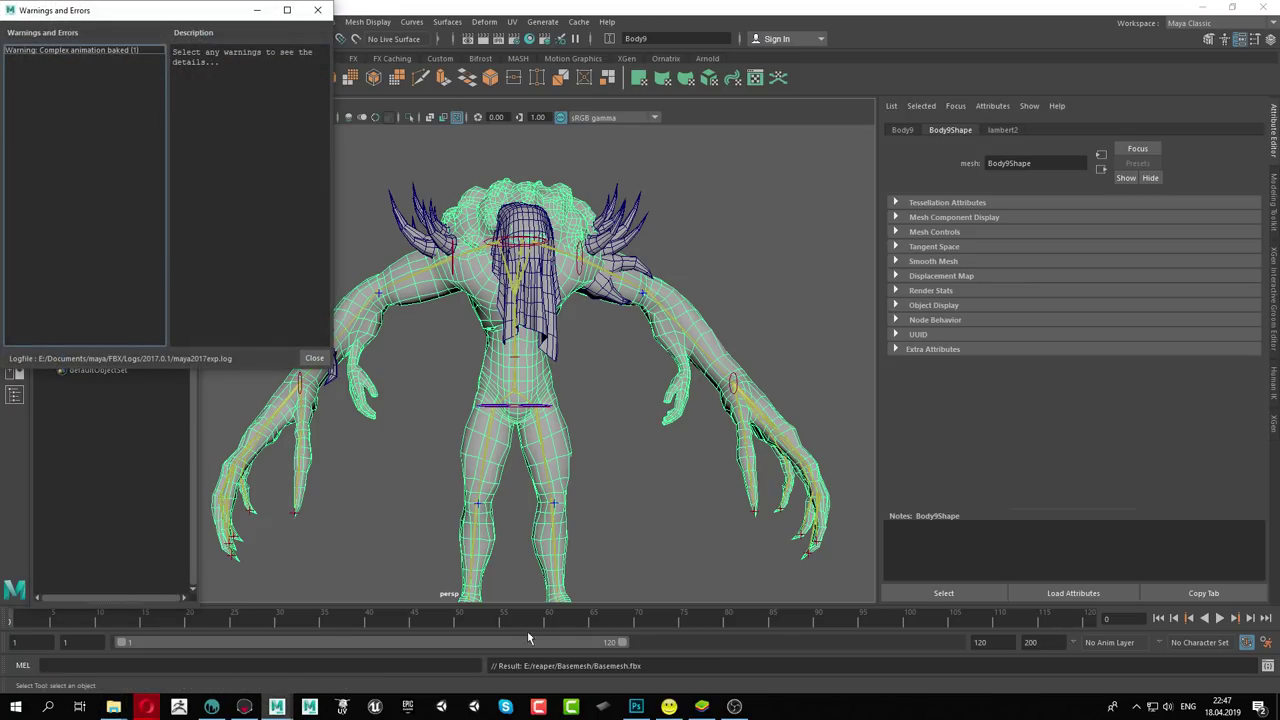
left_click(314, 358)
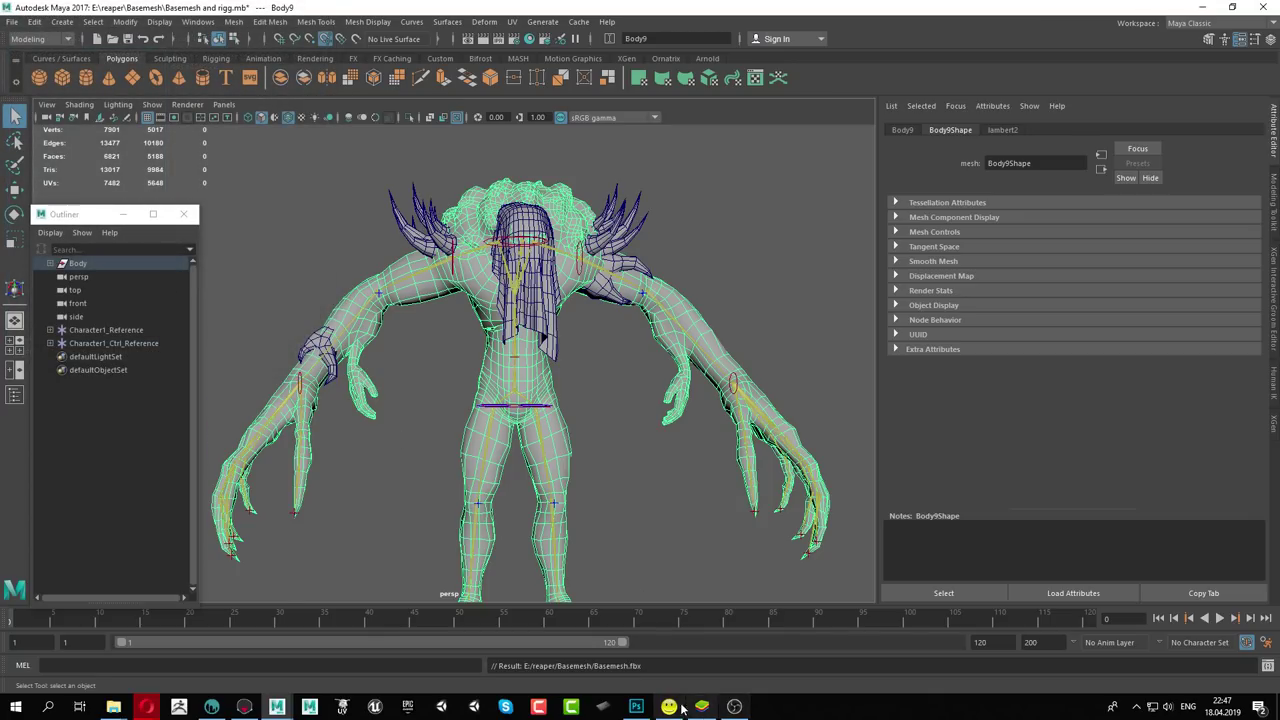
Delete every Mat_Elf_Girl material so only Default remains, then return to Maya
left_click(244, 706)
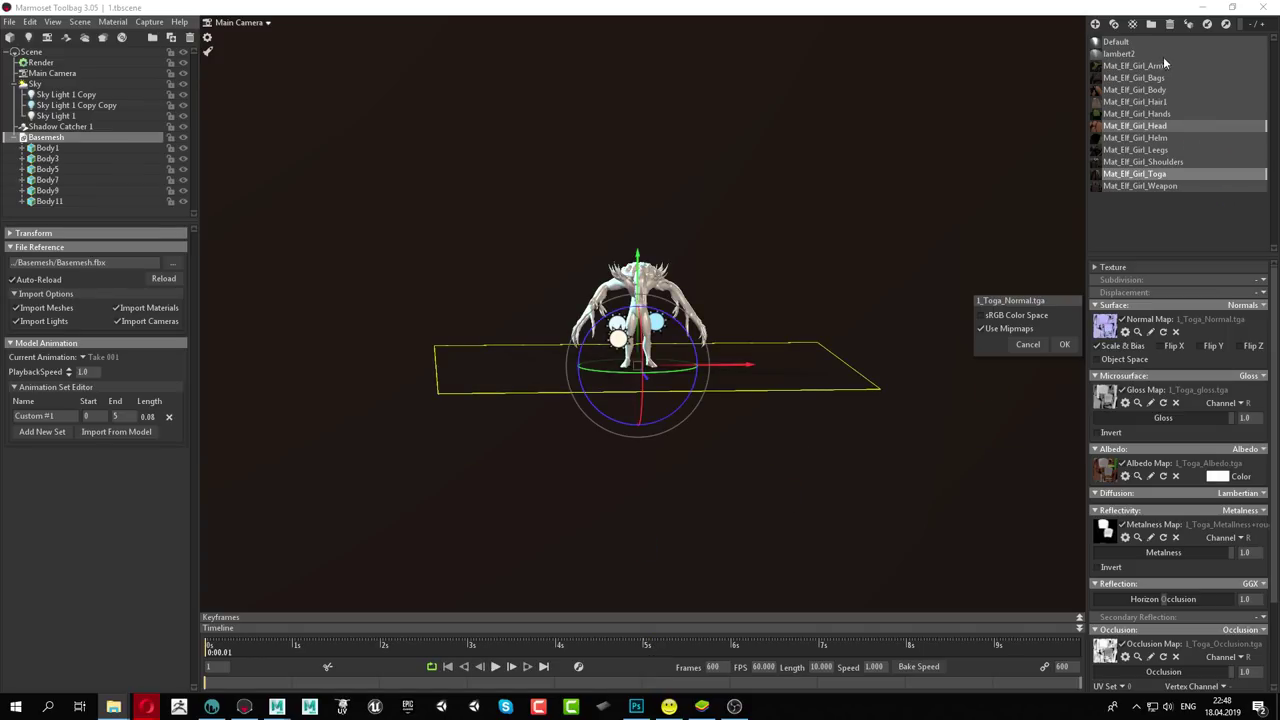
left_click(1100, 67)
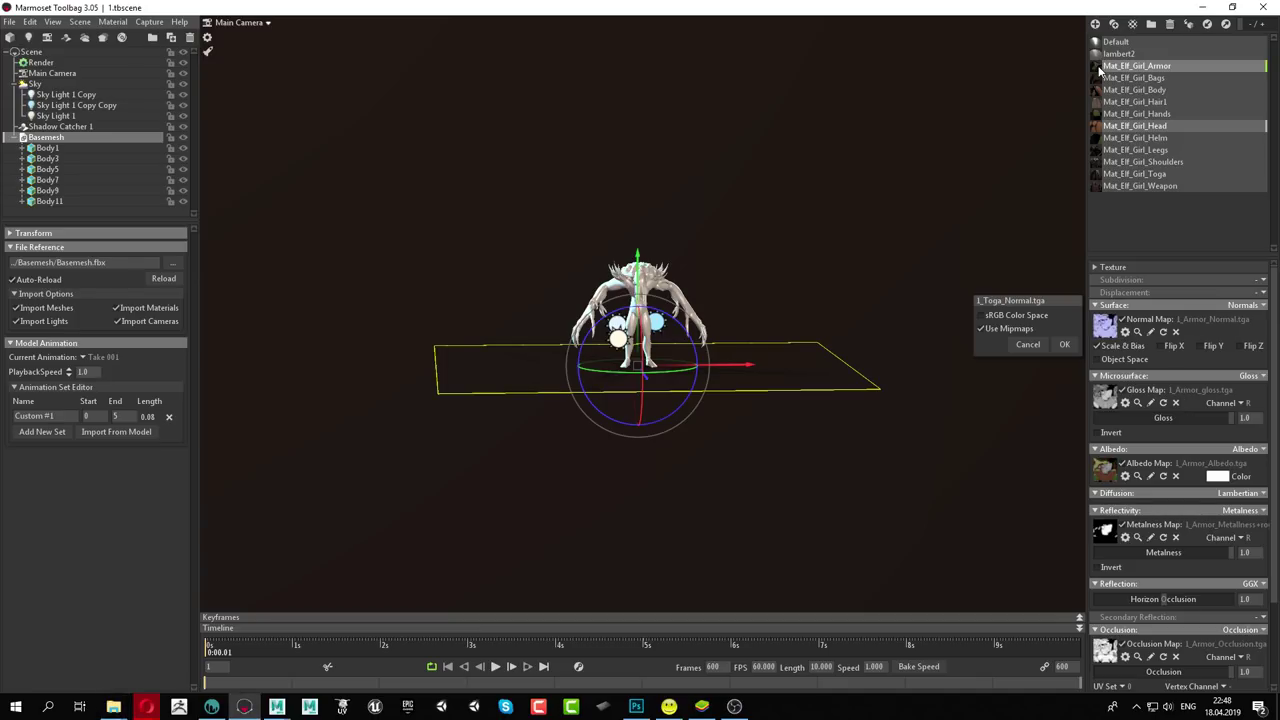
key("Delete")
key("Delete")
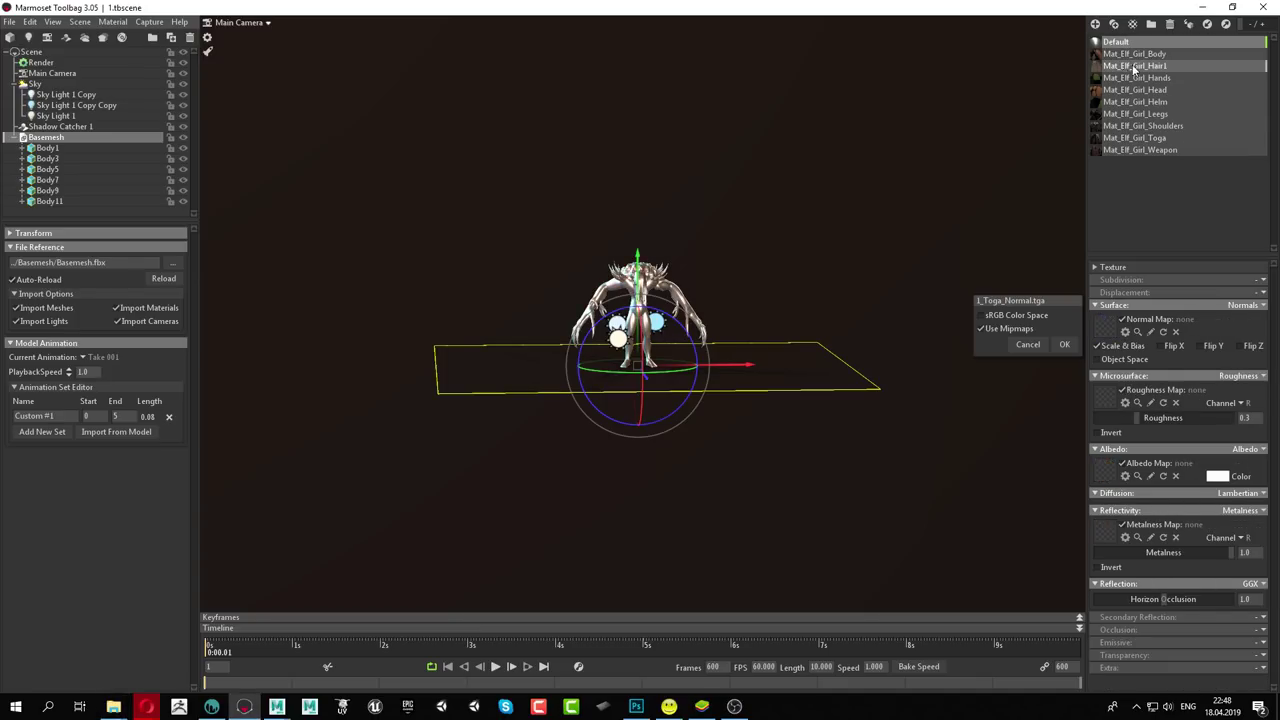
key("Delete")
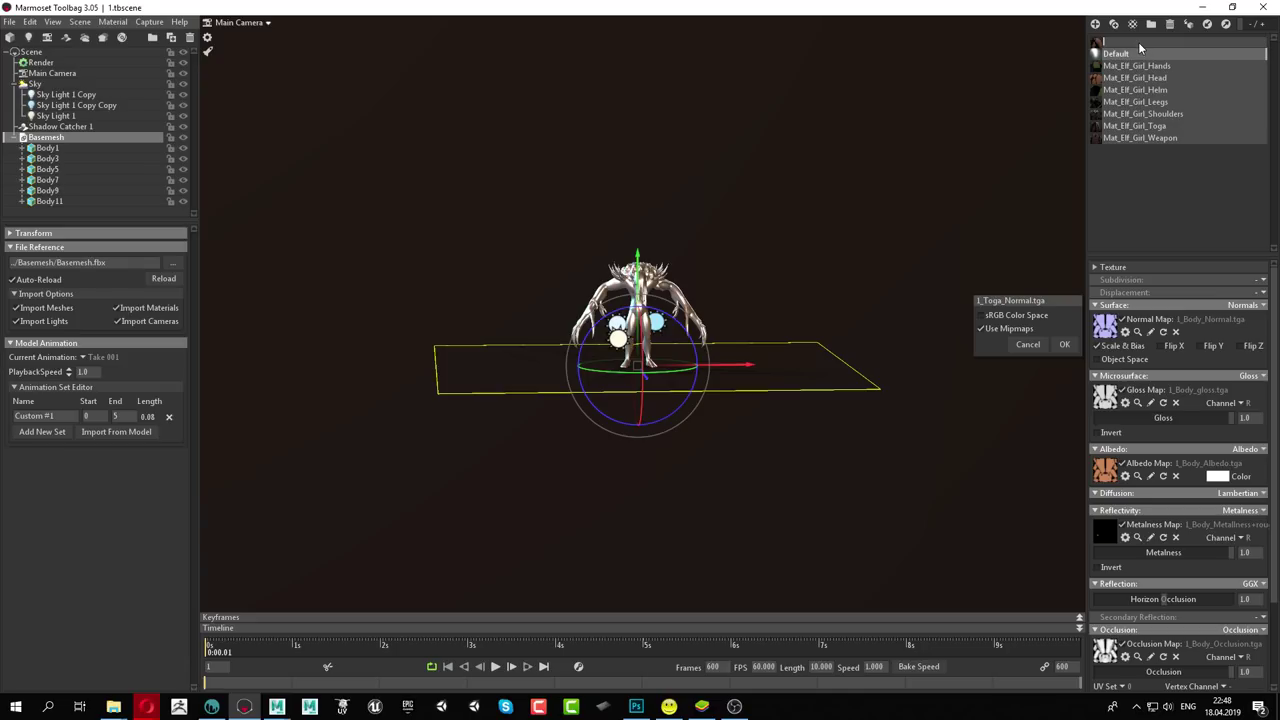
left_click(1135, 65)
key("Delete")
key("Delete")
key("Delete")
key("Delete")
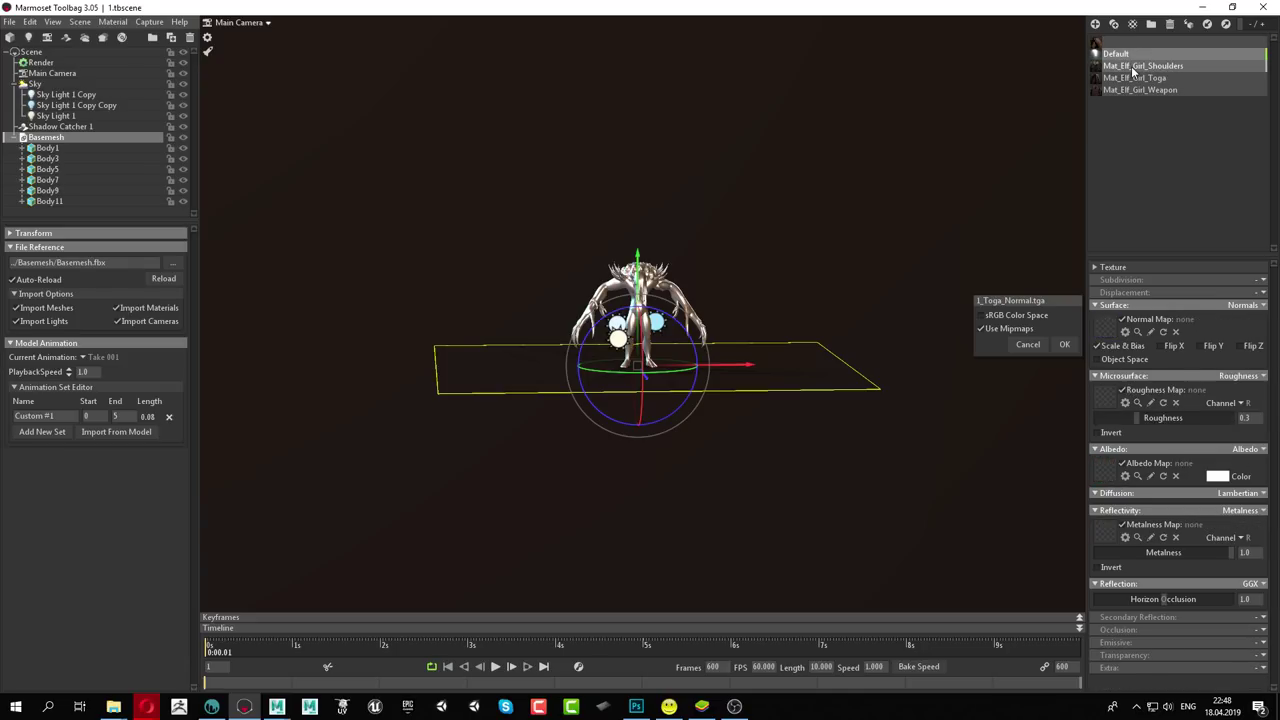
key("Delete")
key("Delete")
left_click(1112, 47)
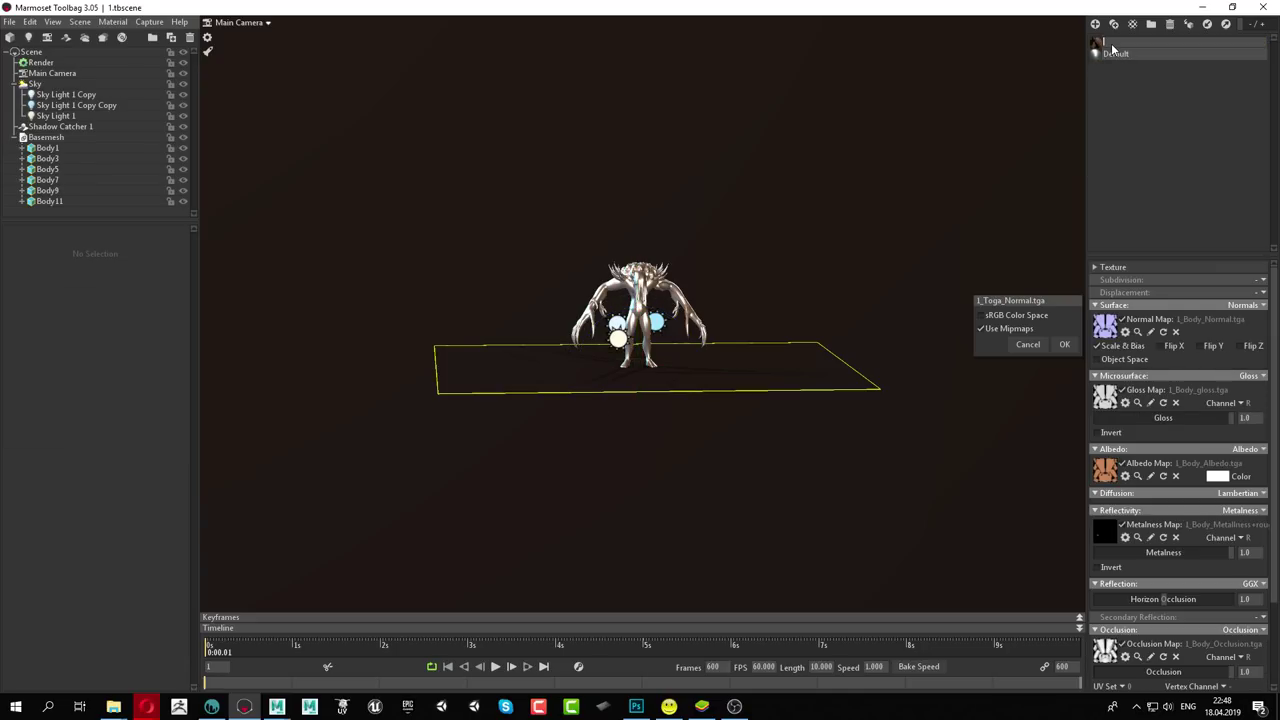
key("Delete")
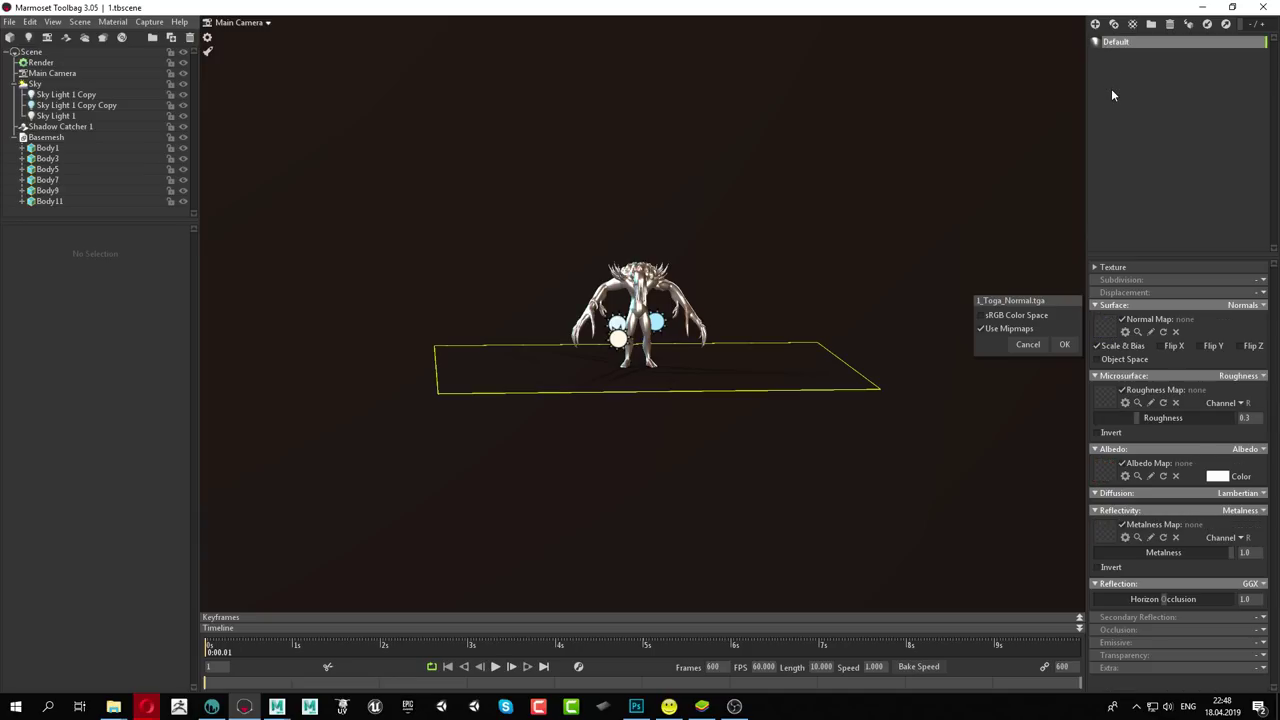
mouse_move(276, 706)
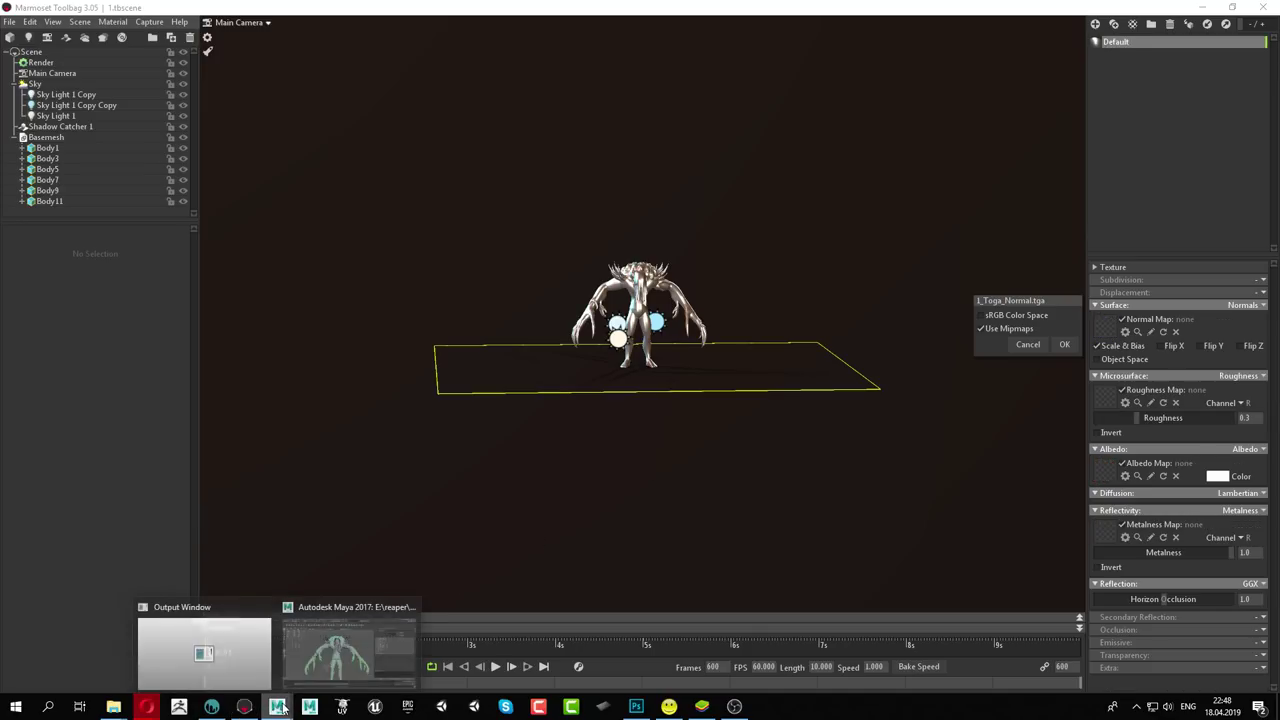
left_click(334, 653)
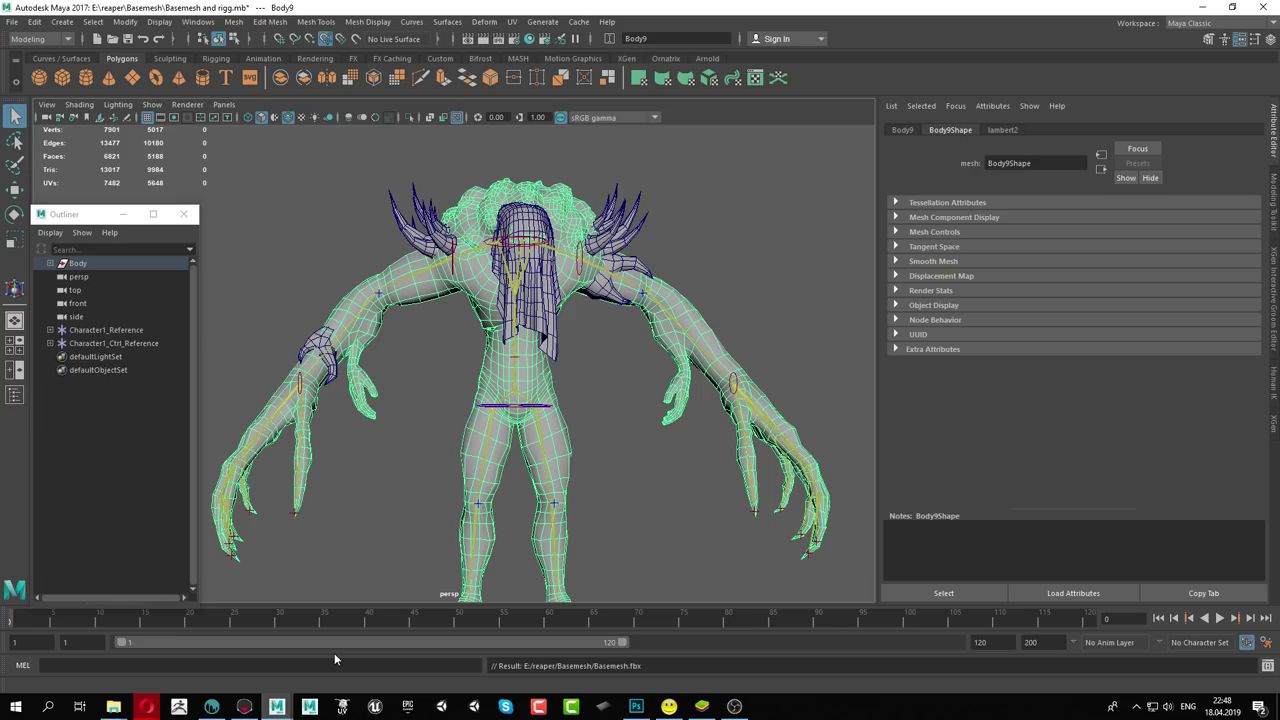
Assign a new Blinn material to the Body mesh
left_click(93, 264)
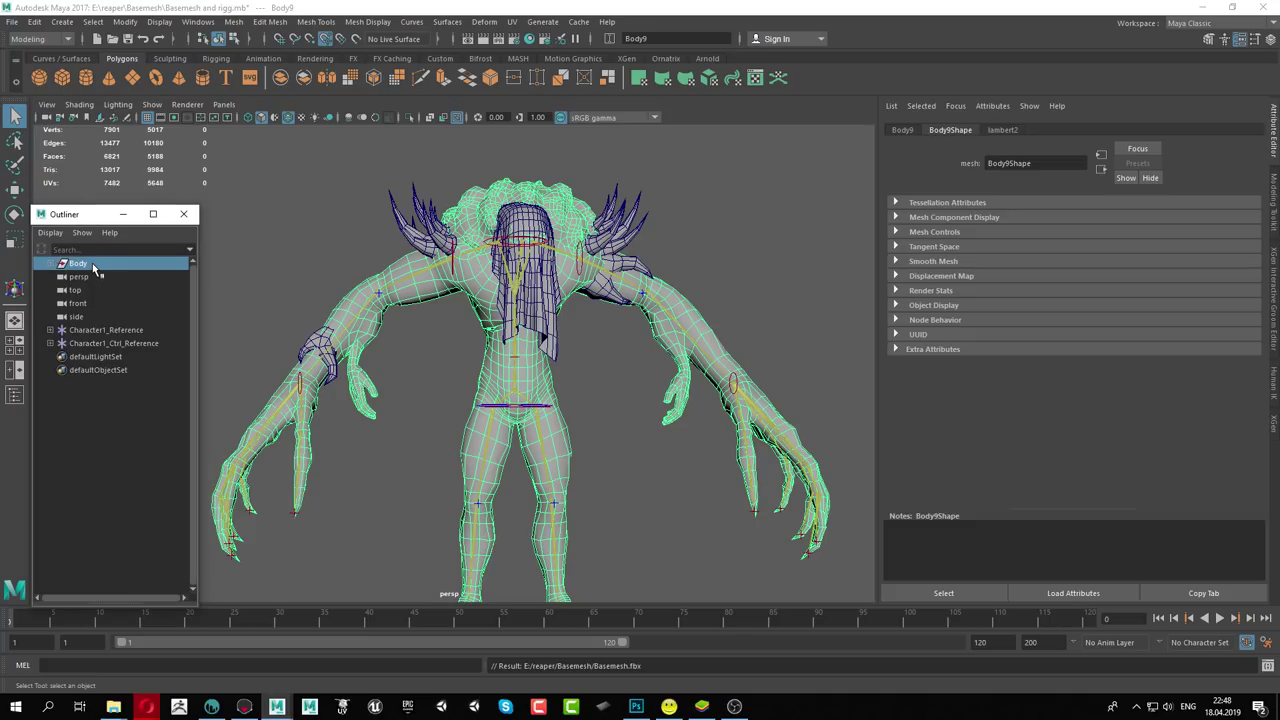
left_click(566, 450)
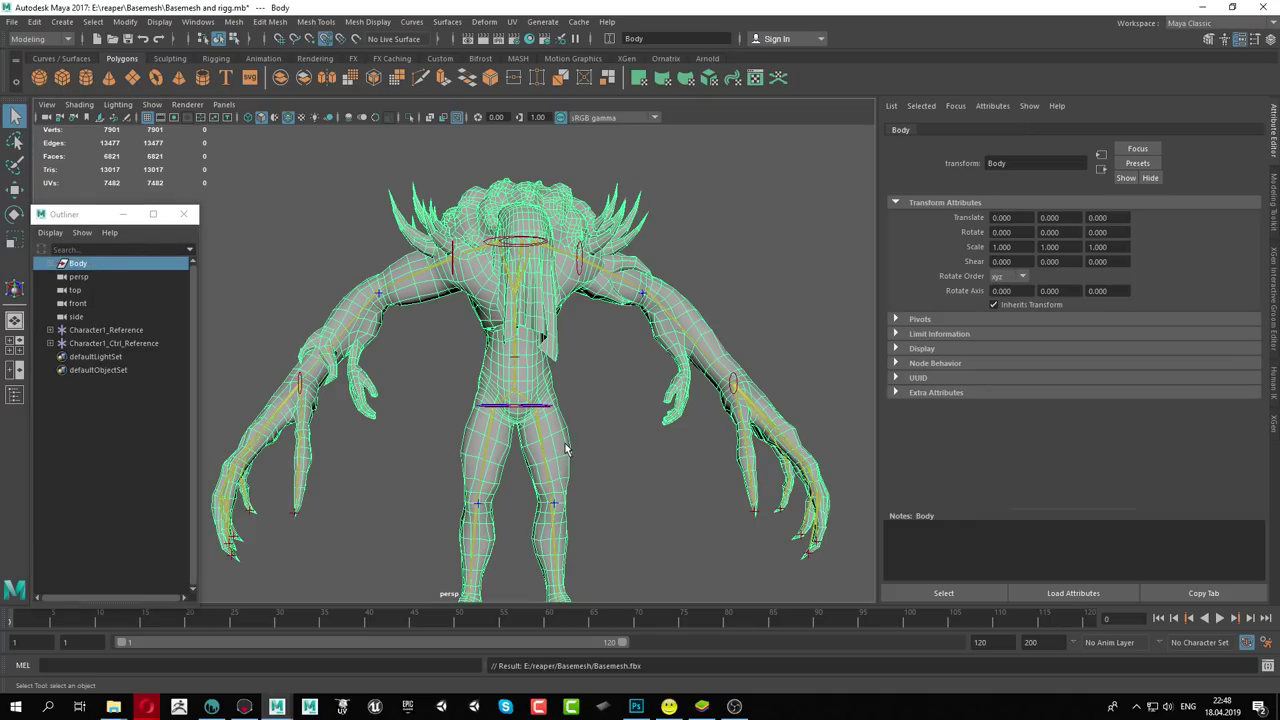
right_click_drag(558, 444, 556, 678)
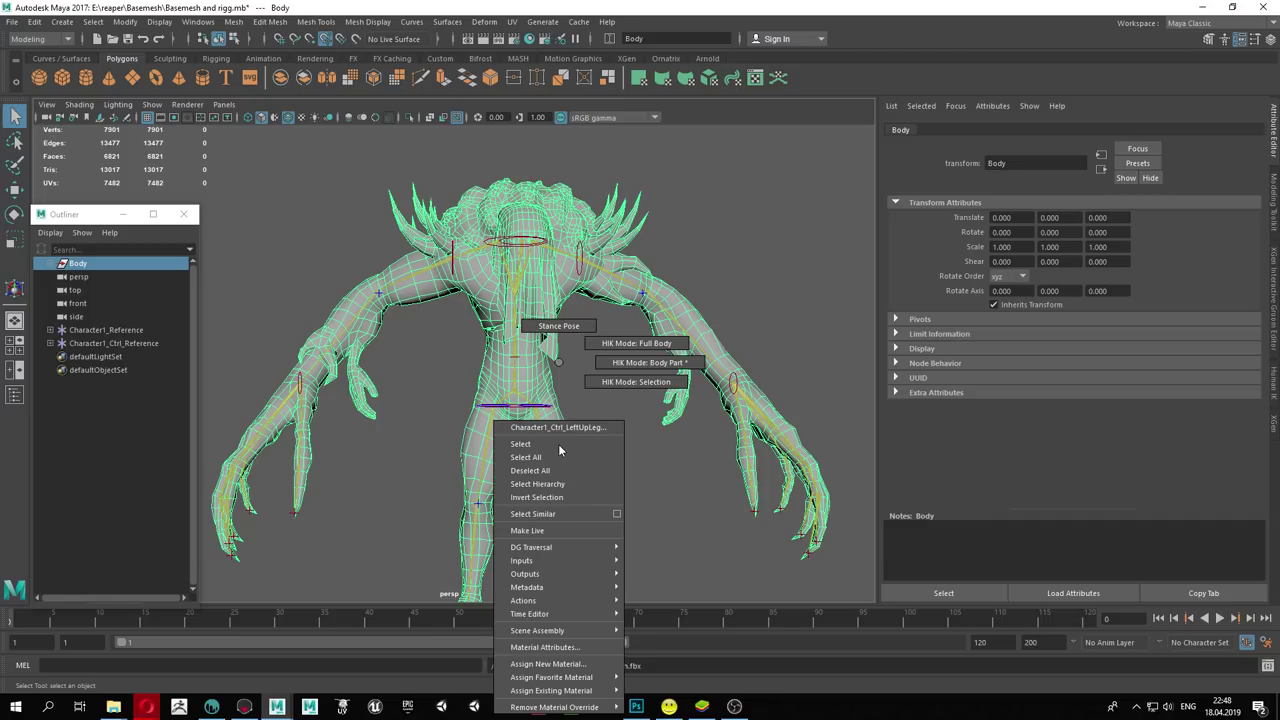
left_click(556, 665)
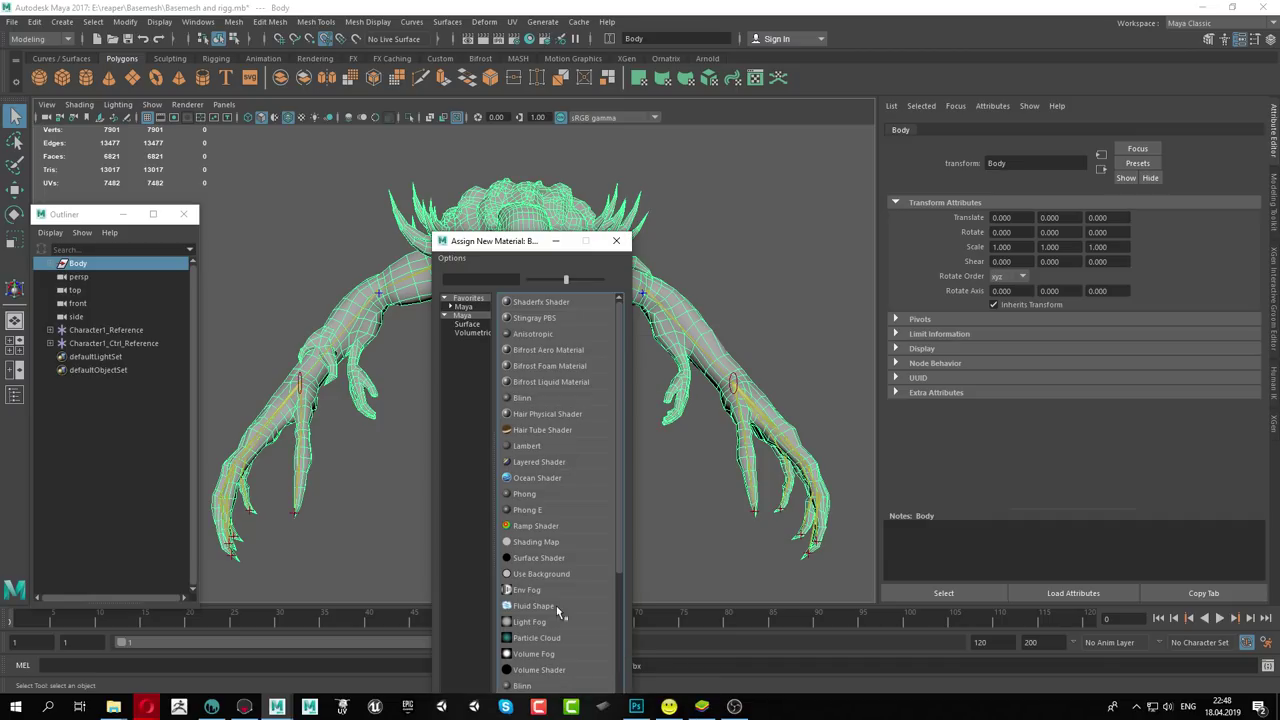
left_click(540, 403)
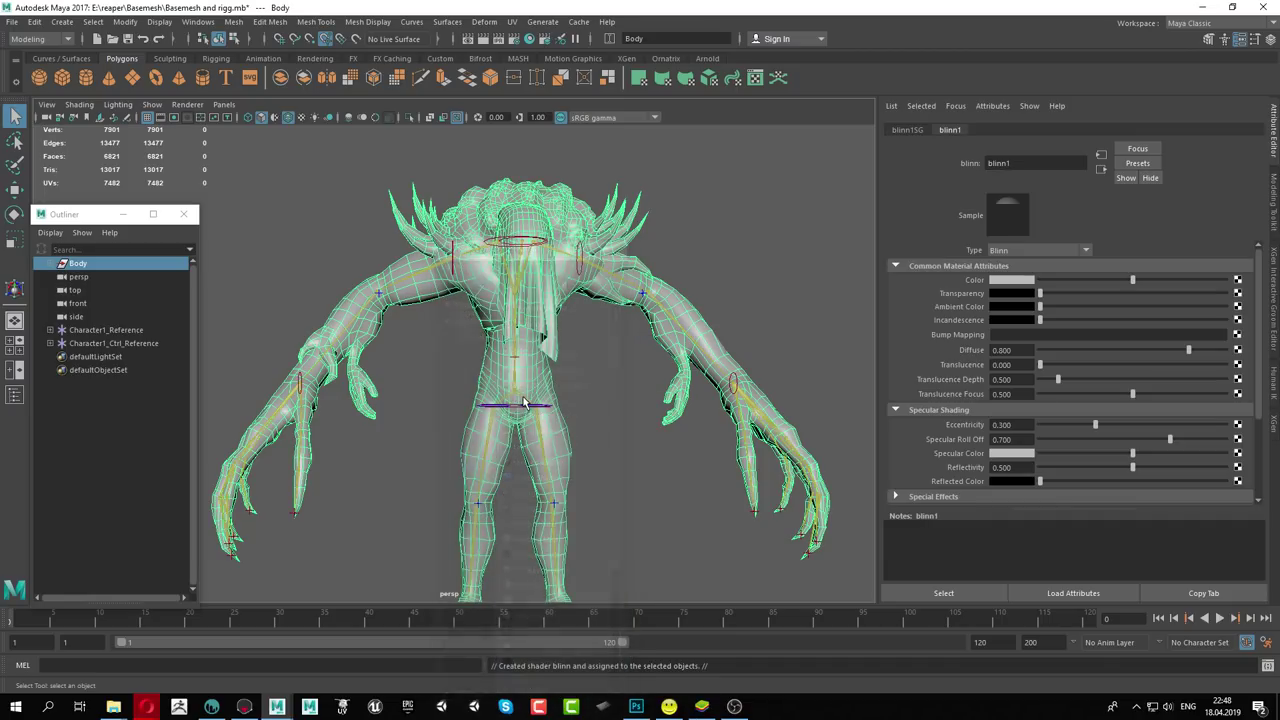
Rename the Blinn material Mat_Reaper_Body and set its colour to white
double_click(1043, 160)
type("Ma")
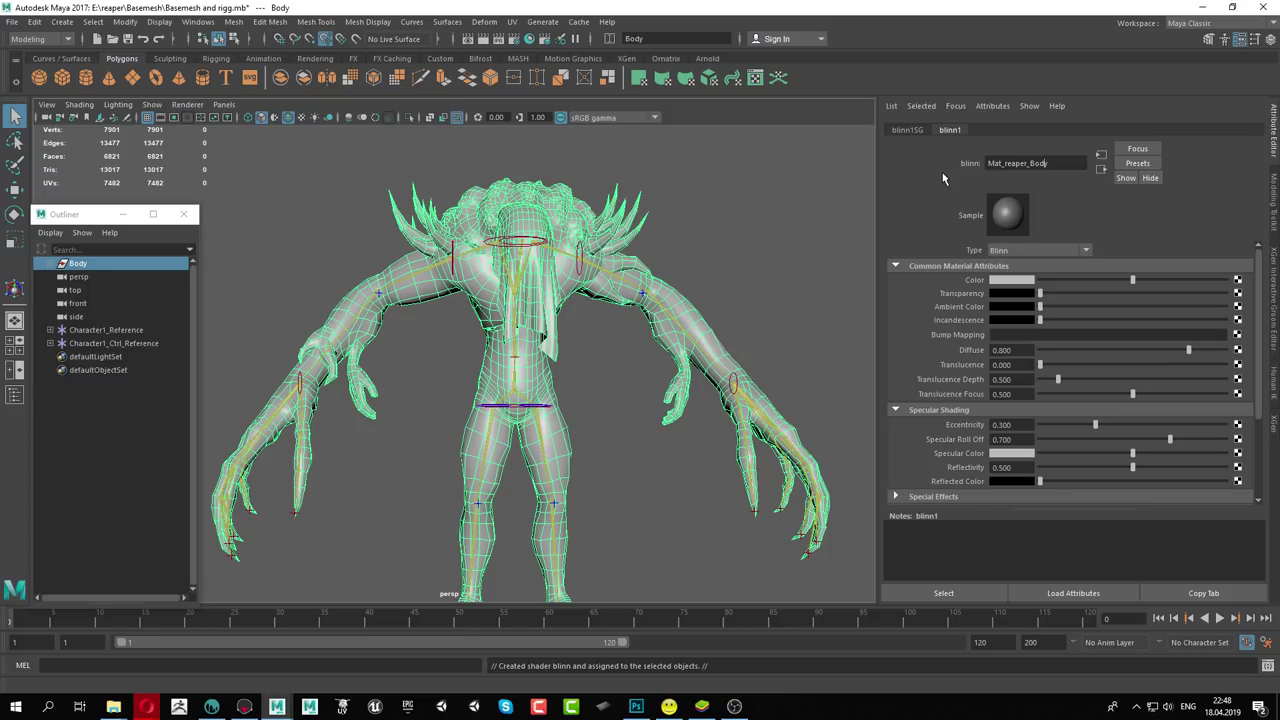
key("BackSpace")
type("Reaper_Body")
left_click_drag(1132, 280, 1228, 280)
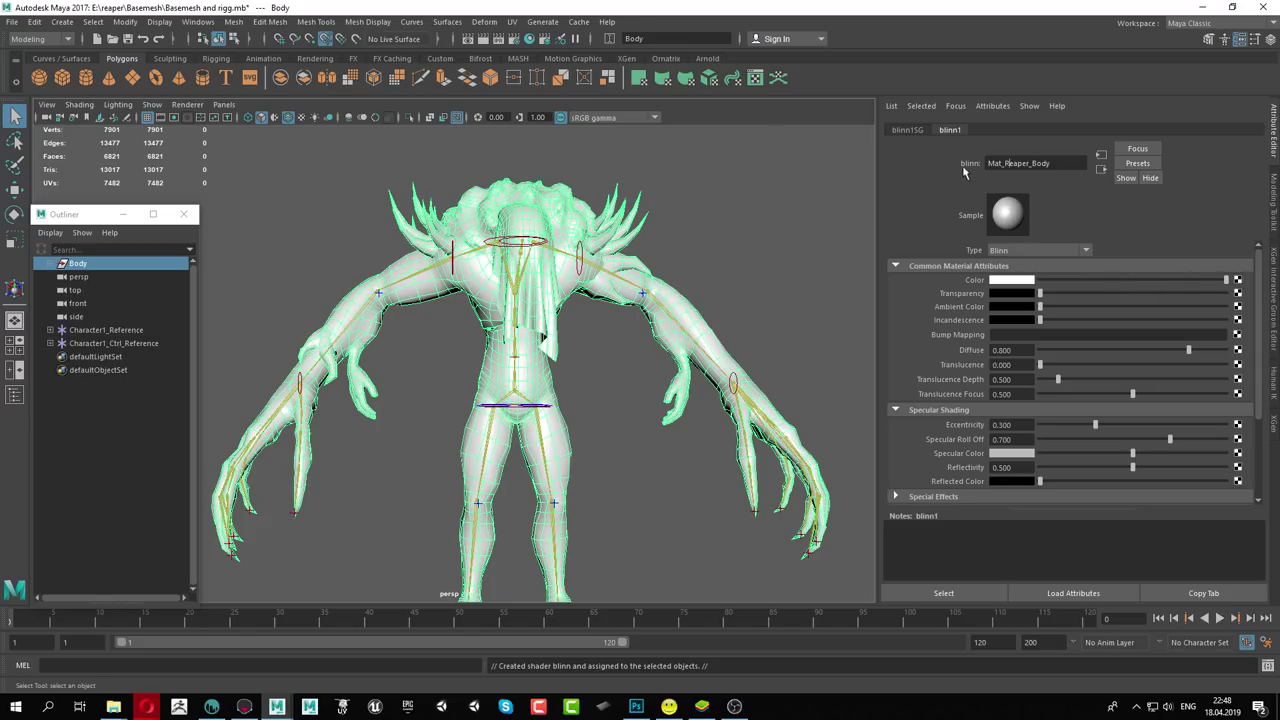
key("Return")
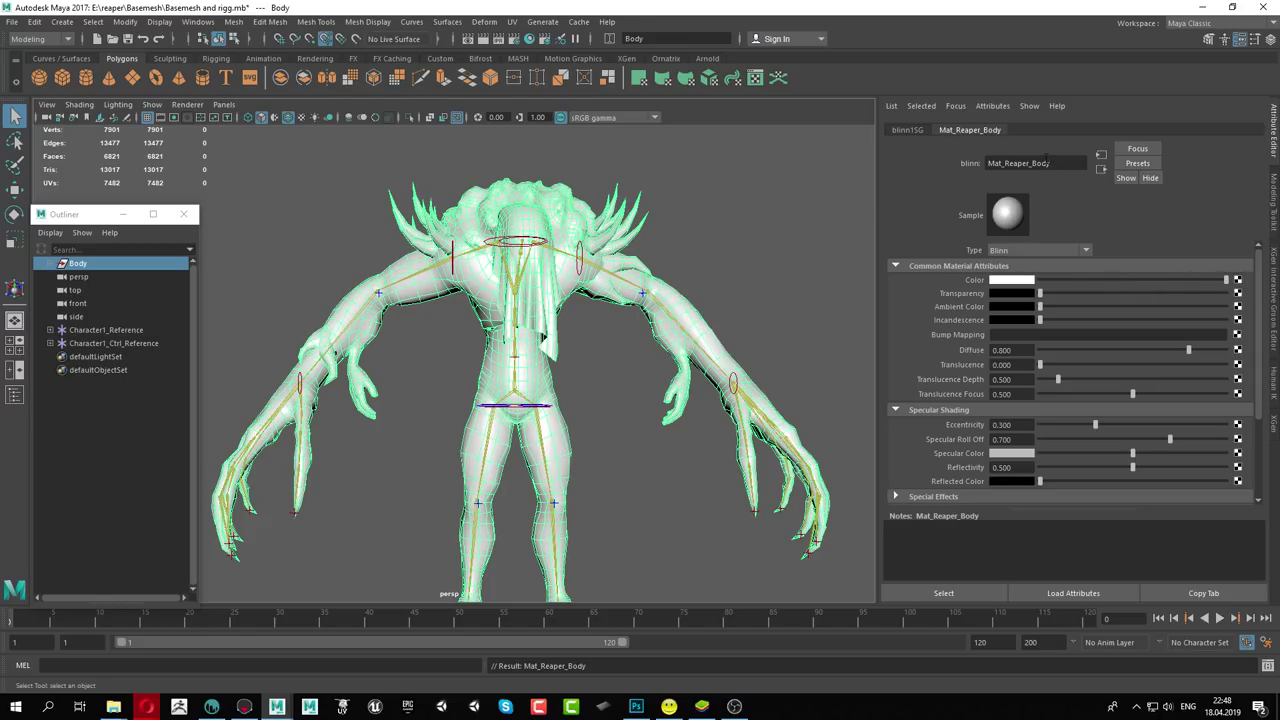
Save the rigged Maya scene and choose Basemesh.fbx as the Export All target
left_click(127, 38)
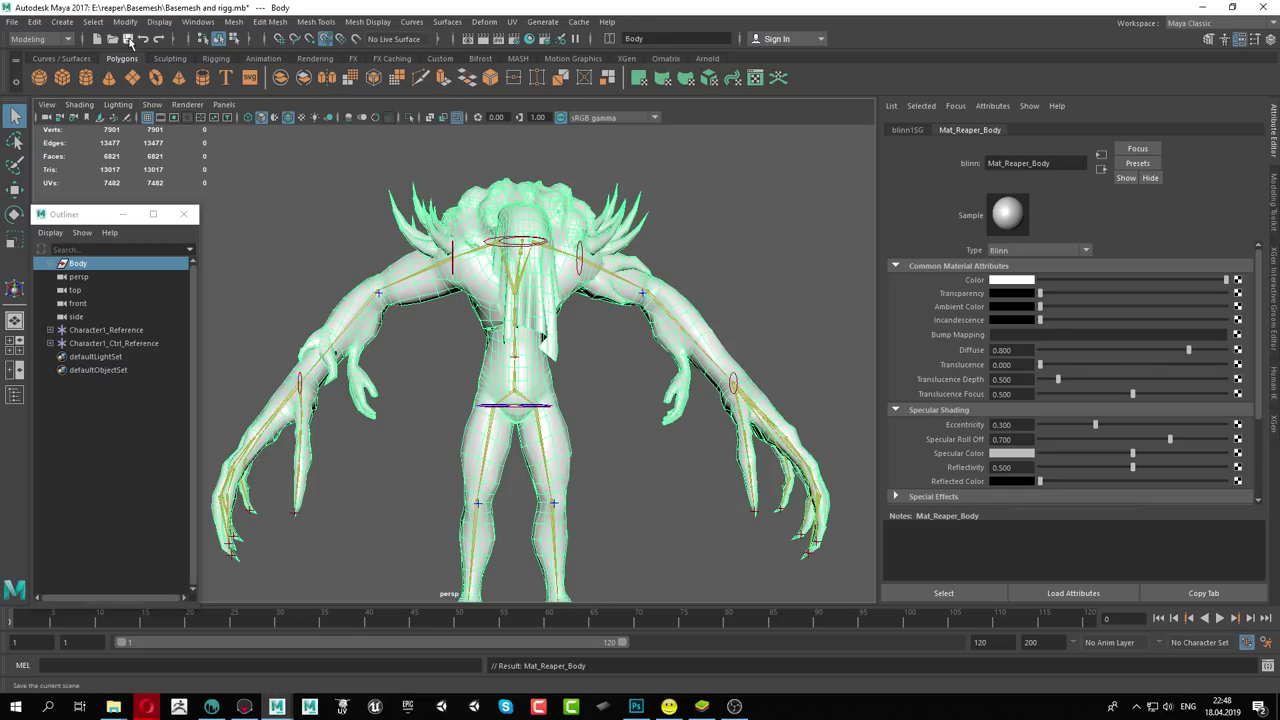
left_click(12, 22)
left_click(85, 186)
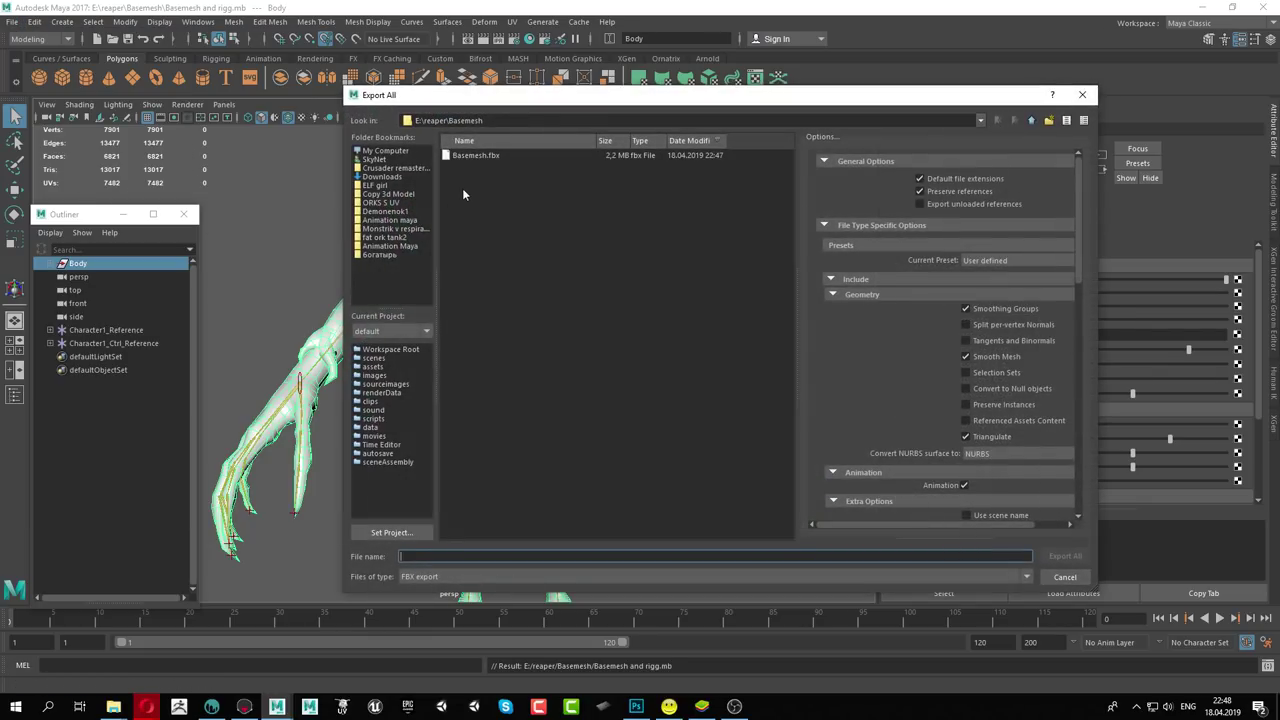
left_click(468, 157)
Overwrite Basemesh.fbx with the full-scene export, dismiss the warnings, and return to Toolbag
left_click(1092, 555)
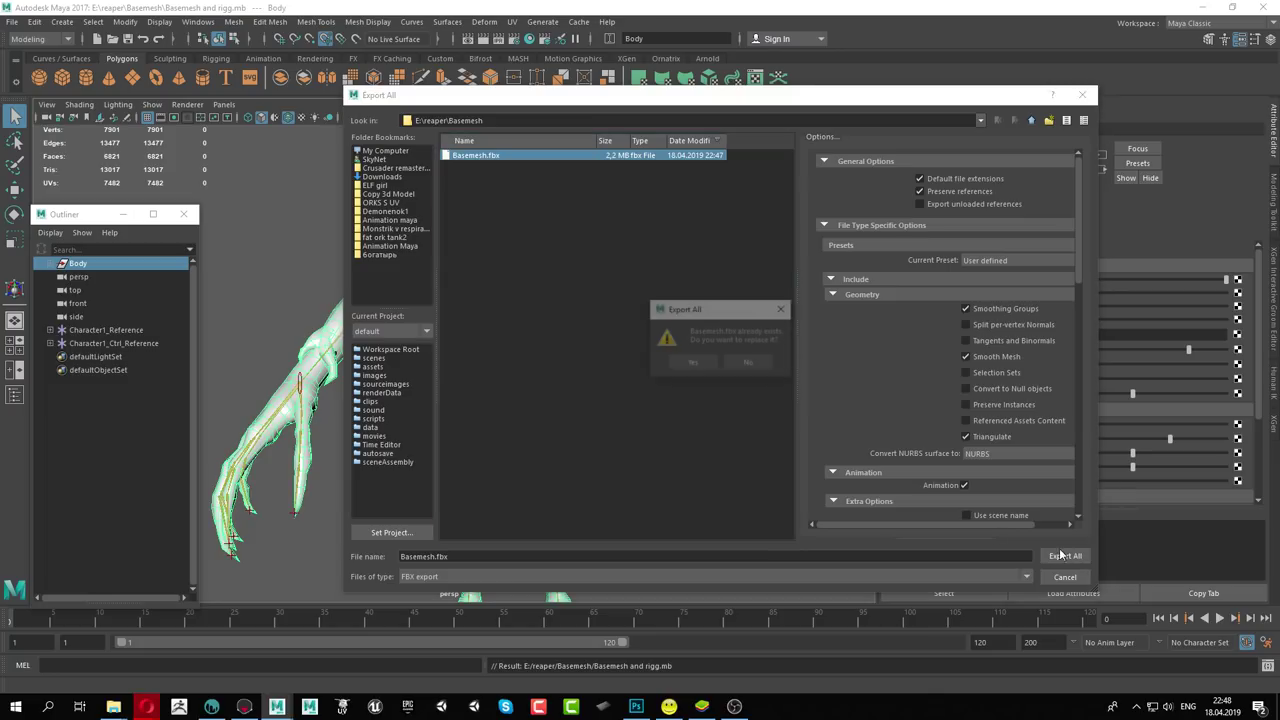
left_click(692, 363)
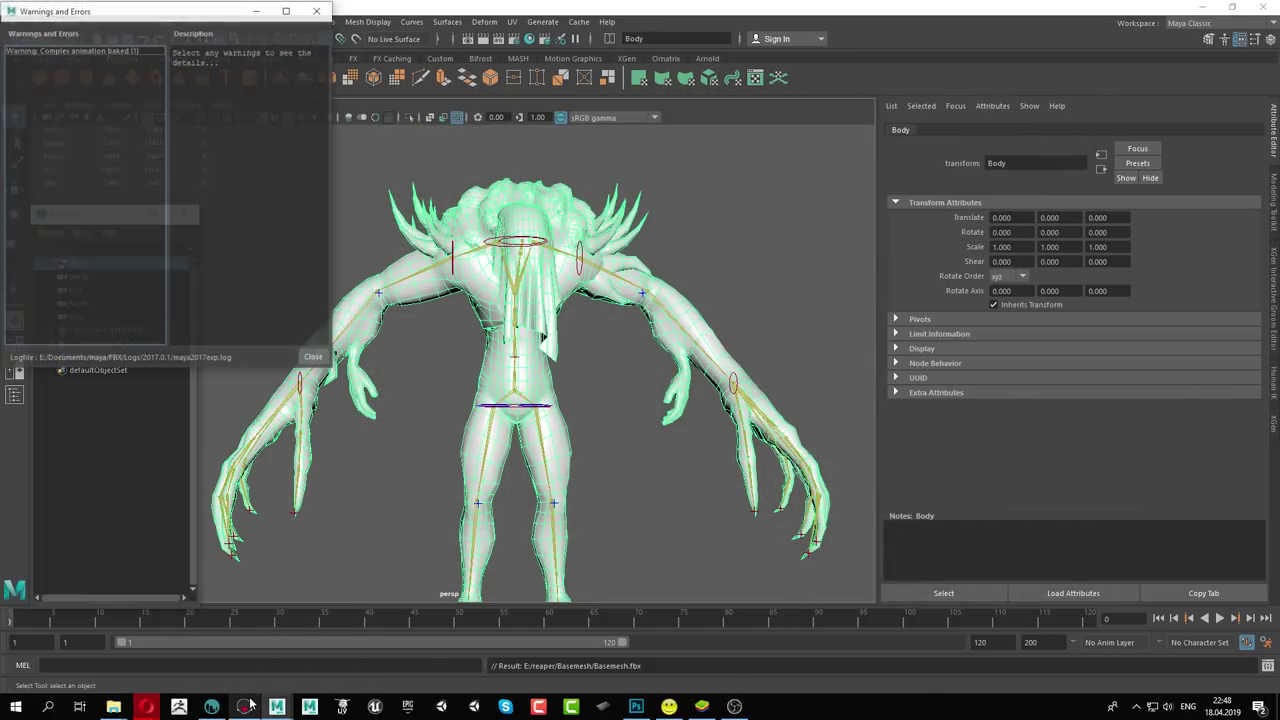
left_click(313, 357)
left_click(248, 707)
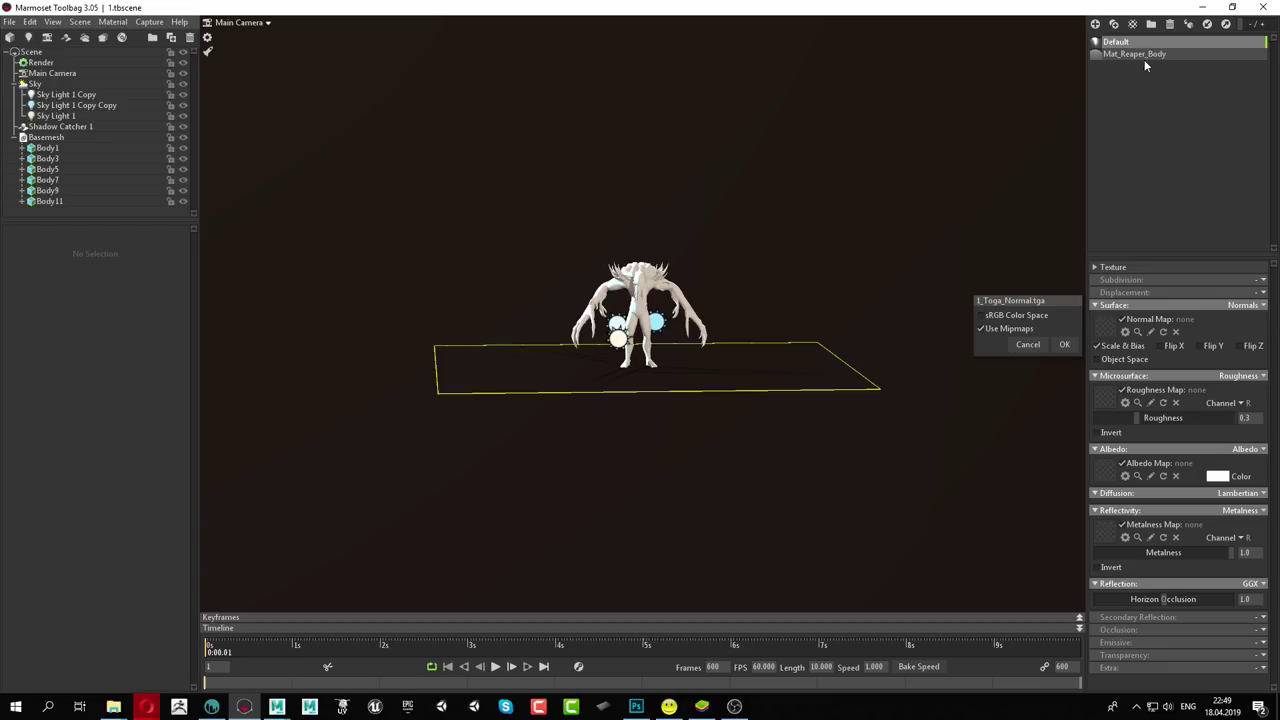
Select Mat_Reaper_Body, zoom in on the creature, and rotate Sky Light 1 across the model
left_click(1146, 58)
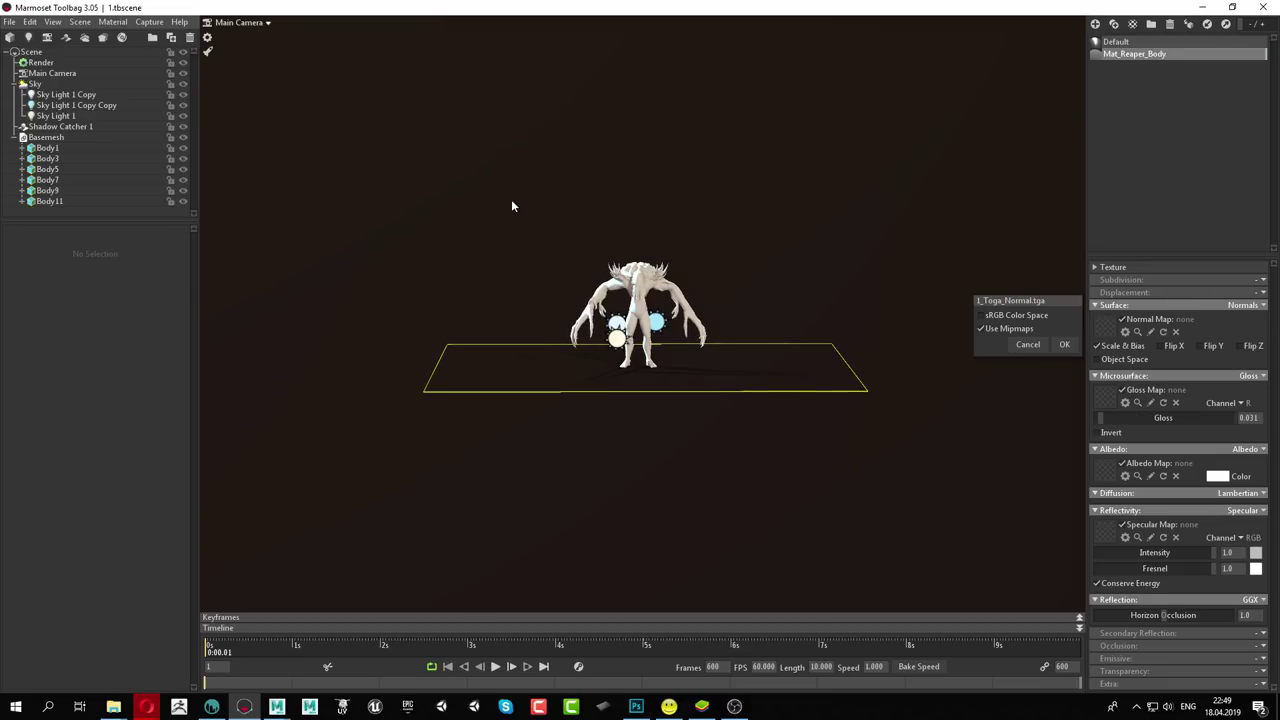
right_click_drag(511, 199, 550, 466)
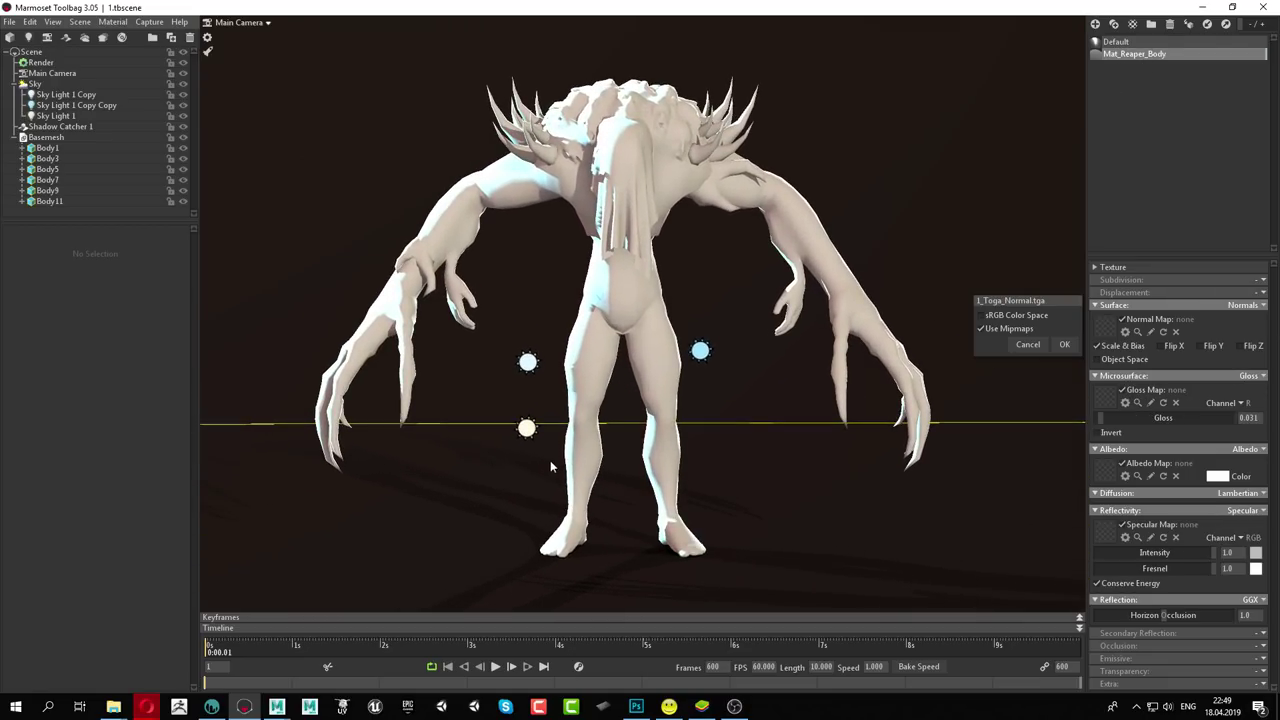
left_click(527, 428)
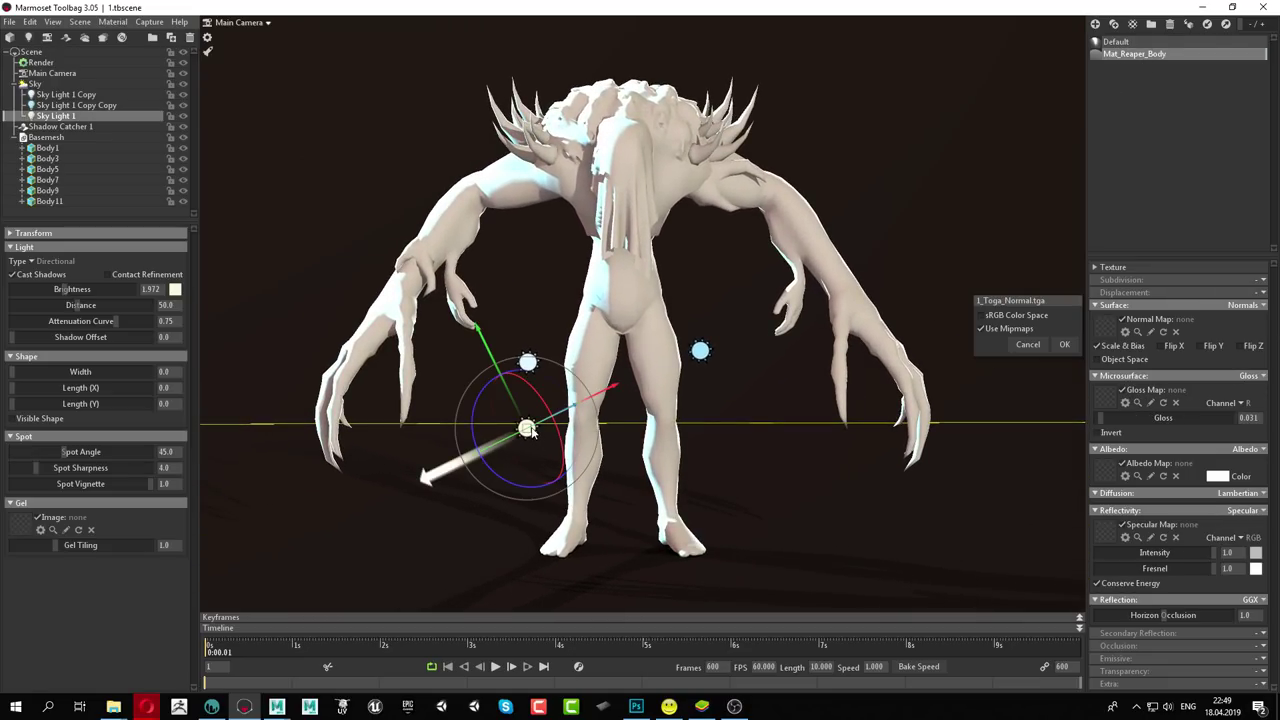
left_click_drag(783, 490, 726, 472, "shift")
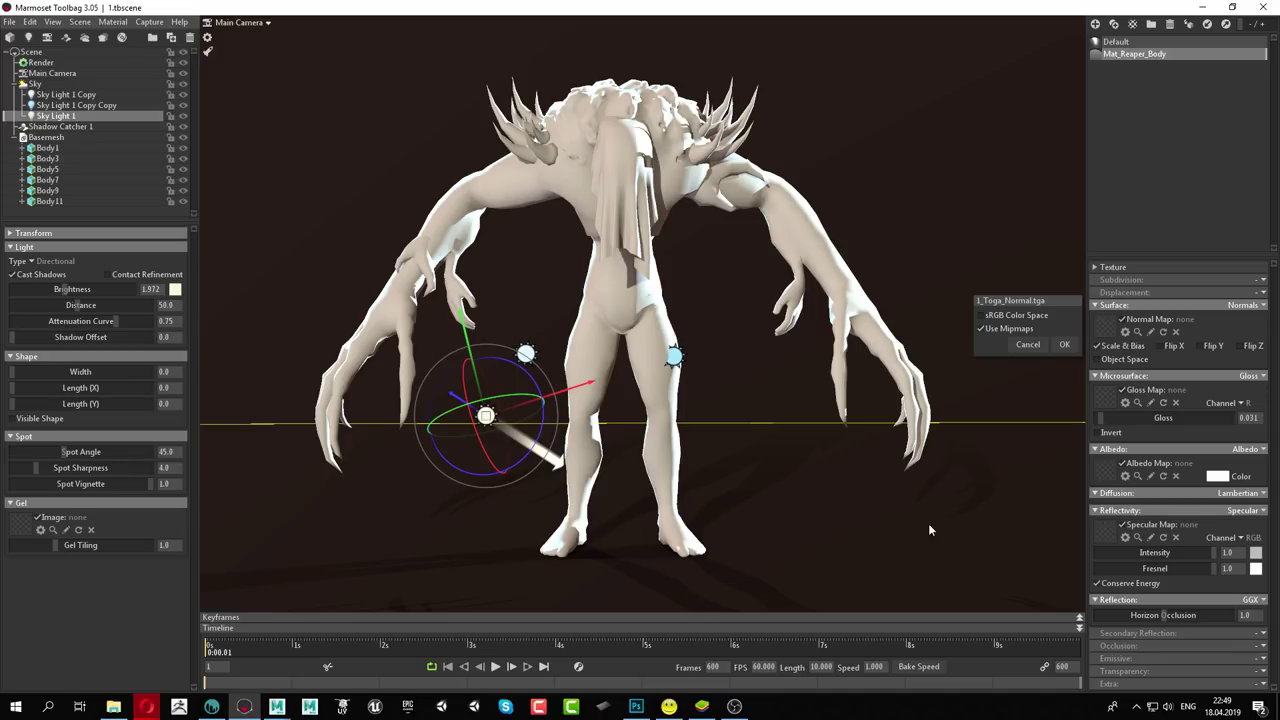
Set Mat_Reaper_Body to Metalness reflectivity, Occlusion enabled, and Dither transparency
left_click(1260, 514)
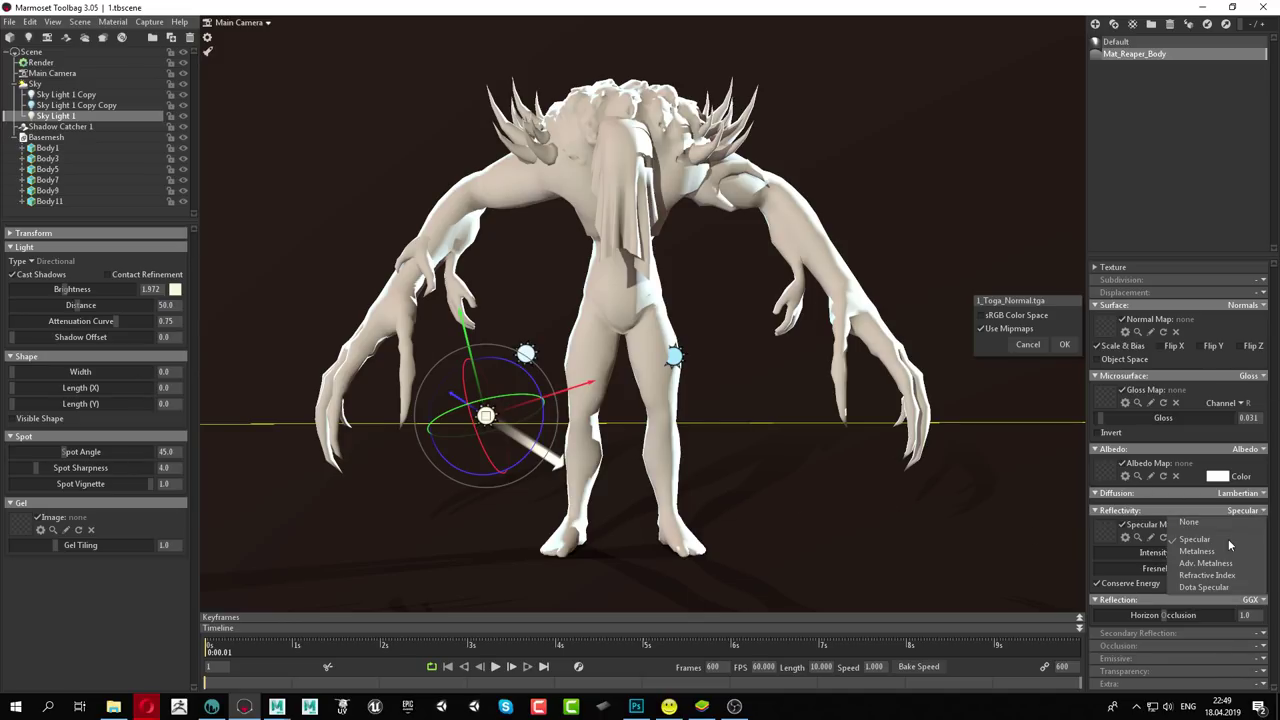
left_click(1214, 548)
left_click(1261, 638)
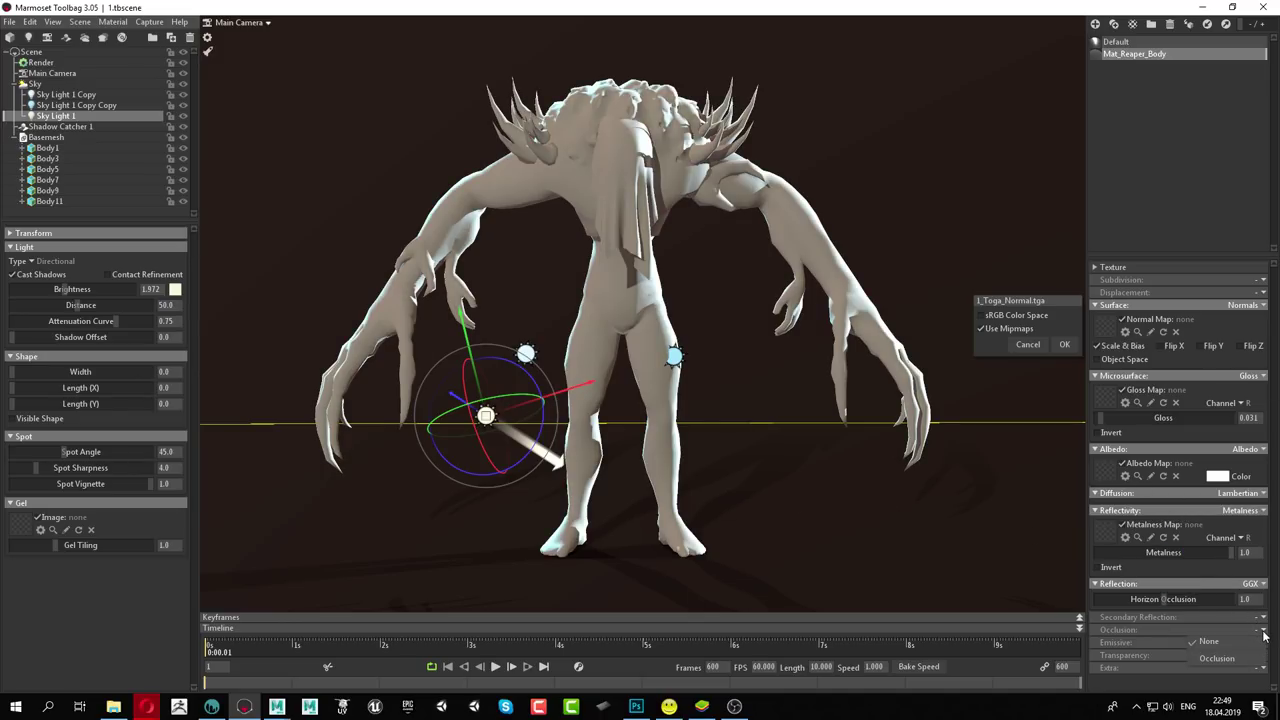
left_click(1230, 658)
scroll(1250, 614, "down", 1)
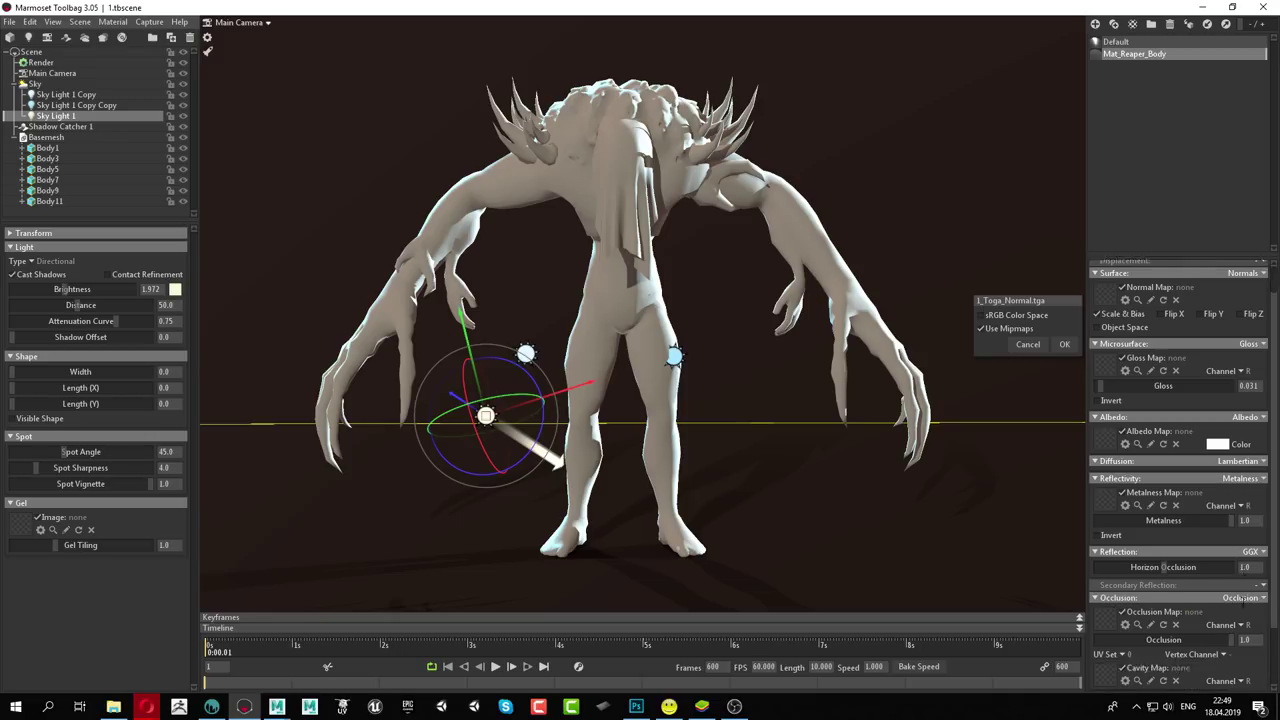
scroll(1248, 620, "down", 2)
left_click(1262, 679)
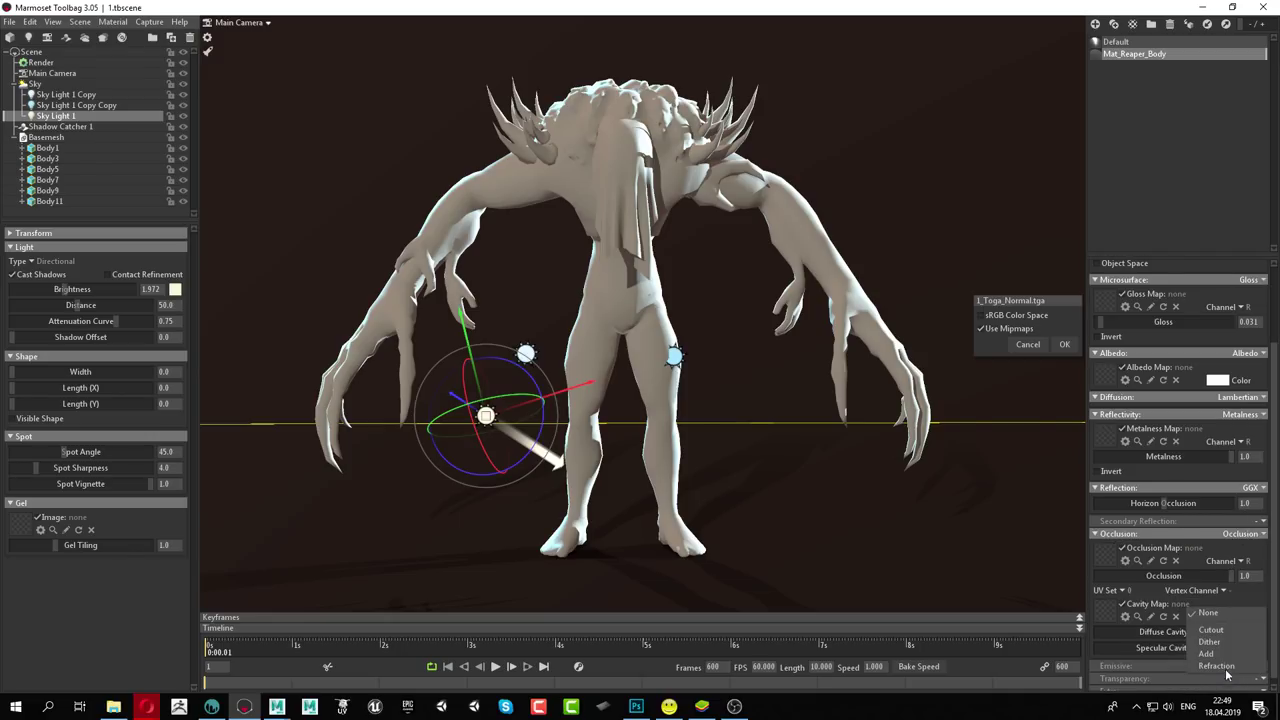
left_click(1215, 648)
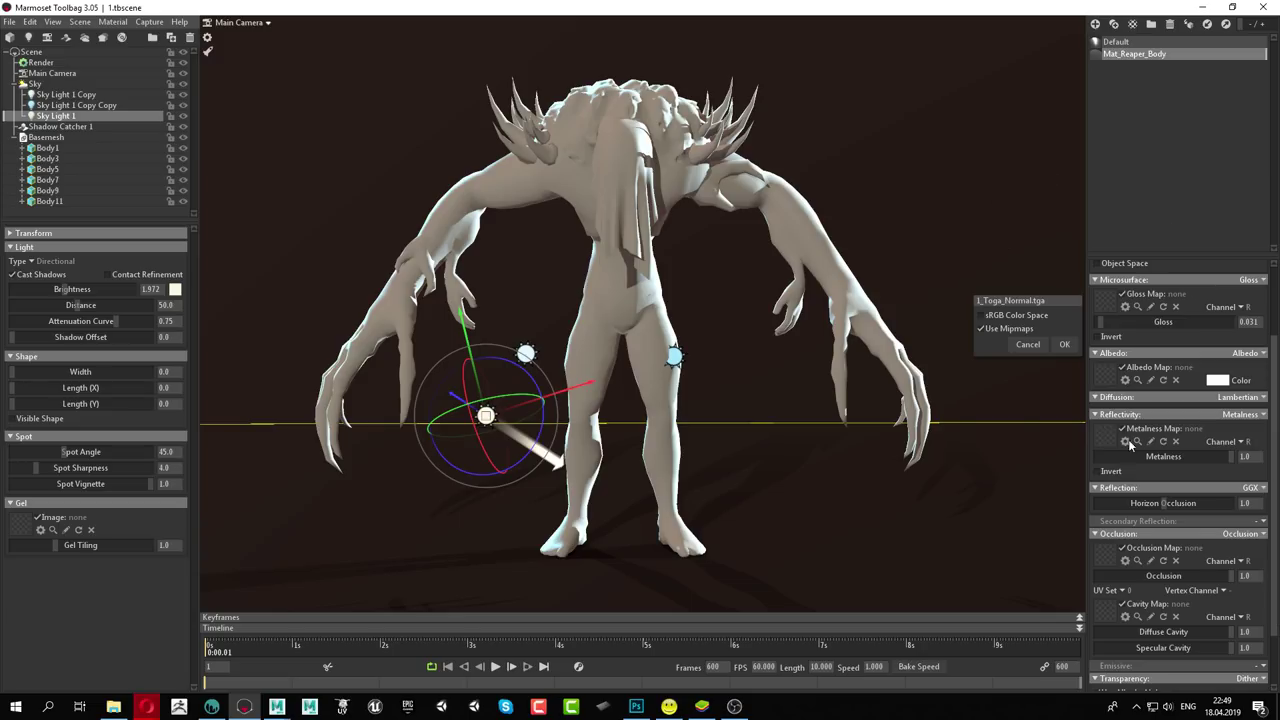
scroll(1130, 437, "up", 3)
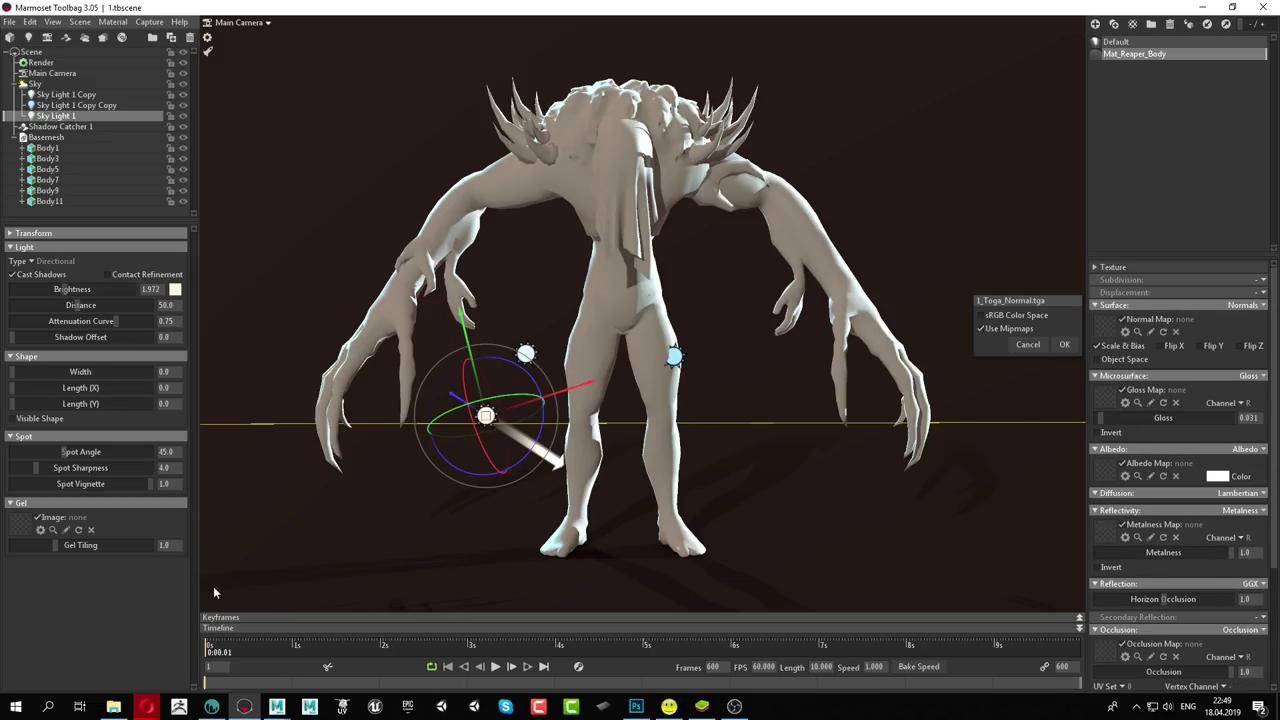
Open the reaper Texture folder in File Explorer and show it as a detailed list
left_click(113, 706)
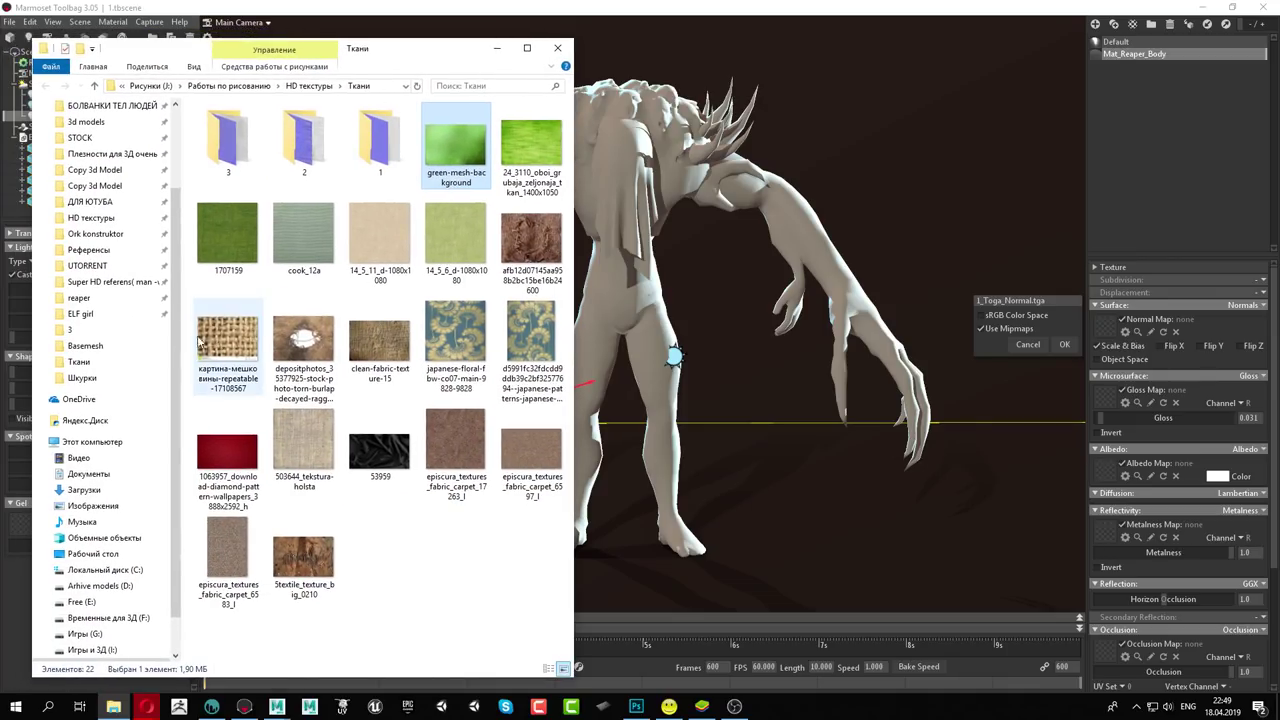
left_click(78, 297)
double_click(237, 184)
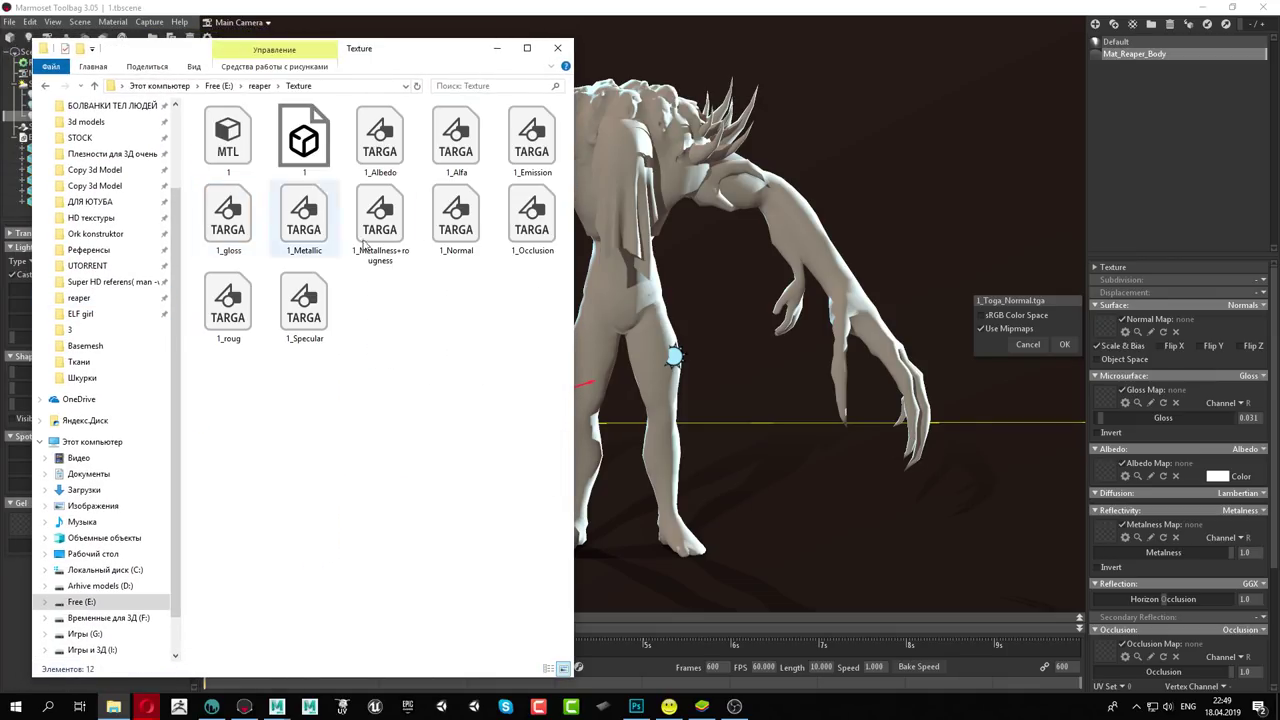
right_click(412, 358)
mouse_move(440, 366)
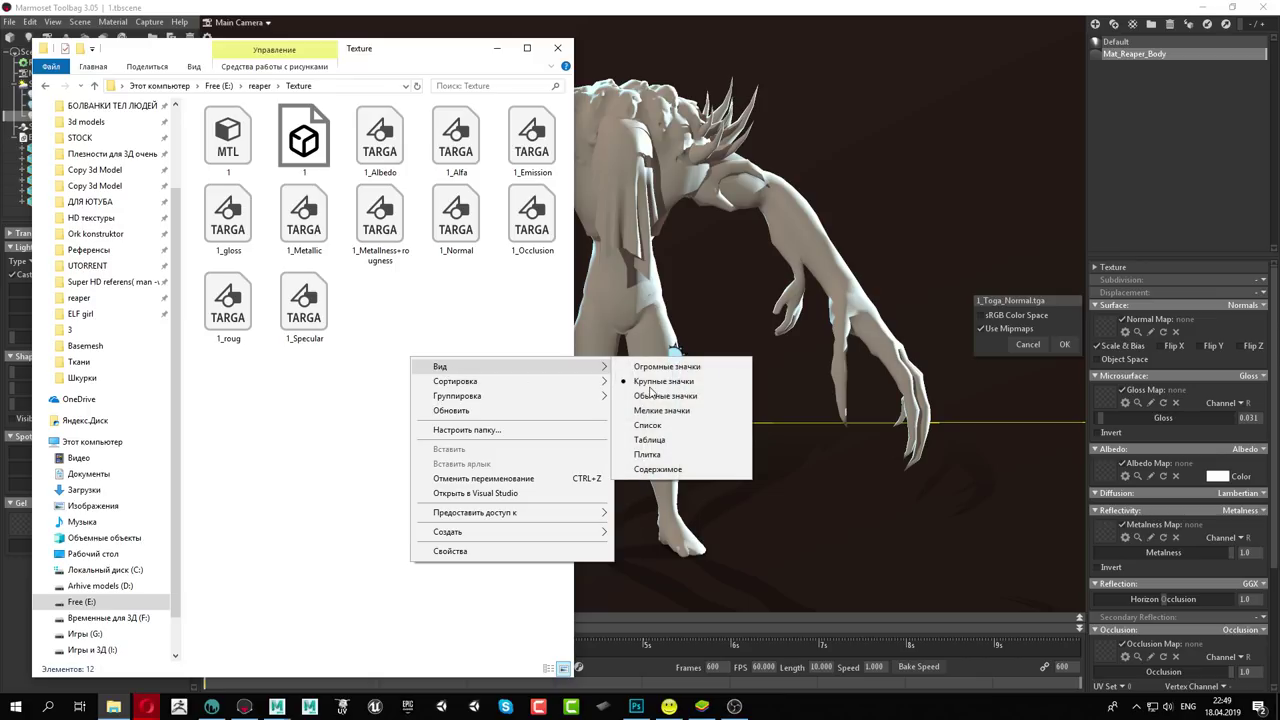
left_click(682, 441)
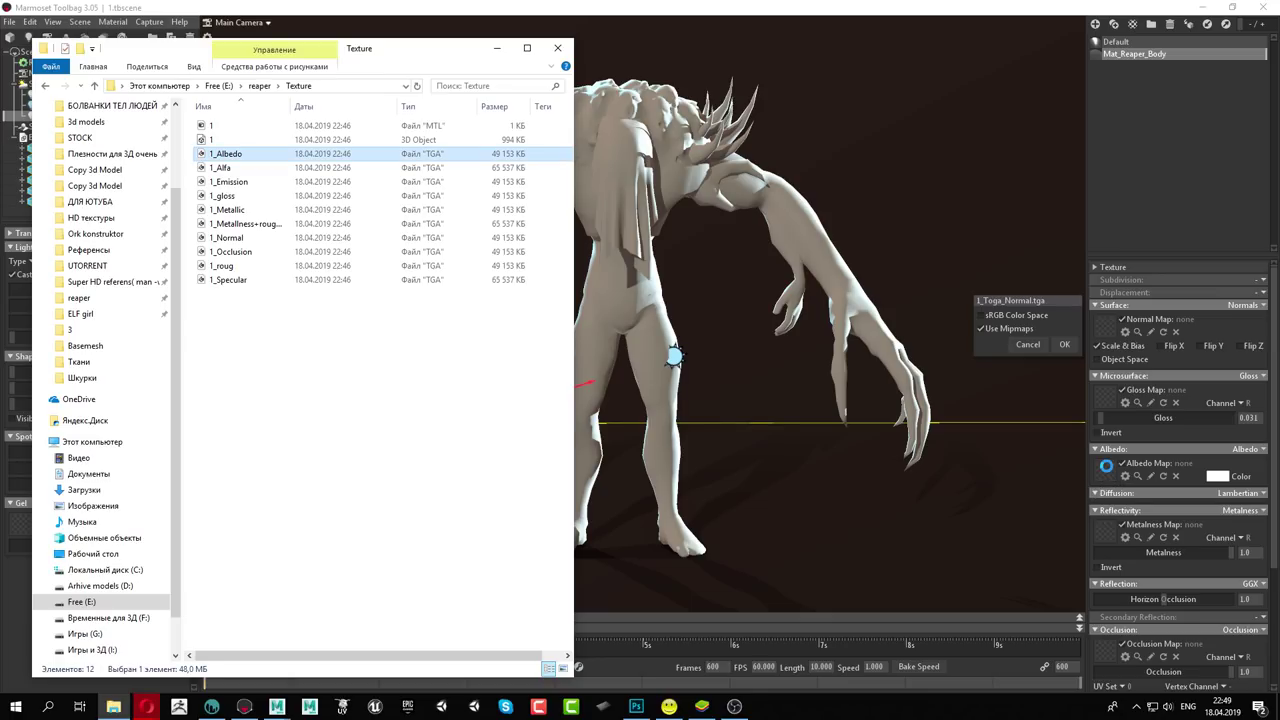
Load 1_Albedo as the albedo map and 1_Alfa as the alpha map, read from channel B
left_click_drag(1110, 477, 1103, 470)
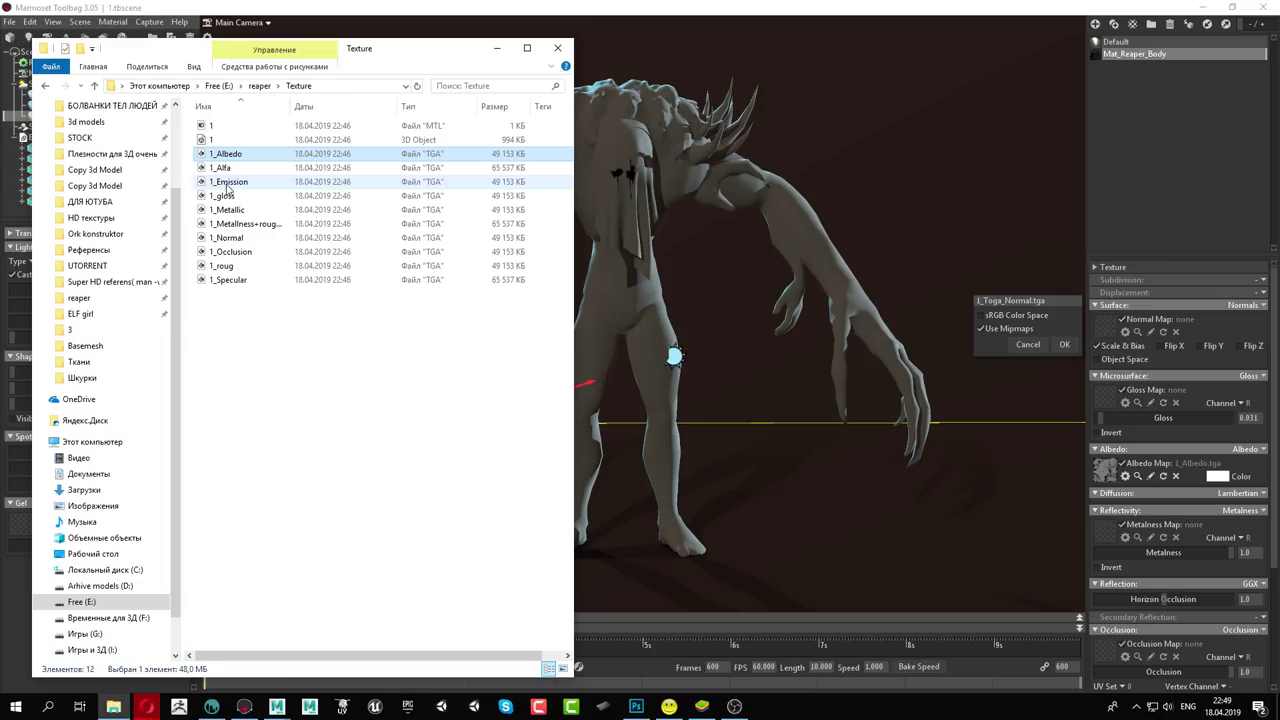
mouse_move(224, 168)
left_mouse_down()
mouse_move(241, 198)
mouse_move(229, 171)
left_mouse_up()
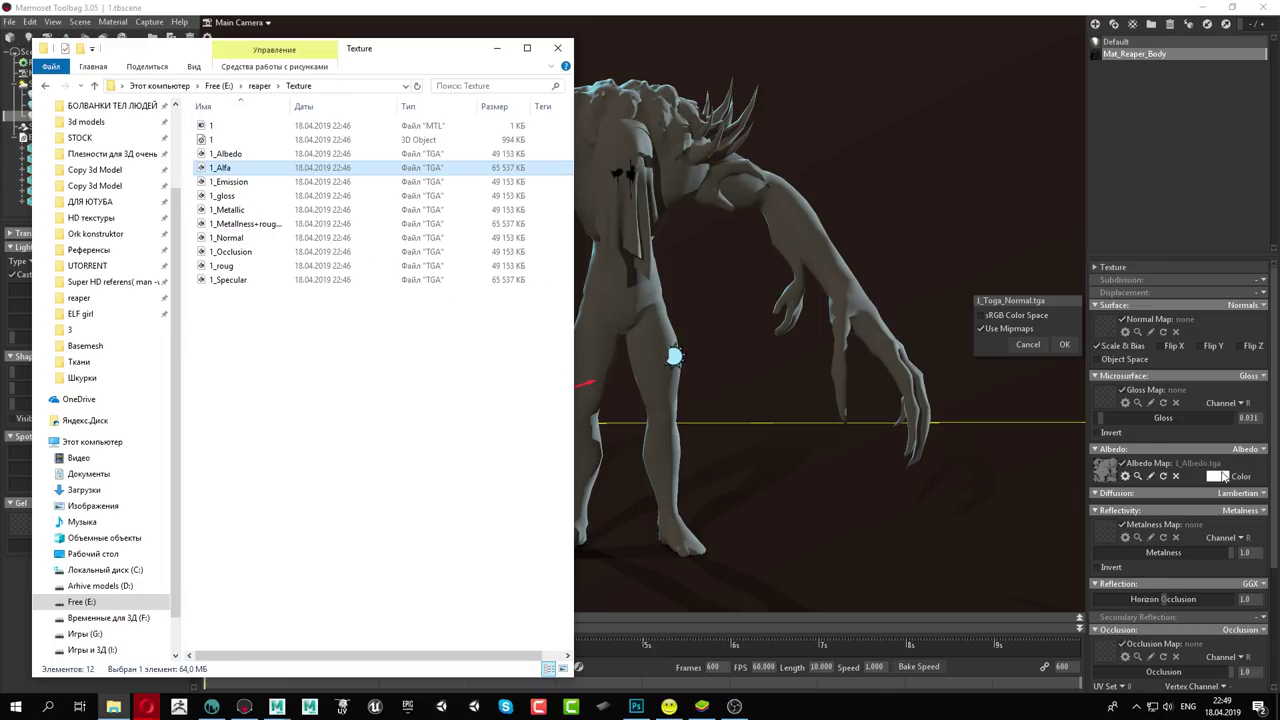
left_click_drag(1270, 468, 1271, 594)
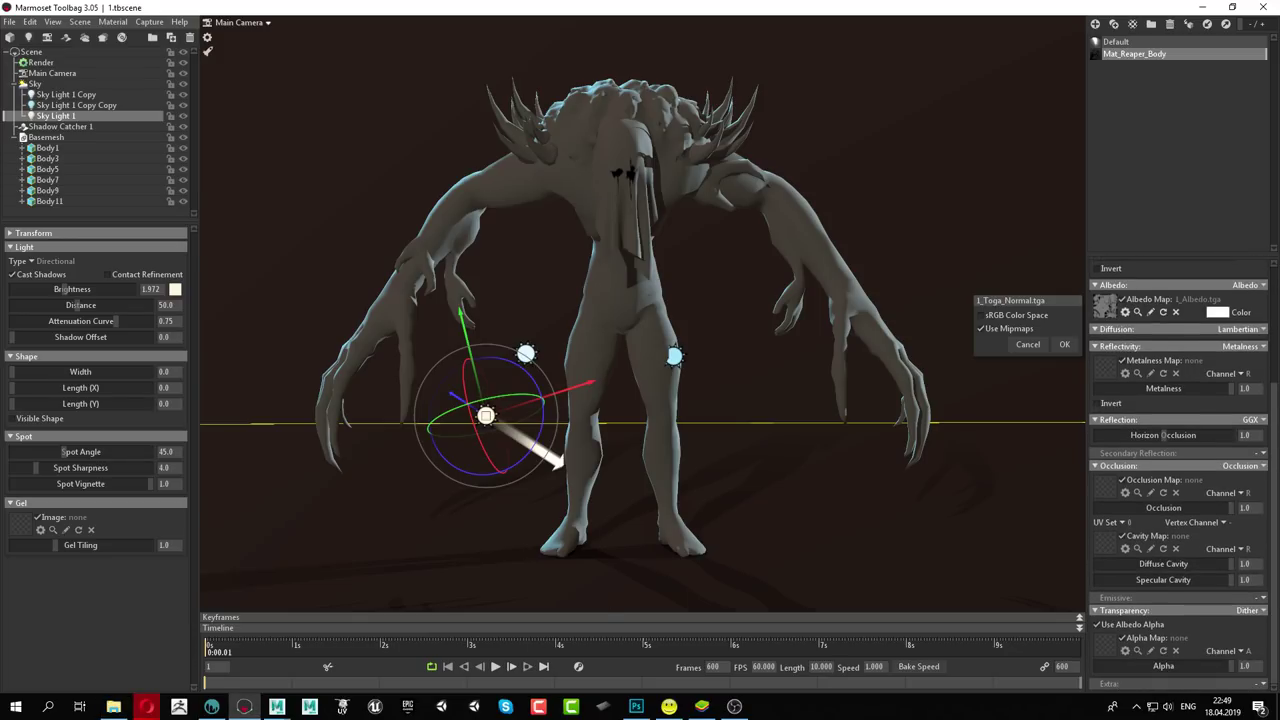
left_click(113, 706)
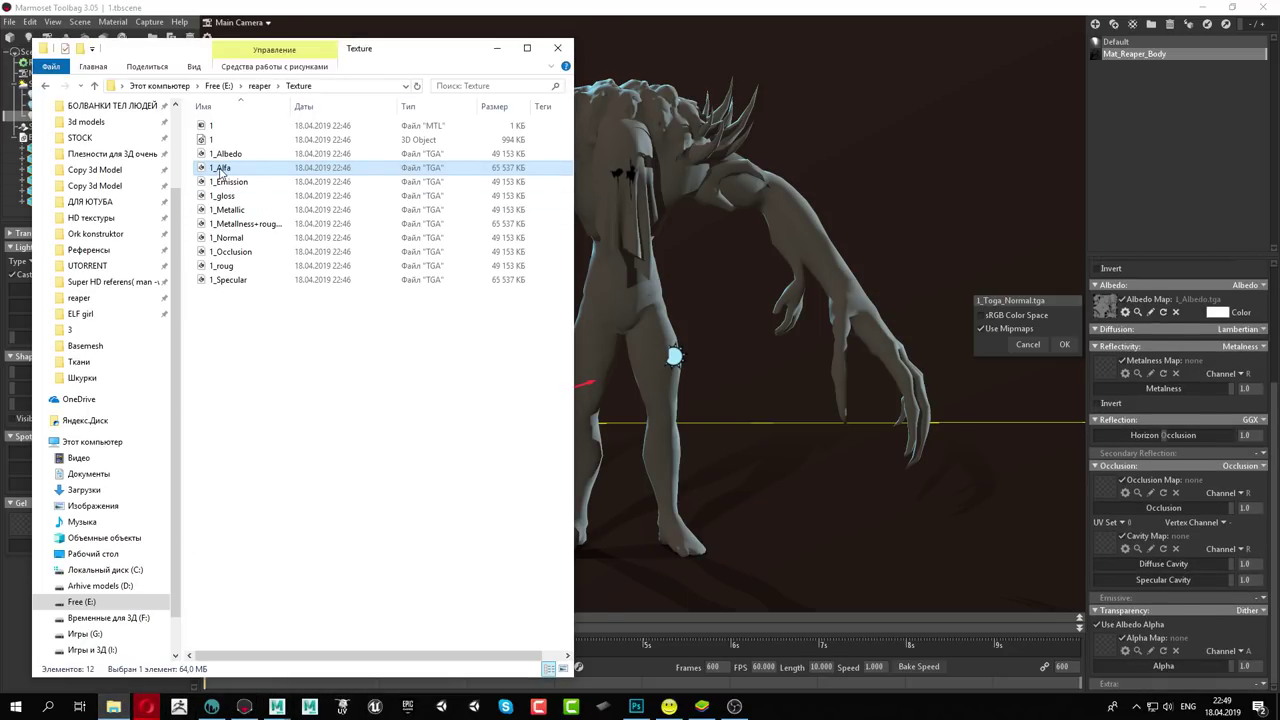
left_click_drag(222, 170, 1108, 645)
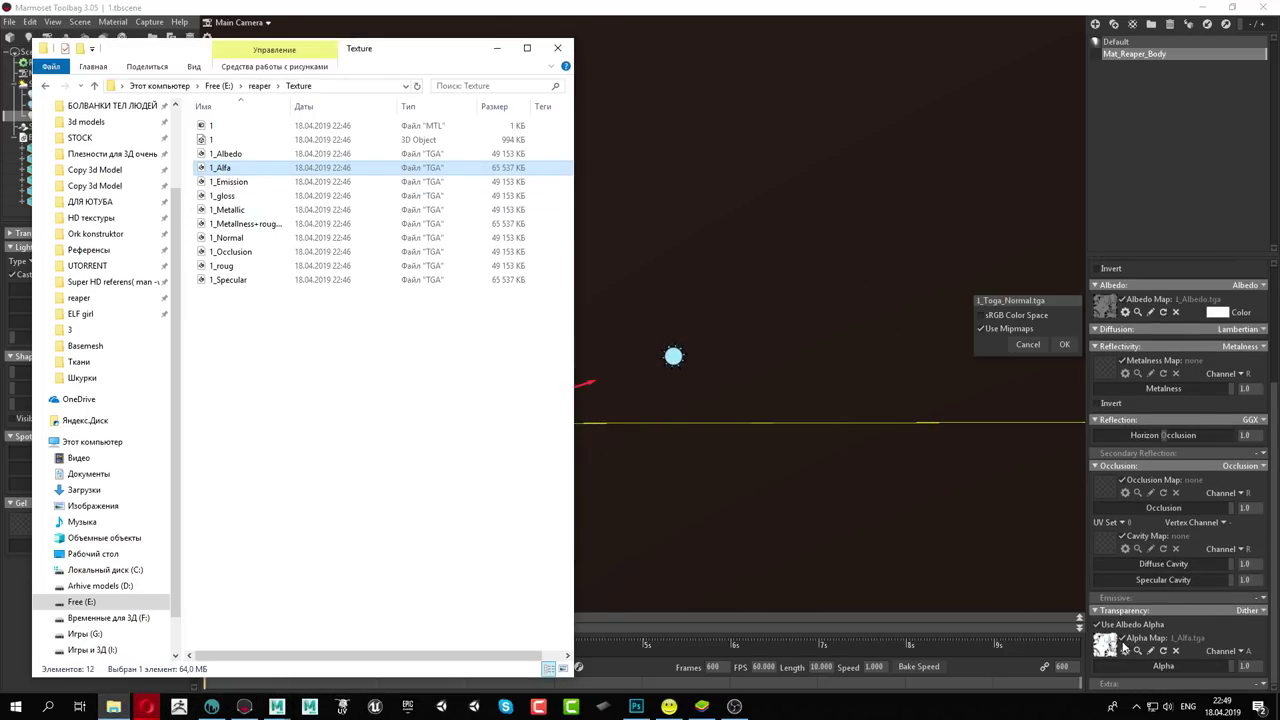
left_click(1240, 651)
left_click(1216, 628)
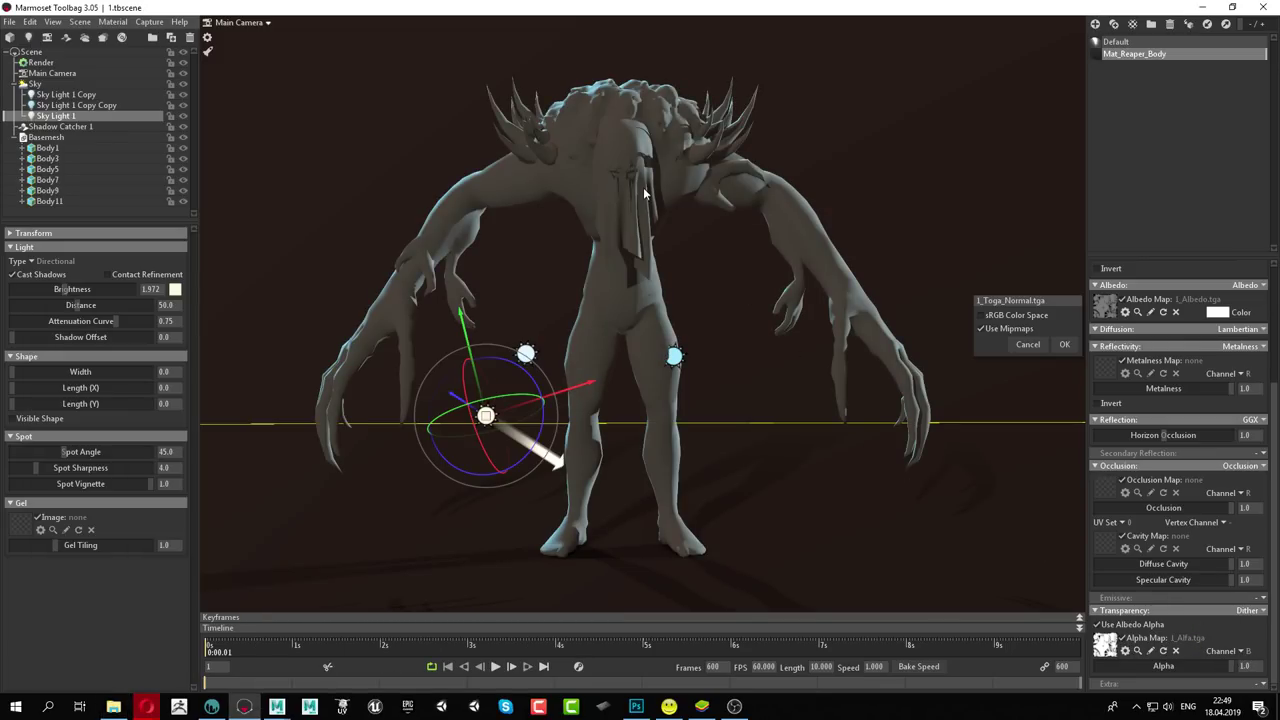
Load 1_Occlusion into the material's occlusion map slot
left_click(113, 706)
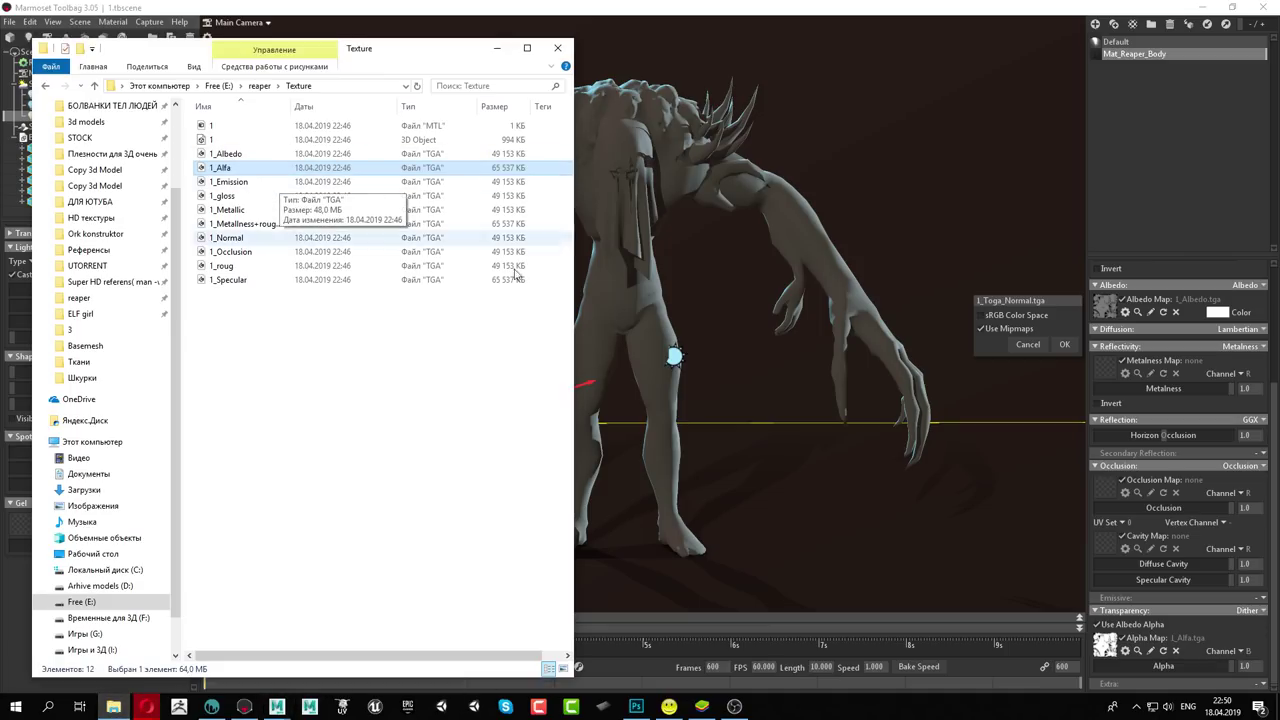
left_click_drag(228, 257, 1108, 483)
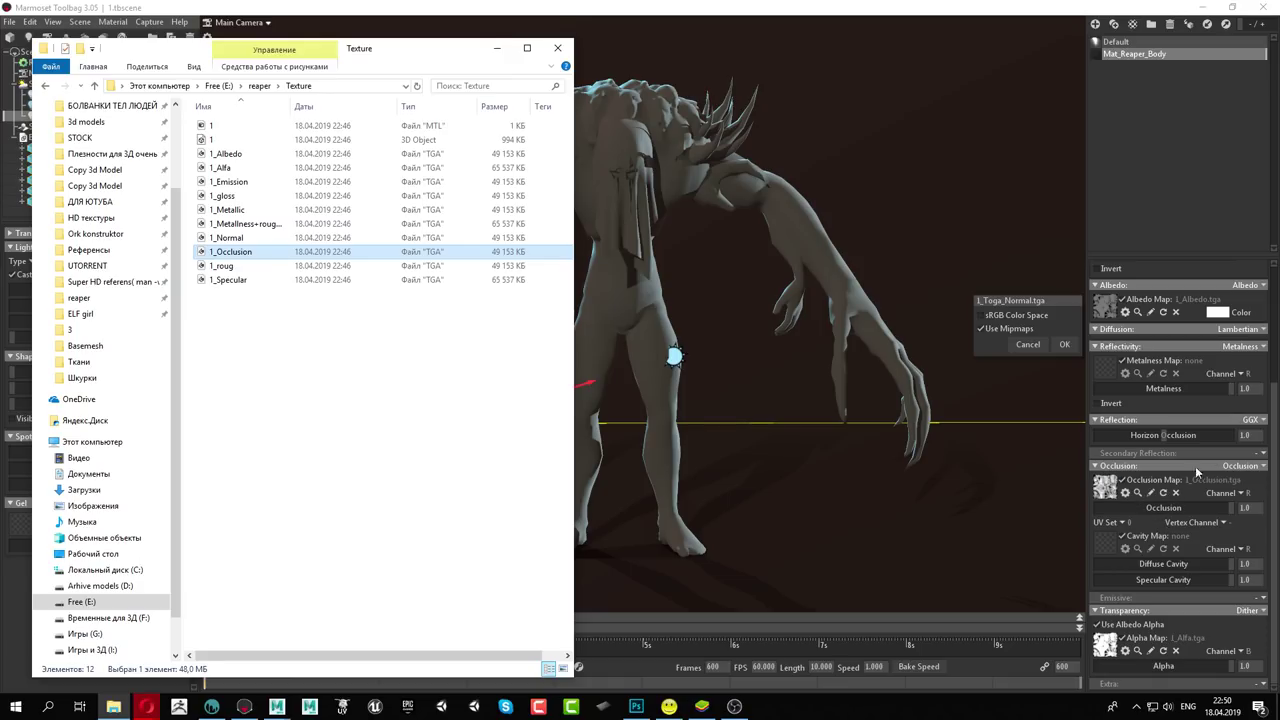
left_click_drag(1272, 460, 1263, 328)
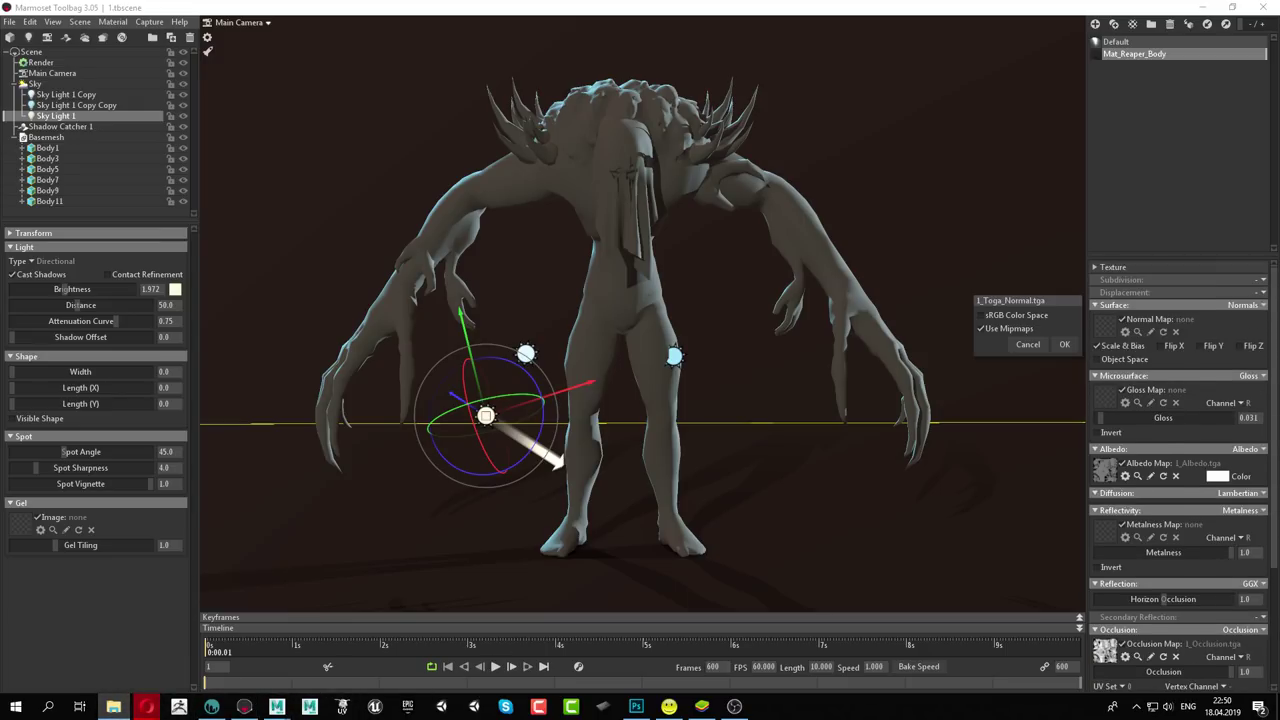
left_click(113, 706)
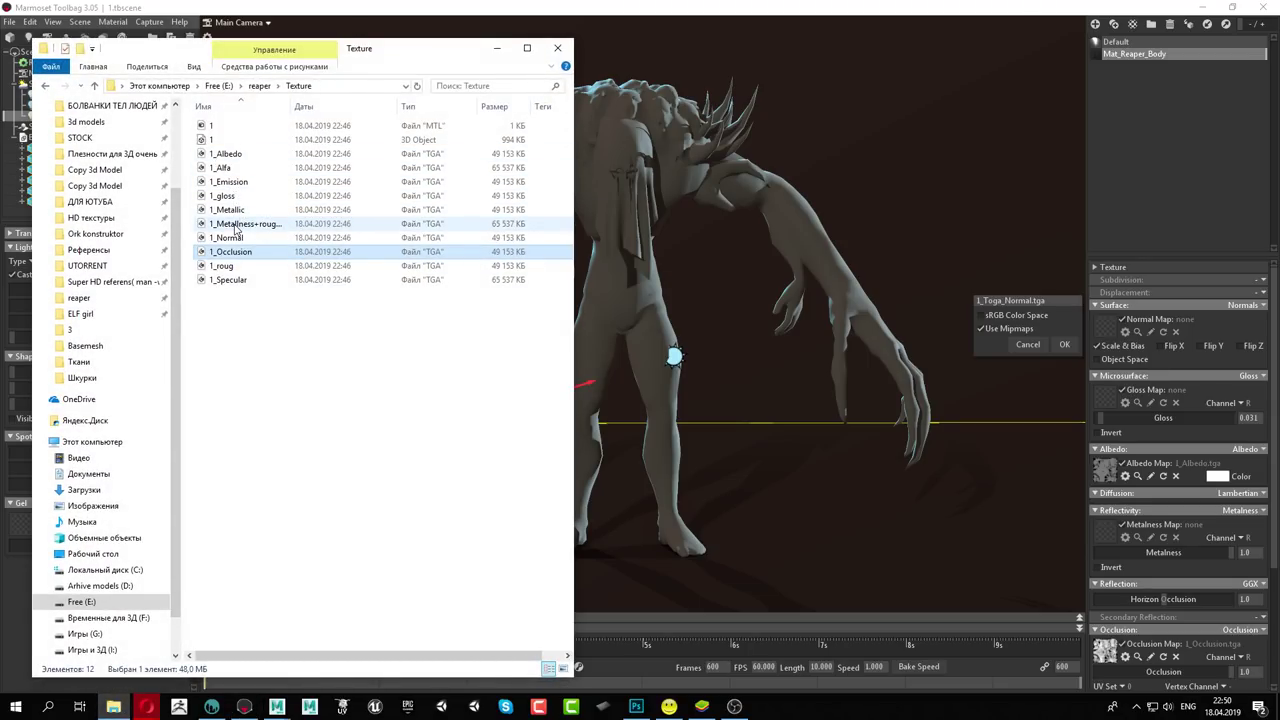
key("alt+Tab")
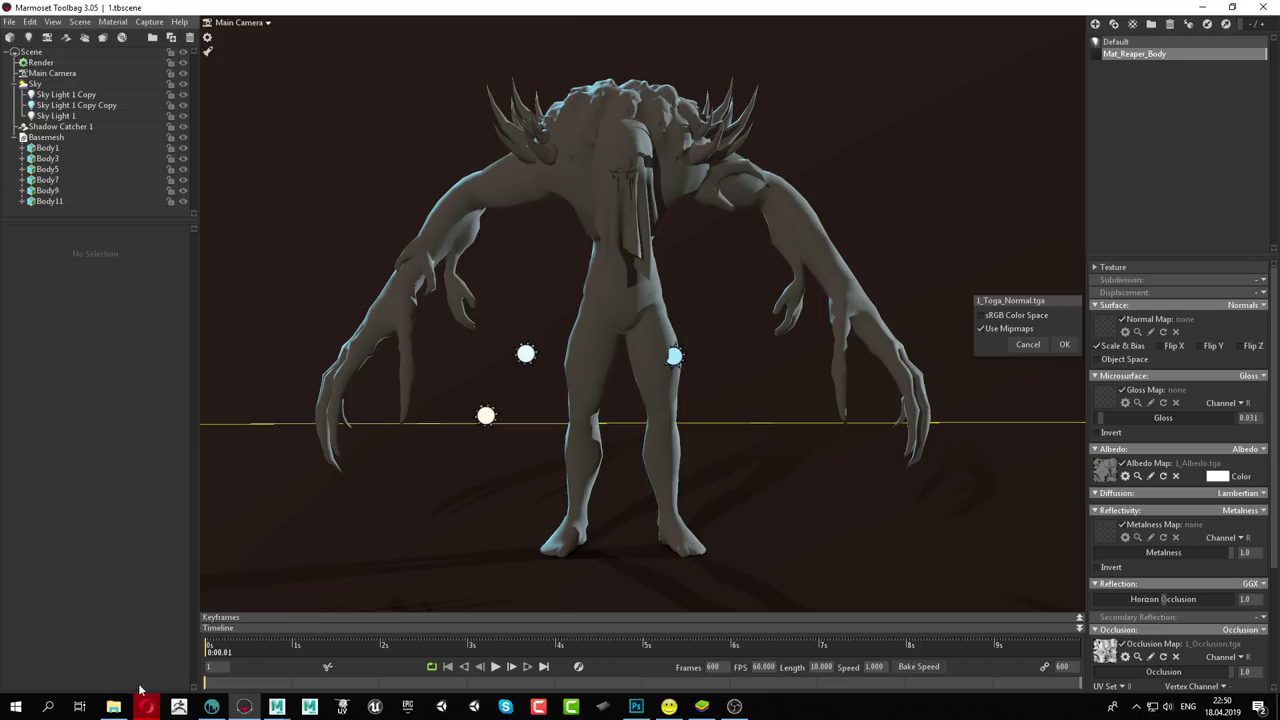
left_click(113, 706)
left_click(113, 706)
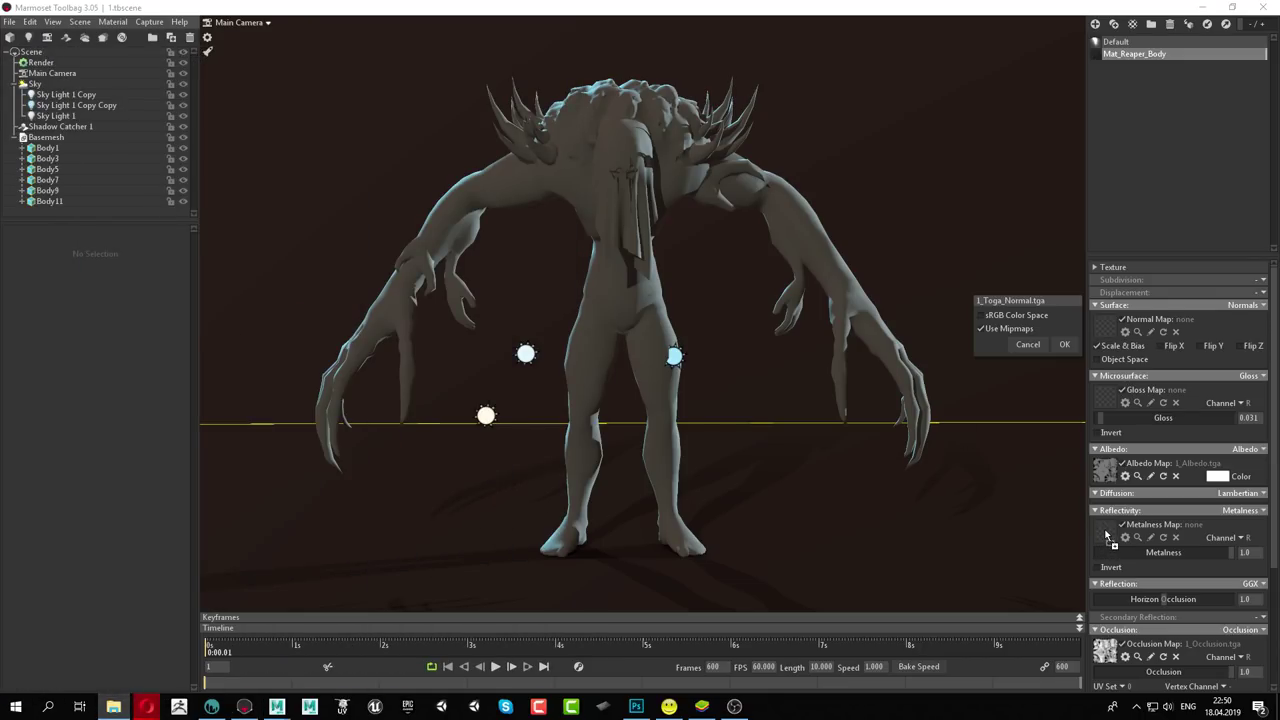
Load 1_Metalness+roughness, 1_gloss.tga and 1_Normal.tga into the Metalness, Gloss and Normal slots
left_click_drag(993, 447, 1105, 532)
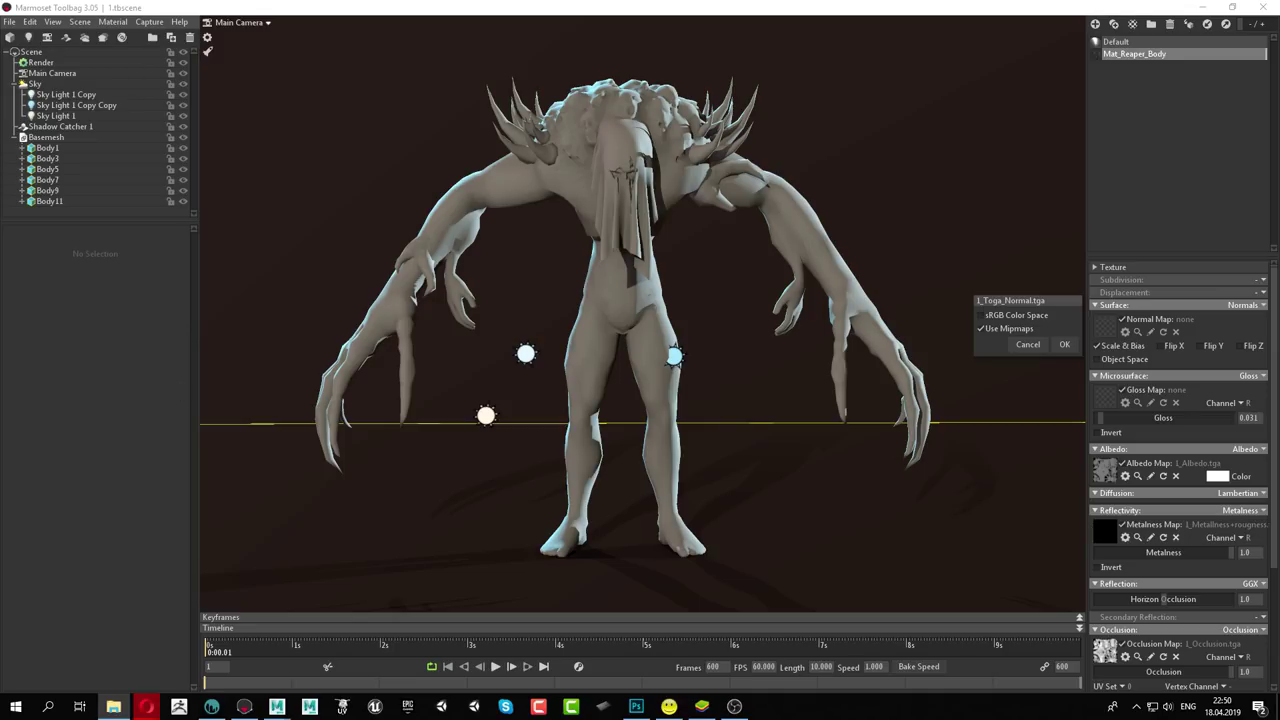
left_click_drag(1122, 362, 1105, 396)
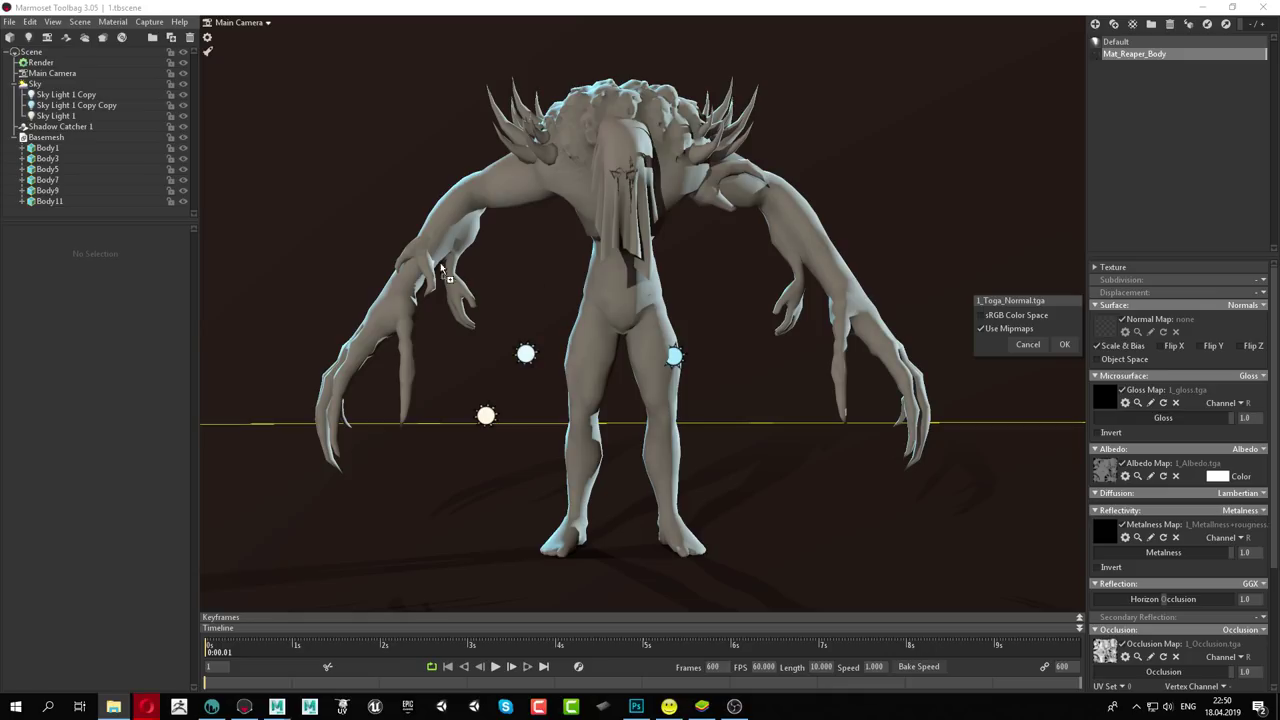
left_click_drag(1029, 320, 1108, 328)
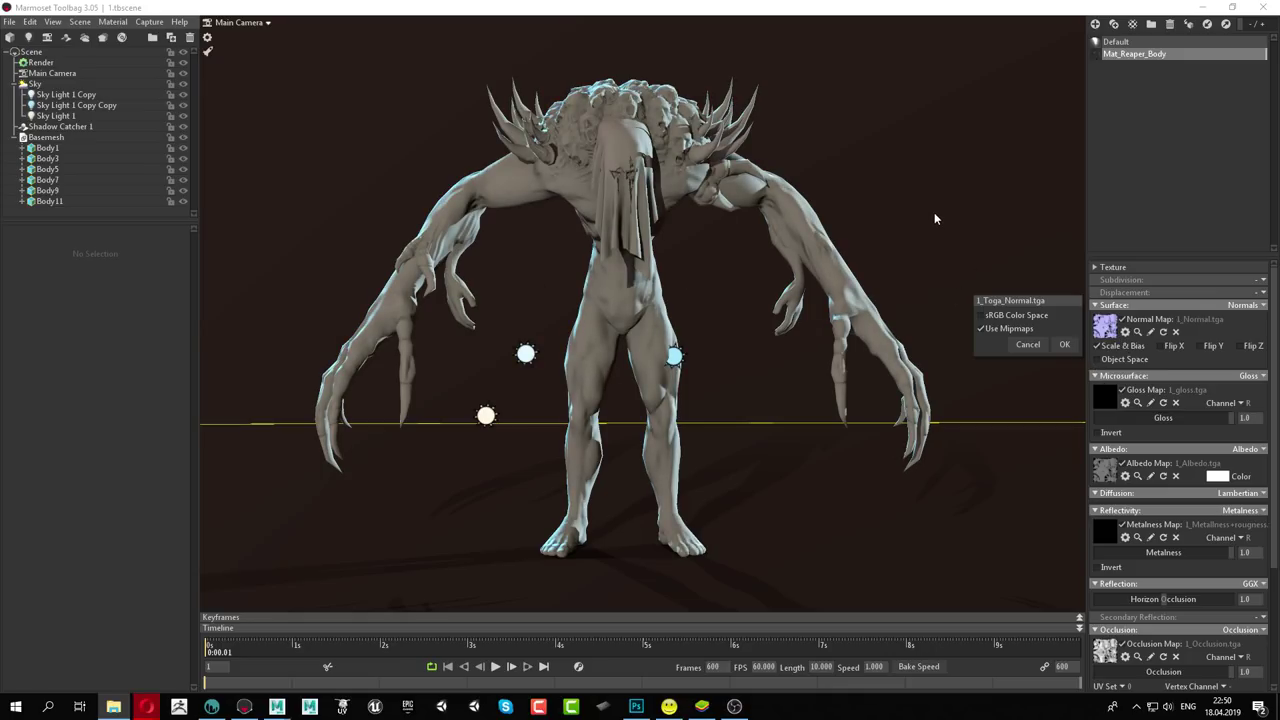
mouse_move(932, 190)
left_mouse_down()
mouse_move(760, 190)
mouse_move(828, 186)
left_mouse_up()
Zoom in close to inspect the cloth draped over the creature's torso
scroll(732, 219, "up", 3)
scroll(723, 298, "up", 2)
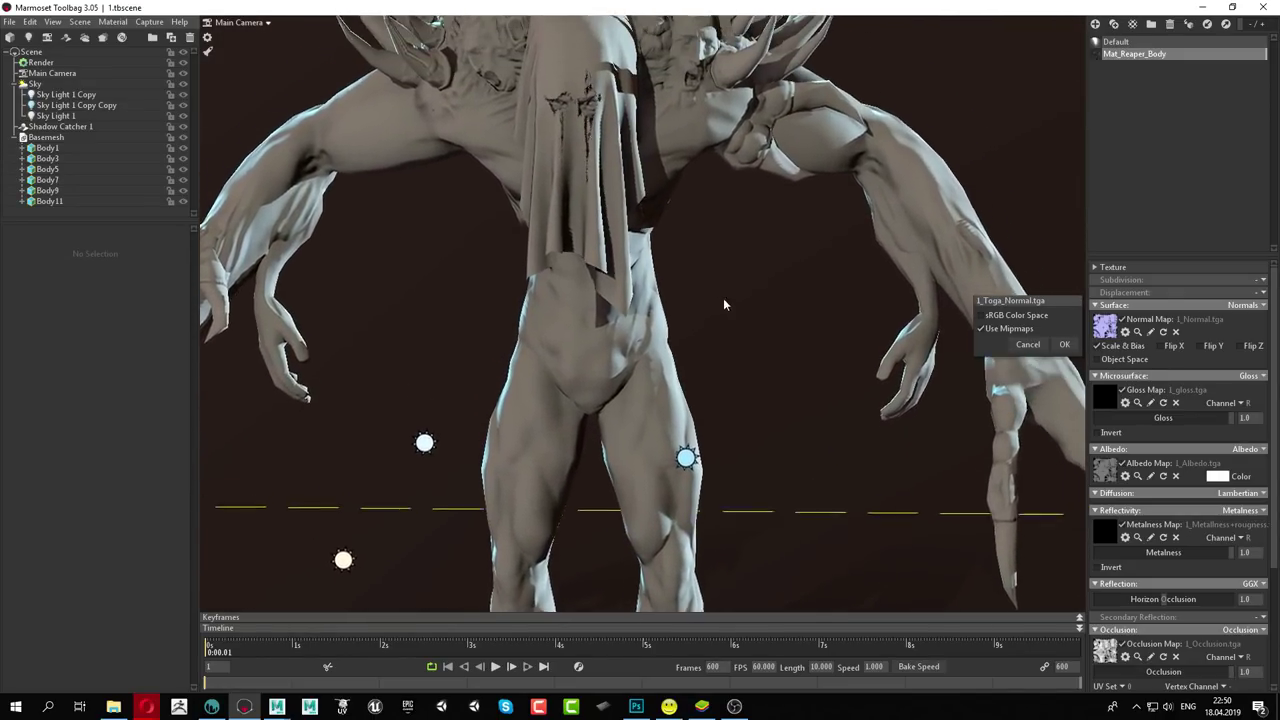
scroll(723, 298, "down", 3)
scroll(762, 376, "up", 5)
mouse_move(858, 404)
left_mouse_down()
mouse_move(846, 391)
mouse_move(988, 447)
mouse_move(866, 428)
mouse_move(826, 410)
mouse_move(842, 394)
mouse_move(831, 388)
mouse_move(848, 398)
mouse_move(827, 383)
left_mouse_up()
scroll(846, 384, "down", 2)
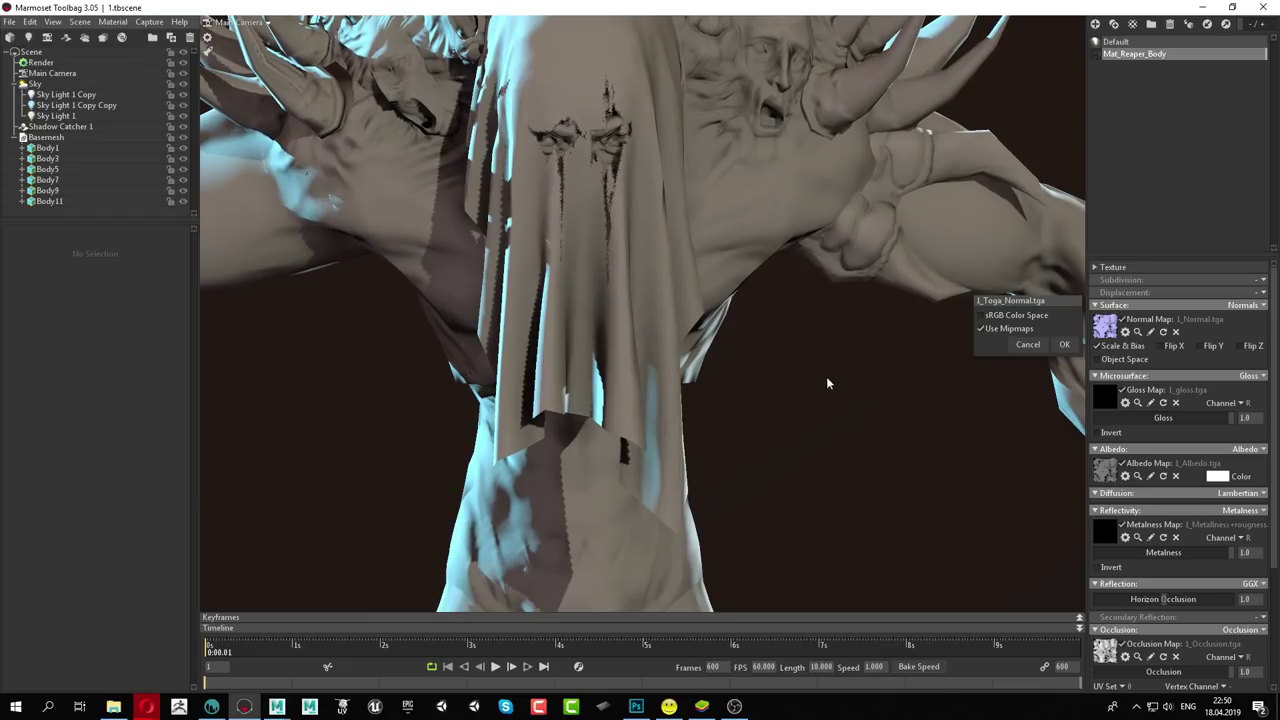
scroll(826, 383, "up", 3)
scroll(606, 142, "up", 2)
scroll(609, 209, "up", 2)
scroll(647, 240, "up", 2)
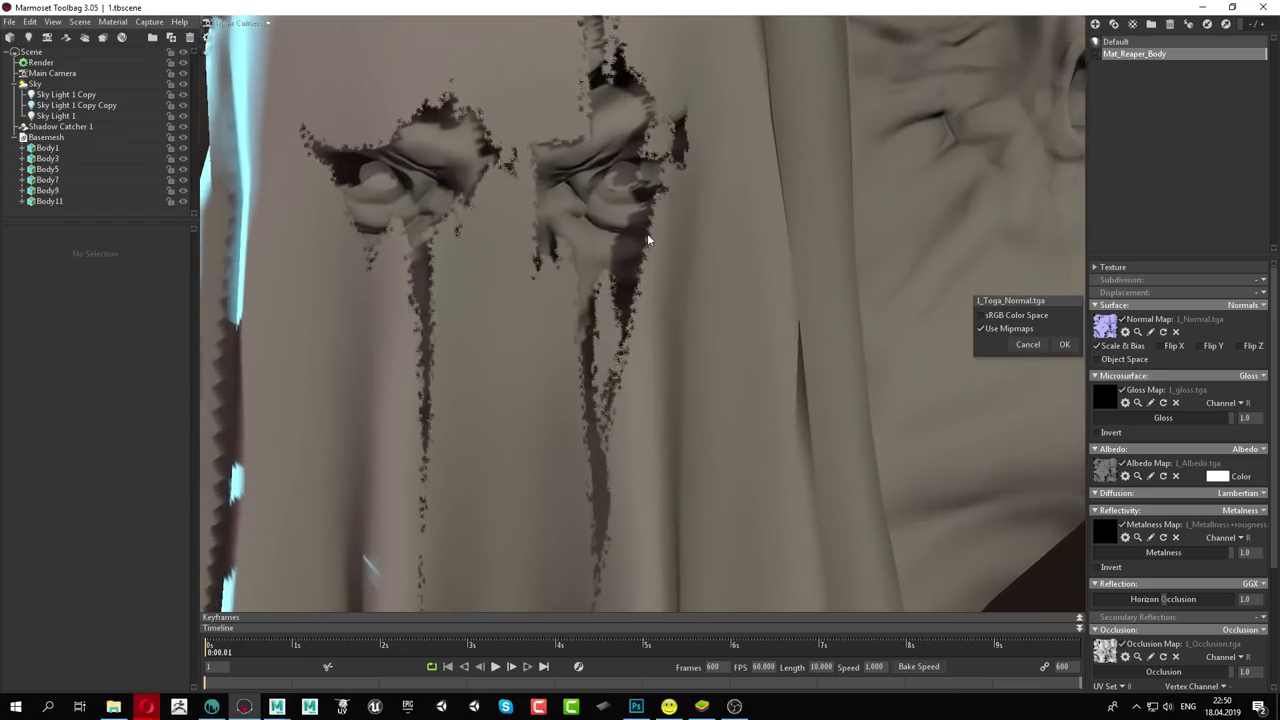
Select the Body11 cloth mesh, reframe the whole creature, and rotate the lighting to its front
left_click(614, 152)
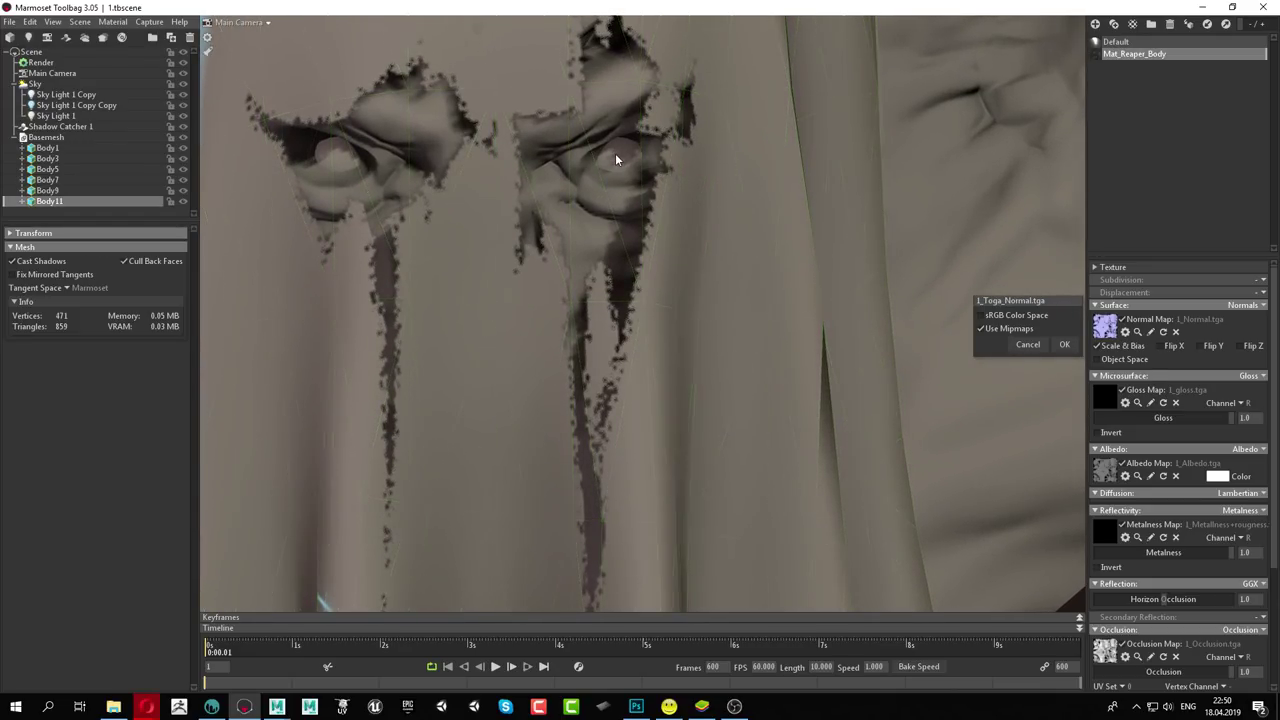
scroll(615, 157, "down", 2)
scroll(788, 248, "down", 4)
scroll(624, 166, "down", 4)
scroll(471, 123, "up", 2)
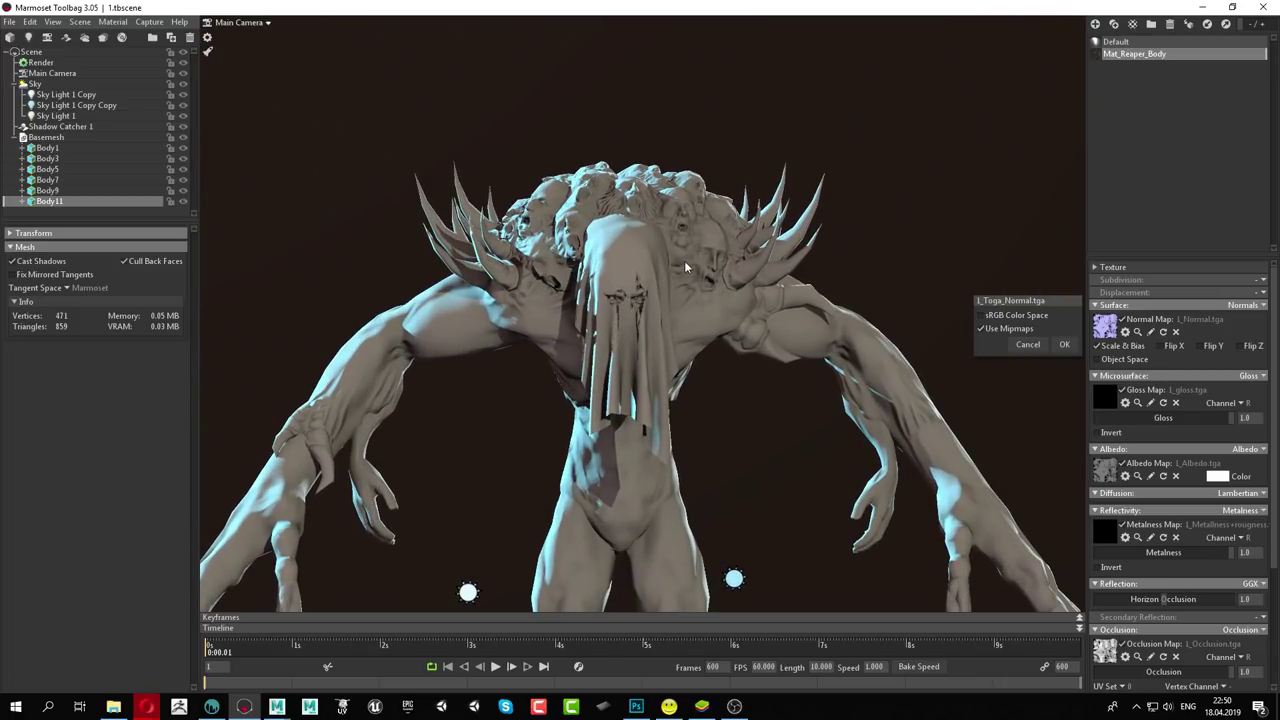
scroll(684, 260, "down", 3)
scroll(793, 242, "down", 3)
left_click_drag(706, 194, 708, 228)
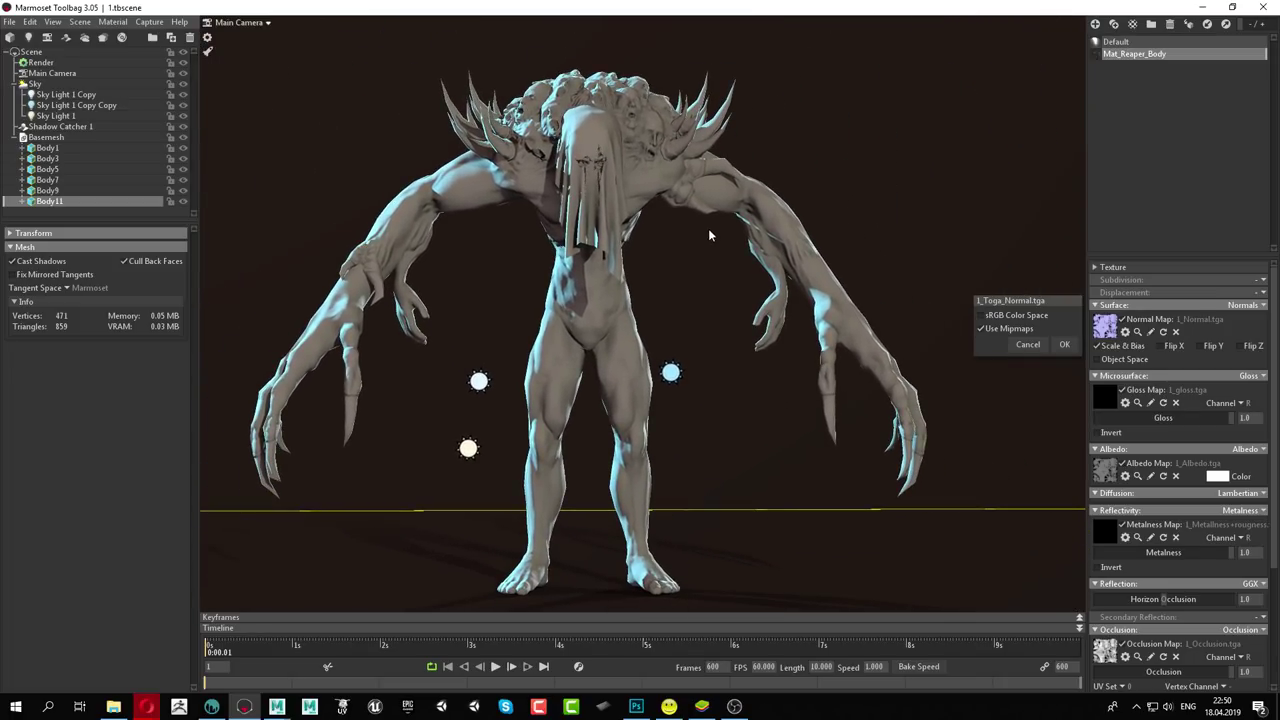
mouse_move(692, 278)
left_mouse_down("shift")
mouse_move(757, 293)
mouse_move(668, 291)
left_mouse_up("shift")
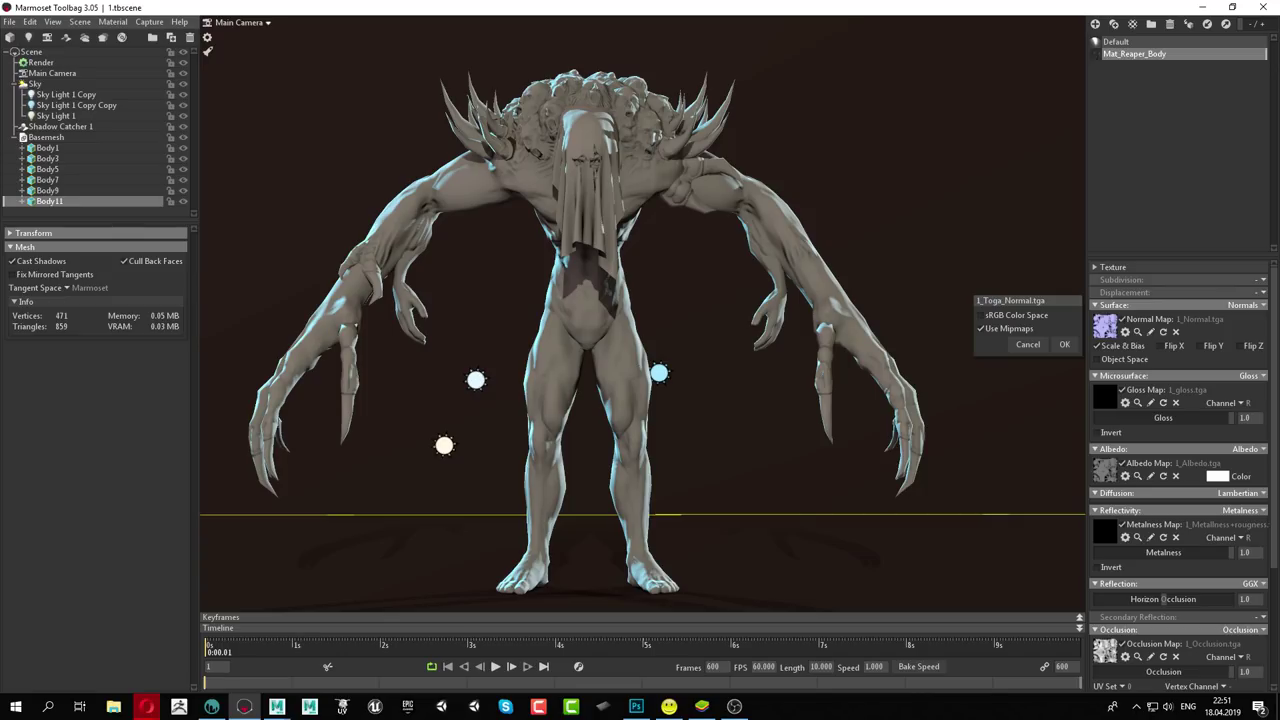
Save the Toolbag scene, then add a Turntable to the Basemesh group
left_click(10, 23)
left_click(22, 76)
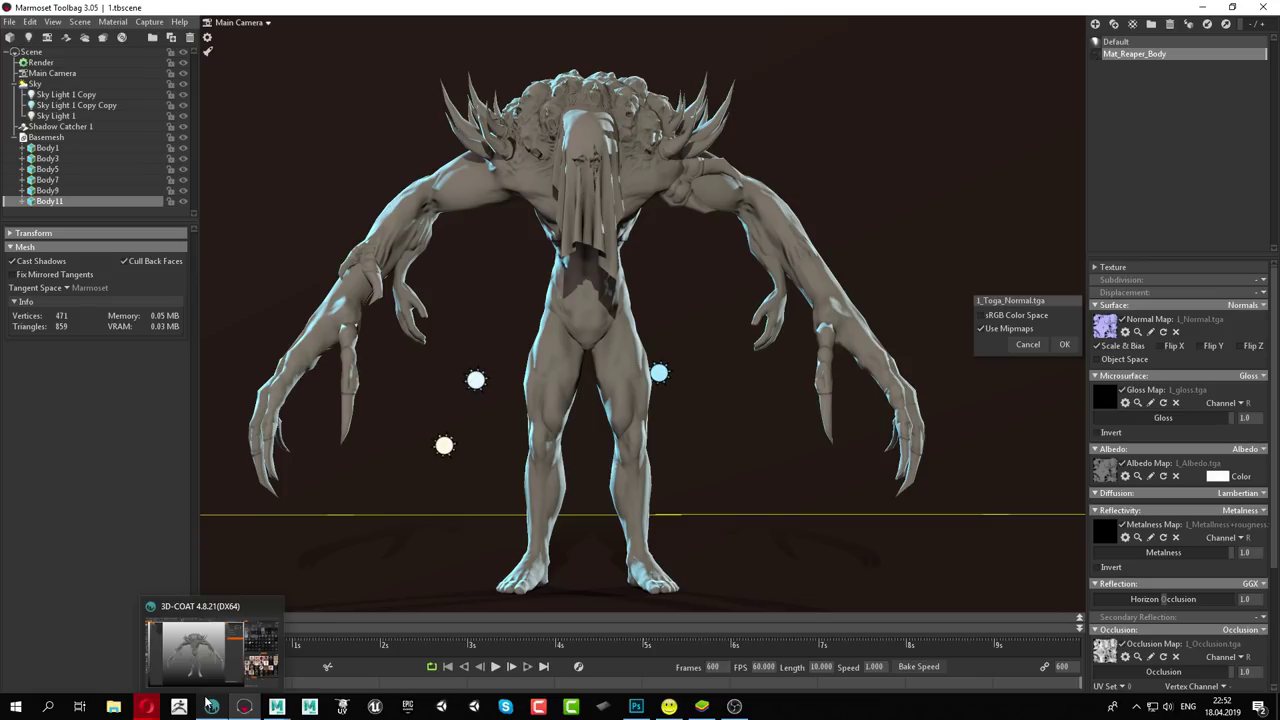
left_click(45, 137)
left_click(121, 37)
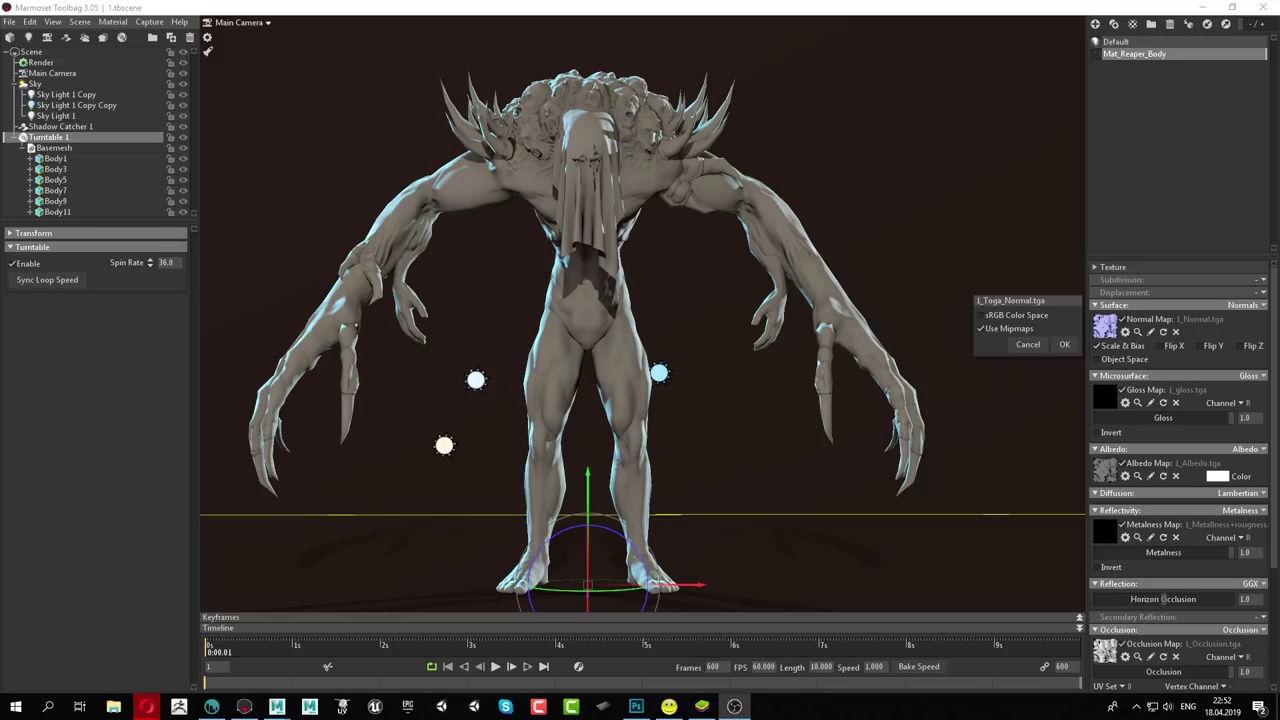
Preview one full turntable spin at rate 36.0, then stop playback
key("alt+Tab")
left_click(495, 668)
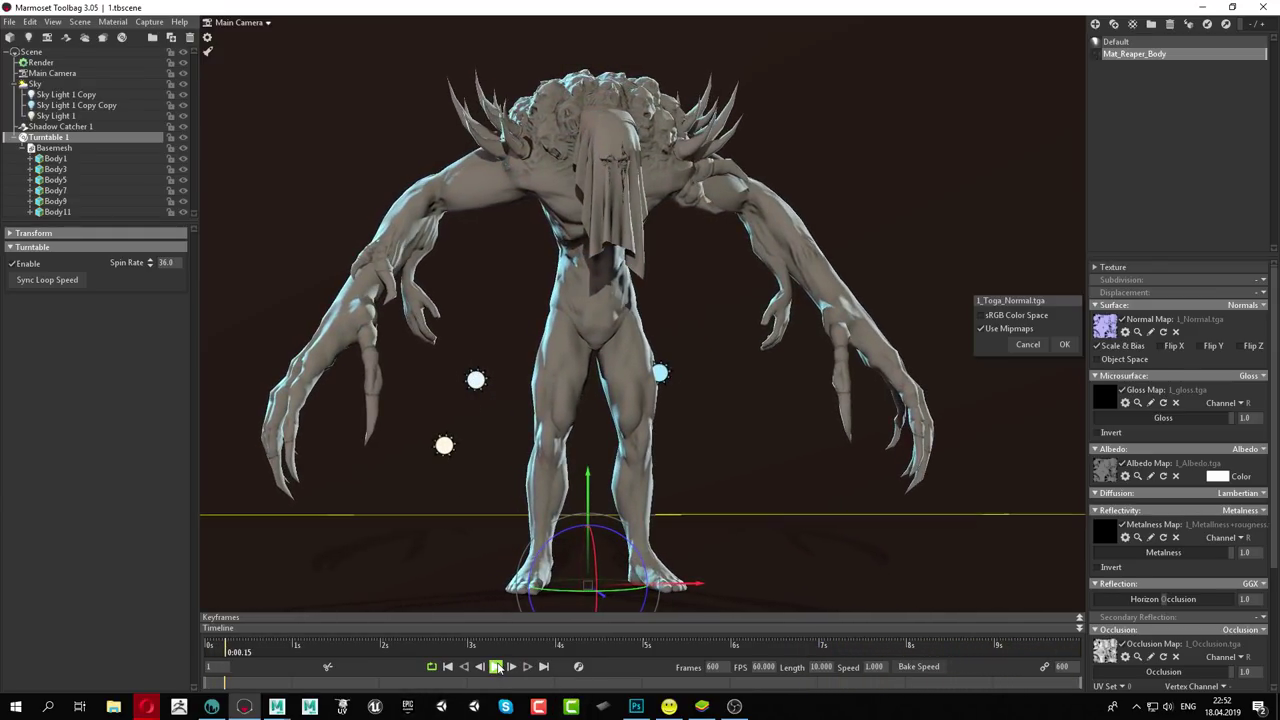
left_click(448, 667)
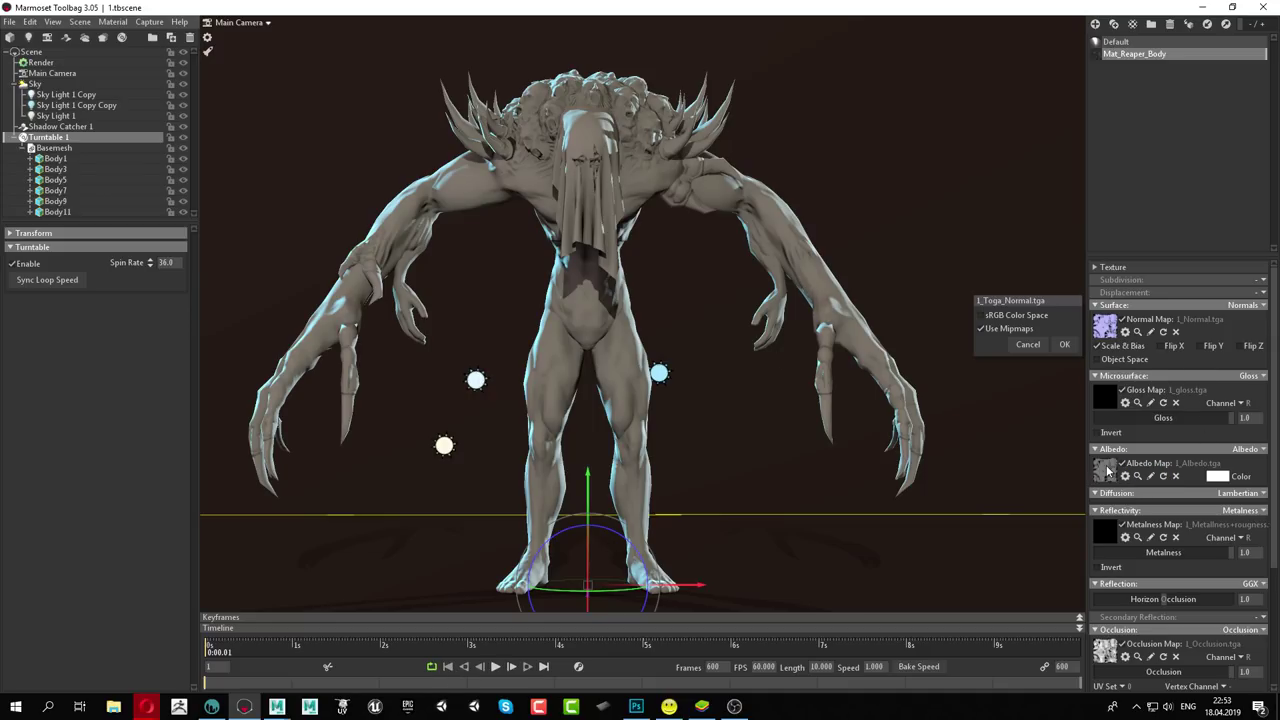
Open 1_Albedo.tga in Photoshop CC 2019 and bring over the body_ao.tif texture
left_click(1150, 476)
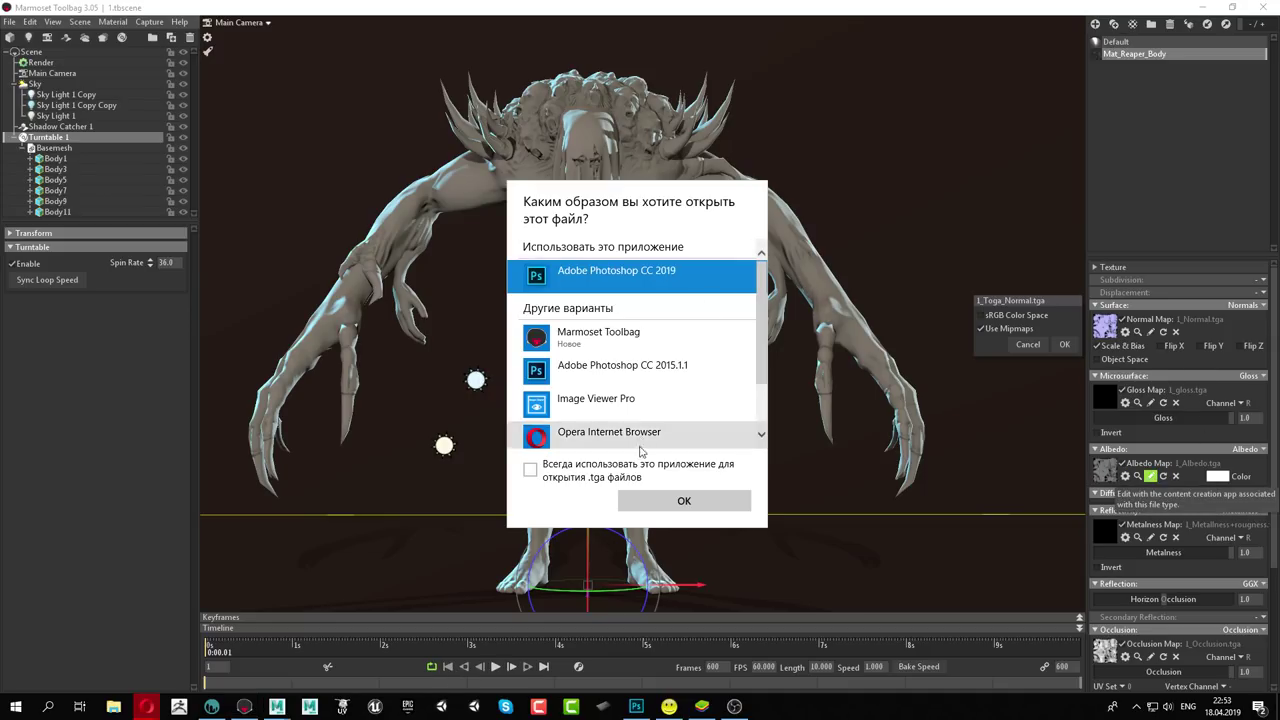
left_click(684, 501)
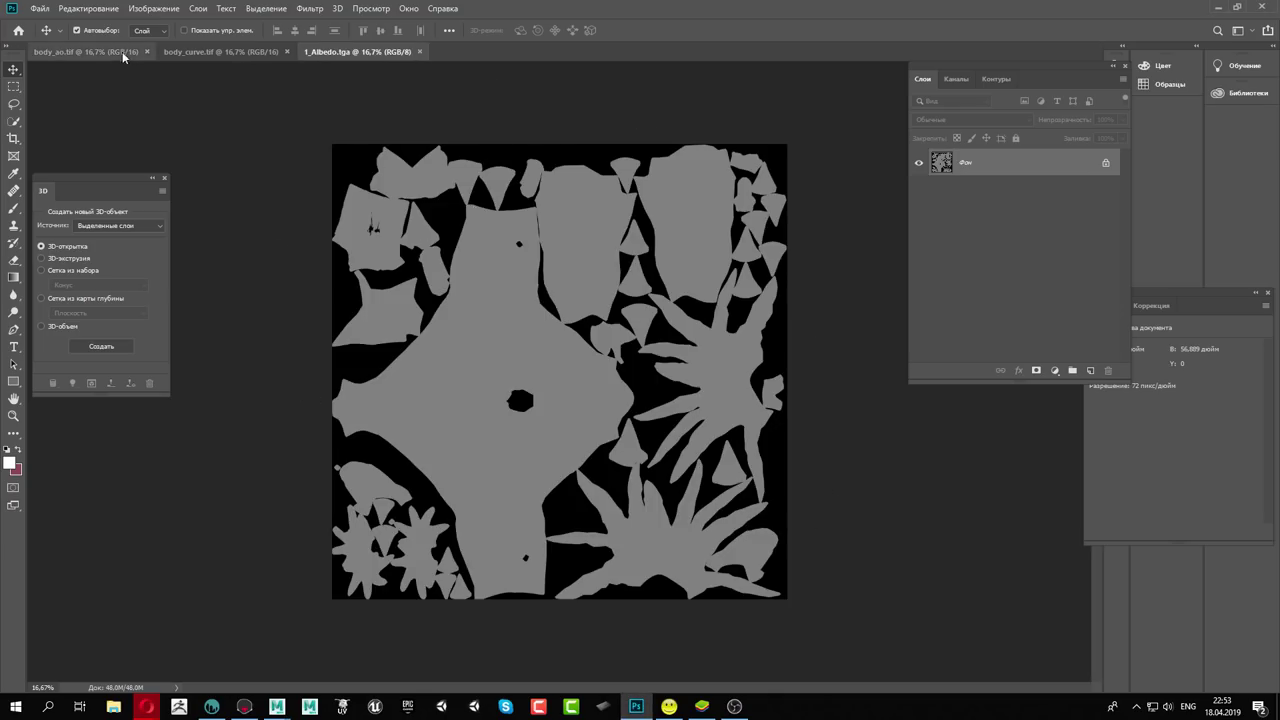
left_click(85, 51)
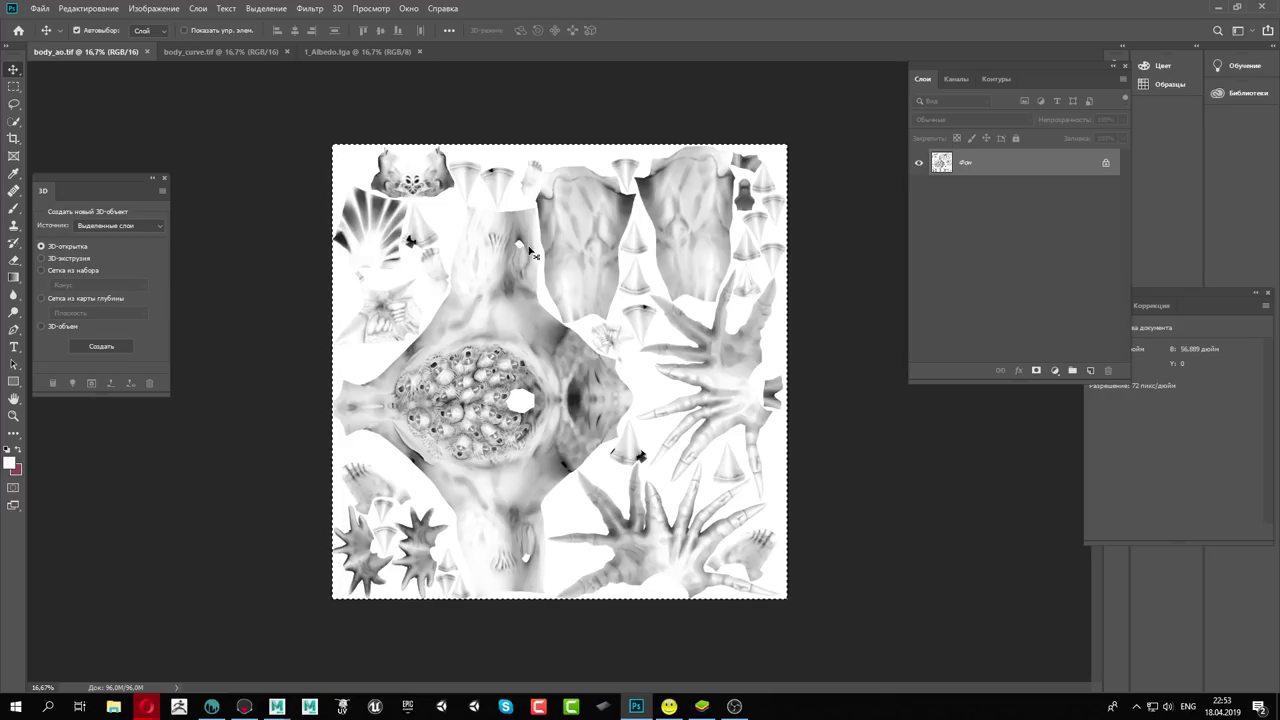
left_click(341, 54)
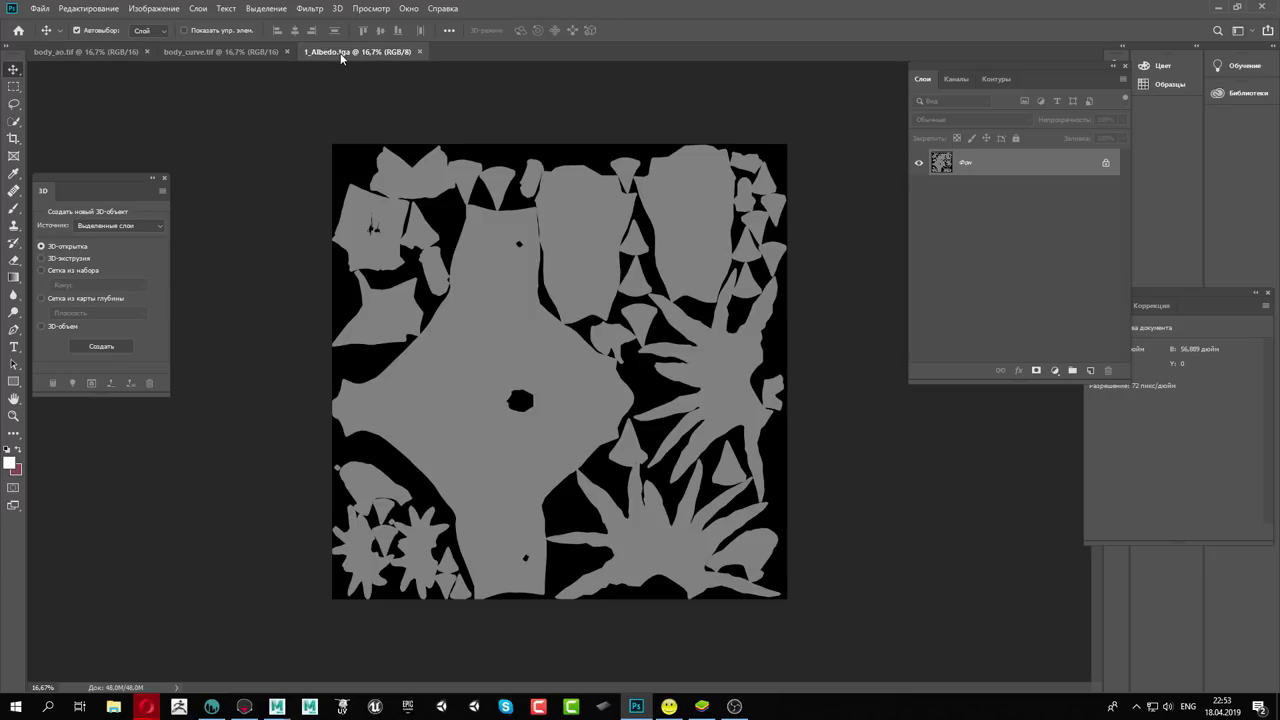
Paste the AO as a Multiply layer and merge it down into the albedo
key("ctrl+v")
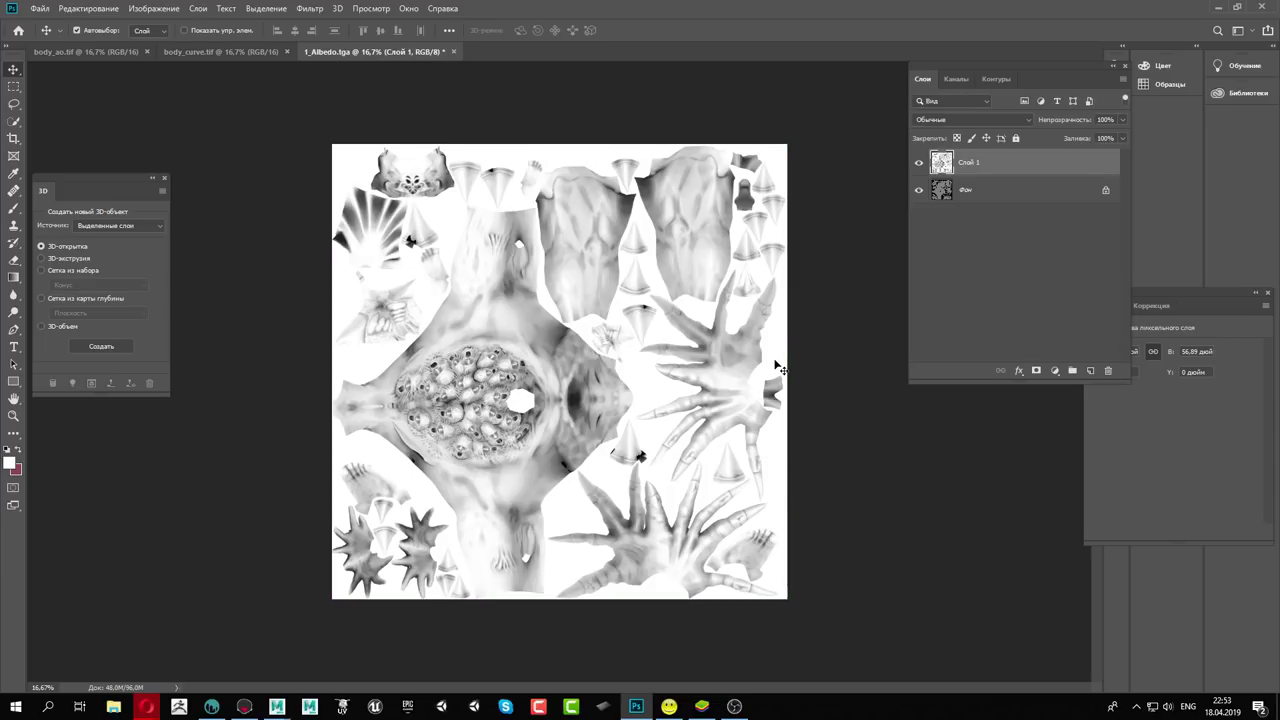
left_click(949, 121)
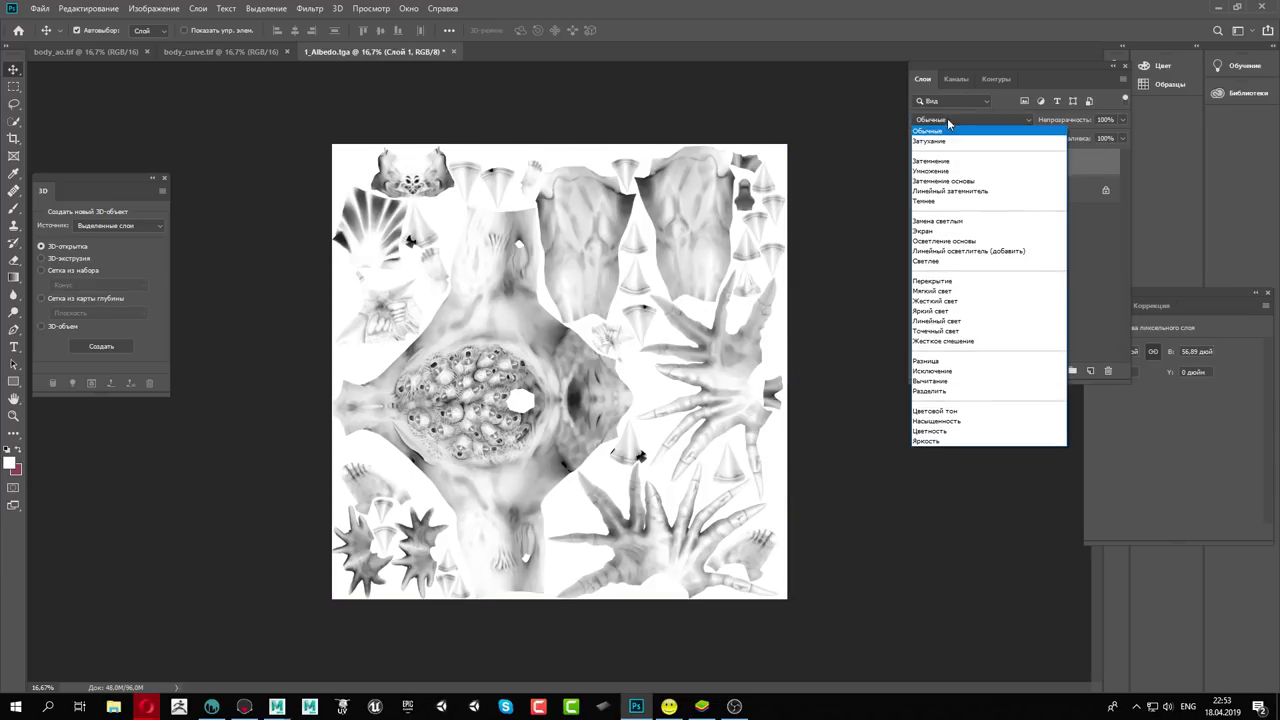
left_click(941, 171)
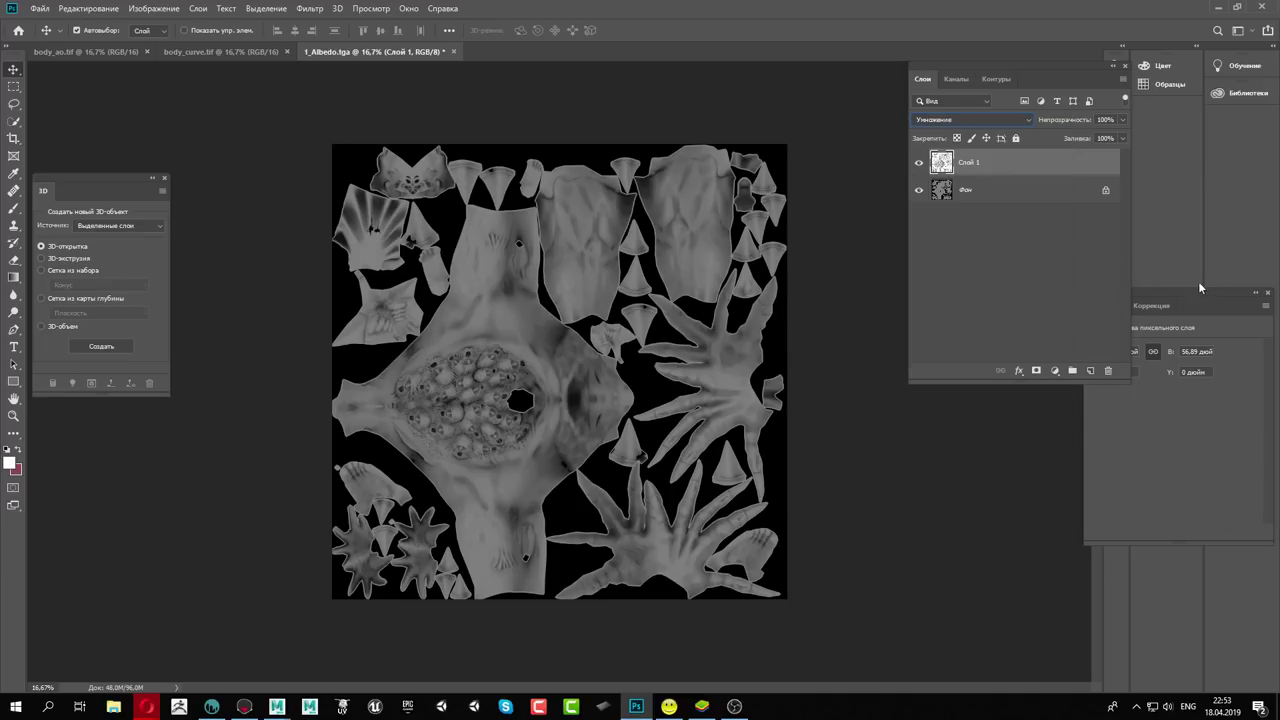
left_click_drag(1024, 64, 957, 90)
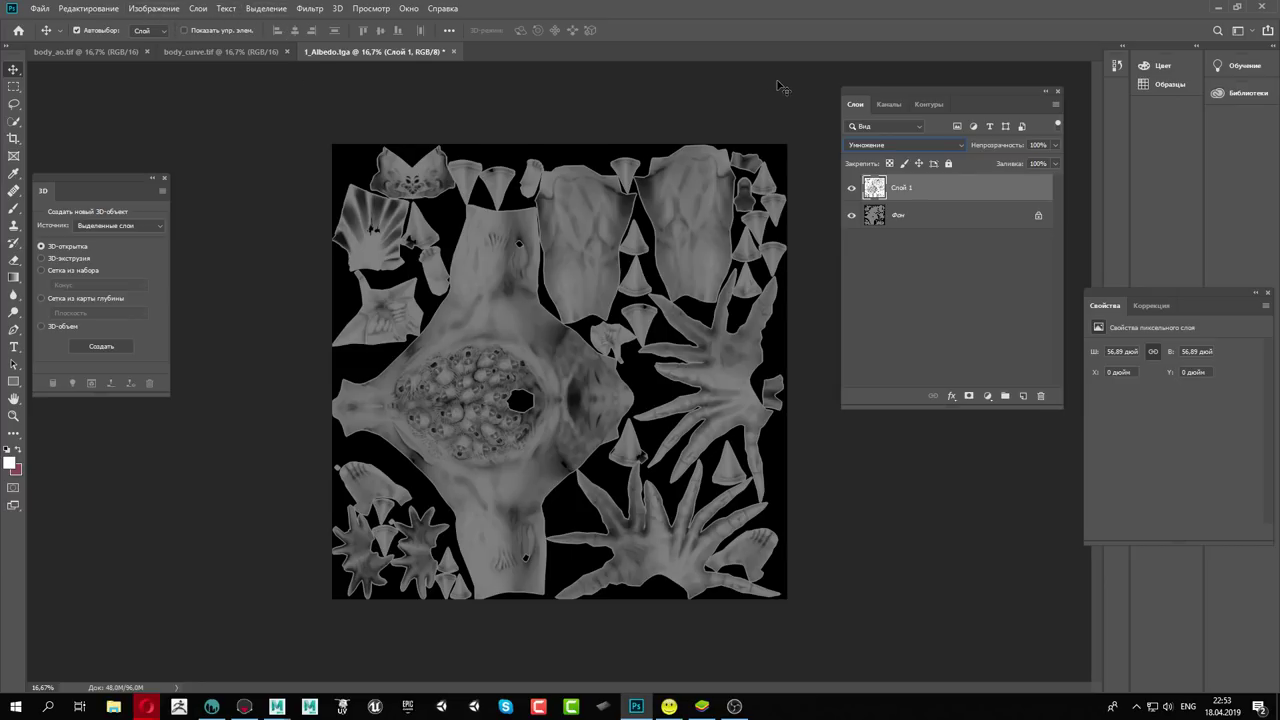
left_click(192, 8)
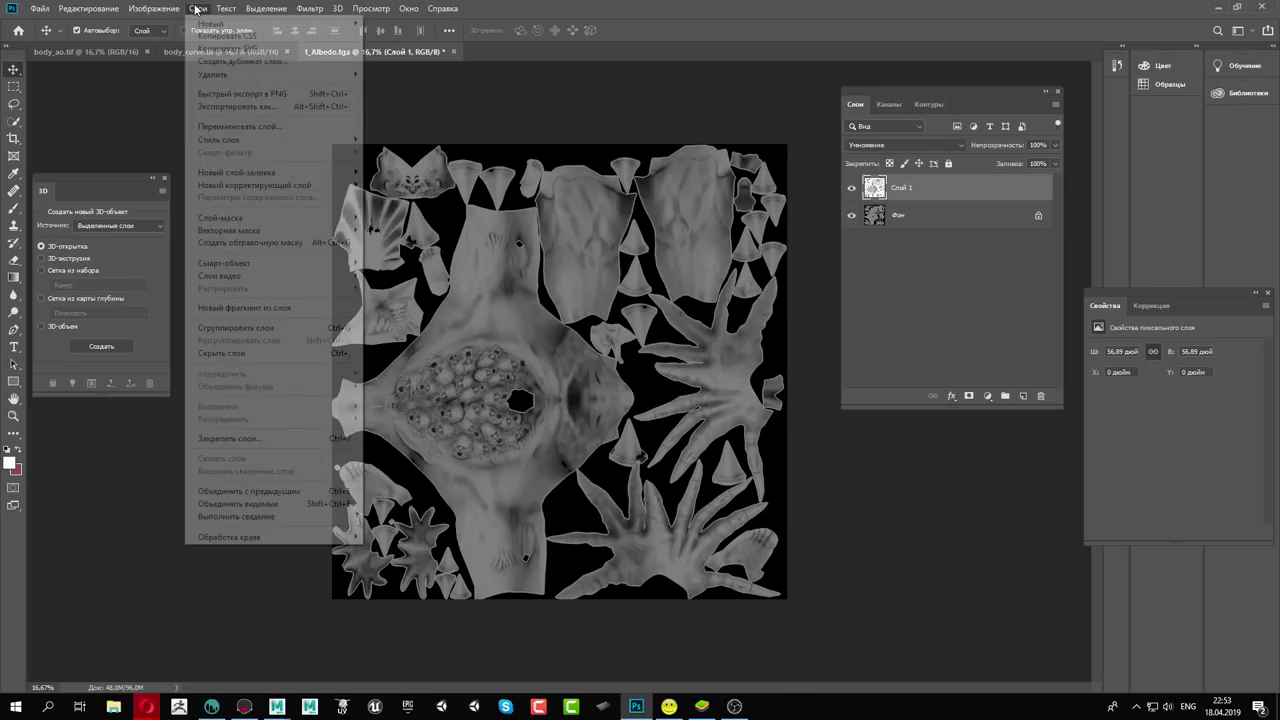
key("Escape")
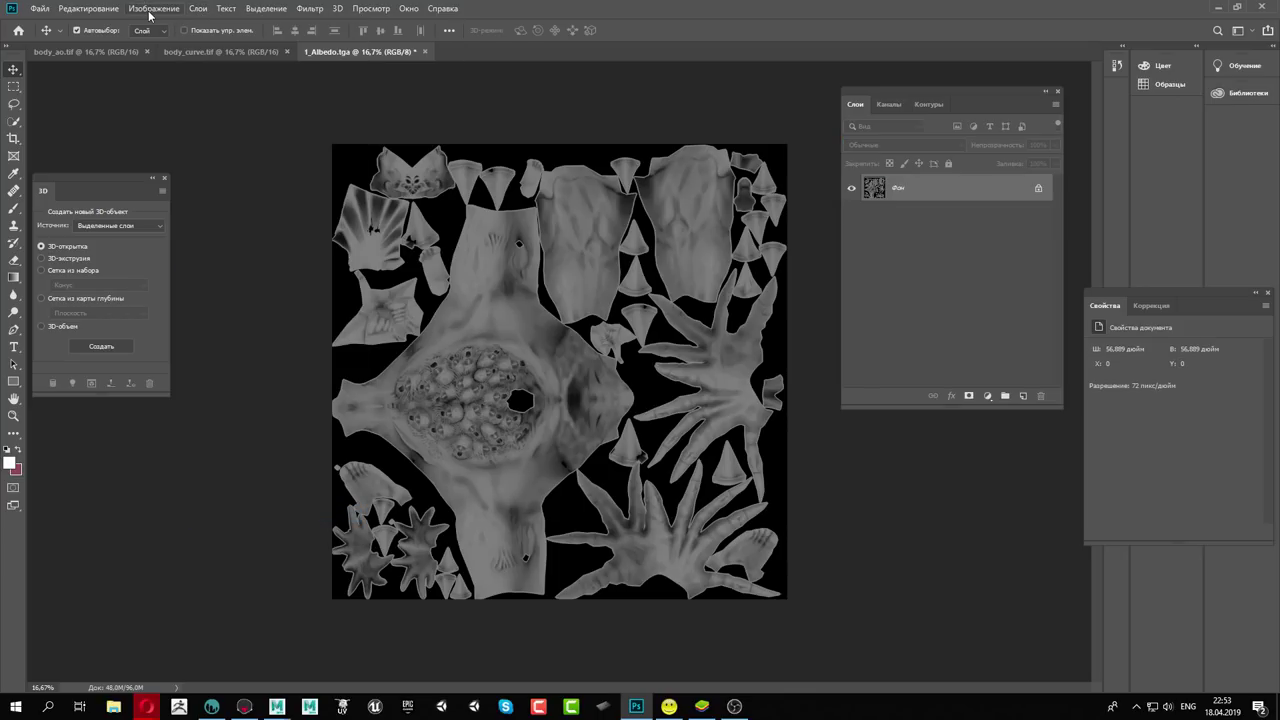
left_click(152, 8)
mouse_move(157, 43)
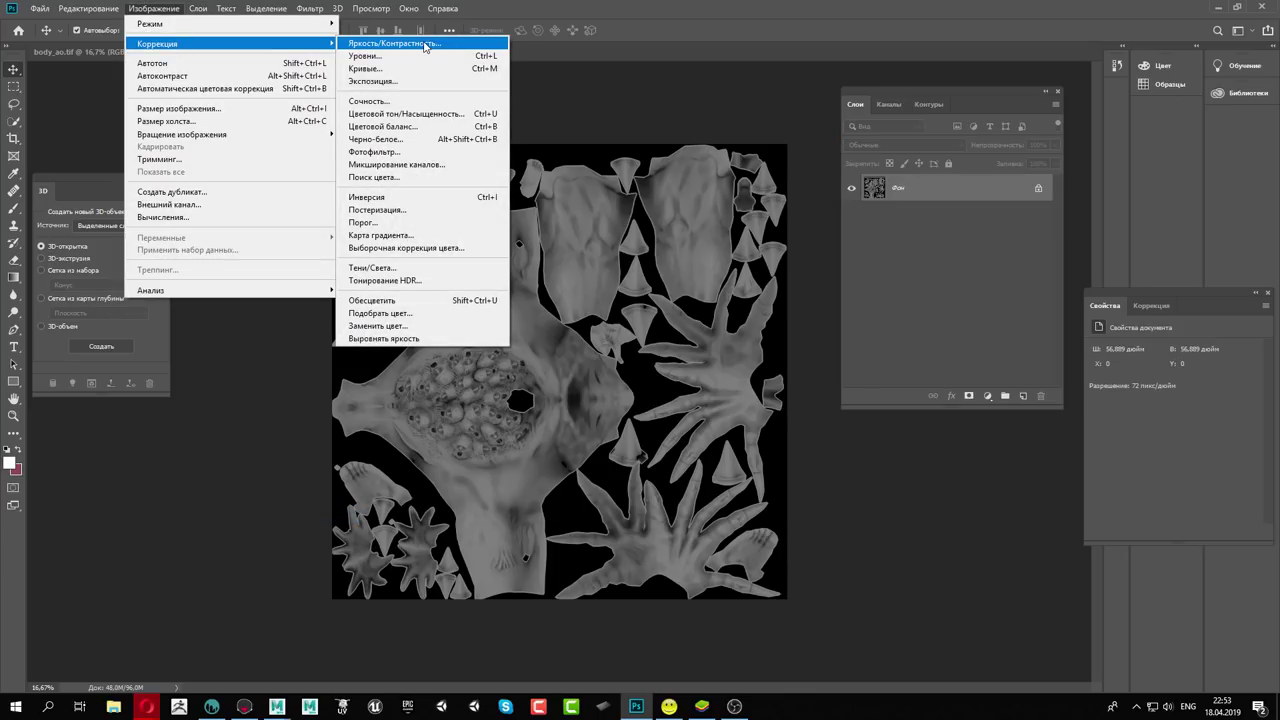
Apply a Color Balance that shifts the midtones of 1_Albedo.tga toward cyan
left_click(425, 127)
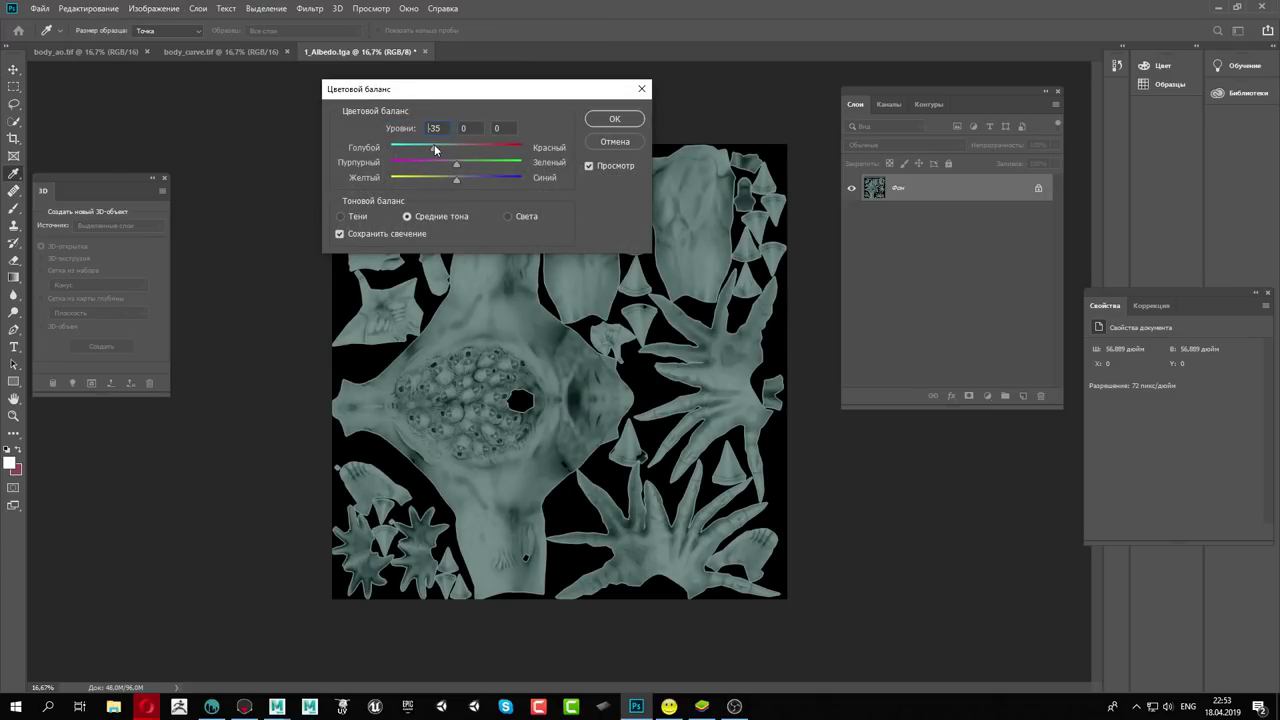
left_click(614, 118)
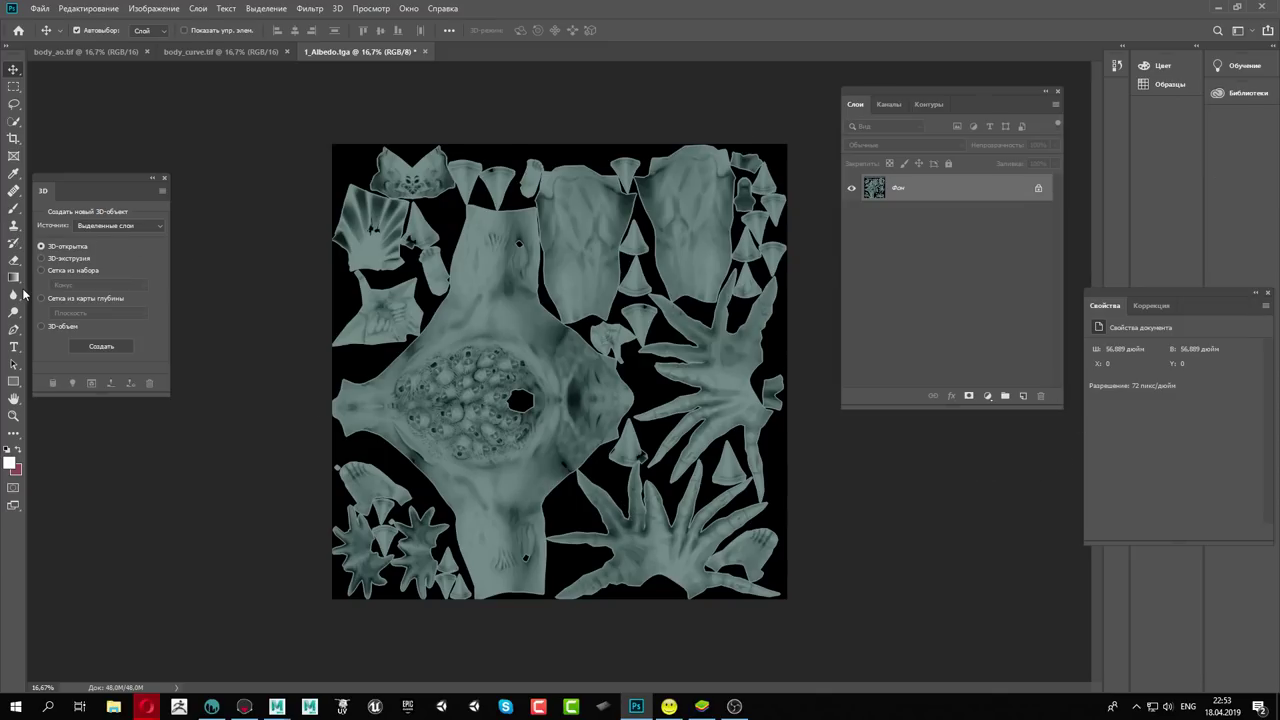
left_click_drag(14, 277, 80, 290)
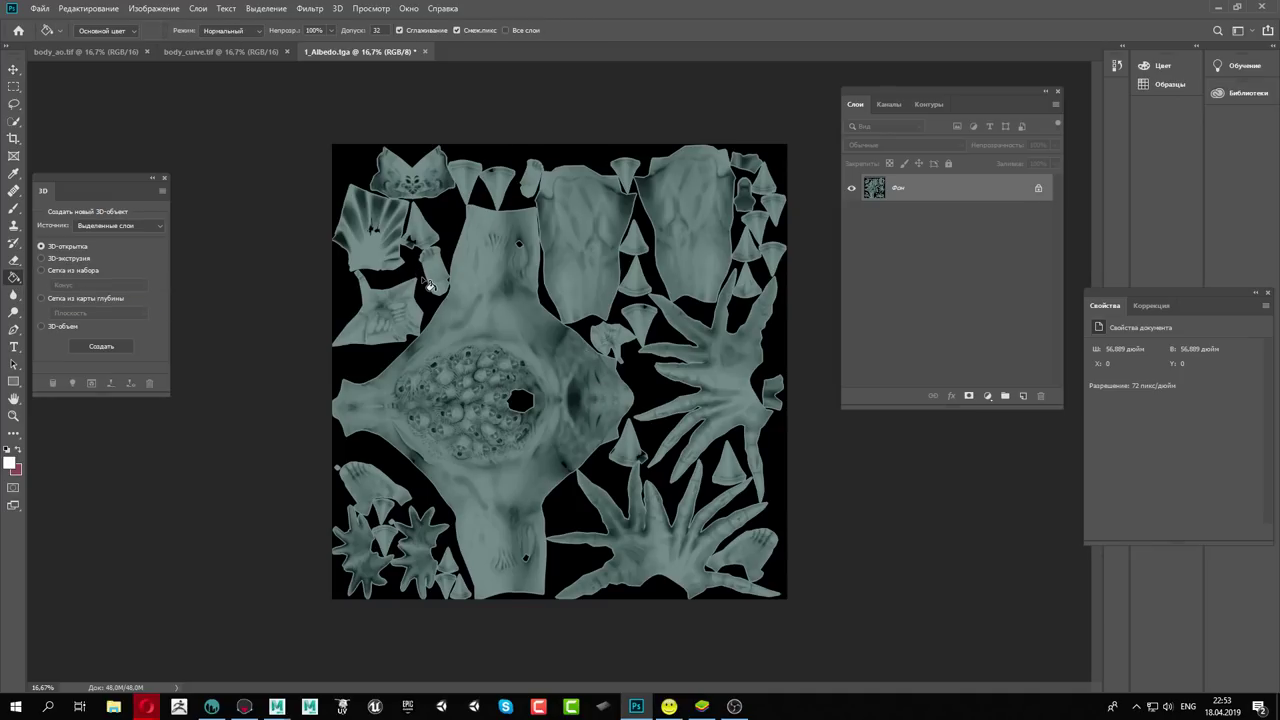
Set the foreground to a pale grey-beige, try a bucket fill, and undo it
left_click(10, 464)
left_click_drag(469, 220, 461, 196)
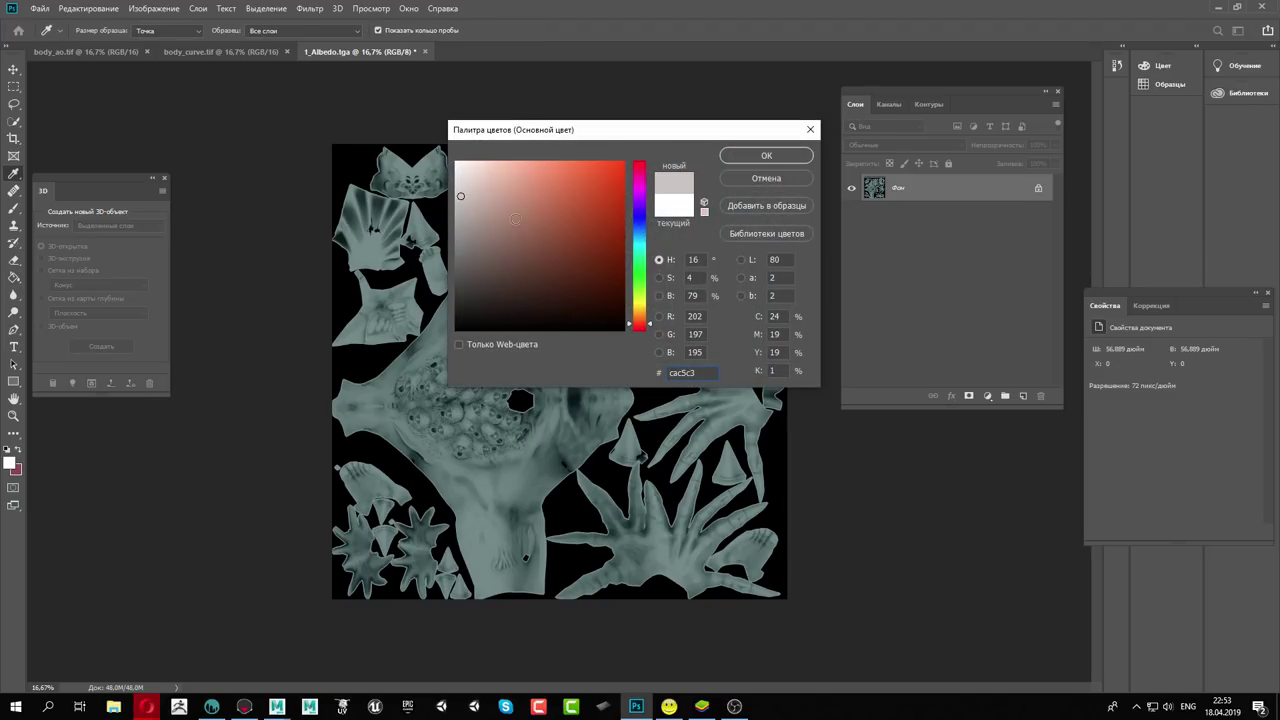
left_click(640, 315)
left_click_drag(640, 315, 640, 307)
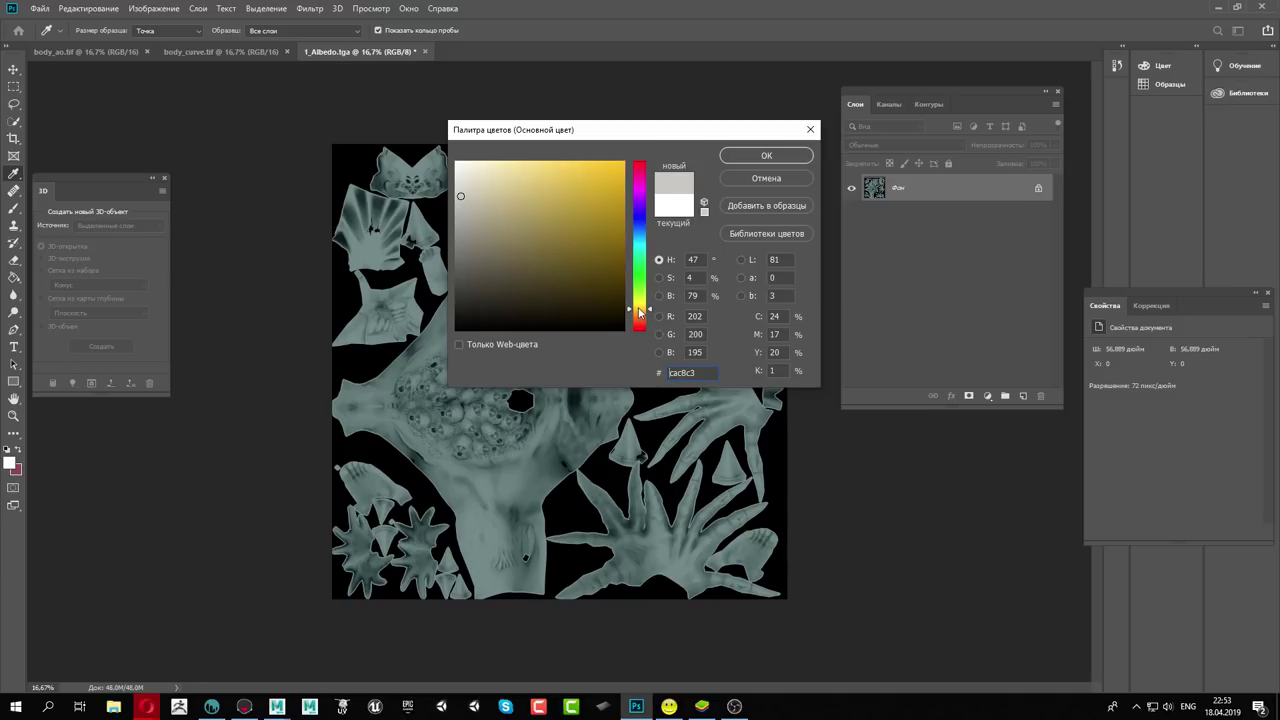
left_click_drag(475, 225, 473, 213)
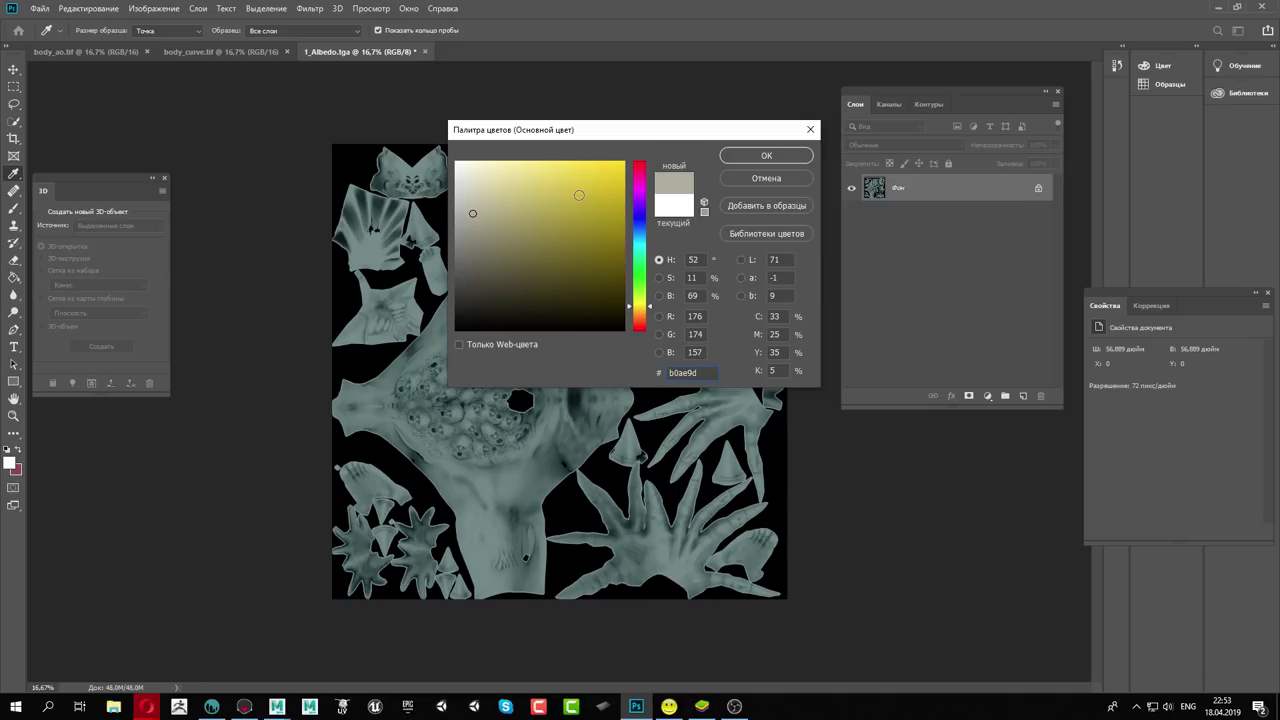
left_click(766, 155)
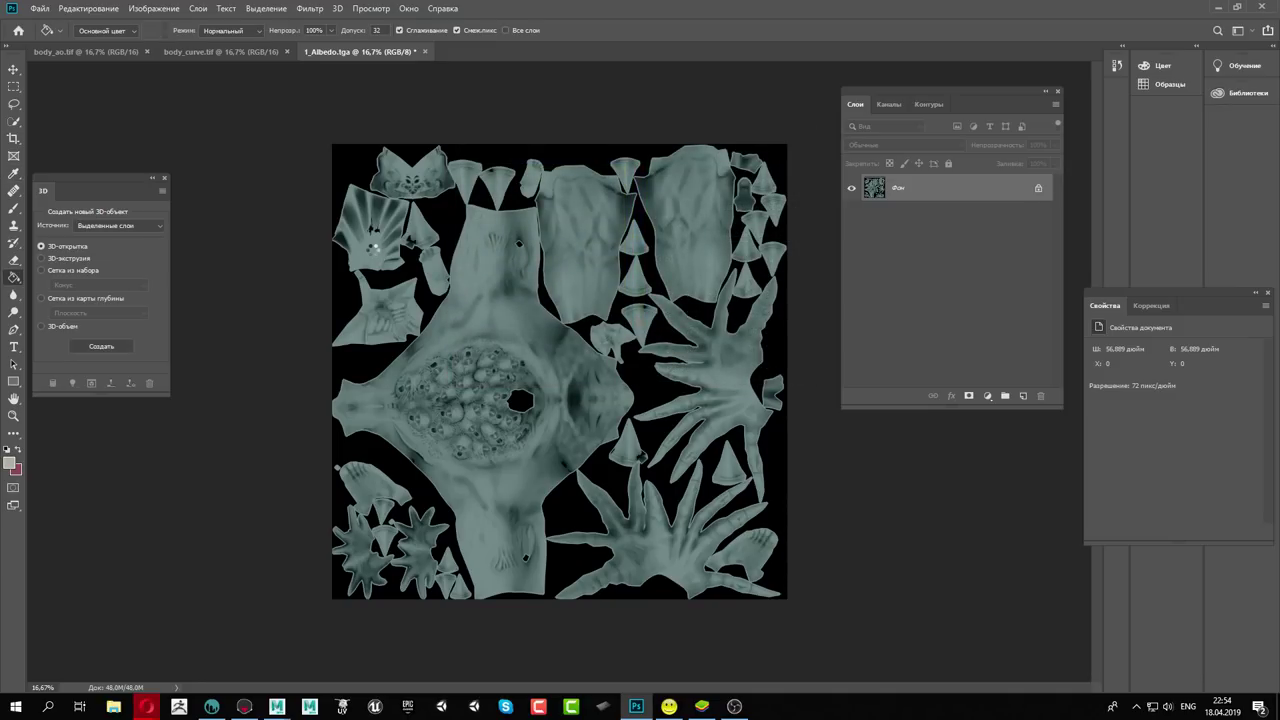
left_click(372, 249)
key("ctrl+z")
Zoom in and try lasso, marquee and magic wand selections of the texture islands, then deselect
scroll(372, 249, "up", 2, "alt")
scroll(334, 207, "up", 1, "alt")
scroll(160, 114, "up", 2, "alt")
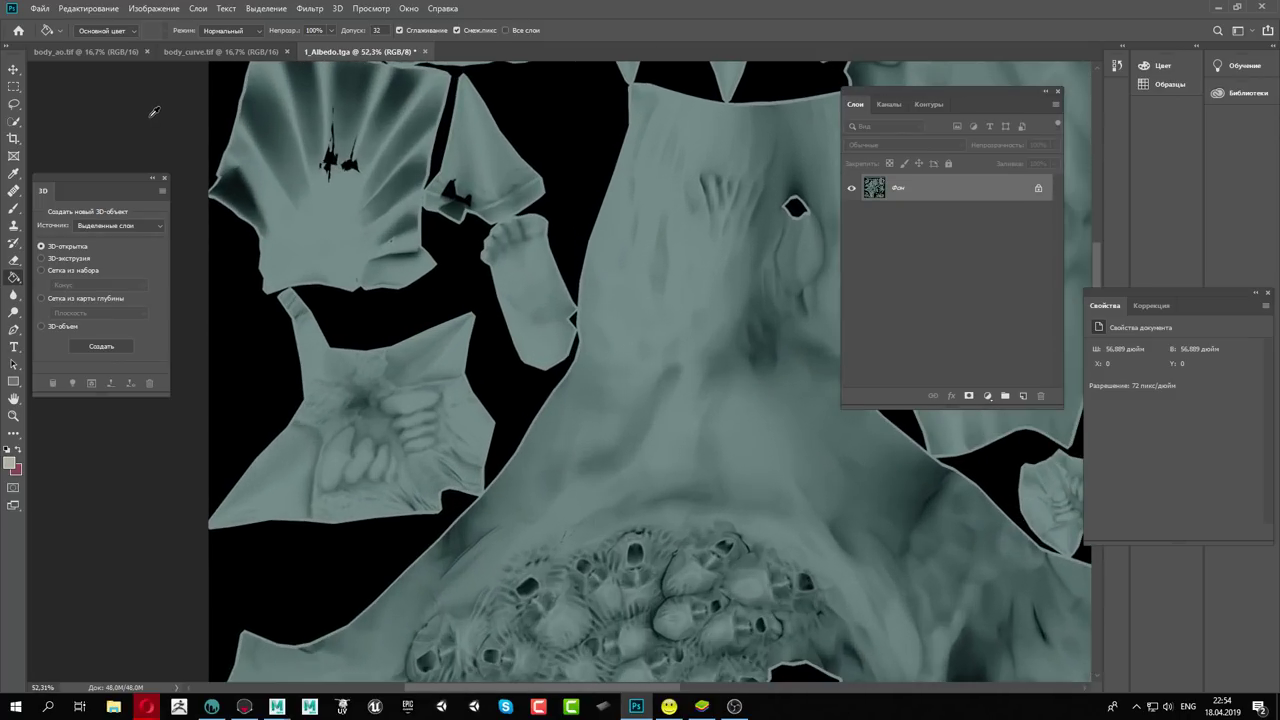
scroll(160, 114, "up", 2, "alt")
scroll(304, 190, "up", 1)
scroll(304, 190, "up", 1)
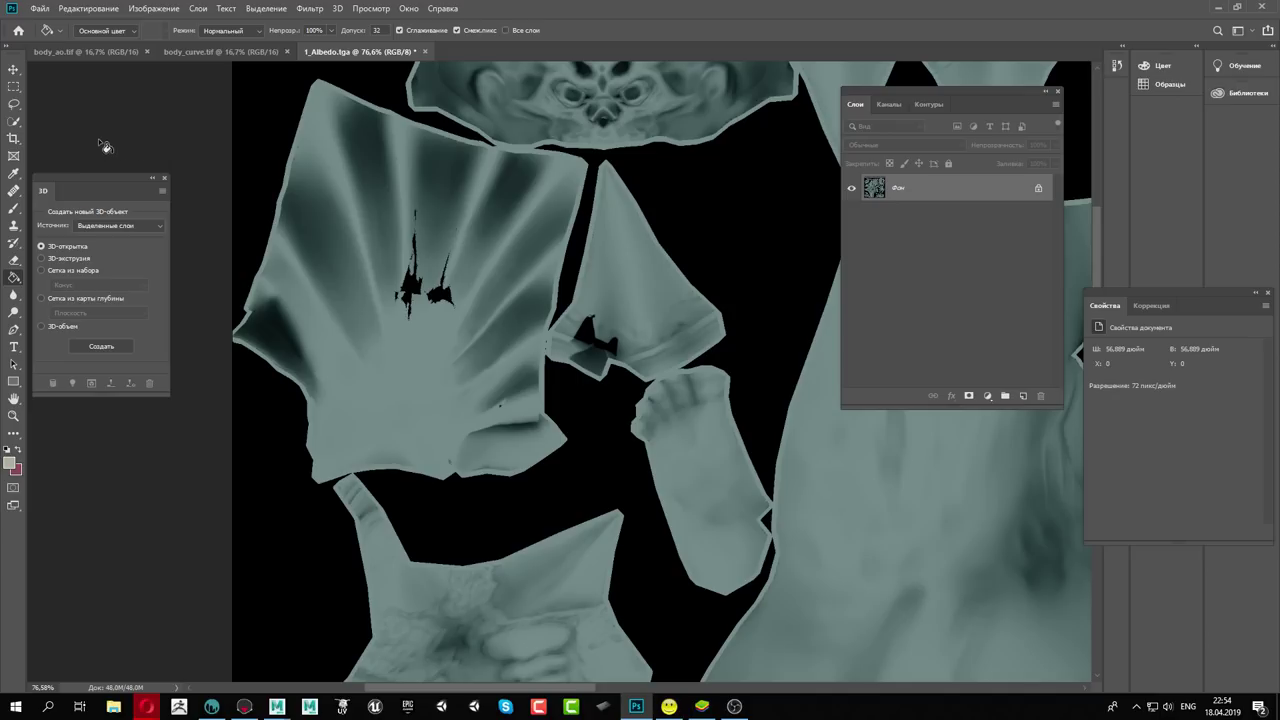
left_click(14, 103)
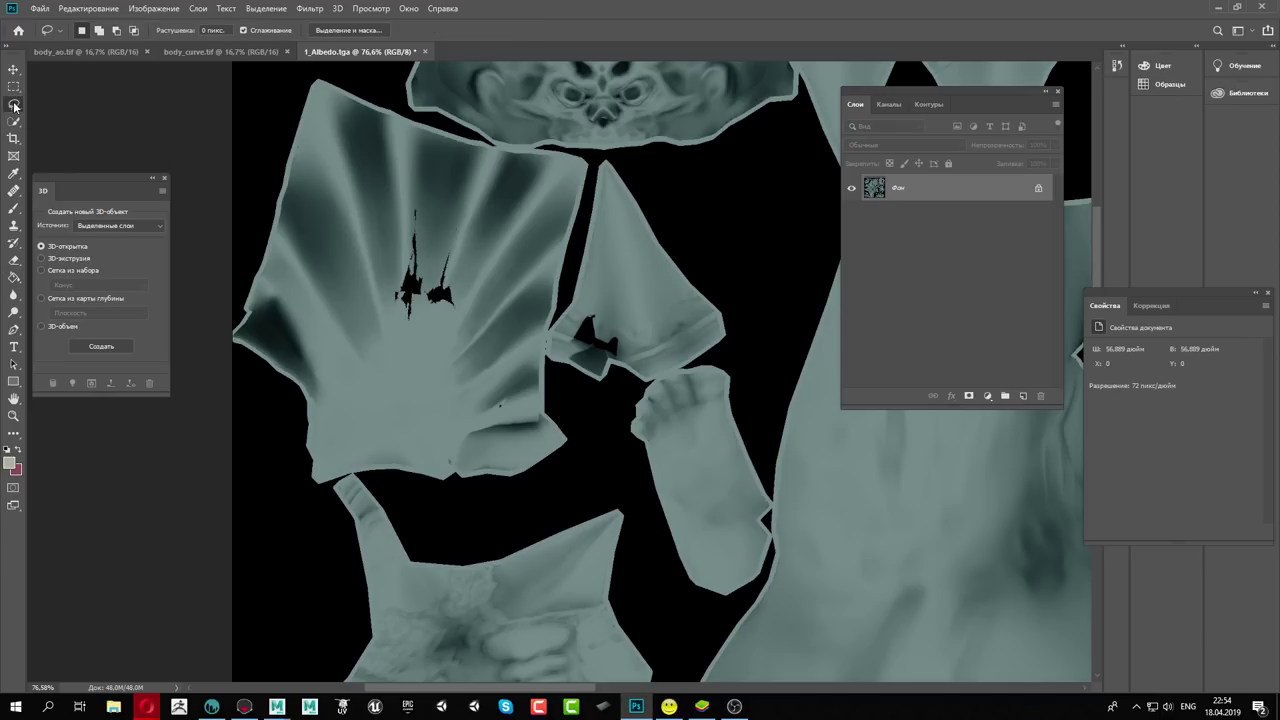
left_click(16, 87)
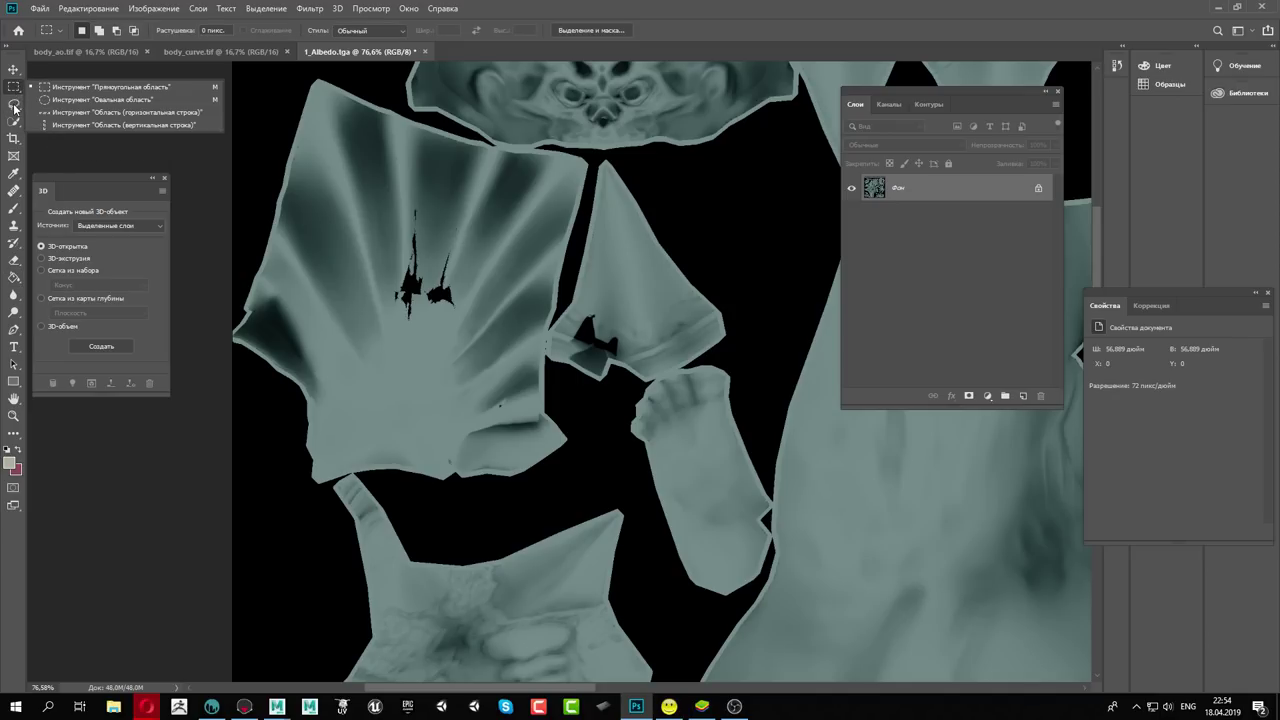
left_click(14, 105)
left_click(14, 121)
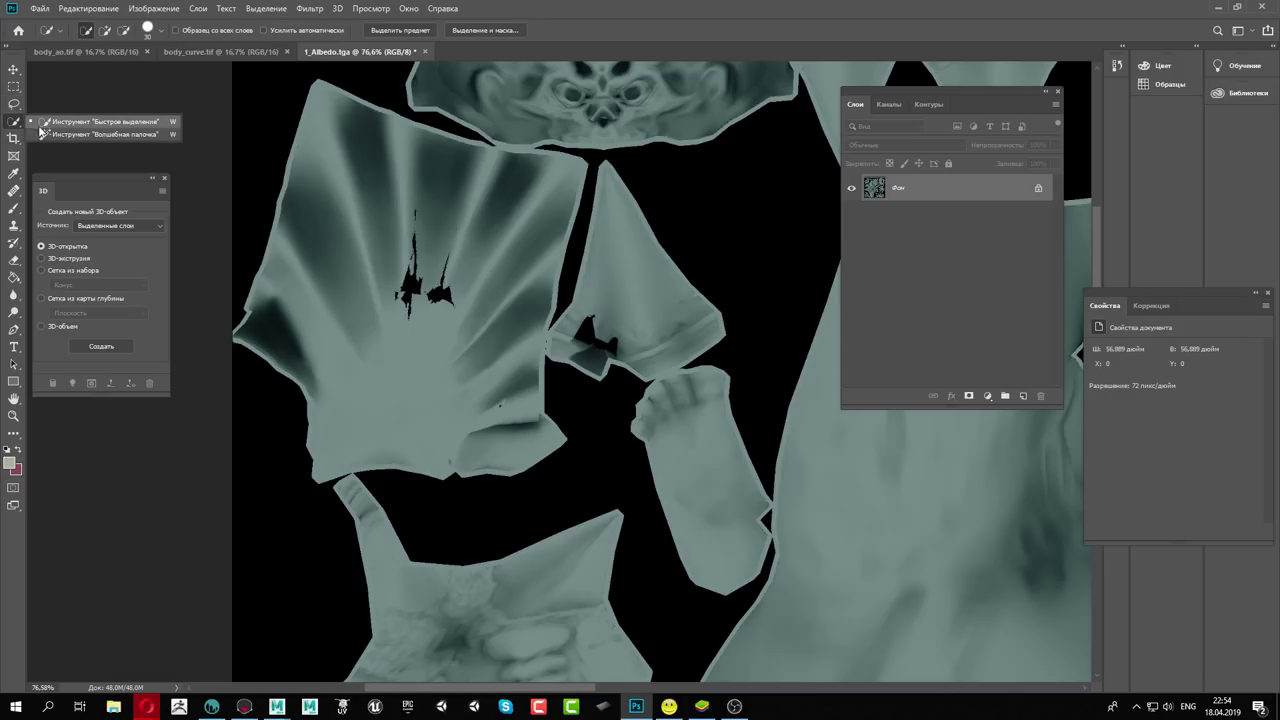
left_click(60, 130)
left_click(442, 373)
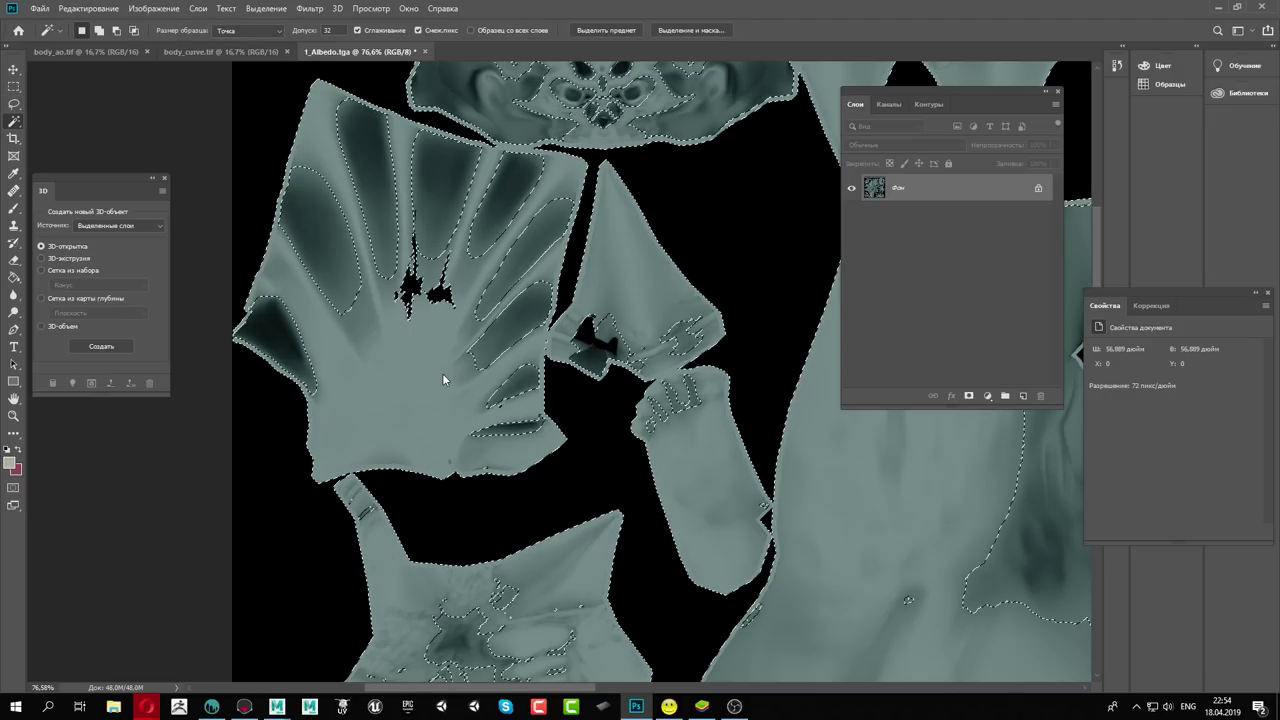
left_click(229, 291)
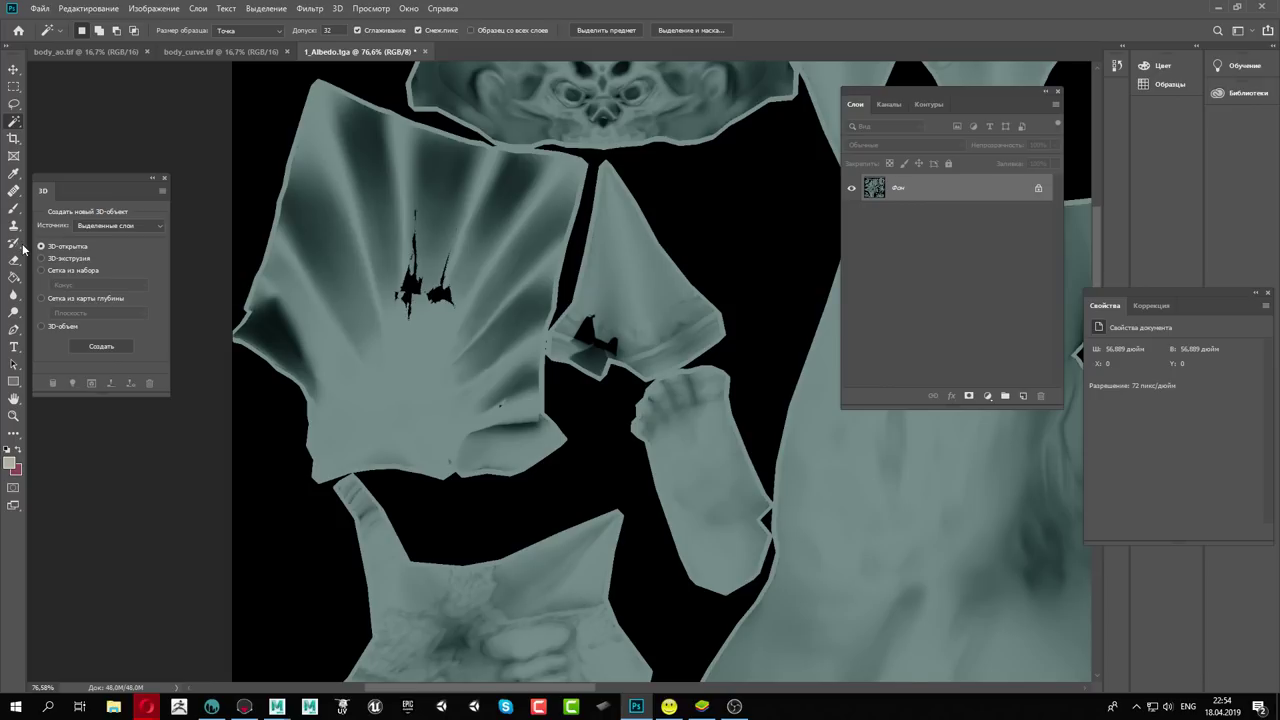
Paint a soft cream glow at 65% opacity over the upper-left cloth island
left_click(14, 208)
mouse_move(285, 105)
left_mouse_down()
mouse_move(457, 229)
mouse_move(443, 314)
mouse_move(500, 437)
mouse_move(366, 383)
mouse_move(320, 400)
mouse_move(286, 309)
mouse_move(338, 240)
mouse_move(400, 243)
mouse_move(286, 309)
mouse_move(330, 200)
mouse_move(483, 219)
mouse_move(371, 371)
mouse_move(337, 271)
mouse_move(481, 510)
left_mouse_up()
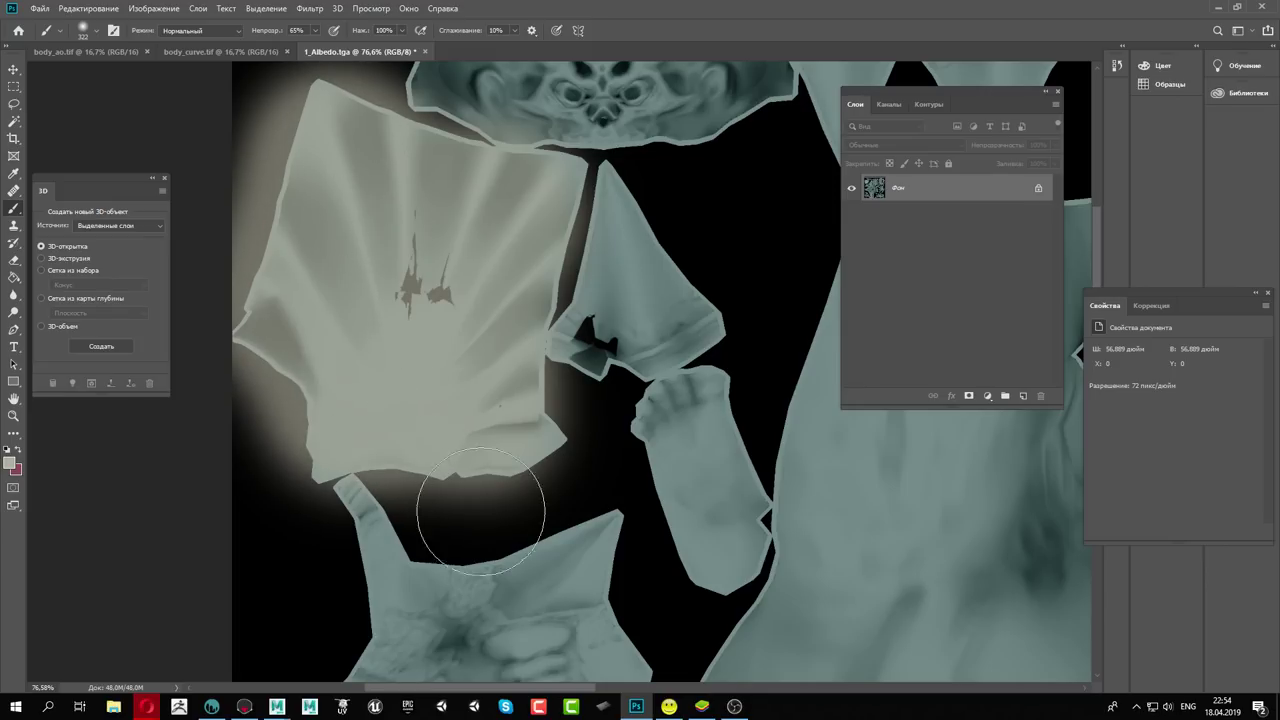
left_click(38, 9)
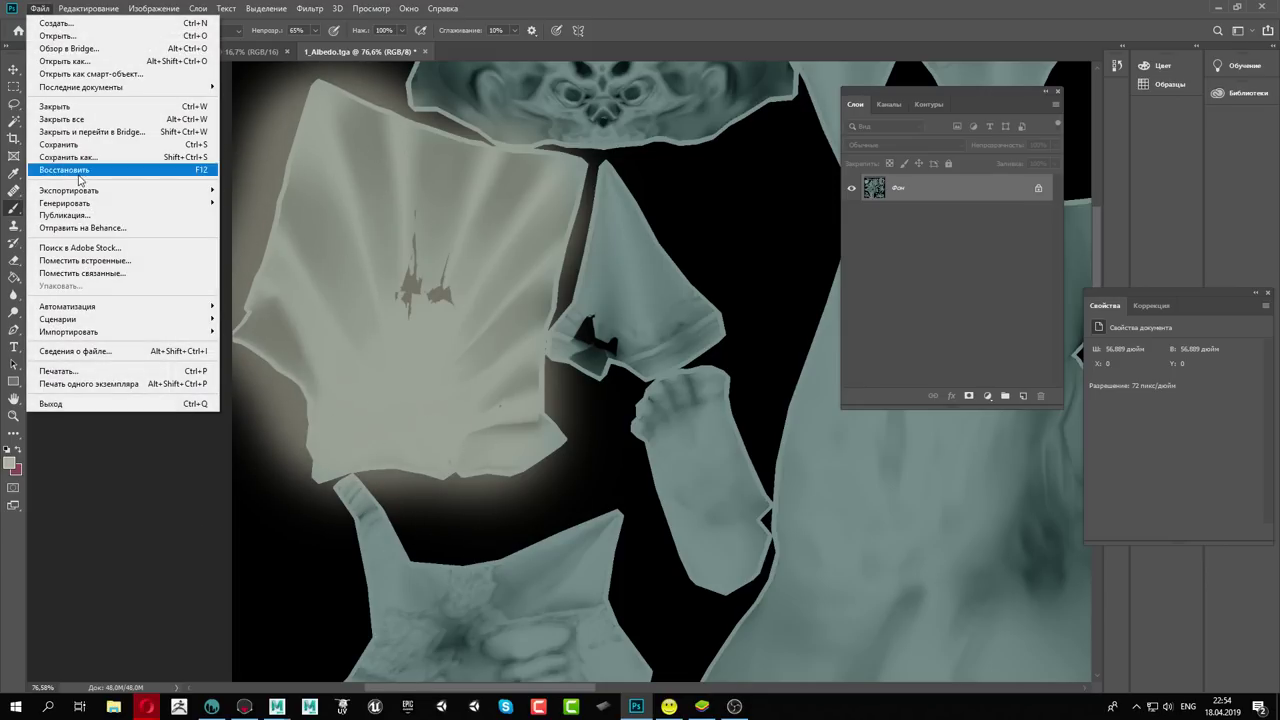
Save 1_Albedo.tga, preview the cream cloth on the Toolbag turntable, and return to Photoshop
left_click(77, 146)
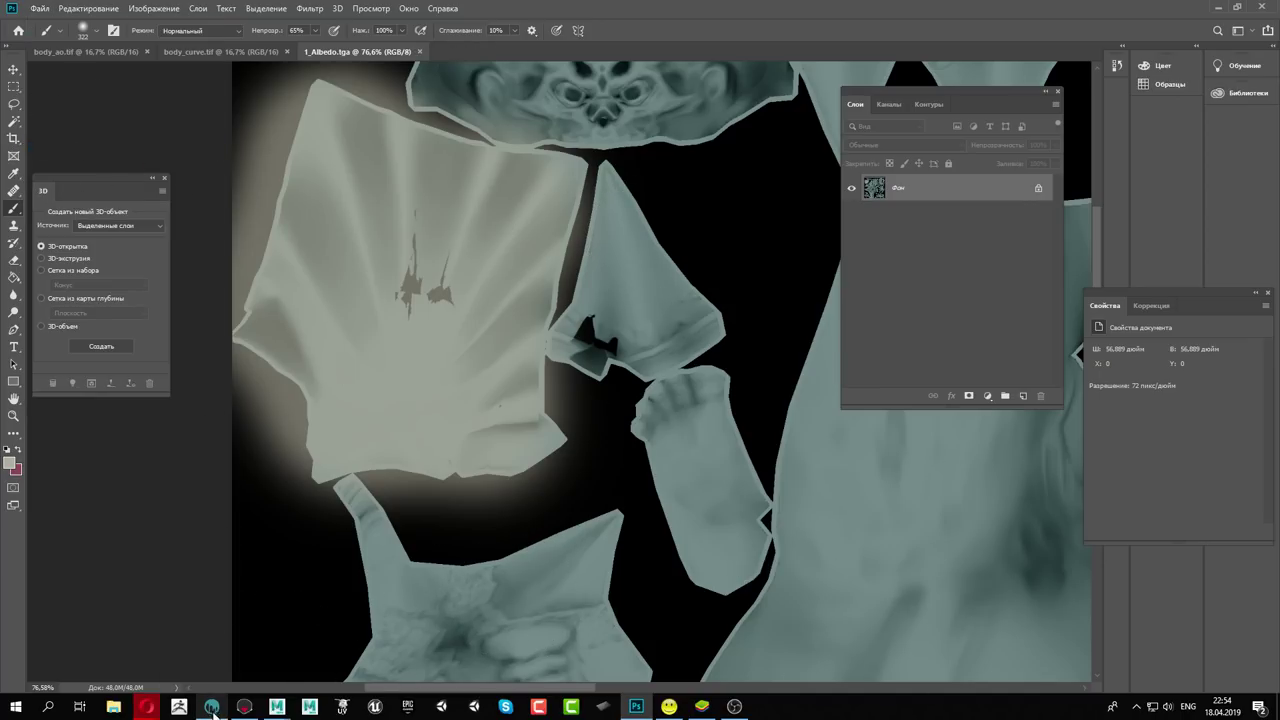
left_click(245, 708)
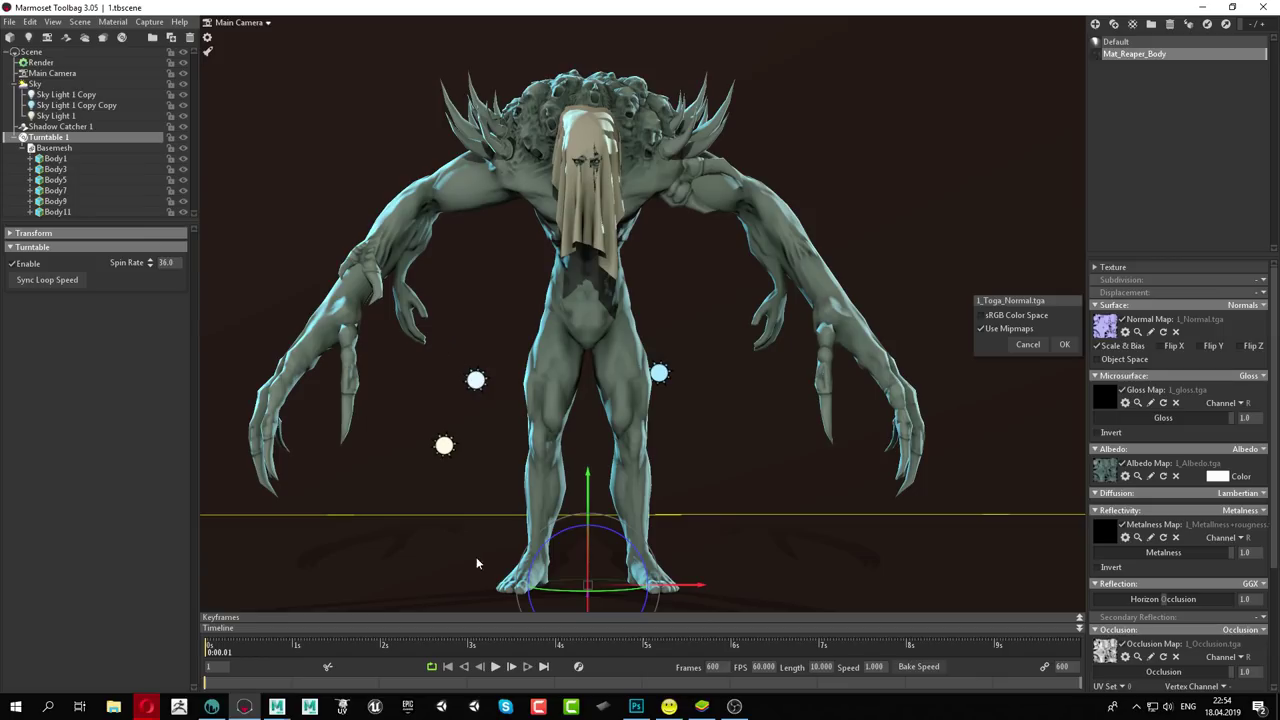
left_click(495, 666)
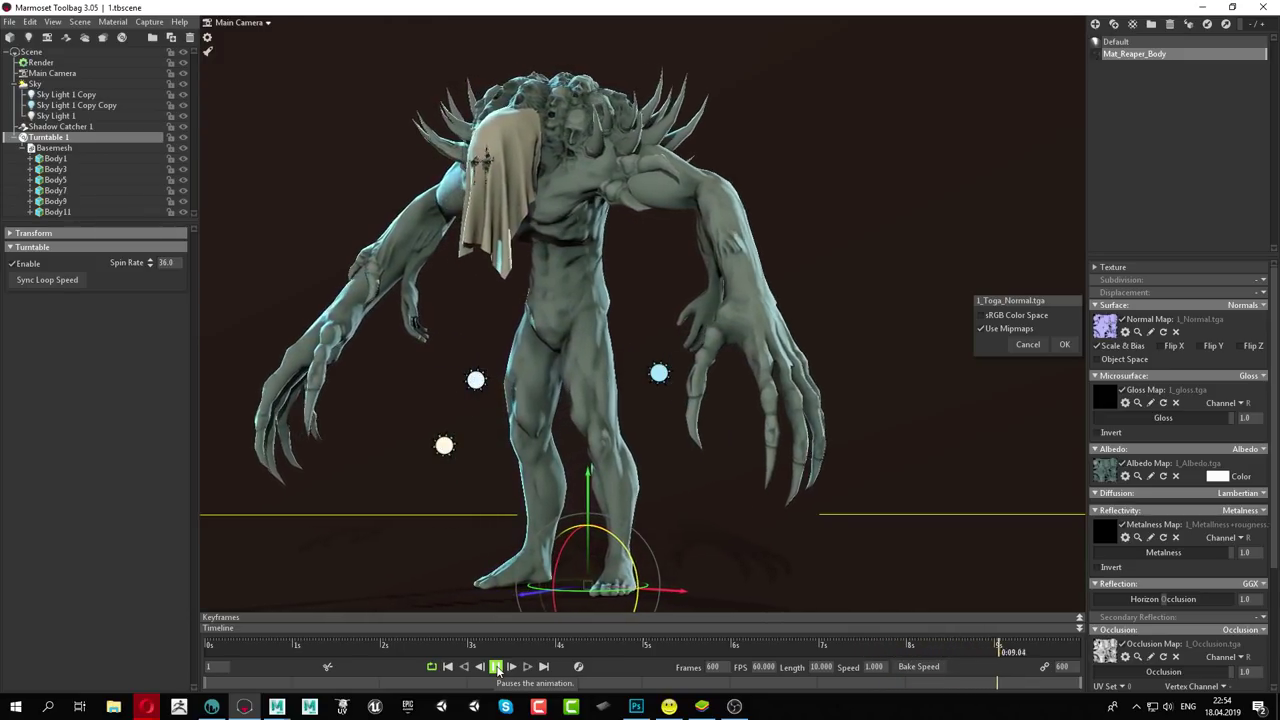
left_click(497, 667)
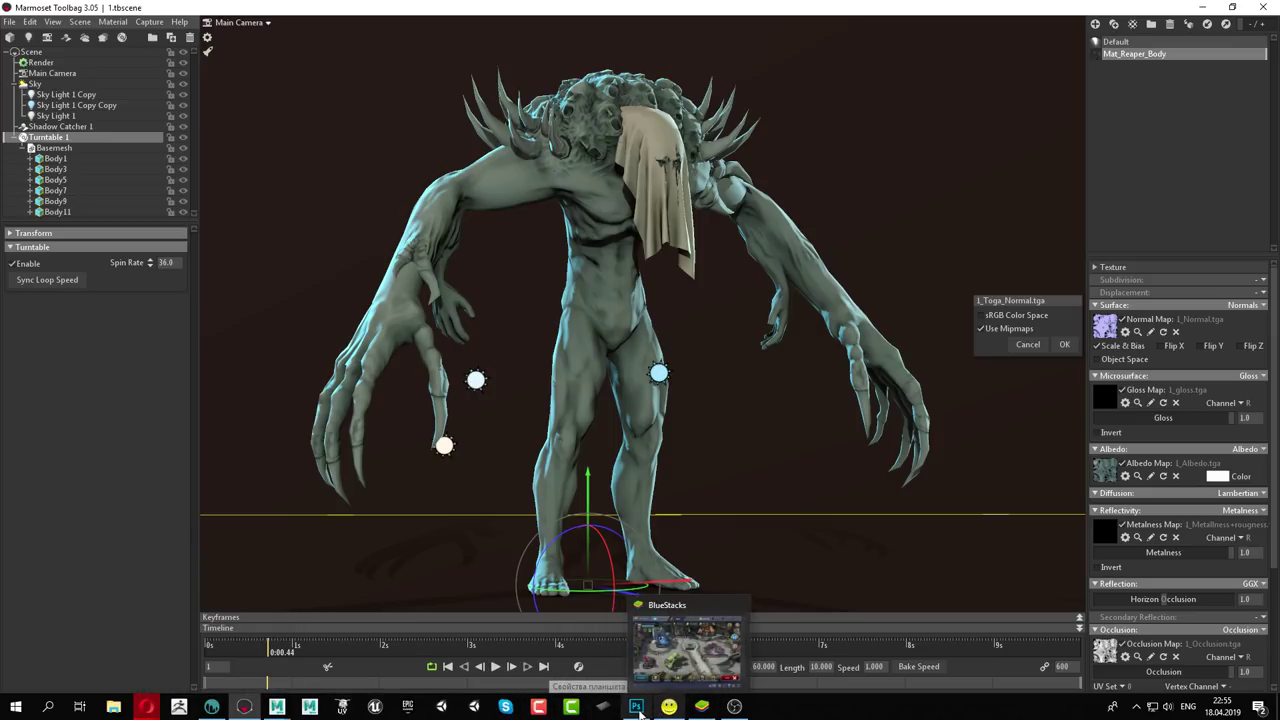
left_click(636, 706)
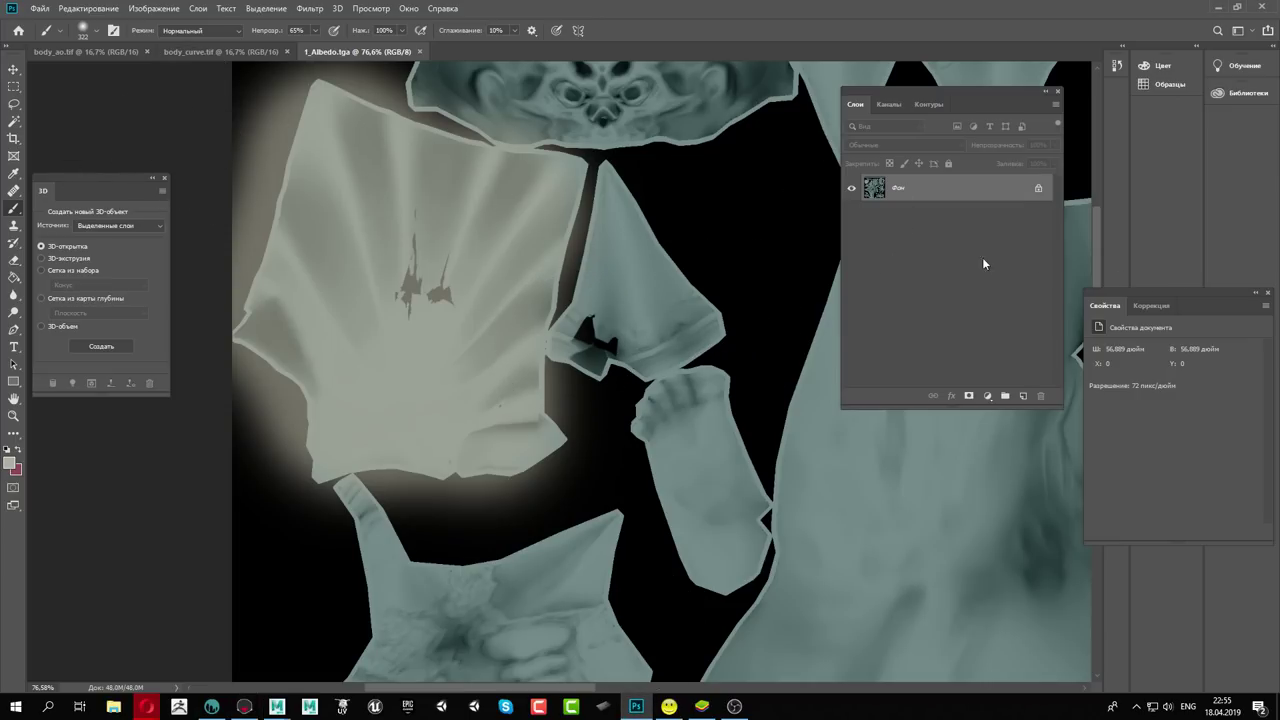
Add a new layer filled with black 000000 and lower its opacity to 37%
left_click(1022, 396)
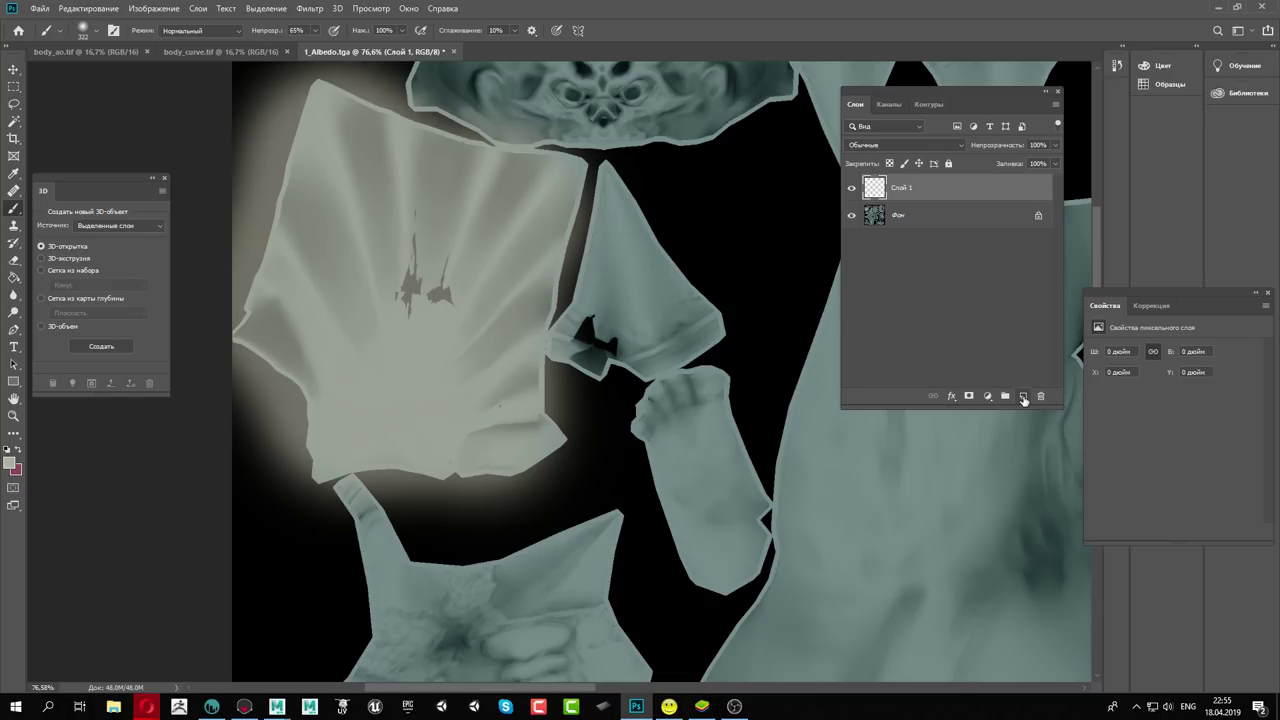
scroll(588, 348, "down", 3, "alt")
scroll(588, 348, "down", 2, "alt")
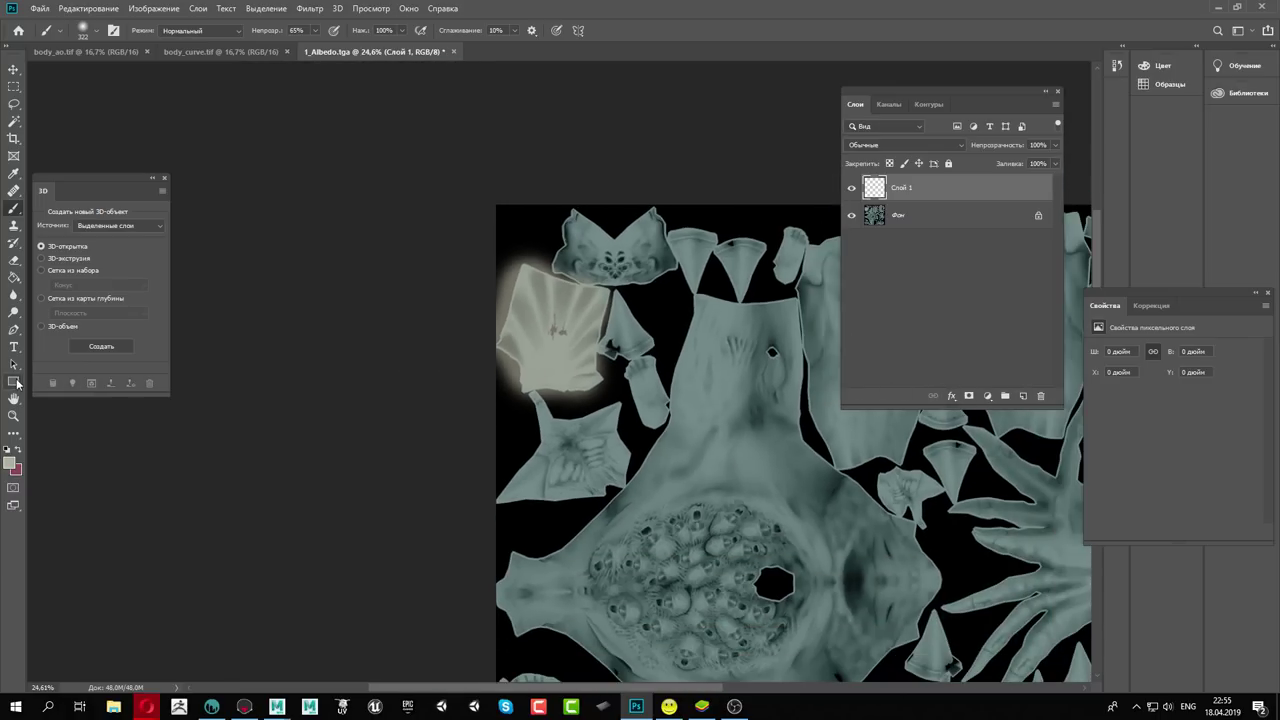
left_click(10, 465)
type("000000")
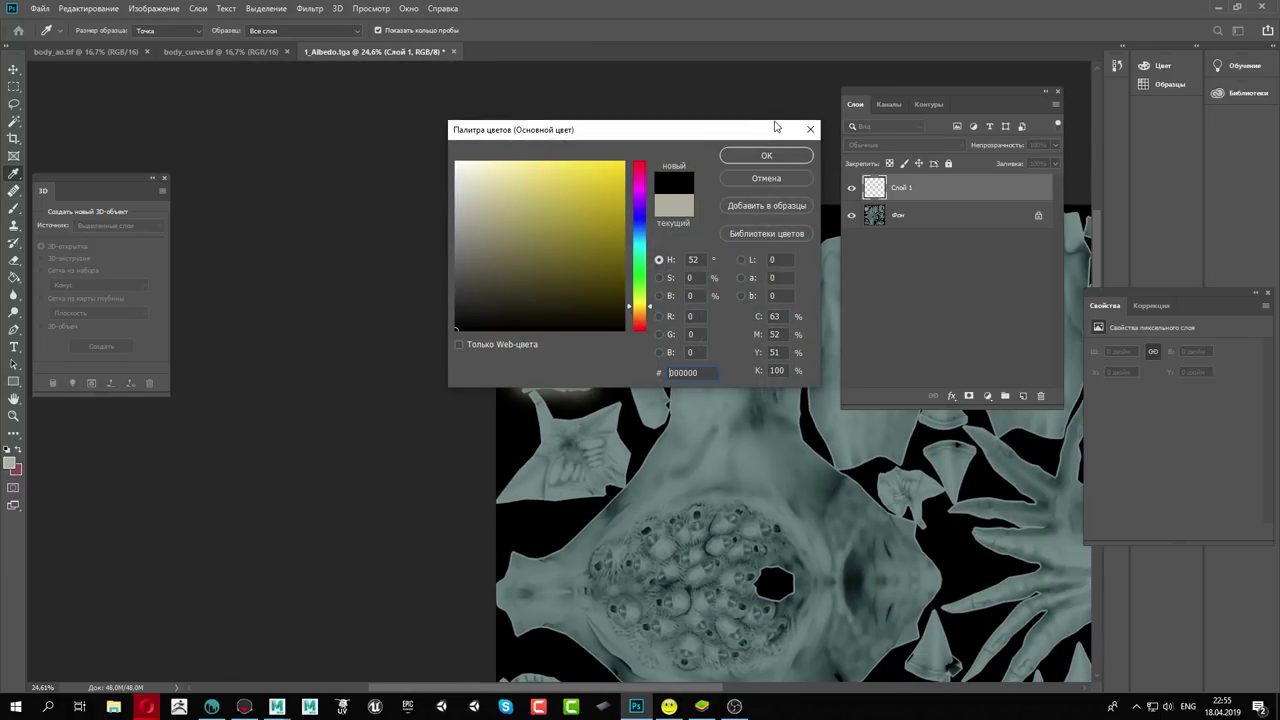
left_click(766, 155)
key("b")
scroll(601, 352, "down", 2, "alt")
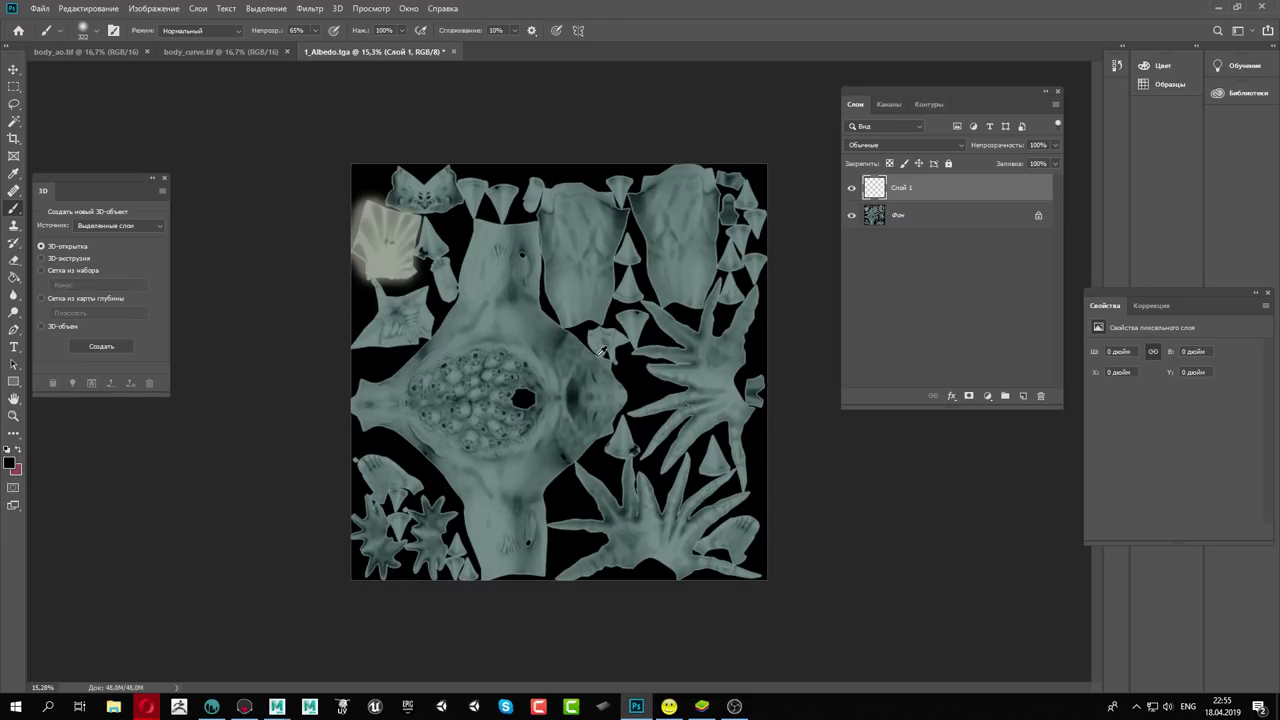
left_click(13, 279)
left_click(740, 520)
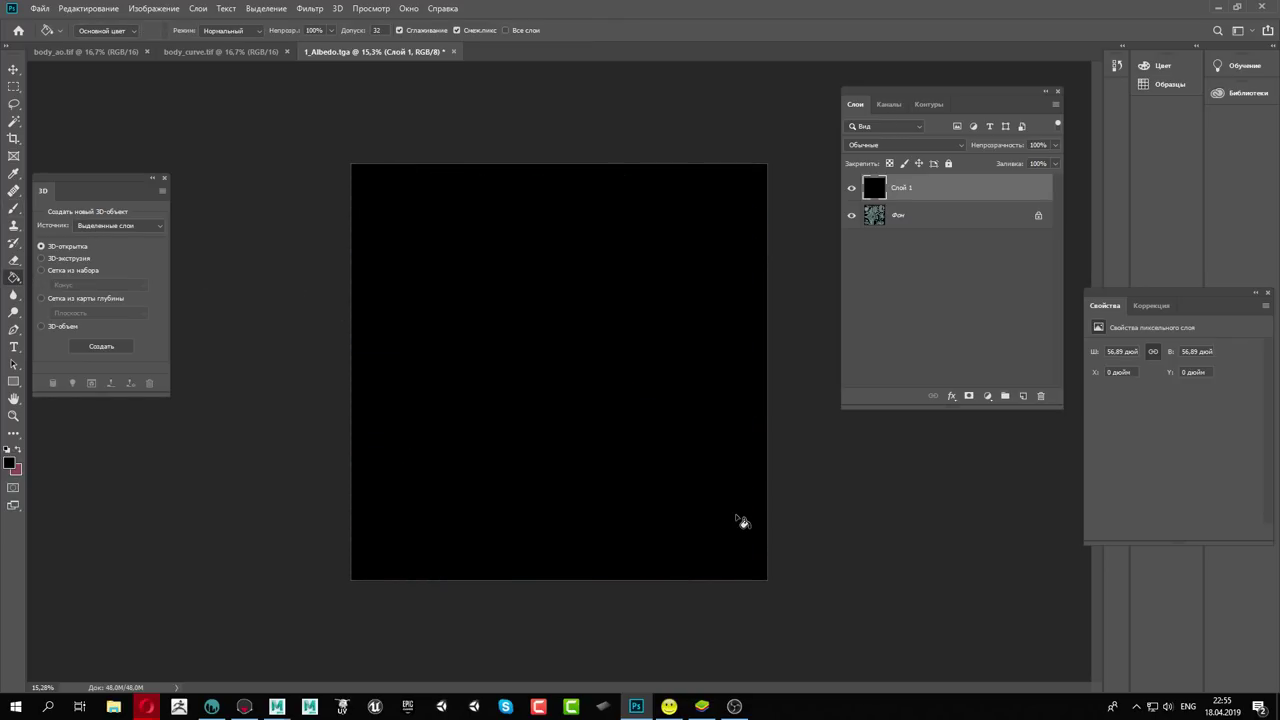
left_click(1055, 146)
left_click_drag(1022, 163, 1016, 164)
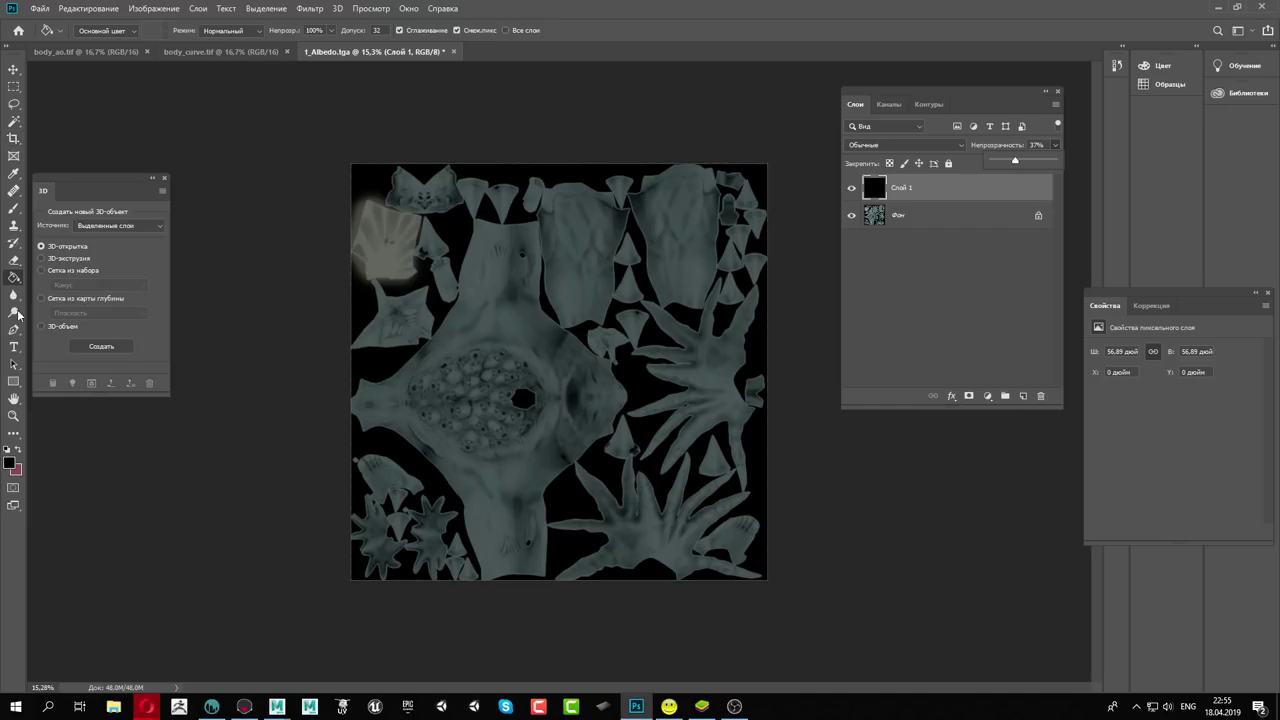
Set the foreground paint colour to light cyan acf6ff
left_click(10, 462)
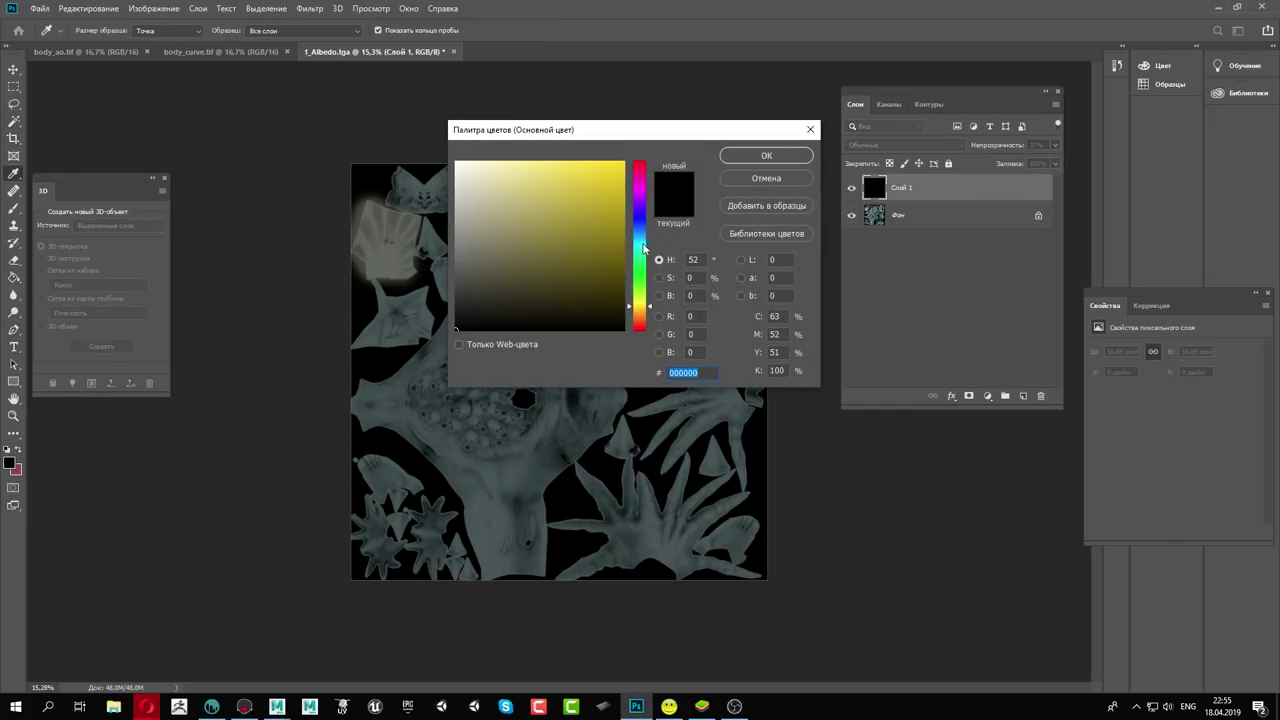
left_click(644, 246)
left_click(510, 161)
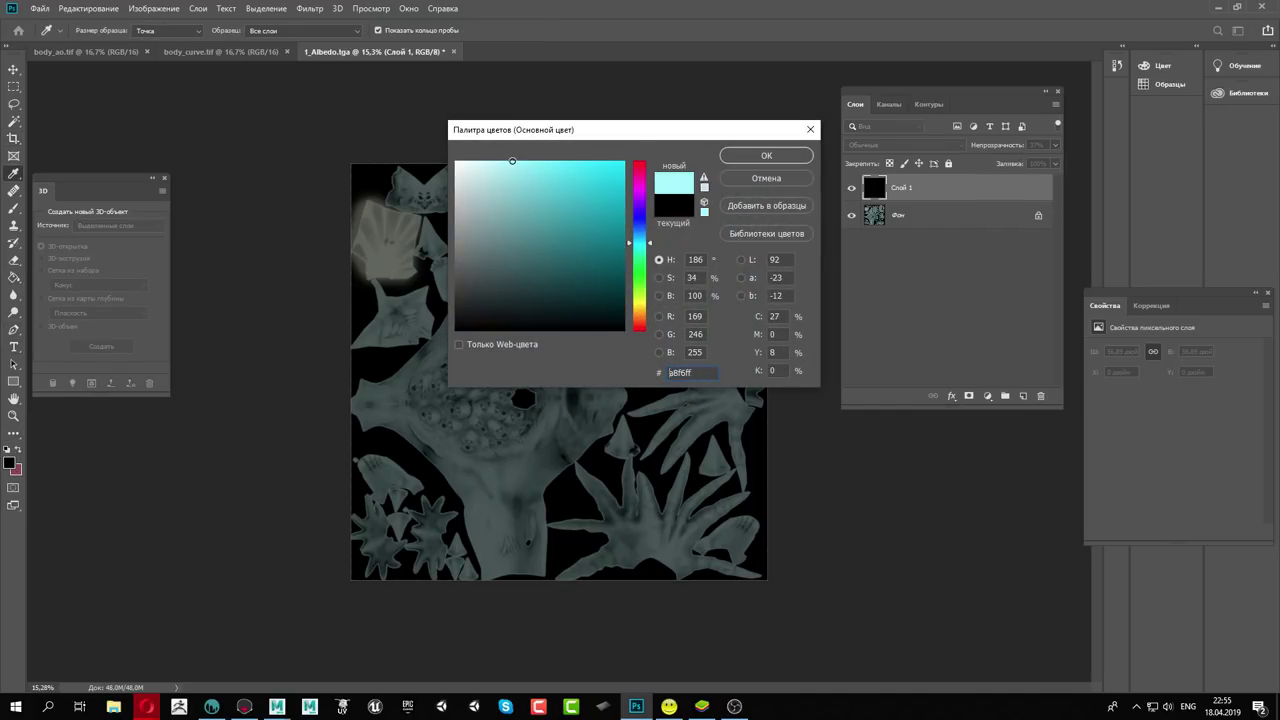
left_click(763, 155)
left_click(13, 245)
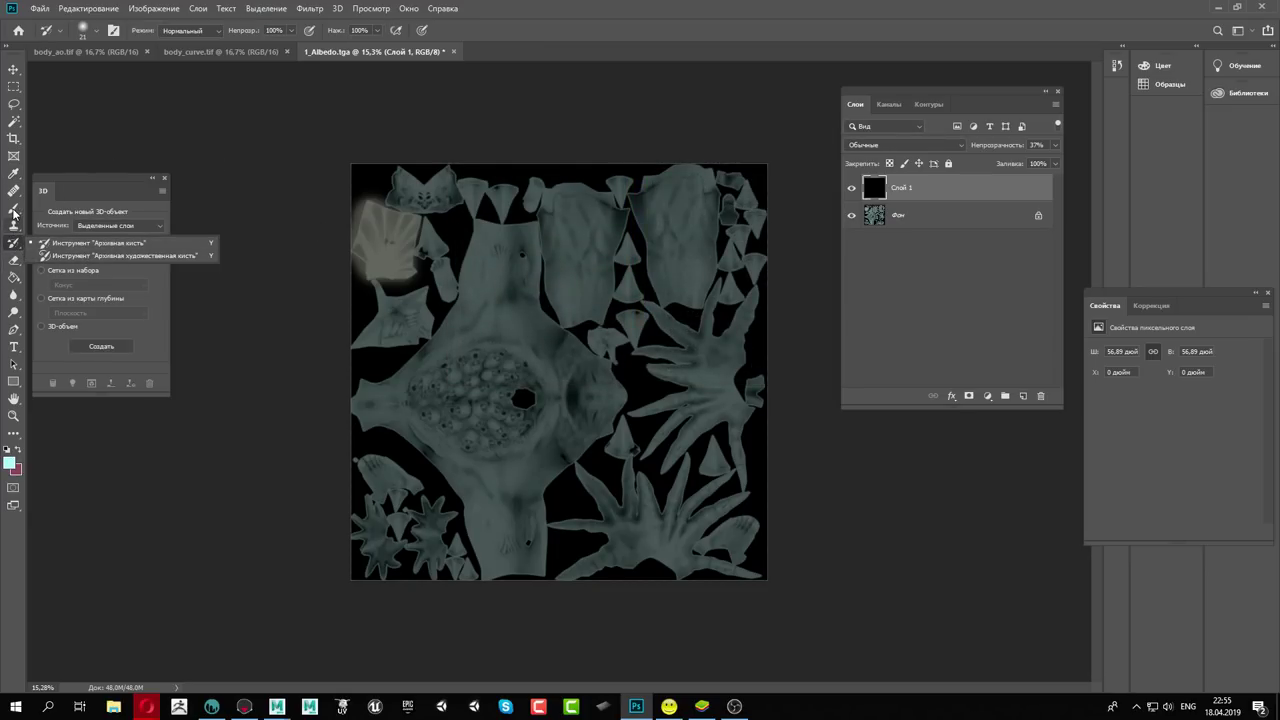
Switch to the regular Brush tool and set its size to 37 px
left_click(13, 209)
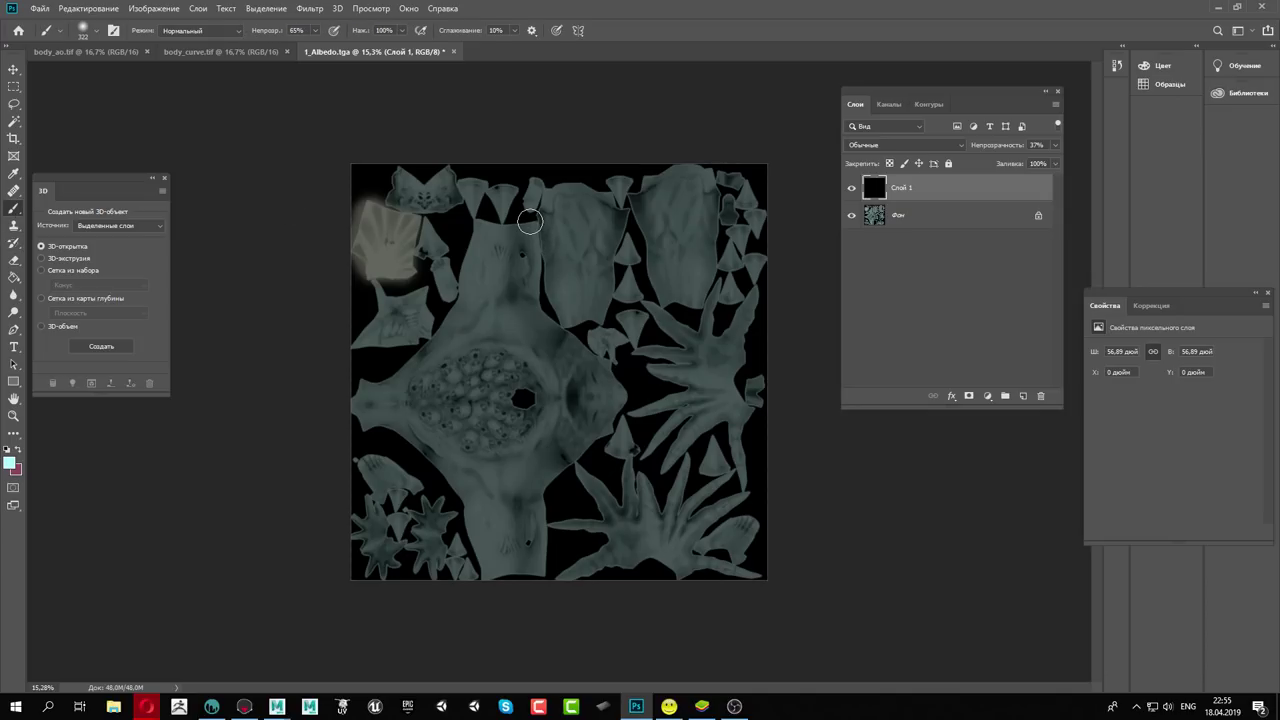
left_click(81, 31)
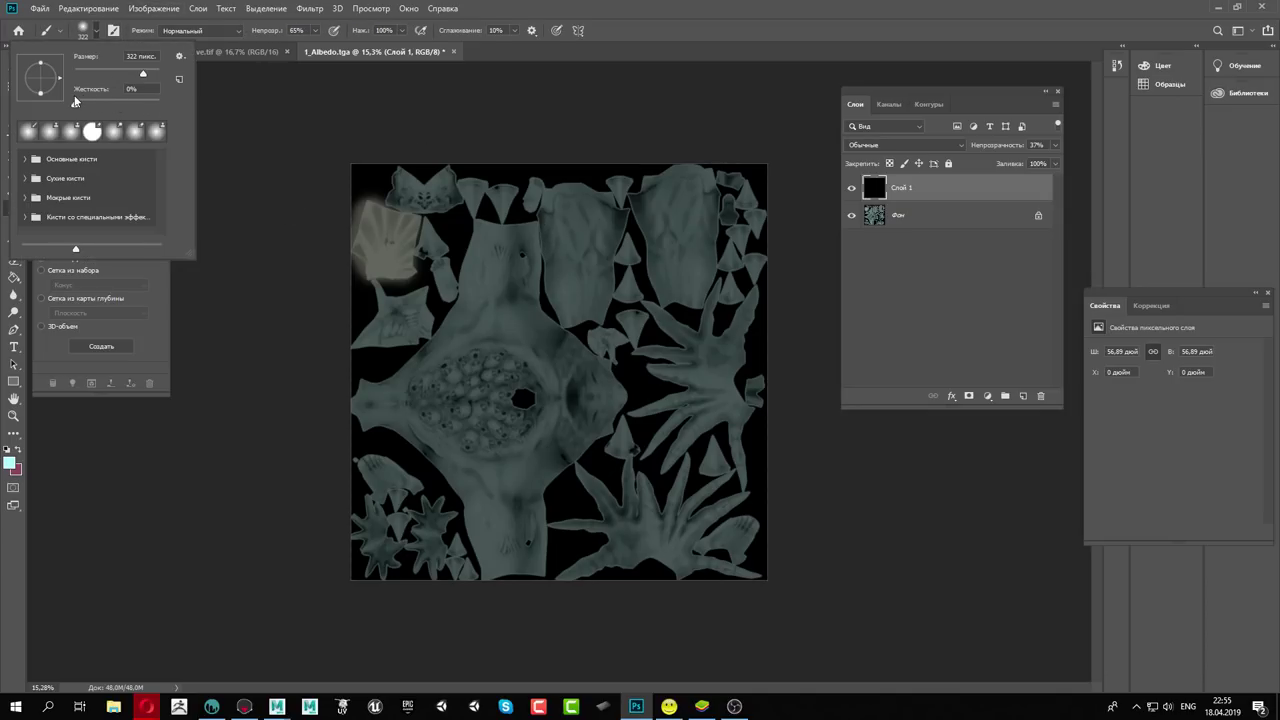
left_click_drag(118, 76, 113, 74)
key("Return")
scroll(330, 450, "up", 10, "alt")
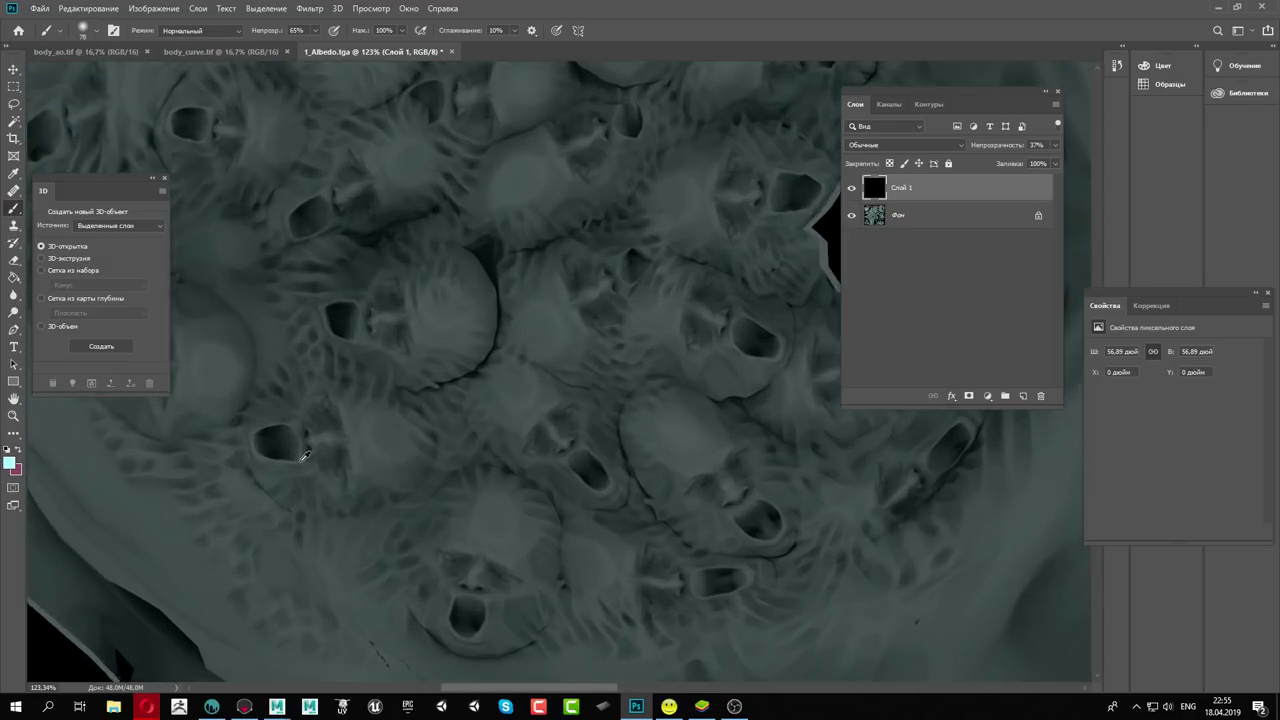
scroll(374, 349, "up", 2, "alt")
scroll(423, 337, "up", 3, "alt")
right_click(460, 302)
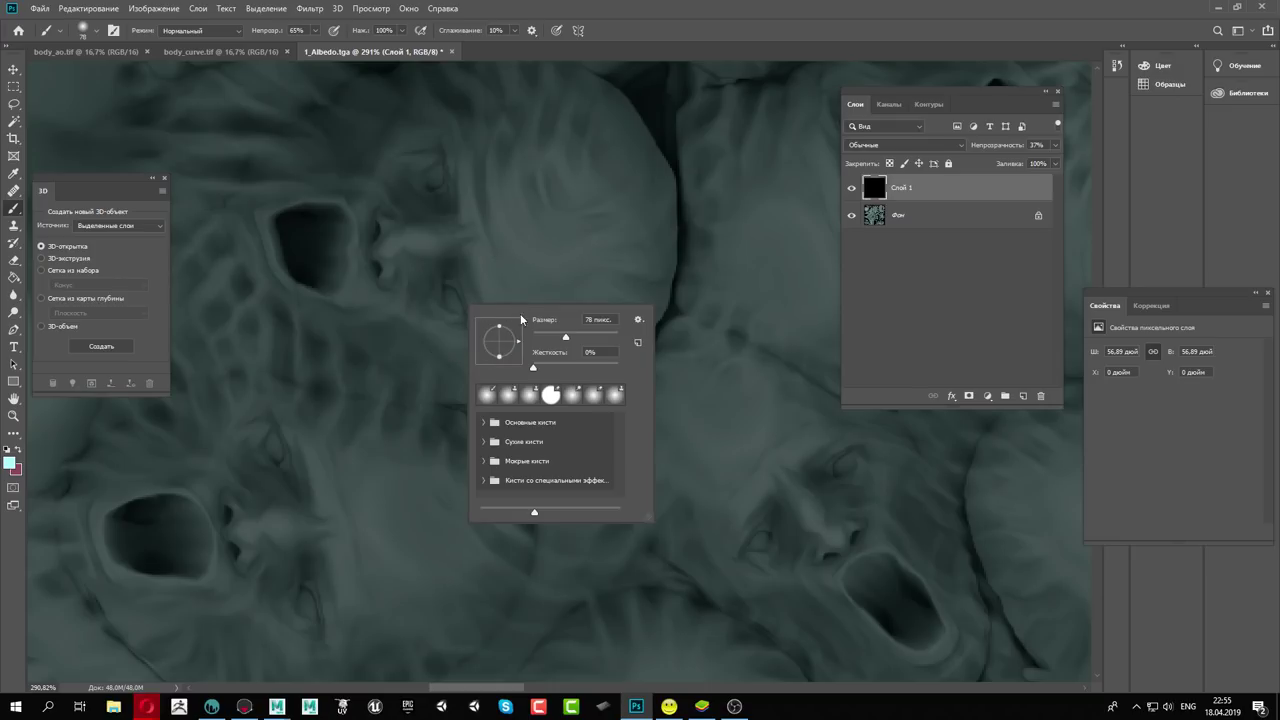
type("37")
key("Return")
left_click(445, 295)
Dab glowing cyan eyes onto the left and right faces of the cluster
left_click(445, 295)
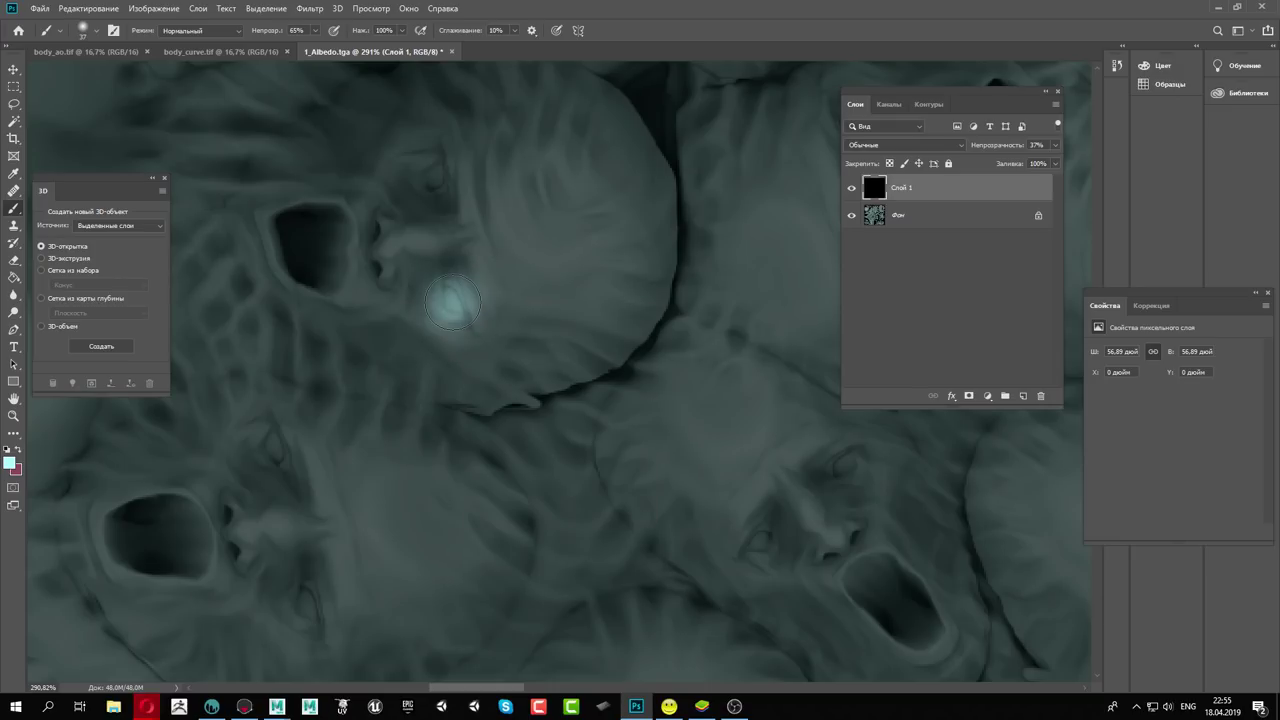
left_click(432, 178)
left_click(305, 595)
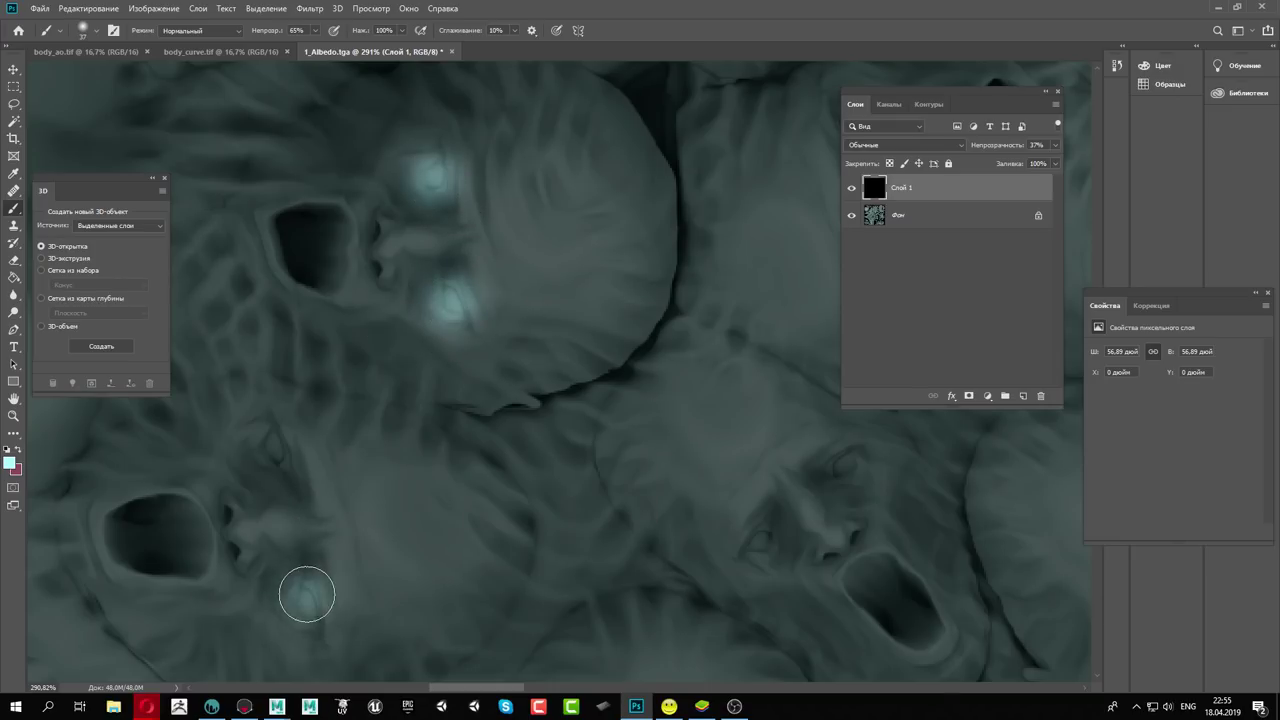
left_click(305, 595)
left_click(272, 443)
left_click(272, 443)
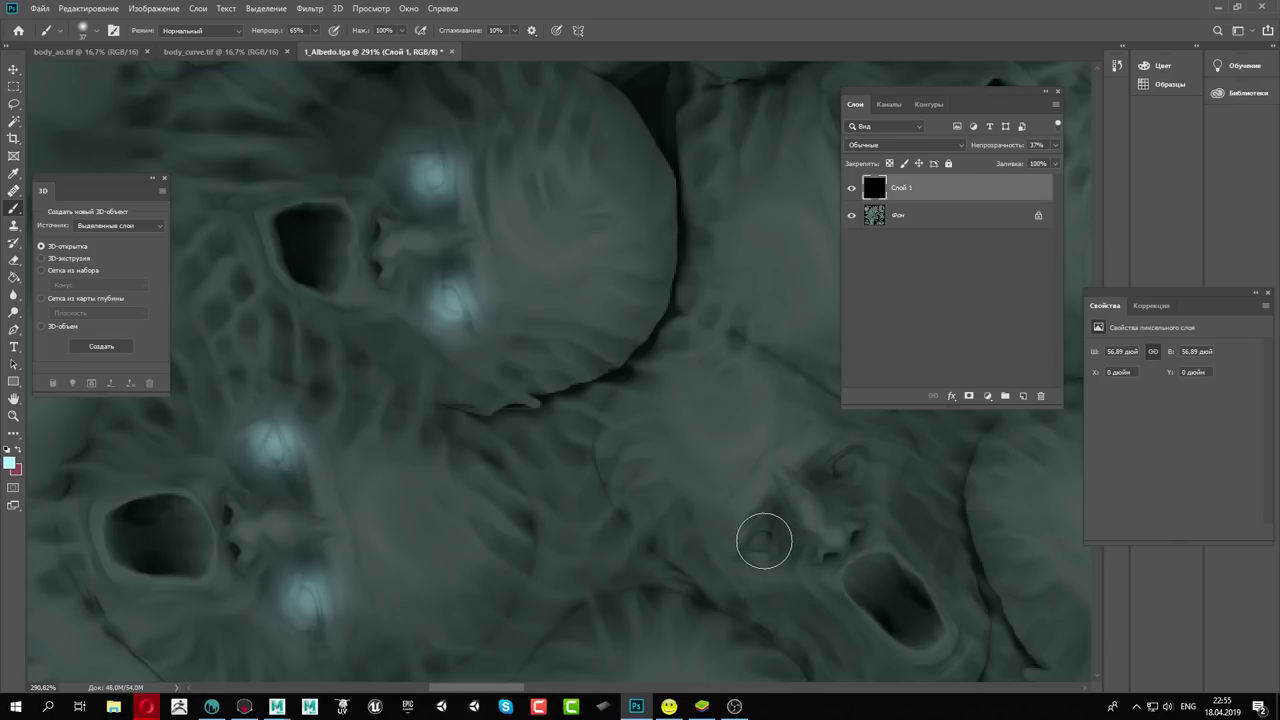
left_click(762, 541)
left_click(762, 541)
left_click(846, 455)
left_click(846, 455)
scroll(410, 312, "down", 2, "alt")
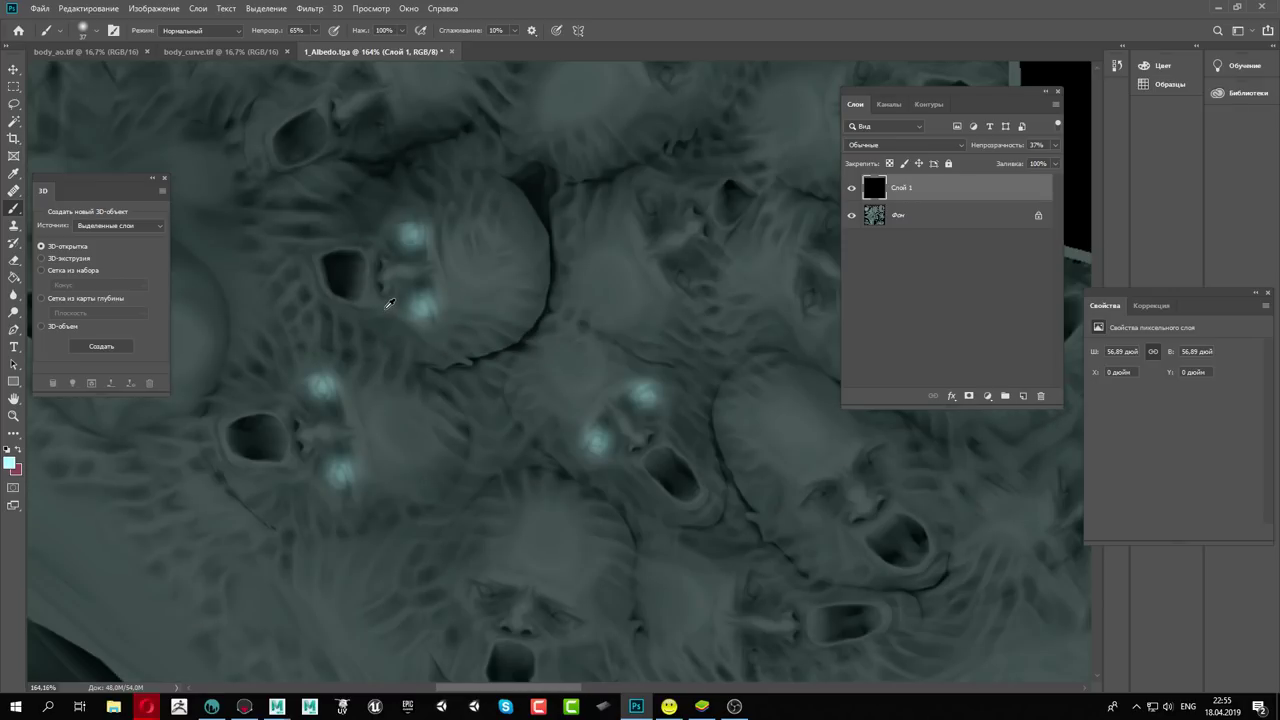
scroll(389, 306, "down", 2, "alt")
Give the upper, top, right, centre, lower-right and bottom faces pairs of glowing eyes
left_click(381, 176)
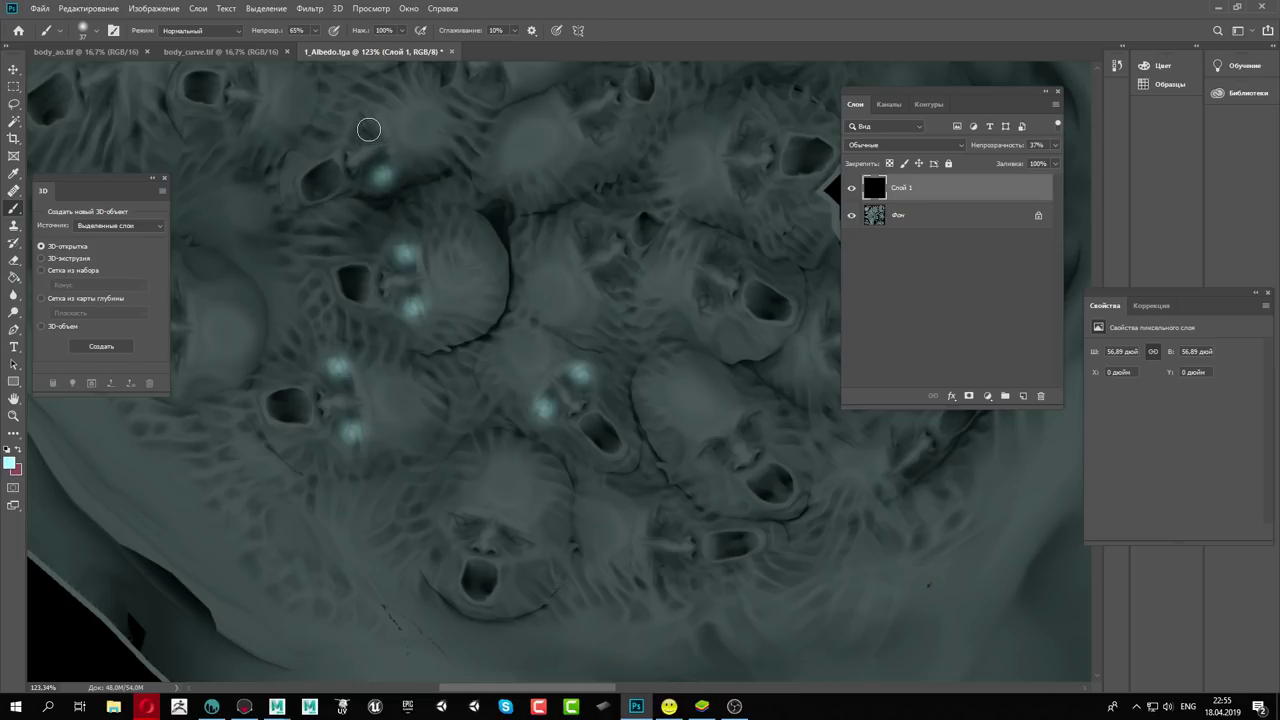
left_click(362, 122)
left_click(592, 132)
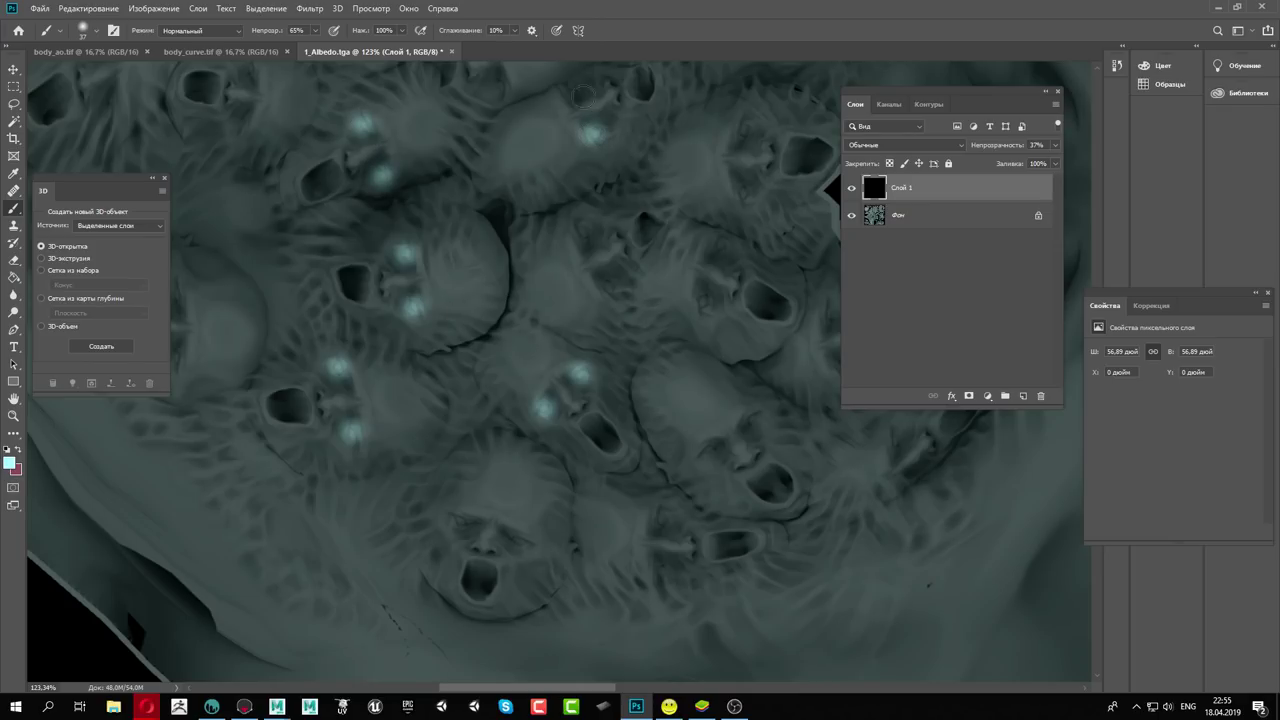
left_click(570, 86)
left_click(700, 299)
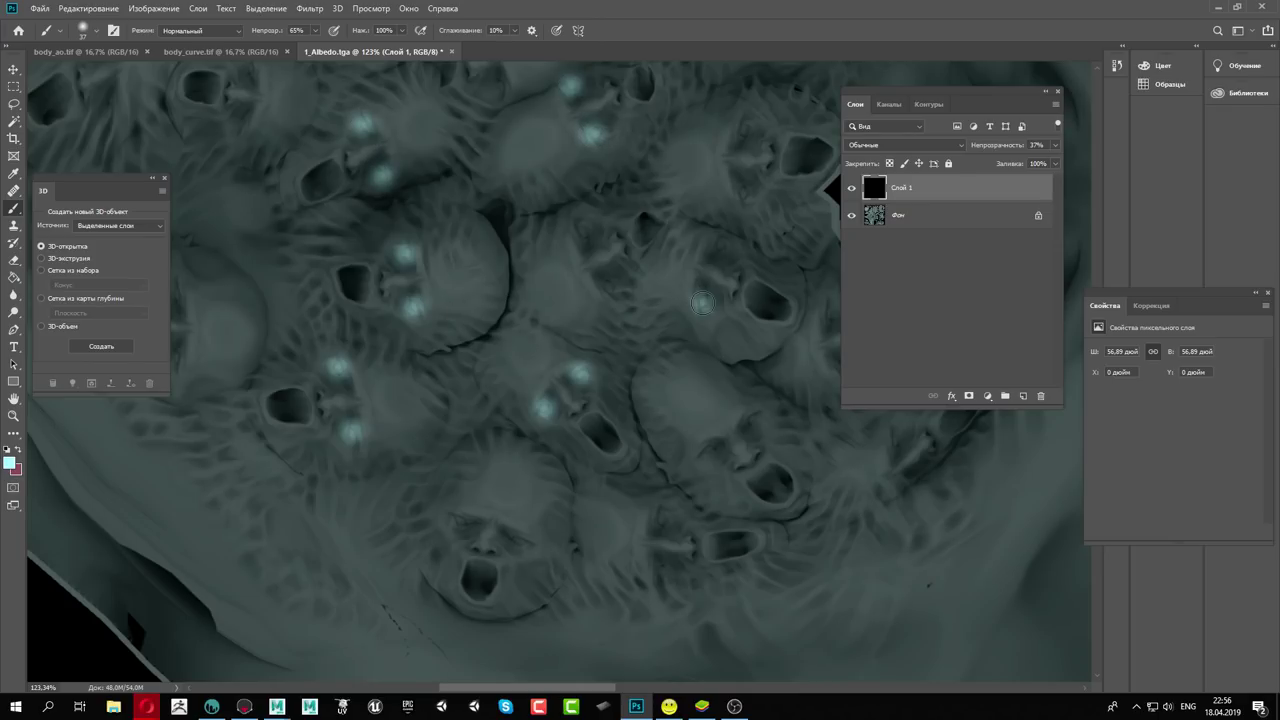
left_click(721, 243)
left_click(611, 288)
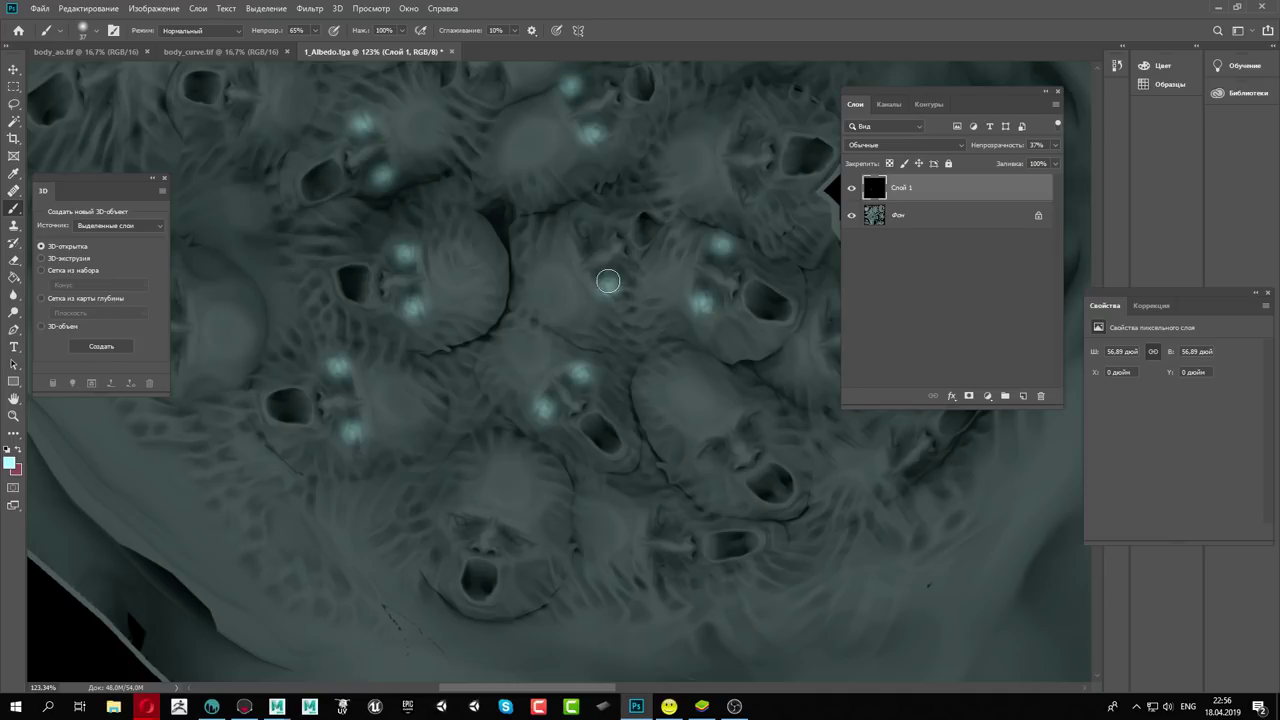
left_click(585, 230)
left_click(711, 449)
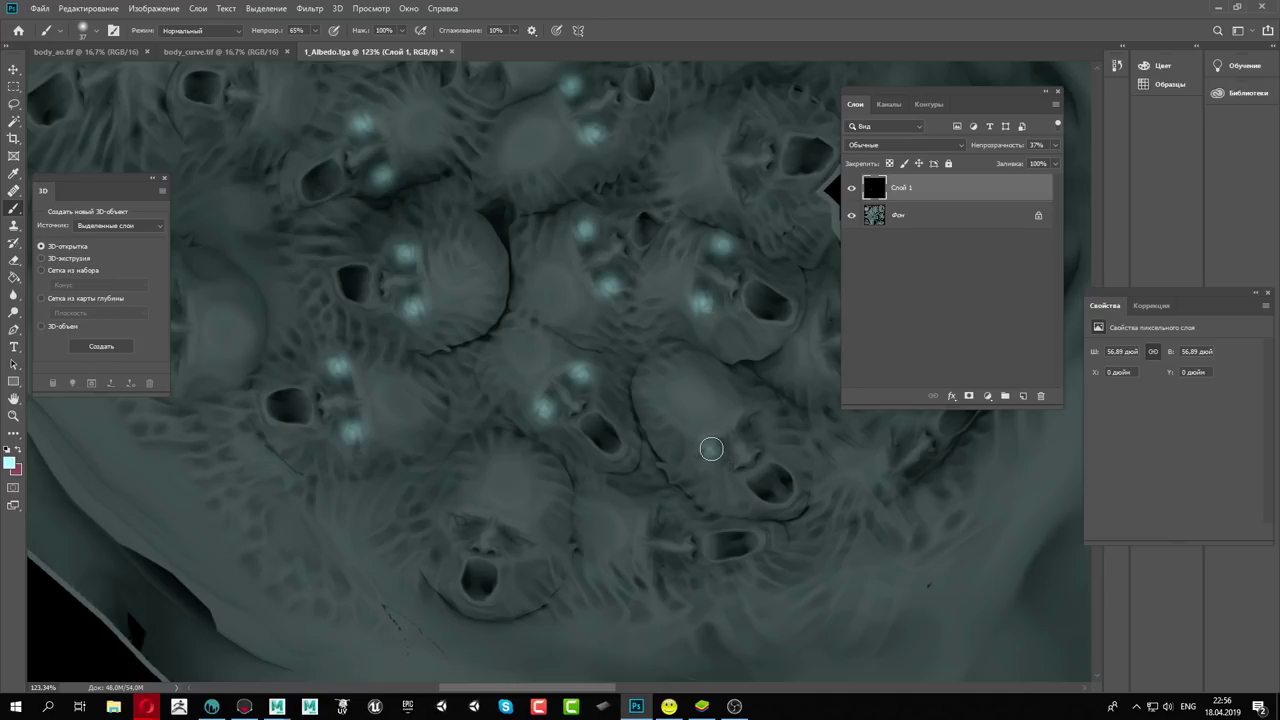
left_click(749, 419)
left_click(662, 568)
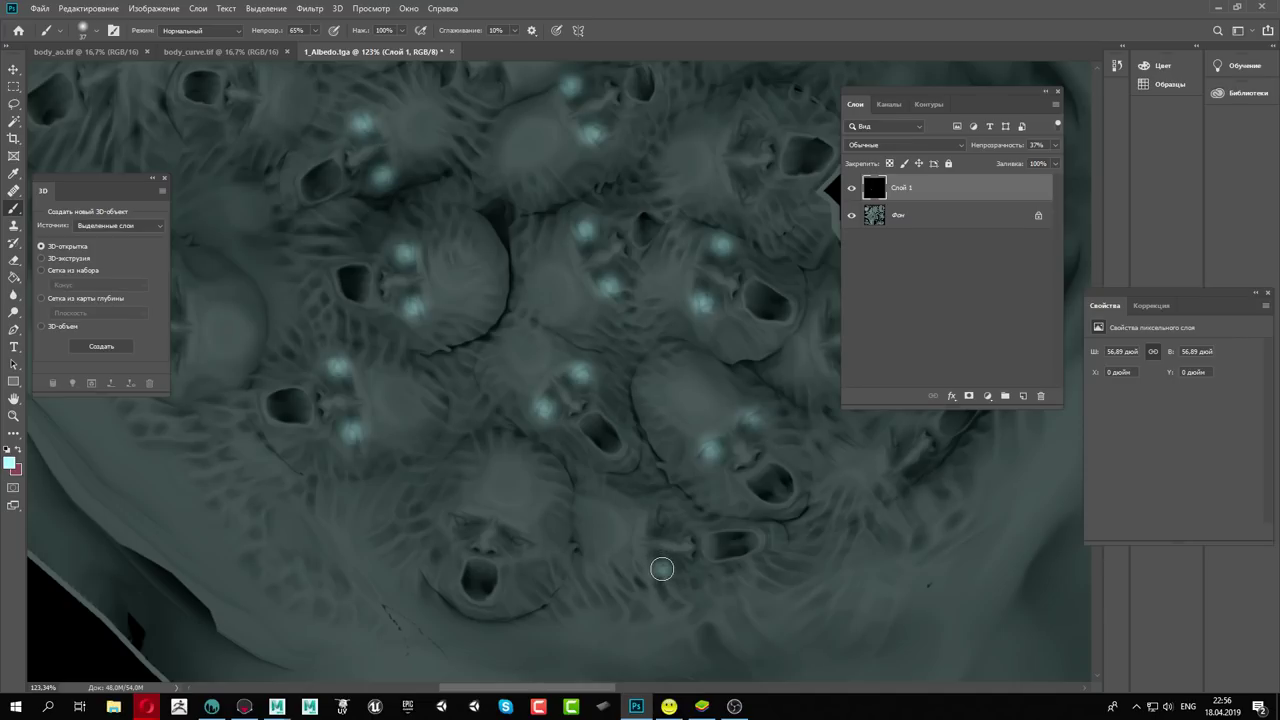
left_click(664, 518)
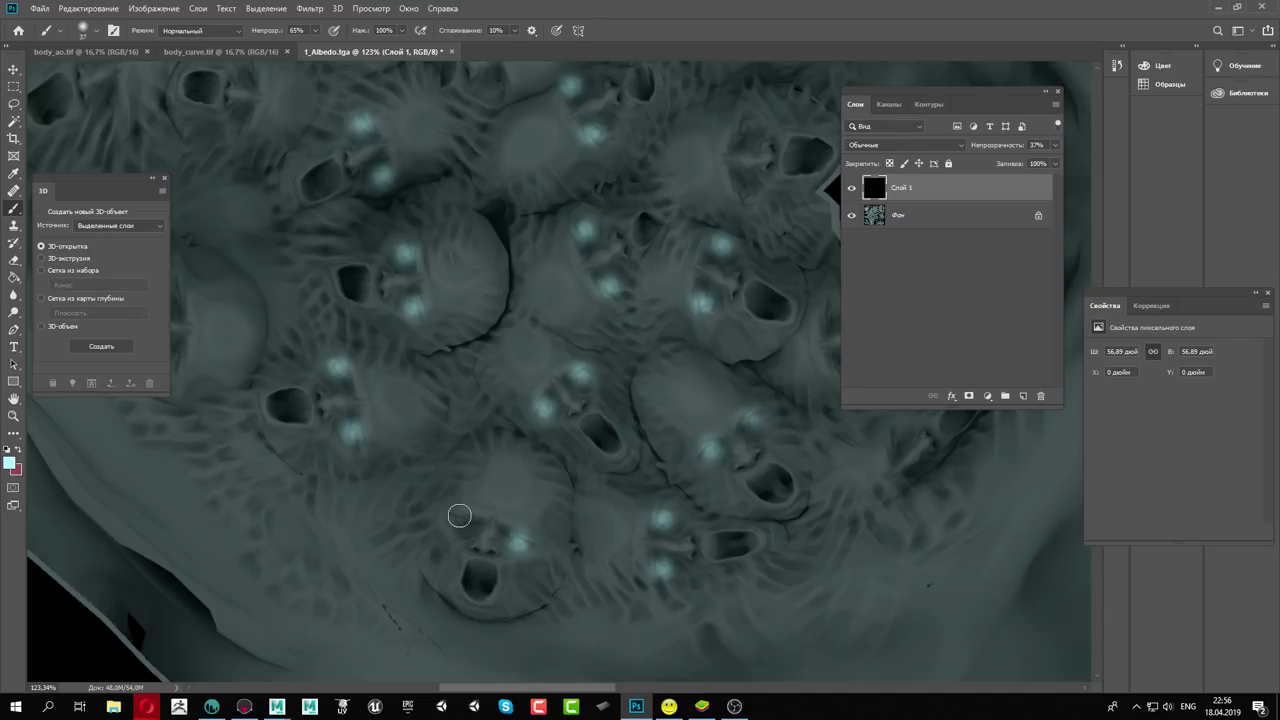
Paint glowing cyan eyes on the faces at the top left
scroll(221, 350, "down", 3, "alt")
scroll(221, 346, "up", 2, "alt")
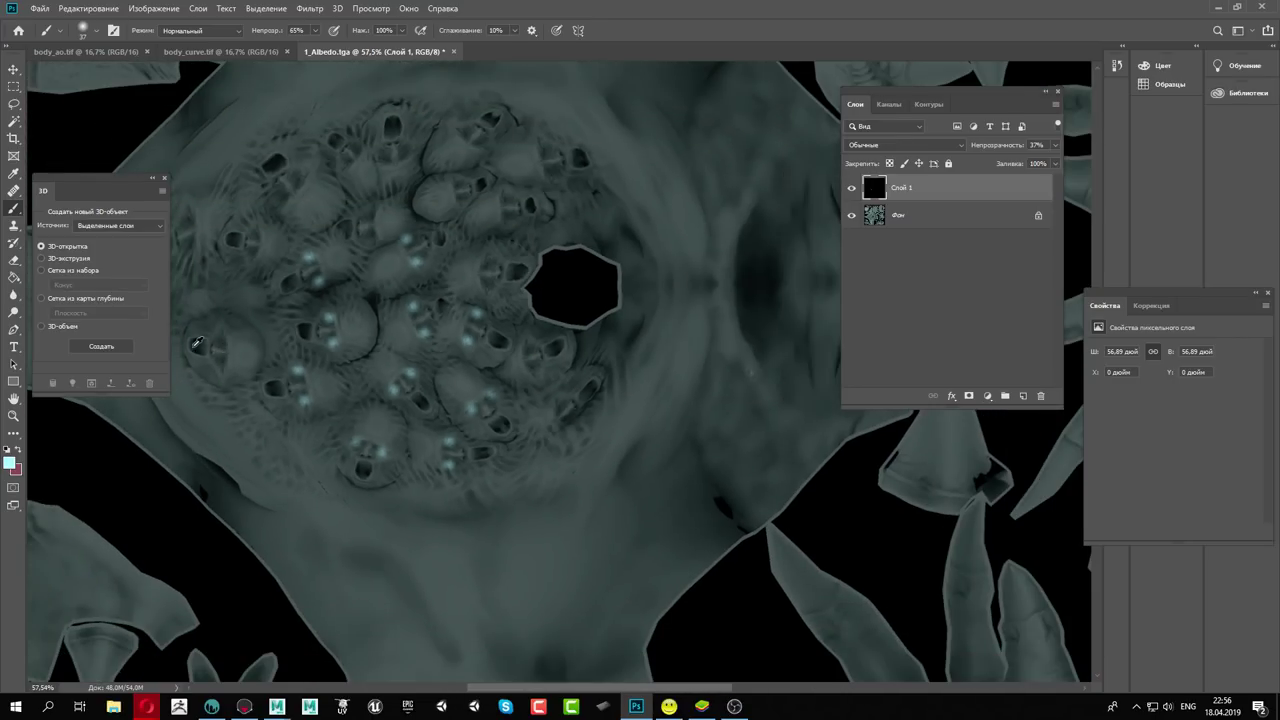
scroll(221, 346, "up", 2, "alt")
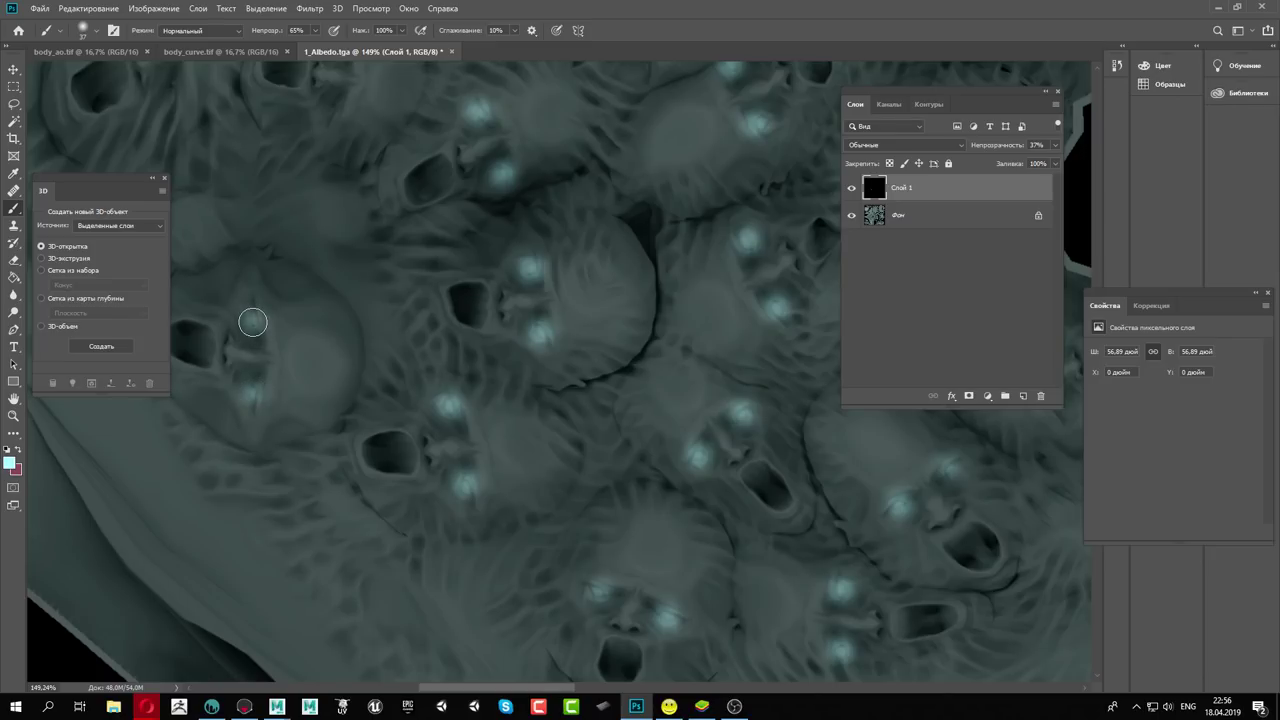
scroll(375, 222, "down", 1, "alt")
left_click(379, 127)
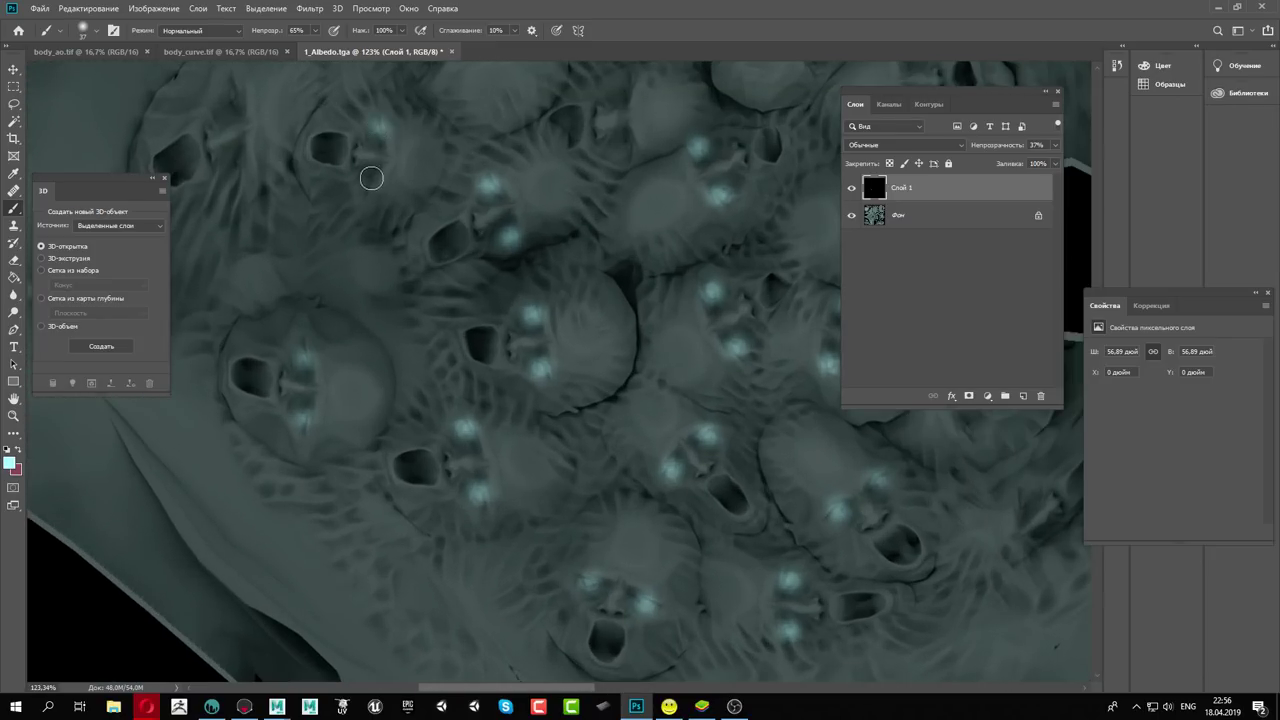
left_click(372, 183)
left_click(232, 95)
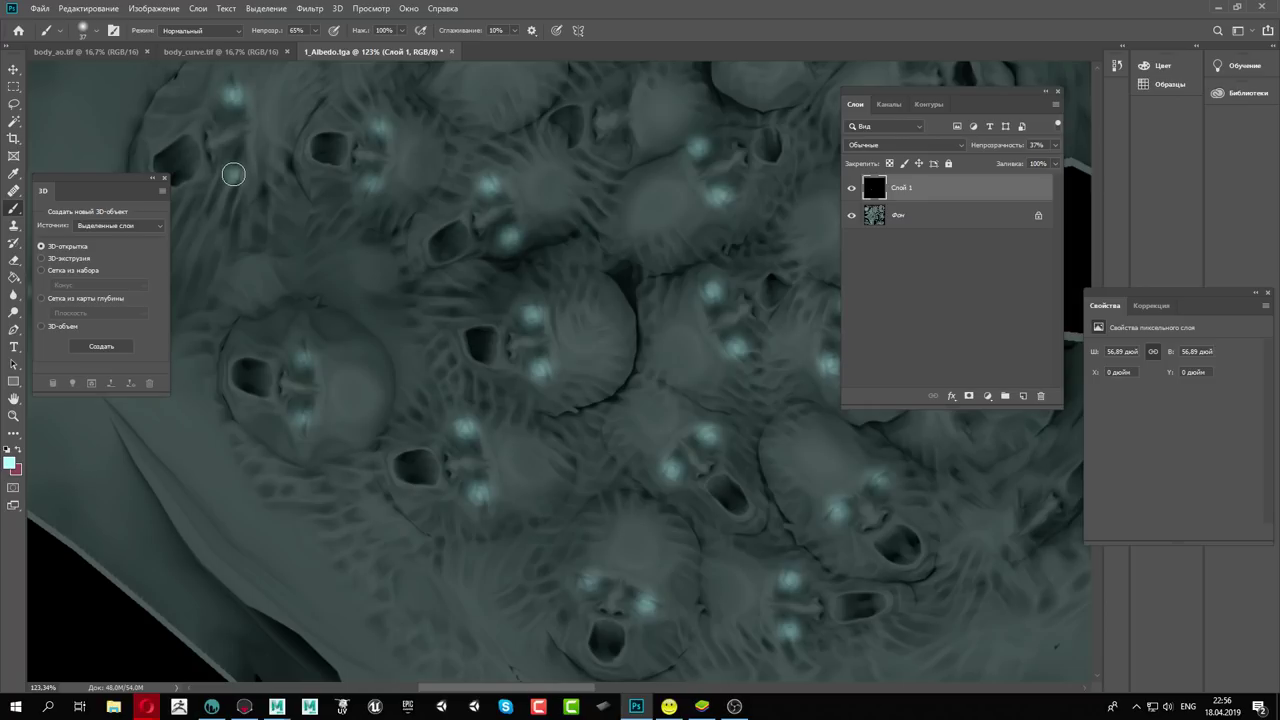
Add glowing eye pairs beside the dark hole and on the upper faces
scroll(717, 186, "down", 2, "alt")
scroll(726, 188, "down", 2, "alt")
scroll(726, 188, "up", 2, "alt")
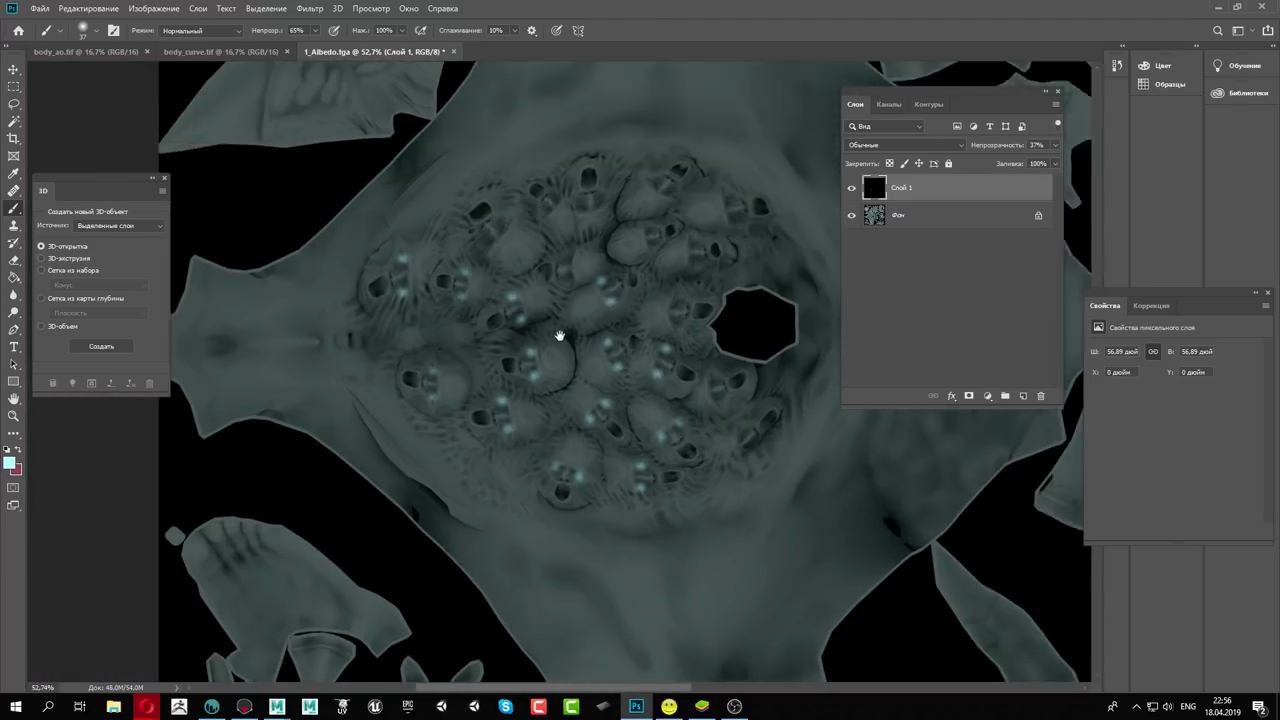
scroll(617, 369, "up", 2, "alt")
left_click(562, 401)
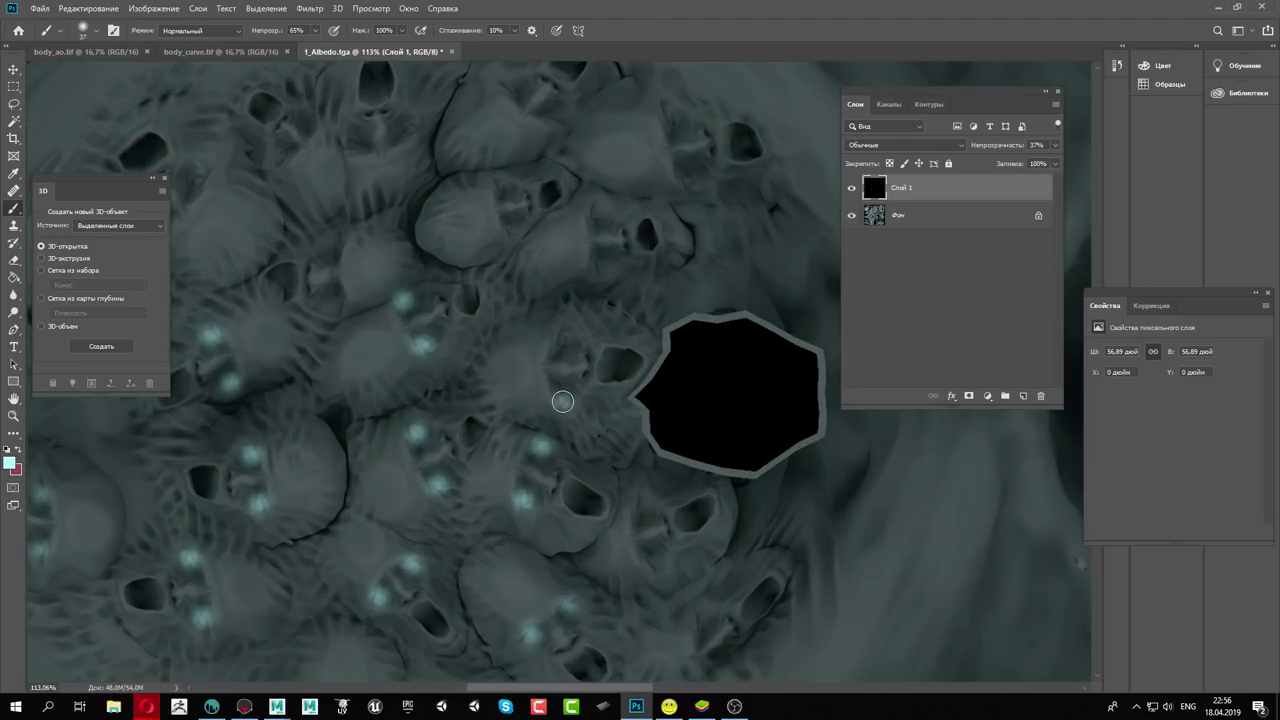
left_click(562, 343)
left_click(603, 261)
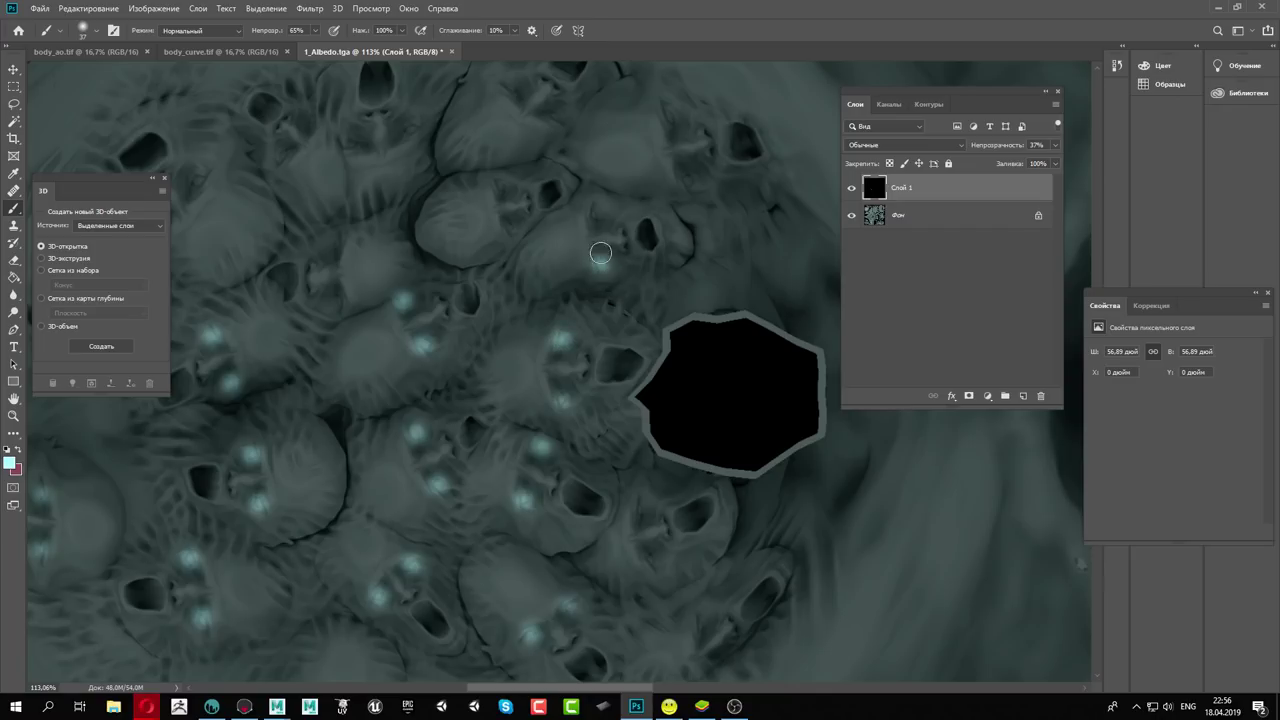
left_click(595, 214)
left_click(687, 183)
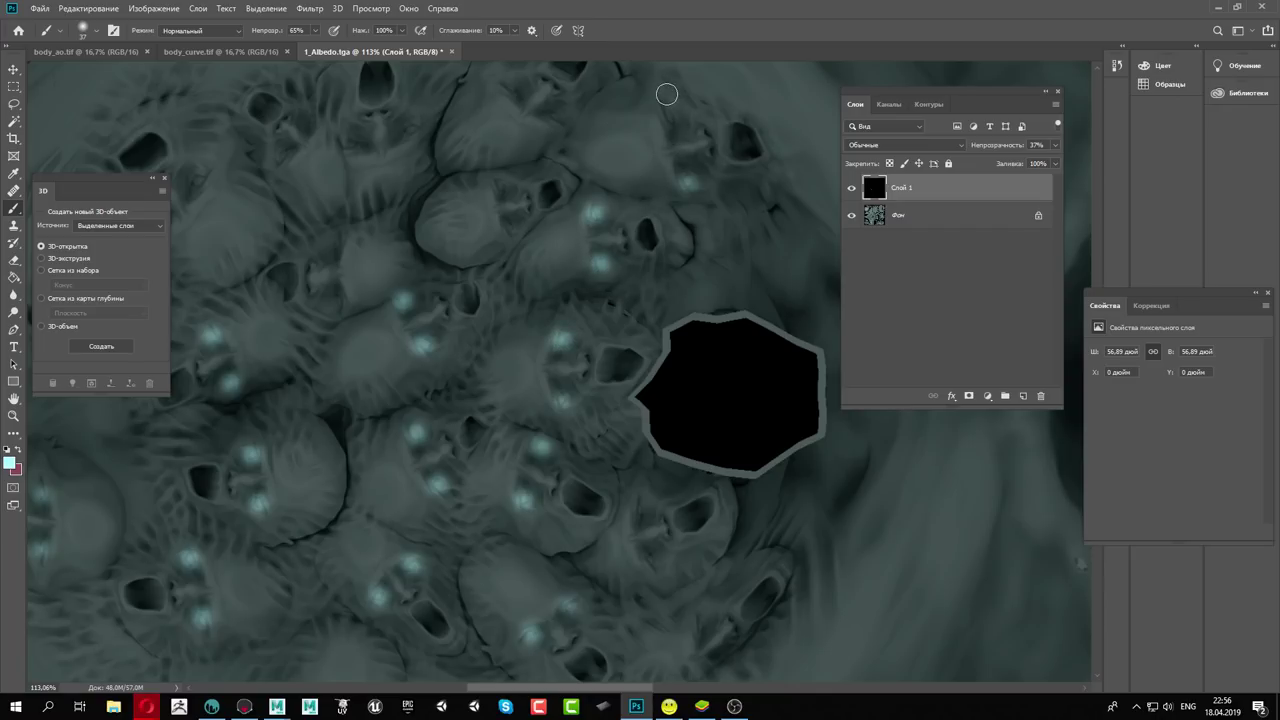
left_click(667, 118)
left_click(510, 228)
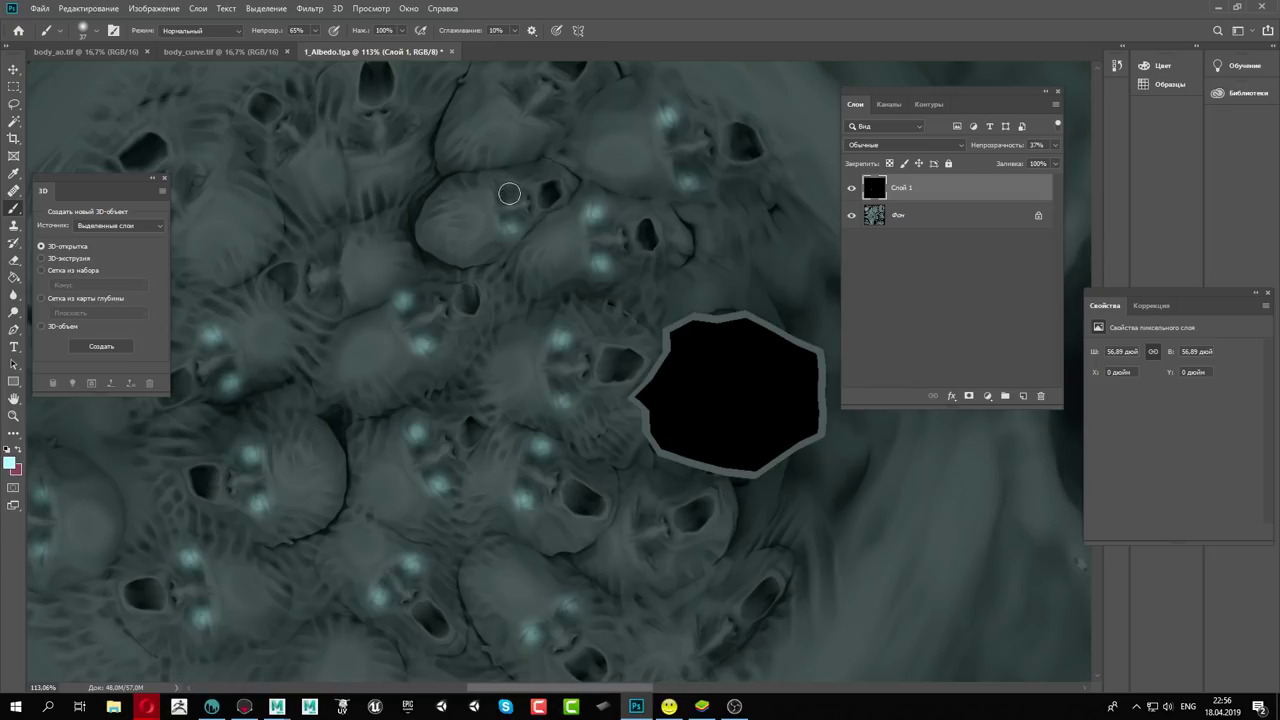
left_click(503, 184)
Finish glowing eyes on the remaining top, upper-left and left faces
scroll(502, 165, "down", 1, "alt")
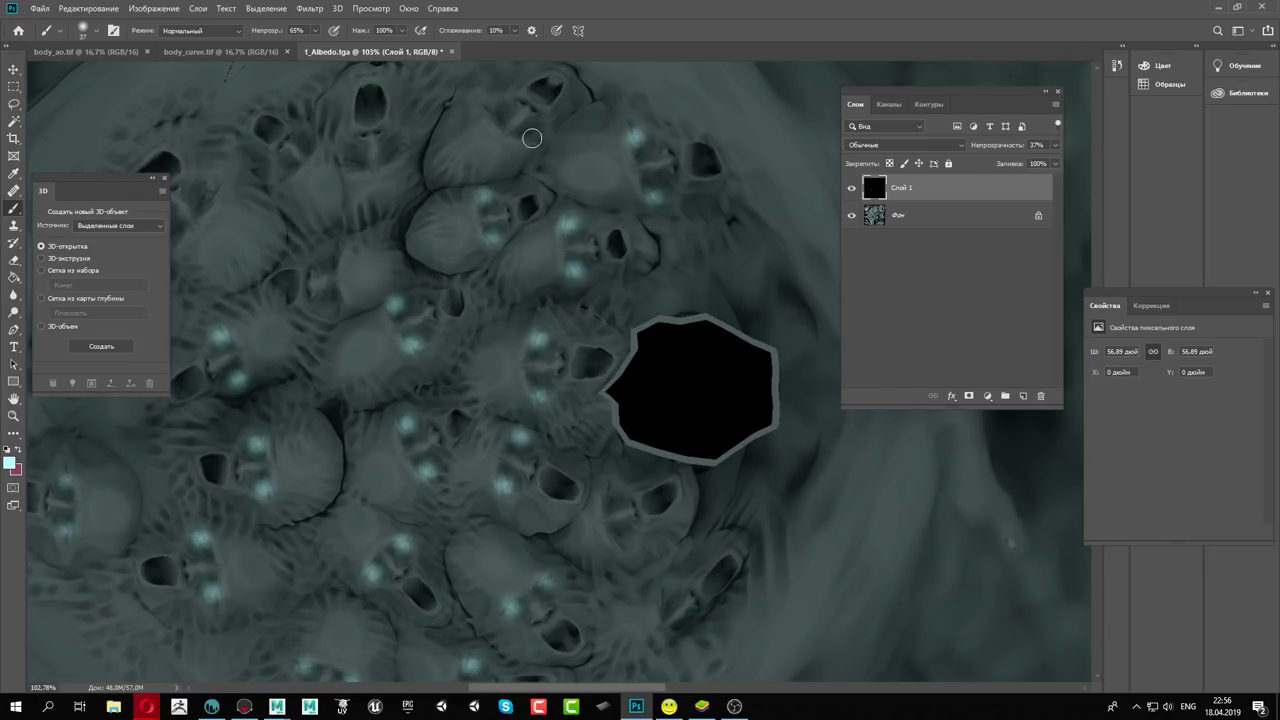
left_click(531, 138)
left_click(400, 147)
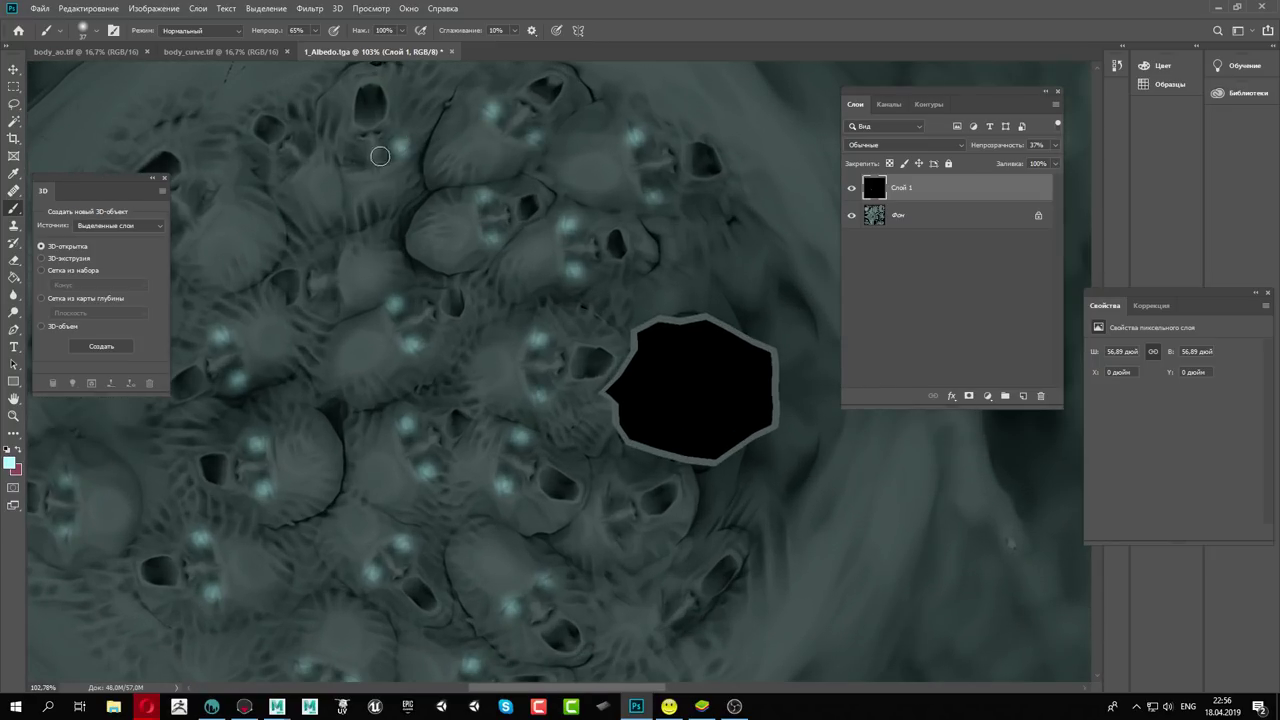
left_click(286, 171)
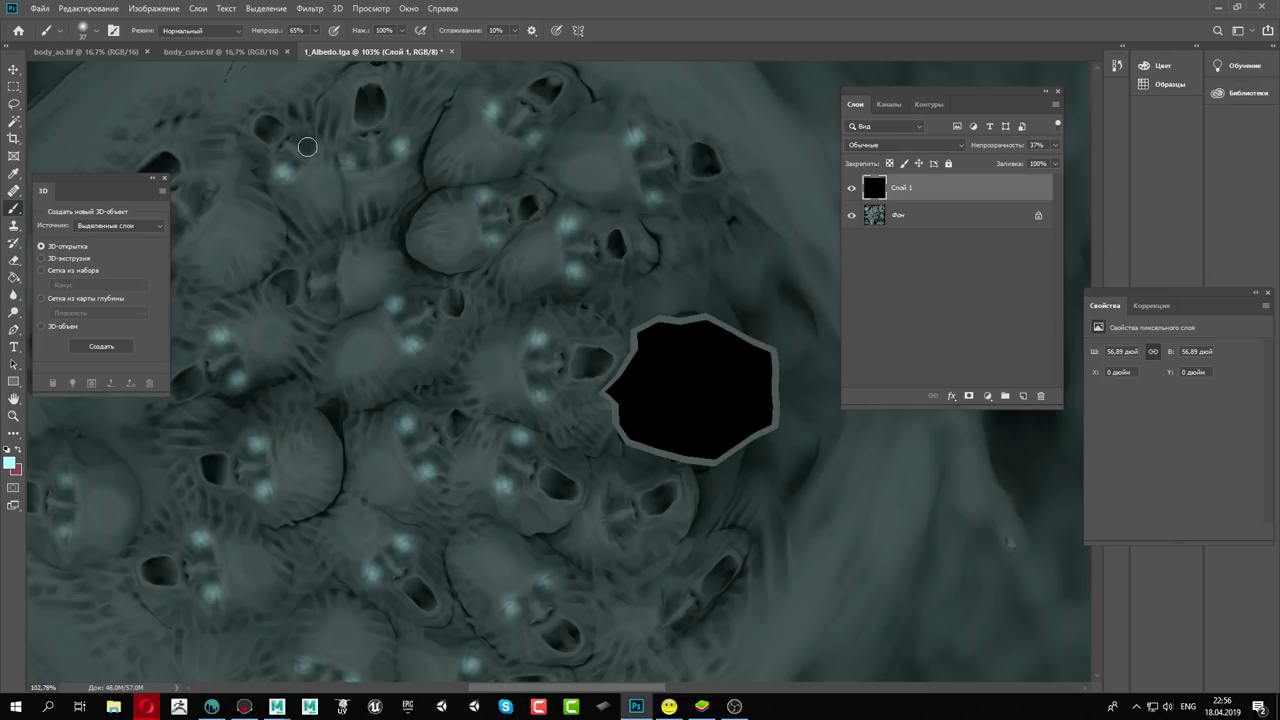
left_click(310, 143)
left_click(340, 302)
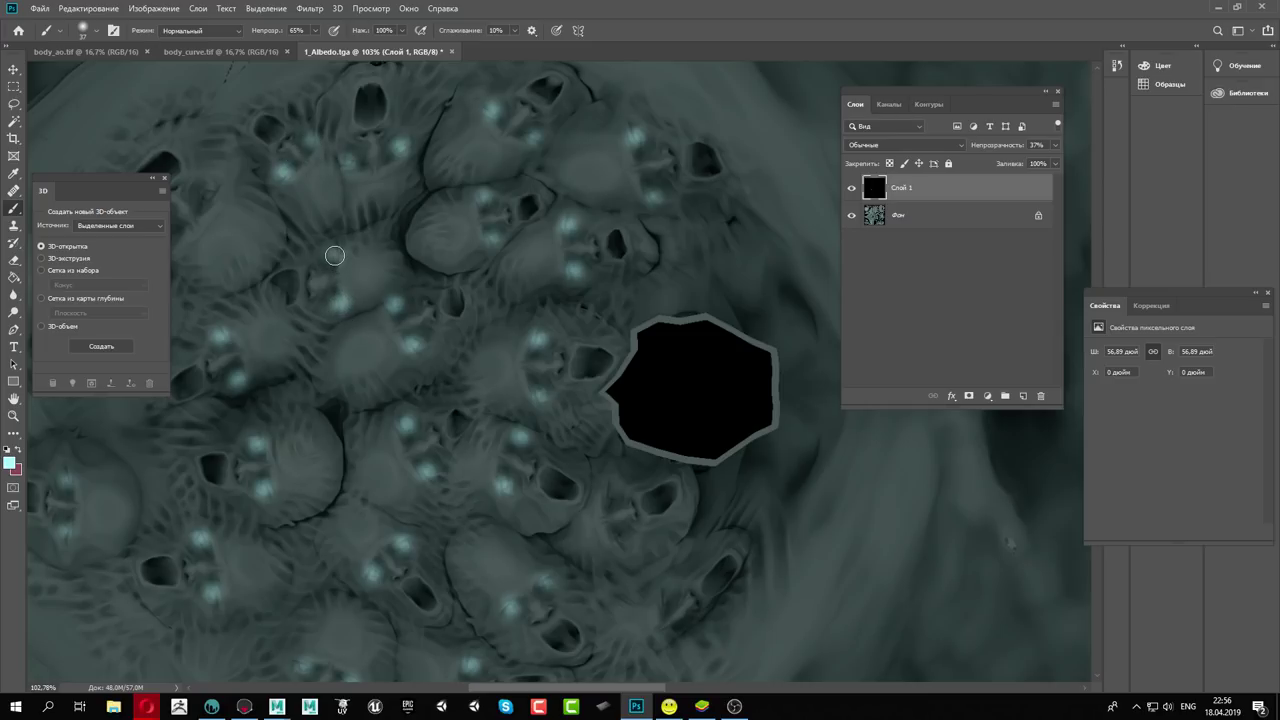
scroll(362, 308, "down", 2, "alt")
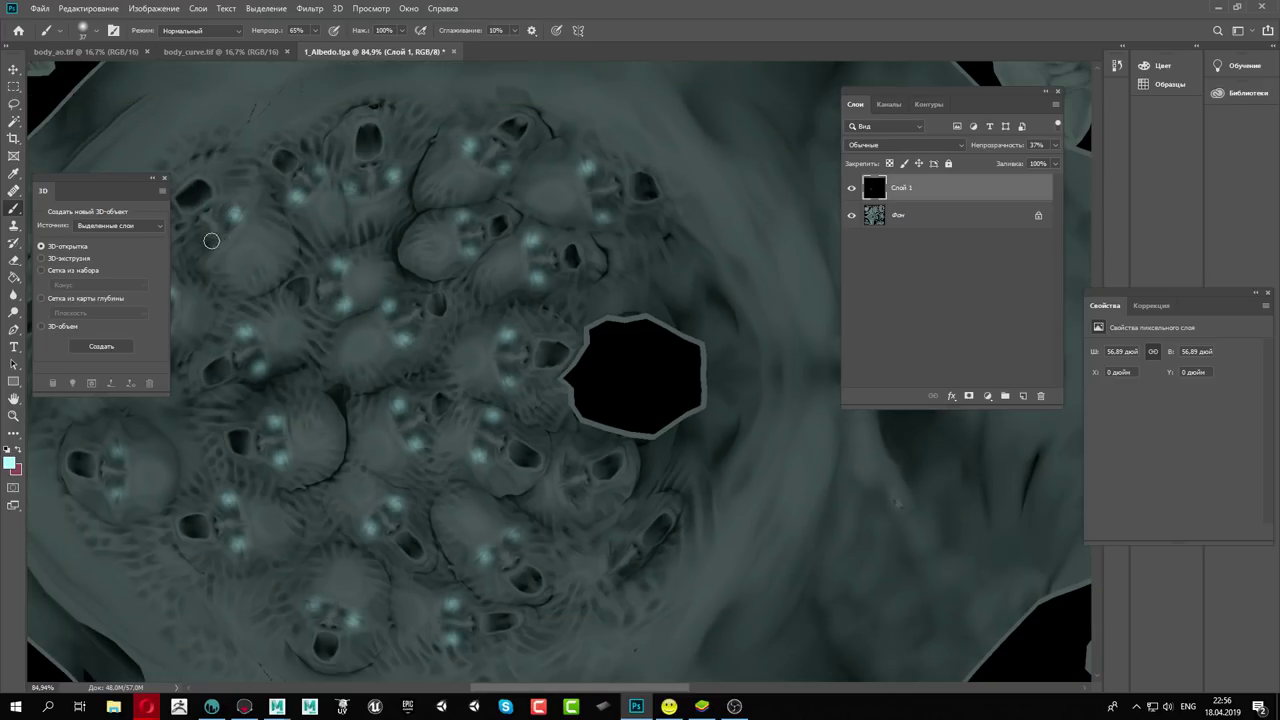
scroll(710, 398, "down", 3, "alt")
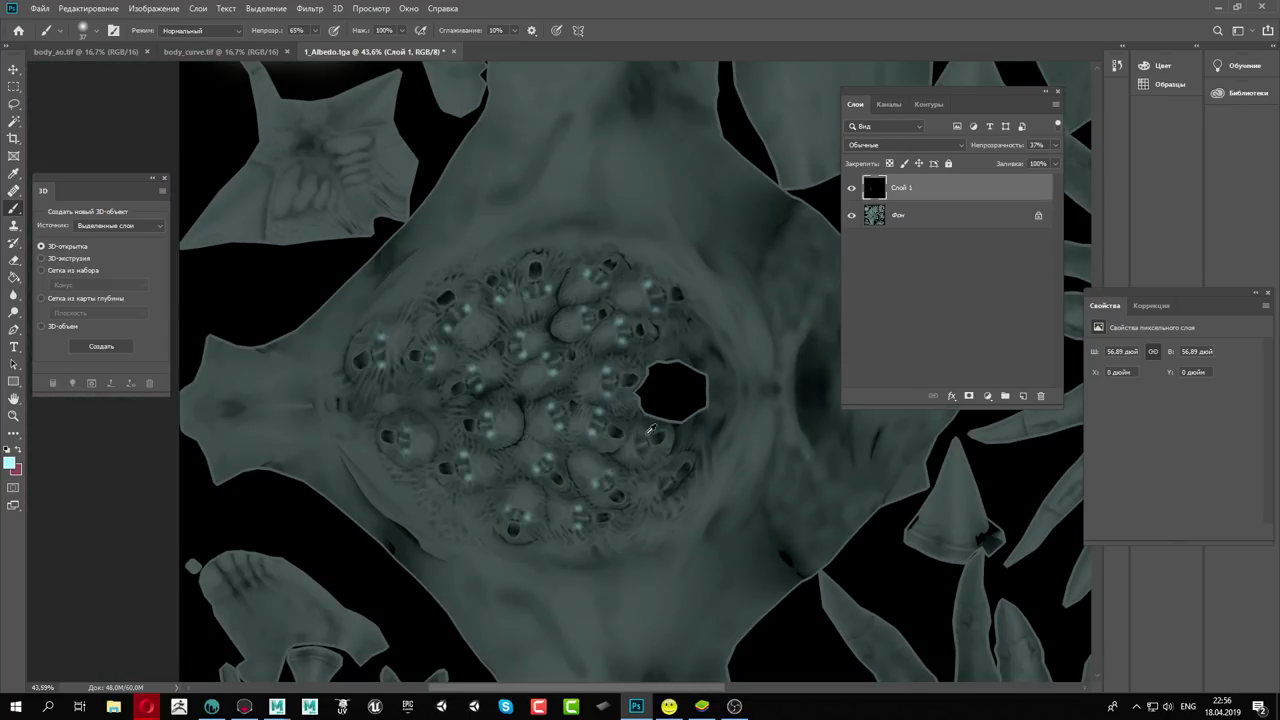
scroll(669, 447, "down", 3, "alt")
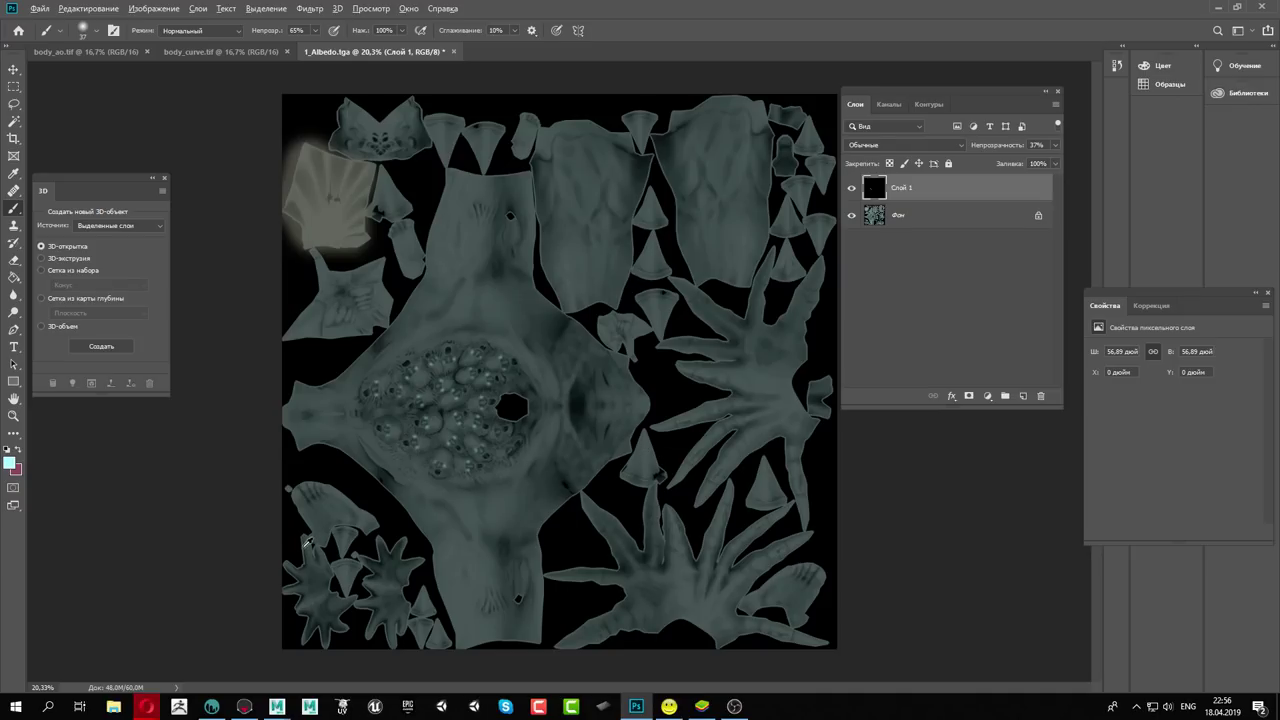
Brush teal glows onto the small round pieces at the lower left
scroll(308, 542, "up", 2, "alt")
scroll(300, 560, "up", 2, "alt")
scroll(340, 580, "up", 1, "alt")
scroll(400, 610, "up", 2, "alt")
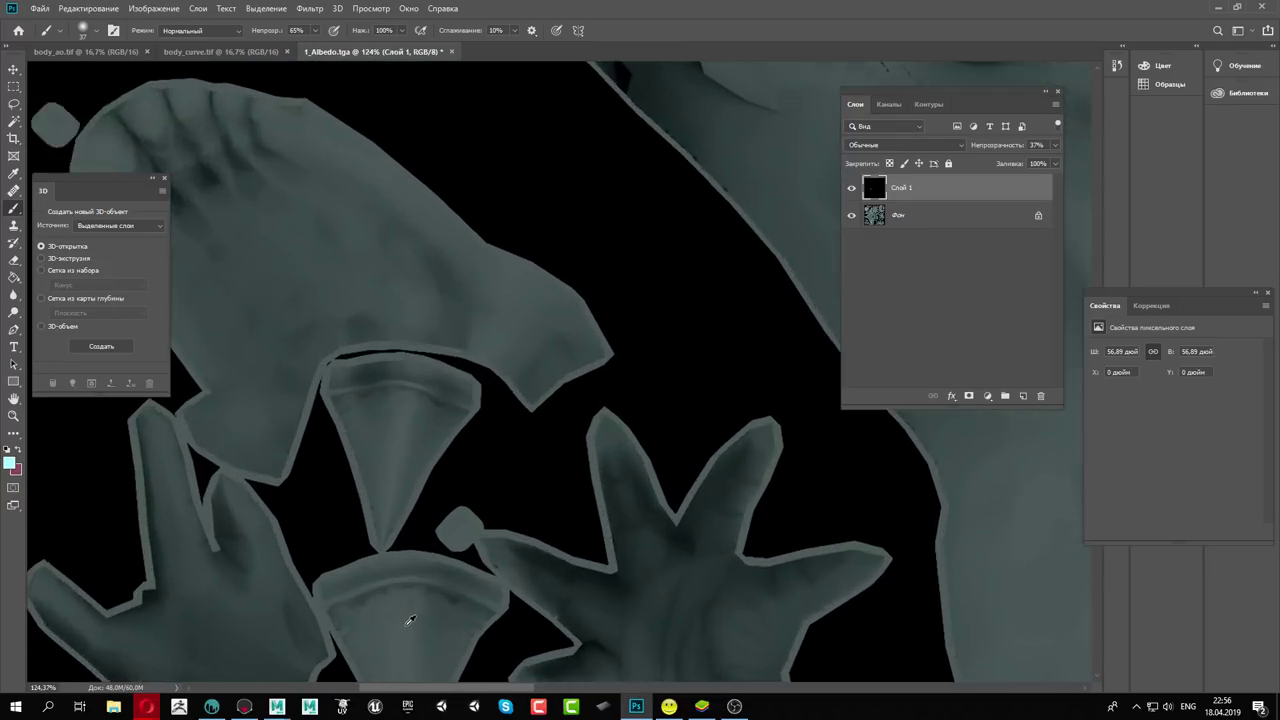
scroll(410, 620, "up", 1, "alt")
scroll(410, 618, "up", 1, "alt")
mouse_move(480, 451)
left_mouse_down()
mouse_move(492, 452)
mouse_move(484, 466)
mouse_move(496, 458)
mouse_move(488, 474)
mouse_move(478, 440)
mouse_move(505, 455)
left_mouse_up()
scroll(470, 400, "down", 4, "alt")
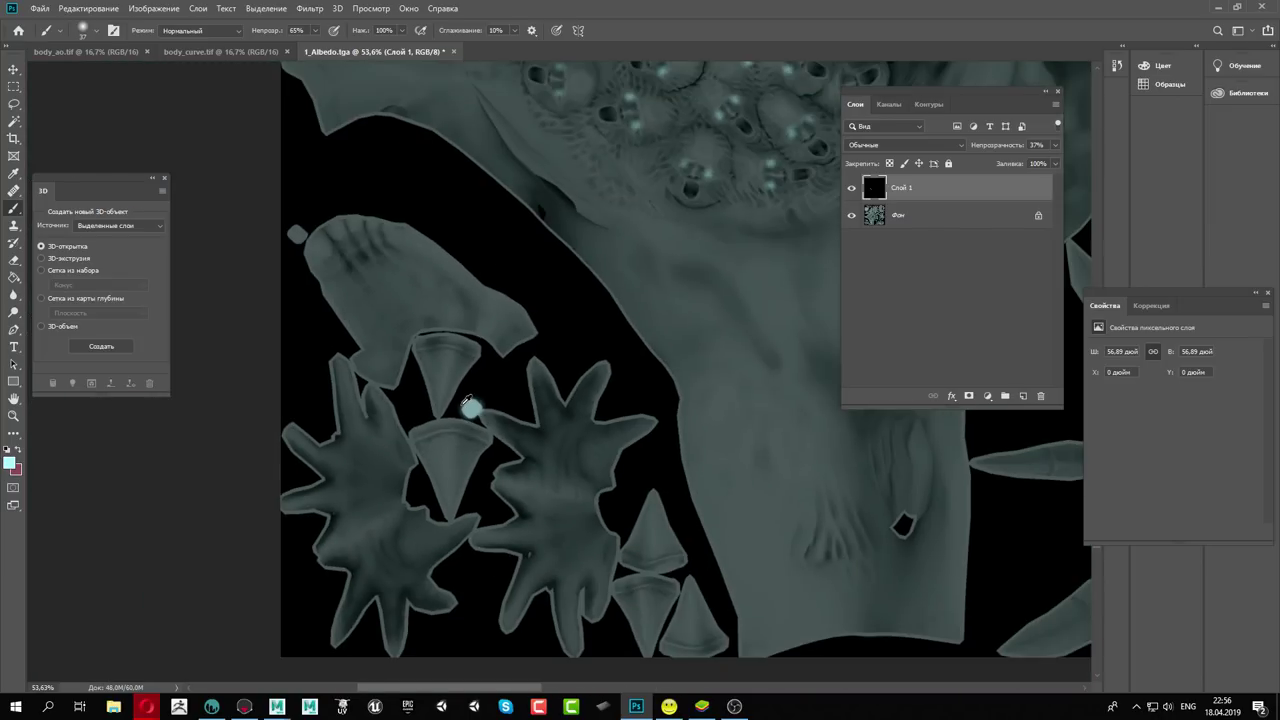
scroll(270, 190, "up", 2, "alt")
scroll(300, 300, "up", 2, "alt")
scroll(330, 290, "up", 1, "alt")
mouse_move(345, 265)
left_mouse_down()
mouse_move(390, 250)
mouse_move(343, 214)
mouse_move(363, 251)
left_mouse_up()
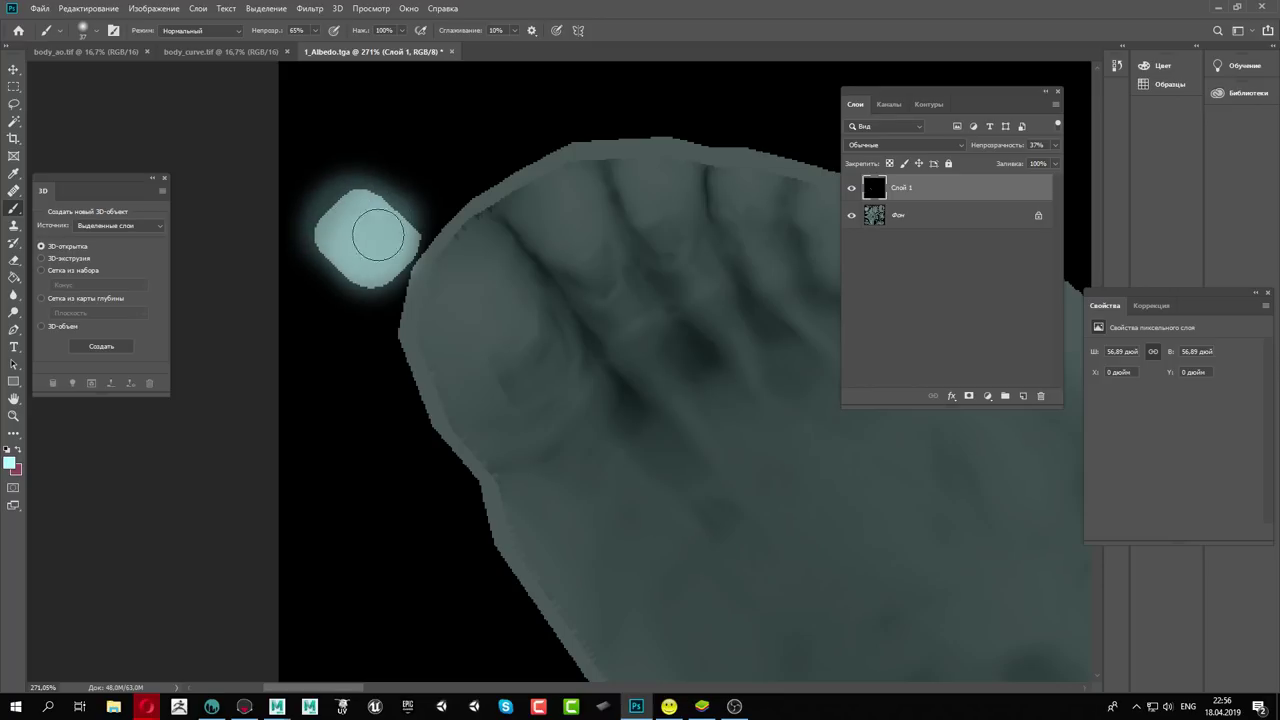
Paint teal glows over both eyes of the larger skull face at the top
scroll(377, 235, "down", 3, "alt")
scroll(390, 240, "down", 3, "alt")
scroll(450, 240, "down", 3, "alt")
scroll(484, 236, "up", 1, "alt")
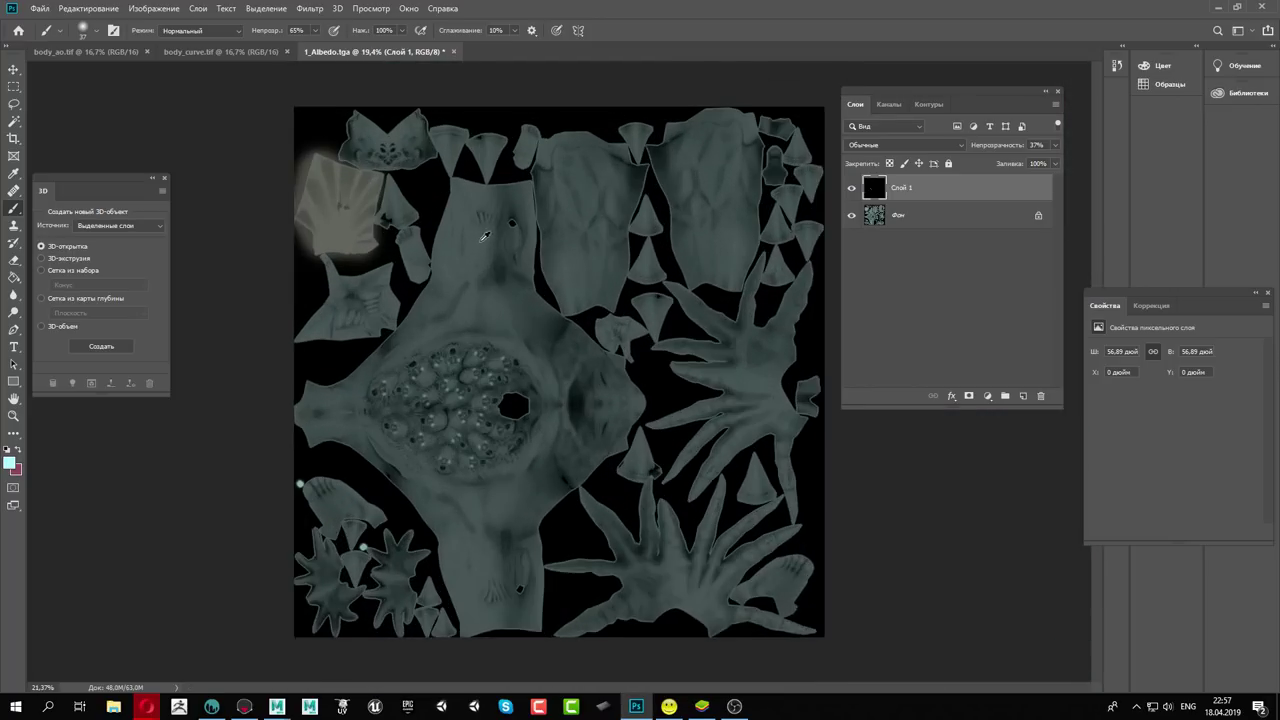
scroll(450, 200, "up", 3, "alt")
scroll(510, 170, "up", 3, "alt")
scroll(560, 158, "up", 2, "alt")
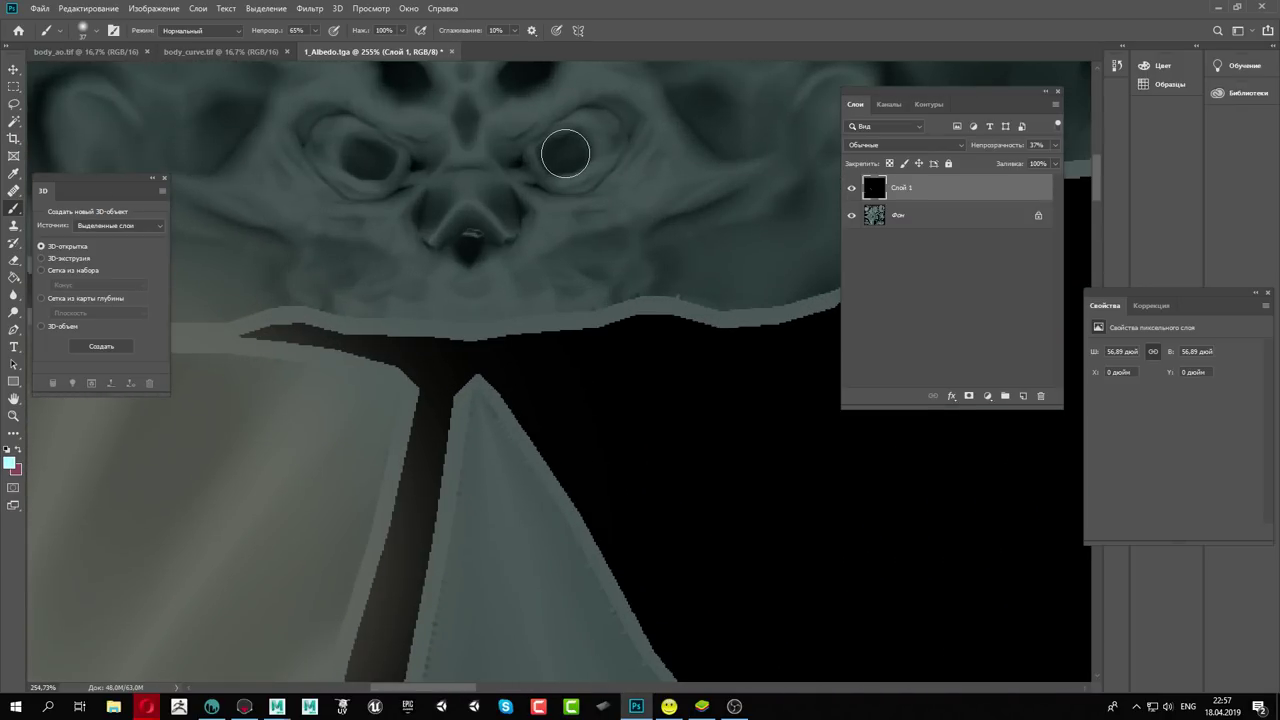
left_click(565, 154)
left_click_drag(363, 152, 368, 161)
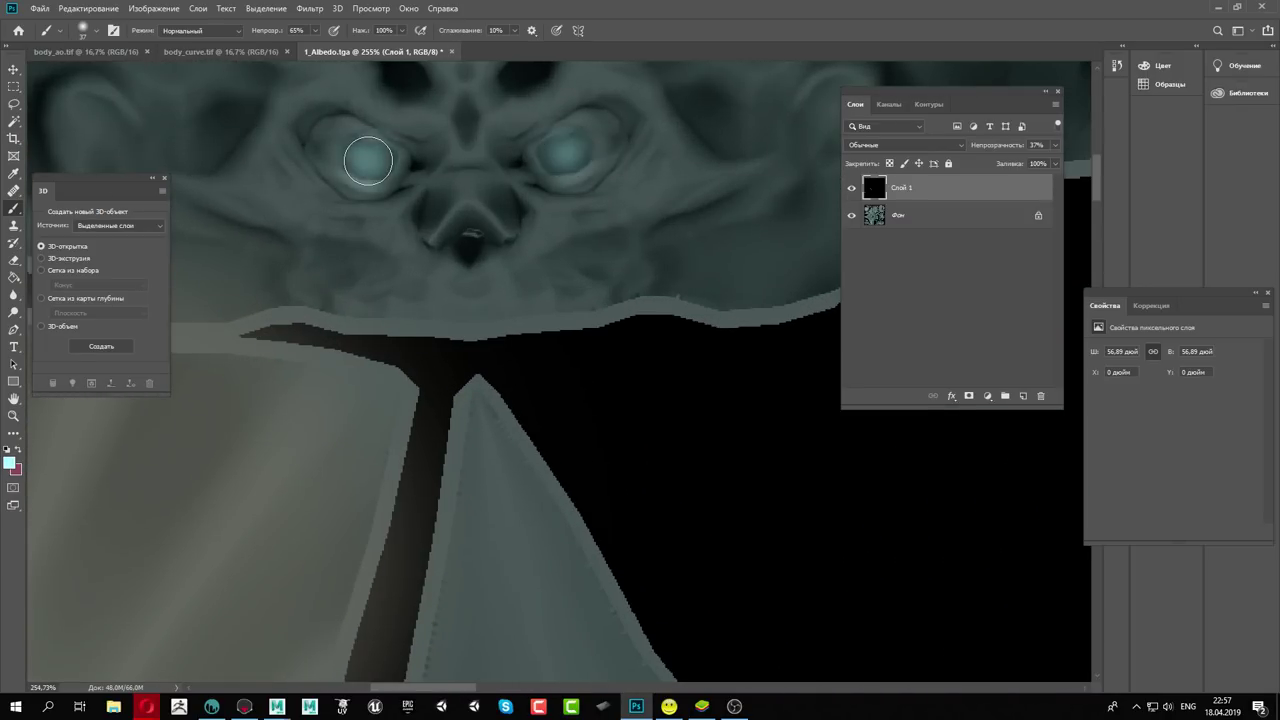
scroll(729, 360, "down", 3, "alt")
scroll(710, 400, "down", 3, "alt")
scroll(735, 425, "down", 3, "alt")
scroll(770, 445, "up", 1, "alt")
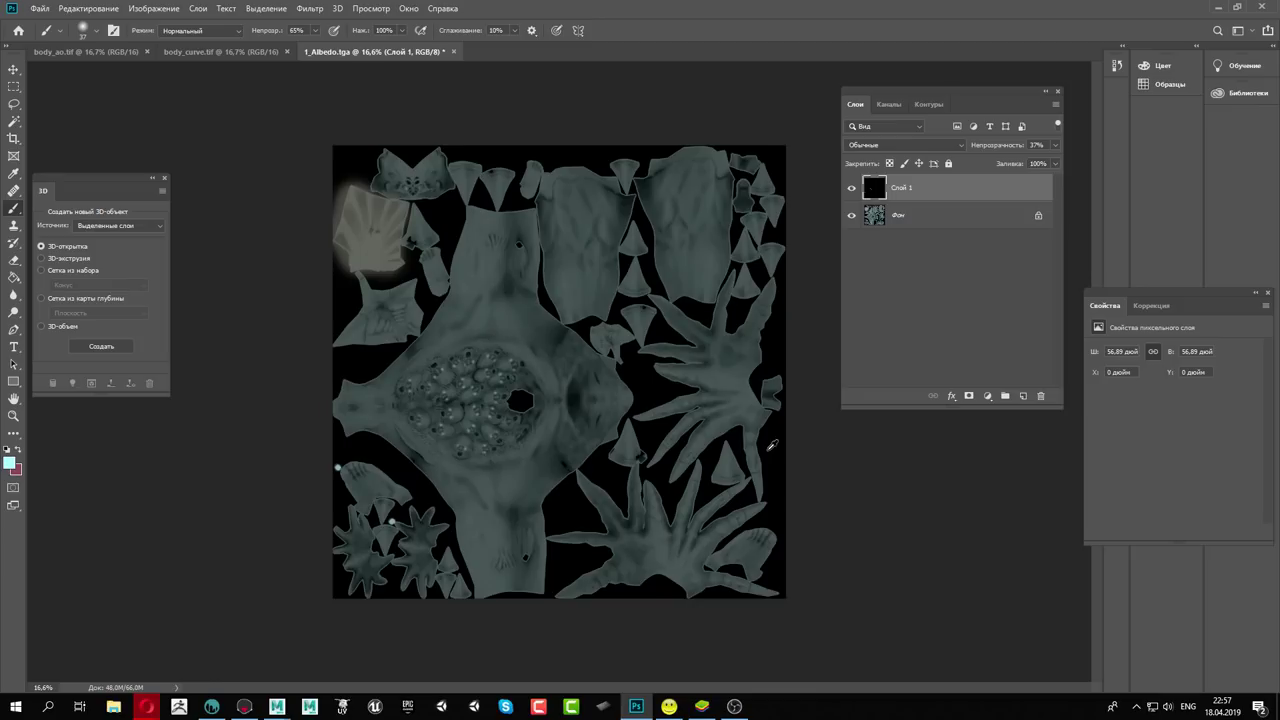
scroll(771, 445, "up", 1, "alt")
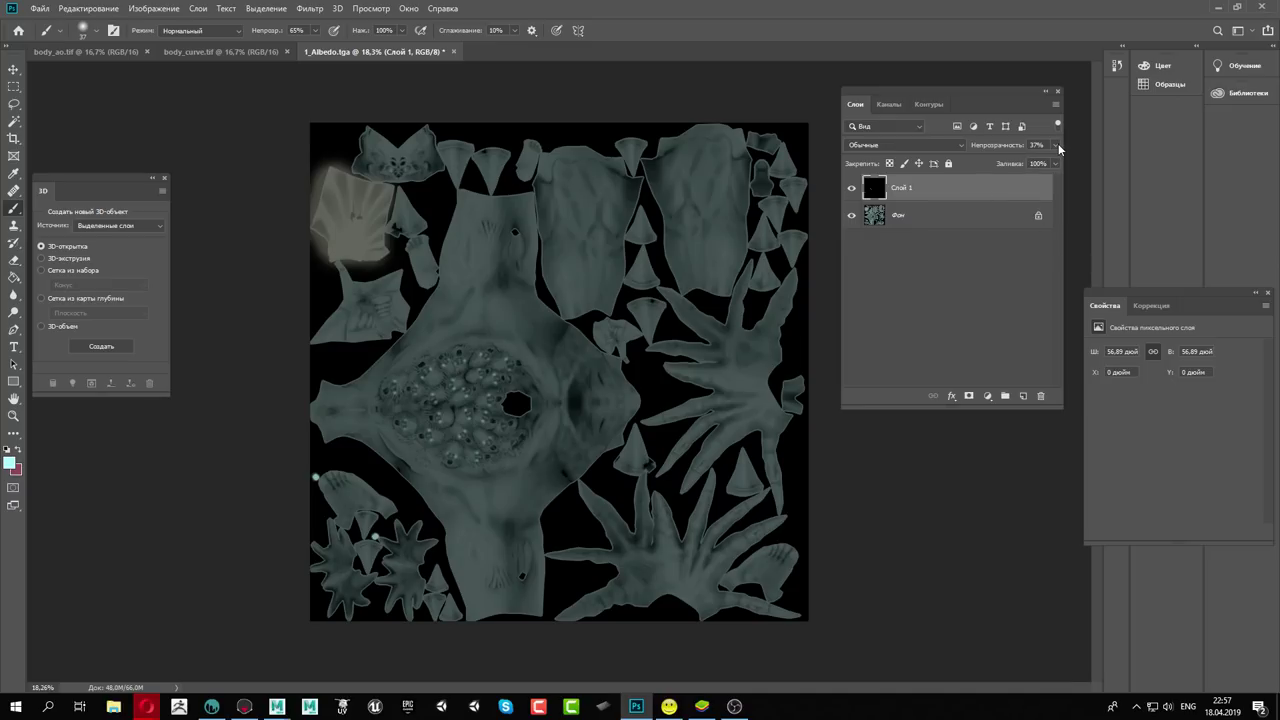
Set Слой 1 opacity to 100% and flatten the image
left_click_drag(1060, 148, 1075, 170)
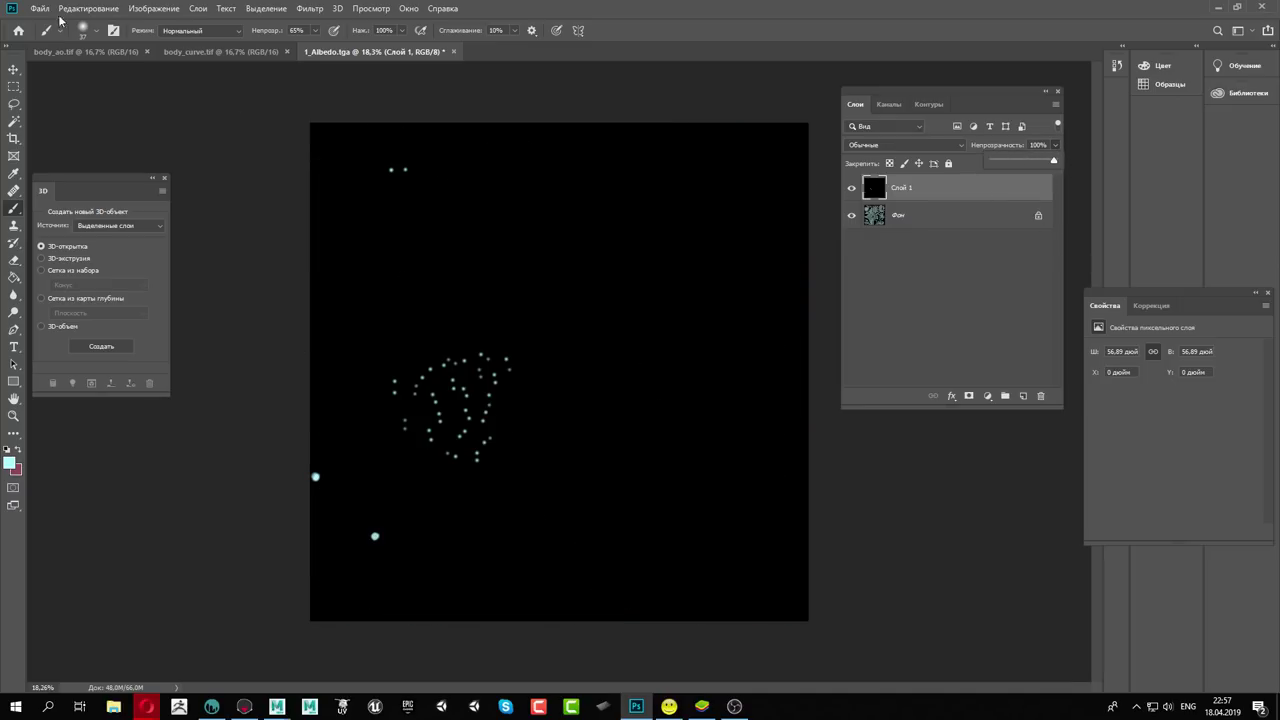
left_click(189, 9)
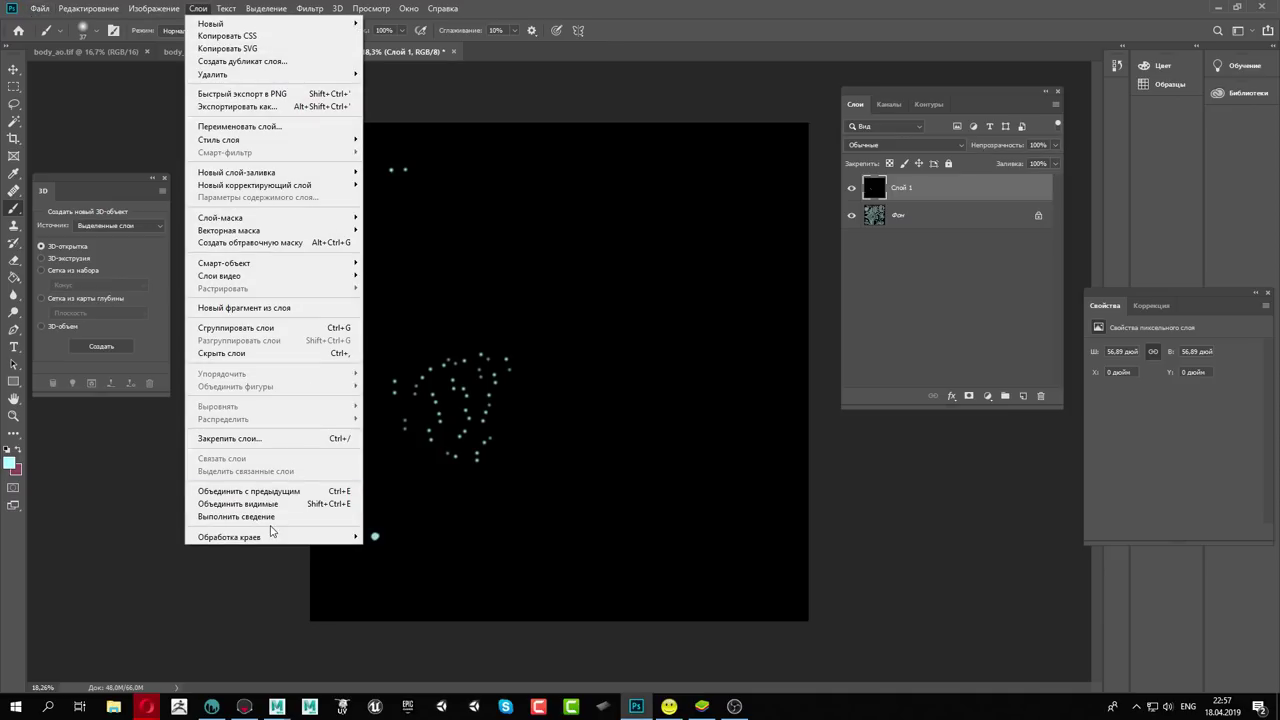
left_click(268, 519)
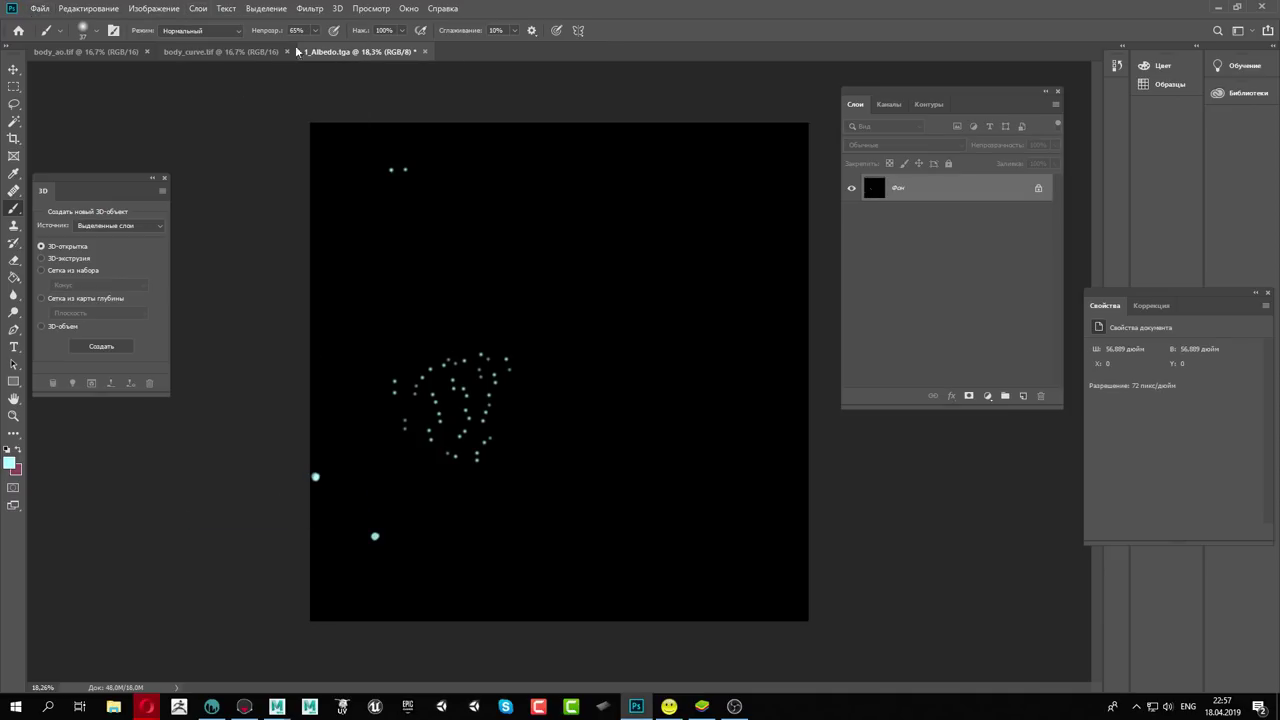
Save the image over 1_Emission.tga, confirming the overwrite and Targa options
left_click(40, 8)
left_click(89, 160)
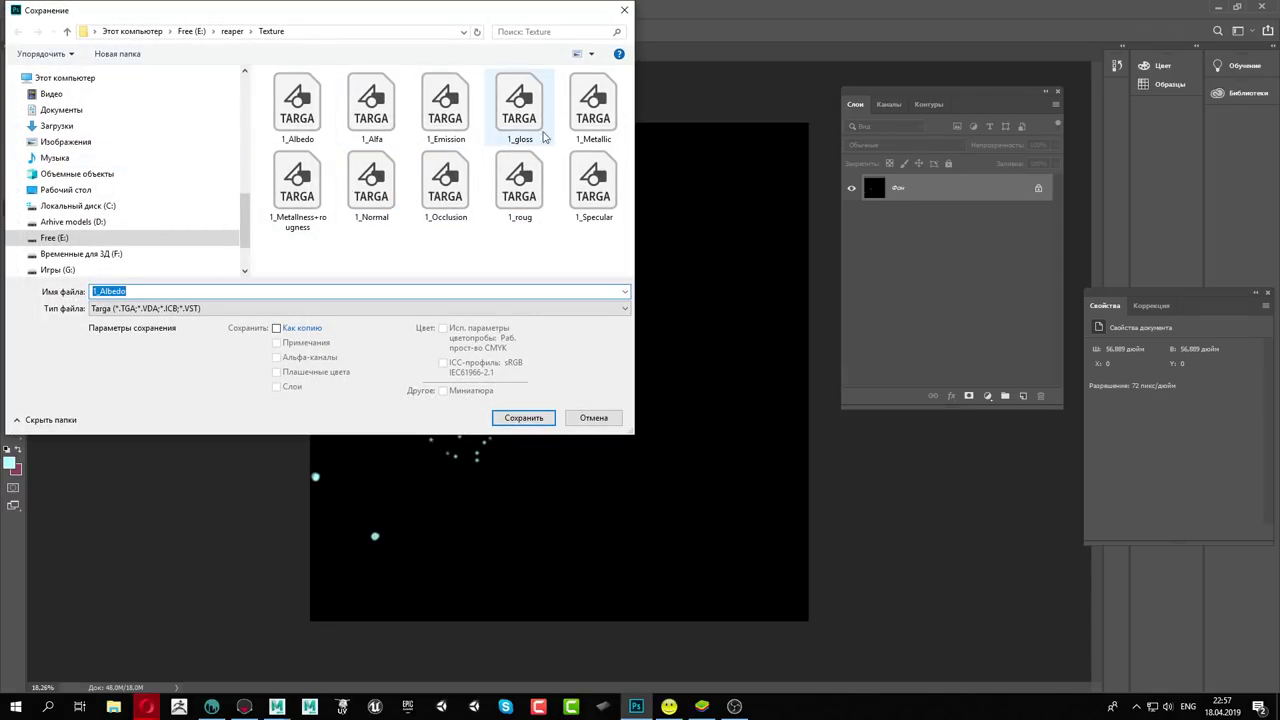
left_click(445, 110)
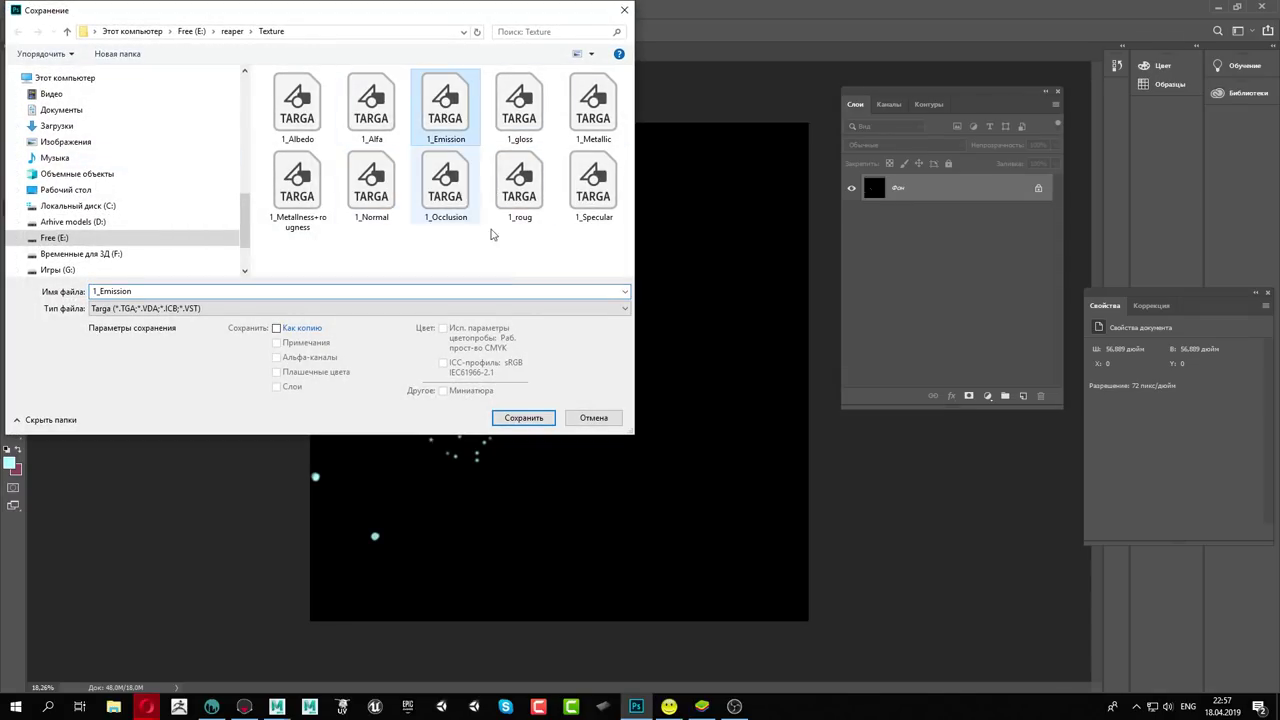
left_click(522, 420)
left_click(662, 356)
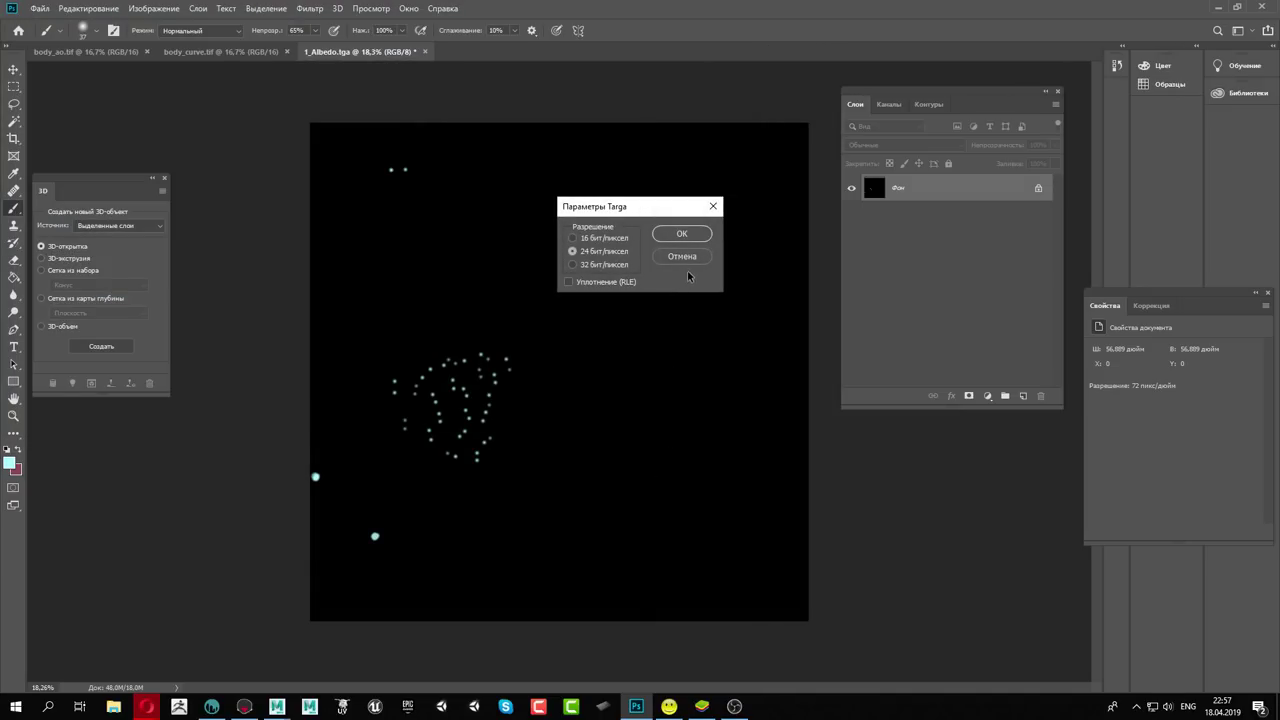
left_click(682, 234)
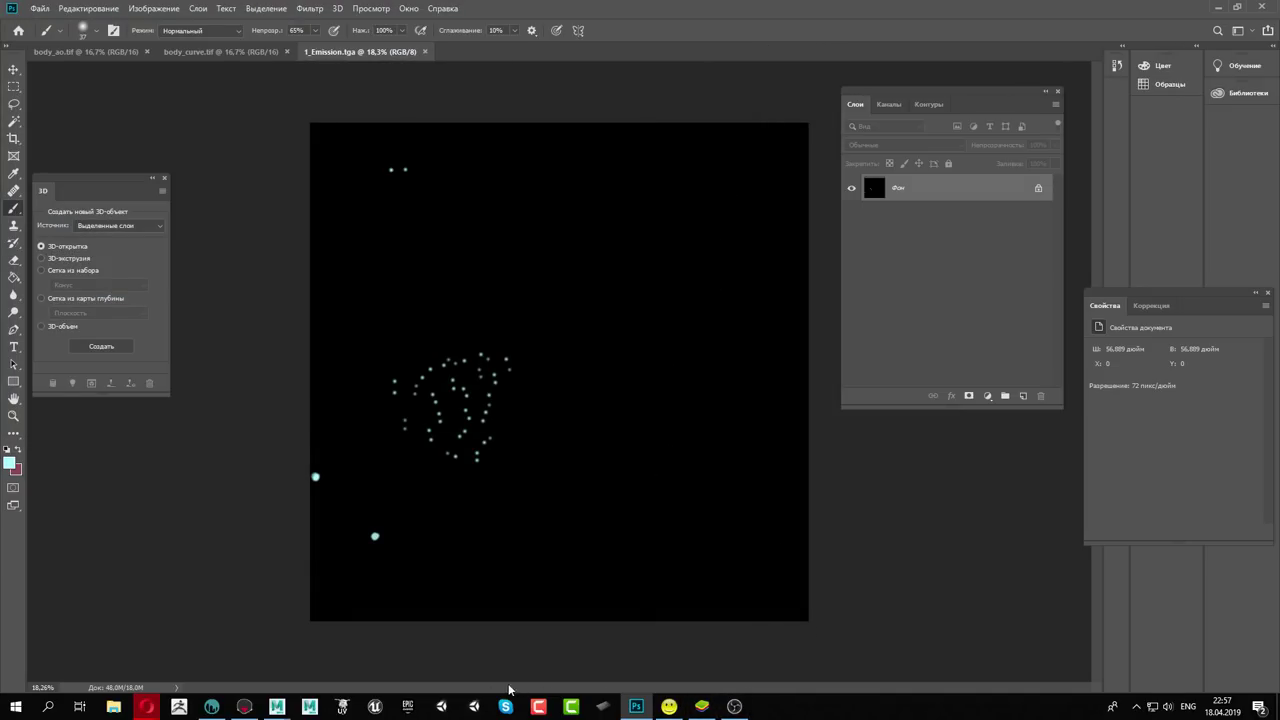
mouse_move(211, 707)
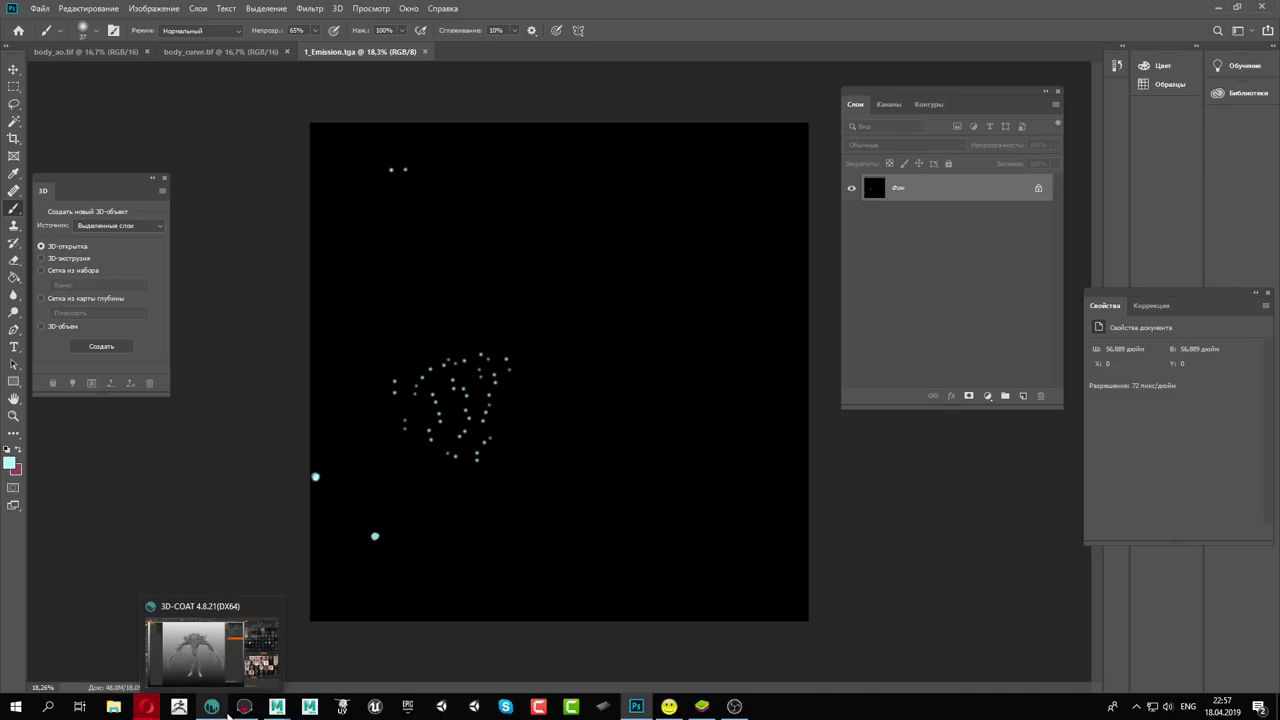
In Marmoset, set Mat_Reaper_Body's emissive type to Emissive so 1_Emission.tga drives the glow
left_click(244, 706)
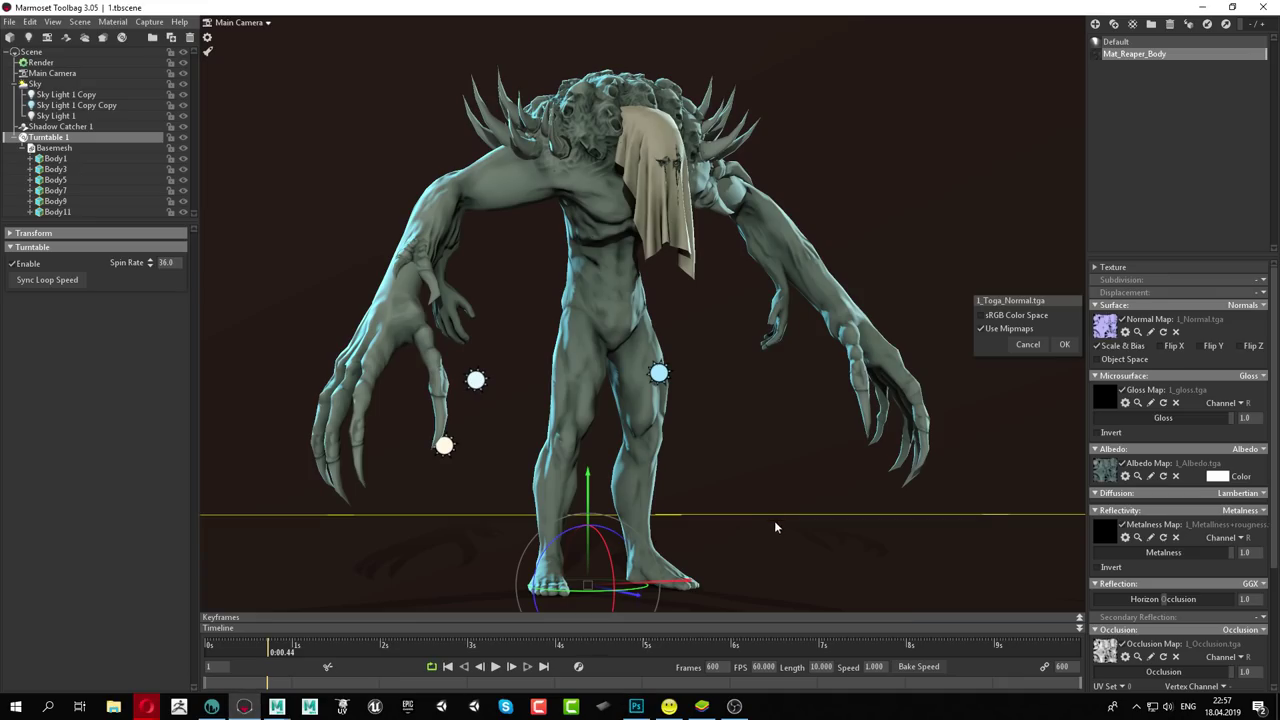
scroll(1167, 540, "down", 3)
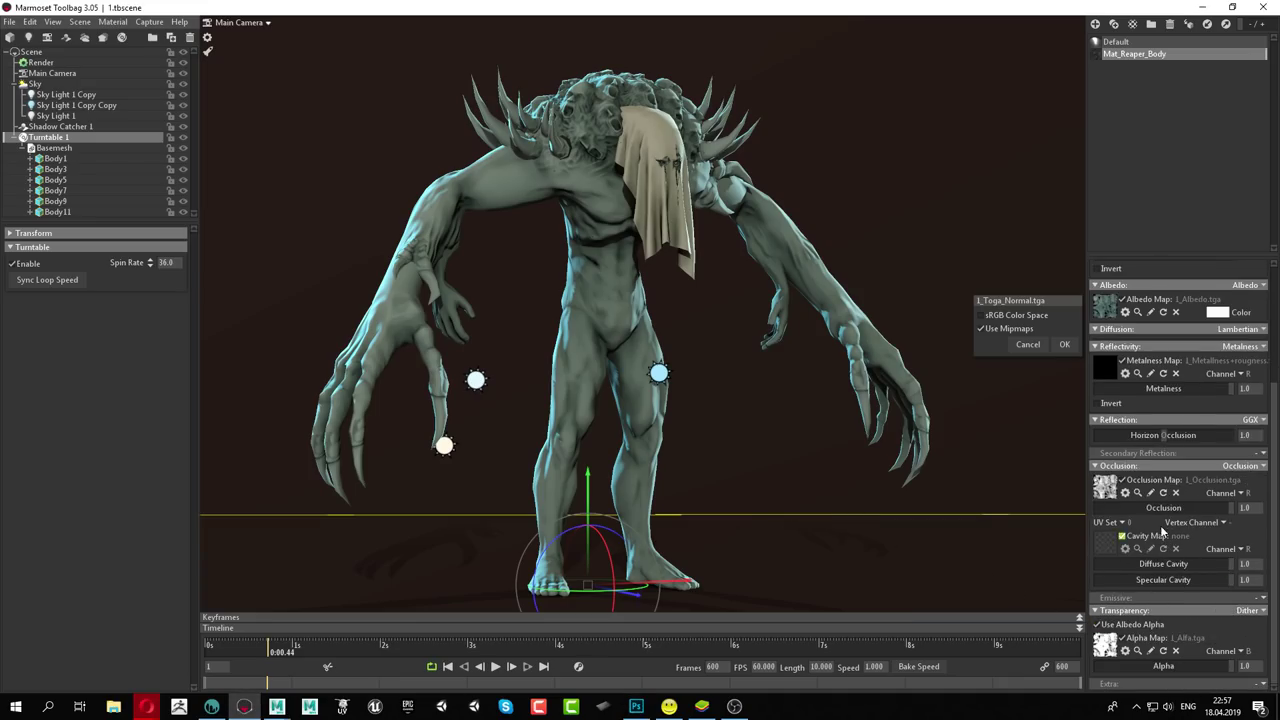
left_click(1265, 598)
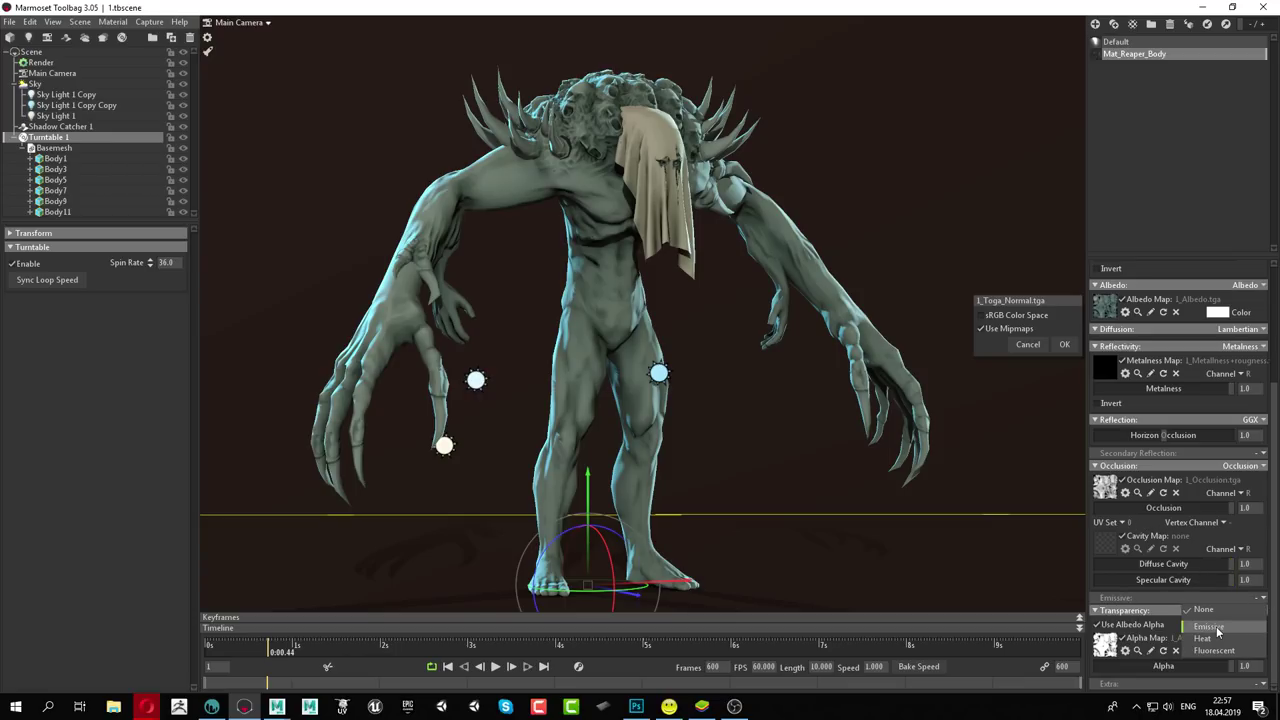
left_click(1218, 628)
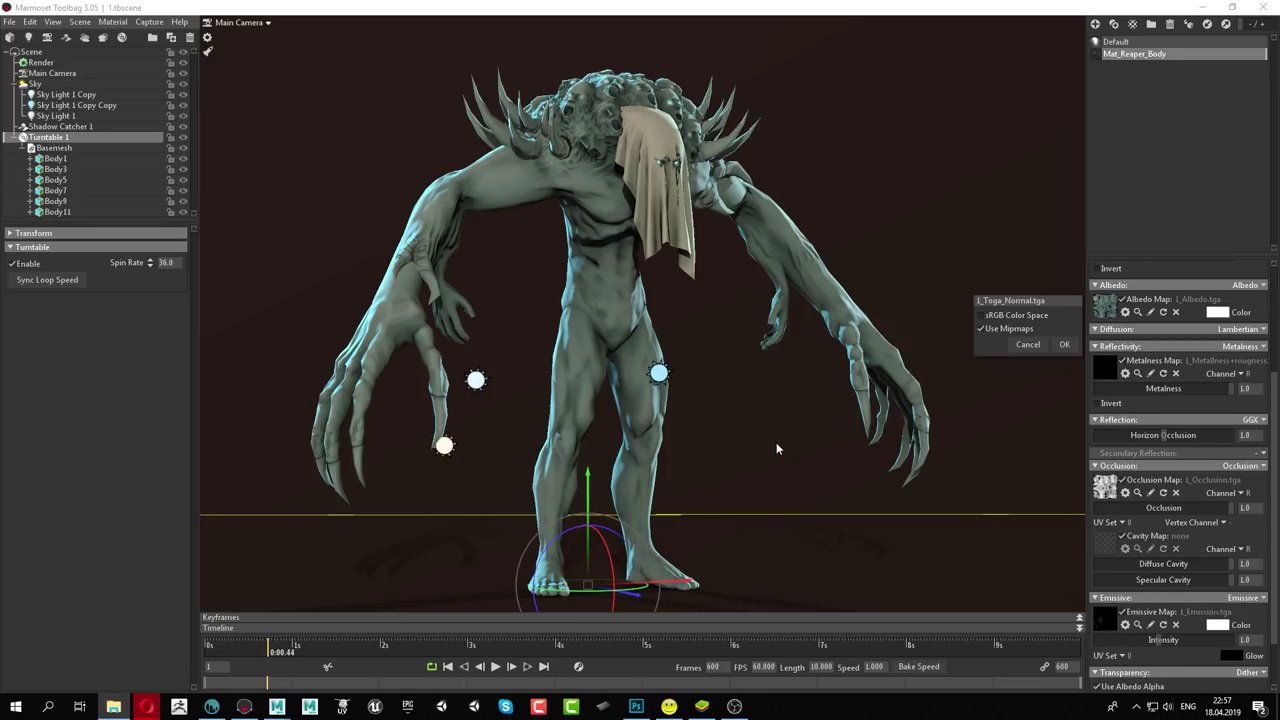
left_click(782, 372)
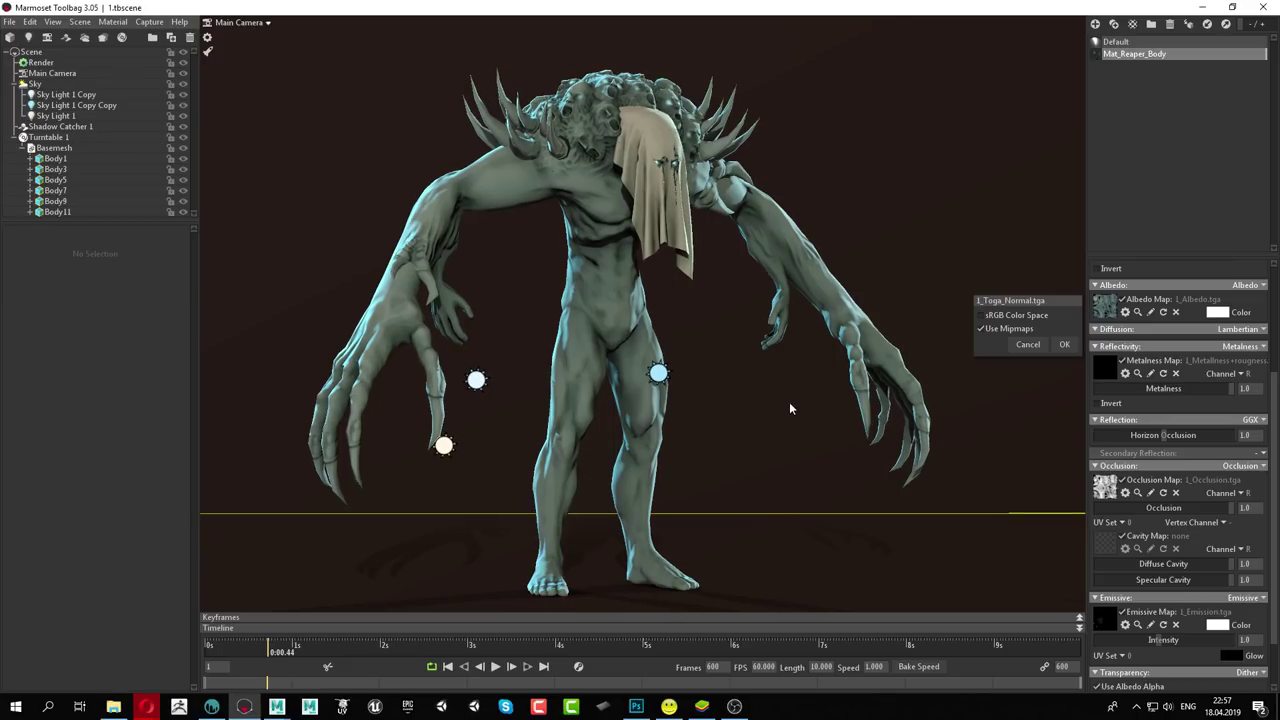
mouse_move(789, 402)
left_mouse_down()
mouse_move(738, 409)
mouse_move(770, 411)
left_mouse_up()
Raise the emissive intensity and dim the Sky light brightness to 0.089
scroll(684, 263, "up", 5)
scroll(720, 252, "up", 3)
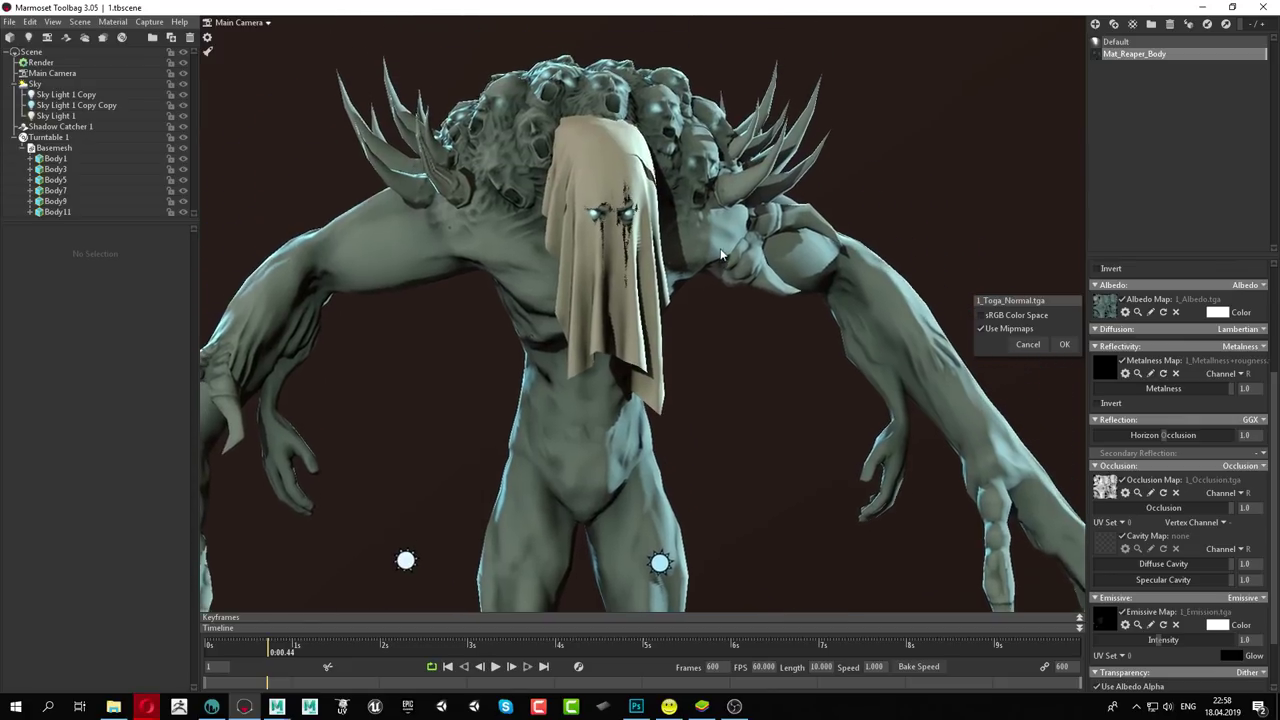
scroll(715, 248, "up", 2)
scroll(725, 238, "up", 2)
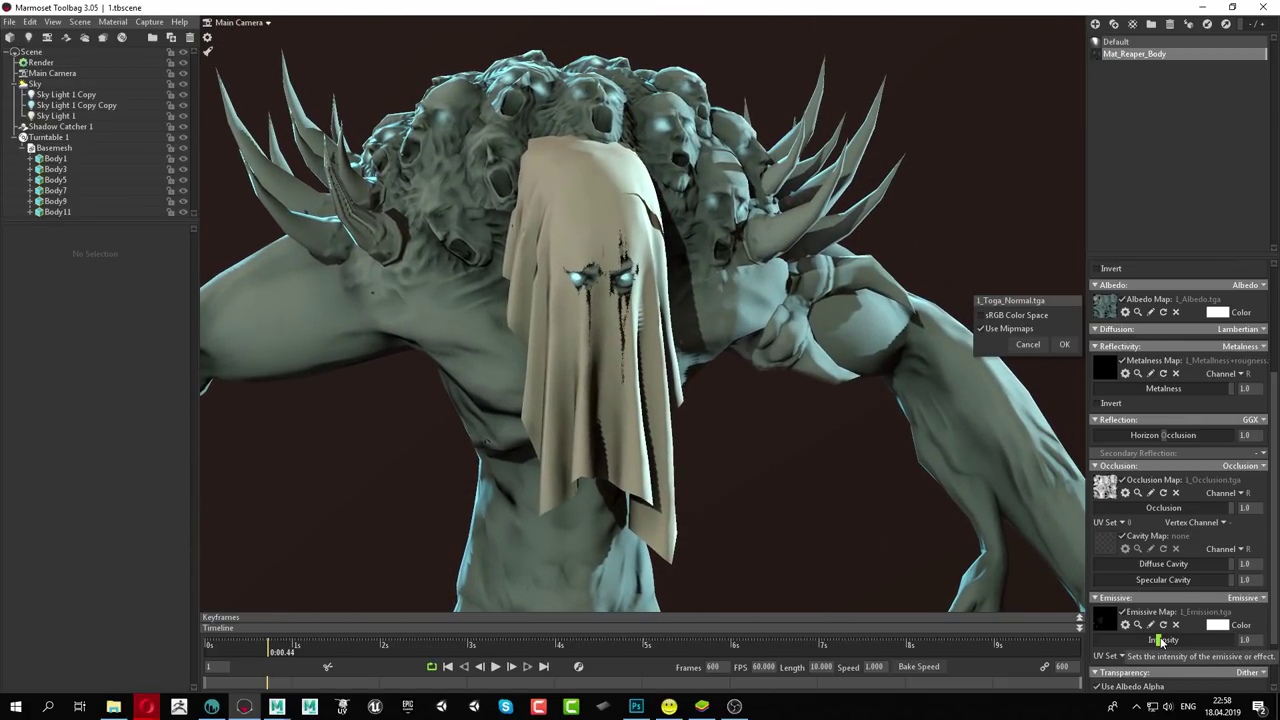
mouse_move(1160, 642)
left_mouse_down()
mouse_move(1247, 638)
mouse_move(1160, 638)
left_mouse_up()
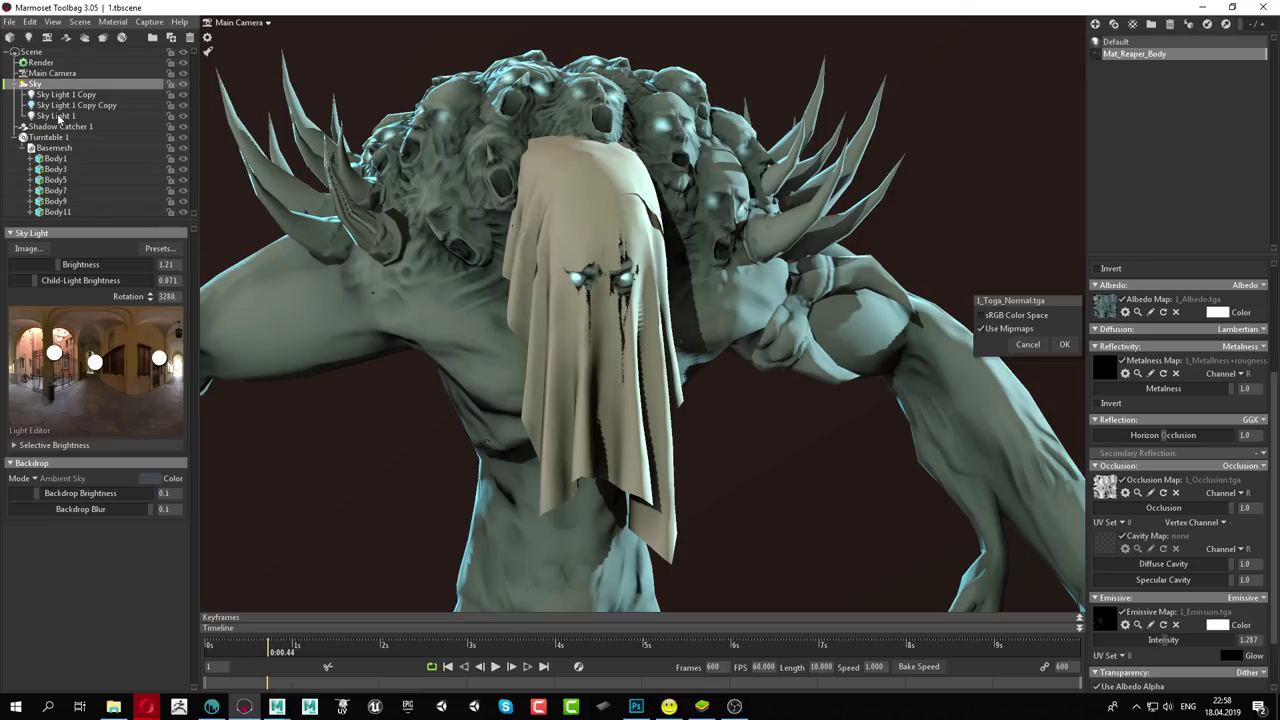
left_click(35, 83)
left_click_drag(50, 268, 36, 264)
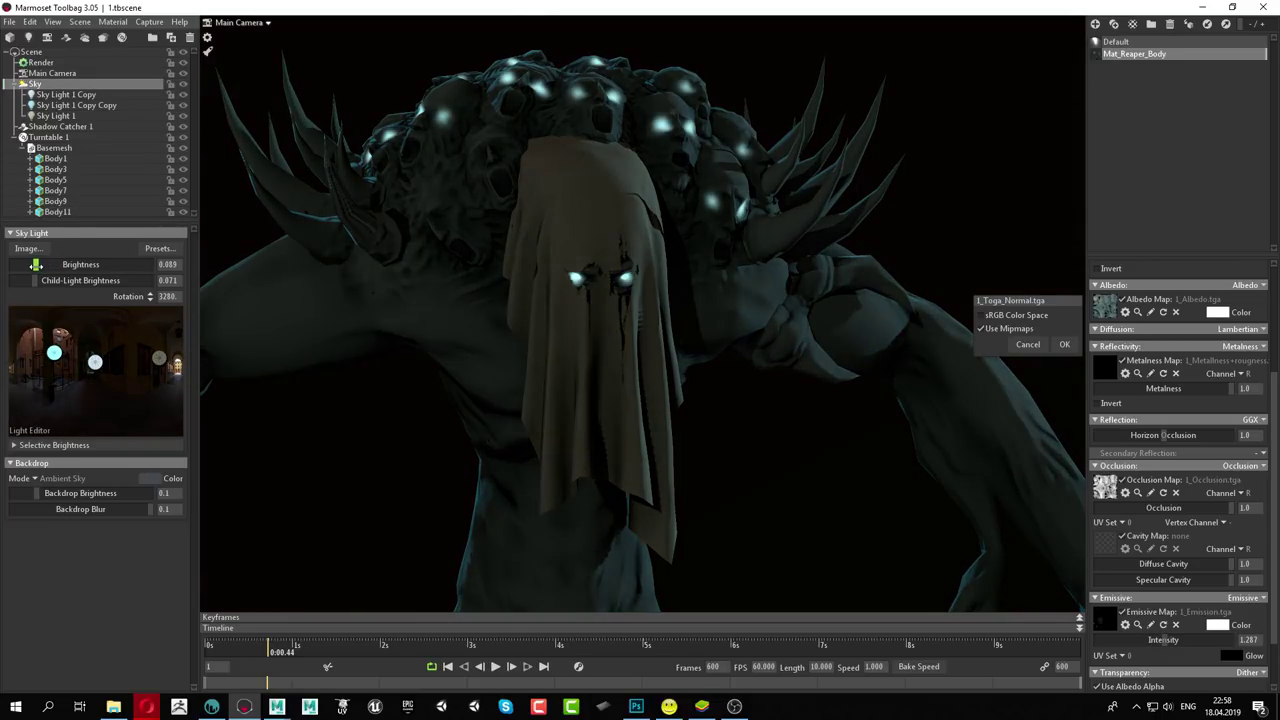
Set the emissive intensity to 3.051 and play the turntable animation
mouse_move(1189, 642)
left_mouse_down()
mouse_move(1094, 636)
mouse_move(1240, 625)
left_mouse_up()
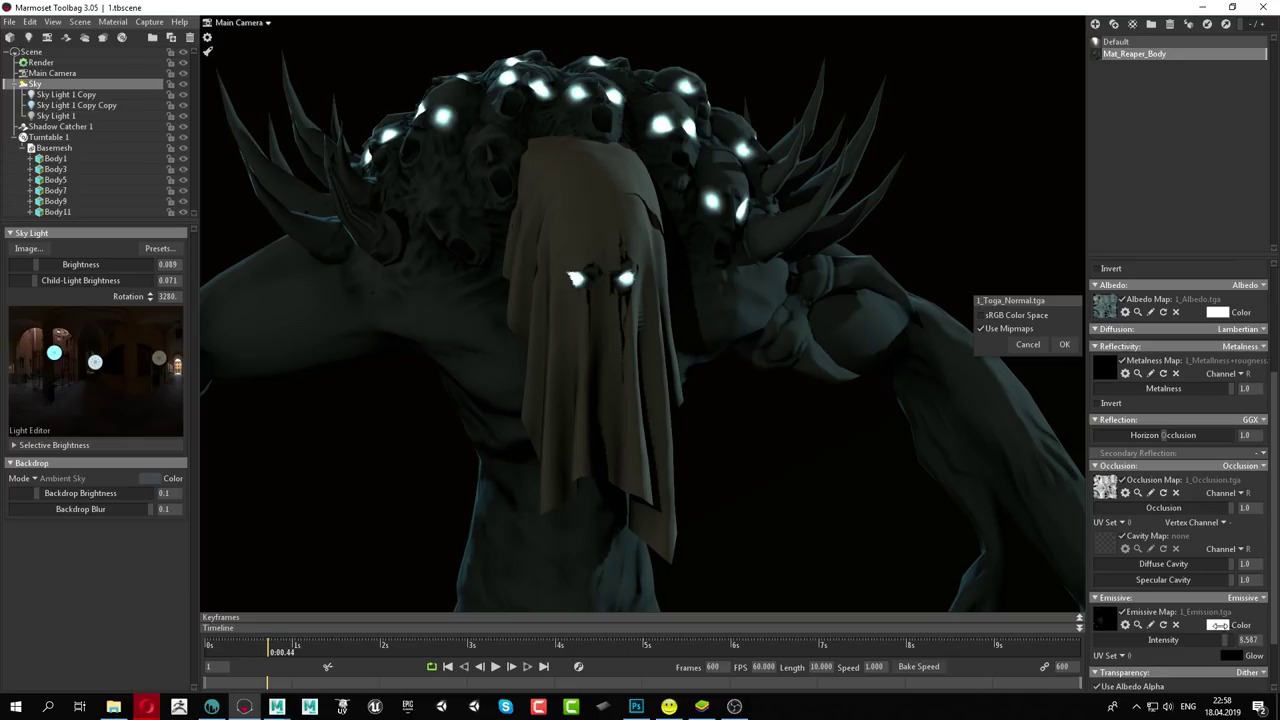
left_click_drag(1232, 638, 1236, 633)
scroll(680, 452, "down", 3)
scroll(704, 388, "down", 3)
scroll(760, 321, "down", 2)
scroll(711, 313, "down", 1)
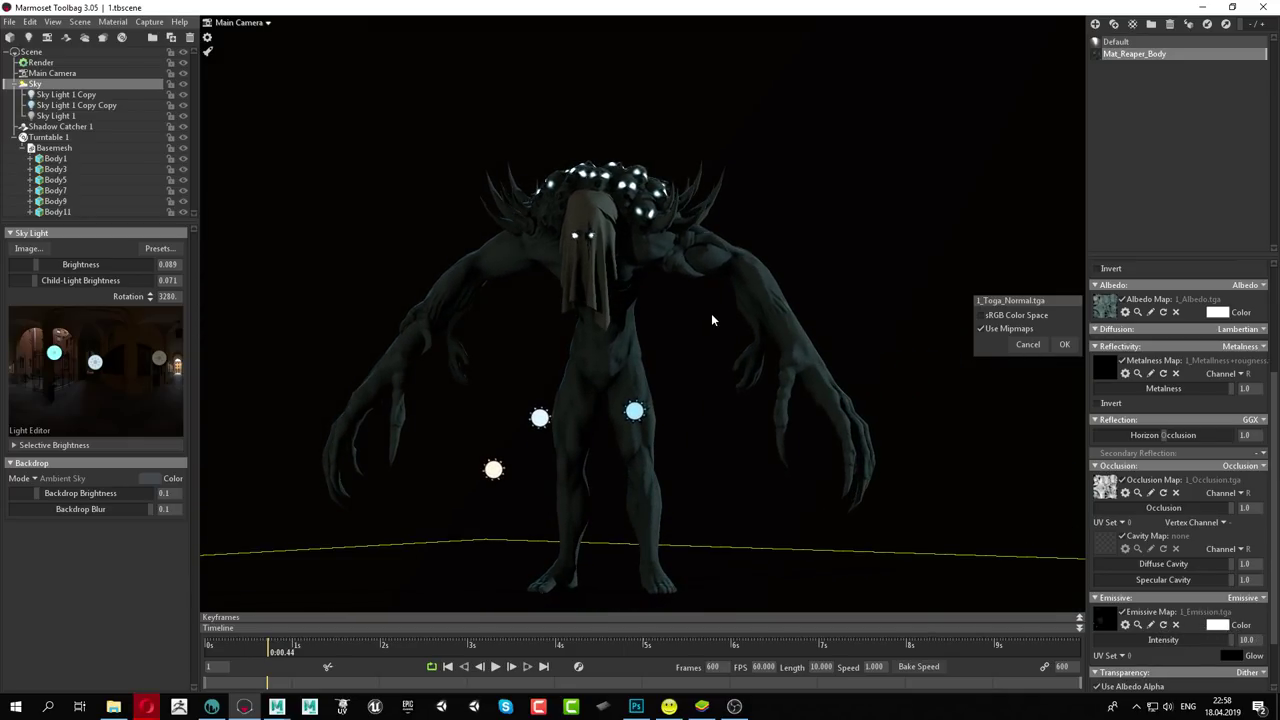
left_click_drag(711, 315, 740, 314)
left_click_drag(1191, 640, 1187, 640)
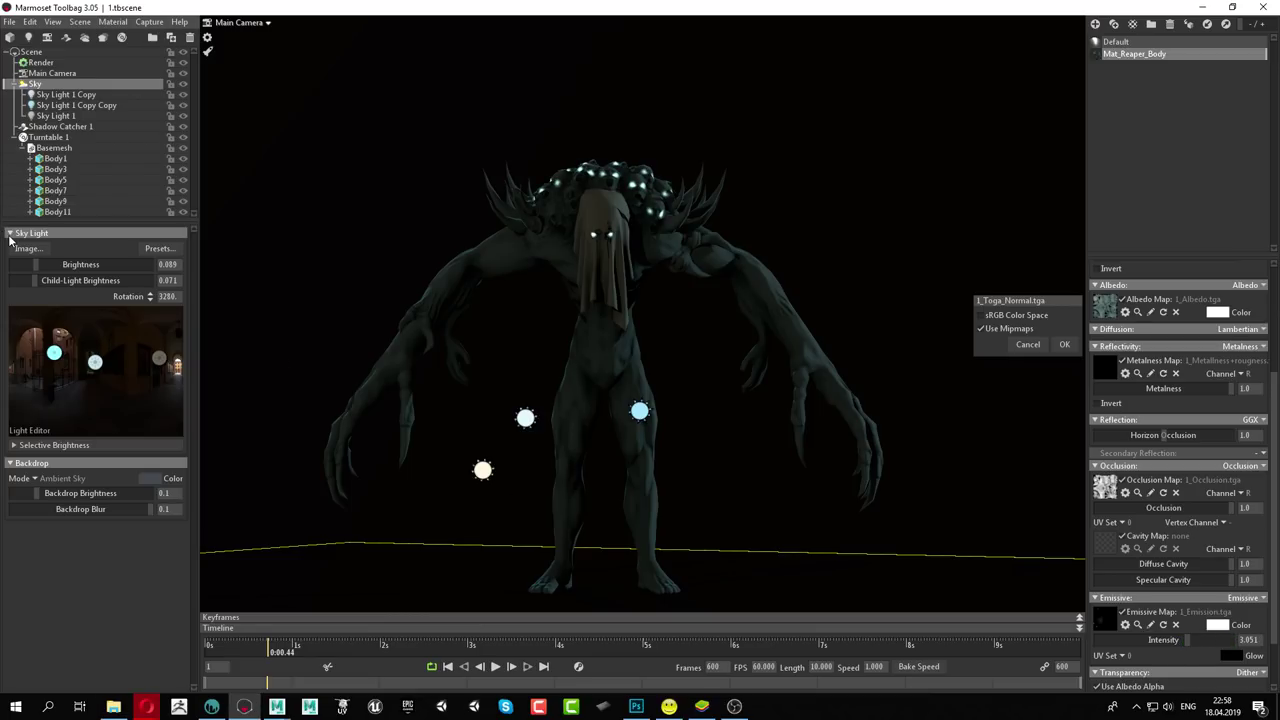
left_click(506, 666)
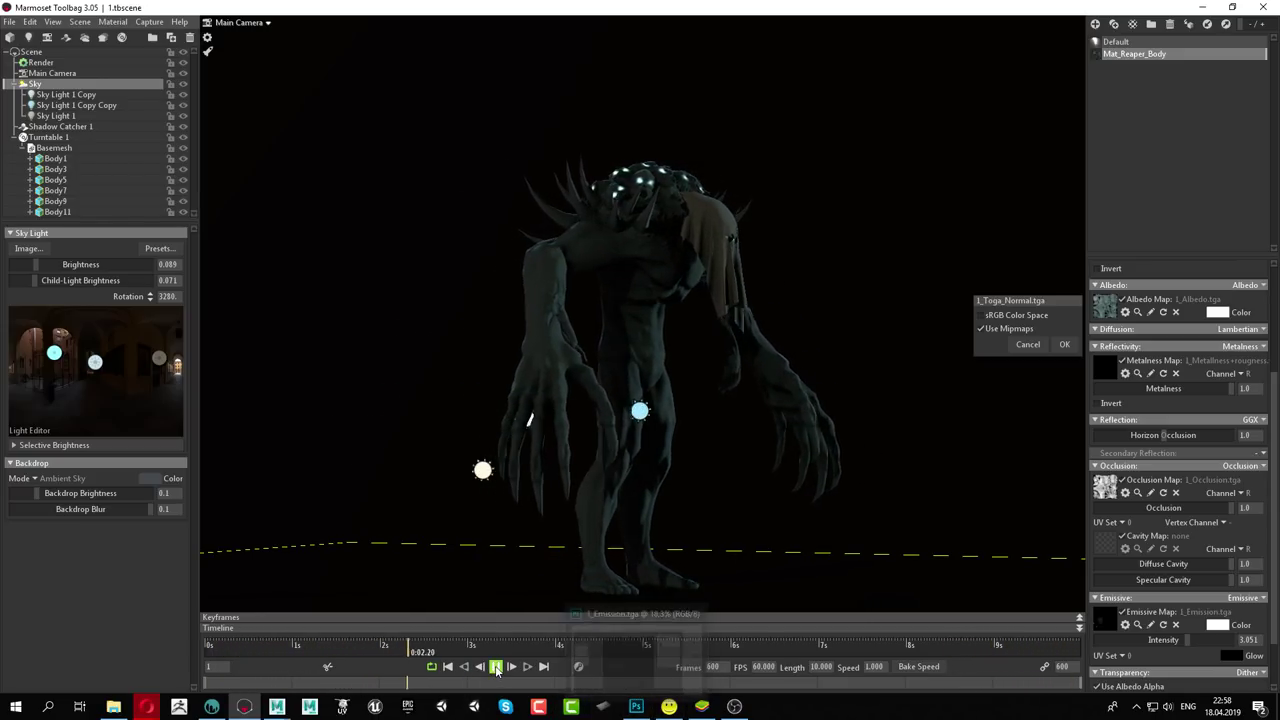
left_click(495, 667)
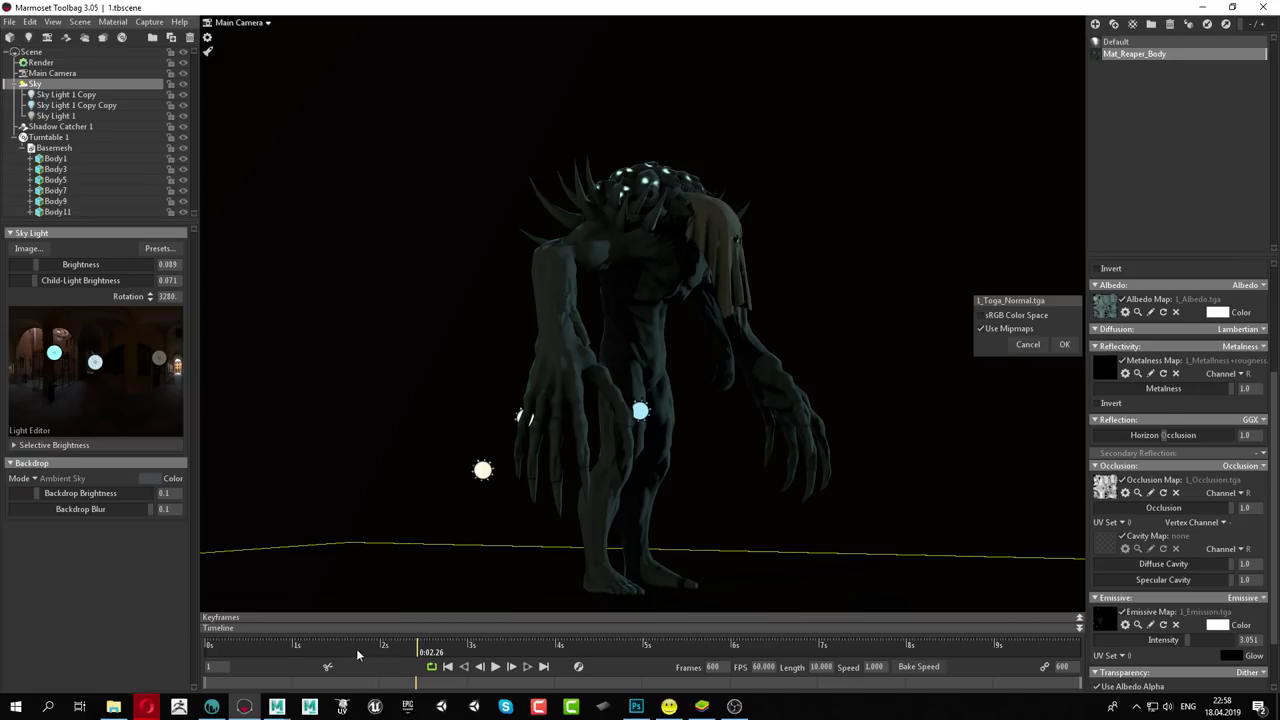
left_click(448, 667)
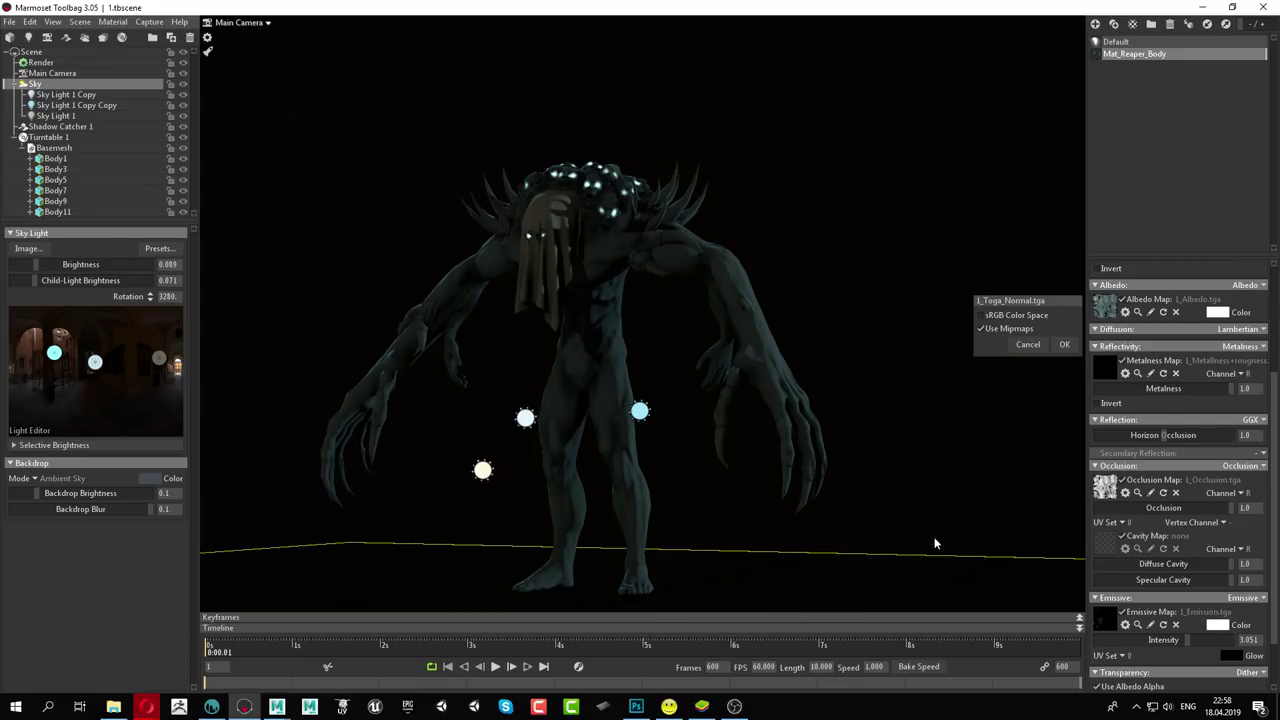
mouse_move(815, 484)
left_mouse_down()
mouse_move(870, 498)
mouse_move(865, 510)
left_mouse_up()
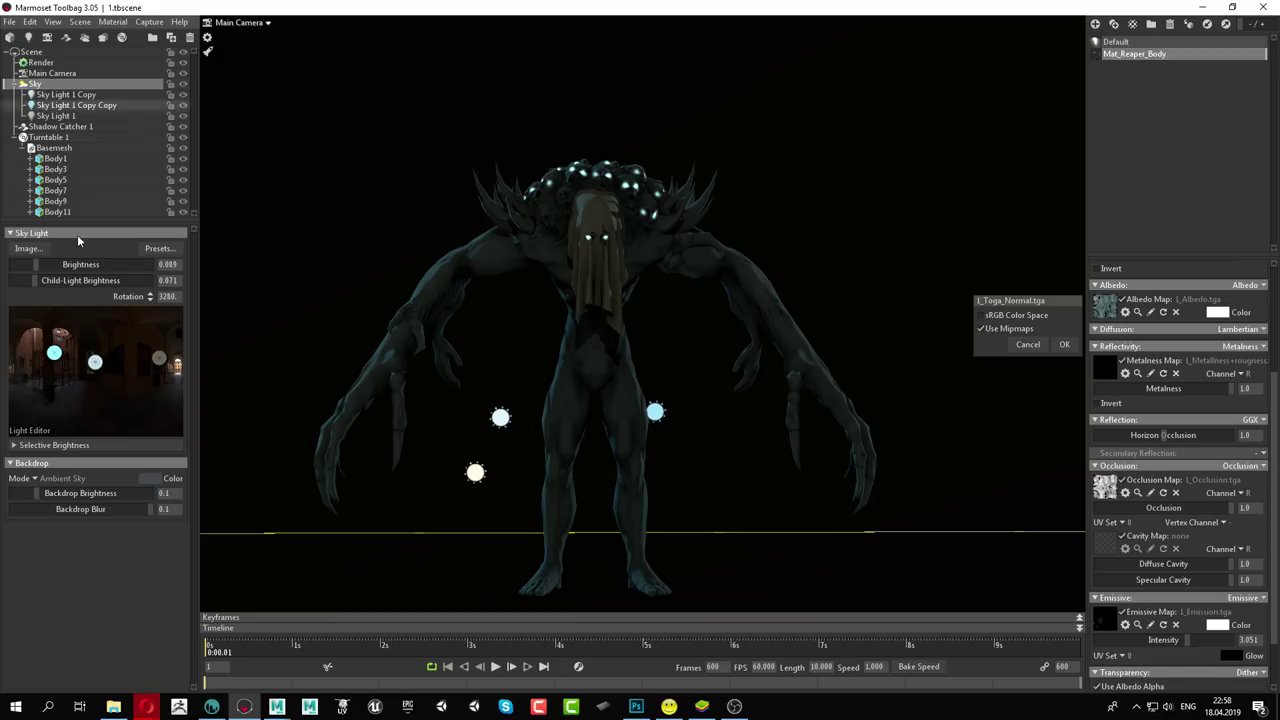
left_click_drag(54, 264, 46, 264)
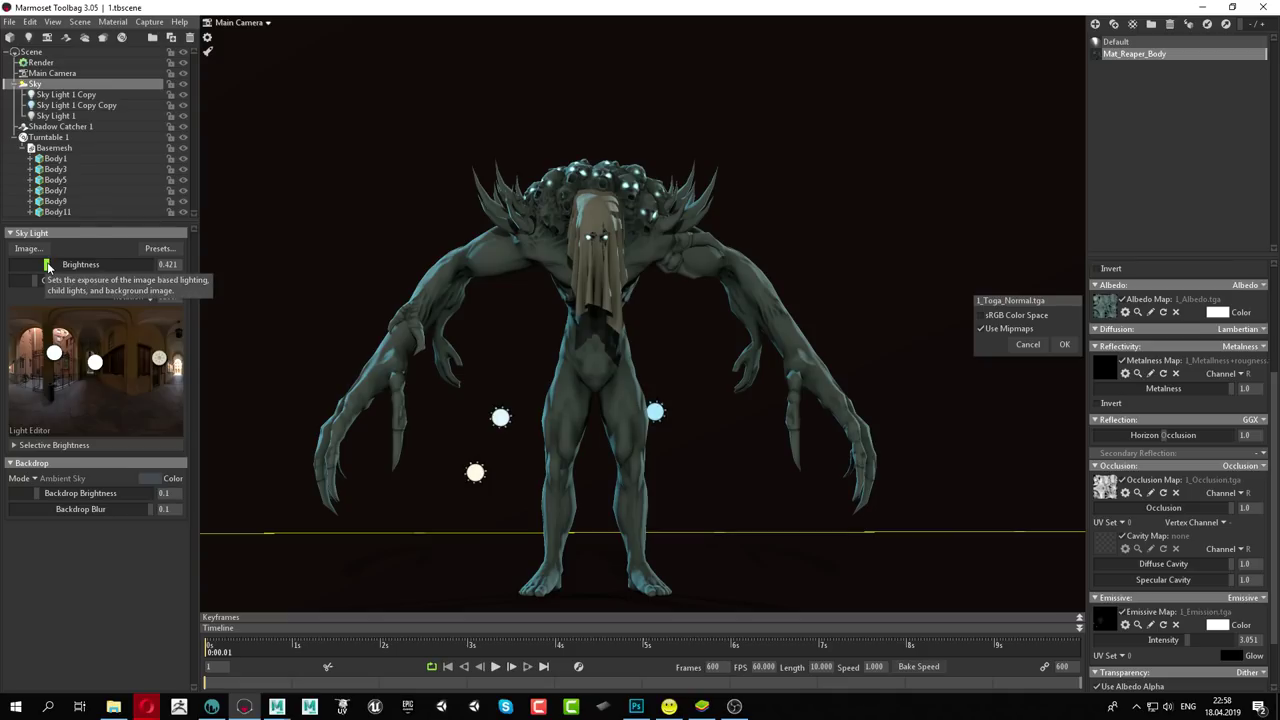
left_click_drag(710, 368, 726, 362)
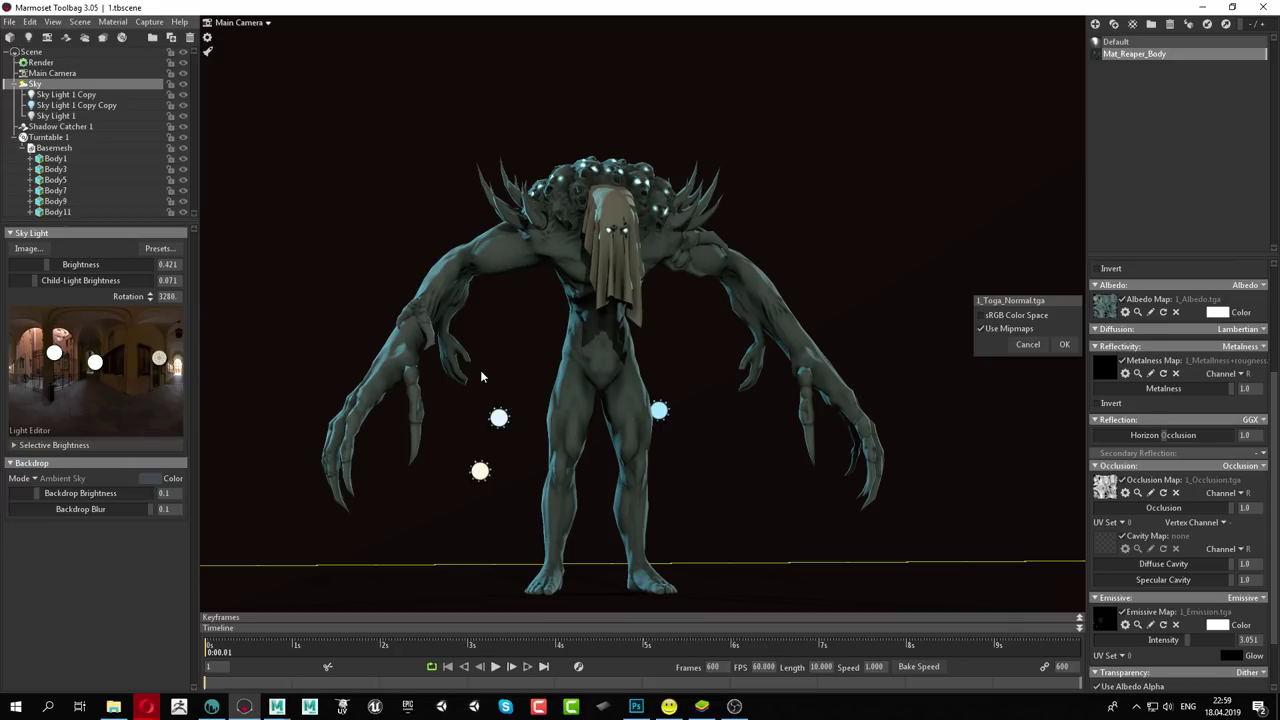
left_click(10, 22)
left_click(735, 706)
Orbit down to the hood and skulls and drop the emissive intensity to zero
scroll(895, 275, "up", 3)
scroll(795, 207, "up", 2)
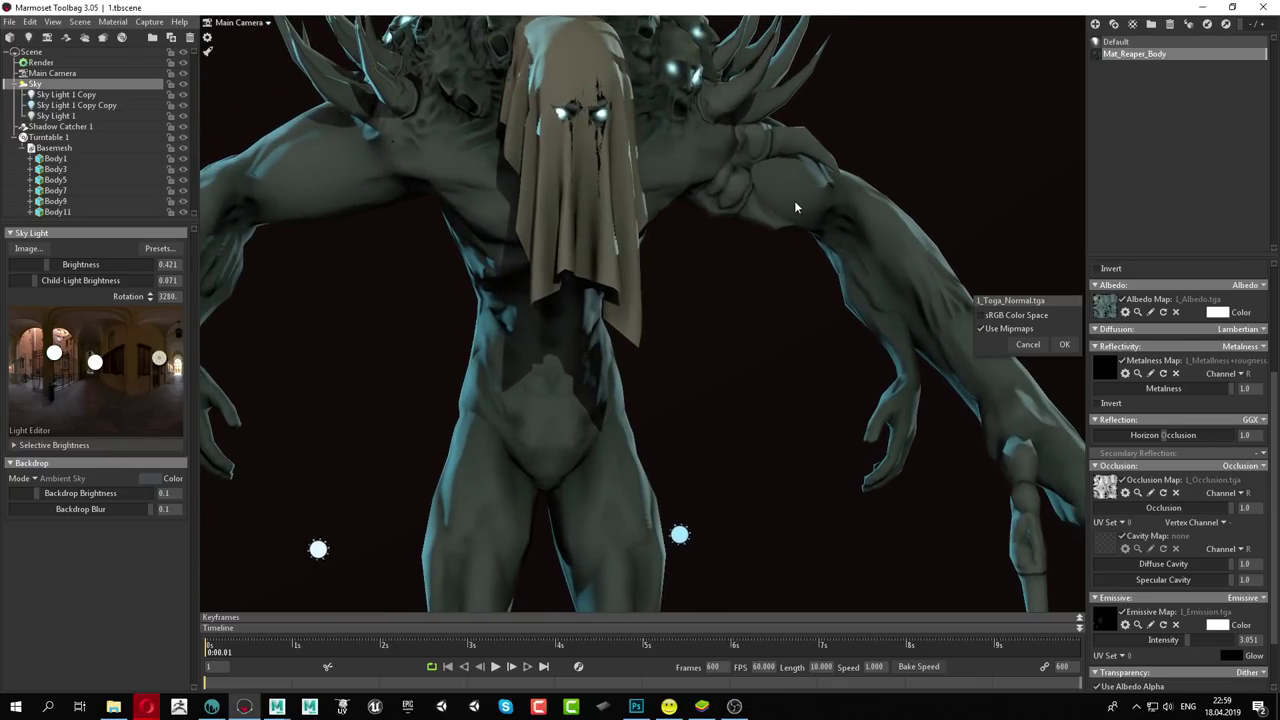
scroll(794, 200, "down", 3)
mouse_move(794, 200)
left_mouse_down()
mouse_move(818, 349)
mouse_move(737, 346)
left_mouse_up()
scroll(778, 372, "up", 3)
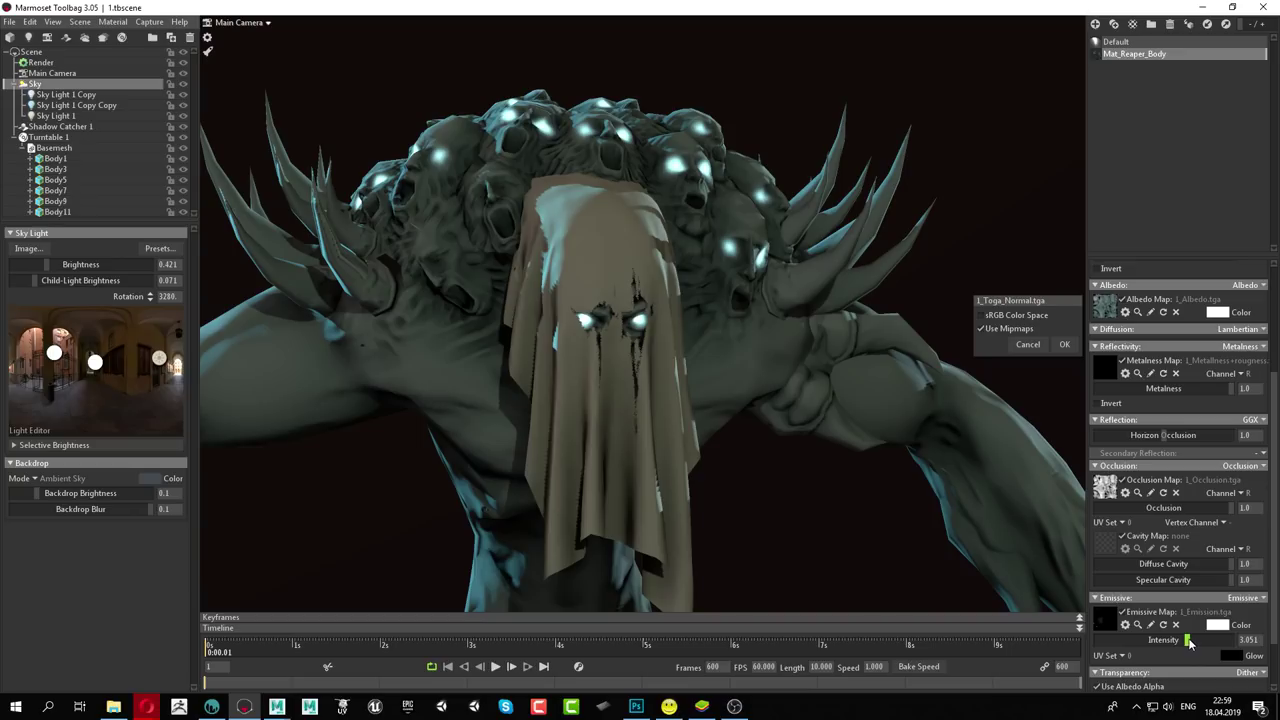
mouse_move(1190, 640)
left_mouse_down()
mouse_move(1090, 640)
mouse_move(1234, 652)
left_mouse_up()
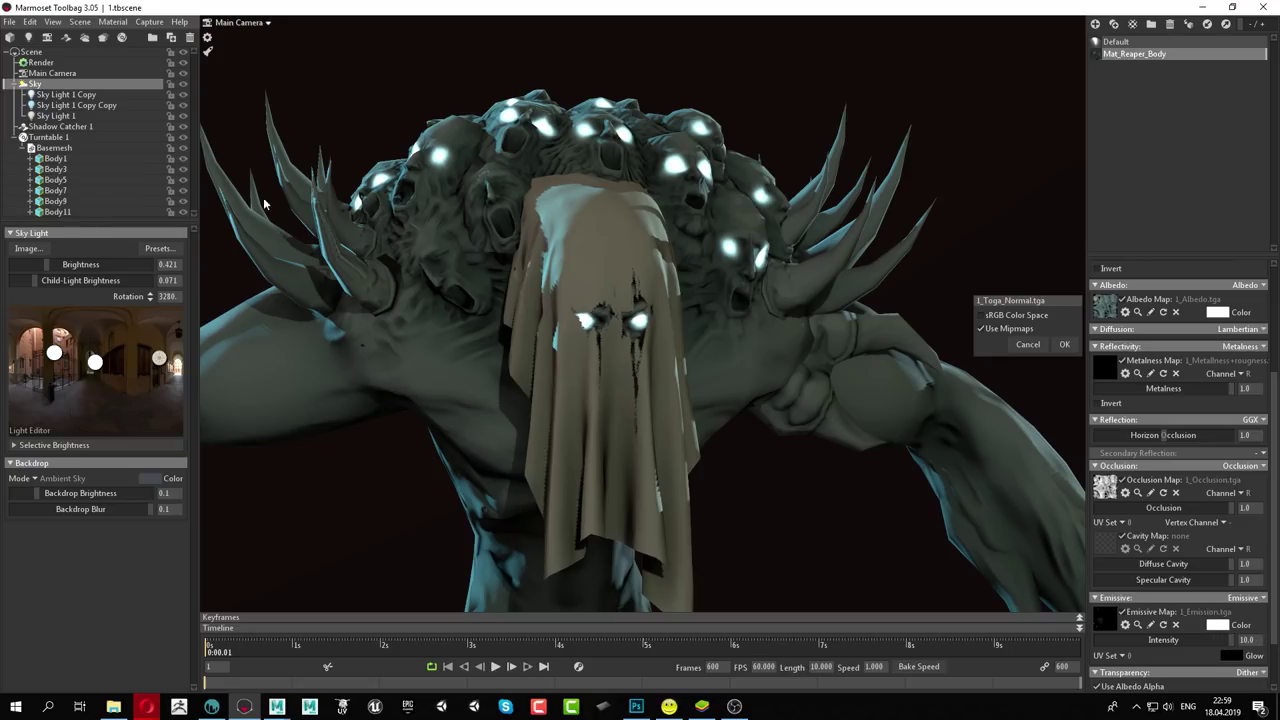
Dim the sky light to 0.006 and bring the emissive intensity back to 0
left_click_drag(45, 264, 24, 264)
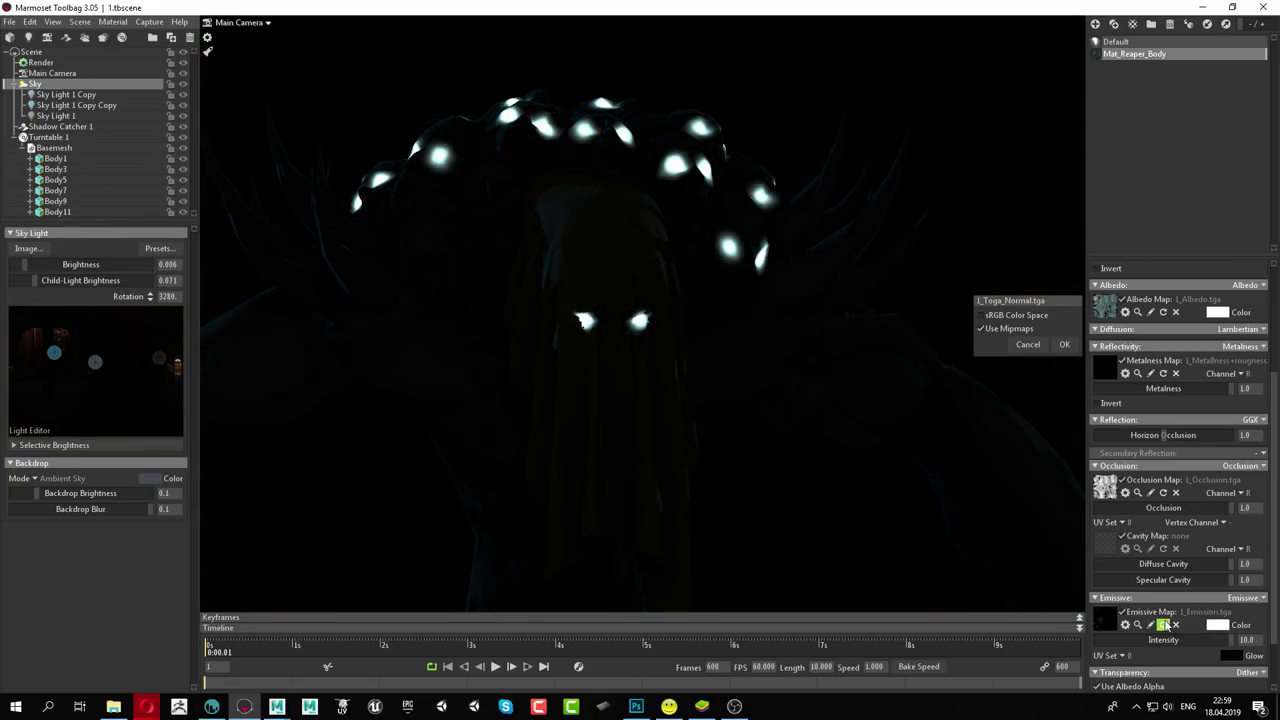
left_click_drag(1235, 641, 1080, 636)
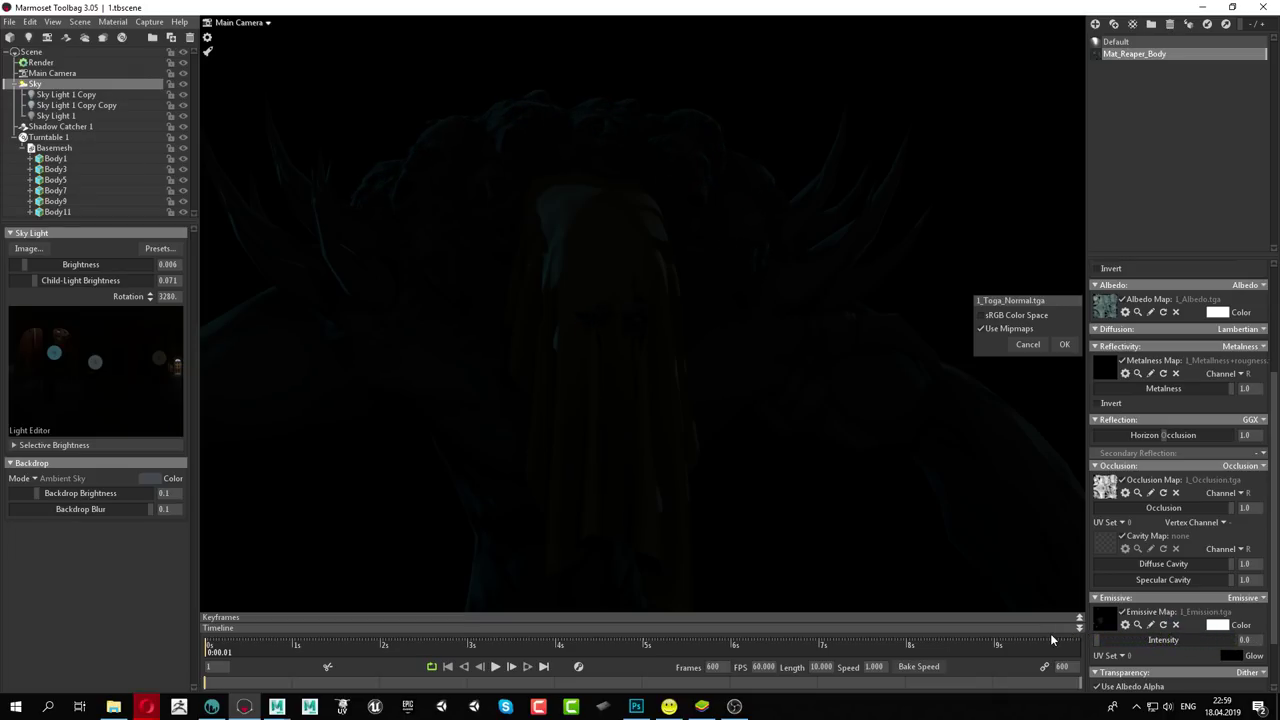
left_click(62, 105)
Angle and brighten the first Sky Light copy to backlight the Reaper, restoring a faint eye glow
mouse_move(80, 289)
left_mouse_down()
mouse_move(60, 289)
mouse_move(82, 289)
left_mouse_up()
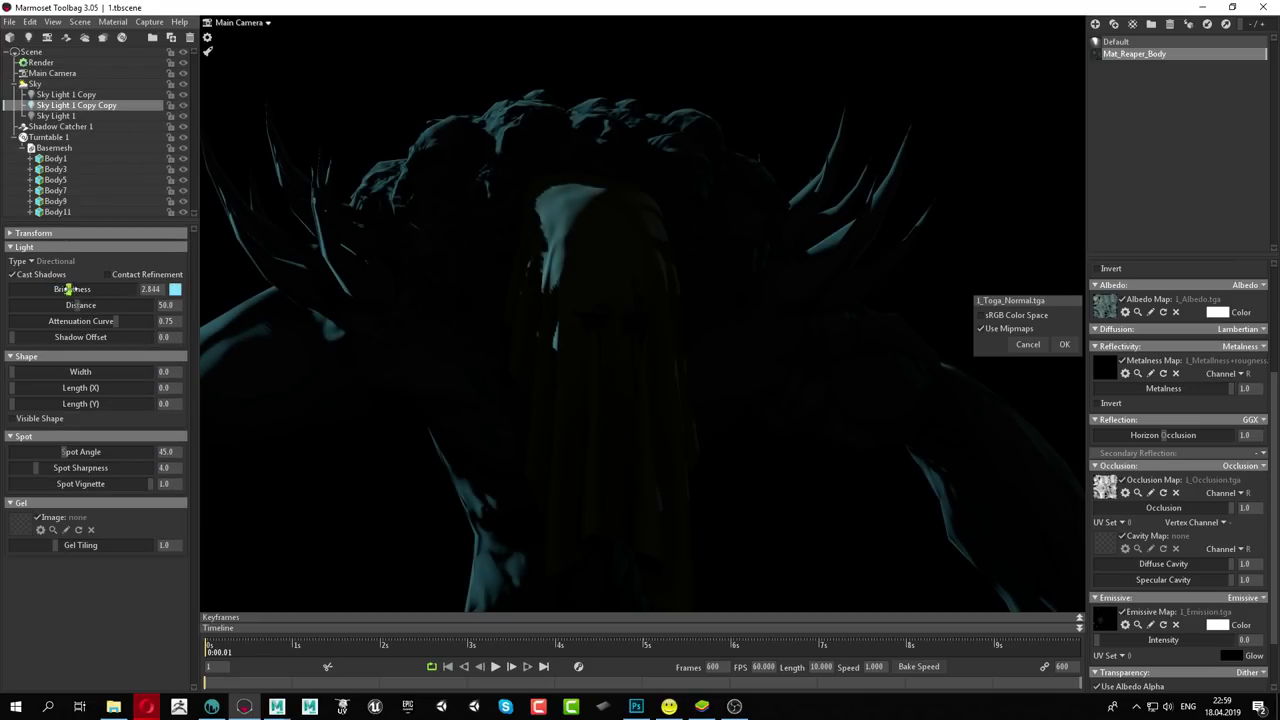
right_click_drag(664, 427, 583, 420, "shift")
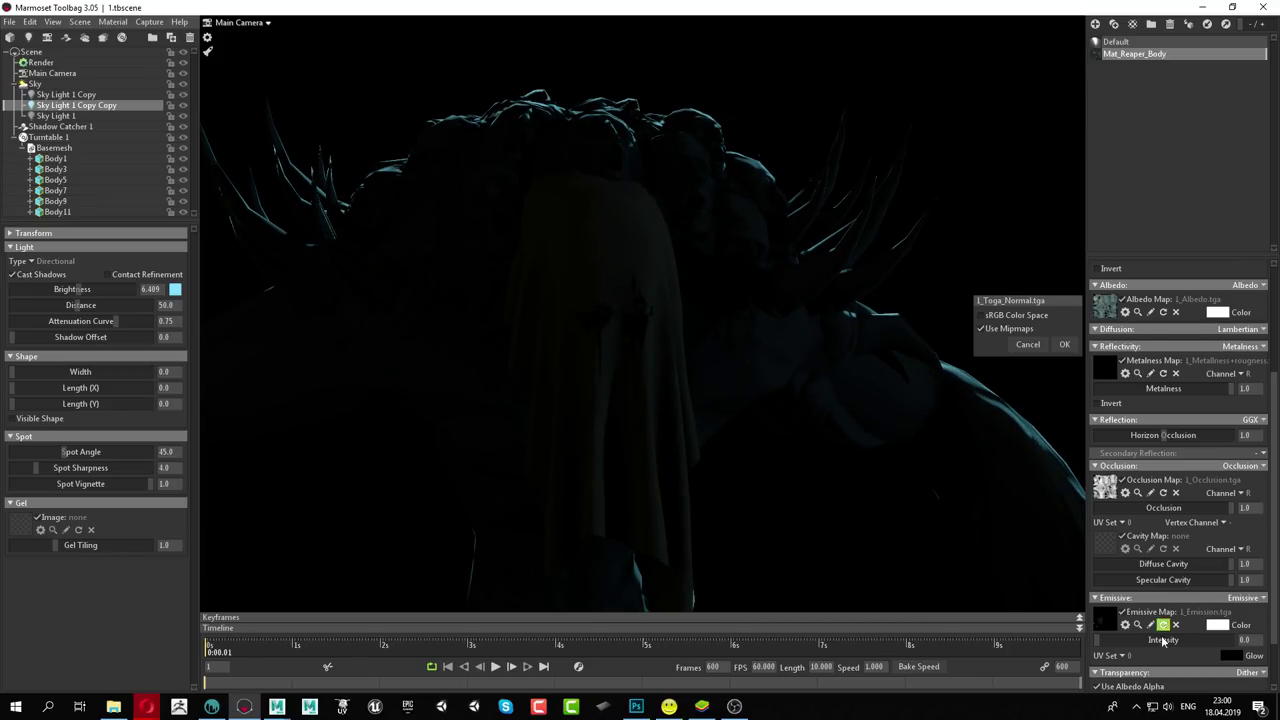
left_click_drag(1163, 639, 1124, 640)
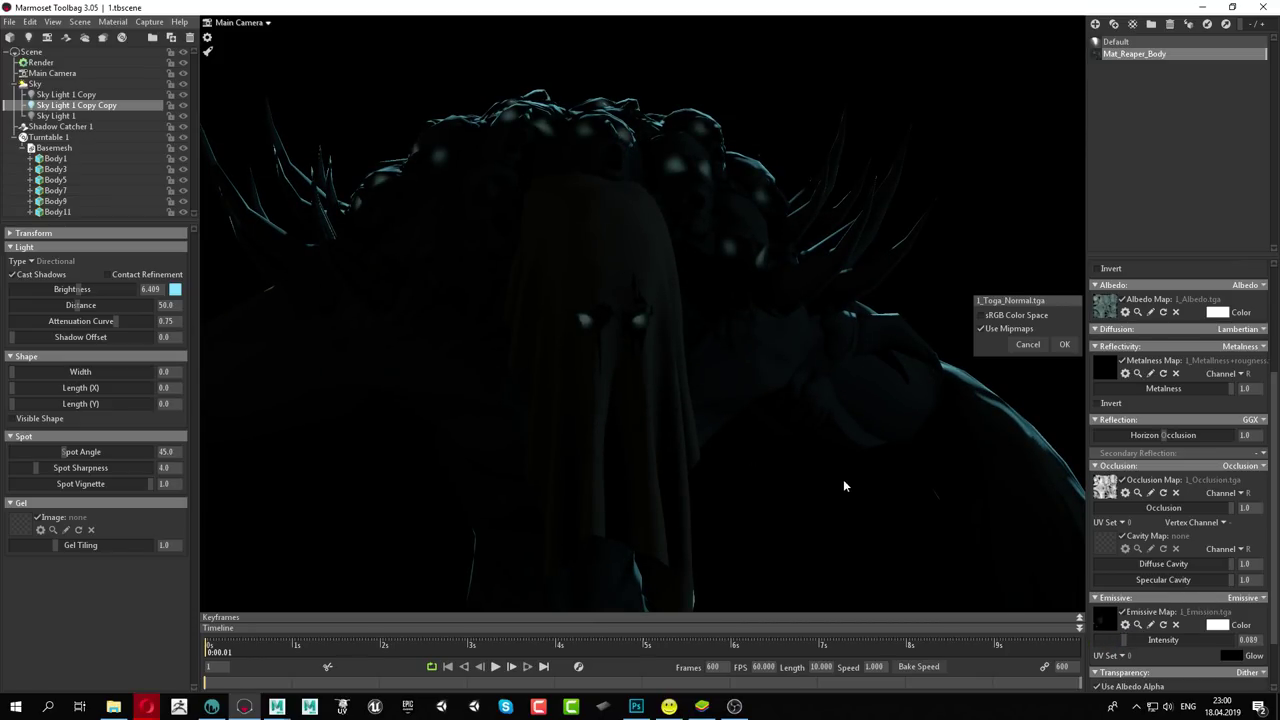
mouse_move(843, 486)
left_mouse_down()
mouse_move(590, 385)
mouse_move(580, 363)
mouse_move(600, 194)
mouse_move(762, 290)
mouse_move(779, 275)
mouse_move(767, 293)
left_mouse_up()
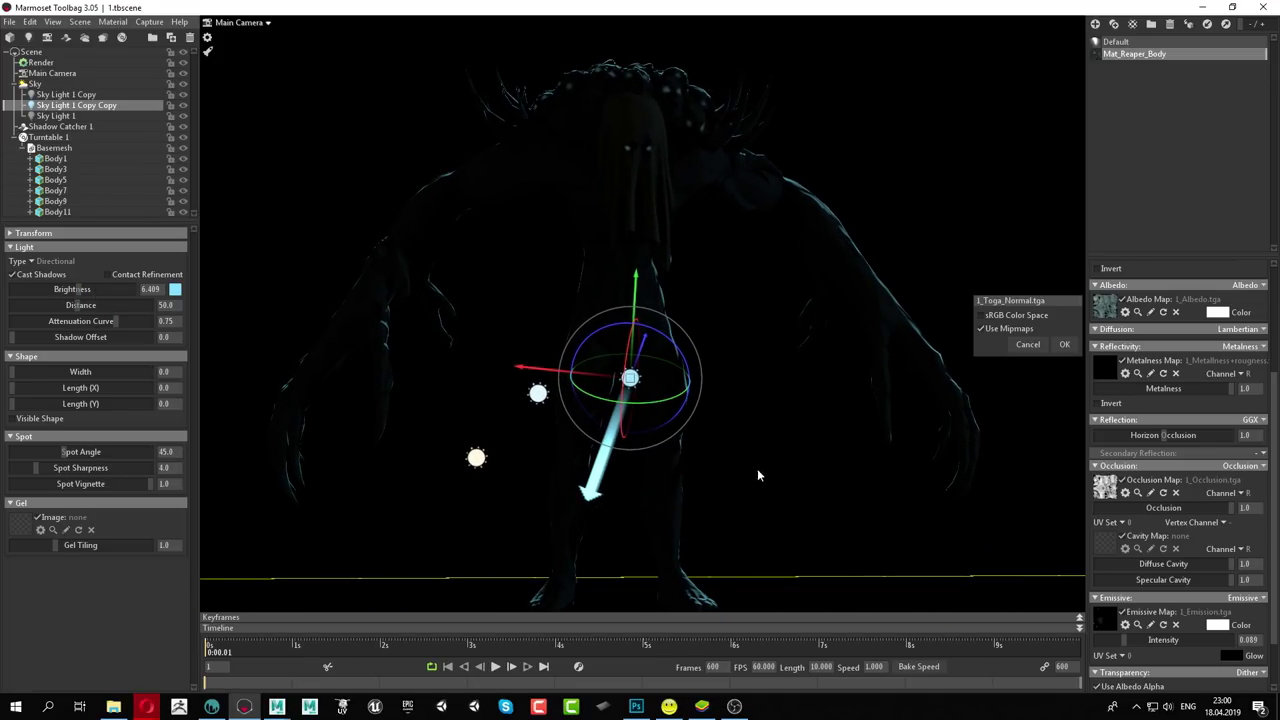
mouse_move(757, 480)
left_mouse_down()
mouse_move(764, 492)
mouse_move(742, 486)
mouse_move(786, 490)
left_mouse_up()
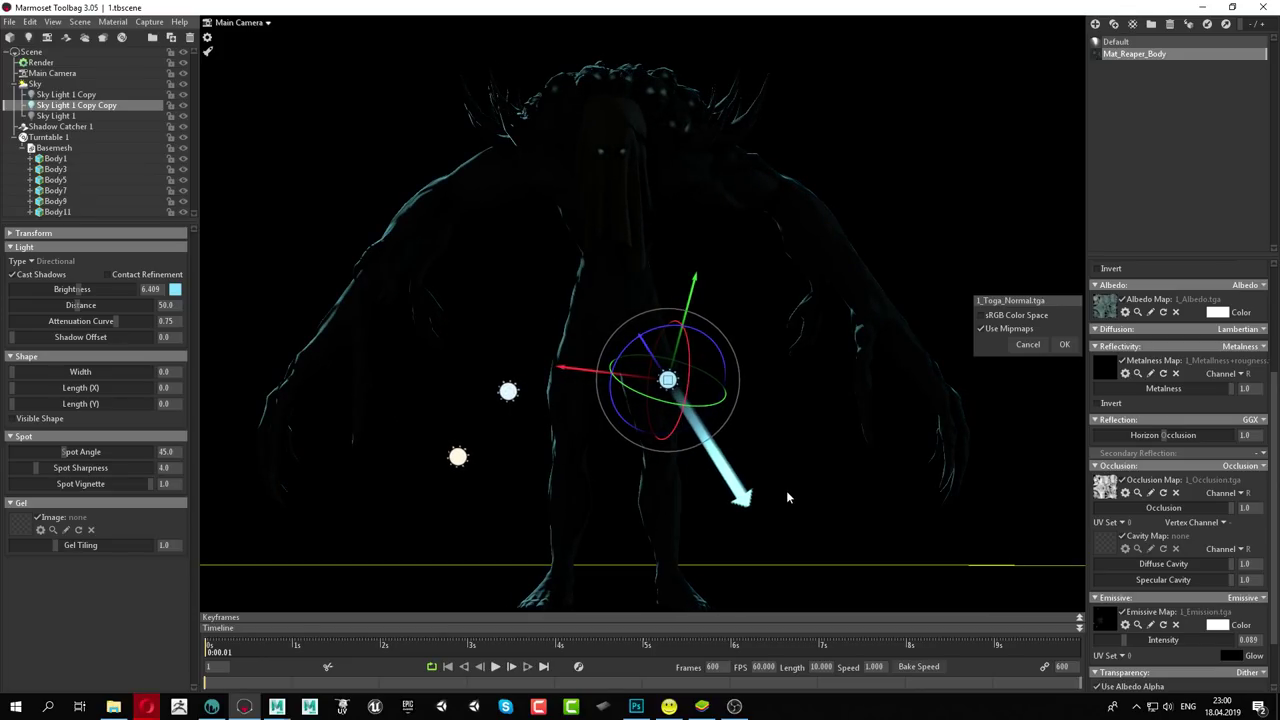
mouse_move(688, 380)
left_mouse_down()
mouse_move(726, 489)
mouse_move(406, 406)
left_mouse_up()
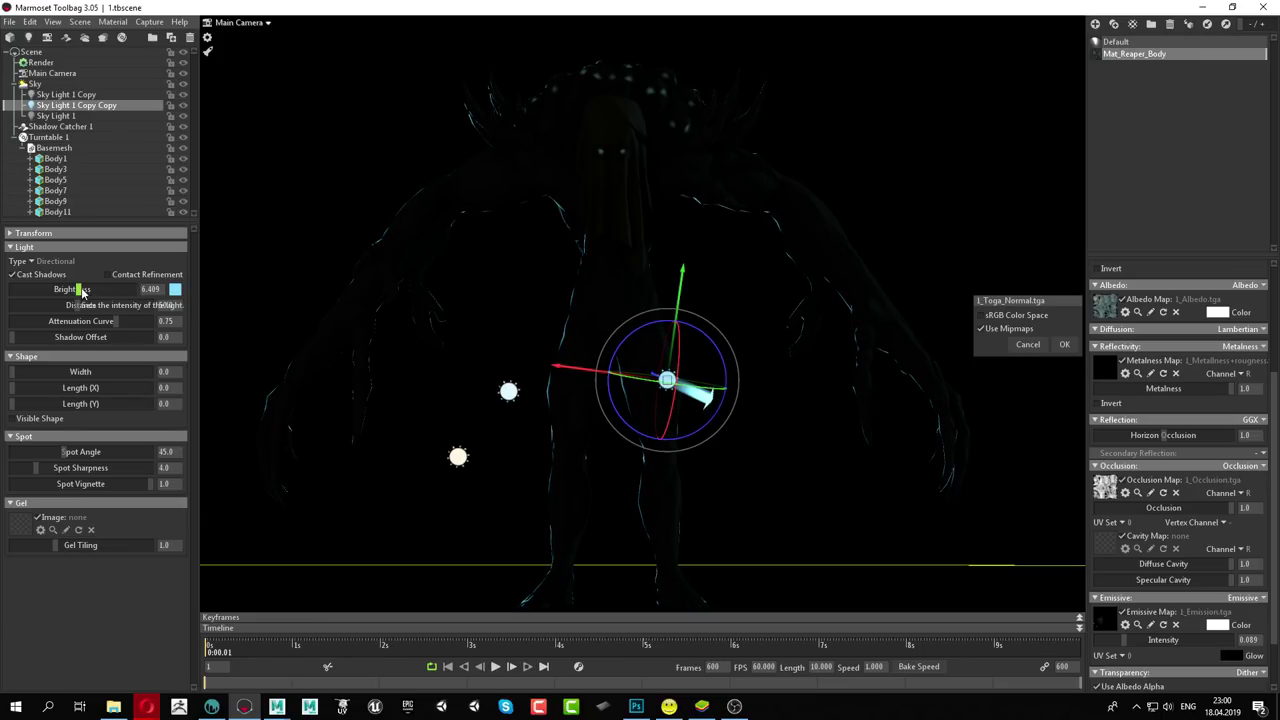
left_click_drag(80, 289, 145, 289)
left_click_drag(693, 368, 760, 402)
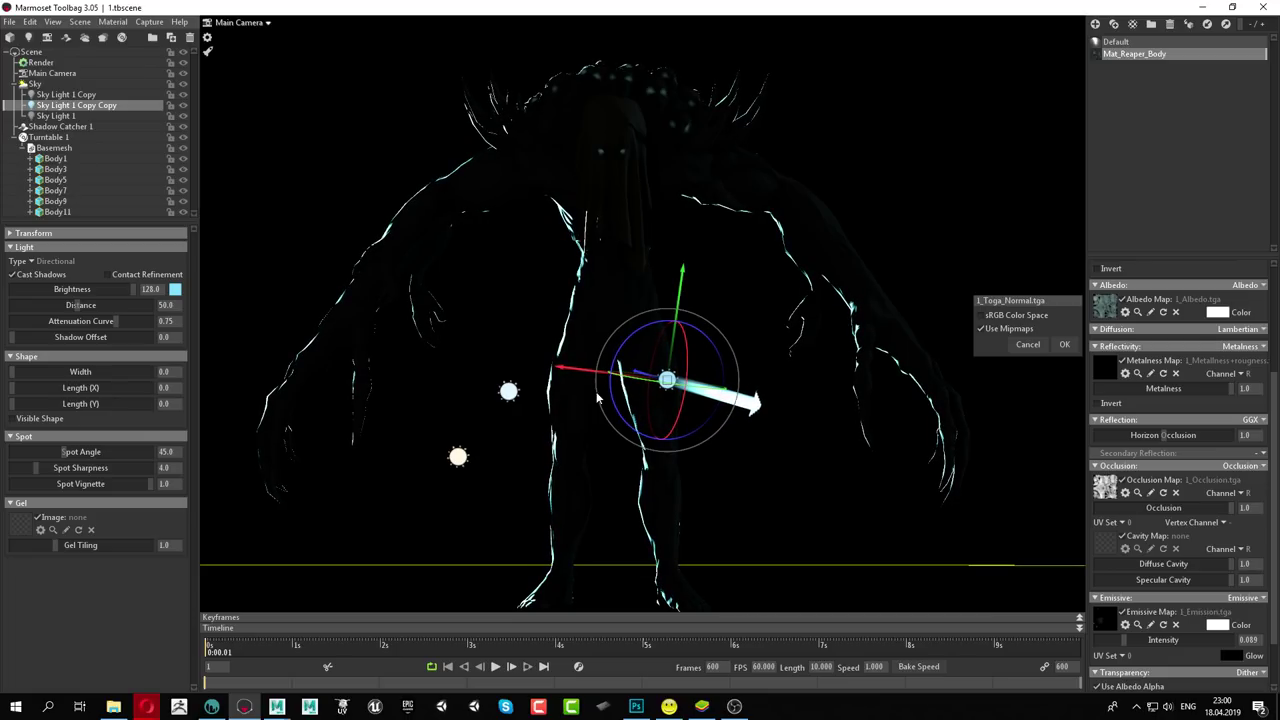
Aim Sky Light 1 Copy to point left, raise its brightness, and set Emissive Intensity to 0.381
left_click(509, 390)
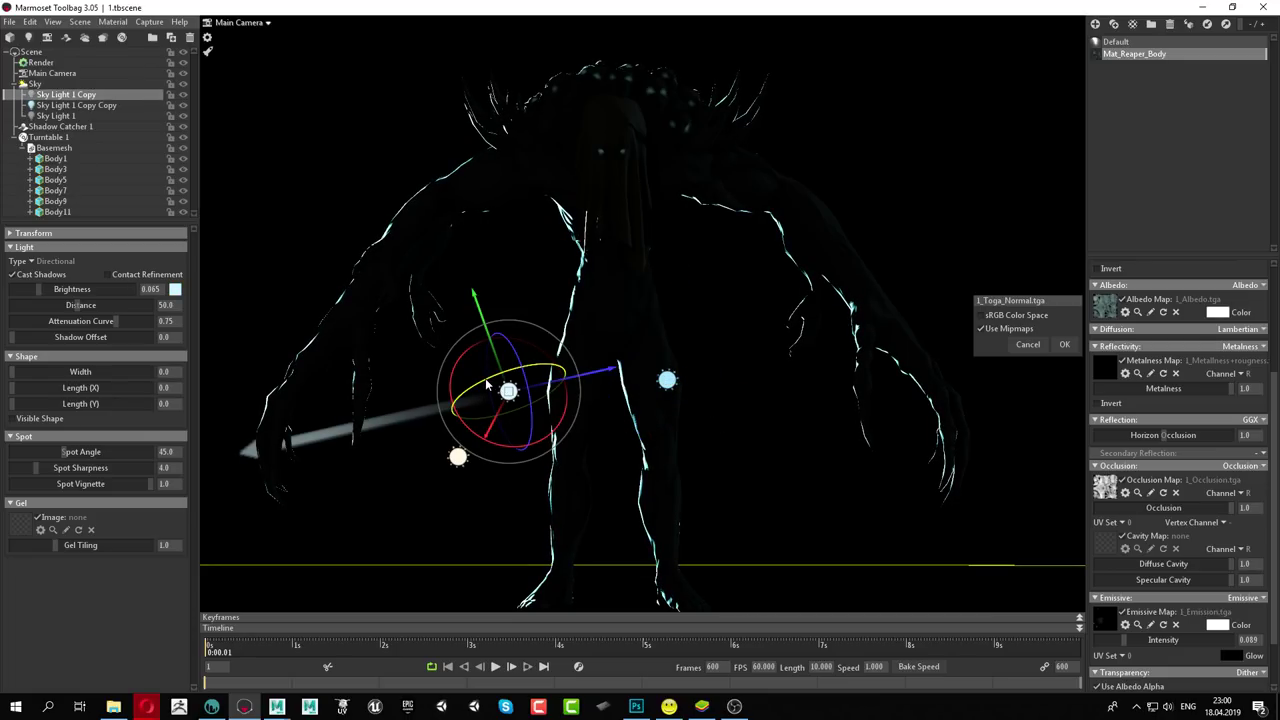
left_click_drag(484, 425, 444, 369)
mouse_move(40, 289)
left_mouse_down()
mouse_move(78, 289)
mouse_move(55, 289)
left_mouse_up()
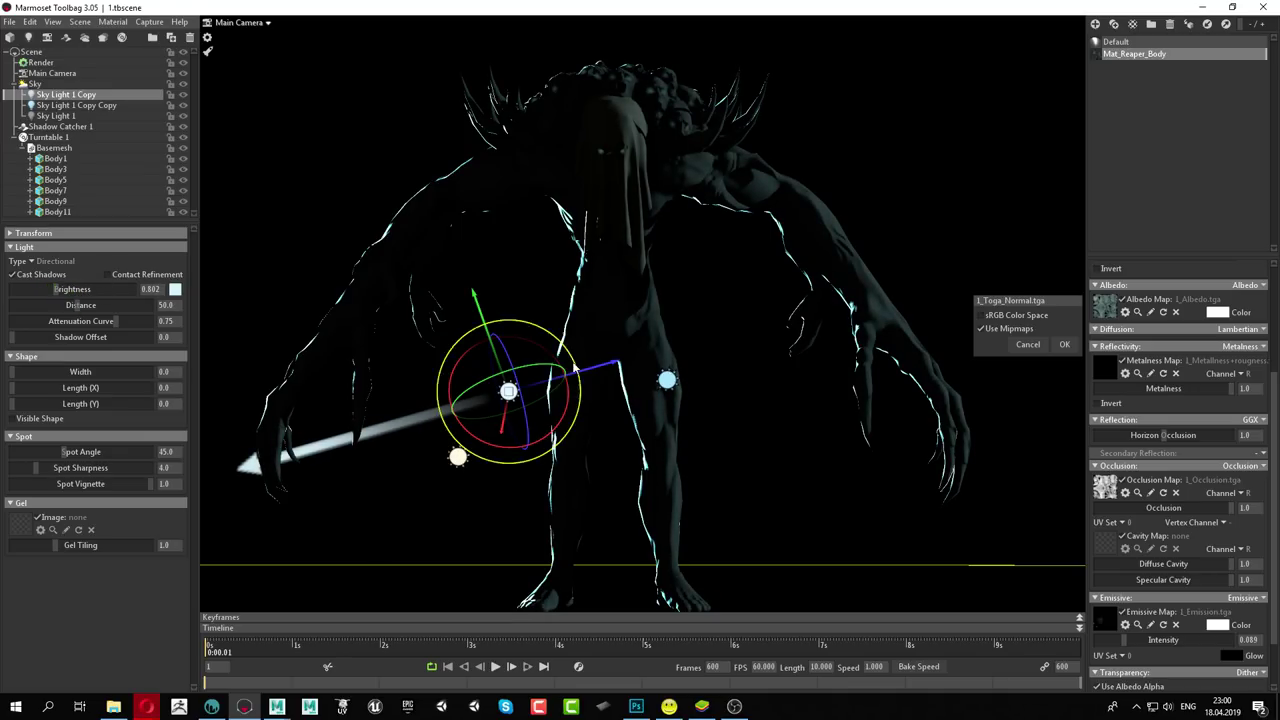
left_click_drag(558, 342, 575, 360)
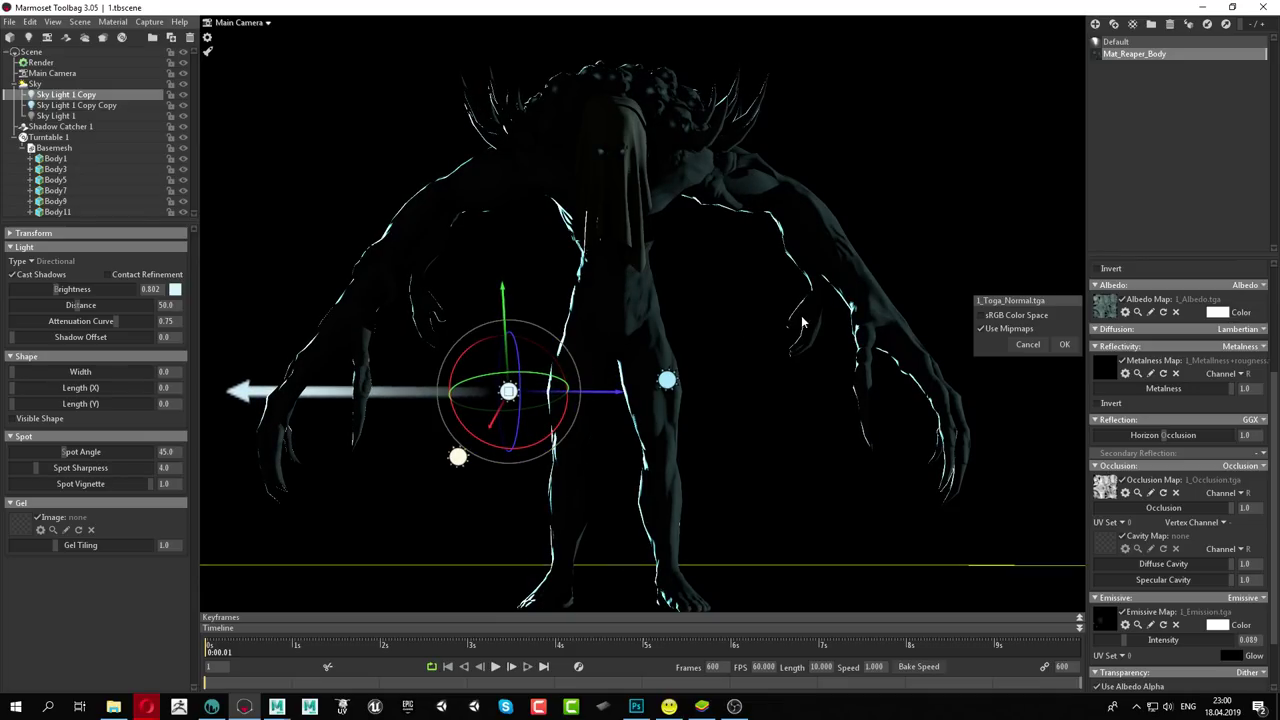
mouse_move(805, 318)
left_mouse_down()
mouse_move(708, 310)
mouse_move(800, 335)
left_mouse_up()
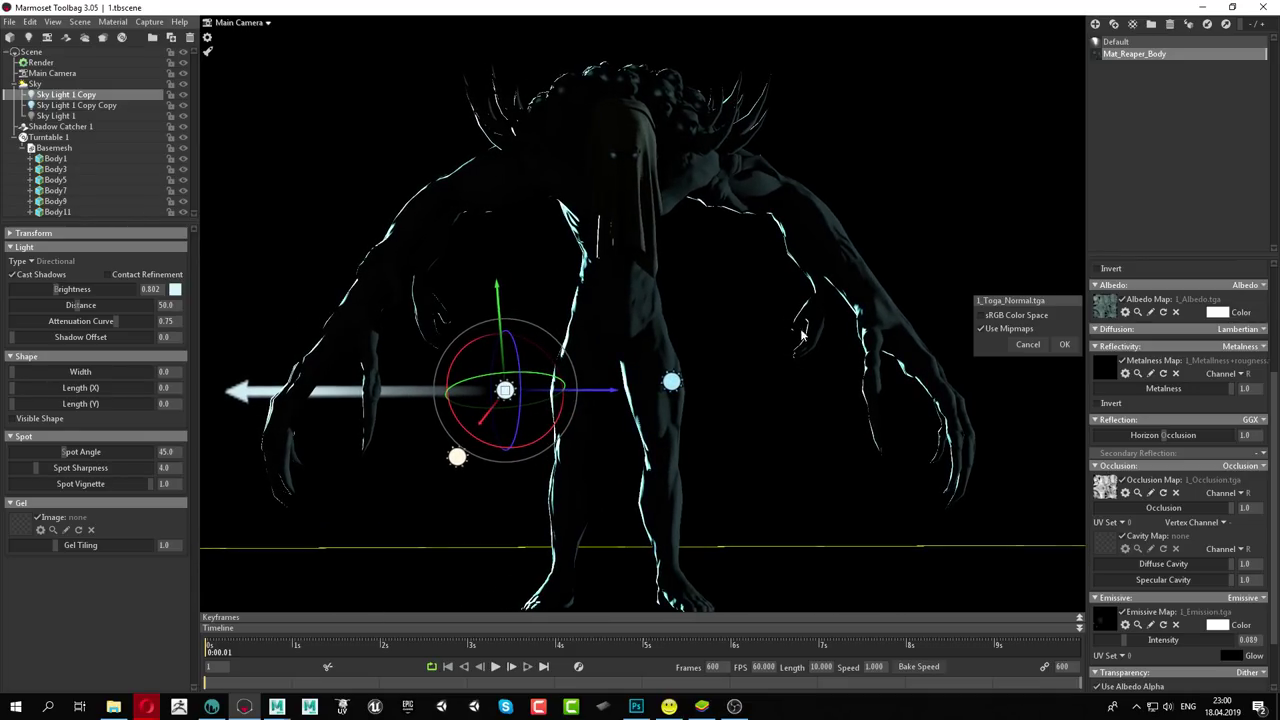
left_click_drag(1130, 640, 1149, 640)
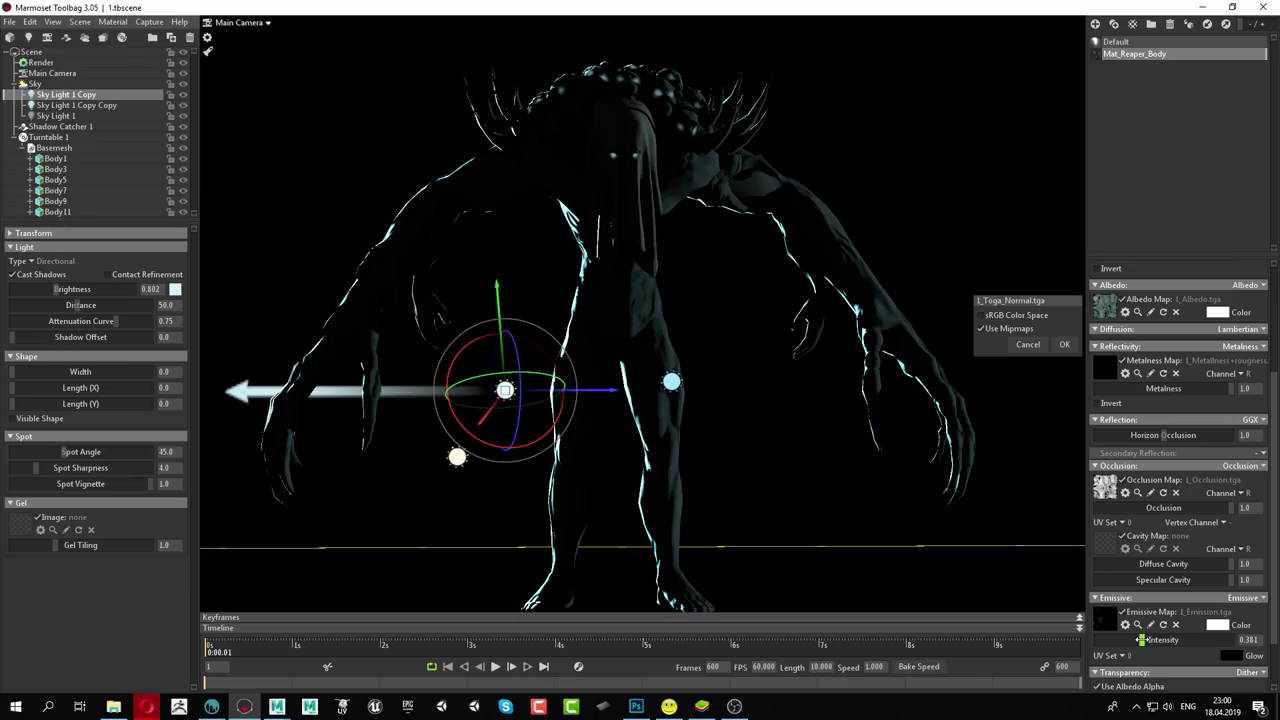
Set Sky Brightness to 0.032, frame a new view, and capture an image of the render
left_click(35, 84)
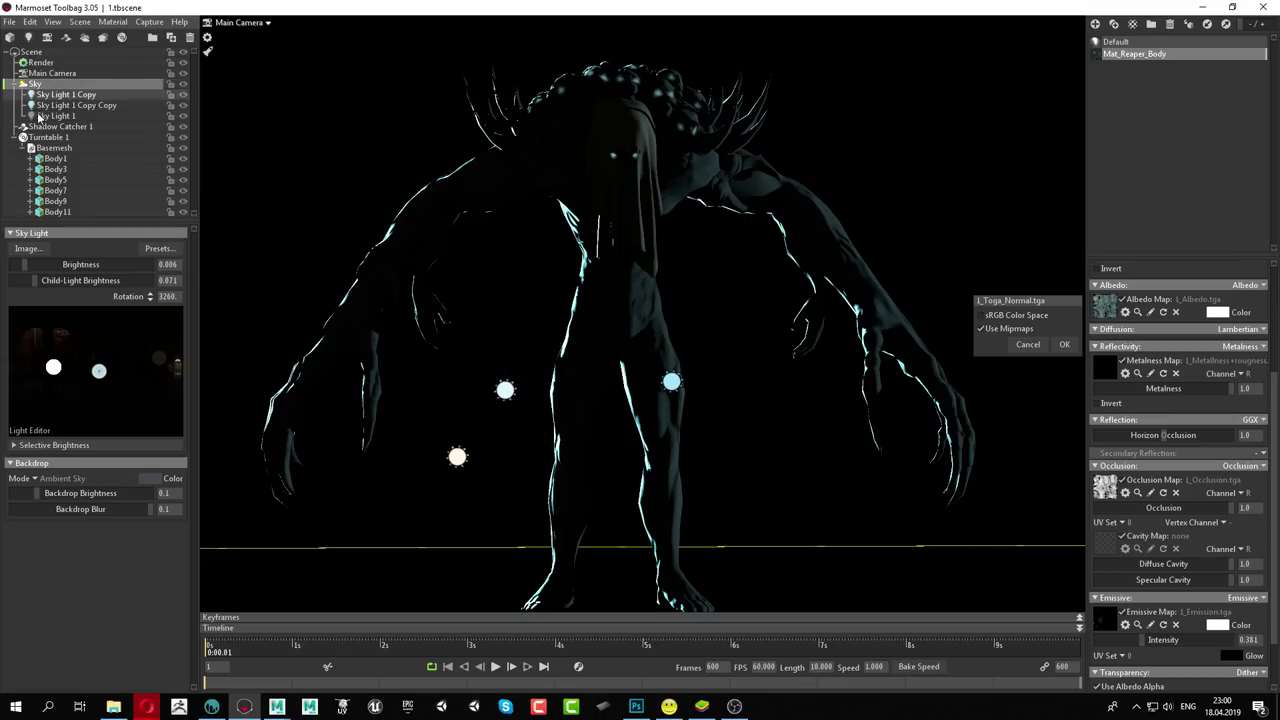
left_click_drag(31, 264, 31, 264)
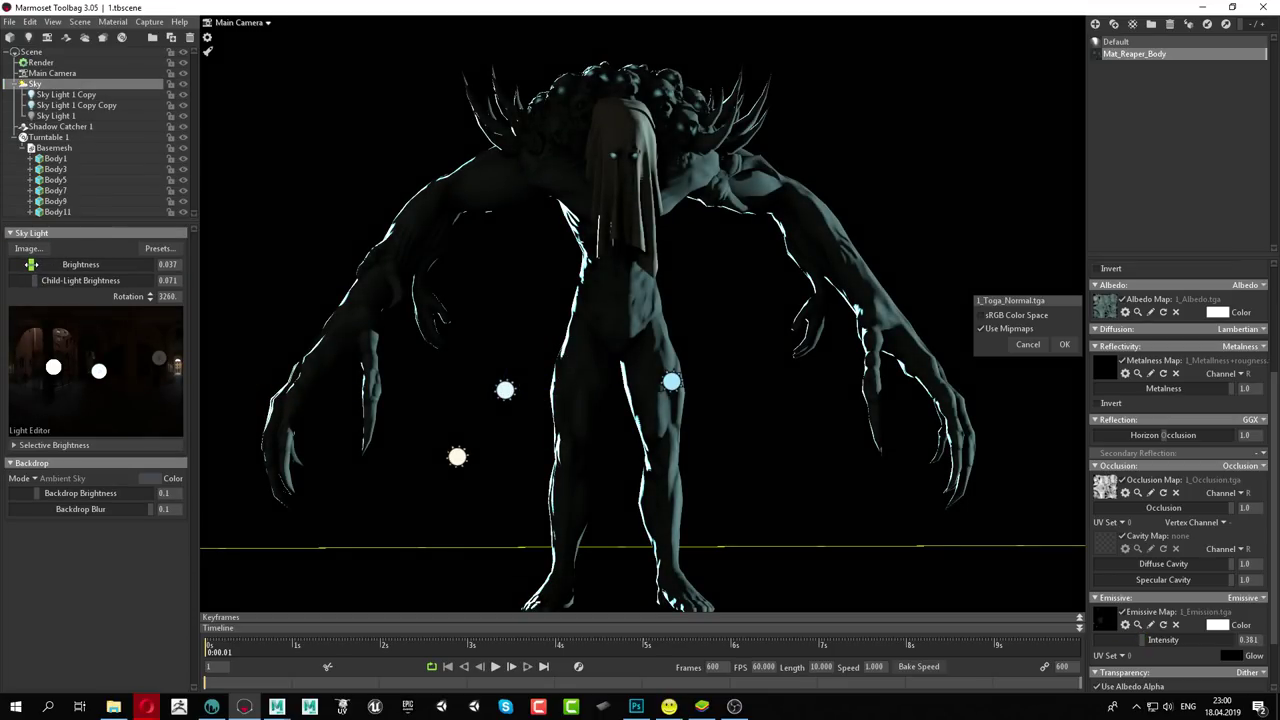
mouse_move(674, 345)
left_mouse_down()
mouse_move(741, 352)
mouse_move(768, 340)
mouse_move(771, 309)
mouse_move(783, 314)
mouse_move(766, 290)
mouse_move(624, 230)
left_mouse_up()
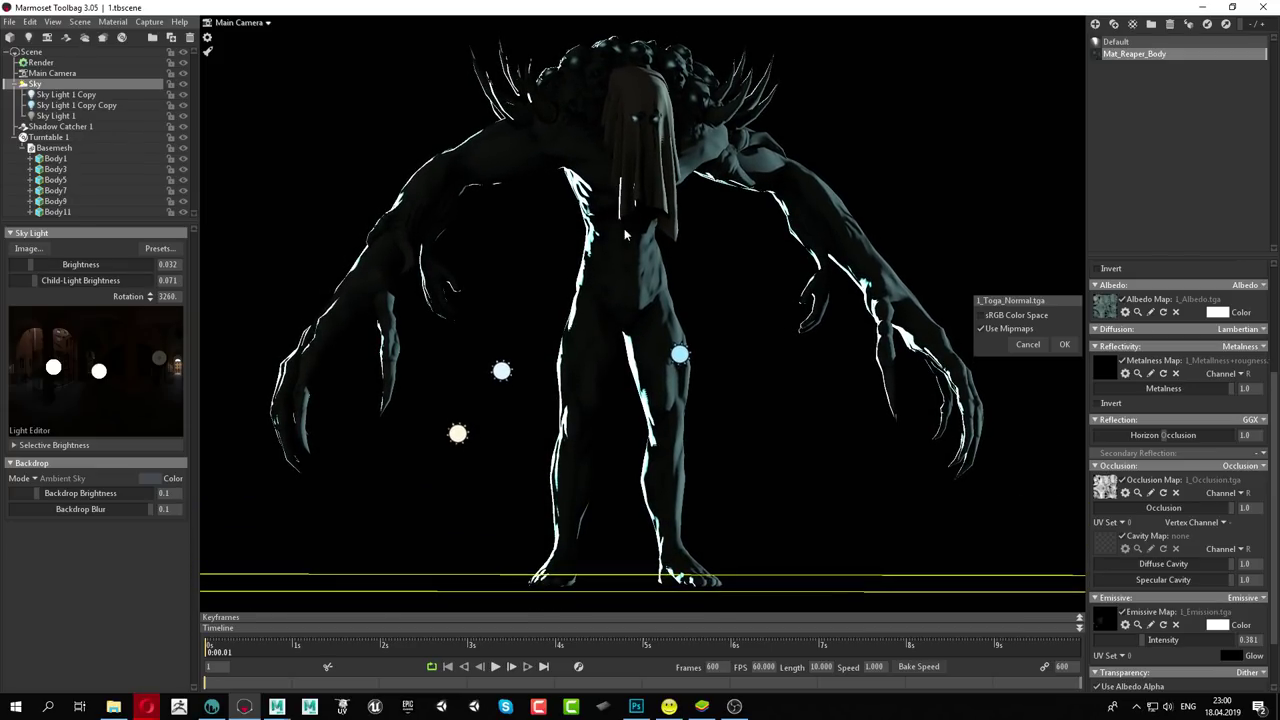
left_click(148, 21)
left_click(155, 34)
Minimize Marmoset Toolbag, then close Photoshop and Maya 2017 to reveal 3D-Coat
left_click(1208, 9)
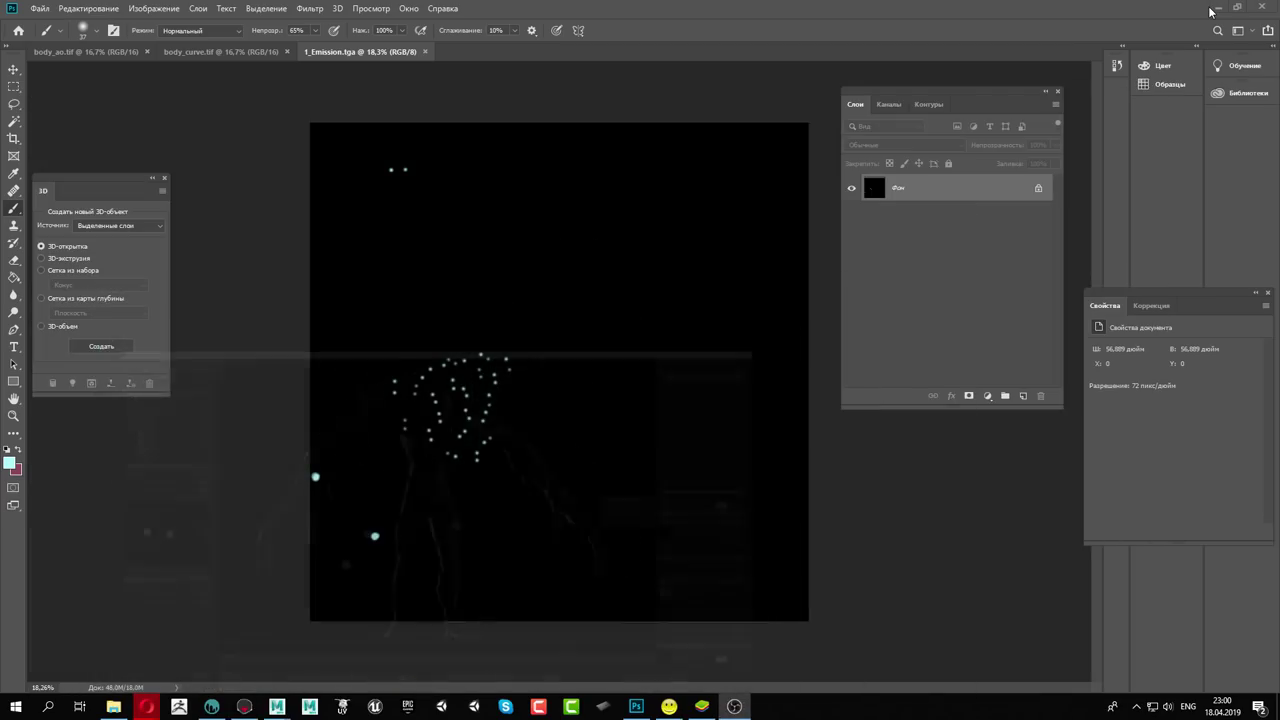
left_click(1261, 7)
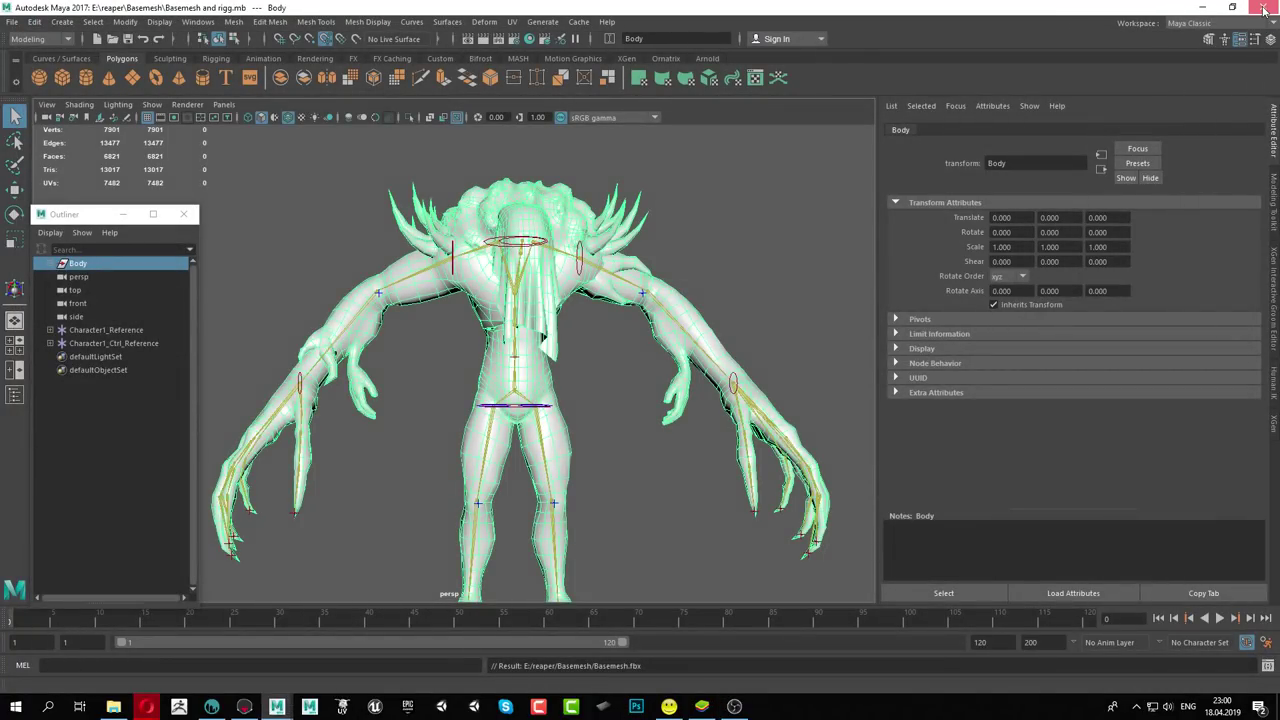
left_click(1263, 9)
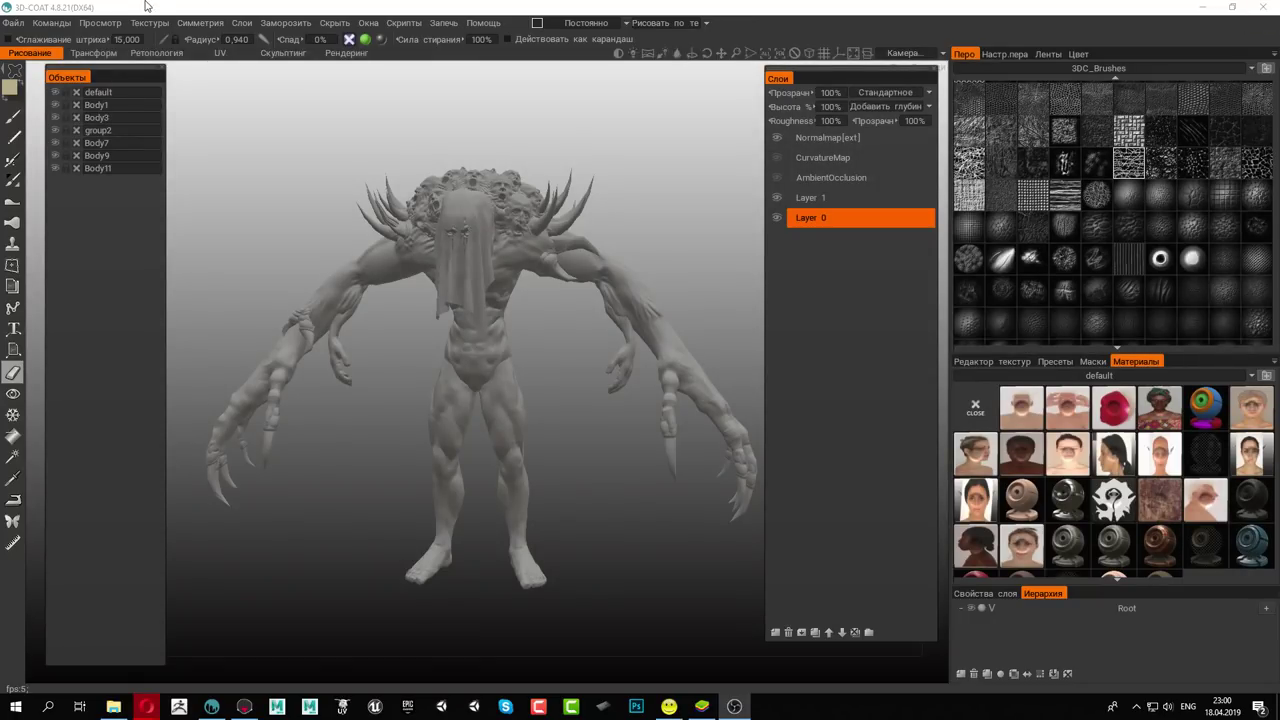
Save the scene with Ctrl+S, then Save As '1.3b' into the parent reaper folder
key("ctrl+s")
left_click(14, 22)
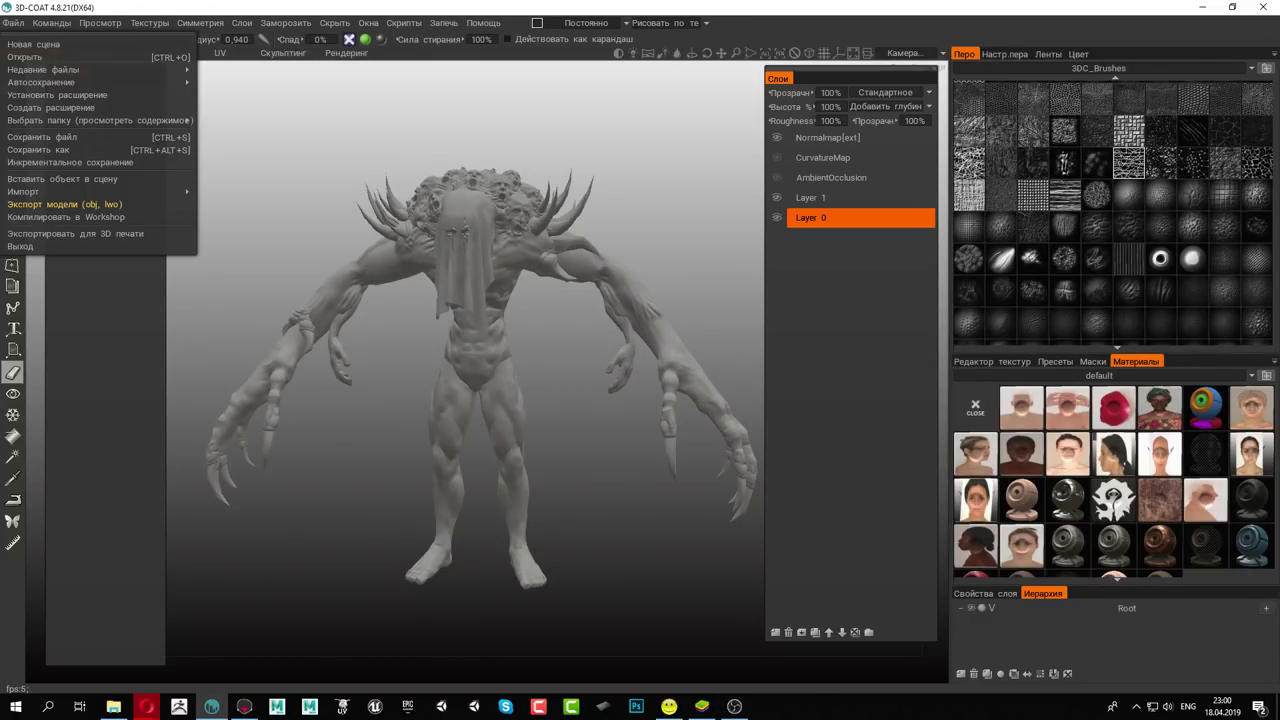
left_click(46, 150)
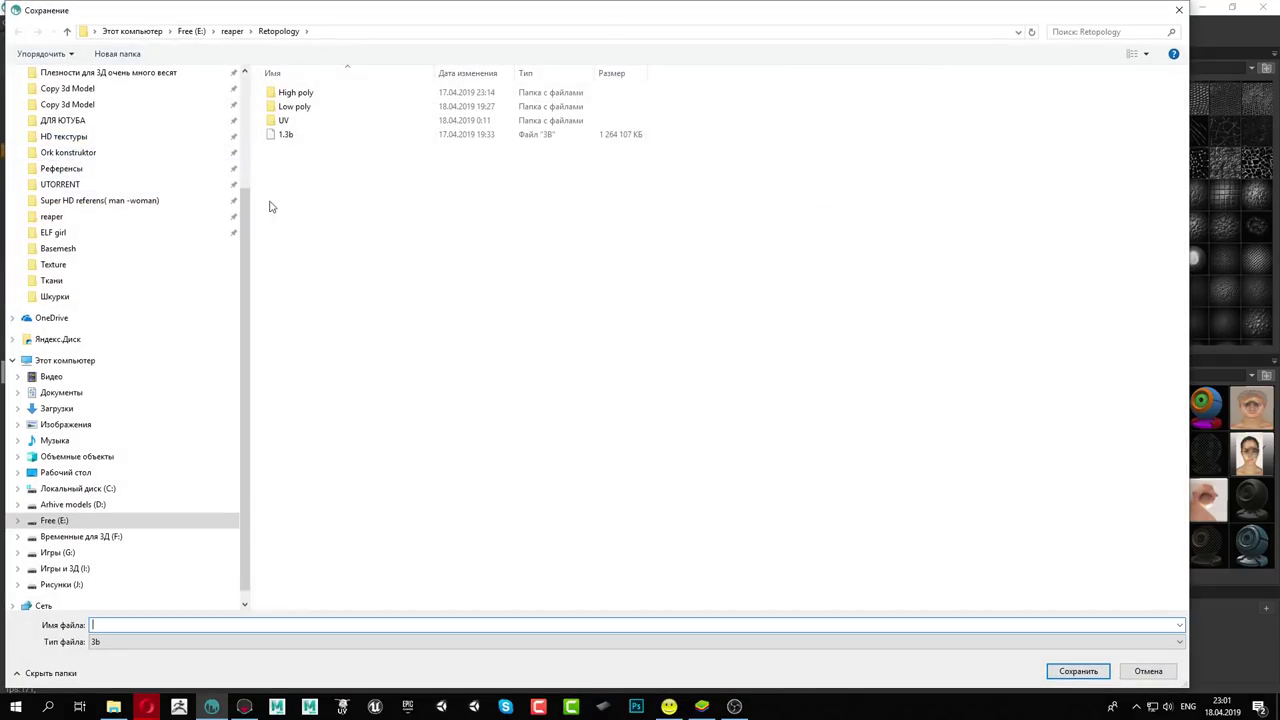
left_click(231, 32)
type("1")
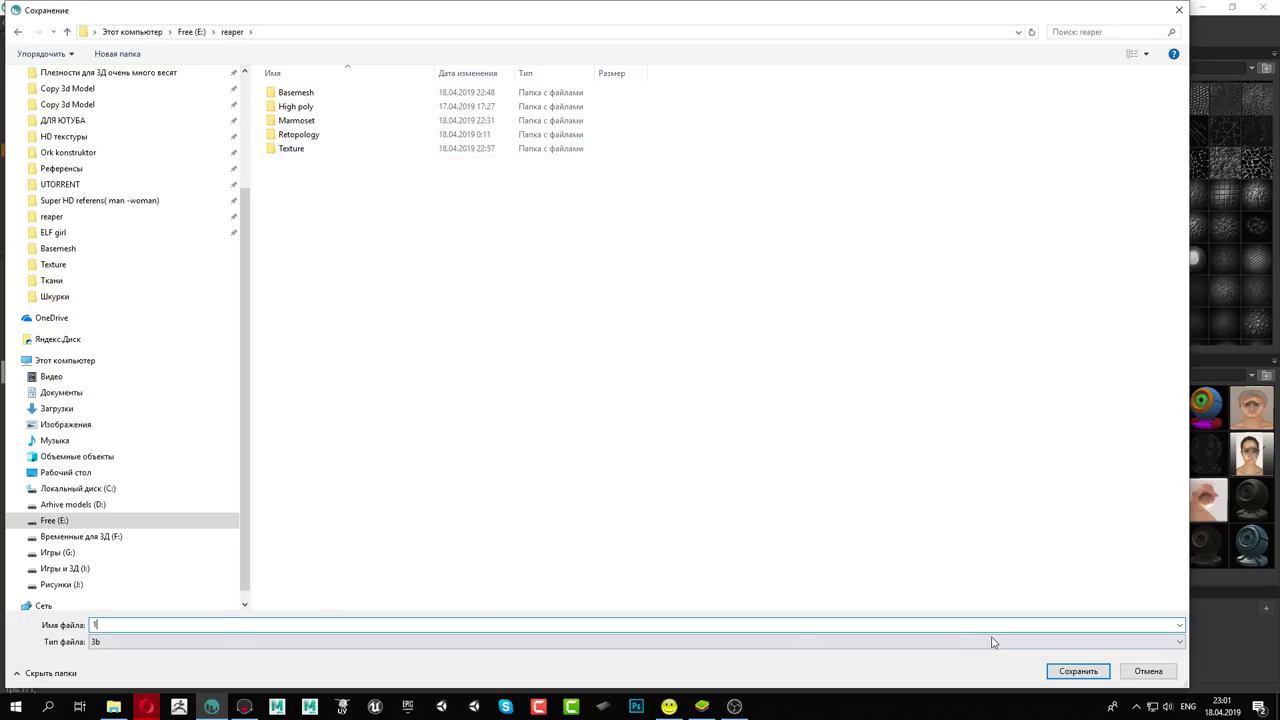
left_click(1077, 671)
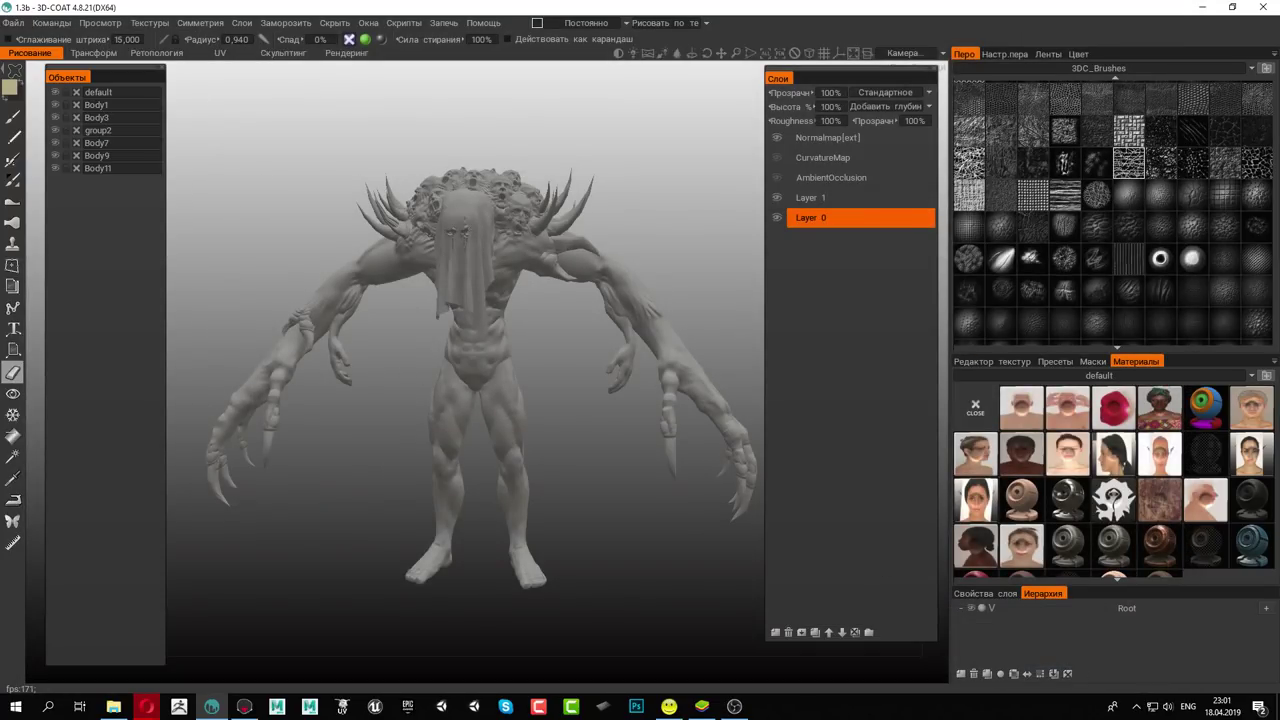